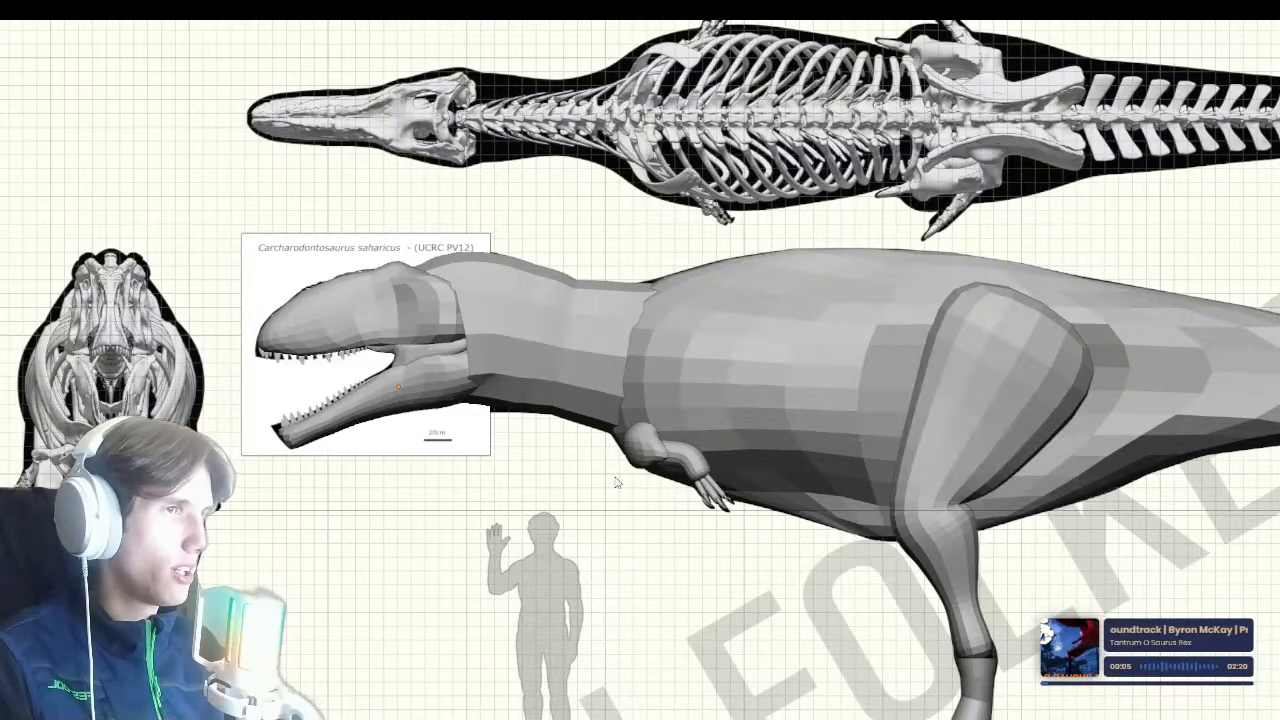
Restore the full interface from the maximized viewport and inspect the dinosaur blockout from the side and in perspective
shift+middle_drag(521, 420, 711, 444)
scroll(711, 444, down, 2)
key(ctrl+alt+space)
shift+middle_drag(901, 212, 882, 205)
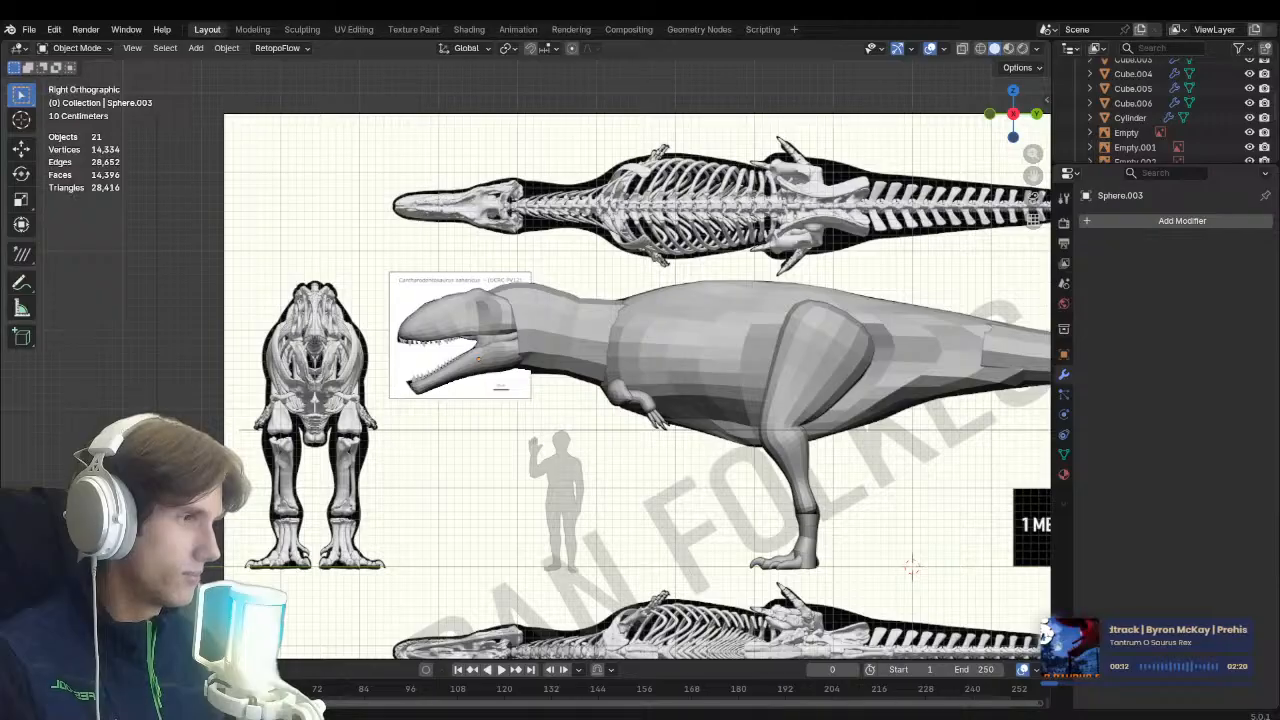
scroll(534, 549, up, 3)
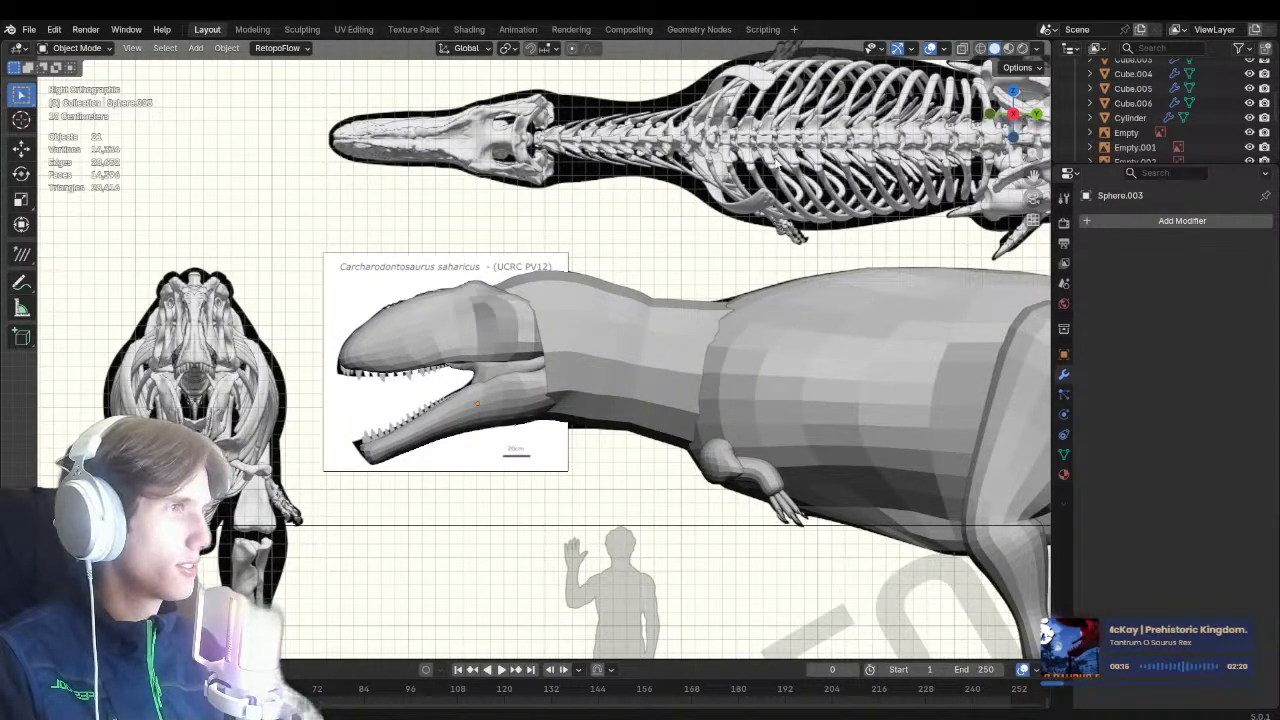
scroll(778, 165, down, 3)
middle_drag(790, 300, 662, 355)
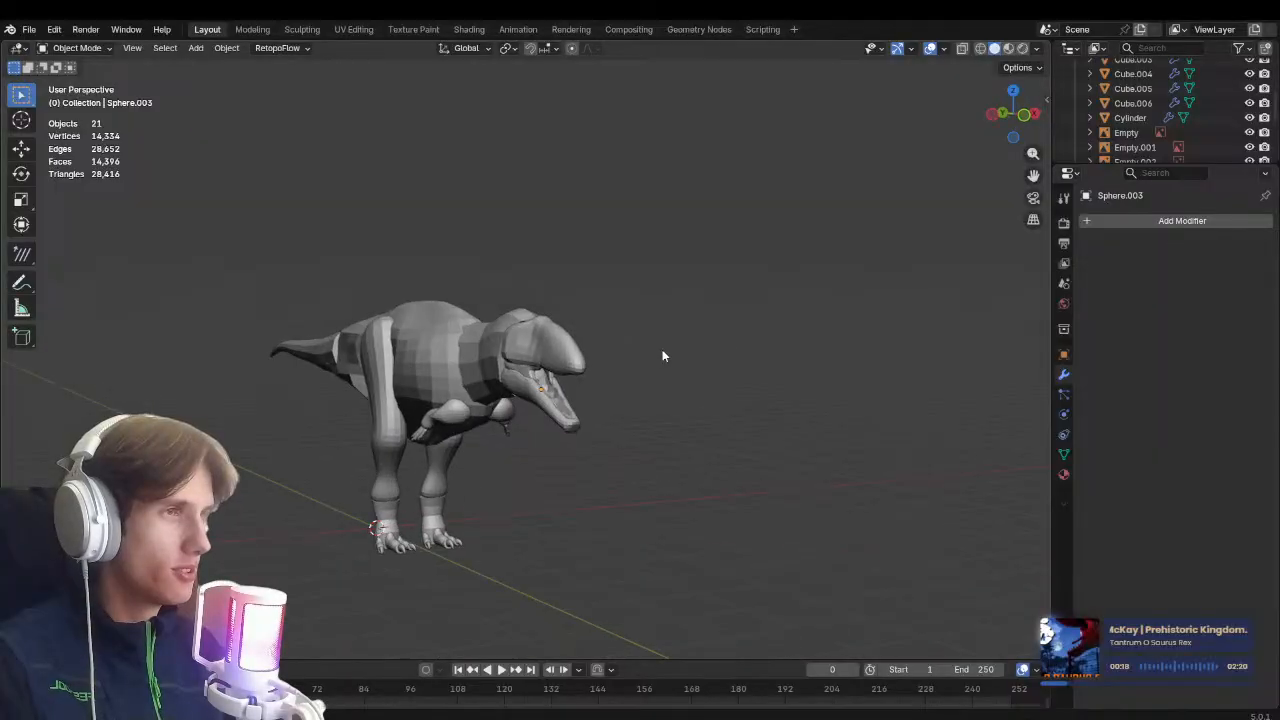
scroll(662, 356, up, 3)
Turn on the Screencast Keys display in the viewport
key(n)
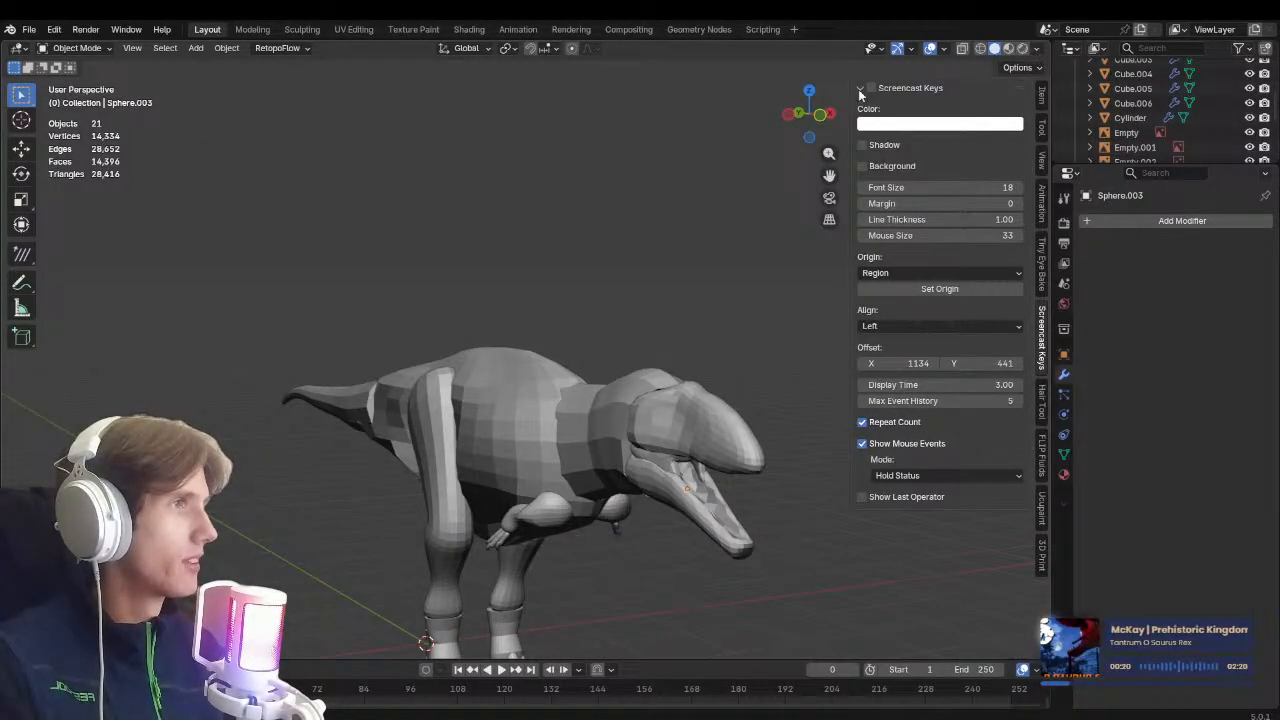
key(n)
click(943, 49)
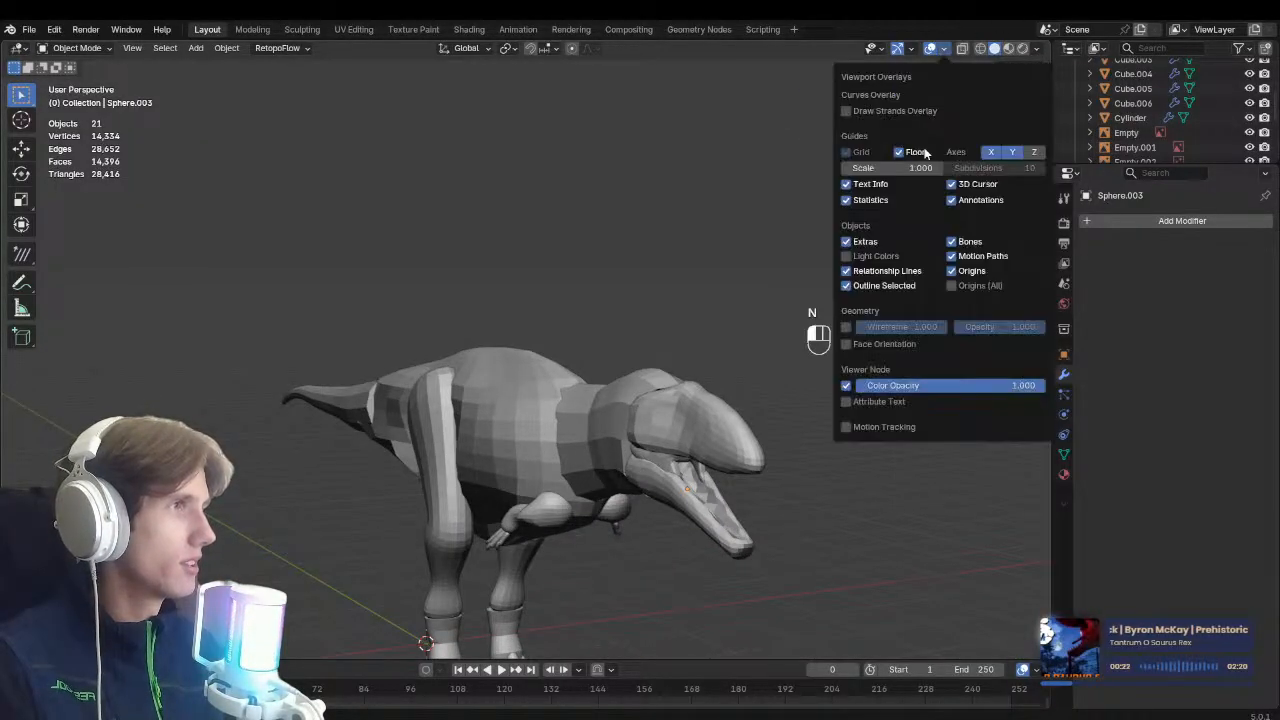
key(n)
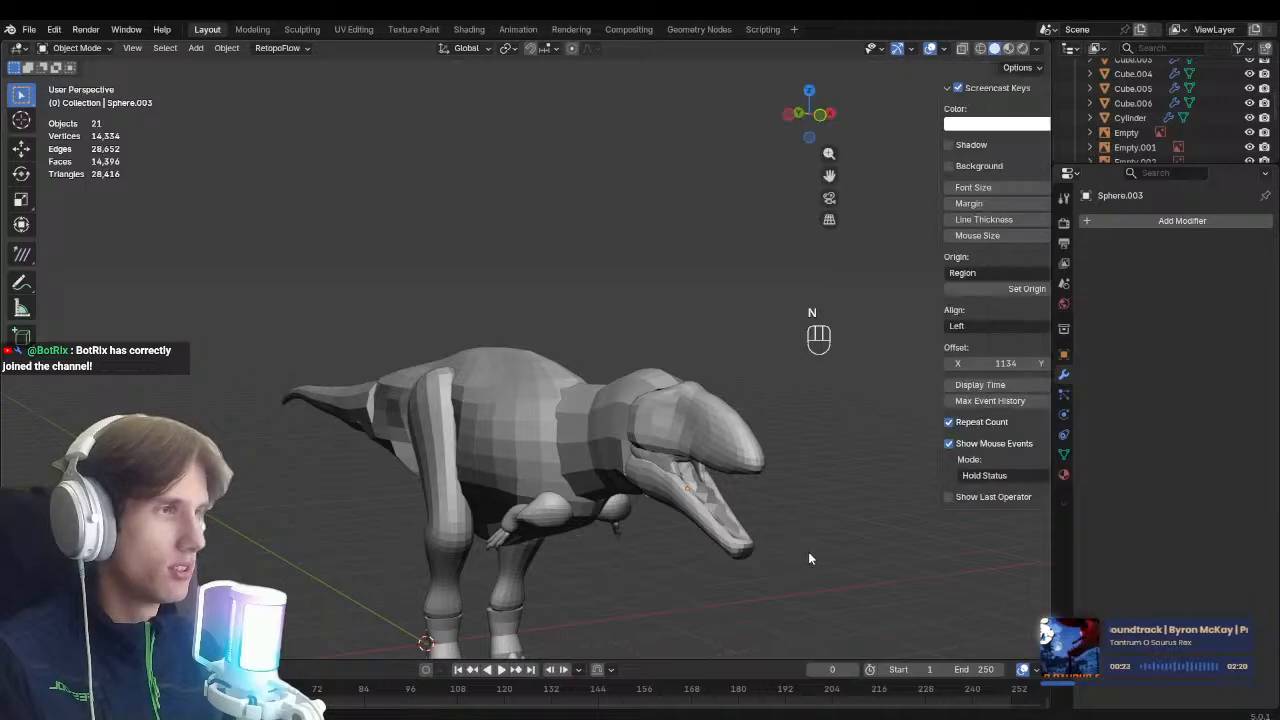
key(n)
Switch to the right orthographic view and save the blockout file
key(KP_3)
key(ctrl+s)
shift+middle_drag(598, 503, 611, 406)
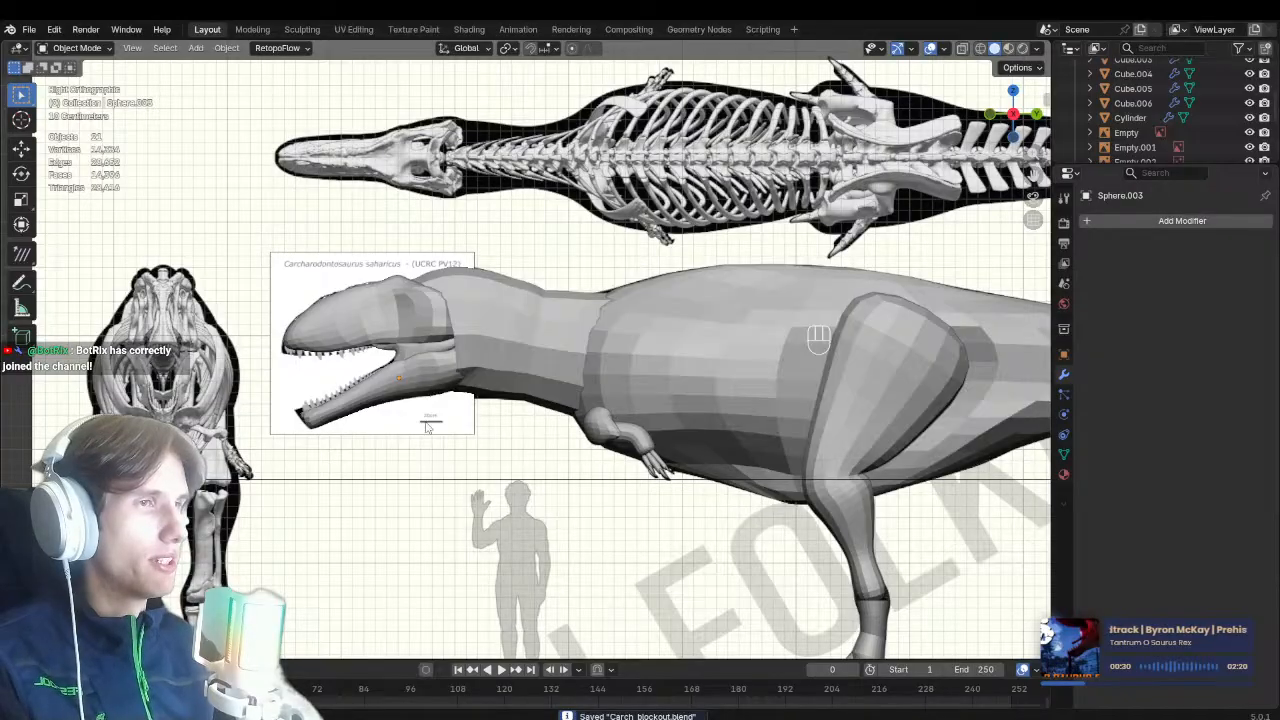
Examine how the blockout fits the skeletal reference in the side and front views, checking the side with X-ray
scroll(500, 423, down, 4)
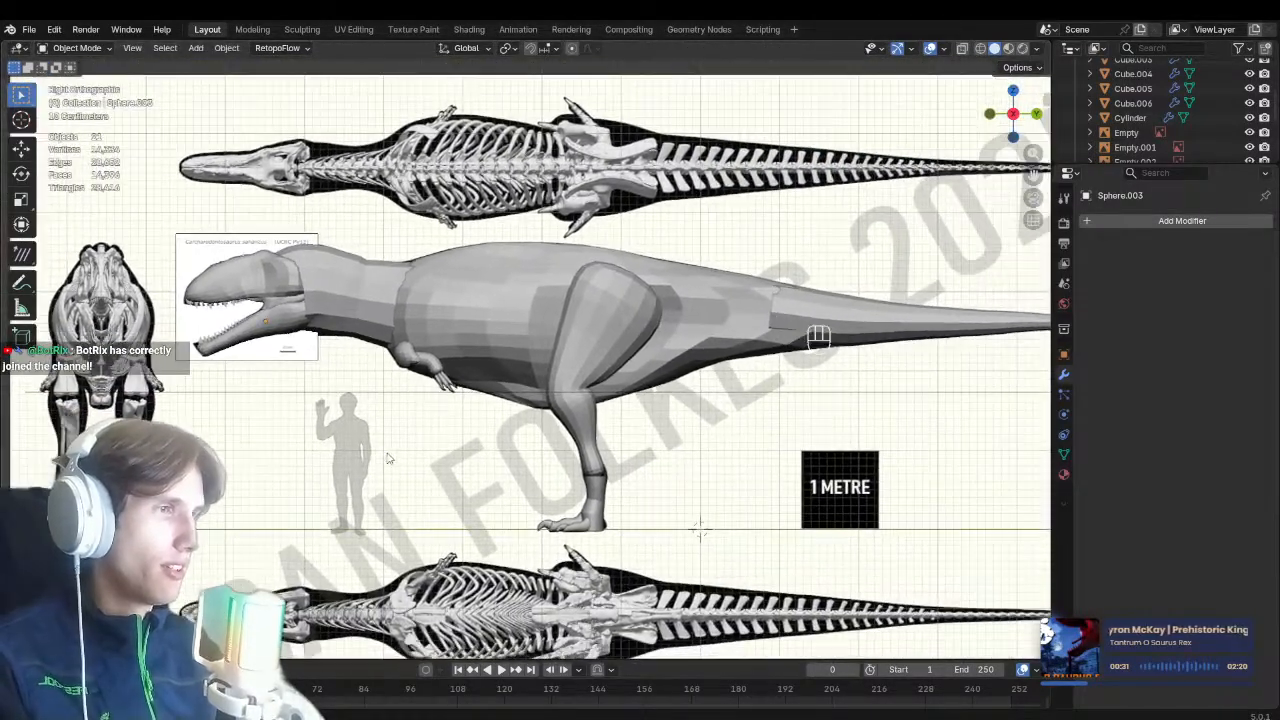
scroll(486, 438, up, 1)
key(alt+z)
shift+middle_drag(626, 372, 551, 408)
key(alt+z)
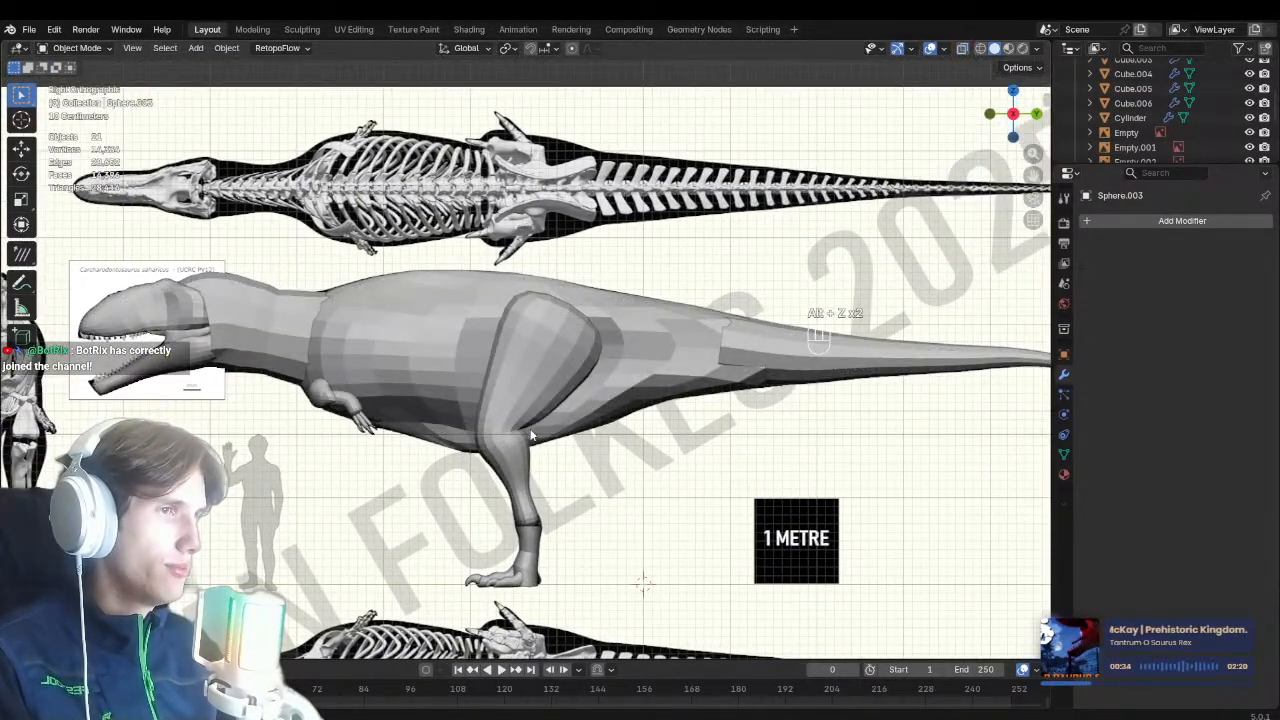
shift+middle_drag(494, 452, 606, 453)
key(KP_1)
scroll(607, 459, up, 4)
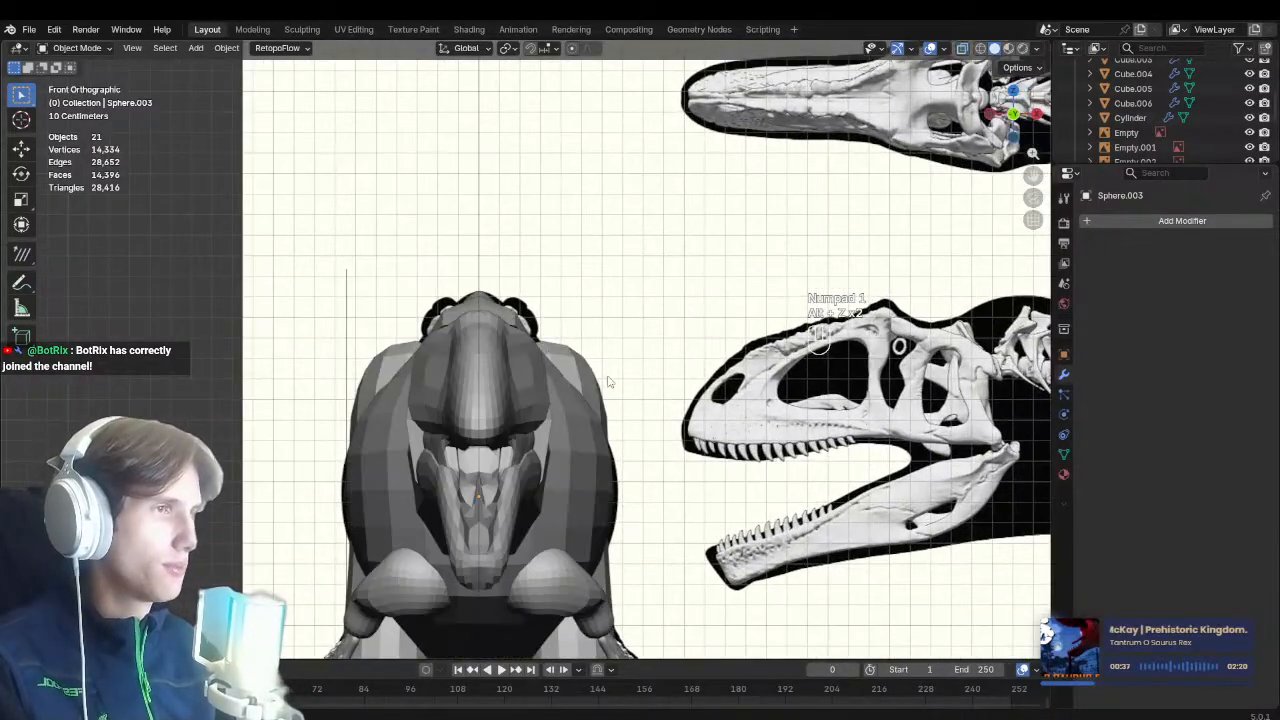
shift+middle_drag(605, 386, 591, 277)
scroll(593, 298, down, 1)
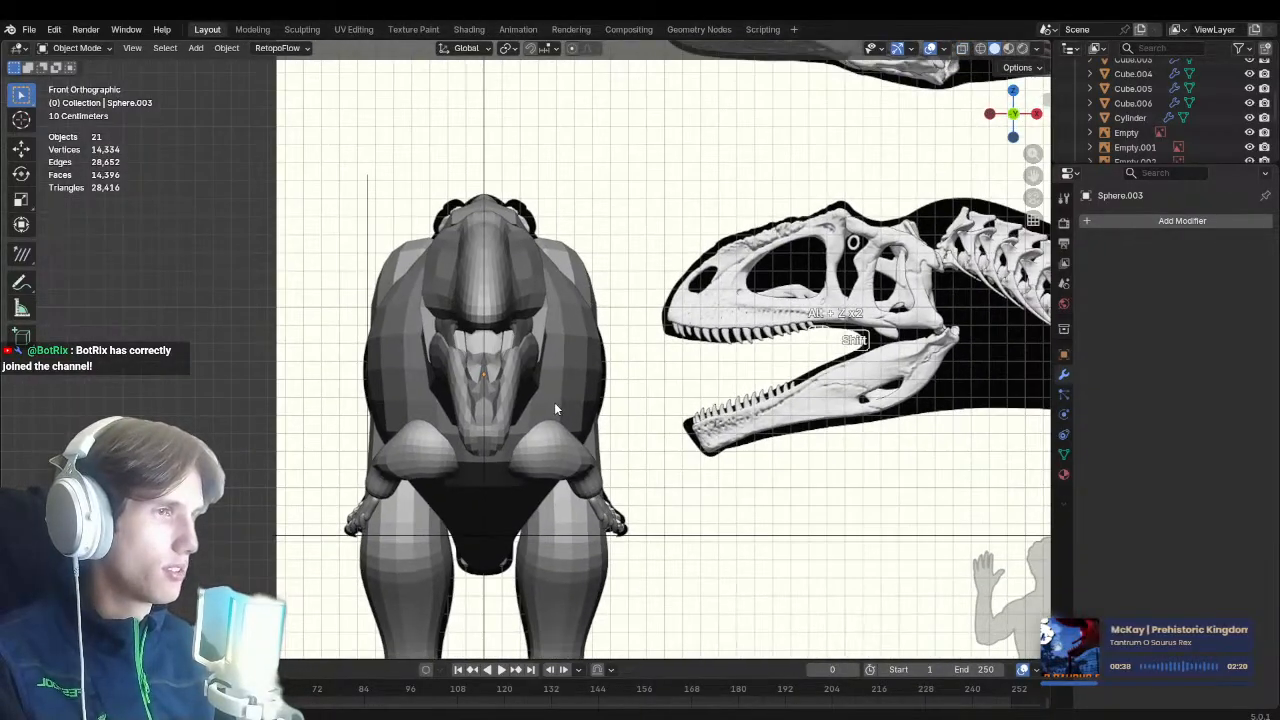
Select the torso mesh at the belly in the front view and enter Sculpt Mode
scroll(550, 406, up, 2)
shift+middle_drag(519, 475, 509, 358)
click(496, 443)
shift+middle_drag(497, 443, 563, 374)
scroll(554, 328, up, 2)
key(ctrl+Tab)
click(540, 428)
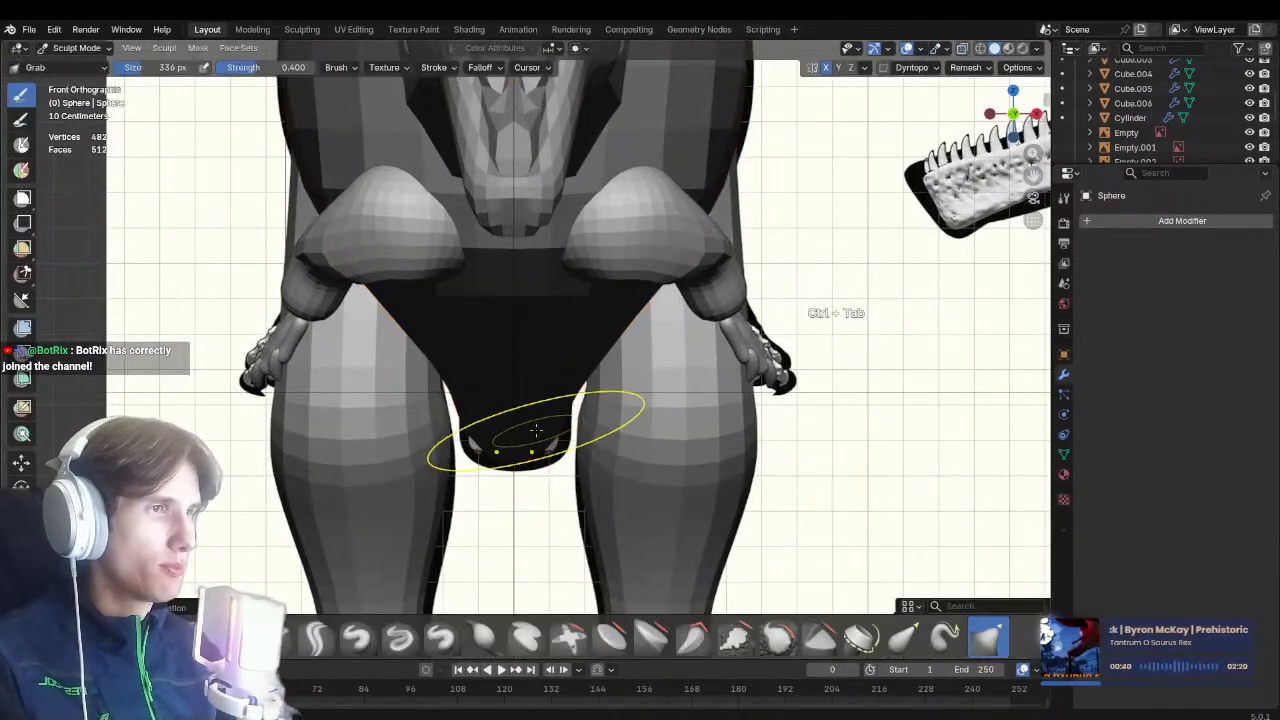
Pull the lower belly outward and down between the legs using the Grab brush at 354 px
key(g)
key(f)
key(f)
click(547, 436)
drag(547, 436, 566, 459)
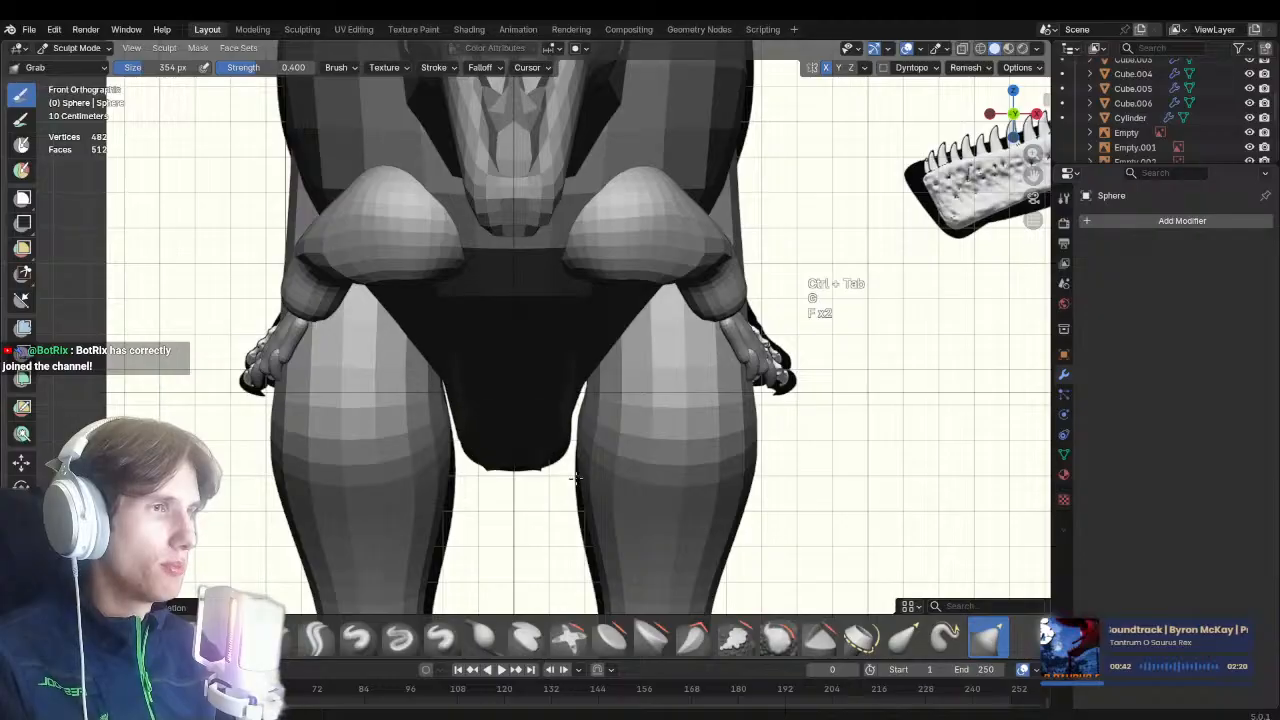
Push the underside of the belly upward in the X-ray side view with the Grab brush at 368 px
key(KP_3)
key(alt+z)
scroll(475, 414, up, 1)
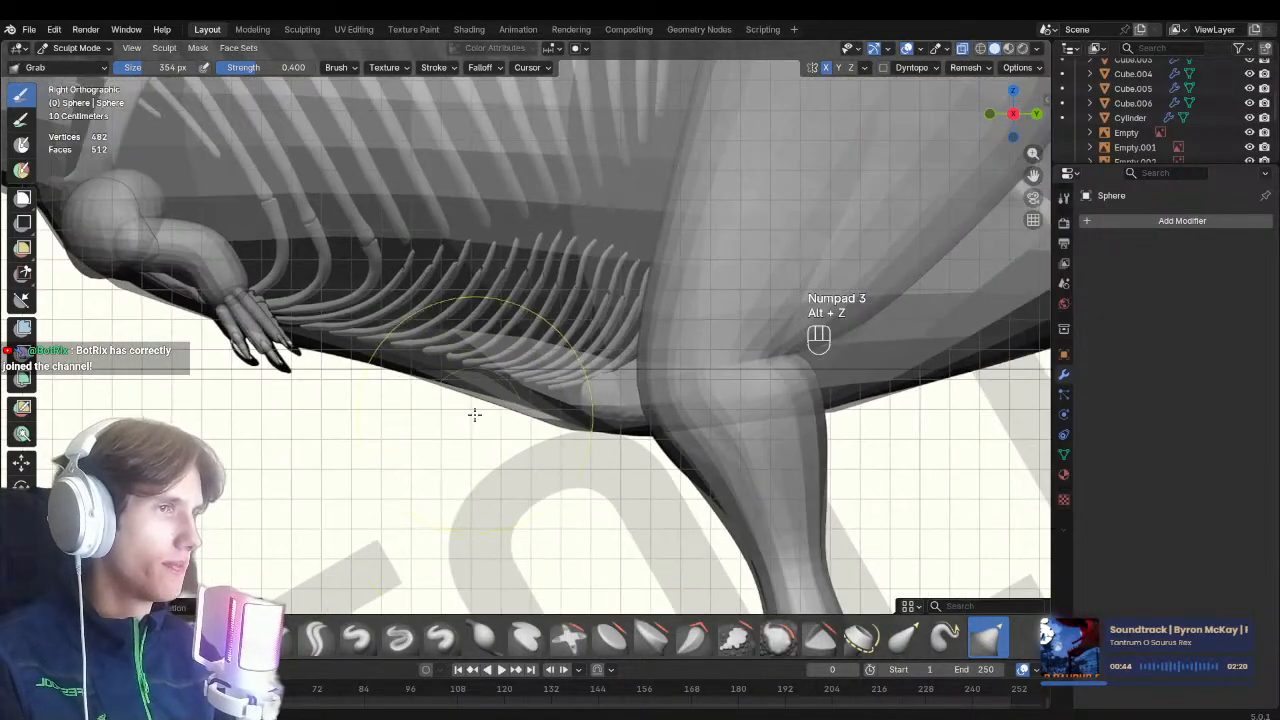
key(f)
click(480, 412)
drag(483, 398, 487, 367)
ctrl+middle_drag(503, 341, 474, 407)
shift+middle_drag(474, 407, 440, 520)
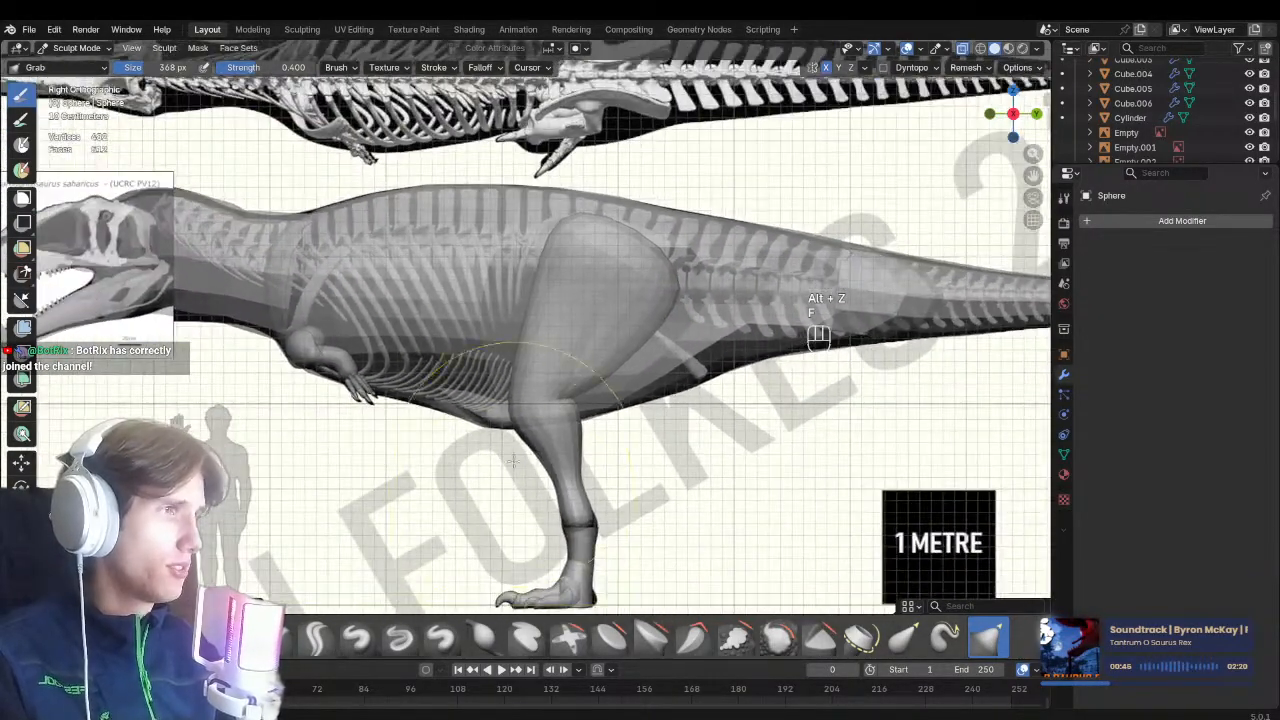
Save the blockout file and return the side view to solid display without X-ray
shift+middle_drag(500, 455, 454, 464)
ctrl+middle_drag(454, 464, 489, 545)
shift+middle_drag(489, 545, 459, 315)
key(ctrl+s)
ctrl+middle_drag(545, 445, 623, 558)
key(alt+z)
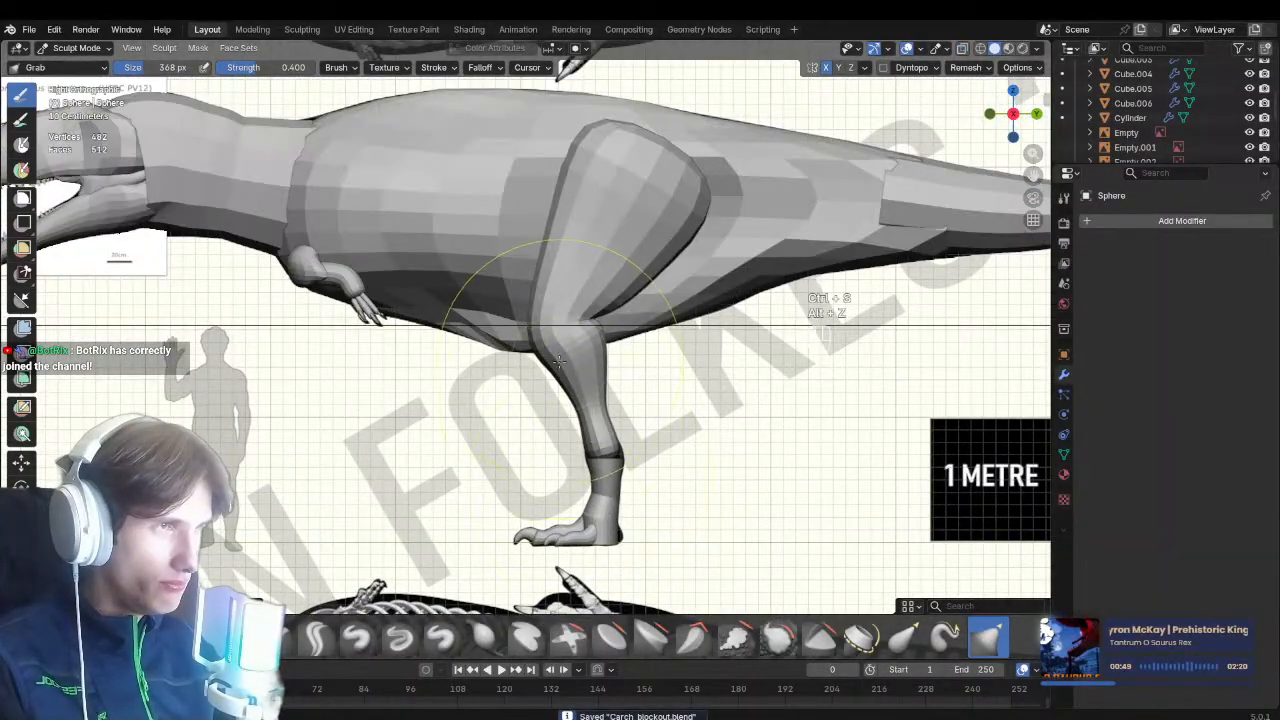
Switch sculpting to the leg object and apply its Subdivision and Skin modifiers, keeping the Mirror modifier
key(alt+q)
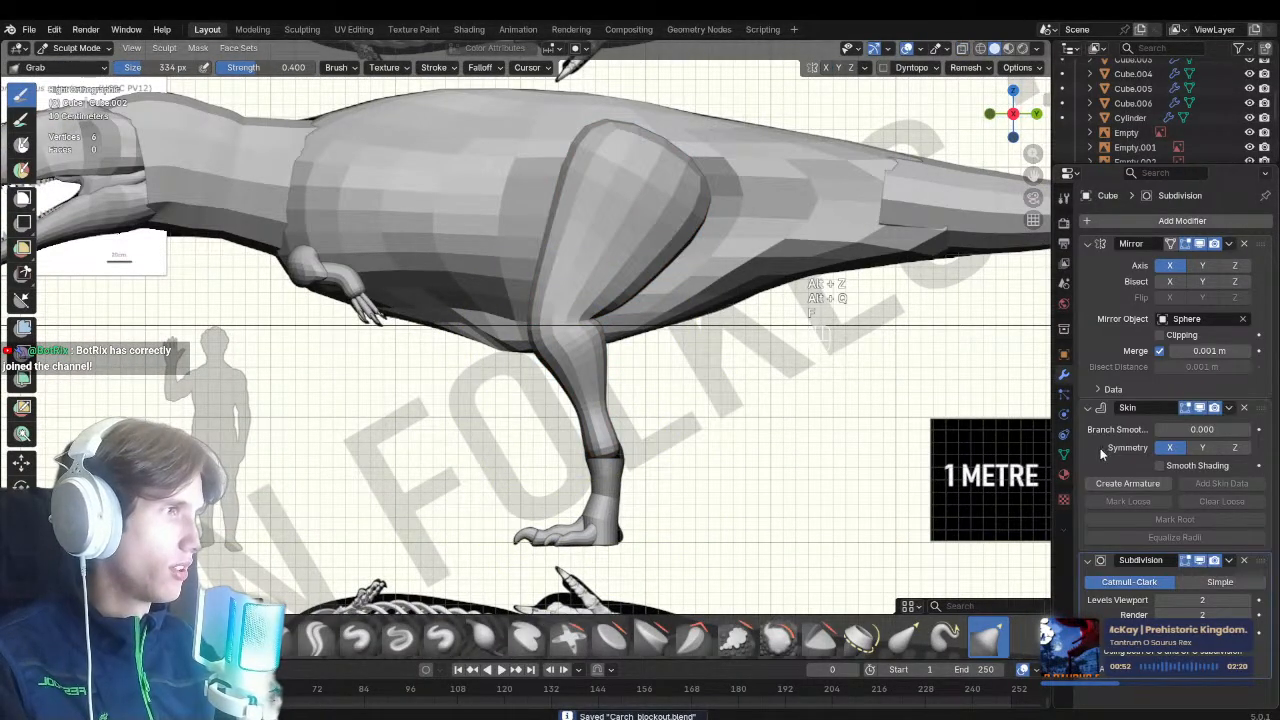
key(ctrl+a)
key(ctrl+a)
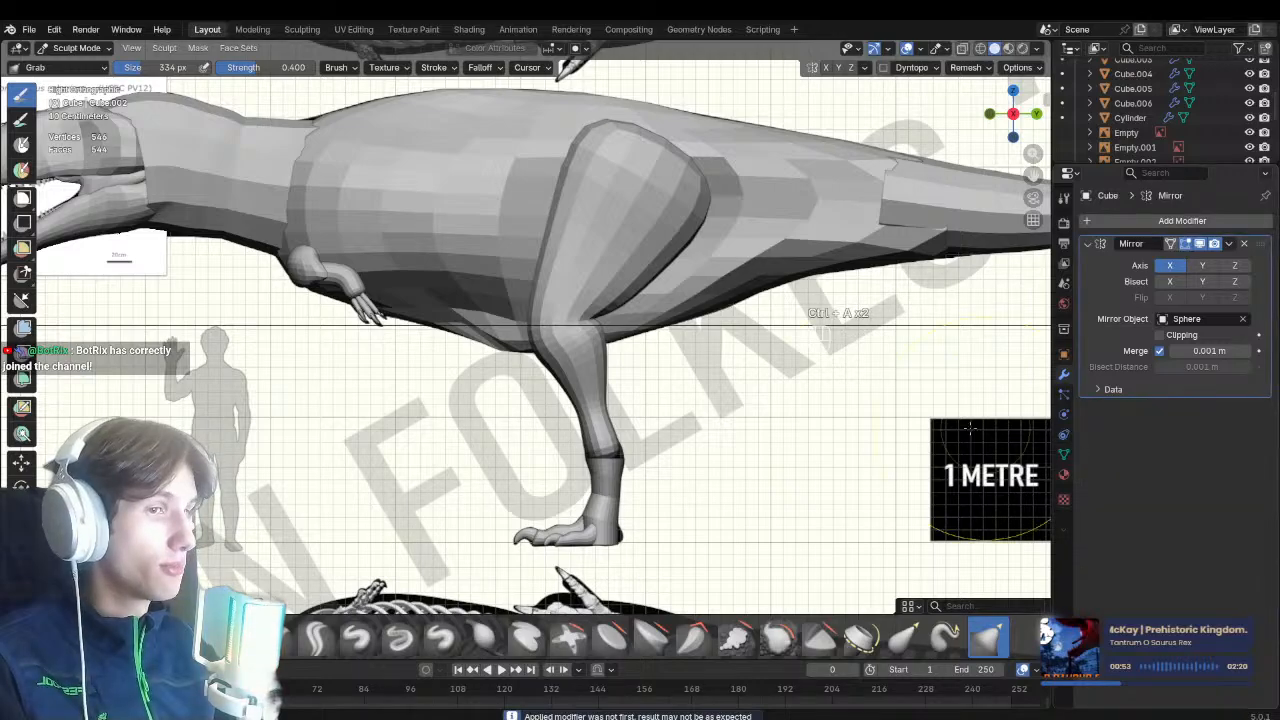
Reshape the knee area against the X-ray reference in the side view, using the Grab brush at up to 300 px
shift+middle_drag(528, 315, 548, 362)
mouse_move(548, 362)
ctrl+middle_down()
mouse_move(530, 306)
mouse_move(546, 340)
ctrl+middle_up()
key(f)
click(556, 318)
key(f)
click(552, 318)
key(alt+z)
key(f)
click(729, 406)
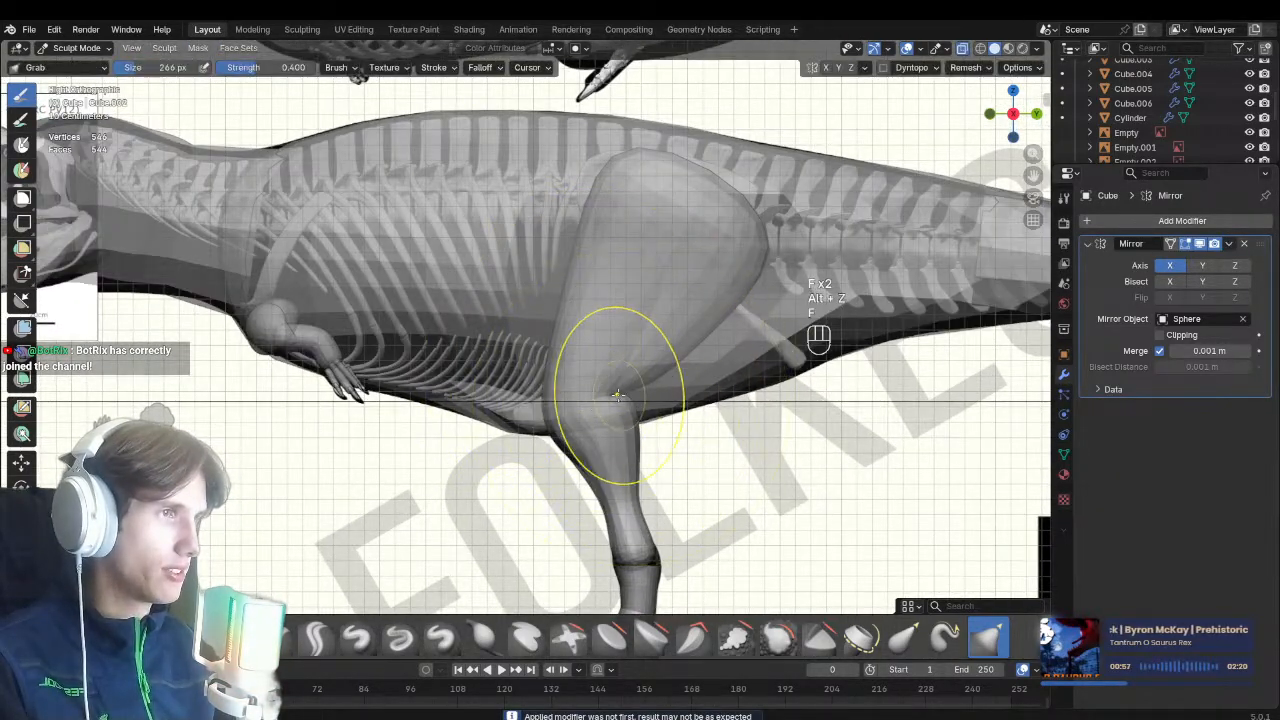
middle_drag(616, 399, 612, 371)
key(alt+z)
key(KP_3)
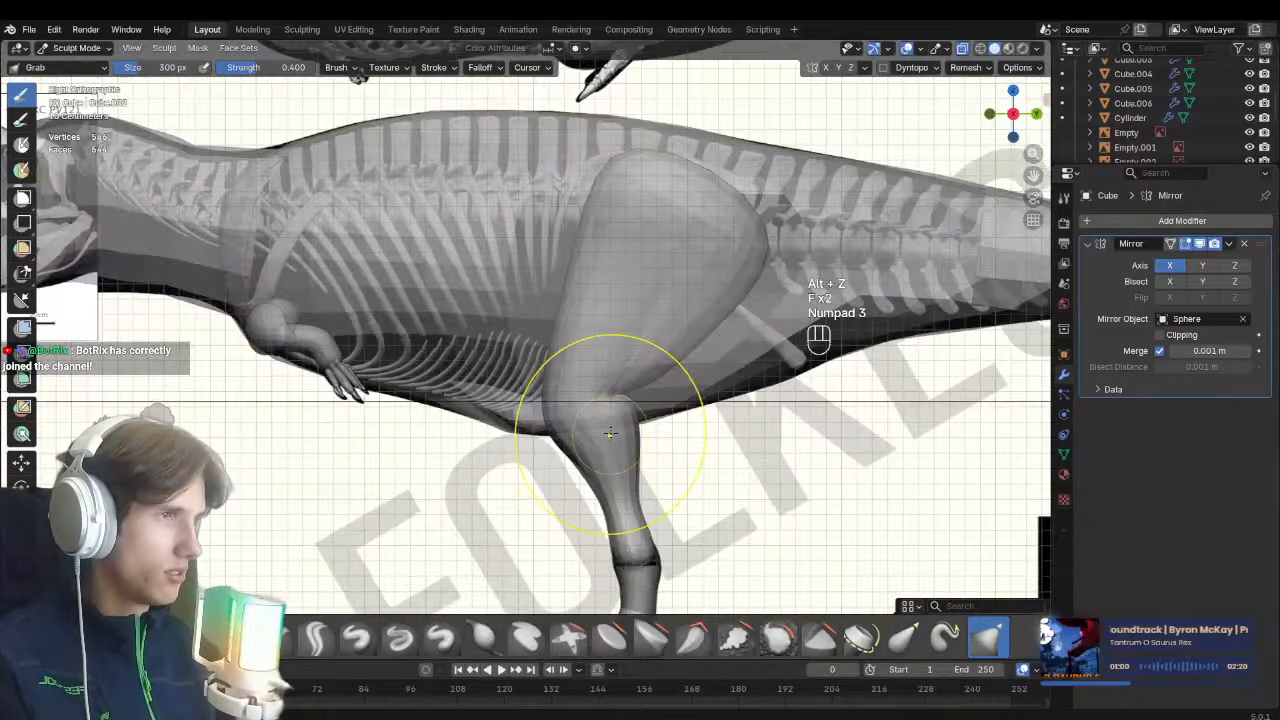
Pull the front edge of the shin forward to the reference outline with the Grab brush at 318 px
scroll(534, 432, up, 5)
key(f)
click(580, 500)
key(alt+z)
key(f)
click(590, 515)
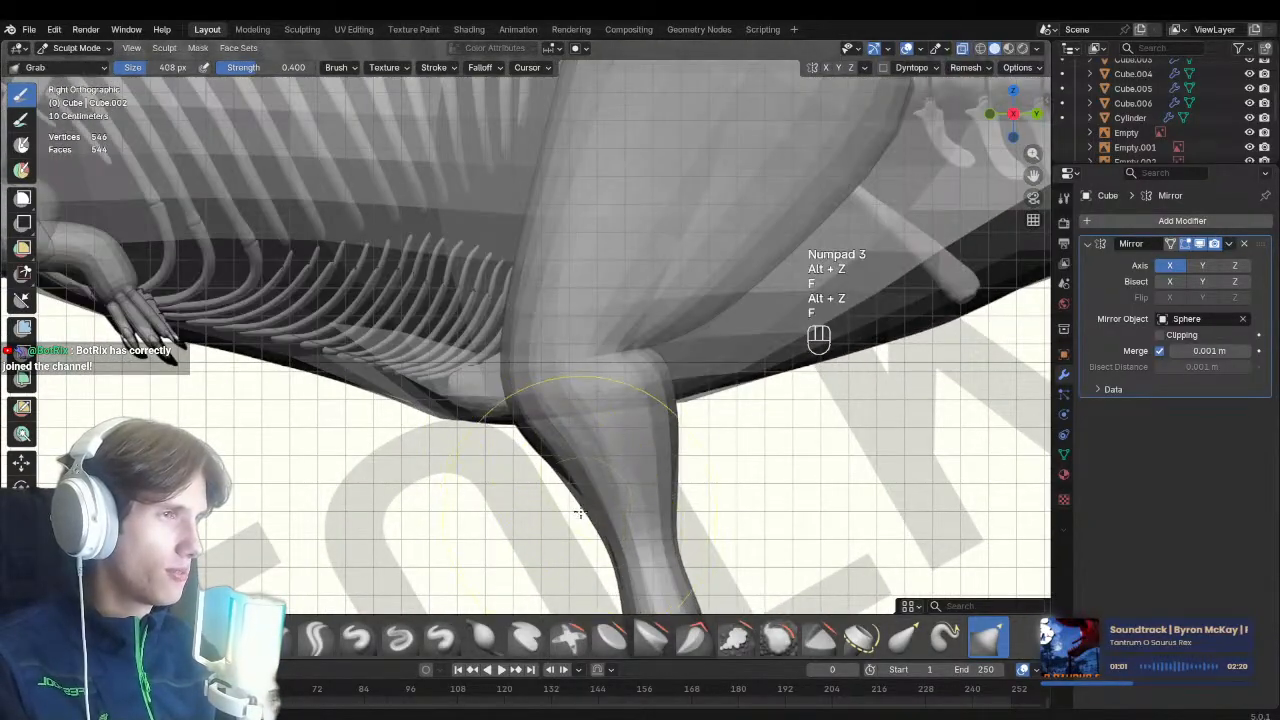
shift+middle_drag(612, 531, 509, 371)
key(f)
click(509, 410)
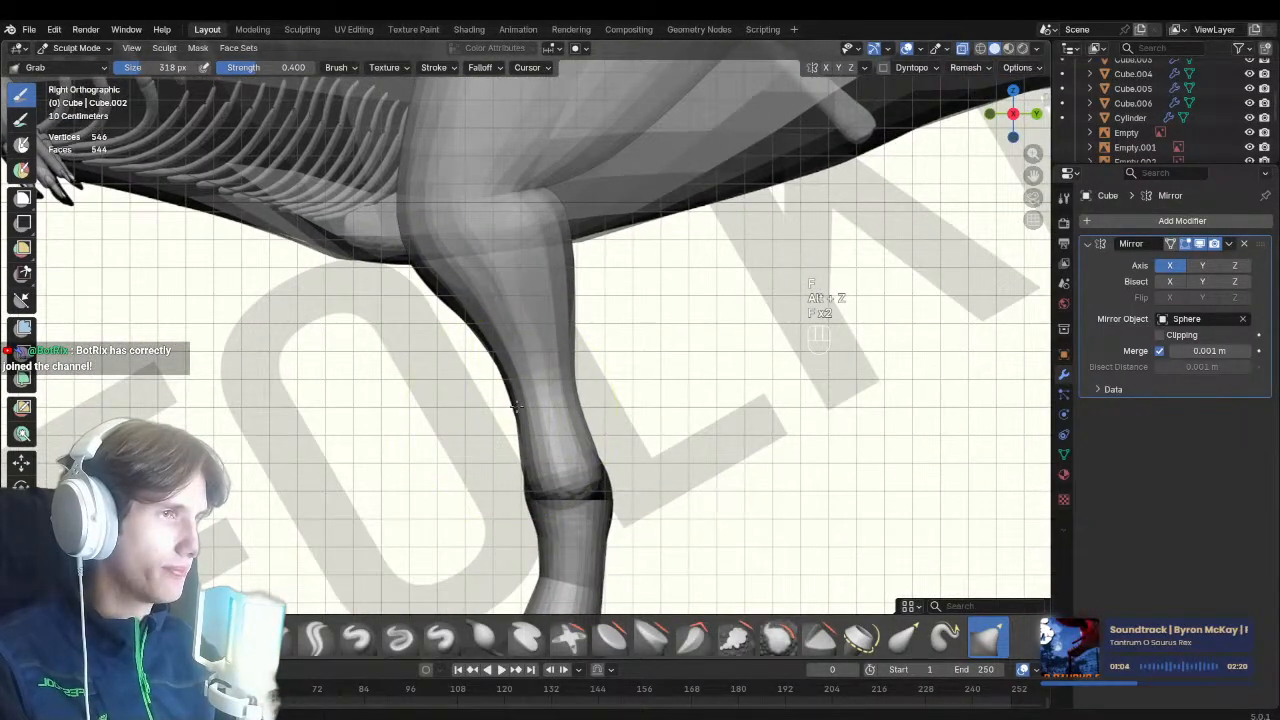
drag(516, 406, 508, 405)
Push the front of the lower shin inward just above the ankle with the Grab brush at 270 px
shift+middle_drag(570, 470, 514, 406)
key(f)
click(511, 416)
key(f)
click(537, 415)
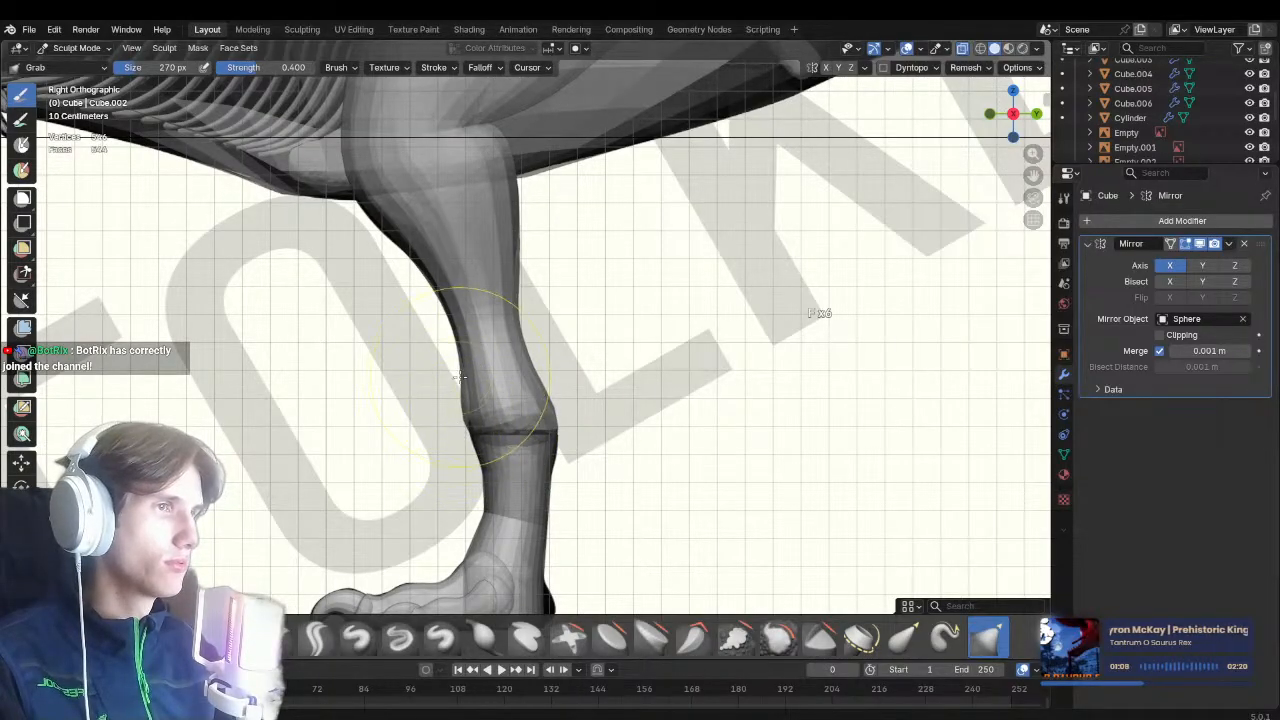
drag(459, 376, 478, 376)
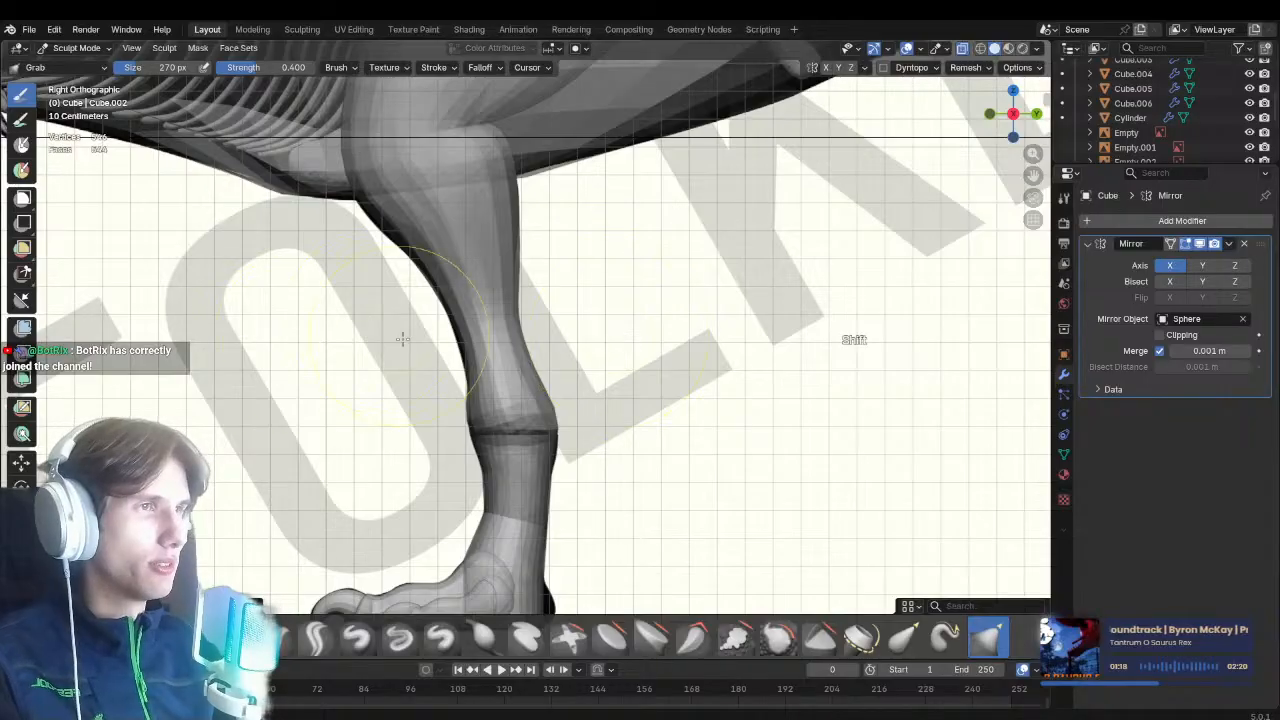
Pull the front of the leg slightly forward just below the knee with the Grab brush at 434 px
shift+middle_drag(420, 300, 458, 417)
key(f)
click(459, 372)
shift+middle_drag(461, 373, 467, 395)
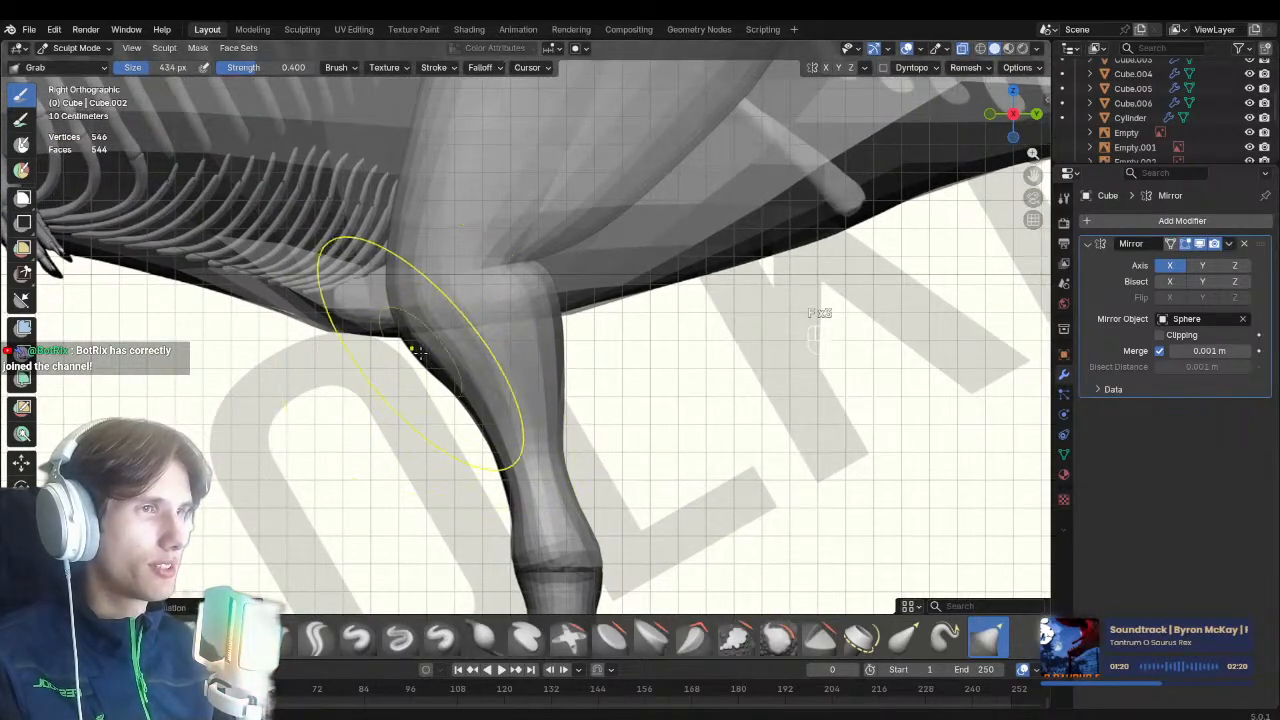
drag(420, 352, 410, 352)
Reshape the upper front and rear edges of the thigh with an enlarged Grab brush in the X-ray side view
shift+middle_drag(414, 344, 397, 430)
scroll(397, 430, down, 1)
key(f)
click(560, 303)
shift+middle_drag(398, 246, 418, 338)
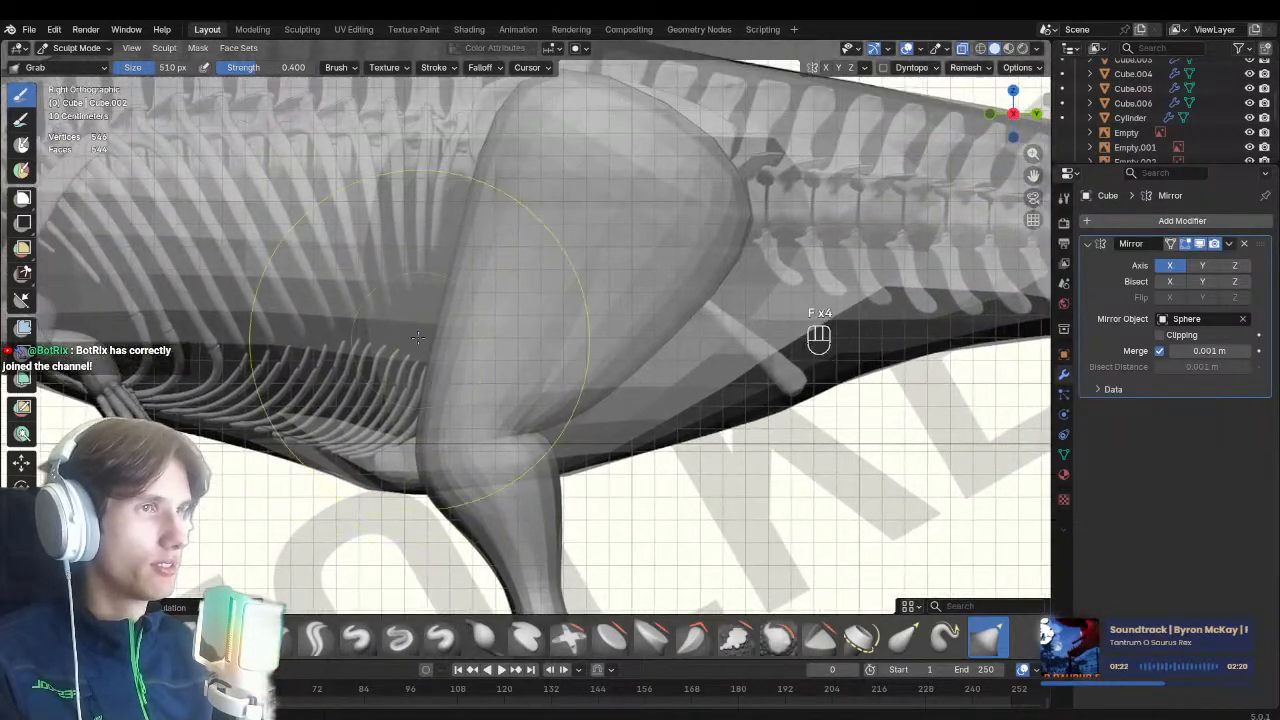
key(f)
click(713, 216)
drag(521, 86, 450, 131)
drag(722, 176, 690, 145)
Turn off X-ray and pull the front edge of the thigh slightly forward with a large Grab brush
shift+middle_drag(678, 150, 688, 112)
key(f)
click(702, 115)
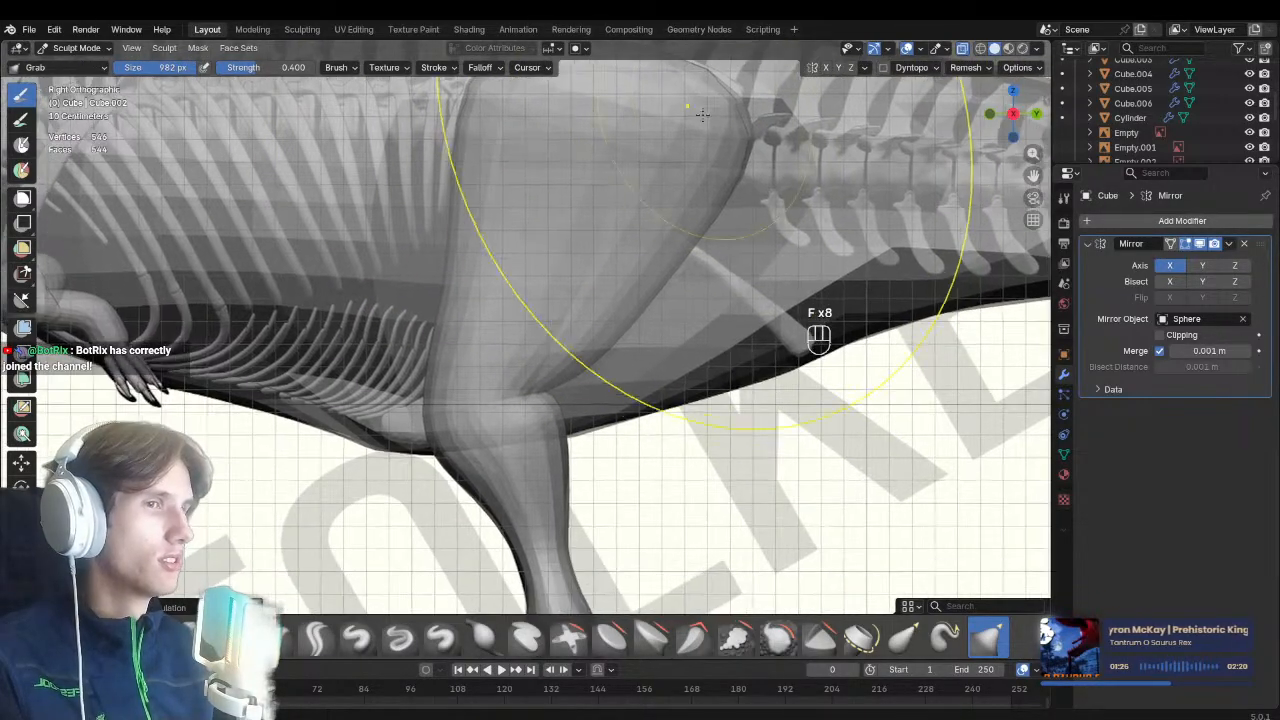
scroll(702, 115, down, 5)
key(alt+z)
scroll(553, 327, up, 6)
key(f)
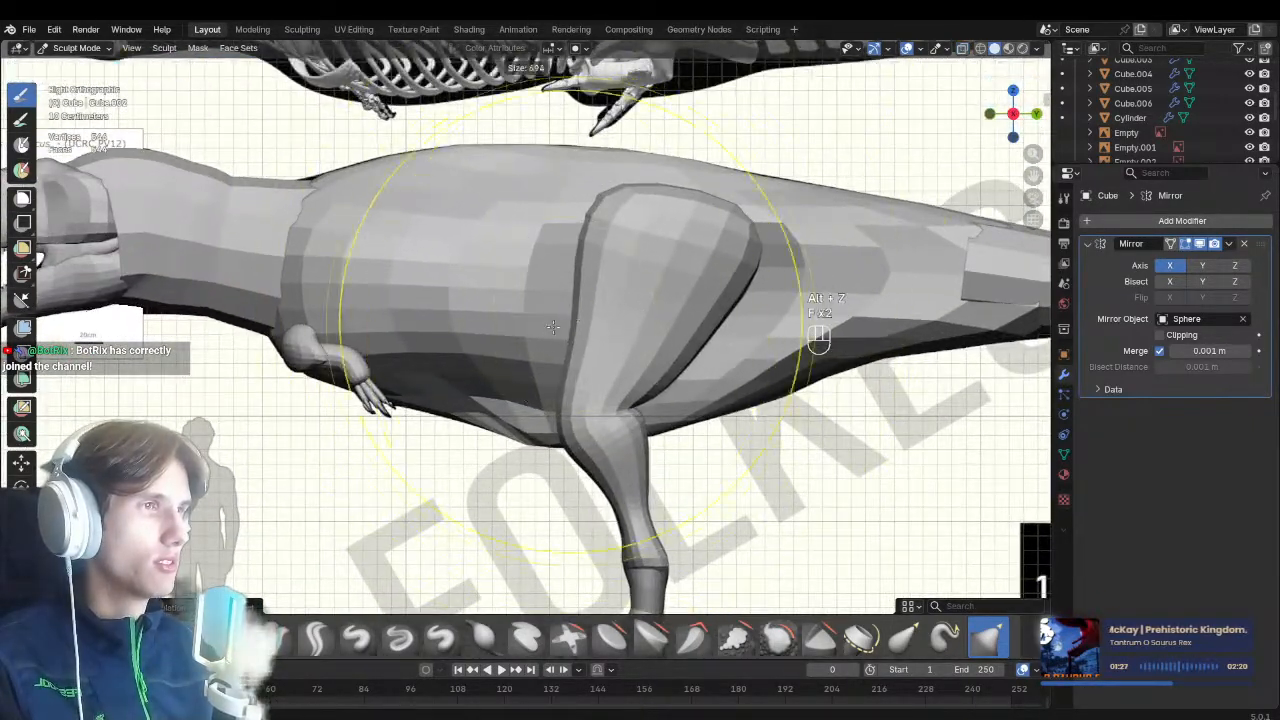
click(540, 328)
drag(577, 331, 567, 331)
Refine the knee where the thigh meets the shin, using the Grab brush at 376 px and 440 px
key(f)
click(604, 367)
key(f)
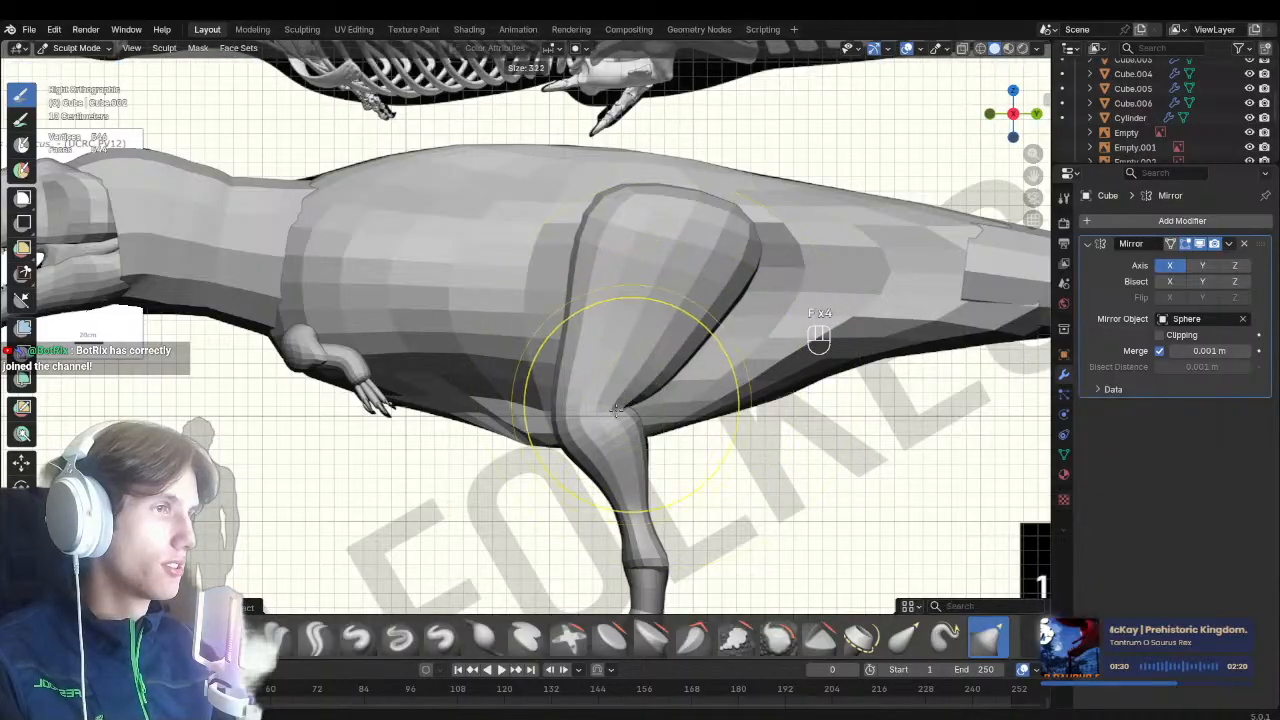
click(628, 409)
shift+middle_drag(660, 414, 646, 370)
ctrl+middle_drag(646, 370, 640, 345)
key(f)
click(628, 380)
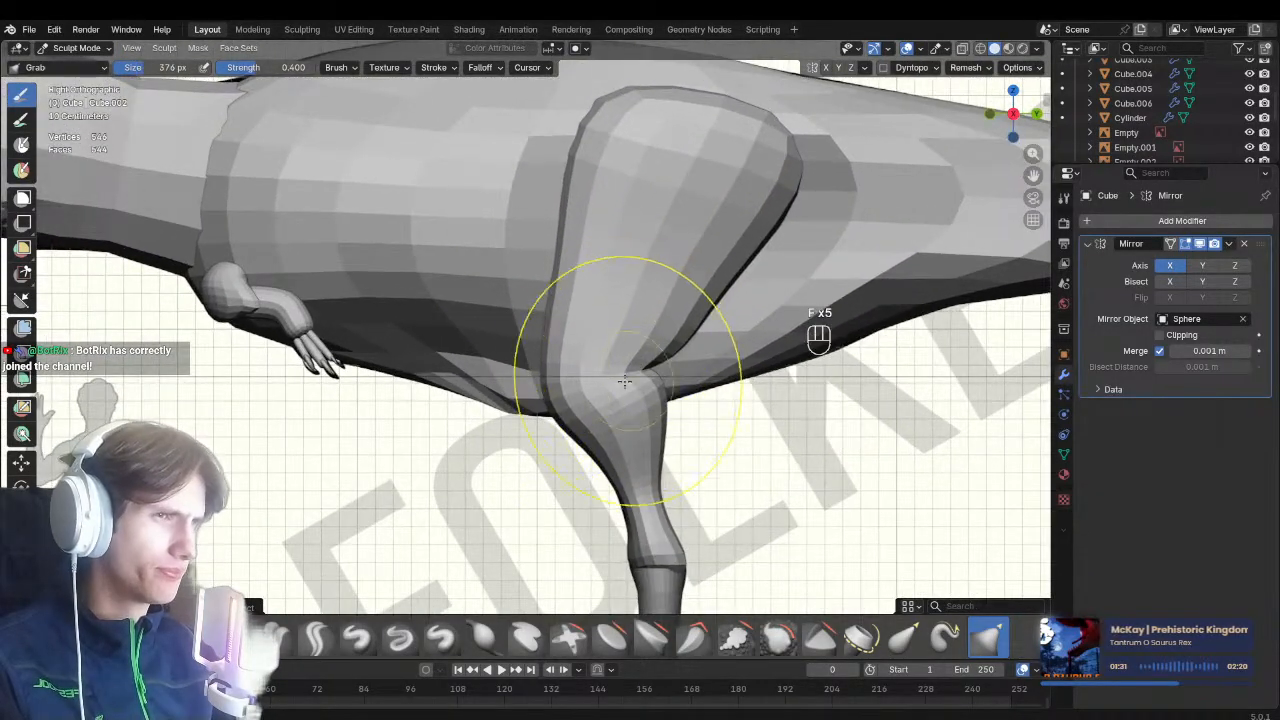
key(f)
click(614, 400)
Adjust the lower rear edge of the thigh against the X-ray reference with the Grab brush at about 354 px
key(alt+z)
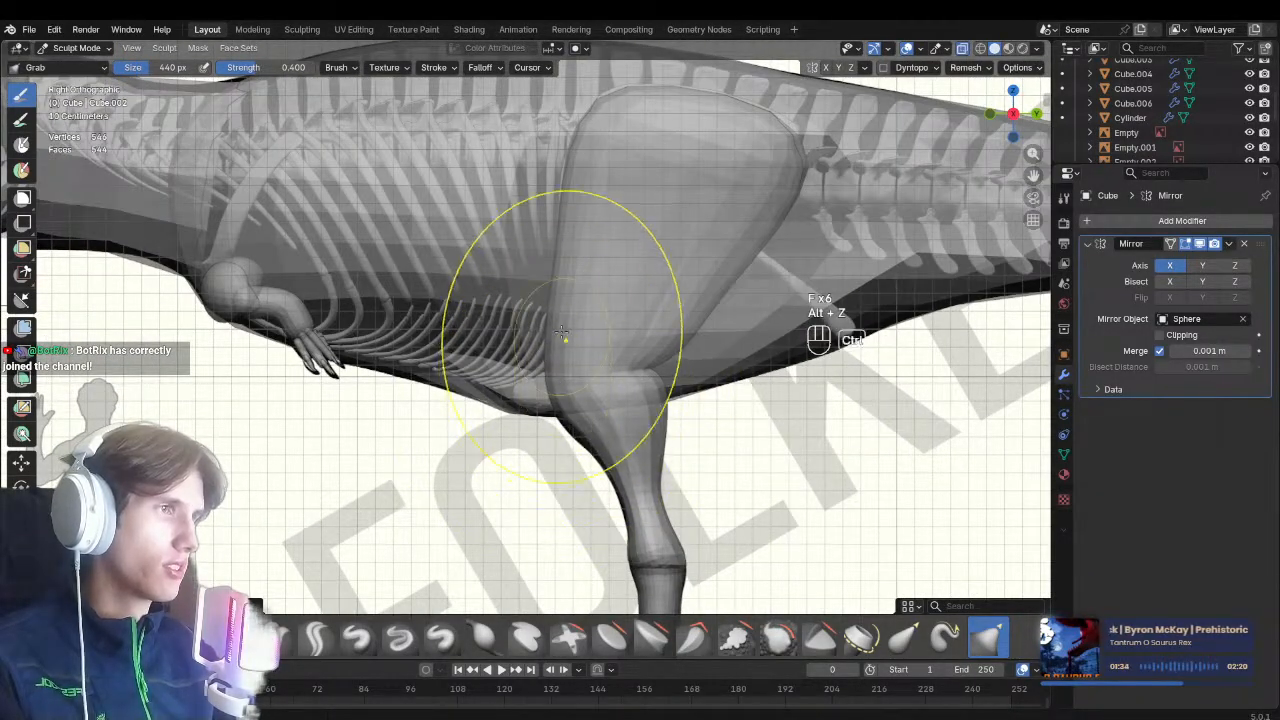
ctrl+middle_drag(560, 334, 572, 378)
key(alt+z)
shift+middle_drag(627, 331, 567, 355)
ctrl+middle_drag(567, 355, 582, 309)
key(f)
click(605, 380)
key(alt+z)
key(f)
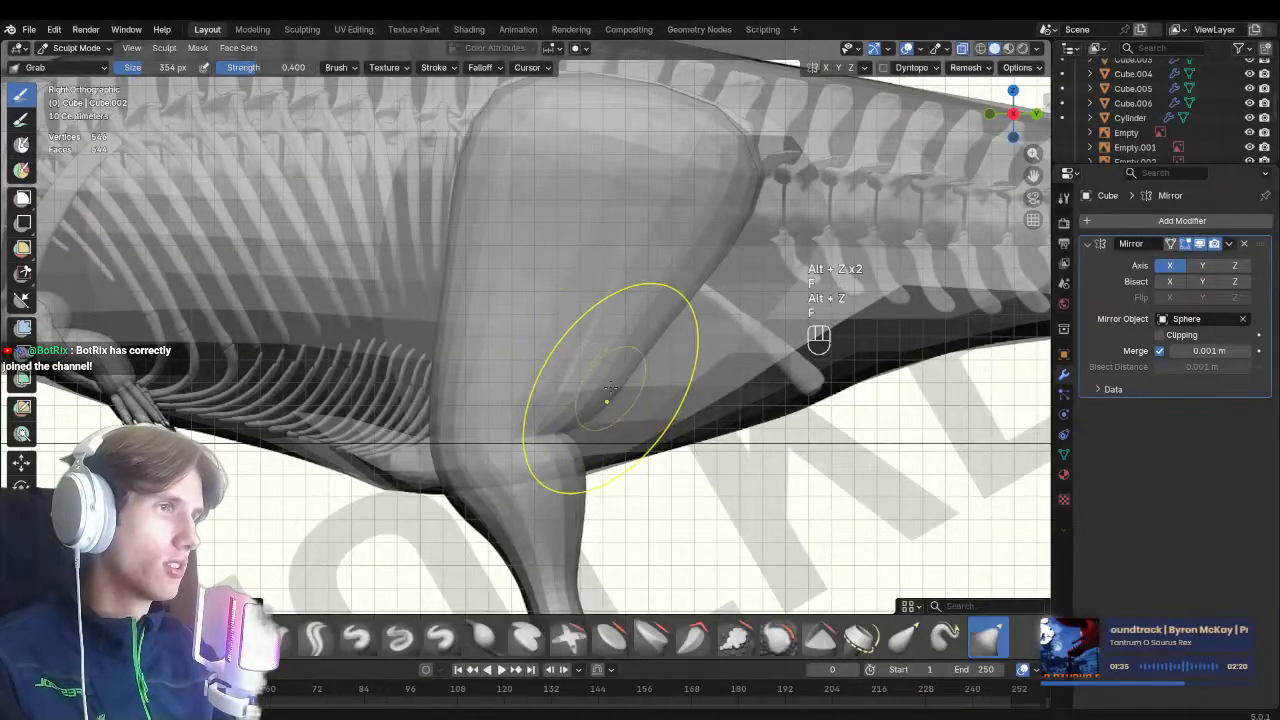
key(f)
click(604, 388)
Refine the crease behind the knee in solid display, reducing the Grab brush from 366 px to 232 px
key(f)
click(538, 436)
key(alt+z)
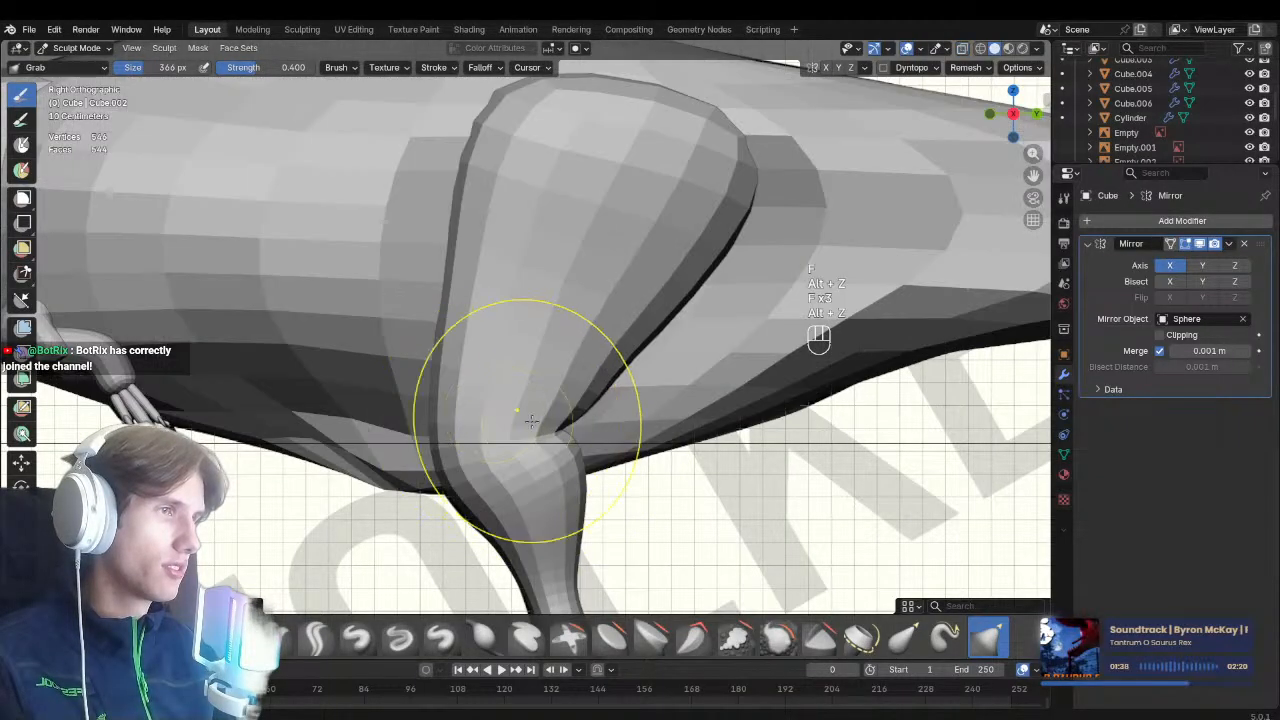
ctrl+middle_drag(530, 422, 550, 455)
key(f)
click(535, 466)
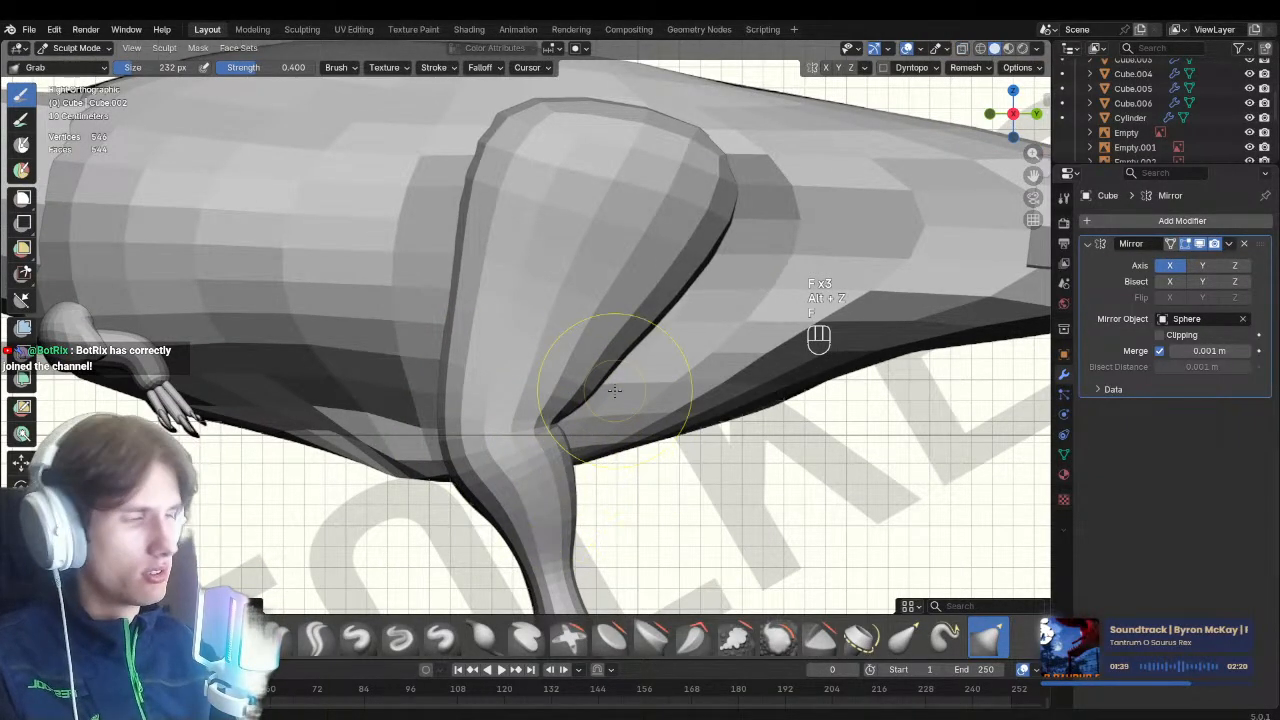
Pull the inner side of the ankle outward in the X-ray back view with the Grab brush at 324 px
key(ctrl+KP_1)
shift+middle_drag(614, 389, 661, 272)
ctrl+middle_drag(661, 272, 664, 238)
key(alt+z)
key(f)
click(553, 533)
drag(540, 551, 549, 554)
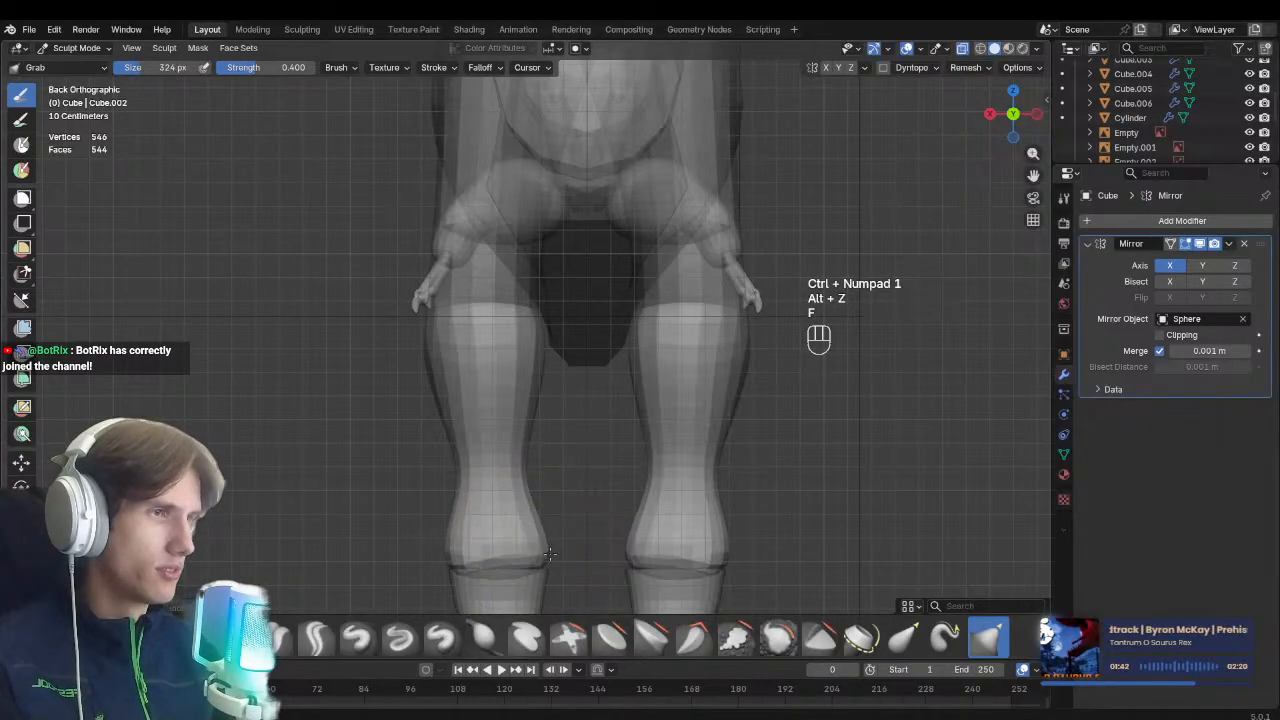
Adjust the outer and inner sides of the upper shin in the solid back view, with the Grab brush at 316 px and 348 px
key(alt+z)
key(f)
click(532, 368)
key(f)
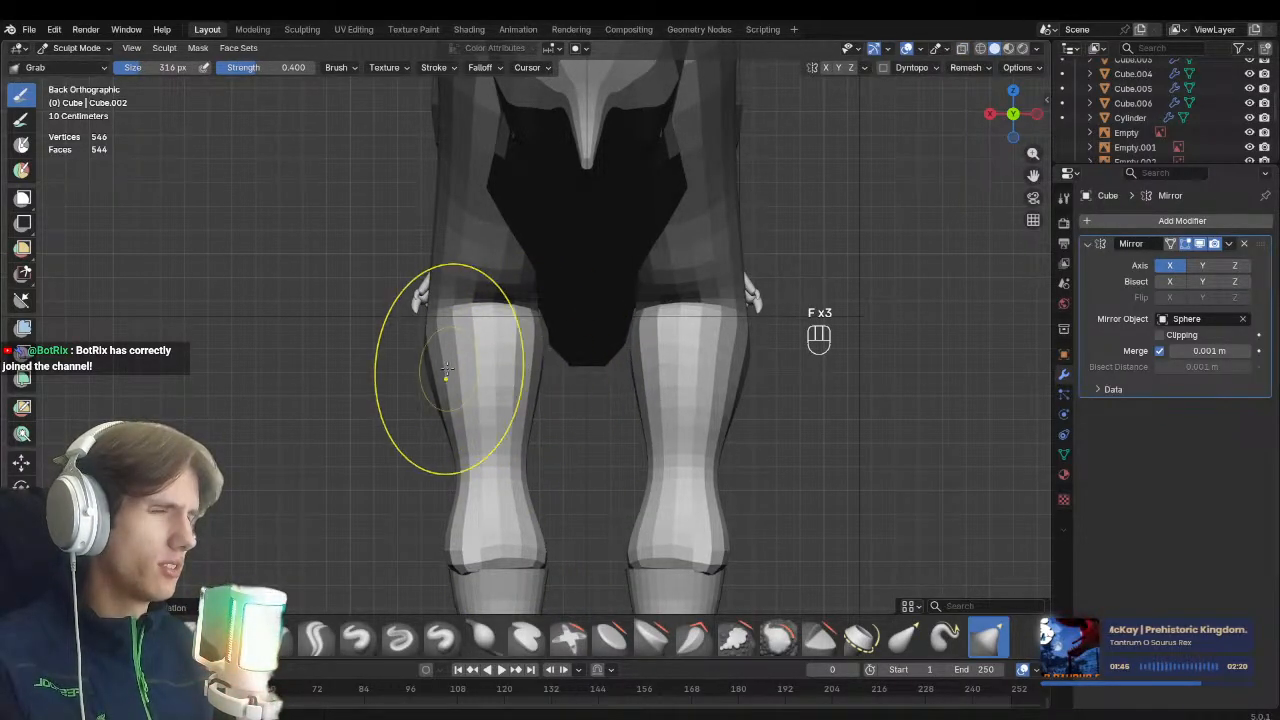
key(f)
click(534, 358)
drag(432, 357, 419, 356)
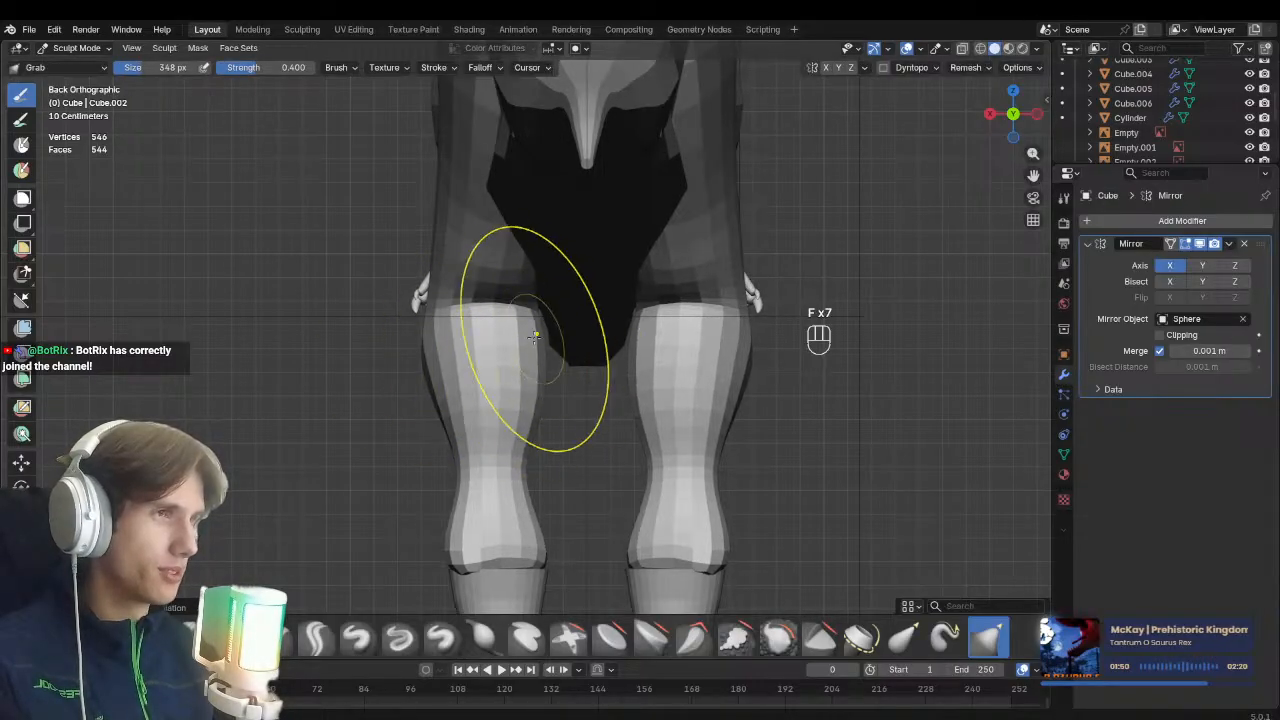
click(461, 333)
Fit the inner edge of the shin to the reference in the X-ray front view, with the Grab brush at 406 px and 410 px
key(KP_1)
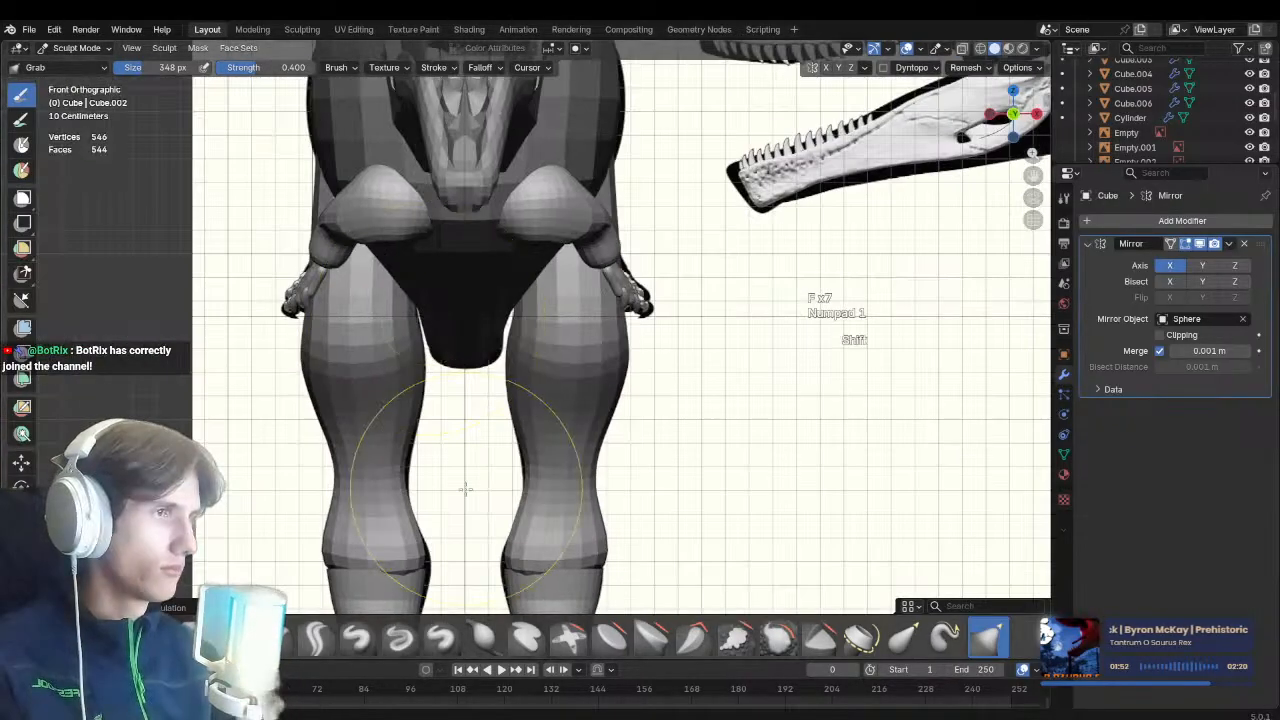
key(alt+z)
key(f)
drag(538, 421, 529, 420)
key(f)
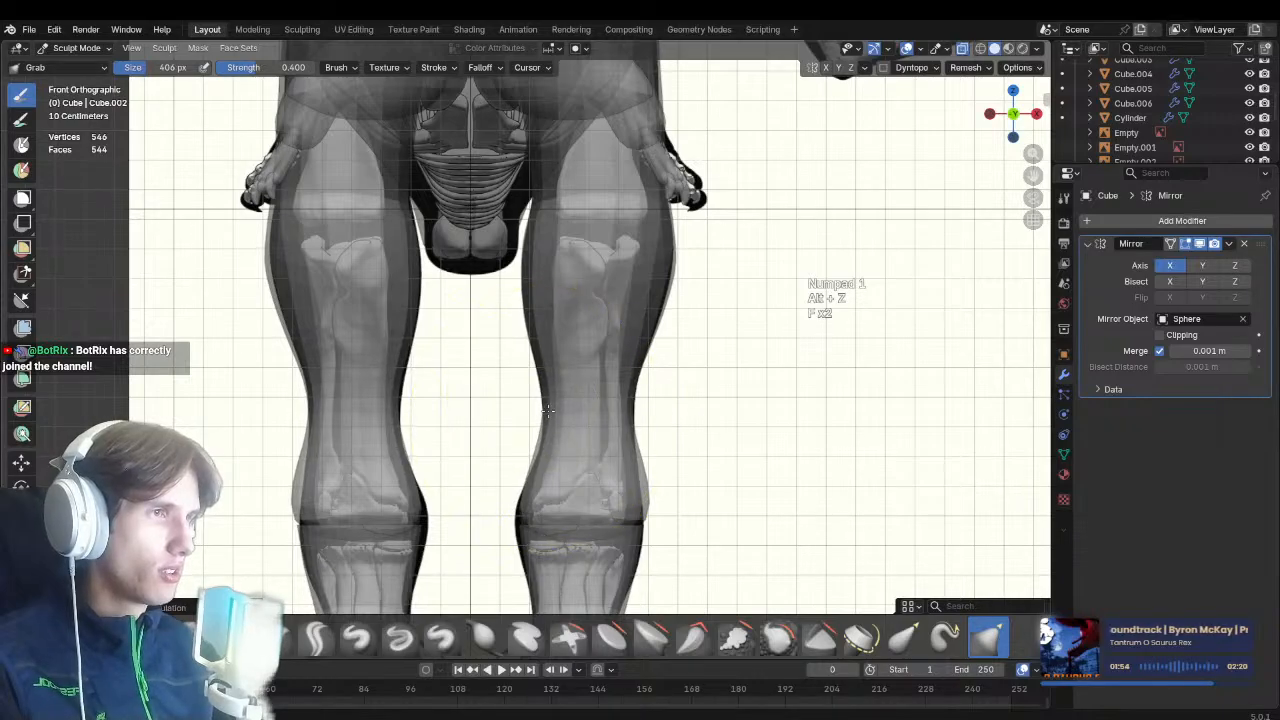
key(f)
click(651, 357)
drag(530, 222, 526, 221)
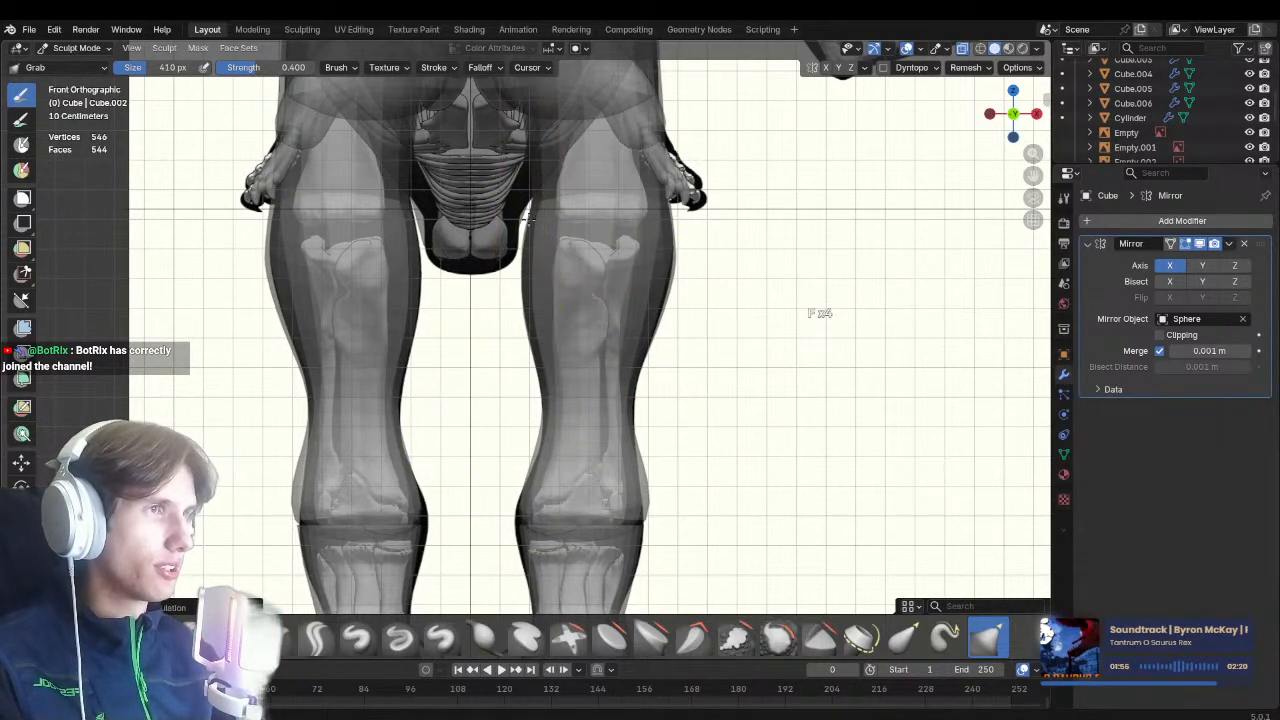
Refine the inner side of the knee in the front view with a resized Grab brush, and save the file
shift+middle_drag(527, 165, 546, 283)
key(alt+z)
key(alt+z)
key(f)
click(566, 278)
mouse_move(550, 262)
mouse_down()
mouse_move(568, 254)
mouse_move(550, 262)
mouse_up()
scroll(545, 225, down, 3)
key(alt+z)
ctrl+middle_drag(541, 316, 541, 277)
key(ctrl+s)
Switch sculpting from the leg to the torso, and return to Object Mode in the right side view
shift+middle_drag(614, 466, 553, 312)
shift+middle_drag(551, 203, 566, 380)
mouse_move(566, 380)
ctrl+middle_down()
mouse_move(558, 469)
mouse_move(374, 434)
mouse_move(334, 543)
mouse_move(690, 395)
mouse_move(660, 351)
mouse_move(632, 419)
ctrl+middle_up()
key(alt+q)
key(f)
click(729, 357)
key(ctrl+Tab)
key(KP_3)
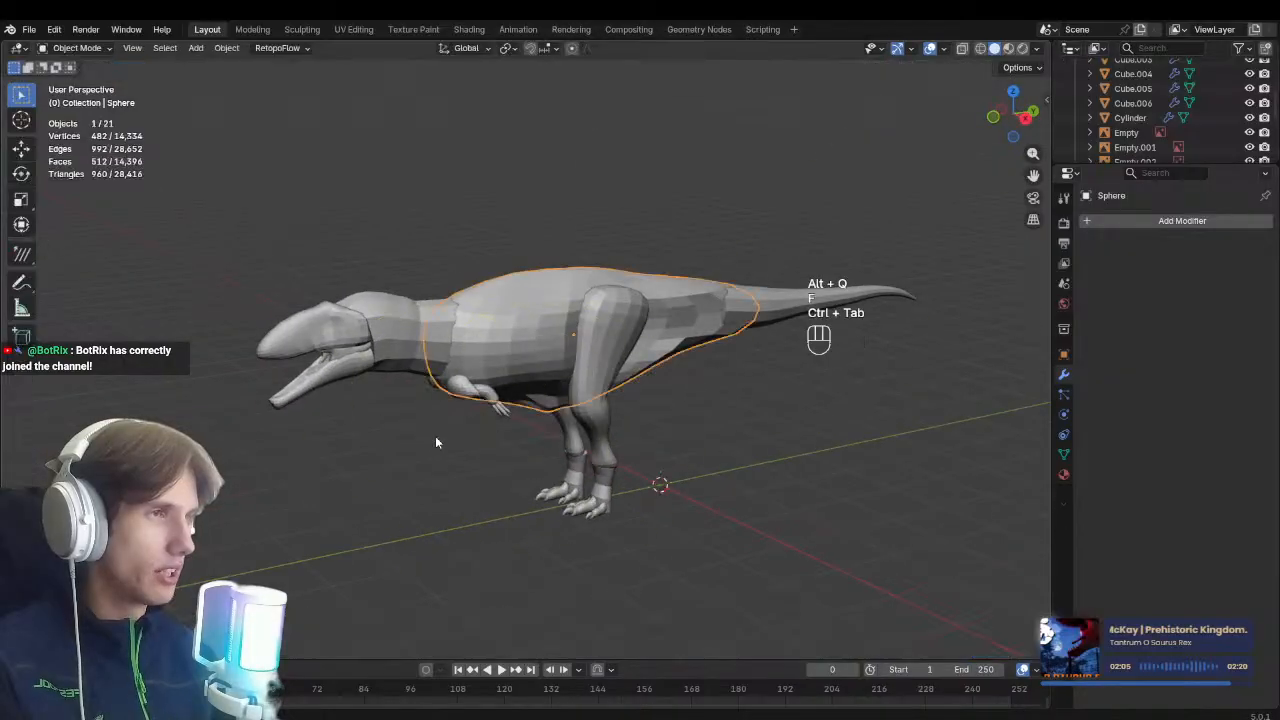
Select the neck, tail and torso pieces and join them into a single body object
click(392, 332)
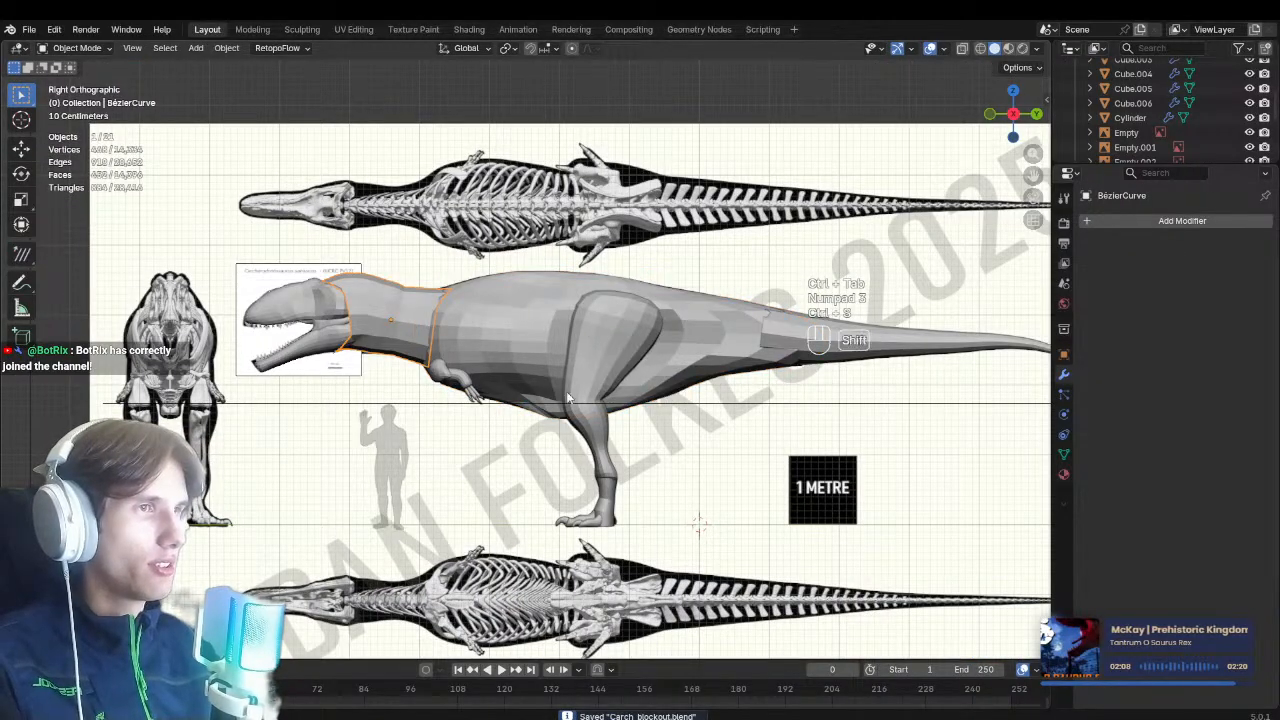
shift+middle_drag(621, 370, 490, 366)
shift+click(672, 332)
shift+click(558, 338)
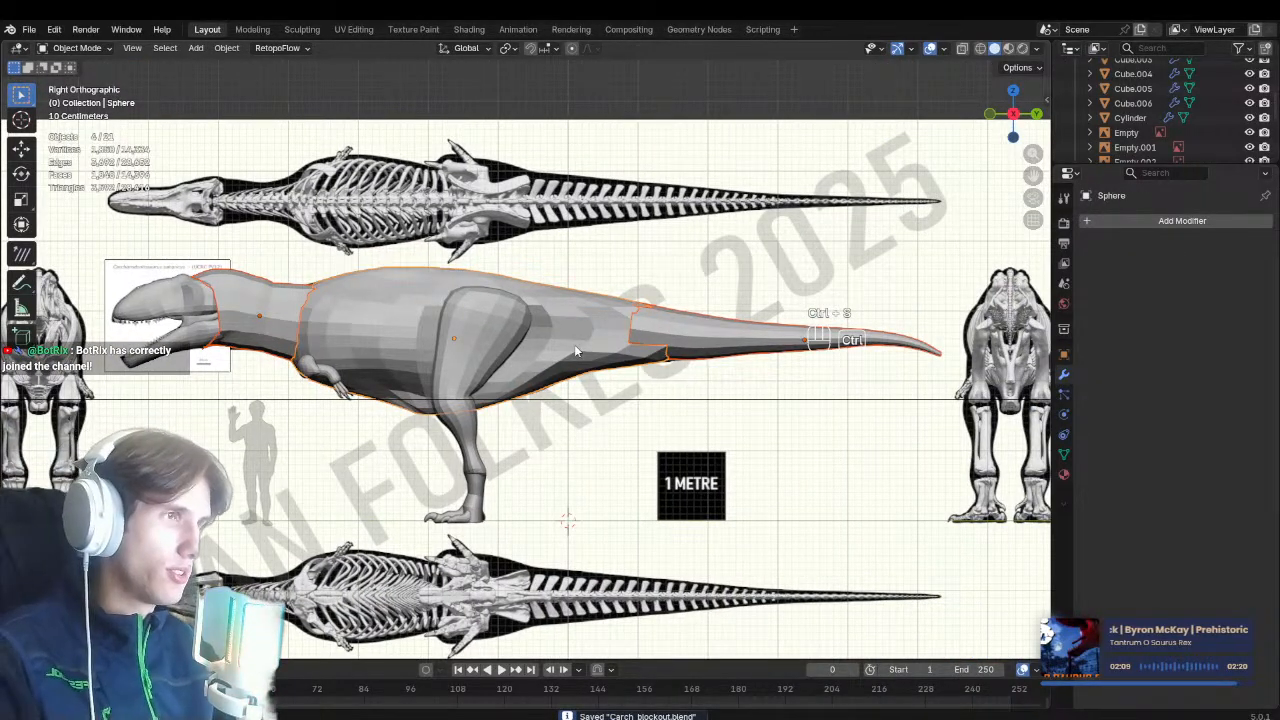
right_click(624, 305)
click(668, 368)
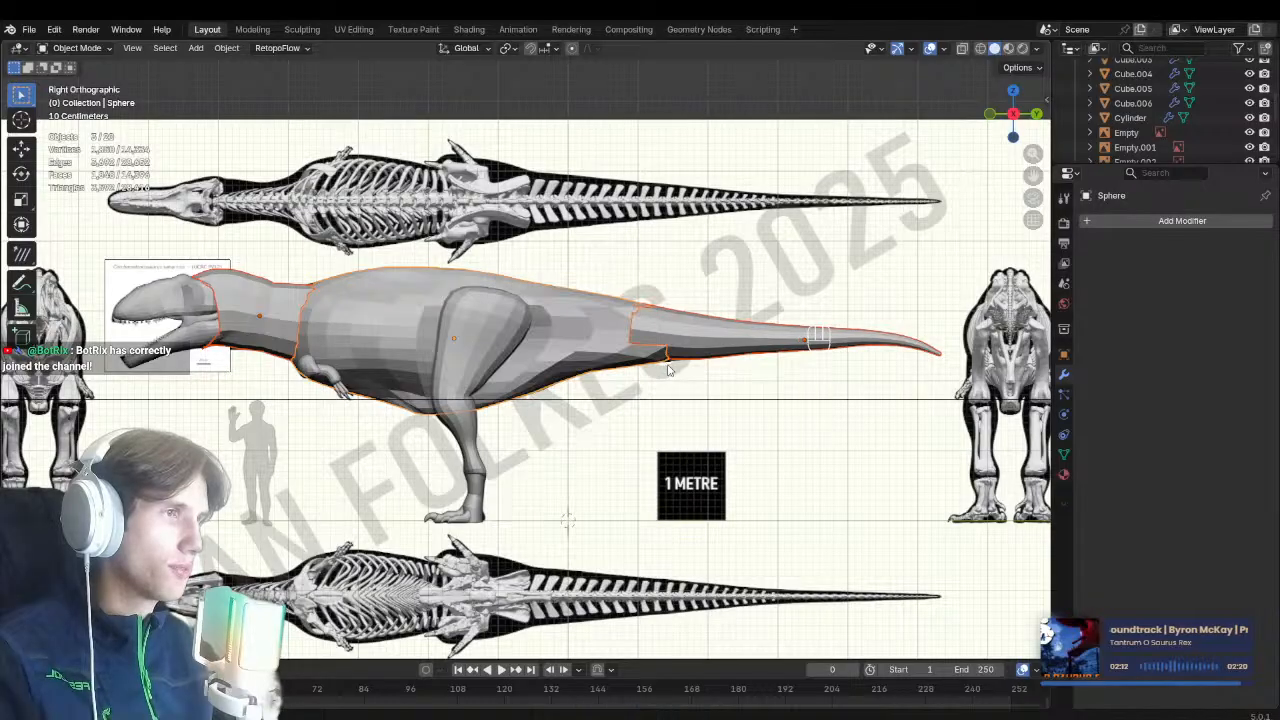
key(ctrl+j)
Set a voxel size for the joined body in Sculpt Mode and remesh it
shift+middle_drag(601, 345, 668, 380)
ctrl+middle_drag(668, 380, 658, 358)
key(ctrl+Tab)
key(r)
mouse_move(625, 473)
ctrl+middle_down()
mouse_move(627, 420)
mouse_move(530, 495)
ctrl+middle_up()
click(646, 466)
key(ctrl+r)
Smooth the belly between the arm and the thigh with the brush at 262 px
key(f)
click(574, 413)
mouse_move(530, 495)
middle_down()
mouse_move(546, 506)
mouse_move(540, 490)
middle_up()
key(f)
click(514, 506)
key(f)
key(f)
click(459, 404)
mouse_move(459, 425)
shift+mouse_down()
mouse_move(460, 447)
mouse_move(433, 438)
shift+mouse_up()
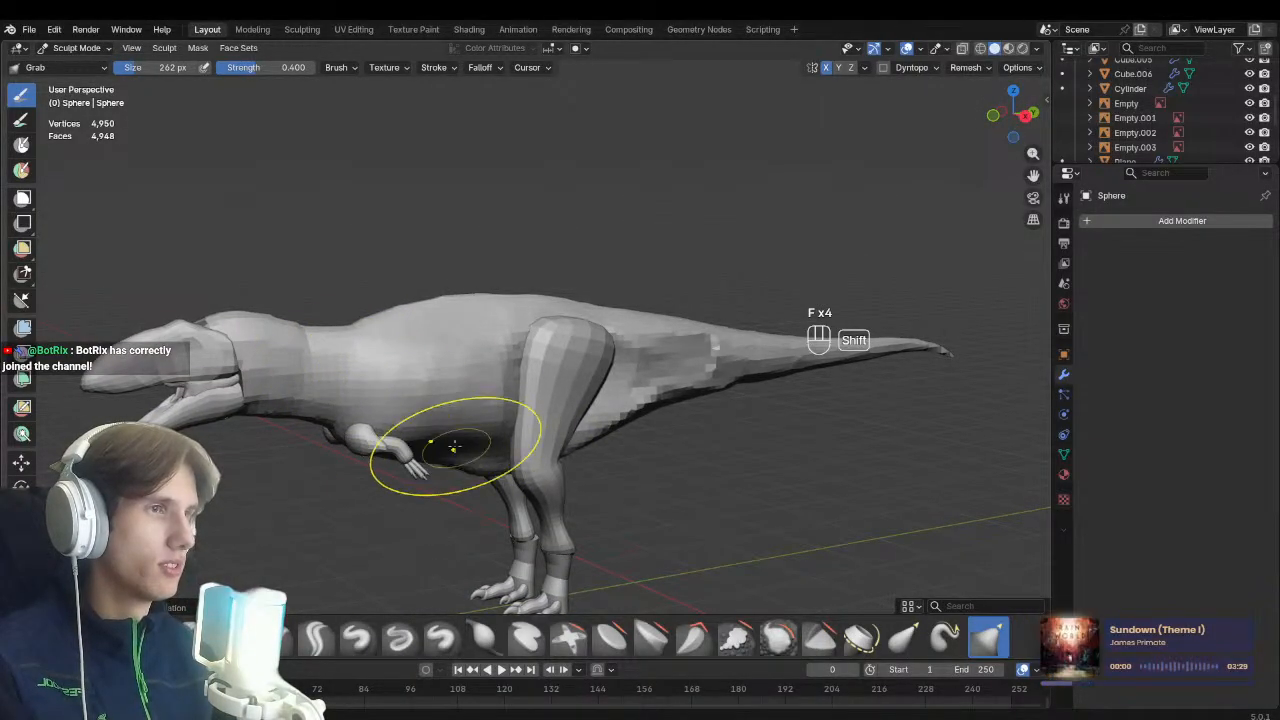
Smooth the seam where the torso meets the tail, reducing the brush to 176 px
middle_drag(594, 408, 563, 381)
shift+drag(640, 392, 724, 363)
middle_drag(752, 367, 735, 412)
key(f)
click(672, 432)
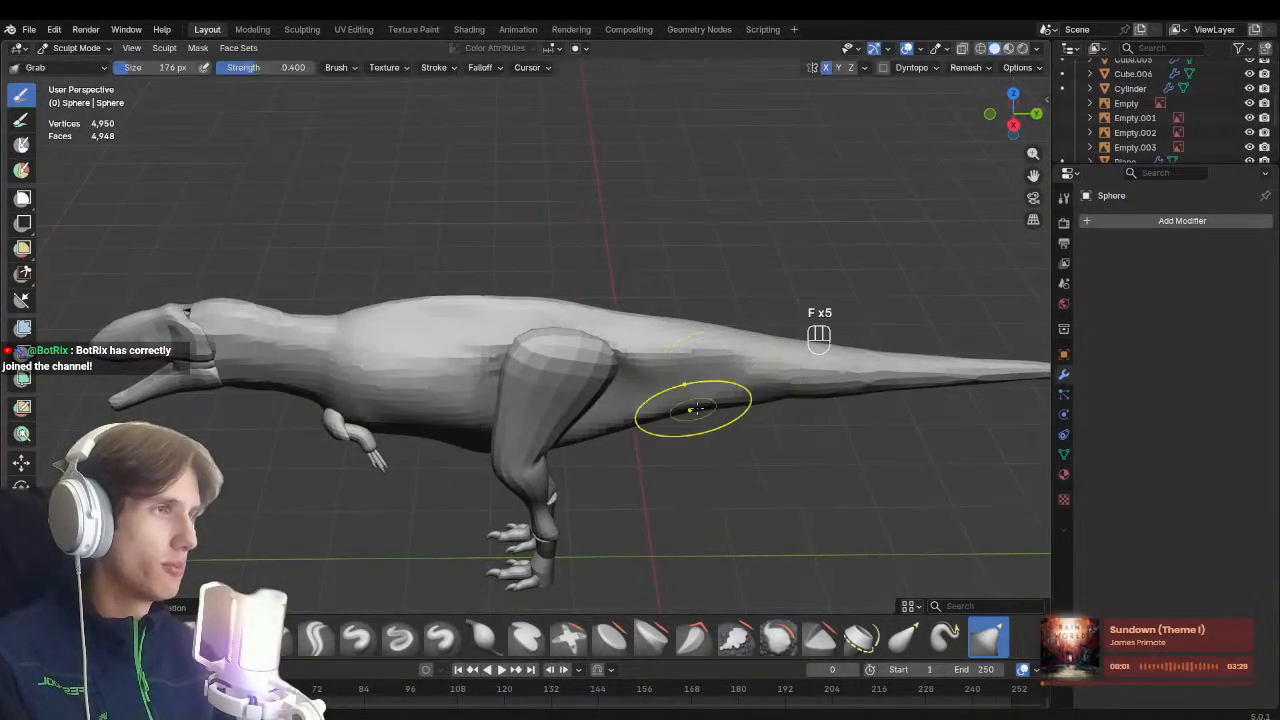
middle_drag(666, 380, 533, 395)
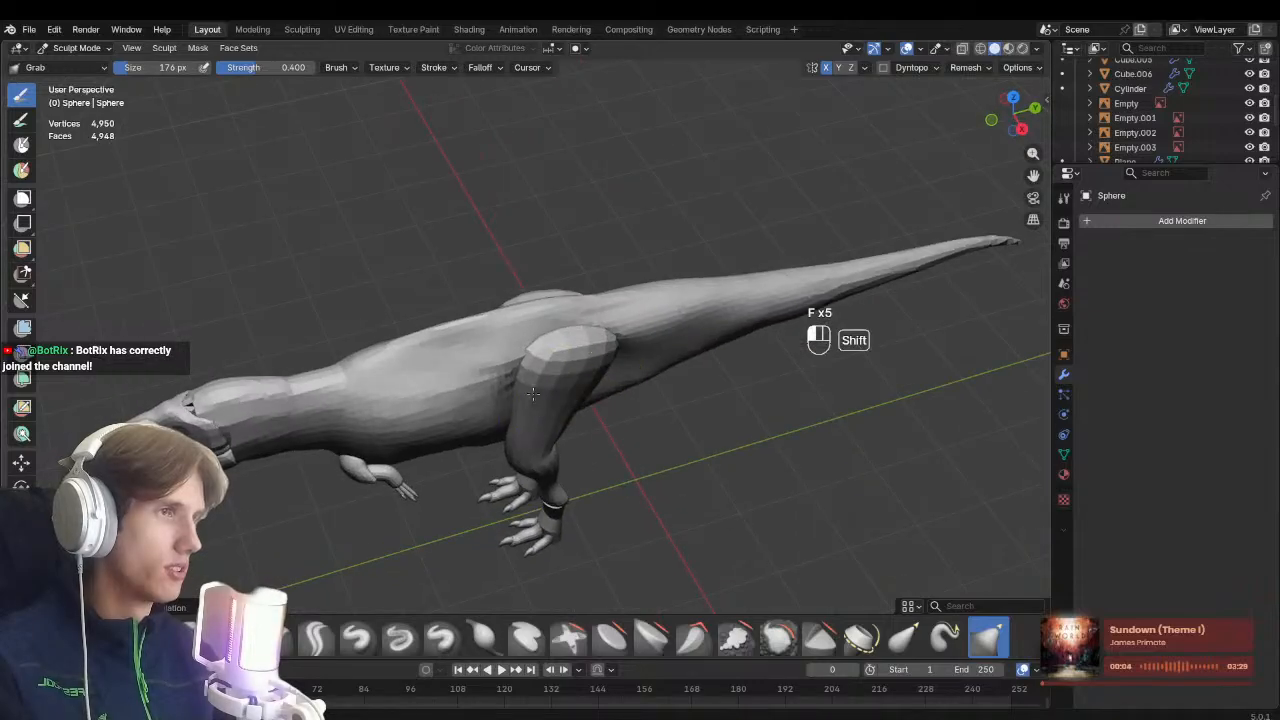
Smooth the underside of the body and tail with the brush at 188 px
middle_drag(231, 443, 430, 425)
mouse_move(430, 425)
ctrl+middle_down()
mouse_move(438, 445)
mouse_move(566, 362)
mouse_move(567, 340)
ctrl+middle_up()
key(f)
click(557, 368)
shift+middle_drag(440, 428, 540, 384)
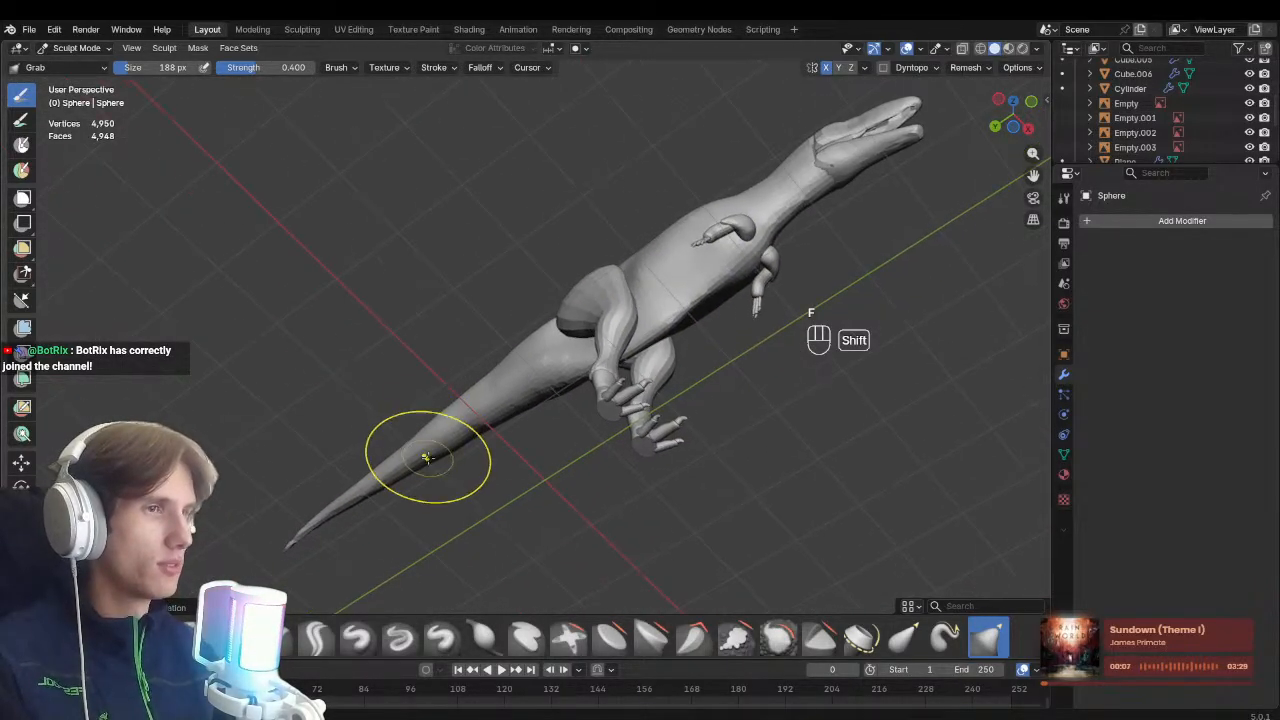
Pull the side of the tail inward to match the X-ray top view, with the Grab brush at 292 px
middle_drag(407, 494, 483, 577)
key(KP_7)
scroll(532, 400, up, 4)
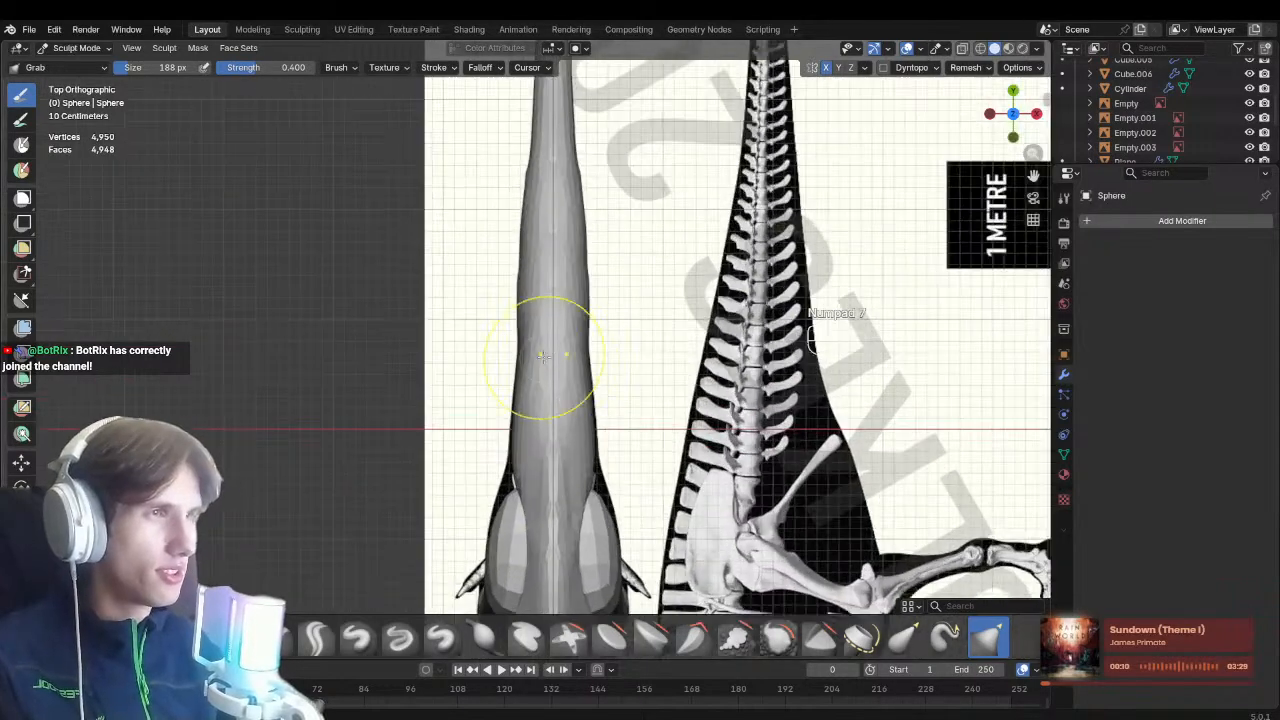
key(alt+z)
scroll(596, 367, up, 2)
shift+middle_drag(597, 371, 587, 469)
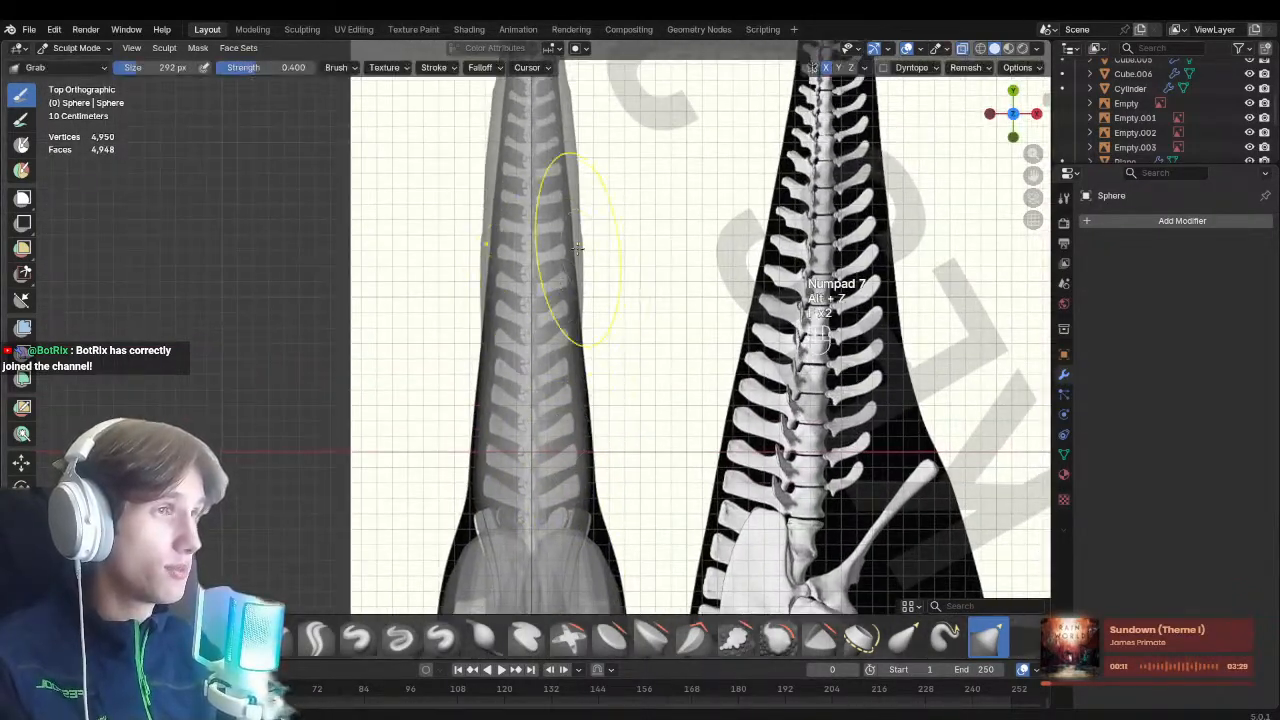
drag(577, 248, 567, 247)
Set the Grab brush to 302 px and symmetrize the body mesh from -X to +X
shift+middle_drag(577, 168, 584, 323)
key(f)
click(584, 323)
click(866, 68)
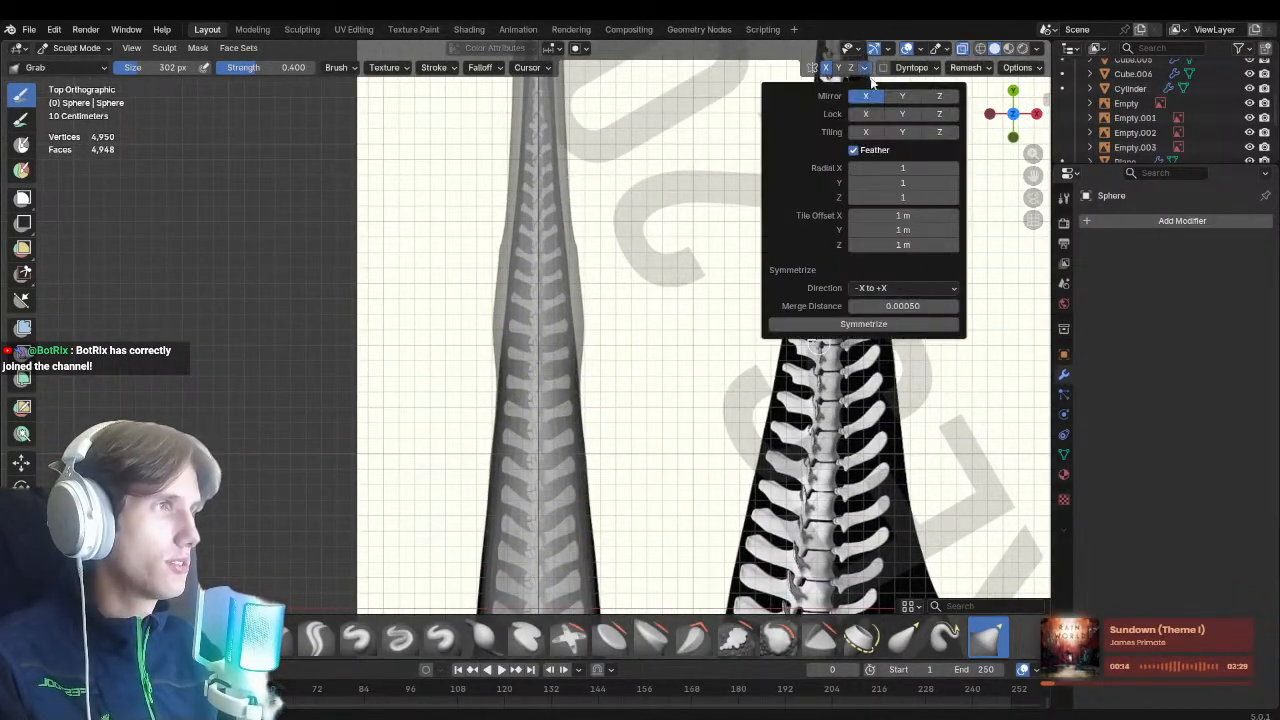
click(852, 325)
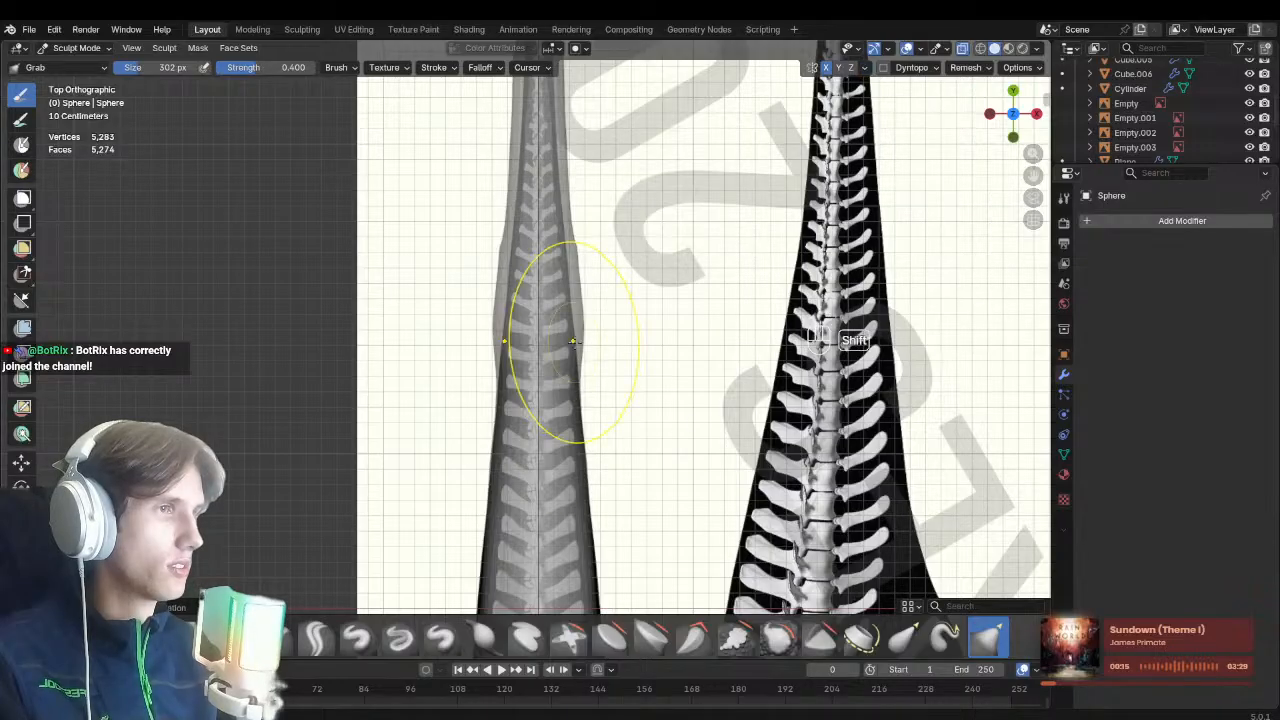
Narrow the bulging sides of the middle tail in the X-ray top view, with the Grab brush at 300 px
key(f)
click(587, 325)
mouse_move(545, 323)
shift+middle_down()
mouse_move(597, 338)
mouse_move(553, 446)
shift+middle_up()
scroll(571, 347, down, 1)
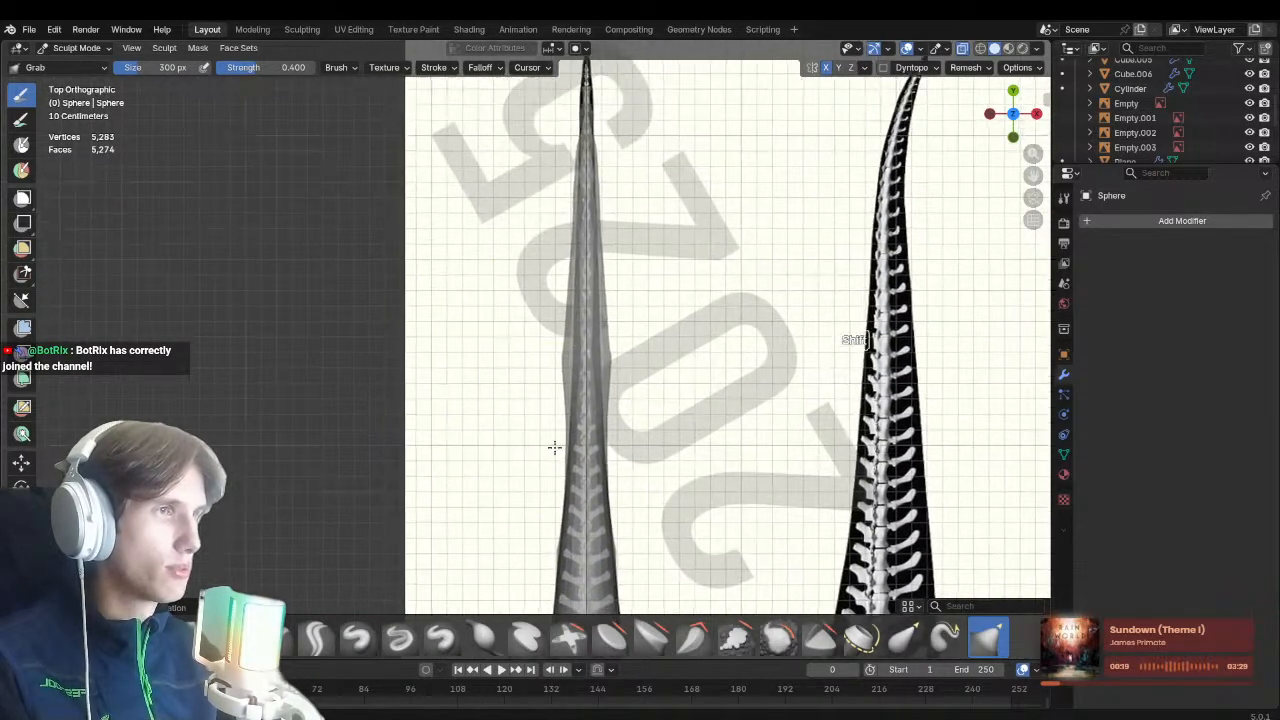
Slim the rear half of the tail toward the tip, with the Grab brush at 238 px and 222 px
key(f)
click(612, 356)
shift+middle_drag(547, 357, 581, 420)
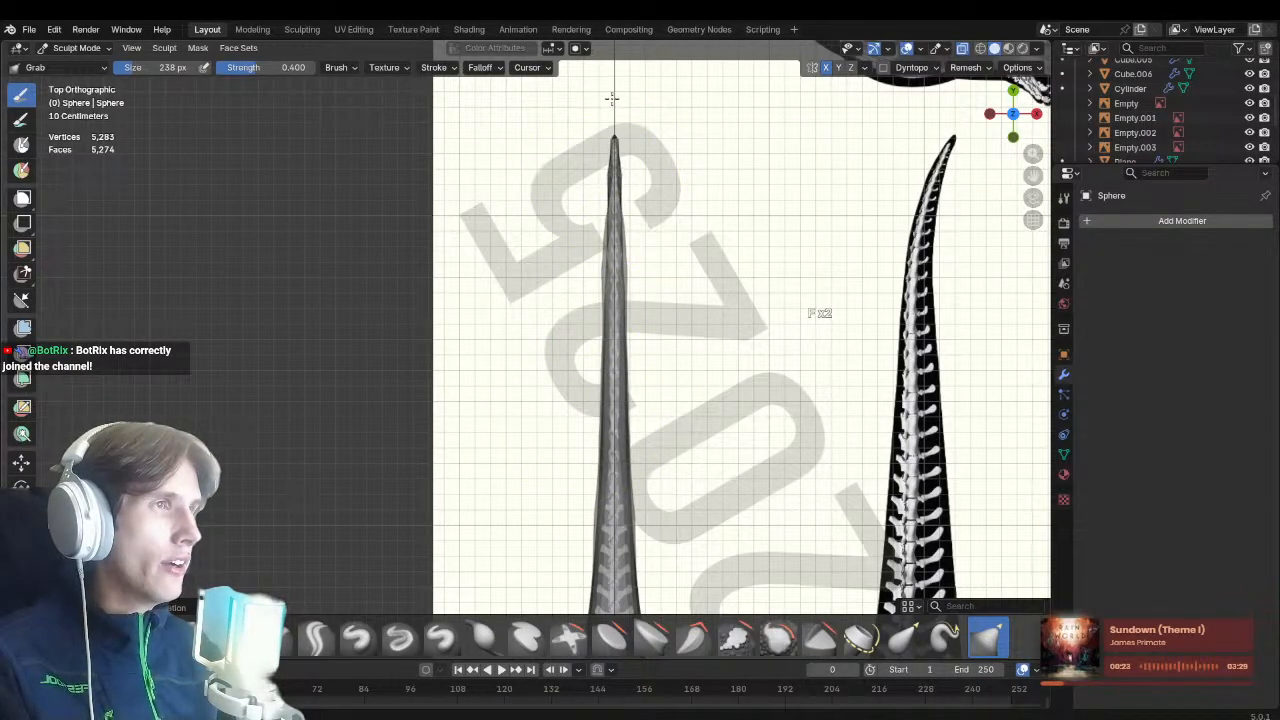
shift+middle_drag(623, 277, 603, 257)
key(f)
click(602, 246)
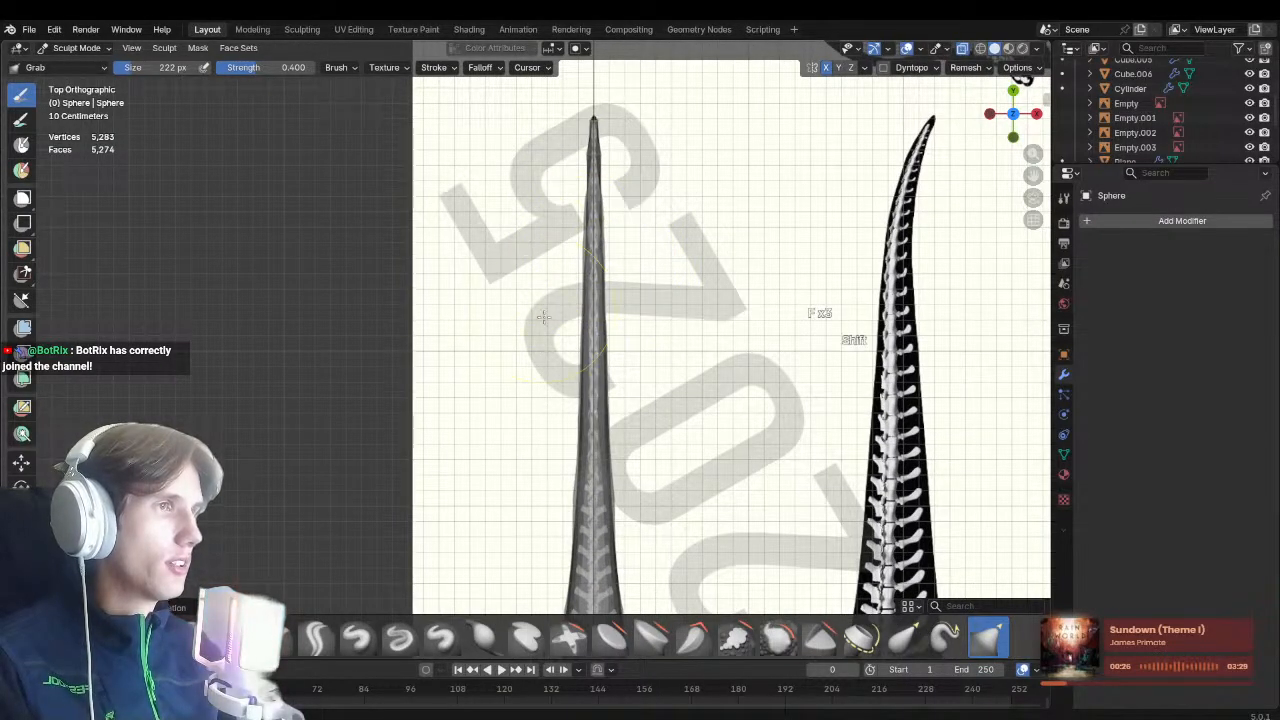
Even out the sides of the middle tail against the X-ray reference, with the Grab brush at 204 px
scroll(522, 215, down, 5)
key(alt+z)
shift+middle_drag(554, 408, 511, 432)
scroll(520, 335, up, 5)
key(alt+z)
key(f)
click(575, 312)
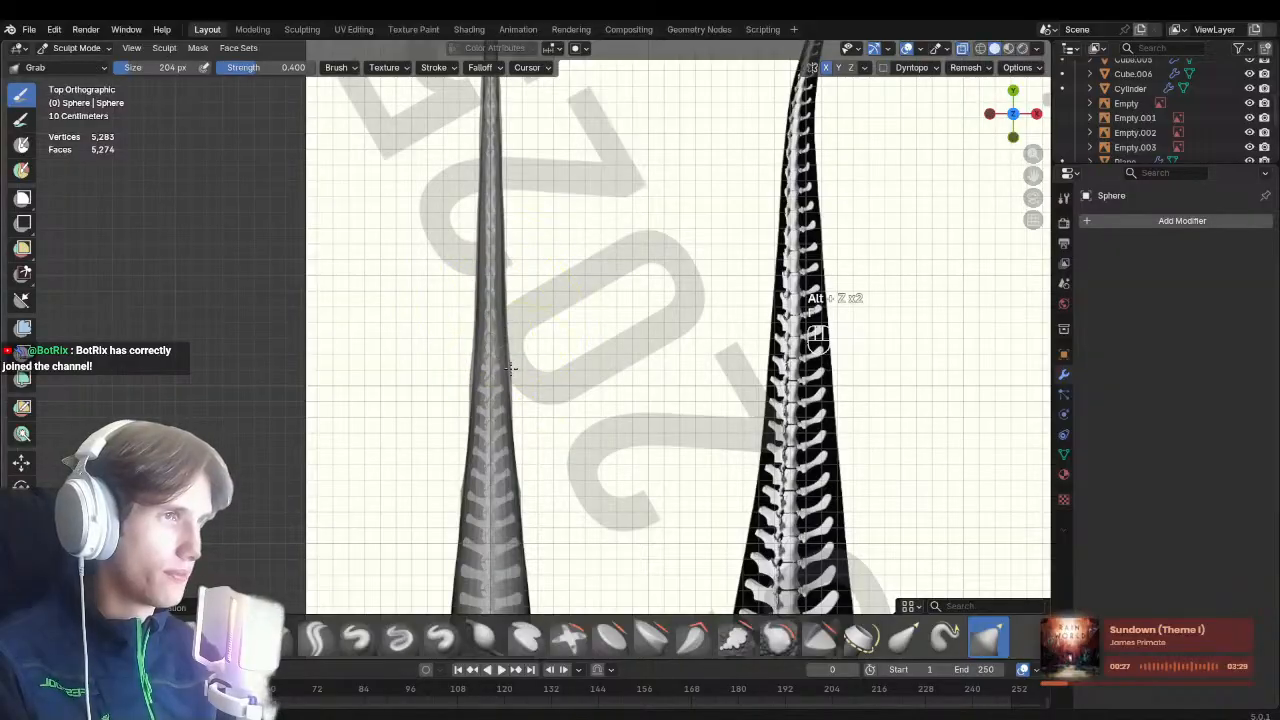
Refine the front part of the tail's outline in the solid top view, with the Grab brush at 244 px
scroll(510, 368, up, 2)
key(alt+z)
key(f)
click(543, 357)
shift+middle_drag(543, 357, 551, 320)
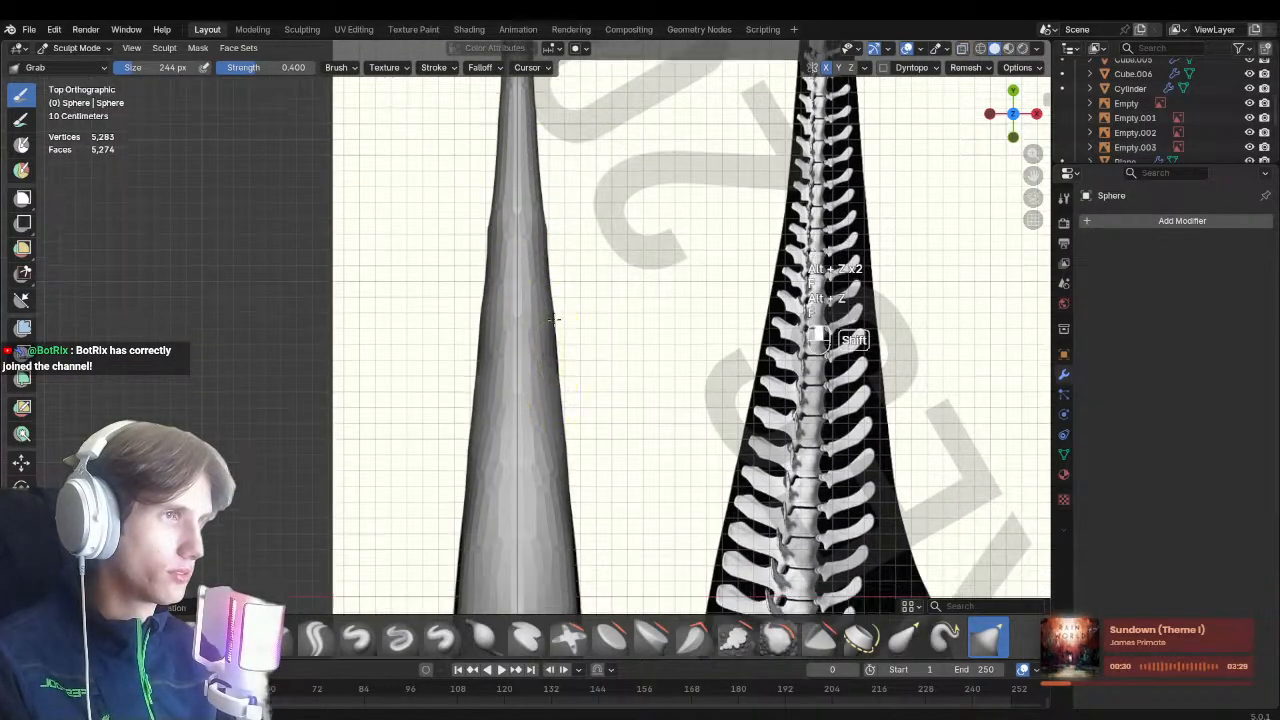
Fit the tail base near the hips to the X-ray top view, with the Grab brush at 272 px
scroll(553, 320, down, 4)
scroll(529, 285, up, 4)
key(alt+z)
key(f)
click(546, 257)
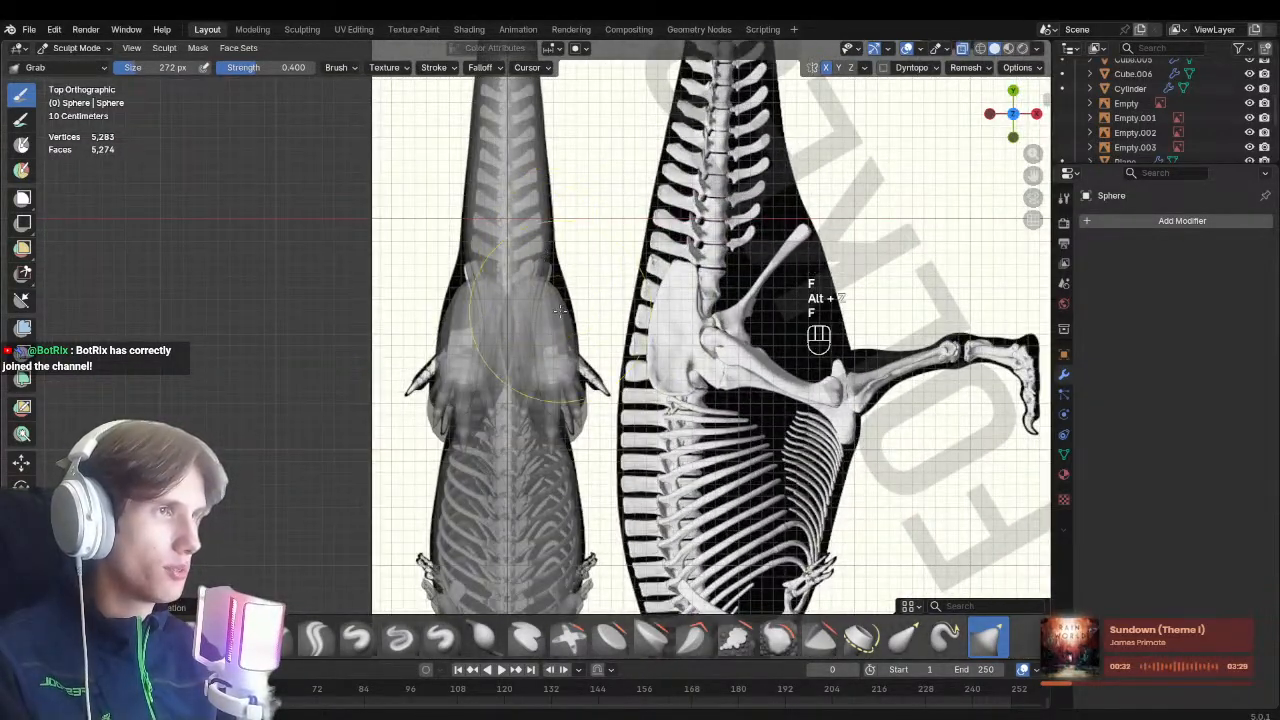
Switch sculpting to the leg, adjust the thigh with the Grab brush at 322 px and 376 px in top and side views, and save
key(alt+q)
key(alt+z)
scroll(563, 340, up, 1)
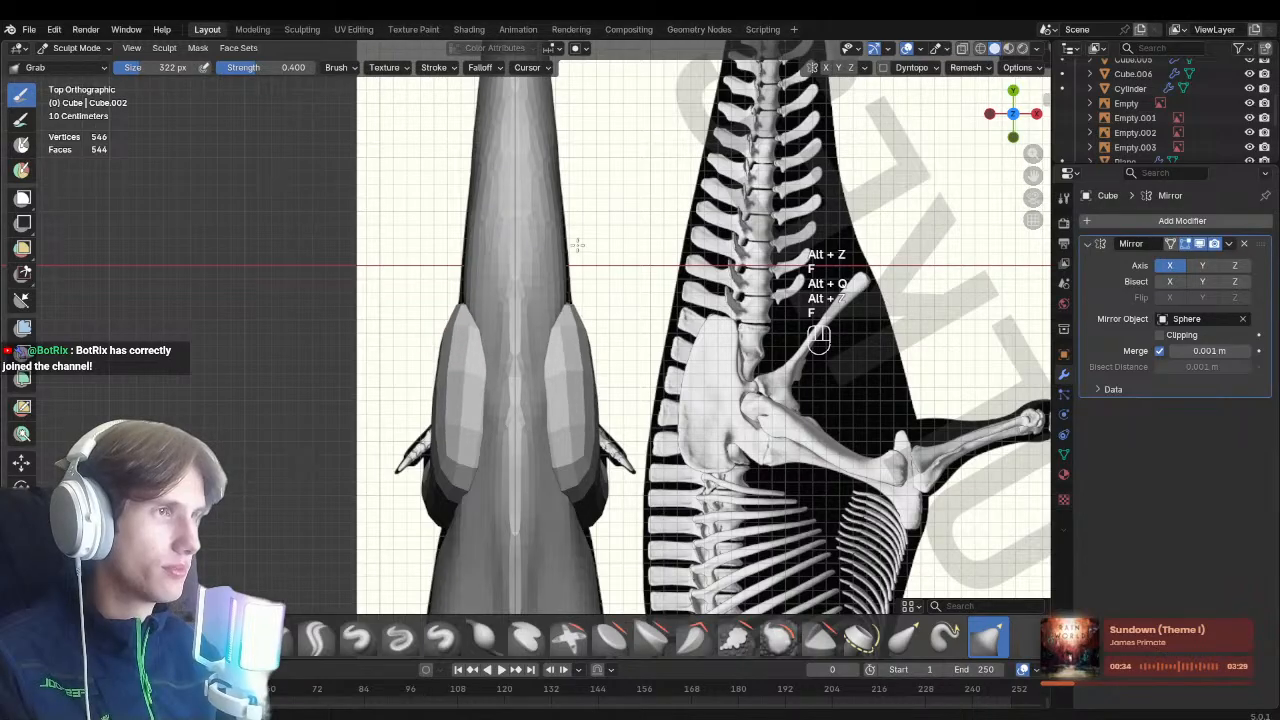
key(KP_3)
key(alt+z)
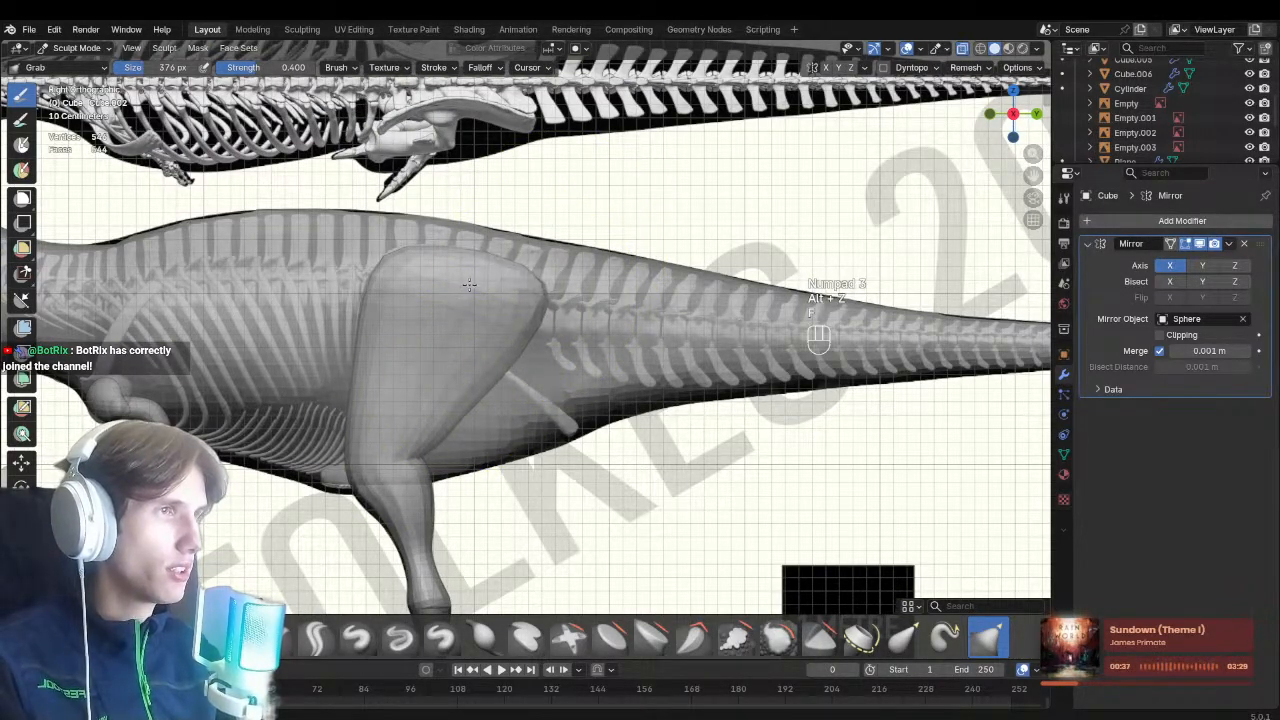
key(alt+z)
scroll(480, 368, down, 5)
scroll(514, 365, up, 1)
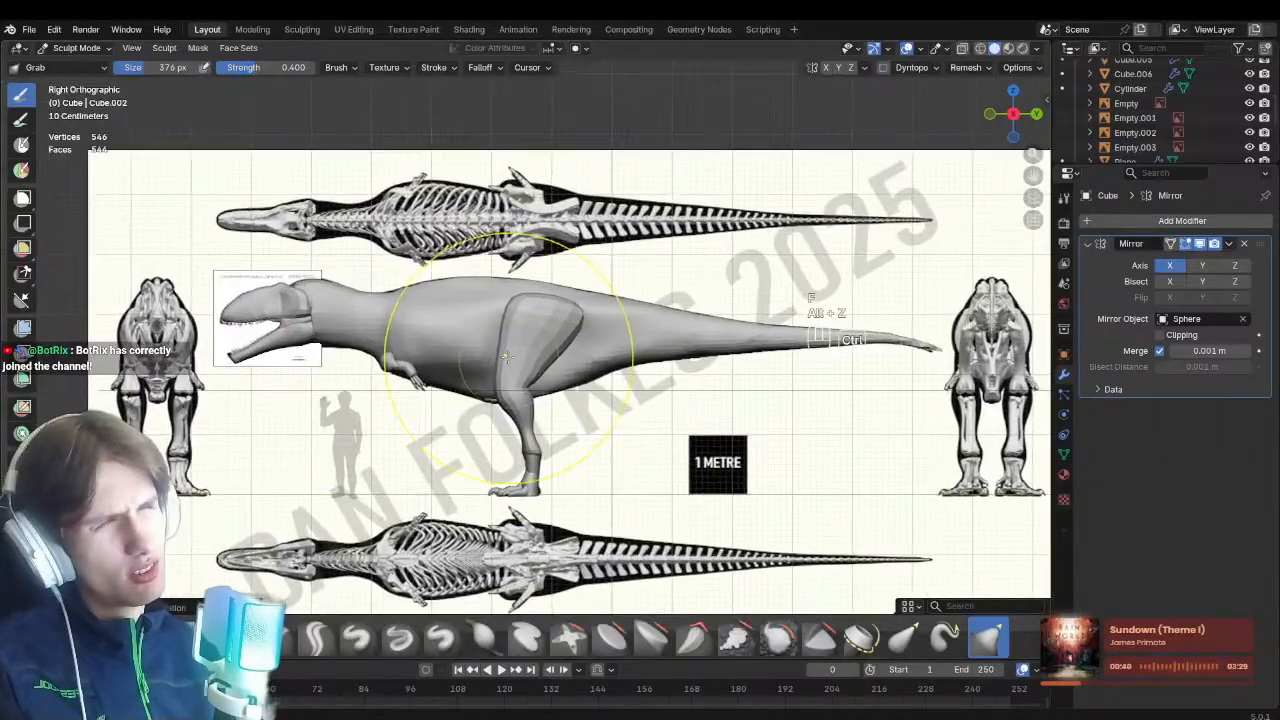
key(ctrl+s)
Switch sculpting back to the body and refine its surface around the thigh and torso, ending with the brush at 198 px
mouse_move(512, 364)
middle_down()
mouse_move(668, 366)
mouse_move(724, 386)
mouse_move(597, 337)
middle_up()
key(f)
middle_drag(597, 337, 545, 334)
key(alt+q)
key(f)
click(703, 334)
mouse_move(641, 341)
middle_down()
mouse_move(569, 308)
mouse_move(365, 352)
mouse_move(525, 310)
mouse_move(486, 306)
mouse_move(794, 366)
middle_up()
key(f)
click(473, 306)
key(KP_3)
scroll(545, 380, up, 2)
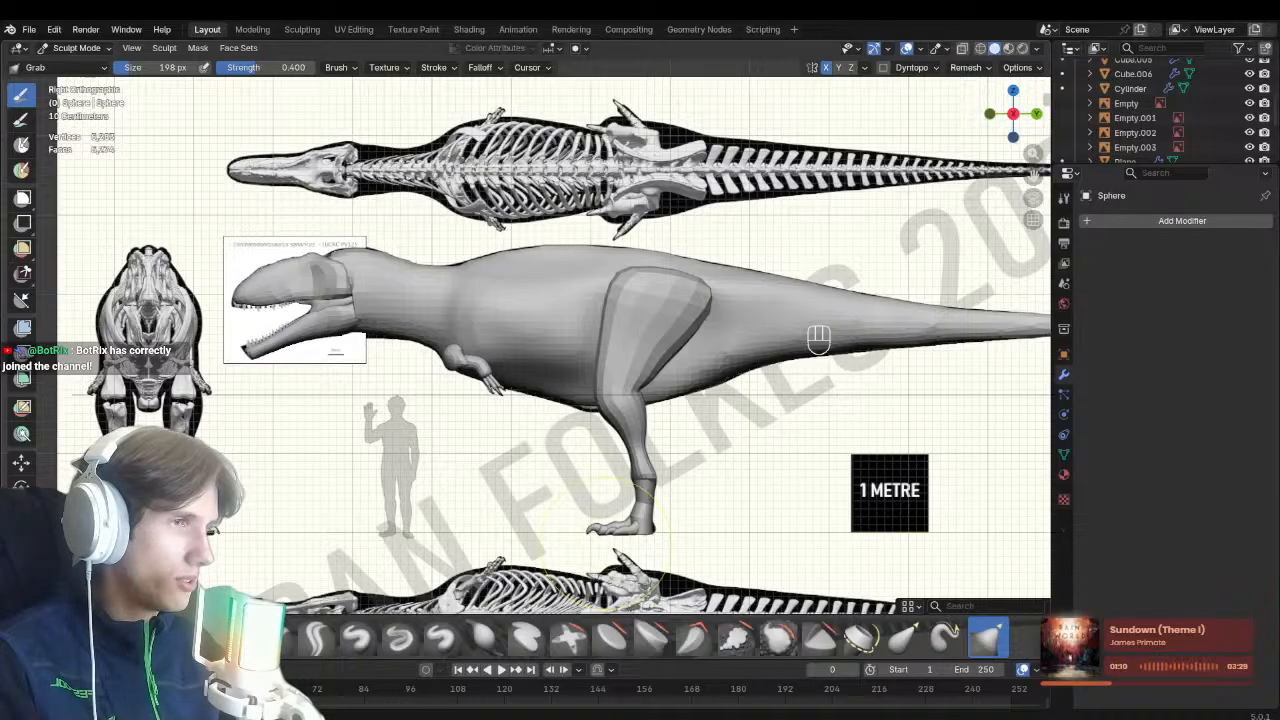
right_click(404, 706)
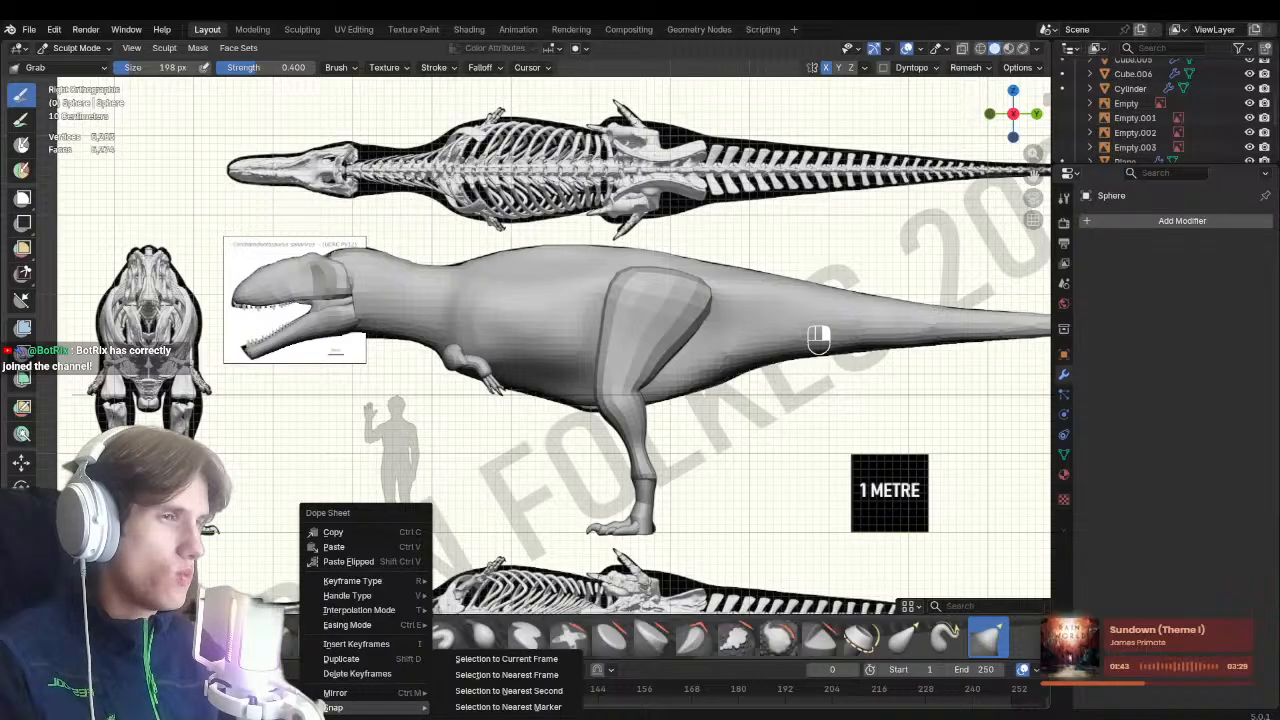
Refine the outline from the back to the neck in the X-ray side view with an enlarged Grab brush
shift+middle_drag(540, 367, 575, 386)
ctrl+middle_drag(575, 386, 663, 423)
key(alt+q)
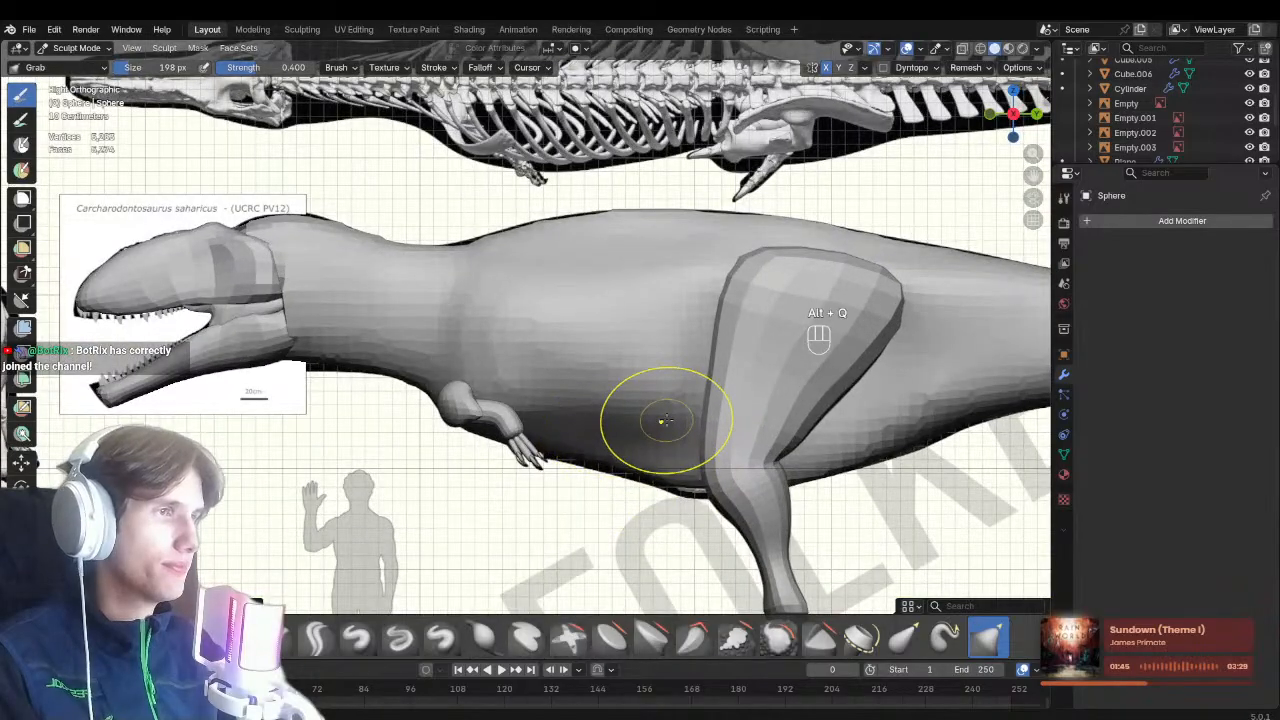
mouse_move(558, 414)
ctrl+middle_down()
mouse_move(575, 425)
mouse_move(604, 525)
ctrl+middle_up()
key(f)
click(600, 477)
key(alt+z)
key(f)
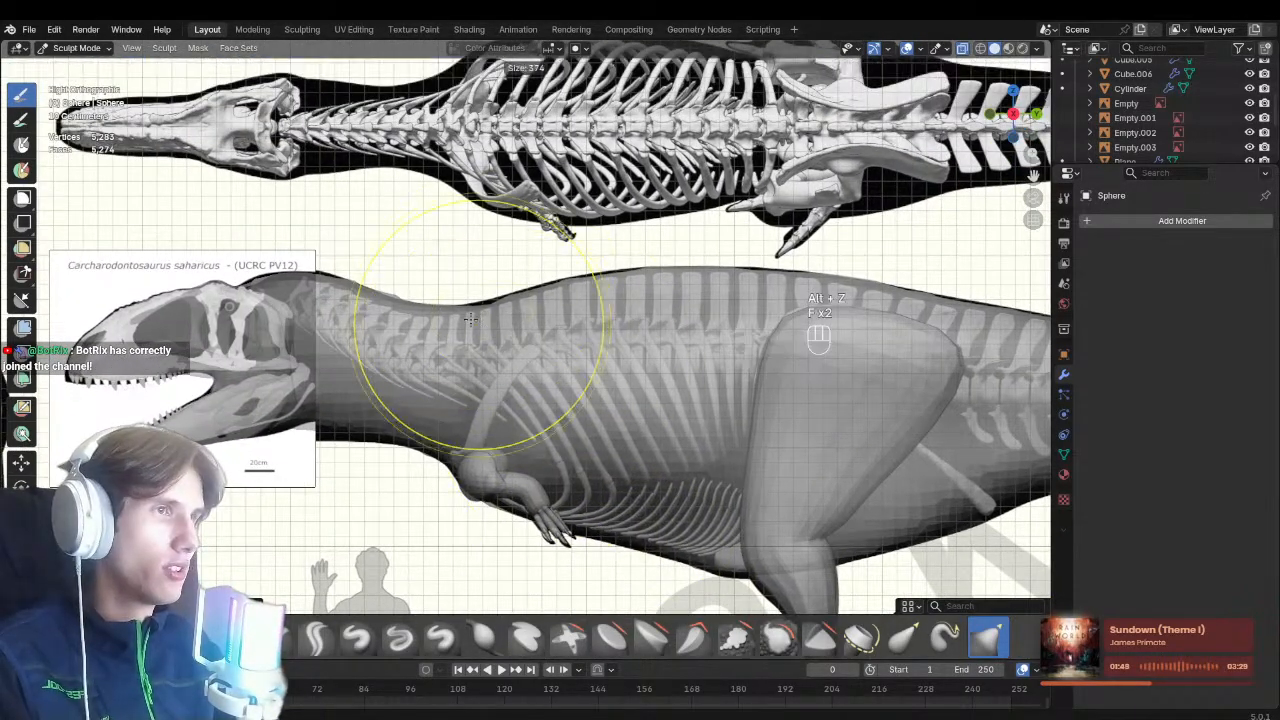
click(602, 329)
shift+middle_drag(502, 305, 600, 375)
Pull the top of the neck behind the skull upward to meet the reference, with the Grab brush at 348 px
key(f)
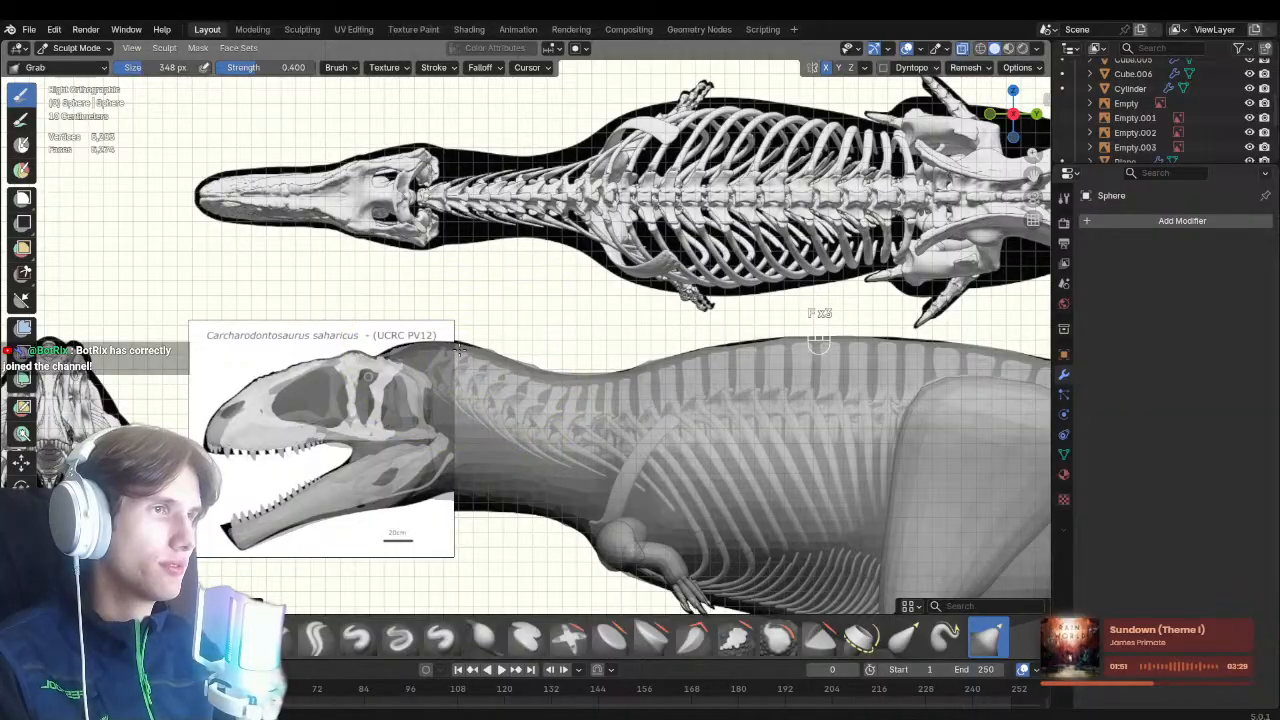
shift+middle_drag(479, 398, 523, 301)
key(alt+z)
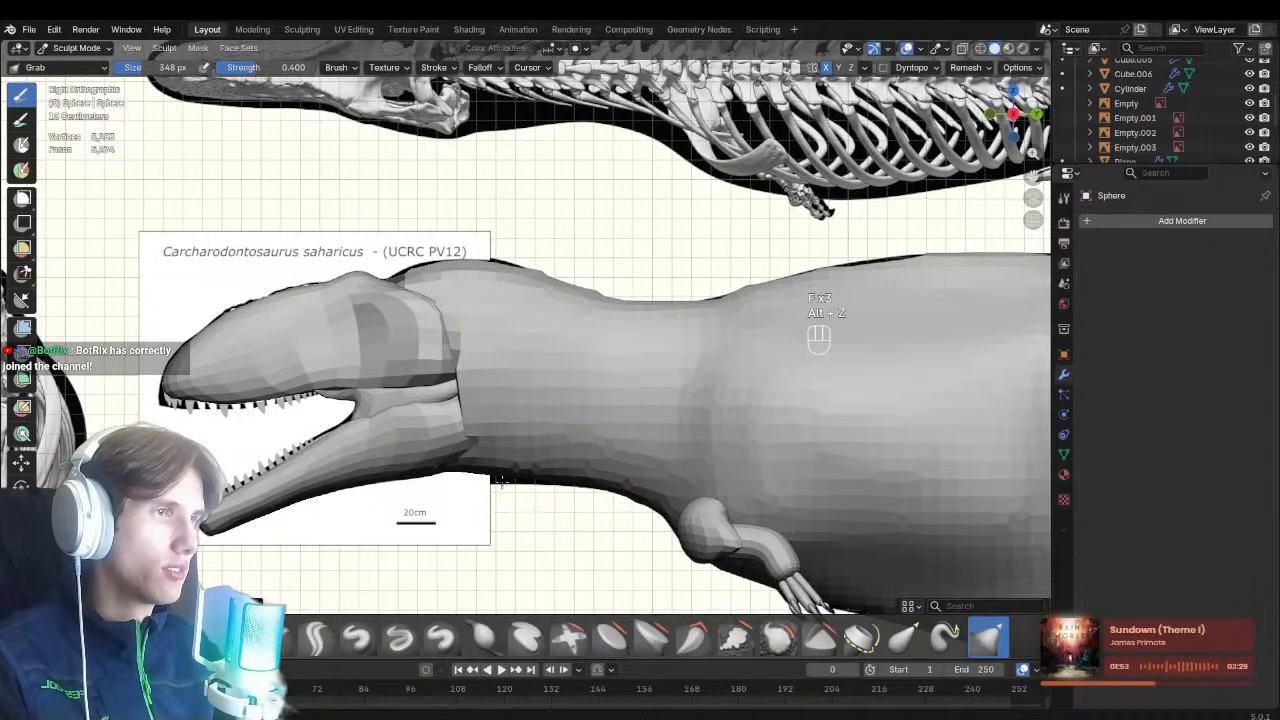
drag(418, 285, 428, 258)
scroll(518, 257, down, 5)
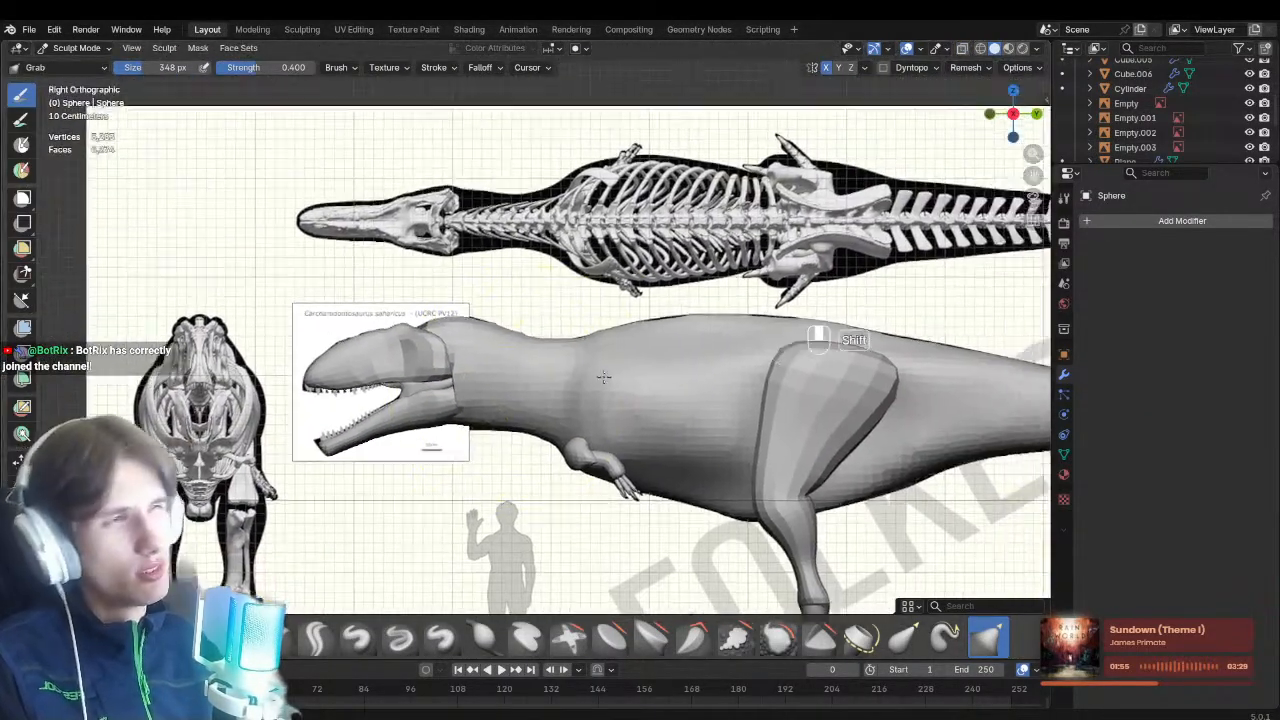
Compare the full body with the skeletal reference in X-ray and solid side views, and save the file
scroll(578, 369, up, 4)
scroll(591, 349, down, 4)
key(alt+z)
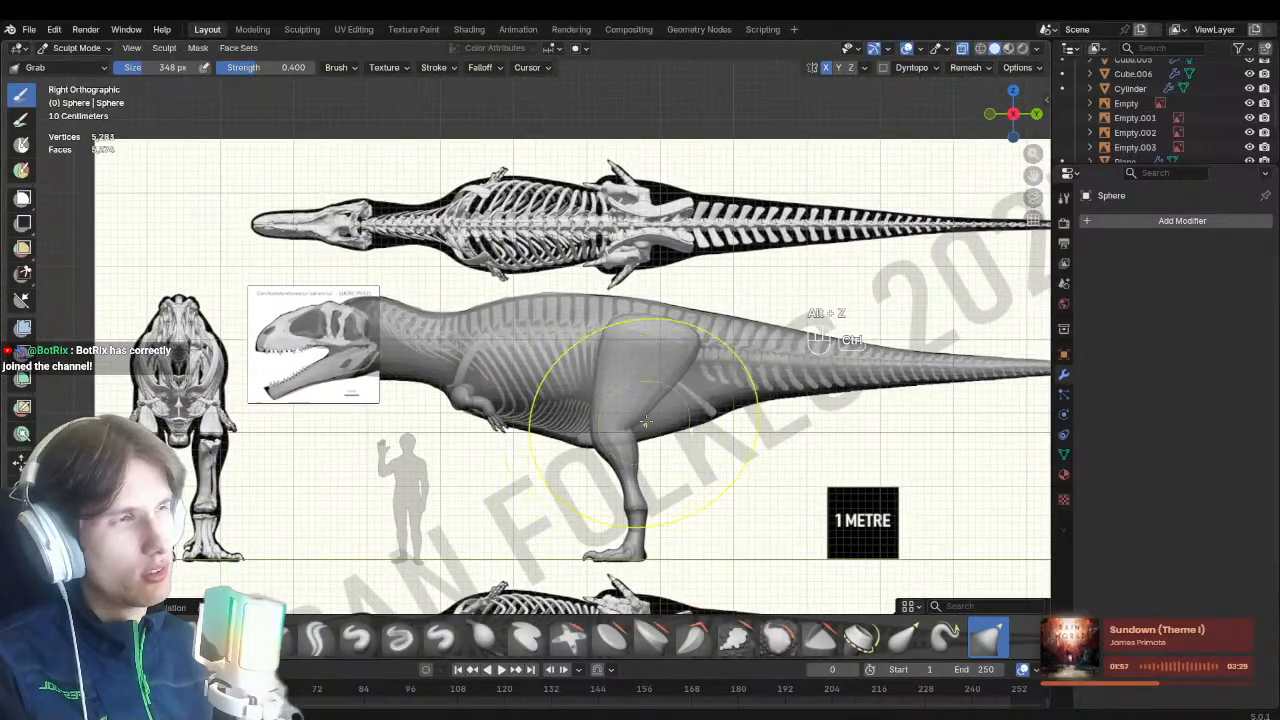
key(ctrl+s)
key(alt+z)
mouse_move(620, 360)
middle_down()
mouse_move(690, 372)
mouse_move(729, 434)
mouse_move(640, 415)
mouse_move(601, 388)
middle_up()
key(KP_3)
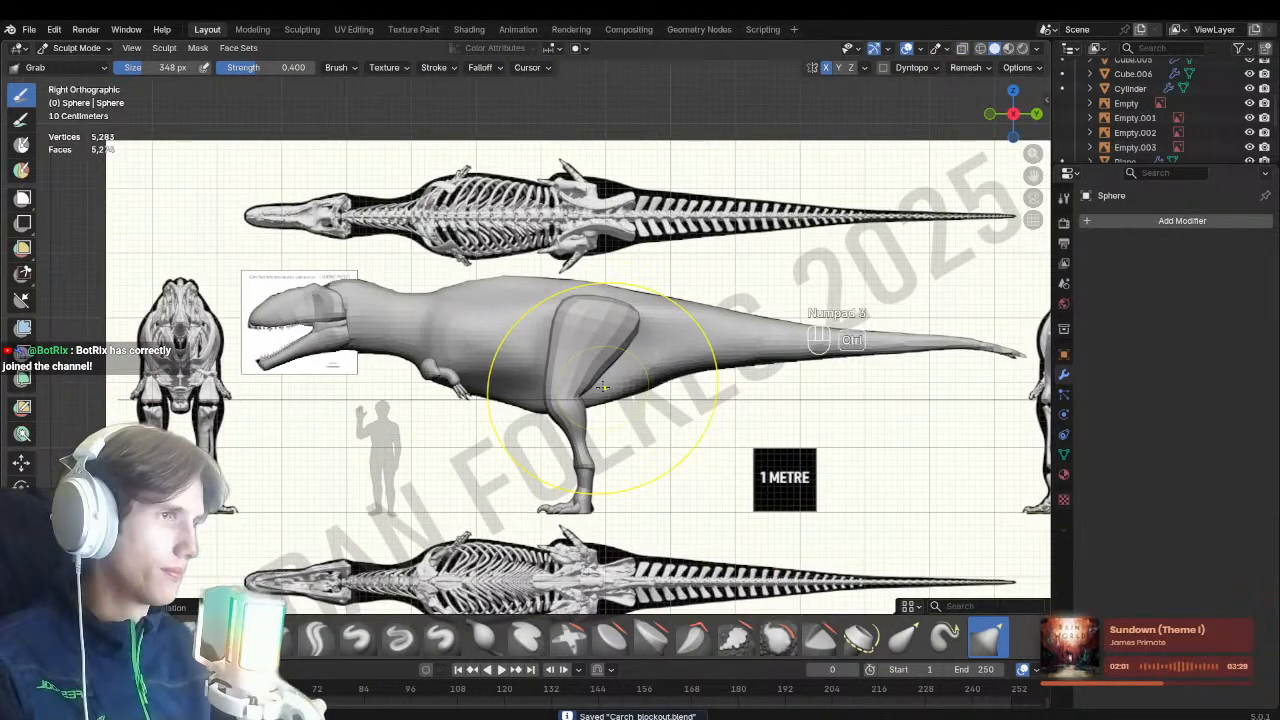
Adjust the tail tip to the skeletal reference in the X-ray side view with the Grab brush at 466 px
scroll(548, 399, up, 5)
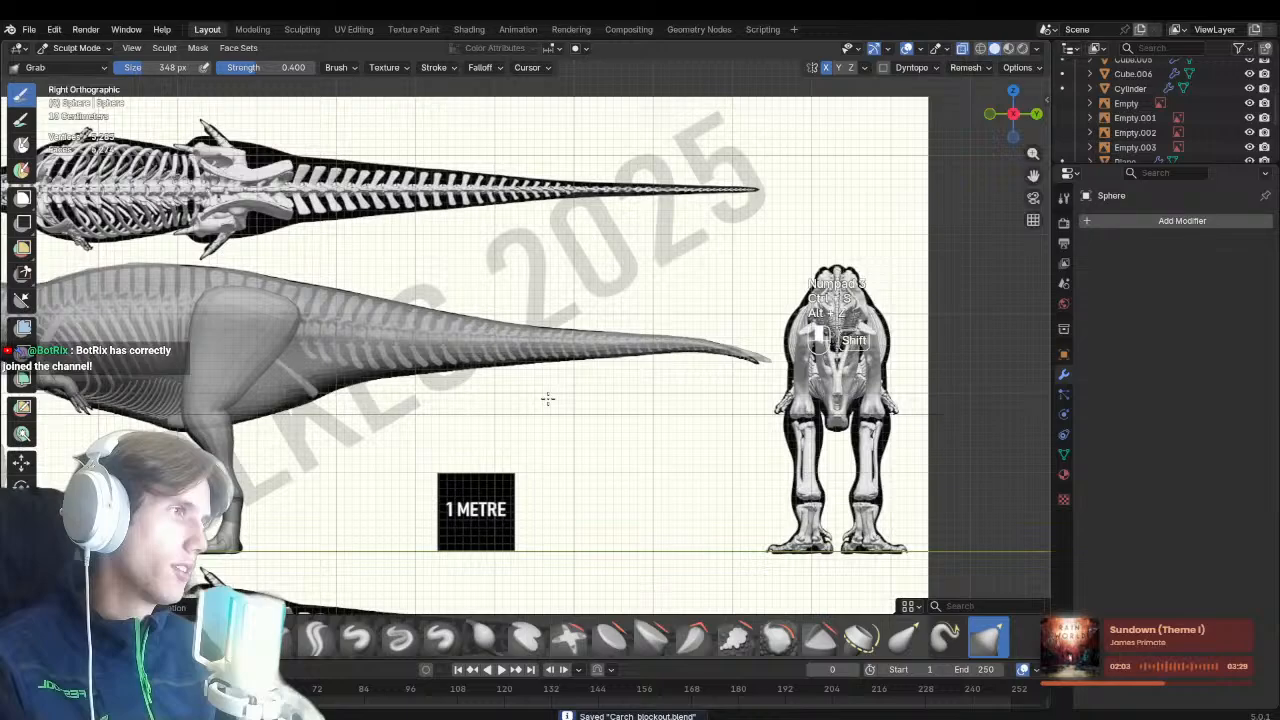
shift+middle_drag(548, 399, 419, 416)
scroll(697, 368, up, 2)
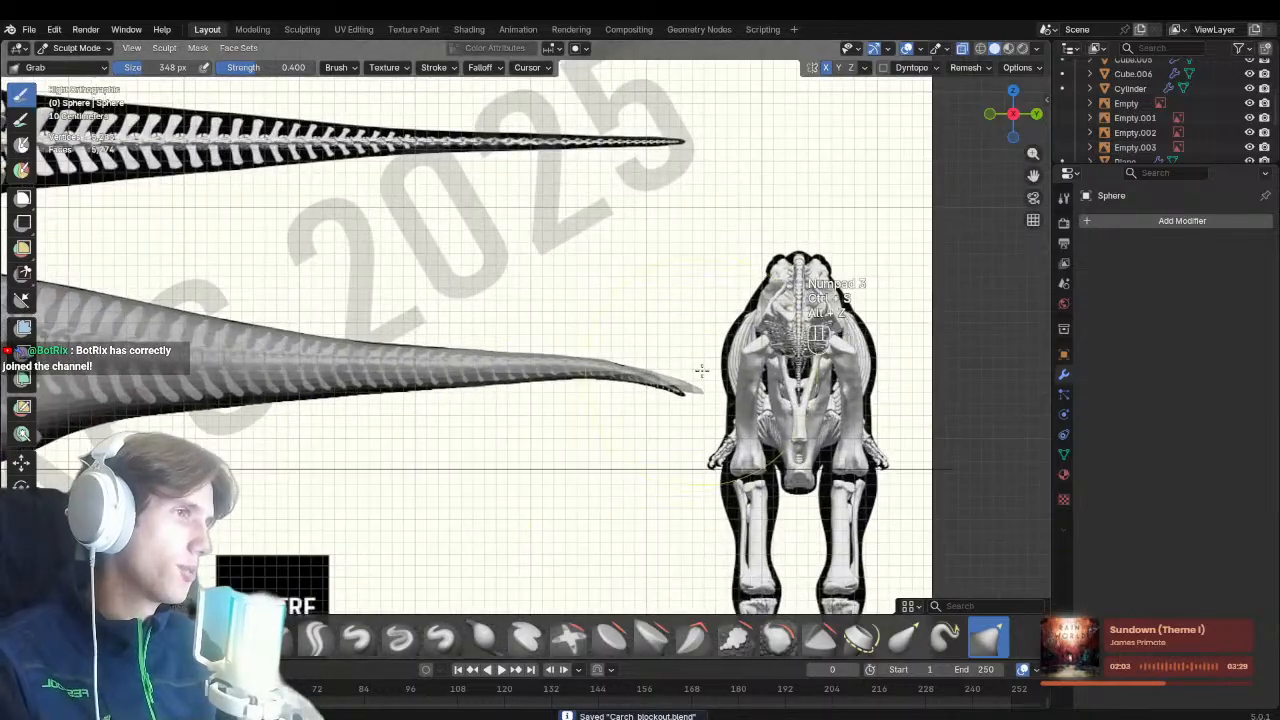
scroll(722, 336, up, 2)
key(f)
key(f)
click(757, 419)
drag(760, 413, 748, 422)
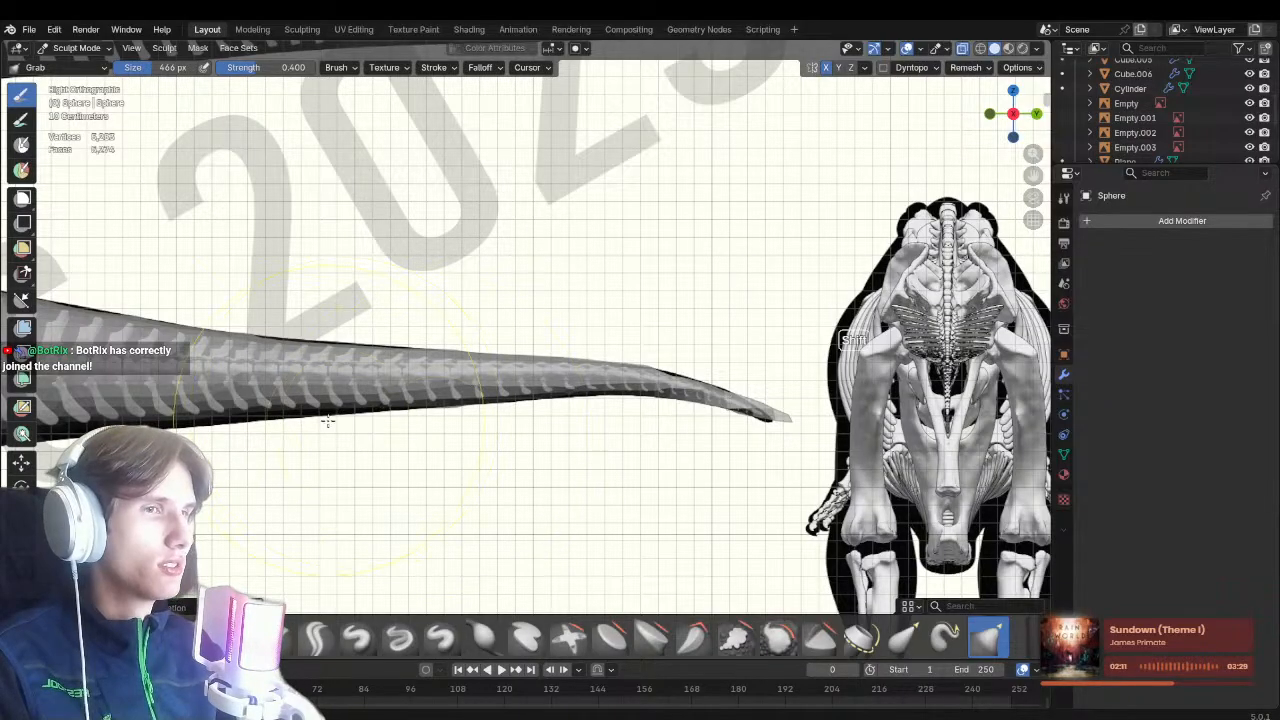
Refine the upper outline from the tail to the hips against the reference, ending with the Grab brush at 352 px
shift+middle_drag(328, 421, 725, 483)
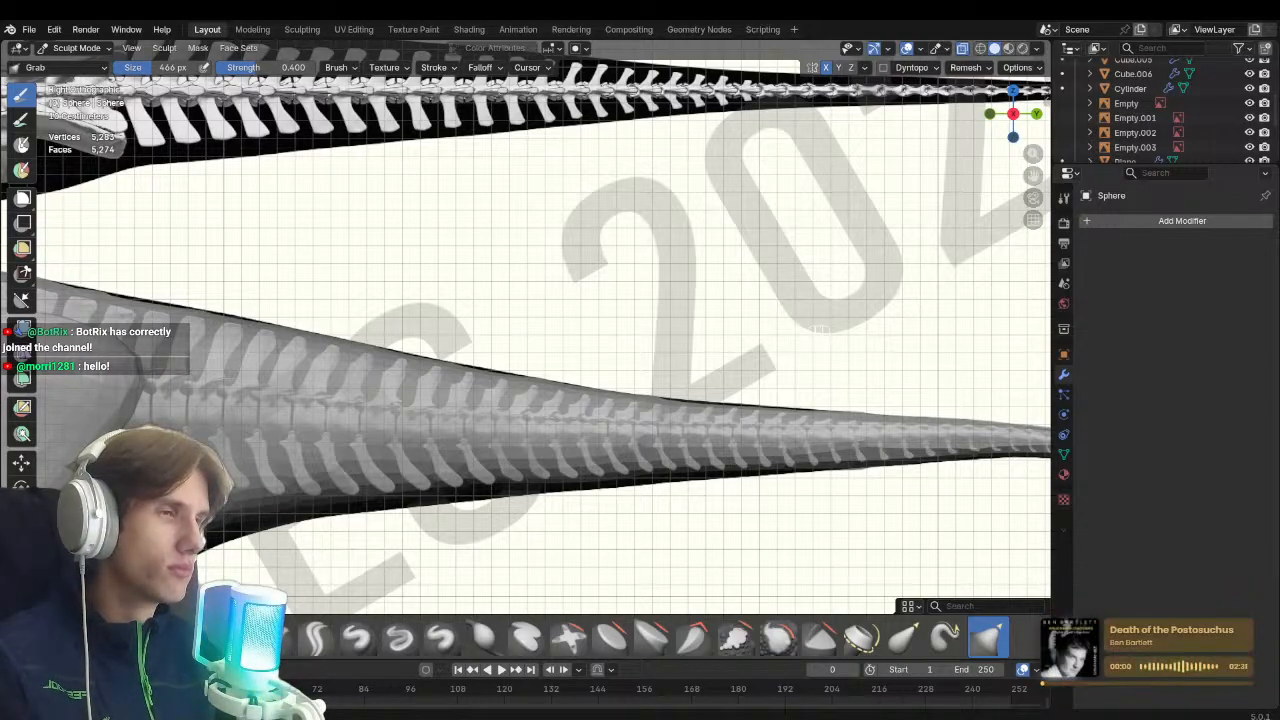
shift+middle_drag(436, 281, 766, 309)
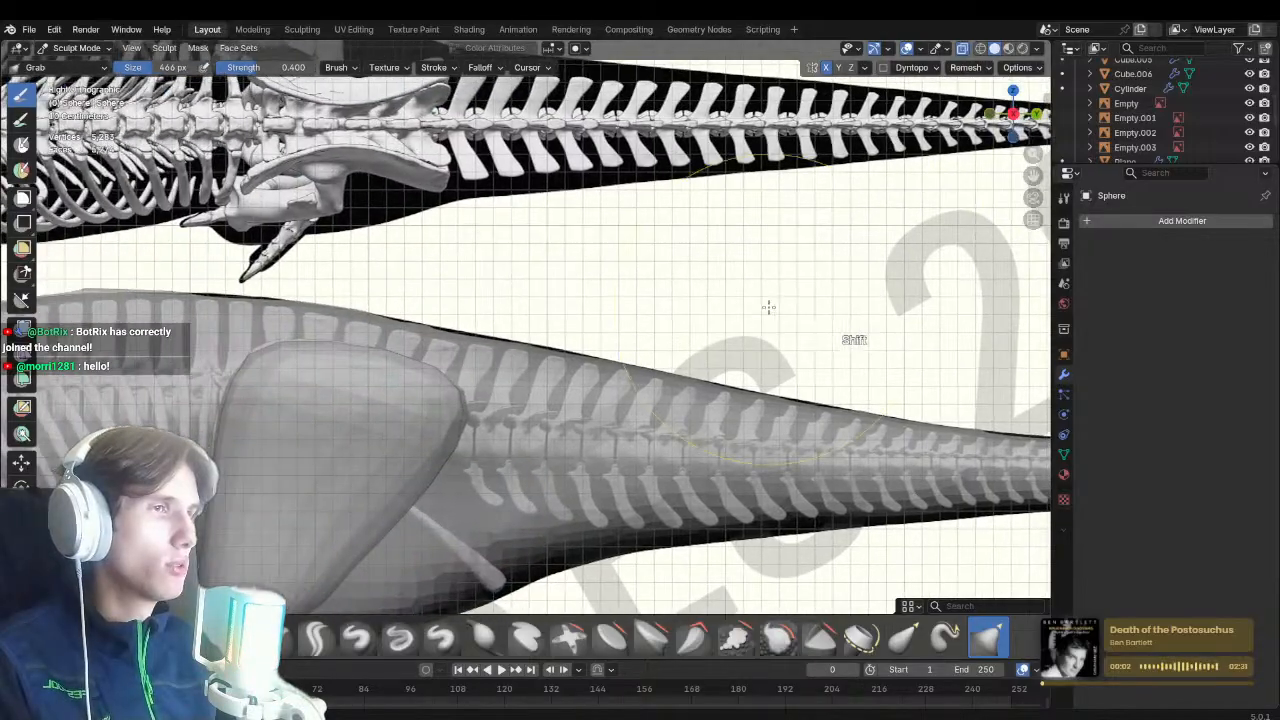
shift+middle_drag(463, 358, 534, 371)
key(alt+q)
key(f)
click(496, 358)
shift+middle_drag(408, 354, 586, 358)
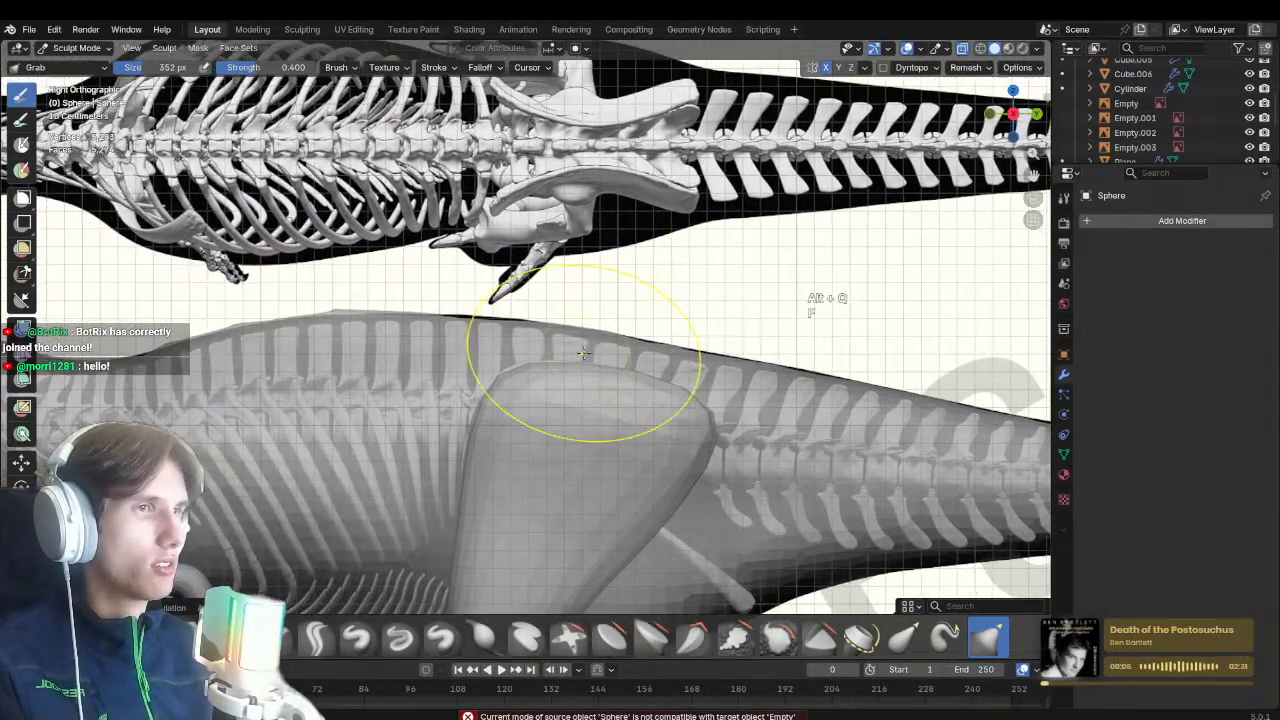
Refine the back outline ahead of the hips with the Grab brush at 304 px, and save the file
key(f)
click(477, 325)
shift+middle_drag(465, 325, 586, 329)
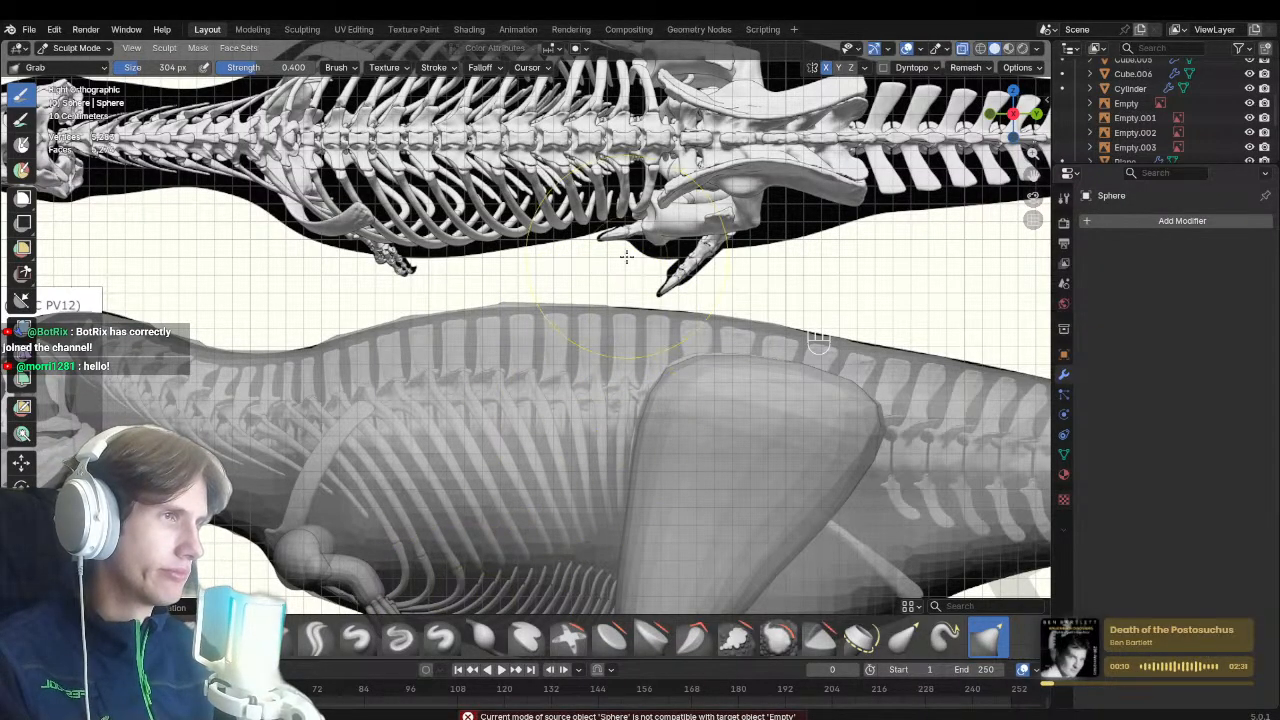
shift+middle_drag(439, 457, 514, 291)
key(ctrl+s)
Fit the chest outline beneath the shoulder to the skeletal reference, reducing the Grab brush to 240 px
shift+middle_drag(448, 457, 632, 512)
ctrl+middle_drag(632, 512, 502, 420)
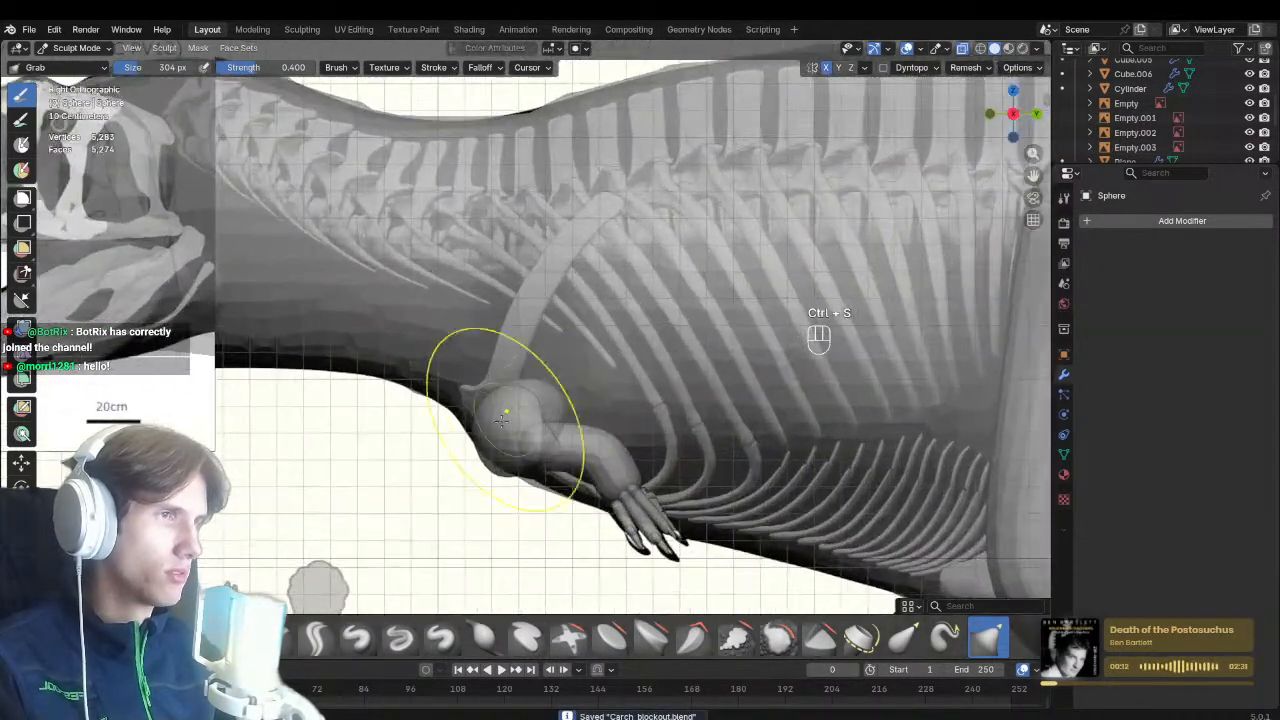
key(alt+q)
key(f)
mouse_move(506, 491)
ctrl+middle_down()
mouse_move(546, 371)
mouse_move(585, 356)
ctrl+middle_up()
click(520, 490)
key(f)
click(497, 492)
key(alt+q)
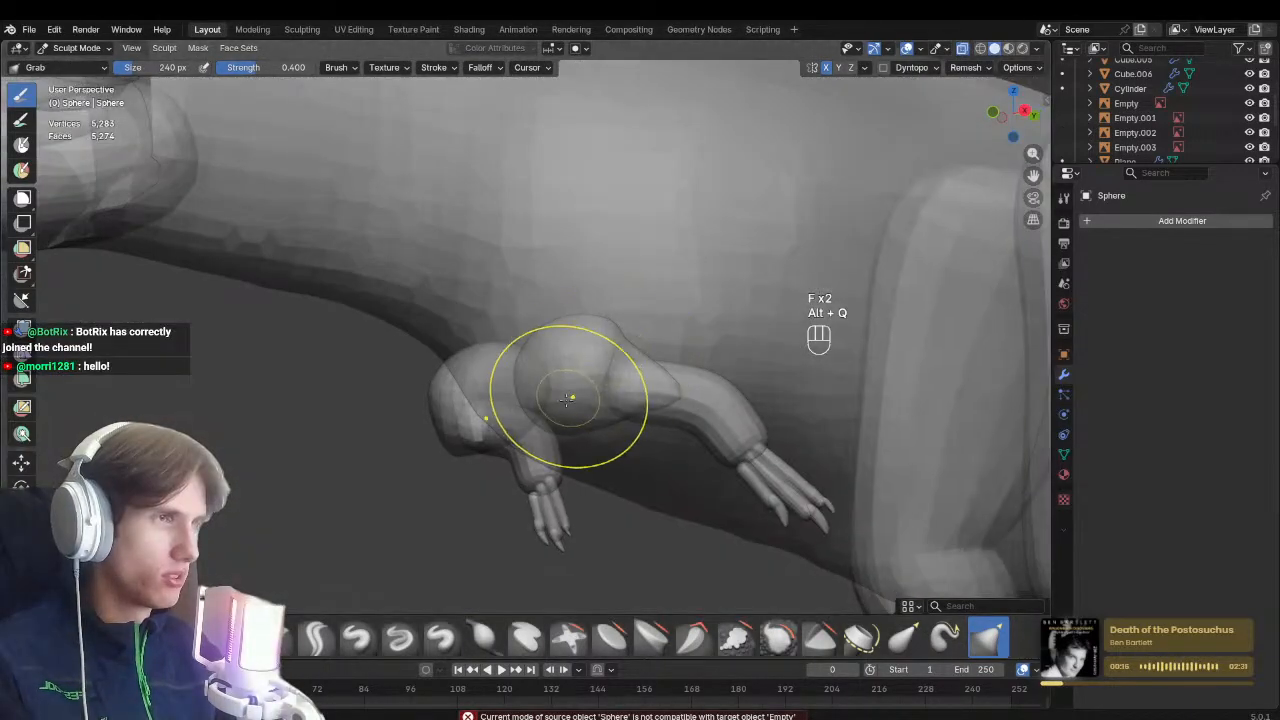
Switch sculpting to the upper arm, check it against the skeletal reference in X-ray and solid side views, and save the file
key(alt+z)
key(alt+q)
key(KP_3)
key(alt+z)
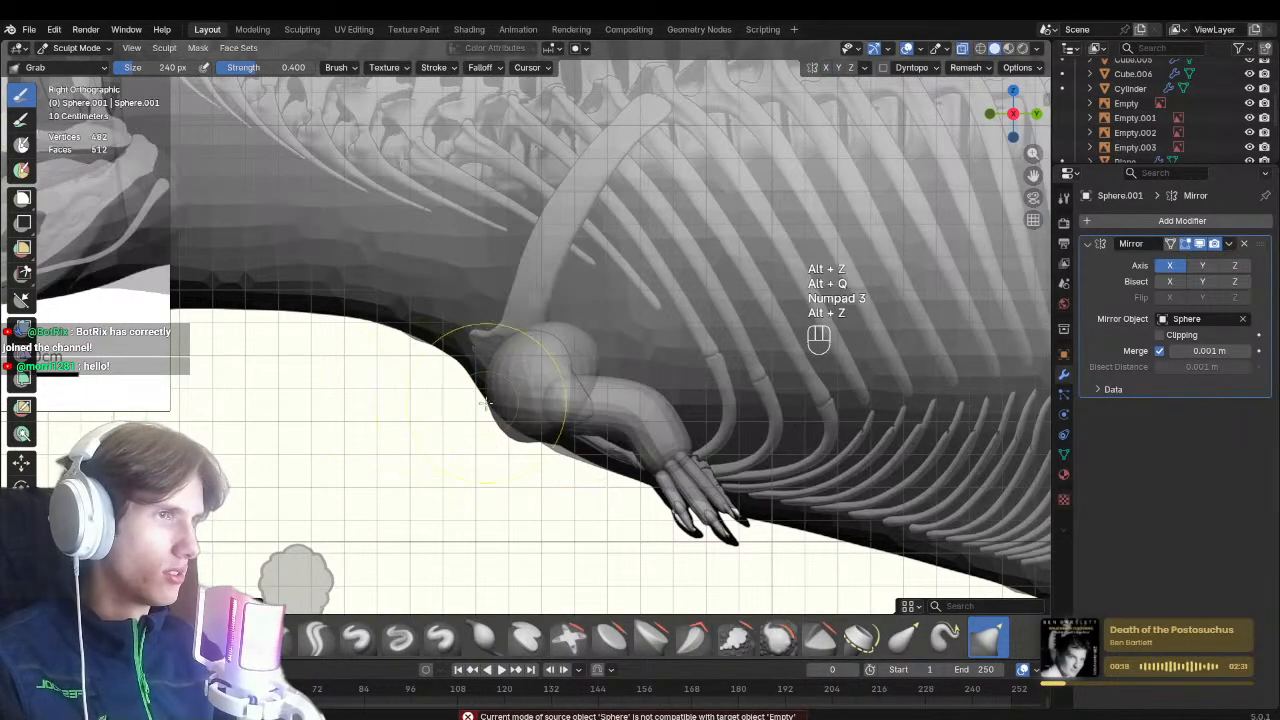
key(alt+z)
scroll(514, 425, down, 5)
key(ctrl+s)
scroll(495, 407, up, 2)
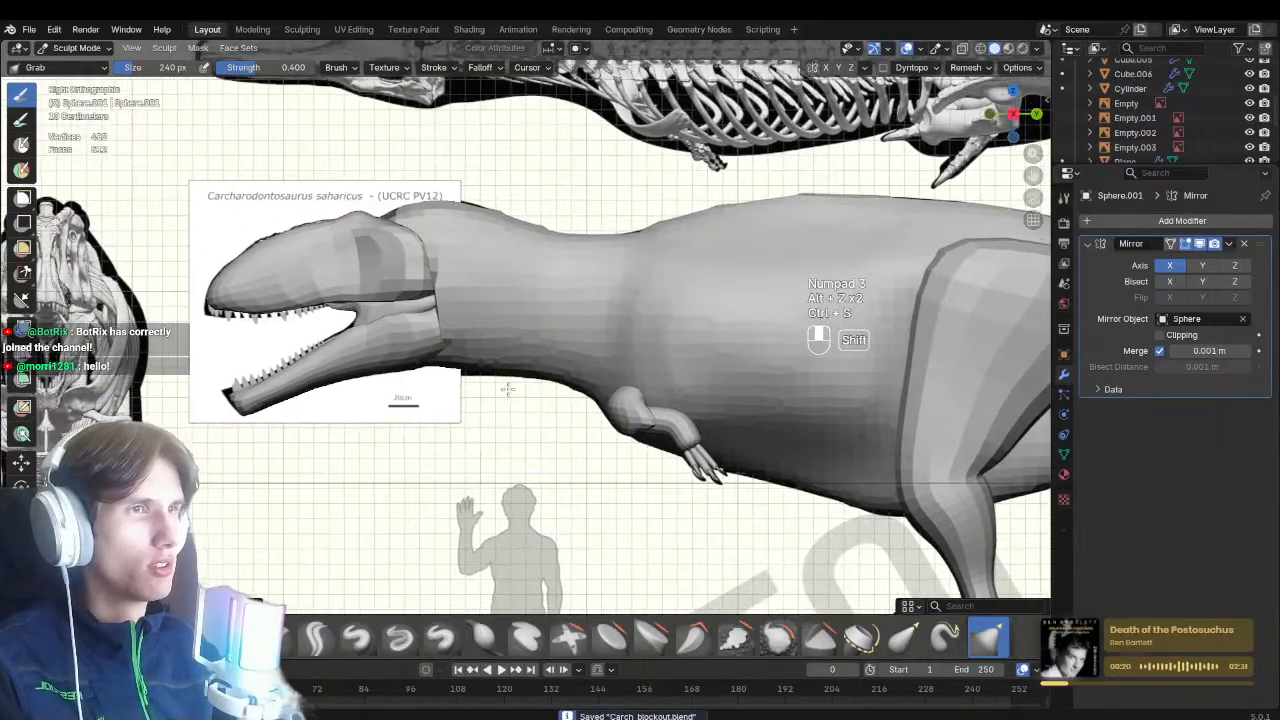
Apply the Skin and Subdivision modifiers to the forearm while keeping its Mirror modifier, and put the forearm in Sculpt Mode
ctrl+middle_drag(495, 407, 556, 515)
shift+middle_drag(560, 525, 348, 448)
ctrl+middle_drag(348, 448, 394, 427)
ctrl+middle_drag(610, 535, 608, 460)
shift+middle_drag(608, 460, 555, 442)
key(KP_3)
scroll(540, 400, up, 5)
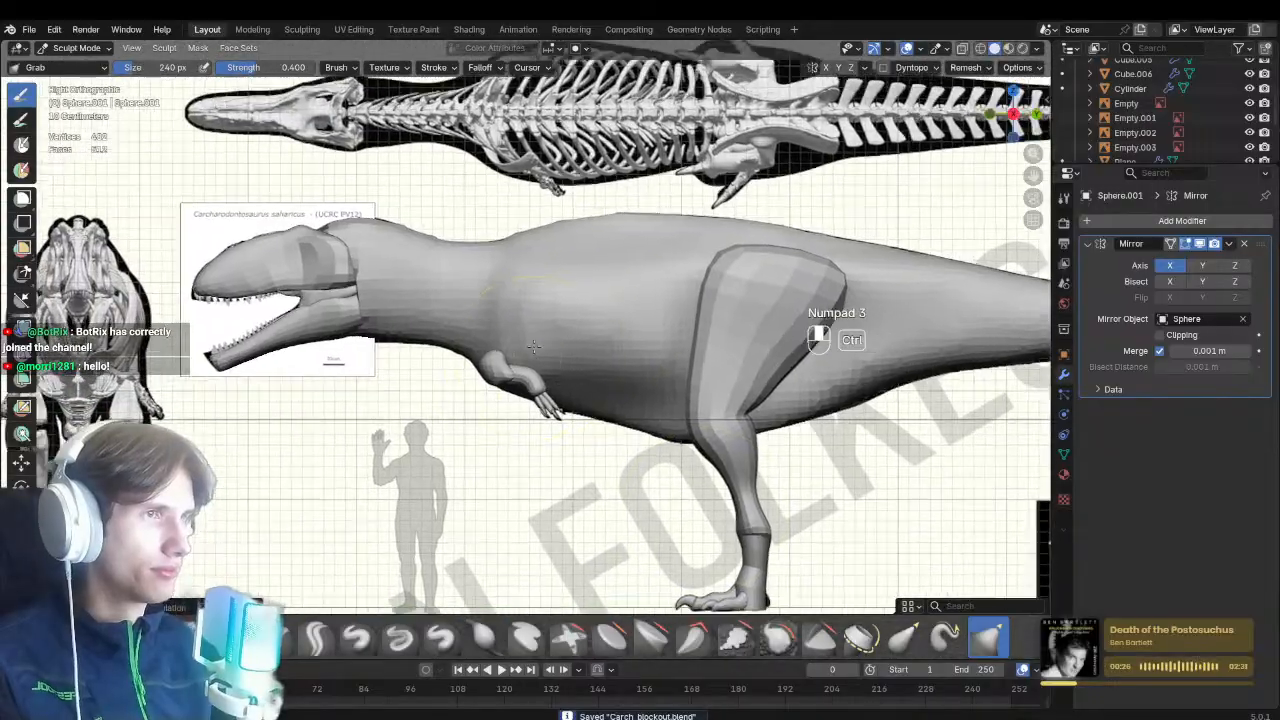
key(ctrl+Tab)
key(alt+z)
scroll(461, 351, up, 3)
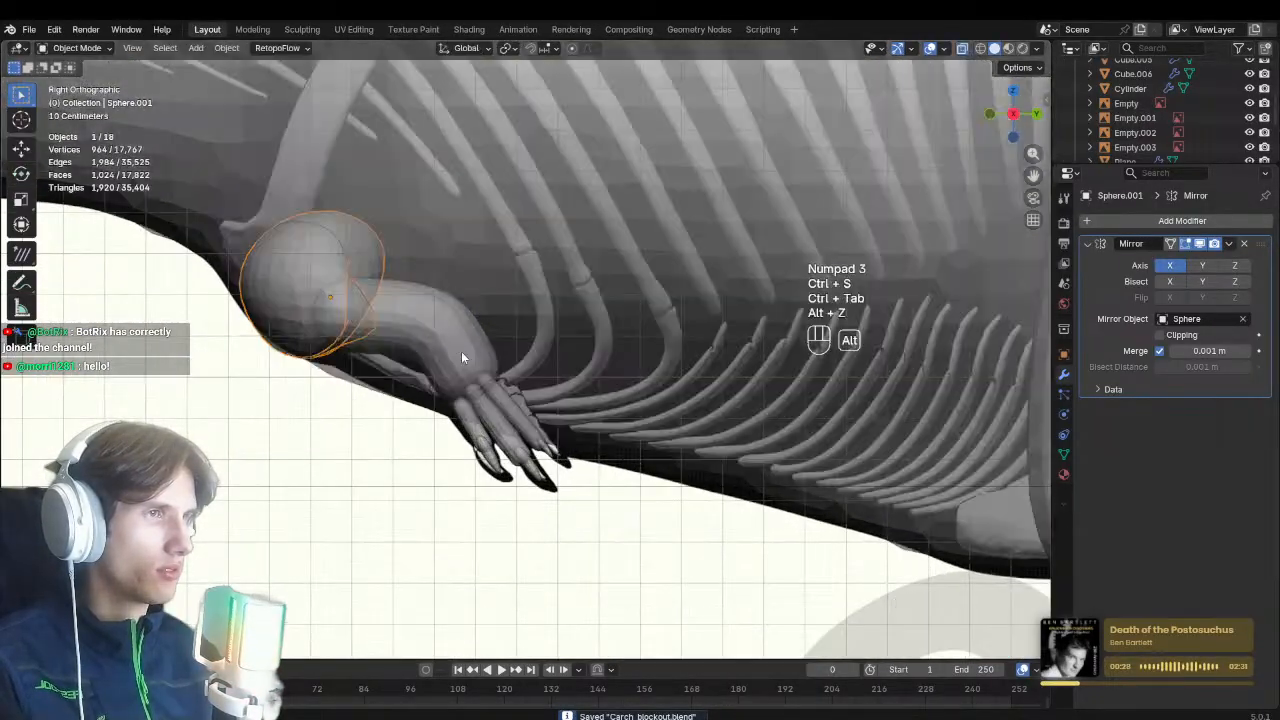
click(519, 364)
key(alt+z)
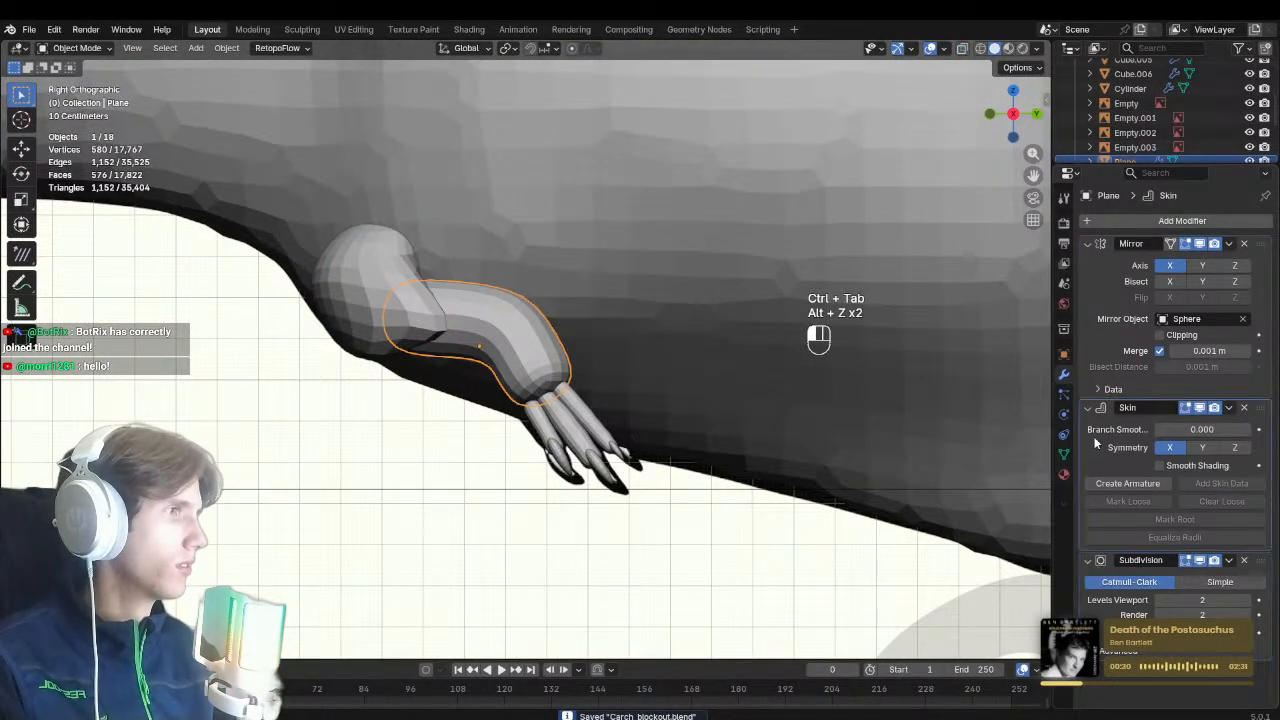
key(ctrl+a)
key(ctrl+a)
key(ctrl+Tab)
scroll(588, 488, up, 2)
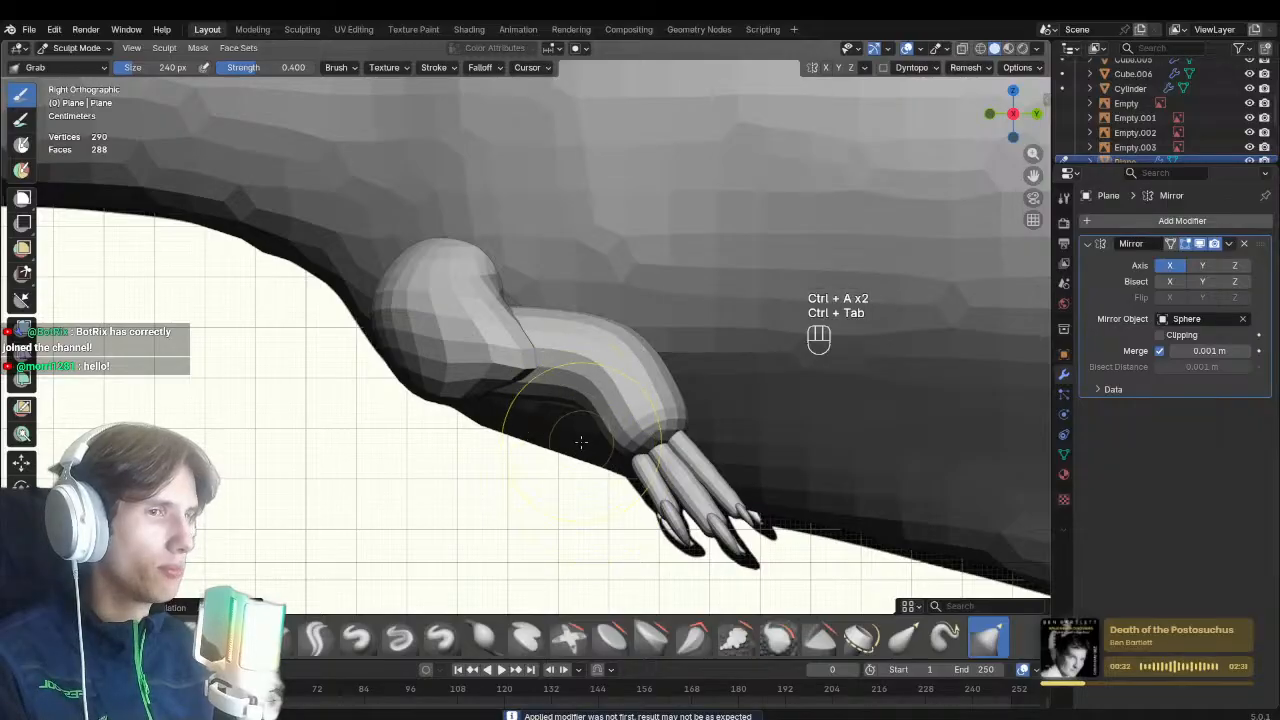
Reshape the forearm from several angles with the Grab brush, resizing the brush to suit each area
scroll(590, 420, up, 1)
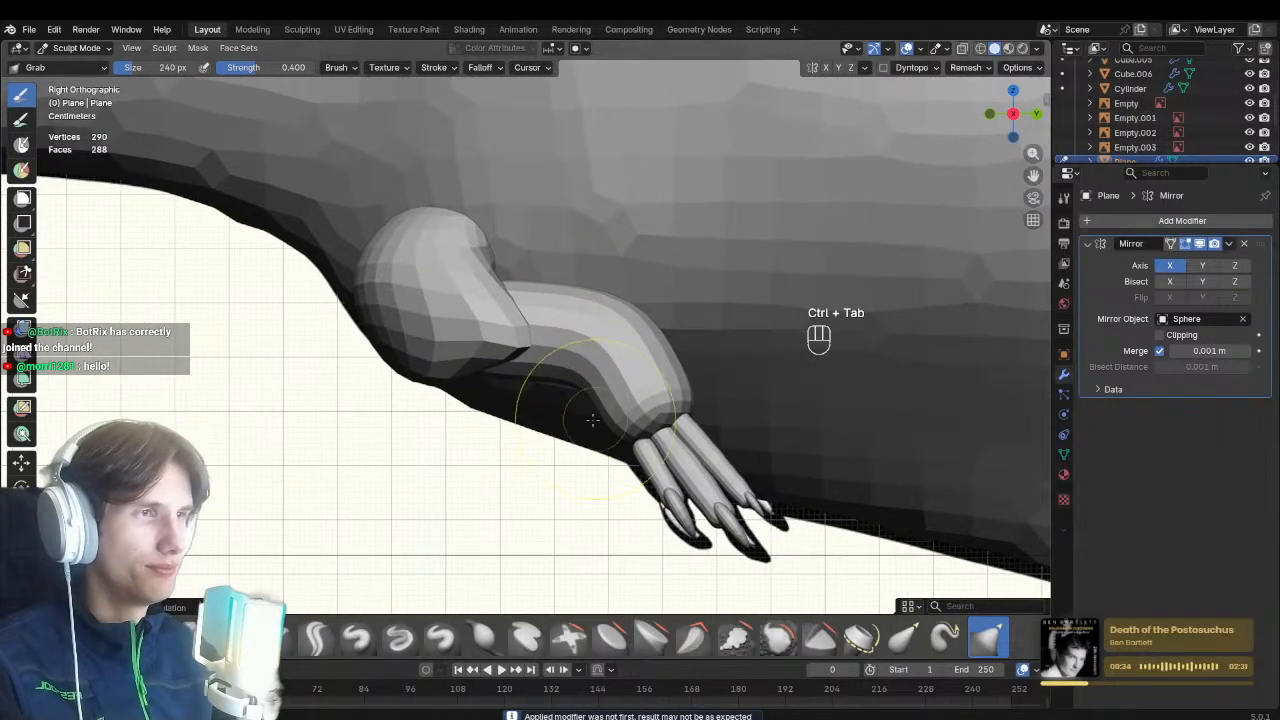
key(f)
click(606, 402)
ctrl+middle_drag(606, 402, 573, 408)
shift+middle_drag(573, 408, 606, 410)
mouse_move(606, 410)
middle_down()
mouse_move(486, 401)
mouse_move(651, 392)
mouse_move(557, 354)
middle_up()
key(f)
click(528, 350)
mouse_move(448, 312)
shift+middle_down()
mouse_move(451, 249)
mouse_move(534, 291)
mouse_move(527, 255)
mouse_move(630, 381)
mouse_move(568, 371)
shift+middle_up()
key(f)
click(510, 293)
key(f)
click(544, 243)
key(f)
click(537, 257)
Fit the forearm's wrist end to the skeletal reference in the X-ray side view with the Grab brush at 338 px
key(KP_3)
key(alt+z)
key(f)
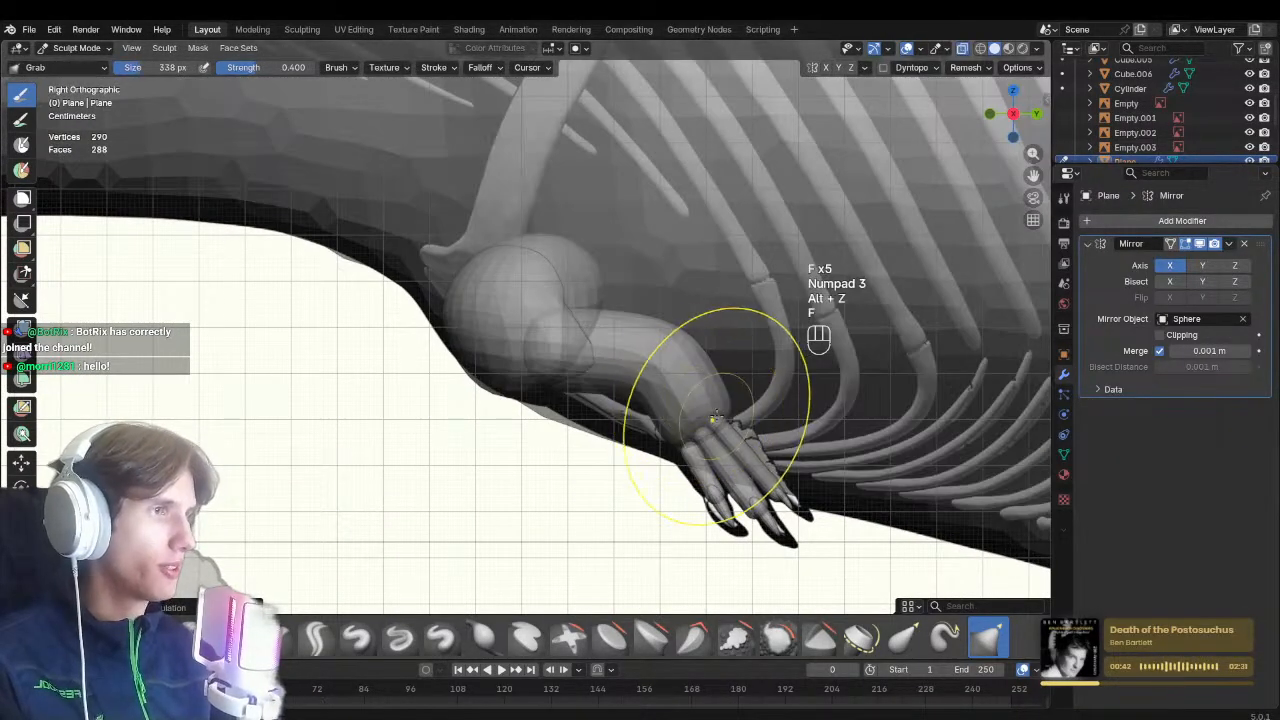
click(716, 419)
key(f)
click(711, 409)
Adjust the forearm's upper contour in side view with the Grab brush at 668 px, and reduce the brush to 352 px
scroll(641, 372, up, 1)
mouse_move(711, 409)
shift+middle_down()
mouse_move(643, 373)
mouse_move(584, 370)
mouse_move(590, 340)
shift+middle_up()
key(f)
click(623, 432)
key(alt+z)
key(alt+z)
key(f)
click(656, 318)
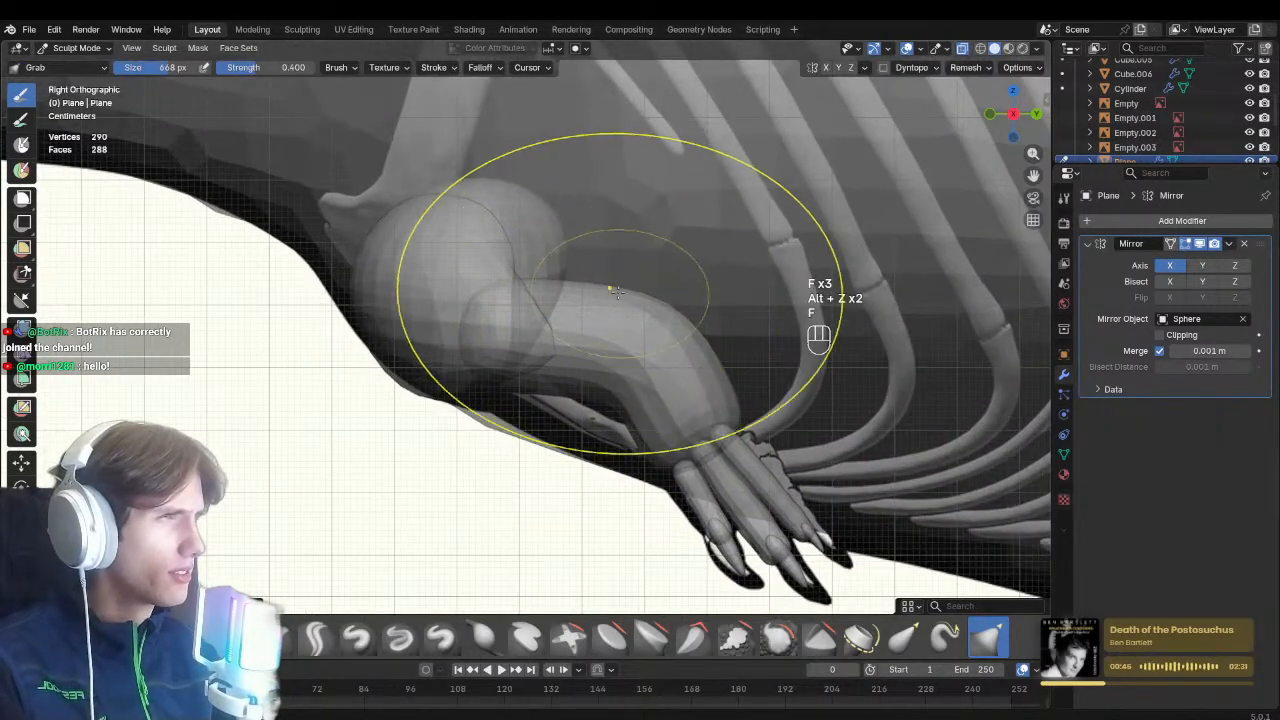
drag(610, 290, 642, 366)
key(alt+z)
key(f)
click(447, 292)
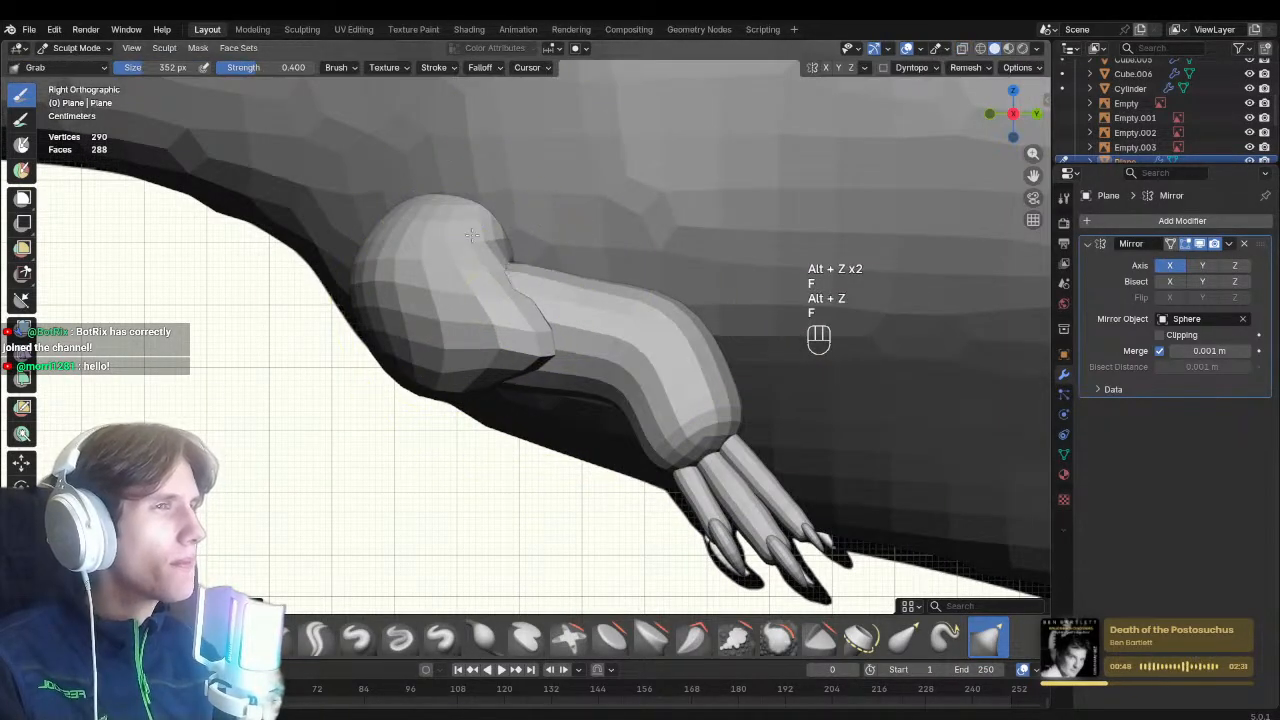
Refine the underside of the wrist against the X-ray reference with the Grab brush enlarged to about 410 px
key(alt+z)
mouse_move(579, 312)
shift+middle_down()
mouse_move(522, 284)
mouse_move(495, 296)
shift+middle_up()
ctrl+middle_drag(495, 296, 497, 284)
key(f)
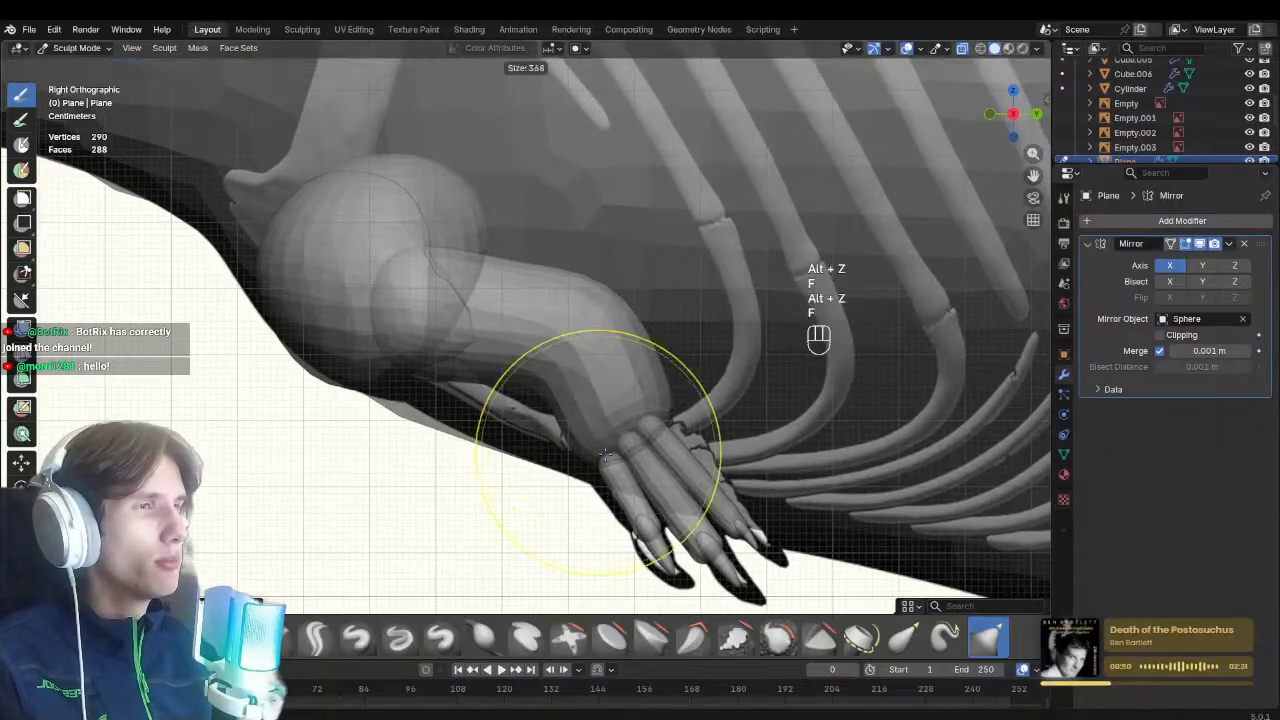
click(728, 451)
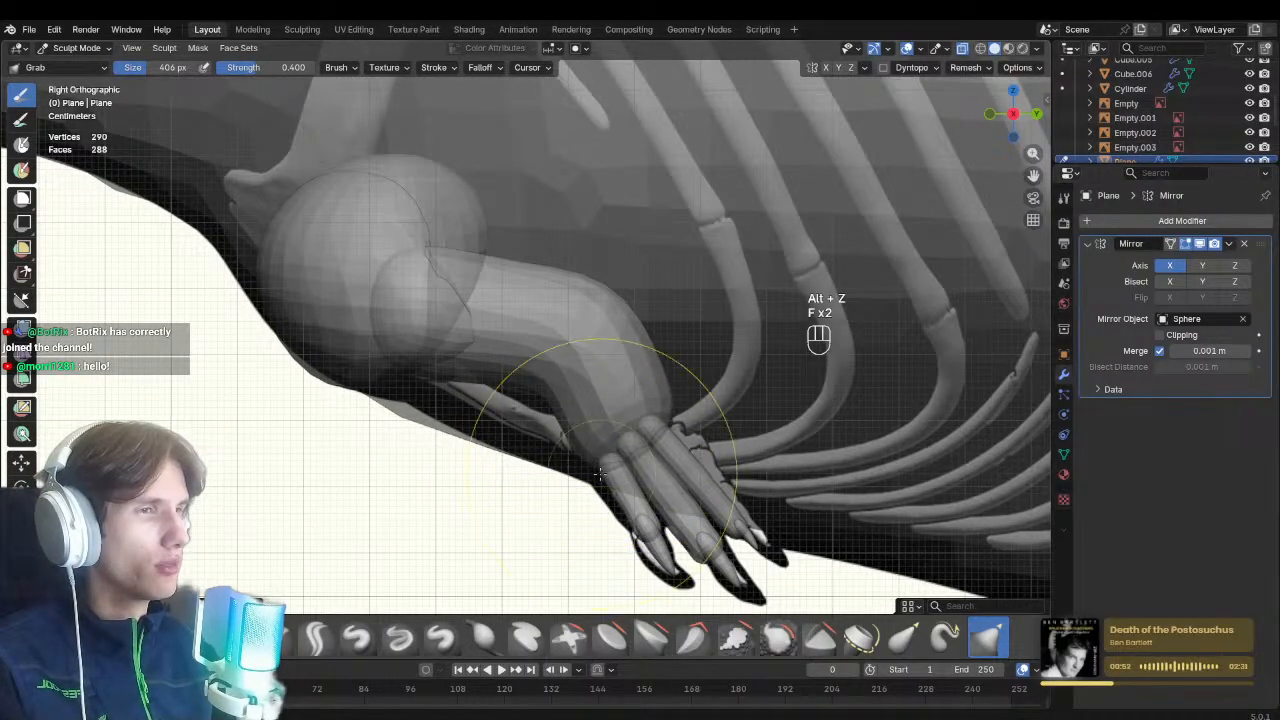
key(alt+z)
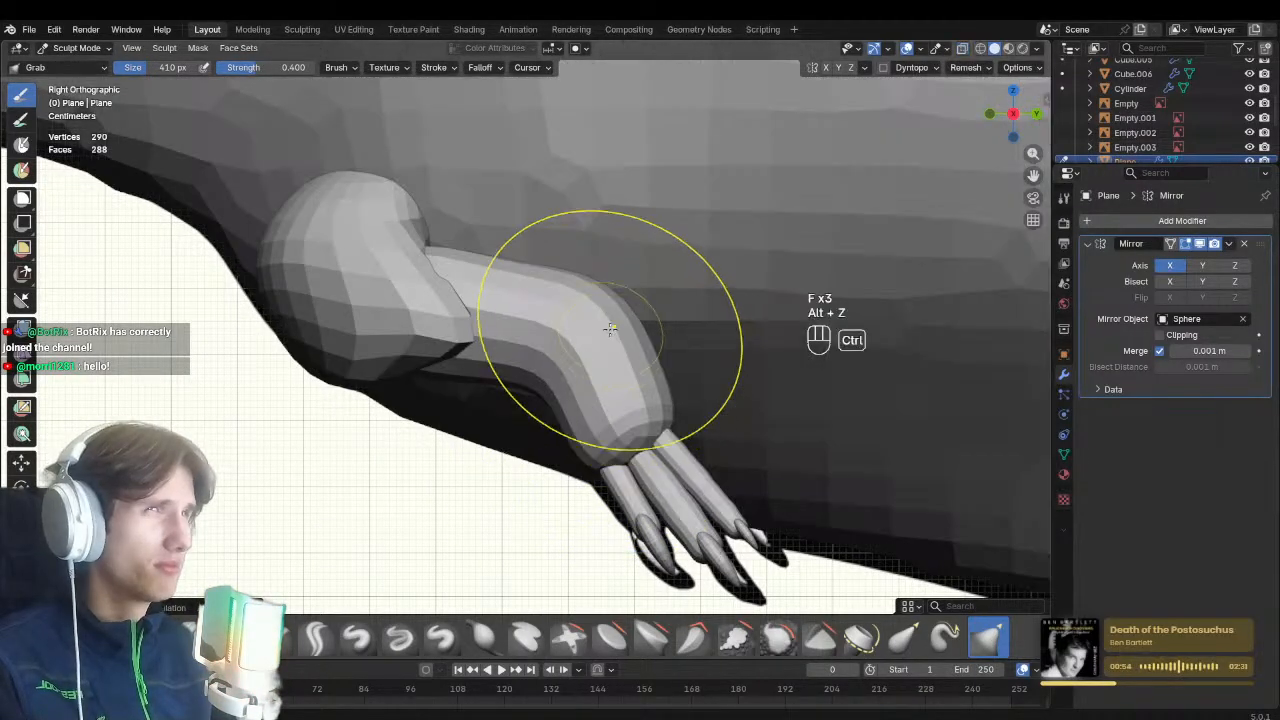
Shape the forearm's depth from perspective angles with the Grab brush, and check it against the side reference
ctrl+middle_drag(609, 329, 607, 372)
middle_drag(607, 372, 480, 410)
ctrl+middle_drag(580, 494, 580, 450)
mouse_move(580, 450)
middle_down()
mouse_move(548, 454)
mouse_move(549, 506)
mouse_move(629, 499)
mouse_move(570, 420)
mouse_move(541, 470)
middle_up()
click(554, 460)
key(f)
click(494, 441)
key(KP_3)
key(alt+z)
key(alt+z)
Adjust the forearm where it meets the upper arm from below with the Grab brush at 508 px
mouse_move(541, 470)
middle_down()
mouse_move(434, 514)
mouse_move(488, 318)
mouse_move(511, 324)
mouse_move(514, 349)
middle_up()
scroll(514, 349, up, 2)
key(f)
key(f)
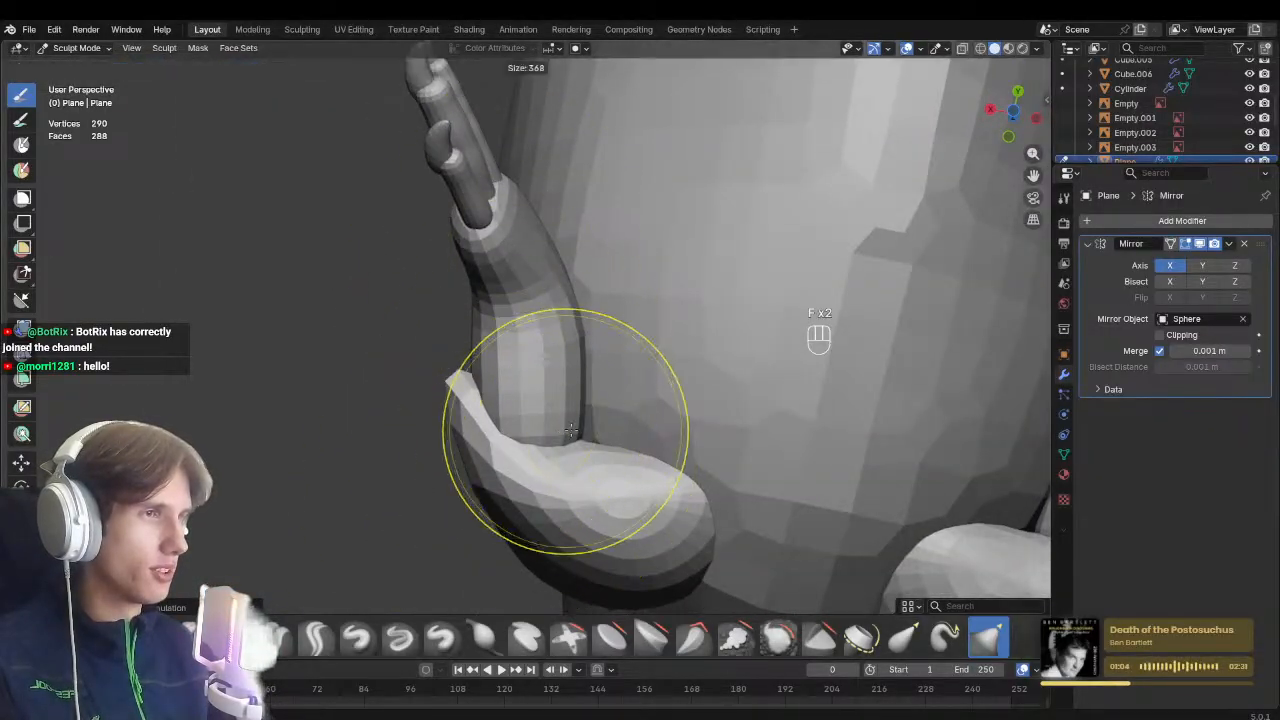
click(690, 431)
drag(537, 430, 537, 437)
Inspect the arms and the whole body from several angles, and save the file
middle_drag(537, 358, 544, 549)
scroll(544, 549, down, 7)
middle_drag(483, 600, 591, 423)
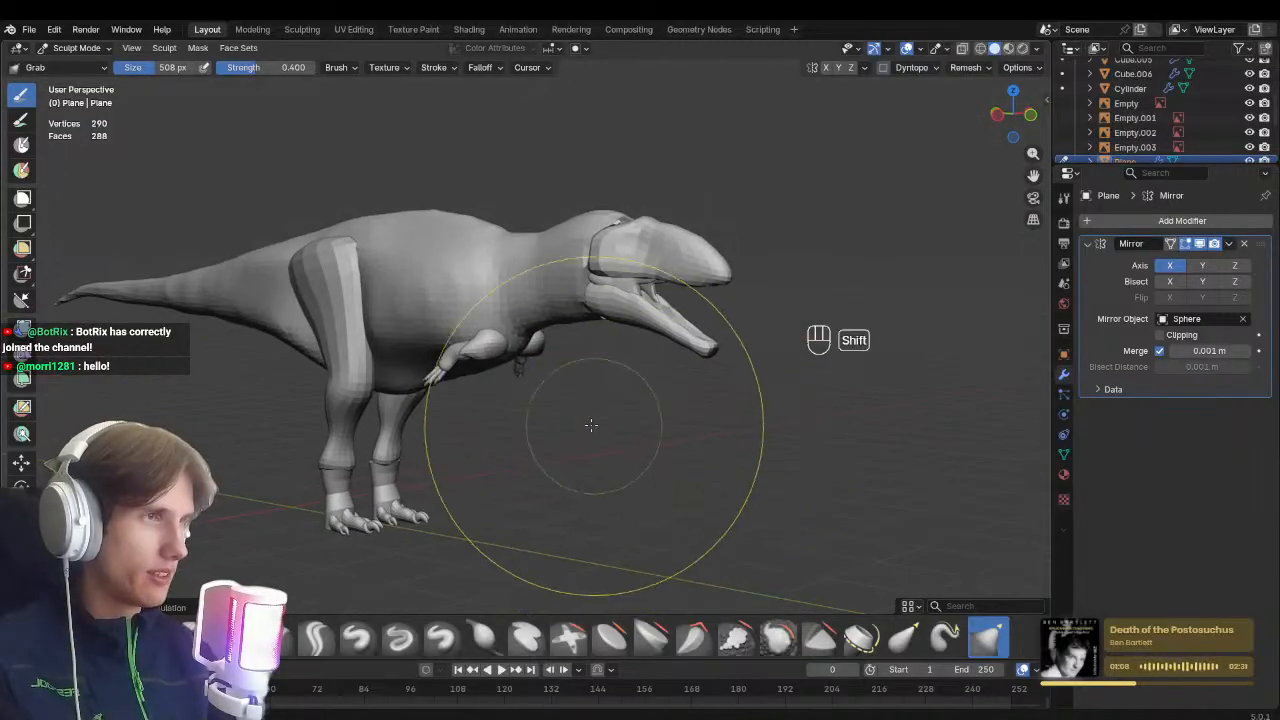
middle_drag(770, 432, 607, 408)
scroll(539, 393, up, 1)
ctrl+middle_drag(607, 408, 683, 366)
key(ctrl+s)
ctrl+middle_drag(646, 434, 604, 407)
middle_drag(604, 407, 569, 357)
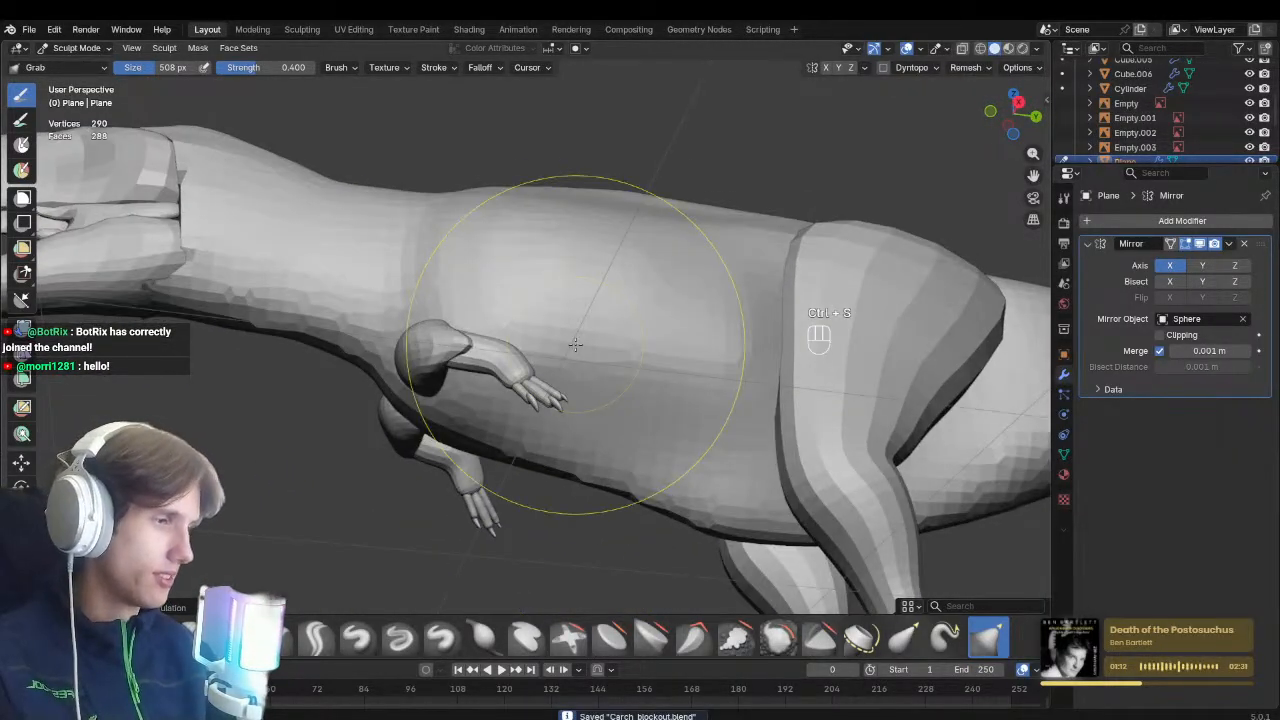
Switch sculpting back to the body and compare its width with the front skeletal reference in X-ray, using a 714 px Grab brush
key(KP_1)
key(alt+q)
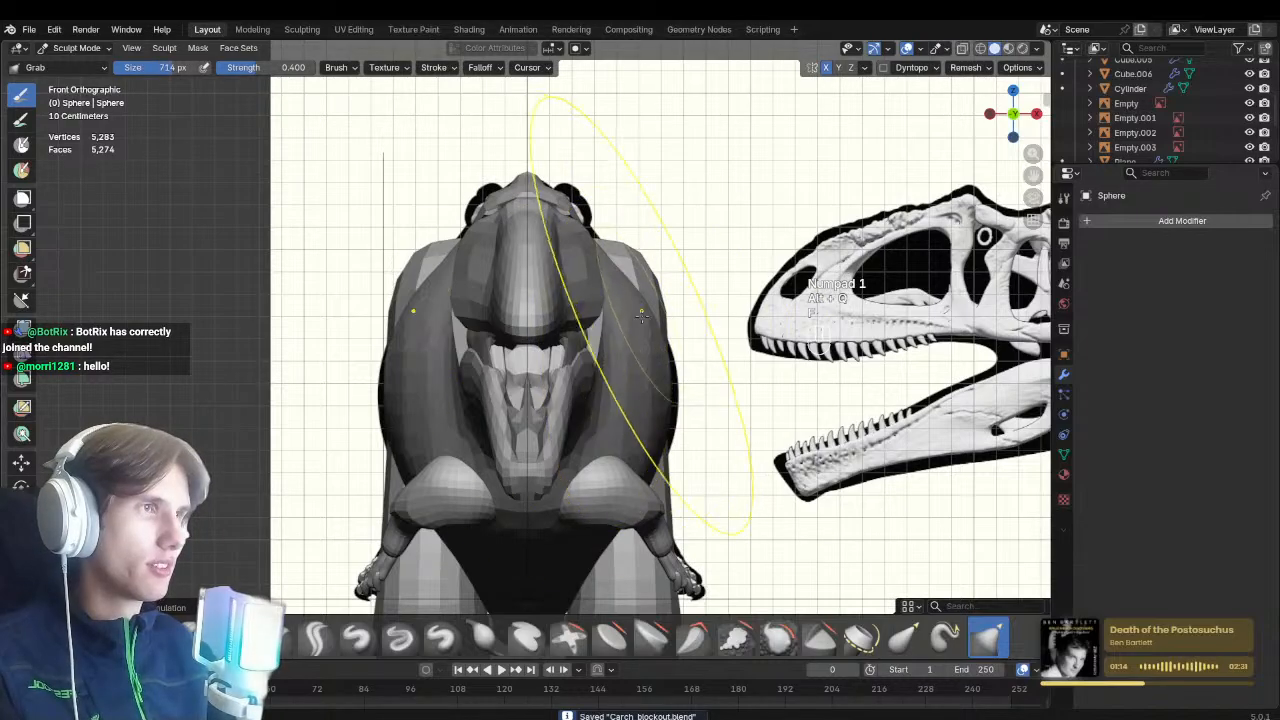
shift+middle_drag(659, 403, 626, 280)
key(alt+z)
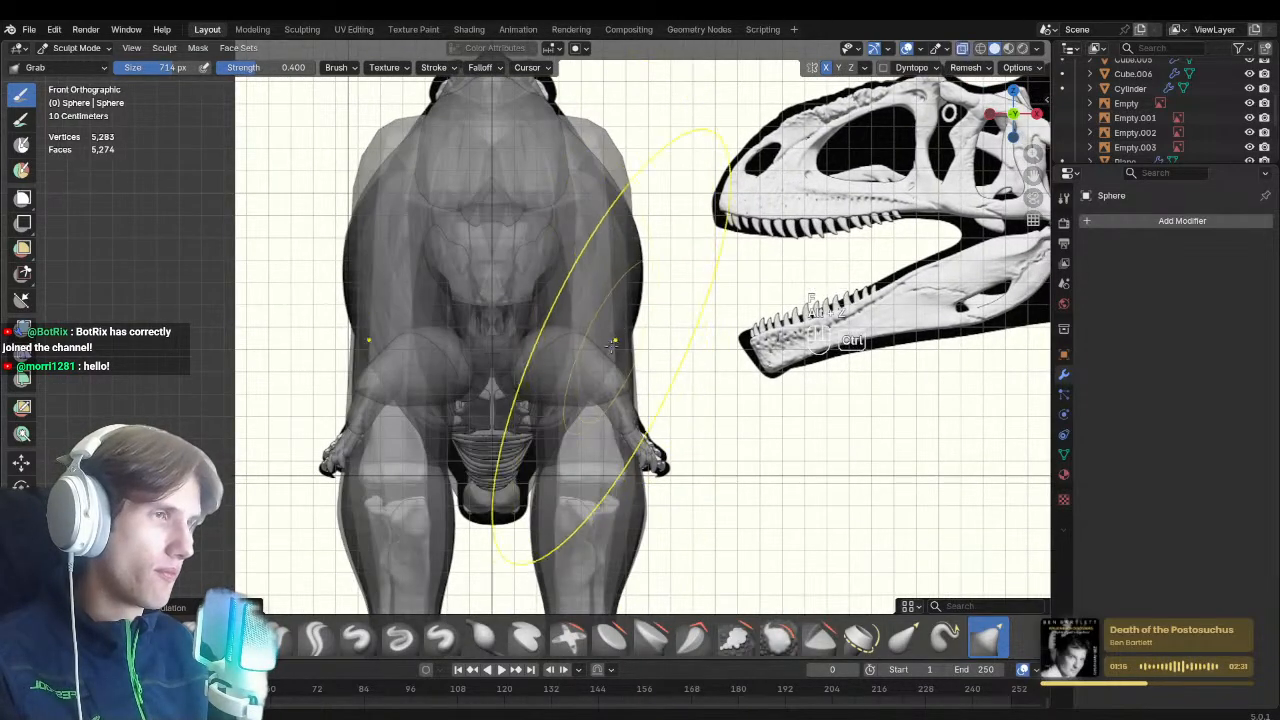
Adjust the underside of the body between the legs in front view with the Grab brush at 312 px
ctrl+middle_drag(611, 342, 585, 385)
key(f)
shift+middle_drag(523, 420, 535, 350)
ctrl+middle_drag(535, 350, 573, 326)
key(alt+z)
key(f)
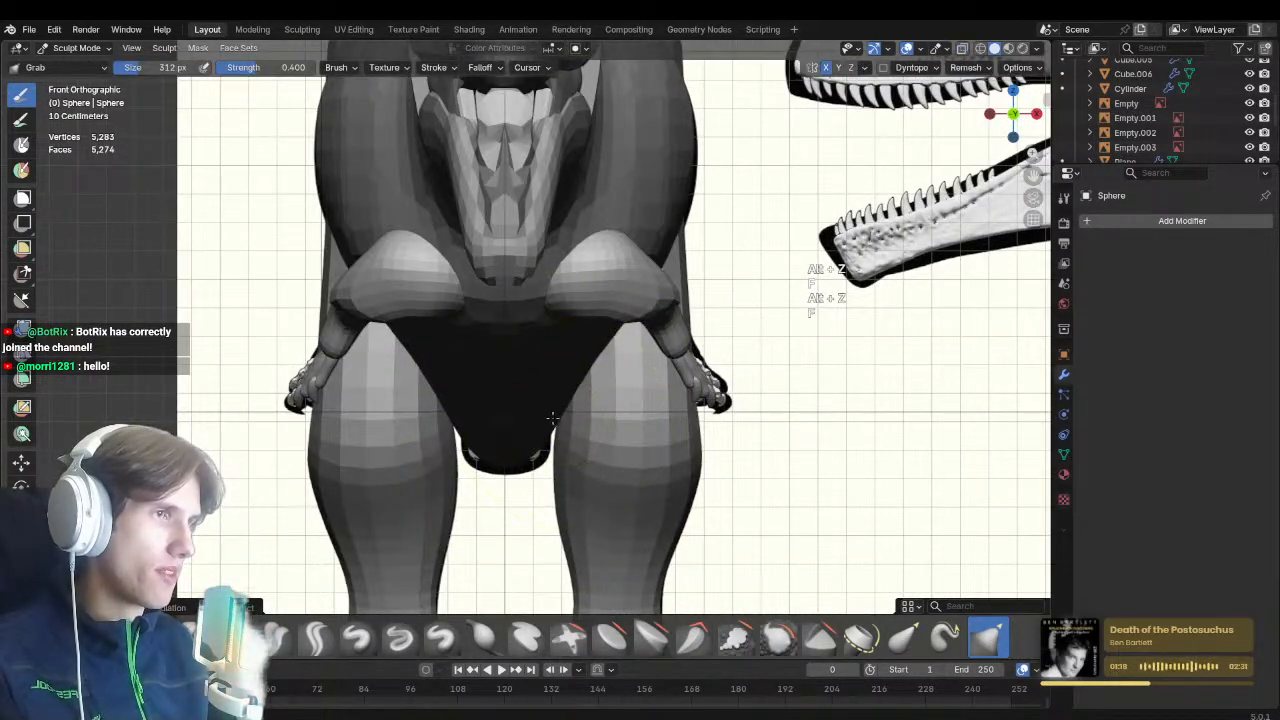
click(548, 470)
Refine the belly outline near the knee in the X-ray side view with the Grab brush at 328 px
key(KP_3)
key(KP_Decimal)
key(alt+z)
key(f)
drag(541, 346, 545, 345)
mouse_move(545, 345)
shift+middle_down()
mouse_move(407, 403)
mouse_move(430, 495)
shift+middle_up()
key(alt+z)
key(alt+z)
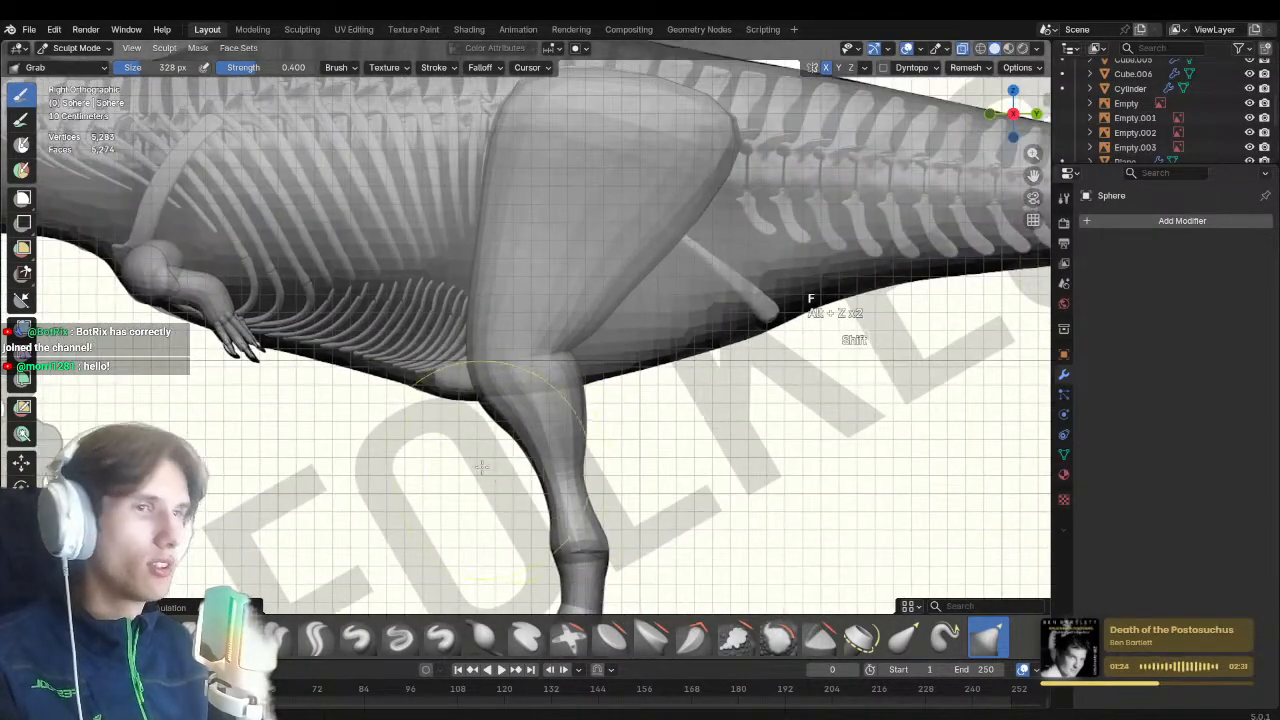
Compare the whole blockout with the skeletal reference in X-ray and solid side views, and save the file
shift+middle_drag(430, 400, 545, 396)
ctrl+middle_drag(545, 396, 556, 535)
shift+middle_drag(576, 420, 568, 395)
ctrl+middle_drag(568, 395, 568, 436)
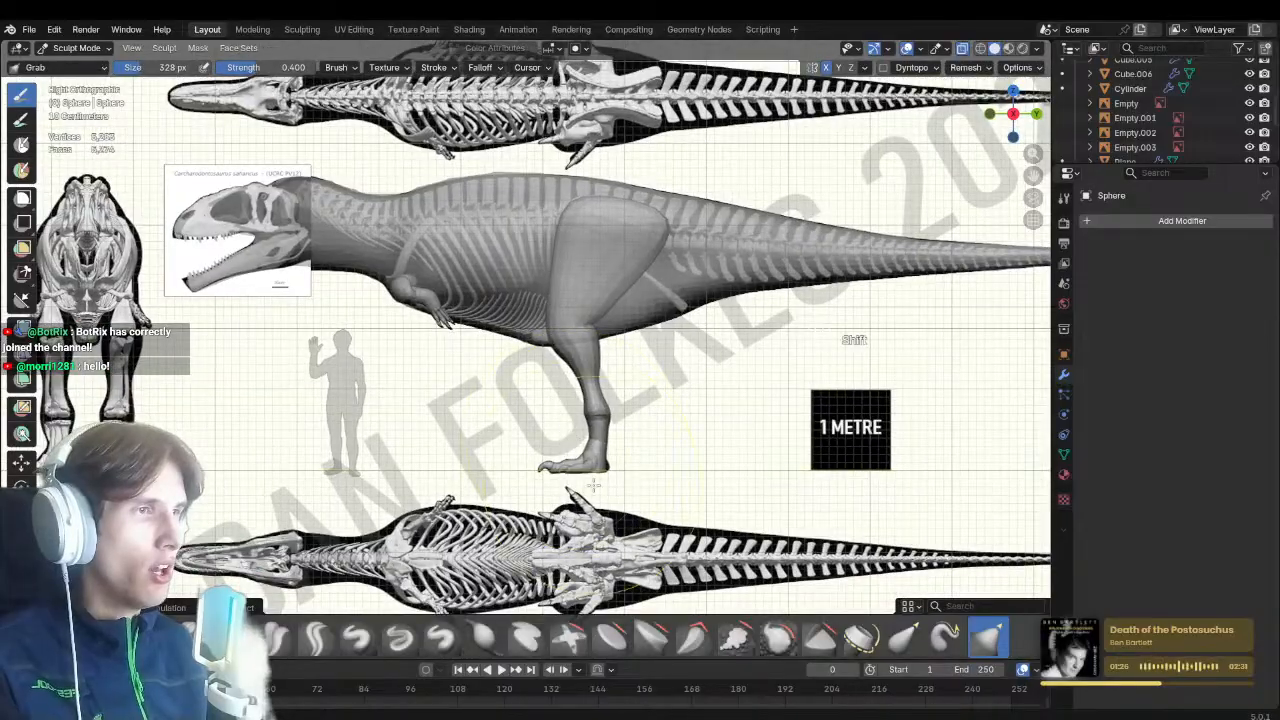
shift+middle_drag(479, 411, 583, 428)
key(alt+z)
mouse_move(540, 366)
ctrl+middle_down()
mouse_move(569, 471)
mouse_move(571, 438)
ctrl+middle_up()
shift+middle_drag(704, 501, 551, 405)
shift+middle_drag(557, 340, 438, 381)
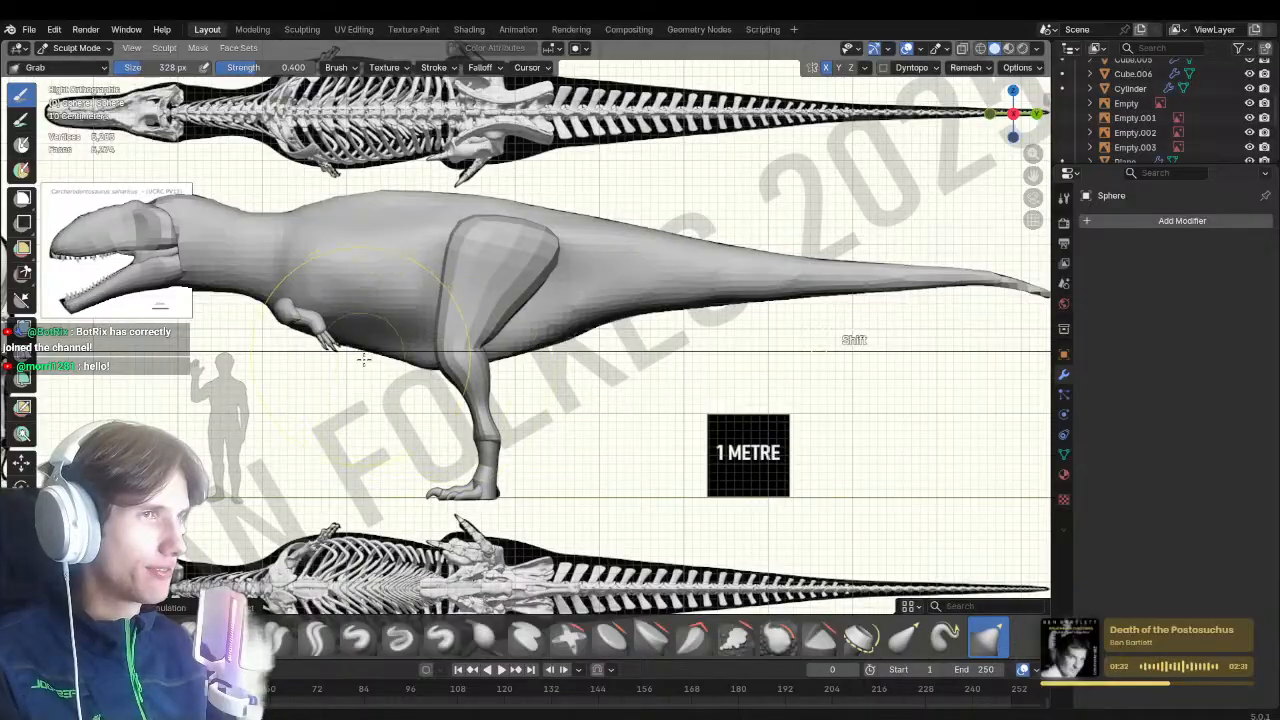
shift+middle_drag(273, 354, 543, 420)
shift+middle_drag(441, 402, 580, 399)
key(ctrl+s)
Switch sculpting from the body to the upper head and frame it over the skull reference in X-ray
ctrl+middle_drag(580, 399, 580, 343)
key(ctrl+Tab)
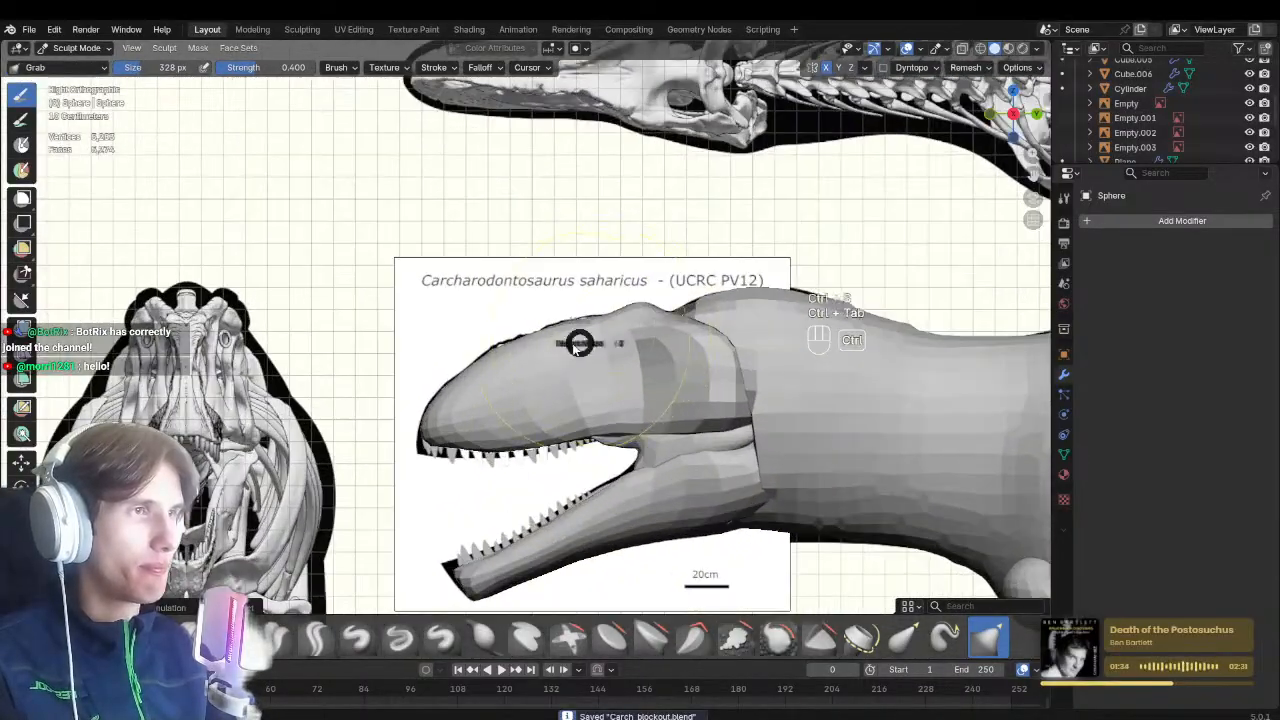
click(615, 412)
shift+middle_drag(621, 423, 525, 361)
mouse_move(546, 420)
ctrl+middle_down()
mouse_move(546, 369)
mouse_move(577, 427)
mouse_move(620, 433)
mouse_move(599, 450)
mouse_move(592, 405)
ctrl+middle_up()
key(alt+z)
shift+middle_drag(525, 435, 471, 425)
ctrl+middle_drag(540, 380, 570, 343)
key(ctrl+Tab)
Refine the rear of the upper head near the jaw joint against the skull reference with a 440 px Grab brush
mouse_move(610, 415)
ctrl+middle_down()
mouse_move(568, 343)
mouse_move(593, 377)
mouse_move(480, 350)
mouse_move(470, 367)
ctrl+middle_up()
key(alt+z)
key(alt+z)
key(f)
click(628, 376)
key(alt+z)
Switch sculpting to the lower jaw and fit its rear end to the skull reference with the Grab brush at 434 px
key(ctrl+Tab)
shift+middle_drag(622, 456, 535, 393)
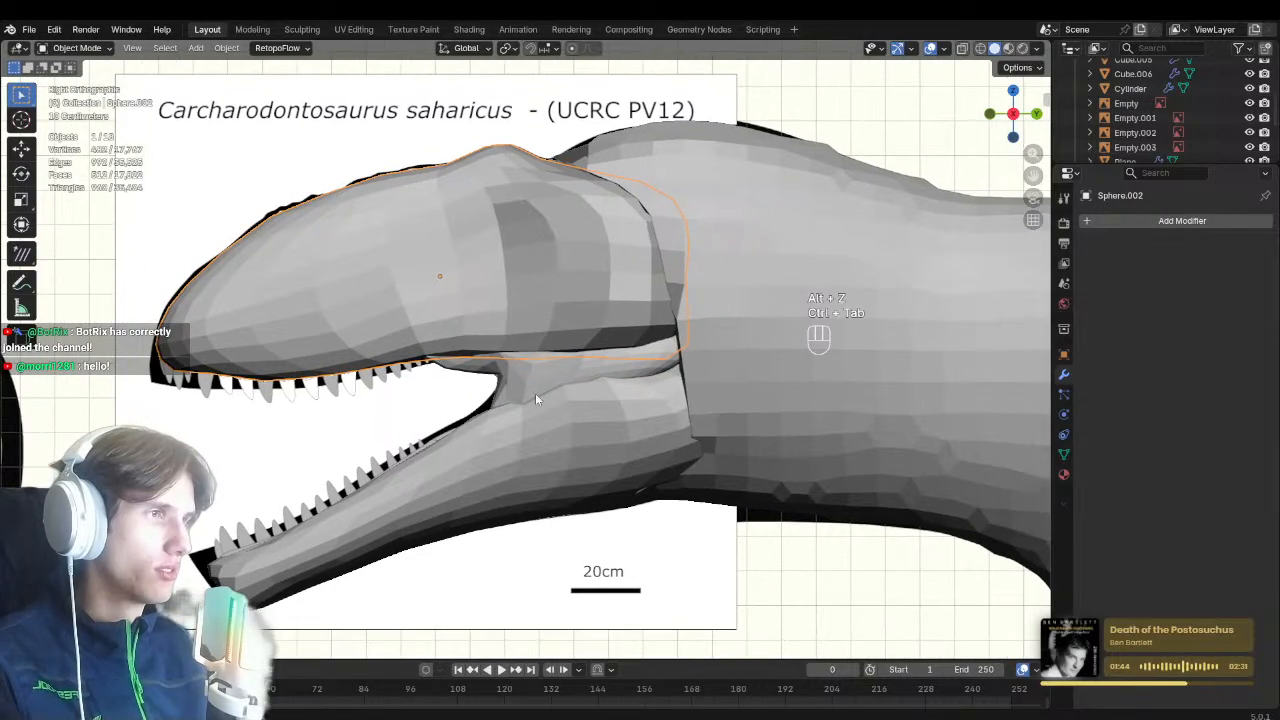
click(588, 405)
key(alt+z)
key(ctrl+Tab)
key(alt+z)
key(alt+z)
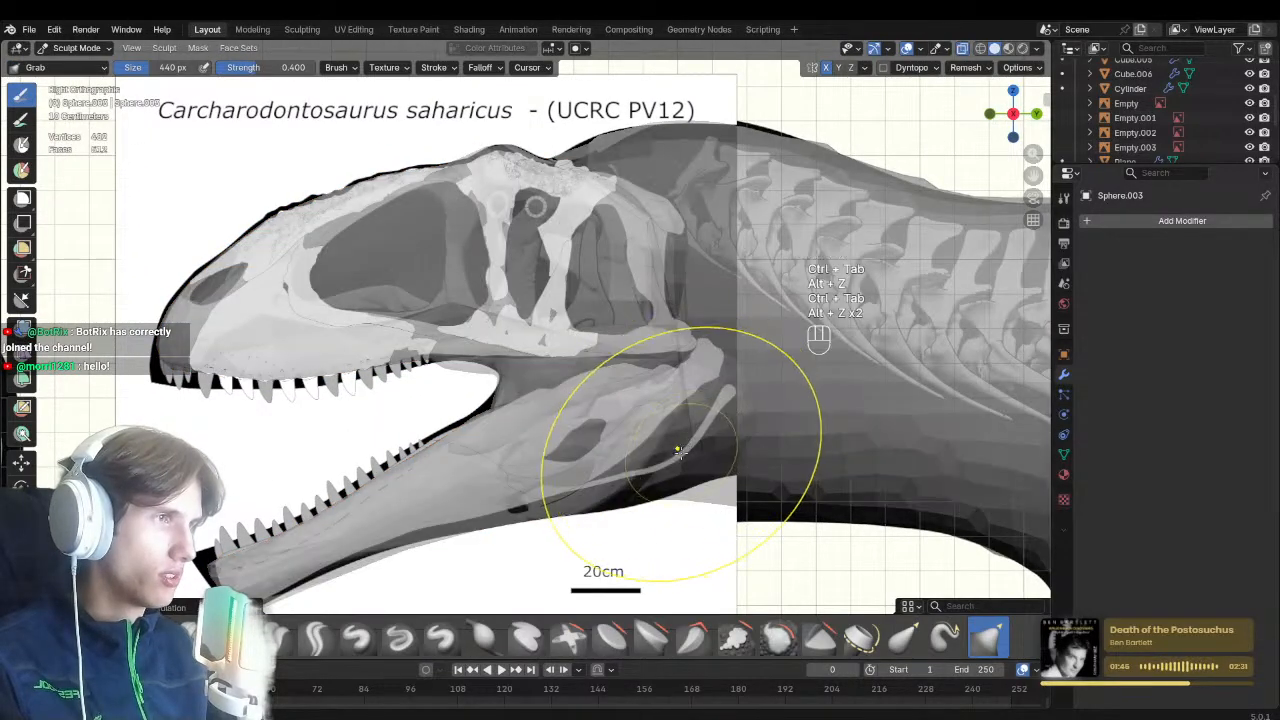
key(f)
click(580, 410)
key(f)
click(662, 385)
key(alt+z)
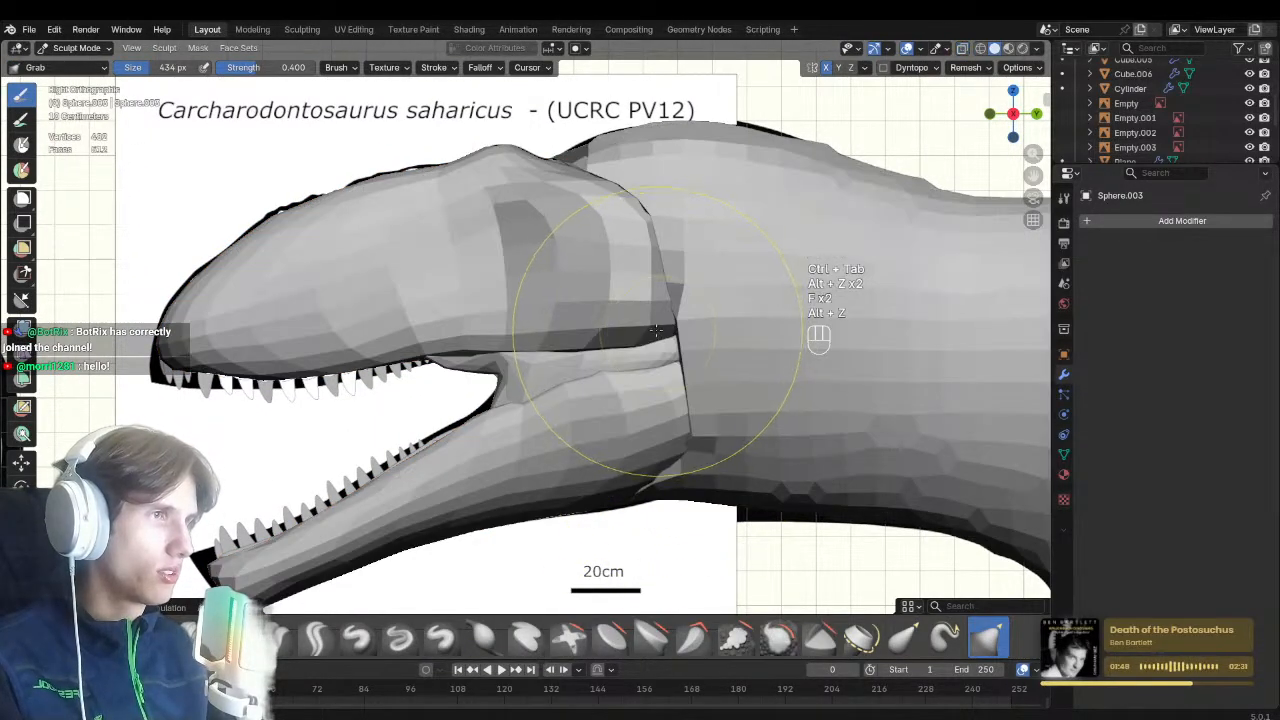
Switch sculpting back to the upper head and adjust its rear lower edge in X-ray with a 352 px Grab brush
key(alt+q)
key(f)
key(alt+z)
key(f)
ctrl+middle_drag(646, 340, 649, 329)
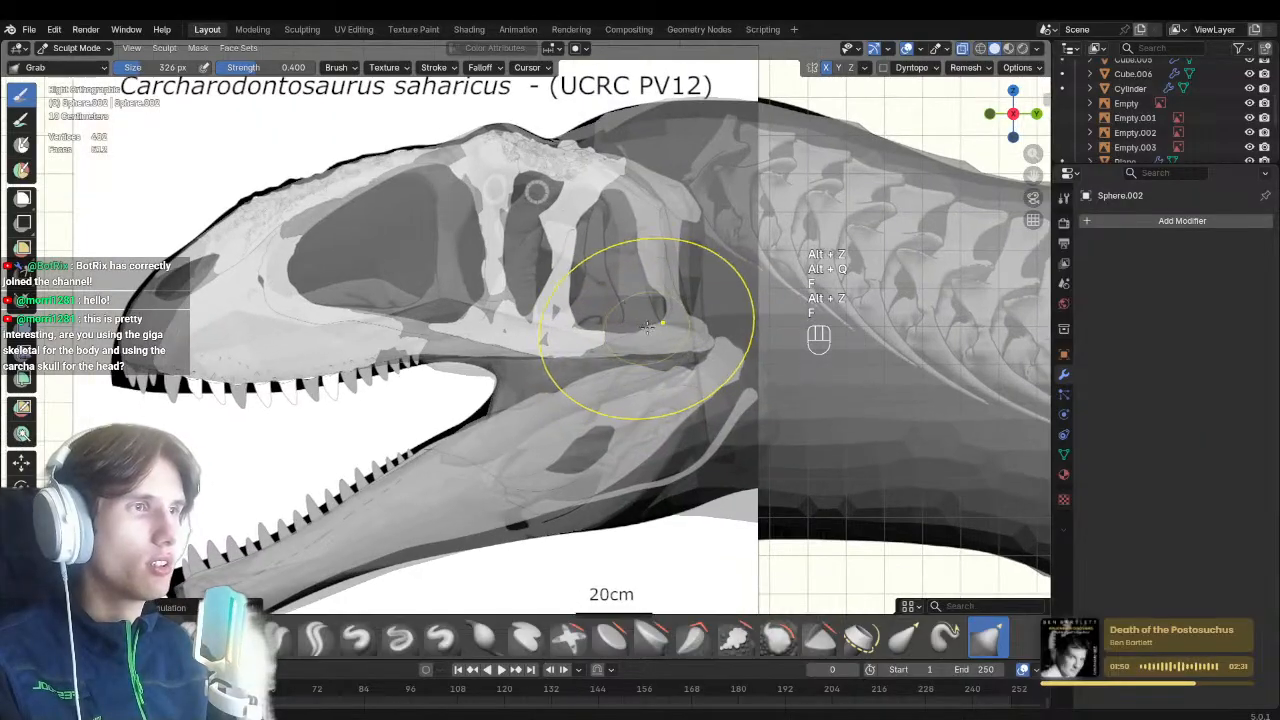
key(f)
click(688, 351)
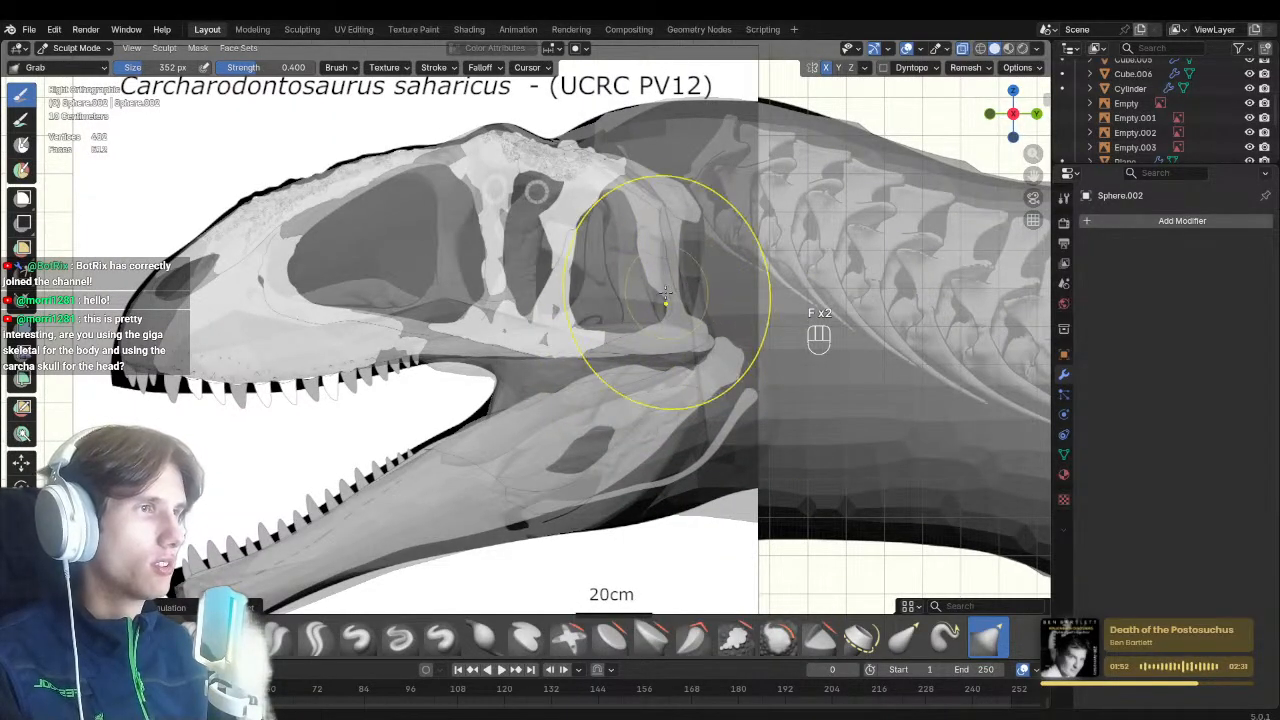
Pull the back of the upper head toward the jaw joint of the skull reference with a 392 px Grab brush
key(alt+z)
key(alt+z)
key(f)
click(706, 347)
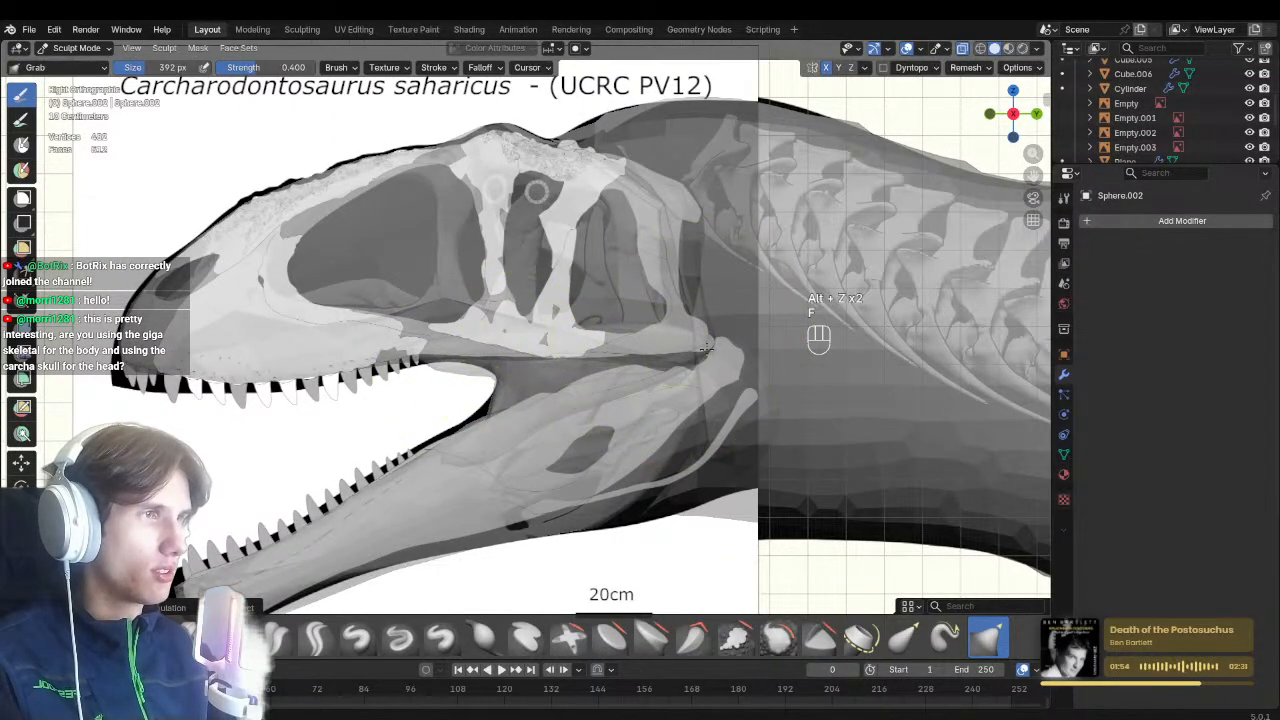
key(f)
key(alt+z)
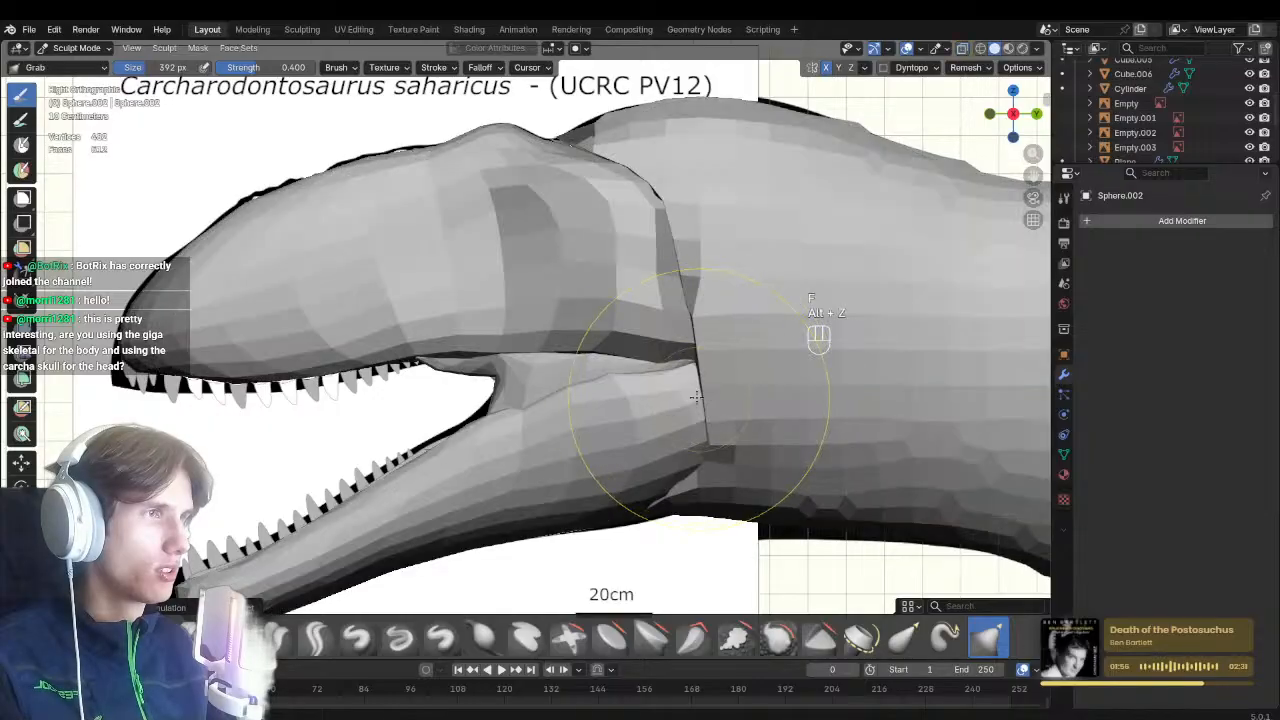
Switch sculpting to the lower jaw and shape its rear corner against the neck with a 482 px Grab brush
key(alt+q)
key(f)
click(714, 397)
mouse_move(714, 397)
middle_down()
mouse_move(745, 290)
mouse_move(738, 460)
middle_up()
key(f)
key(f)
click(724, 360)
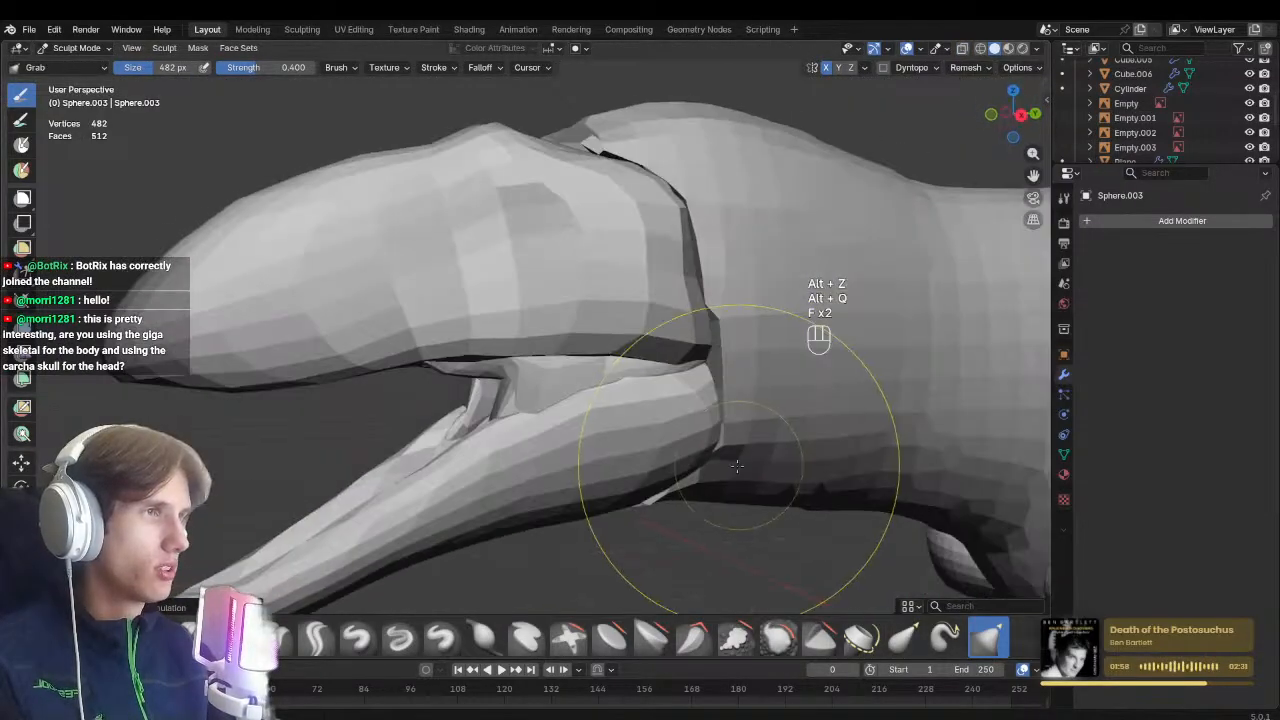
Round out the back of the lower jaw from several angles with a 436 px Grab brush, and save the file
middle_drag(664, 399, 746, 396)
key(f)
click(740, 398)
mouse_move(630, 422)
middle_down()
mouse_move(748, 414)
mouse_move(805, 432)
middle_up()
ctrl+middle_drag(687, 454, 675, 500)
middle_drag(675, 490, 505, 475)
middle_drag(505, 465, 580, 397)
key(KP_3)
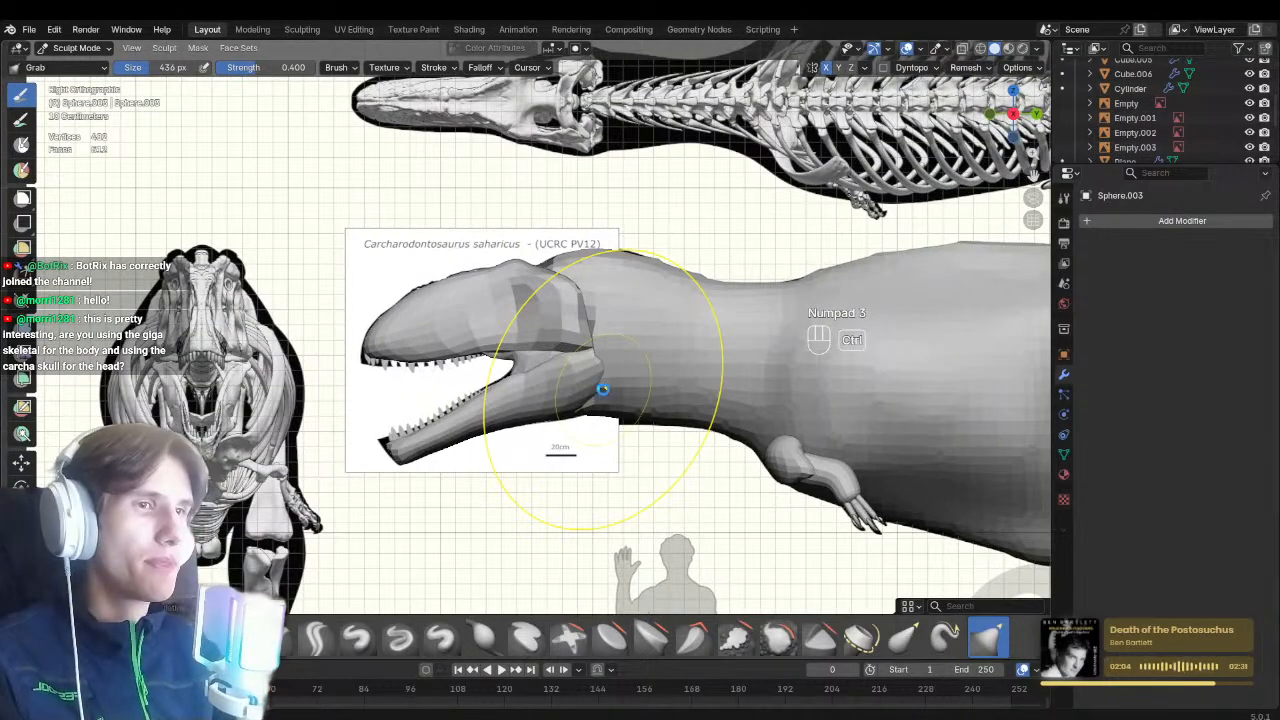
key(ctrl+s)
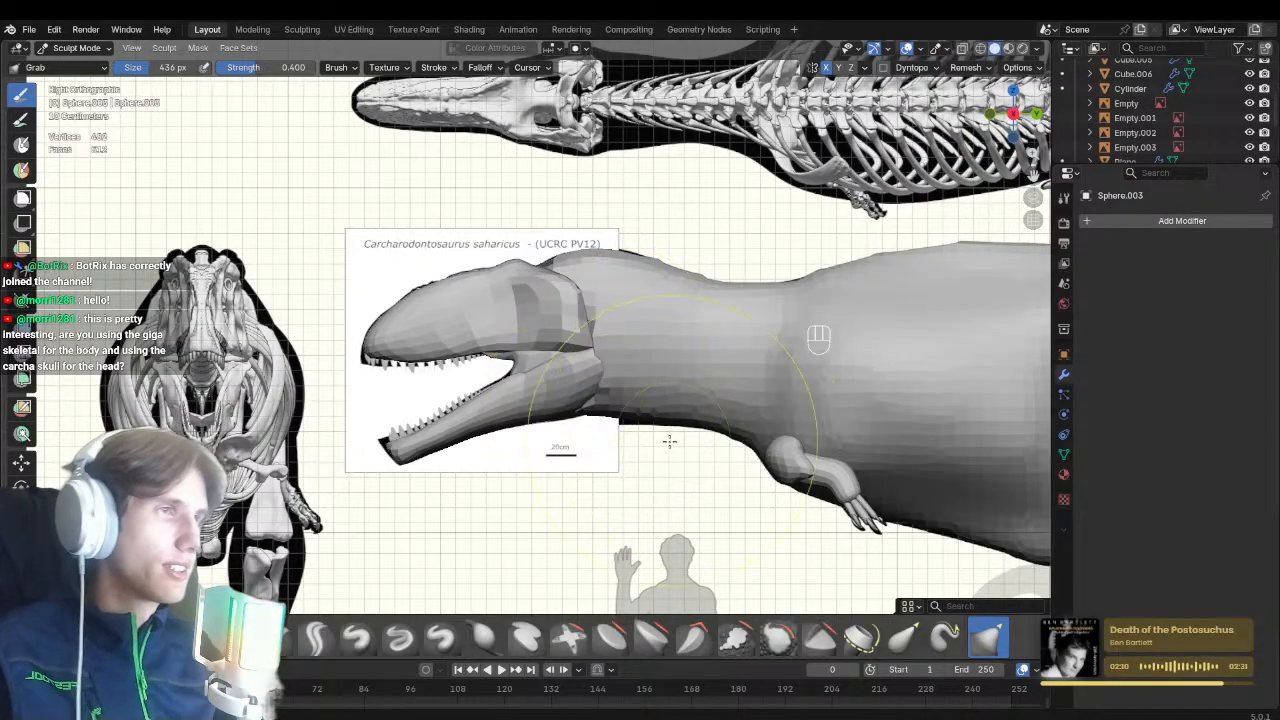
Examine the whole blockout's proportions in the side view against the skeletal reference sheet
scroll(818, 340, down, 5)
scroll(469, 372, up, 2)
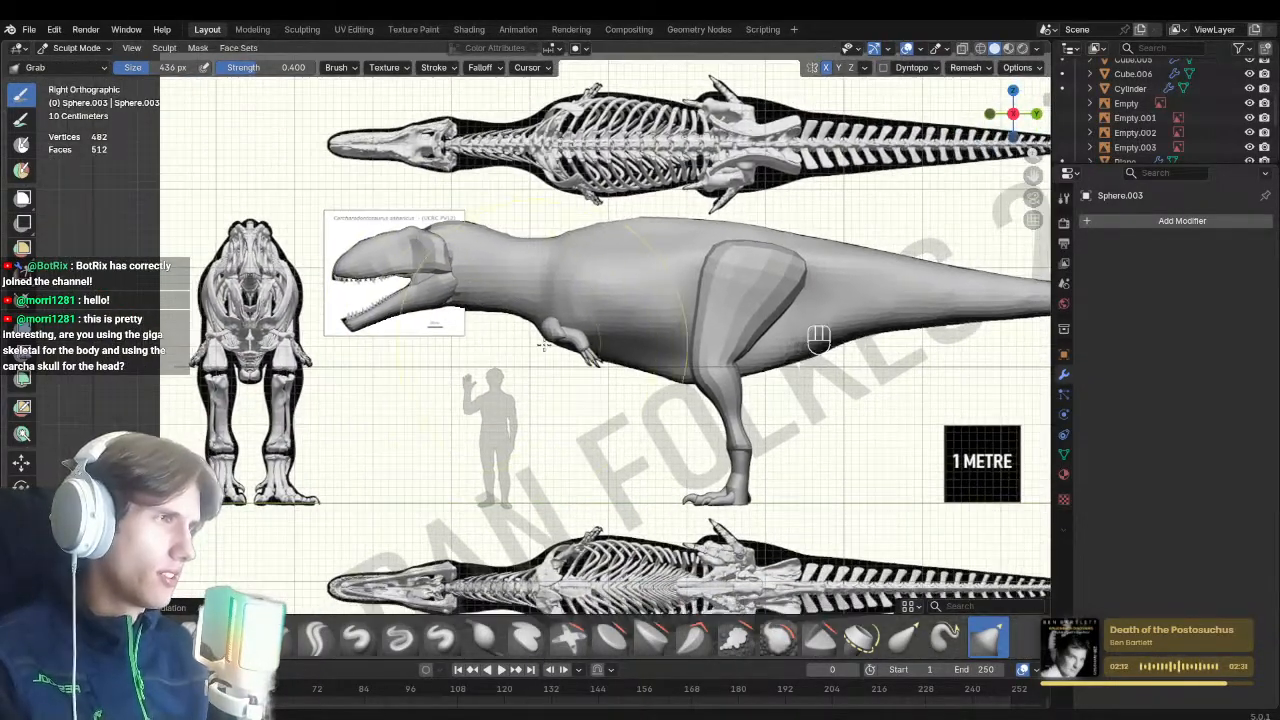
scroll(469, 372, down, 1)
shift+middle_drag(629, 466, 443, 455)
scroll(530, 370, down, 1)
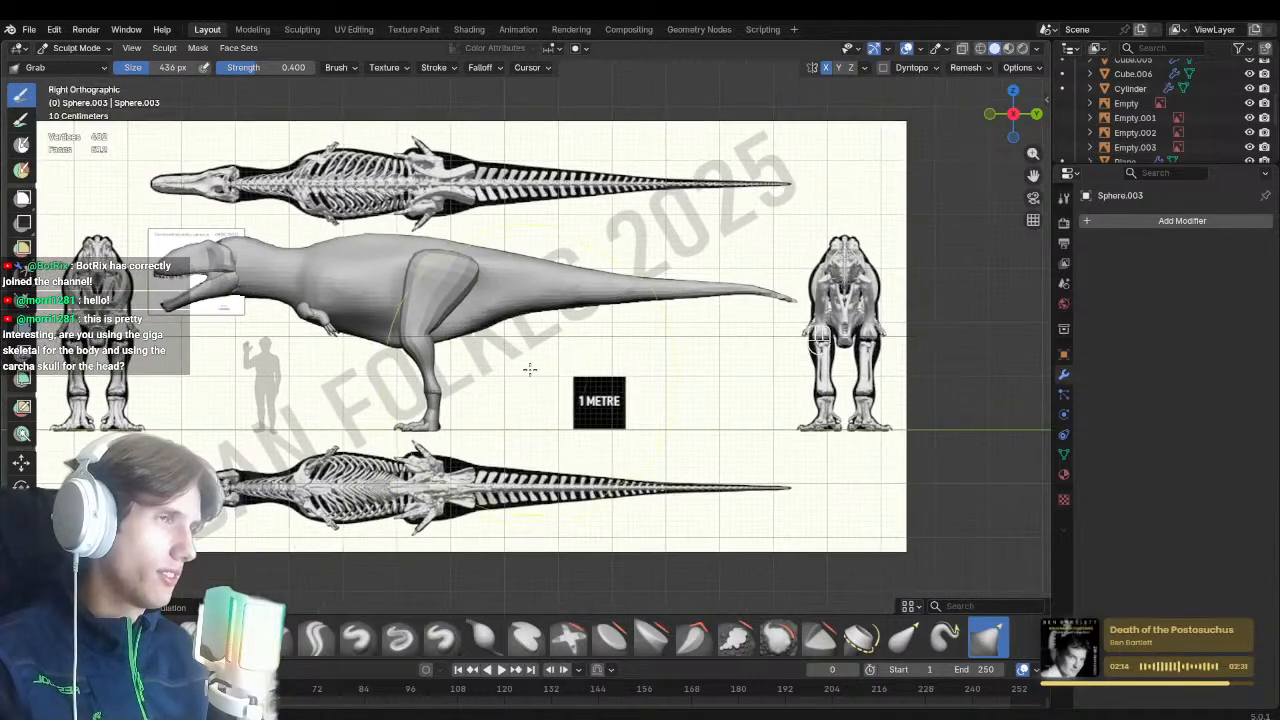
shift+middle_drag(463, 282, 583, 330)
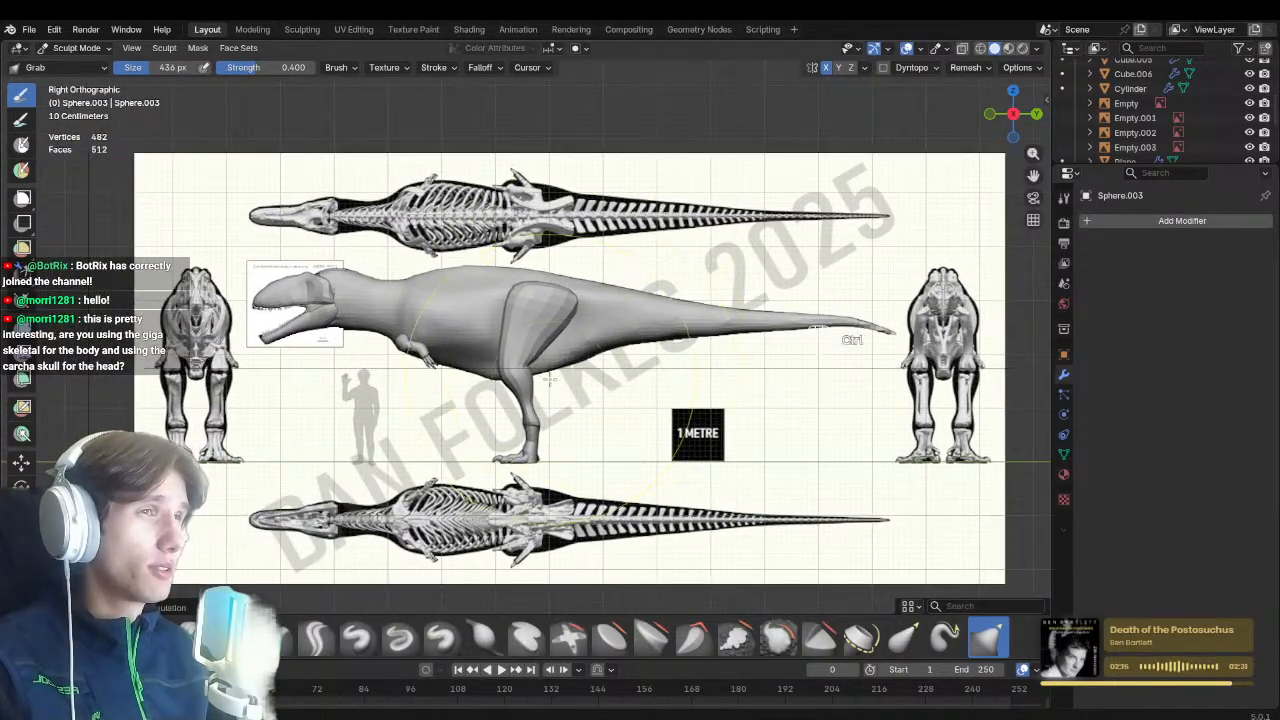
scroll(549, 379, up, 1)
shift+middle_drag(414, 252, 557, 289)
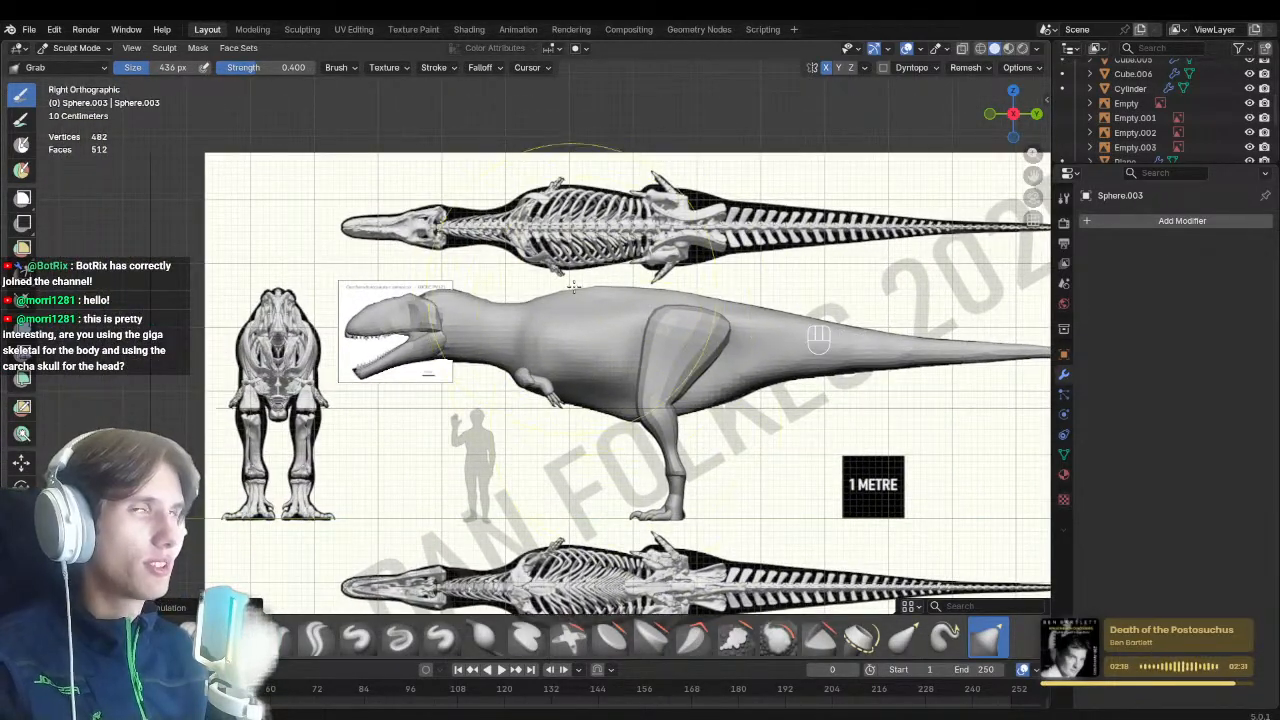
scroll(580, 278, up, 2)
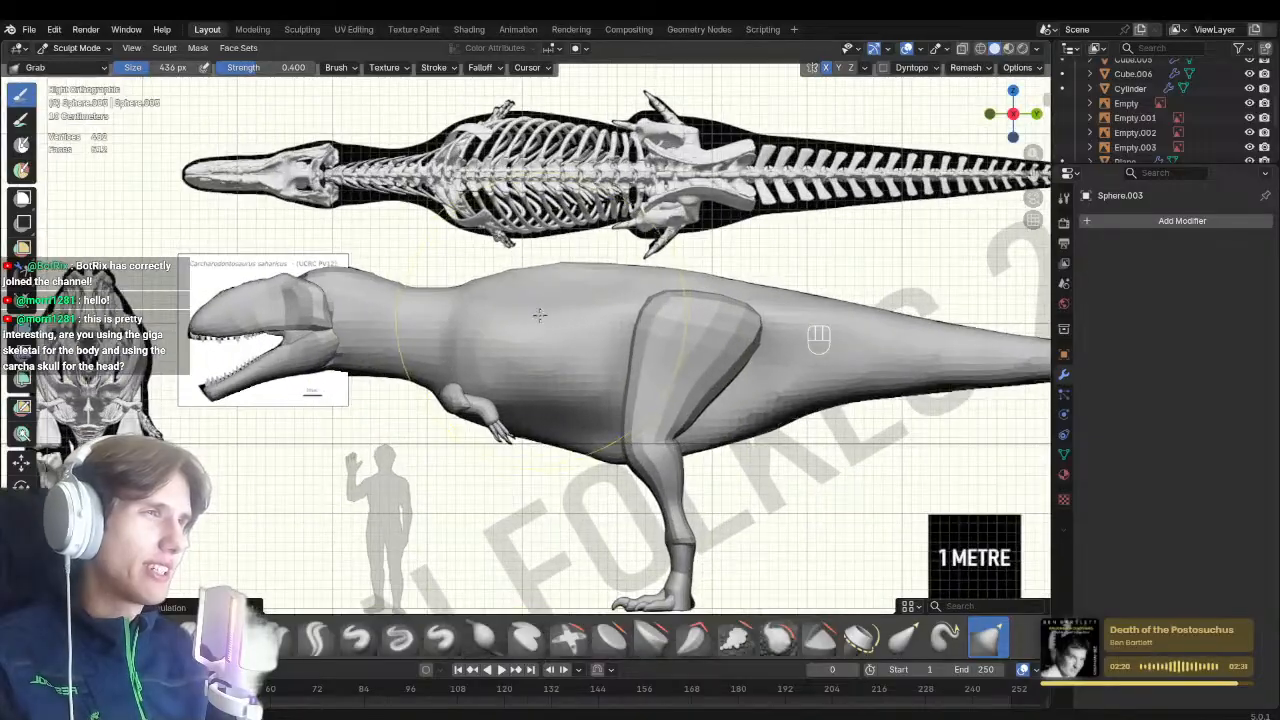
Switch sculpting to the body and fit the top of the neck behind the head to the reference with a 334 px Grab brush
key(alt+q)
scroll(525, 365, up, 2)
key(alt+z)
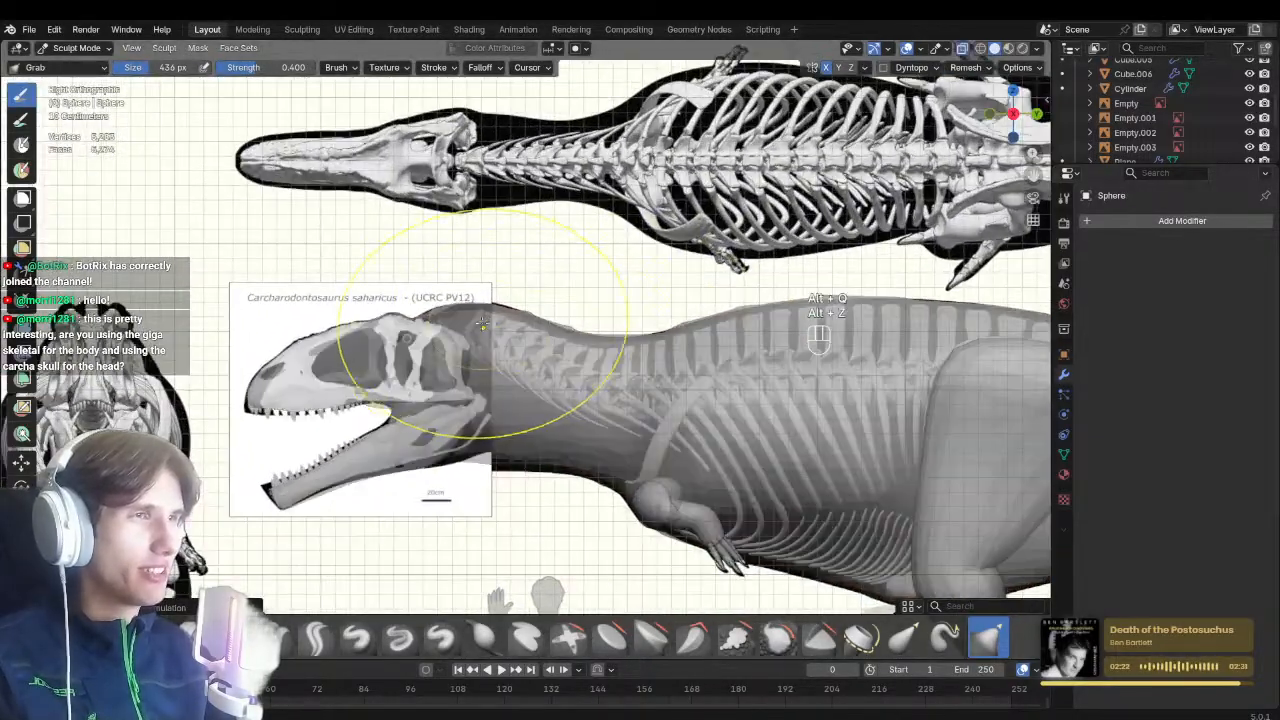
ctrl+middle_drag(551, 407, 533, 298)
key(f)
click(493, 296)
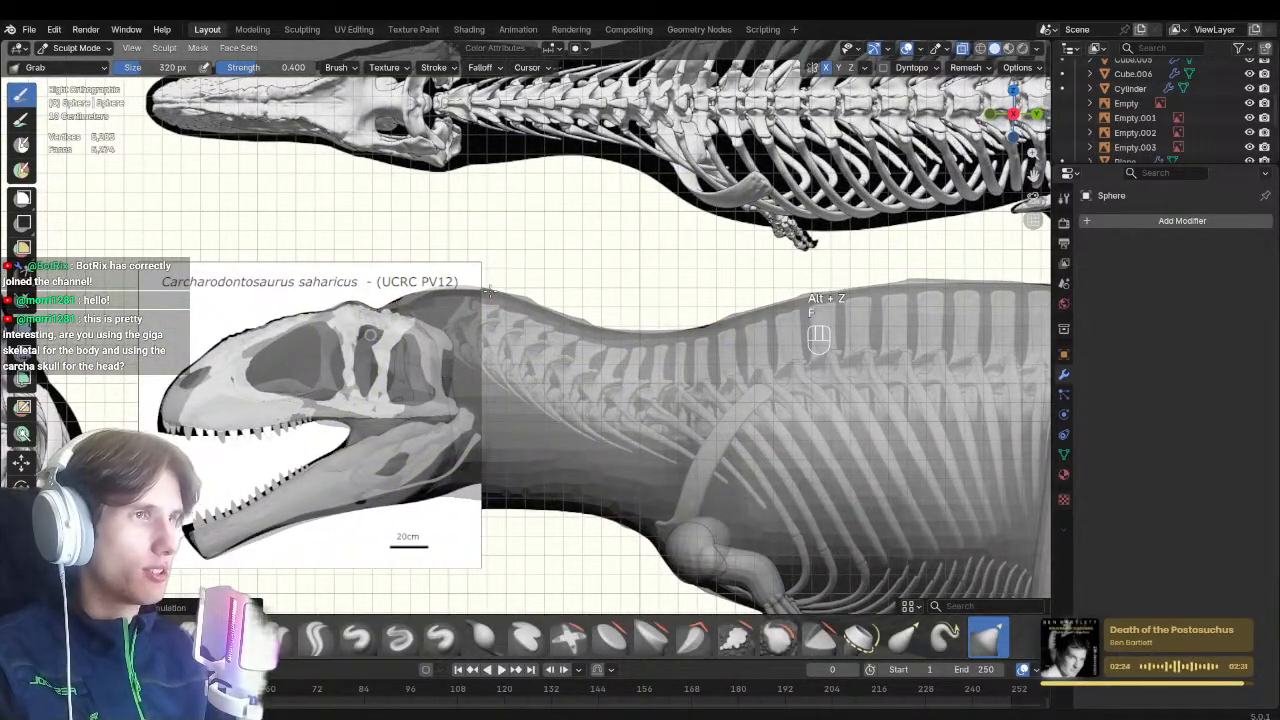
mouse_move(600, 341)
shift+middle_down()
mouse_move(450, 336)
mouse_move(615, 380)
shift+middle_up()
key(f)
click(498, 334)
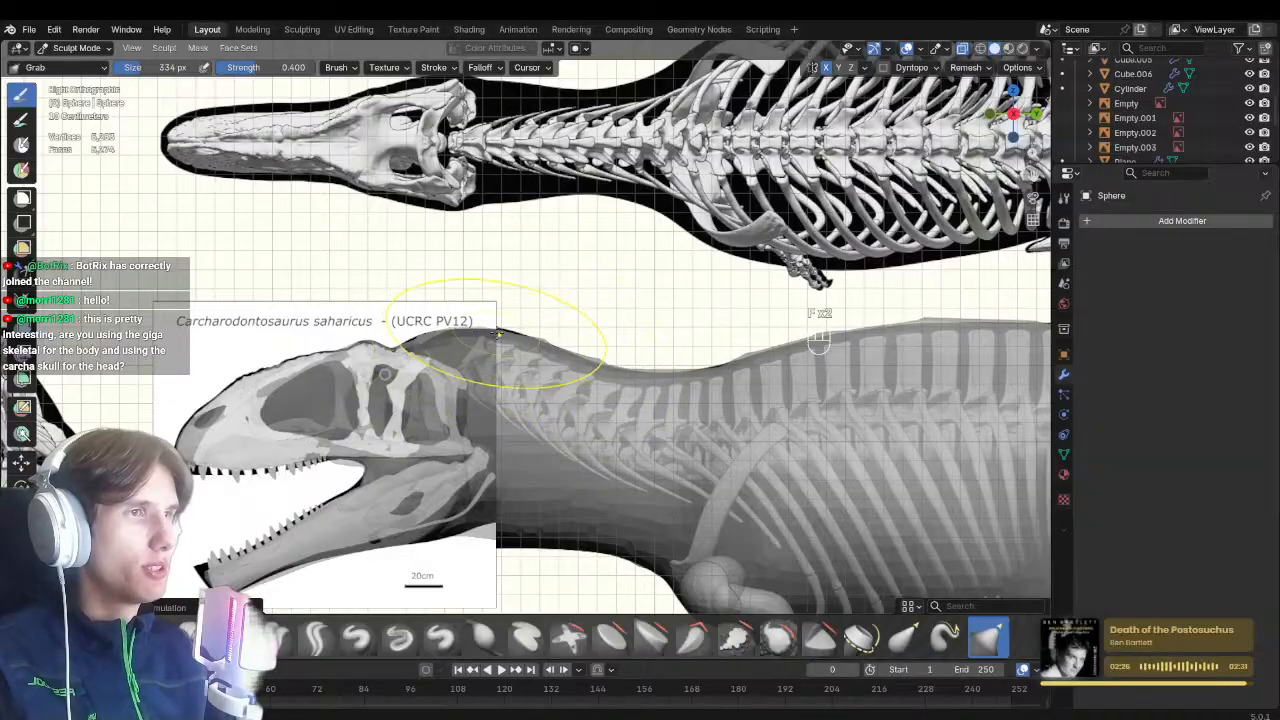
Return to solid display and set up the Clay Strips brush at 256 px for the body's flank
scroll(497, 329, down, 5)
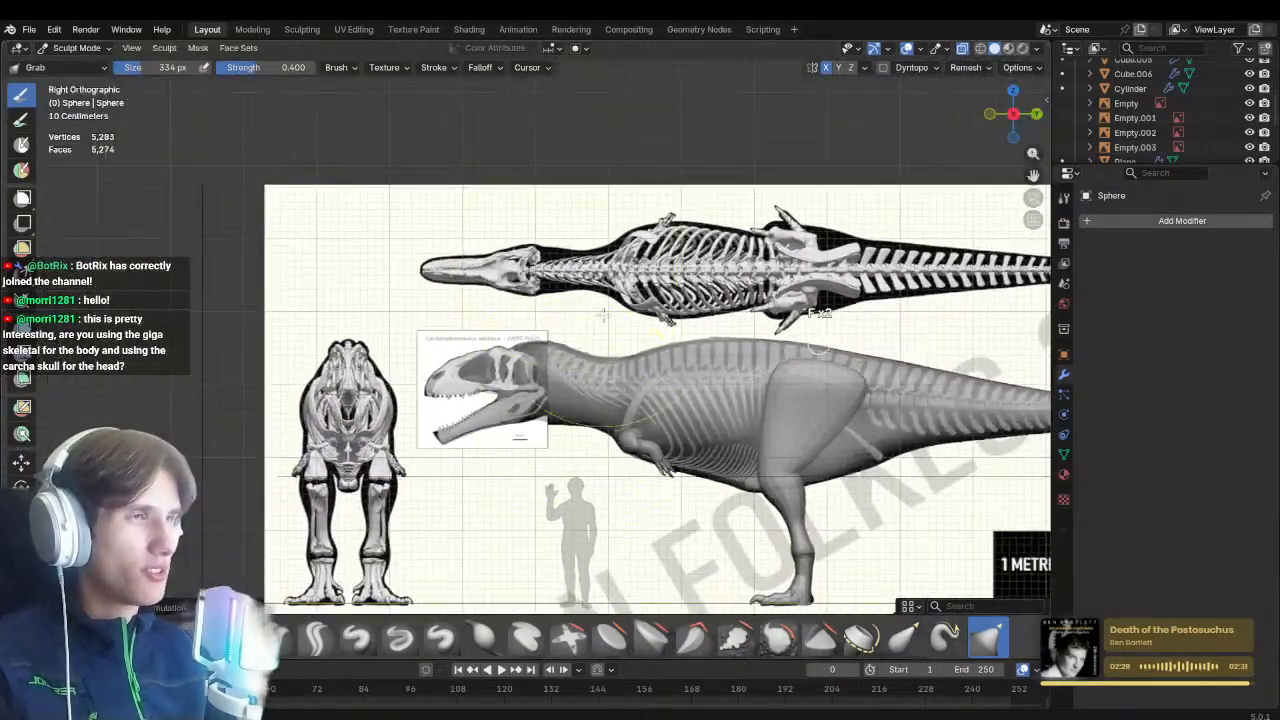
shift+middle_drag(576, 401, 560, 359)
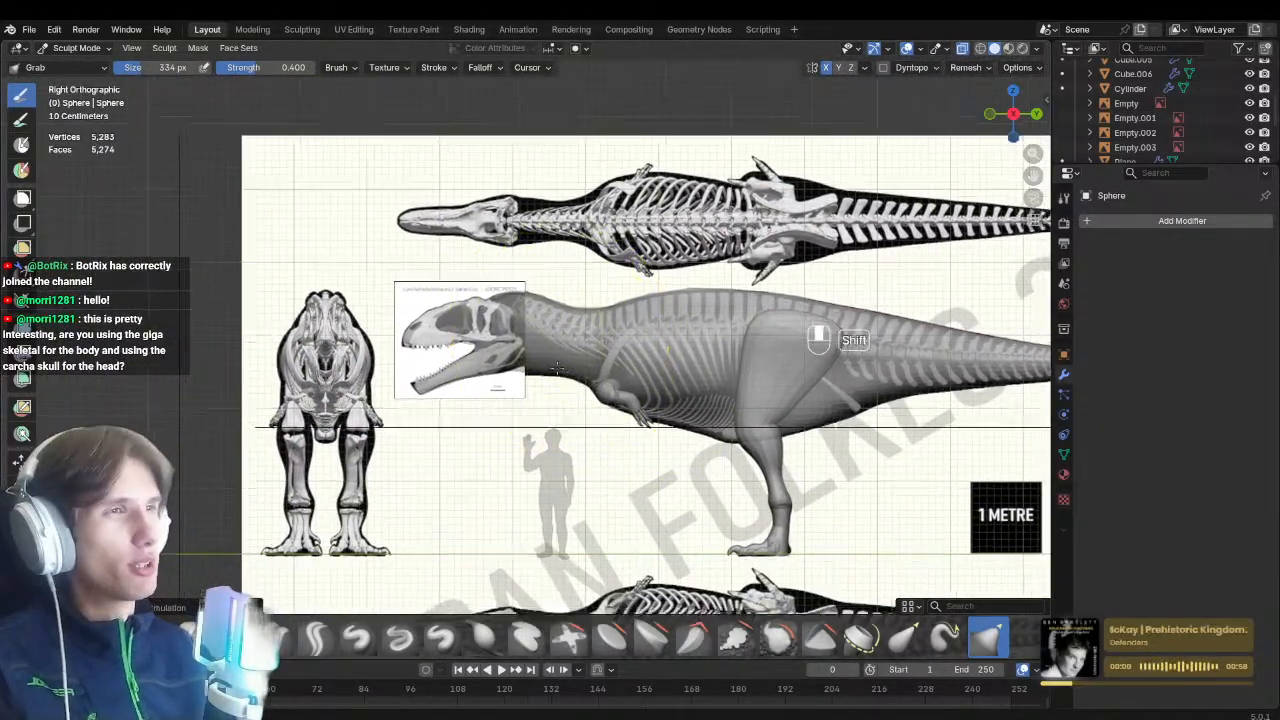
scroll(580, 400, up, 5)
key(alt+z)
key(2)
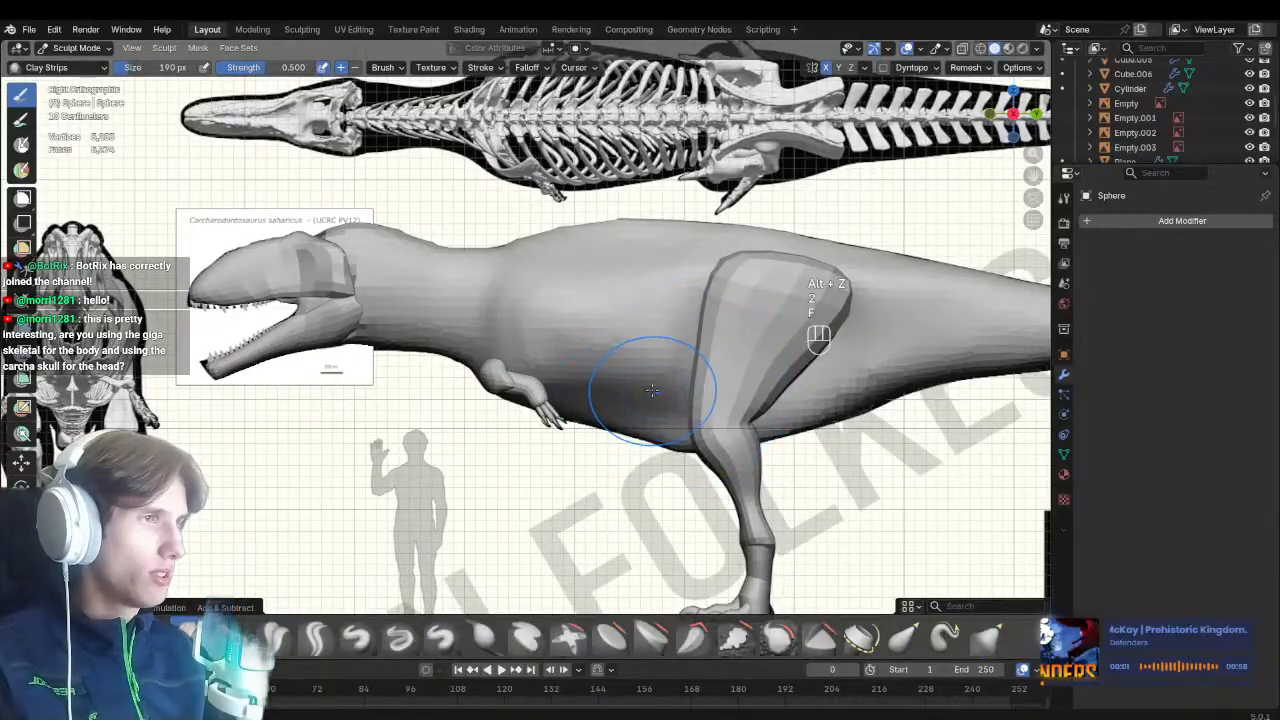
shift+middle_drag(652, 390, 594, 406)
ctrl+middle_drag(594, 406, 588, 362)
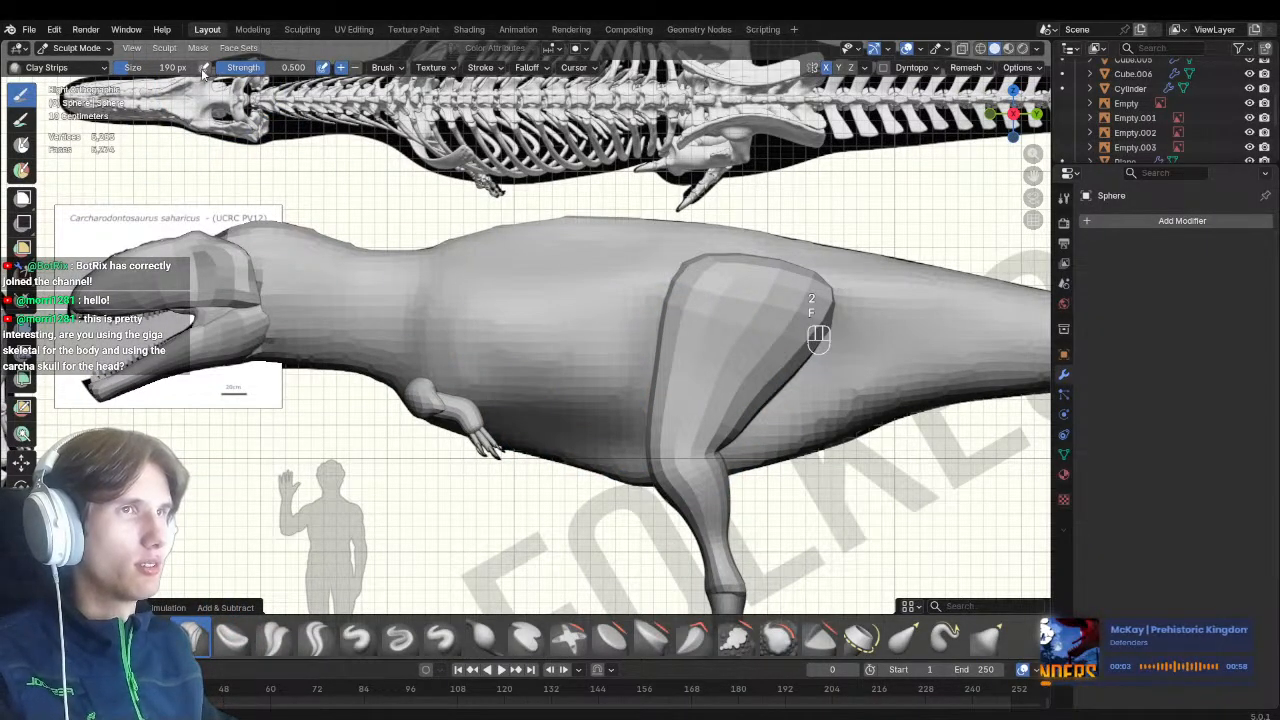
ctrl+middle_drag(490, 407, 491, 400)
key(f)
click(520, 410)
Carve into the lower flank between the arm and thigh with Clay Strips, and smooth it at 268 px
middle_drag(594, 434, 628, 414)
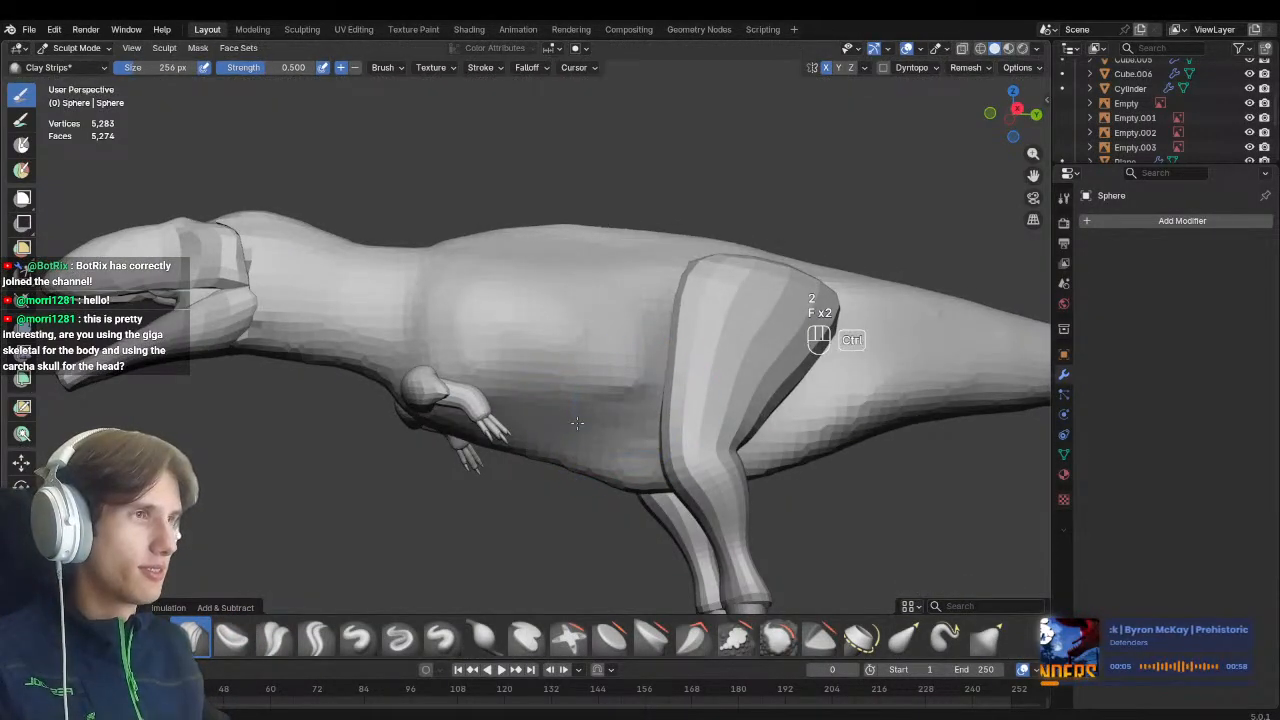
ctrl+drag(577, 423, 628, 430)
middle_drag(628, 430, 648, 410)
key(f)
click(652, 418)
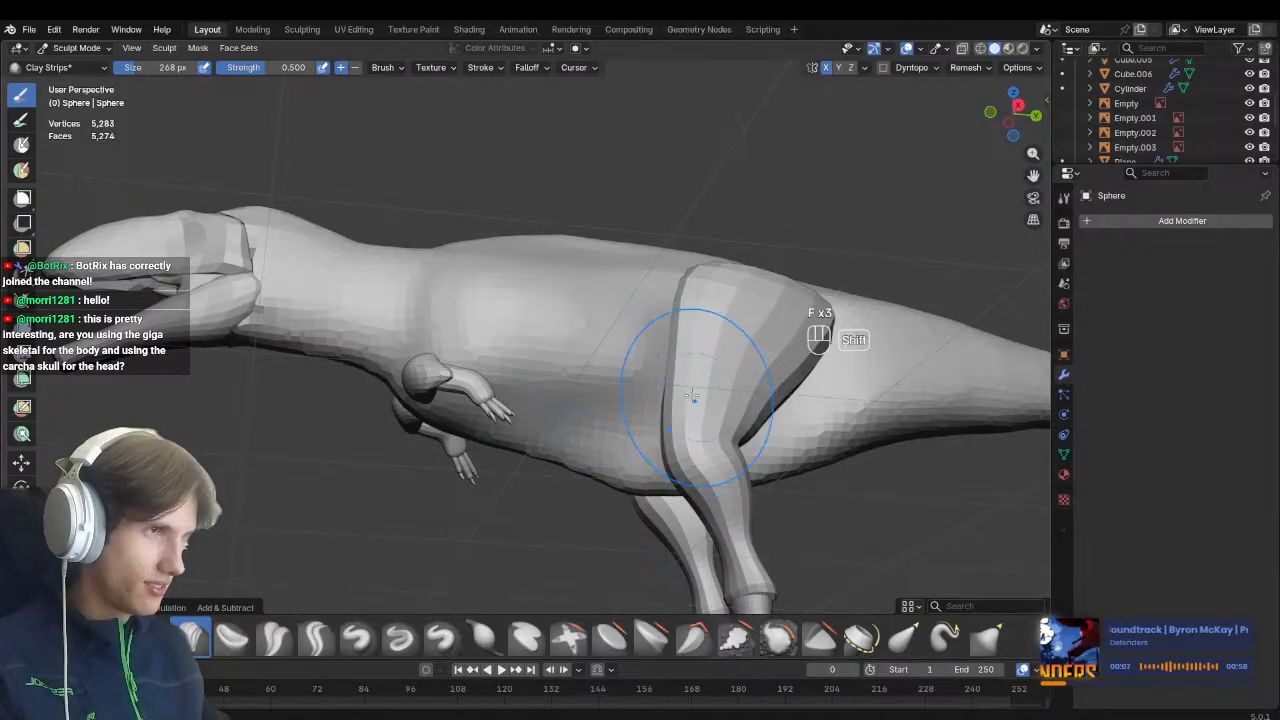
mouse_move(470, 345)
middle_down()
mouse_move(534, 391)
mouse_move(576, 340)
middle_up()
middle_drag(585, 432, 480, 484)
key(KP_3)
scroll(463, 484, down, 3)
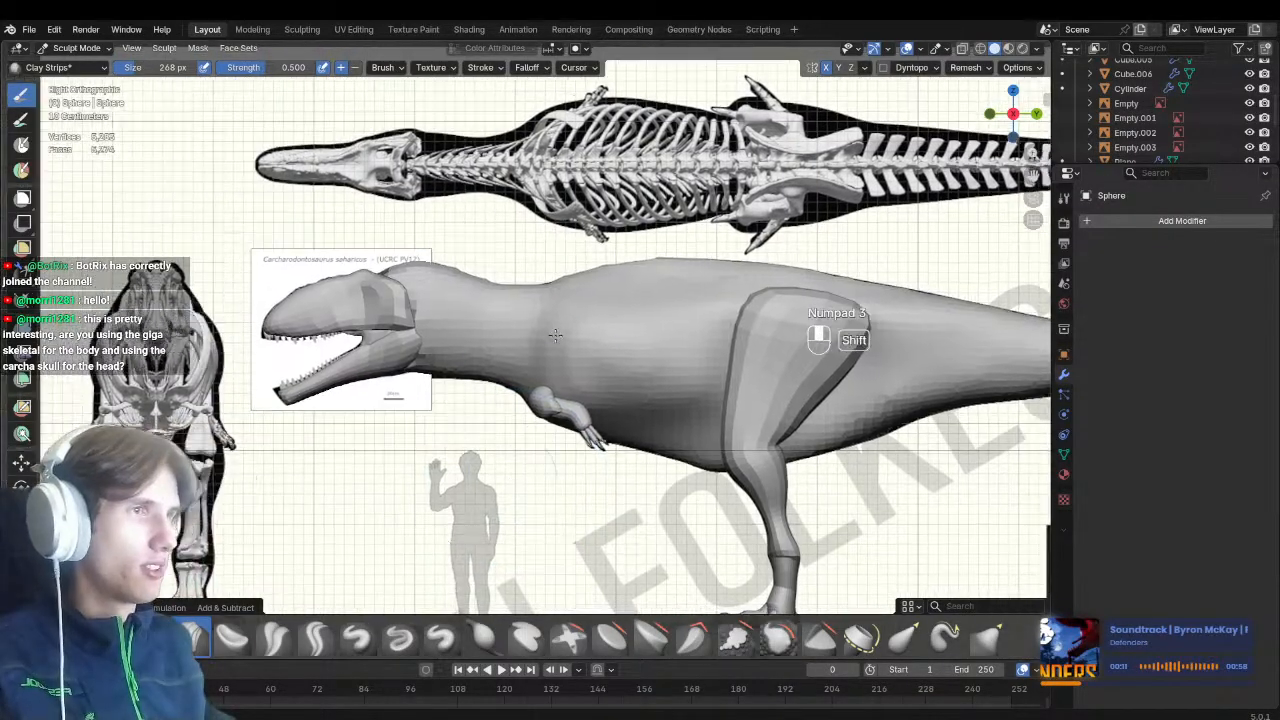
Switch sculpting to the upper head and adjust the snout over the skull reference with the Grab brush at 226 px
scroll(572, 397, up, 6)
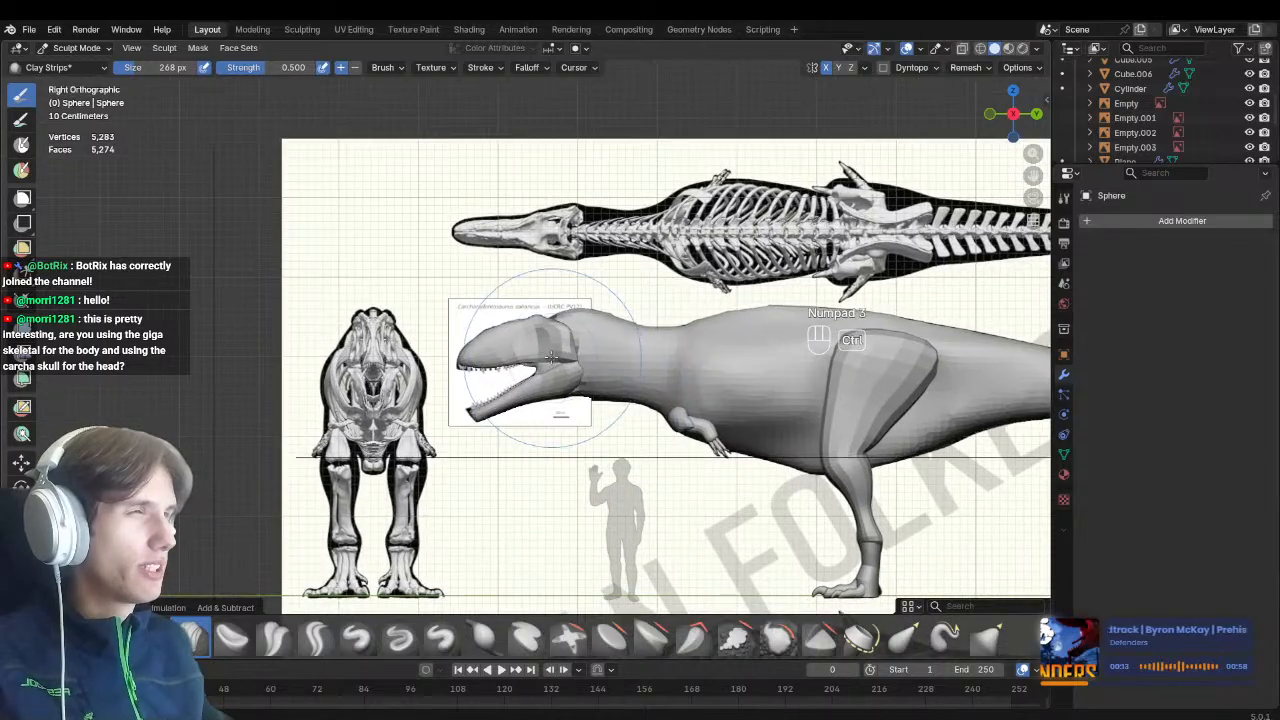
key(alt+z)
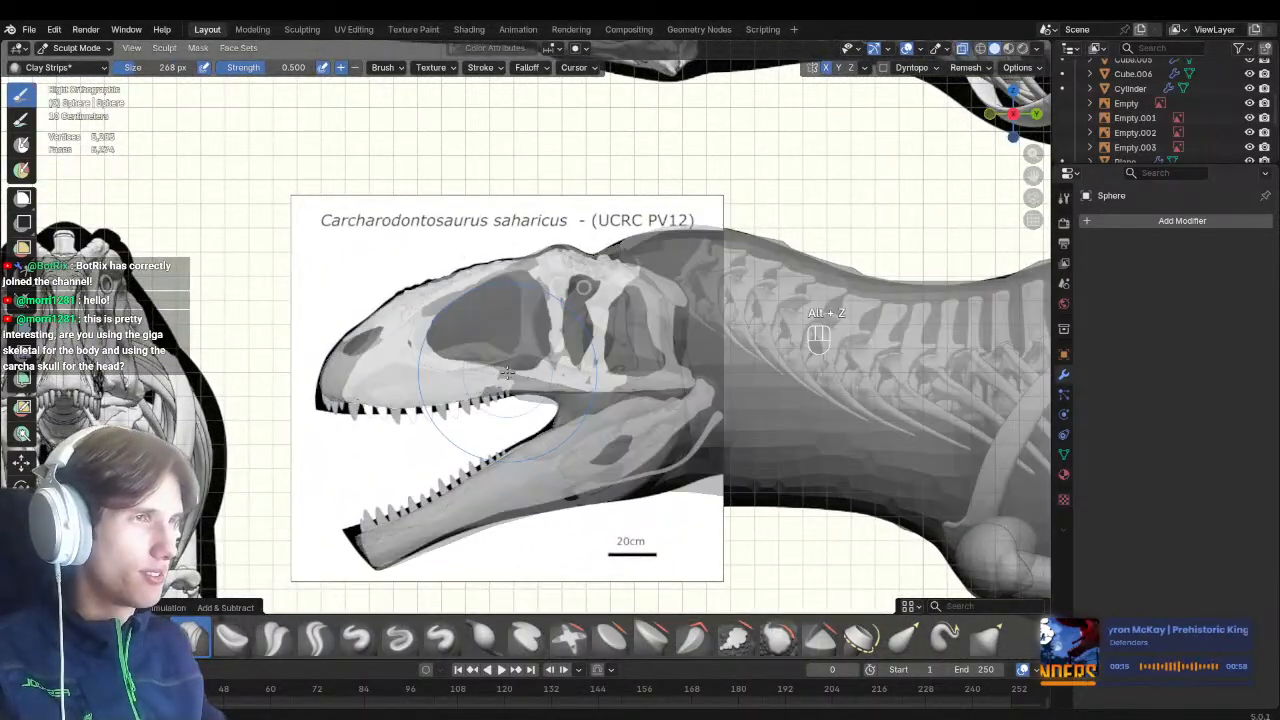
key(alt+q)
key(alt+z)
key(g)
key(f)
scroll(427, 400, up, 2)
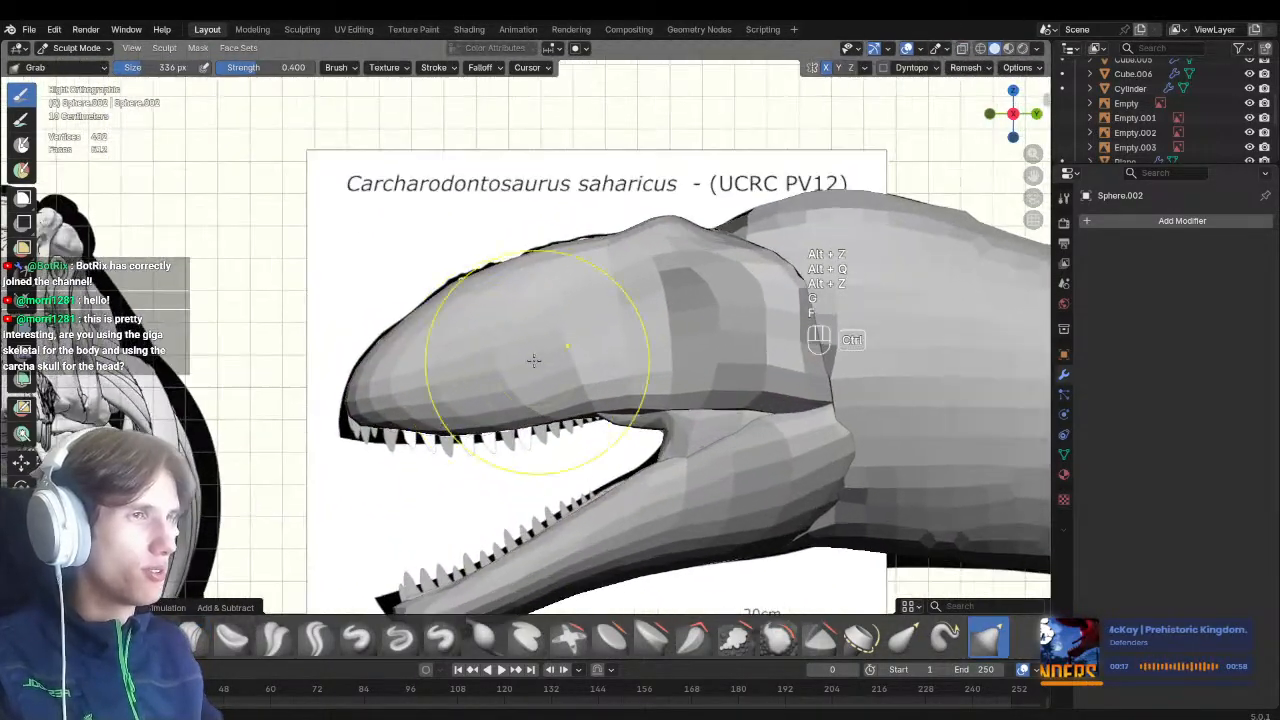
key(alt+z)
key(f)
Refine the upper head's outline while comparing it with the skull in solid and X-ray display, and return to Object Mode
key(z)
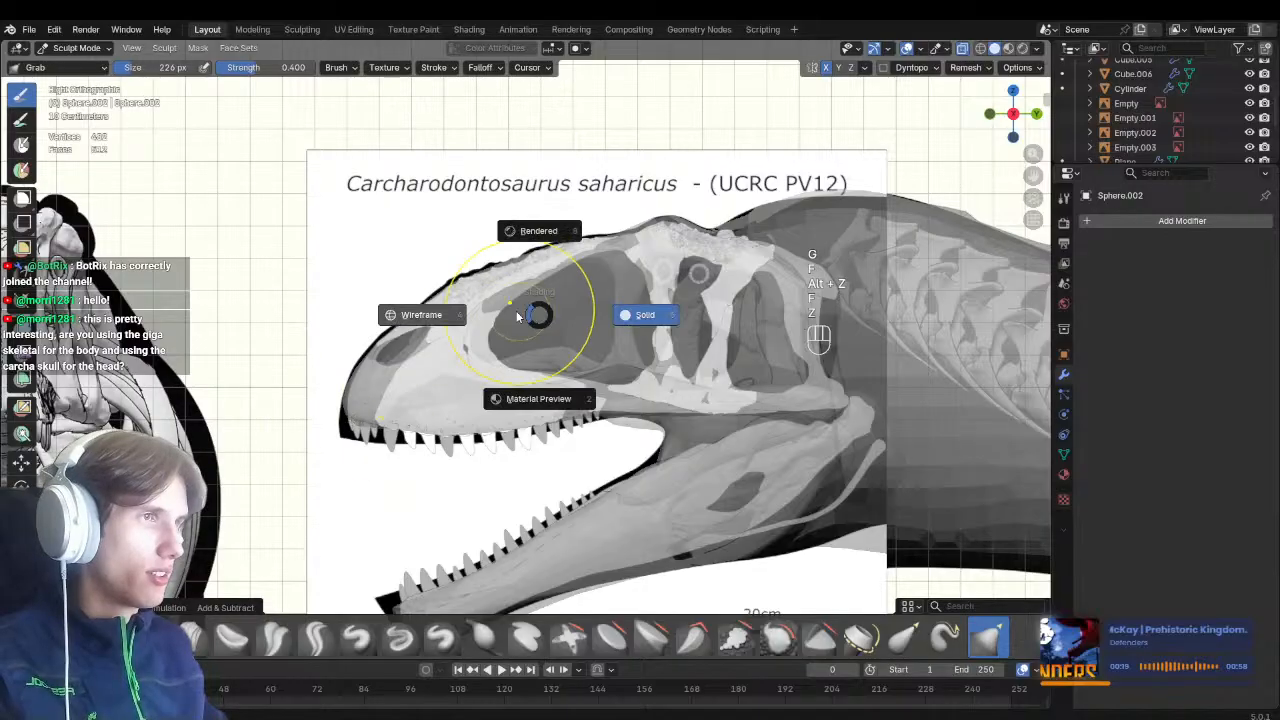
key(z)
key(alt+z)
shift+middle_drag(613, 384, 521, 372)
ctrl+middle_drag(521, 372, 523, 358)
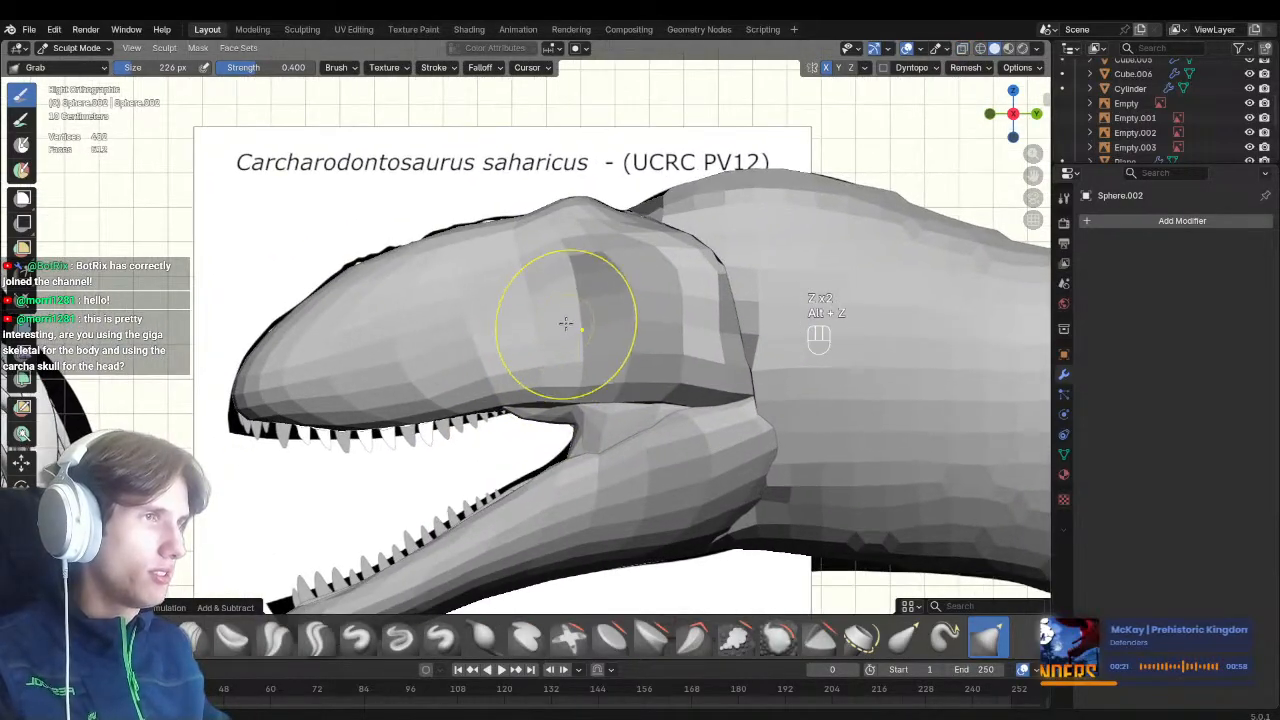
key(alt+z)
key(1)
key(f)
click(580, 277)
mouse_move(592, 251)
shift+middle_down()
mouse_move(592, 234)
mouse_move(590, 302)
shift+middle_up()
key(ctrl+Tab)
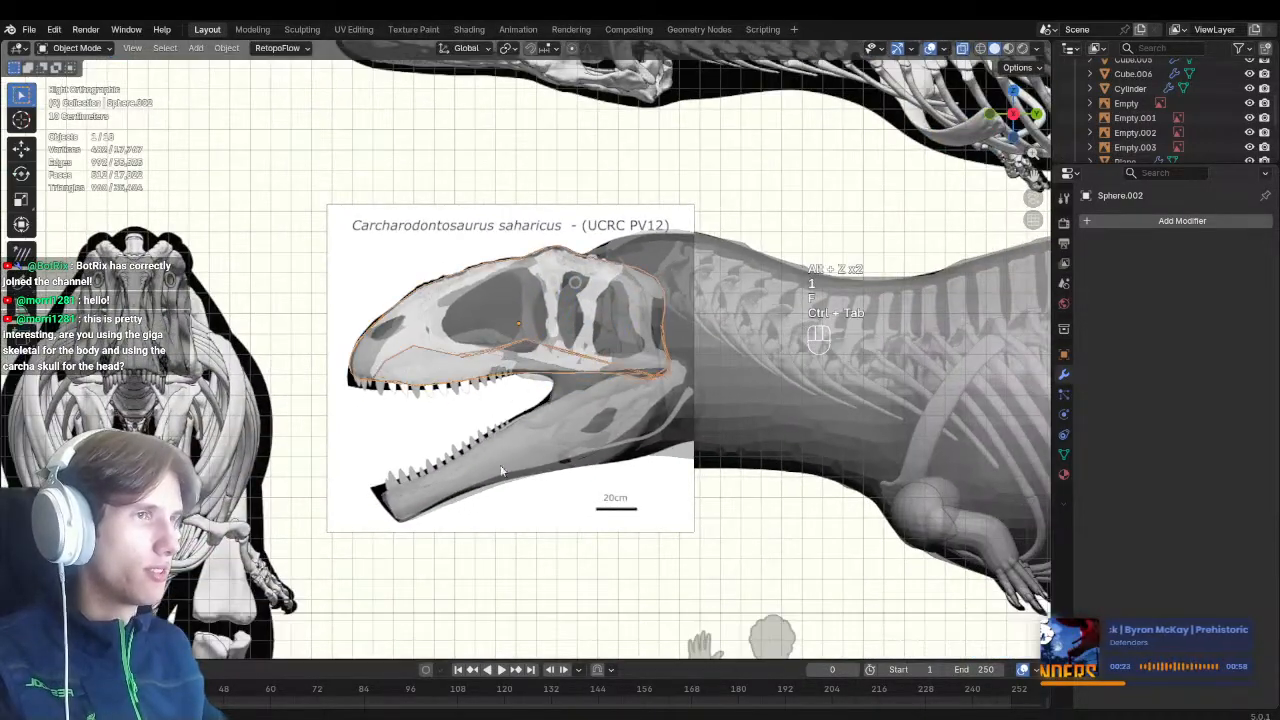
Try to hide the skull reference image
click(574, 488)
key(h)
key(ctrl+z)
shift+middle_drag(556, 353, 543, 382)
scroll(543, 383, up, 1)
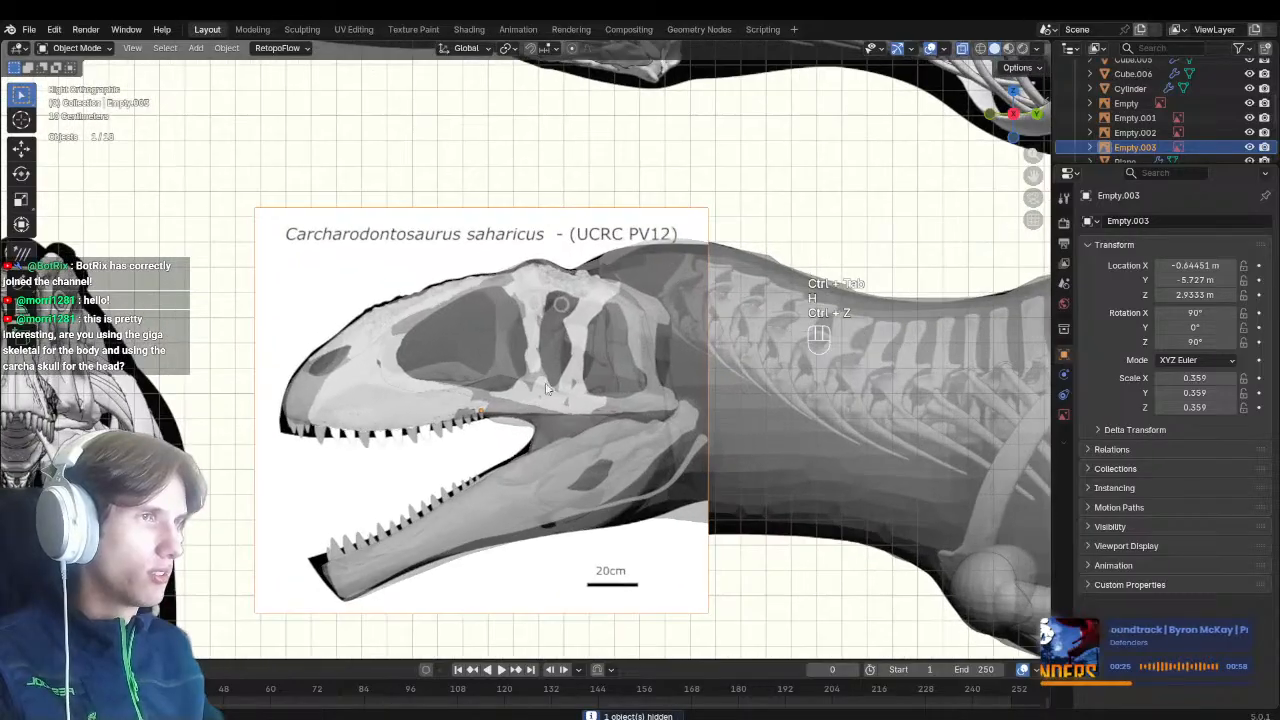
Select the lower jaw over the skull reference and switch it to Sculpt Mode
click(552, 352)
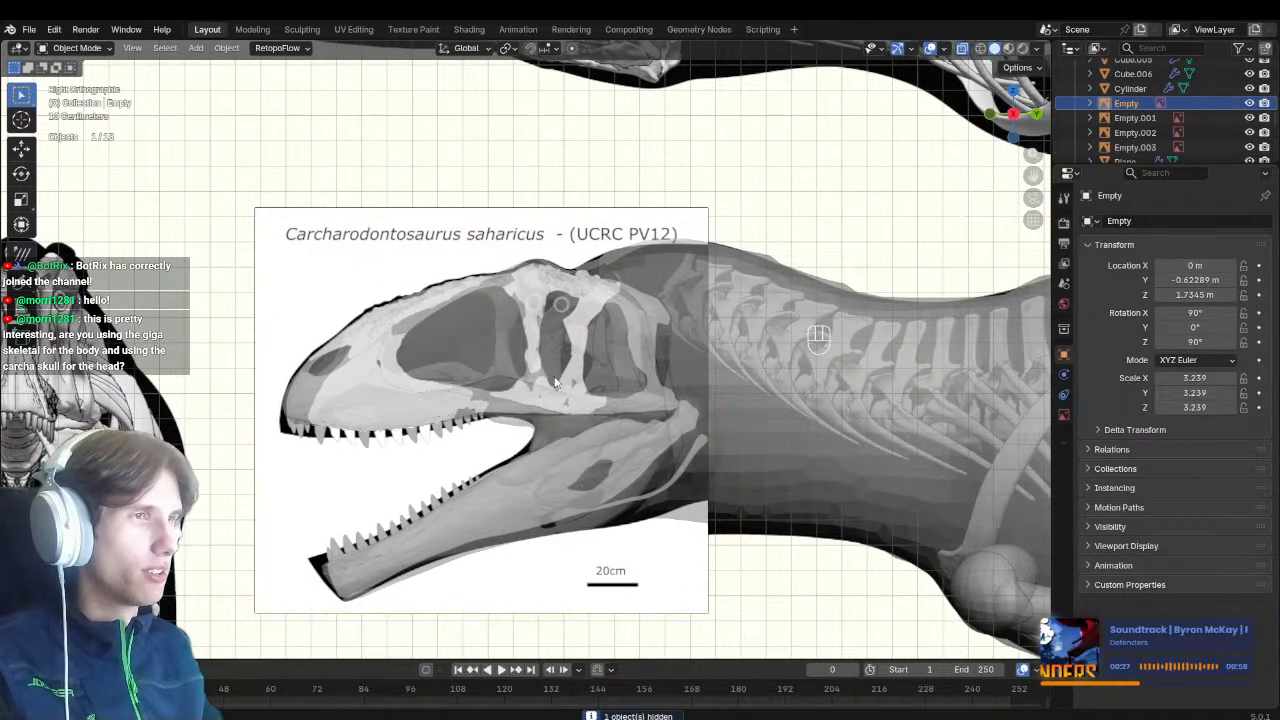
scroll(516, 362, up, 1)
click(495, 380)
shift+middle_drag(640, 486, 599, 431)
key(alt+z)
key(alt+z)
click(642, 391)
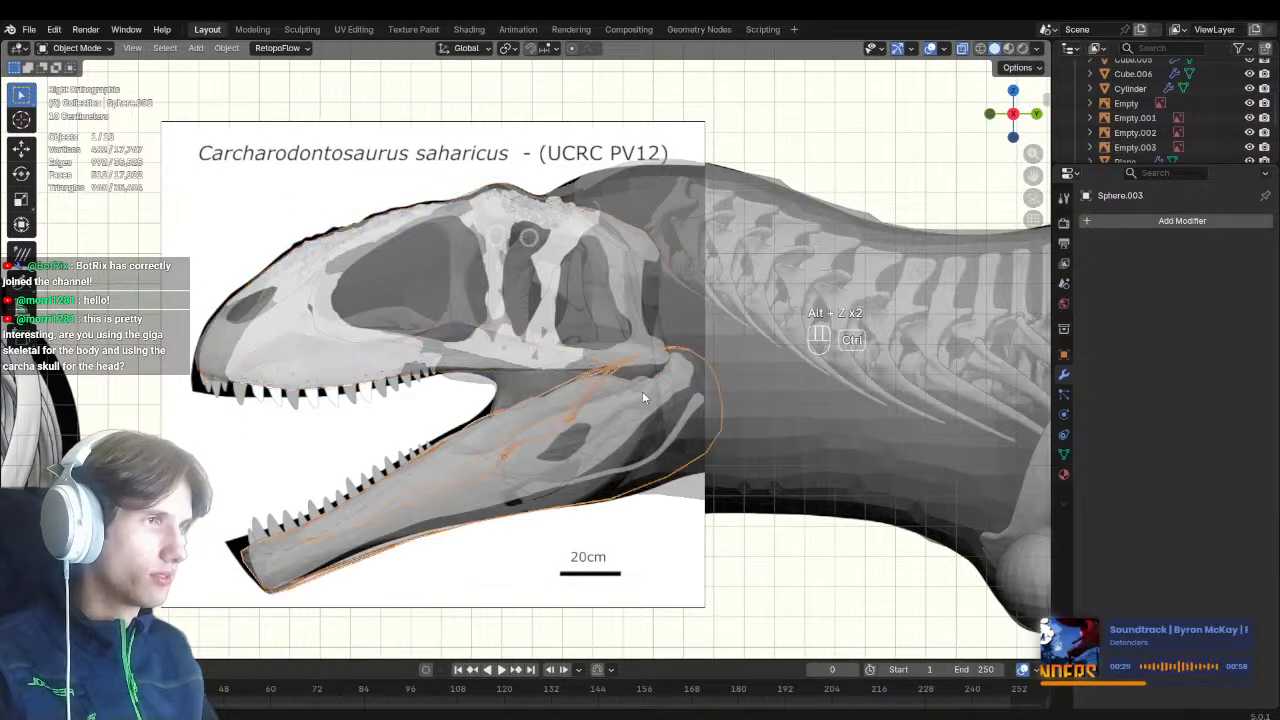
key(ctrl+Tab)
Adjust the lower jaw's shape with the Grab brush, working from the side and in perspective
key(alt+z)
key(g)
mouse_move(684, 450)
middle_down()
mouse_move(617, 230)
mouse_move(632, 172)
mouse_move(737, 286)
mouse_move(700, 277)
mouse_move(674, 307)
mouse_move(638, 306)
middle_up()
key(f)
key(f)
click(641, 169)
key(f)
mouse_move(638, 306)
ctrl+middle_down()
mouse_move(634, 328)
mouse_move(591, 314)
mouse_move(580, 331)
mouse_move(652, 343)
mouse_move(622, 355)
mouse_move(671, 320)
mouse_move(655, 322)
ctrl+middle_up()
Switch sculpting to the upper head, refine its form with the Grab brush at 272 px, and save the file
key(alt+q)
key(f)
click(562, 316)
key(f)
key(f)
click(663, 343)
key(f)
click(598, 309)
ctrl+middle_drag(655, 322, 672, 372)
middle_drag(672, 372, 587, 373)
key(KP_3)
key(ctrl+s)
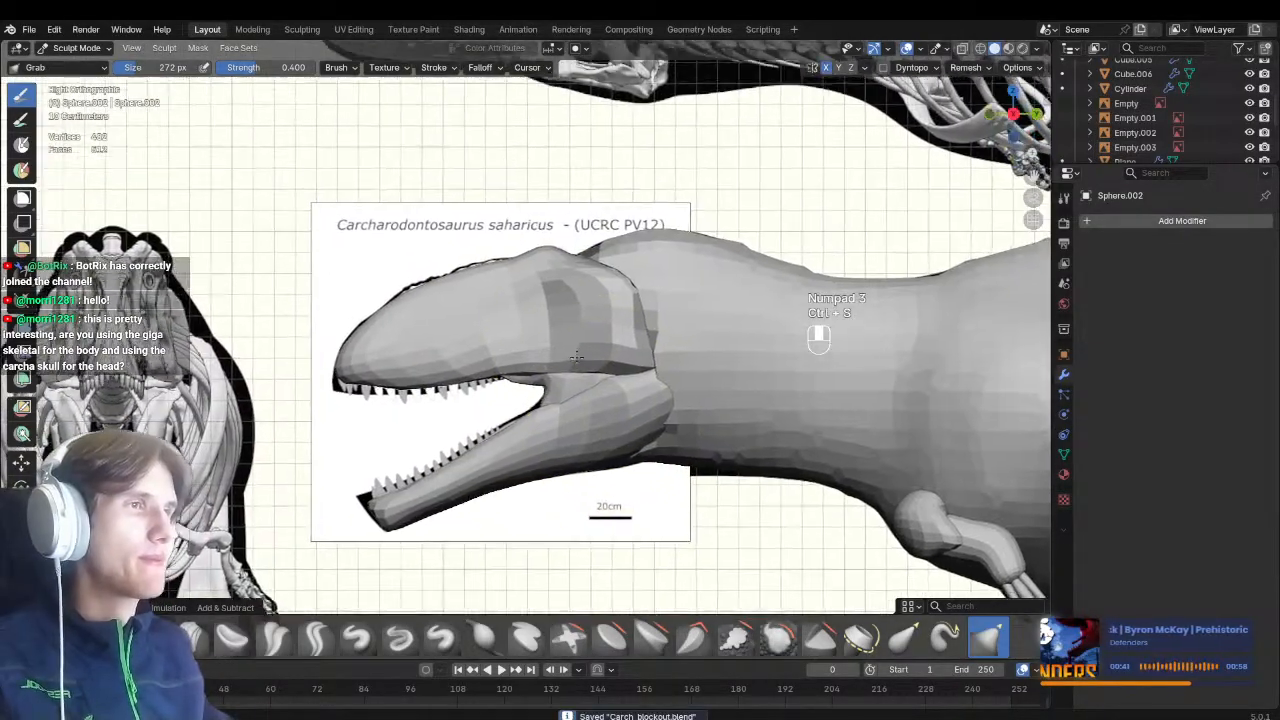
Compare the upper head with the skull reference in X-ray display and return to Object Mode
key(alt+z)
scroll(528, 286, up, 3)
key(q)
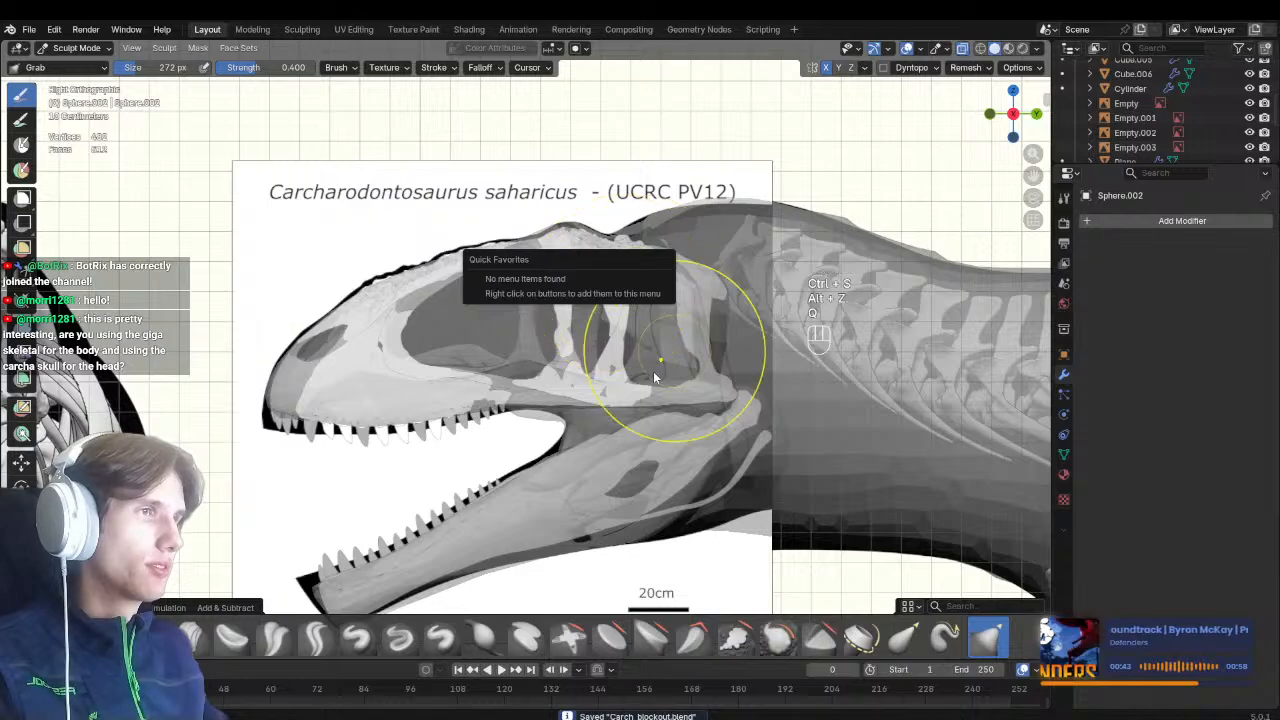
mouse_move(592, 280)
ctrl+middle_down()
mouse_move(568, 313)
mouse_move(583, 300)
ctrl+middle_up()
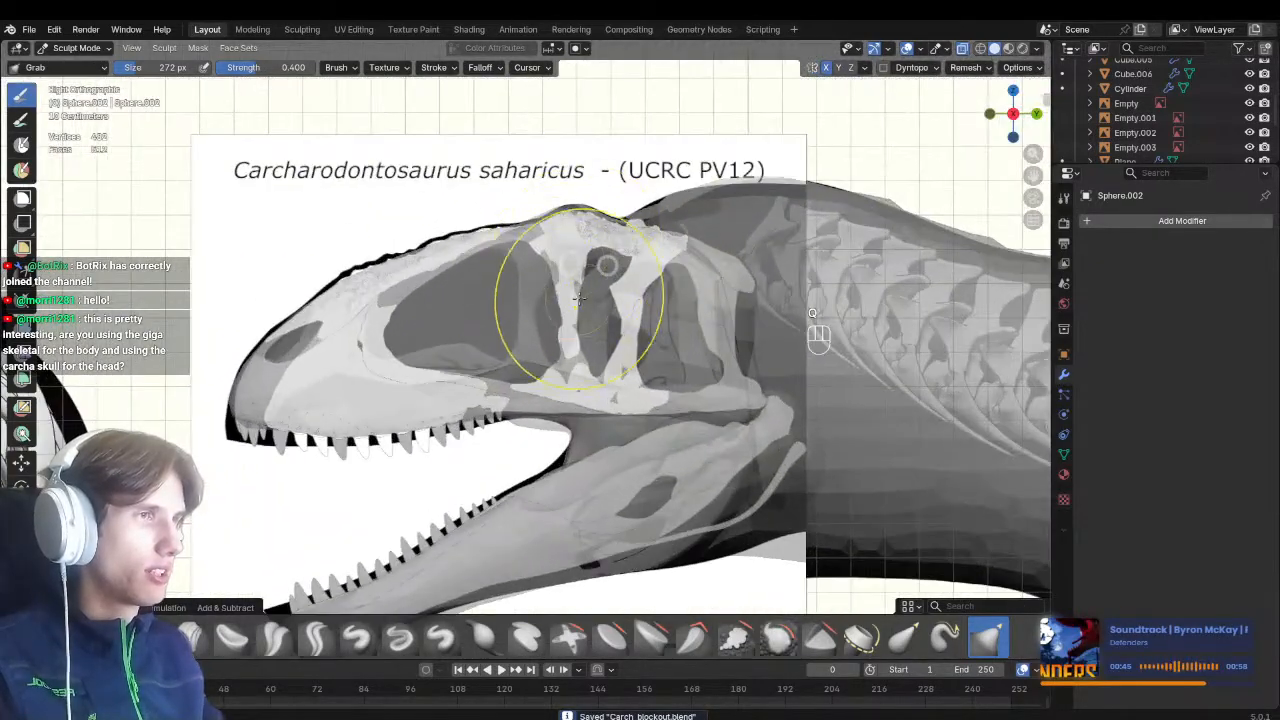
key(1)
key(f)
click(577, 300)
mouse_move(577, 256)
shift+middle_down()
mouse_move(571, 200)
mouse_move(628, 365)
shift+middle_up()
key(ctrl+Tab)
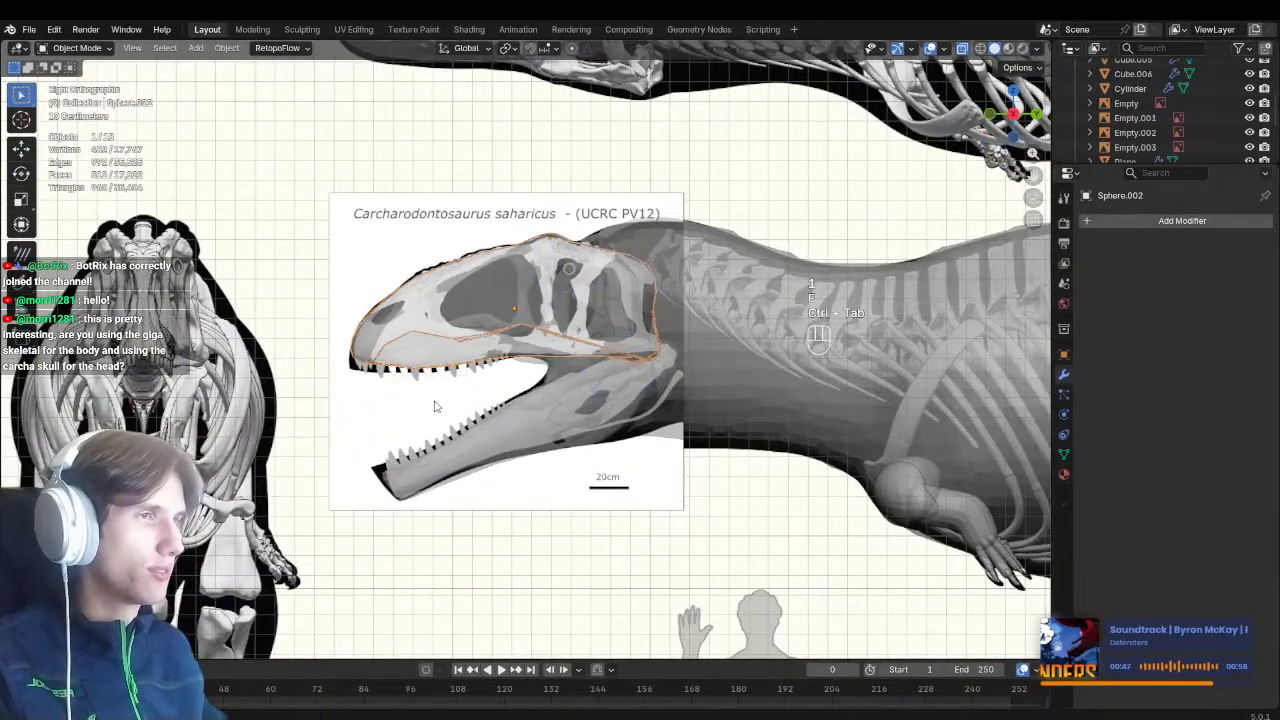
Select the Carcharodontosaurus skull reference image in solid display and inspect its image properties
key(alt+z)
click(660, 481)
click(1063, 414)
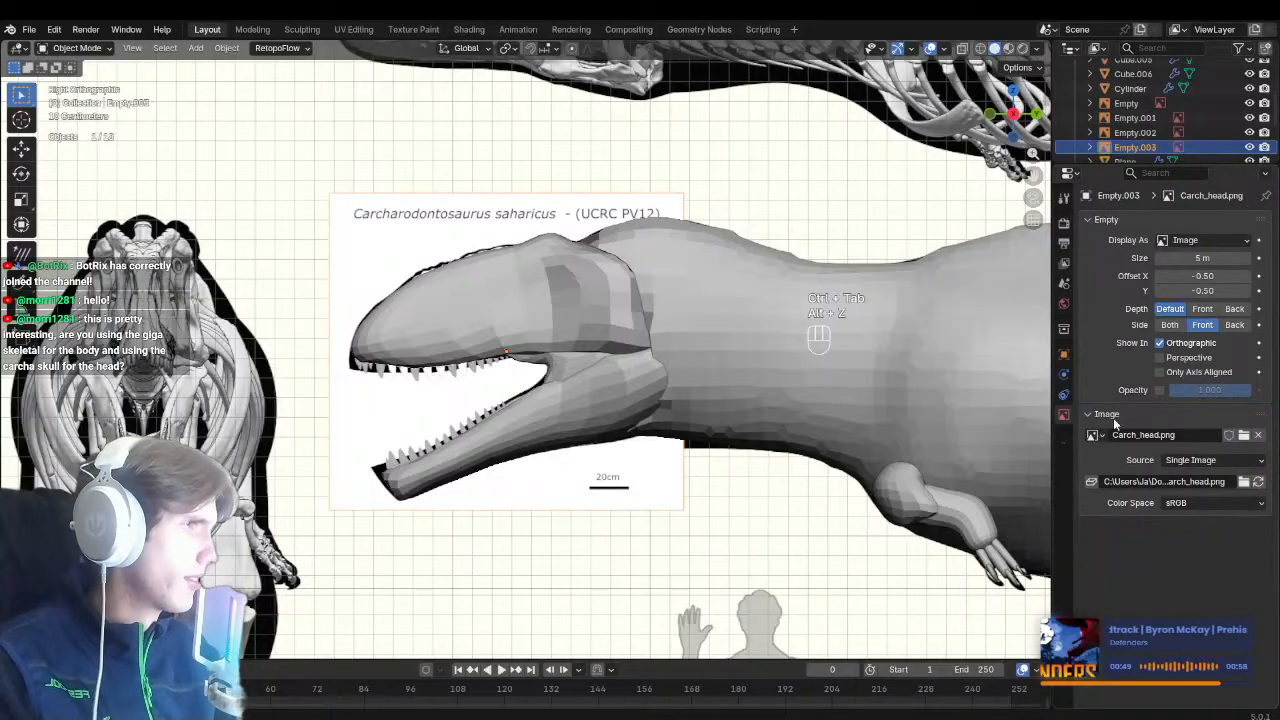
click(686, 554)
click(668, 489)
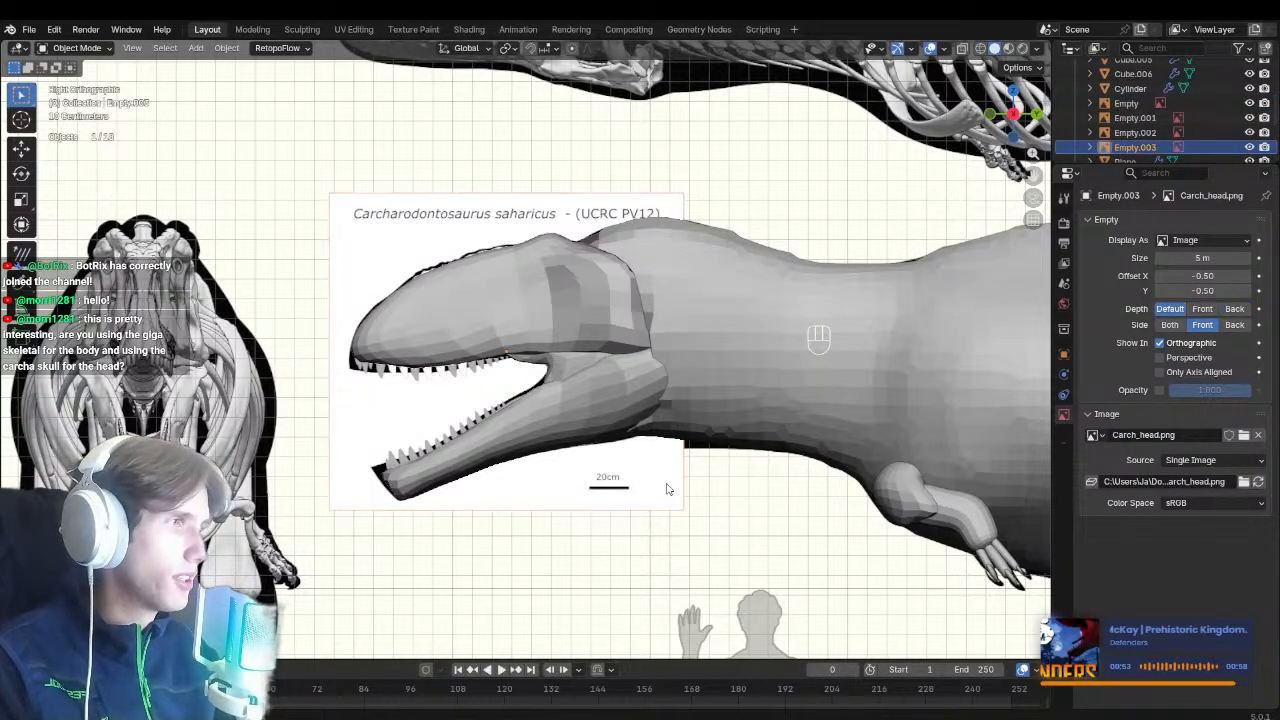
shift+middle_drag(505, 427, 557, 473)
scroll(558, 473, up, 5)
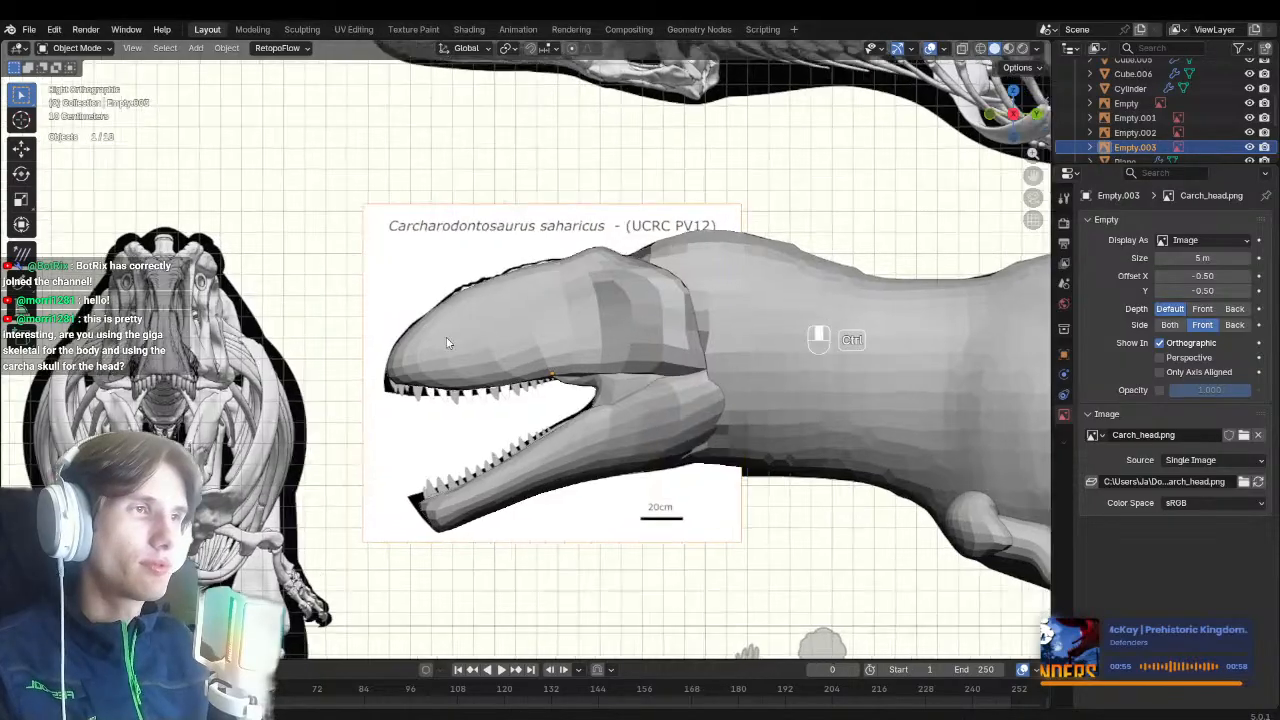
Resume sculpting the upper head and check its outline against the skull in X-ray display with the Grab brush at 208 px
click(495, 329)
key(ctrl+Tab)
key(alt+z)
key(g)
key(f)
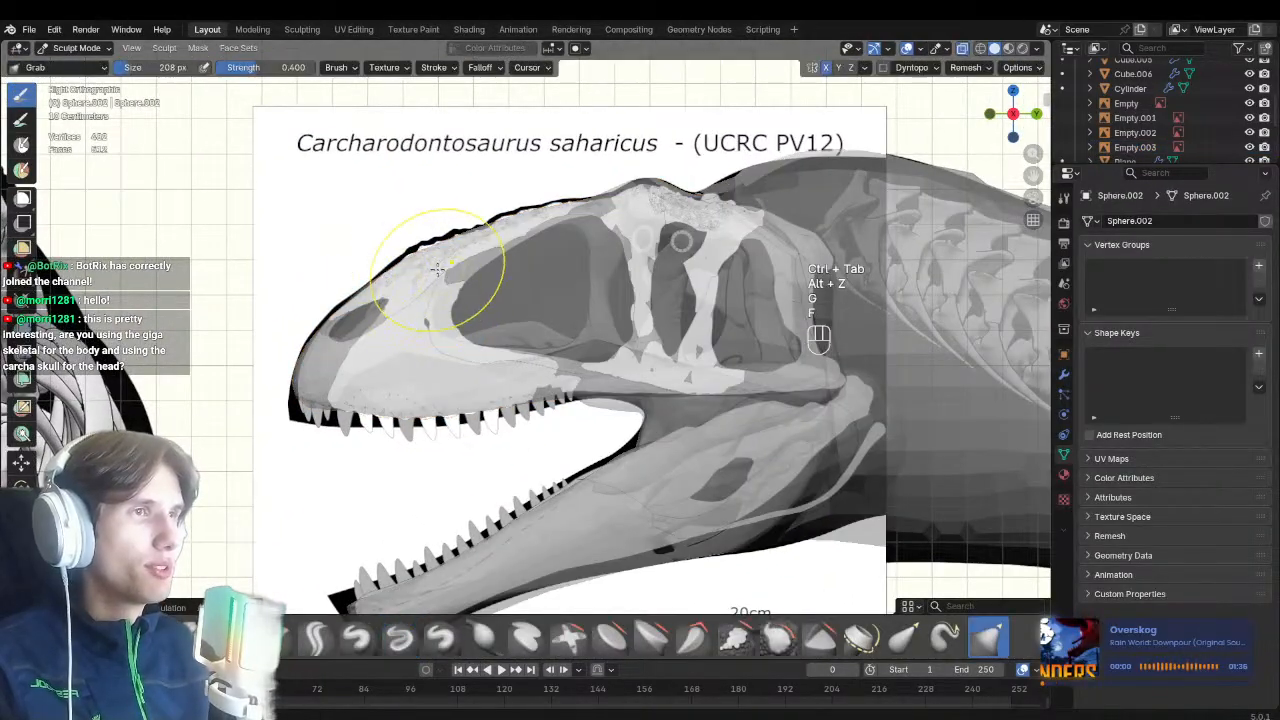
key(alt+z)
shift+middle_drag(607, 357, 523, 374)
key(alt+z)
key(f)
click(585, 287)
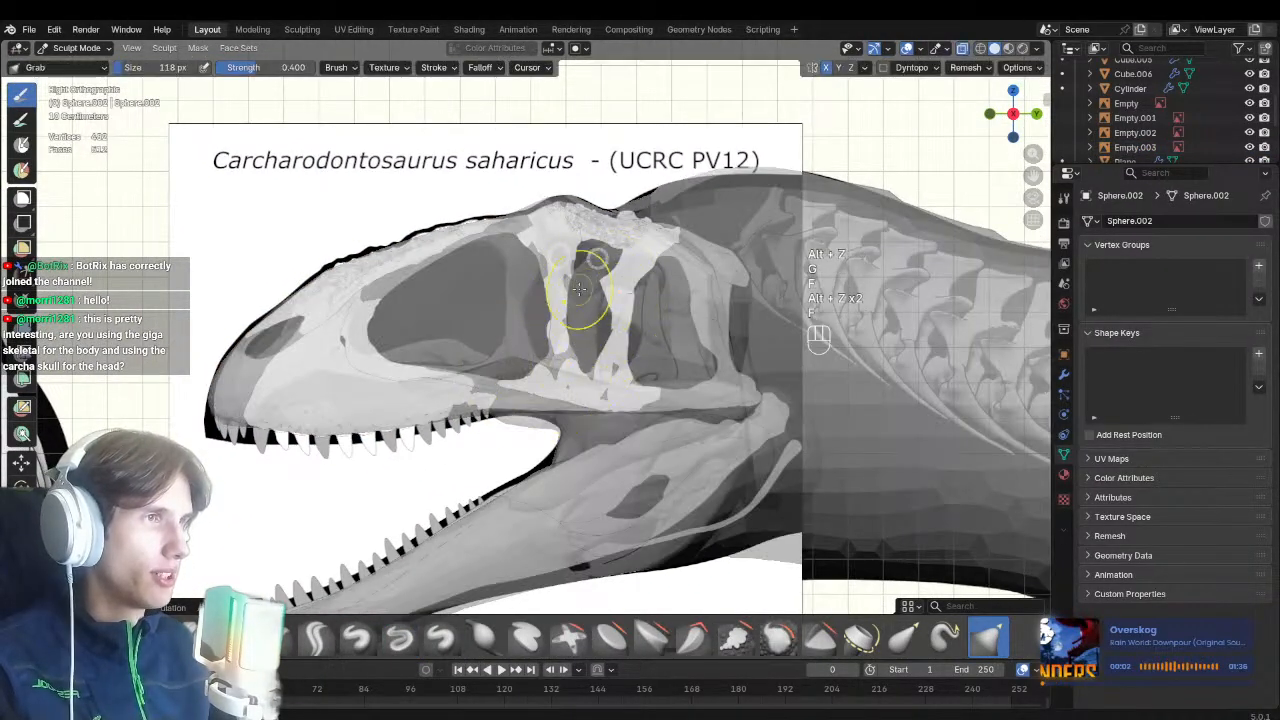
Set a finer voxel size for the upper head and voxel-remesh it, with Clay Strips active at 94 px
key(2)
key(alt+z)
key(f)
click(652, 226)
key(r)
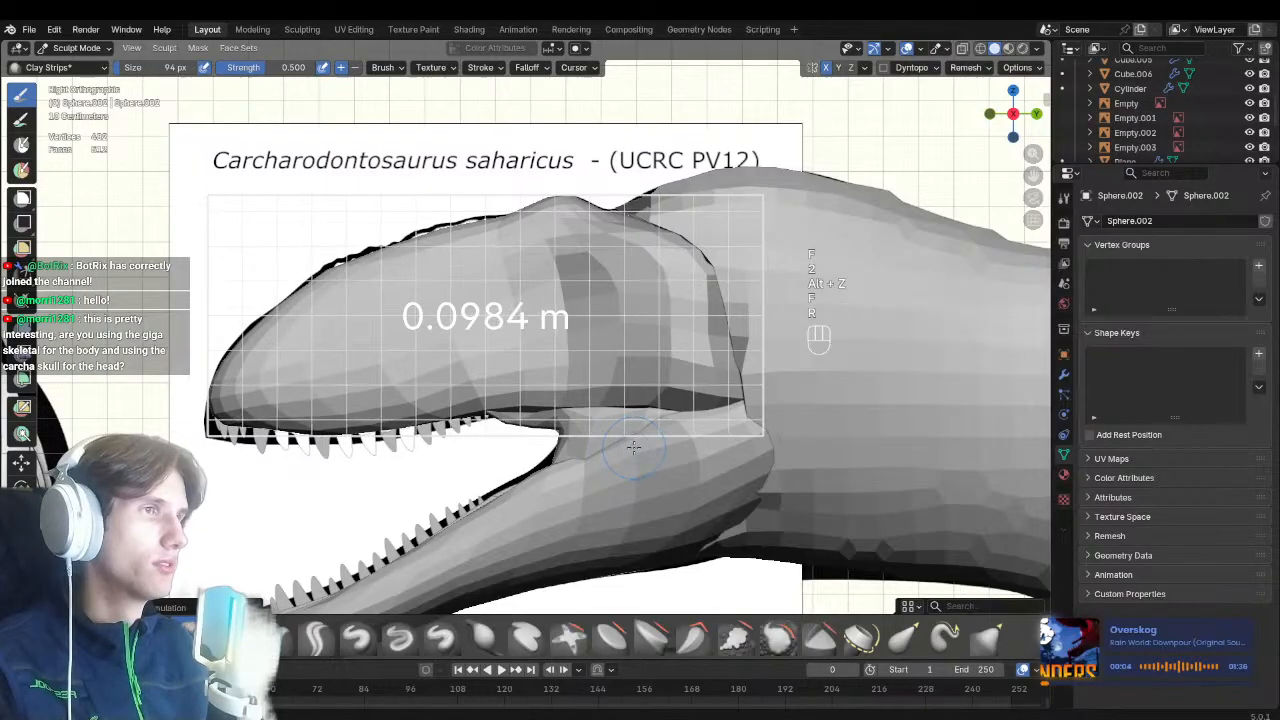
click(757, 447)
ctrl+middle_drag(640, 402, 633, 433)
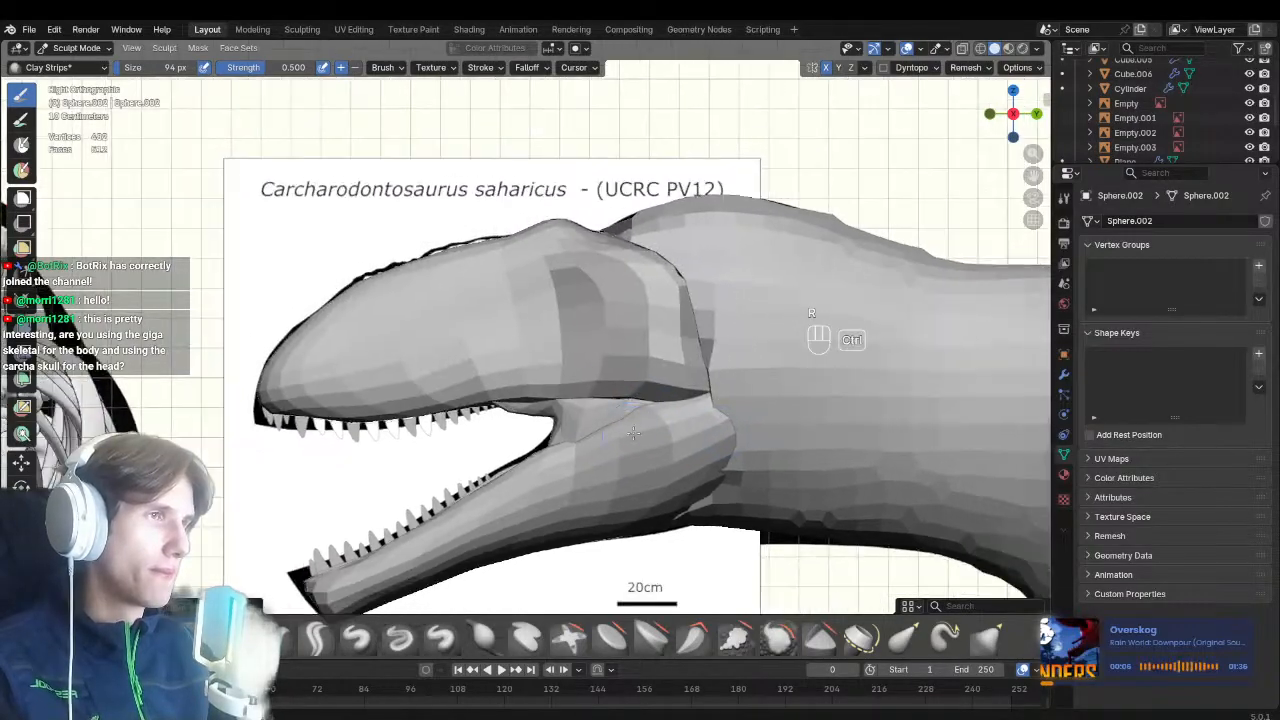
key(r)
click(623, 406)
scroll(570, 352, down, 1)
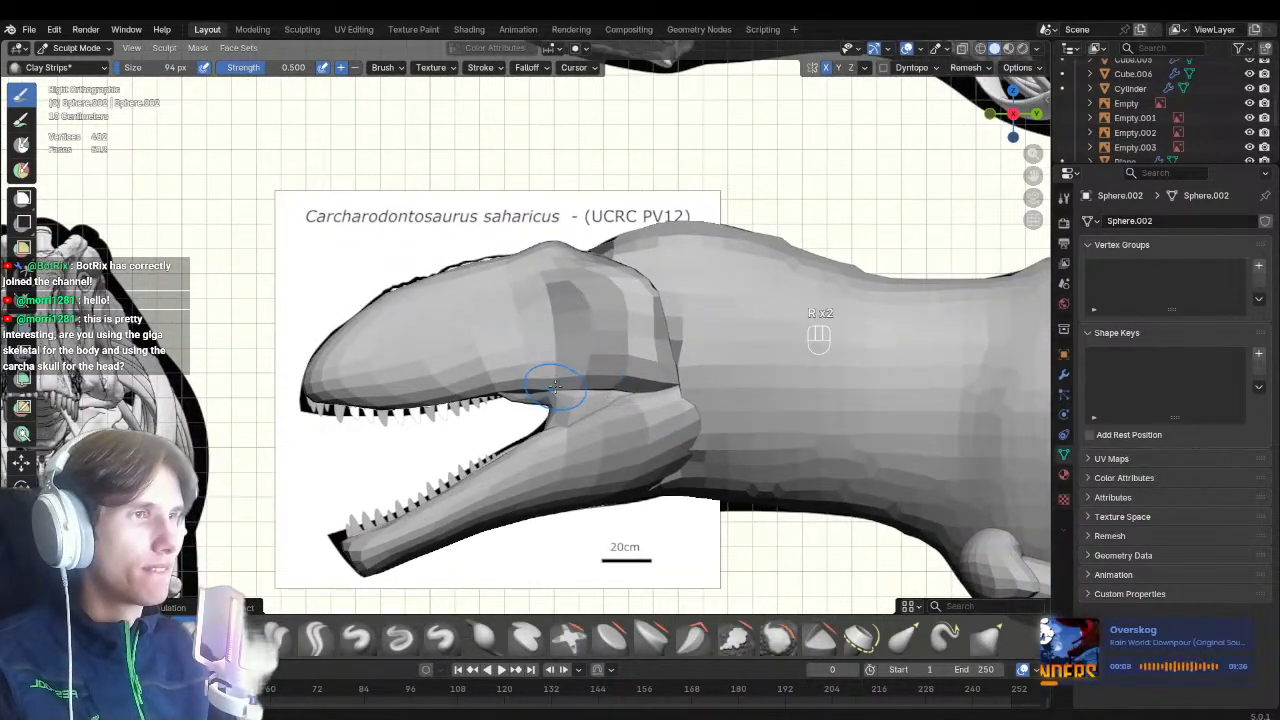
middle_drag(555, 385, 613, 369)
key(ctrl+r)
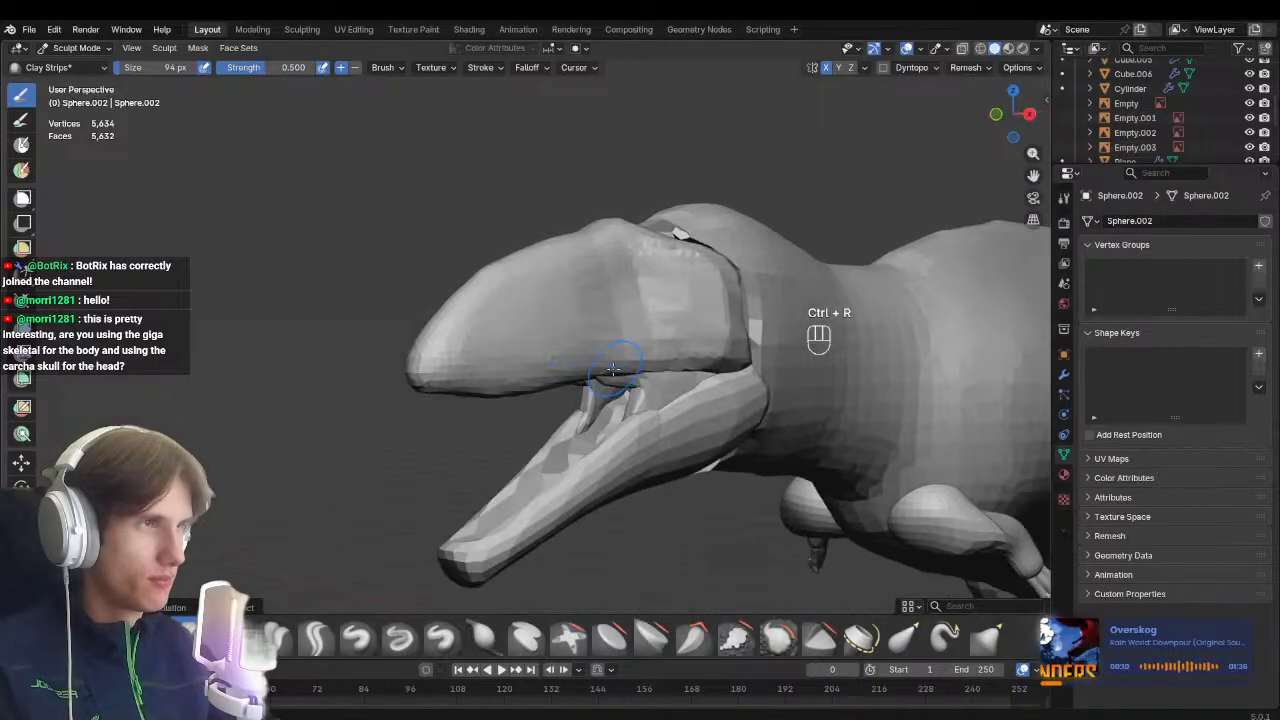
key(KP_3)
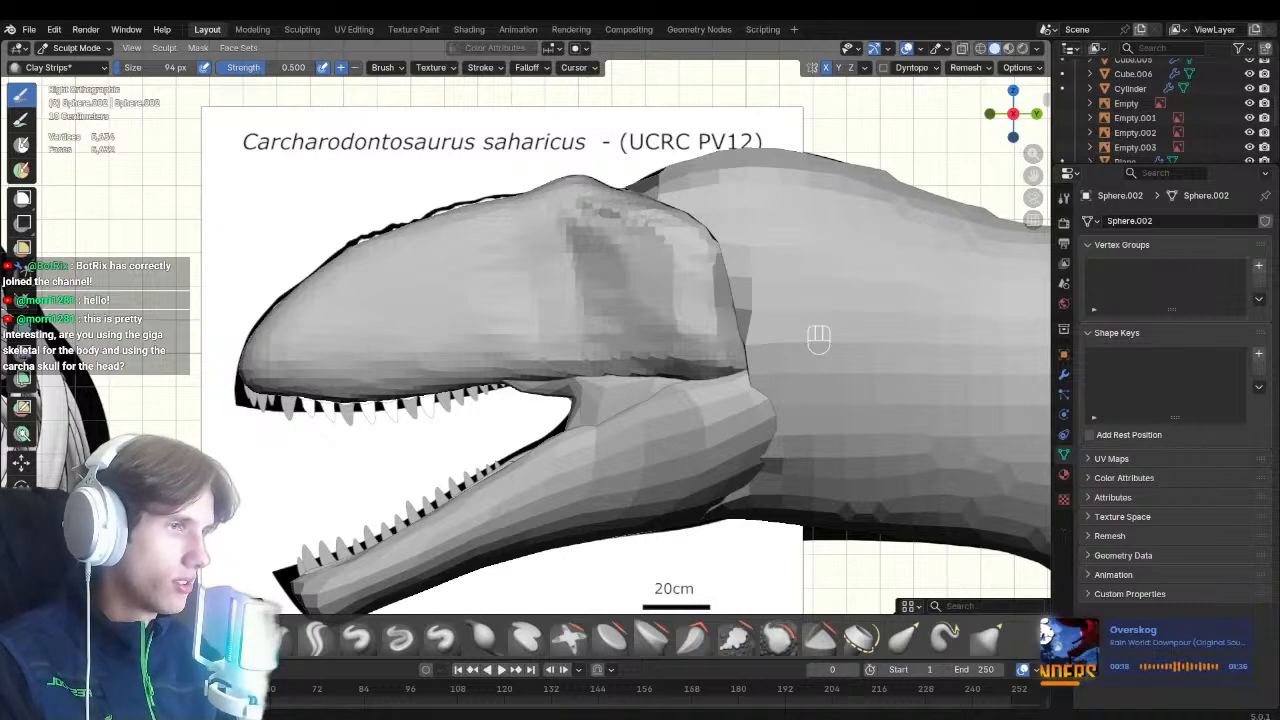
Adjust the remeshed upper head's outline over the skull reference with the Grab brush at 318 px
shift+middle_drag(658, 324, 640, 374)
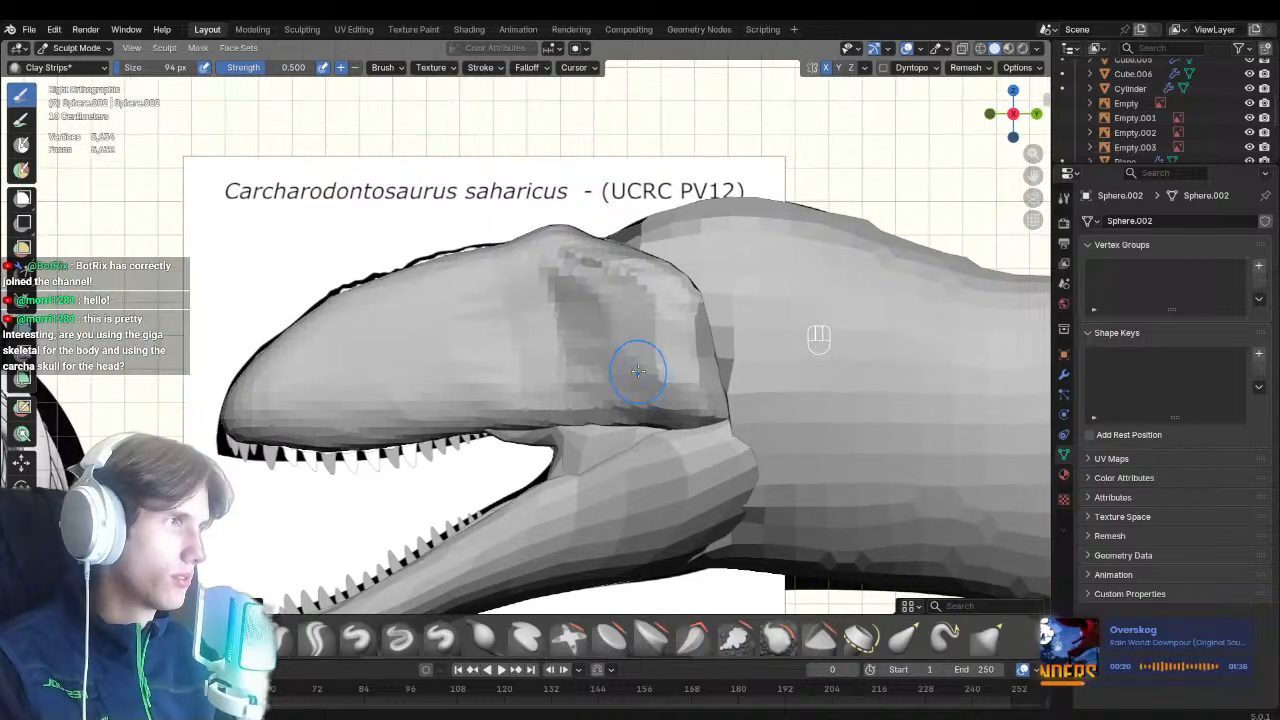
shift+middle_drag(485, 276, 522, 311)
ctrl+middle_drag(522, 311, 509, 364)
key(alt+z)
key(g)
key(f)
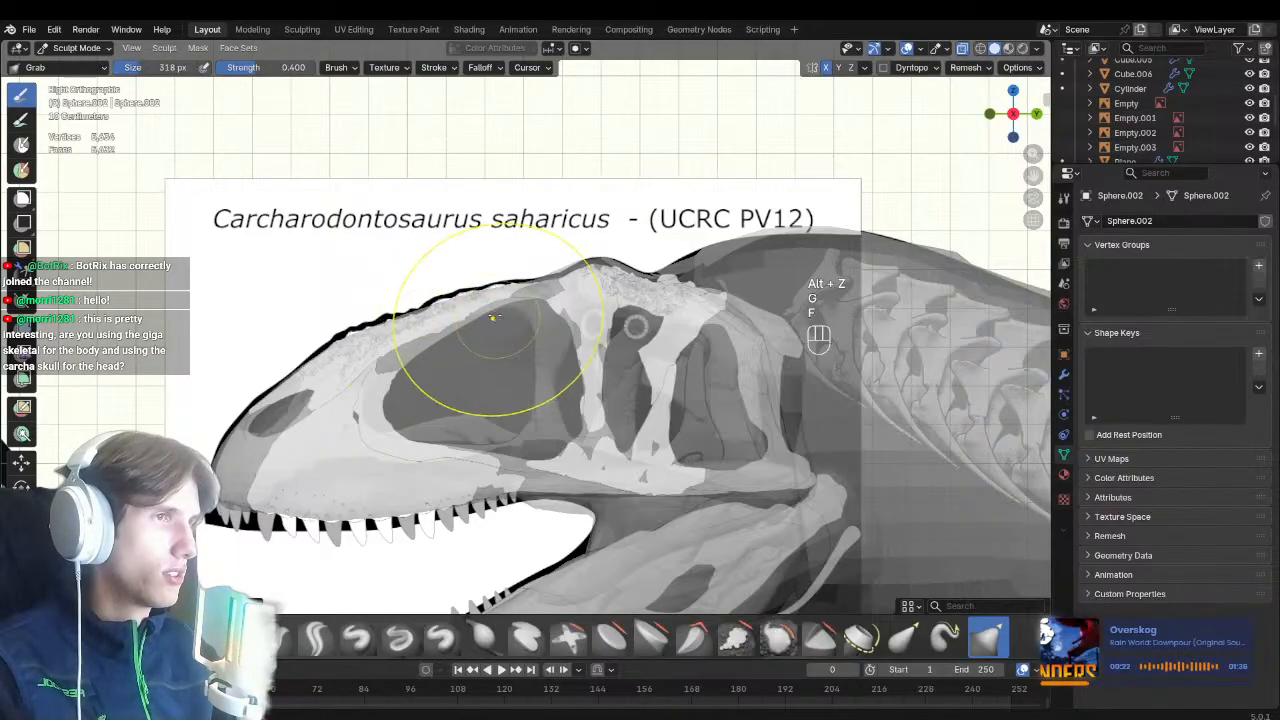
key(alt+z)
Carve the eye socket and rear skull opening into the upper head with Clay Strips at up to 126 px, following the X-ray reference
mouse_move(648, 358)
shift+middle_down()
mouse_move(546, 330)
mouse_move(552, 348)
shift+middle_up()
key(f)
click(563, 343)
key(2)
key(f)
key(f)
click(547, 347)
key(alt+z)
key(f)
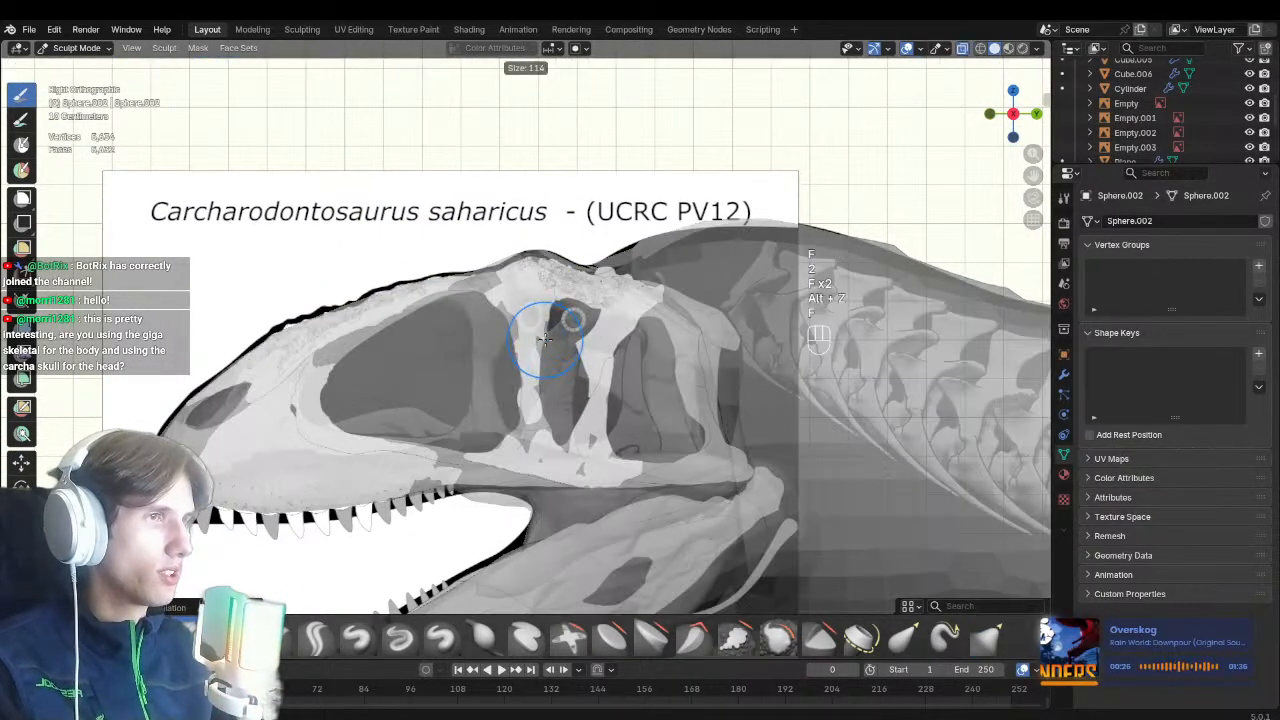
click(585, 333)
key(f)
click(590, 321)
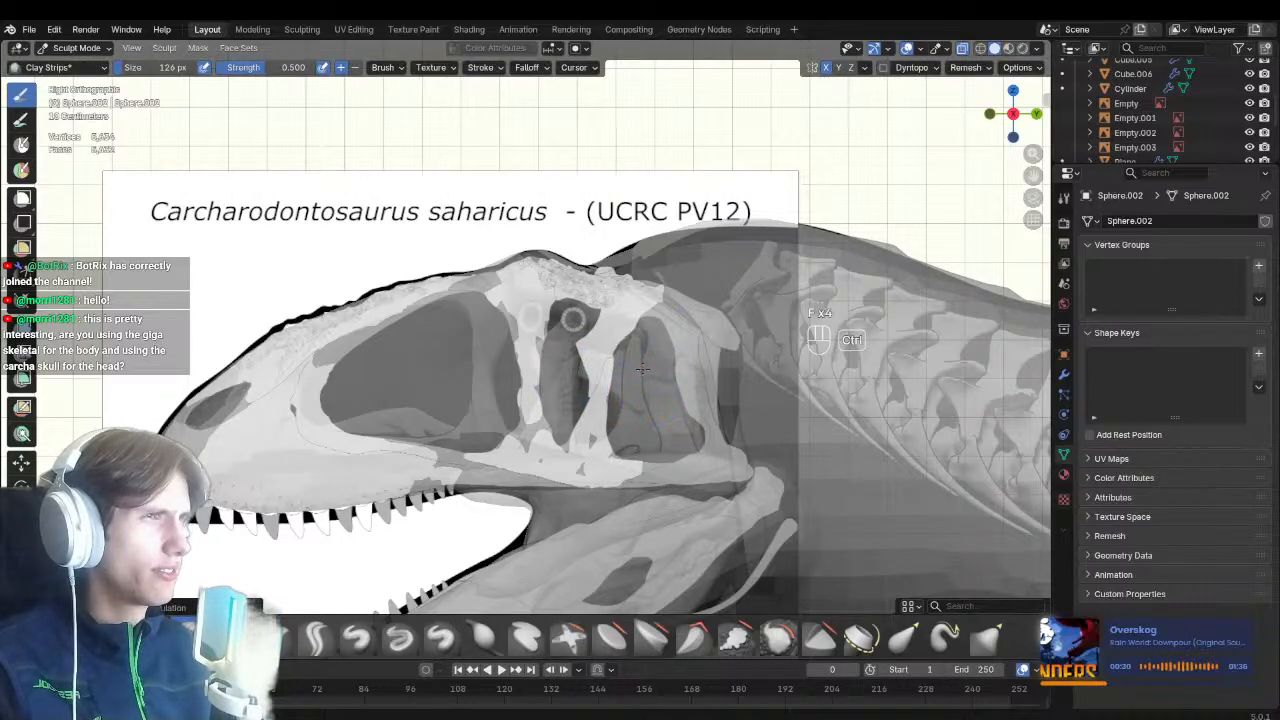
shift+middle_drag(553, 363, 656, 373)
key(alt+z)
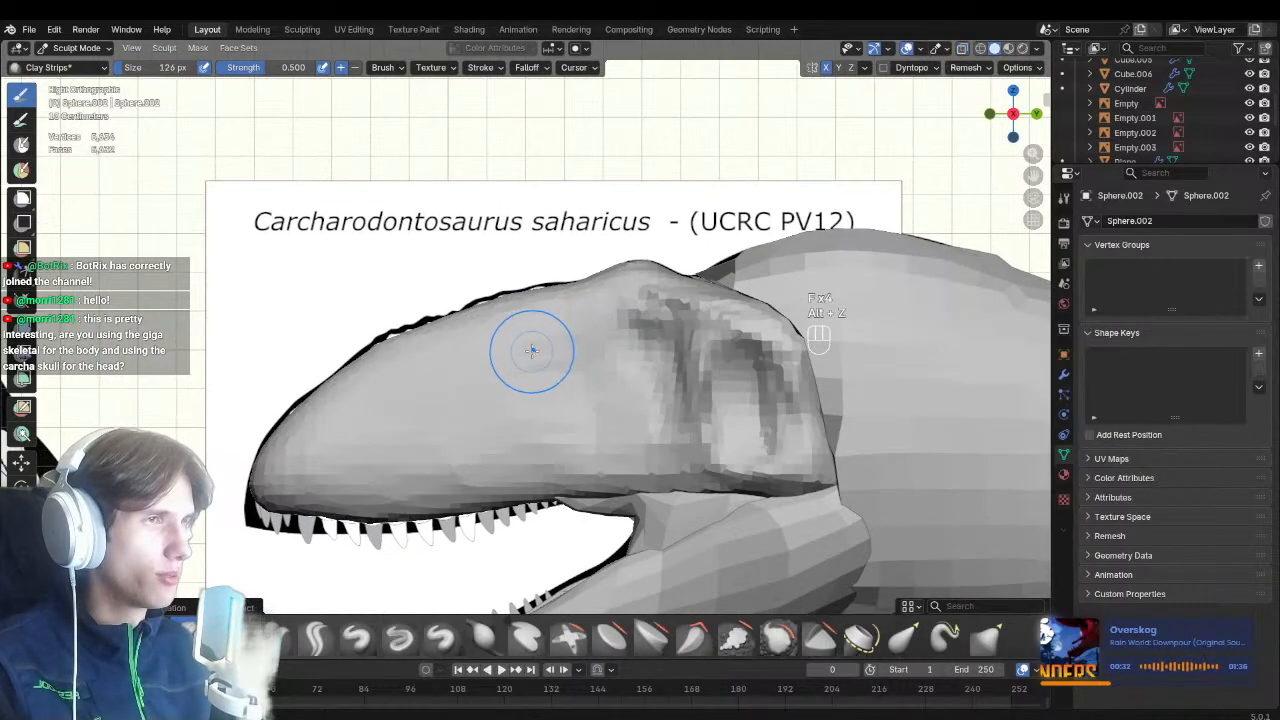
Carve the large opening in front of the eye socket with Clay Strips at 162 to 206 px
key(f)
key(alt+z)
key(f)
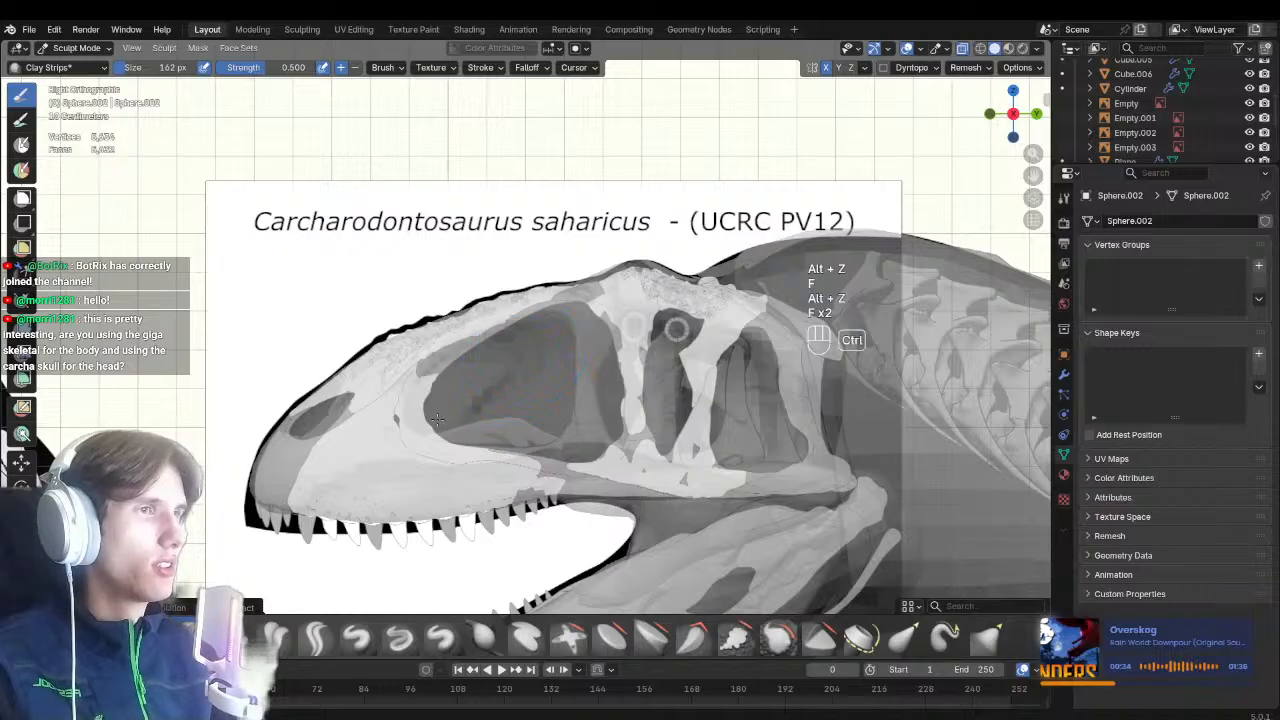
key(f)
click(575, 425)
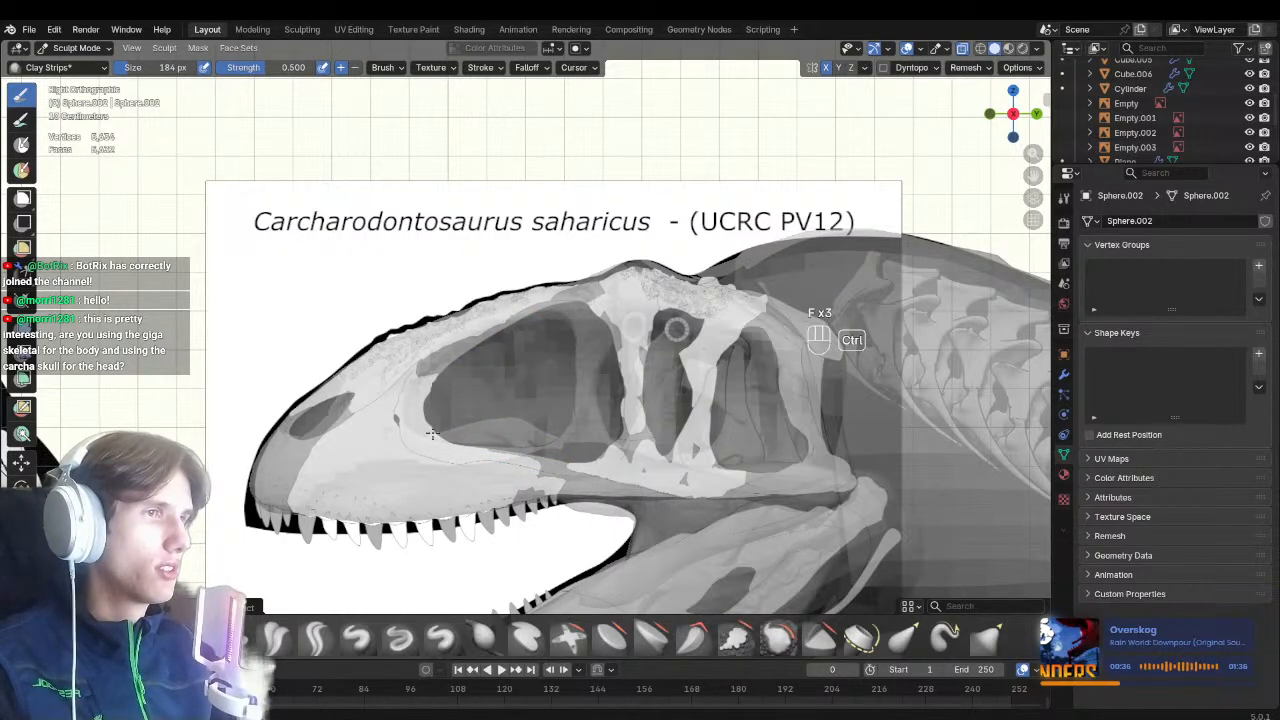
shift+middle_drag(516, 380, 609, 348)
key(f)
click(537, 379)
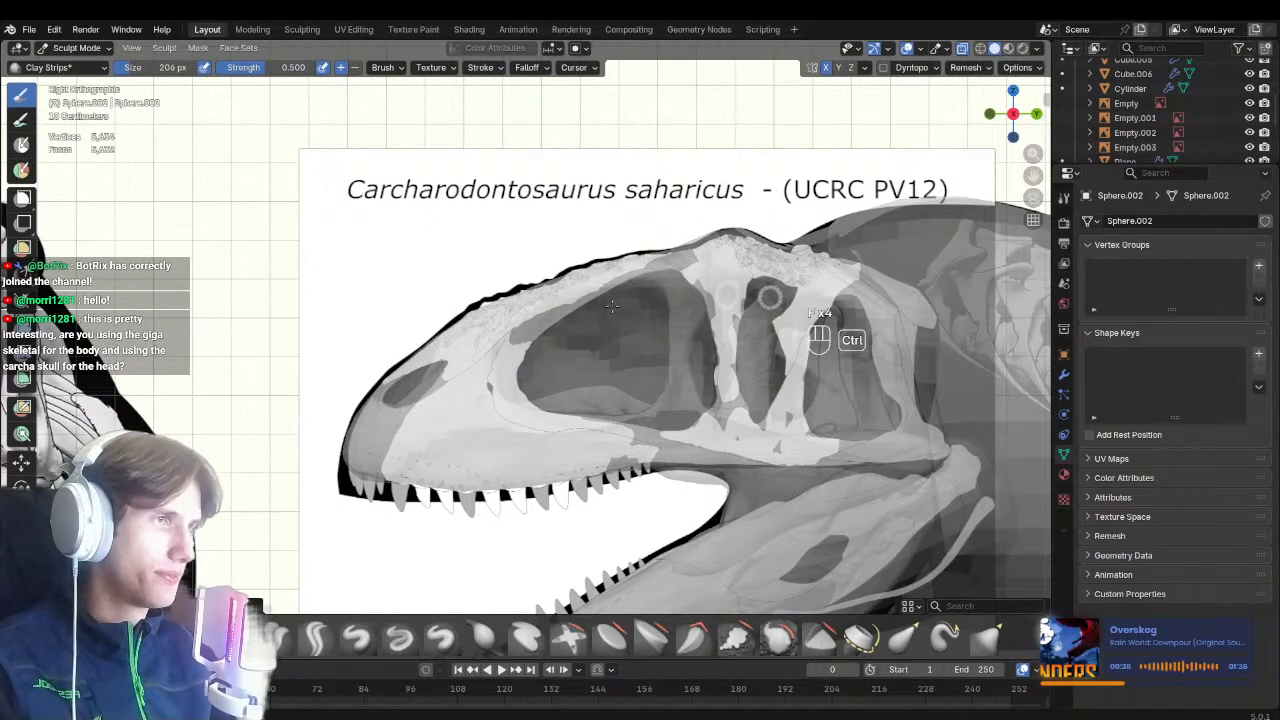
Carve the nostril opening near the snout tip with Clay Strips at 74 px and check the head in solid display
key(alt+z)
key(f)
click(455, 378)
key(alt+z)
key(f)
click(403, 394)
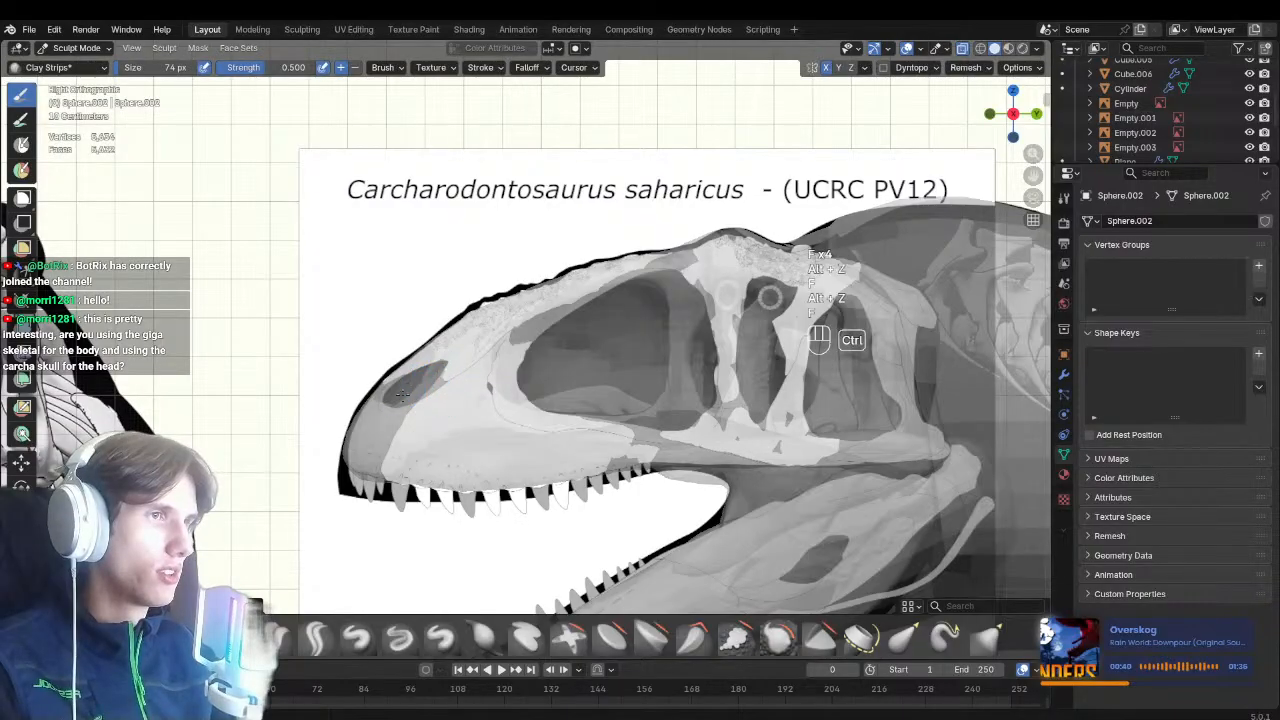
key(alt+z)
middle_drag(480, 374, 380, 463)
key(KP_3)
mouse_move(640, 408)
ctrl+middle_down()
mouse_move(657, 346)
mouse_move(625, 342)
ctrl+middle_up()
ctrl+middle_drag(622, 366, 574, 414)
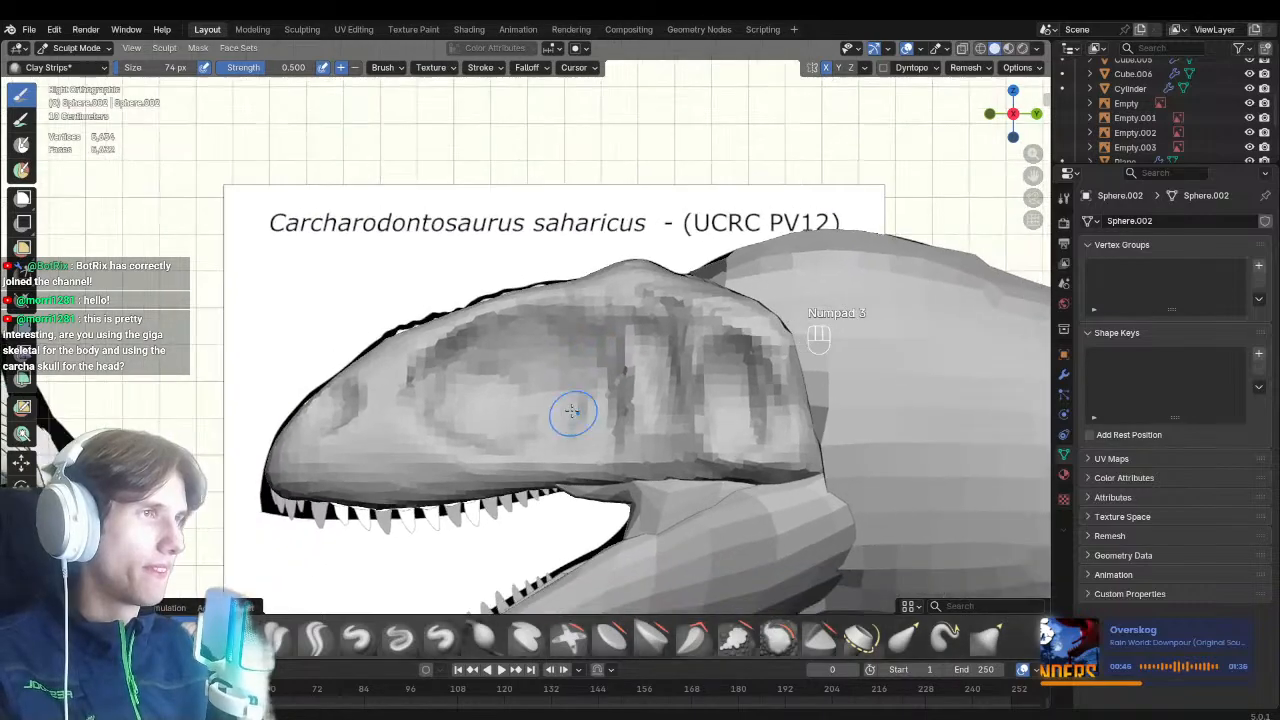
Deepen the upper part of the eye socket with the Draw Sharp brush at 98 px
key(1)
key(f)
click(640, 345)
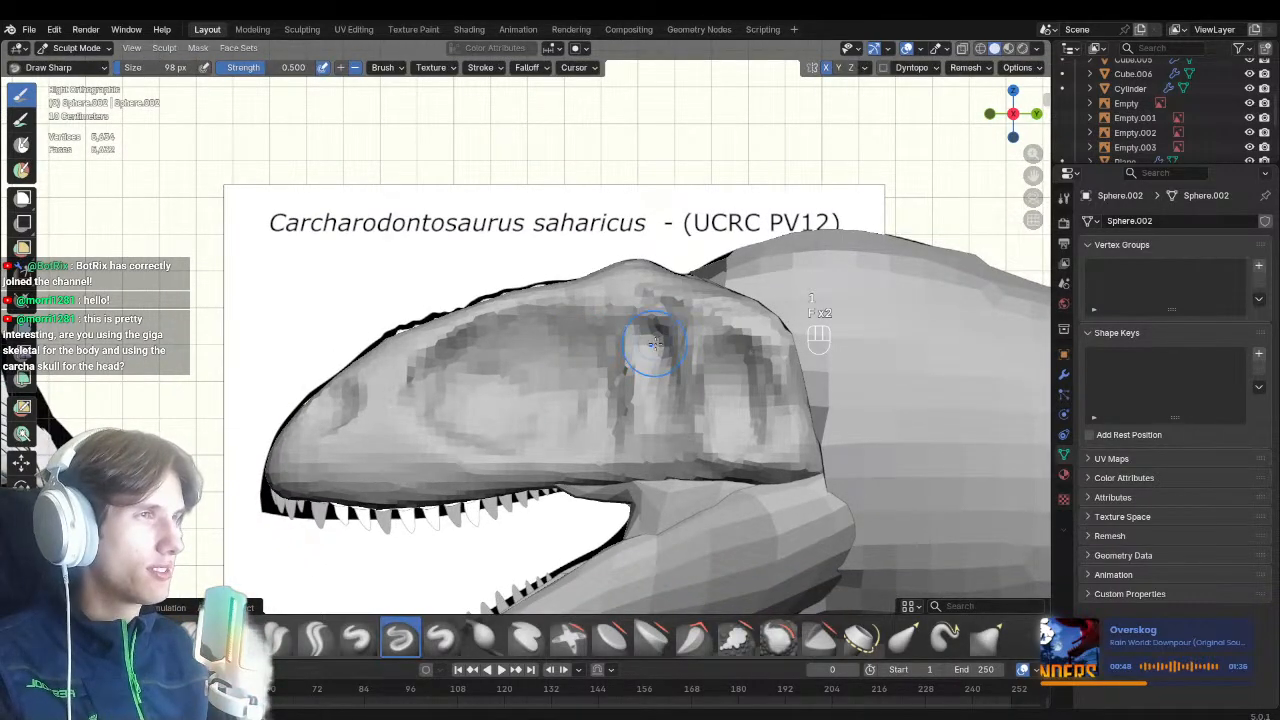
key(alt+z)
ctrl+middle_drag(653, 343, 560, 406)
key(alt+z)
ctrl+middle_drag(557, 354, 580, 324)
shift+middle_drag(587, 351, 569, 375)
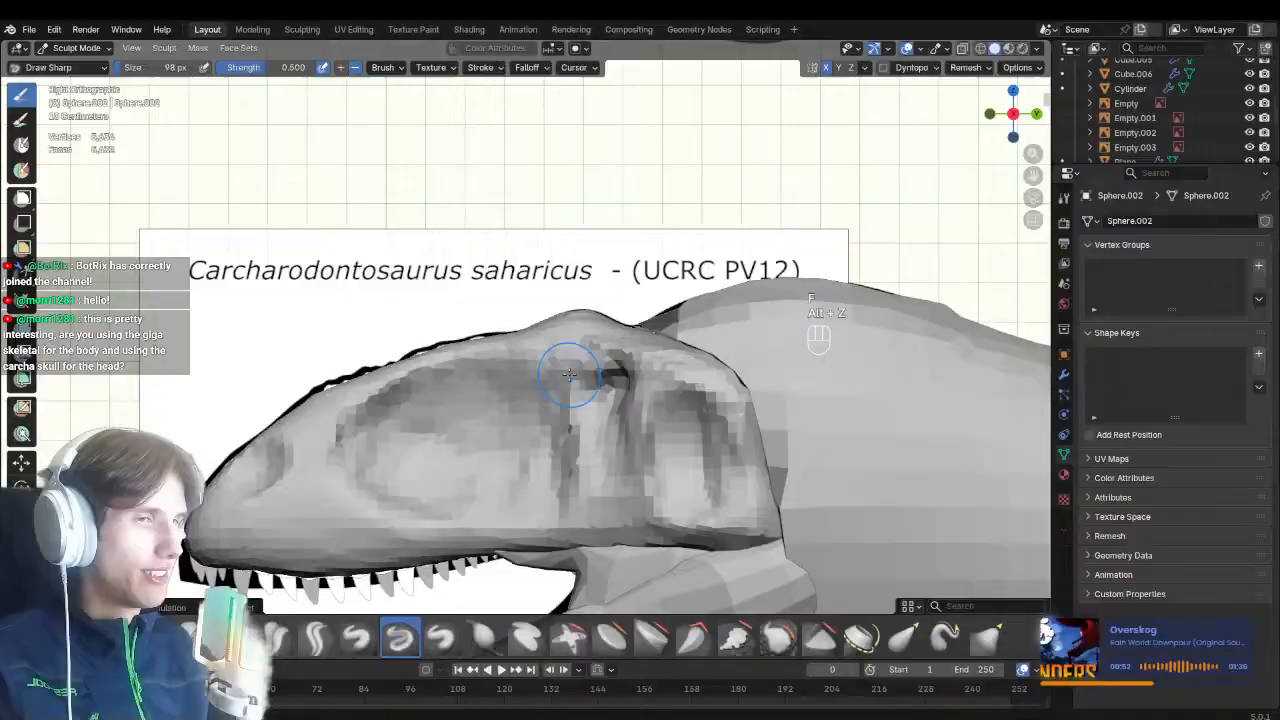
Refine the brow area with Draw Sharp and adjust the skull's form against the reference with the Grab brush
key(f)
click(562, 318)
mouse_move(562, 318)
middle_down()
mouse_move(597, 389)
mouse_move(580, 345)
mouse_move(545, 323)
mouse_move(546, 337)
mouse_move(556, 320)
middle_up()
key(alt+z)
key(alt+z)
key(KP_3)
key(alt+z)
key(g)
key(f)
mouse_move(607, 424)
shift+middle_down()
mouse_move(654, 395)
mouse_move(635, 386)
shift+middle_up()
key(alt+z)
Carve further into the rear skull opening with Clay Strips at 142 px over the X-ray reference
key(1)
key(f)
key(f)
key(alt+z)
key(2)
key(f)
click(661, 405)
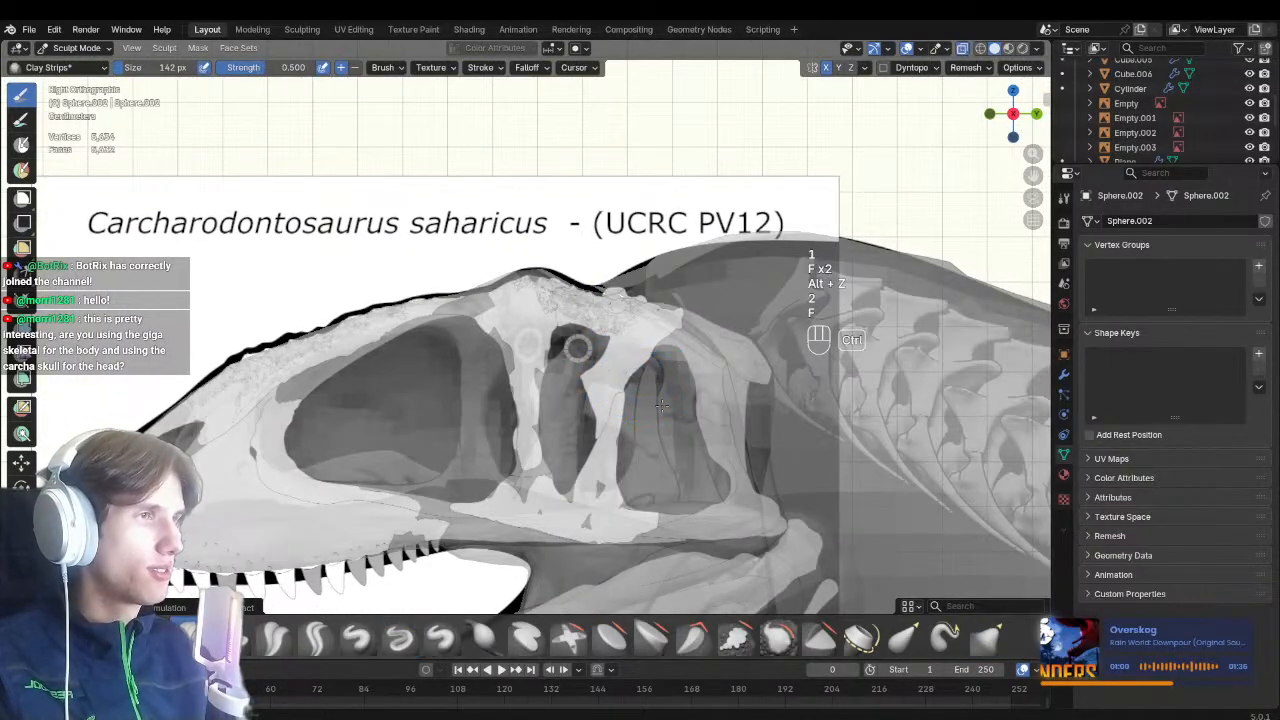
ctrl+middle_drag(695, 461, 645, 482)
shift+middle_drag(632, 465, 620, 428)
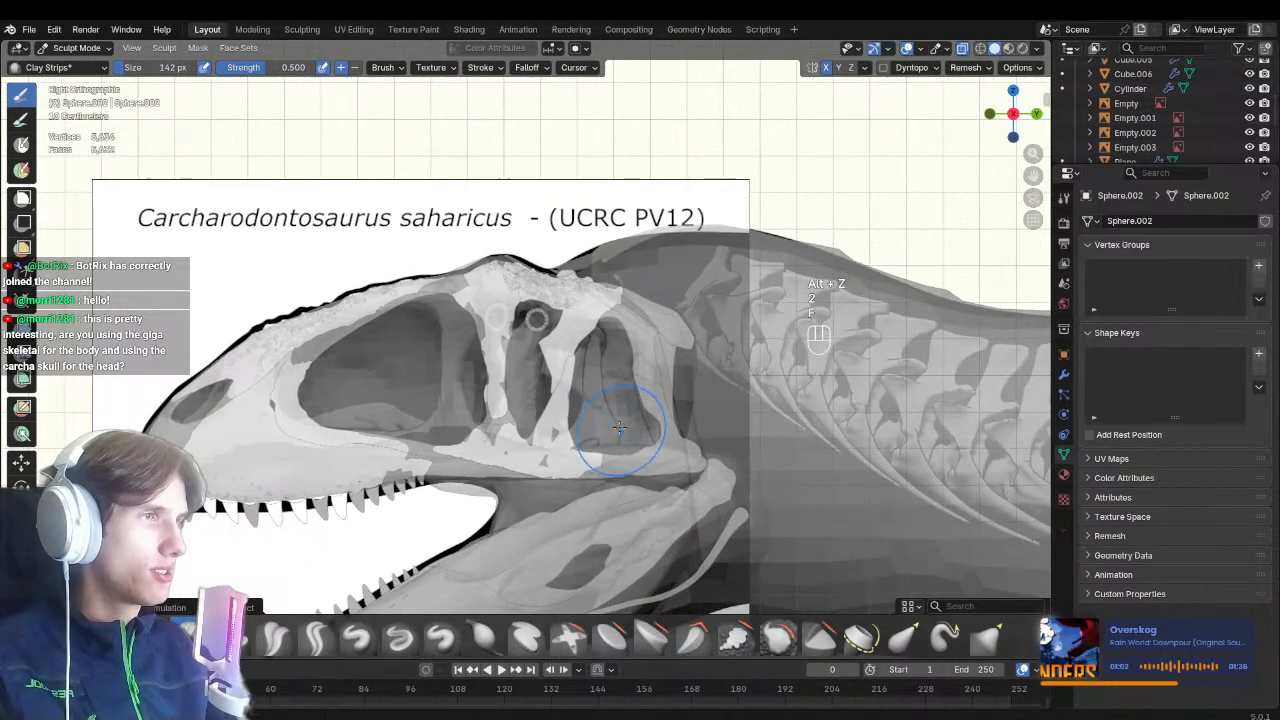
Review the carved head together with the whole body in perspective, return to the side view, and save the file
key(alt+z)
middle_drag(624, 377, 630, 430)
ctrl+middle_drag(630, 430, 708, 488)
mouse_move(708, 488)
ctrl+middle_down()
mouse_move(650, 548)
mouse_move(683, 537)
mouse_move(643, 488)
mouse_move(440, 434)
mouse_move(486, 388)
ctrl+middle_up()
scroll(486, 388, up, 3)
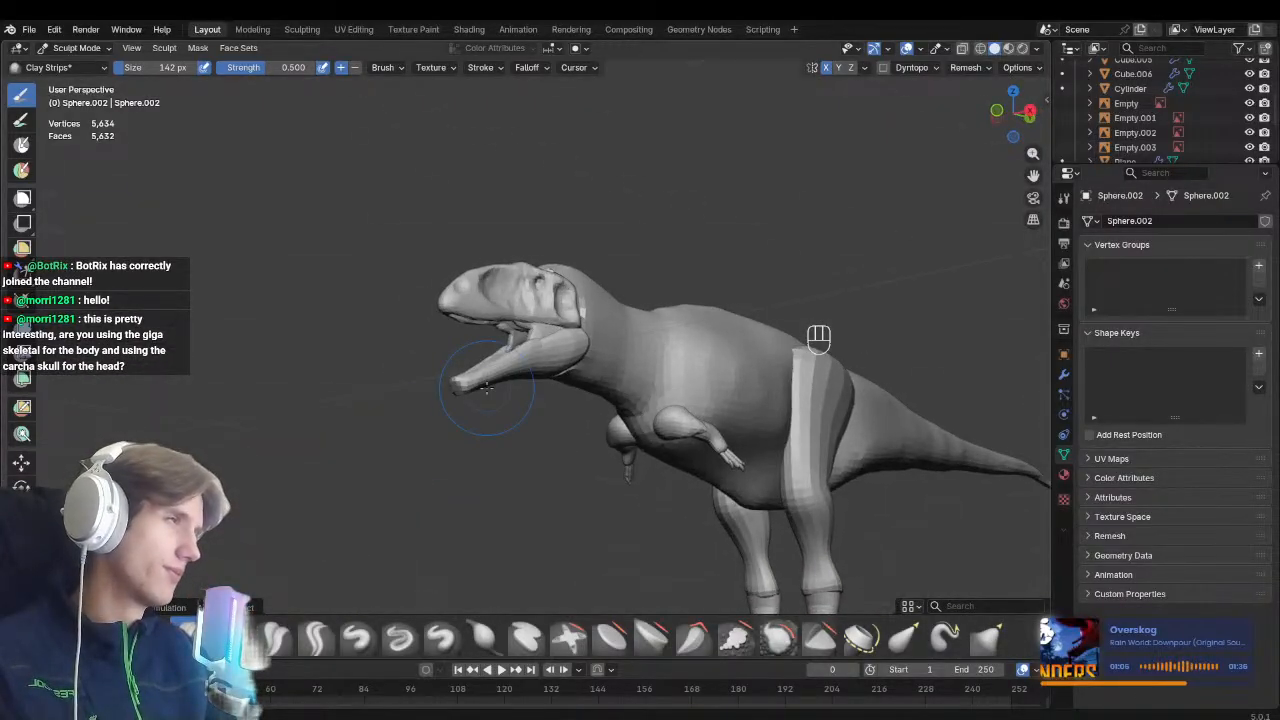
key(KP_3)
key(ctrl+s)
scroll(548, 427, up, 4)
ctrl+scroll(557, 423, up, 2)
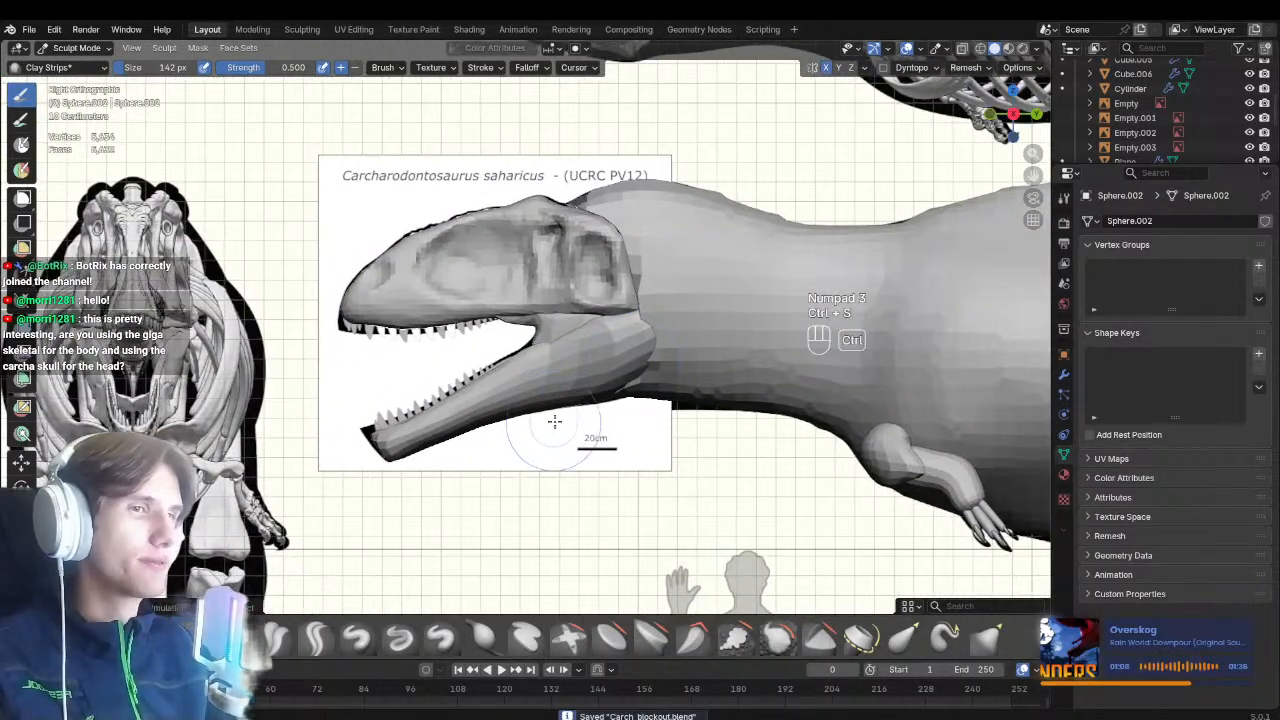
Switch sculpting to the lower jaw, set a finer voxel size, and voxel-remesh it
scroll(548, 427, up, 1)
key(ctrl+Tab)
click(549, 386)
key(ctrl+Tab)
key(r)
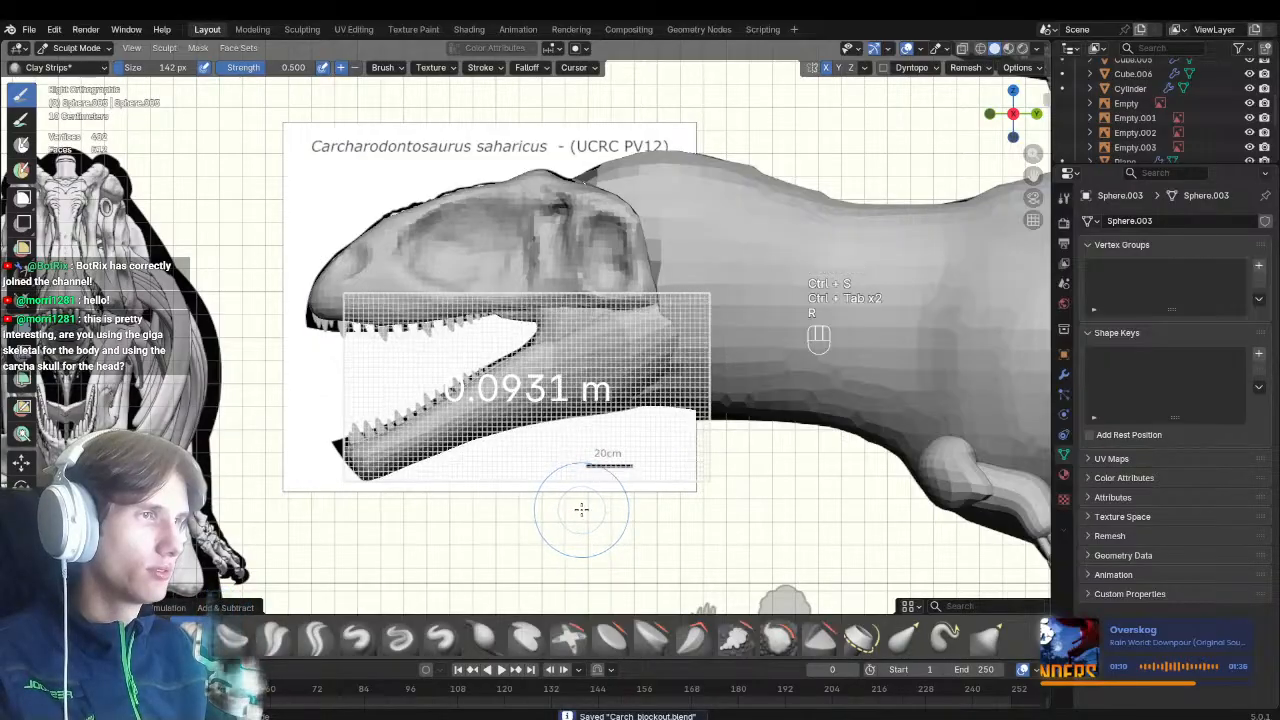
click(580, 511)
scroll(569, 432, up, 2)
key(r)
key(ctrl+r)
Start sculpting the rear of the lower jaw with Clay Strips, using the X-ray skull reference as a guide
key(f)
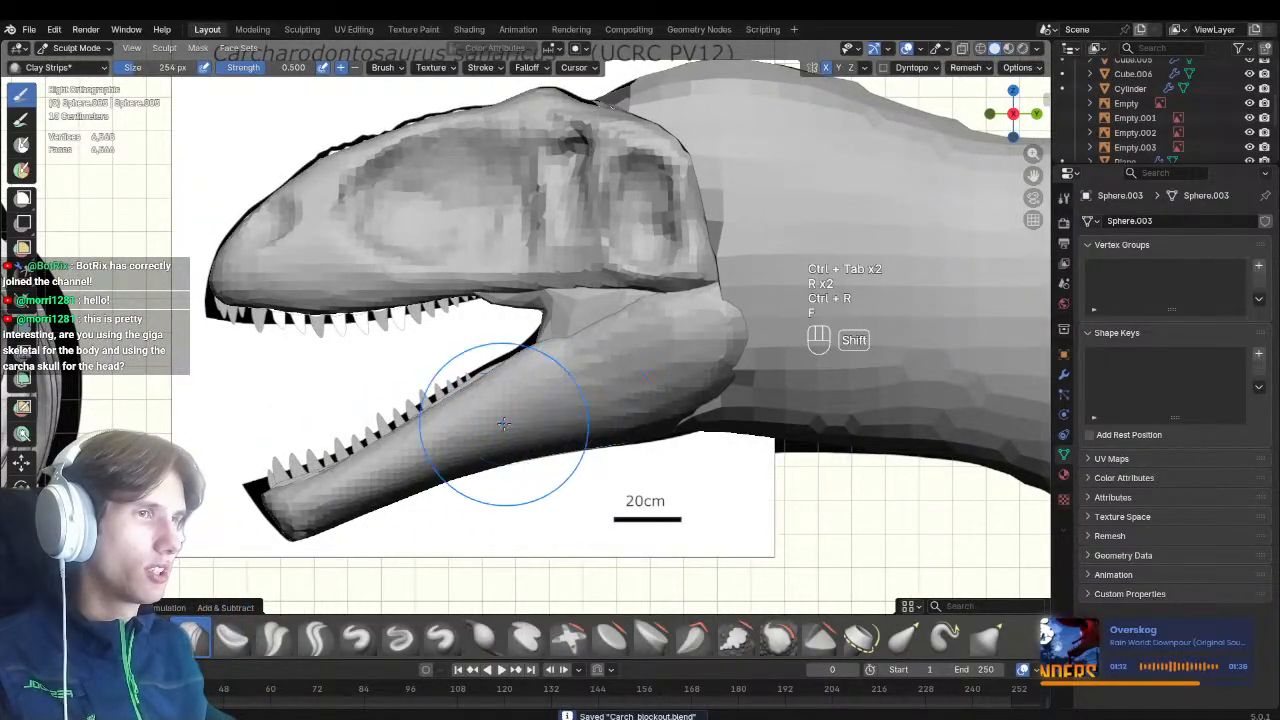
key(alt+z)
key(alt+z)
key(alt+z)
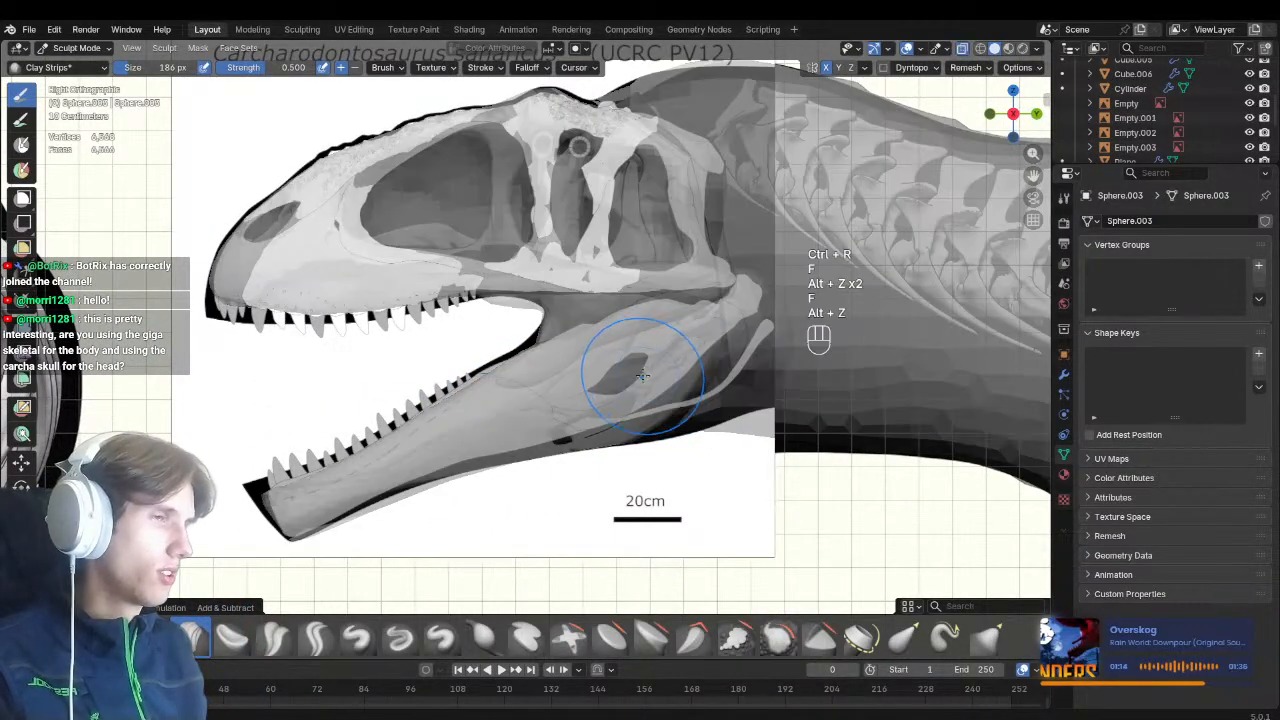
key(f)
click(558, 390)
shift+middle_drag(510, 398, 576, 400)
ctrl+middle_drag(576, 400, 584, 428)
mouse_move(584, 428)
shift+middle_down()
mouse_move(557, 331)
mouse_move(562, 354)
mouse_move(505, 406)
shift+middle_up()
key(1)
key(f)
key(f)
click(687, 349)
Carve the small opening into the rear of the lower jaw with Clay Strips at 78 px, following the X-ray reference
mouse_move(635, 343)
shift+middle_down()
mouse_move(538, 351)
mouse_move(610, 362)
shift+middle_up()
key(alt+z)
key(alt+z)
key(2)
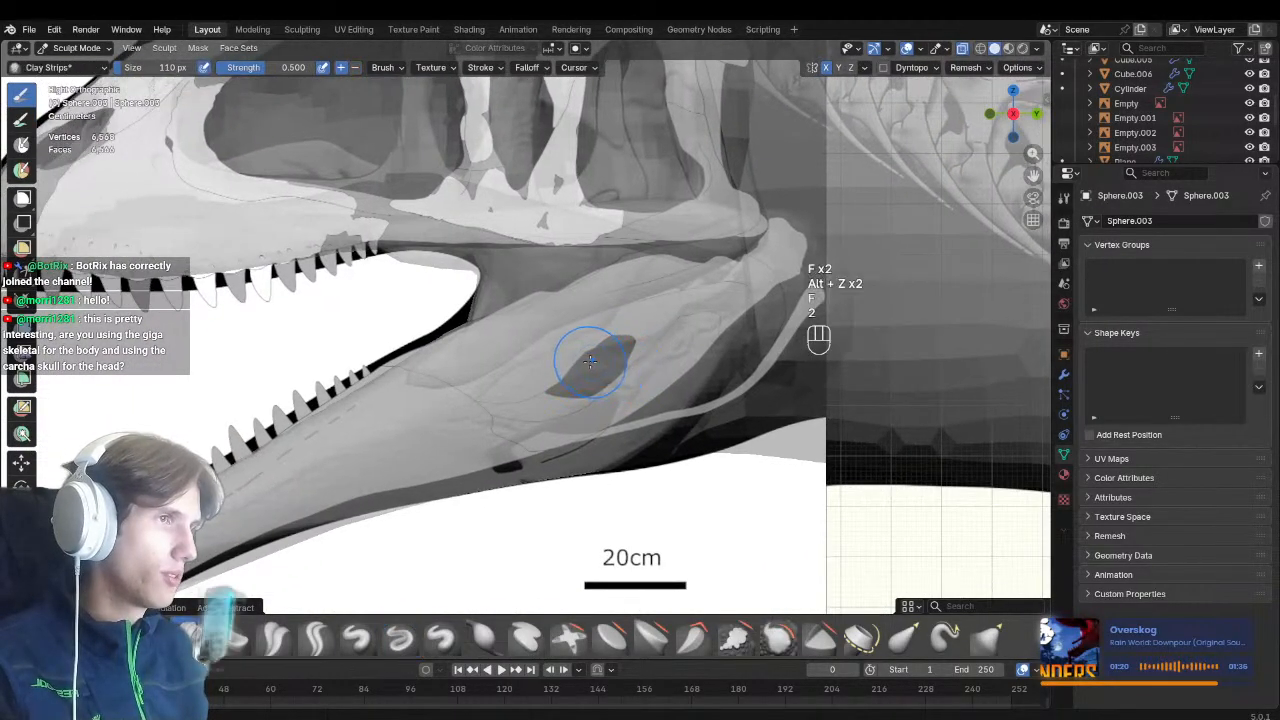
key(f)
key(alt+z)
key(f)
click(570, 401)
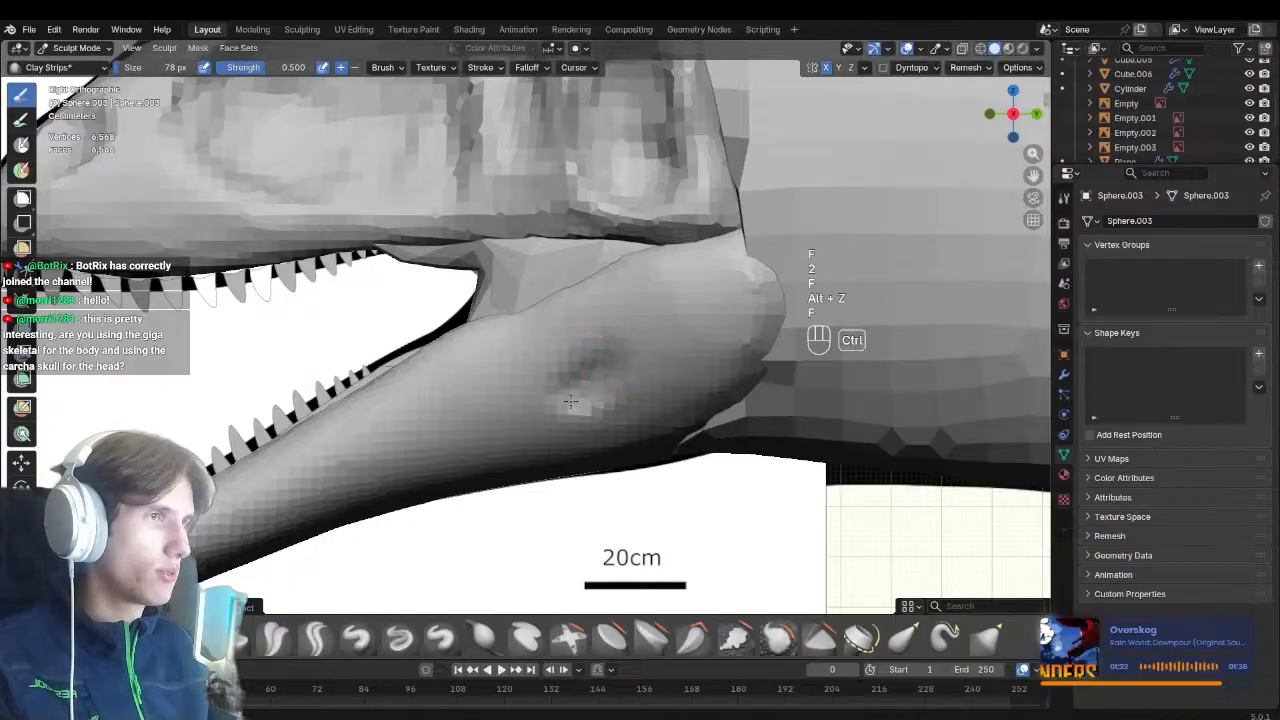
key(alt+z)
key(alt+z)
Sculpt the upper edge and outer side of the lower jaw with Clay Strips at about 100 px and smooth the strokes
middle_drag(566, 323, 669, 342)
key(2)
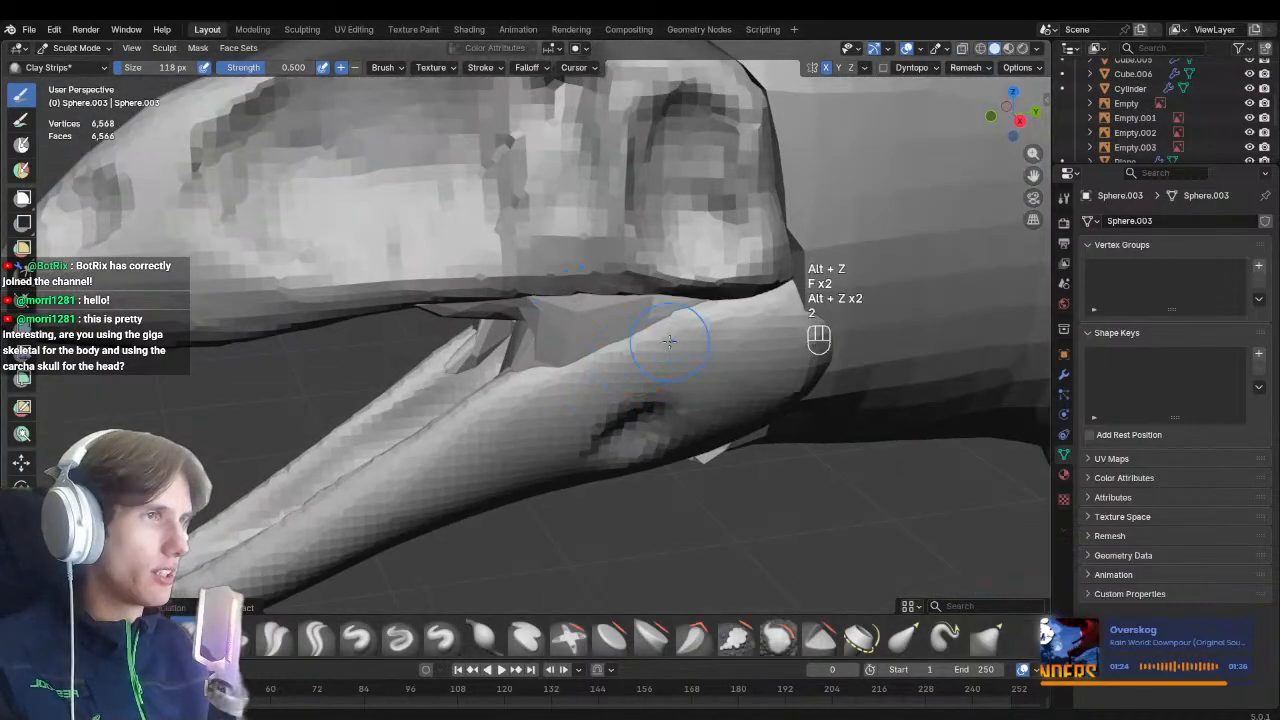
middle_drag(599, 373, 630, 340)
key(f)
click(636, 333)
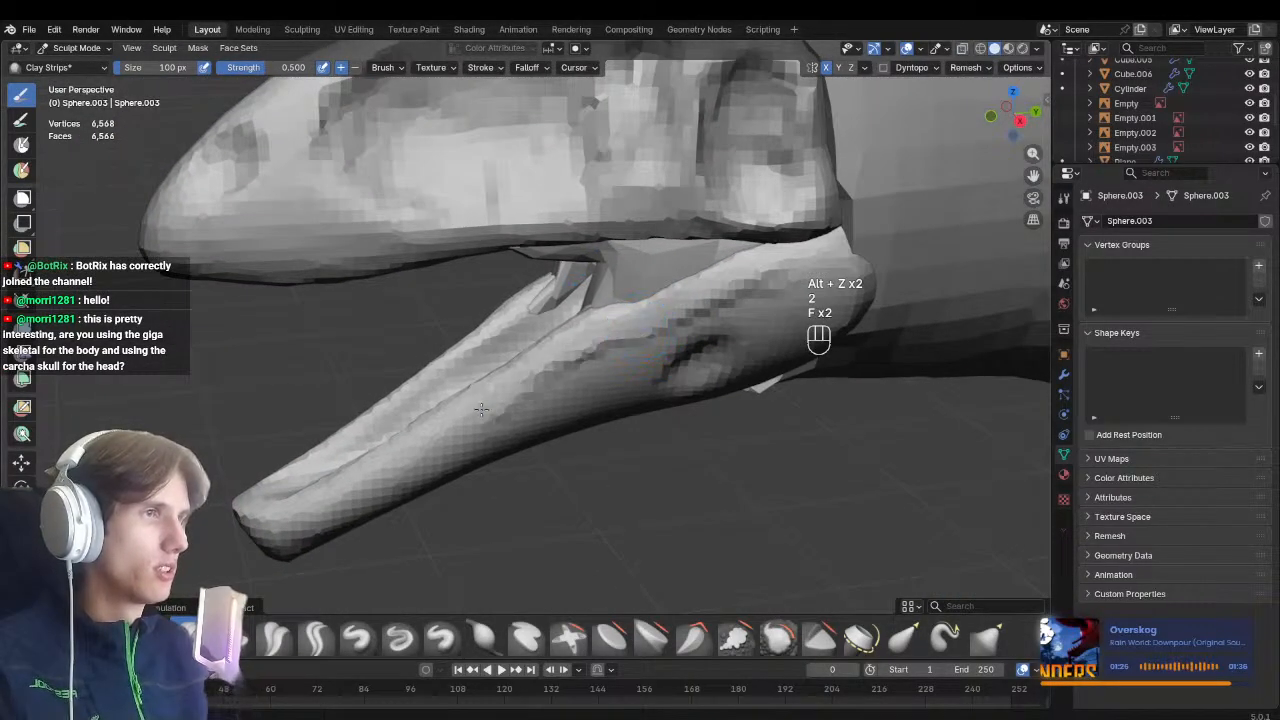
middle_drag(481, 408, 597, 377)
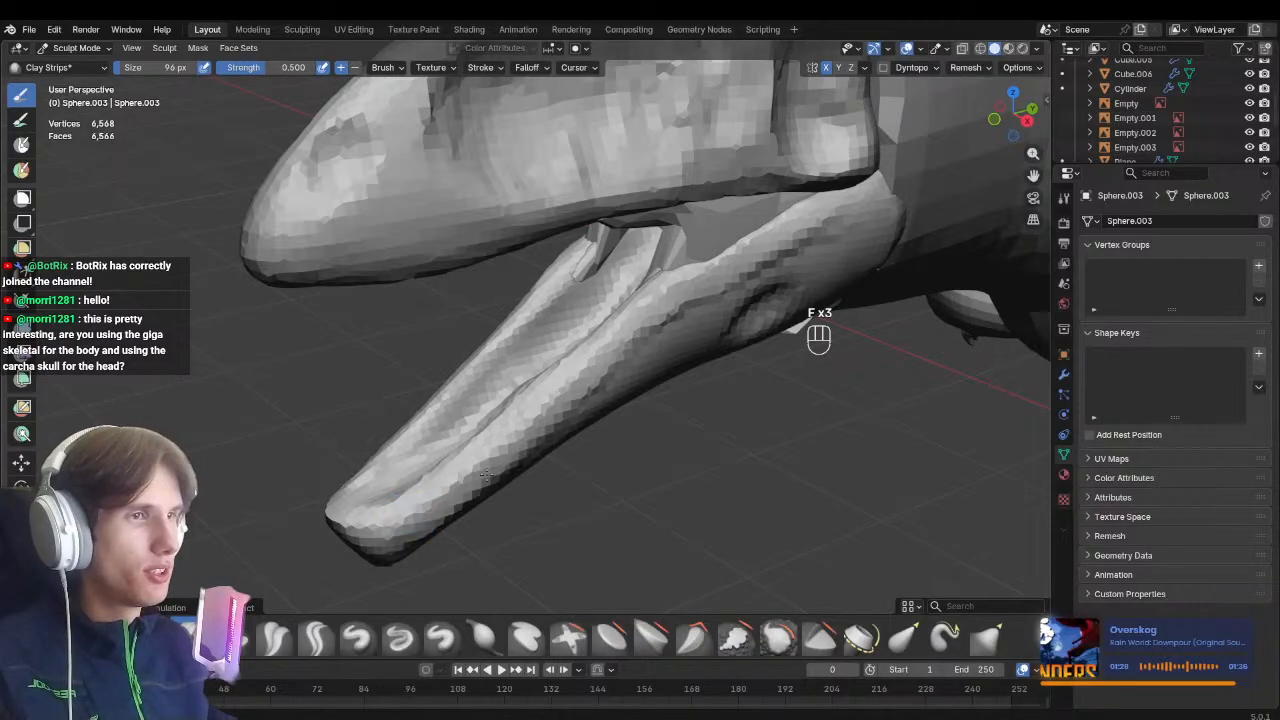
mouse_move(486, 476)
middle_down()
mouse_move(588, 361)
mouse_move(574, 380)
middle_up()
key(f)
click(632, 332)
shift+drag(640, 330, 551, 419)
Smooth the lower jaw around its opening with a 140 px brush, return to the side view, and save the file
scroll(508, 441, down, 4)
mouse_move(508, 441)
middle_down()
mouse_move(651, 428)
mouse_move(563, 466)
mouse_move(575, 440)
middle_up()
scroll(600, 430, up, 2)
mouse_move(740, 410)
middle_down()
mouse_move(626, 393)
mouse_move(624, 417)
middle_up()
key(f)
click(616, 393)
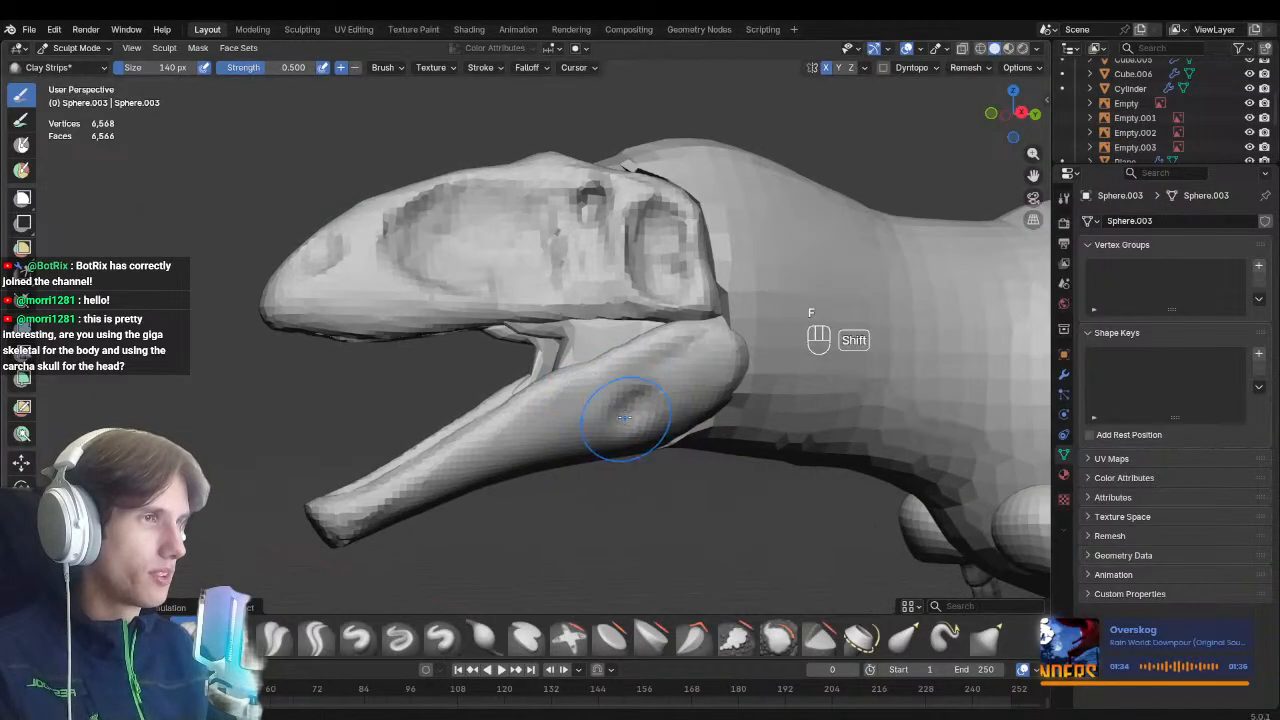
key(KP_3)
scroll(610, 385, up, 4)
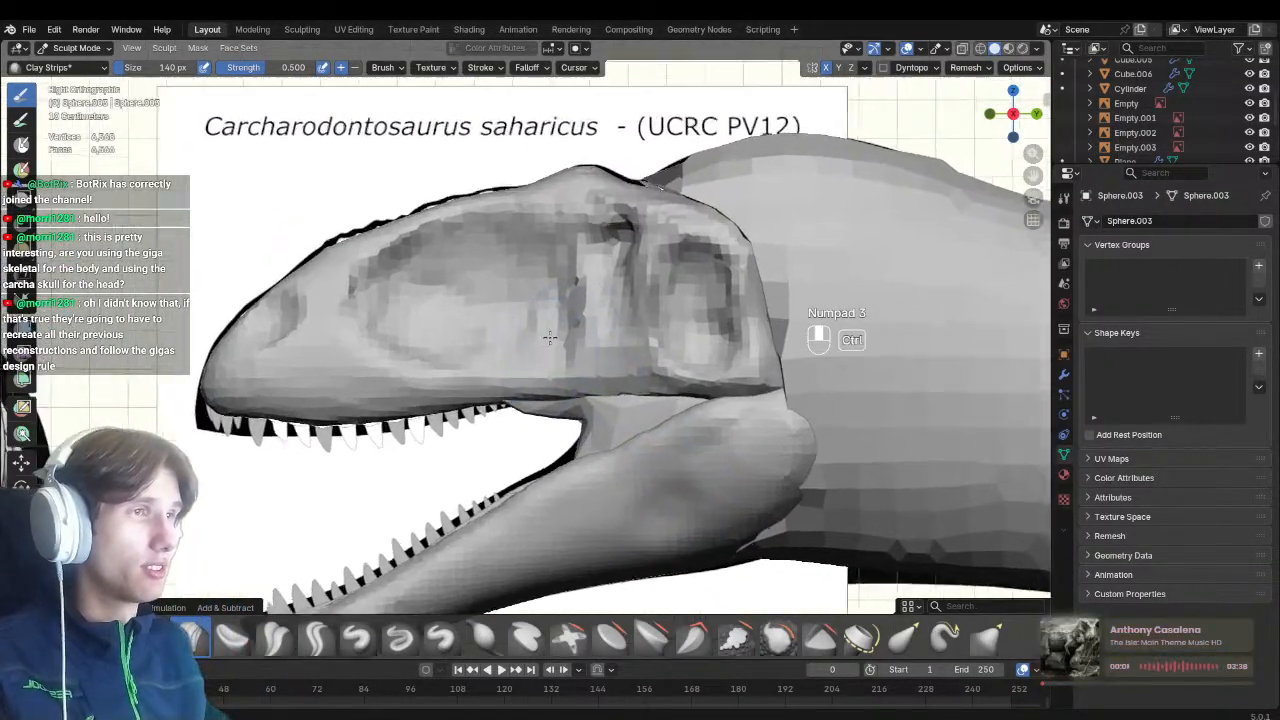
ctrl+middle_drag(550, 338, 538, 322)
key(ctrl+s)
Switch to the upper head, adjust its tooth-line edge with the Grab brush at 318 px, and save the file
shift+middle_drag(480, 384, 503, 400)
ctrl+middle_drag(503, 400, 475, 368)
key(alt+q)
key(g)
key(f)
click(411, 462)
shift+middle_drag(411, 460, 485, 457)
key(f)
click(443, 436)
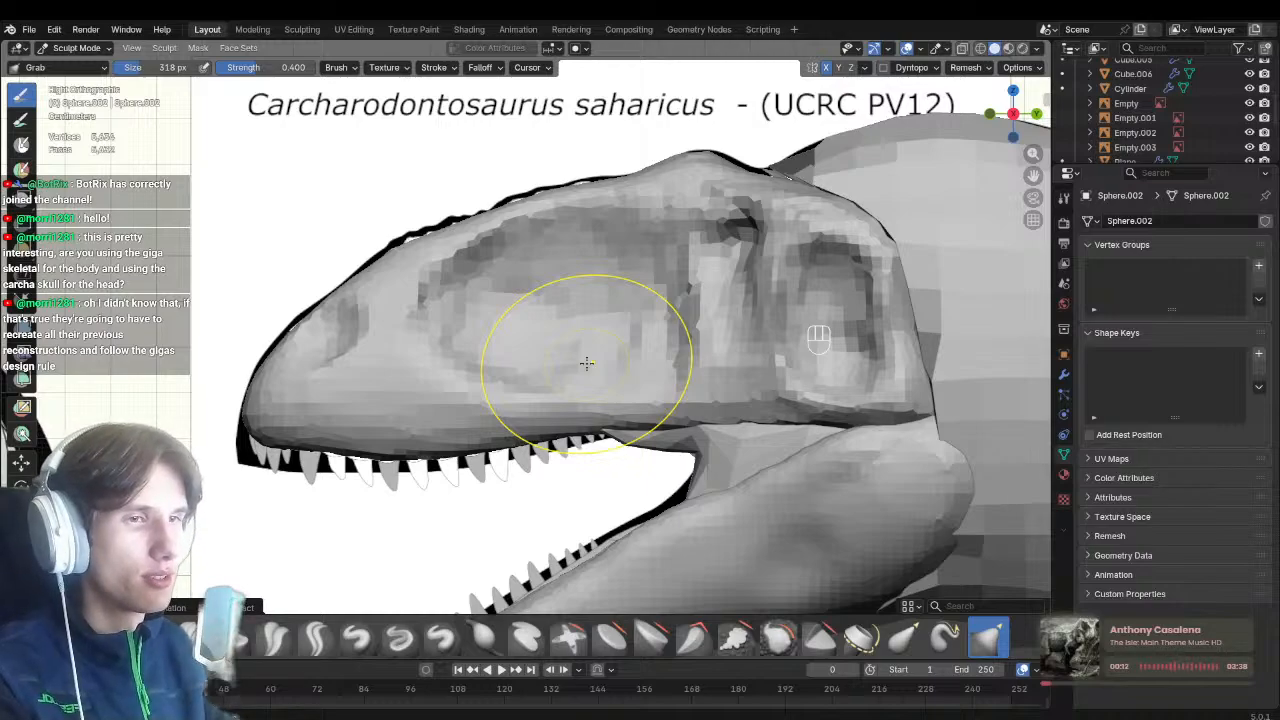
scroll(560, 336, down, 1)
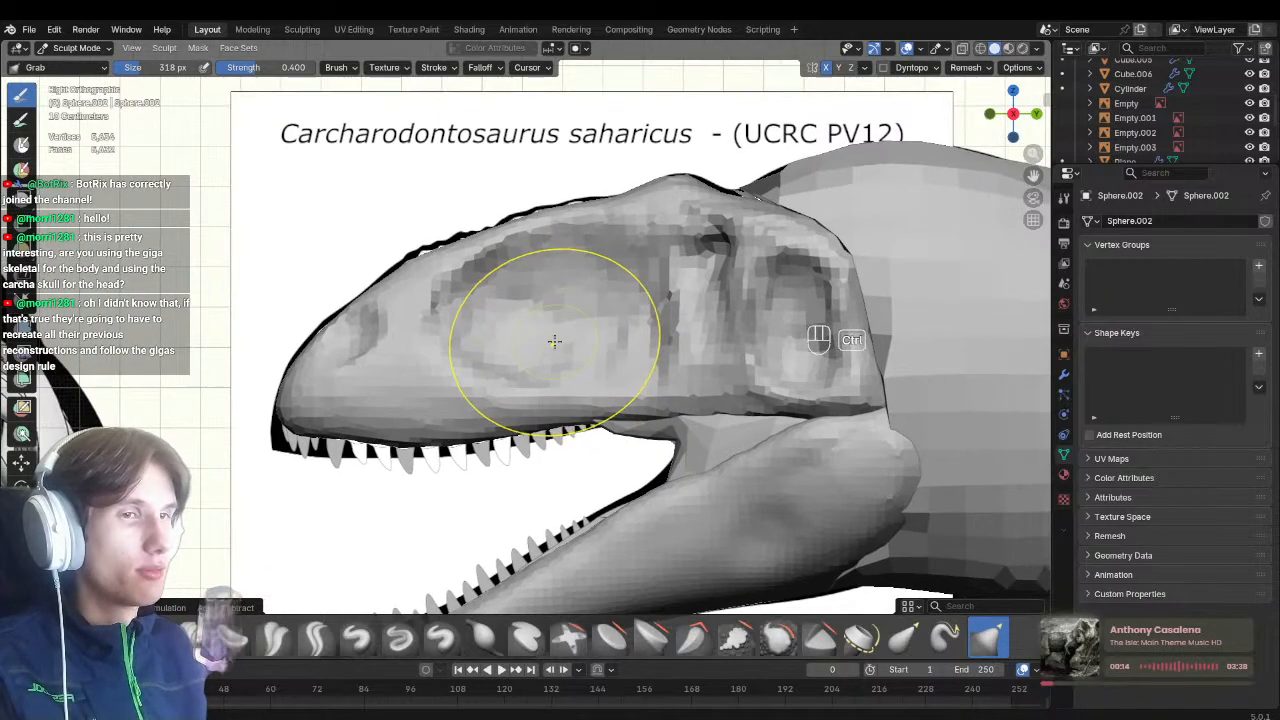
key(ctrl+s)
Adjust the rear and brow area of the upper head with the Grab brush at 312 to 374 px over the X-ray reference
key(alt+z)
key(alt+z)
key(f)
click(588, 270)
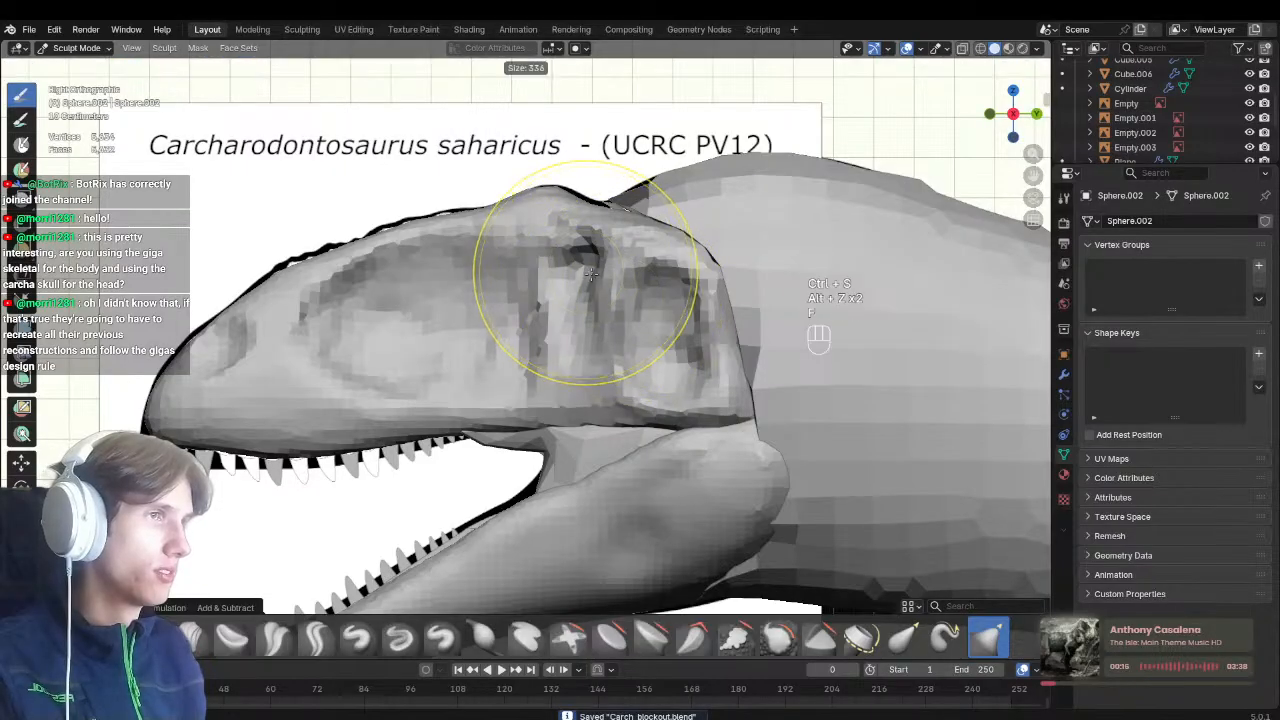
key(alt+z)
key(f)
key(alt+z)
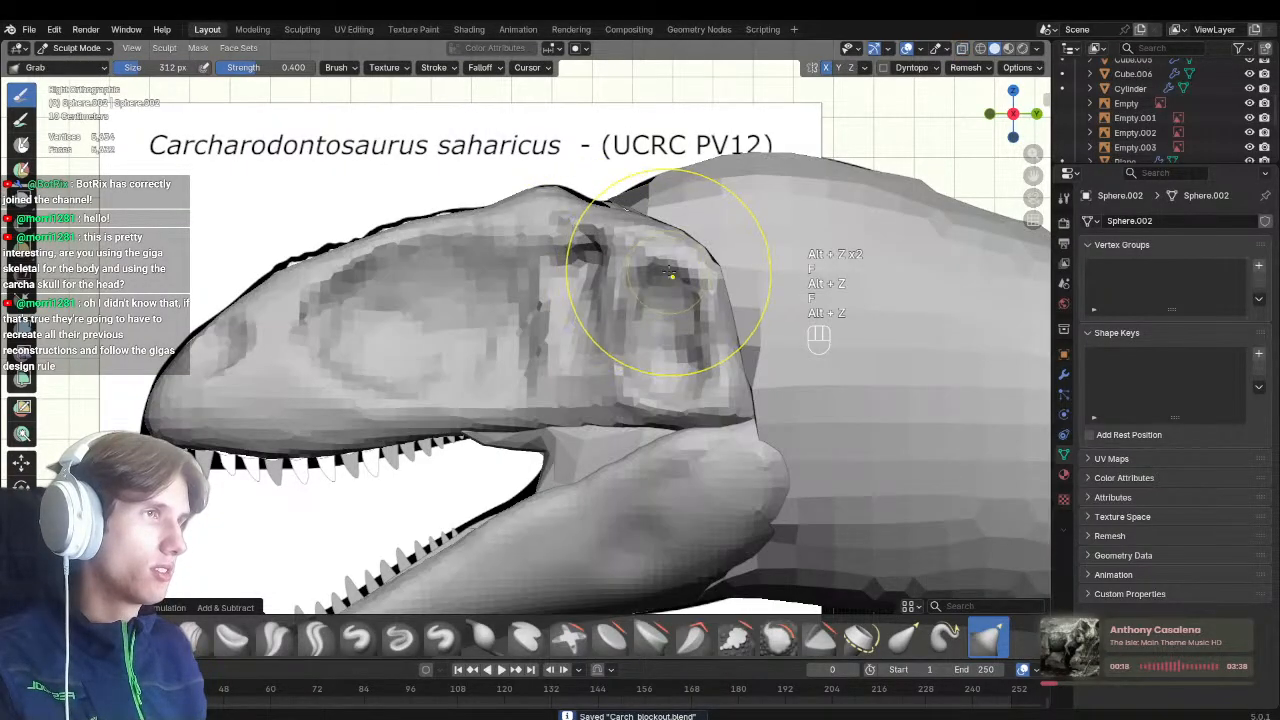
key(f)
click(623, 270)
key(alt+z)
key(f)
click(744, 253)
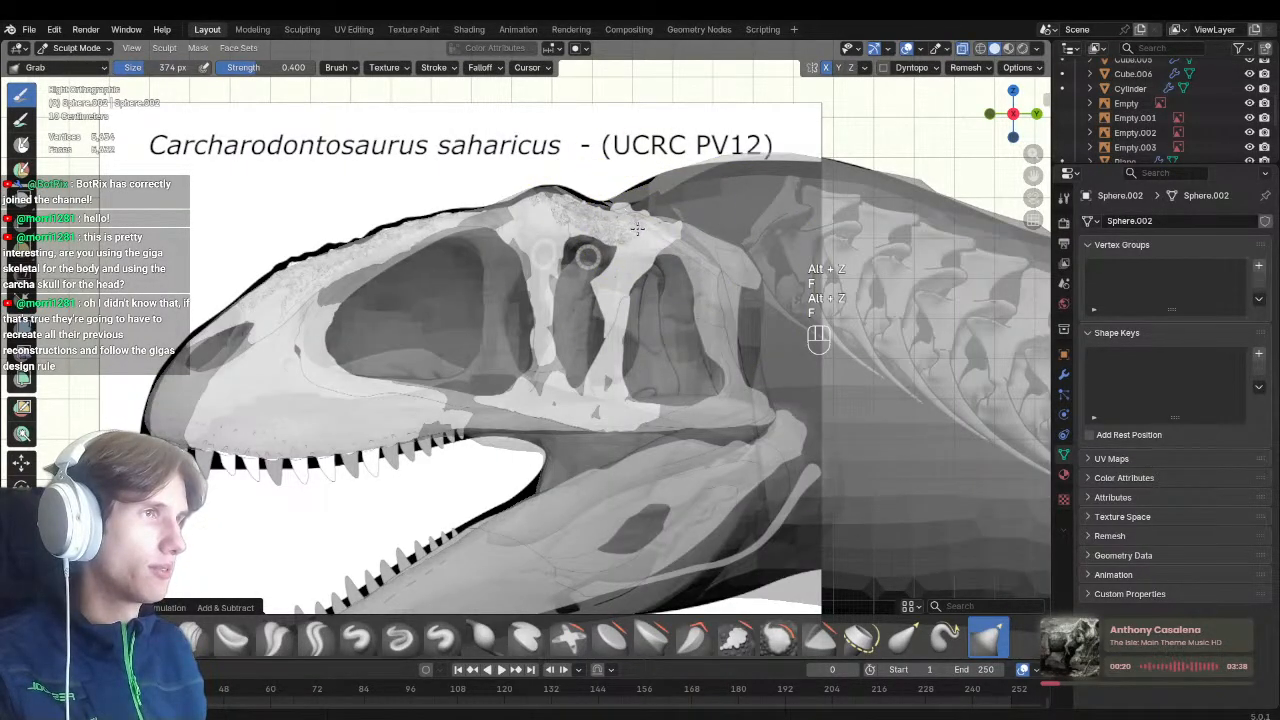
Adjust the body's neck where it meets the head with the Grab brush at 348 px and return to the side view
key(alt+z)
shift+middle_drag(679, 264, 594, 240)
mouse_move(656, 296)
middle_down()
mouse_move(560, 430)
mouse_move(505, 450)
mouse_move(590, 345)
mouse_move(649, 309)
mouse_move(574, 334)
mouse_move(620, 302)
mouse_move(560, 330)
mouse_move(500, 314)
mouse_move(450, 360)
middle_up()
key(f)
click(510, 440)
key(f)
click(500, 430)
key(f)
click(512, 334)
key(KP_3)
scroll(420, 387, up, 3)
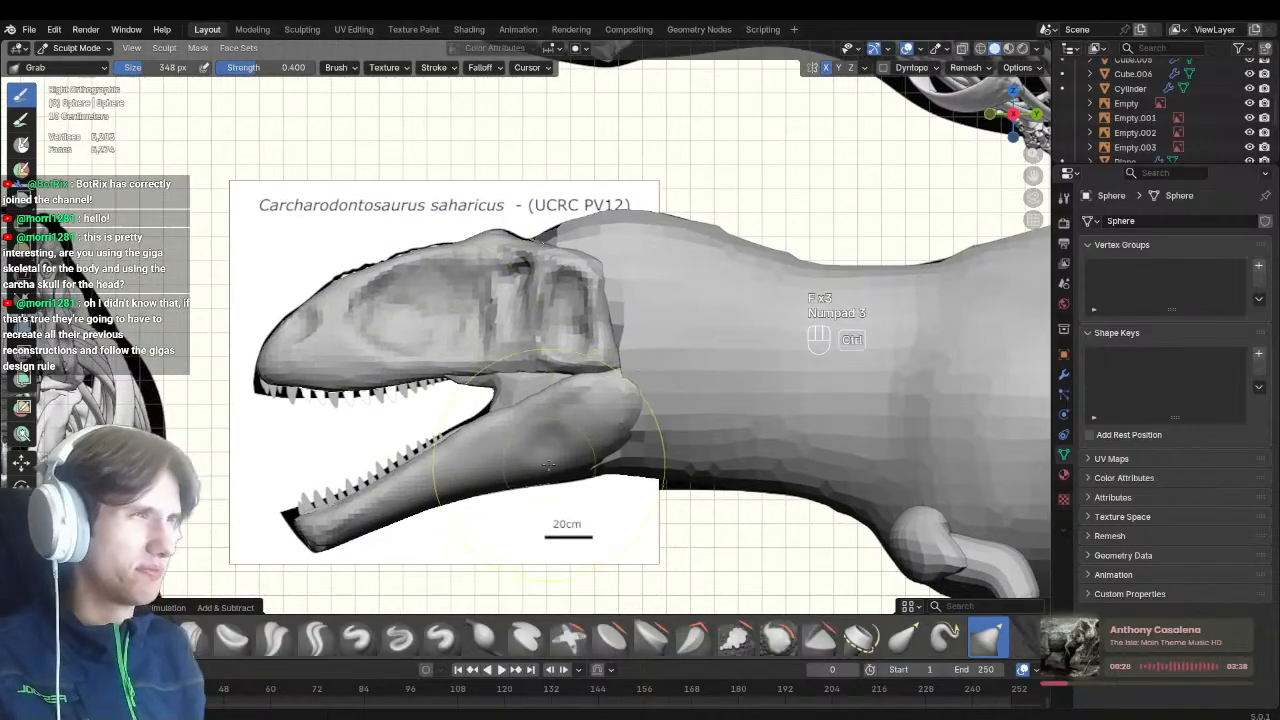
Switch to the mouth-corner piece and fit it between the jaws with the Grab brush at about 230 px
key(alt+q)
key(f)
key(f)
click(438, 402)
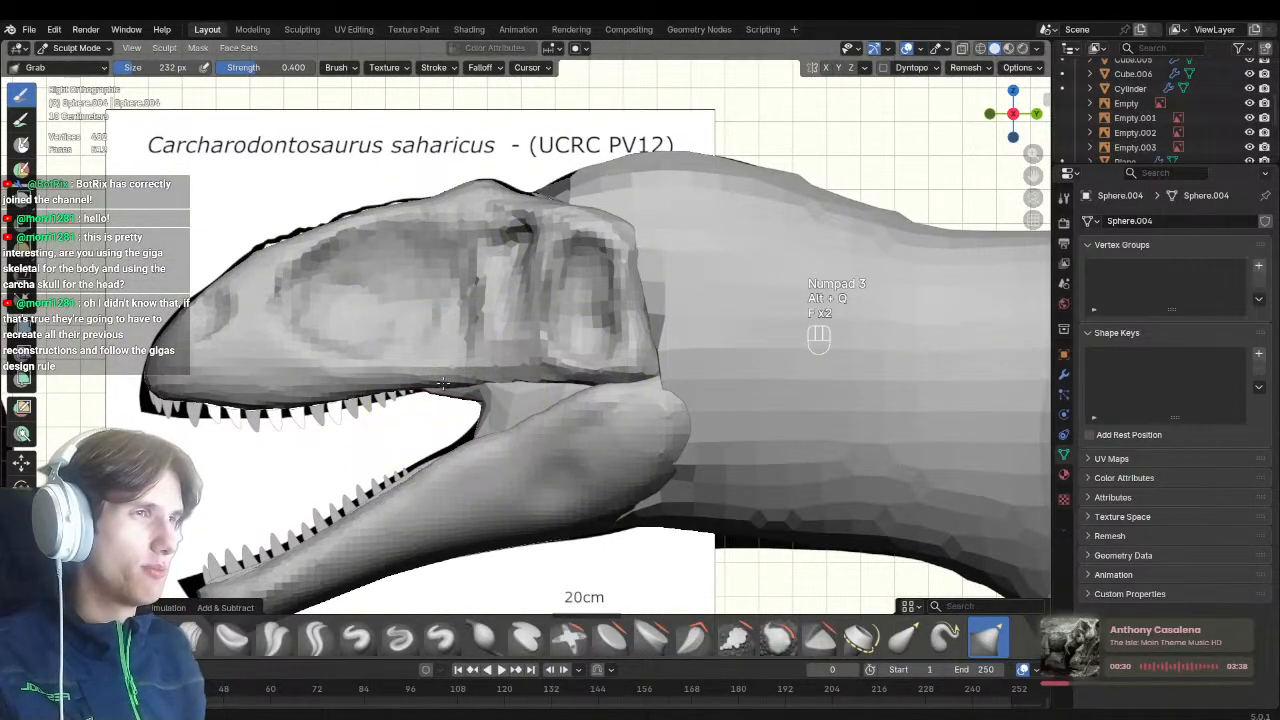
mouse_move(458, 374)
shift+middle_down()
mouse_move(462, 338)
mouse_move(538, 258)
shift+middle_up()
key(f)
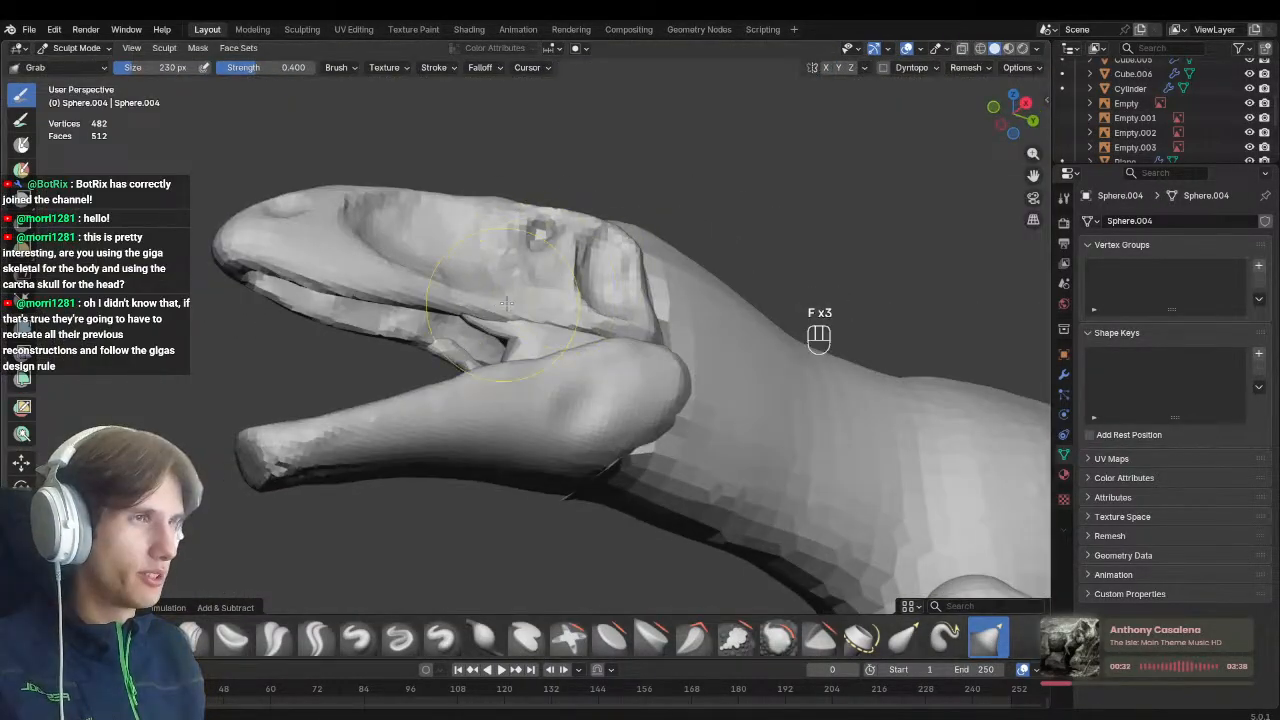
key(f)
mouse_move(490, 318)
middle_down()
mouse_move(538, 284)
mouse_move(556, 290)
mouse_move(643, 400)
mouse_move(400, 428)
middle_up()
key(f)
click(545, 308)
key(KP_3)
mouse_move(546, 367)
shift+middle_down()
mouse_move(563, 384)
mouse_move(598, 374)
shift+middle_up()
scroll(560, 390, up, 1)
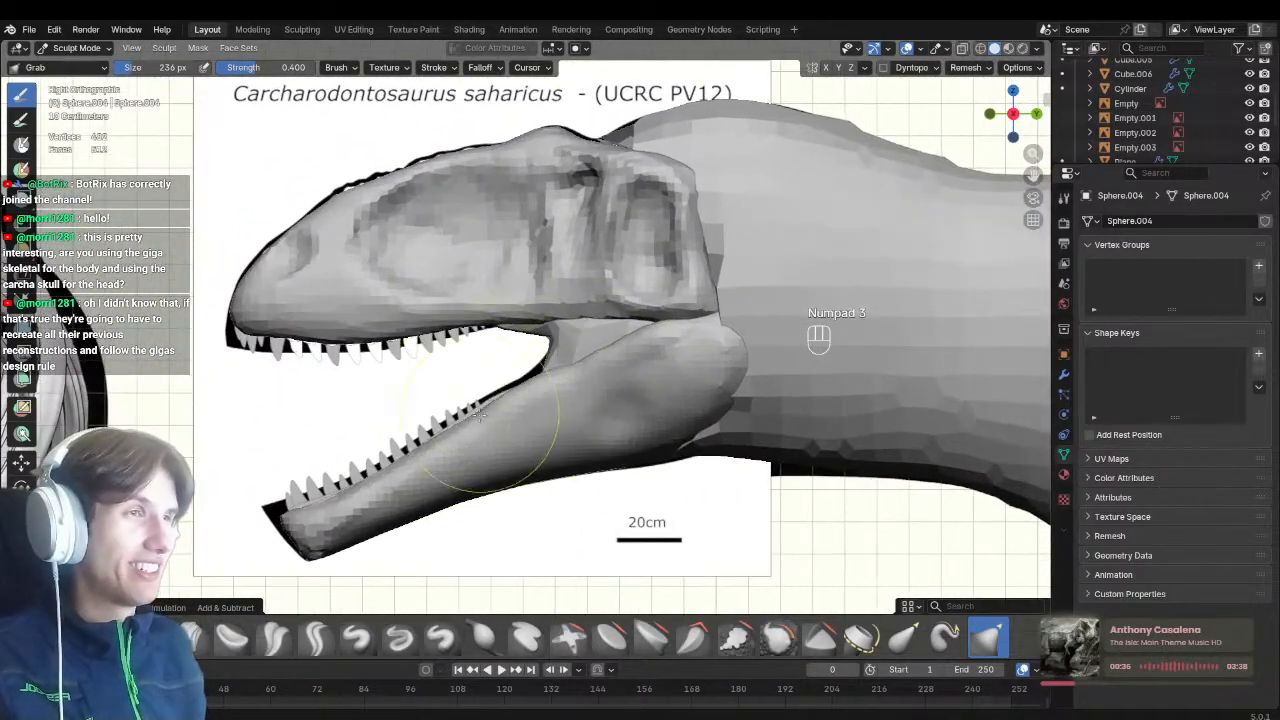
Switch to the lower jaw, fit its outline to the reference with the Grab brush at 306 and 266 px, and smooth it
key(alt+q)
shift+middle_drag(440, 445, 486, 422)
scroll(475, 425, up, 1)
key(f)
click(474, 432)
key(f)
click(472, 430)
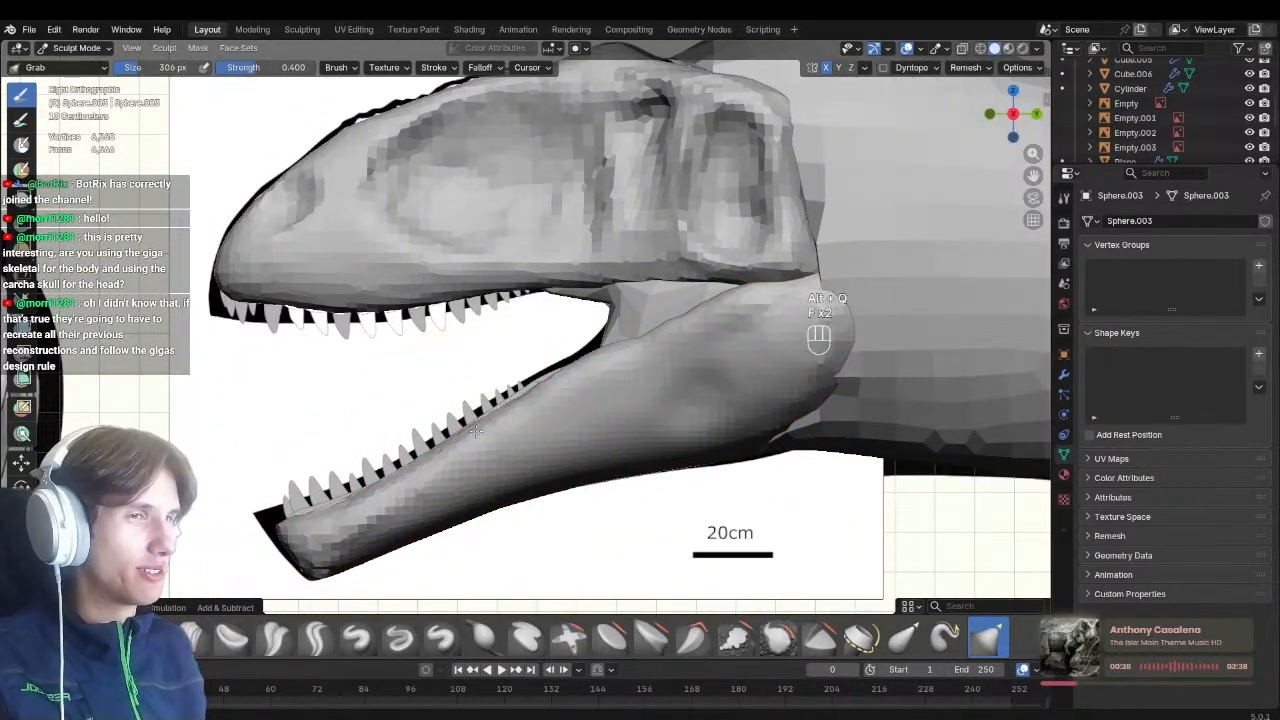
shift+middle_drag(550, 379, 611, 323)
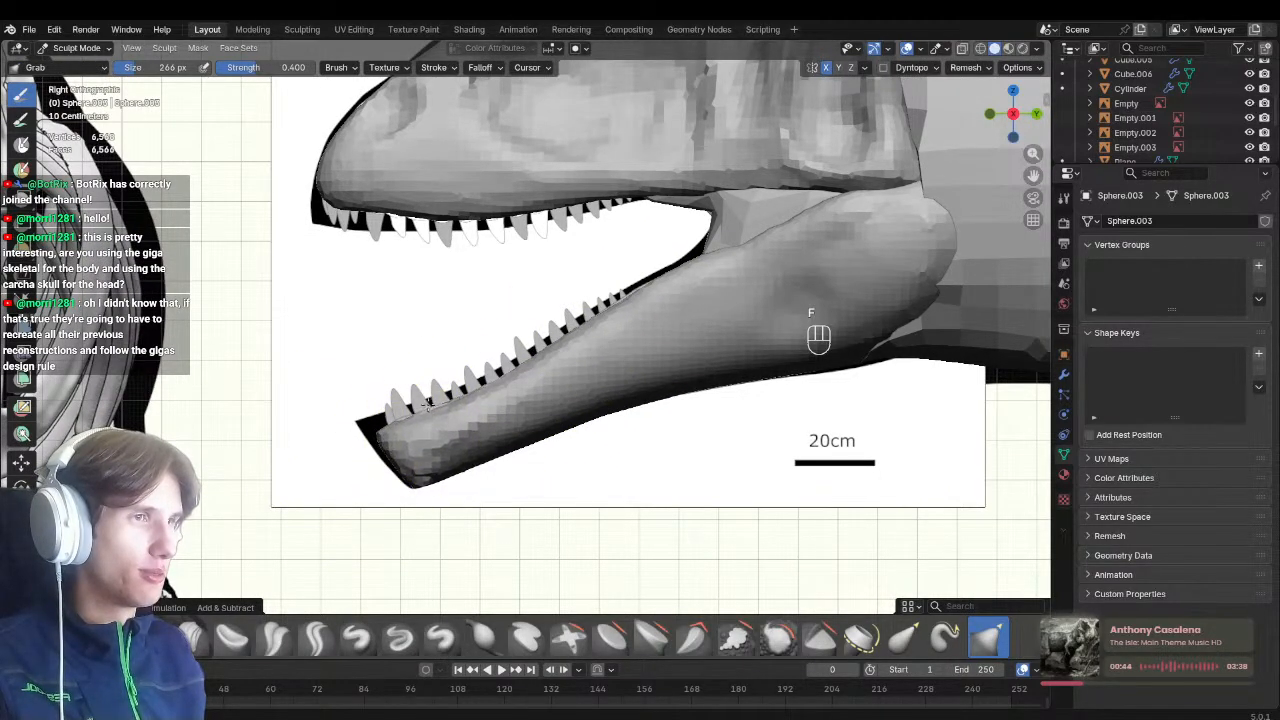
shift+drag(715, 325, 502, 375)
scroll(506, 372, down, 1)
key(z)
key(alt+z)
mouse_move(581, 350)
shift+middle_down()
mouse_move(527, 361)
mouse_move(526, 341)
shift+middle_up()
key(alt+z)
scroll(562, 348, down, 1)
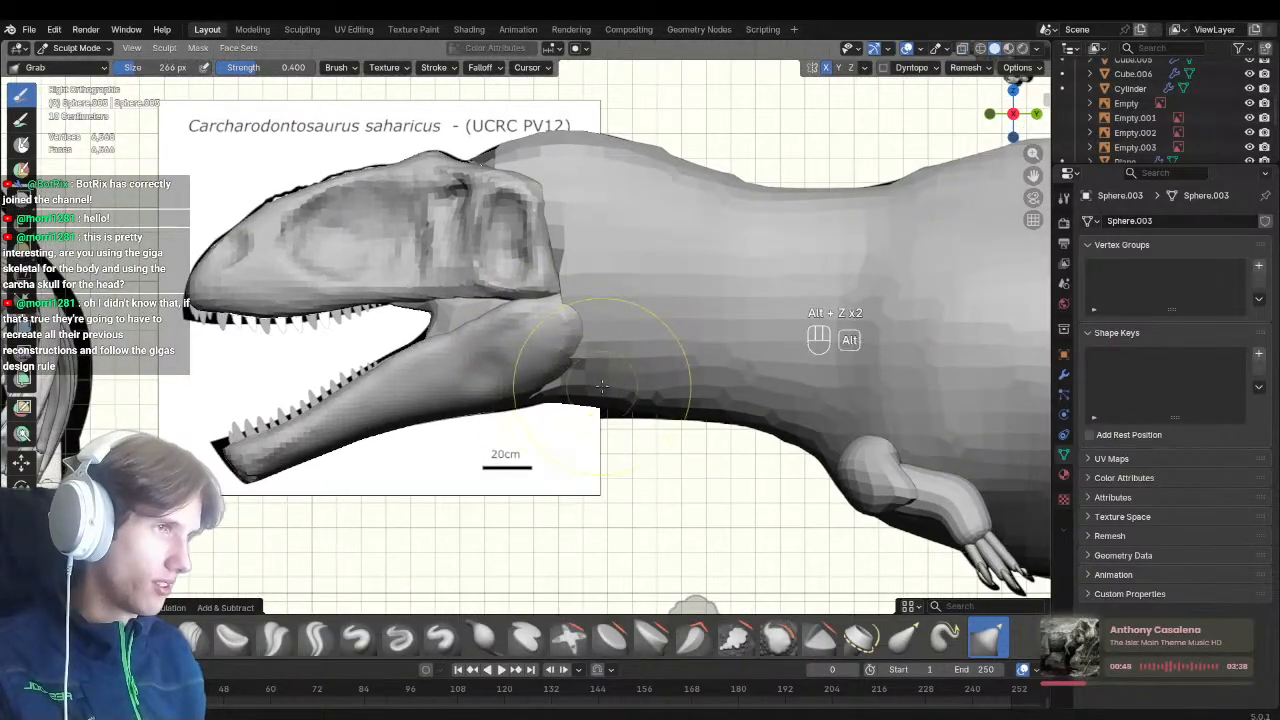
Switch to the body, adjust the throat and neck behind the jaw with the Grab brush, and save the file
key(alt+q)
key(f)
click(609, 403)
drag(609, 403, 594, 420)
ctrl+middle_drag(585, 390, 554, 477)
mouse_move(560, 265)
shift+middle_down()
mouse_move(512, 331)
mouse_move(520, 375)
mouse_move(512, 365)
mouse_move(671, 394)
mouse_move(586, 429)
mouse_move(657, 486)
mouse_move(472, 503)
mouse_move(429, 371)
shift+middle_up()
key(f)
click(669, 343)
key(KP_3)
key(ctrl+s)
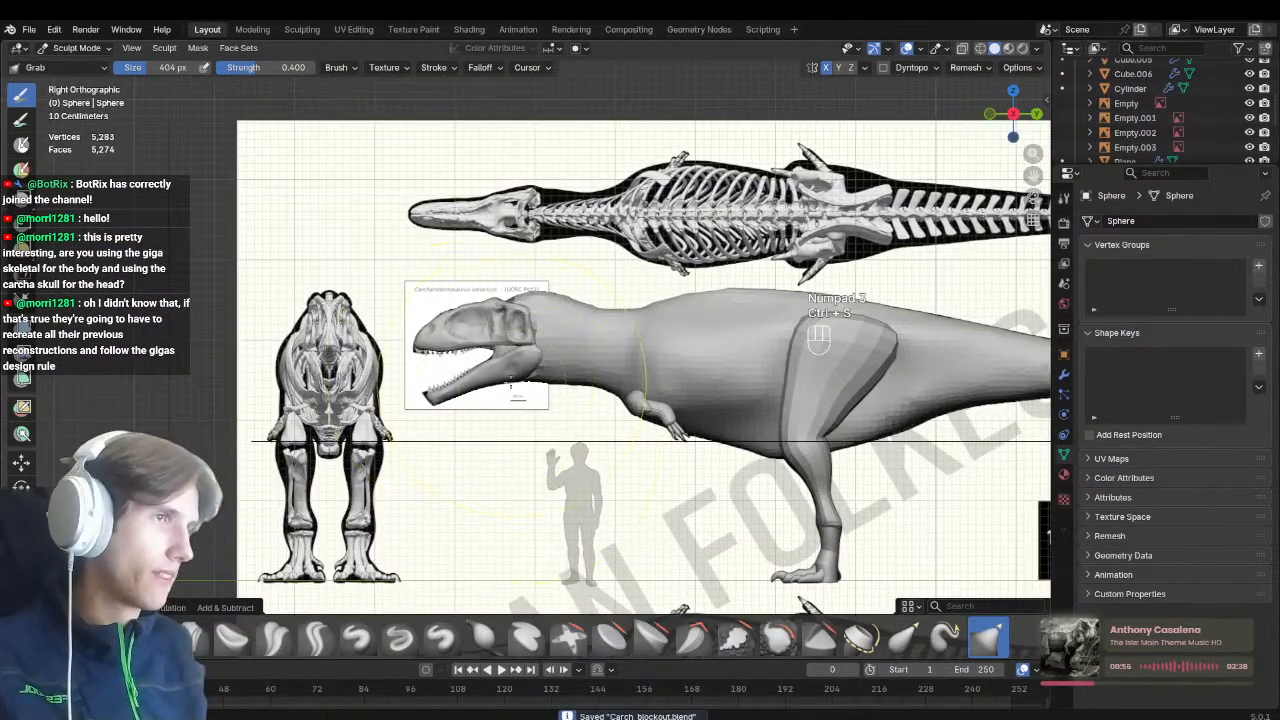
Return to Object Mode in the side view, save the file, and add a UV sphere
middle_drag(510, 382, 566, 404)
ctrl+middle_drag(566, 404, 560, 330)
key(KP_3)
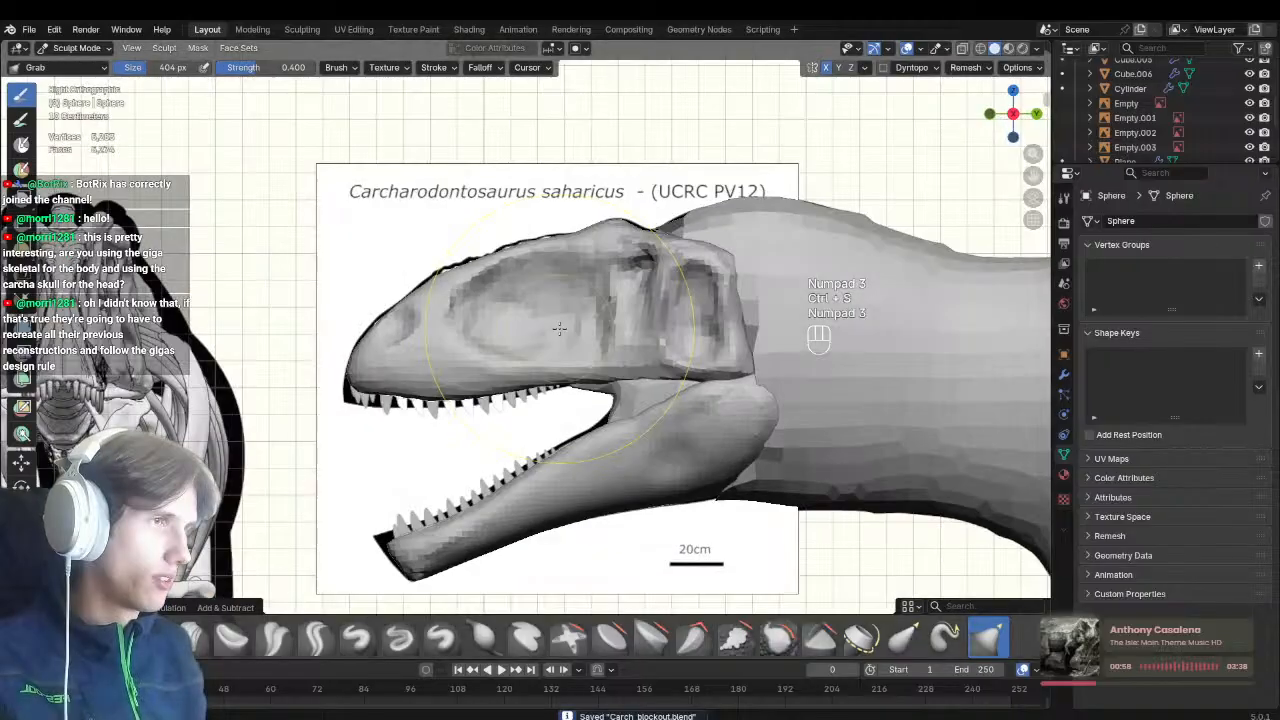
scroll(560, 330, up, 2)
key(ctrl+Tab)
key(ctrl+s)
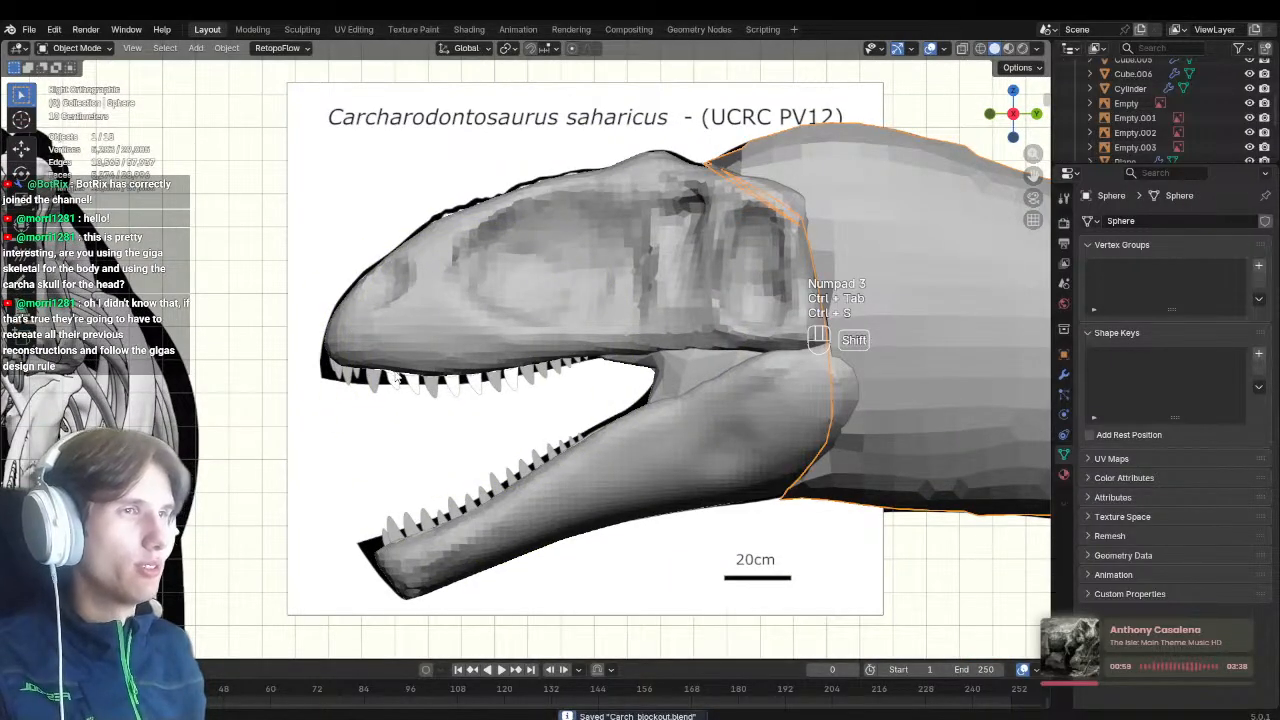
key(shift+a)
mouse_move(405, 390)
click(459, 442)
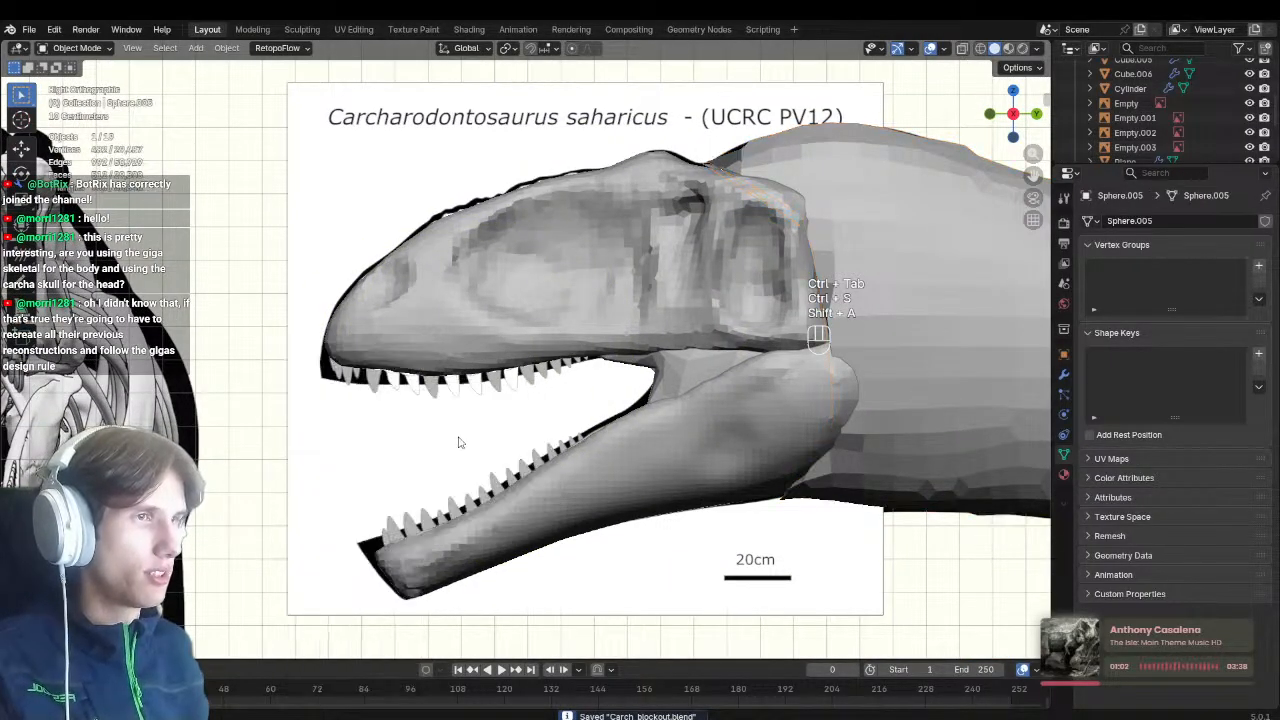
Scale the new sphere down and move it into the mouth beside the upper tooth row
scroll(459, 442, down, 6)
key(g)
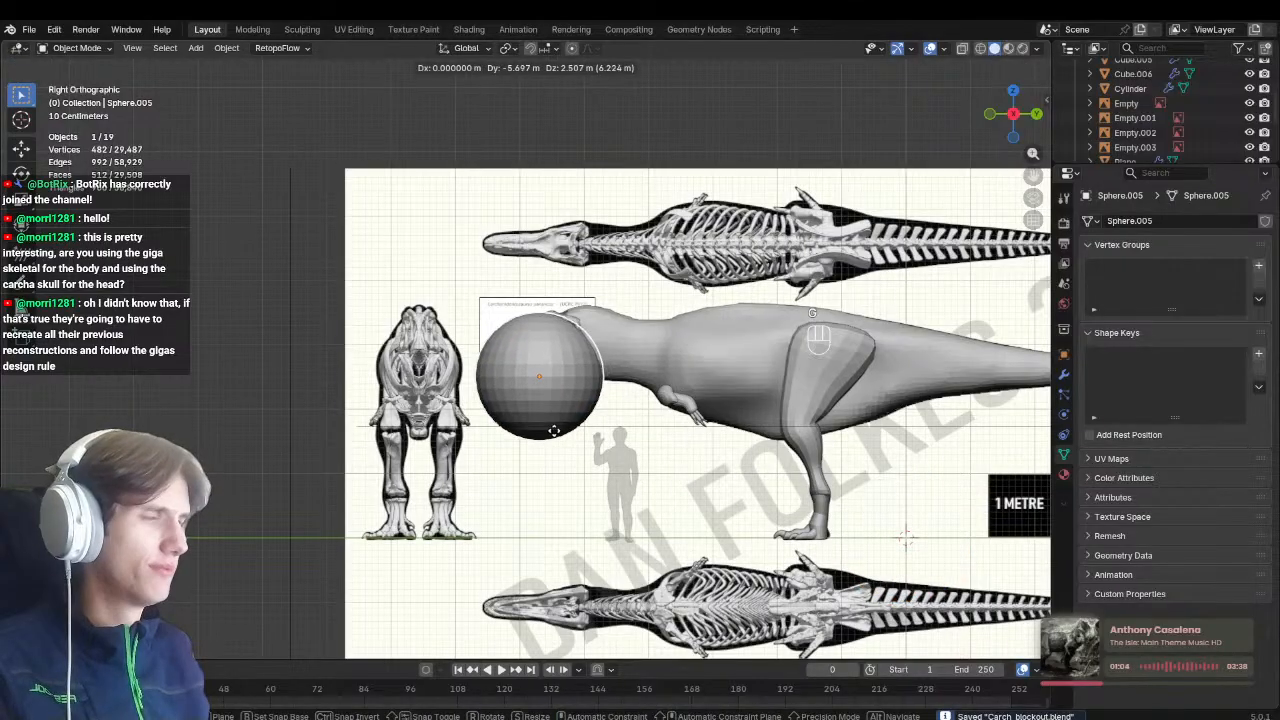
alt+scroll(565, 385, up, 7)
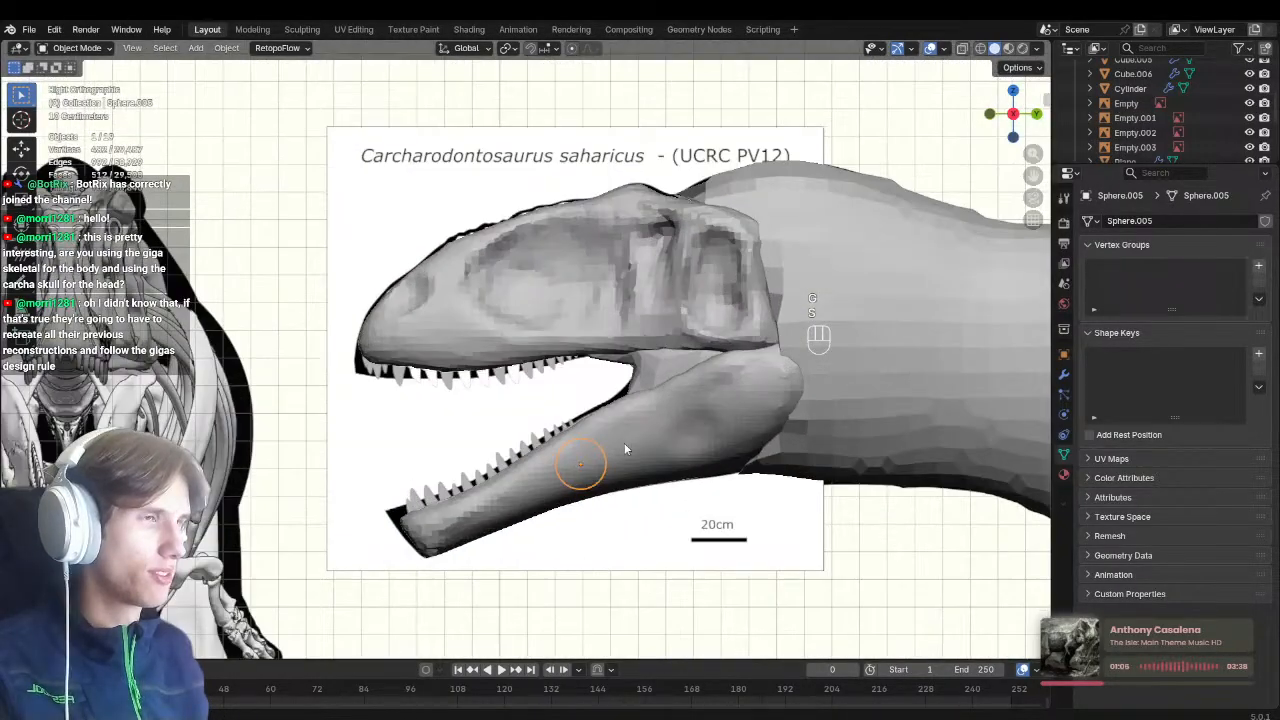
click(567, 385)
key(KP_1)
shift+middle_drag(509, 440, 482, 448)
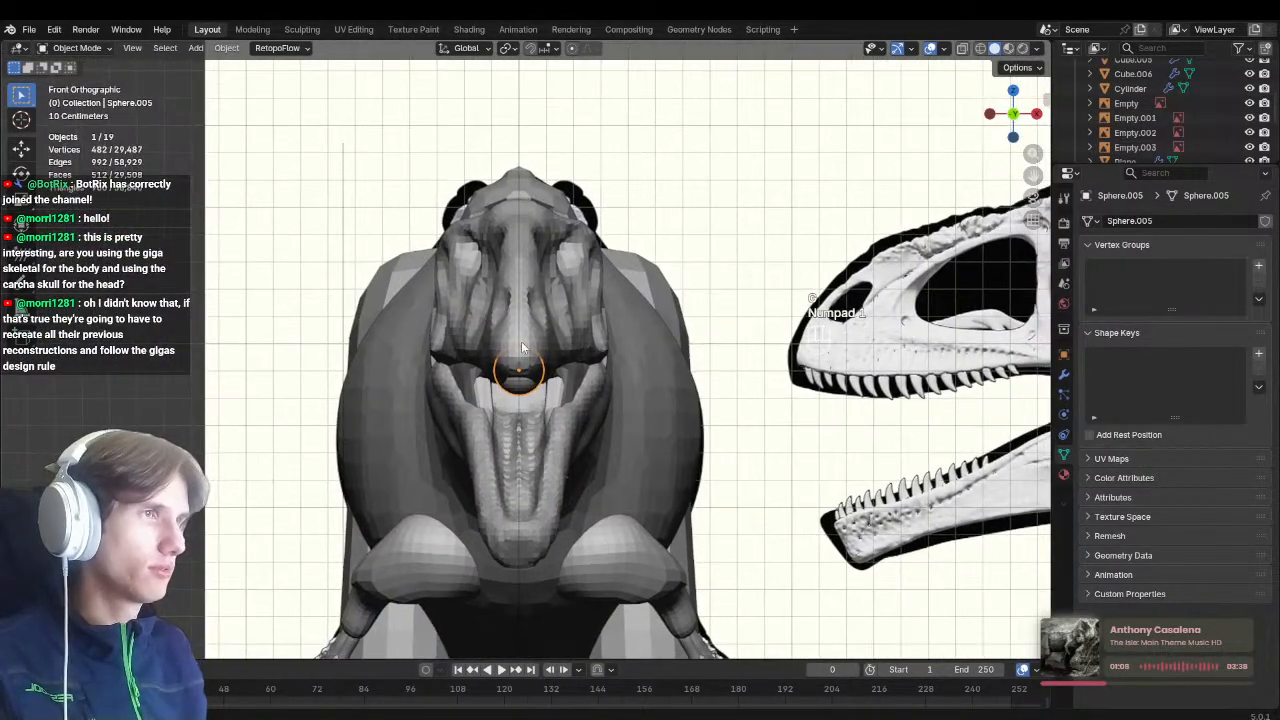
scroll(521, 341, up, 1)
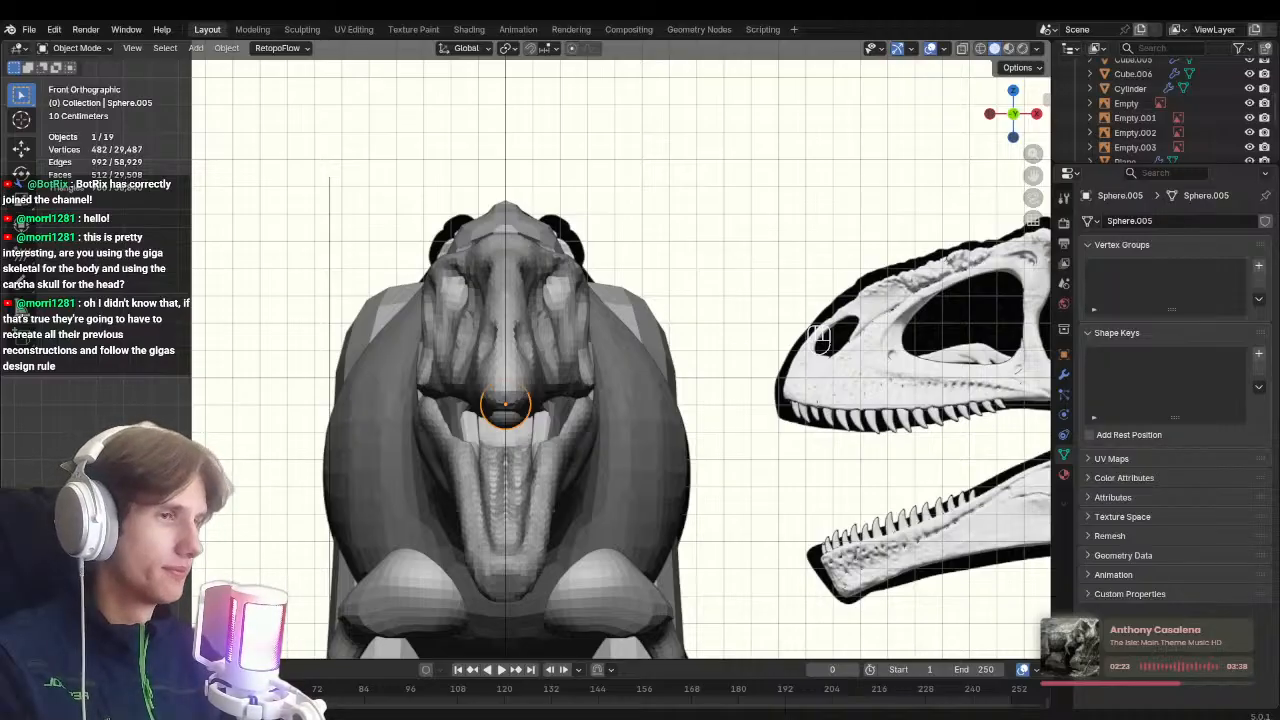
Move the small sphere to the tip of the snout in the bottom view and scale it down further
shift+middle_drag(508, 468, 590, 328)
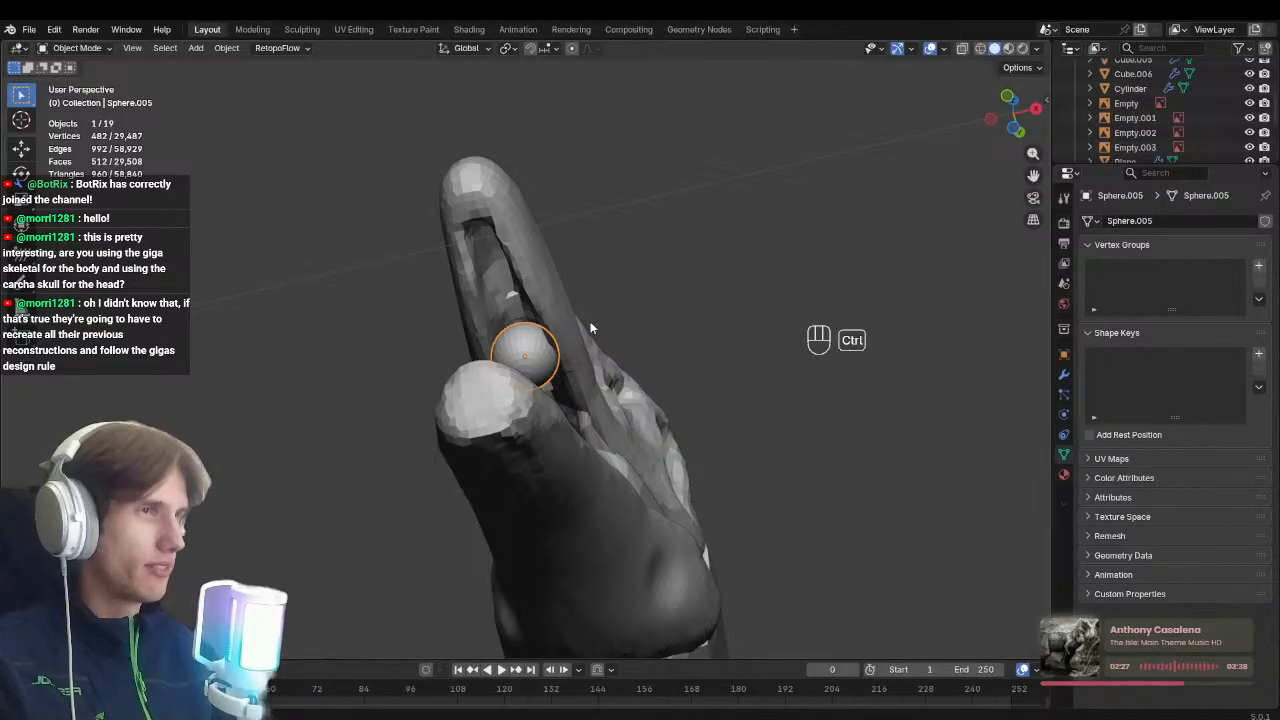
key(ctrl+Tab)
mouse_move(560, 392)
middle_down()
mouse_move(554, 349)
mouse_move(471, 437)
mouse_move(497, 394)
middle_up()
key(f)
key(ctrl+Tab)
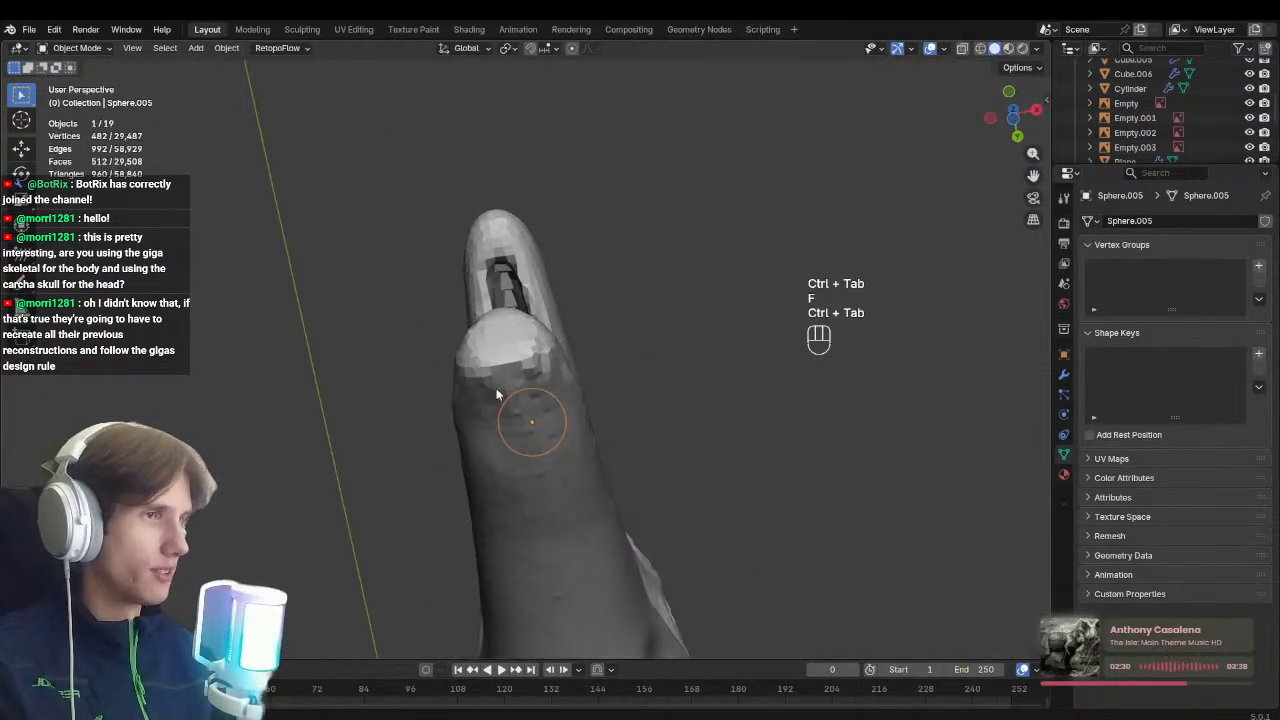
key(ctrl+KP_7)
key(g)
click(580, 149)
key(s)
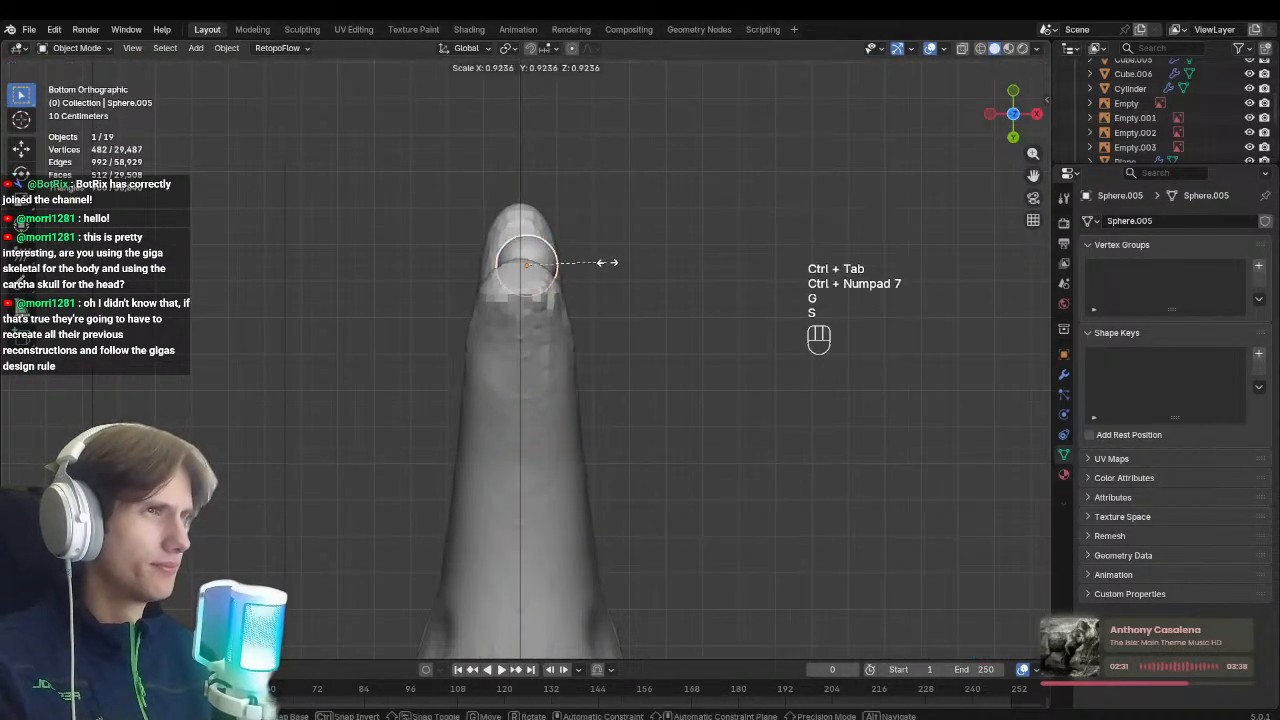
click(567, 288)
shift+middle_drag(572, 317, 571, 357)
Mirror the small sphere across X with the upper head as mirror object and enter Sculpt Mode on it with the Grab brush
key(KP_3)
mouse_move(519, 406)
shift+middle_down()
mouse_move(535, 378)
mouse_move(583, 366)
shift+middle_up()
key(ctrl+Tab)
key(g)
key(f)
key(ctrl+Tab)
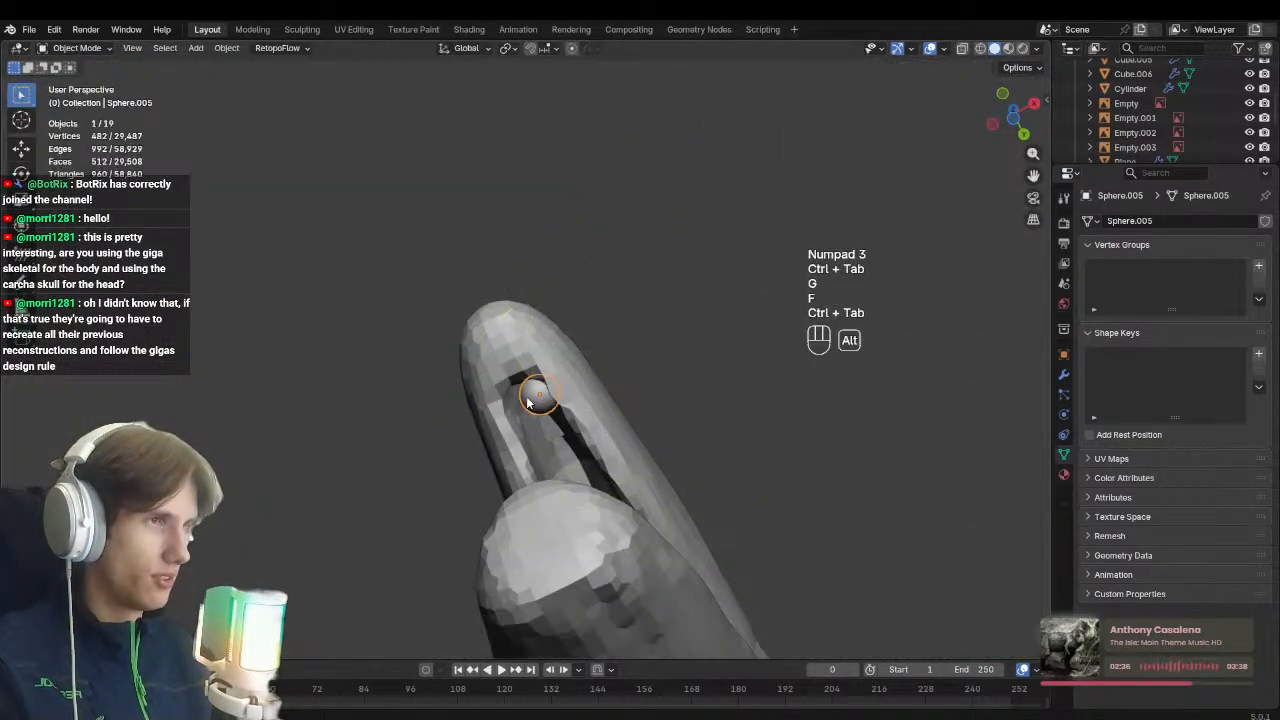
key(alt+m)
click(1063, 373)
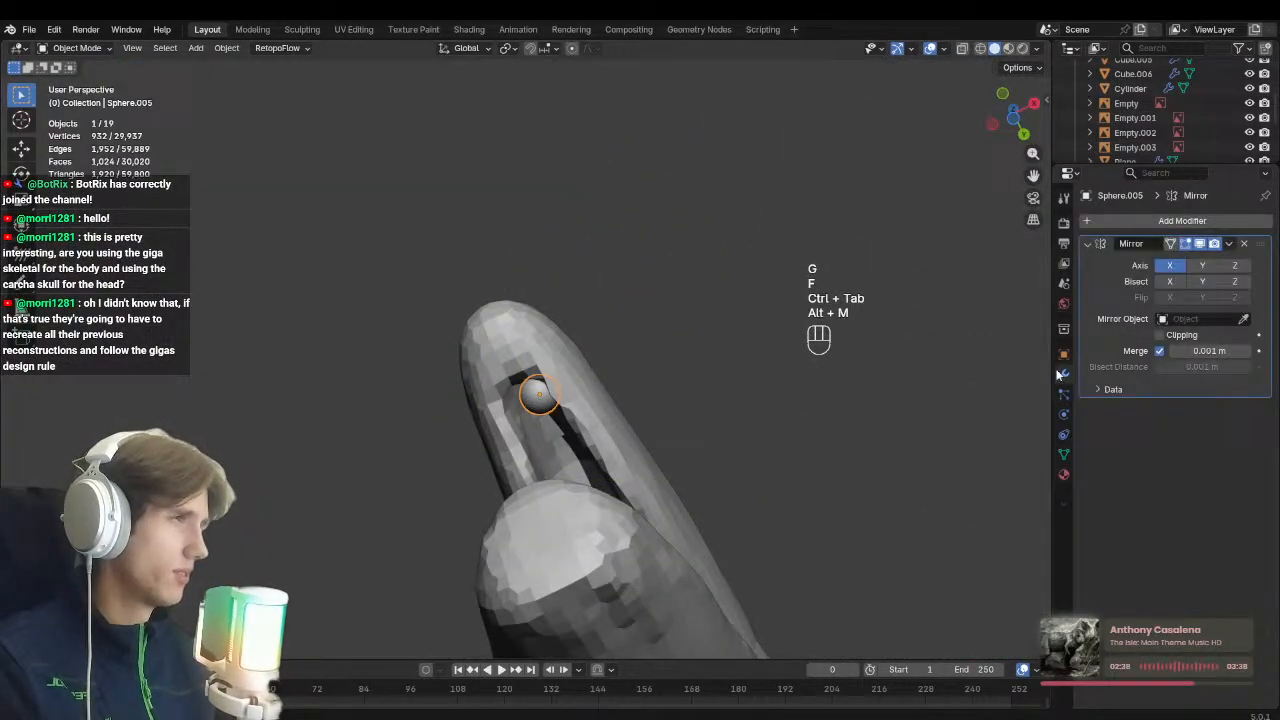
click(1243, 318)
click(482, 420)
key(ctrl+Tab)
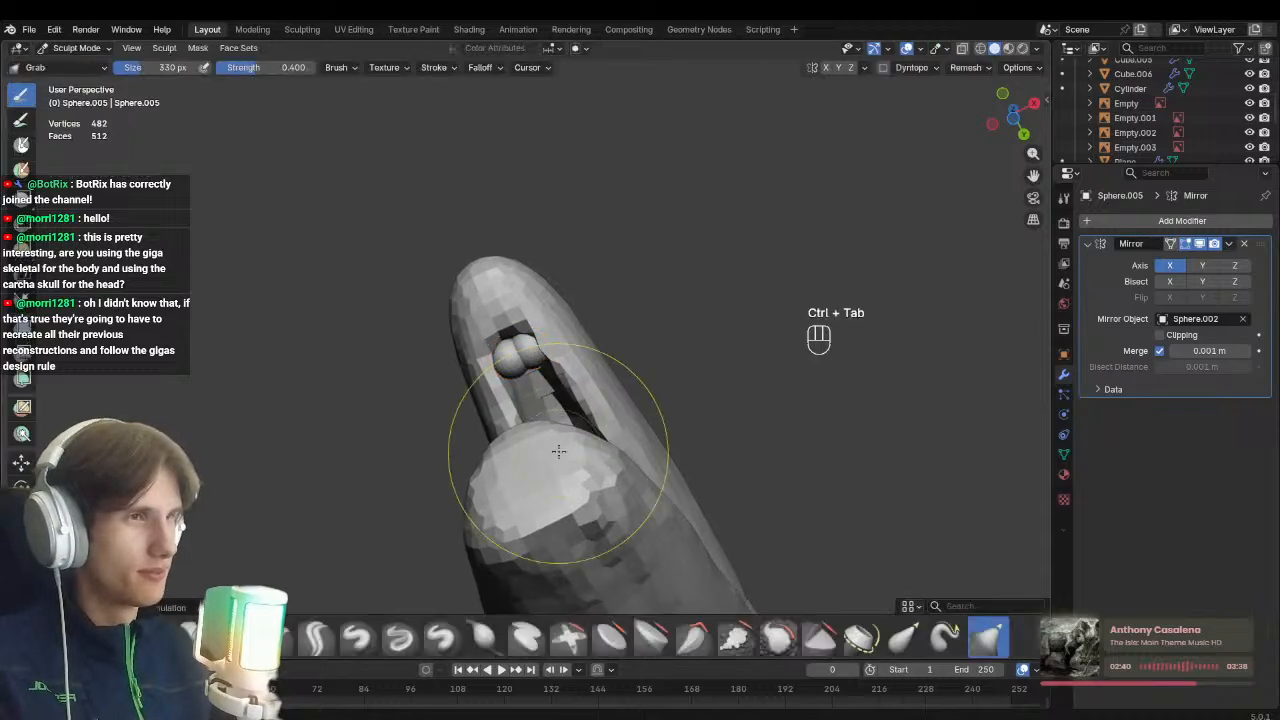
Pull the small mirrored sphere toward the snout tip with the Grab brush, viewing the mouth from below
key(f)
click(541, 352)
middle_drag(541, 352, 560, 370)
key(f)
click(560, 370)
mouse_move(560, 370)
mouse_down()
mouse_move(572, 368)
mouse_move(552, 242)
mouse_up()
key(f)
click(543, 340)
Stretch the mirrored sphere lengthwise into a strip along the inner side of the upper jaw
key(f)
click(584, 365)
drag(552, 345, 568, 400)
shift+middle_drag(571, 383, 546, 321)
key(f)
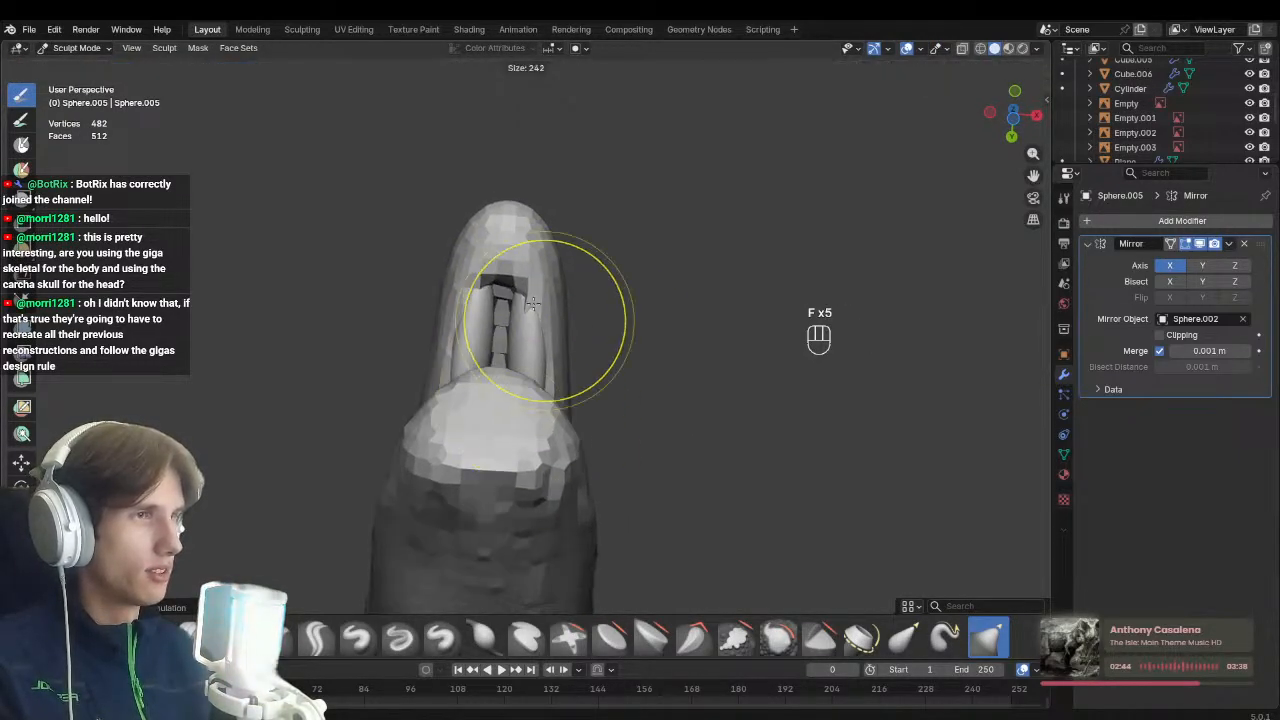
click(530, 316)
drag(531, 303, 513, 229)
In the right side view, compare the mouth strip with the skull reference through X-ray and adjust it with the Grab brush
key(KP_3)
key(alt+z)
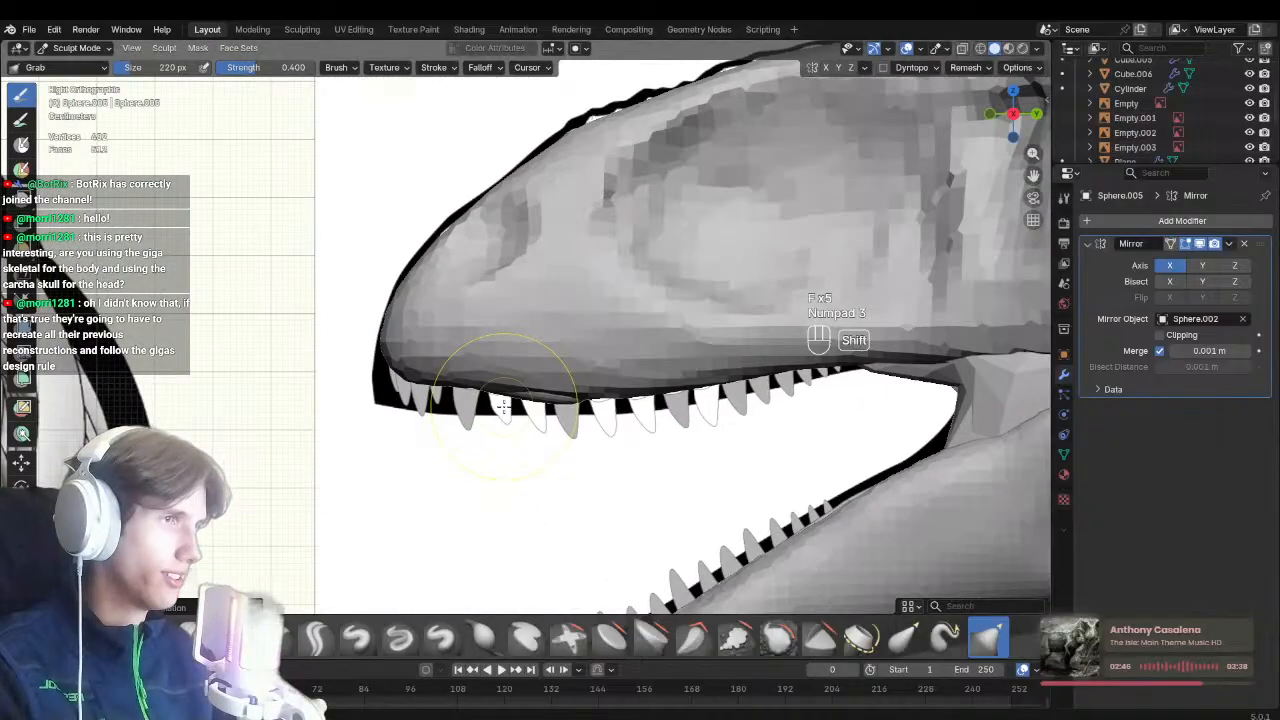
key(f)
click(388, 423)
key(f)
click(451, 430)
key(alt+z)
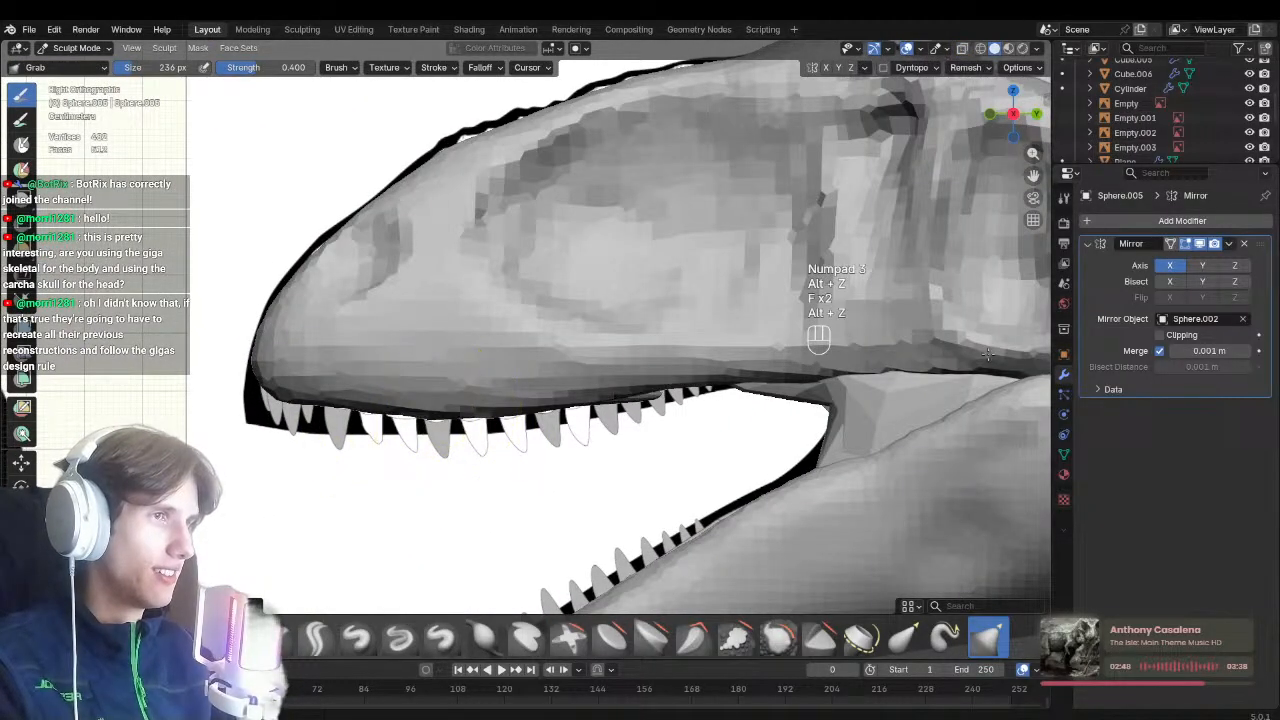
Grab the rear and middle of the strip so it follows the curve of the reference's upper tooth row
key(f)
click(704, 376)
drag(686, 380, 664, 387)
key(alt+z)
key(f)
click(606, 382)
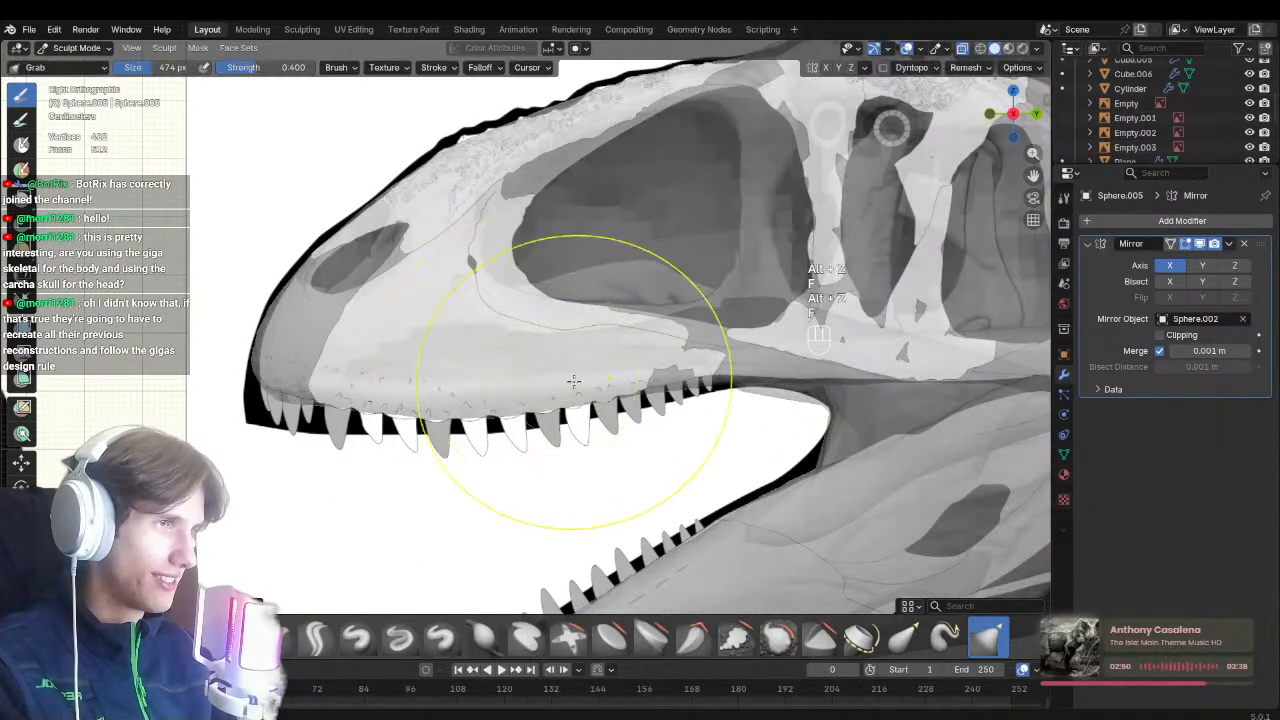
drag(574, 383, 534, 407)
Hide the upper head and pull the strip's front end forward to the foremost upper teeth in Sculpt Mode
key(ctrl+Tab)
key(h)
key(ctrl+Tab)
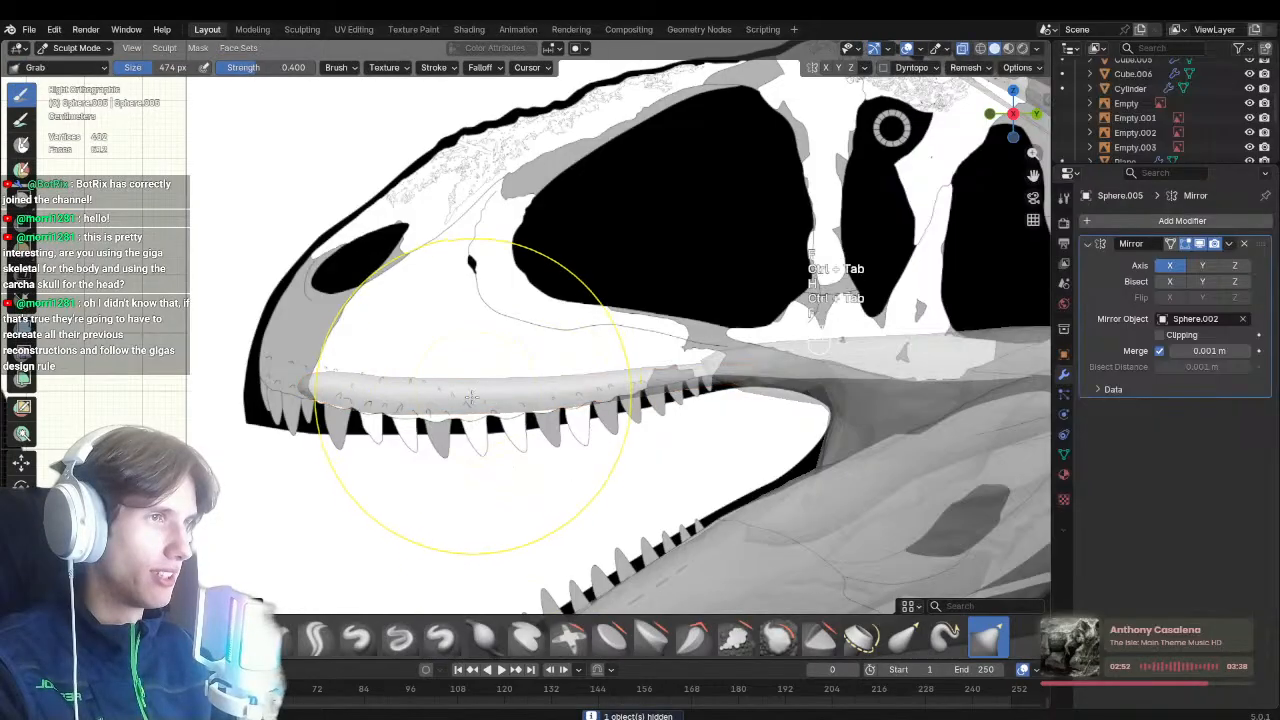
key(f)
key(f)
key(f)
right_click(291, 393)
drag(271, 376, 211, 374)
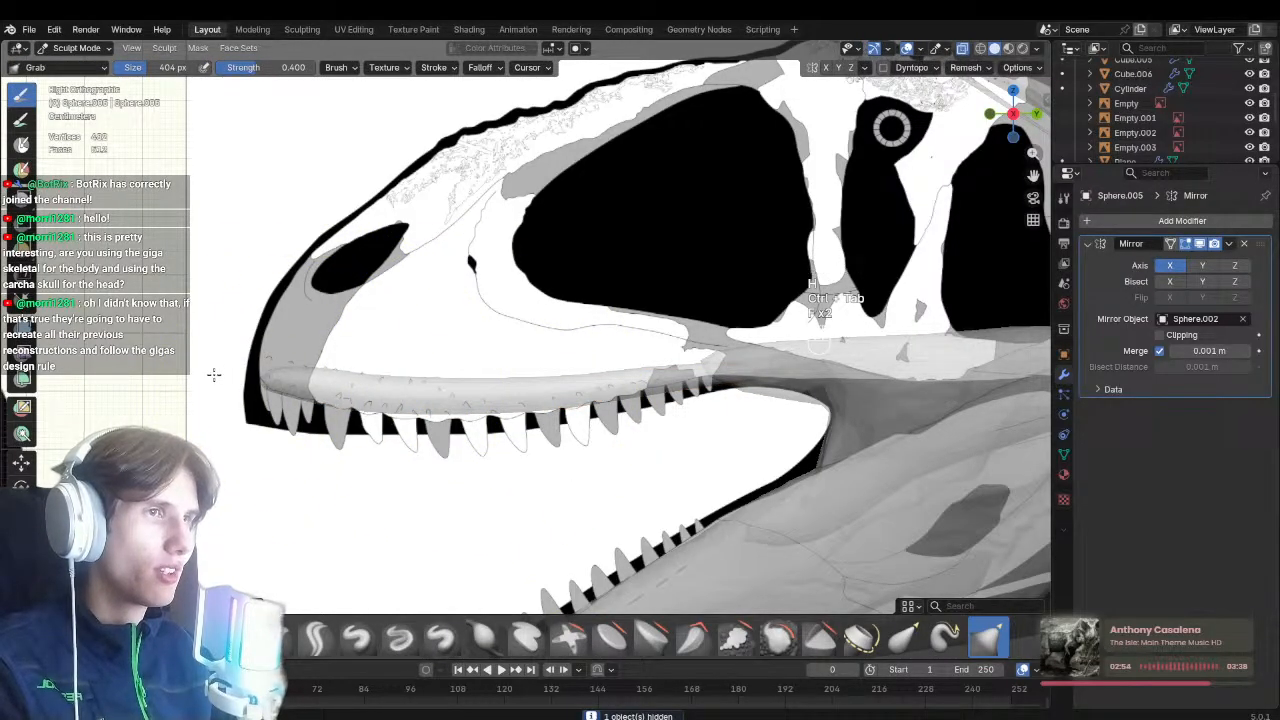
Adjust the strip's rear end toward the jaw corner with a larger Grab brush, and turn off X-ray
key(f)
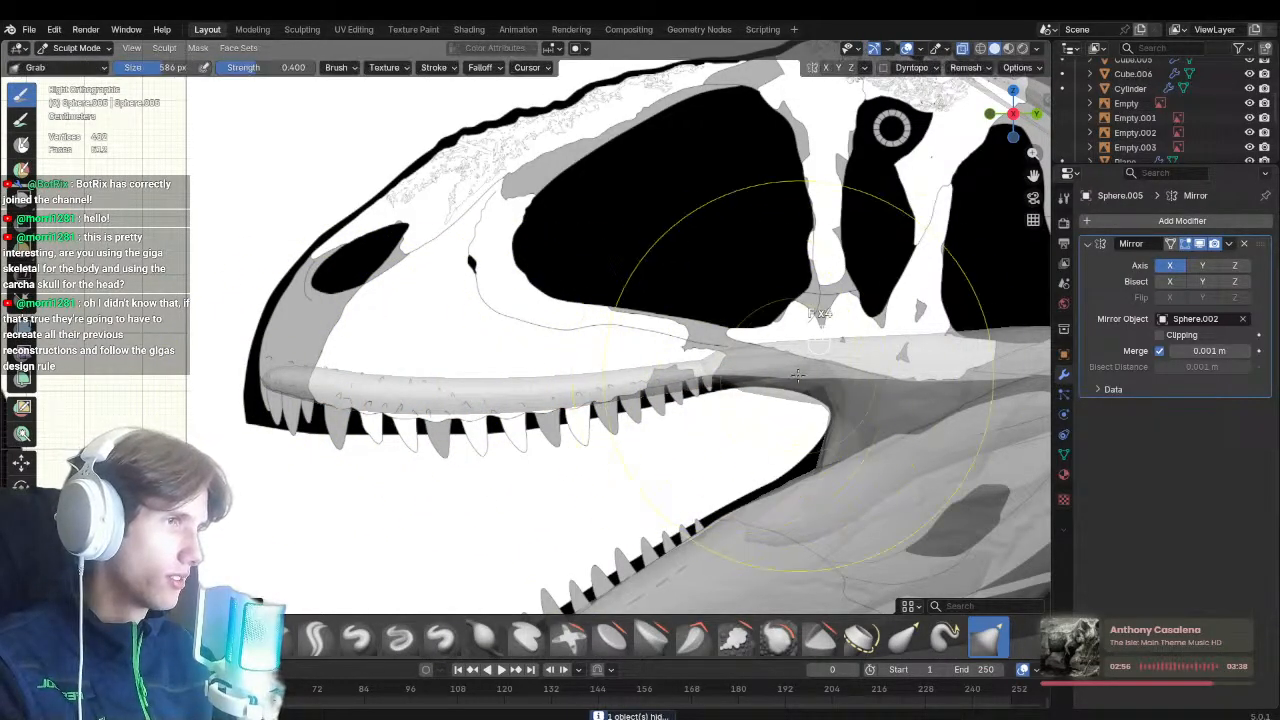
click(867, 368)
key(alt+z)
key(f)
key(ctrl+Tab)
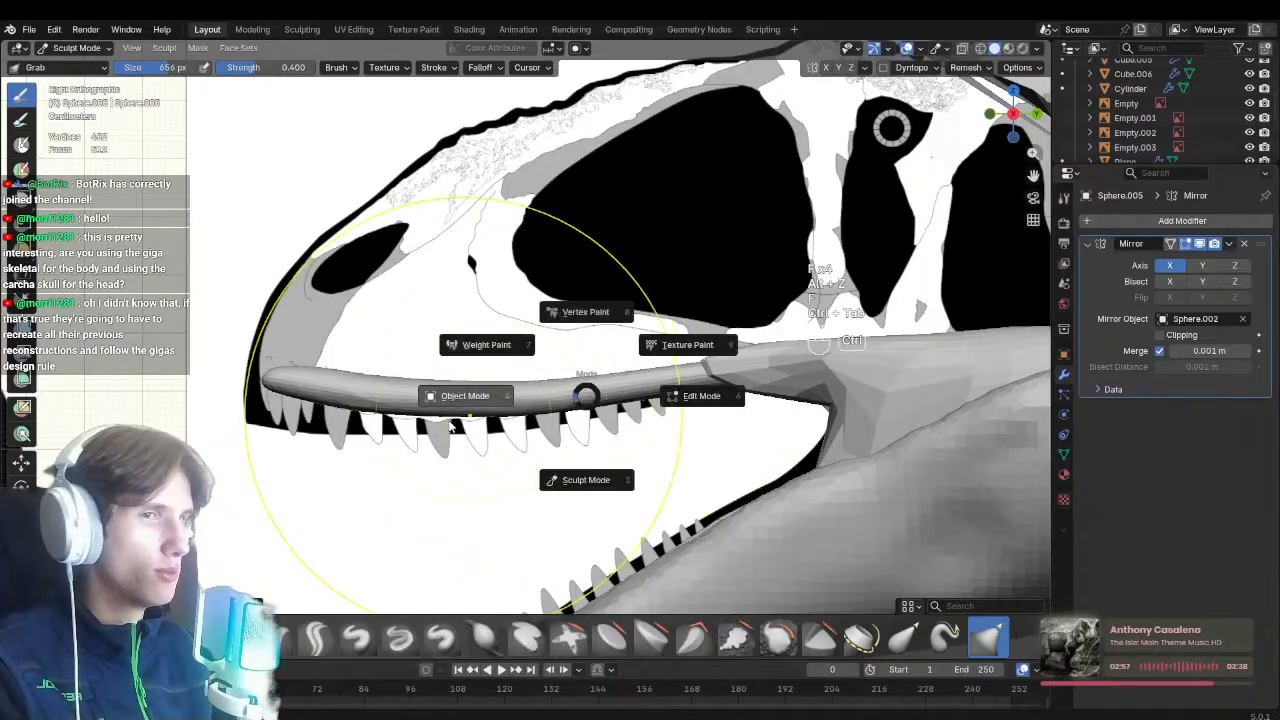
Reveal the hidden upper head and enter Sculpt Mode on it with the Draw Sharp brush
key(alt+h)
mouse_move(550, 368)
middle_down()
mouse_move(566, 280)
mouse_move(597, 404)
mouse_move(643, 406)
mouse_move(562, 306)
middle_up()
click(538, 399)
click(643, 410)
key(ctrl+Tab)
key(1)
Carve the underside of the upper head behind the snout tip and alongside the mouth strips with Draw Sharp
key(f)
click(422, 326)
mouse_move(430, 332)
middle_down()
mouse_move(523, 371)
mouse_move(503, 318)
mouse_move(520, 350)
middle_up()
key(f)
key(1)
key(f)
key(f)
click(540, 335)
key(f)
click(545, 312)
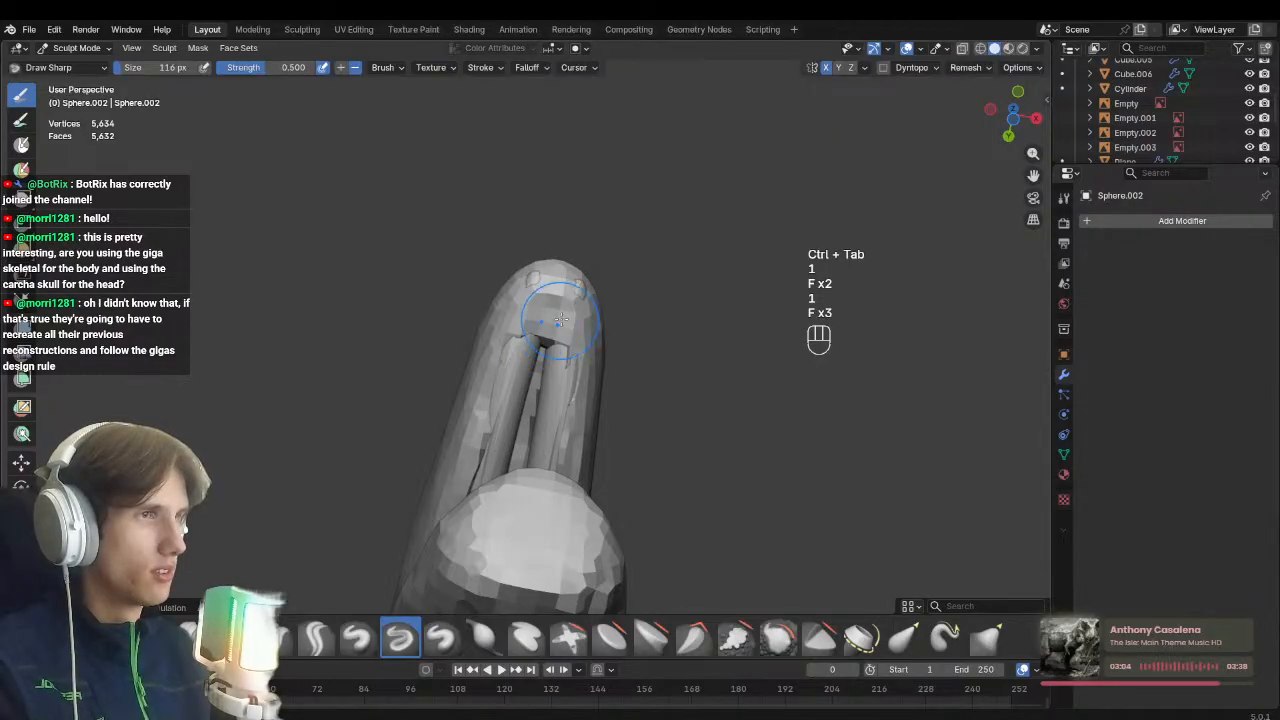
drag(512, 387, 484, 458)
middle_drag(463, 531, 523, 400)
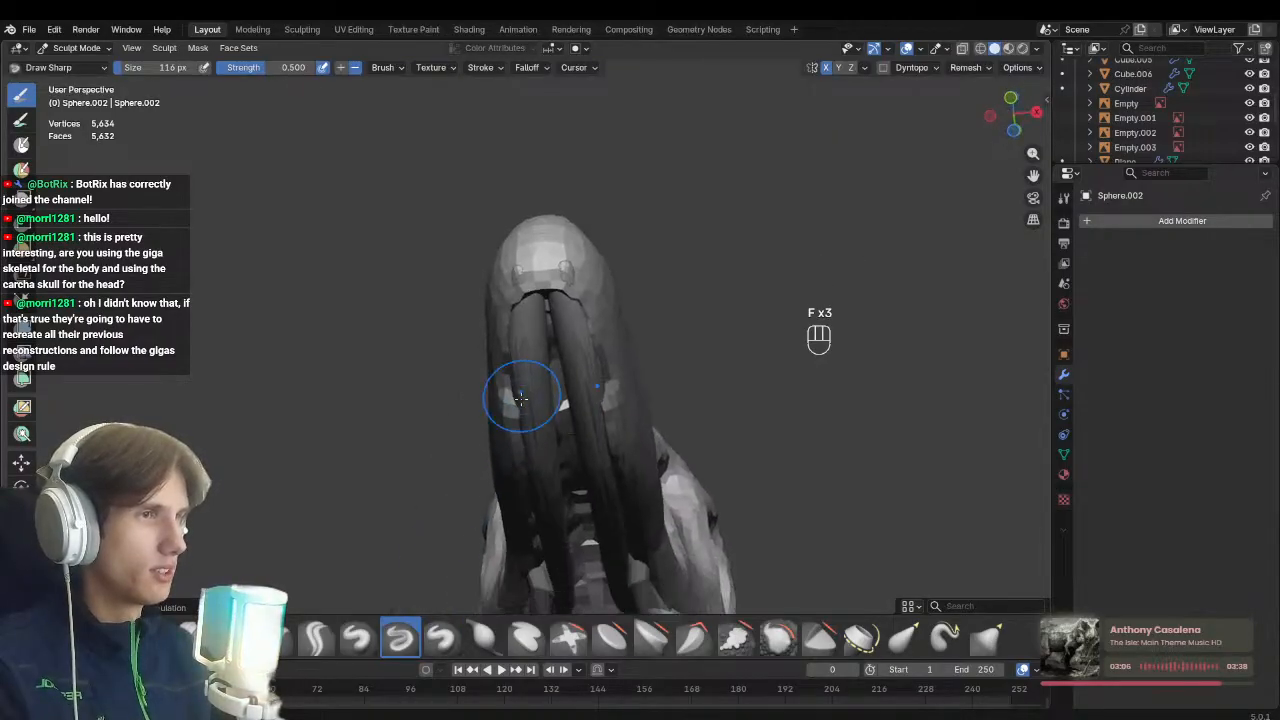
Continue working Draw Sharp farther back along the inside of the upper jaw with a larger brush
key(f)
click(550, 415)
mouse_move(538, 310)
middle_down()
mouse_move(514, 354)
mouse_move(528, 410)
middle_up()
key(f)
click(523, 411)
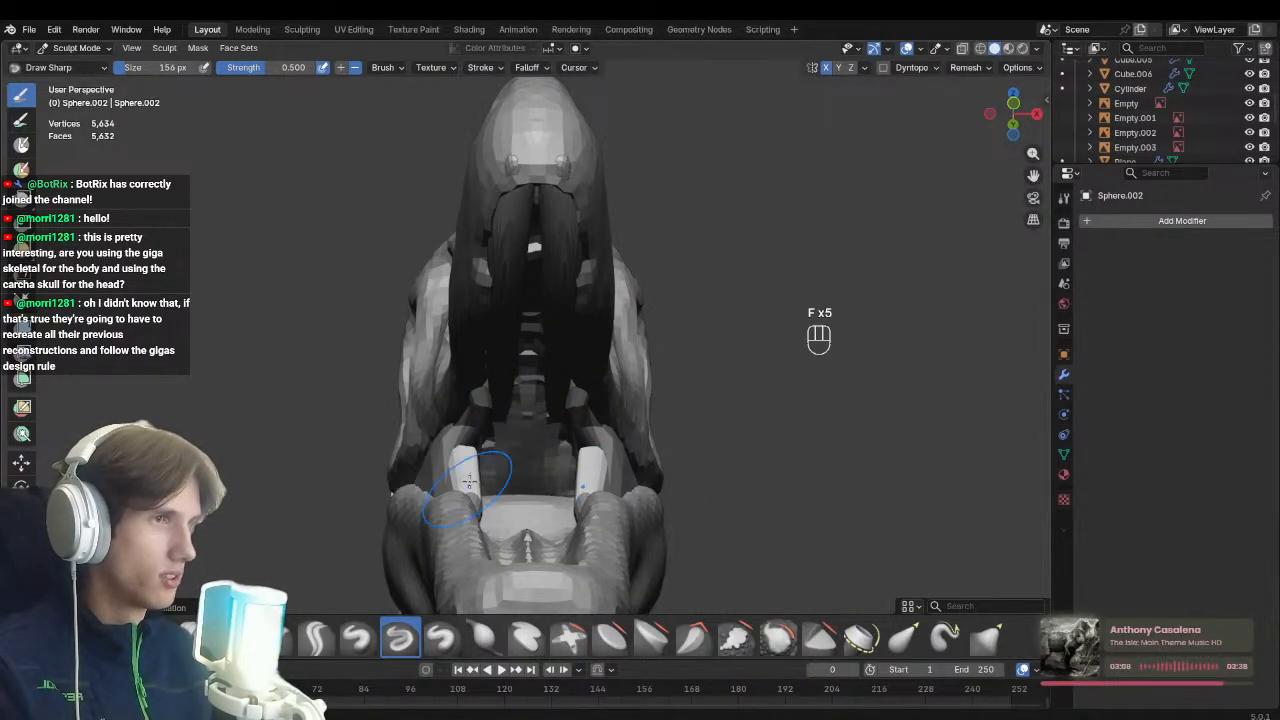
key(f)
click(503, 482)
mouse_move(503, 482)
middle_down()
mouse_move(376, 467)
mouse_move(532, 385)
middle_up()
key(alt+q)
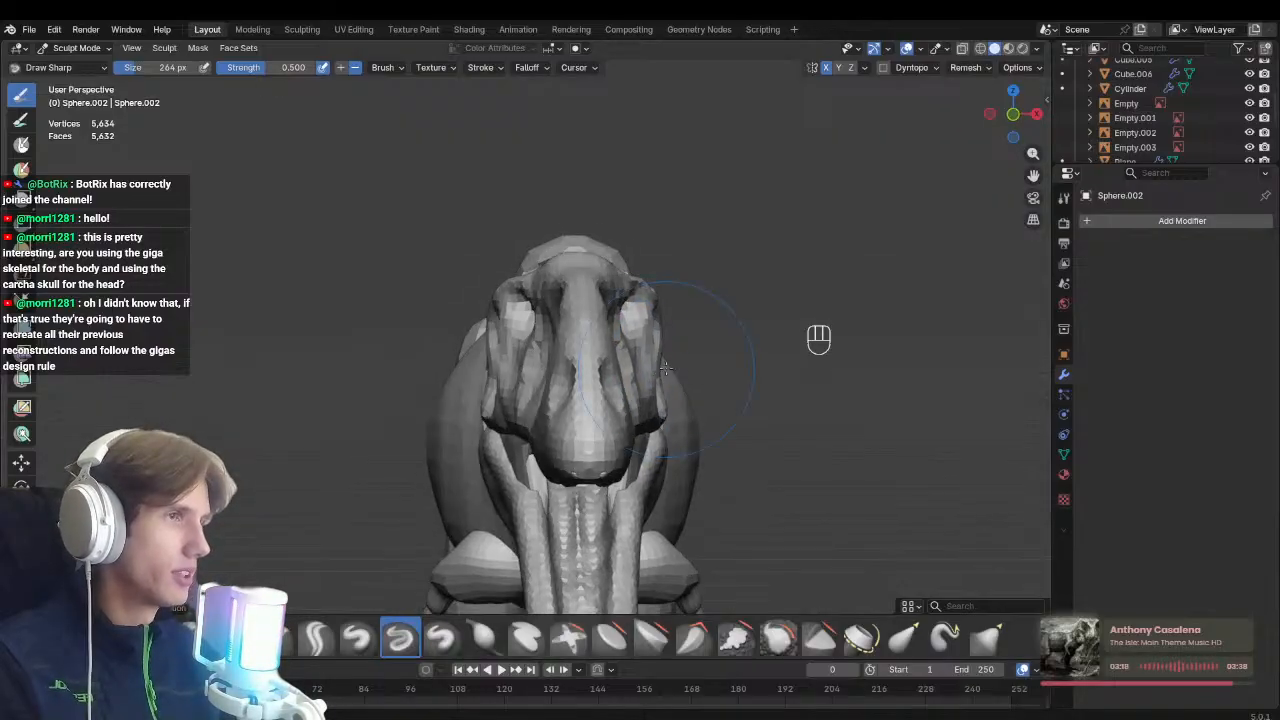
In the front view, reshape the upper head's brow and eye area symmetrically with the Grab brush
key(KP_1)
key(alt+q)
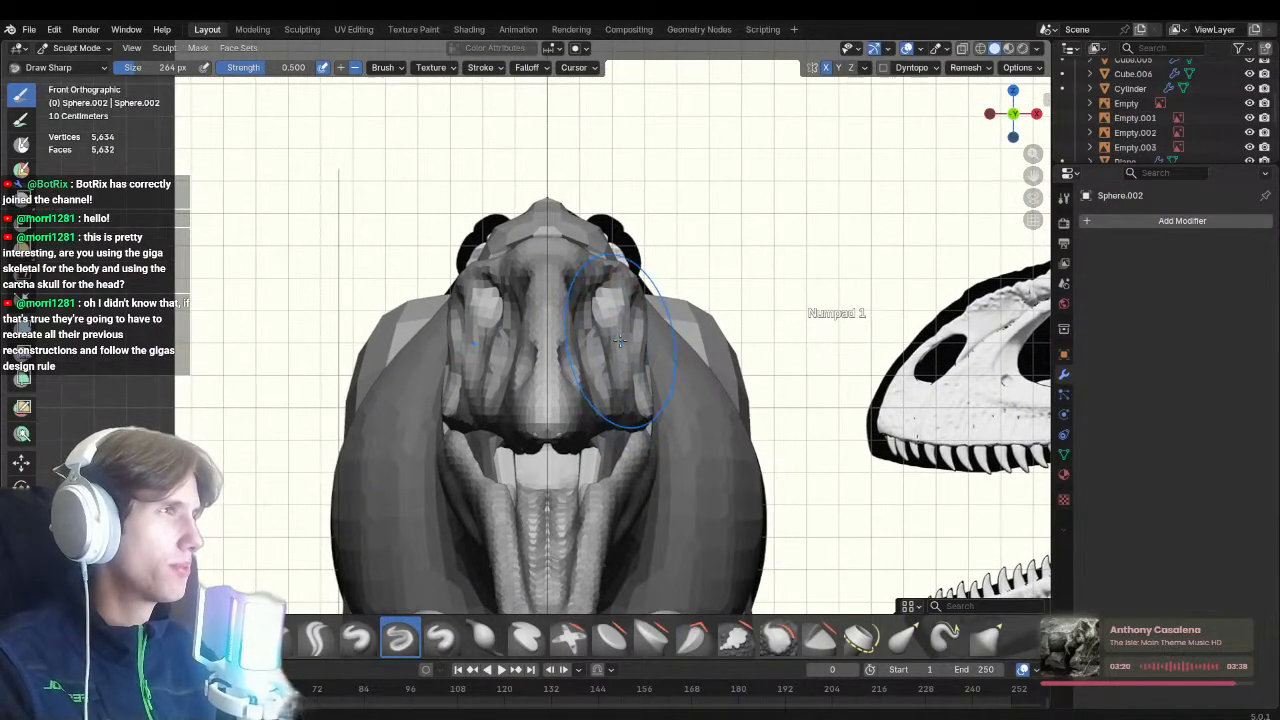
key(g)
key(f)
key(f)
click(592, 302)
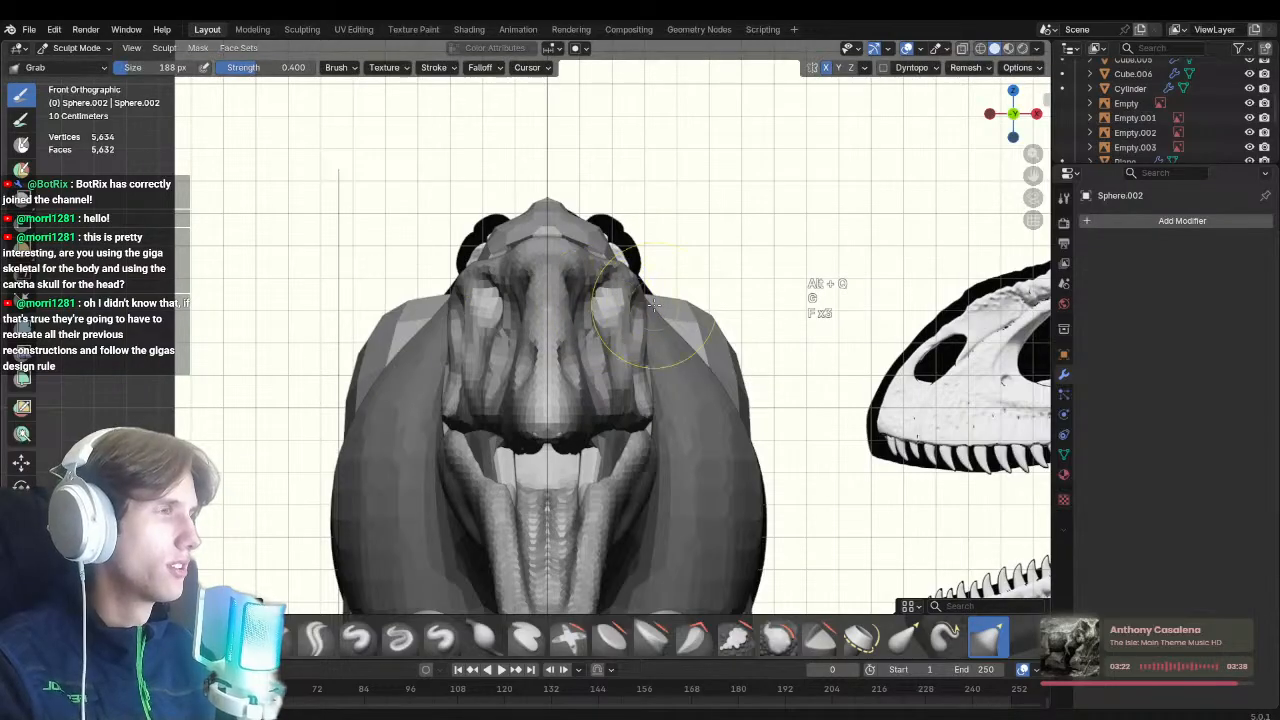
key(f)
key(f)
click(638, 300)
key(f)
click(631, 293)
mouse_move(631, 293)
mouse_down()
mouse_move(622, 334)
mouse_move(640, 344)
mouse_move(627, 342)
mouse_up()
Pull the sides of the upper head inward below the eyes to narrow the cheeks
key(f)
key(f)
click(644, 345)
key(f)
click(676, 338)
key(f)
click(706, 405)
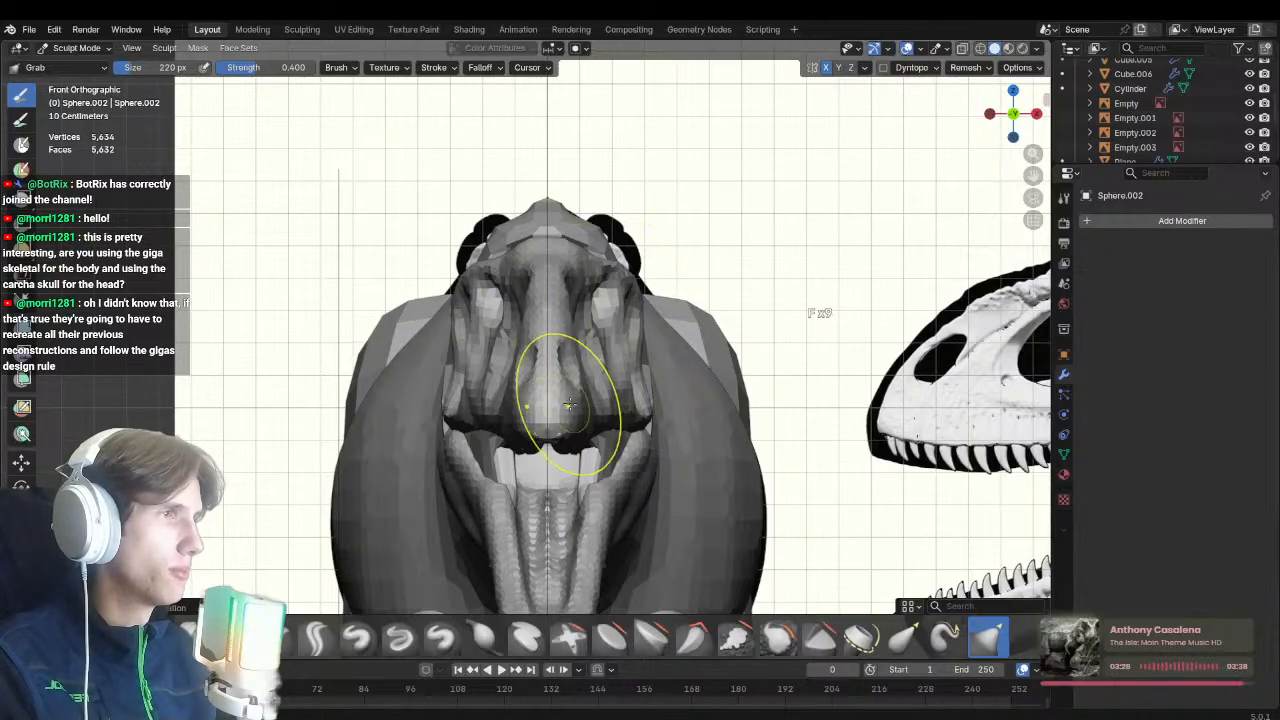
Nudge the sides of the snout tip slightly inward with the Grab brush
key(f)
click(566, 407)
drag(564, 408, 560, 405)
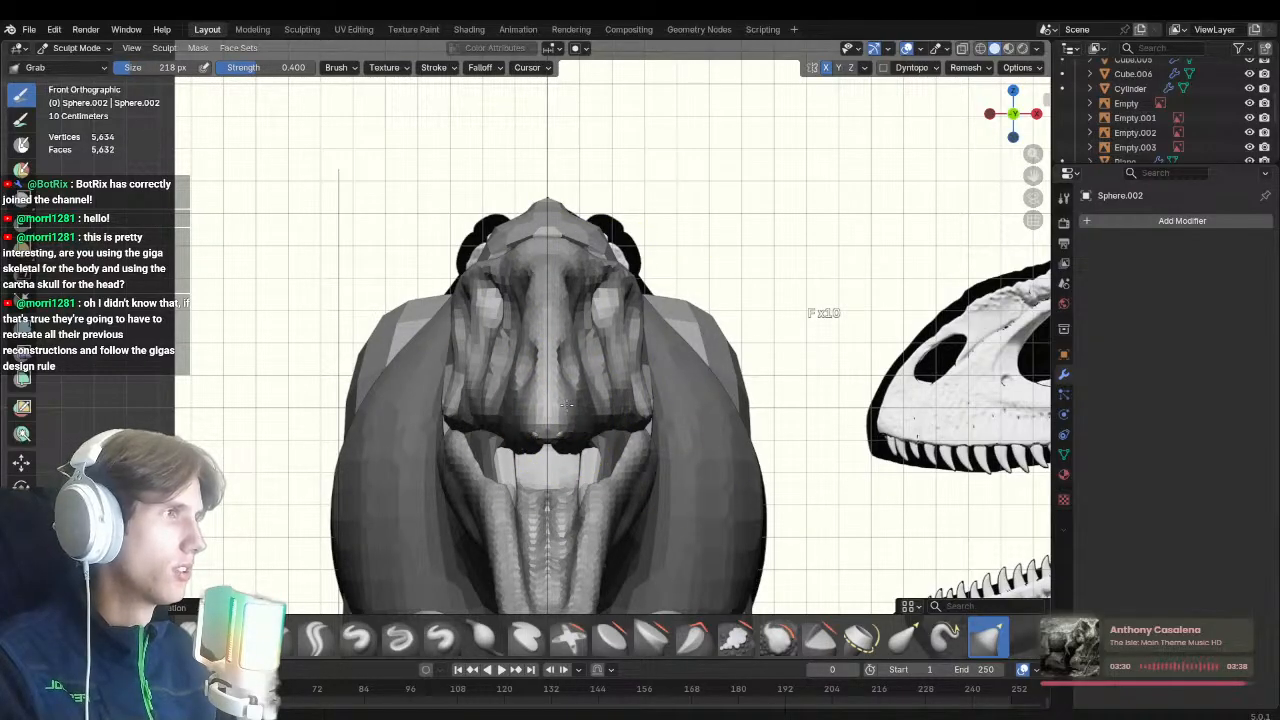
key(f)
key(f)
click(606, 421)
Adjust the top of the muzzle between the eyes with a larger Grab brush
key(f)
key(f)
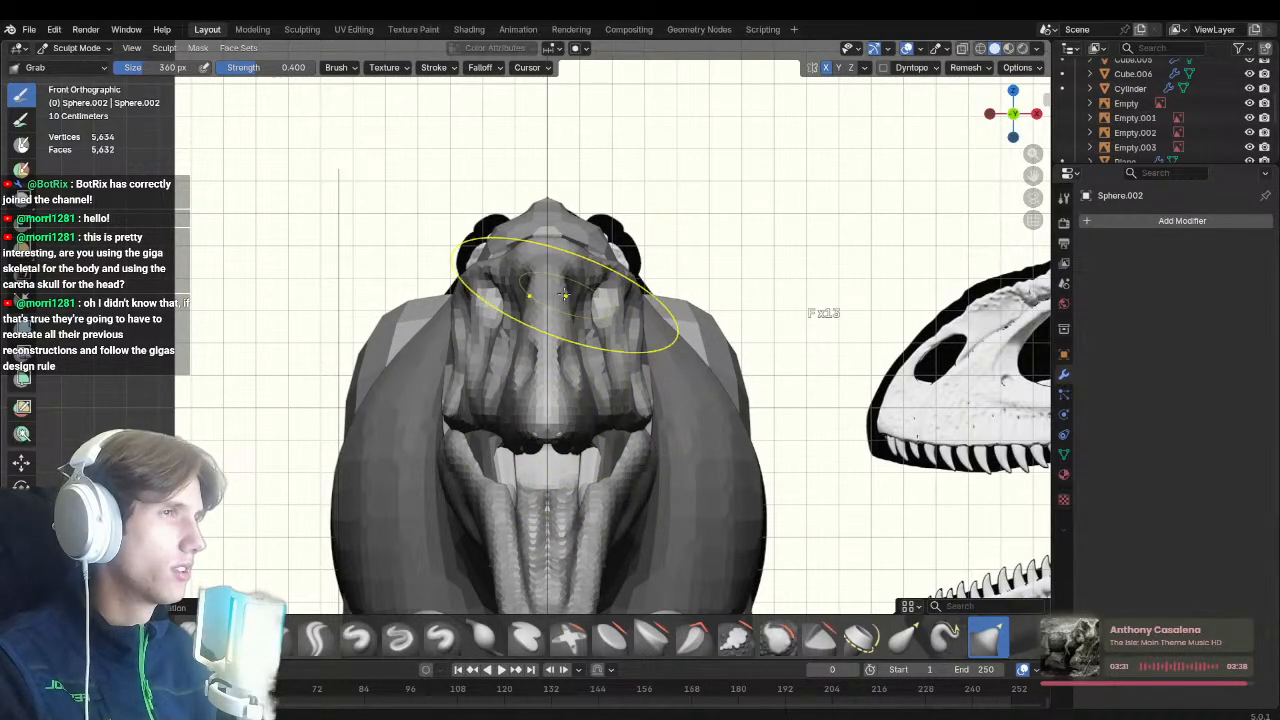
click(566, 302)
key(f)
click(588, 293)
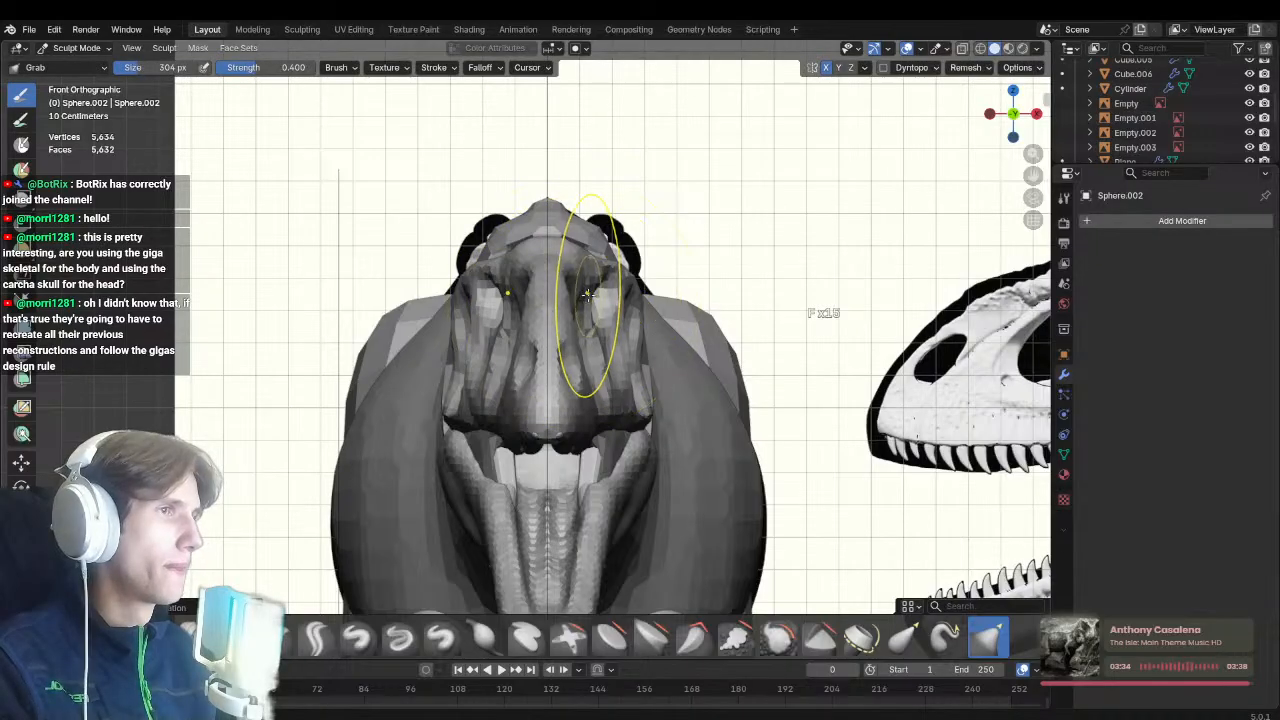
Refine the snout and brow proportions of the upper head from the front and a raised view
scroll(589, 271, down, 1)
mouse_move(600, 380)
shift+middle_down()
mouse_move(576, 346)
mouse_move(580, 216)
shift+middle_up()
key(f)
click(567, 360)
key(f)
click(565, 368)
key(f)
click(582, 216)
key(f)
click(600, 266)
mouse_move(600, 268)
middle_down()
mouse_move(580, 302)
mouse_move(607, 384)
middle_up()
key(f)
click(570, 304)
Switch sculpting to the lower jaw and adjust its front part with the Grab brush
shift+middle_drag(577, 473, 572, 459)
key(alt+q)
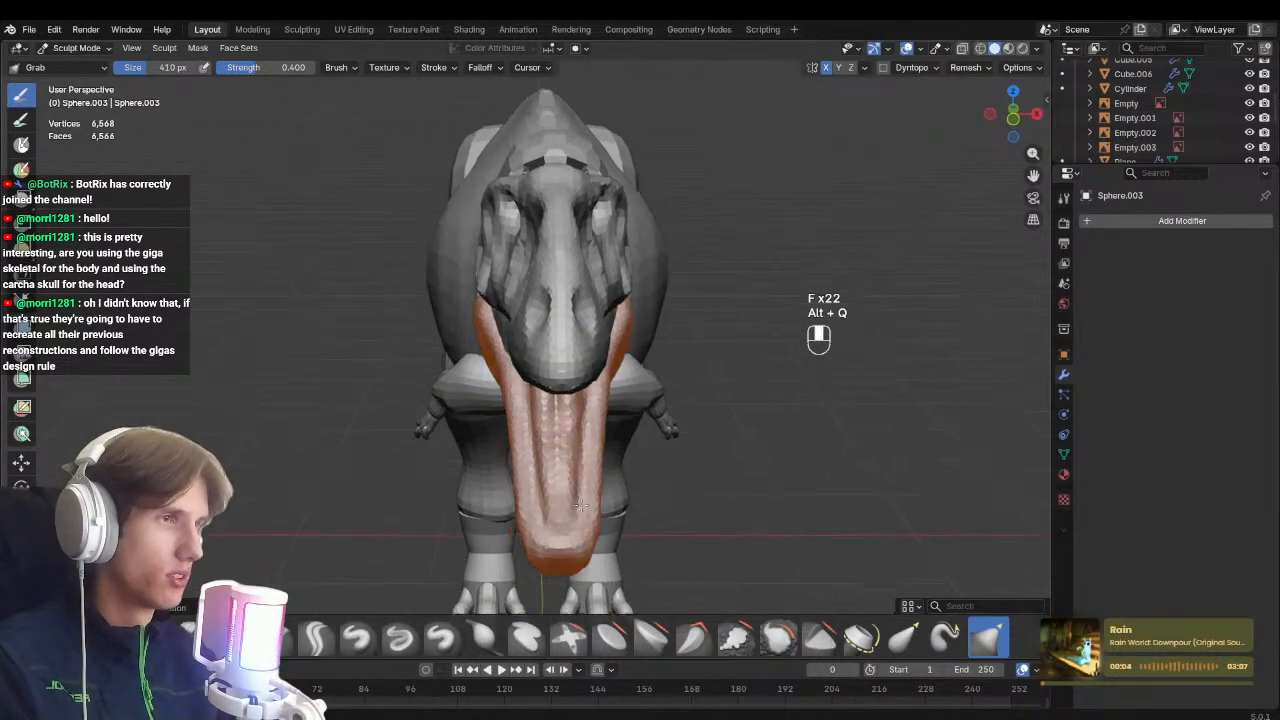
key(f)
key(f)
mouse_move(790, 315)
middle_down()
mouse_move(825, 367)
mouse_move(871, 380)
mouse_move(671, 395)
mouse_move(529, 600)
mouse_move(591, 514)
mouse_move(538, 503)
mouse_move(540, 432)
middle_up()
key(f)
key(f)
key(f)
scroll(545, 512, up, 2)
Choose the Draw Sharp brush, switch sculpting to the upper head and work the edge along the mouth strips
key(1)
key(f)
mouse_move(588, 338)
middle_down()
mouse_move(620, 360)
mouse_move(560, 420)
mouse_move(500, 549)
mouse_move(471, 421)
mouse_move(494, 246)
middle_up()
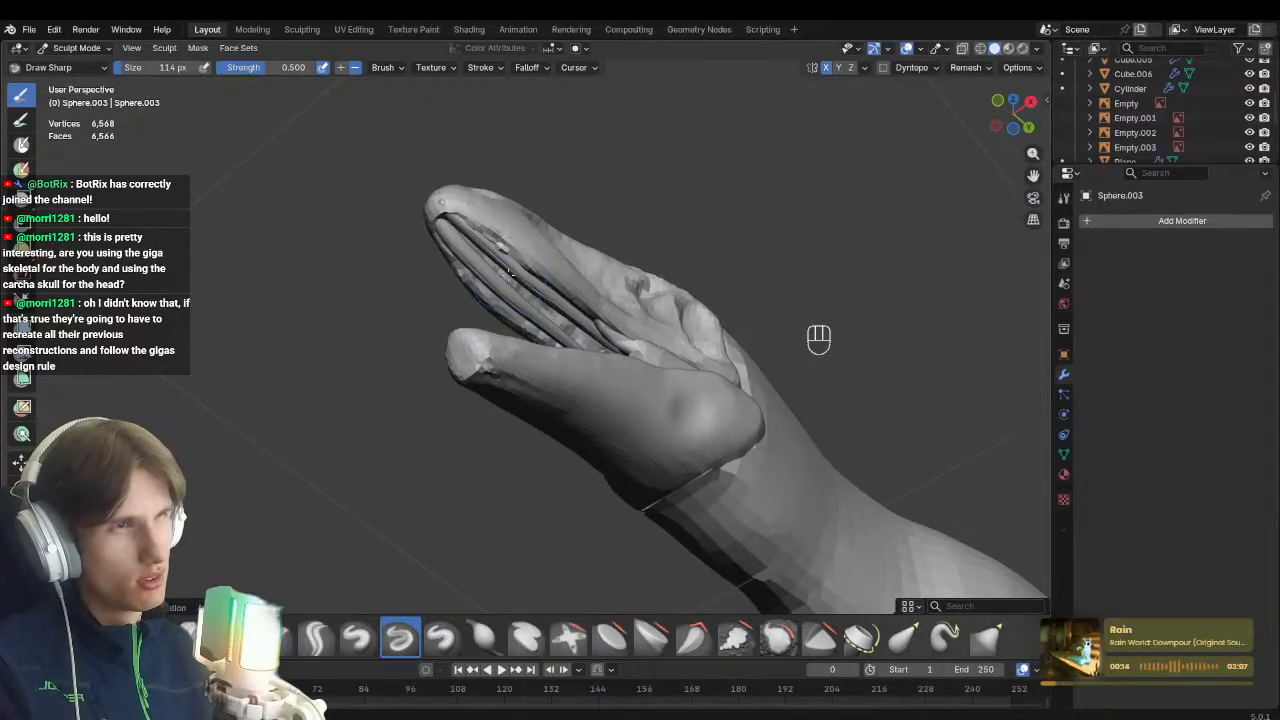
key(1)
key(f)
click(477, 243)
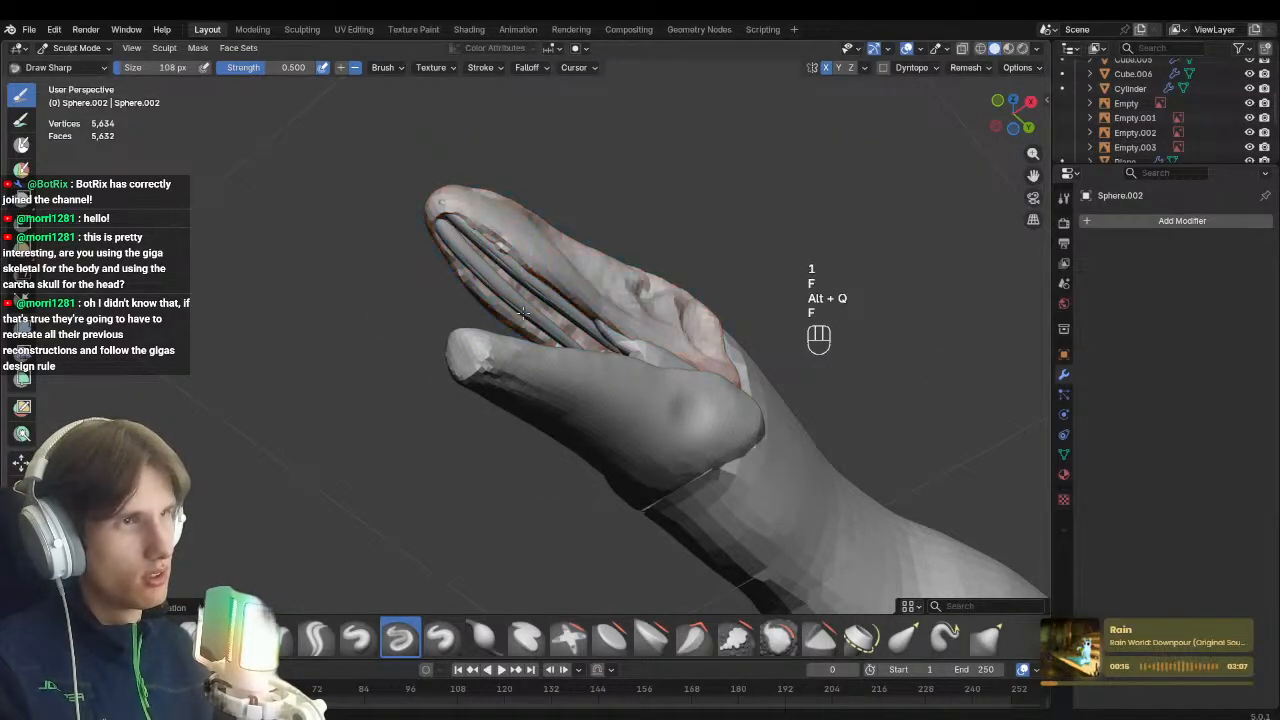
middle_drag(523, 313, 658, 490)
mouse_move(658, 490)
middle_down()
mouse_move(651, 503)
mouse_move(651, 466)
mouse_move(593, 492)
mouse_move(466, 397)
mouse_move(502, 388)
mouse_move(510, 290)
middle_up()
Save the file in the right side view, return to Object Mode and select the mirrored mouth strips
key(KP_3)
key(ctrl+s)
shift+middle_drag(520, 391, 578, 335)
ctrl+middle_drag(578, 335, 575, 275)
key(ctrl+Tab)
mouse_move(513, 388)
middle_down()
mouse_move(502, 327)
mouse_move(613, 205)
middle_up()
click(613, 205)
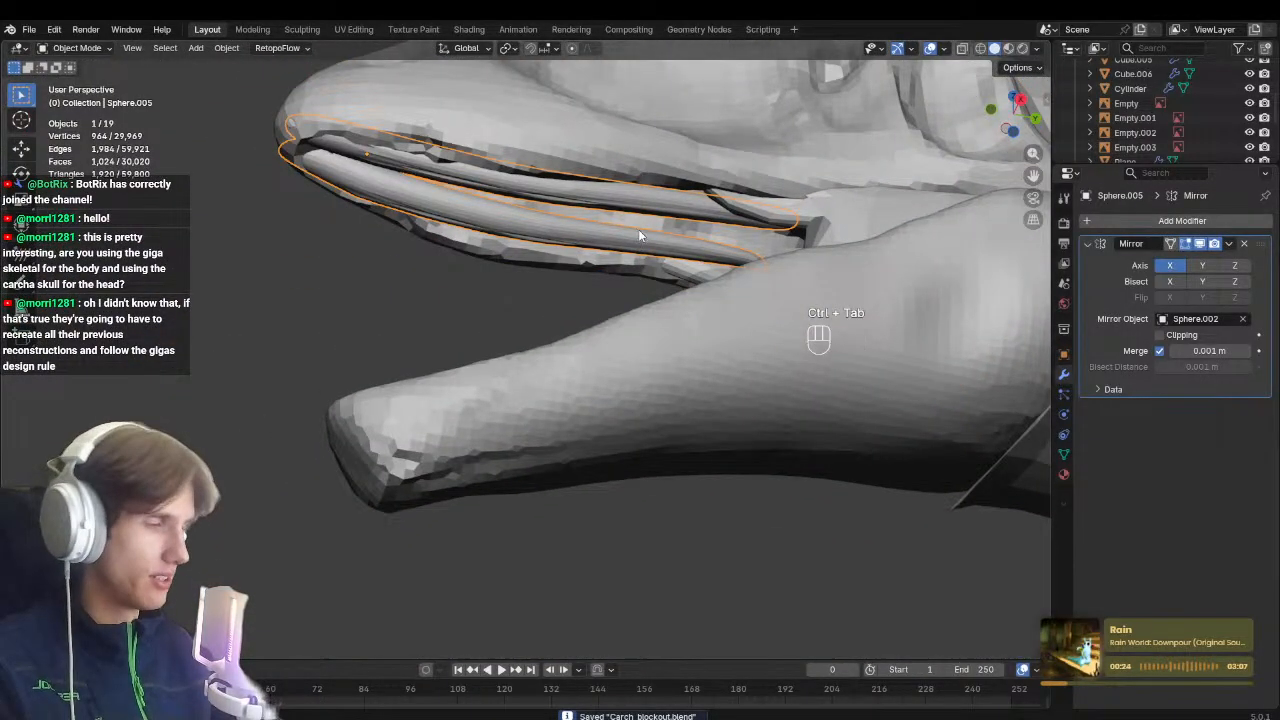
Enter Sculpt Mode on the strips with the Grab brush and align them to the reference tooth row using X-ray
key(KP_3)
key(ctrl+Tab)
key(alt+z)
key(g)
key(f)
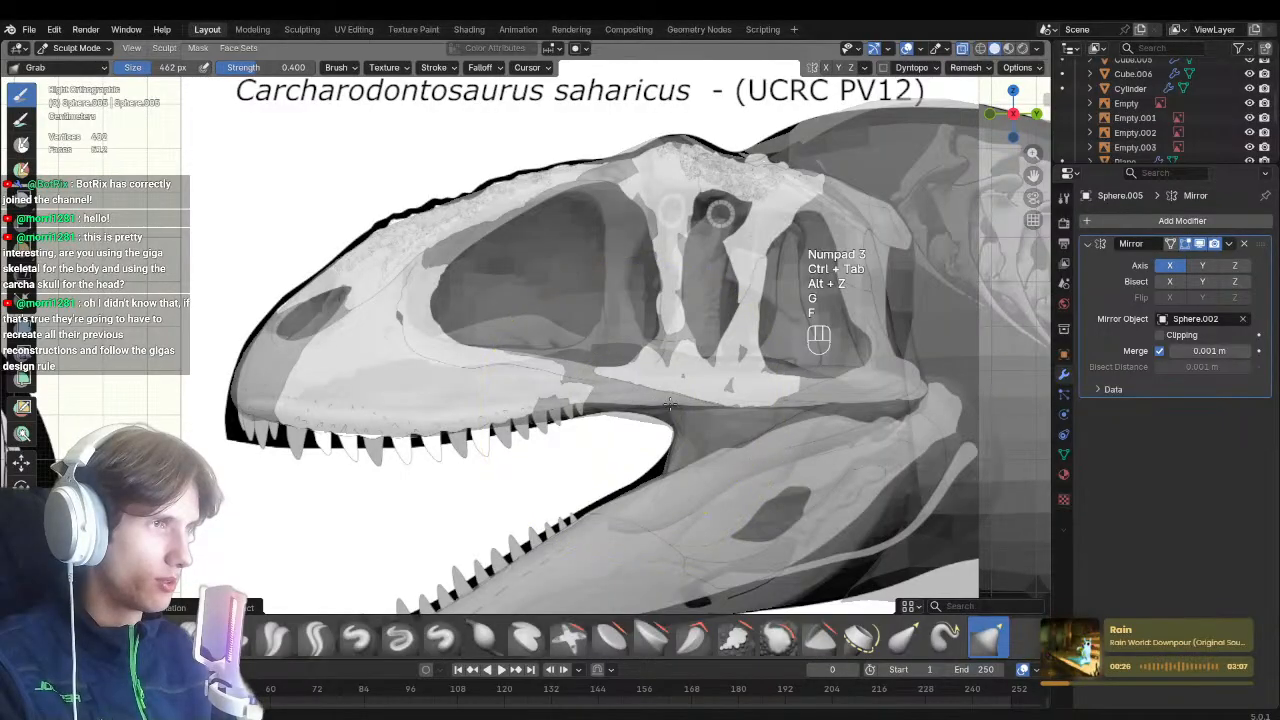
shift+middle_drag(564, 444, 610, 442)
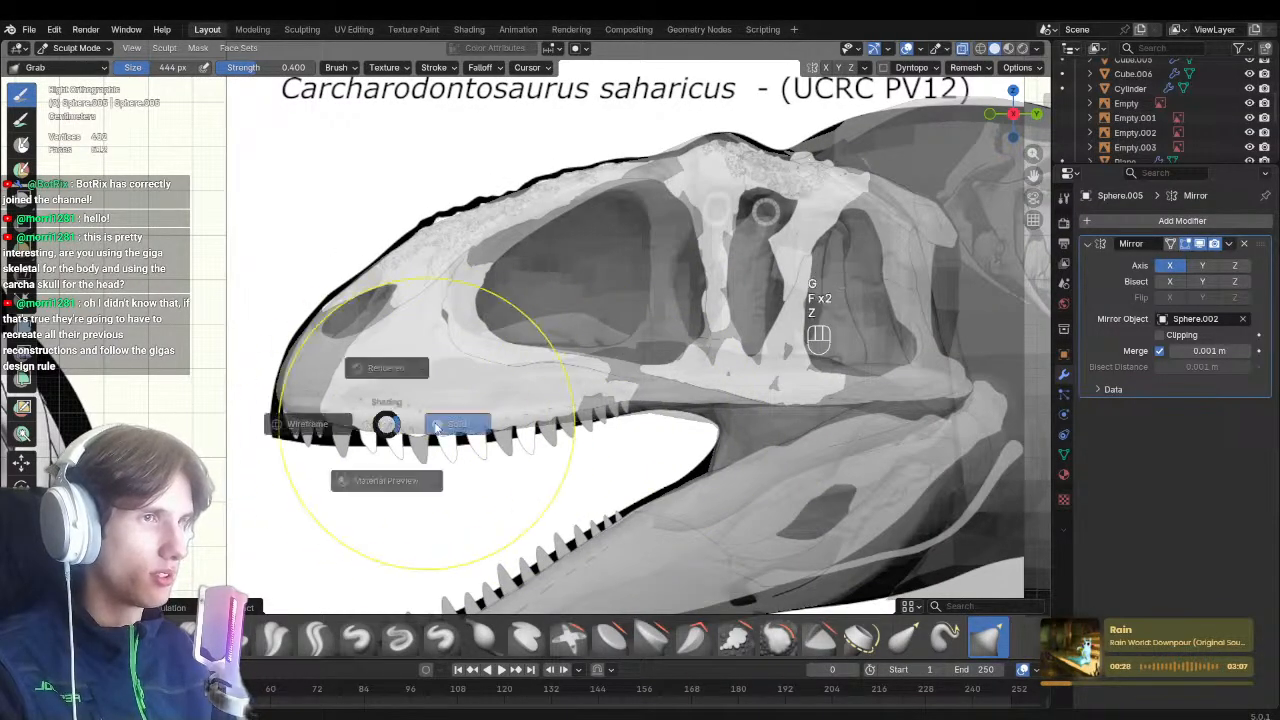
click(435, 428)
Turn off X-ray and pull the strips to fit the inner upper jaw, viewing the mouth from below
scroll(506, 428, down, 2)
key(alt+z)
middle_drag(508, 428, 612, 325)
key(f)
click(569, 325)
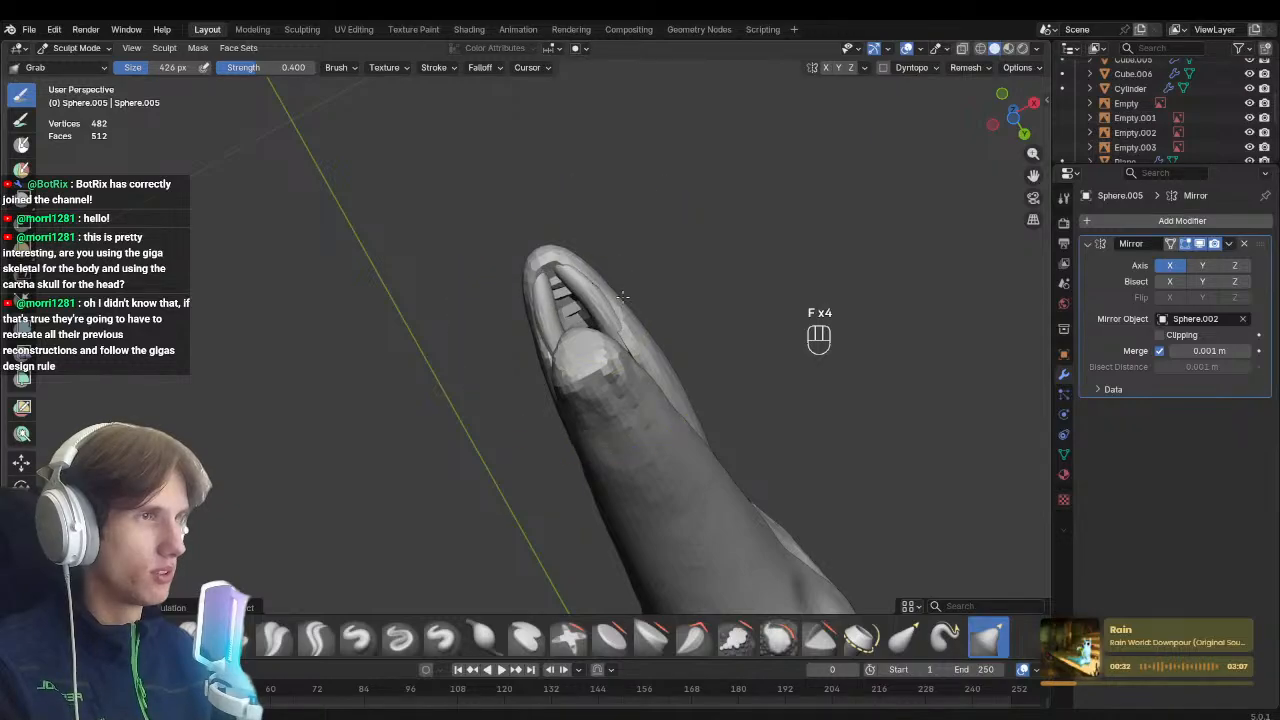
key(f)
mouse_move(597, 312)
middle_down()
mouse_move(520, 405)
mouse_move(625, 420)
mouse_move(612, 423)
mouse_move(625, 365)
mouse_move(600, 345)
middle_up()
Fine-tune the fit of the strips against the upper jaw with a resized Grab brush
key(f)
key(f)
click(655, 422)
key(f)
key(f)
click(600, 345)
Set a finer voxel size for the mouth strip and voxel-remesh it
key(r)
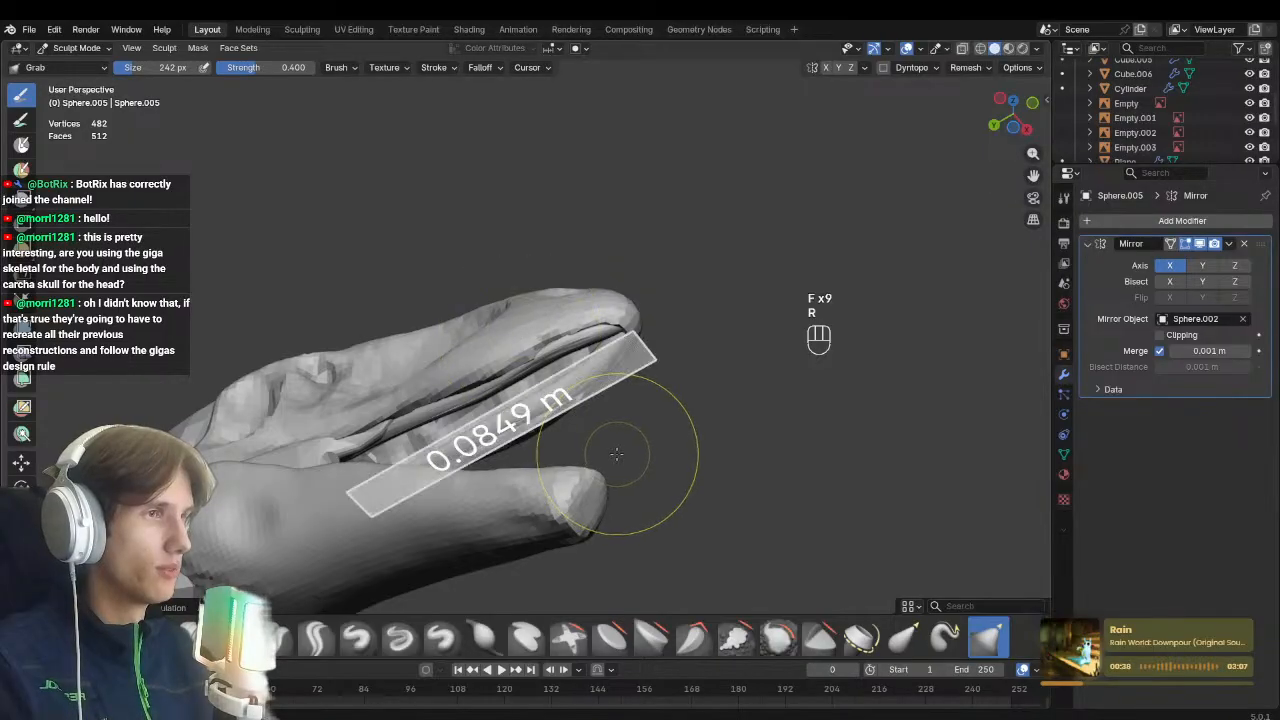
key(r)
key(r)
key(ctrl+r)
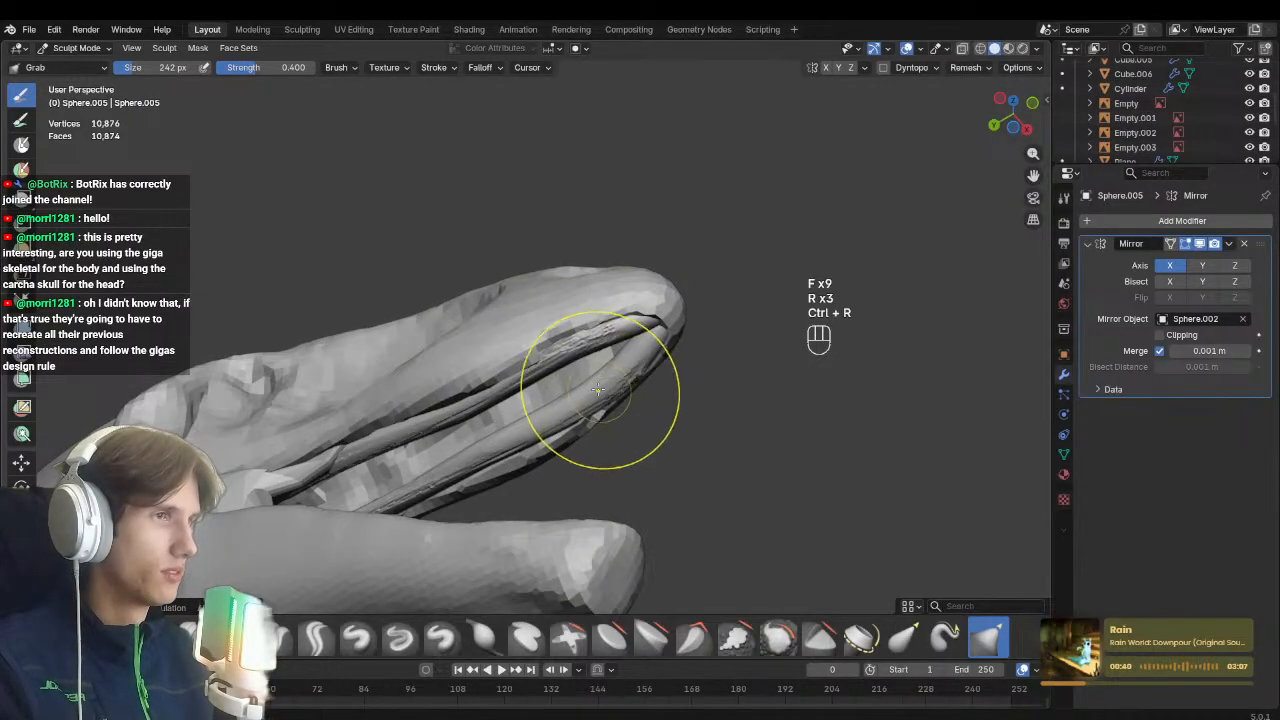
Touch up the strips inside the upper jaw with a slightly smaller Grab brush and save the file
mouse_move(420, 499)
middle_down()
mouse_move(480, 490)
mouse_move(529, 514)
mouse_move(614, 220)
mouse_move(542, 431)
mouse_move(590, 428)
mouse_move(560, 450)
mouse_move(545, 530)
mouse_move(709, 566)
mouse_move(508, 557)
middle_up()
key(f)
click(602, 428)
scroll(545, 530, down, 5)
key(KP_3)
scroll(508, 567, up, 3)
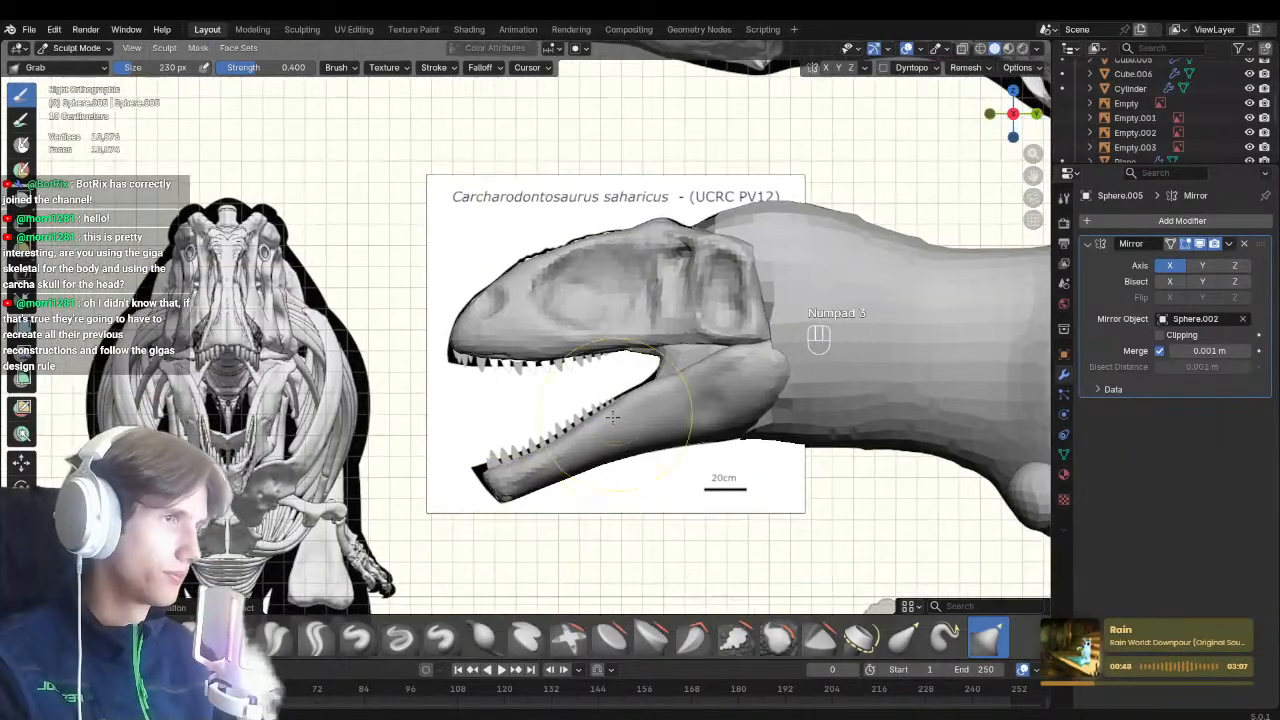
key(ctrl+s)
Return to Object Mode, add a UV sphere and move it over the head in the side view
key(ctrl+Tab)
key(shift+a)
mouse_move(544, 399)
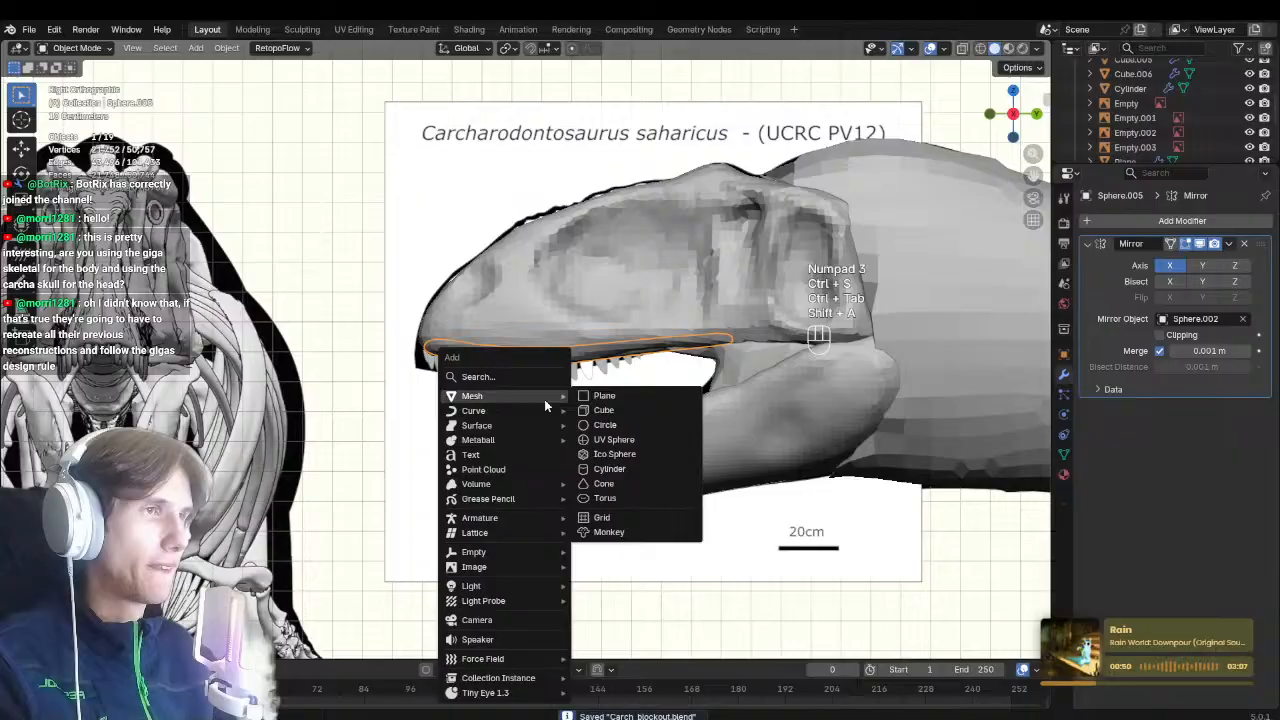
click(620, 440)
scroll(467, 426, down, 5)
key(g)
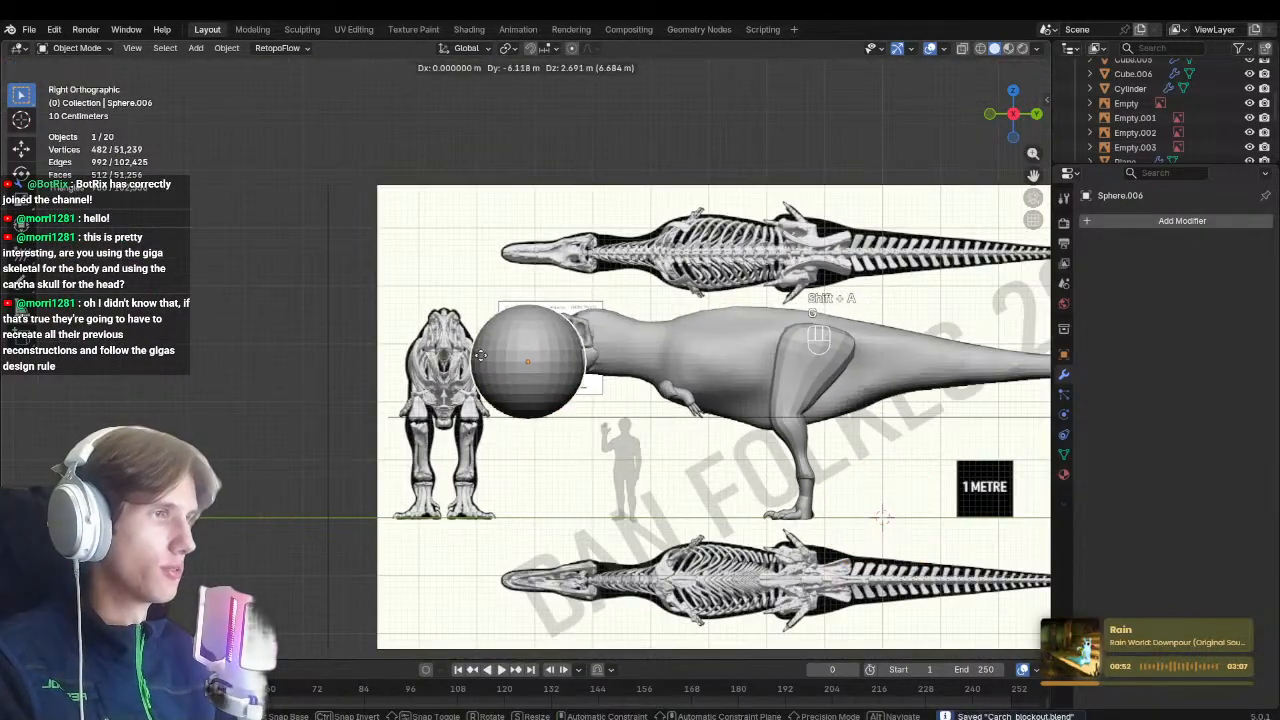
click(481, 356)
Scale the sphere down and place it on the front part of the lower tooth row
scroll(490, 360, up, 4)
key(s)
click(562, 405)
scroll(600, 432, up, 6)
key(g)
click(630, 541)
key(s)
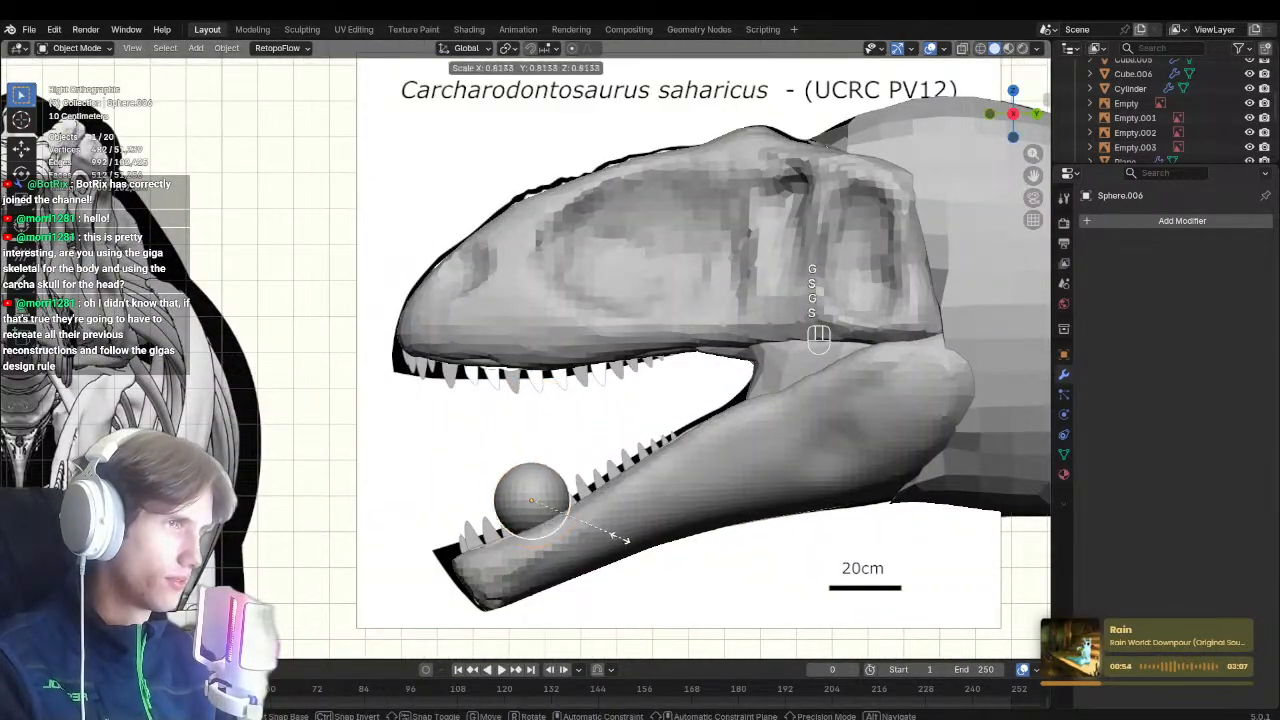
Shift the sphere onto one side of the lower jaw in front view, shrink it and mirror it across the jaw
key(KP_1)
key(g)
key(s)
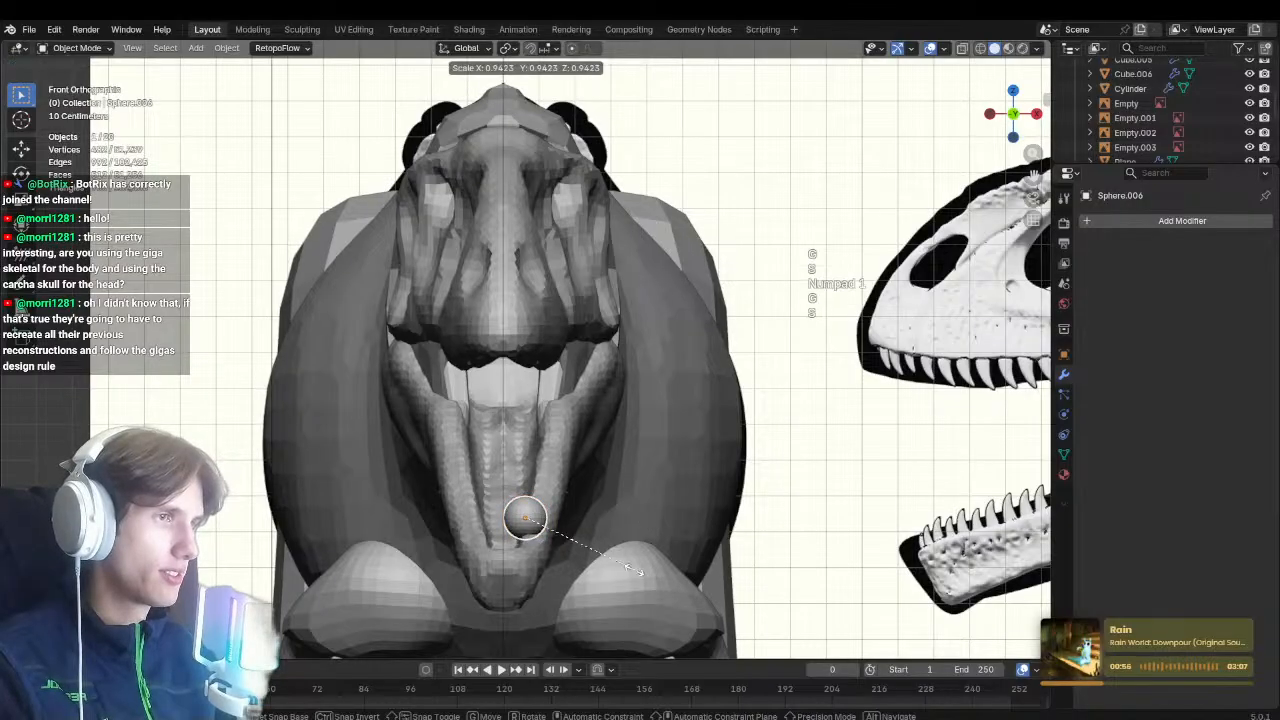
click(632, 570)
scroll(568, 507, up, 1)
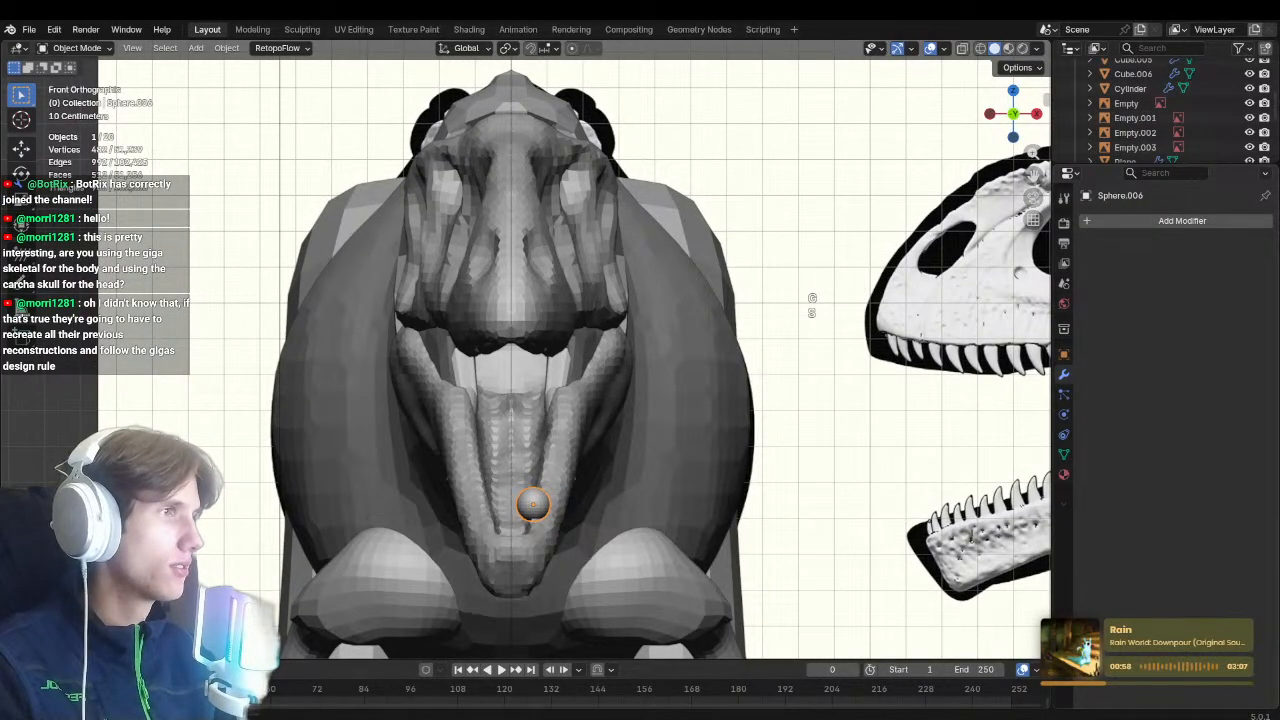
shift+middle_drag(534, 427, 538, 415)
key(alt+m)
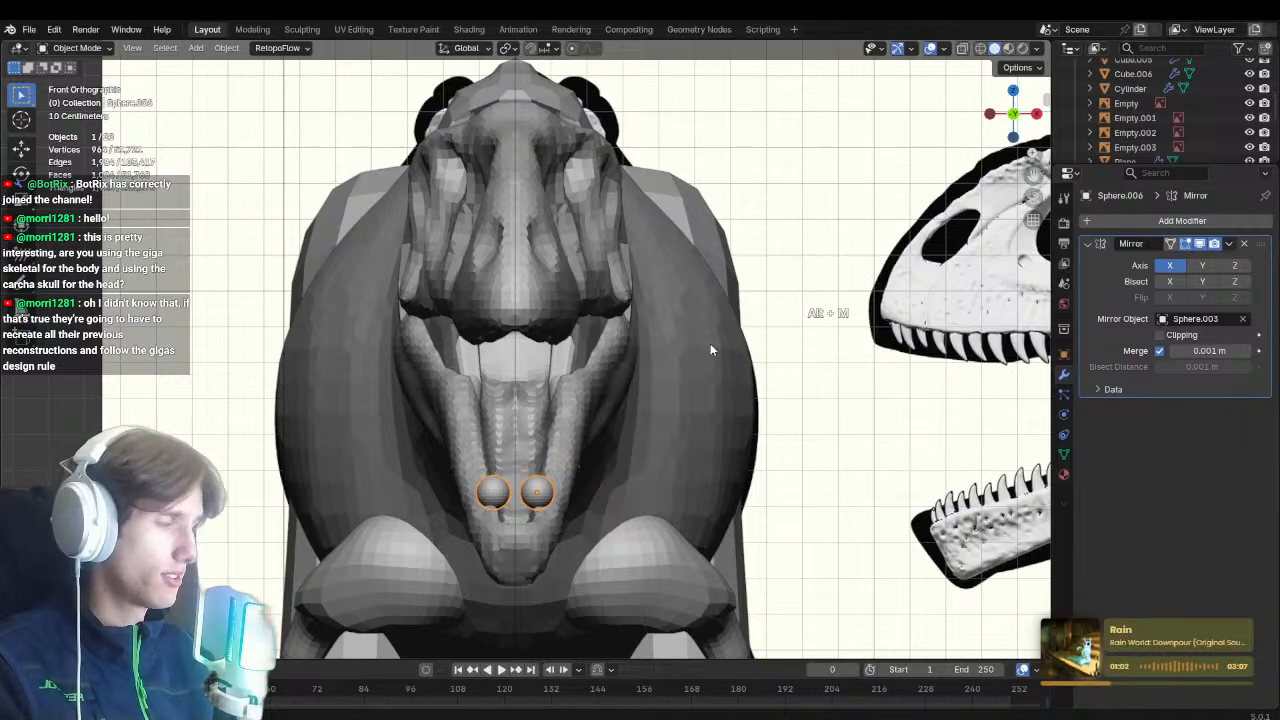
key(KP_3)
click(602, 295)
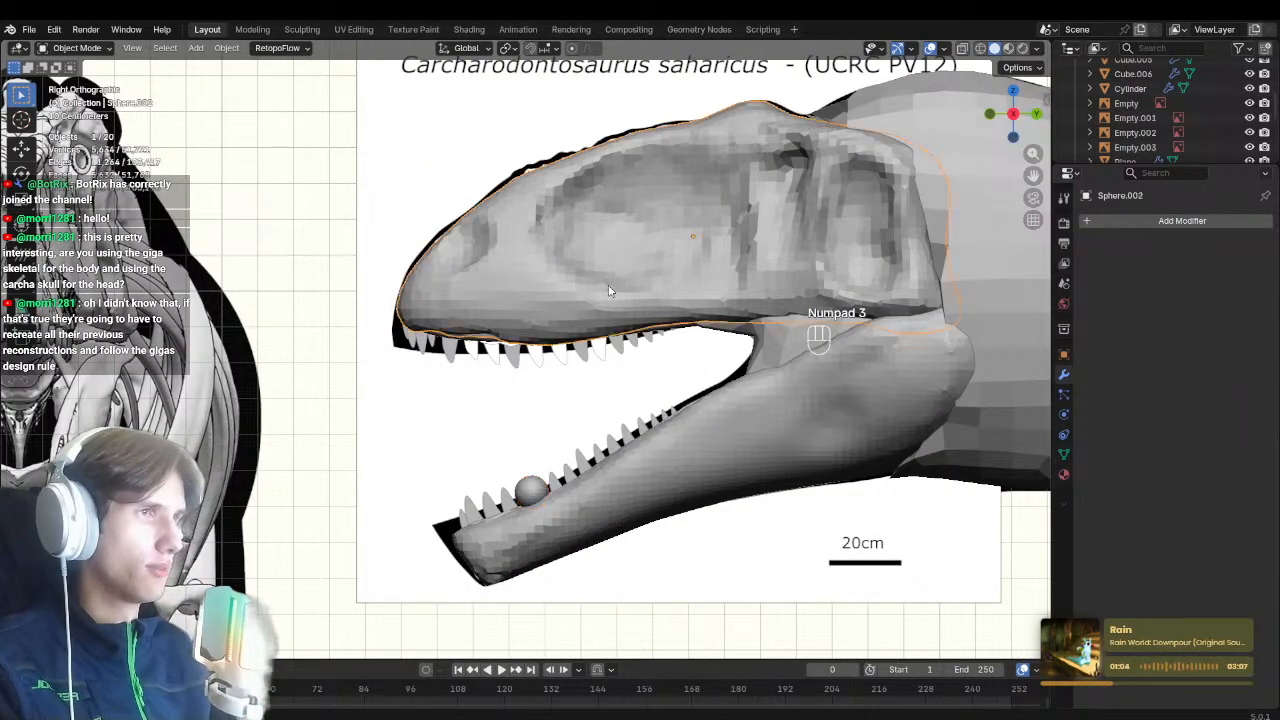
key(ctrl+Tab)
key(1)
key(f)
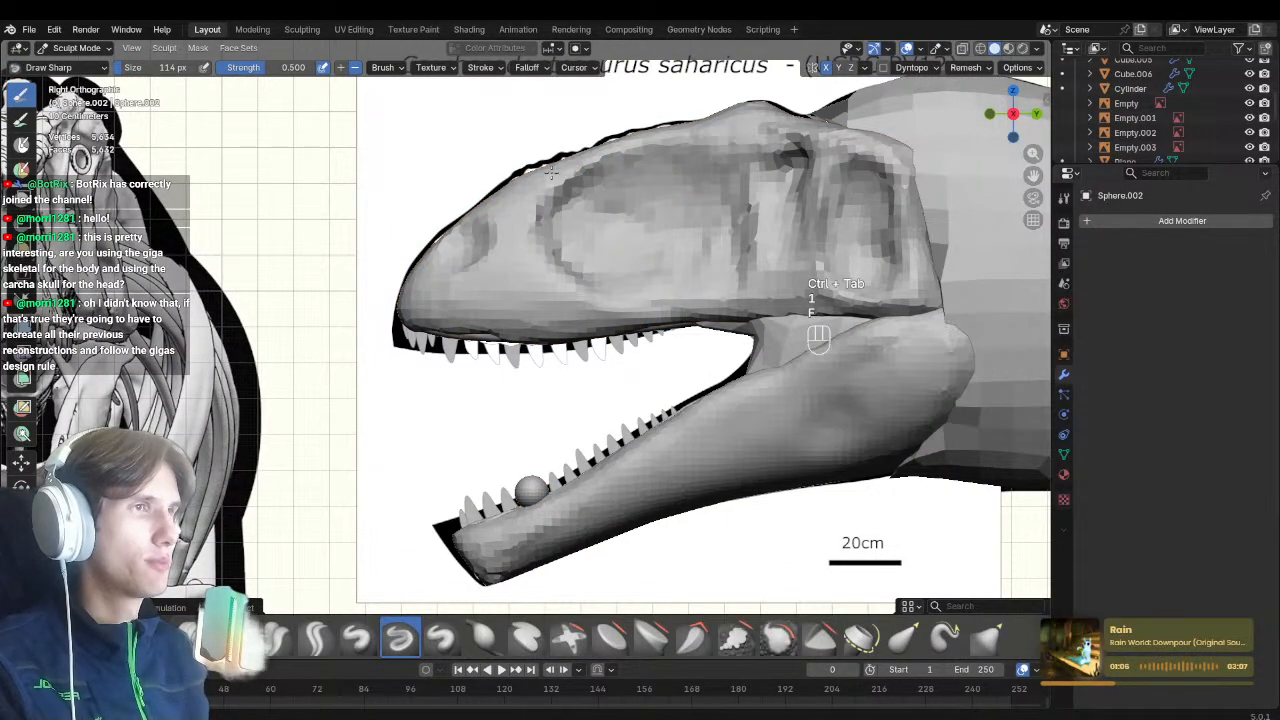
key(ctrl+z)
mouse_move(613, 267)
ctrl+middle_down()
mouse_move(609, 349)
mouse_move(592, 332)
ctrl+middle_up()
key(alt+z)
shift+middle_drag(585, 450, 578, 390)
ctrl+middle_drag(570, 425, 530, 300)
key(ctrl+Tab)
key(alt+z)
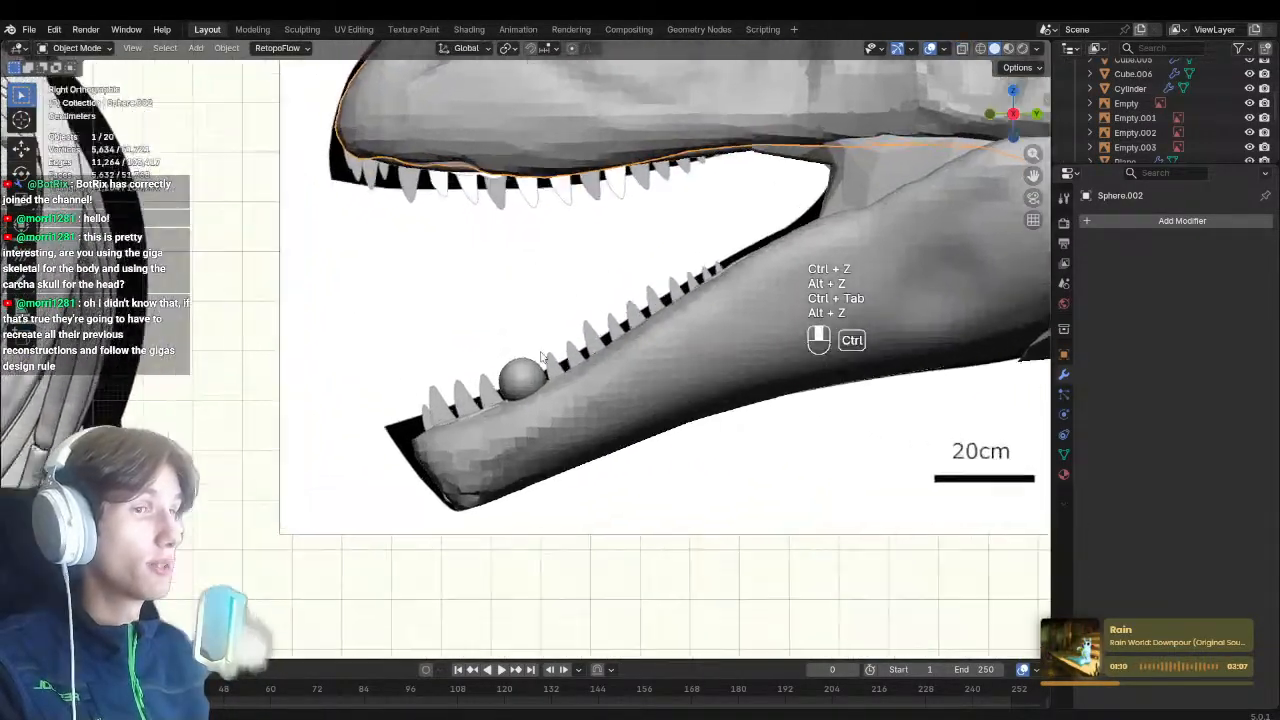
Sculpt the mirrored sphere with a large Grab brush, stretching it along the lower tooth row using X-ray
click(520, 376)
key(KP_1)
key(ctrl+Tab)
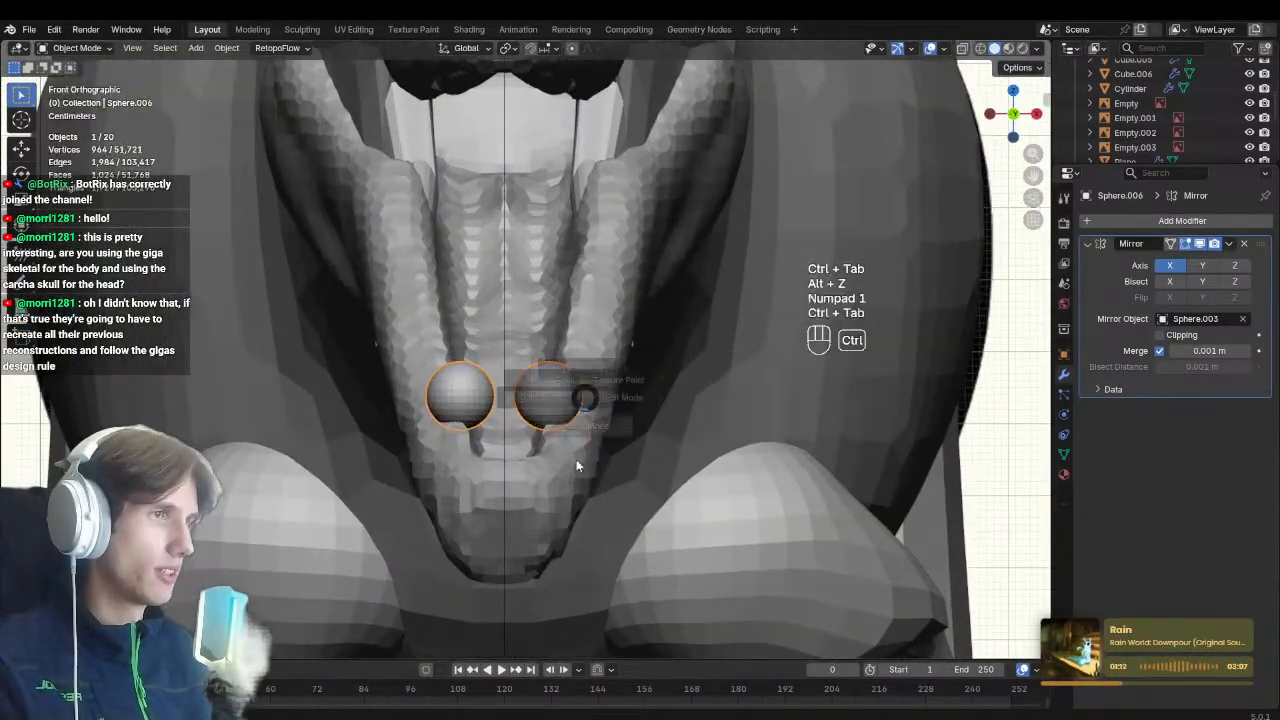
key(KP_3)
key(g)
key(f)
key(f)
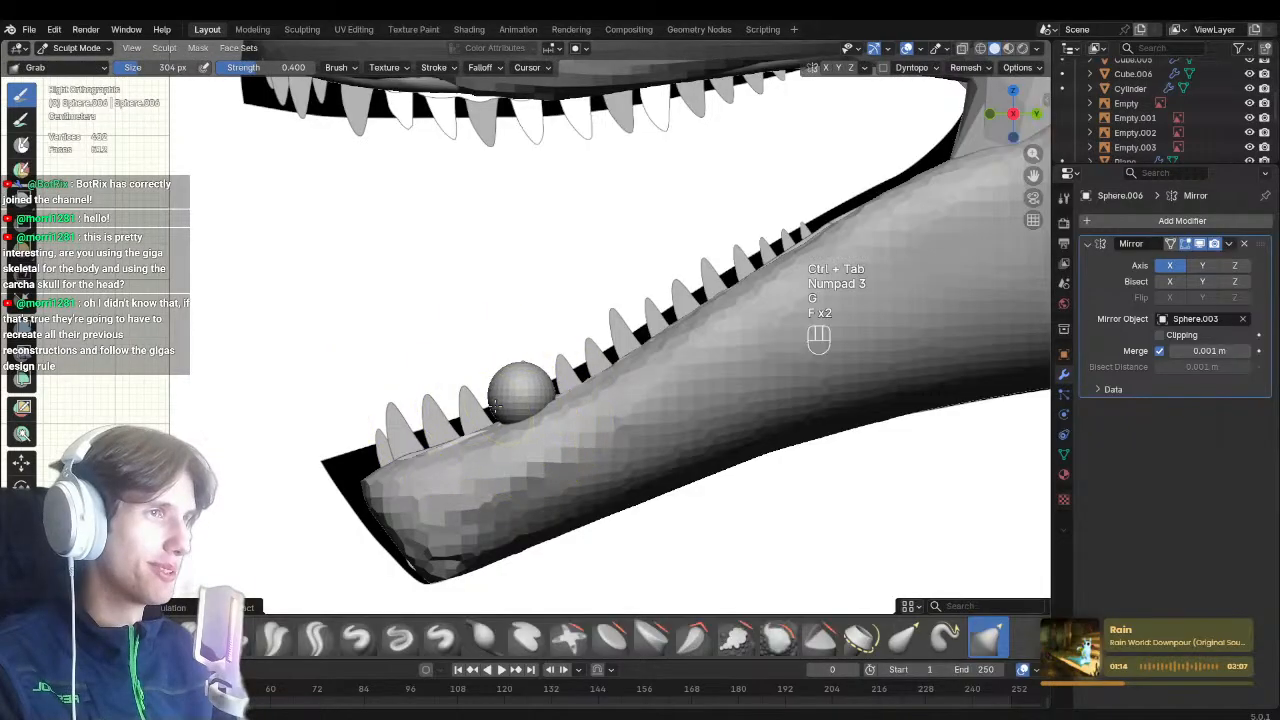
key(alt+z)
key(f)
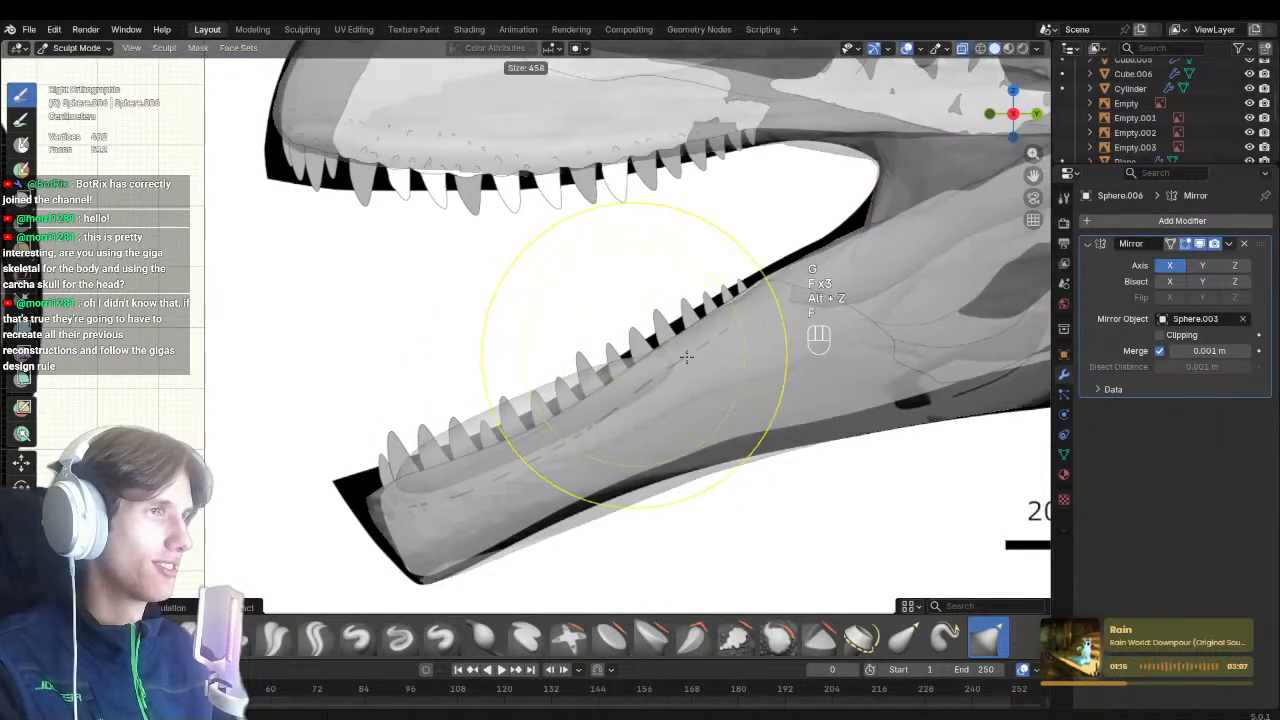
click(914, 183)
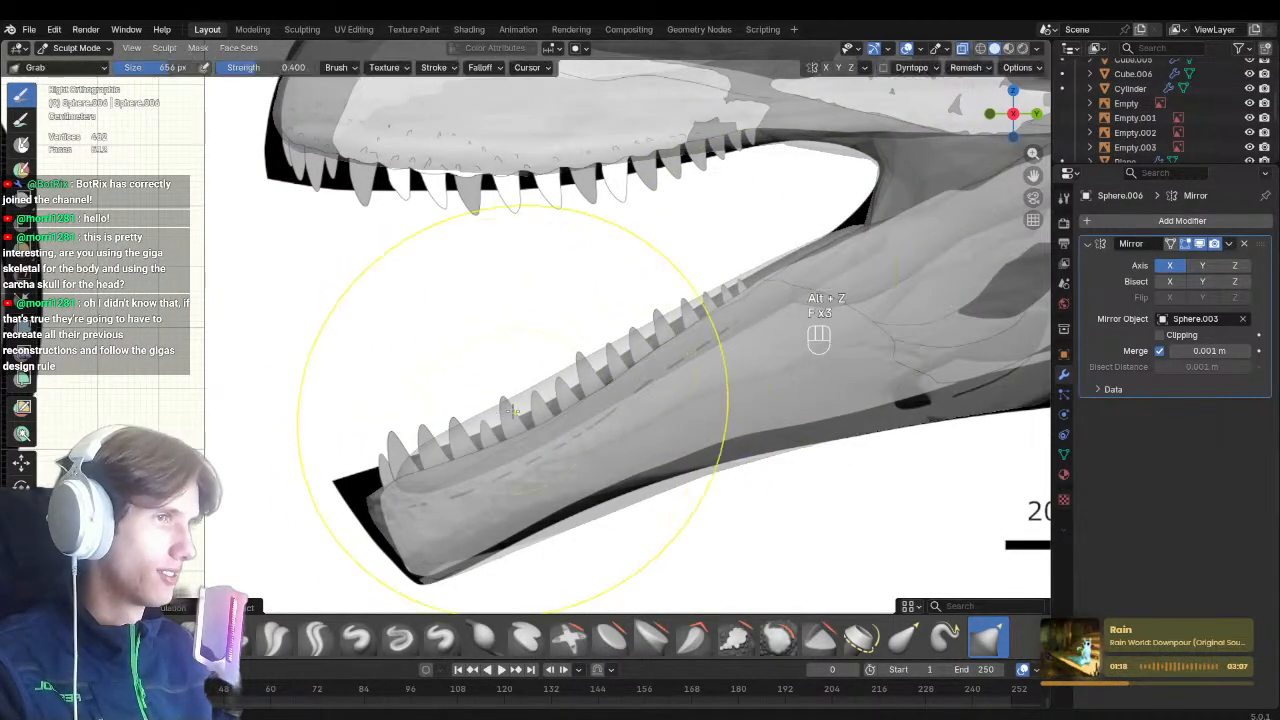
Shape the lower strips along the jaw's inner sides in front view and align them to the side reference with X-ray
key(KP_1)
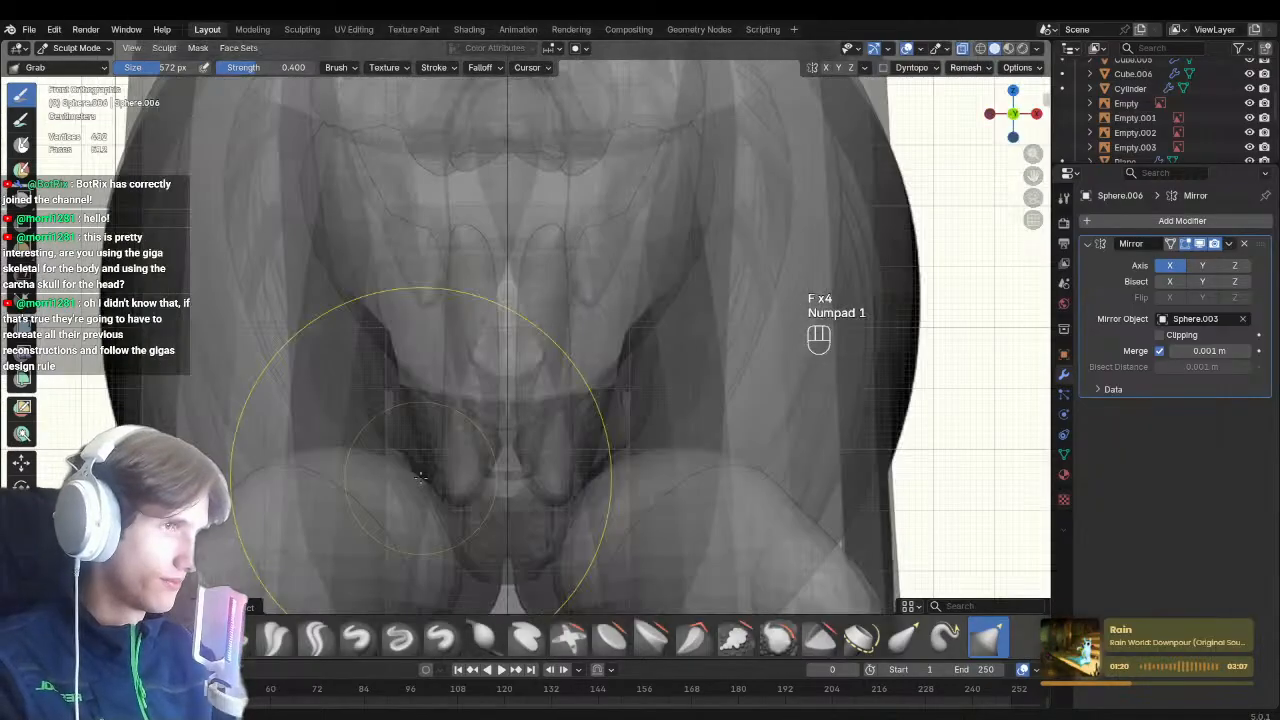
key(alt+z)
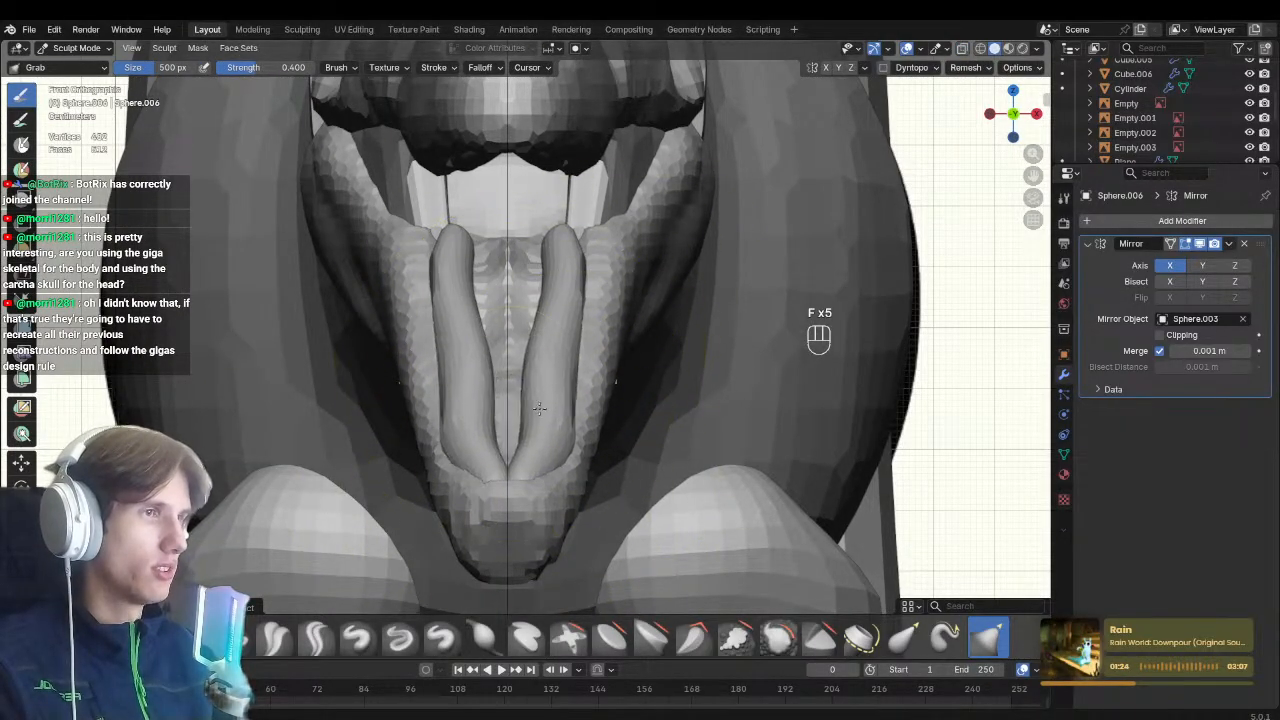
key(KP_3)
key(alt+z)
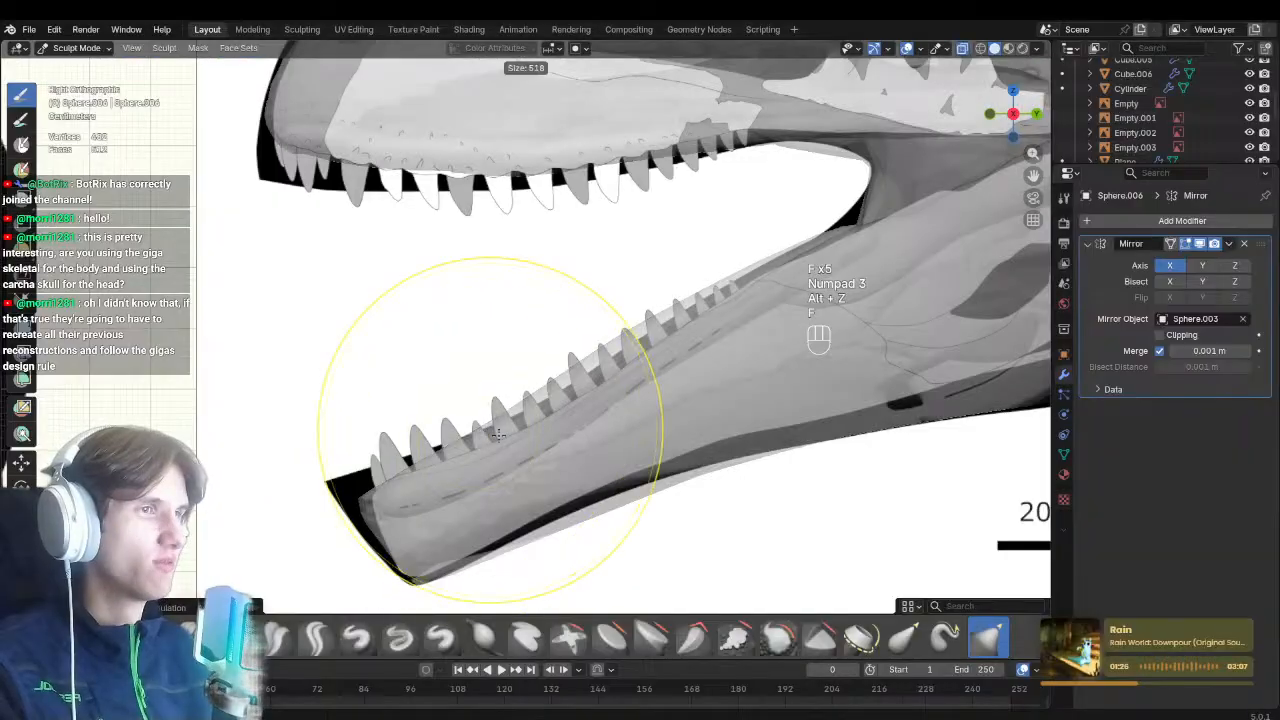
key(f)
click(549, 447)
key(f)
click(743, 311)
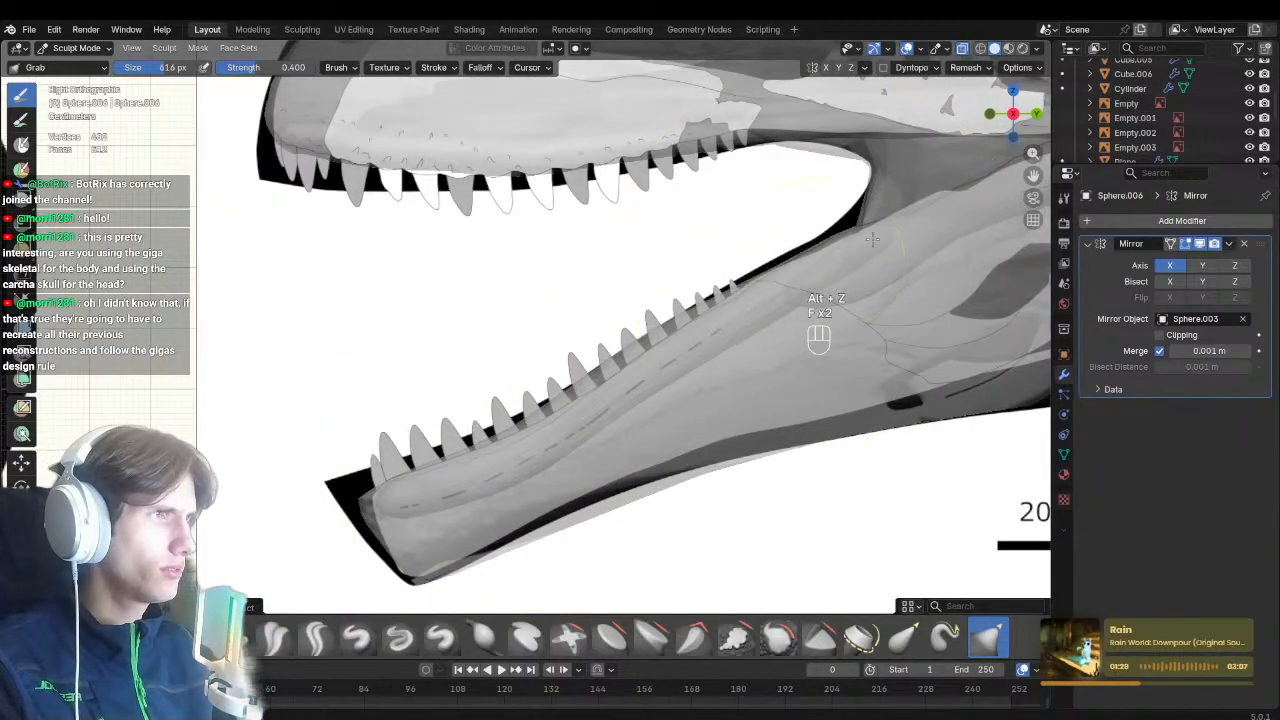
Turn off X-ray and fit the strips against the inner lower jaw with a smaller Grab brush
key(alt+z)
mouse_move(552, 421)
middle_down()
mouse_move(680, 482)
mouse_move(640, 457)
middle_up()
key(f)
click(552, 457)
middle_drag(555, 470, 615, 490)
middle_drag(615, 490, 550, 350)
middle_drag(550, 350, 536, 365)
key(KP_3)
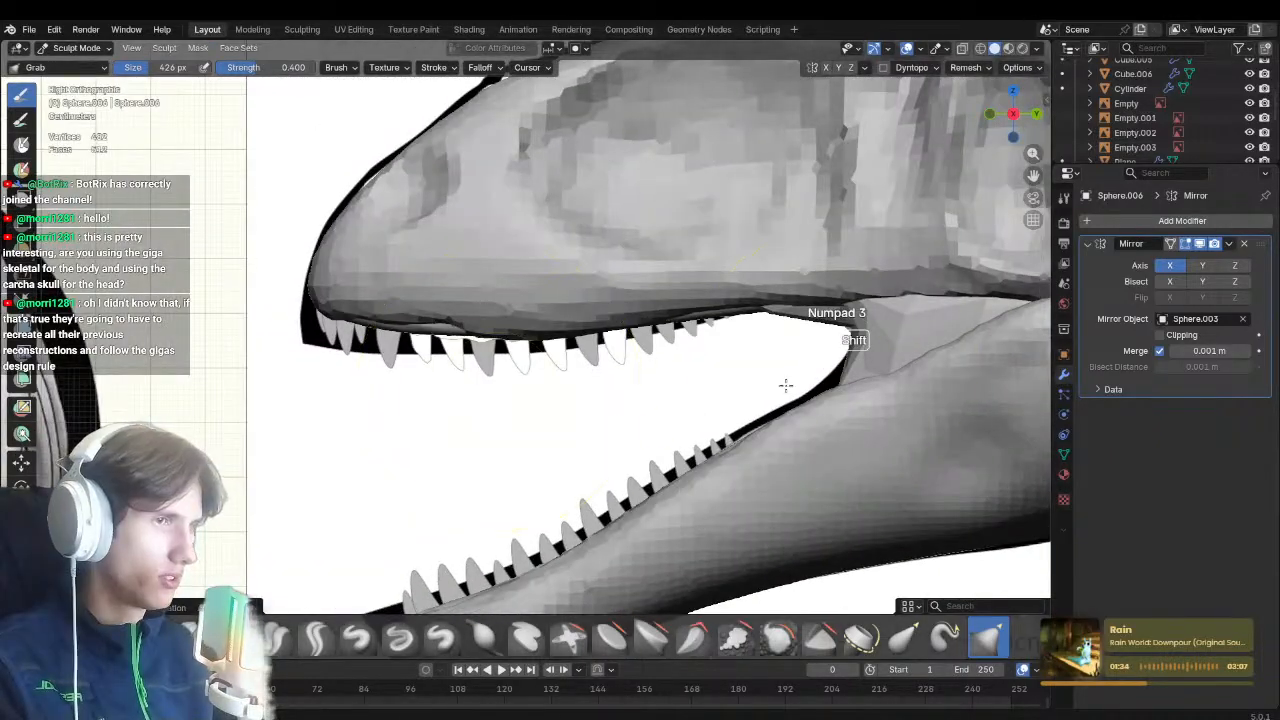
Check the strips and the whole blockout in side and perspective views, then save the file
key(alt+z)
ctrl+middle_drag(807, 403, 651, 471)
key(alt+z)
middle_drag(500, 475, 643, 563)
middle_drag(615, 500, 645, 460)
ctrl+middle_drag(645, 460, 690, 480)
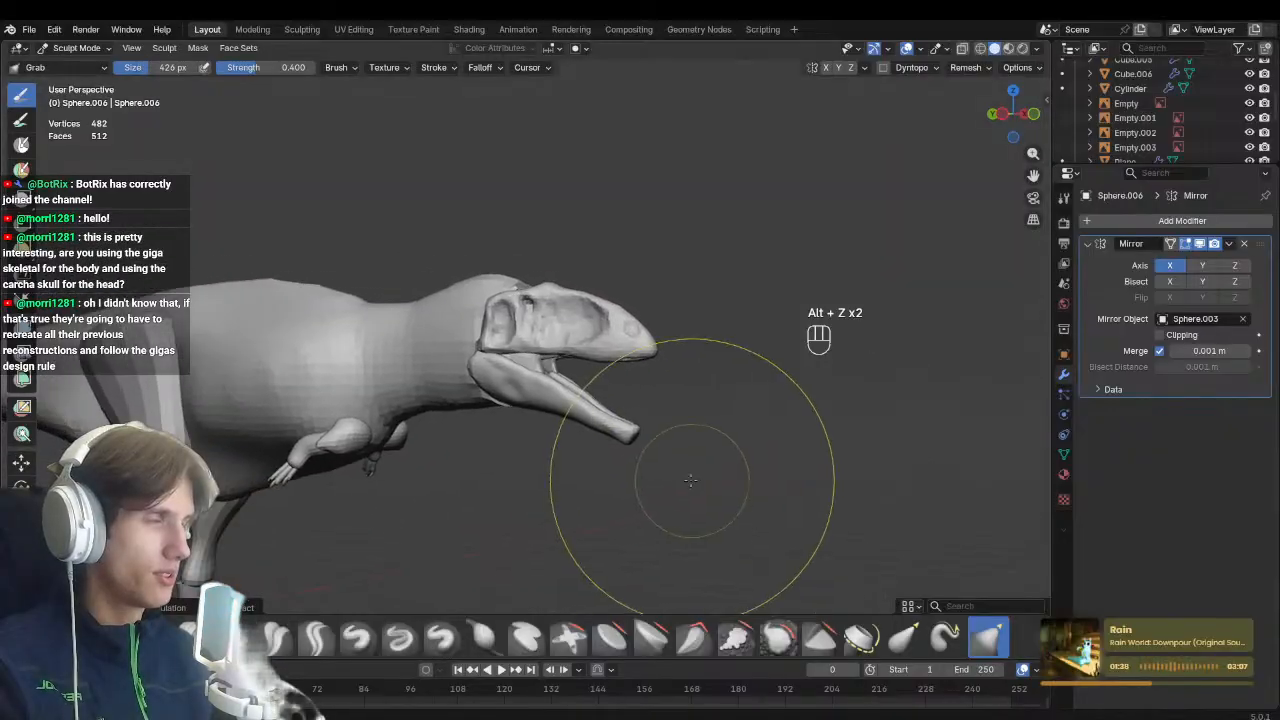
middle_drag(690, 420, 576, 504)
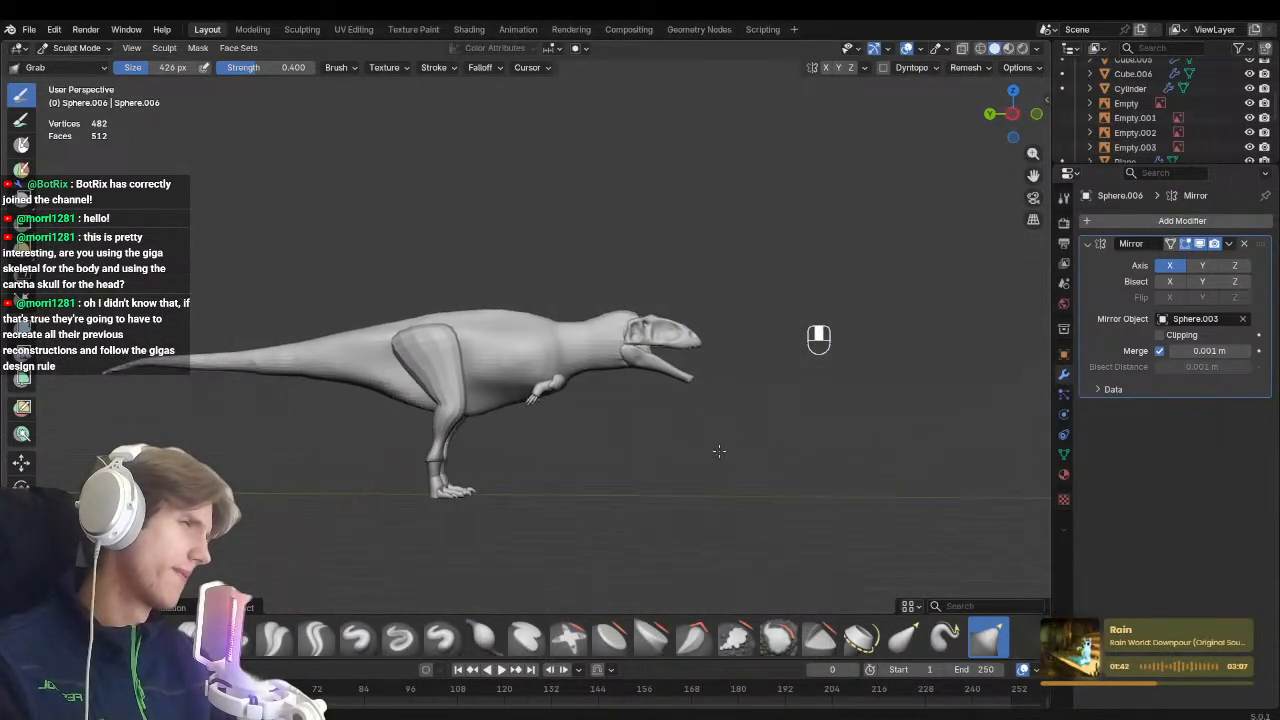
key(KP_3)
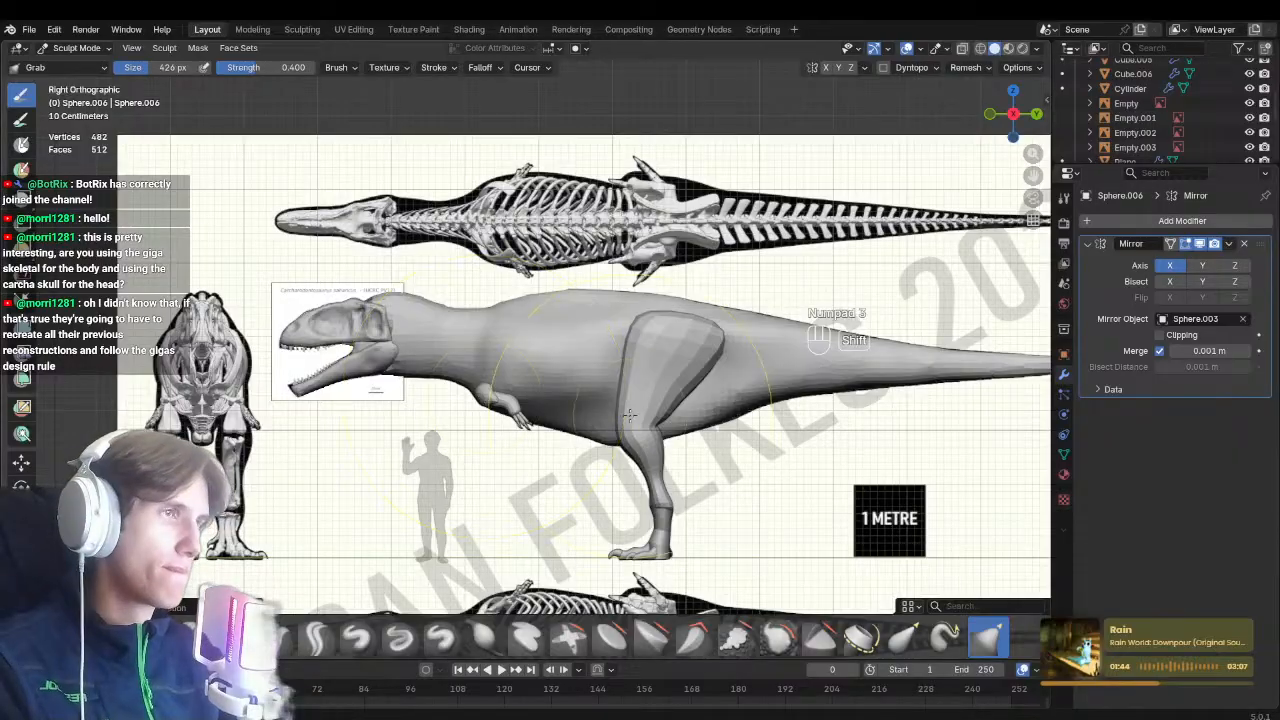
shift+middle_drag(629, 414, 566, 400)
scroll(540, 385, up, 3)
key(ctrl+s)
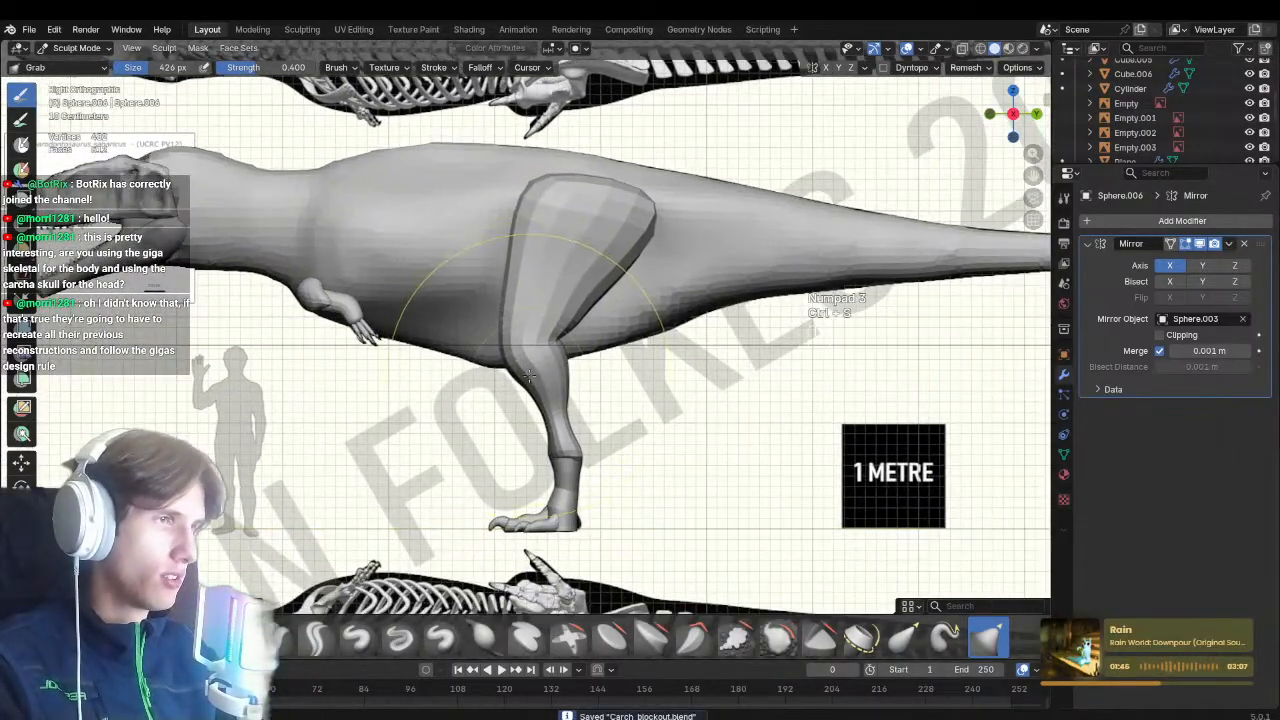
Examine the body, leg and head of the blockout against the side-view reference
shift+middle_drag(482, 360, 622, 408)
ctrl+middle_drag(622, 408, 620, 375)
shift+middle_drag(510, 400, 548, 342)
ctrl+middle_drag(548, 342, 372, 455)
ctrl+middle_drag(372, 455, 370, 518)
shift+middle_drag(215, 425, 511, 469)
mouse_move(511, 469)
ctrl+middle_down()
mouse_move(505, 340)
mouse_move(580, 401)
ctrl+middle_up()
mouse_move(580, 430)
ctrl+middle_down()
mouse_move(562, 400)
mouse_move(598, 351)
mouse_move(612, 525)
ctrl+middle_up()
Switch sculpting to the lower jaw and work its rear end with resized Draw Sharp and Clay Strips brushes
key(alt+q)
key(f)
key(1)
key(f)
key(2)
key(f)
key(f)
key(f)
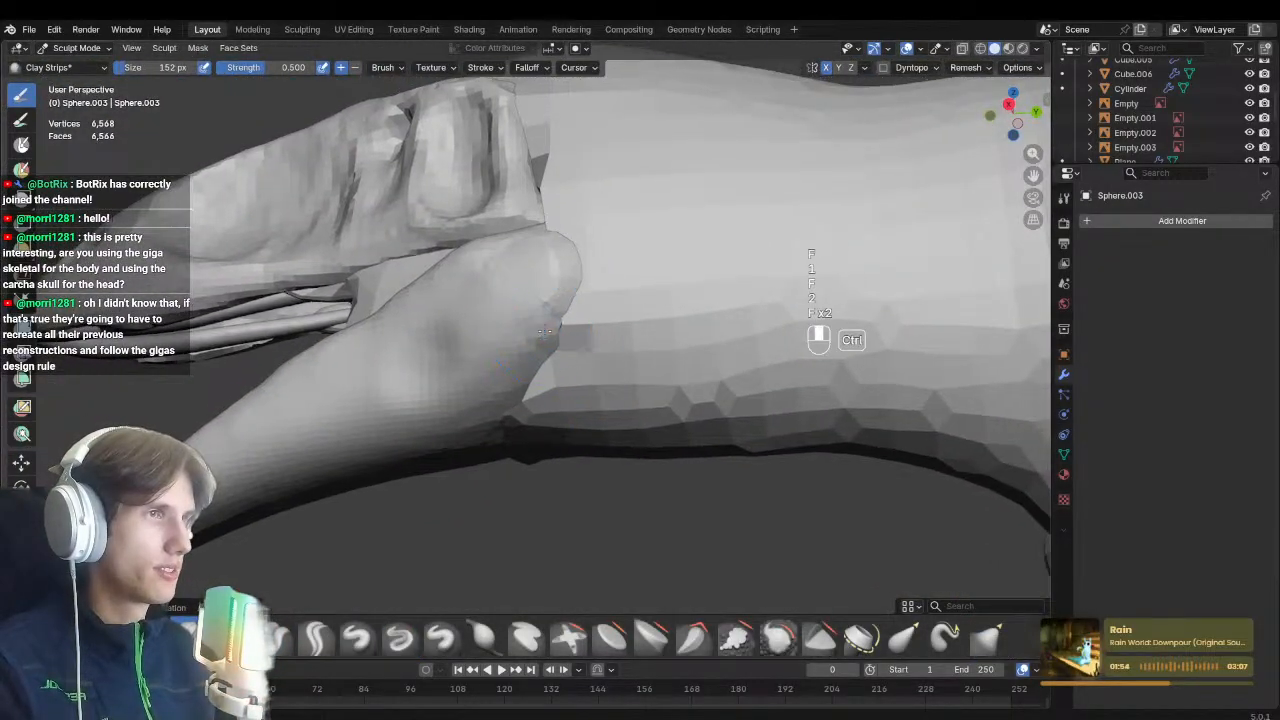
mouse_move(547, 286)
ctrl+middle_down()
mouse_move(545, 333)
mouse_move(500, 360)
mouse_move(566, 315)
mouse_move(572, 370)
ctrl+middle_up()
middle_drag(572, 370, 631, 426)
mouse_move(624, 488)
middle_down()
mouse_move(717, 534)
mouse_move(640, 500)
mouse_move(542, 483)
middle_up()
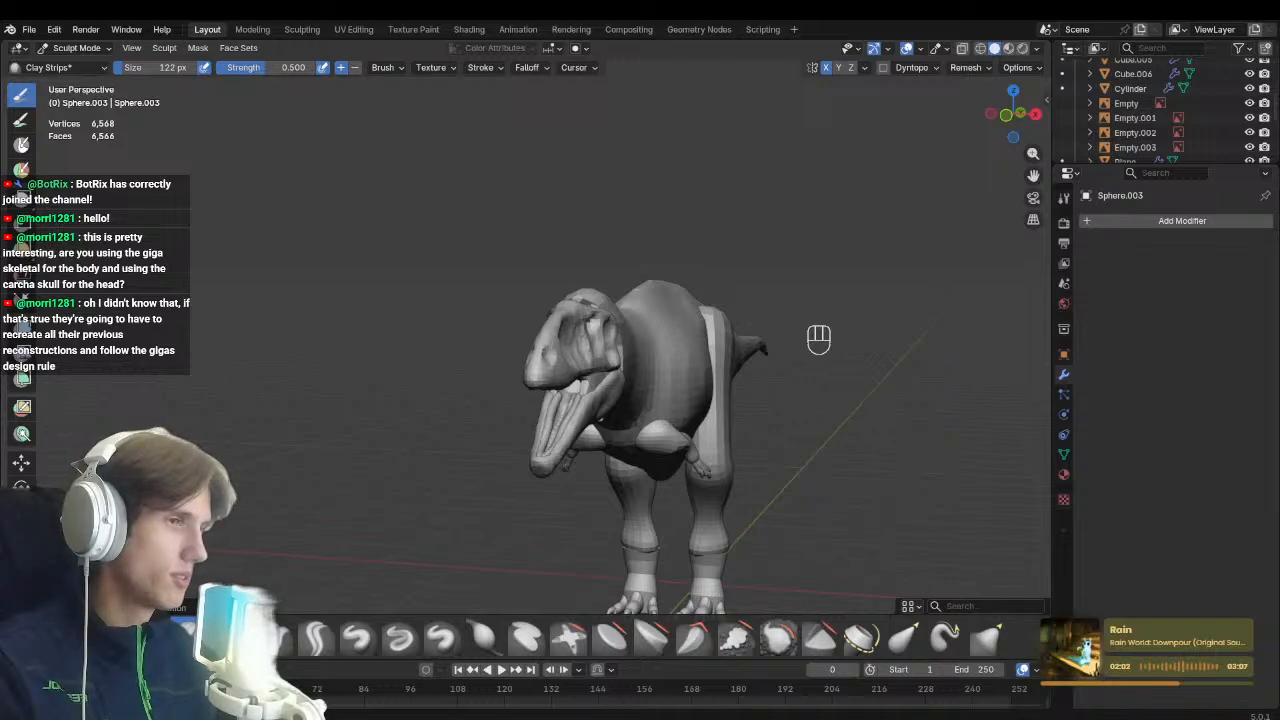
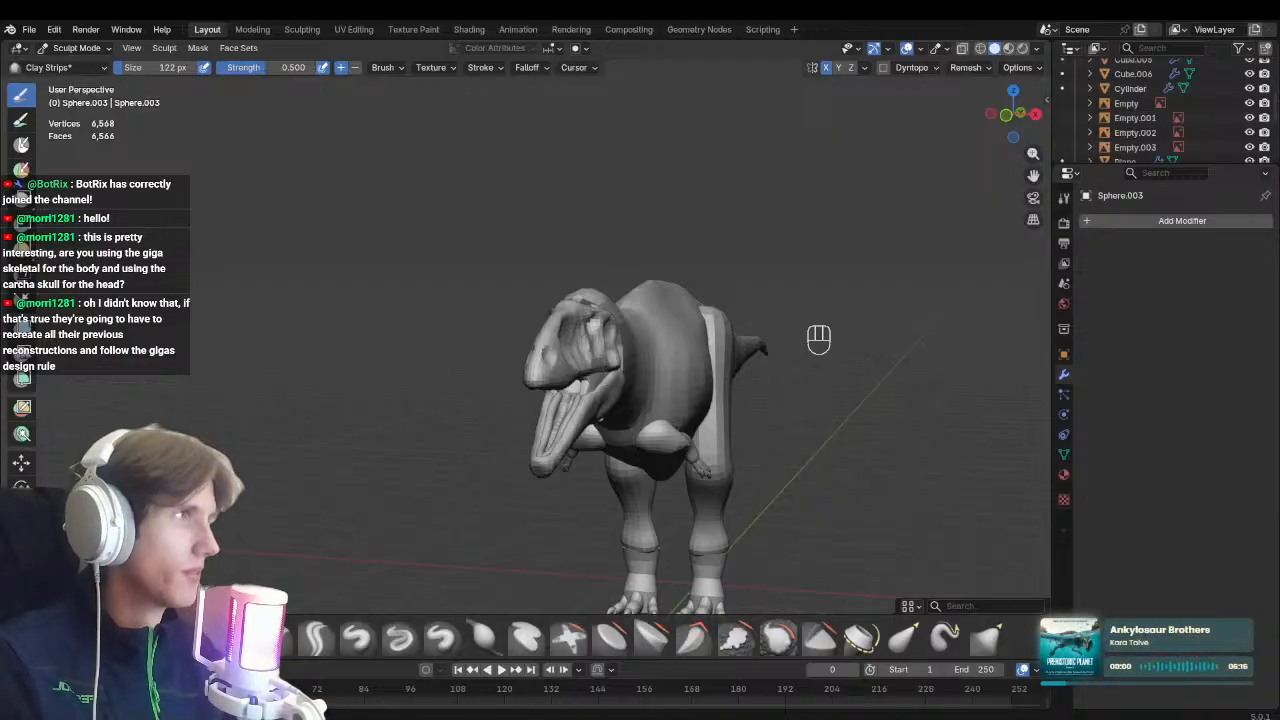
Switch sculpting to the head and adjust the sides of the snout in front view with the Grab brush
middle_drag(595, 312, 700, 316)
key(KP_1)
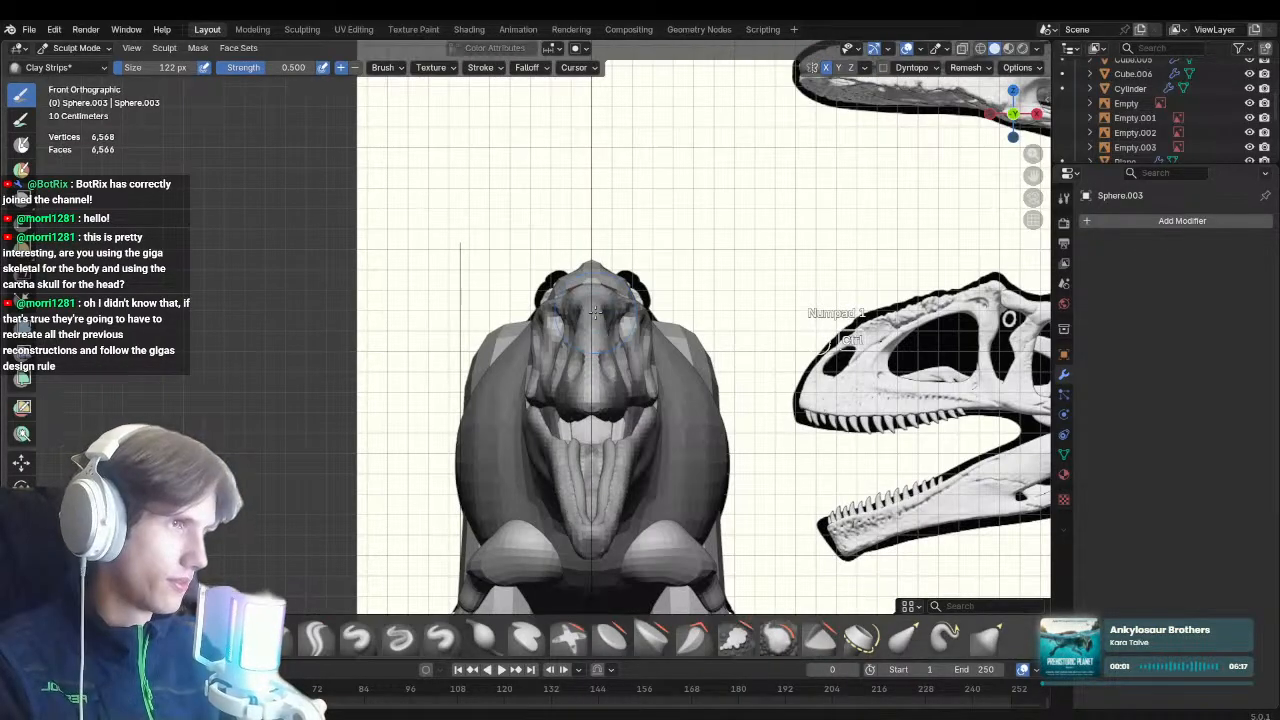
scroll(645, 360, up, 2)
key(alt+q)
key(g)
key(f)
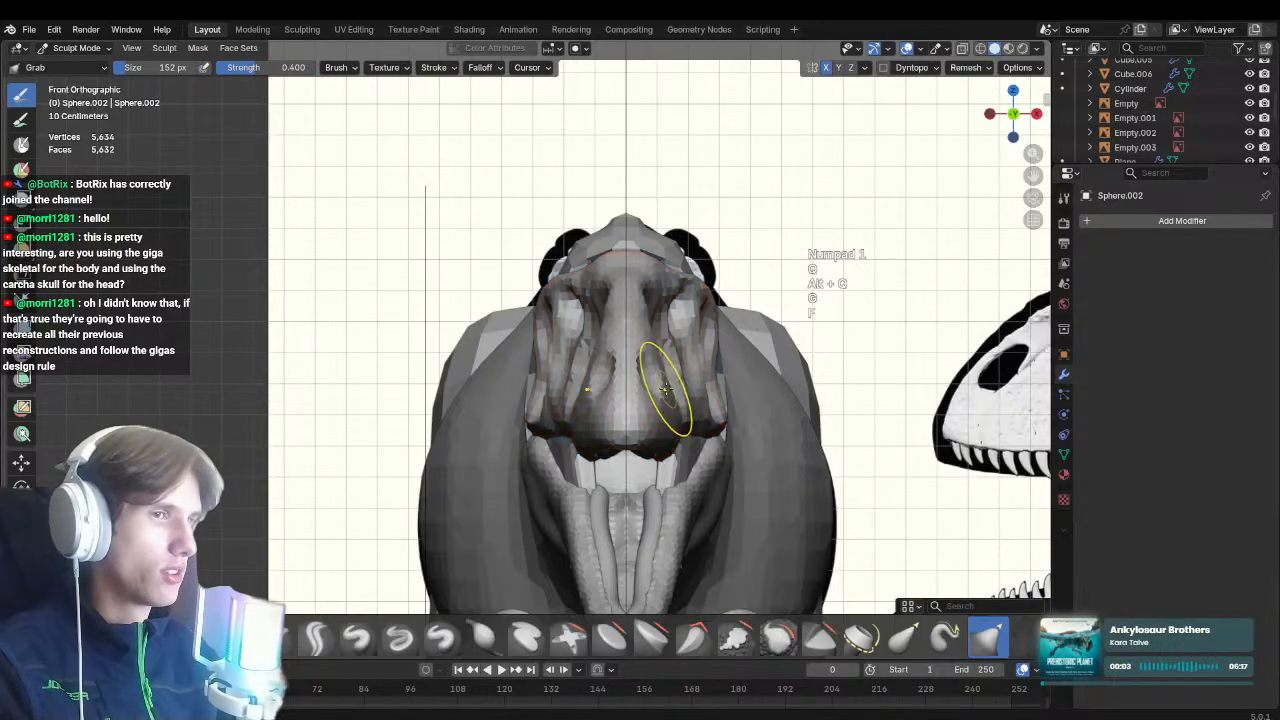
scroll(660, 375, down, 3)
middle_drag(650, 450, 600, 530)
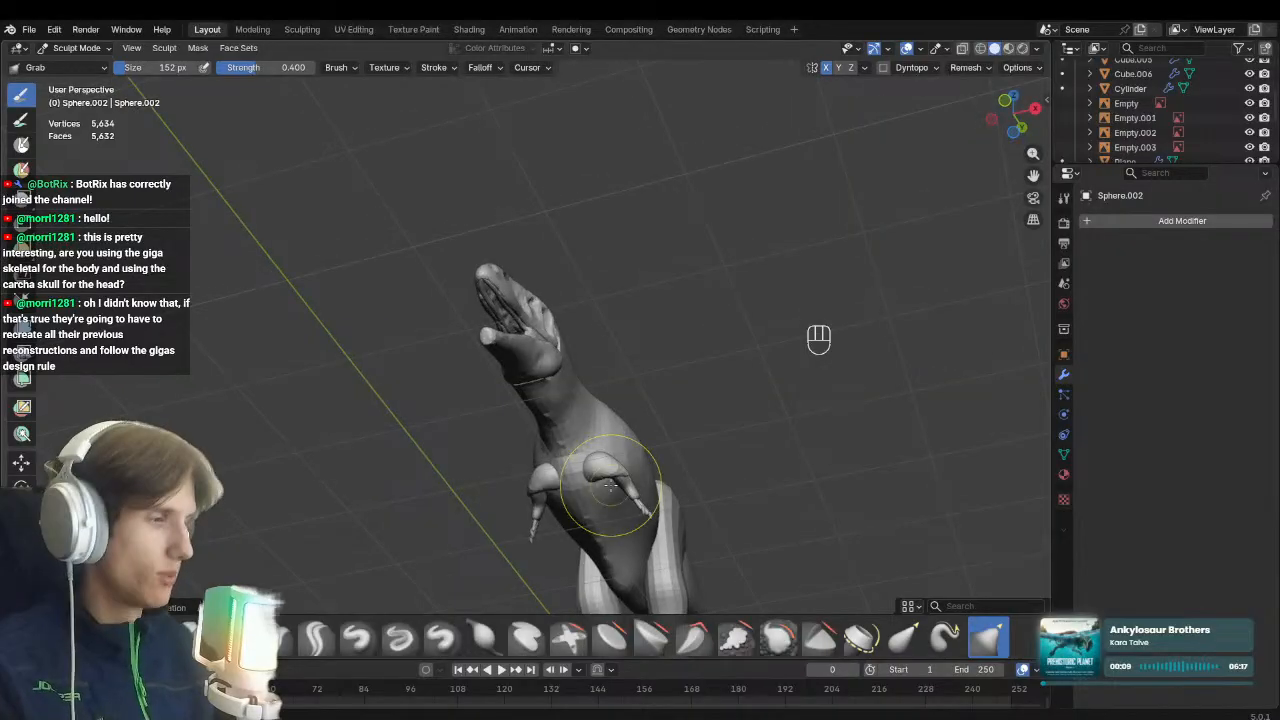
Switch sculpting to the body and refine the neck behind the lower jaw with a resized Crease Polish brush
key(KP_3)
scroll(583, 380, up, 3)
key(alt+q)
key(5)
key(f)
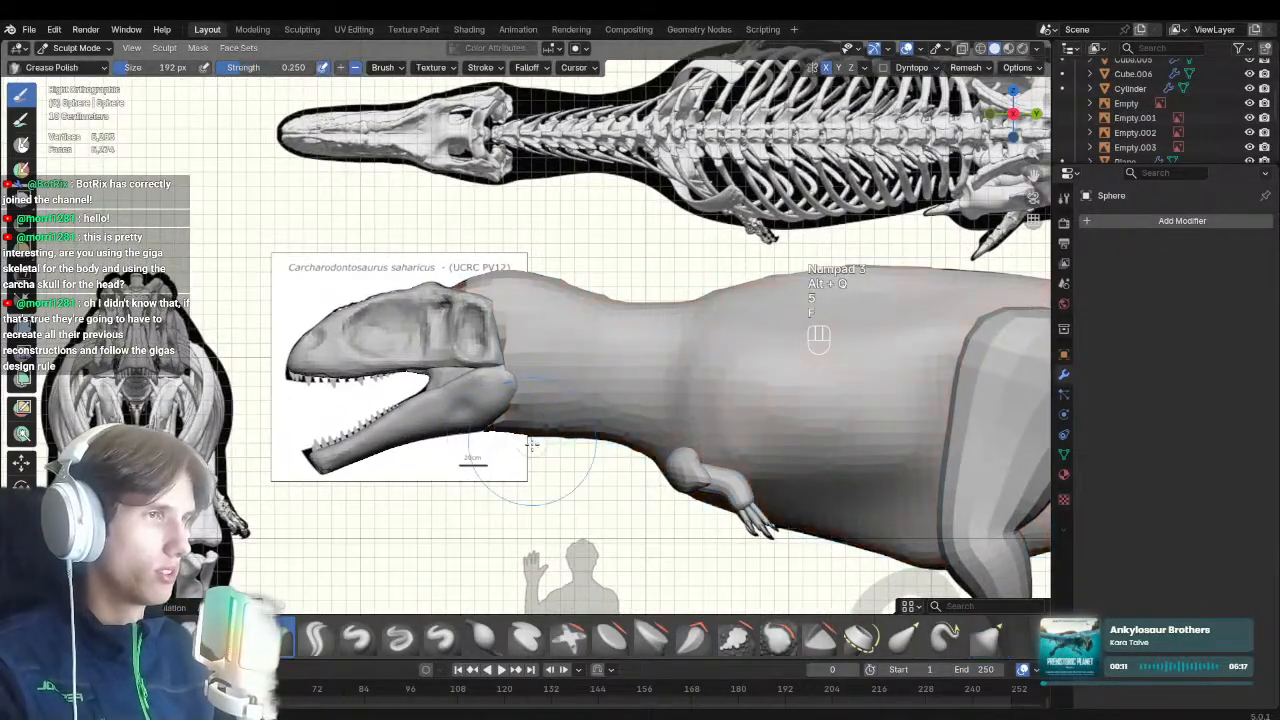
click(545, 434)
middle_drag(545, 434, 502, 357)
key(f)
ctrl+click(502, 357)
ctrl+drag(502, 357, 545, 372)
key(f)
click(617, 394)
mouse_move(617, 394)
middle_down()
mouse_move(582, 404)
mouse_move(601, 506)
mouse_move(483, 468)
mouse_move(514, 400)
mouse_move(531, 393)
middle_up()
Pull the neck around the jaw joint into shape with a resized Grab brush and save the file
key(g)
key(f)
click(514, 400)
key(f)
key(KP_3)
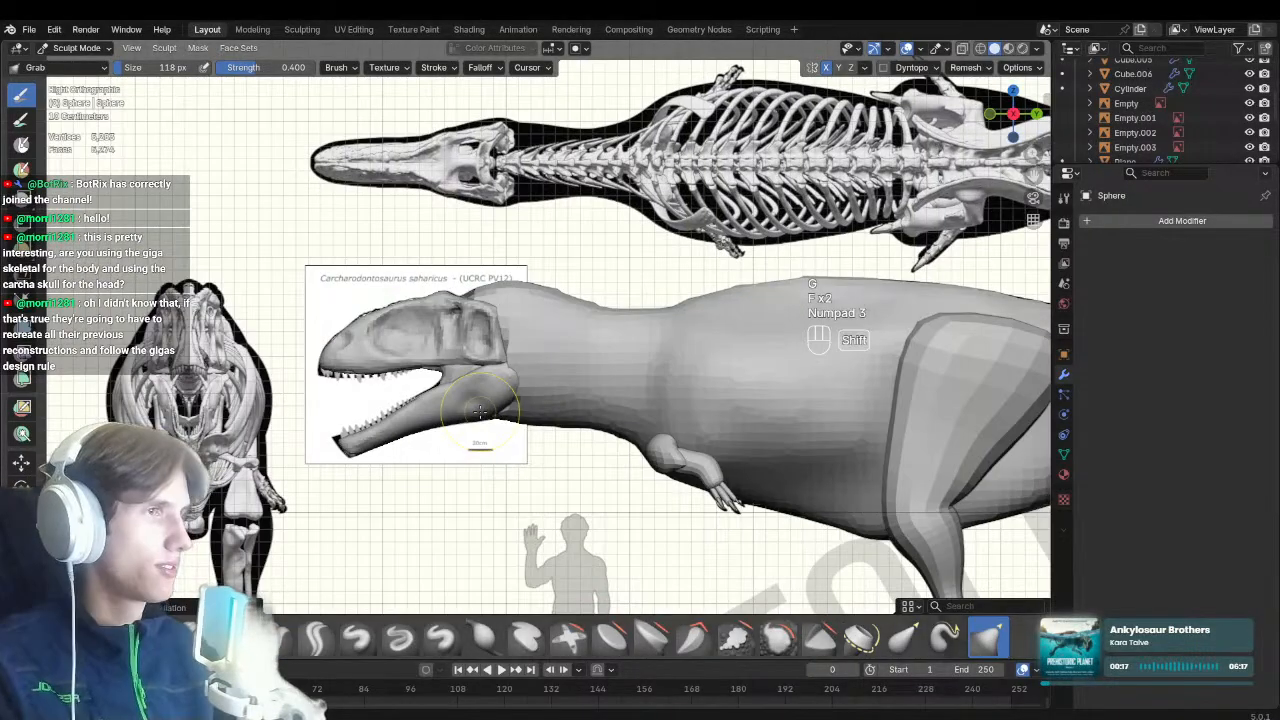
scroll(493, 365, up, 4)
key(alt+z)
key(ctrl+s)
Compare the body and head outlines with the skeletal and skull references by toggling X-ray
key(alt+z)
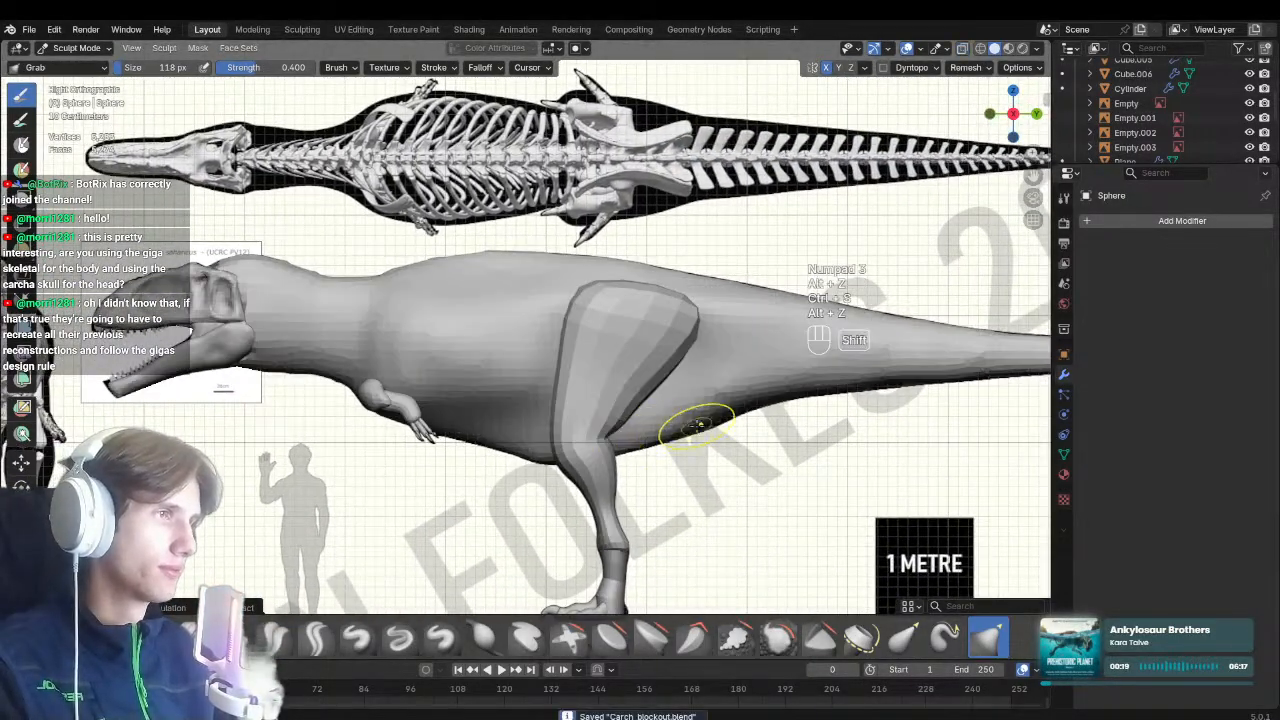
scroll(601, 413, down, 4)
key(alt+z)
shift+middle_drag(601, 413, 806, 418)
key(alt+z)
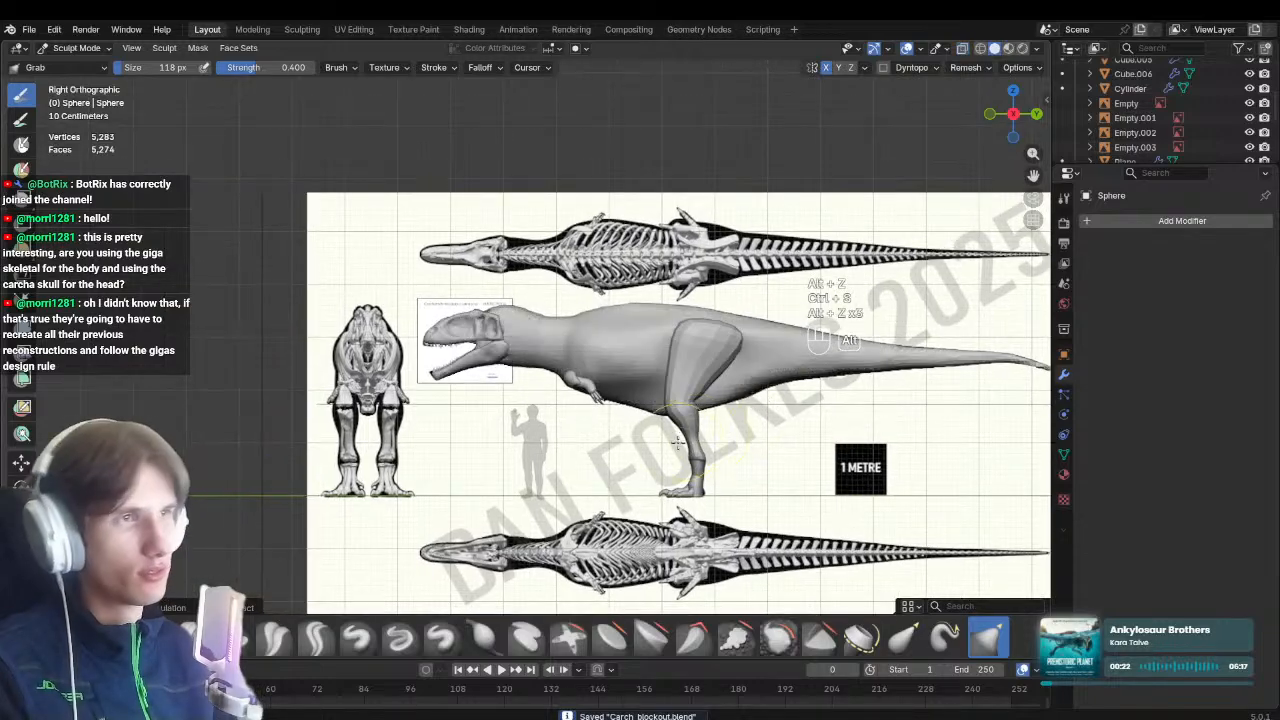
scroll(482, 350, up, 6)
key(alt+z)
key(alt+z)
key(alt+z)
key(alt+z)
key(alt+z)
scroll(457, 413, up, 3)
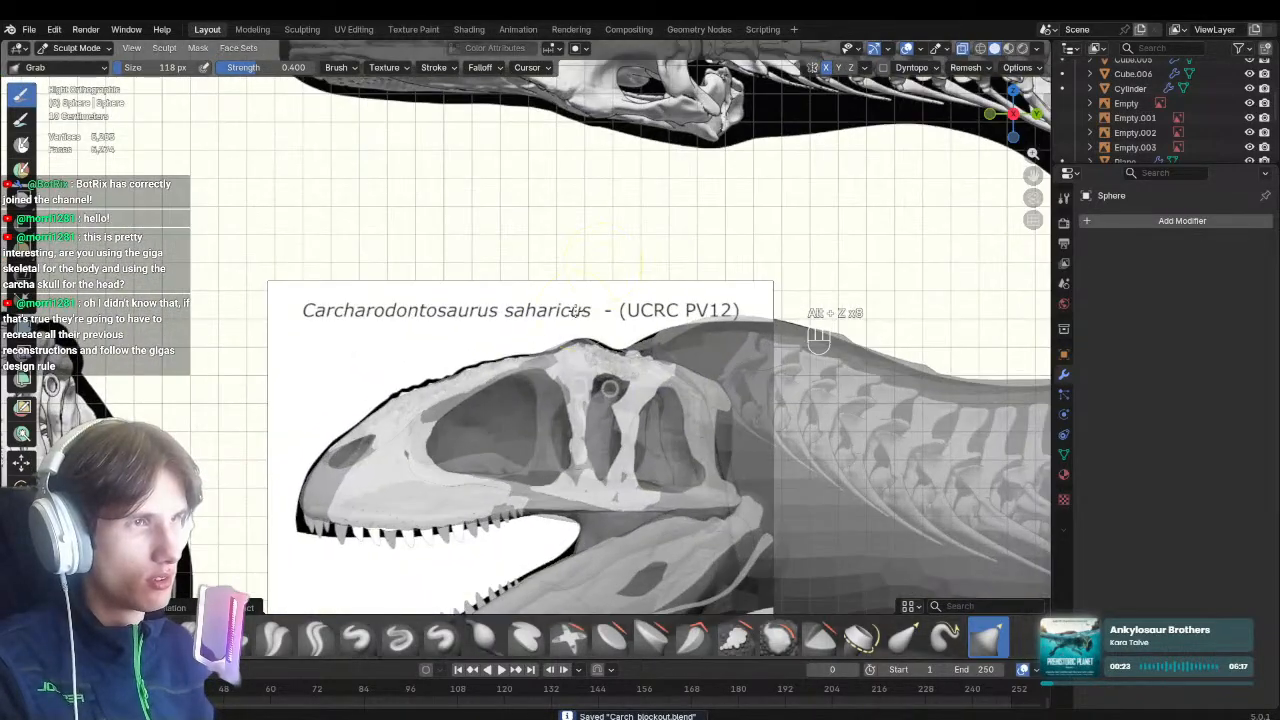
scroll(470, 422, up, 2)
key(alt+z)
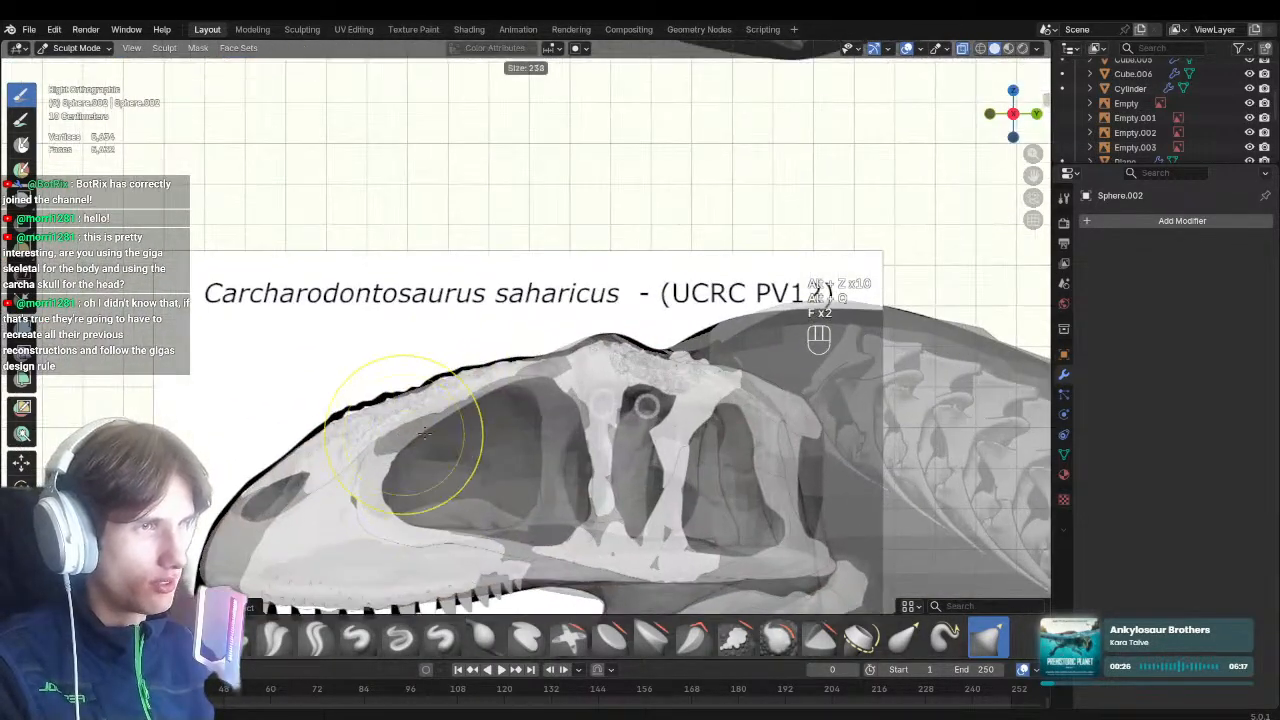
Compare the head with the skull reference in X-ray and refine the skull's side openings with a resized Draw Sharp brush
key(alt+z)
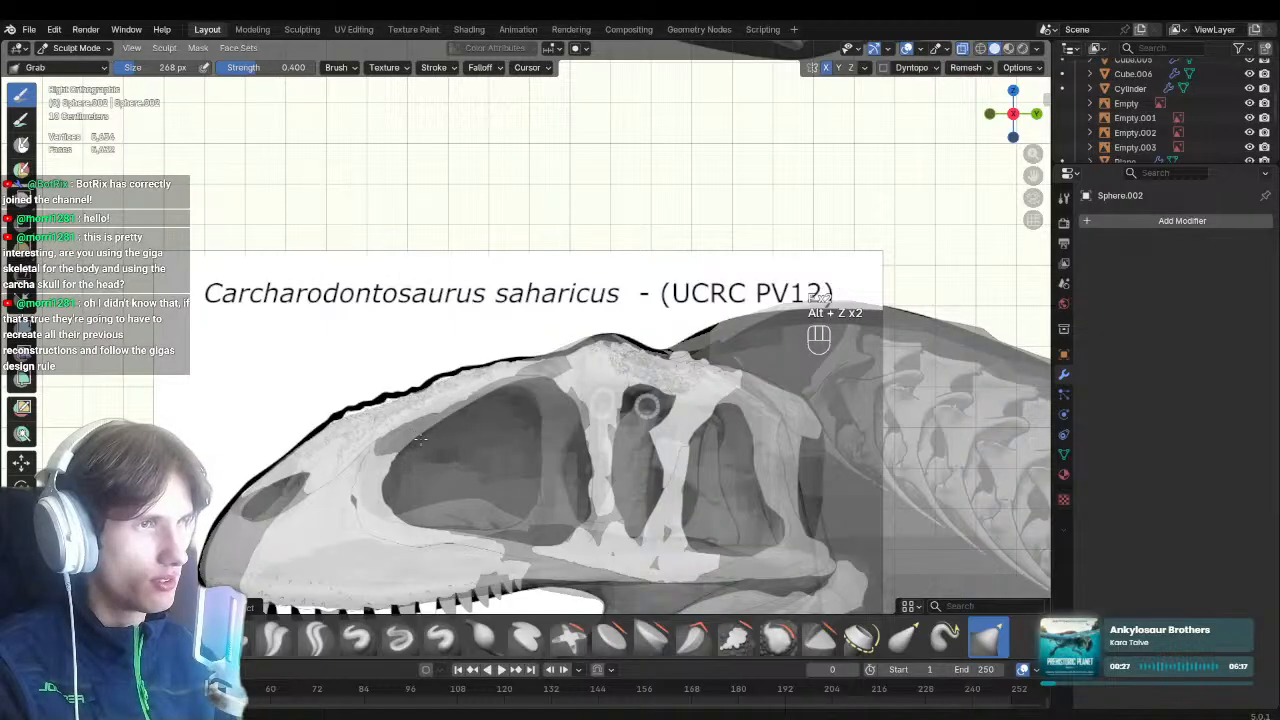
key(alt+z)
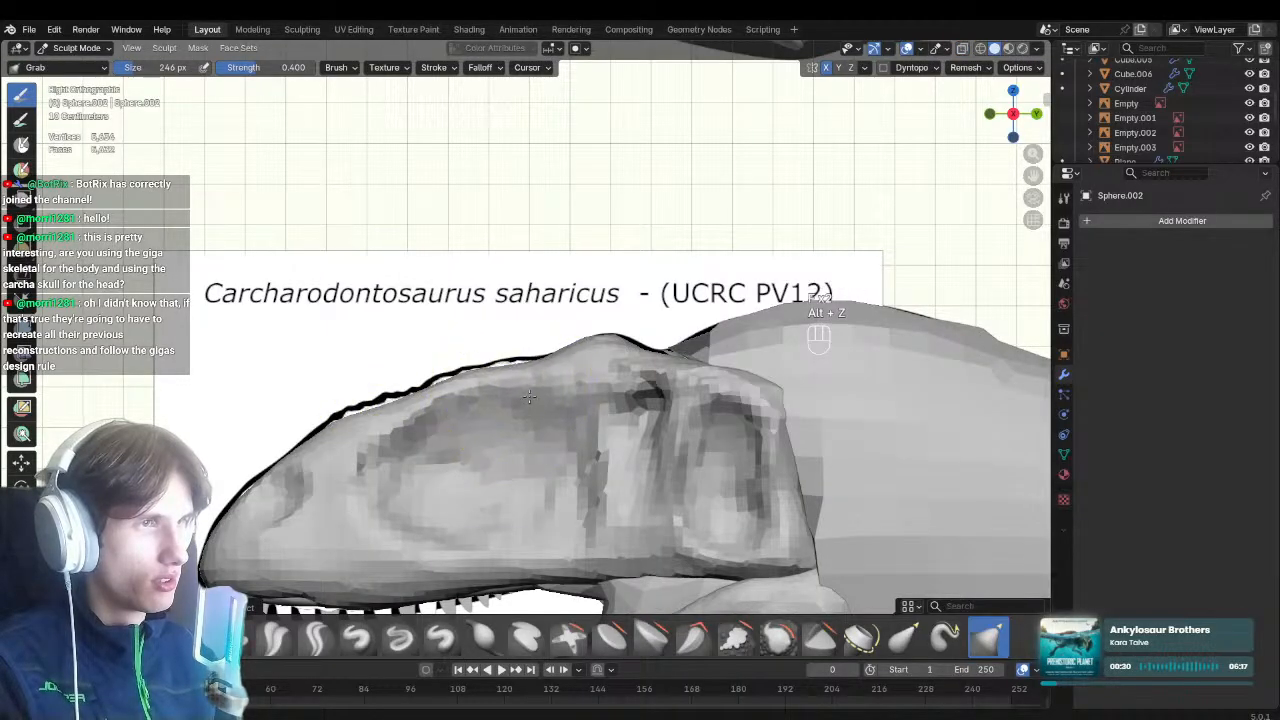
key(alt+z)
key(1)
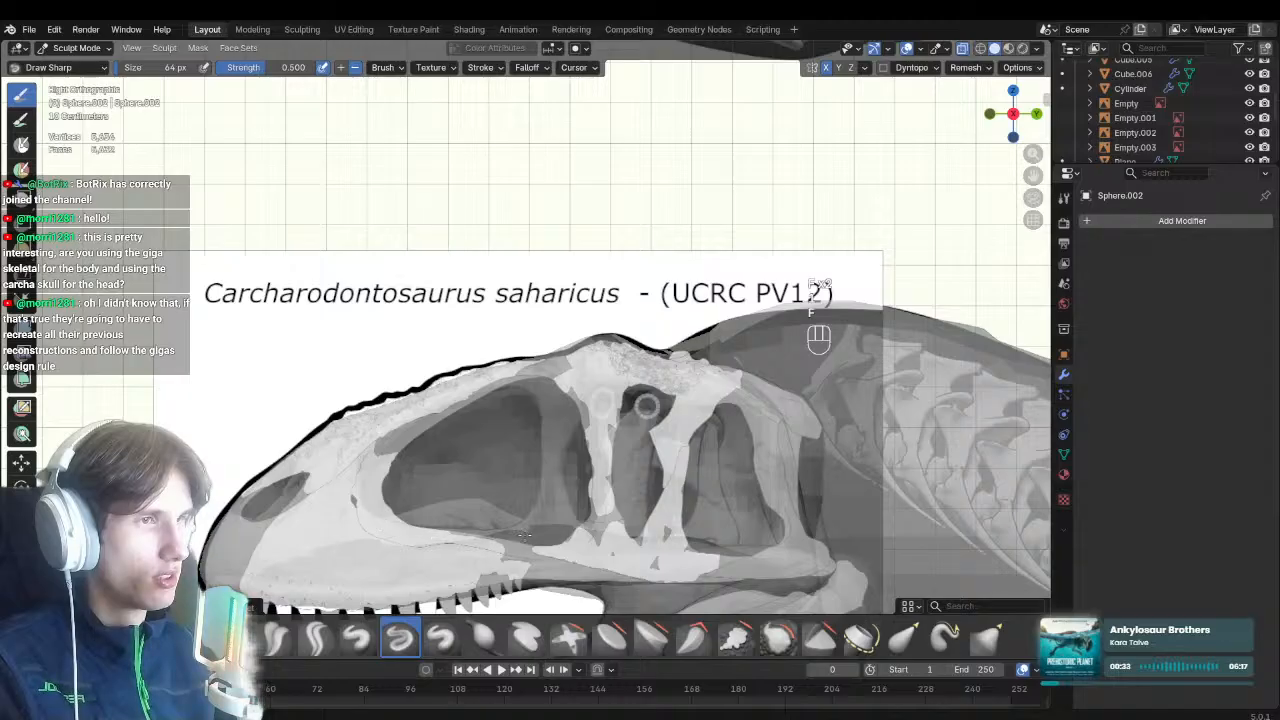
key(alt+z)
key(f)
click(534, 411)
key(f)
mouse_move(528, 412)
shift+middle_down()
mouse_move(544, 366)
mouse_move(535, 414)
mouse_move(596, 441)
mouse_move(515, 418)
mouse_move(606, 402)
shift+middle_up()
click(544, 367)
Build up the brow area on top of the skull with a resized Clay Strips brush
key(2)
key(f)
click(612, 374)
mouse_move(610, 348)
middle_down()
mouse_move(603, 372)
mouse_move(552, 302)
middle_up()
Pull the crest above the eye into shape with a resized Grab brush and check it against the skull reference
key(g)
key(f)
key(f)
click(577, 369)
key(g)
key(f)
click(556, 370)
key(KP_3)
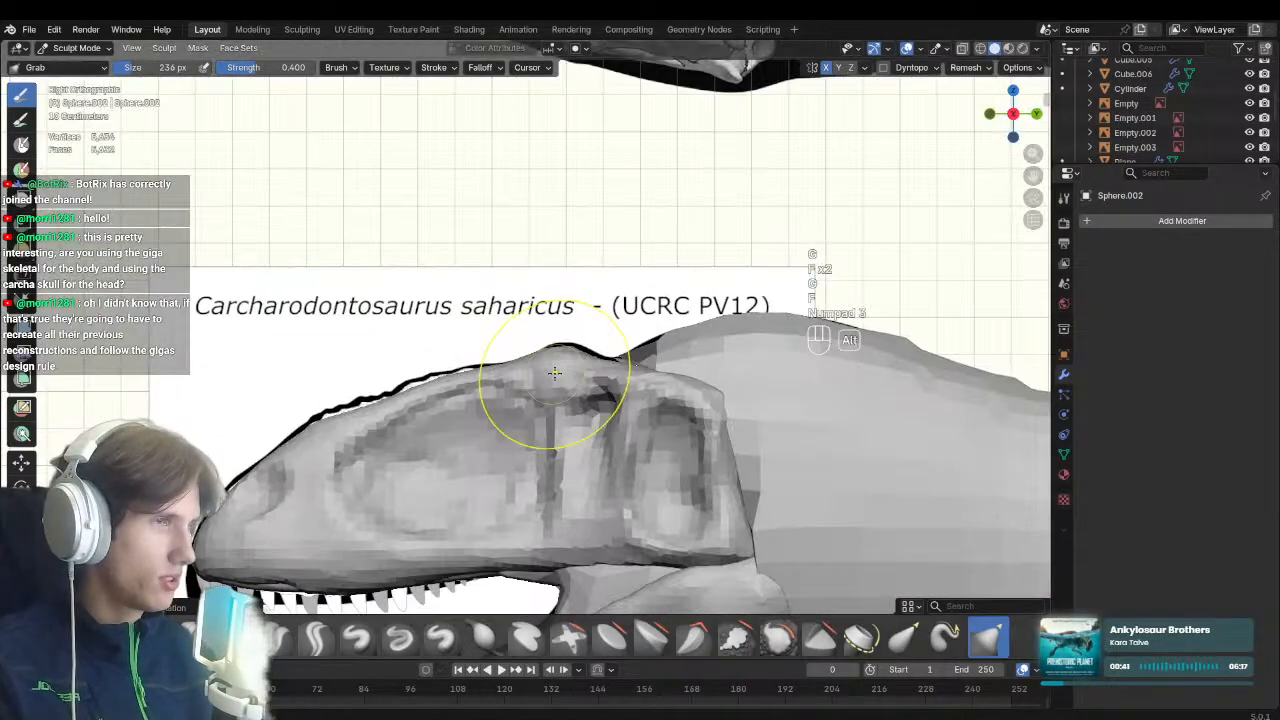
key(alt+z)
scroll(570, 385, up, 1)
key(f)
key(alt+z)
Carve strokes into the skull roof with a resized Draw Sharp brush and work over them with Clay Strips
mouse_move(528, 374)
middle_down()
mouse_move(563, 417)
mouse_move(588, 424)
middle_up()
key(1)
key(f)
click(570, 389)
drag(570, 382, 545, 430)
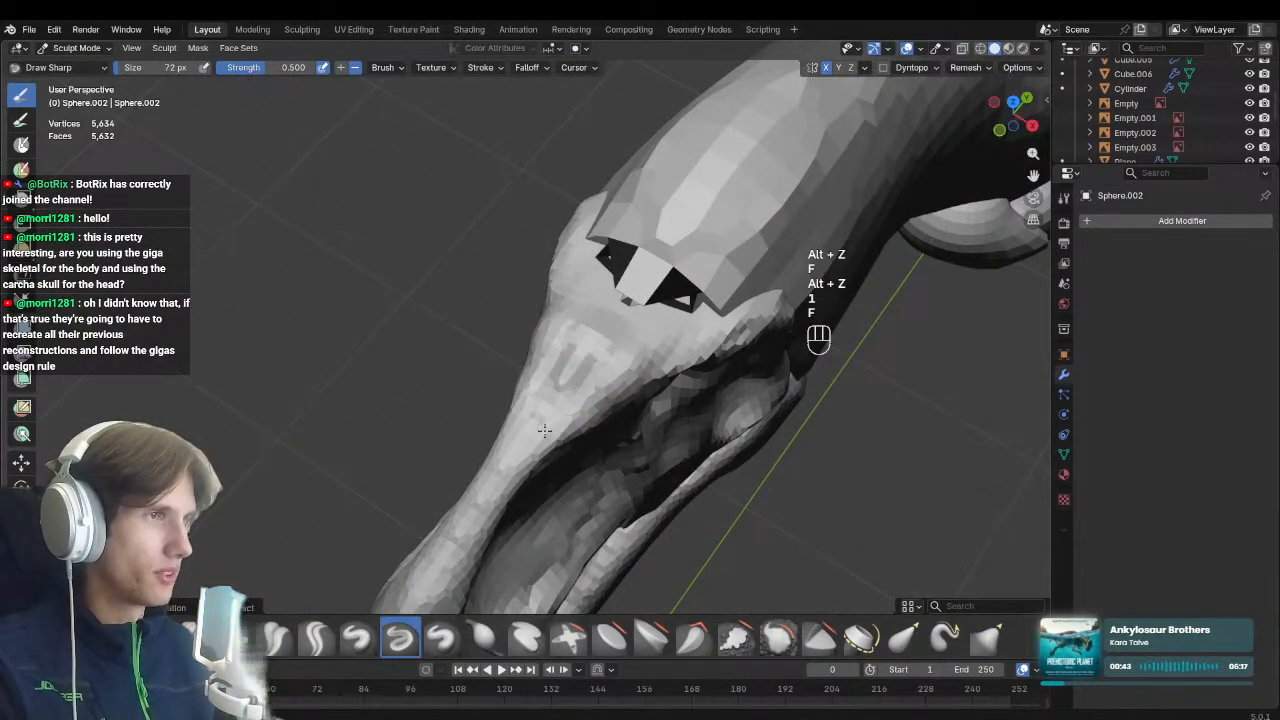
middle_drag(578, 391, 598, 384)
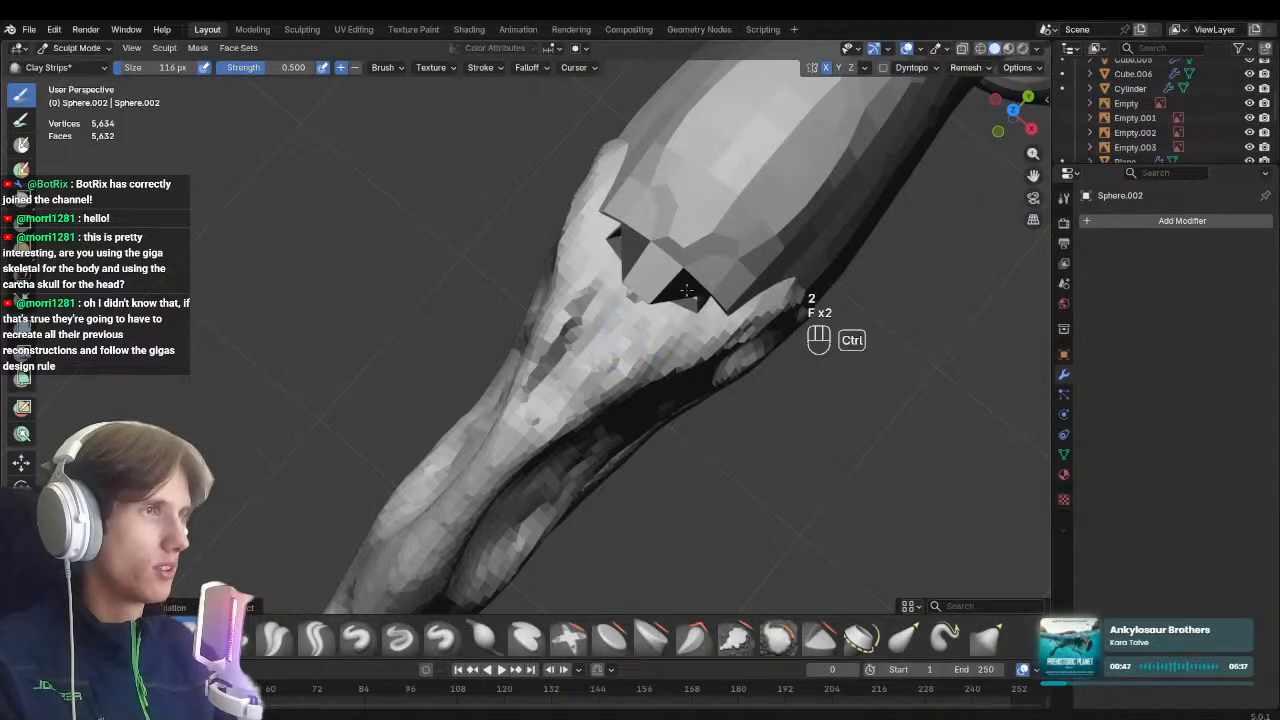
middle_drag(590, 336, 400, 465)
scroll(526, 511, down, 5)
shift+middle_drag(400, 465, 435, 360)
middle_drag(435, 360, 440, 408)
key(KP_3)
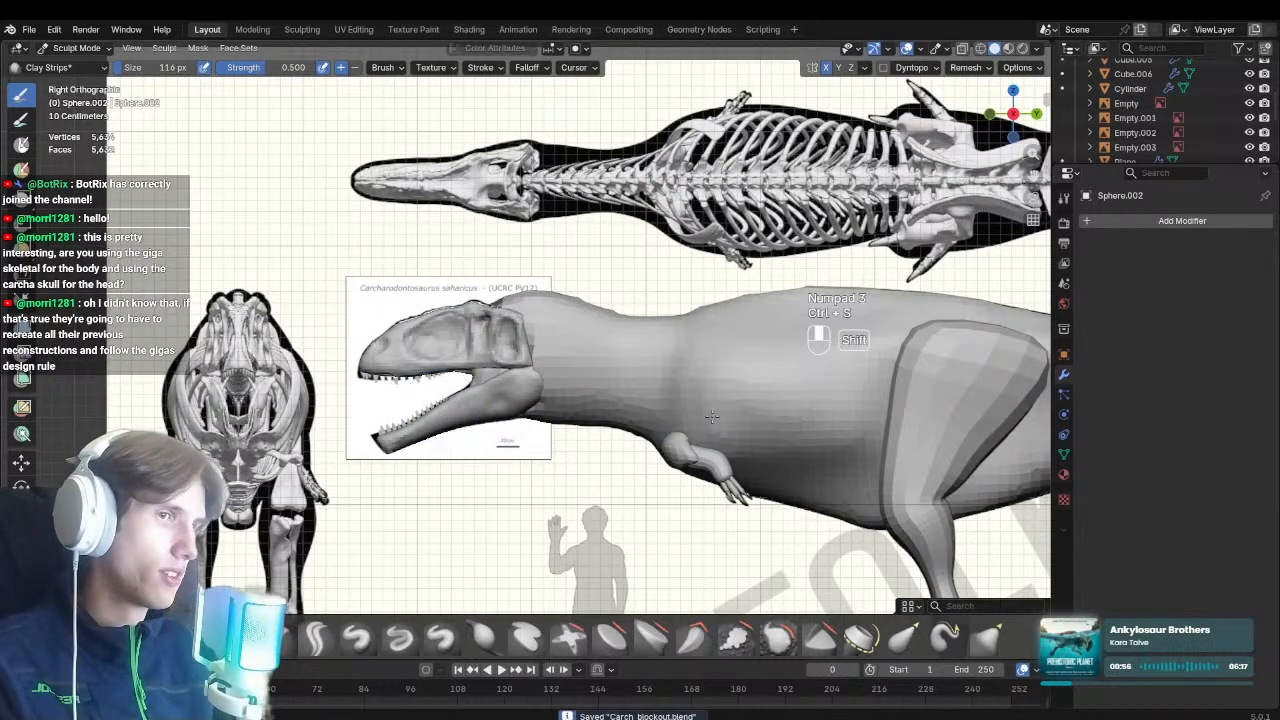
Switch sculpting to the leg, adjust it with a resized Grab brush and save the file
shift+middle_drag(712, 417, 507, 380)
ctrl+middle_drag(507, 380, 466, 387)
ctrl+middle_drag(466, 387, 517, 460)
ctrl+middle_drag(517, 460, 447, 416)
ctrl+middle_drag(447, 416, 470, 378)
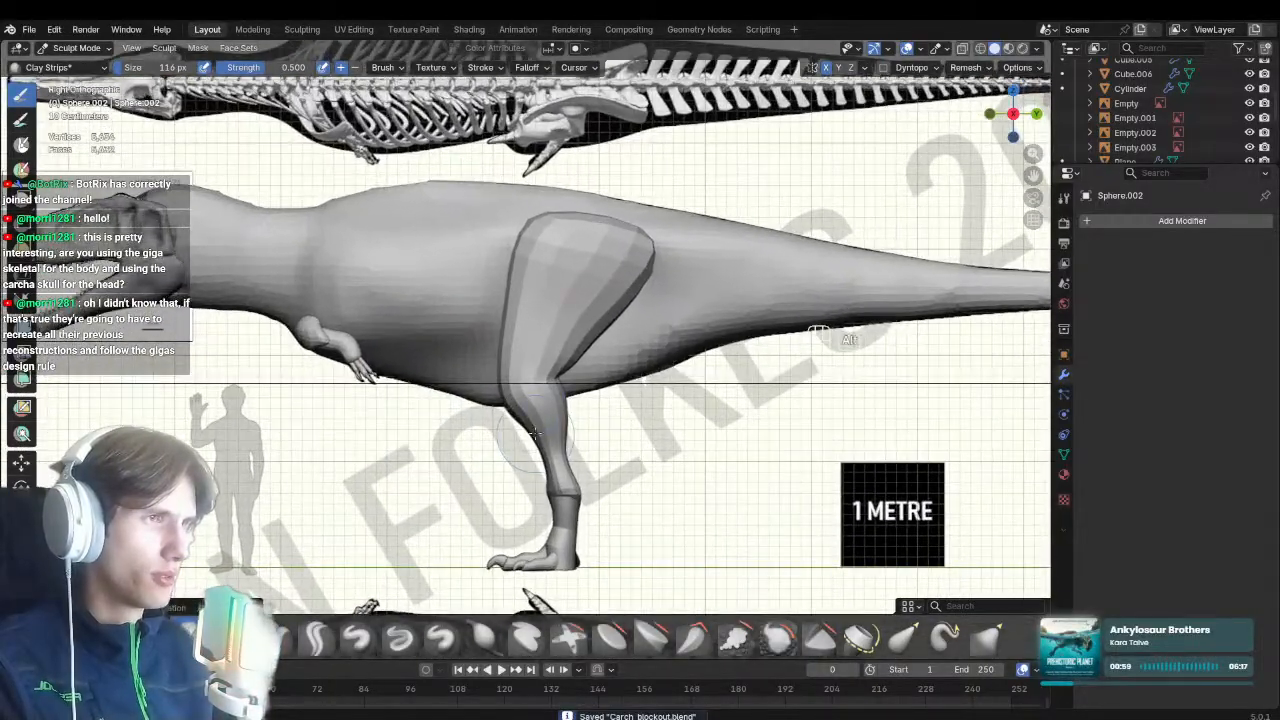
key(alt+q)
key(g)
key(f)
shift+middle_drag(562, 420, 575, 290)
middle_drag(565, 335, 608, 328)
ctrl+middle_drag(622, 460, 620, 430)
key(ctrl+s)
key(KP_1)
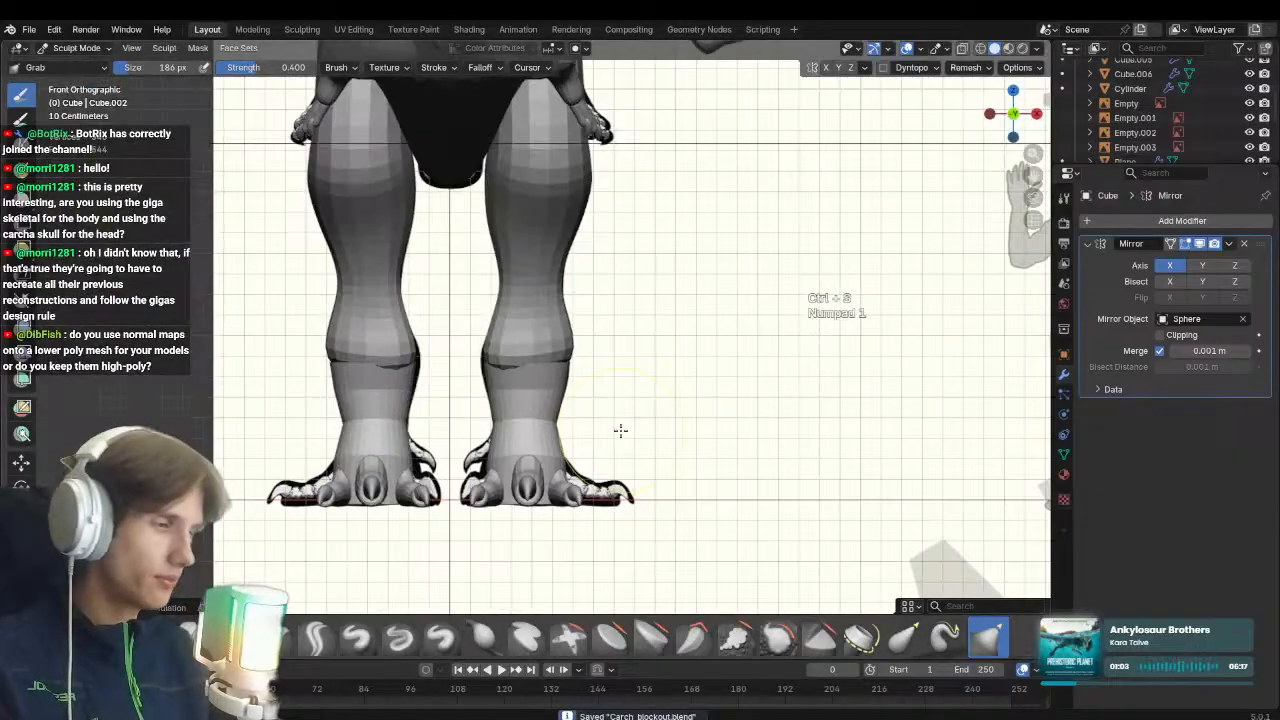
In Object Mode, duplicate the middle toe with its claw and fit the copy as a small dewclaw on the foot's inner side
ctrl+middle_drag(591, 509, 583, 404)
key(ctrl+Tab)
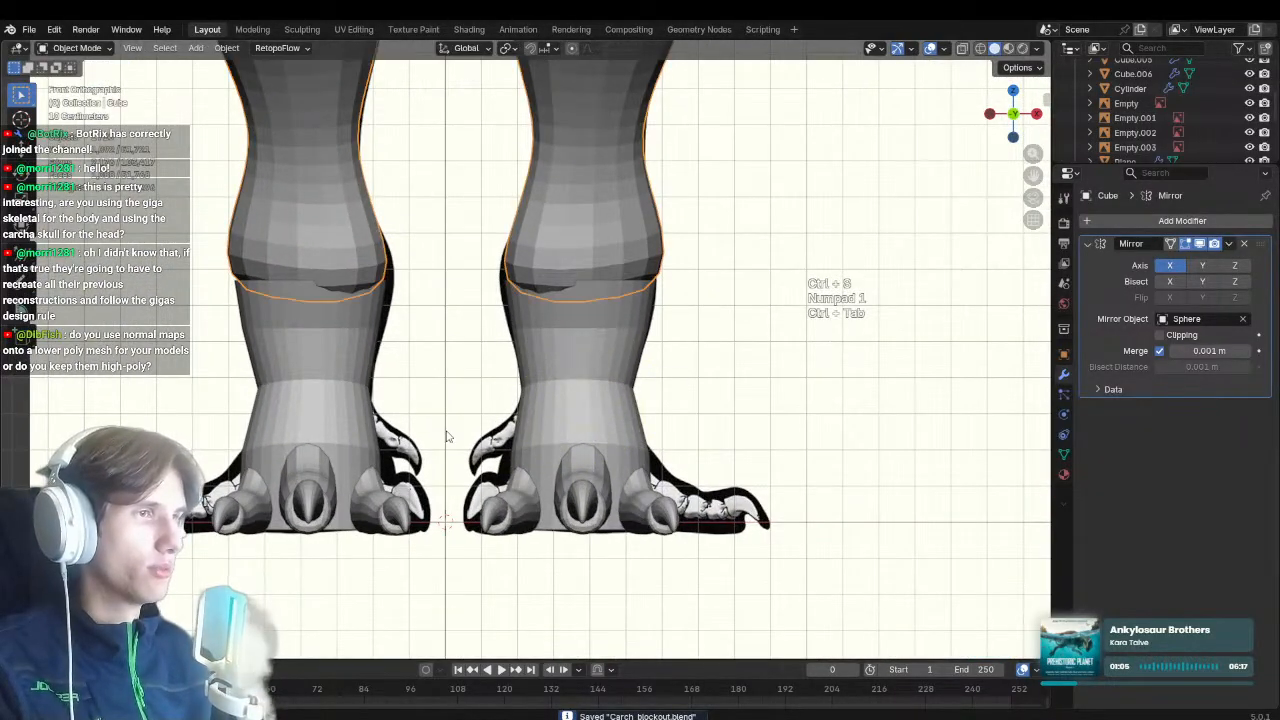
click(586, 489)
shift+middle_drag(621, 492, 677, 553)
key(shift+d)
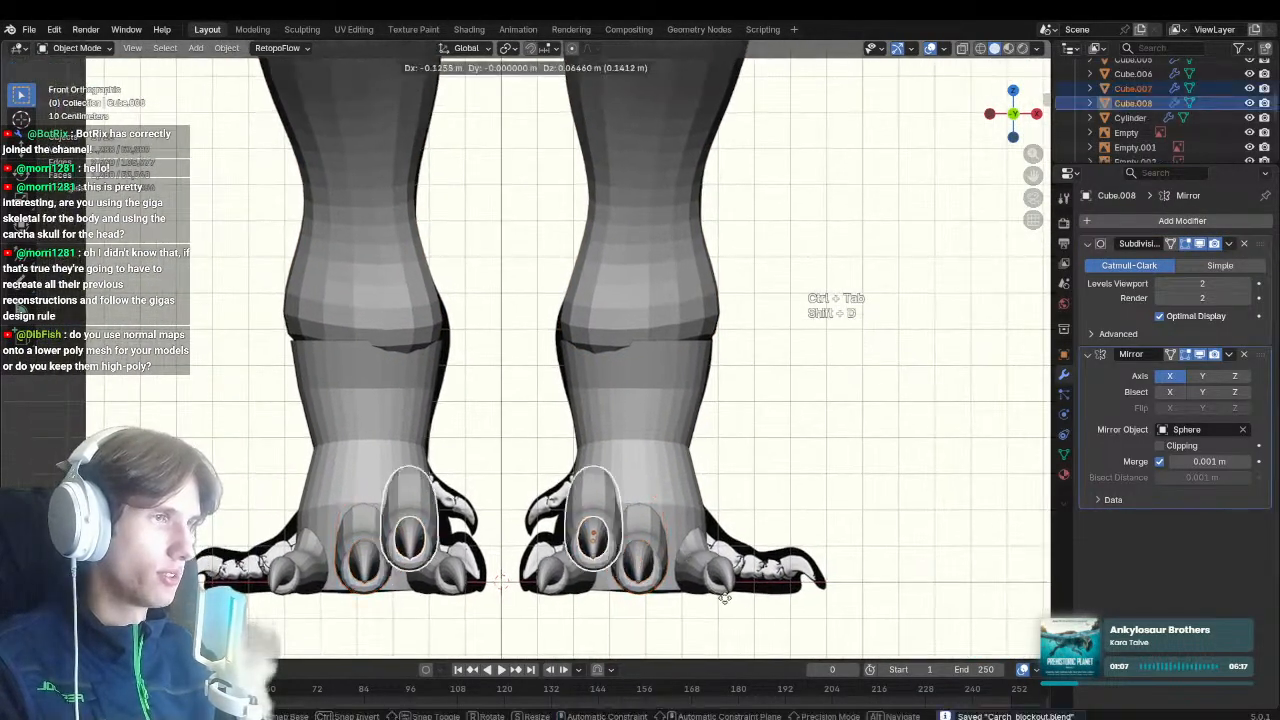
click(664, 588)
key(r)
click(628, 632)
key(s)
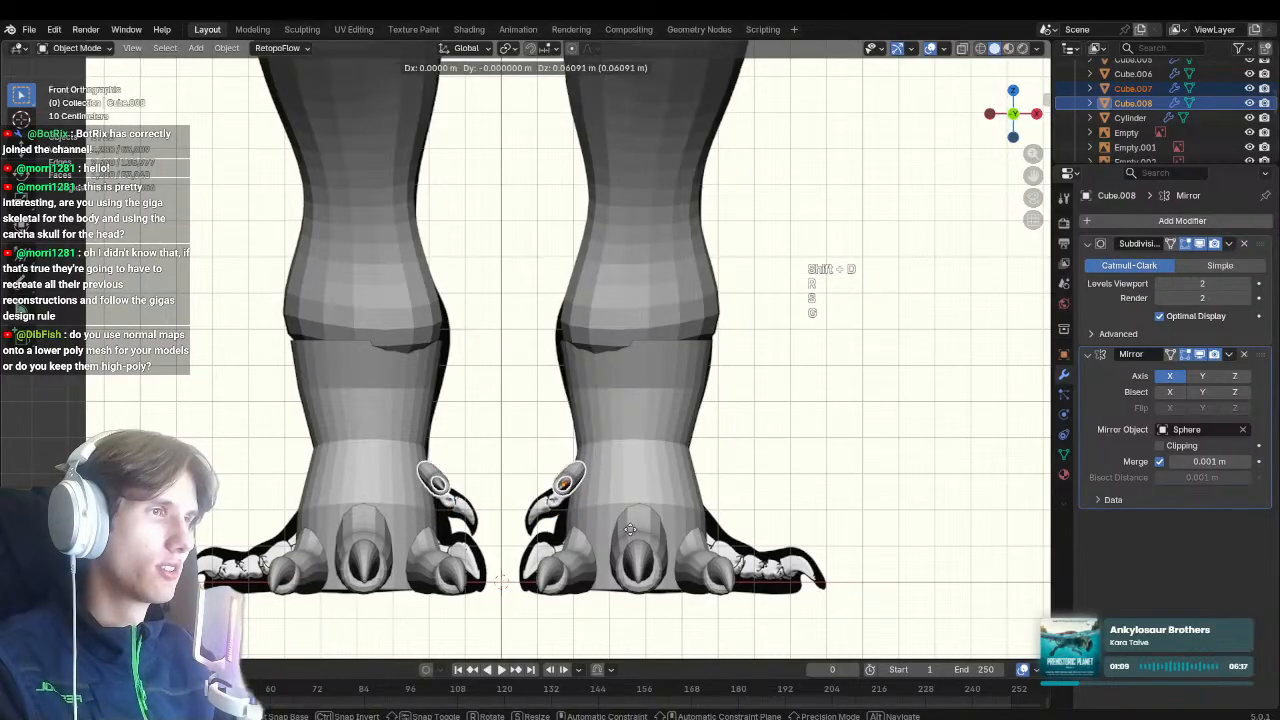
click(622, 522)
Rotate the dewclaw downward in side view and tilt it toward the reference claw in front view
key(KP_3)
key(alt+z)
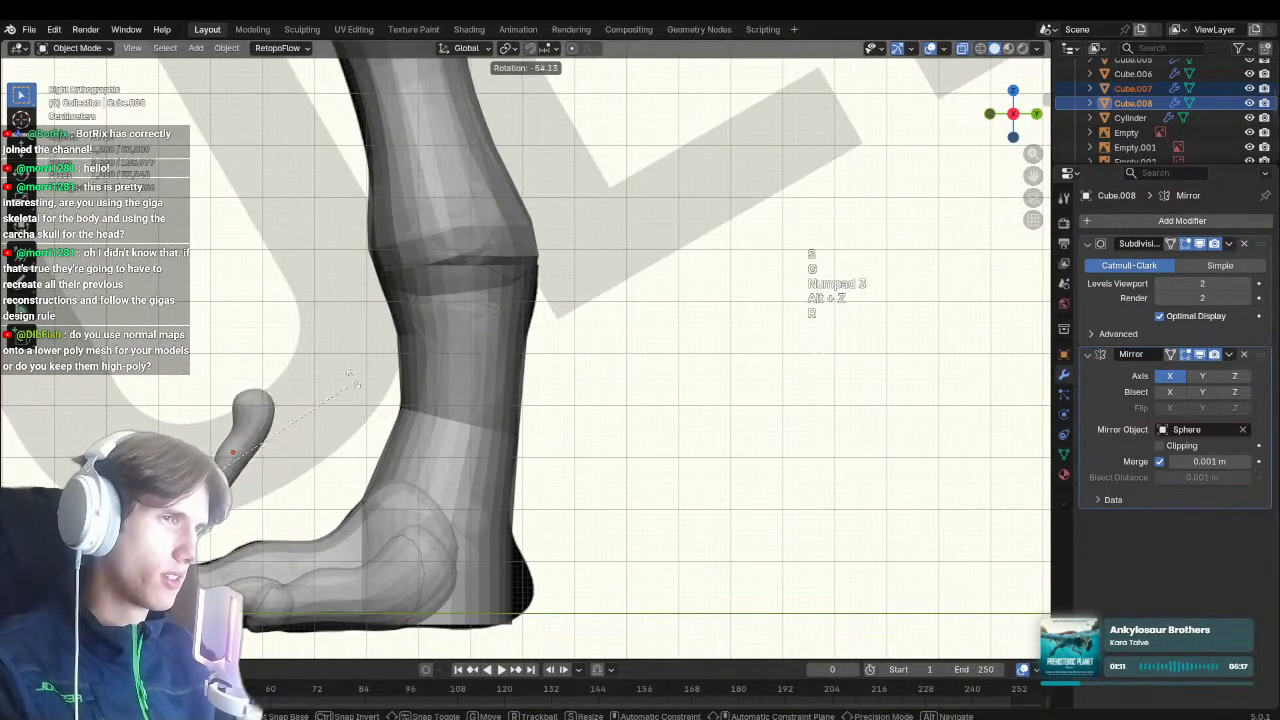
key(KP_1)
key(alt+z)
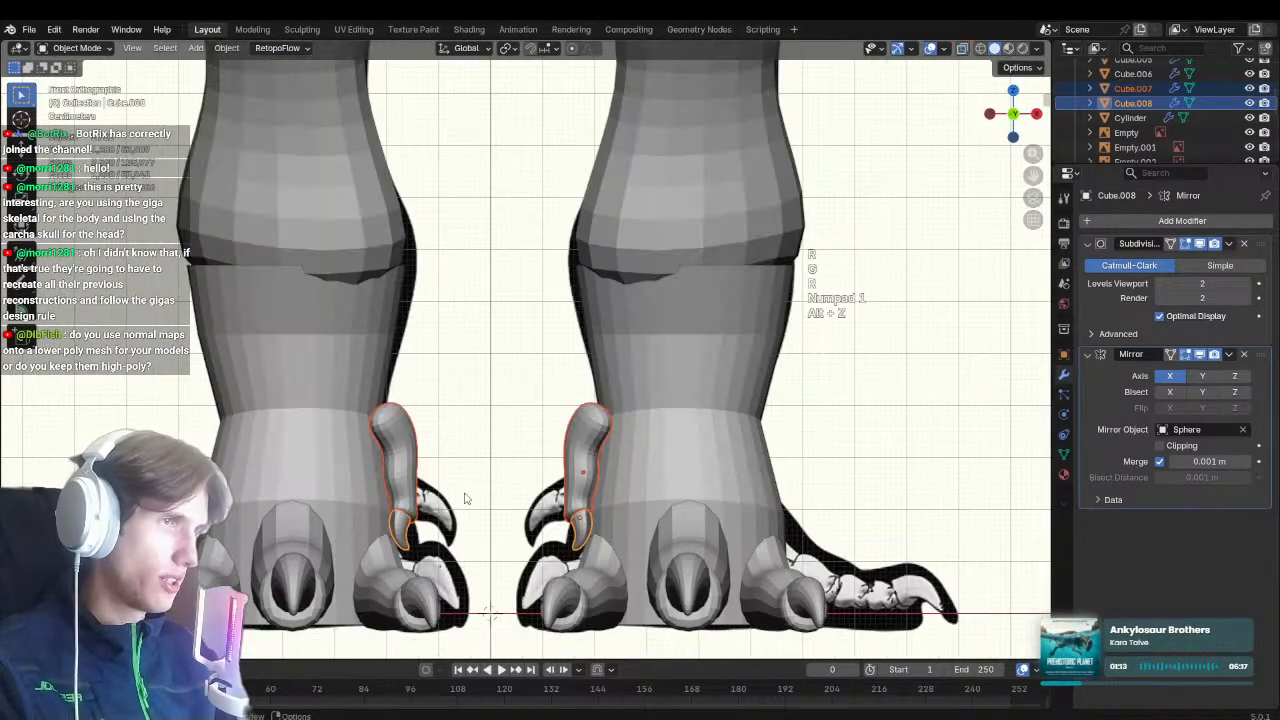
key(r)
key(g)
key(r)
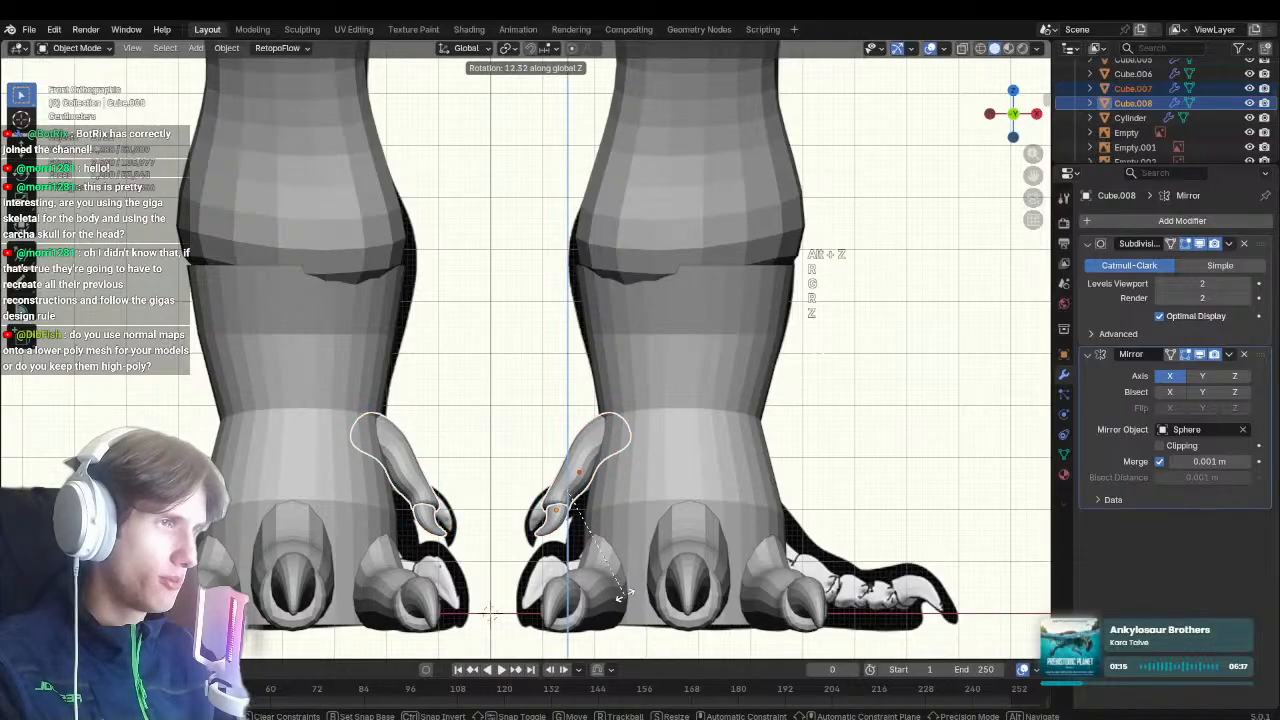
key(z)
key(z)
key(y)
key(y)
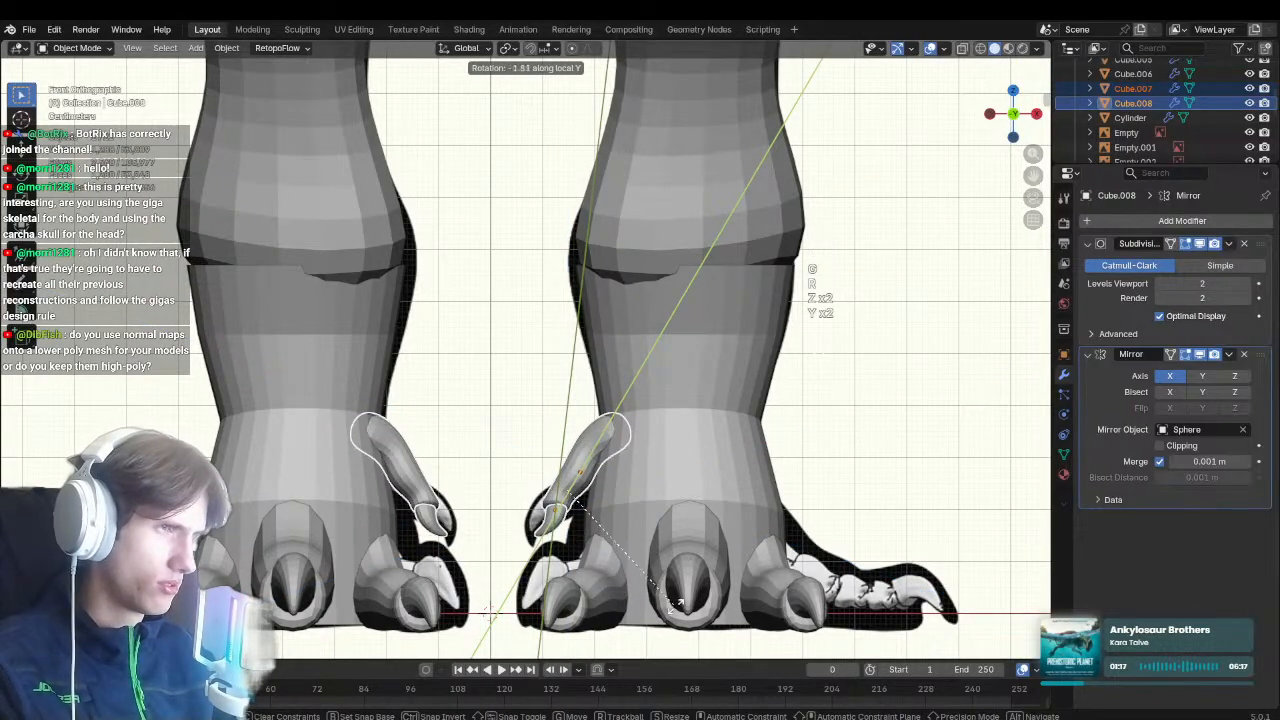
key(Escape)
click(508, 48)
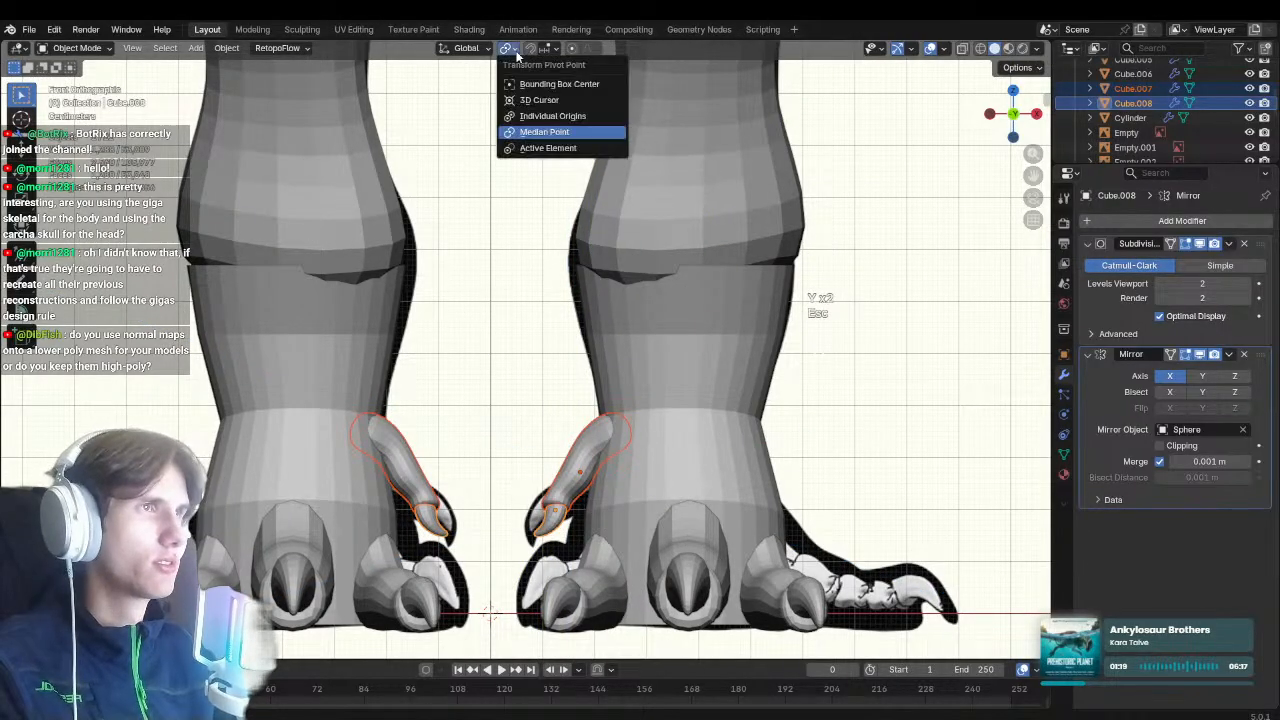
key(r)
key(y)
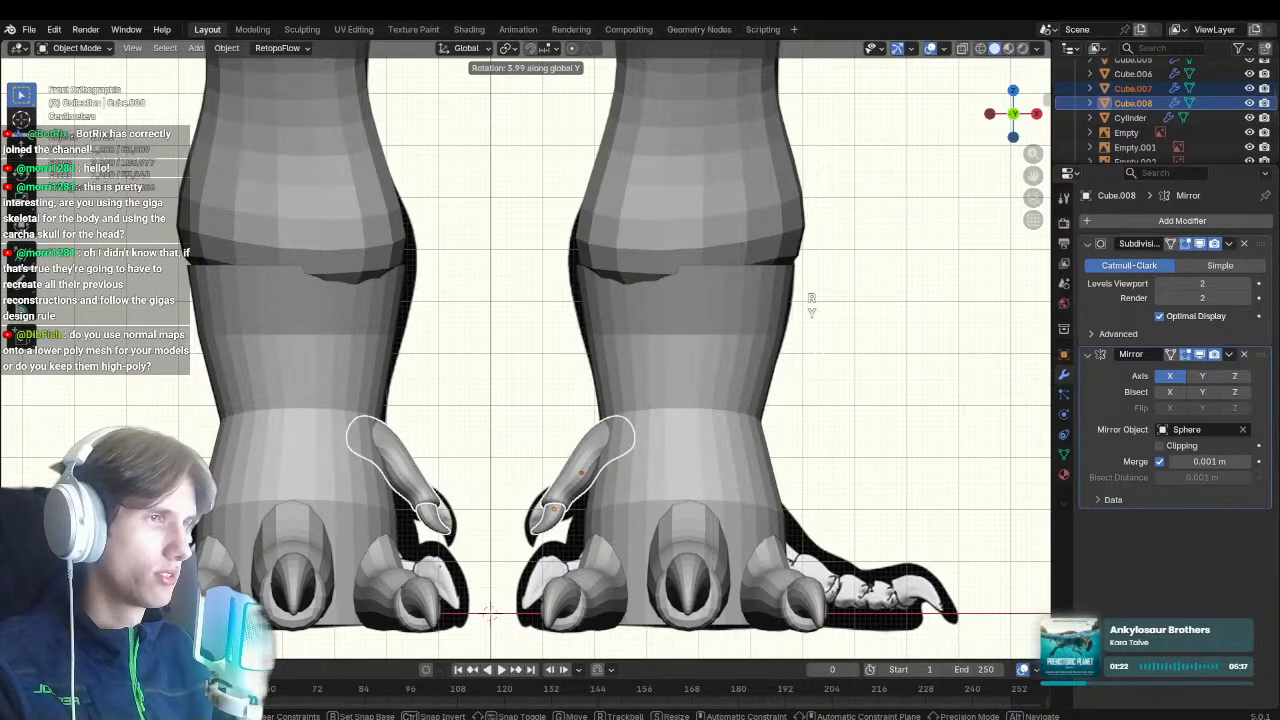
key(Escape)
Reposition the dewclaw in front view and turn it around the Z axis to follow the reference claw
key(r)
key(g)
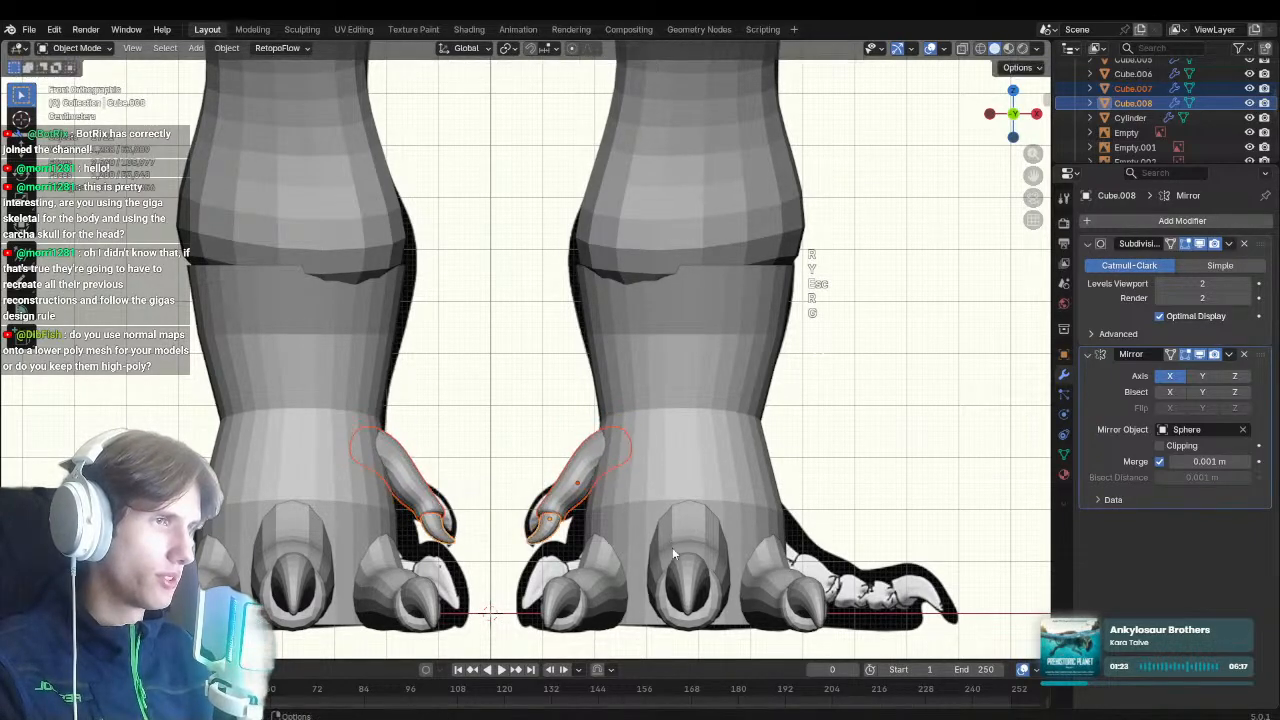
key(r)
key(z)
key(r)
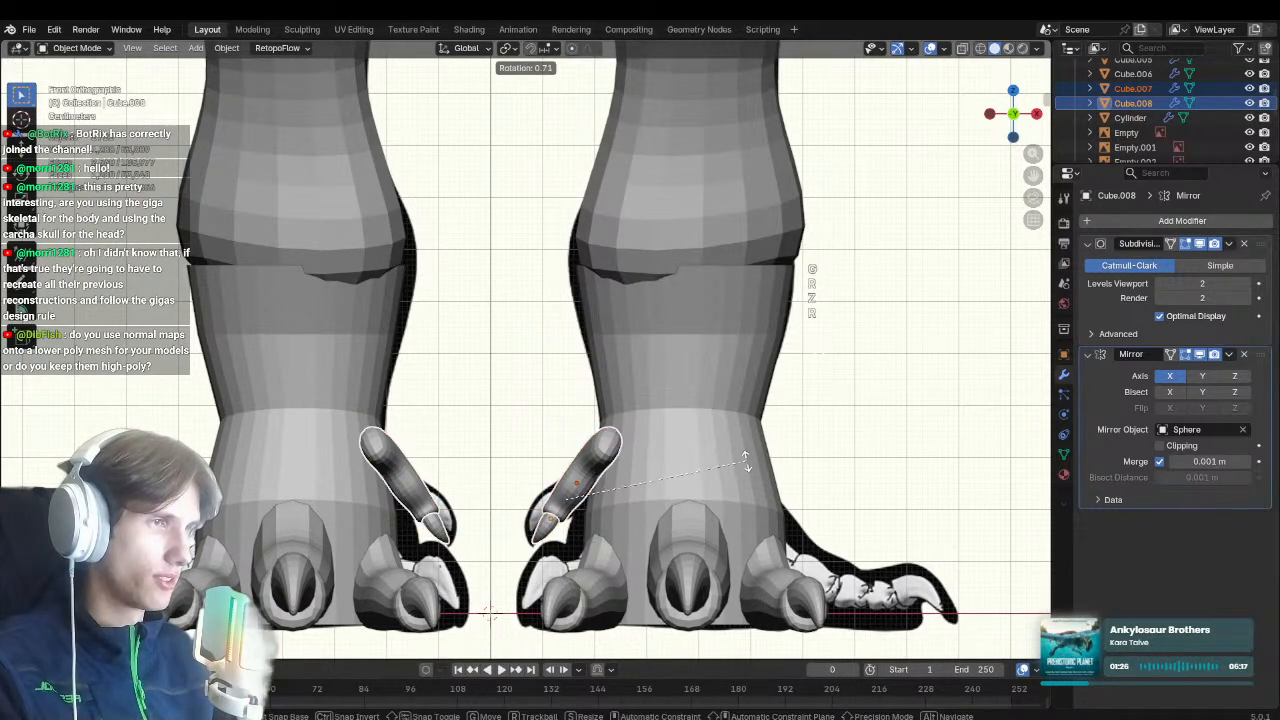
Move and rotate the dewclaw onto the back of the foot in side view with X-ray and save the file
key(KP_3)
key(alt+z)
key(g)
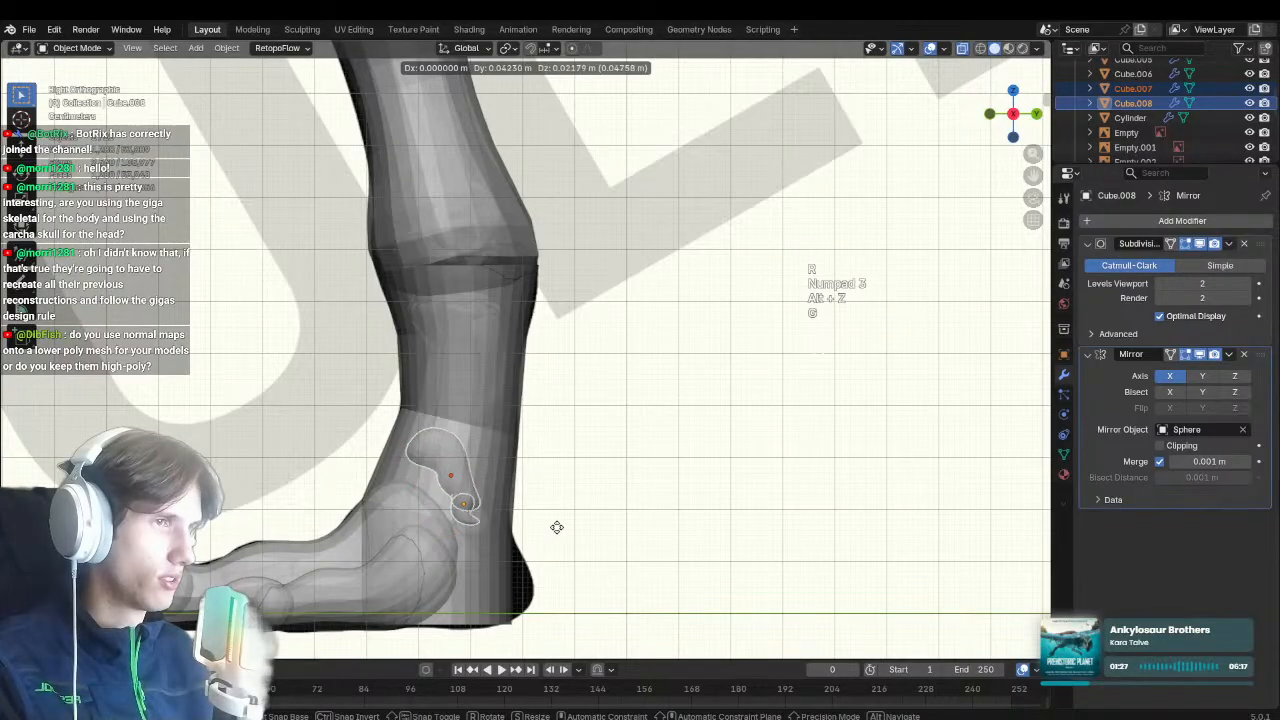
key(r)
key(g)
click(548, 606)
key(alt+z)
middle_drag(550, 604, 629, 530)
click(611, 481)
scroll(620, 472, down, 4)
key(ctrl+s)
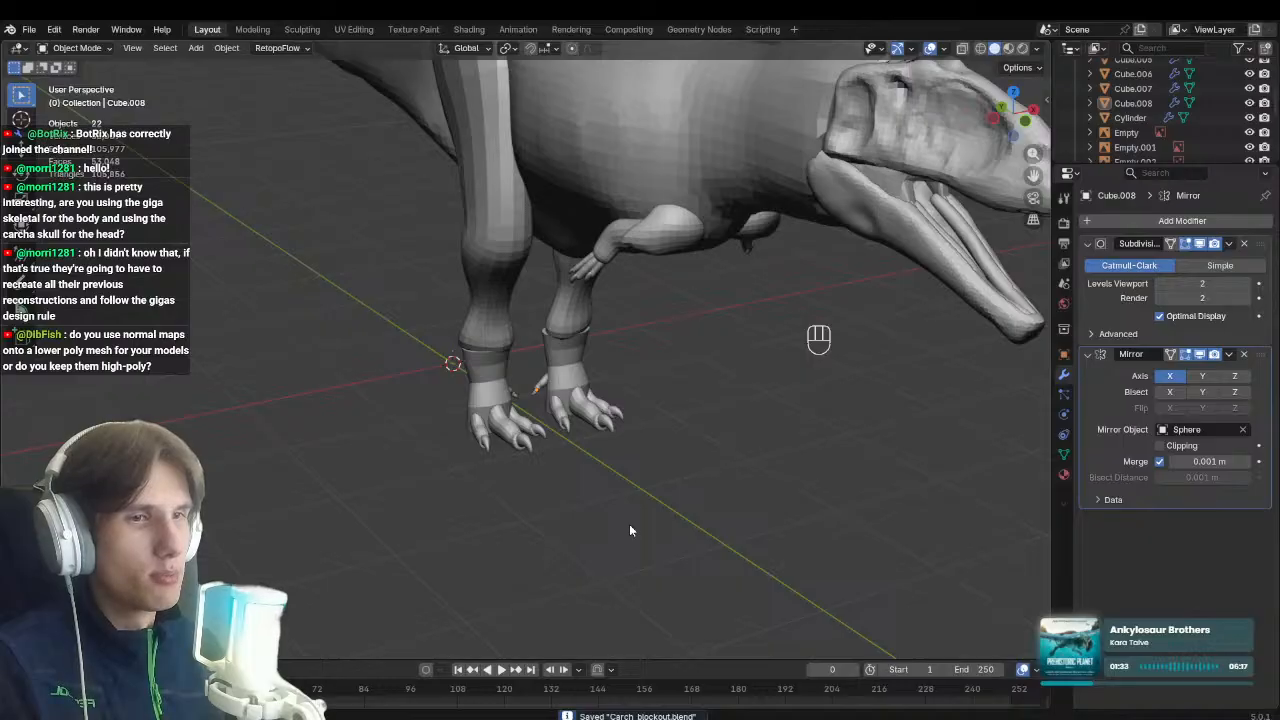
Save the file in side view and switch the body to Sculpt Mode with a Clay Strips brush of about 170 px
scroll(629, 530, down, 2)
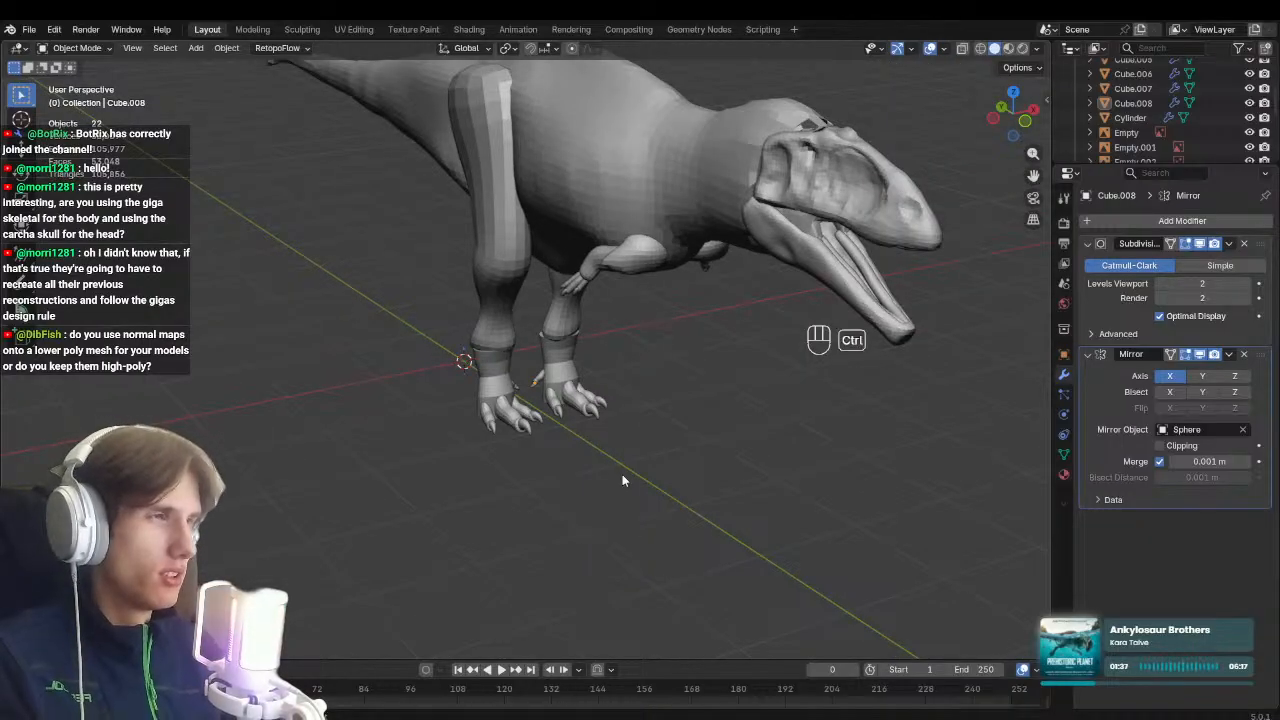
middle_drag(568, 436, 485, 557)
key(KP_3)
key(ctrl+s)
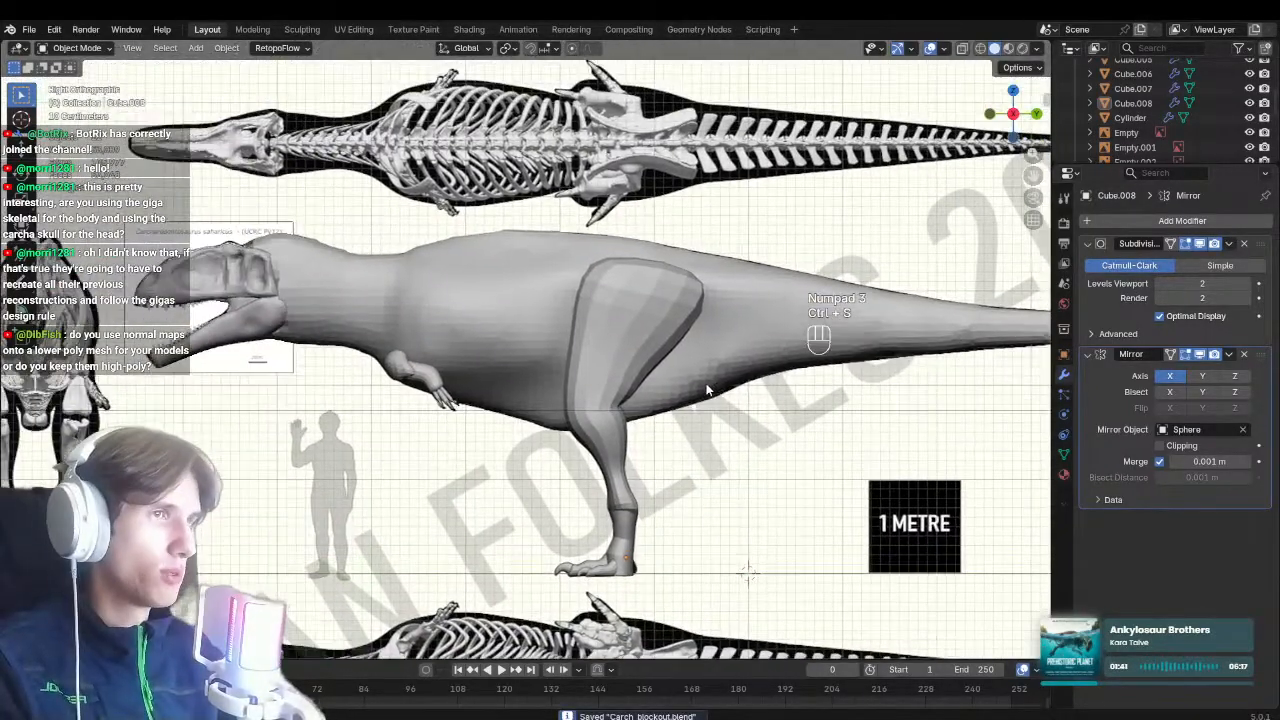
scroll(553, 347, up, 4)
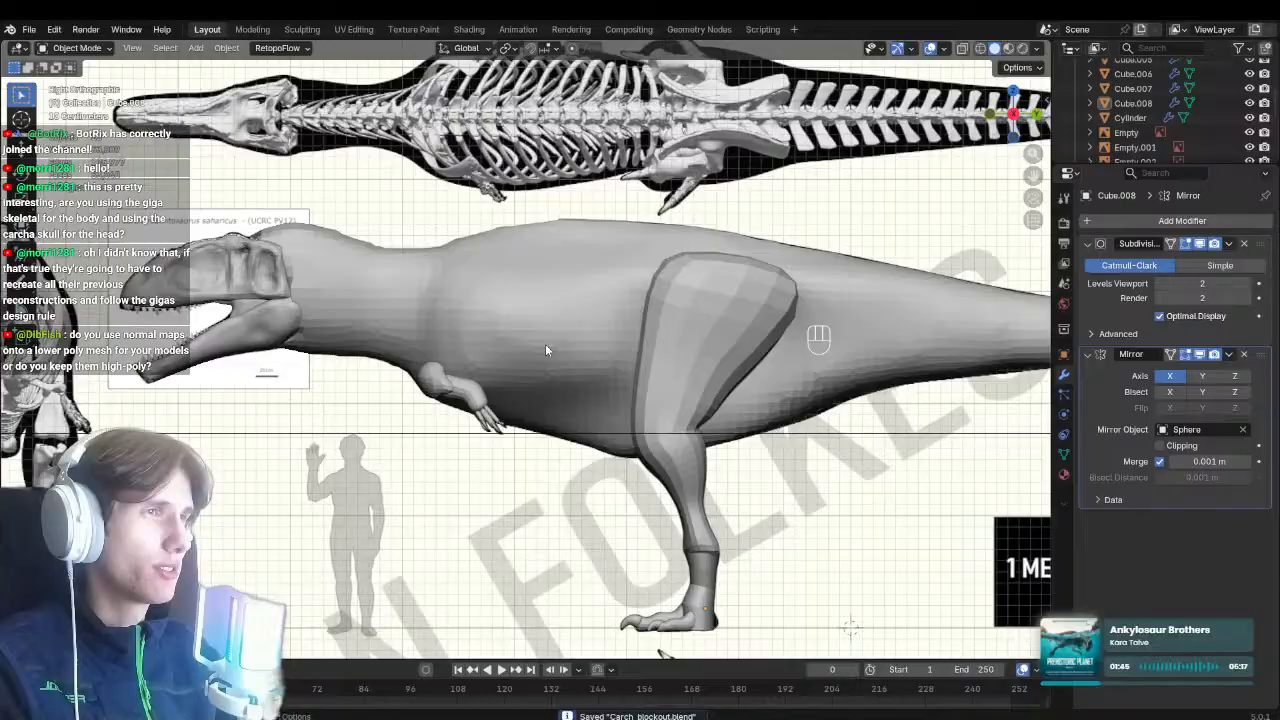
click(545, 347)
ctrl+scroll(540, 348, down, 2)
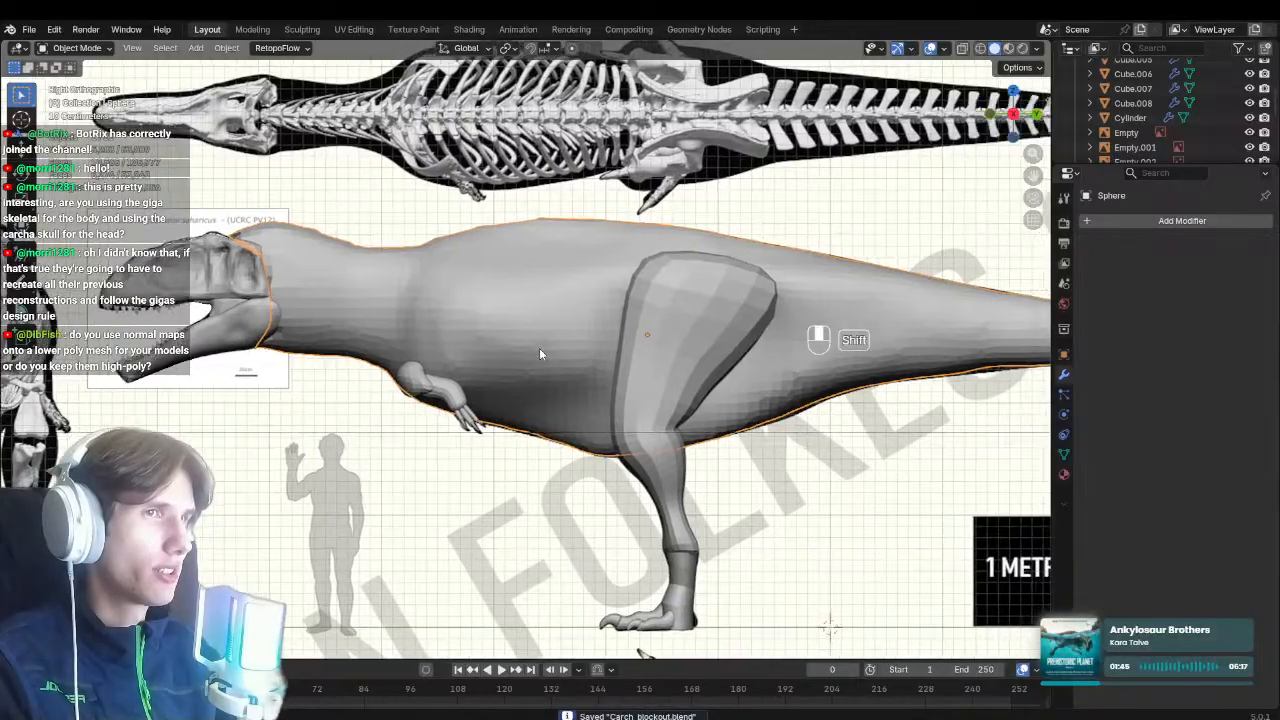
key(ctrl+Tab)
key(2)
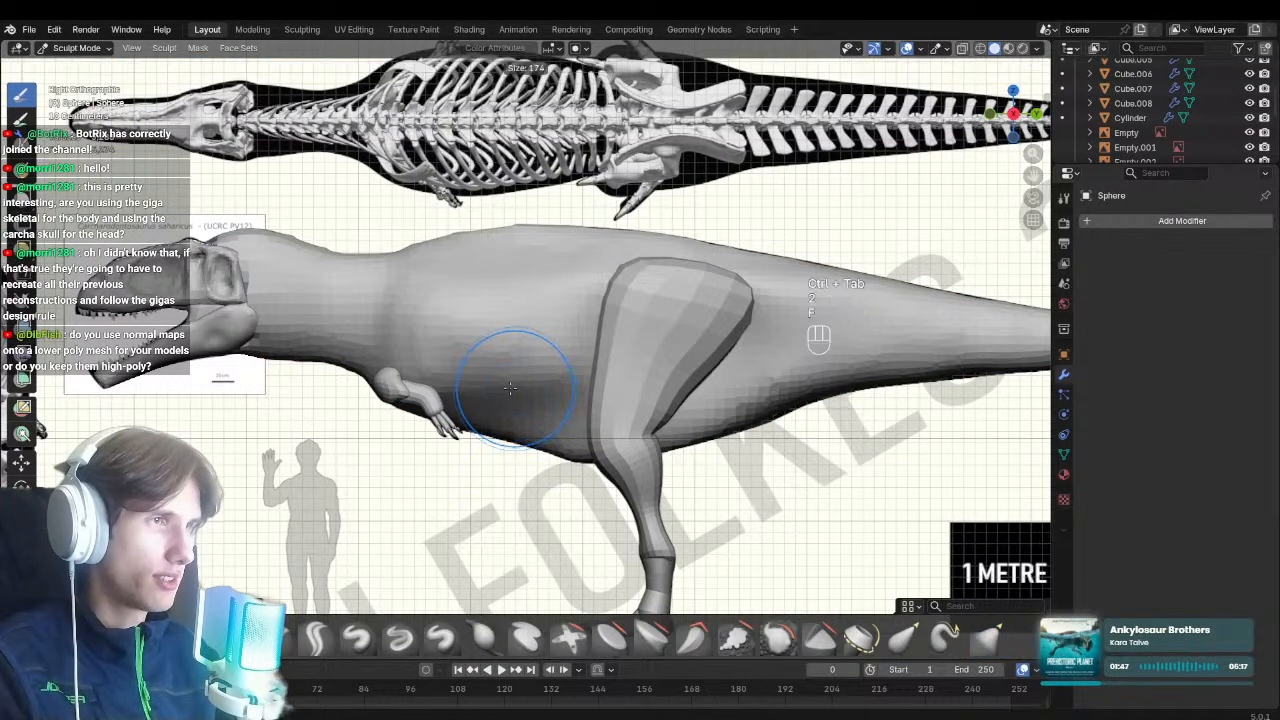
key(f)
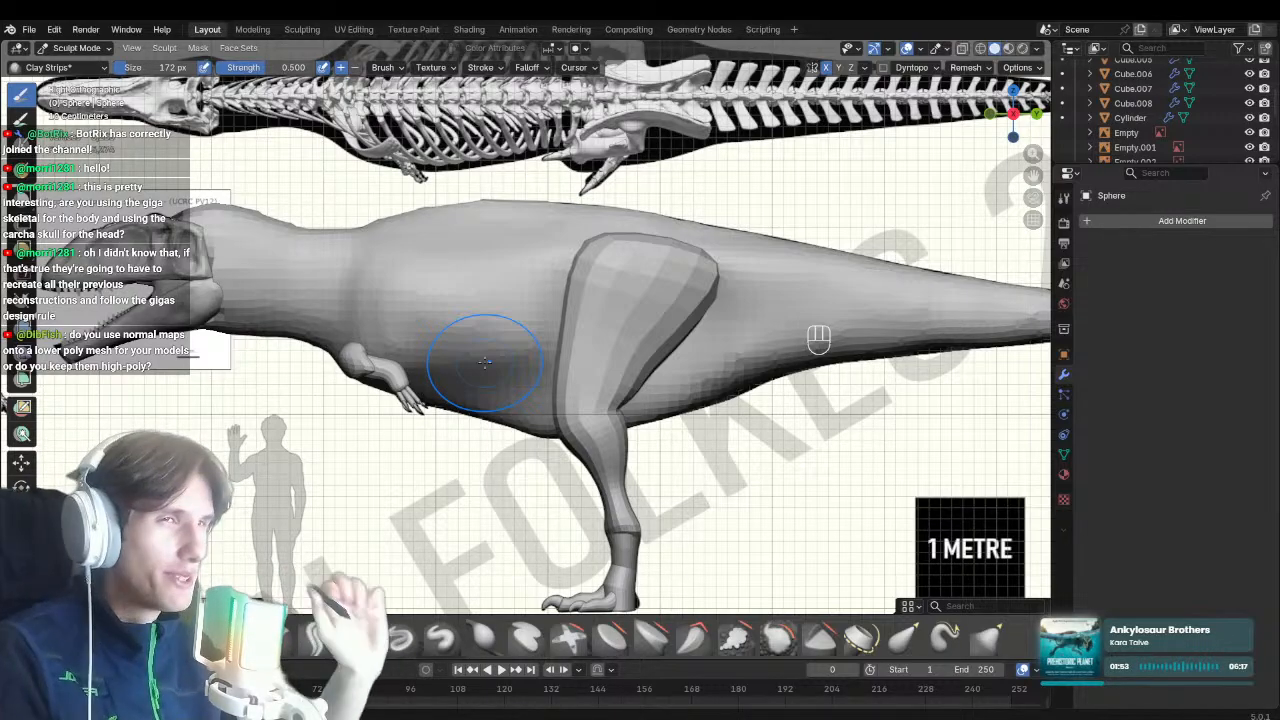
mouse_move(478, 405)
ctrl+middle_down()
mouse_move(474, 385)
mouse_move(524, 372)
mouse_move(547, 388)
ctrl+middle_up()
ctrl+middle_drag(547, 388, 567, 388)
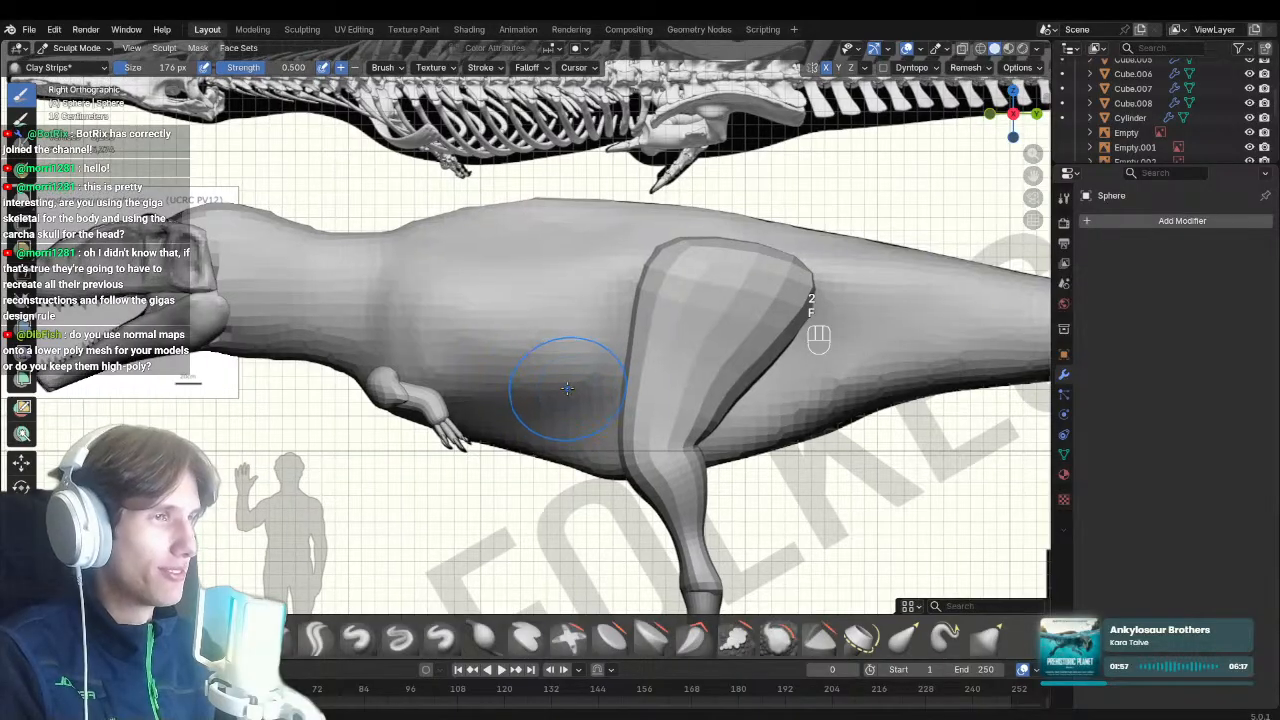
mouse_move(461, 381)
ctrl+middle_down()
mouse_move(737, 446)
mouse_move(540, 401)
ctrl+middle_up()
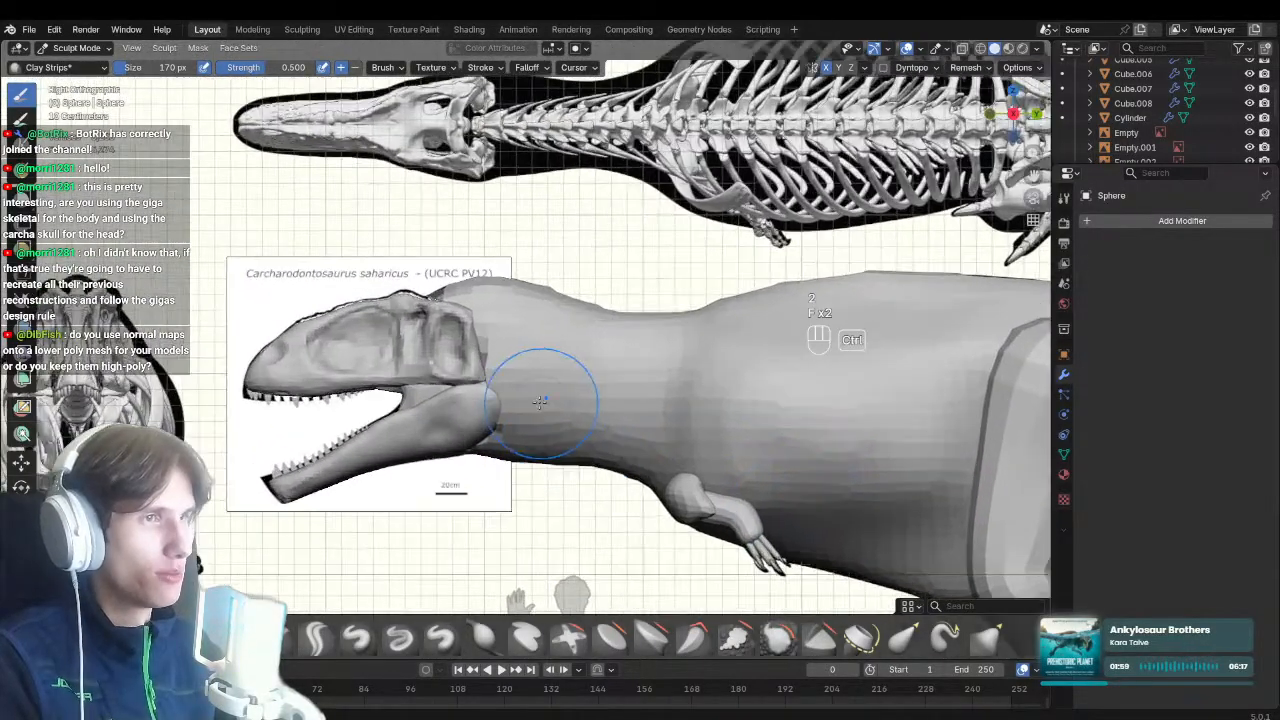
Choose a resized Grab brush and switch sculpting to the head
key(g)
key(f)
shift+middle_drag(464, 319, 474, 322)
ctrl+middle_drag(560, 360, 550, 250)
key(alt+q)
key(f)
ctrl+middle_drag(506, 385, 506, 290)
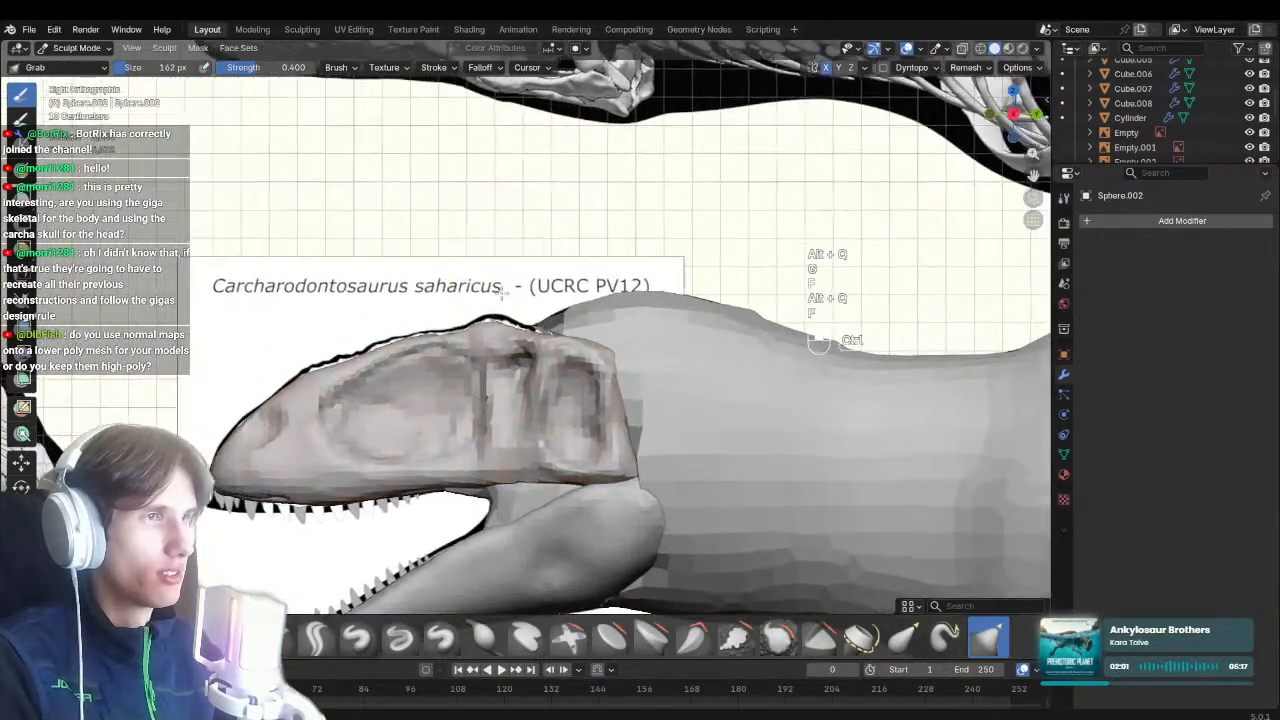
Adjust the snout's upper outline to the skull reference in X-ray with a larger Grab brush and save the file
key(f)
click(467, 338)
key(alt+z)
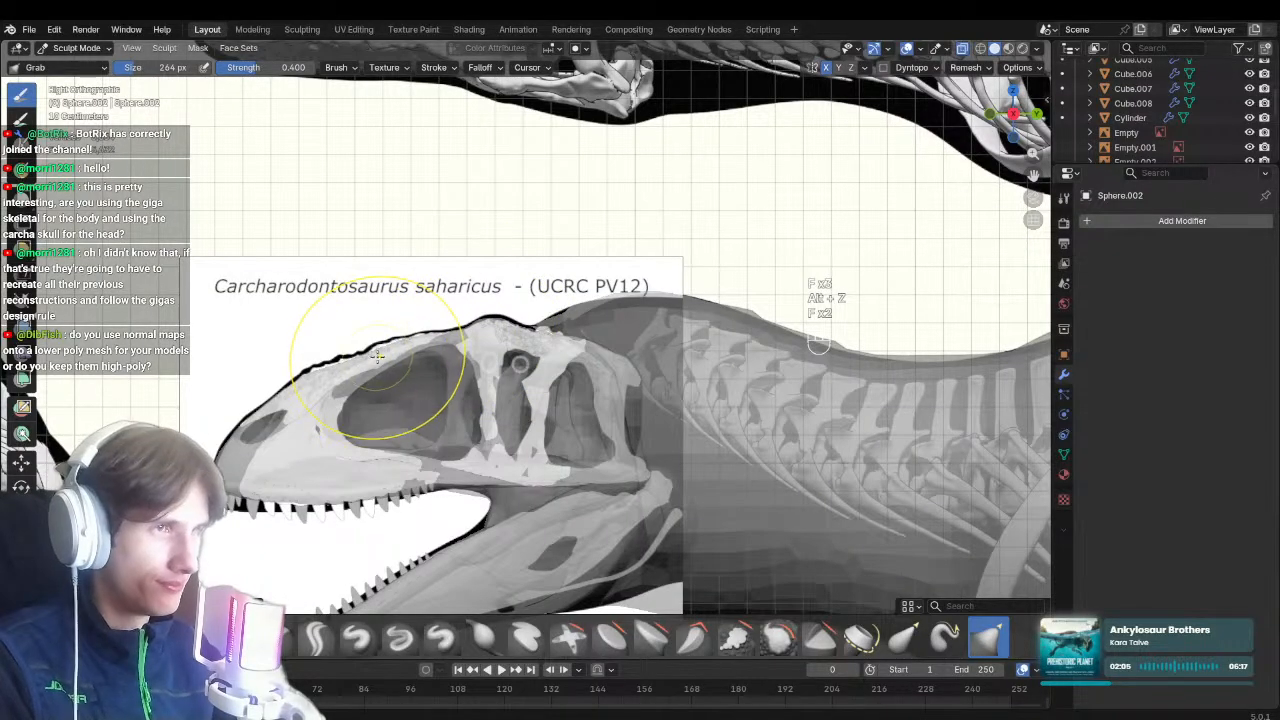
key(alt+z)
mouse_move(377, 348)
middle_down()
mouse_move(500, 400)
mouse_move(543, 357)
mouse_move(588, 378)
mouse_move(470, 398)
mouse_move(462, 373)
mouse_move(483, 494)
mouse_move(591, 366)
mouse_move(471, 323)
mouse_move(565, 423)
mouse_move(476, 365)
middle_up()
key(alt+z)
key(KP_3)
key(ctrl+s)
Switch sculpting to the body, adjust the belly in front of the thigh with a resized Grab brush and save the file
mouse_move(548, 395)
shift+middle_down()
mouse_move(576, 391)
mouse_move(583, 357)
mouse_move(470, 360)
shift+middle_up()
key(alt+q)
ctrl+middle_drag(520, 368, 541, 443)
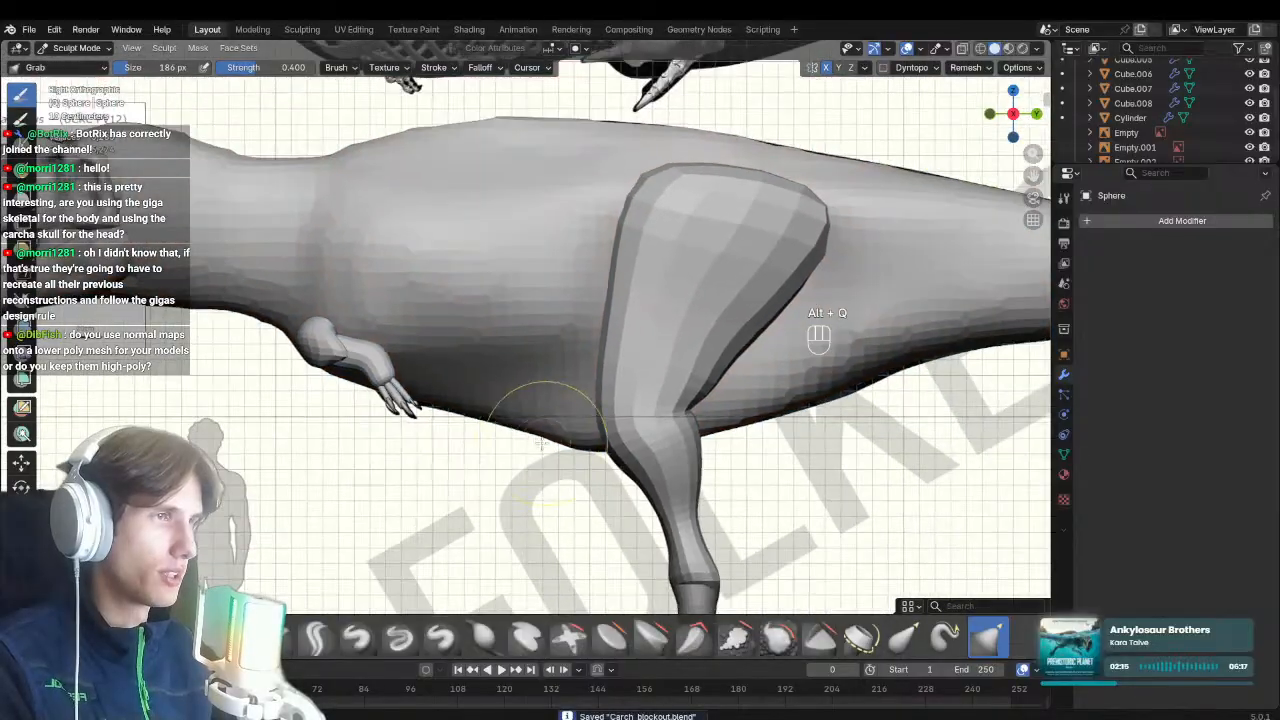
key(f)
click(579, 443)
key(alt+z)
mouse_move(702, 446)
shift+middle_down()
mouse_move(545, 474)
mouse_move(578, 360)
shift+middle_up()
key(alt+z)
ctrl+middle_drag(578, 430, 577, 385)
mouse_move(579, 484)
shift+middle_down()
mouse_move(571, 346)
mouse_move(562, 373)
mouse_move(560, 358)
shift+middle_up()
key(ctrl+s)
Select the ankle cylinder, try sculpting it, and return to Object Mode to apply its object transforms
ctrl+middle_drag(560, 400, 558, 365)
key(ctrl+Tab)
click(459, 385)
mouse_move(459, 385)
middle_down()
mouse_move(608, 337)
mouse_move(721, 452)
middle_up()
key(ctrl+Tab)
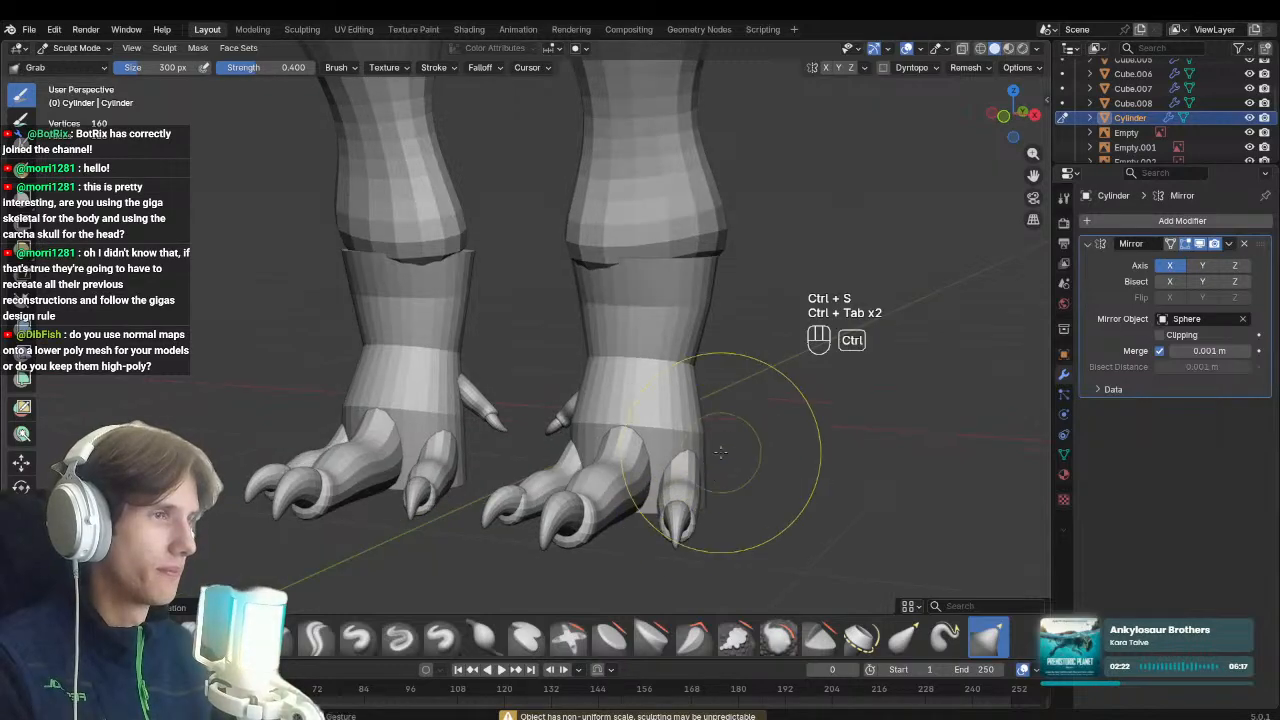
key(ctrl+Tab)
key(ctrl+a)
key(ctrl+a)
click(580, 523)
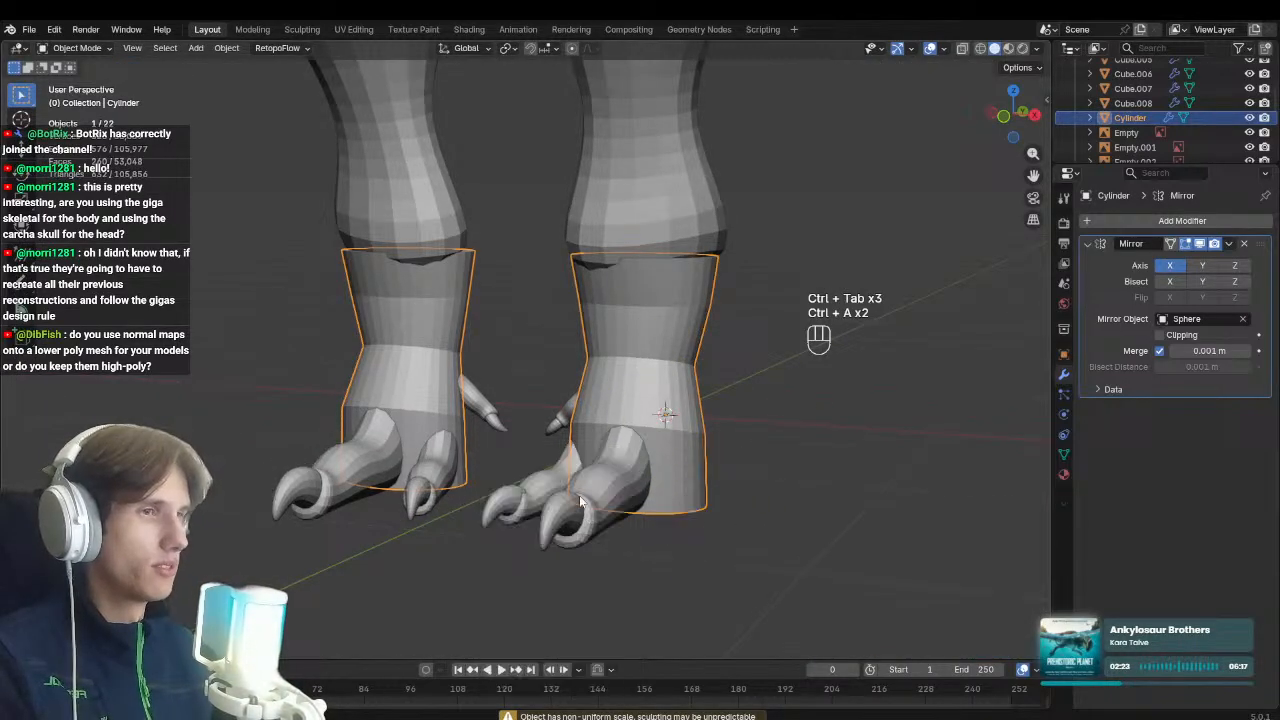
Set the ankle cylinder's origin to its geometry
right_click(588, 498)
mouse_move(596, 500)
click(674, 508)
middle_drag(675, 514, 700, 535)
Apply all transforms to the ankle cylinder and move its origin back to the centre of its geometry
key(KP_1)
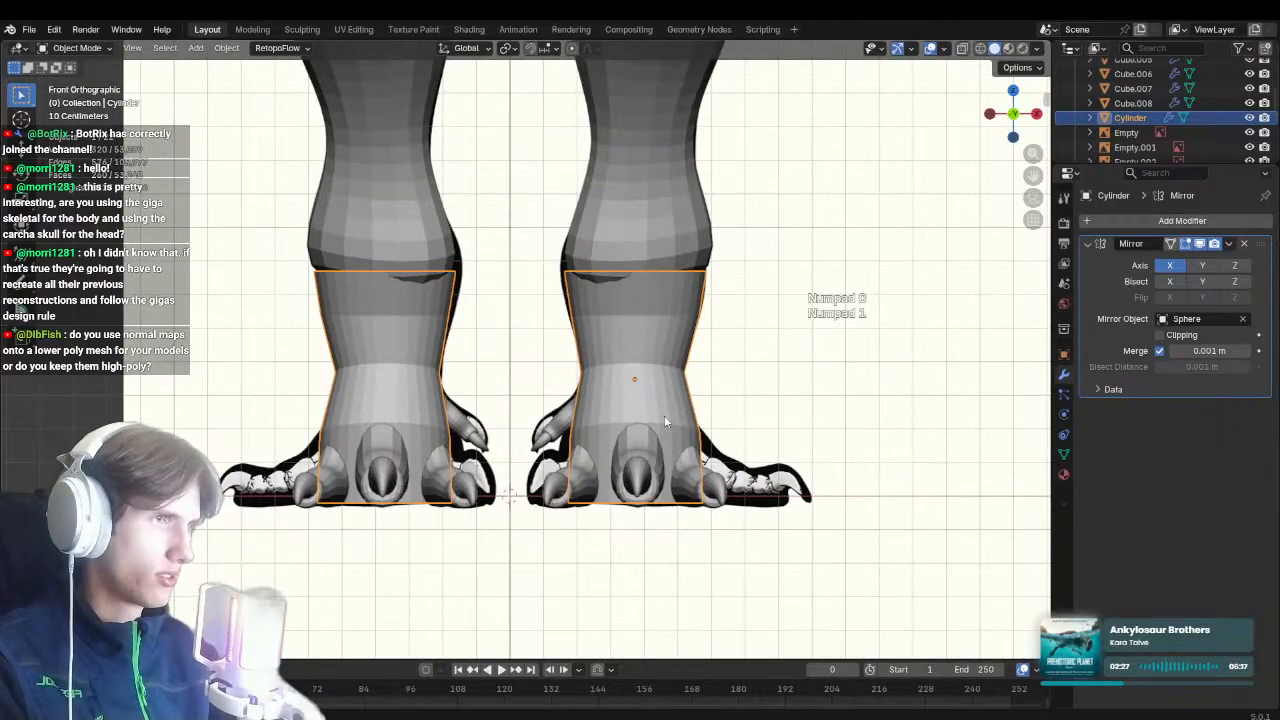
right_click(638, 402)
key(Escape)
key(ctrl+a)
click(640, 398)
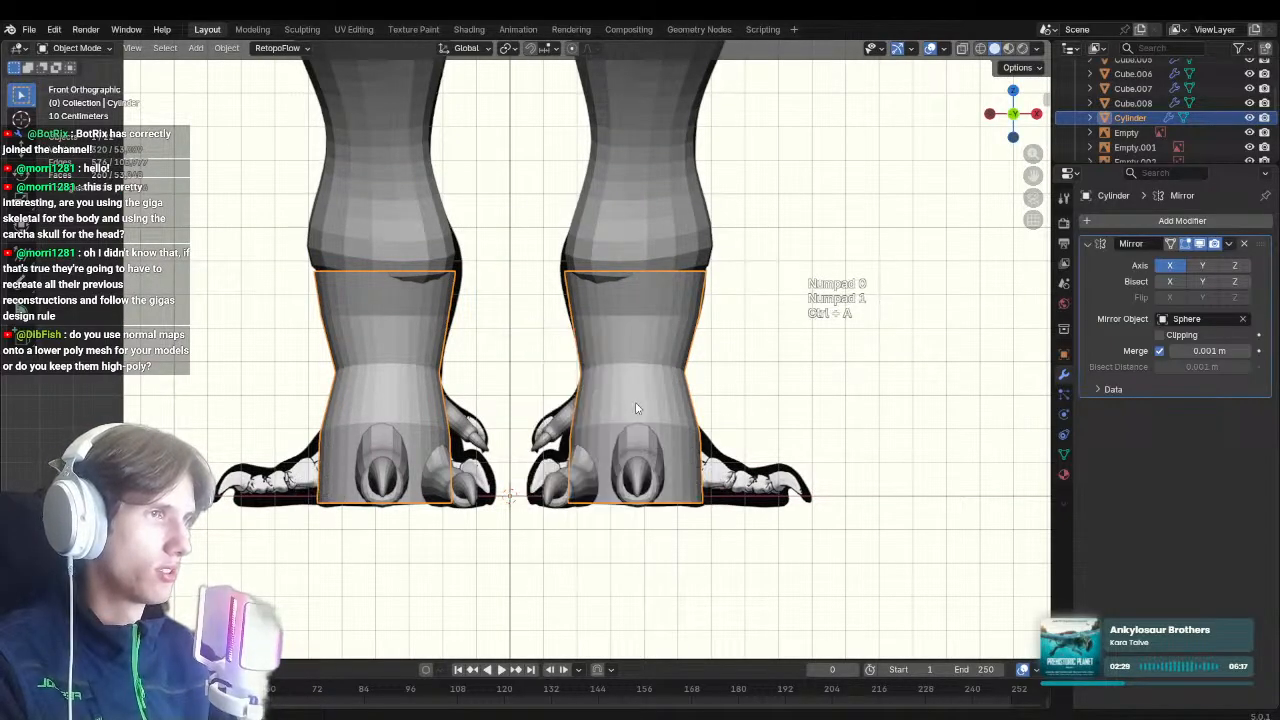
right_click(636, 403)
mouse_move(640, 403)
click(704, 413)
key(KP_Decimal)
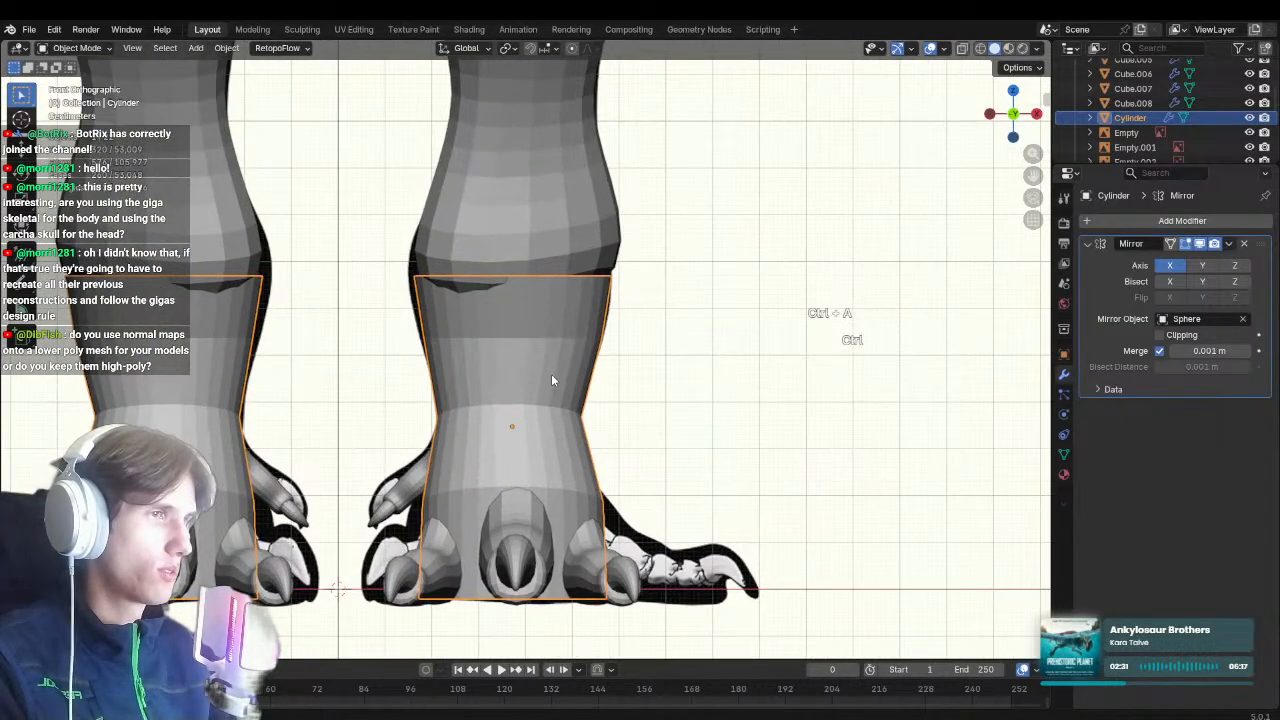
Switch the ankle cylinder to Sculpt Mode, try a voxel remesh with an adjusted voxel size, and undo it
key(ctrl+Tab)
key(r)
click(758, 498)
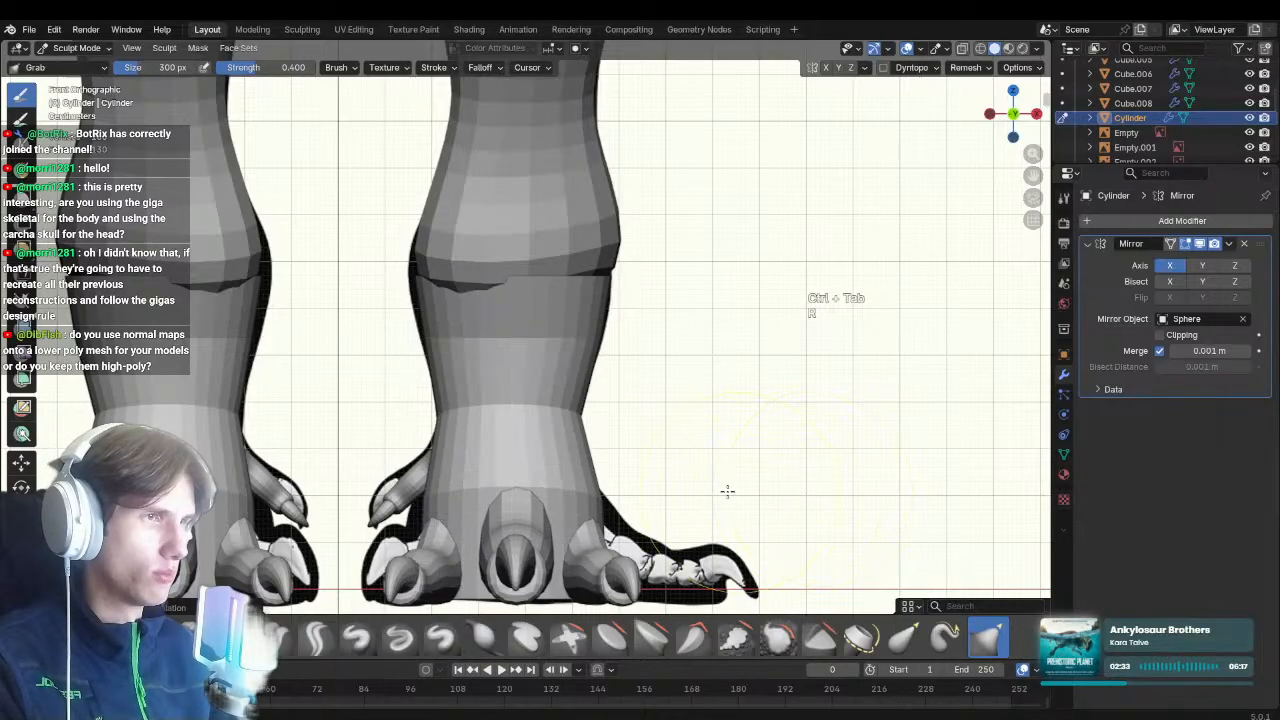
key(ctrl+r)
key(f)
click(626, 479)
key(ctrl+z)
Readjust the voxel size, remesh the ankle cylinder and resize the Grab brush to 276 px
key(r)
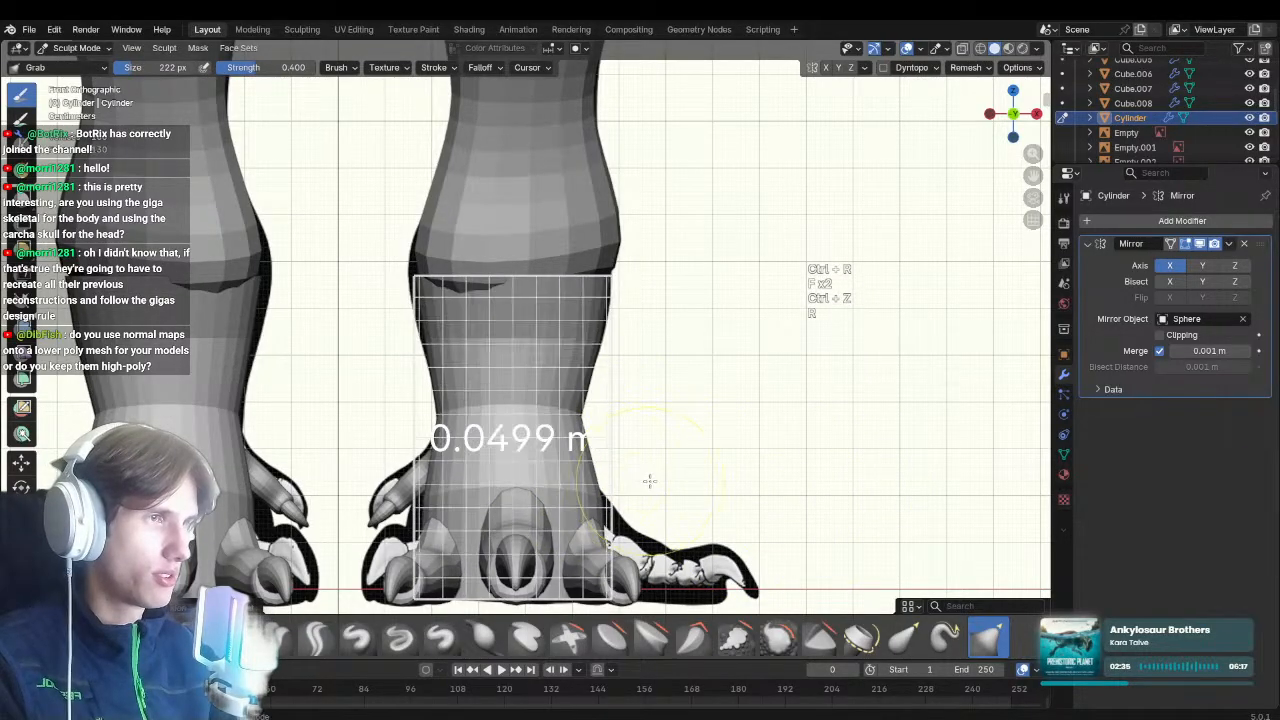
click(705, 480)
key(ctrl+r)
key(f)
click(551, 478)
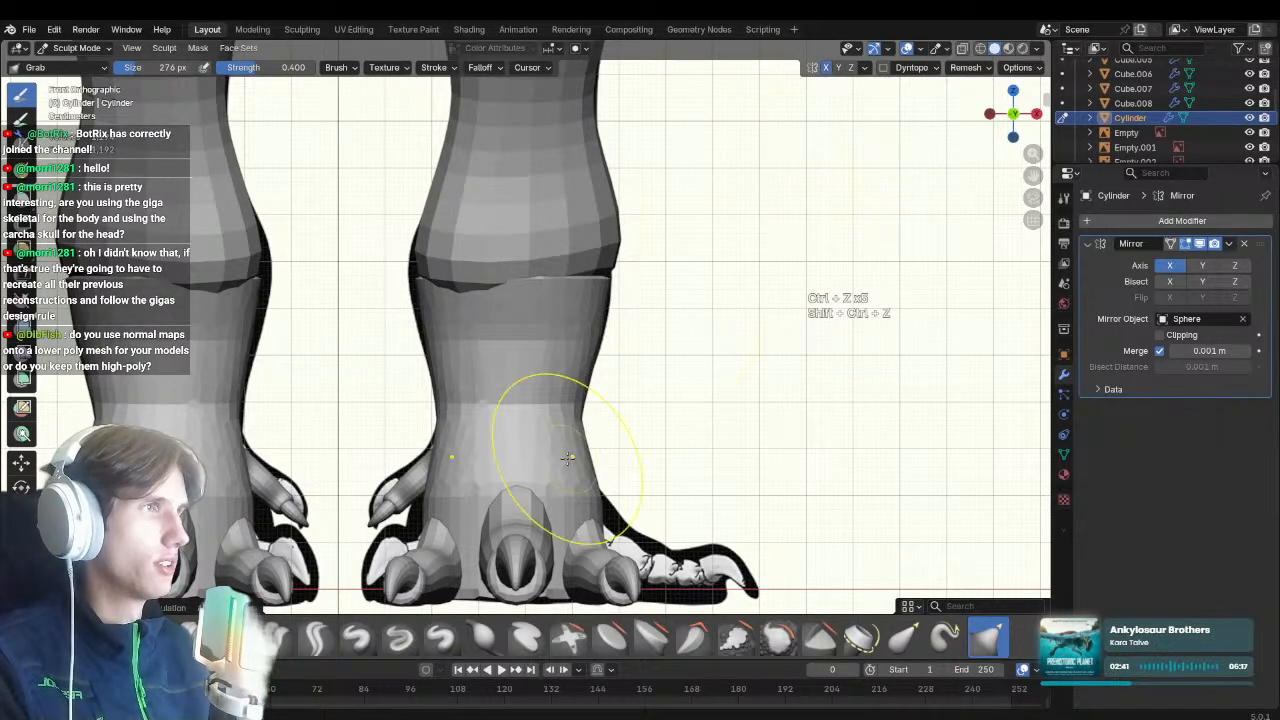
Pull the lower-leg mesh's heel out with the Grab brush to match the reference silhouette in side view
middle_drag(546, 541, 463, 453)
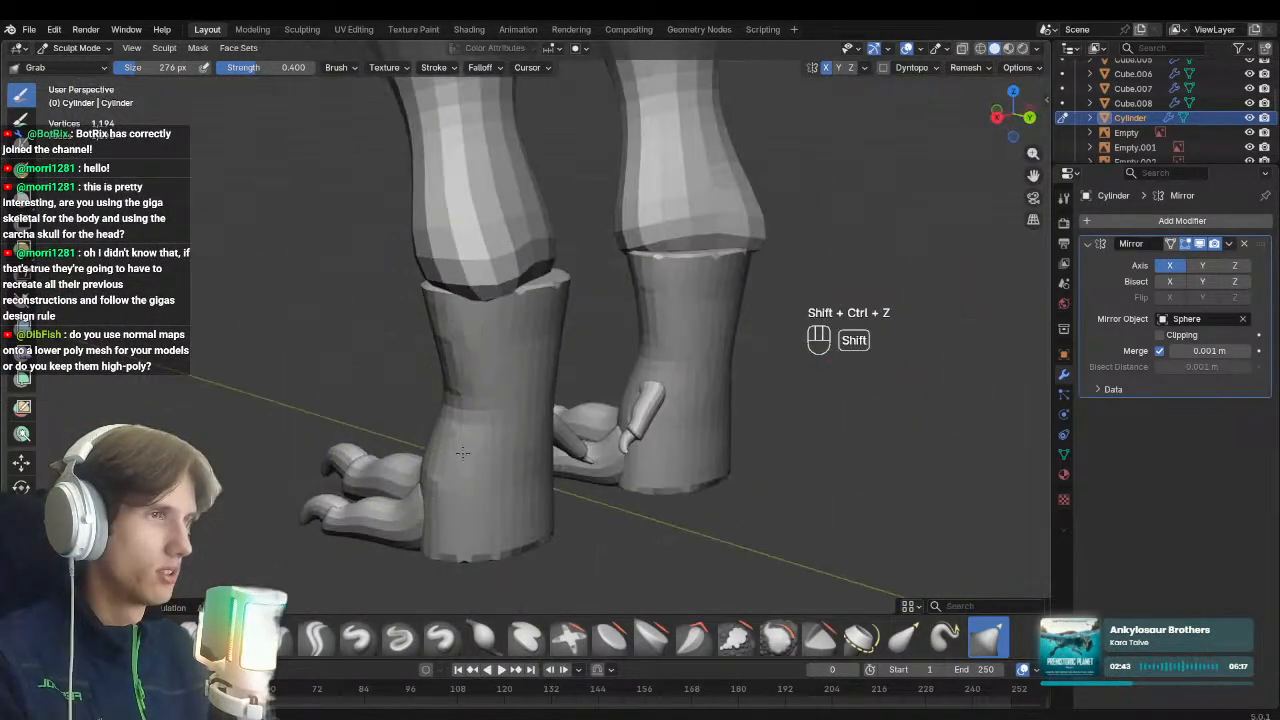
key(KP_3)
key(alt+z)
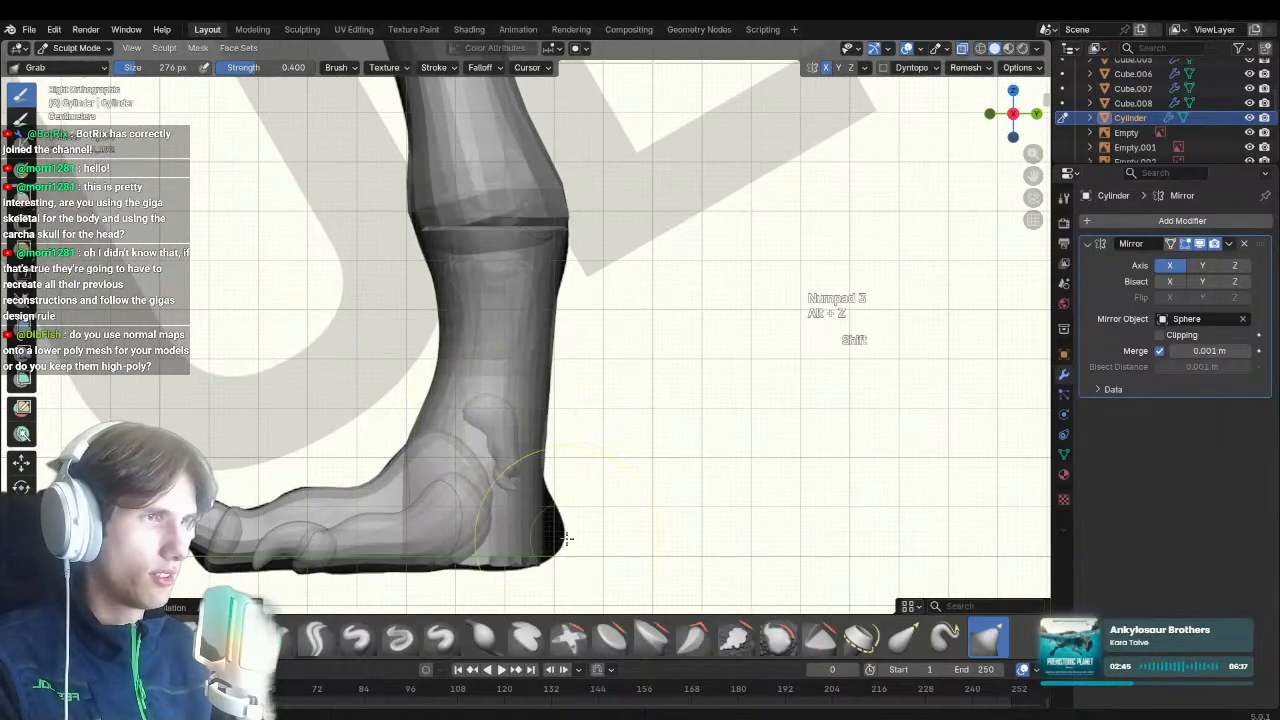
key(alt+z)
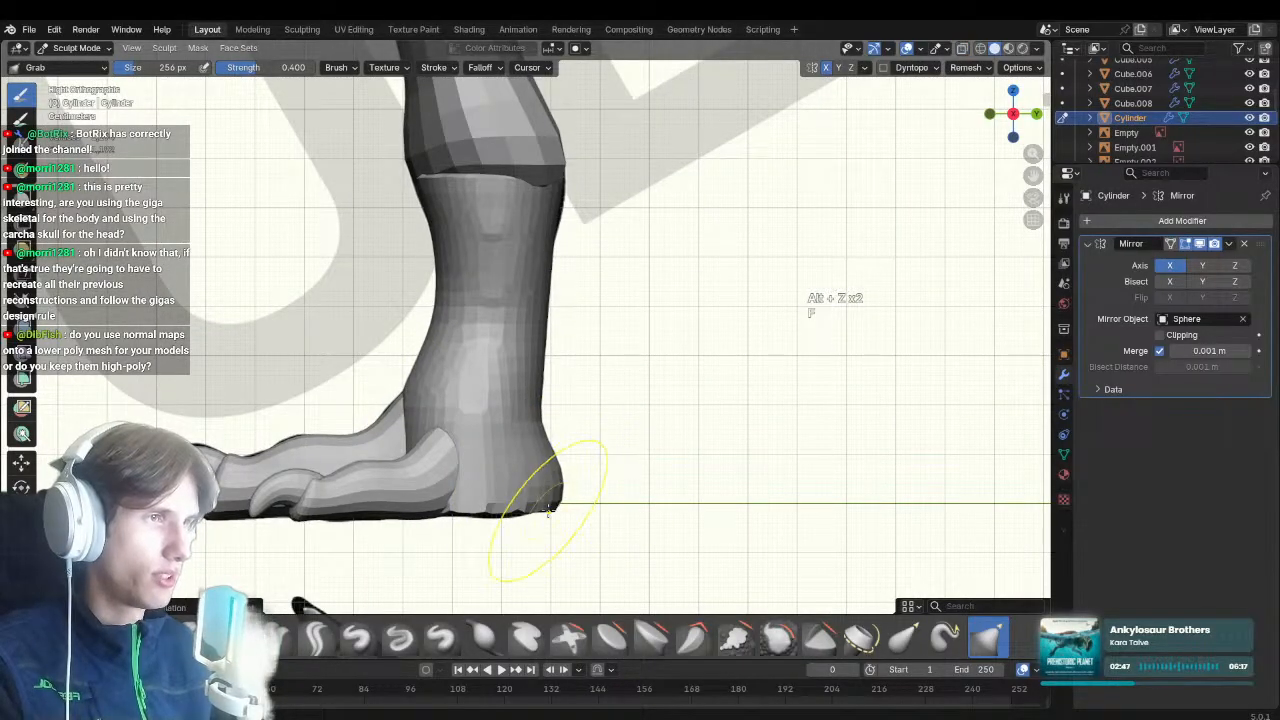
key(alt+z)
shift+middle_drag(488, 374, 488, 452)
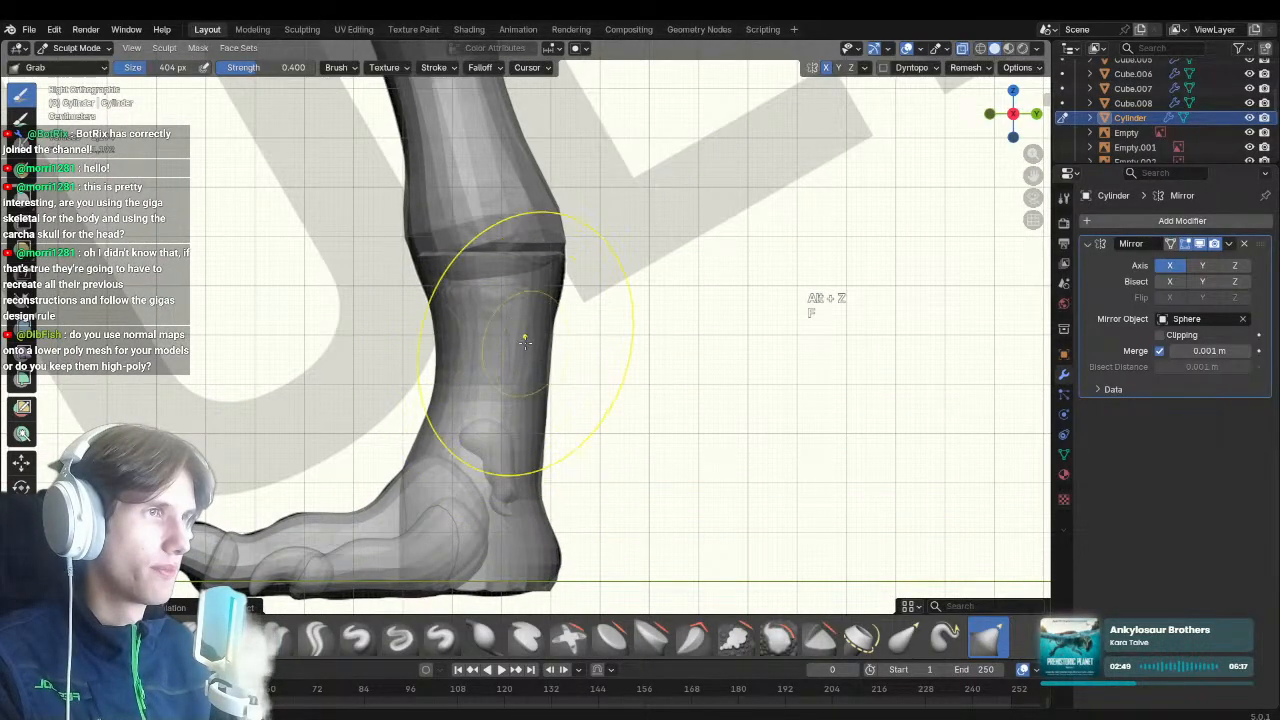
Widen the lower leg's top rim with the Grab brush in front view so it meets the upper leg along the reference
key(KP_1)
key(alt+z)
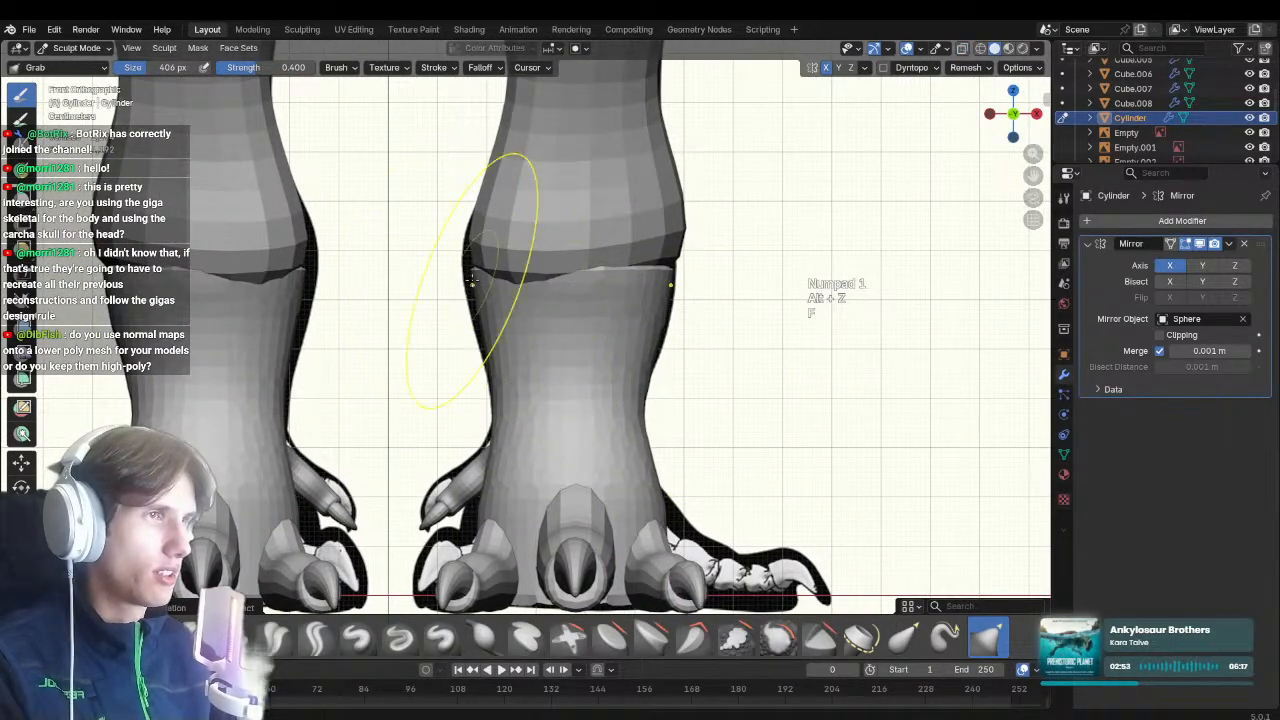
key(alt+q)
key(f)
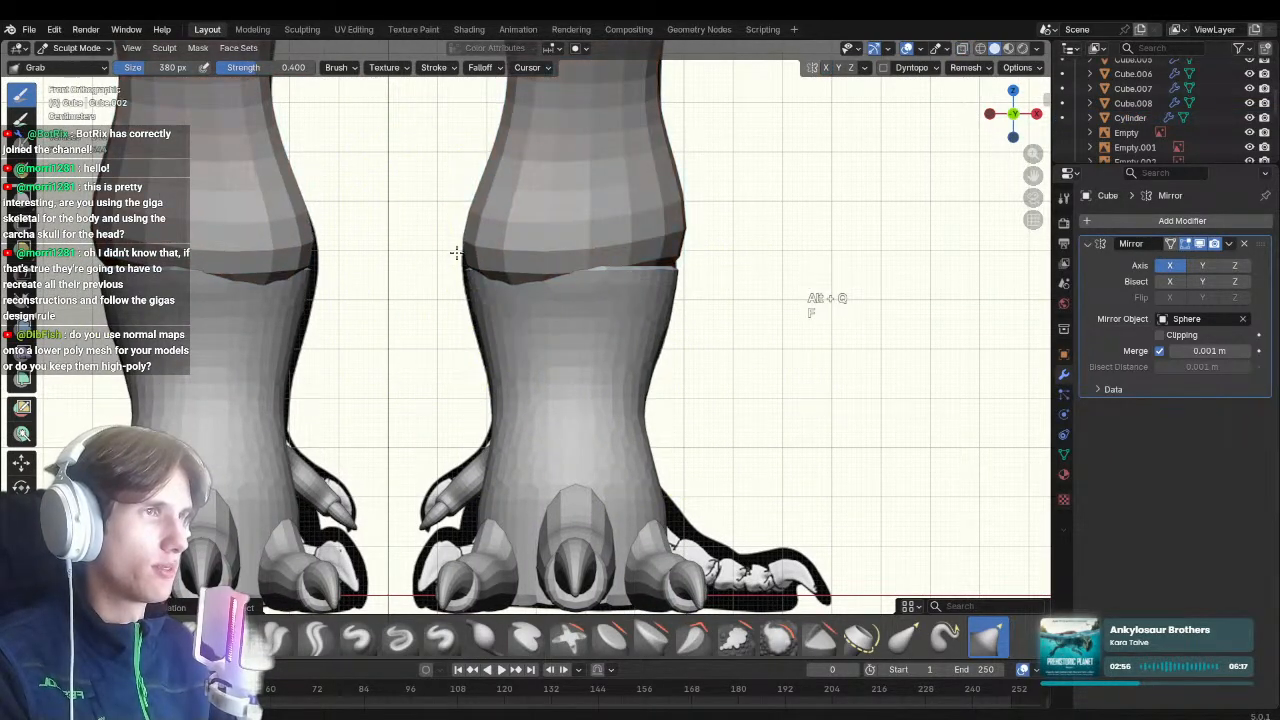
key(alt+z)
key(alt+q)
key(f)
click(603, 368)
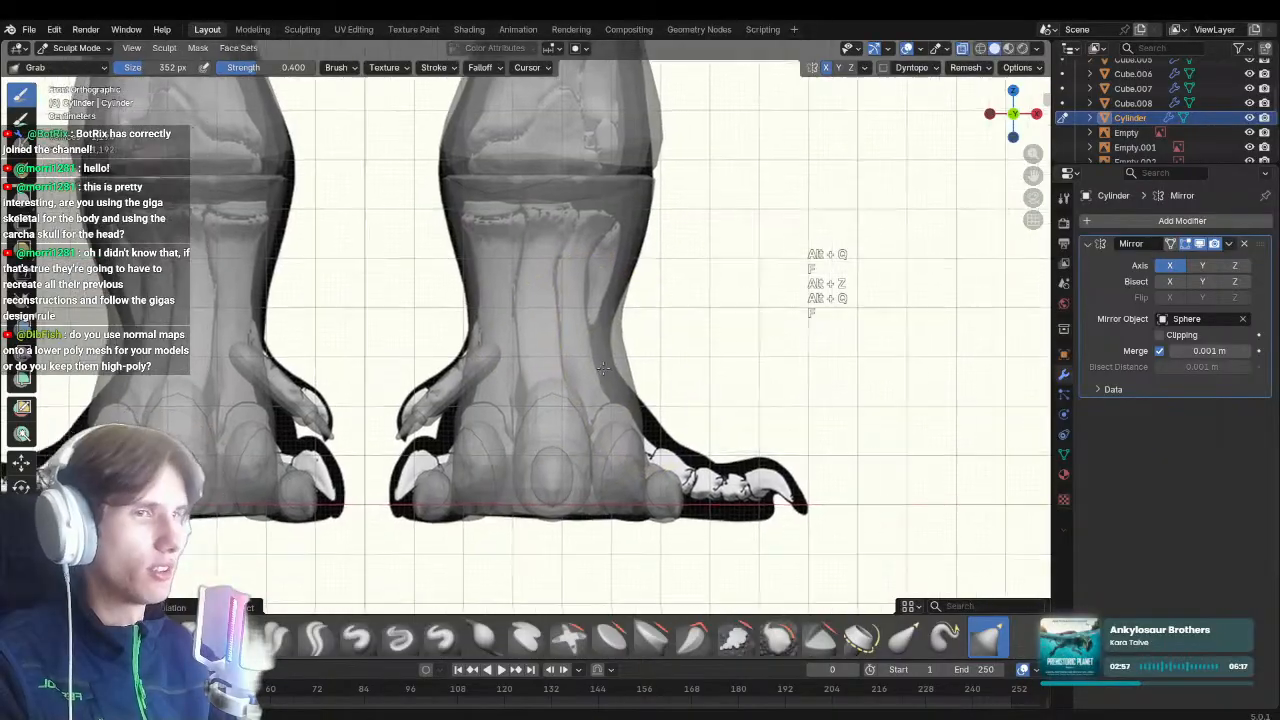
Refine the lower leg's outer contour above the toes with the Grab brush against the front reference
key(alt+z)
mouse_move(597, 390)
ctrl+middle_down()
mouse_move(585, 341)
mouse_move(561, 354)
ctrl+middle_up()
key(alt+q)
key(f)
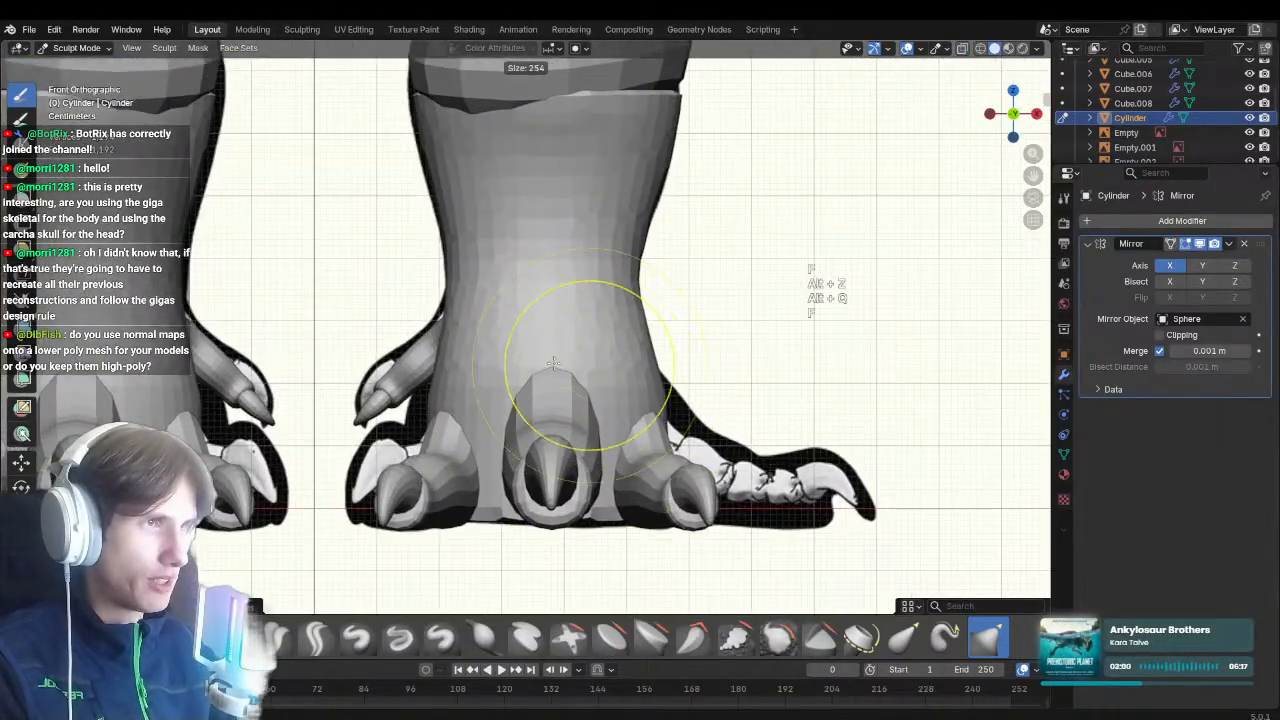
click(552, 366)
Carve recesses into the lower leg above the gaps between the toes with the inverted Draw brush
key(1)
key(f)
click(551, 414)
middle_drag(551, 414, 534, 444)
key(f)
key(1)
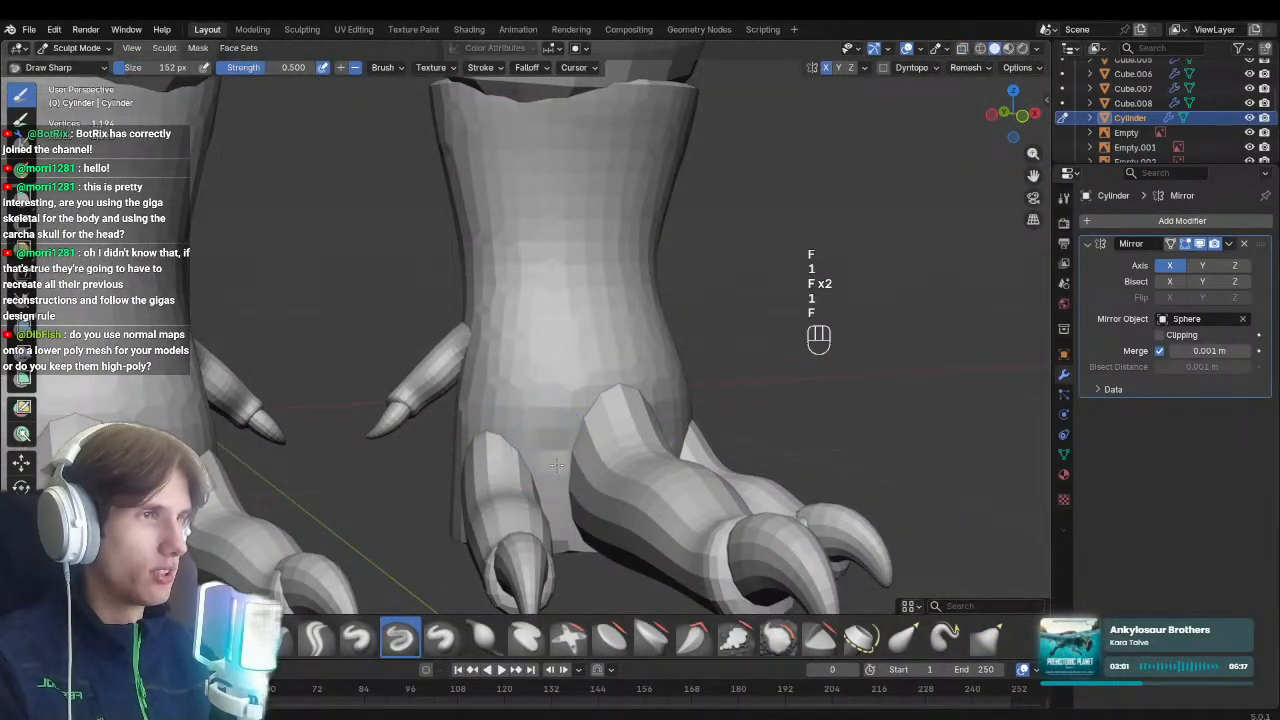
key(f)
click(567, 443)
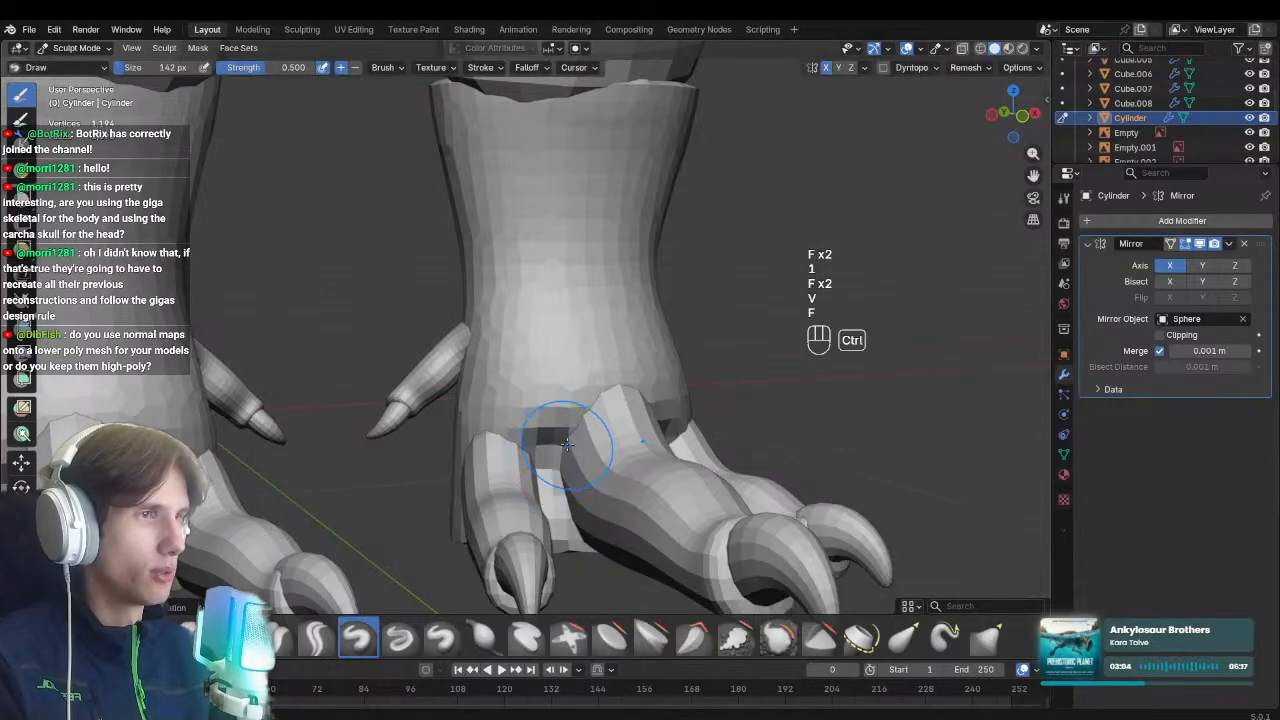
Carve vertical grooves down the front of the lower leg to the toe bases with a smaller inverted Draw brush
mouse_move(535, 493)
middle_down()
mouse_move(485, 511)
mouse_move(620, 420)
mouse_move(608, 398)
mouse_move(560, 376)
middle_up()
key(f)
click(573, 397)
key(f)
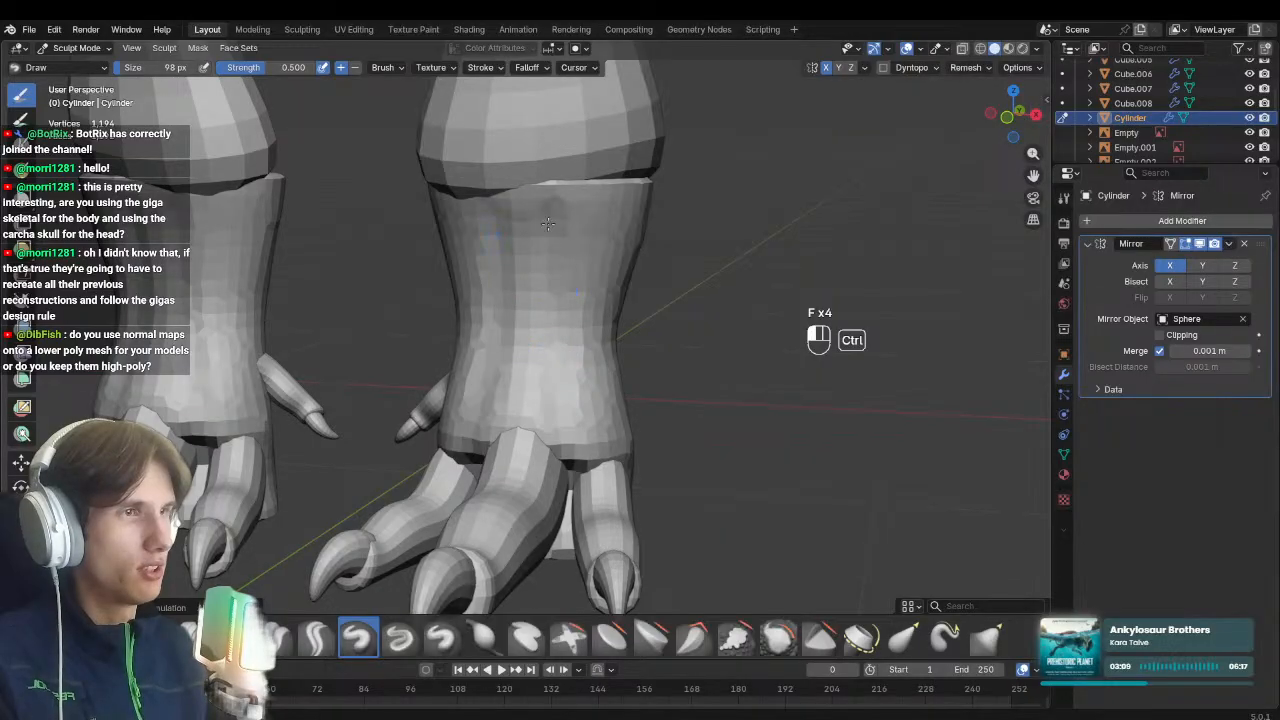
ctrl+drag(548, 224, 556, 422)
scroll(558, 424, down, 2)
mouse_move(558, 436)
middle_down()
mouse_move(573, 412)
mouse_move(560, 436)
middle_up()
key(f)
click(566, 312)
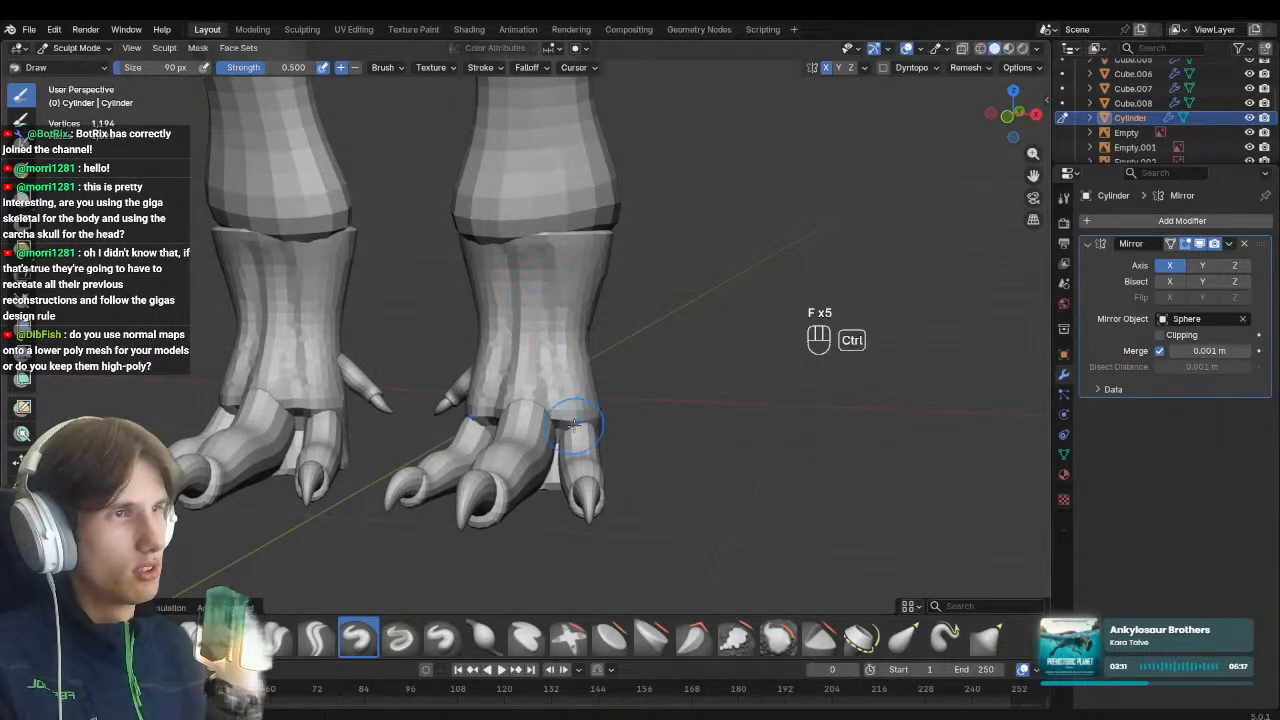
key(f)
click(569, 367)
Carve the crease around the outer toe's base in side view with the Draw brush reduced to 56 px
middle_drag(567, 367, 457, 363)
key(KP_3)
scroll(660, 438, up, 1)
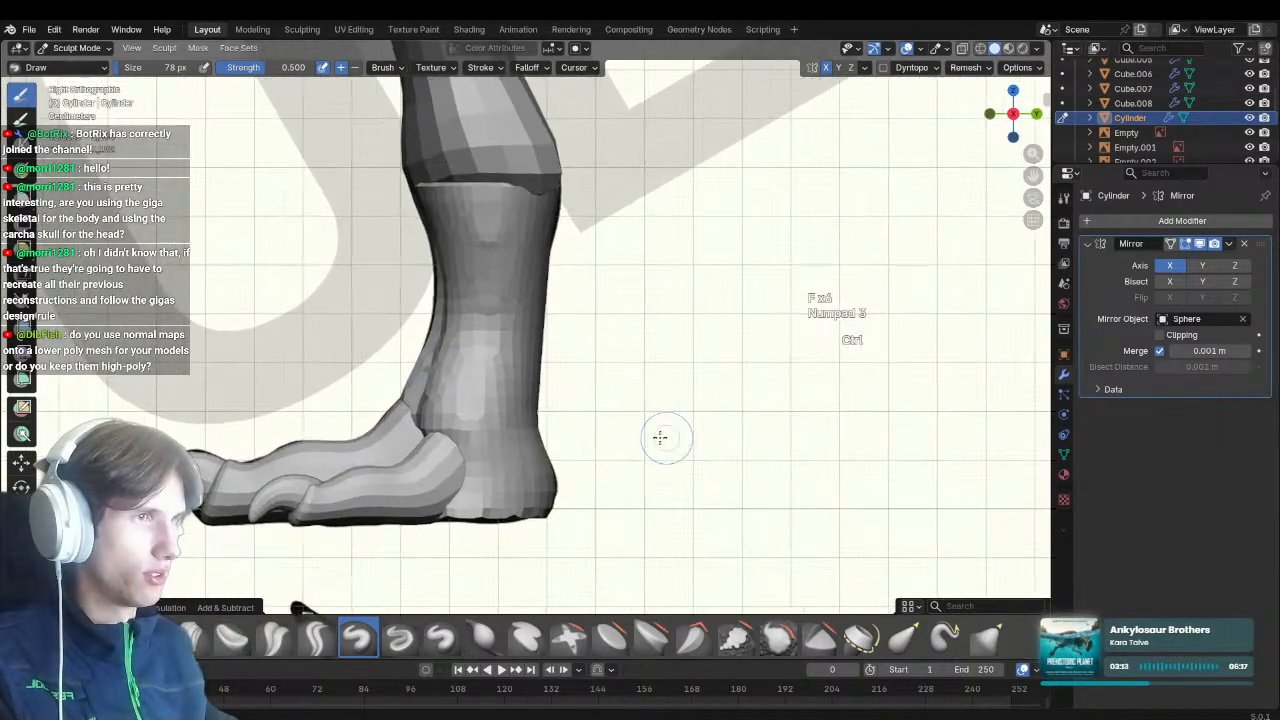
key(alt+z)
mouse_move(487, 440)
shift+middle_down()
mouse_move(534, 488)
mouse_move(530, 506)
shift+middle_up()
key(alt+z)
key(f)
click(522, 487)
key(f)
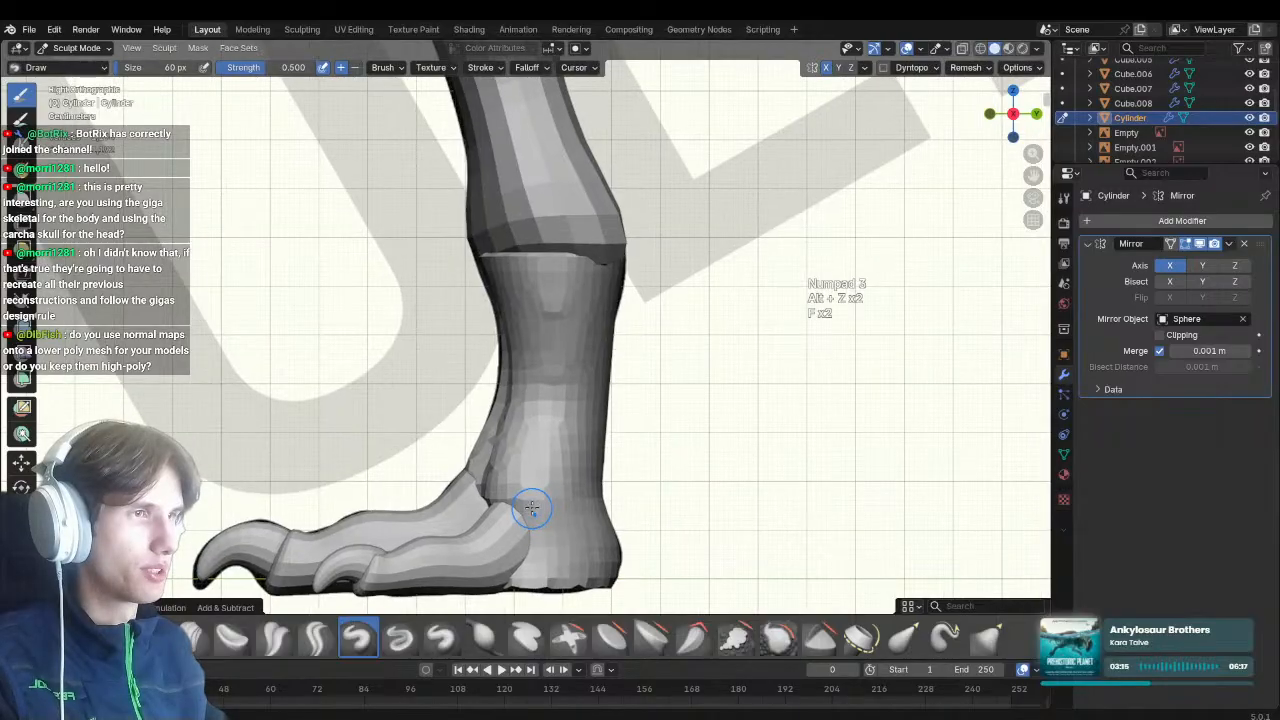
key(f)
click(559, 536)
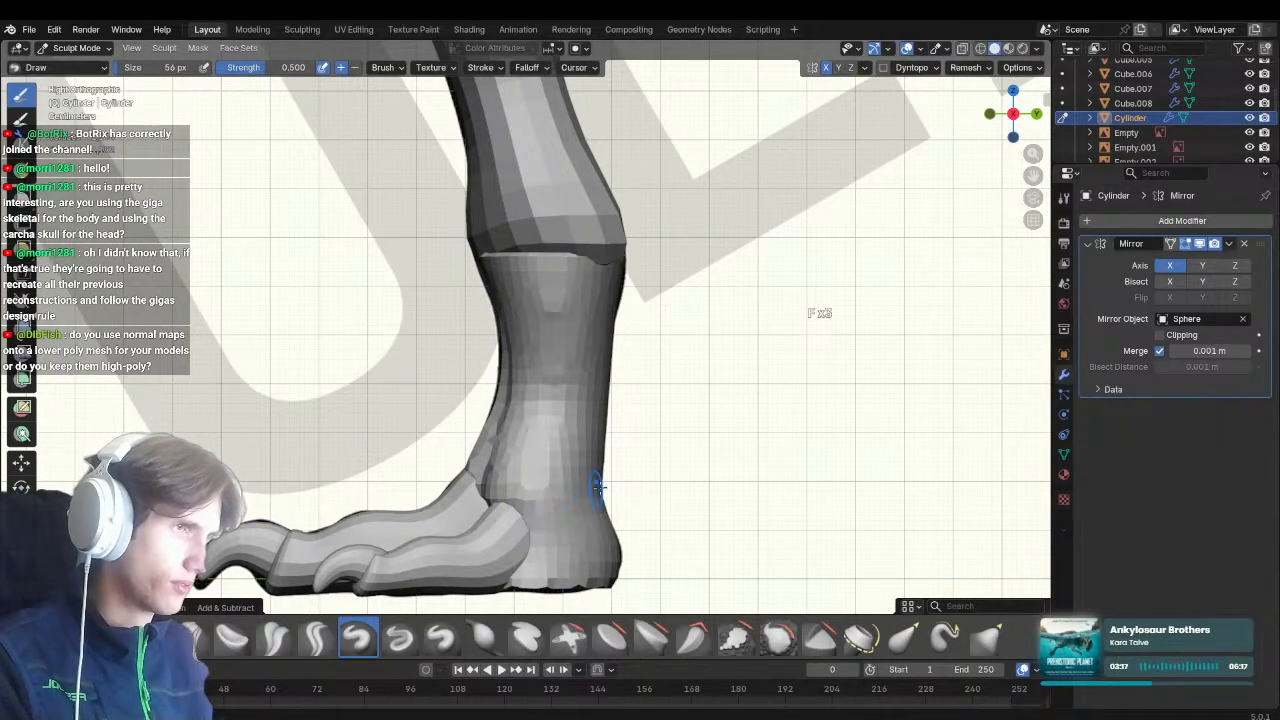
Temporarily hide the lower leg and the small claw to examine the reference foot bones, and resume sculpting the leg
key(ctrl+Tab)
key(h)
key(h)
click(563, 490)
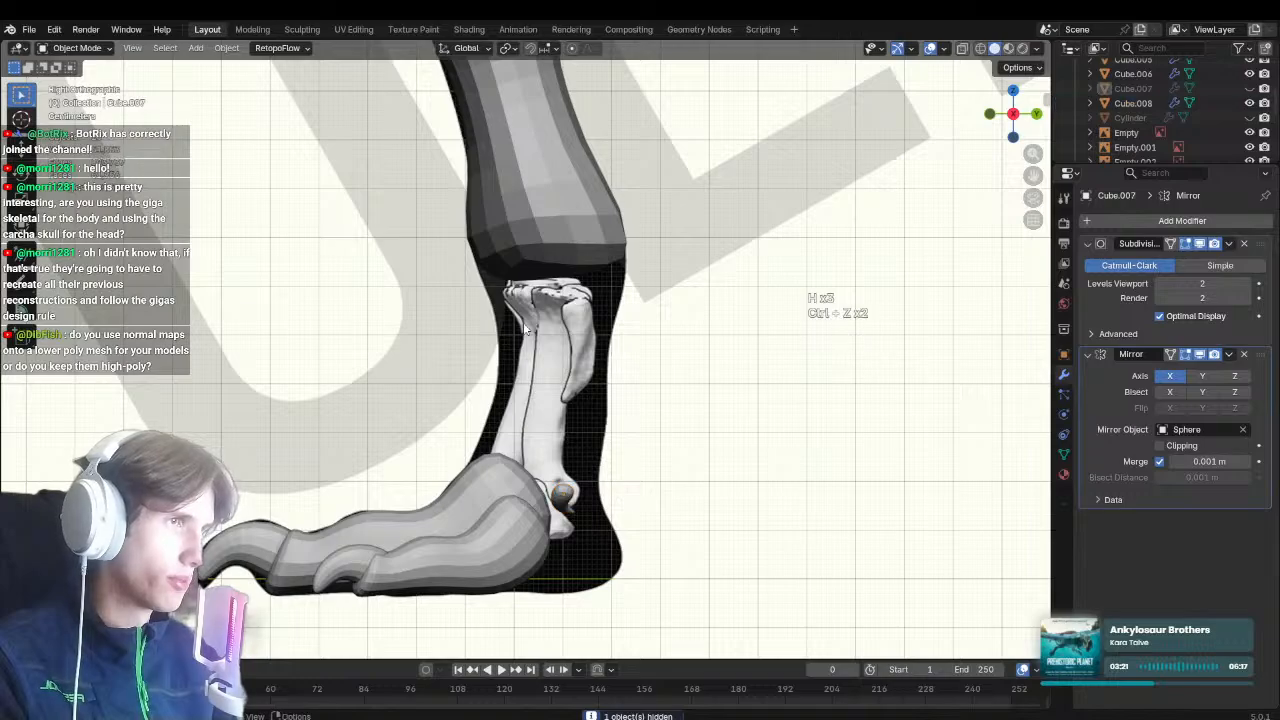
key(ctrl+z)
key(ctrl+z)
key(ctrl+z)
key(ctrl+Tab)
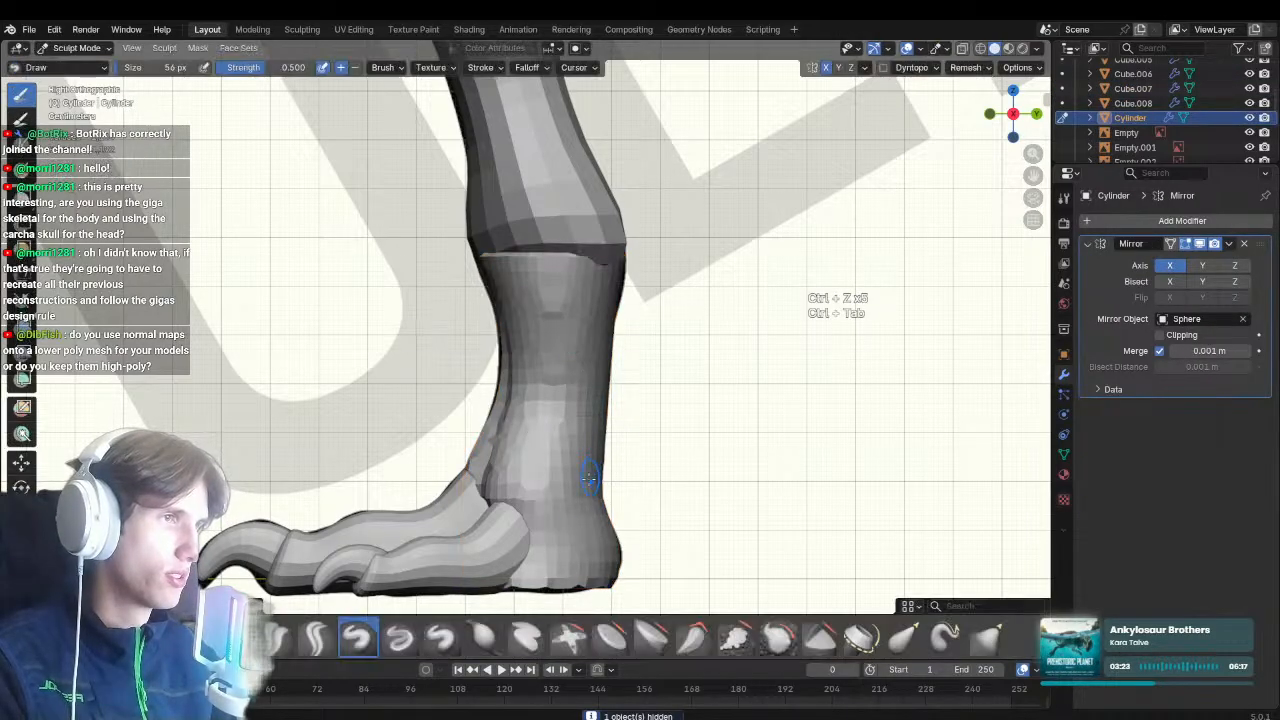
Carve tendon grooves along the side and back of the lower leg above the heel with the inverted Draw brush
key(f)
key(f)
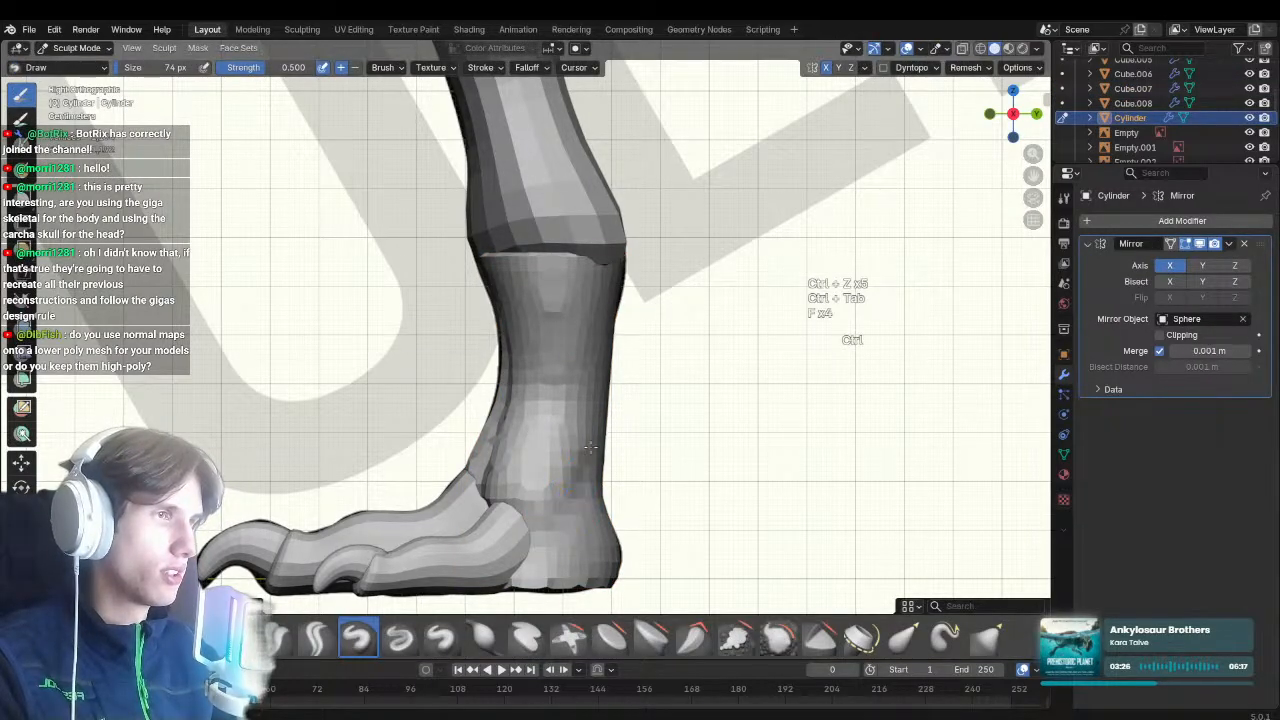
middle_drag(585, 470, 519, 352)
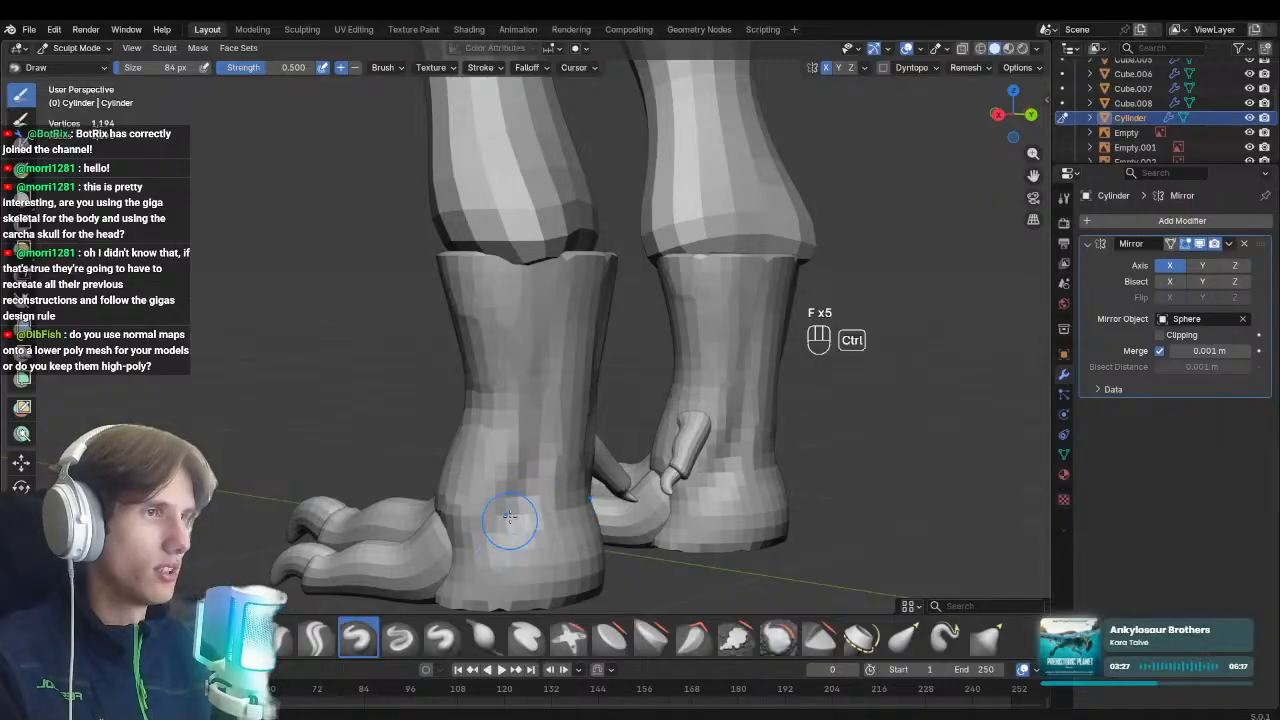
mouse_move(527, 489)
middle_down()
mouse_move(497, 472)
mouse_move(698, 406)
mouse_move(614, 483)
mouse_move(590, 530)
middle_up()
key(f)
click(541, 349)
Check the whole leg against the side reference and save the file
scroll(530, 500, down, 2)
shift+middle_drag(583, 474, 580, 500)
middle_drag(580, 500, 470, 510)
ctrl+middle_drag(470, 510, 515, 405)
key(KP_3)
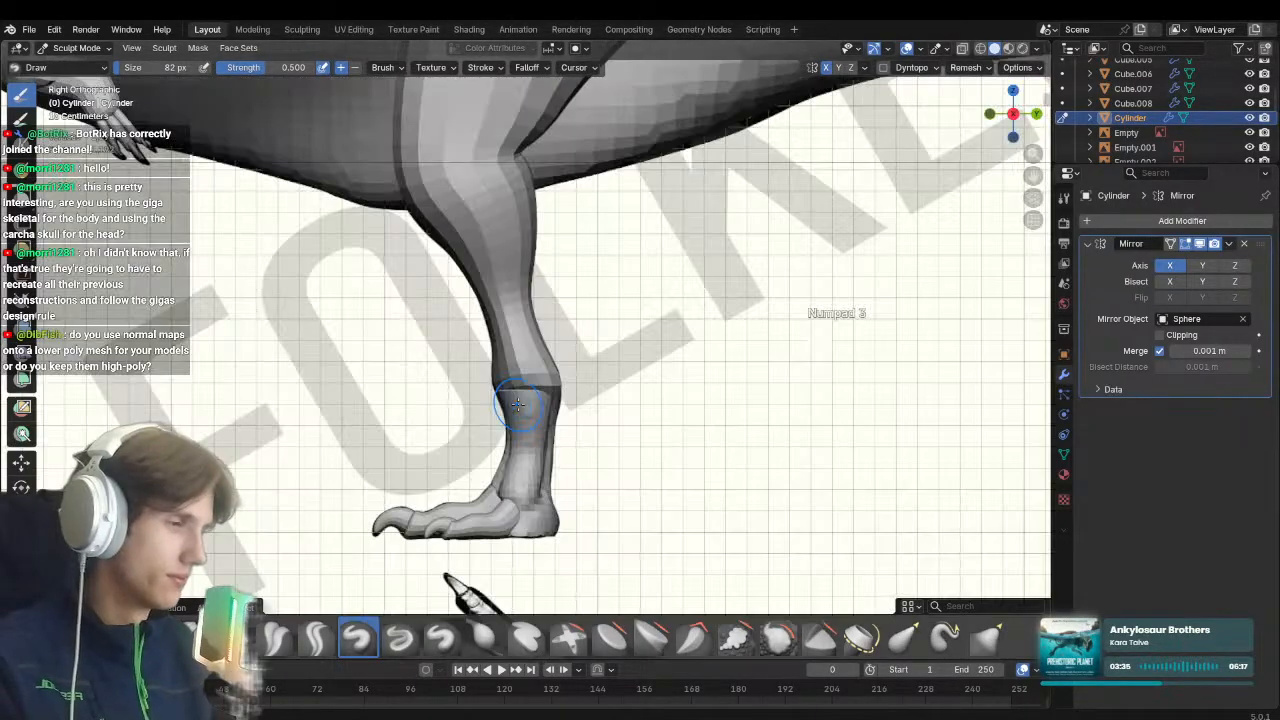
ctrl+middle_drag(571, 508, 569, 453)
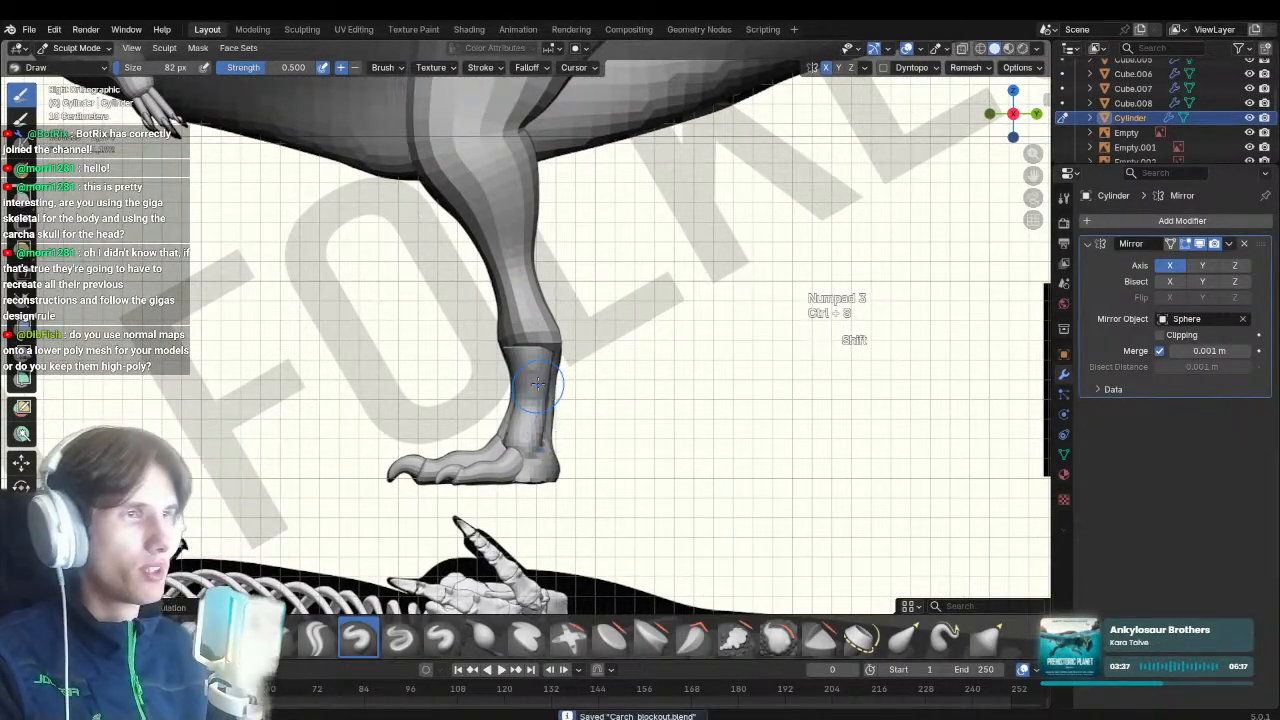
Make the upper skull mesh active instead of the leg and return to Object Mode in side view
shift+middle_drag(538, 384, 635, 595)
ctrl+middle_drag(510, 290, 570, 395)
ctrl+middle_drag(570, 395, 618, 425)
key(alt+q)
key(KP_3)
ctrl+middle_drag(618, 425, 586, 345)
key(alt+q)
shift+middle_drag(487, 350, 559, 337)
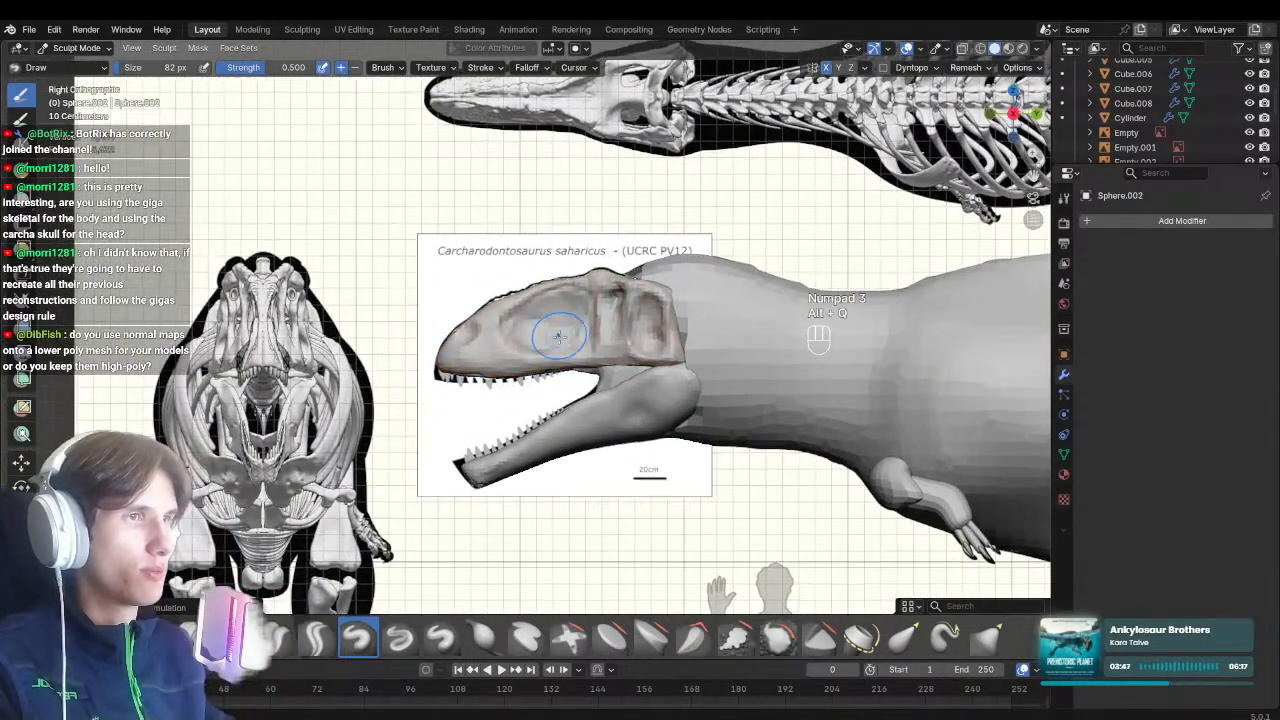
scroll(522, 342, up, 2)
key(ctrl+Tab)
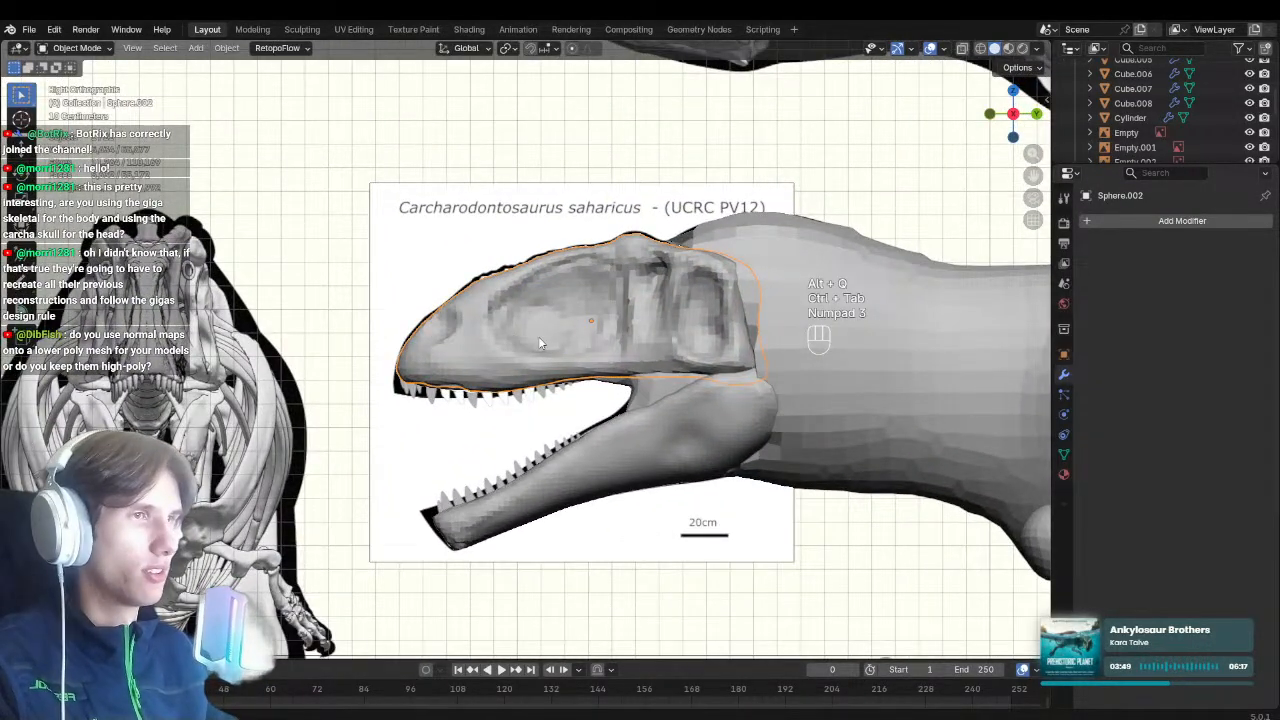
Add a cube with a level 2 Subdivision Surface modifier and move it over the head
key(shift+a)
mouse_move(538, 342)
click(597, 351)
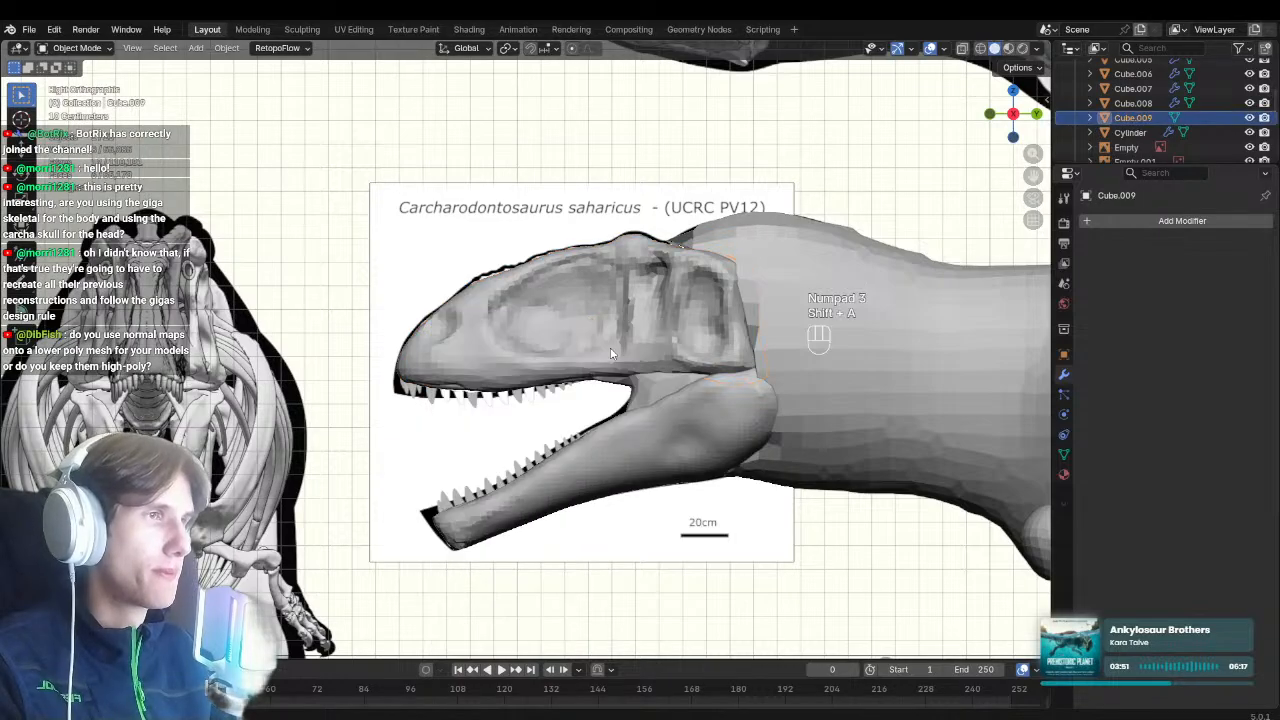
key(ctrl+2)
scroll(829, 540, down, 5)
key(g)
click(650, 437)
Shrink the new cube to roughly tooth size and place it at the front of the upper jaw
scroll(651, 438, up, 6)
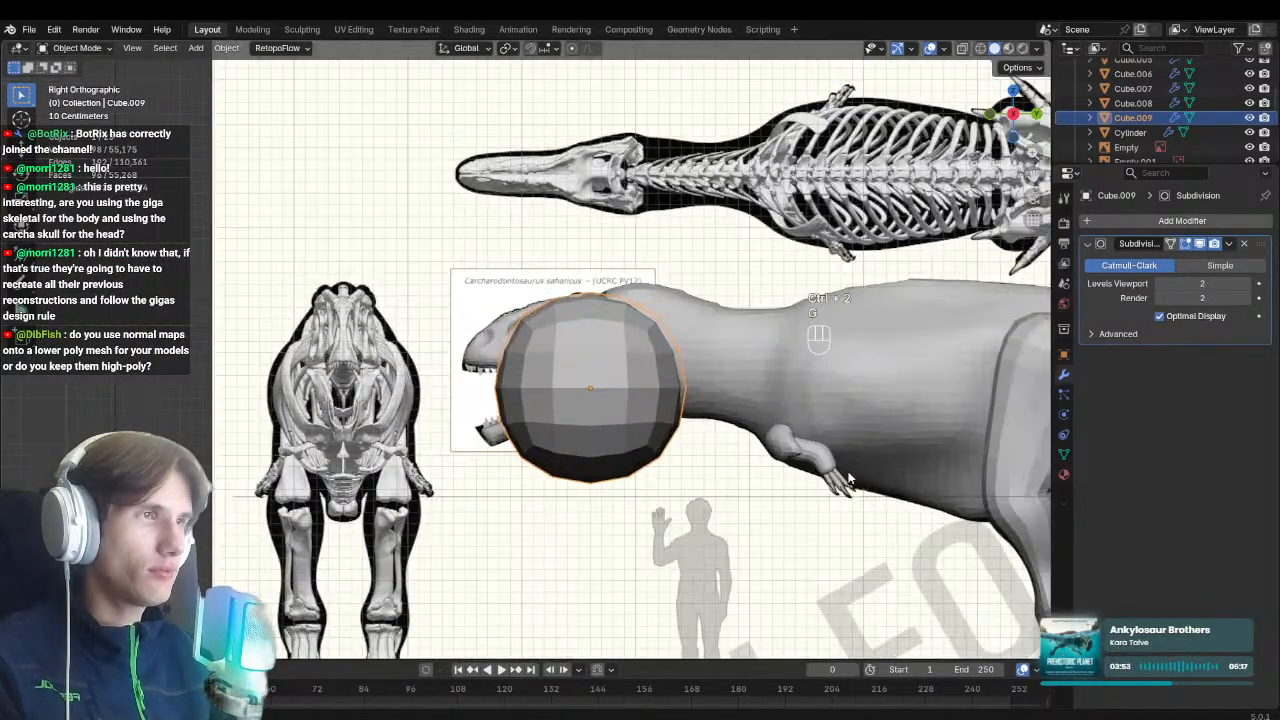
key(s)
click(638, 423)
scroll(640, 424, up, 6)
key(g)
click(450, 418)
key(s)
click(386, 412)
shift+middle_drag(386, 412, 515, 398)
scroll(518, 420, up, 6)
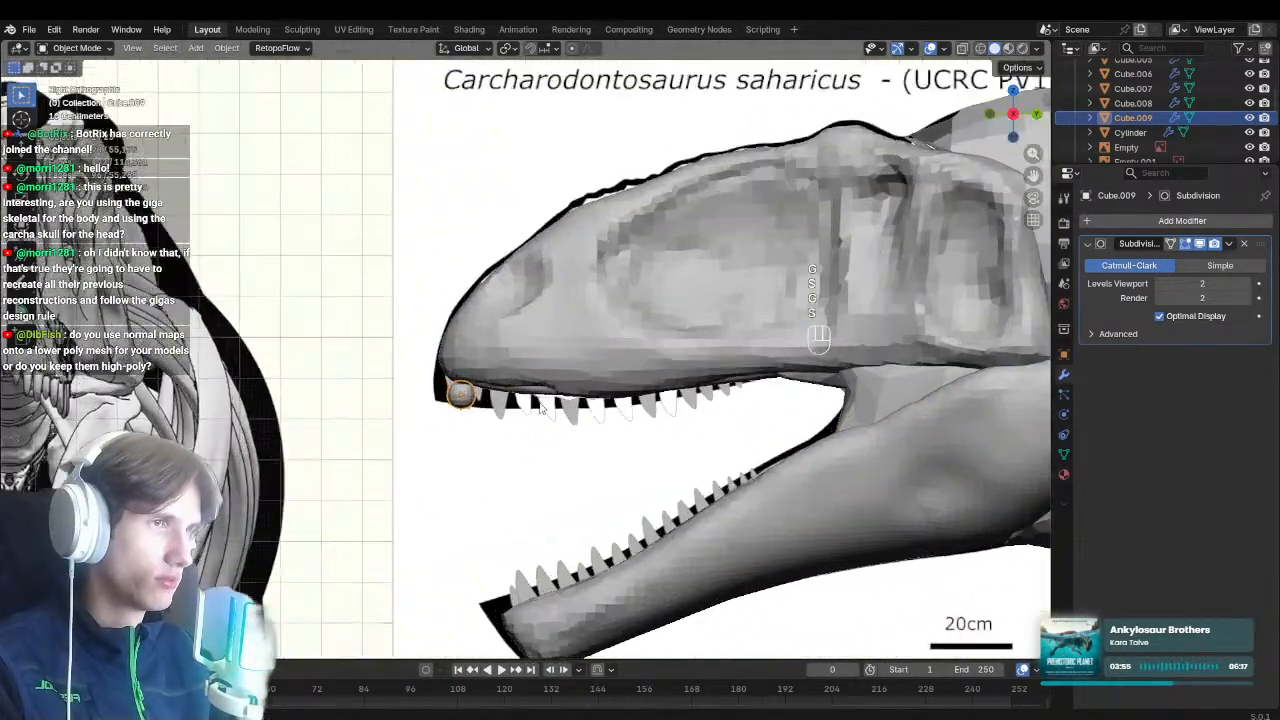
Scale the tooth block down further and position it over the root of an upper reference tooth
key(g)
click(608, 448)
key(s)
click(541, 497)
key(g)
click(548, 472)
Move the tooth block sideways to the upper jaw's edge in front view
key(KP_1)
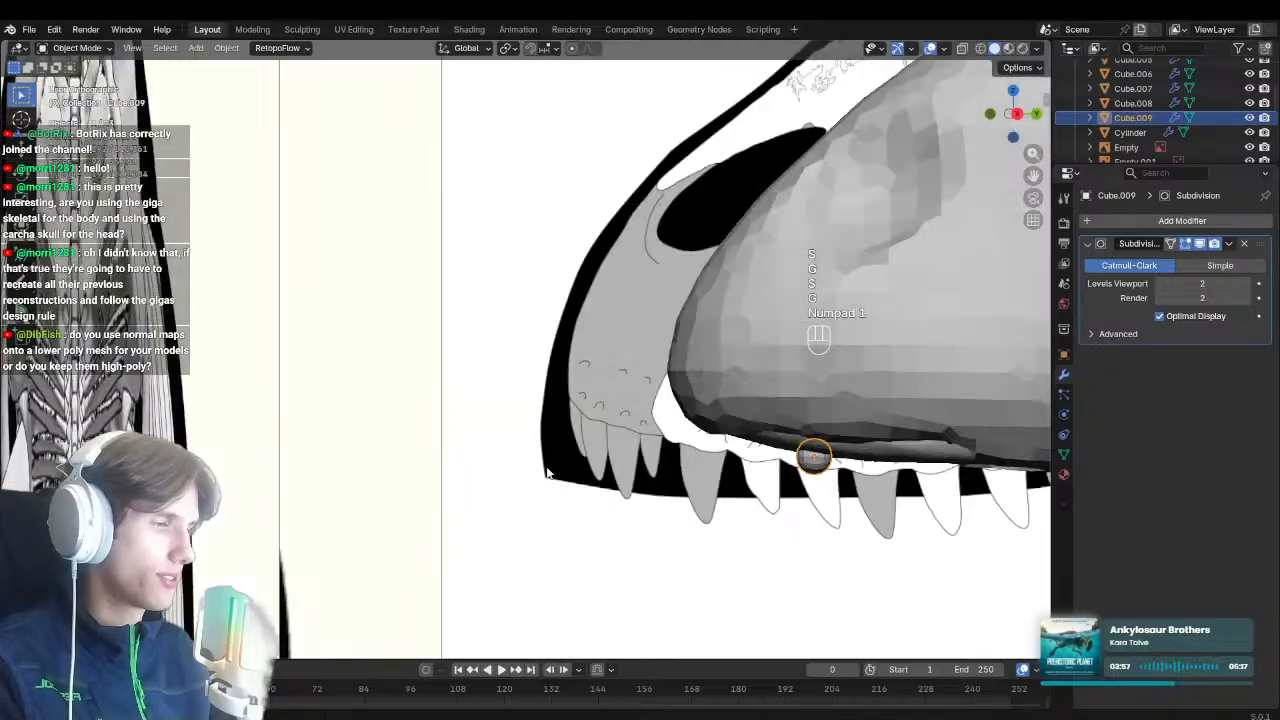
scroll(658, 415, down, 6)
shift+middle_drag(664, 412, 436, 402)
scroll(442, 435, up, 7)
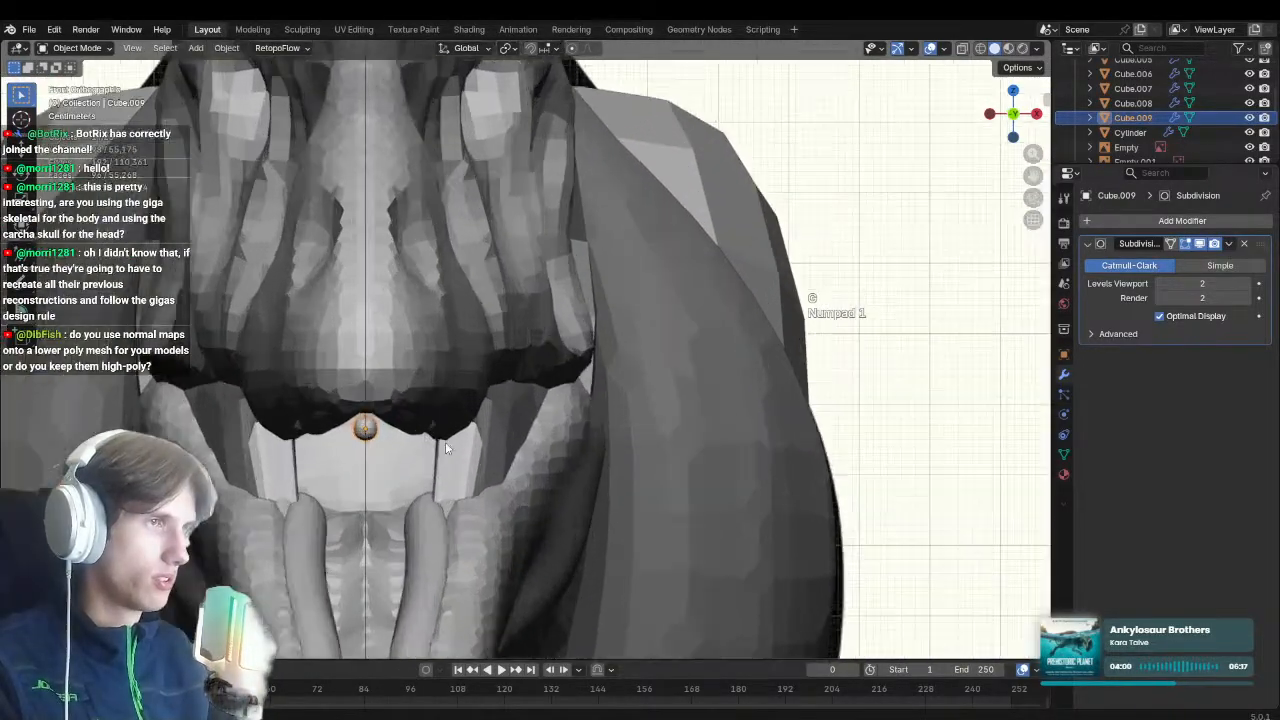
key(g)
click(476, 514)
Rotate, move and resize the tooth block in side view to fit the root of the grey reference tooth
key(KP_3)
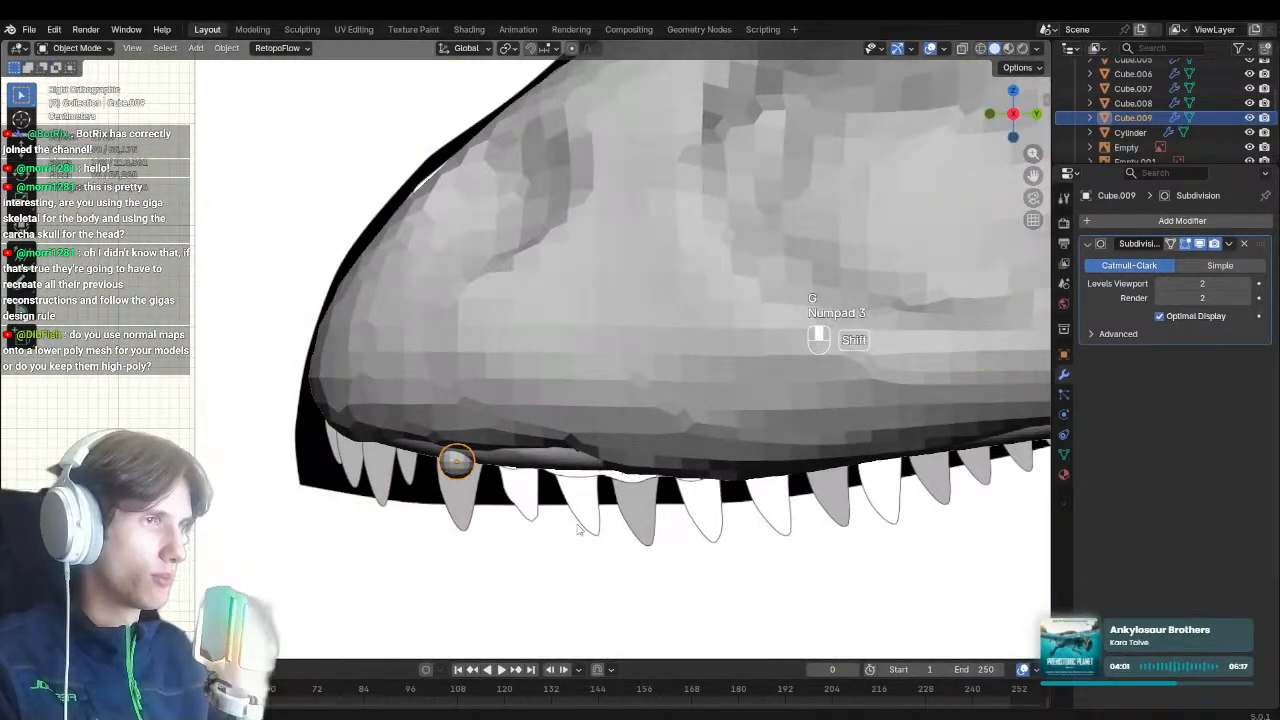
scroll(609, 433, up, 3)
key(r)
key(g)
key(s)
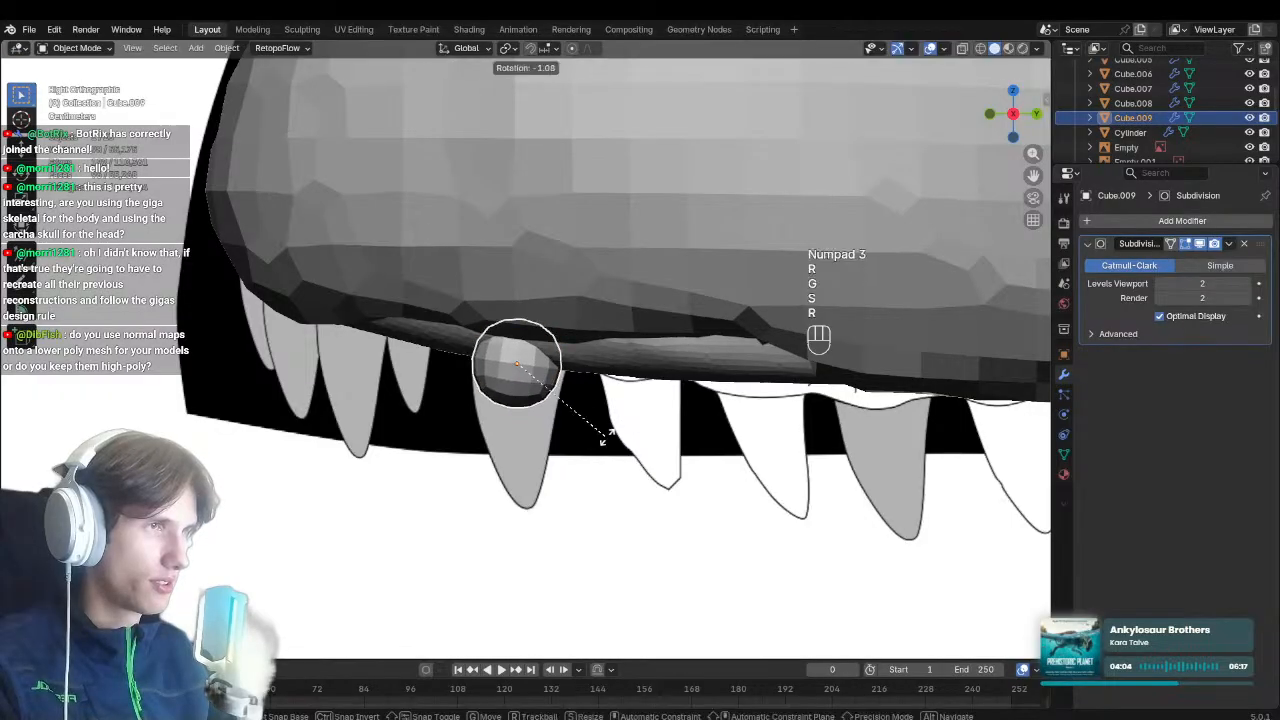
click(604, 437)
Edit the tooth block in see-through view, tilting and narrowing its bottom face to the reference tooth's width
shift+middle_drag(606, 440, 636, 414)
key(Tab)
scroll(600, 409, up, 3)
key(alt+z)
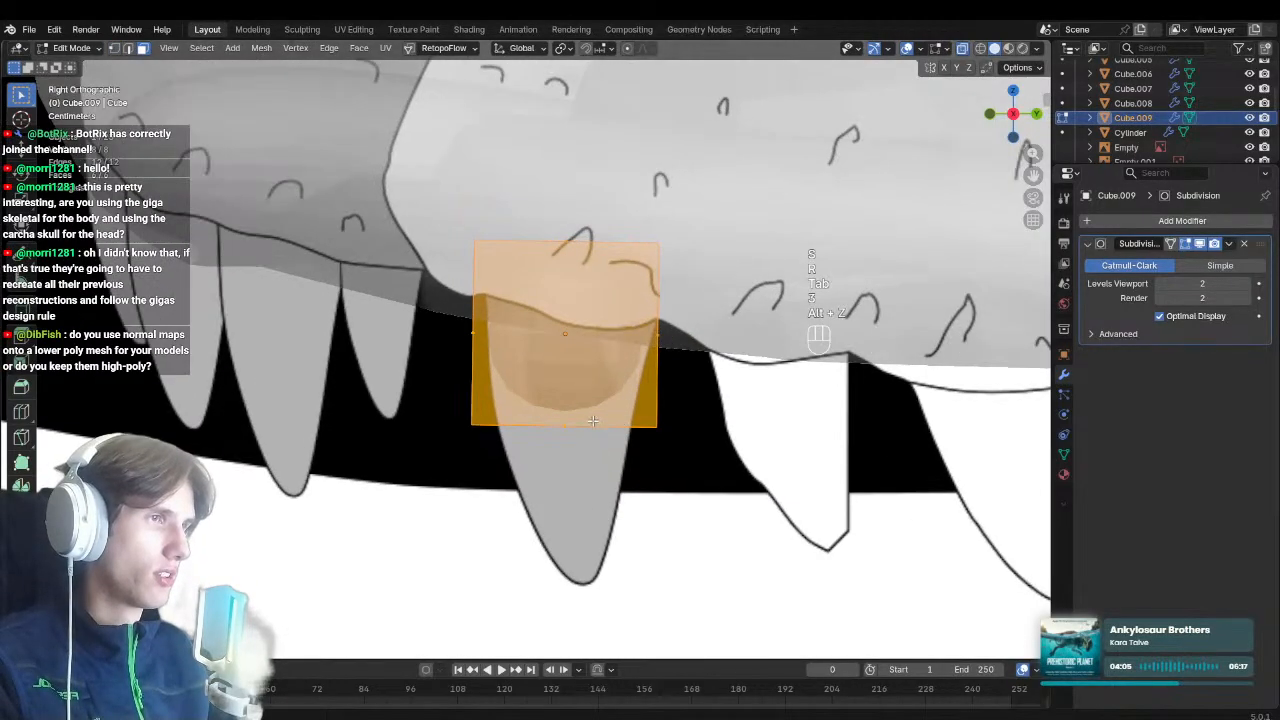
click(590, 427)
key(s)
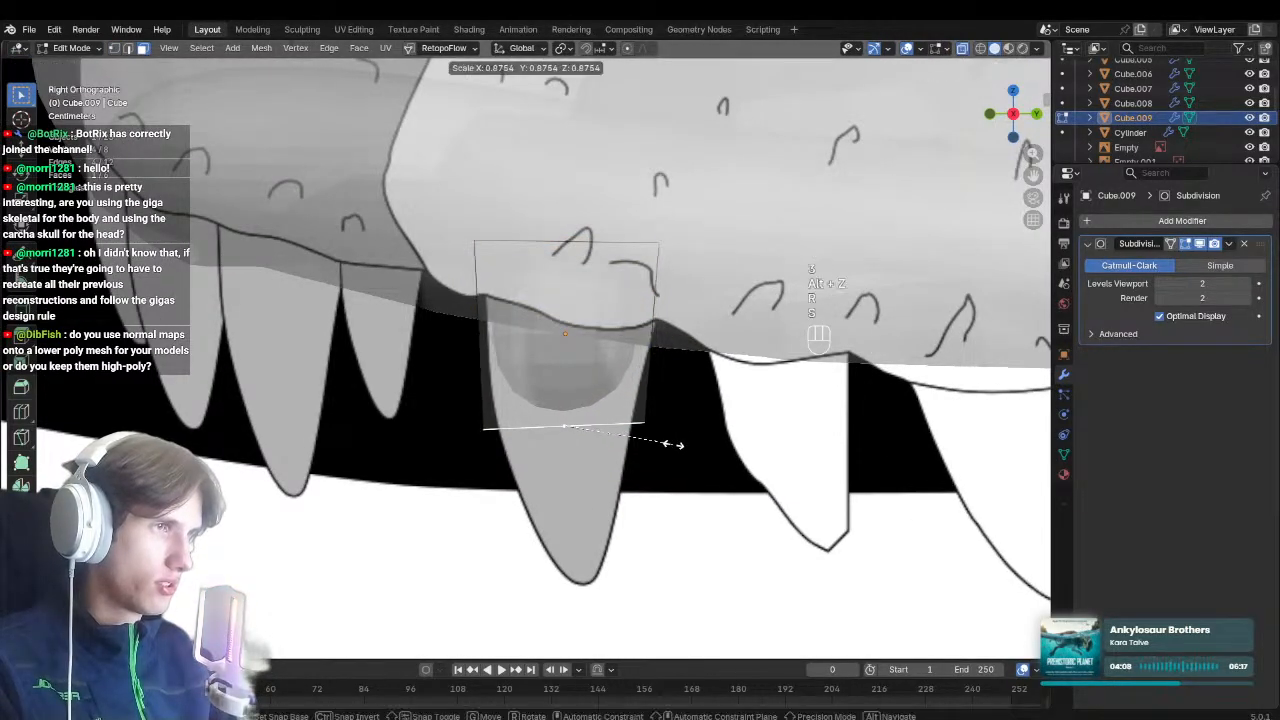
click(673, 448)
Extrude the bottom face down to the reference tooth's tip, then taper, rotate and align it with the point
key(e)
click(660, 585)
key(s)
click(606, 585)
key(g)
key(r)
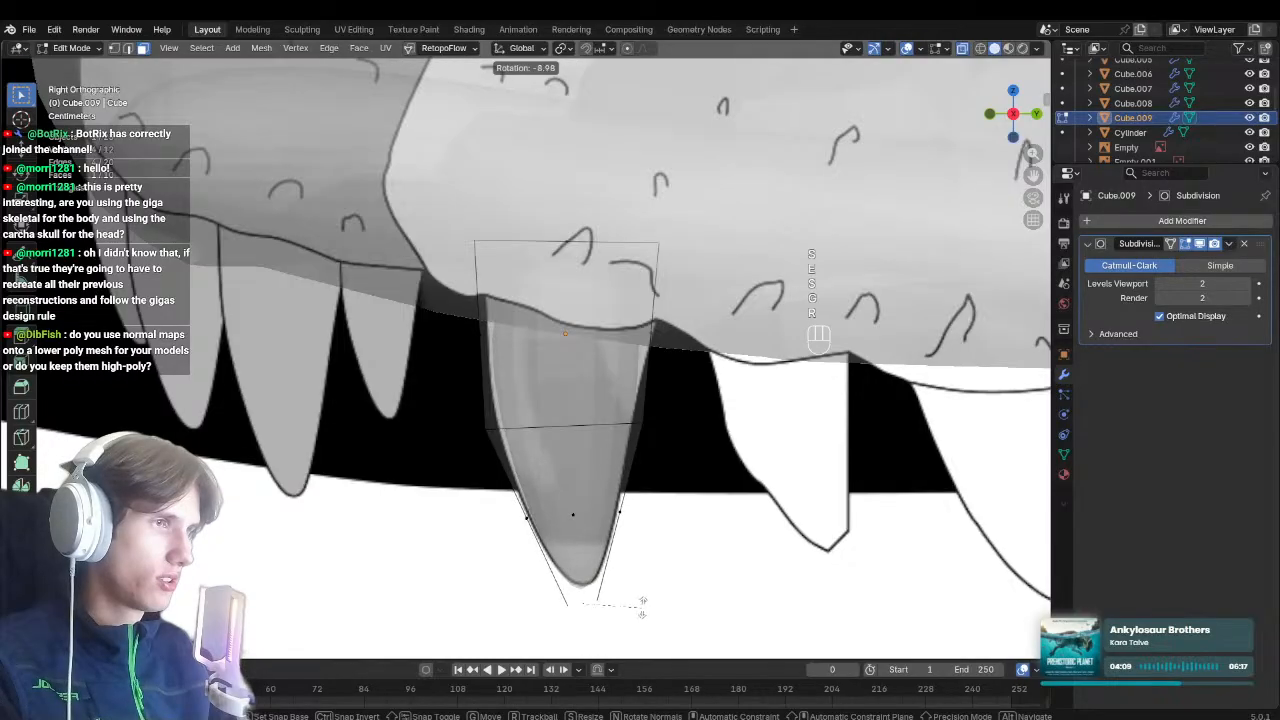
key(g)
click(650, 602)
Reposition and scale the tooth's middle edge loop to follow the reference tooth's outline
alt+click(603, 424)
key(g)
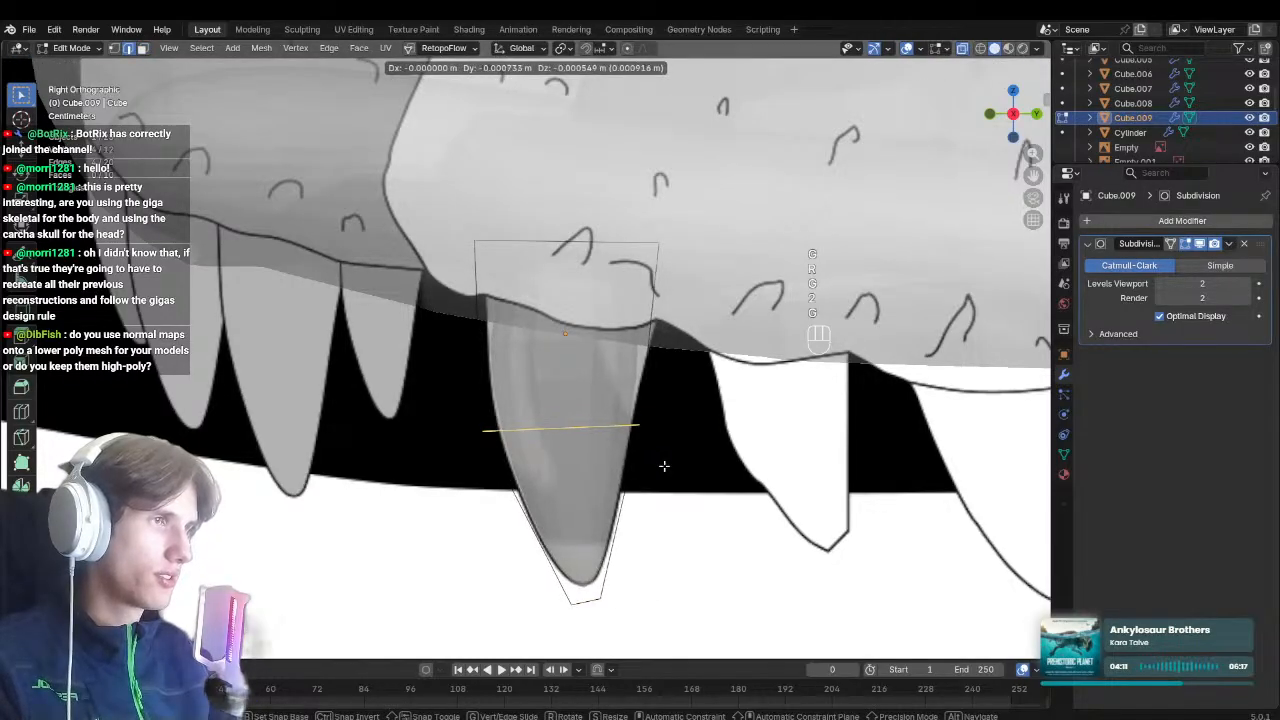
key(s)
click(615, 347)
Rotate, scale and move the tooth's top face to tilt its root along the reference tooth, and return to Object Mode
key(alt+z)
key(alt+z)
click(607, 243)
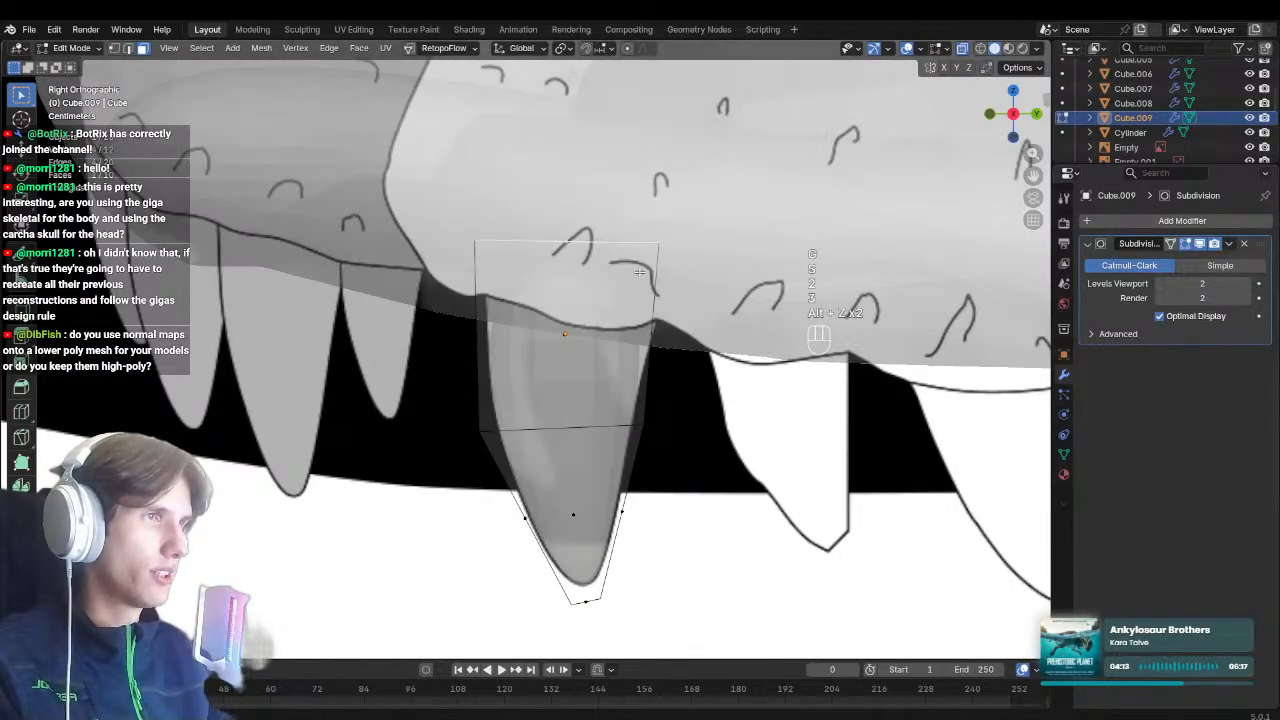
key(r)
click(706, 376)
key(s)
click(706, 374)
key(g)
click(722, 375)
key(r)
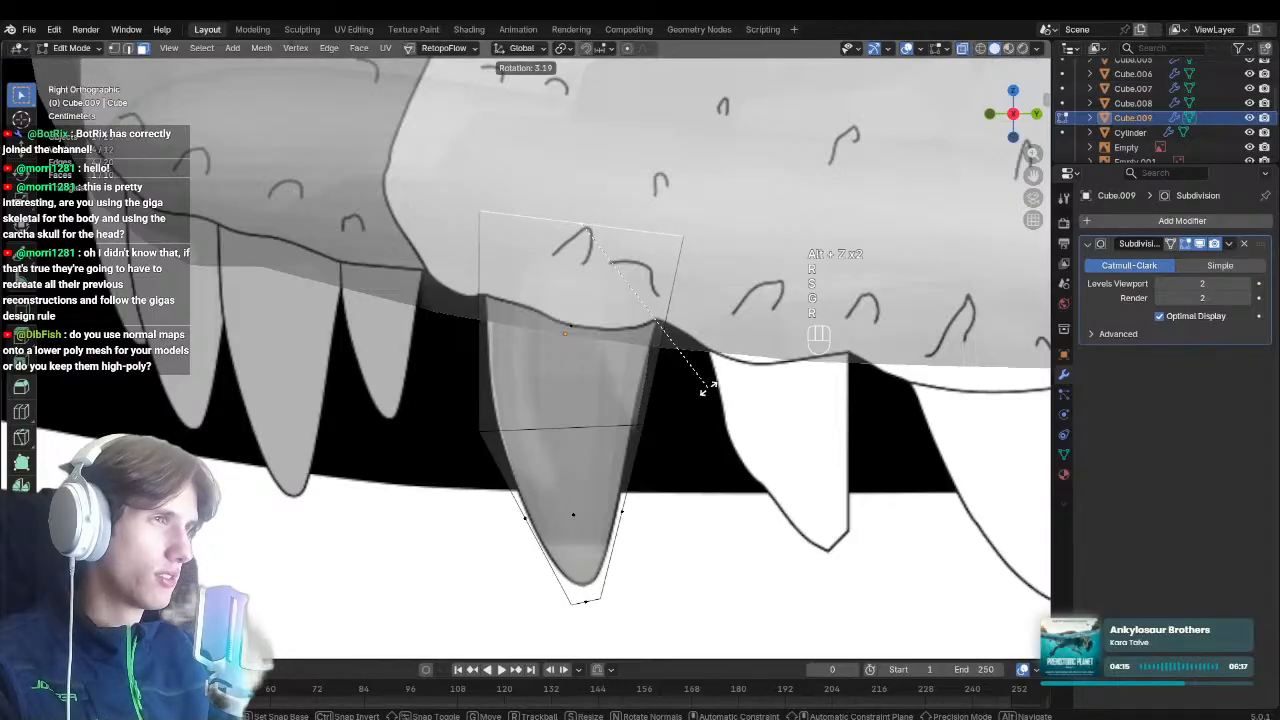
click(710, 386)
key(s)
click(728, 387)
key(Tab)
key(alt+z)
Narrow the tooth along the X axis and reposition it over its reference in side view
shift+middle_drag(681, 419, 756, 236)
scroll(612, 380, down, 5)
shift+middle_drag(434, 410, 700, 430)
key(s)
key(x)
click(686, 437)
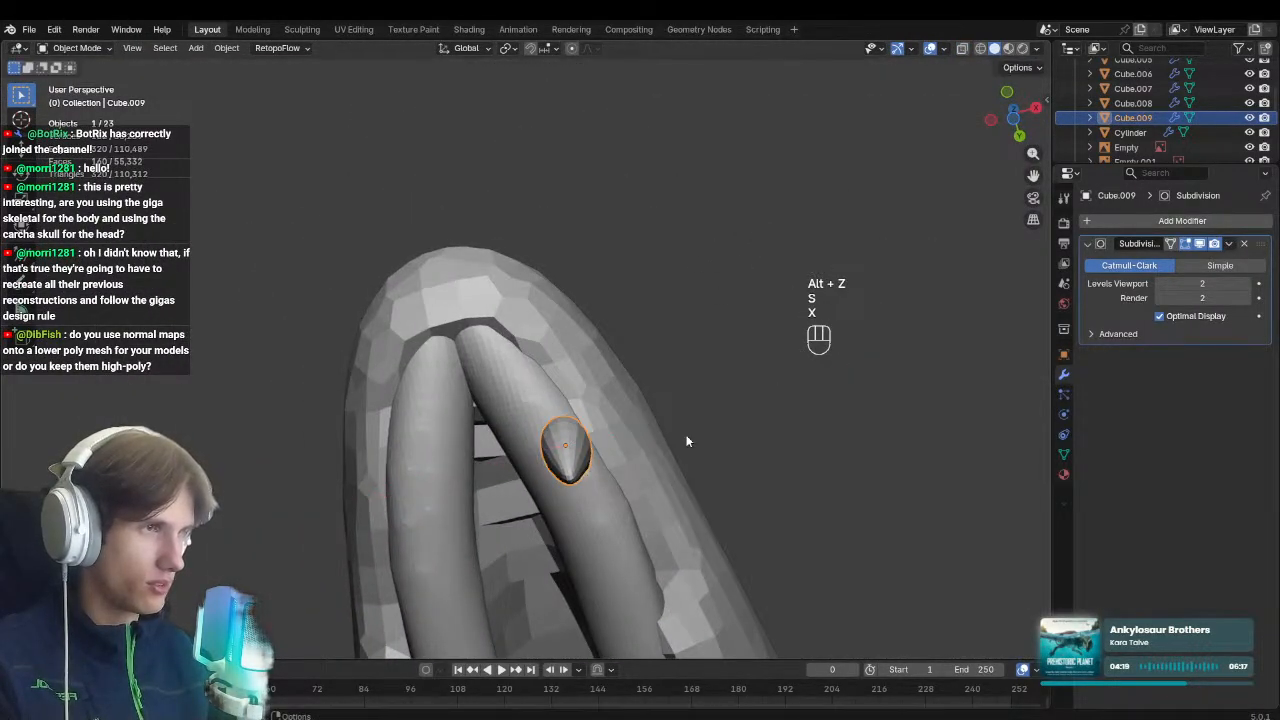
key(KP_3)
key(g)
click(669, 420)
Move the tooth along X in front view to sit under the side of the upper jaw
key(KP_1)
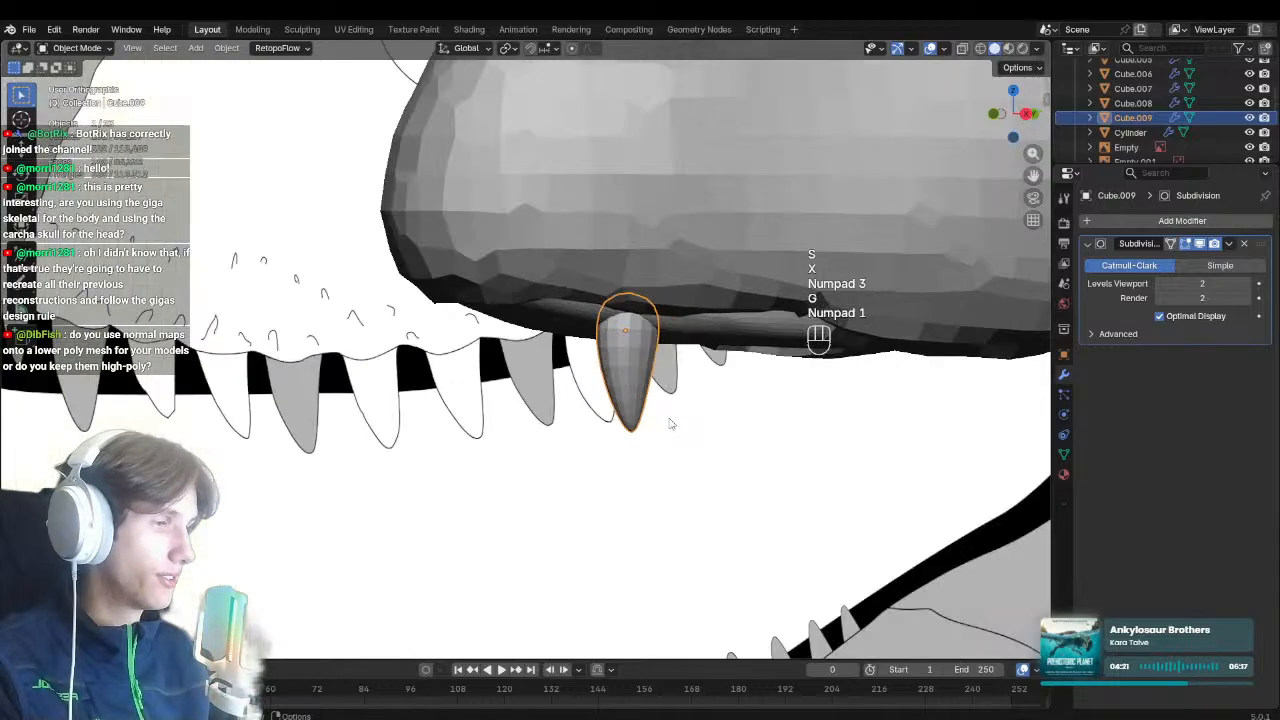
key(alt+z)
key(alt+z)
key(g)
key(x)
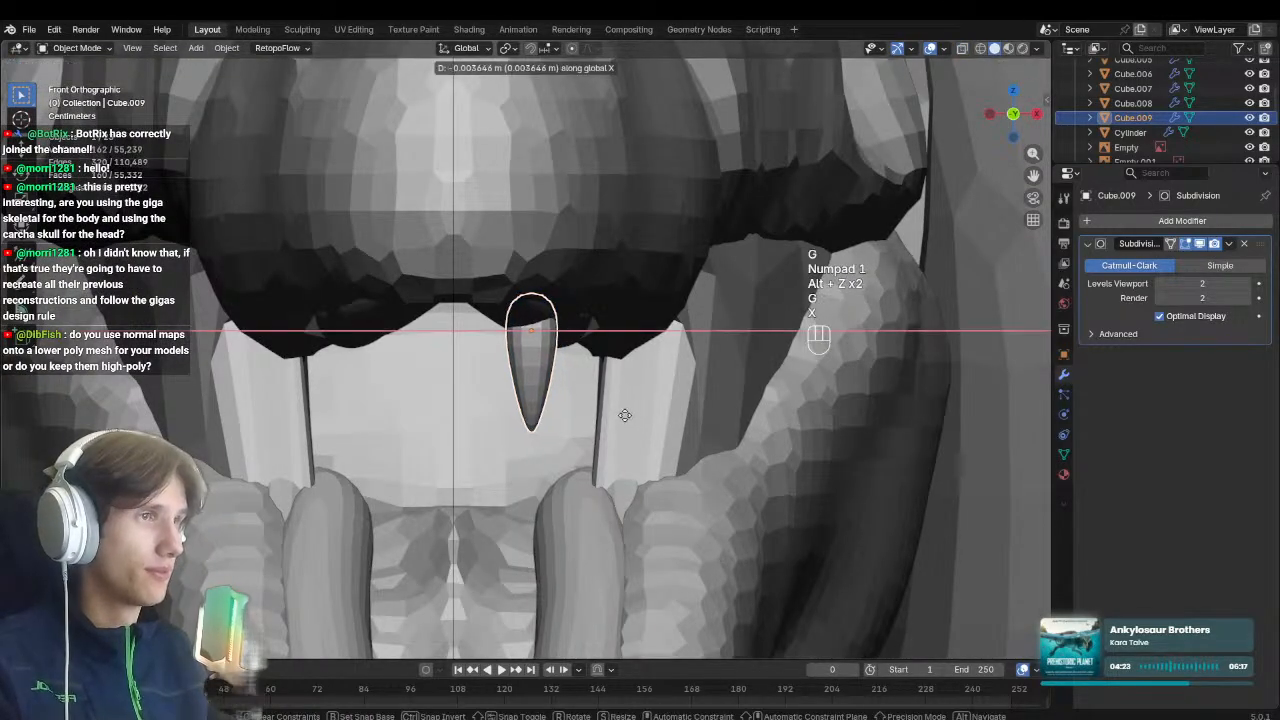
click(653, 399)
Mirror the tooth across the X axis using the skull mesh Sphere.002 as the mirror object
key(KP_3)
shift+middle_drag(698, 396, 670, 428)
key(alt+m)
click(610, 198)
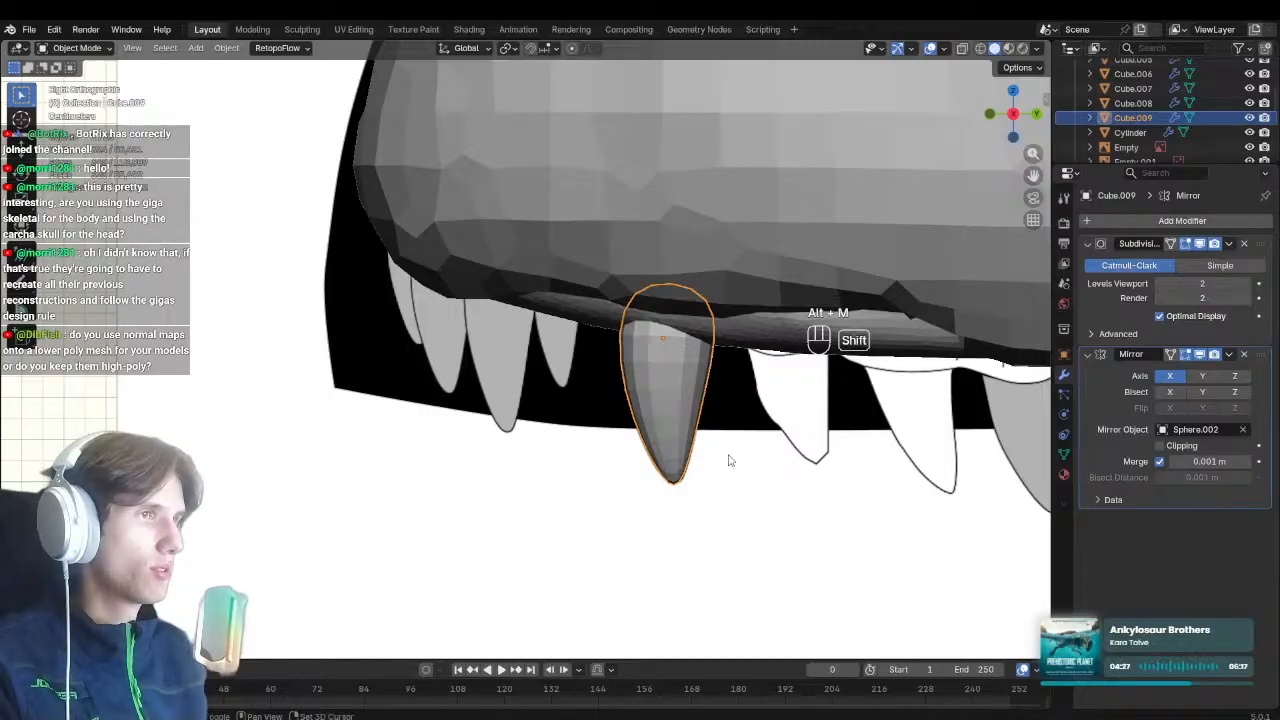
Duplicate the mirrored tooth, shrink the copy and place it over the small reference tooth in front of it
key(shift+d)
key(s)
click(616, 435)
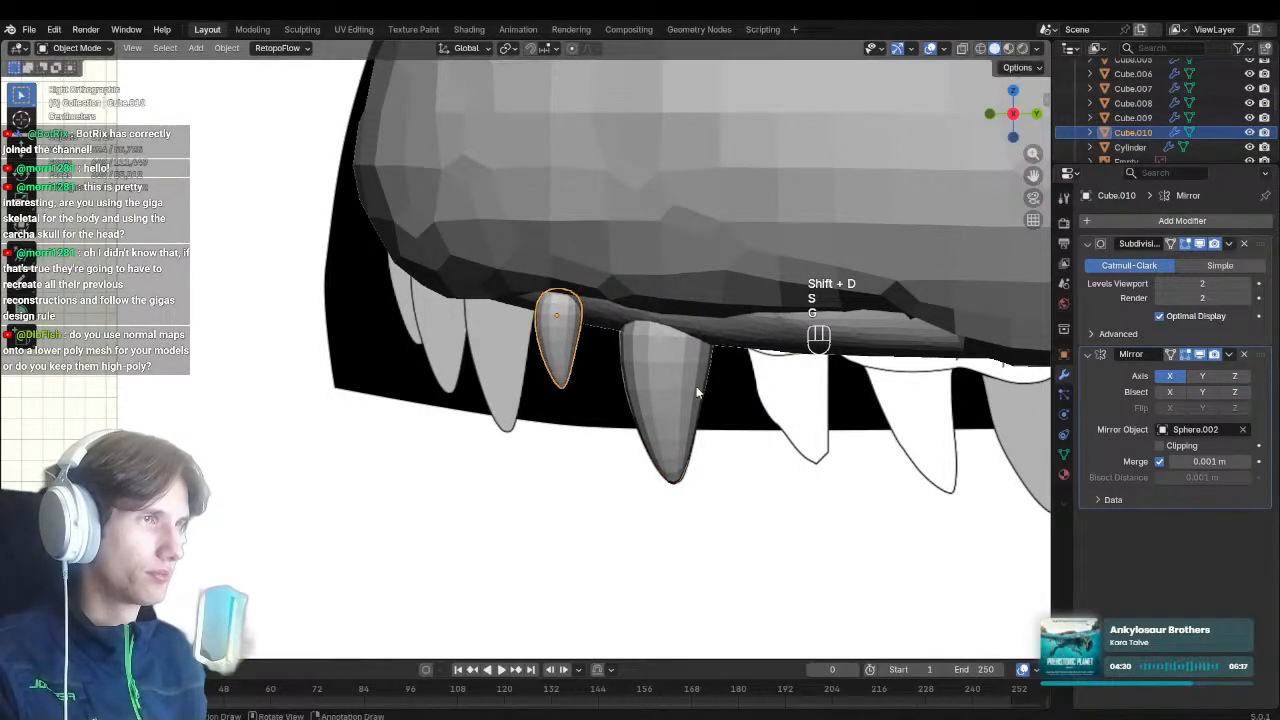
Shift the small tooth along X to follow the curve of the upper jaw, checking from the front and below
key(KP_1)
key(g)
key(x)
click(655, 378)
middle_drag(655, 378, 630, 400)
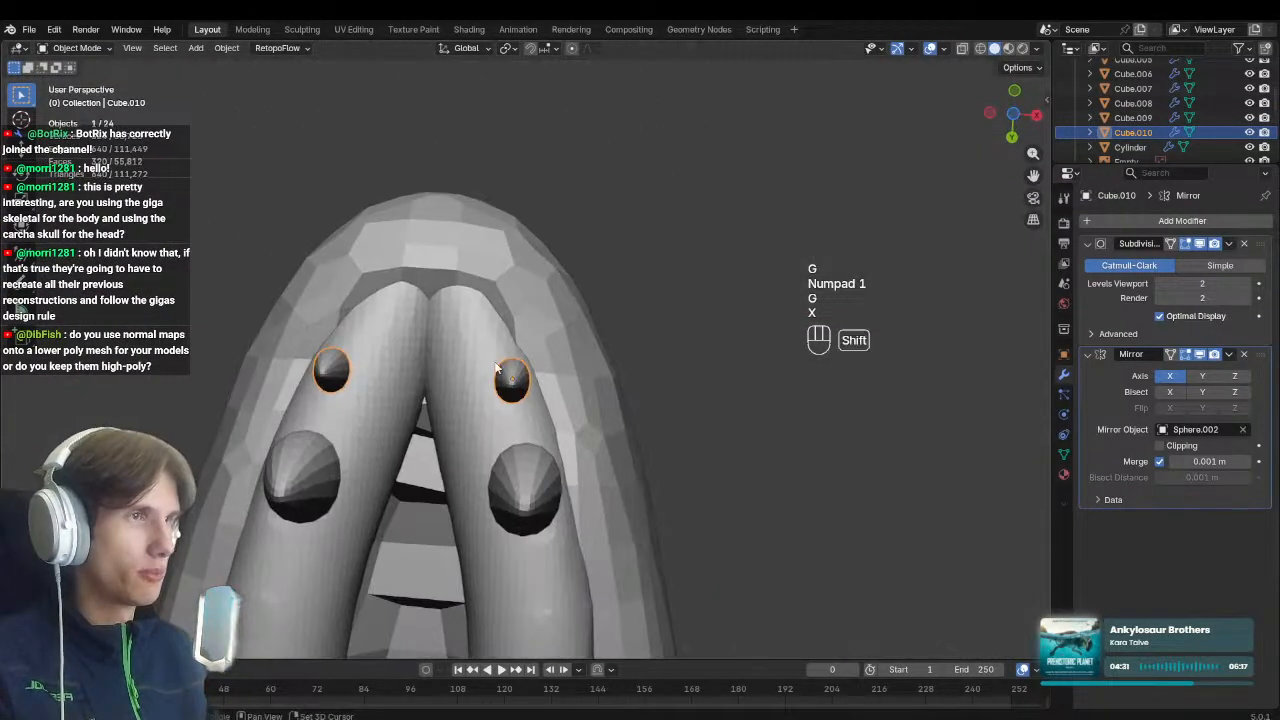
key(g)
key(x)
click(605, 410)
key(KP_3)
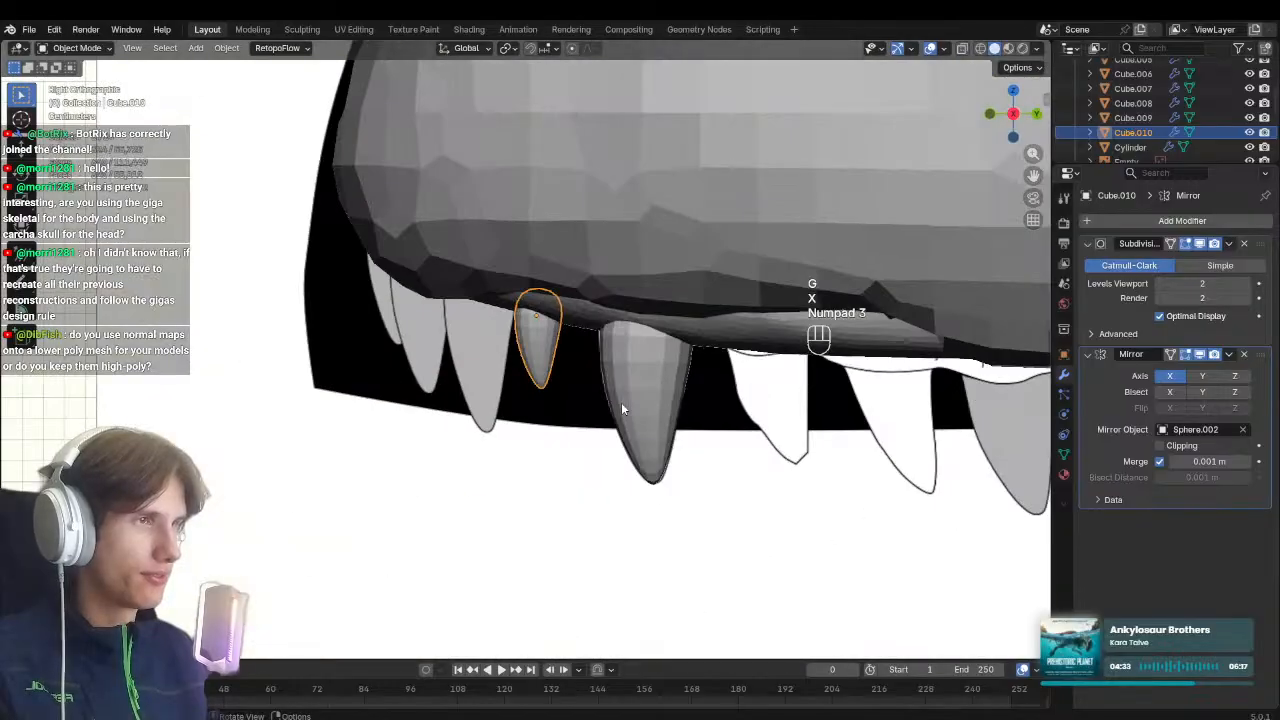
Duplicate the small tooth, enlarge the copy and fit it over the next reference tooth forward in see-through view
shift+middle_drag(621, 402, 651, 466)
key(shift+d)
key(s)
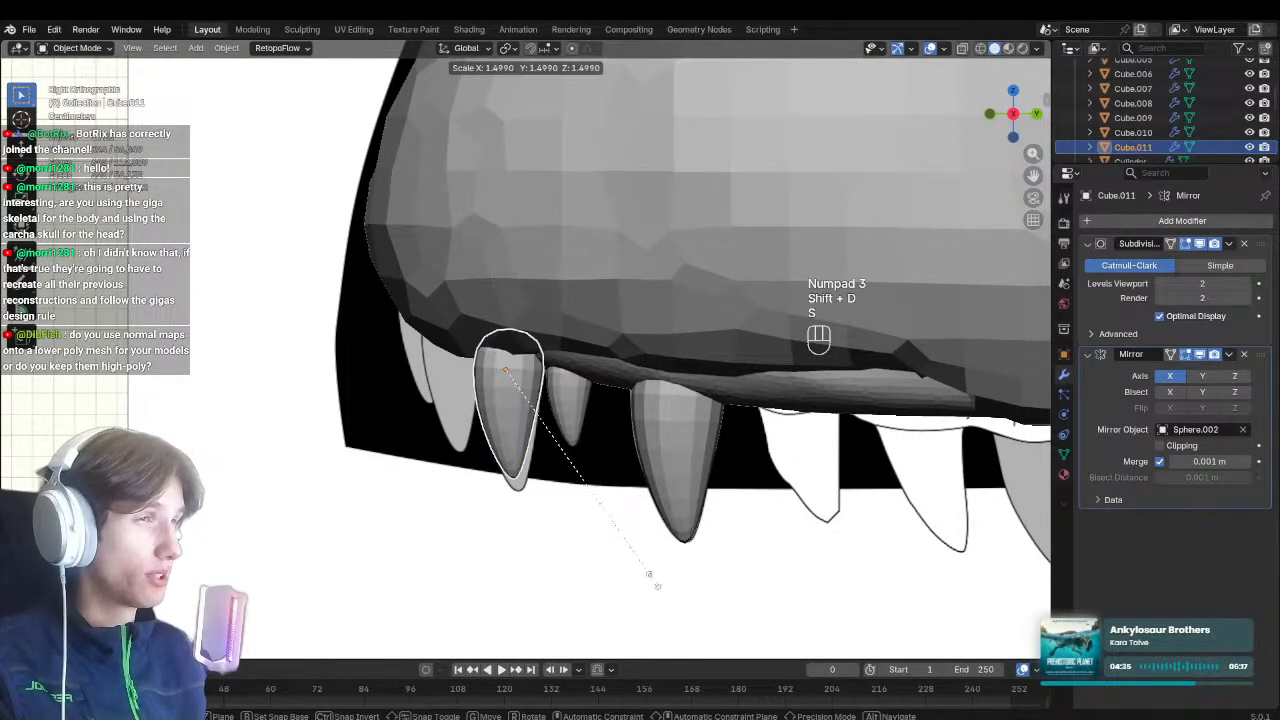
key(alt+z)
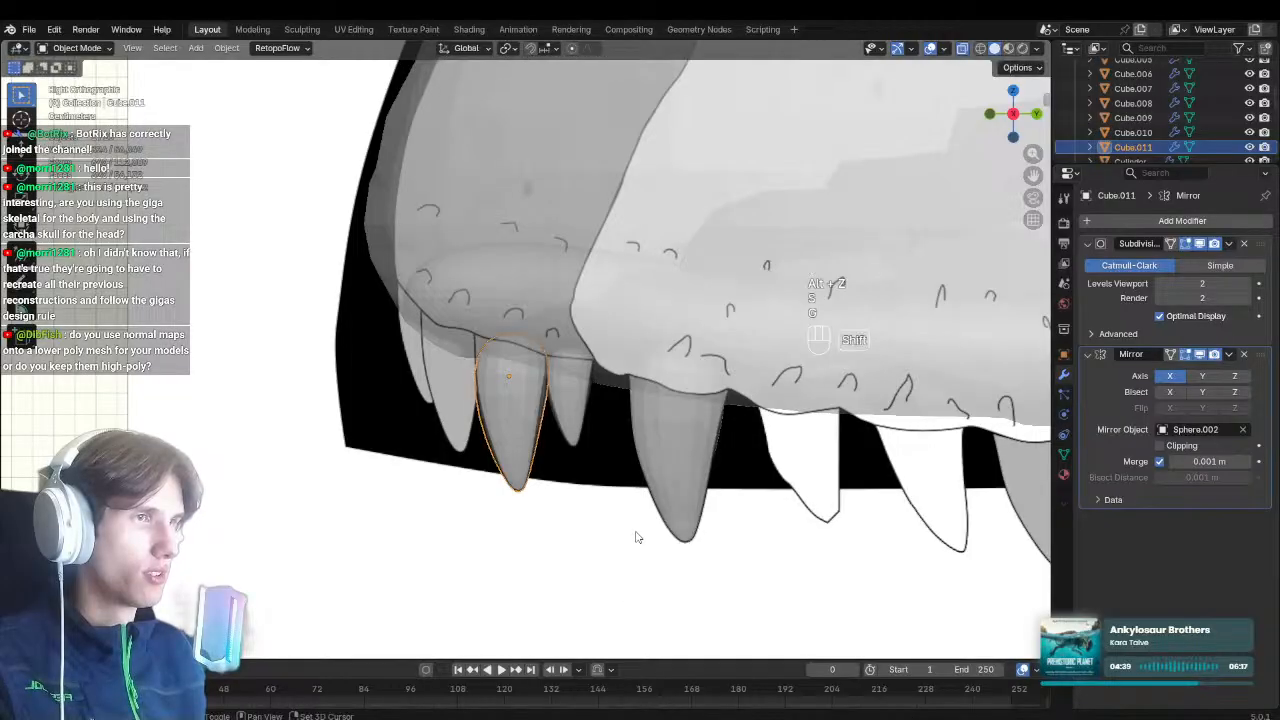
Duplicate the tooth onto the next reference tooth forward, rotate and scale it to fit, and move it sideways along the jaw curve
key(shift+d)
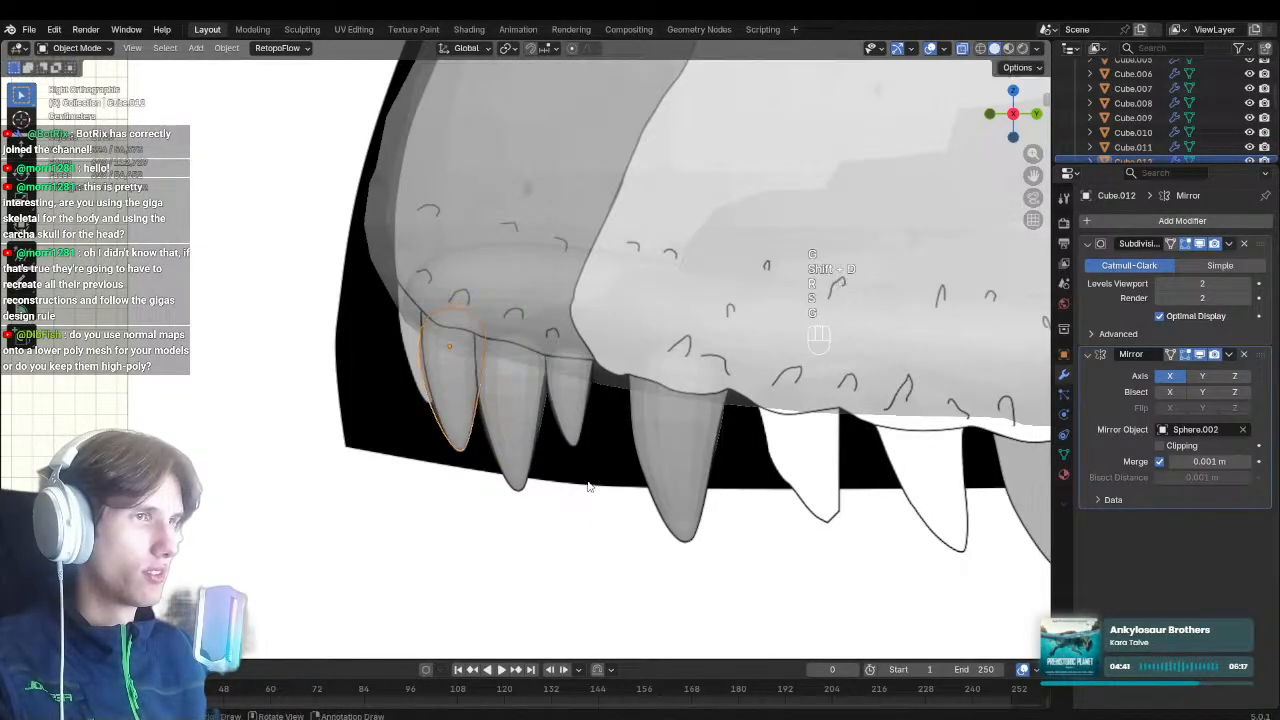
key(KP_1)
key(alt+z)
key(ctrl+KP_7)
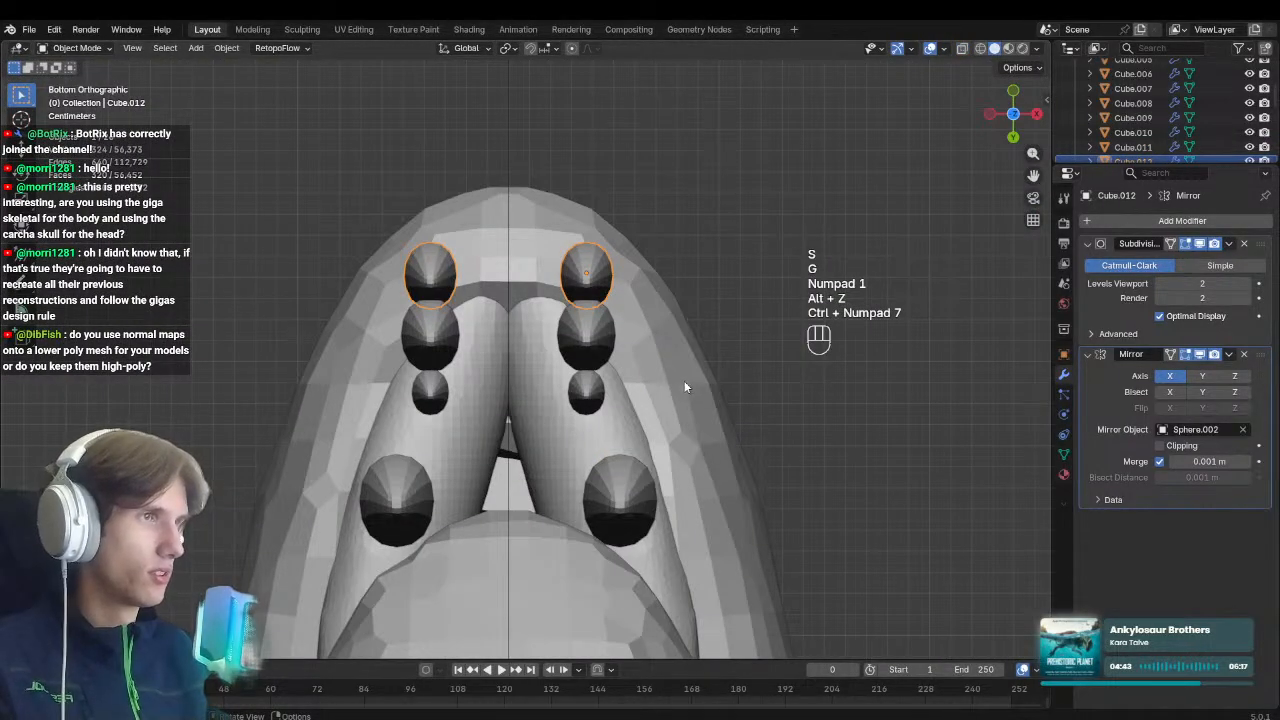
key(g)
key(KP_3)
key(alt+z)
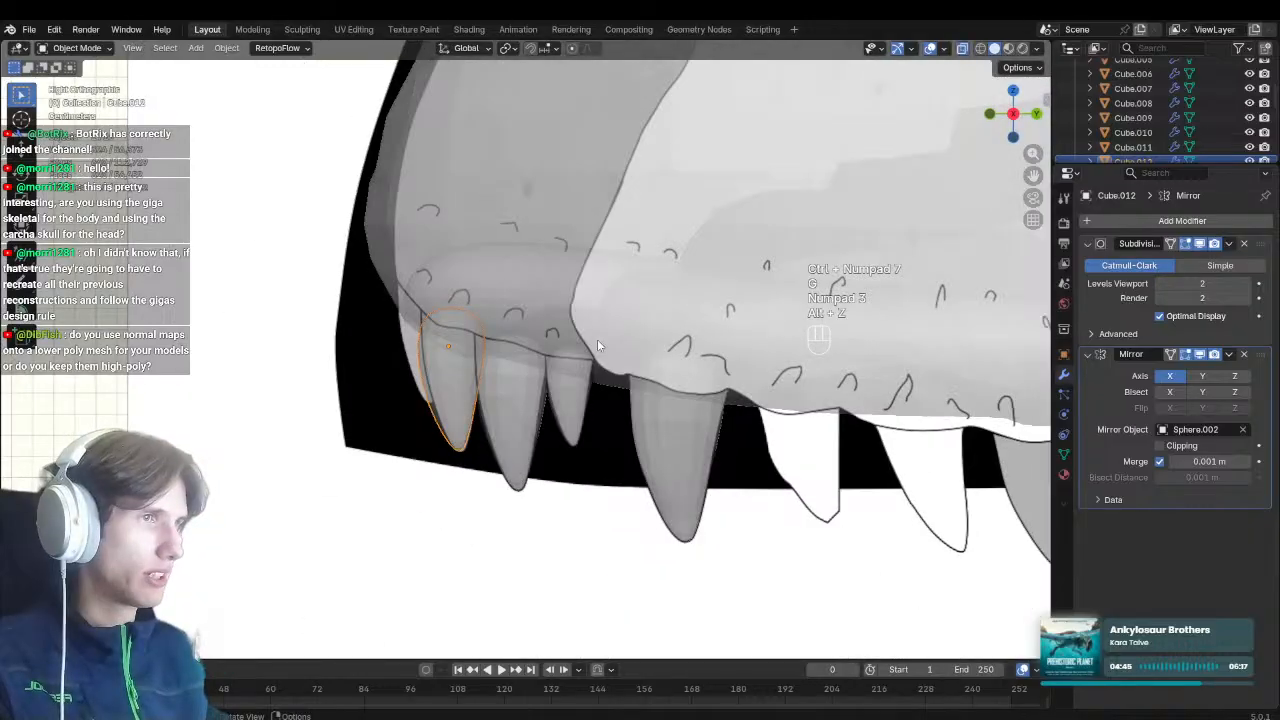
Duplicate the front tooth, then scale, move and rotate the copy to match the foremost reference tooth
key(shift+d)
key(s)
key(g)
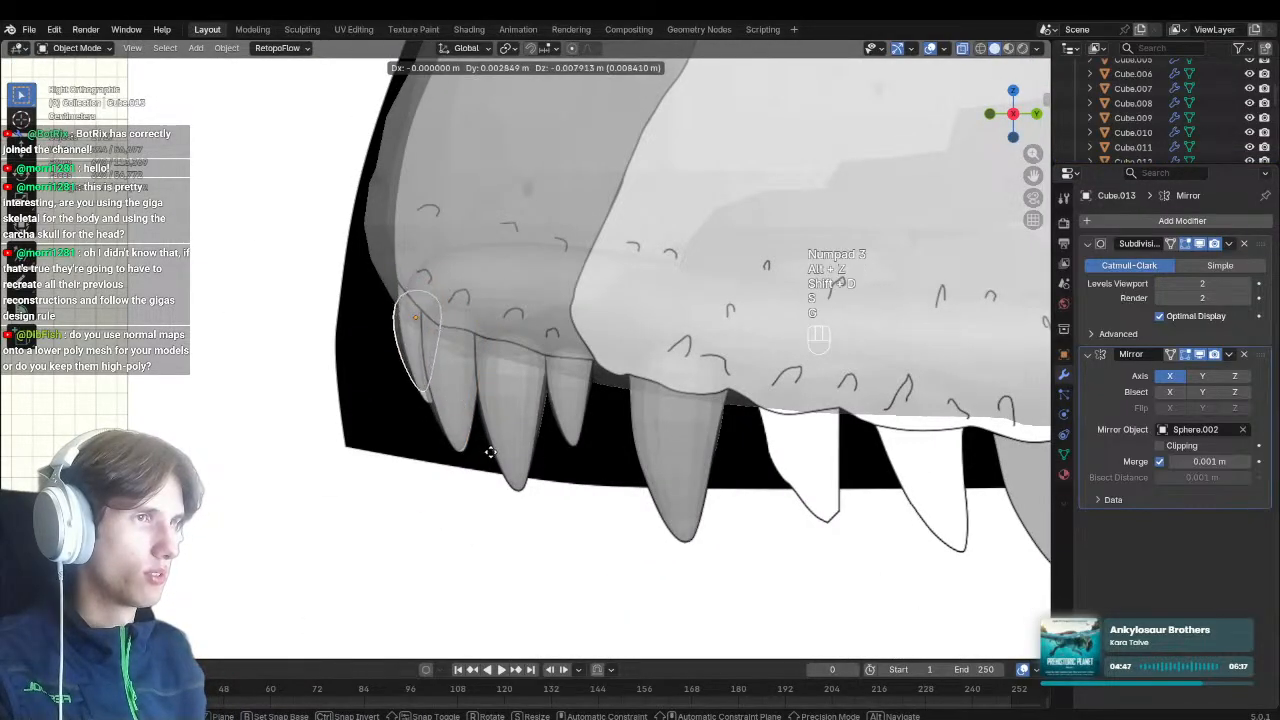
click(506, 484)
key(r)
Move the foremost tooth along X toward the snout's midline in front view
key(KP_1)
key(KP_1)
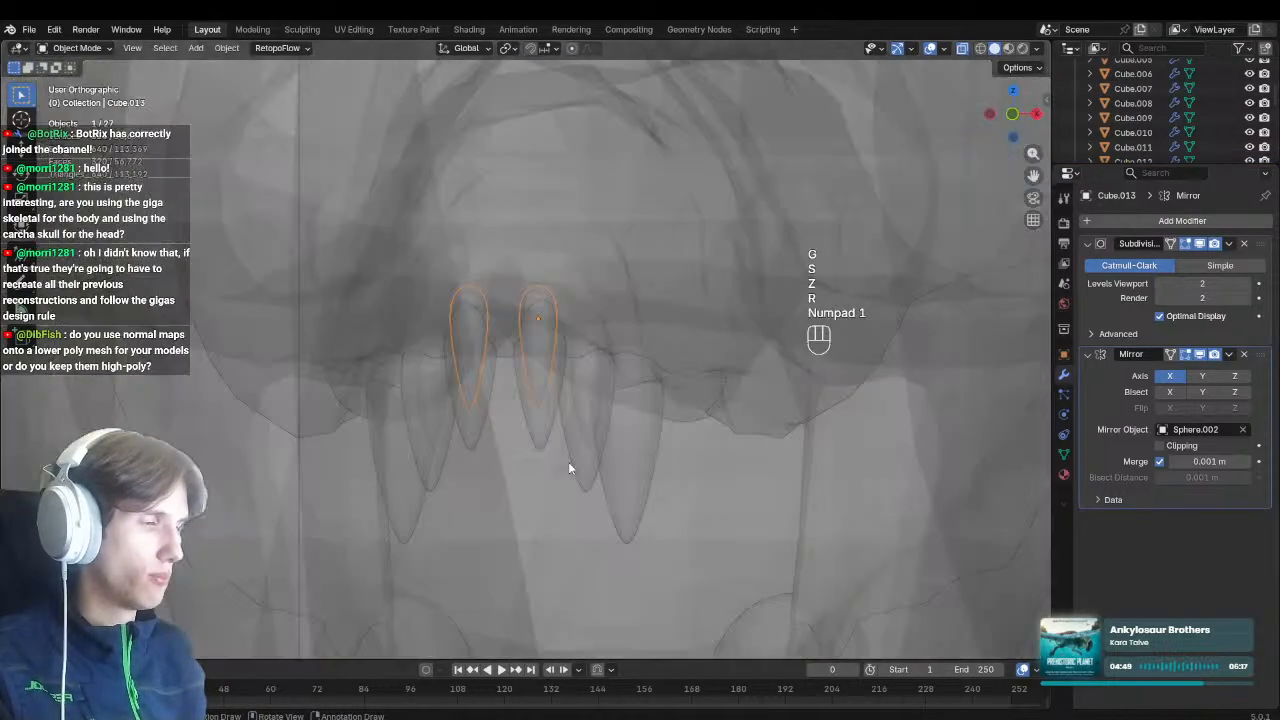
key(alt+z)
key(g)
key(x)
click(617, 447)
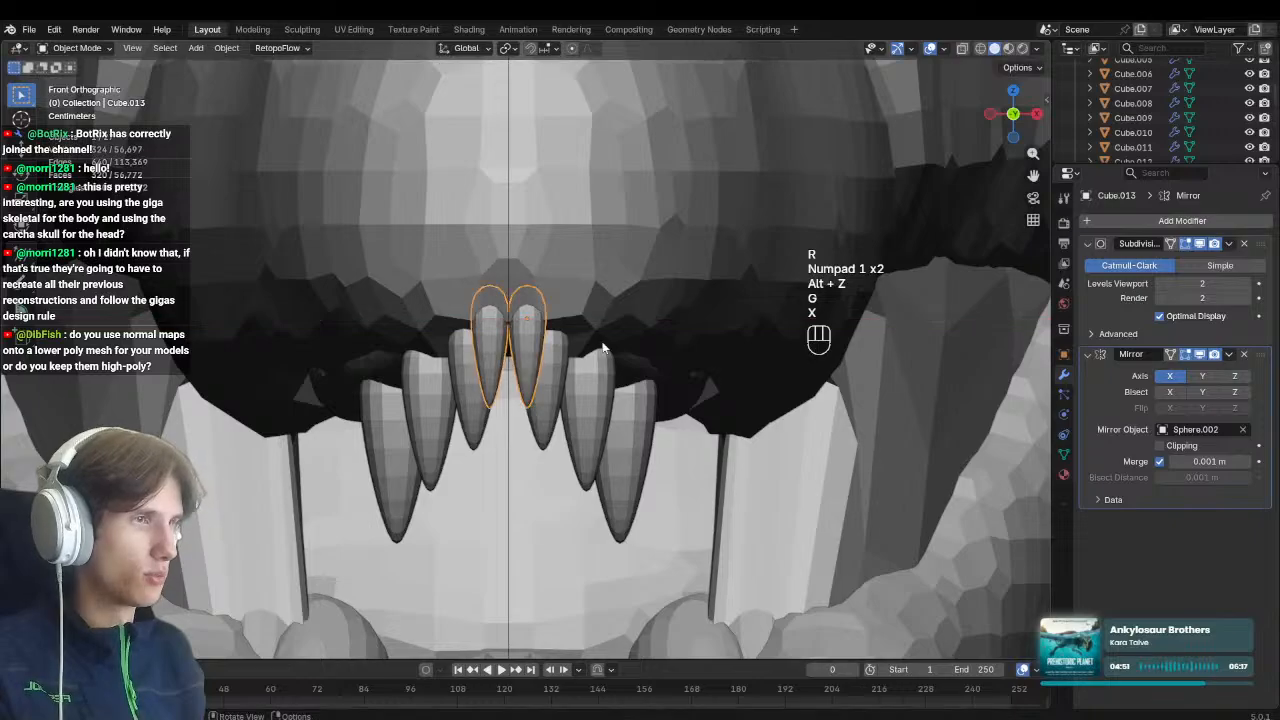
Sculpt the skull mesh's snout front in wireframe with the Grab brush at up to 602 px, pulling it toward the reference outline
key(KP_3)
key(ctrl+Tab)
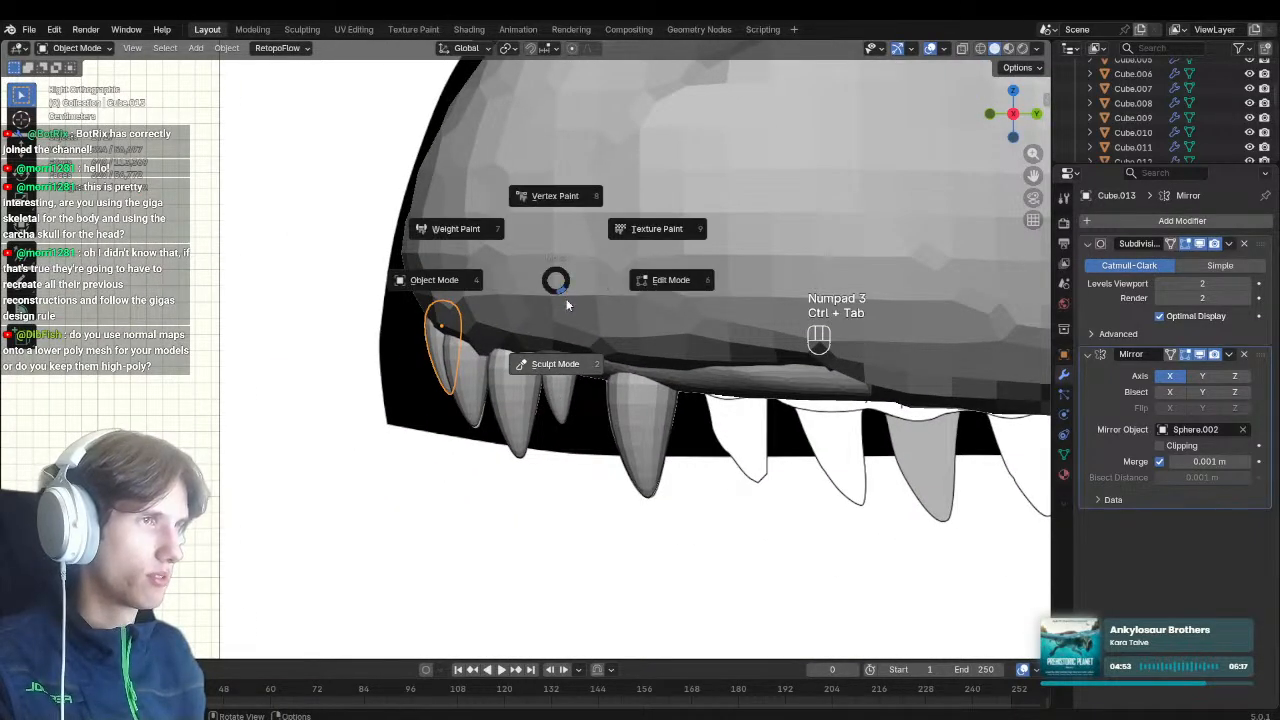
key(ctrl+Tab)
key(f)
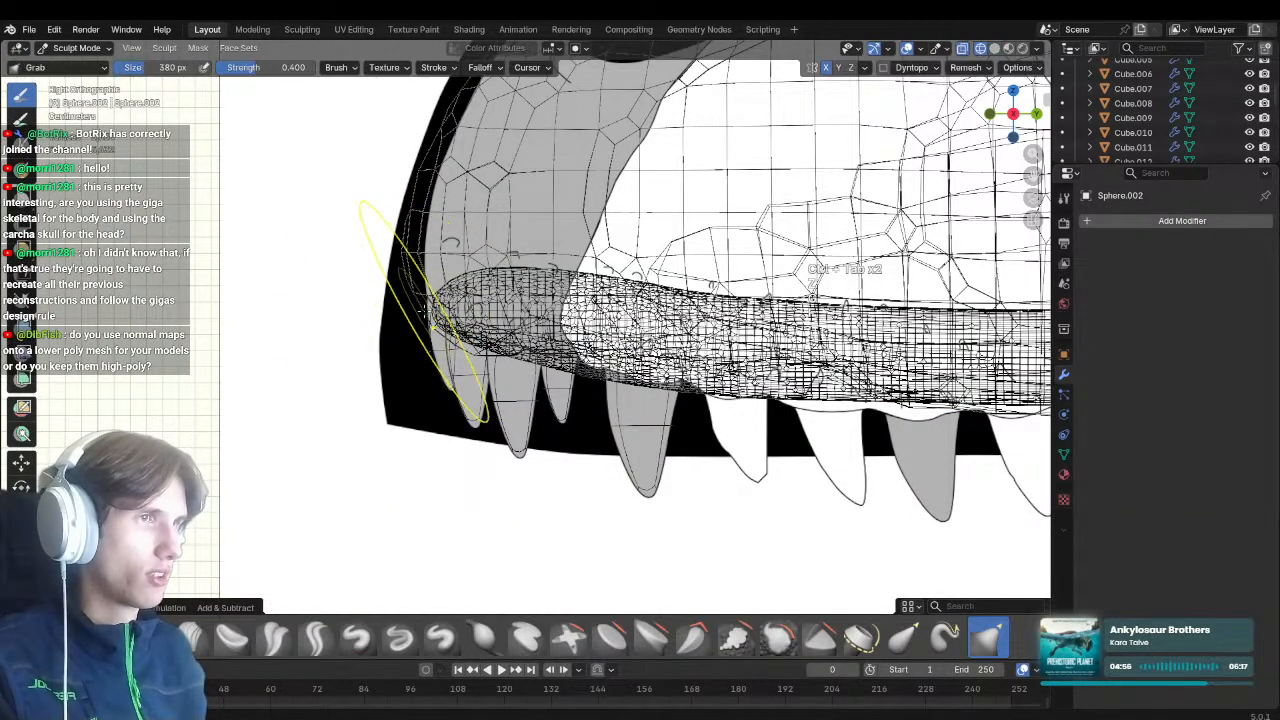
drag(419, 211, 421, 236)
shift+middle_drag(421, 236, 428, 388)
key(f)
click(476, 362)
drag(472, 325, 459, 296)
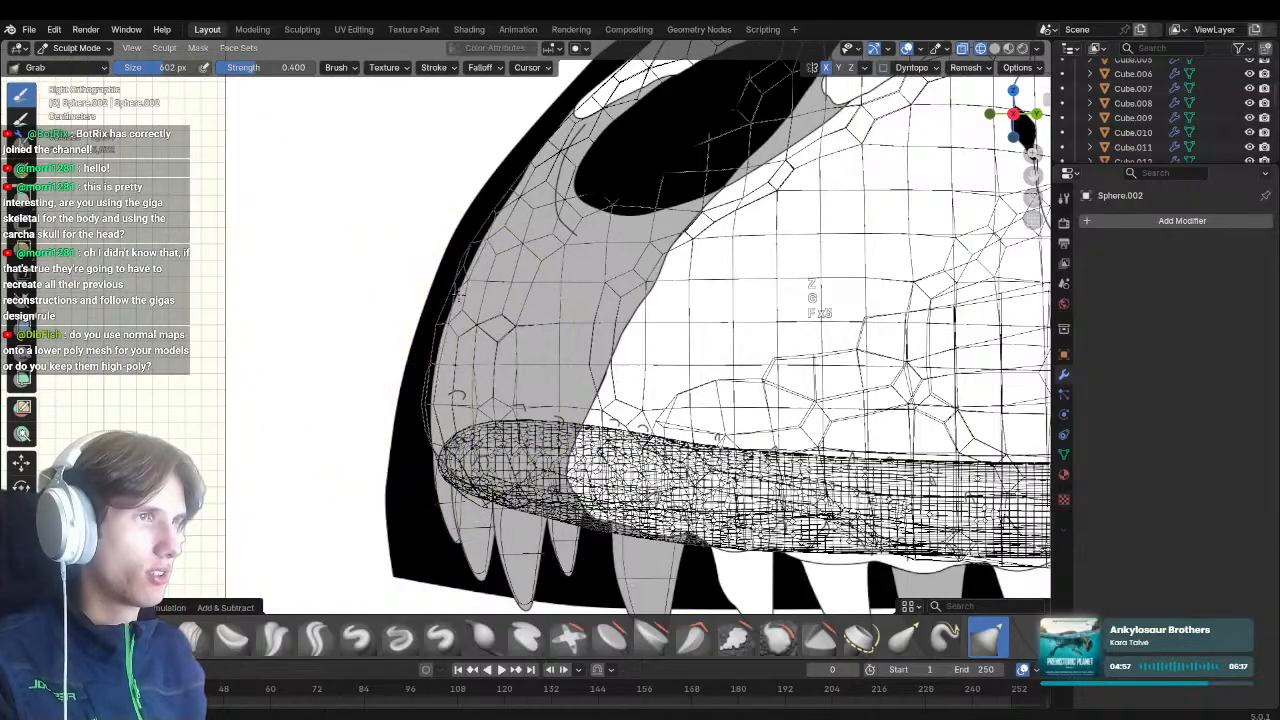
drag(512, 205, 502, 170)
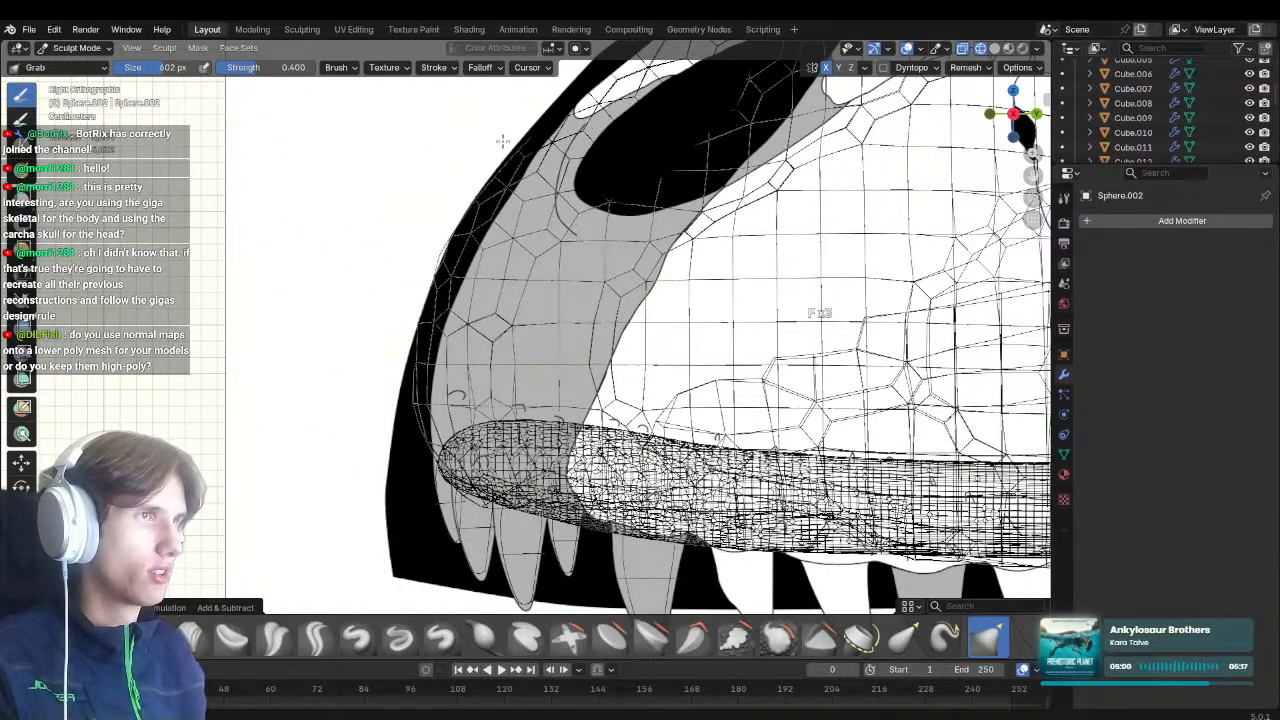
Pull the upper snout profile around the nostril outward with the Grab brush and compare it with the skull reference
shift+middle_drag(502, 168, 420, 362)
ctrl+middle_drag(425, 345, 430, 368)
drag(514, 357, 509, 290)
mouse_move(509, 290)
shift+middle_down()
mouse_move(436, 408)
mouse_move(445, 440)
mouse_move(540, 278)
shift+middle_up()
shift+middle_drag(560, 287, 512, 341)
drag(520, 365, 528, 345)
shift+middle_drag(497, 413, 539, 310)
key(alt+z)
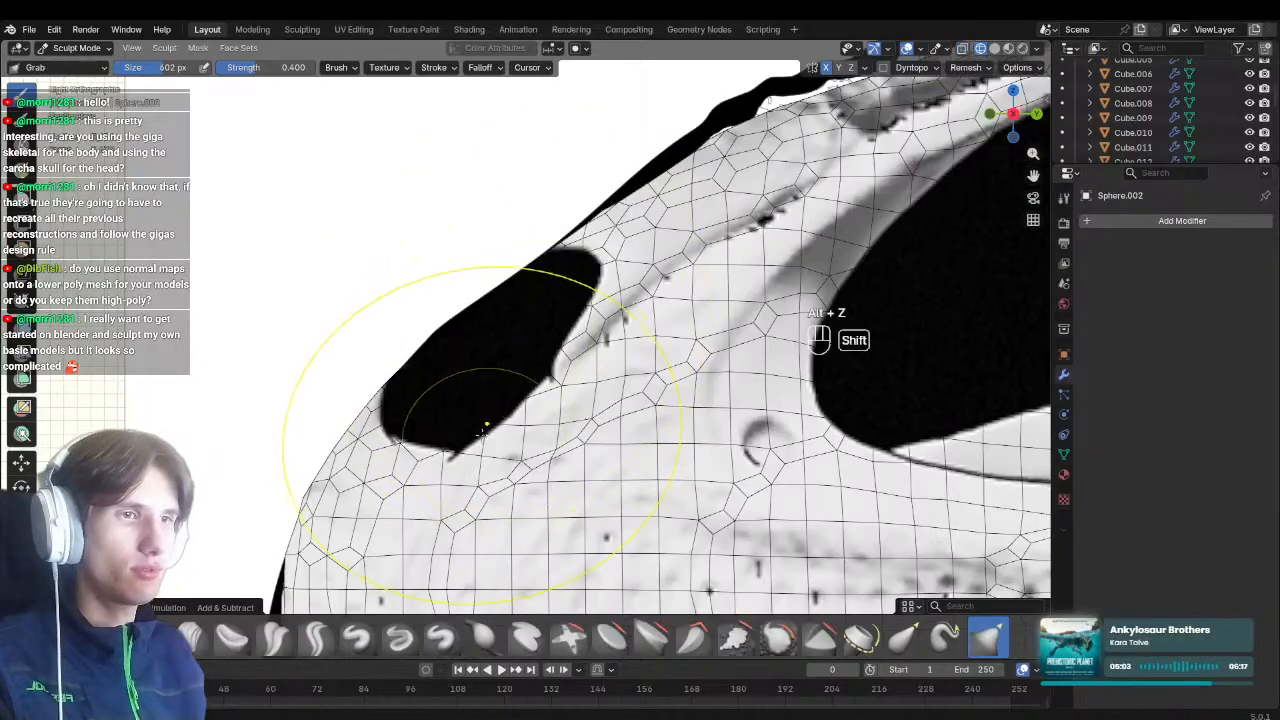
shift+middle_drag(486, 423, 528, 332)
ctrl+middle_drag(526, 350, 524, 441)
key(alt+z)
key(alt+z)
ctrl+middle_drag(528, 375, 532, 430)
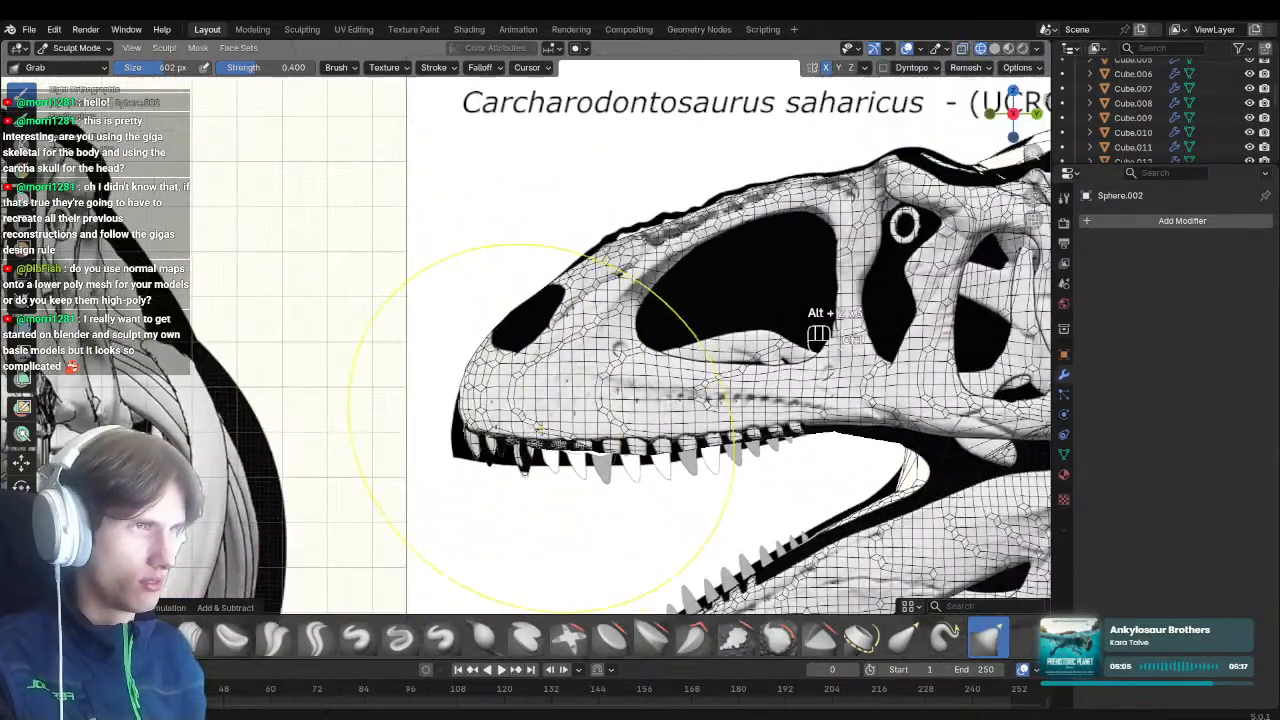
Adjust the upper jaw's lower edge in solid shading with the Grab brush at 648 px, comparing it with the reference gum line
key(z)
shift+middle_drag(566, 518, 524, 505)
mouse_move(524, 505)
ctrl+middle_down()
mouse_move(524, 449)
mouse_move(604, 427)
mouse_move(551, 370)
ctrl+middle_up()
ctrl+middle_drag(551, 370, 568, 352)
shift+middle_drag(658, 410, 562, 423)
key(f)
click(562, 423)
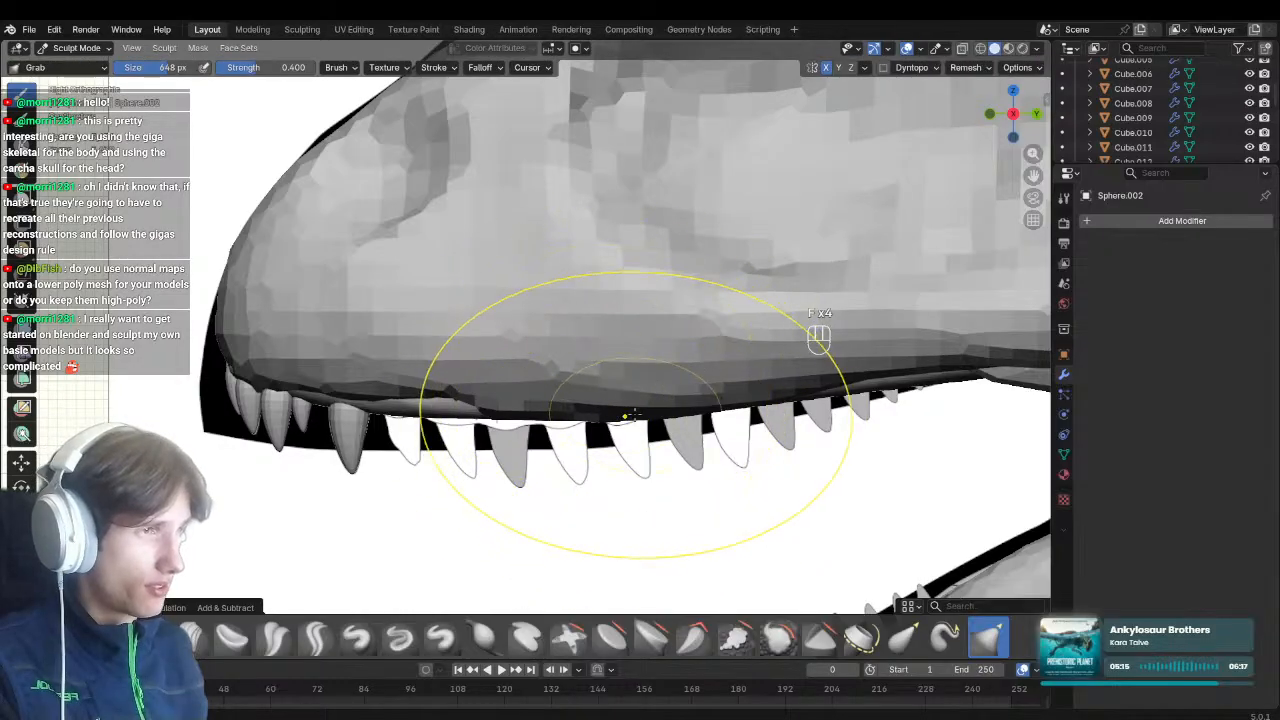
key(alt+z)
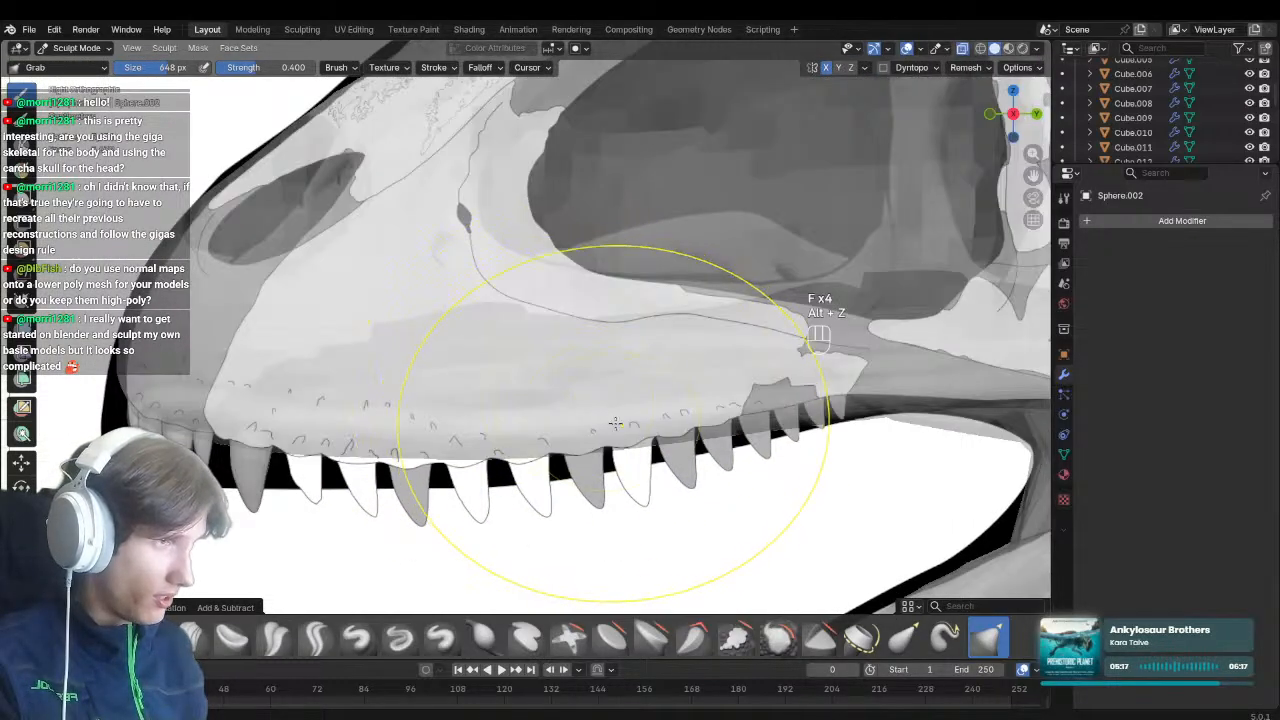
key(alt+z)
key(f)
key(alt+z)
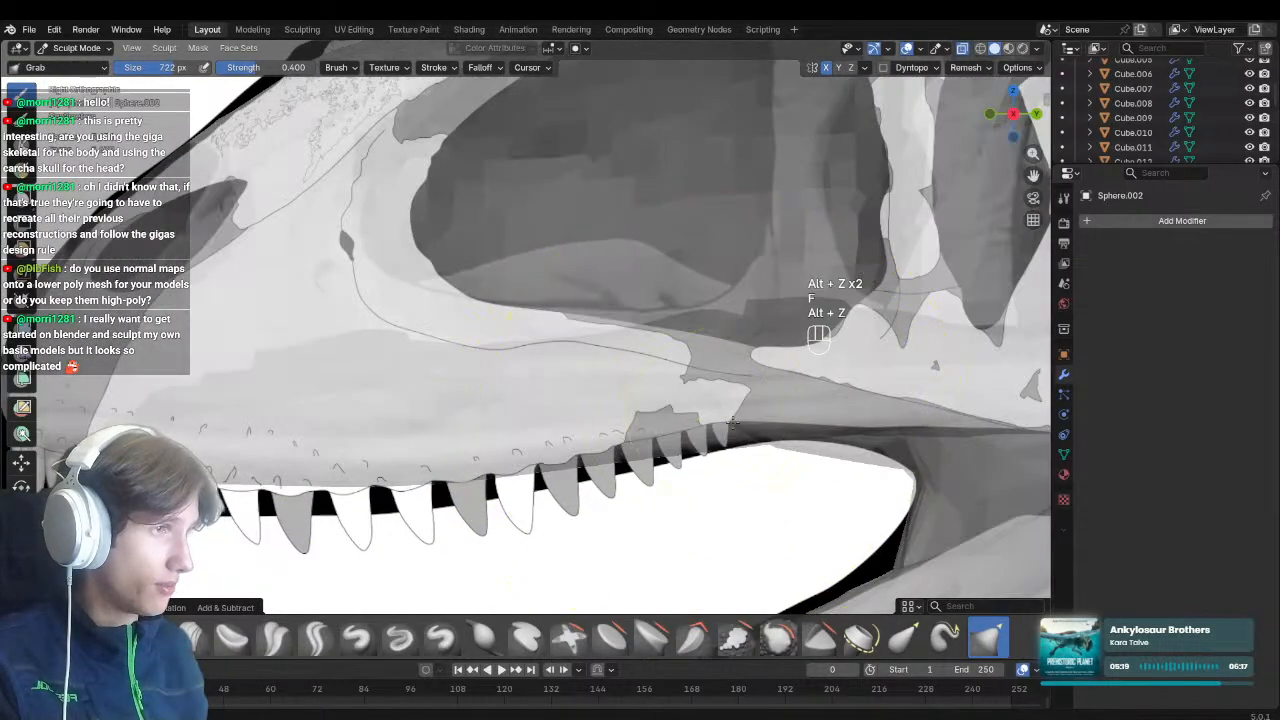
Refine the rear of the upper jaw line near the last teeth with the Grab brush at 632 px
mouse_move(748, 410)
shift+middle_down()
mouse_move(604, 410)
mouse_move(608, 428)
mouse_move(632, 405)
mouse_move(692, 440)
mouse_move(660, 430)
mouse_move(720, 327)
mouse_move(815, 425)
shift+middle_up()
key(alt+z)
key(alt+z)
key(alt+z)
key(f)
key(f)
key(f)
click(819, 433)
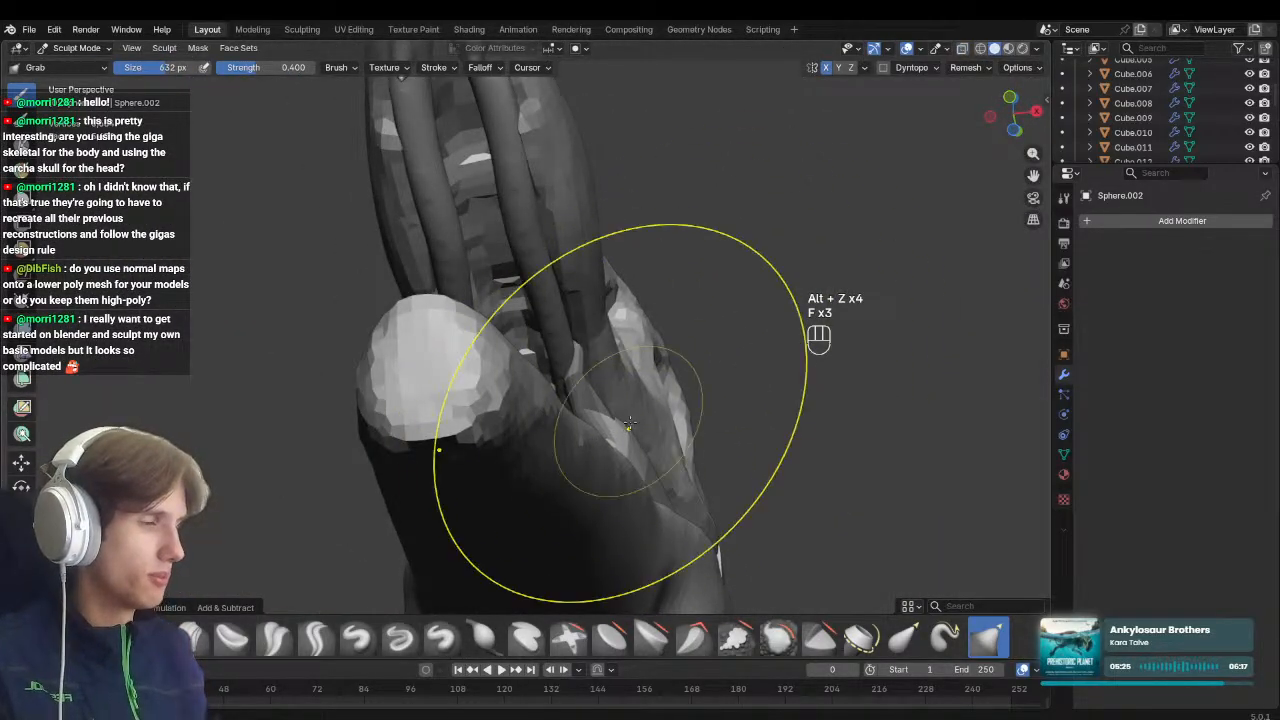
Refine the cheek and jaw corner with the Grab brush at 580 px, checking the shape against the side reference
key(KP_3)
key(alt+z)
key(f)
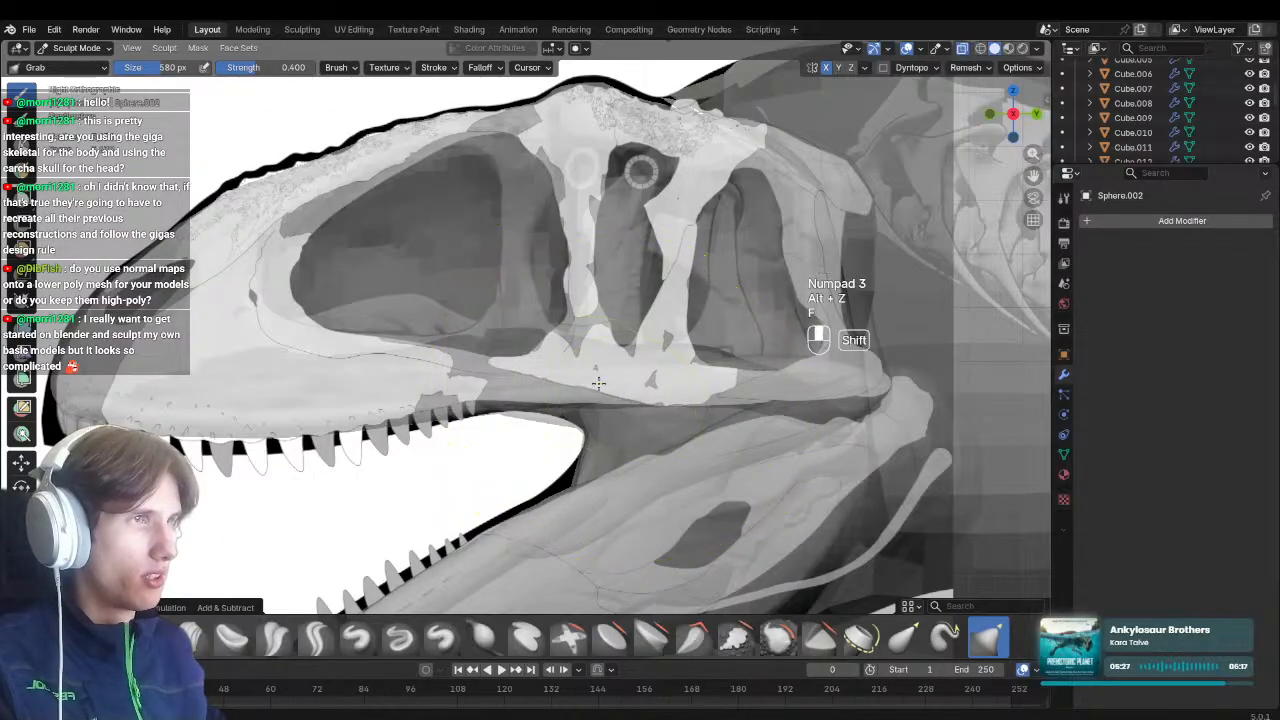
shift+middle_drag(599, 383, 673, 388)
ctrl+middle_drag(673, 388, 670, 412)
key(alt+z)
mouse_move(539, 274)
shift+middle_down()
mouse_move(638, 302)
mouse_move(616, 347)
shift+middle_up()
key(f)
click(520, 354)
key(2)
mouse_move(520, 354)
middle_down()
mouse_move(612, 367)
mouse_move(671, 397)
mouse_move(612, 450)
middle_up()
key(f)
click(596, 367)
key(g)
key(f)
mouse_move(530, 376)
middle_down()
mouse_move(558, 386)
mouse_move(608, 332)
mouse_move(690, 290)
mouse_move(567, 342)
middle_up()
ctrl+middle_drag(567, 342, 566, 286)
Return to Object Mode in side view, select the large mirrored front tooth and save the file
key(ctrl+Tab)
key(KP_3)
key(KP_3)
key(ctrl+s)
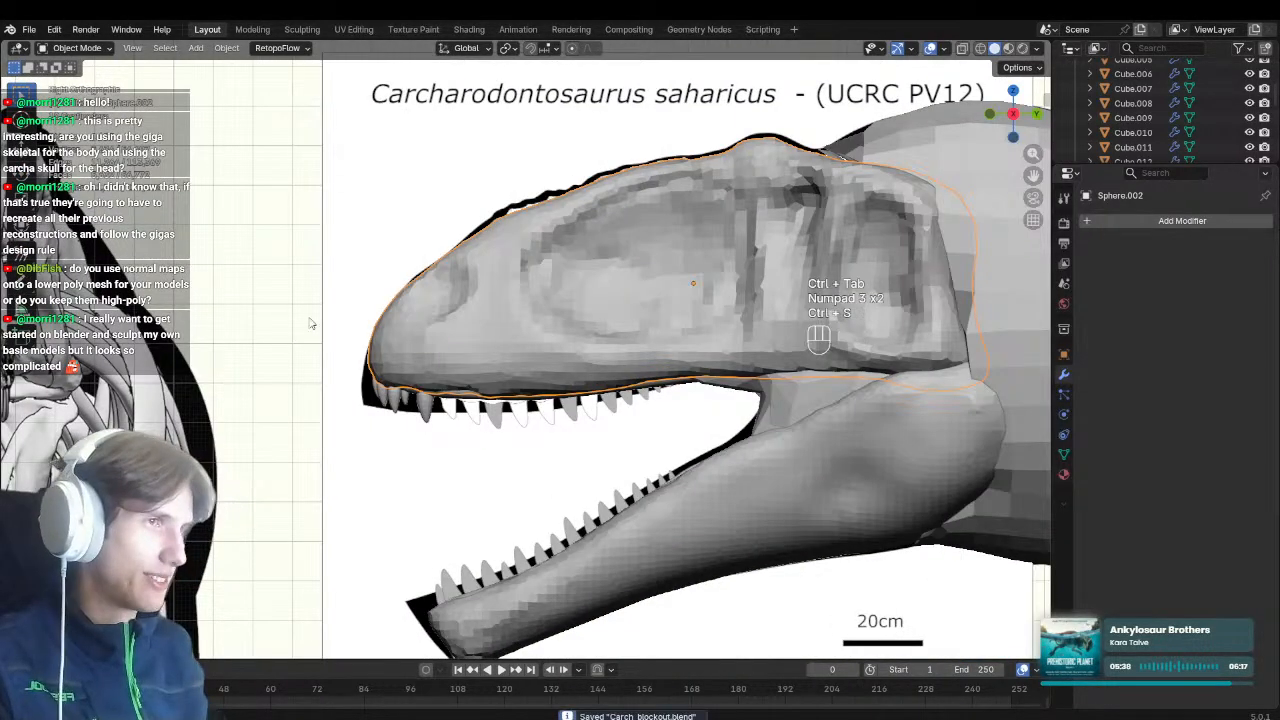
scroll(532, 418, up, 3)
scroll(578, 438, up, 3)
click(488, 457)
scroll(620, 453, down, 7)
key(ctrl+s)
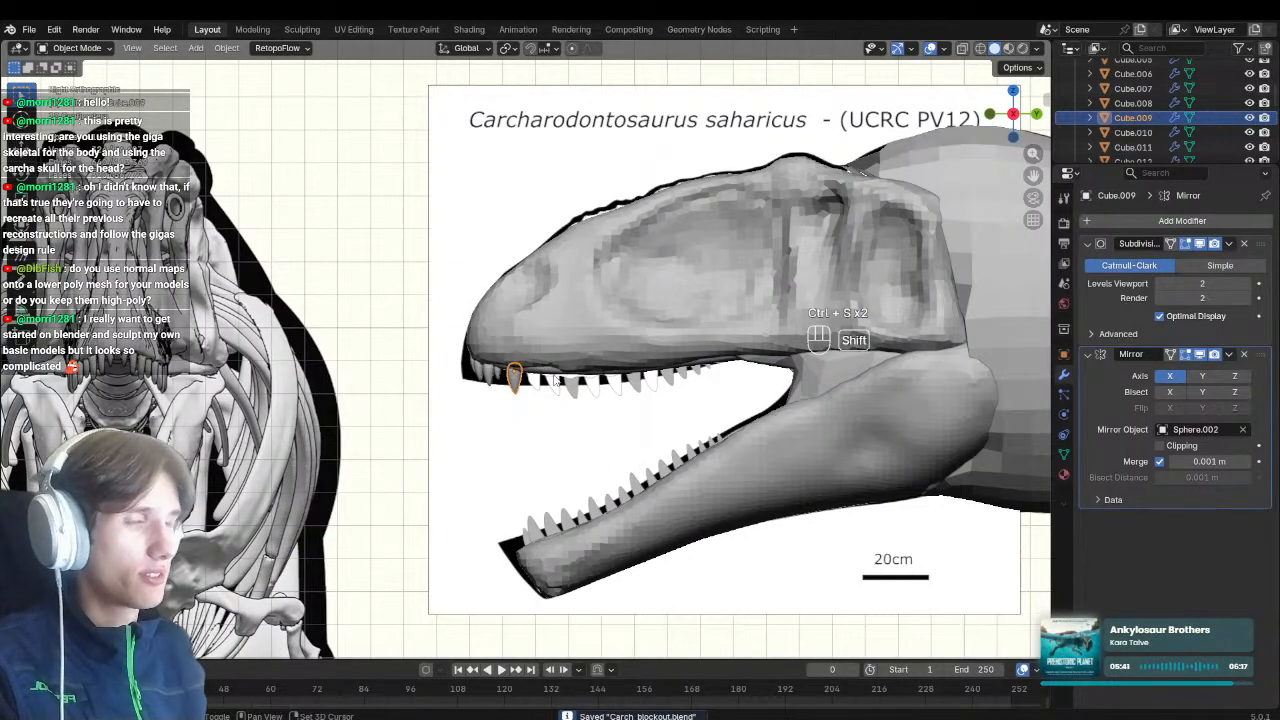
Duplicate the large front tooth, then rotate, scale and move the copy to fit the white reference tooth behind it
scroll(596, 382, up, 5)
mouse_move(556, 380)
shift+middle_down()
mouse_move(596, 382)
mouse_move(534, 368)
shift+middle_up()
scroll(540, 372, up, 1)
scroll(580, 410, up, 2)
shift+middle_drag(622, 427, 548, 418)
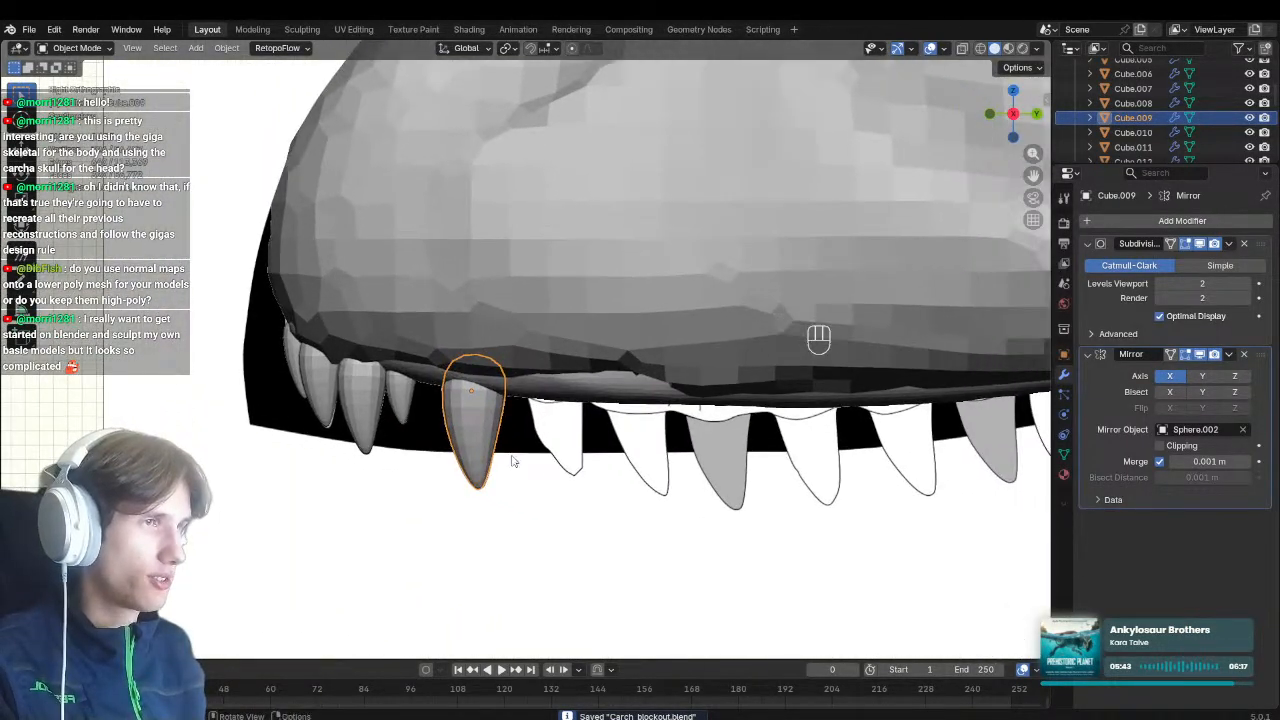
key(shift+d)
key(r)
key(s)
key(g)
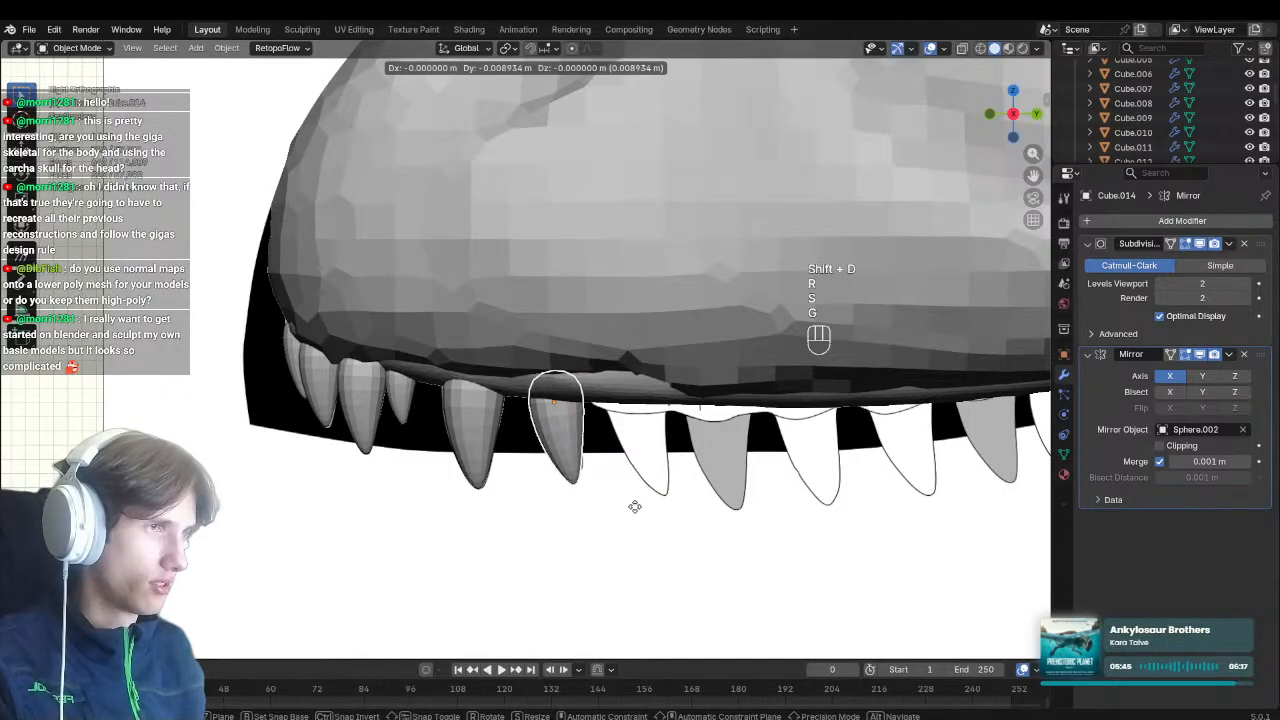
click(637, 507)
key(r)
click(648, 507)
key(s)
click(644, 507)
Duplicate the rearmost upper tooth, then rotate and scale the copy to fit the next white reference tooth
shift+middle_drag(659, 507, 590, 503)
key(shift+d)
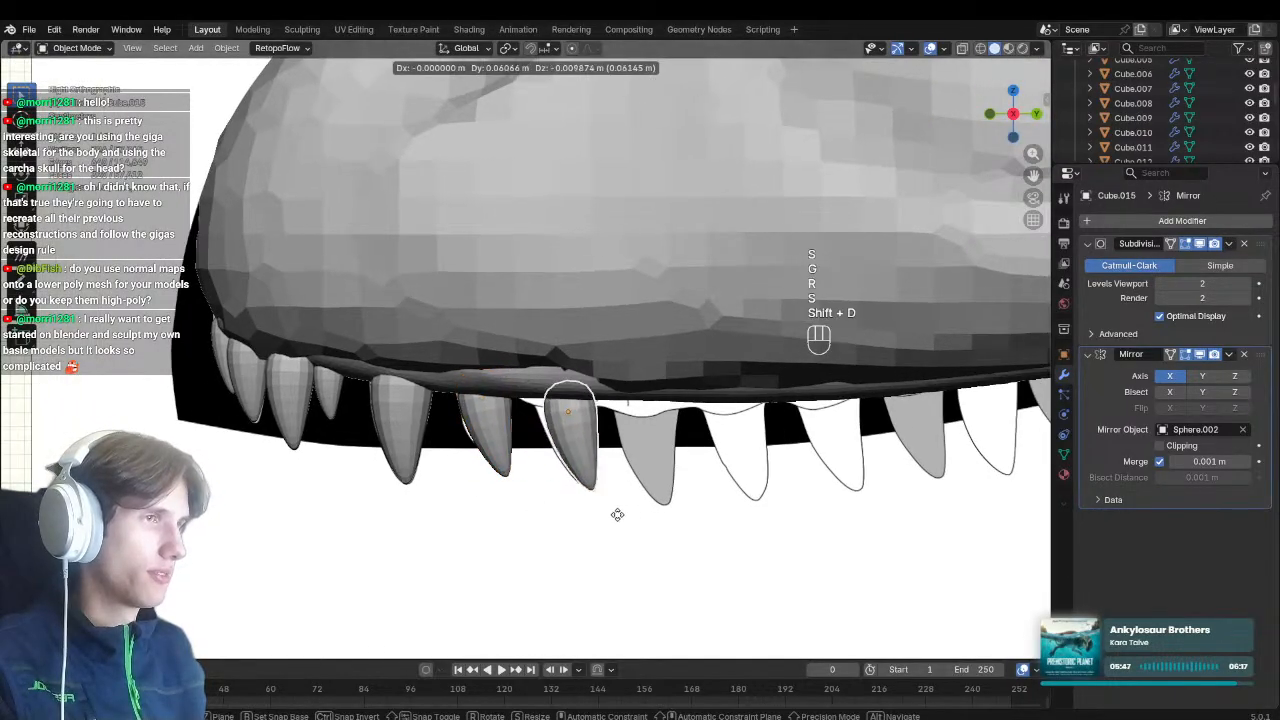
click(613, 515)
key(r)
click(625, 520)
key(s)
click(625, 531)
Select the skull mesh and pull its lower edge down above the reference teeth with the Grab brush at 618 px
shift+middle_drag(662, 476, 612, 497)
click(547, 407)
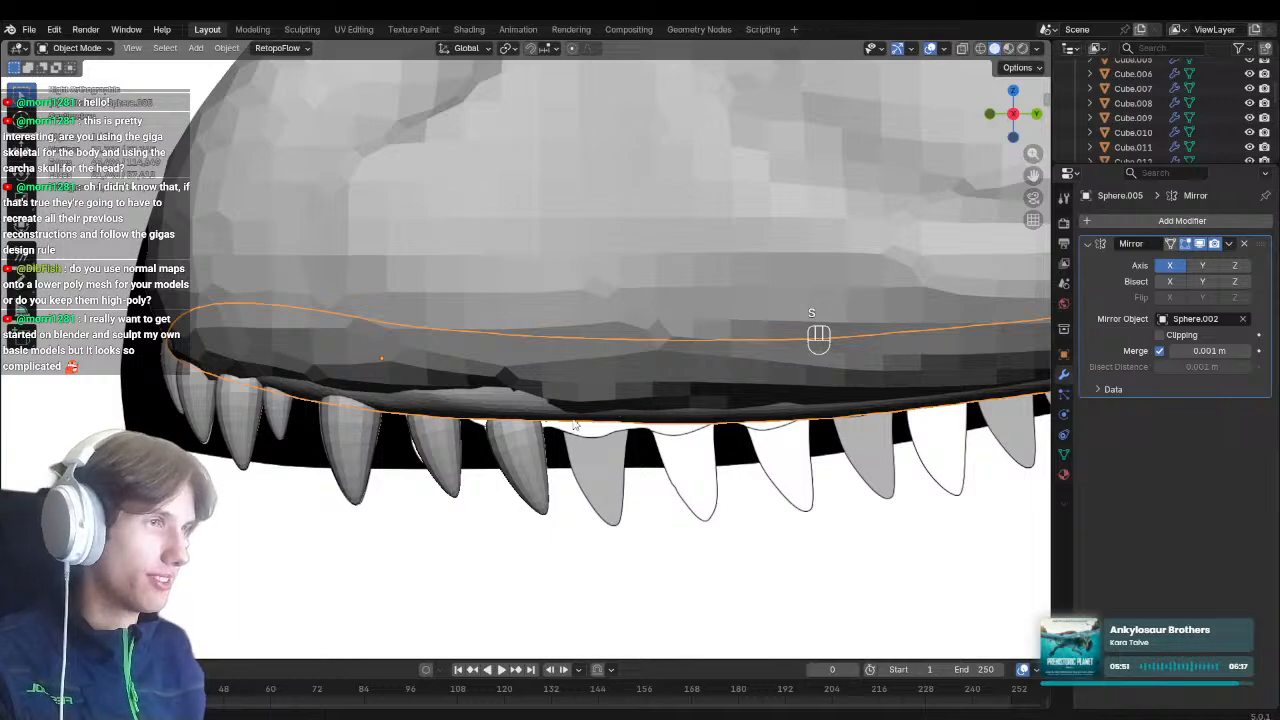
click(602, 376)
key(ctrl+Tab)
key(g)
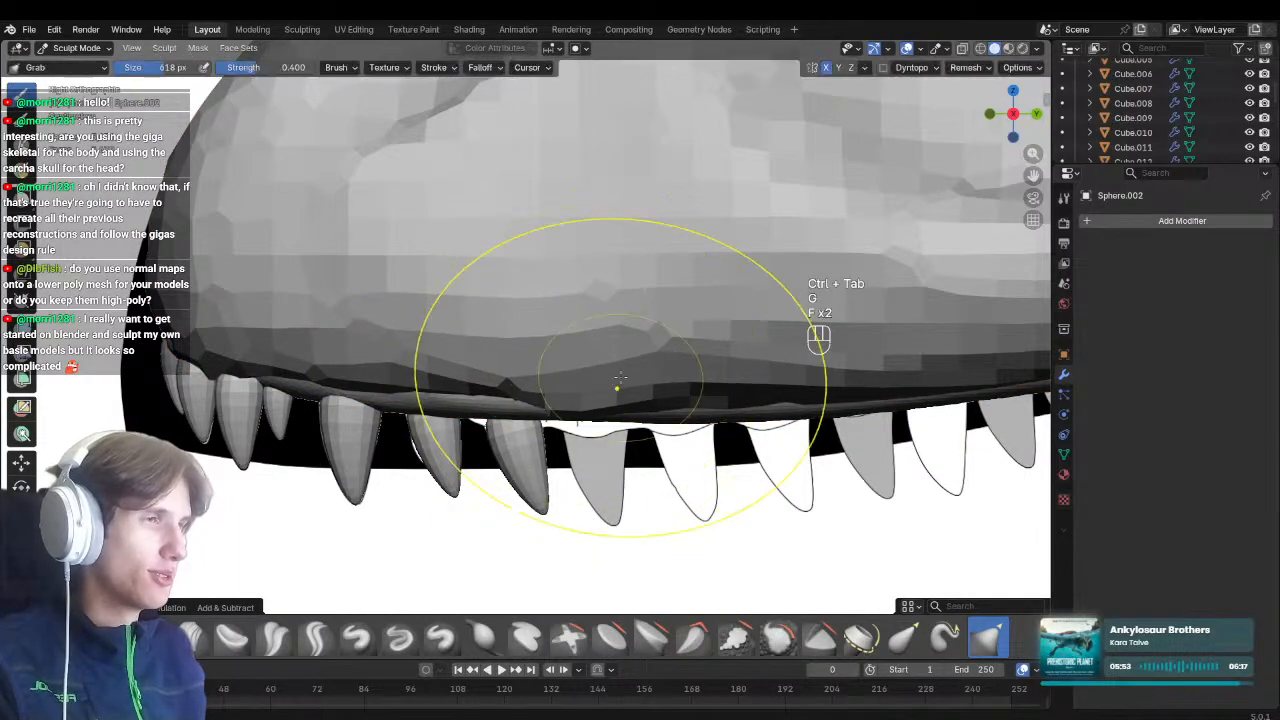
drag(620, 378, 620, 414)
drag(545, 368, 549, 389)
drag(676, 353, 697, 371)
Refine the skull's jaw line further back with the Grab brush at 728 px, checking it against the see-through reference
scroll(740, 378, down, 1)
mouse_move(765, 381)
shift+middle_down()
mouse_move(638, 409)
mouse_move(631, 391)
shift+middle_up()
key(alt+z)
key(alt+z)
key(alt+z)
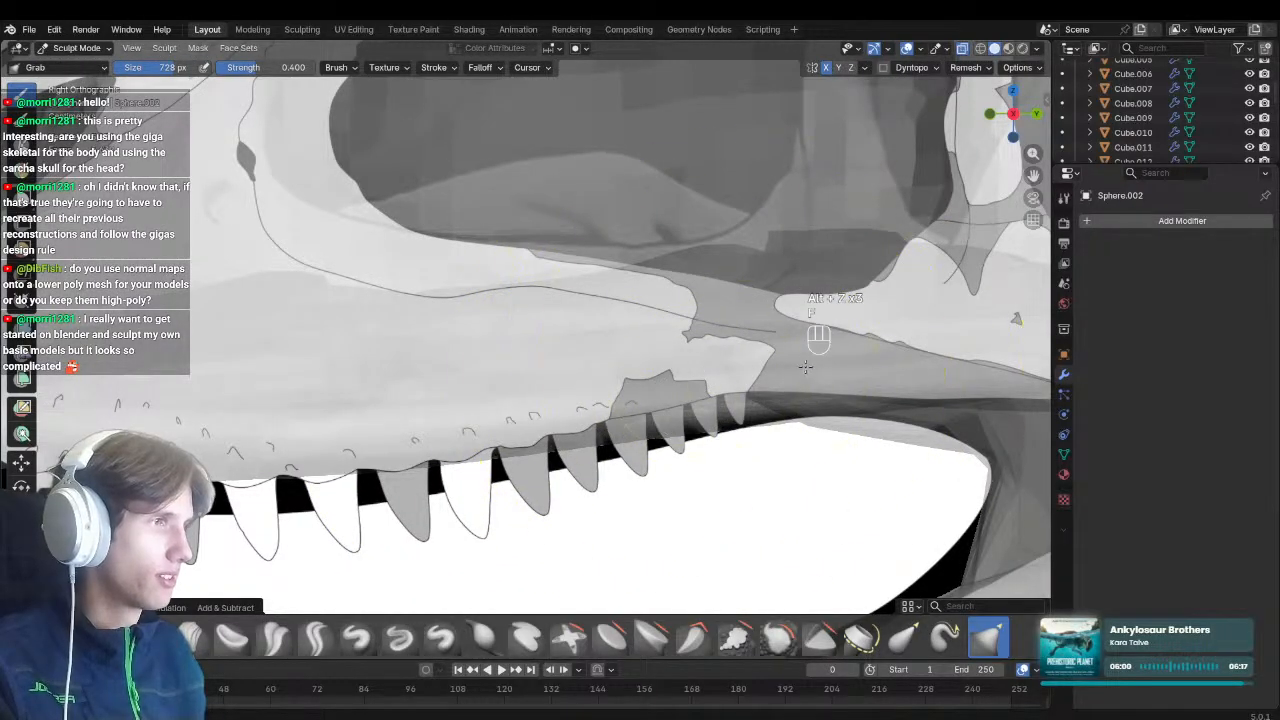
key(alt+z)
key(alt+z)
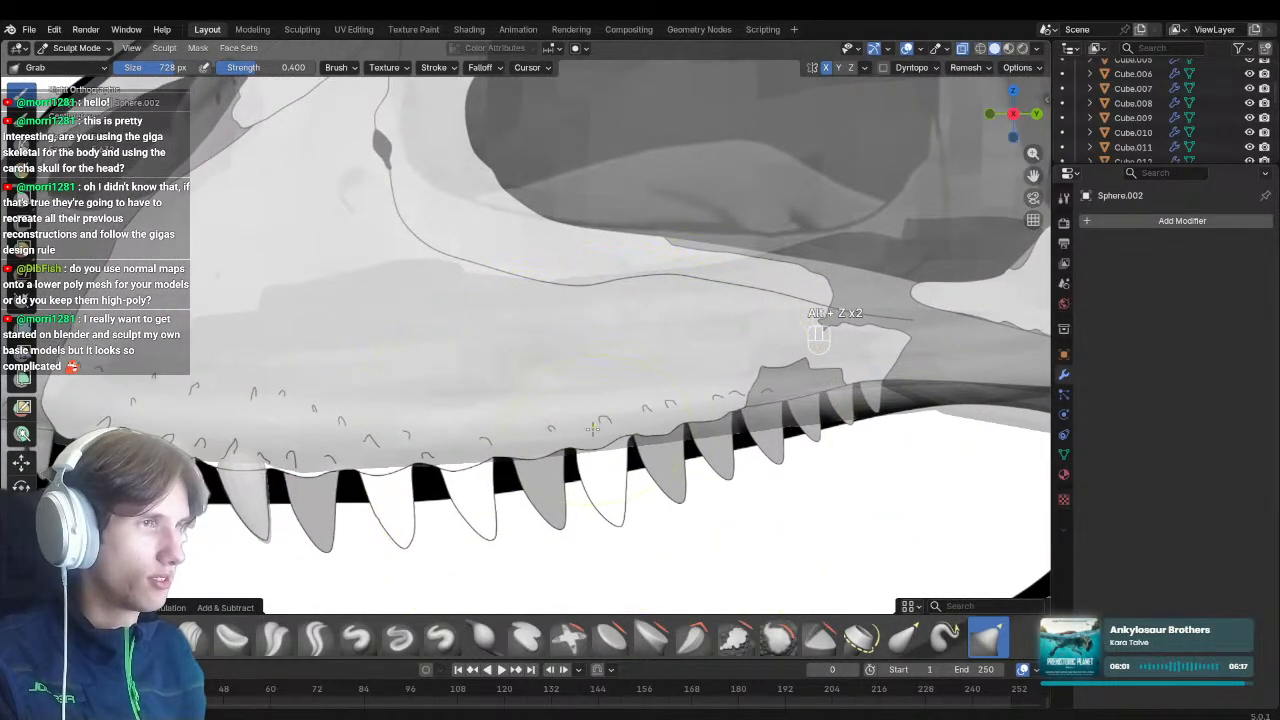
key(alt+z)
Select the mirrored gum mesh and adjust its lower edge in side view with the Grab brush at 840 px, comparing it with the reference
key(ctrl+Tab)
mouse_move(557, 480)
middle_down()
mouse_move(539, 372)
mouse_move(583, 209)
mouse_move(625, 177)
middle_up()
click(625, 177)
key(KP_3)
key(ctrl+Tab)
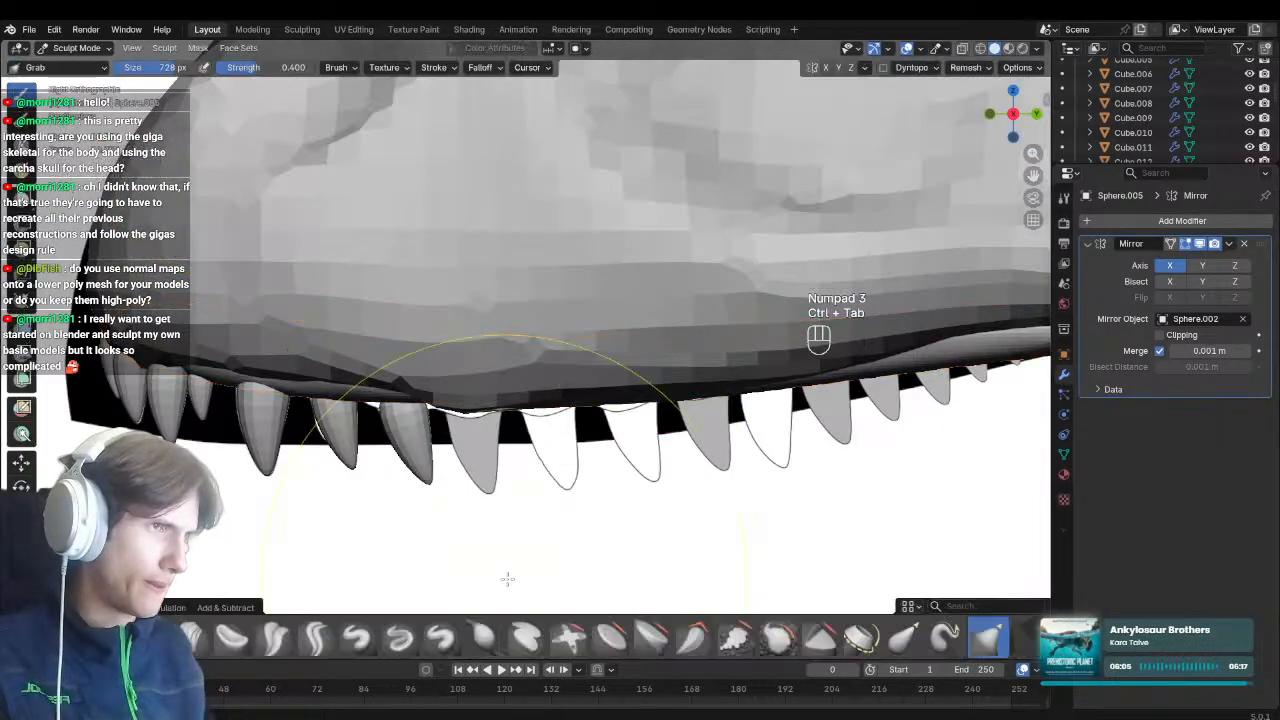
key(g)
key(f)
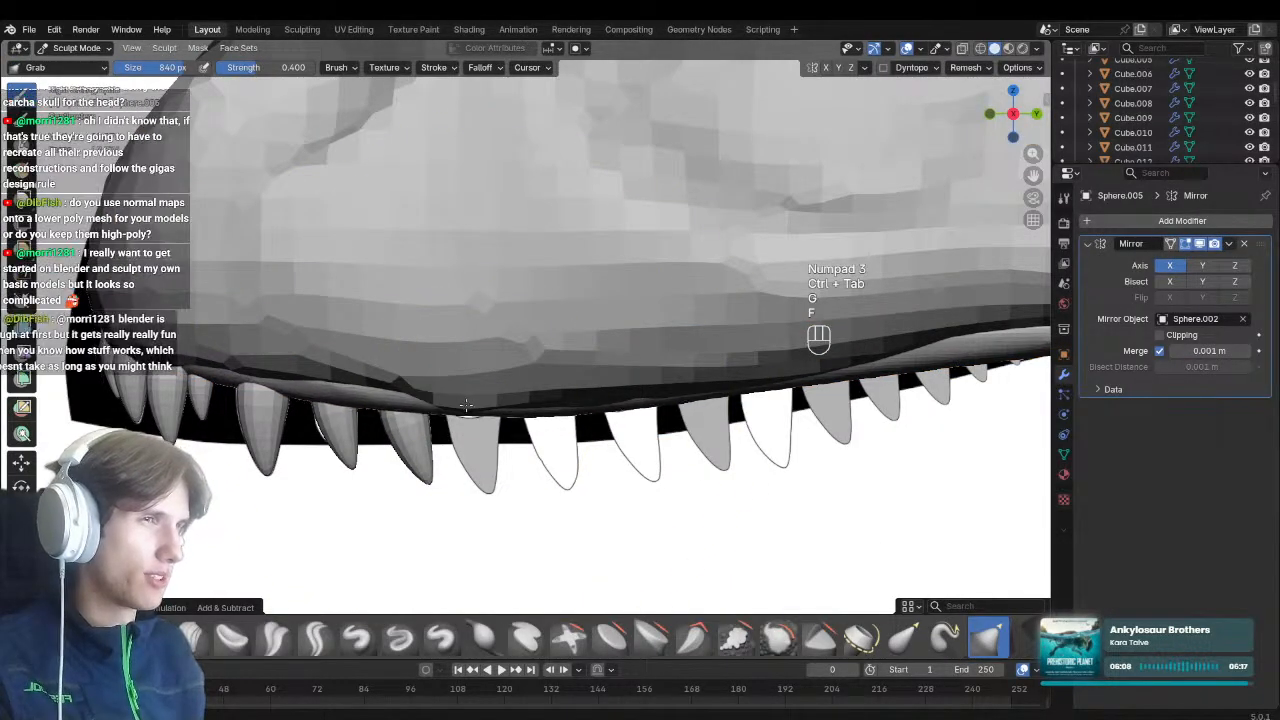
shift+middle_drag(560, 404, 439, 414)
key(alt+z)
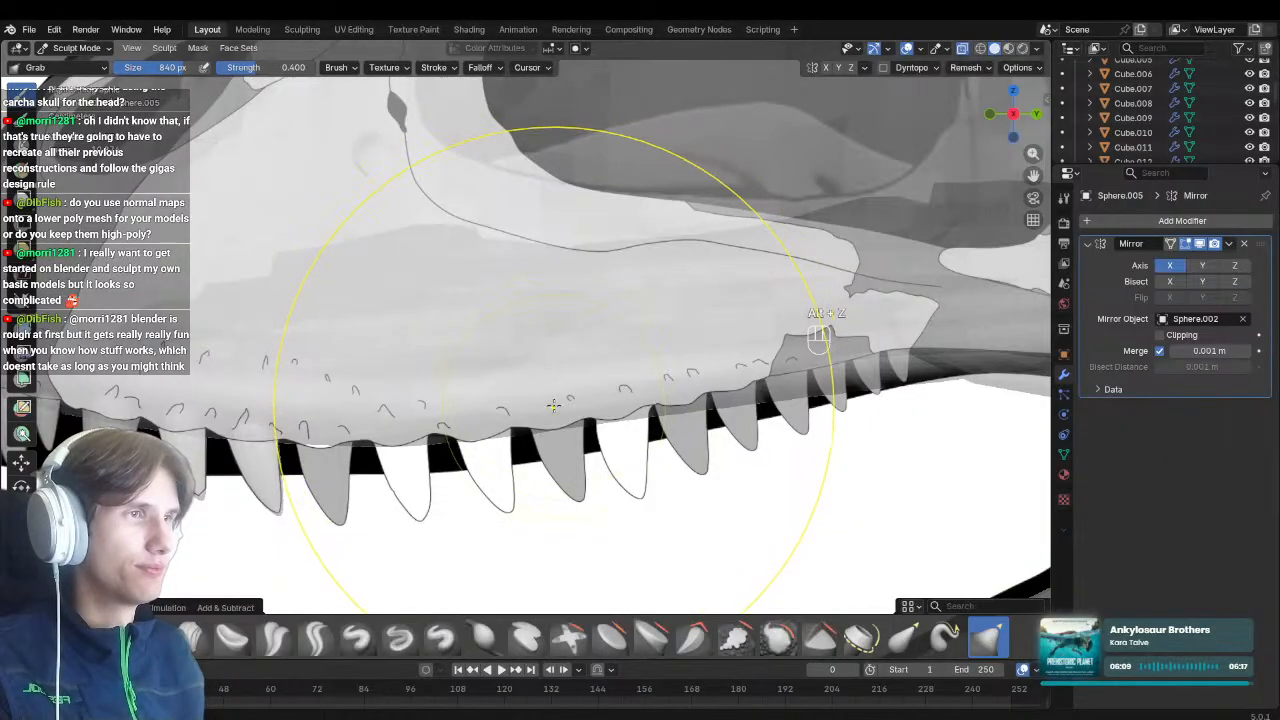
key(alt+z)
key(alt+z)
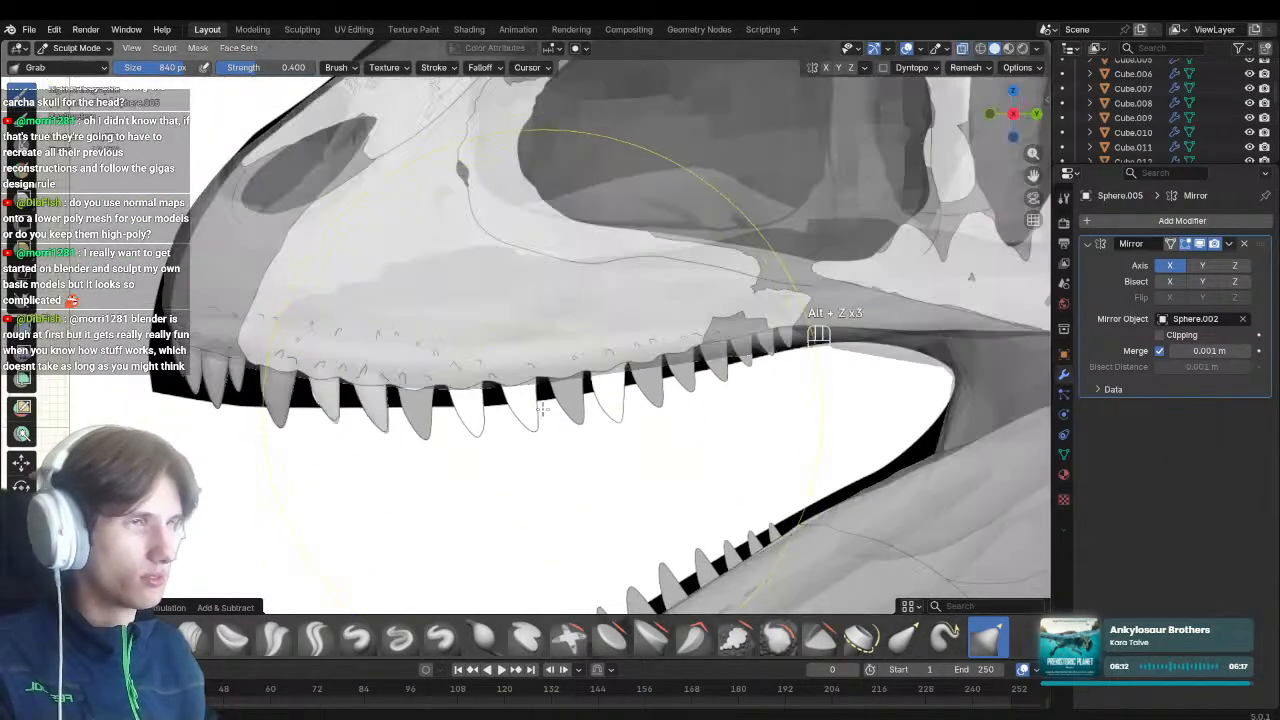
key(alt+z)
In Object Mode, duplicate the rearmost placed tooth, then rotate, scale and move the copy onto the gray reference tooth behind it
key(ctrl+Tab)
click(450, 449)
key(shift+d)
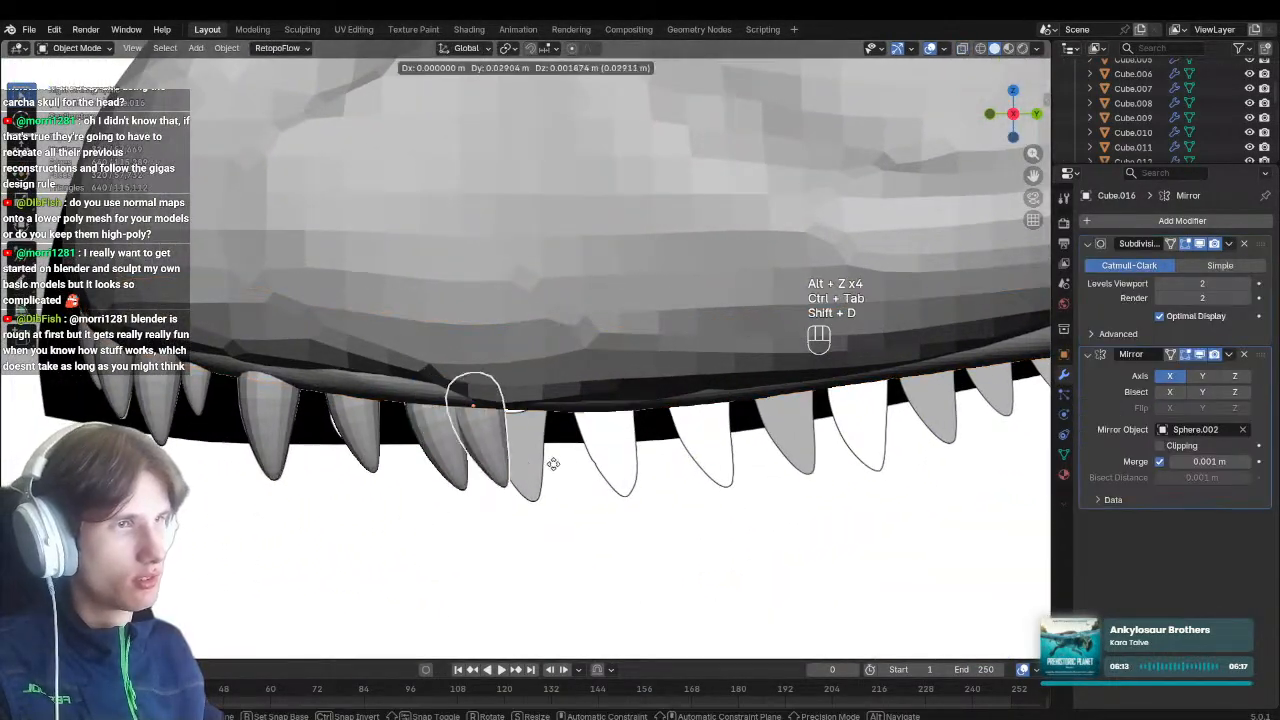
key(r)
key(s)
key(r)
key(g)
click(598, 527)
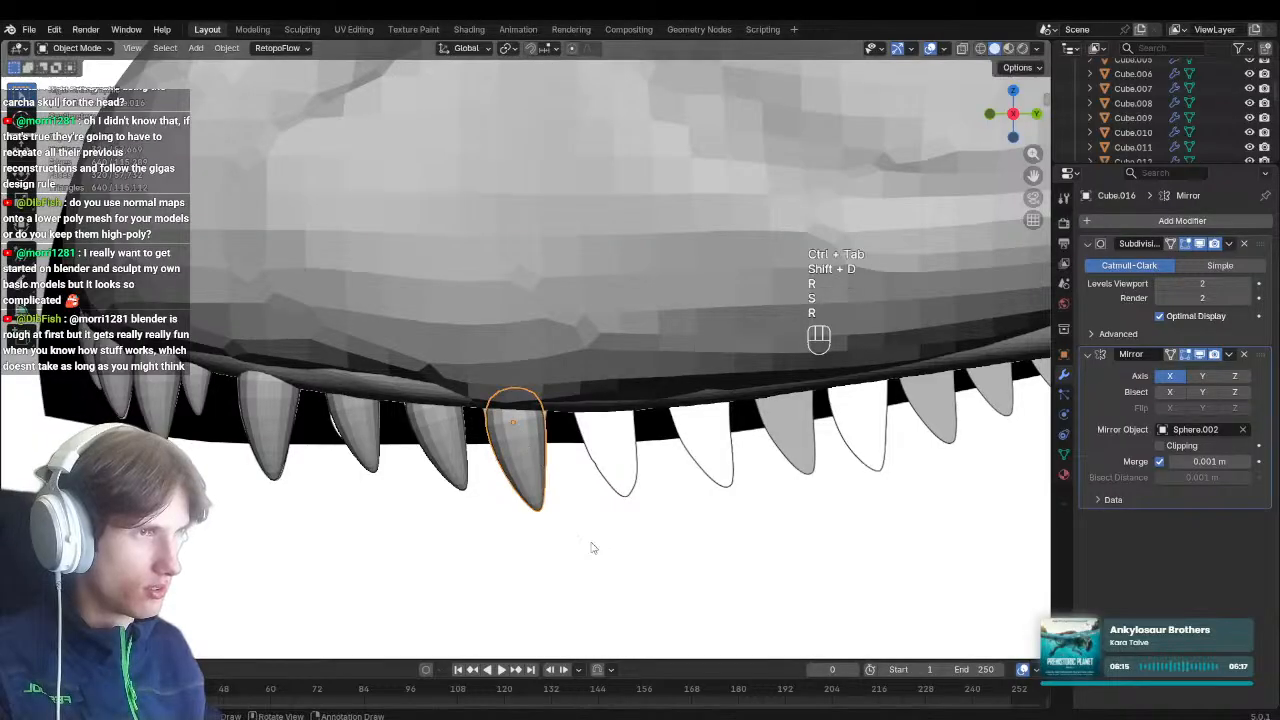
Duplicate the tooth onto the next two white reference teeth and the following gray one, adjusting the first copy's rotation
key(shift+d)
click(654, 506)
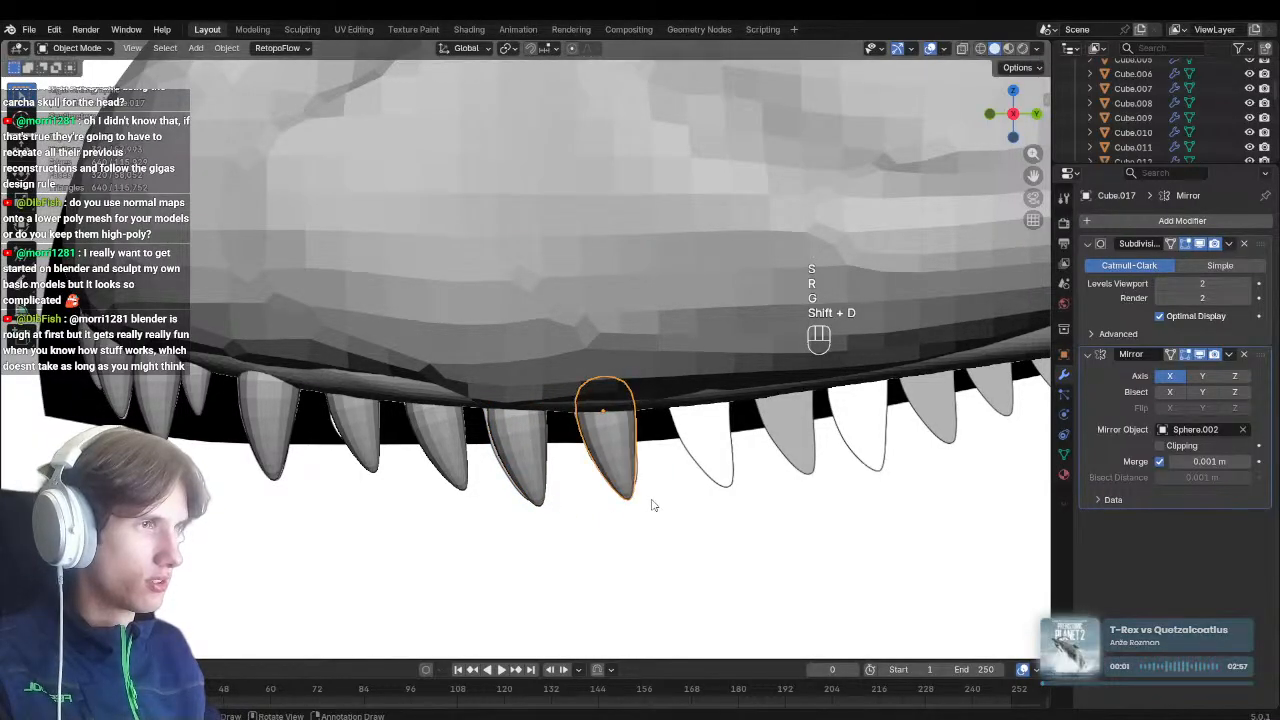
key(r)
click(650, 507)
shift+middle_drag(649, 506, 513, 561)
key(shift+d)
click(652, 519)
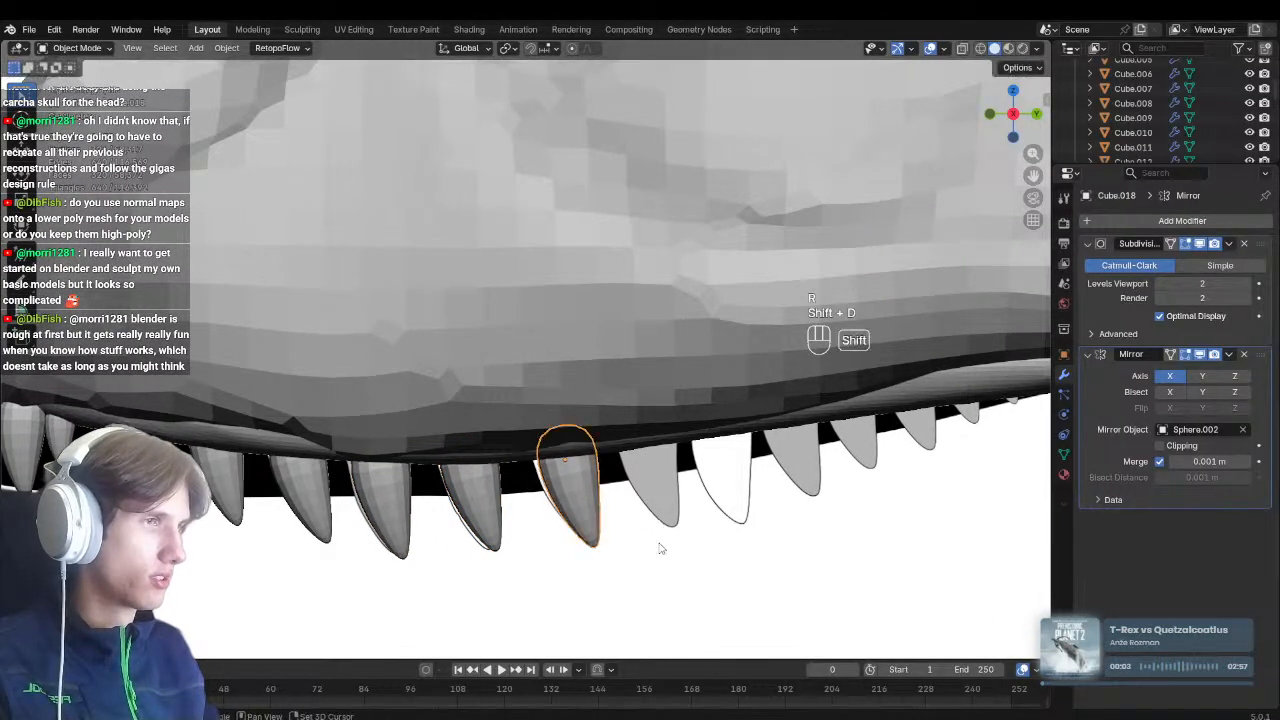
key(shift+d)
click(723, 530)
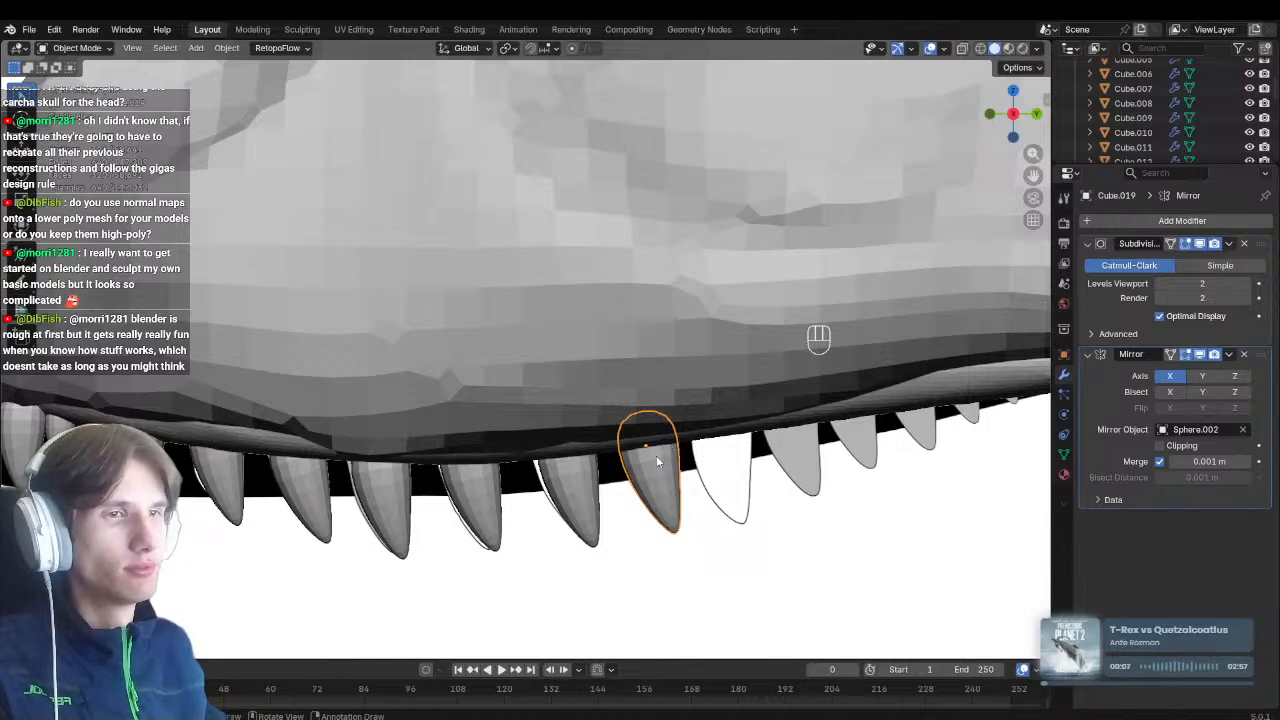
Move the two rearmost new teeth along the X axis to line them up with the gum
middle_drag(618, 489, 692, 490)
key(g)
key(x)
click(718, 508)
click(674, 412)
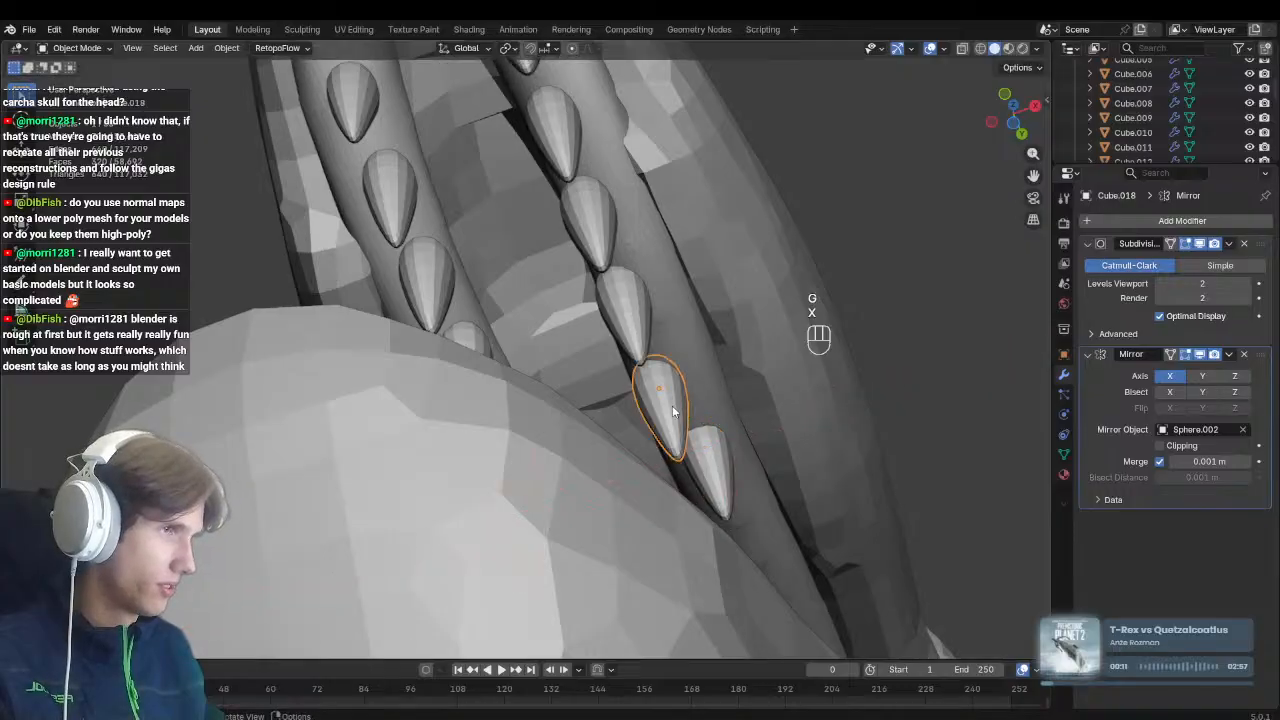
key(g)
key(x)
click(680, 404)
Move the next two teeth further forward along the X axis to follow the curve of the gum
click(641, 345)
shift+middle_drag(646, 356, 610, 446)
key(g)
key(x)
click(628, 438)
click(545, 317)
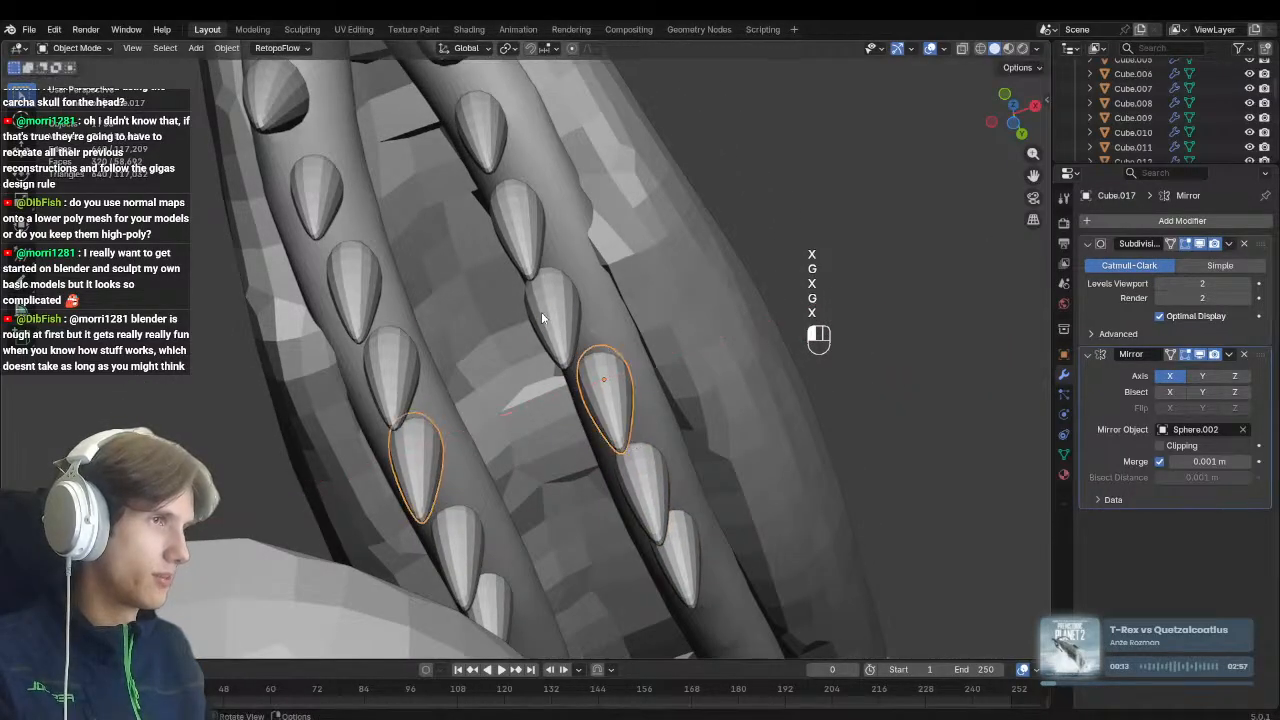
key(g)
key(x)
click(573, 338)
Return to the side view and duplicate the rearmost tooth onto the last white reference tooth
click(514, 215)
middle_drag(541, 269, 586, 475)
key(KP_2)
key(KP_3)
shift+middle_drag(700, 445, 464, 415)
scroll(757, 477, up, 3)
key(shift+d)
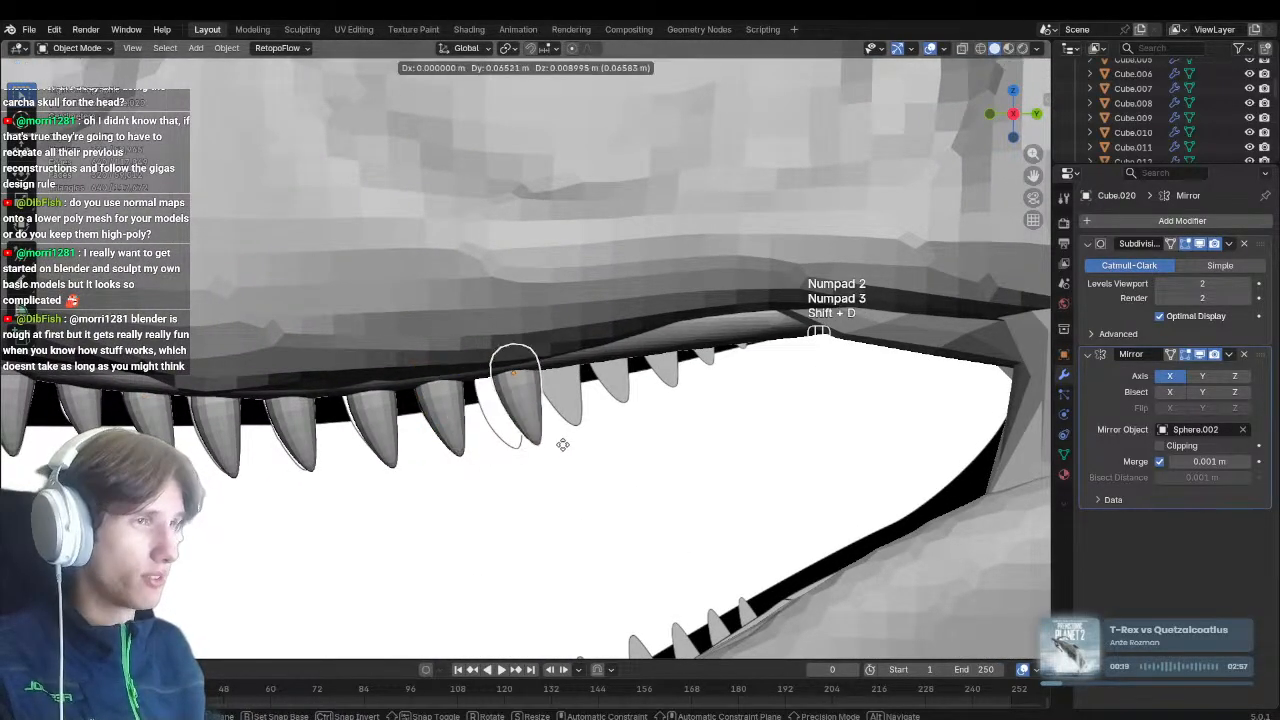
Duplicate the tooth onto the gray reference tooth behind it, scaling and rotating the copy to match in X-ray display
key(shift+d)
key(s)
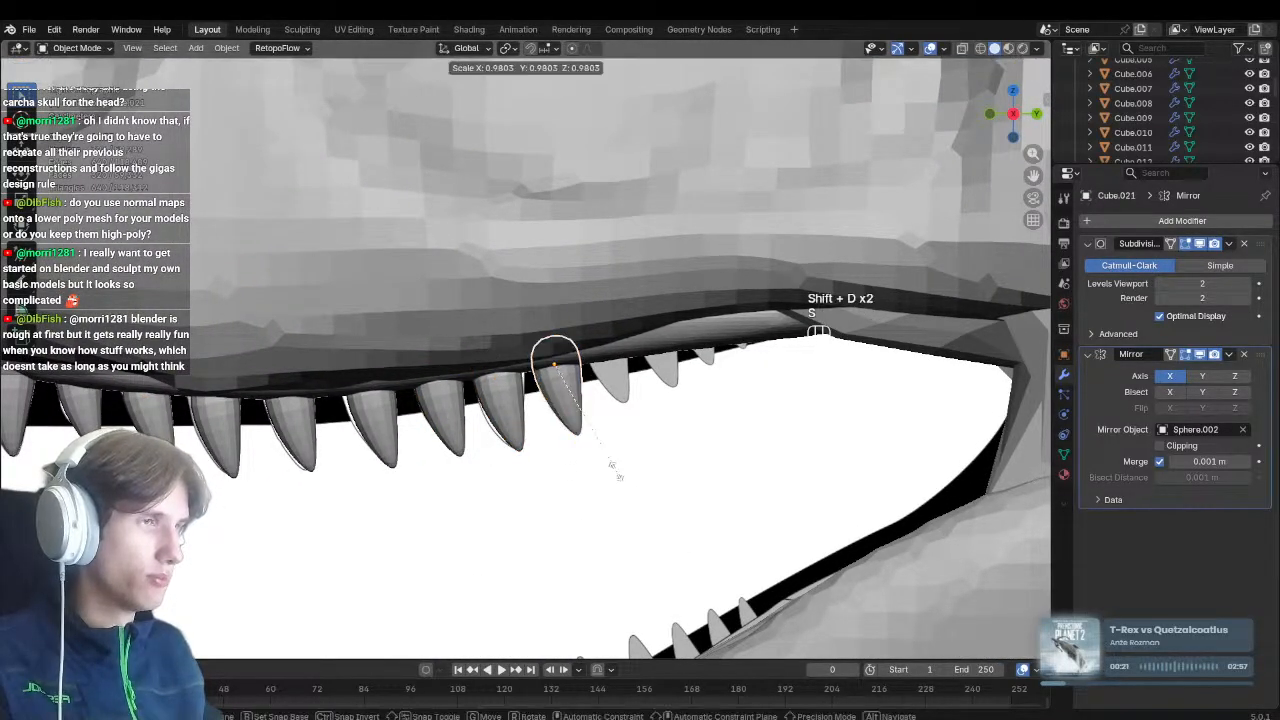
click(609, 471)
scroll(609, 471, up, 2)
key(alt+z)
key(s)
key(r)
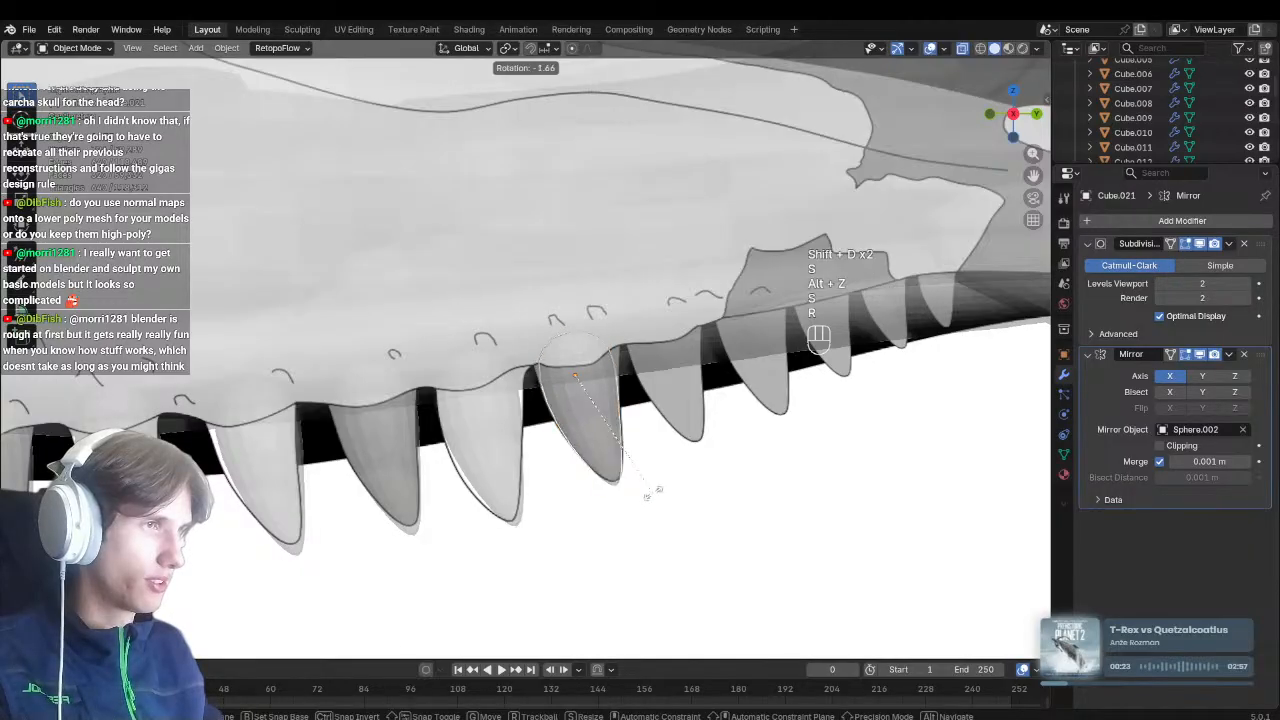
Duplicate the tooth onto the next two gray reference teeth, scaling both copies and rotating the second to fit
key(shift+d)
key(s)
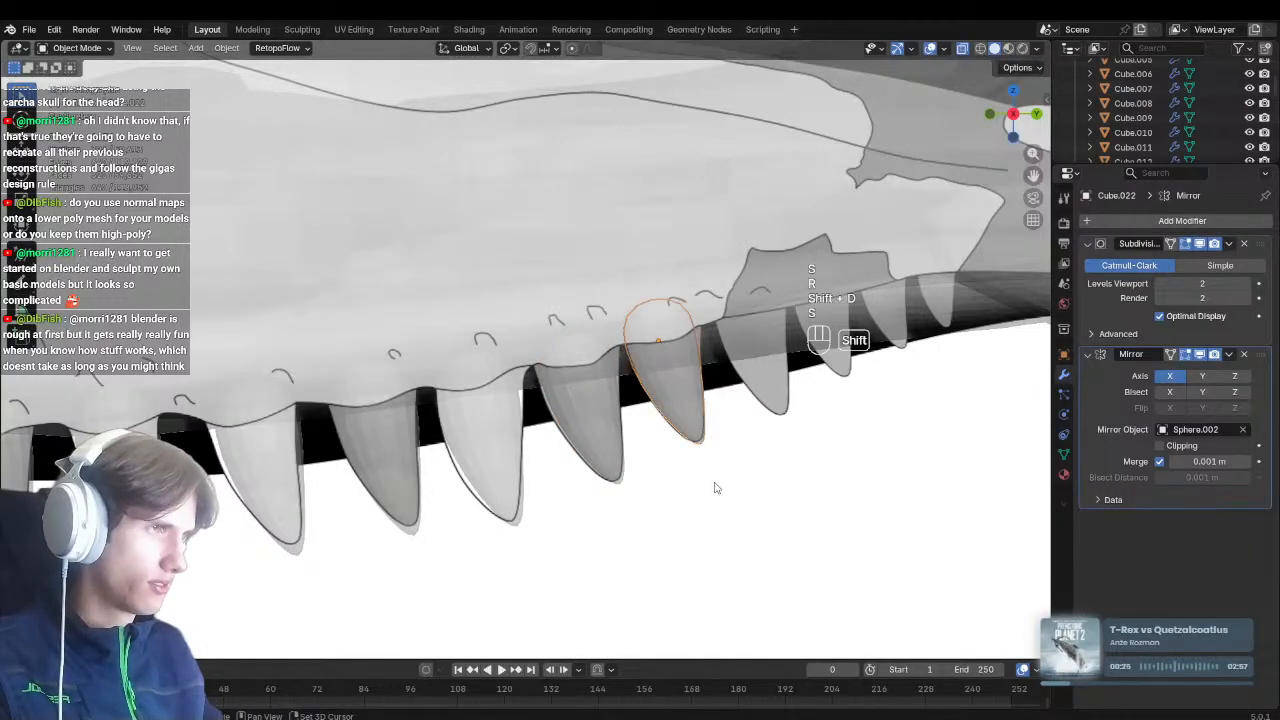
key(shift+d)
key(r)
click(834, 471)
key(s)
click(831, 458)
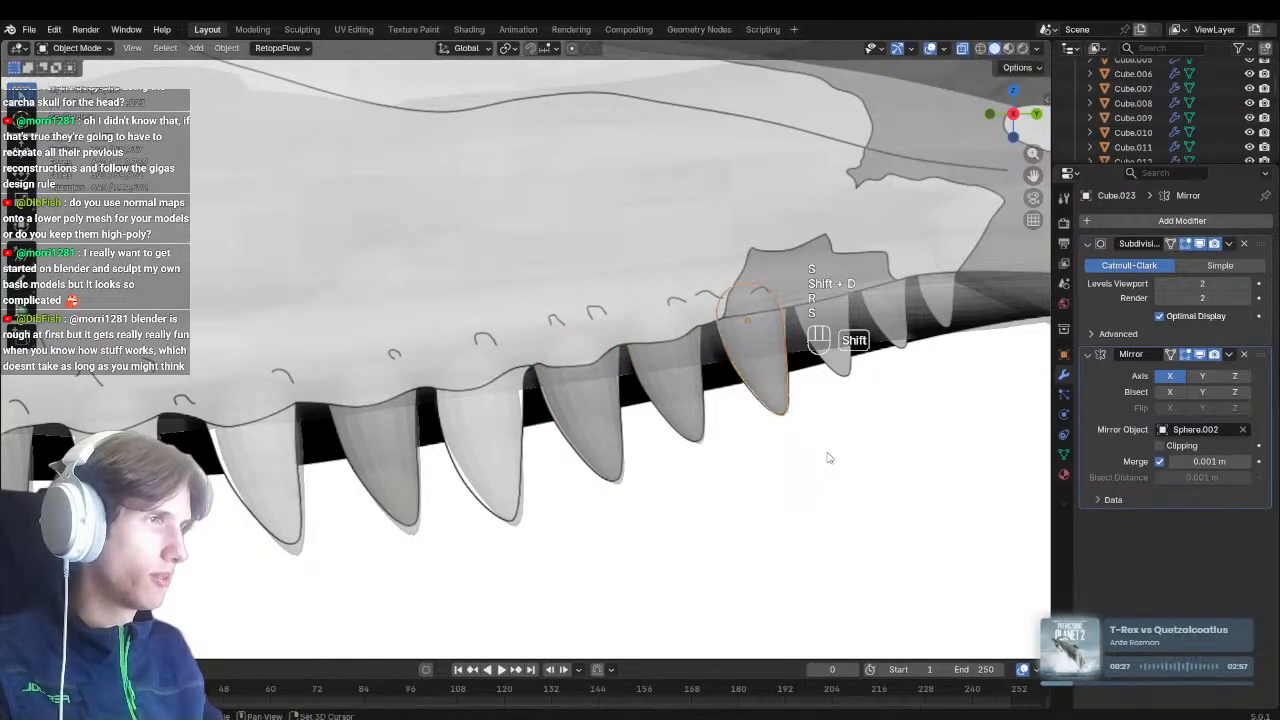
Add two more smaller tooth copies toward the jaw corner, scaling each to its gray reference tooth
shift+middle_drag(831, 457, 694, 495)
key(shift+d)
click(764, 484)
key(s)
click(756, 480)
key(shift+d)
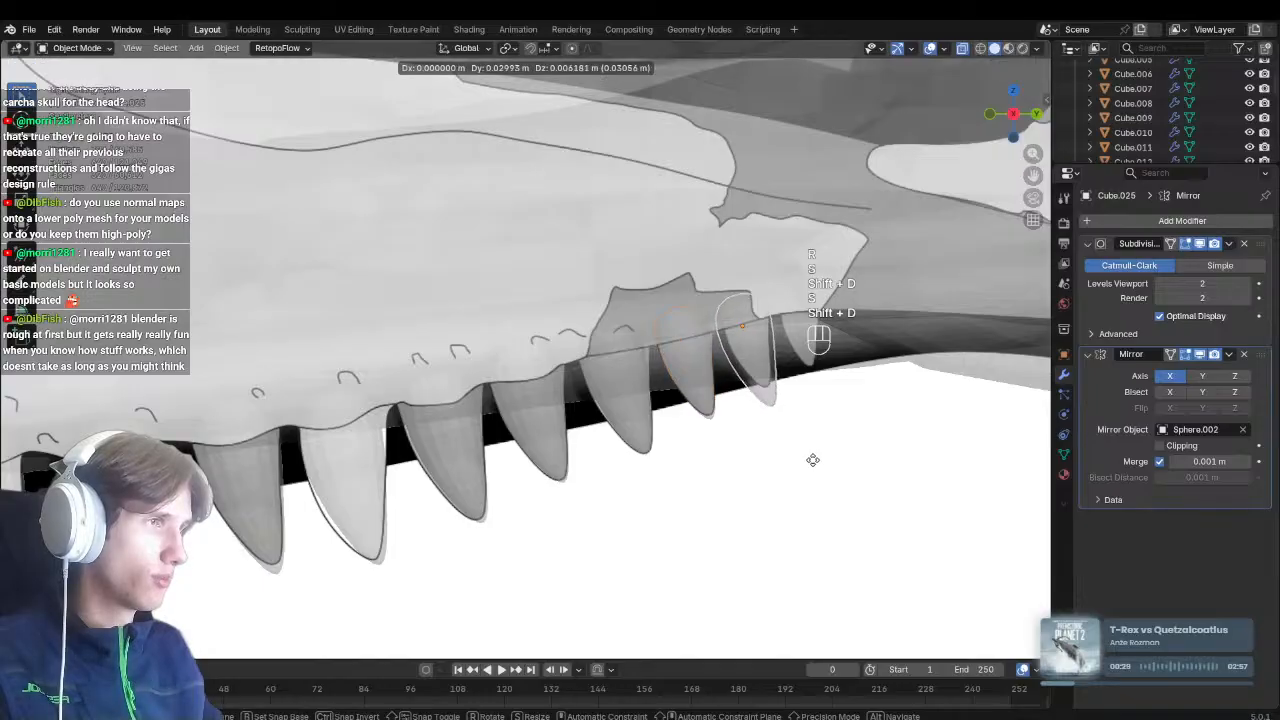
click(810, 467)
key(s)
Duplicate the tooth onto the last small reference tooth at the jaw corner, then rotate and scale it to fit
key(shift+d)
click(846, 448)
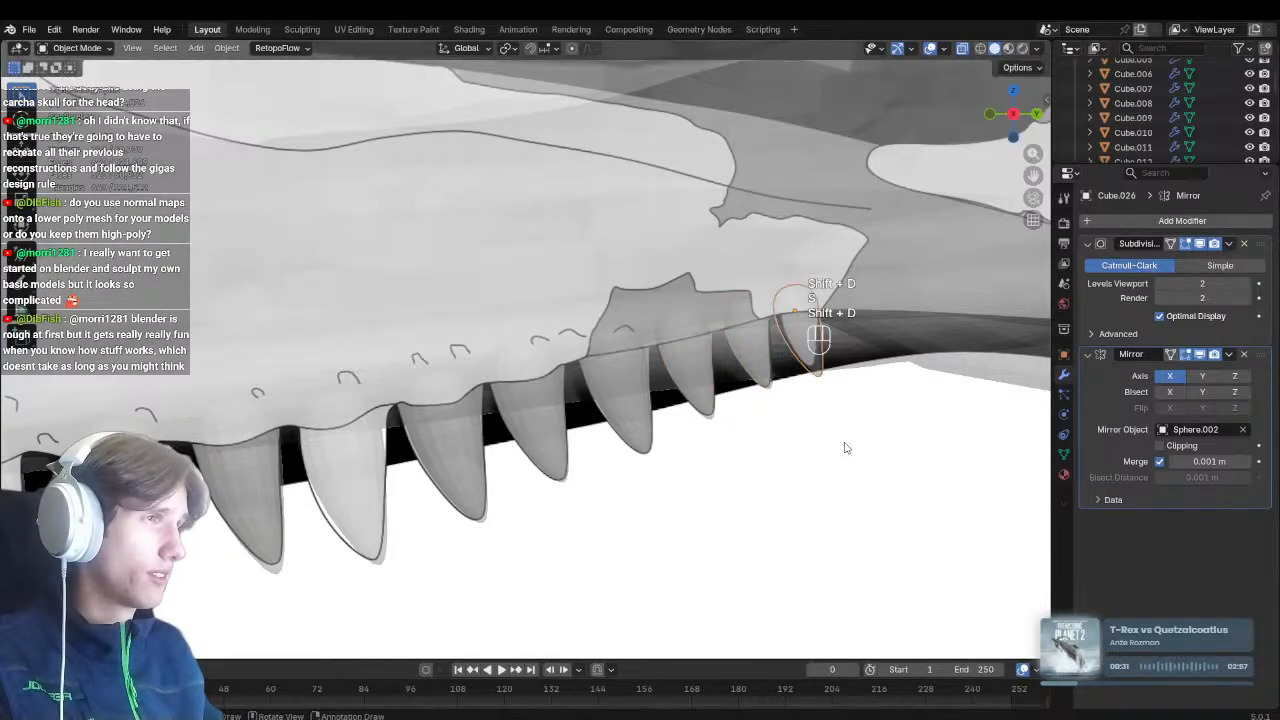
key(r)
click(838, 446)
key(s)
click(814, 441)
Turn off X-ray display and move the last small tooth along the X axis toward the gum
key(alt+z)
scroll(709, 454, down, 3)
shift+middle_drag(700, 458, 818, 447)
key(g)
key(x)
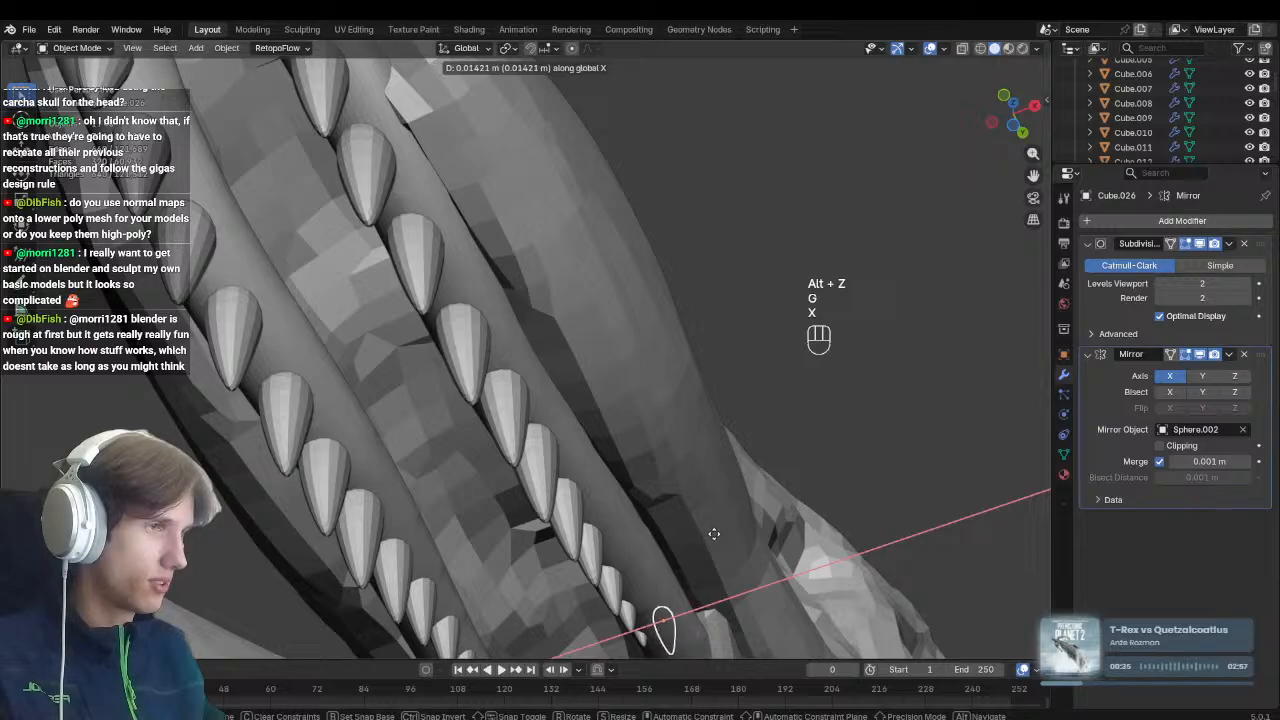
click(714, 534)
Select the gum mesh and reshape its rear end around the last teeth with the Grab brush, setting its size to 756 px
key(KP_3)
key(alt+z)
scroll(737, 445, up, 2)
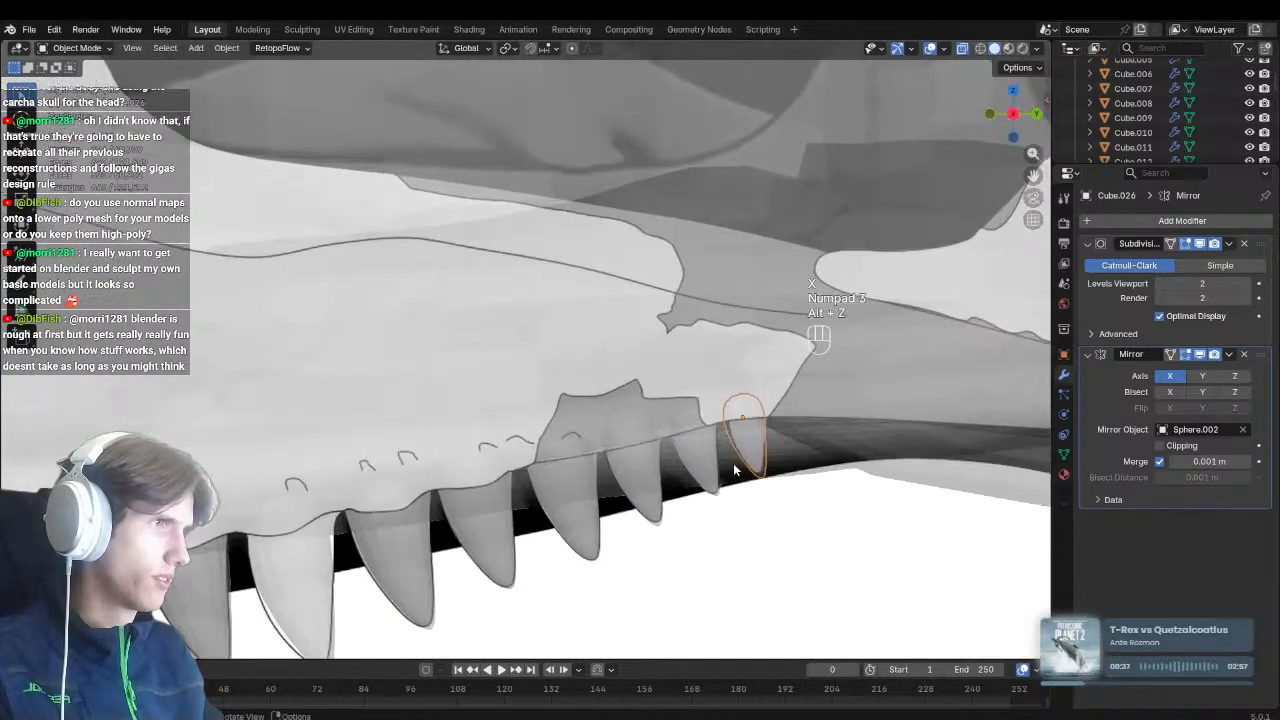
click(737, 457)
scroll(730, 467, down, 1)
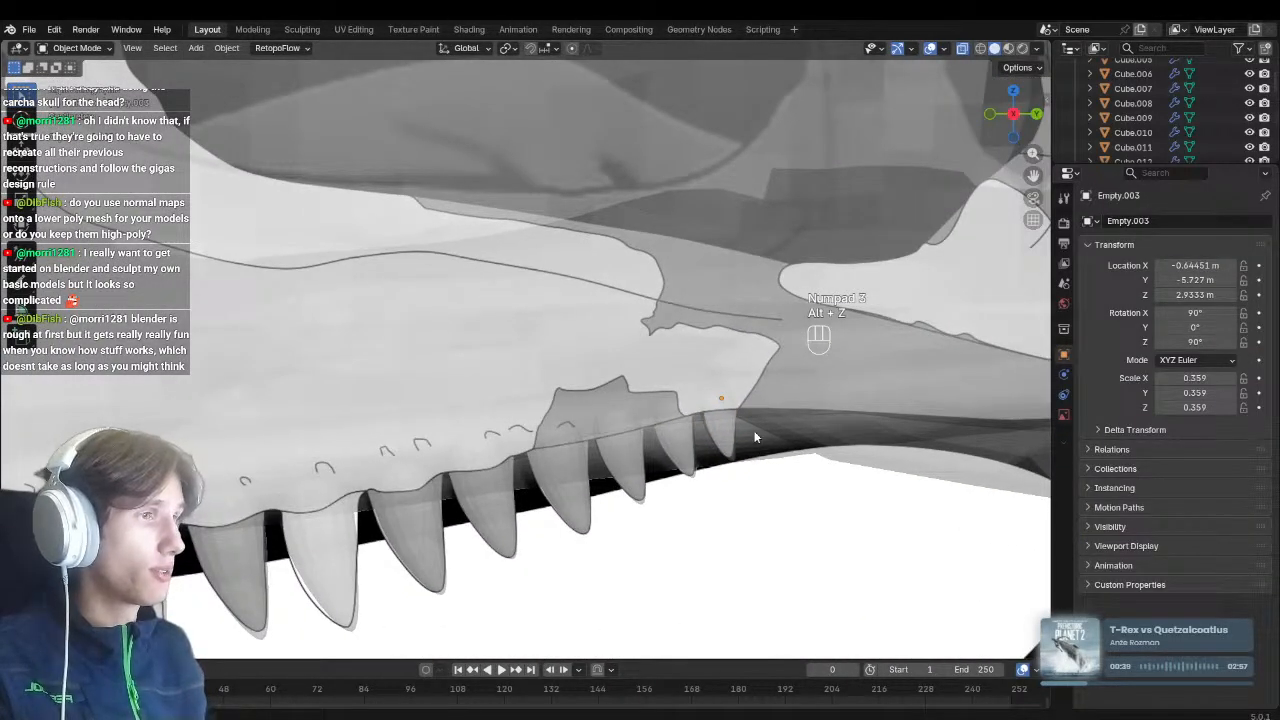
middle_drag(736, 397, 706, 436)
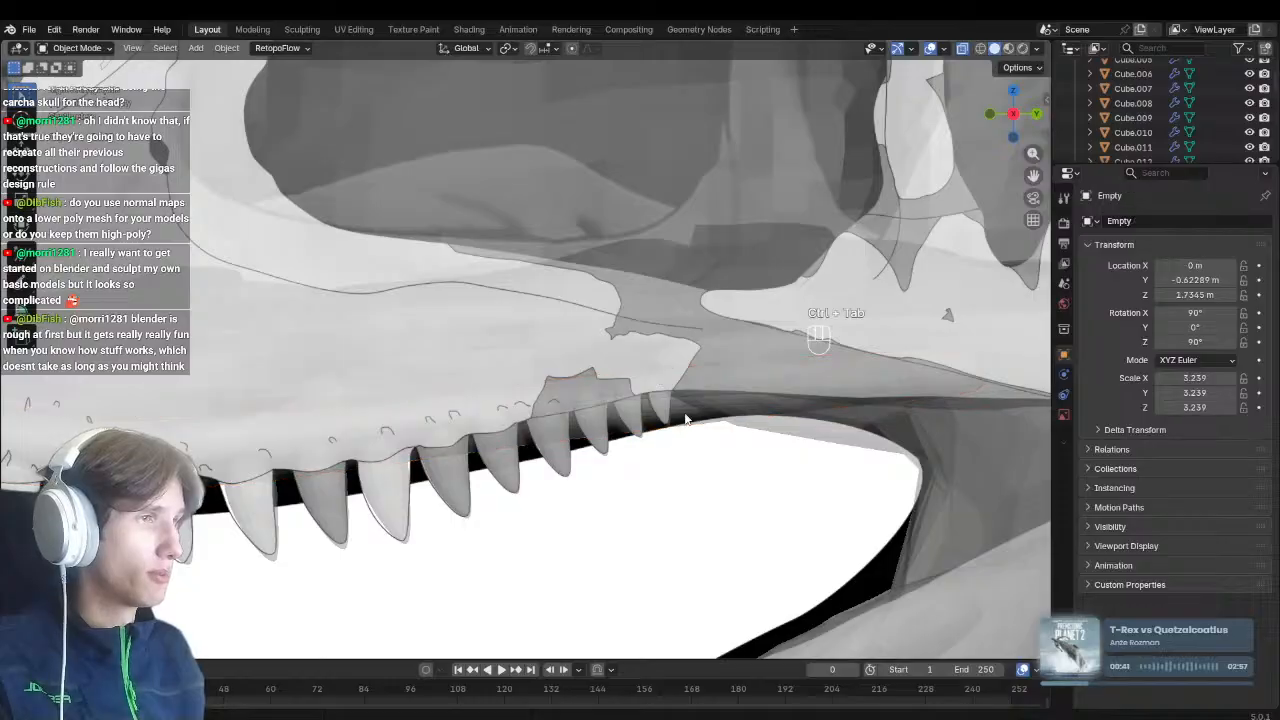
click(685, 418)
key(ctrl+Tab)
drag(657, 415, 552, 422)
key(alt+z)
mouse_move(550, 415)
shift+middle_down()
mouse_move(663, 363)
mouse_move(645, 410)
shift+middle_up()
key(f)
click(572, 364)
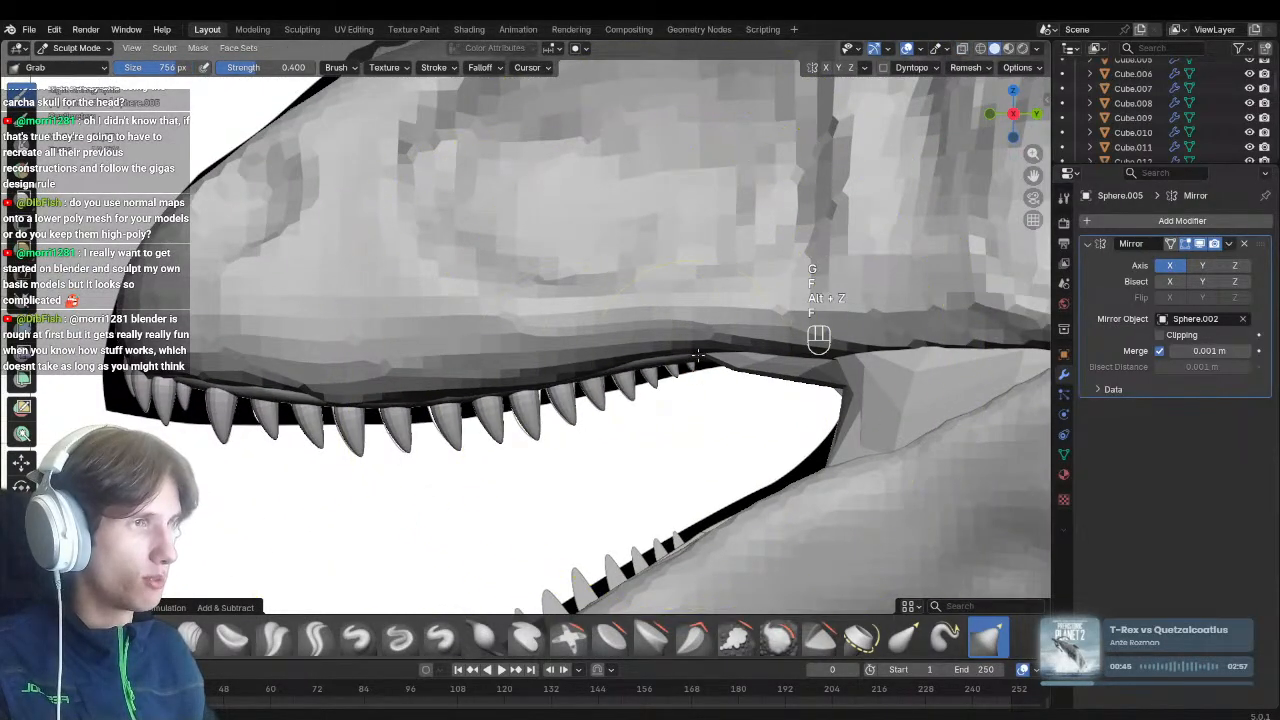
Switch sculpting to the skull mesh and refine its lower edge with the Grab brush at 694 and 662 px, checking against the reference
key(alt+z)
key(alt+z)
key(alt+q)
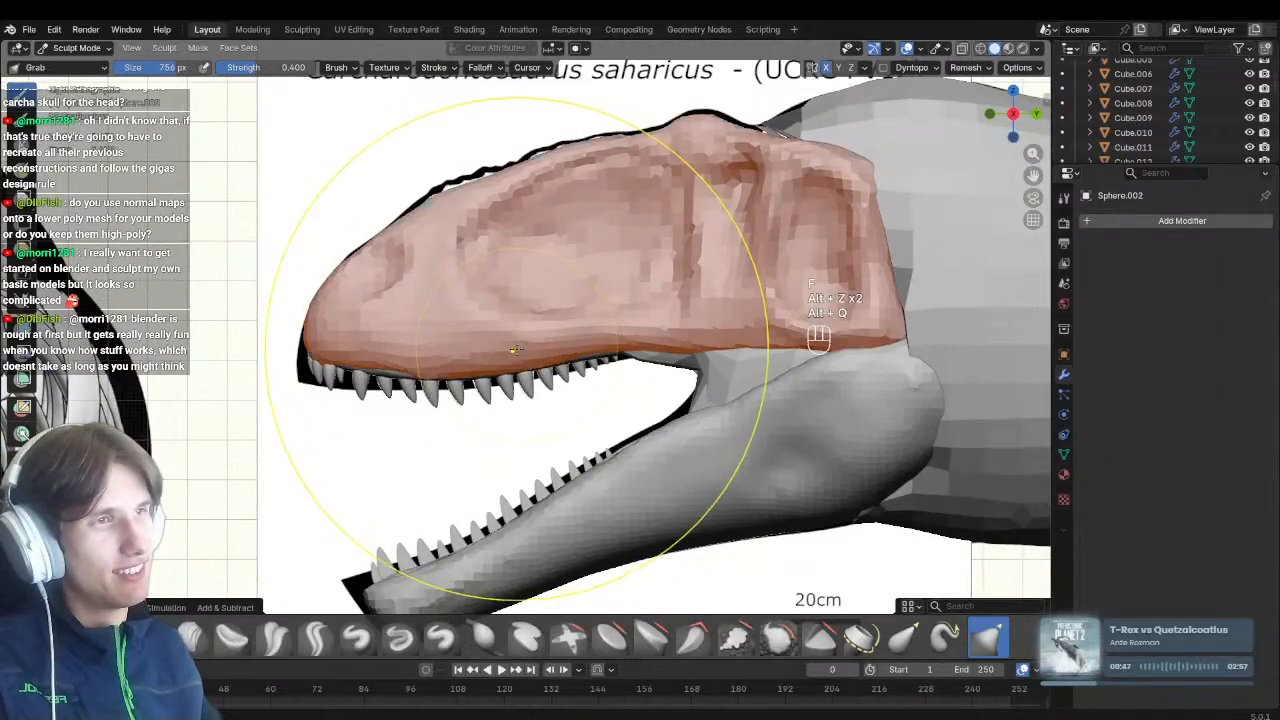
key(alt+z)
key(f)
key(alt+z)
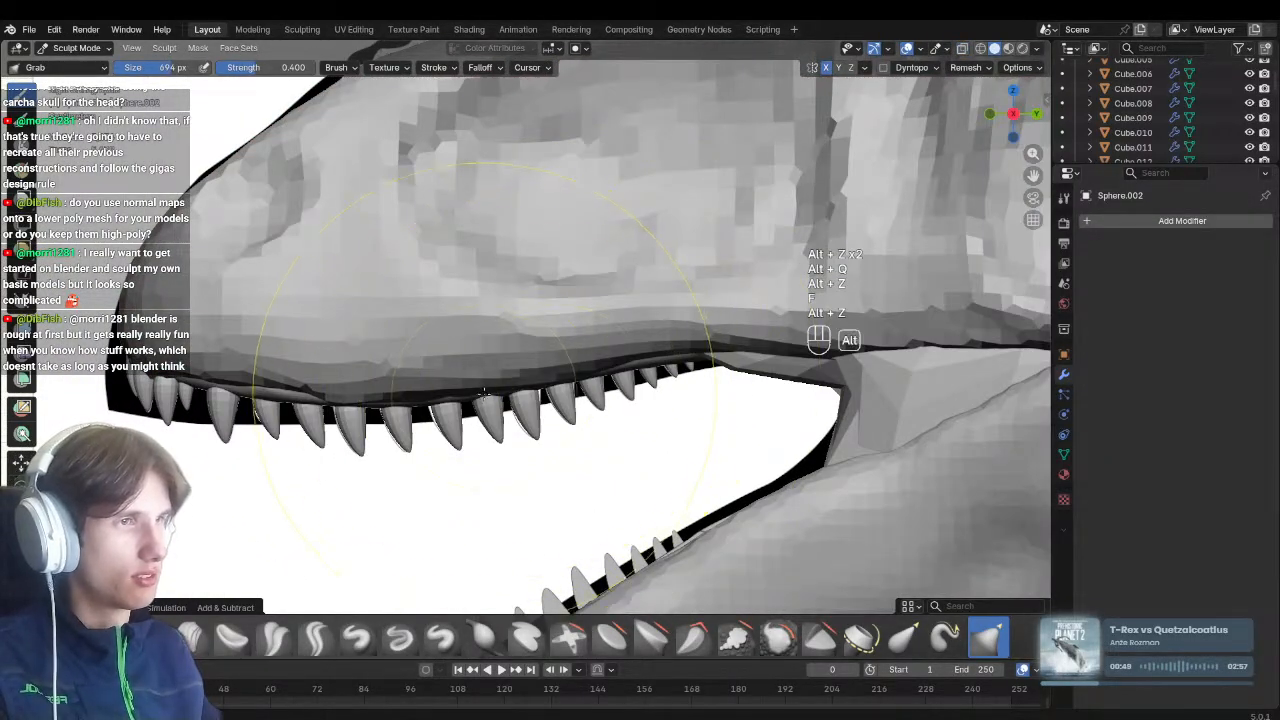
key(alt+z)
key(alt+z)
key(alt+z)
key(f)
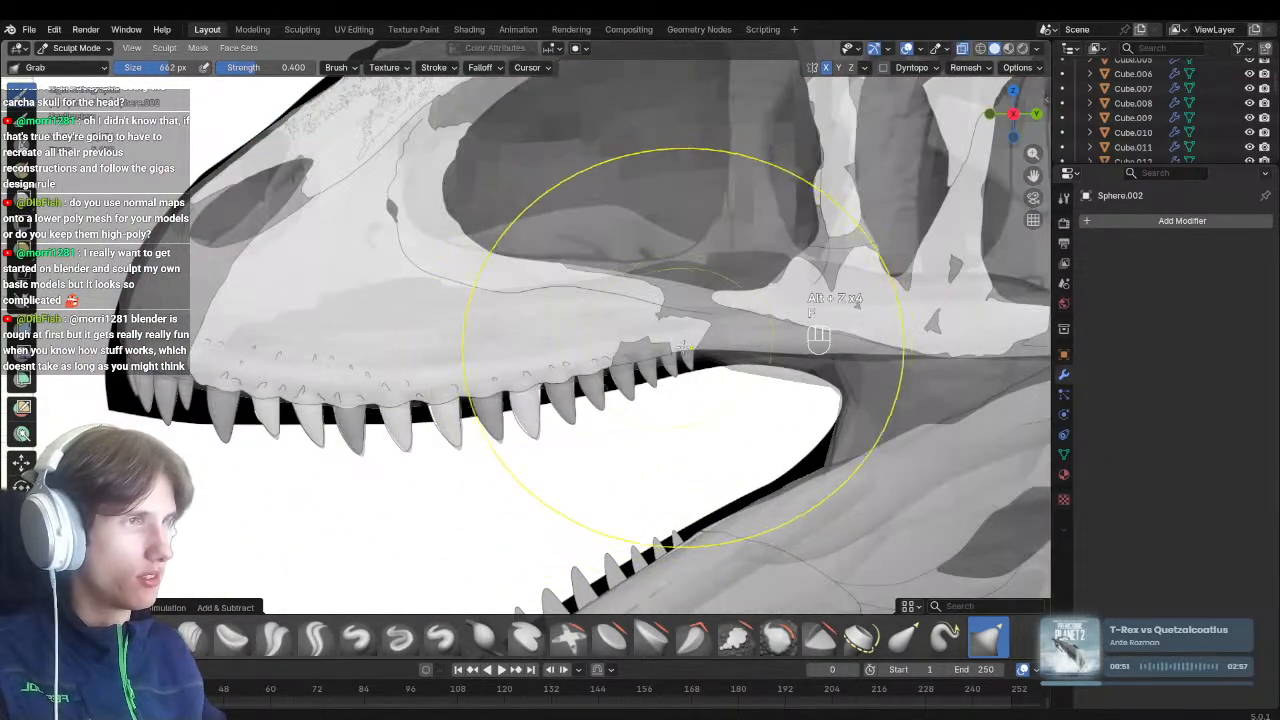
key(alt+z)
Inspect the whole head, save the file and return to Object Mode in side view
scroll(600, 370, down, 7)
middle_drag(500, 430, 412, 493)
key(ctrl+s)
scroll(507, 443, down, 3)
key(ctrl+Tab)
key(KP_3)
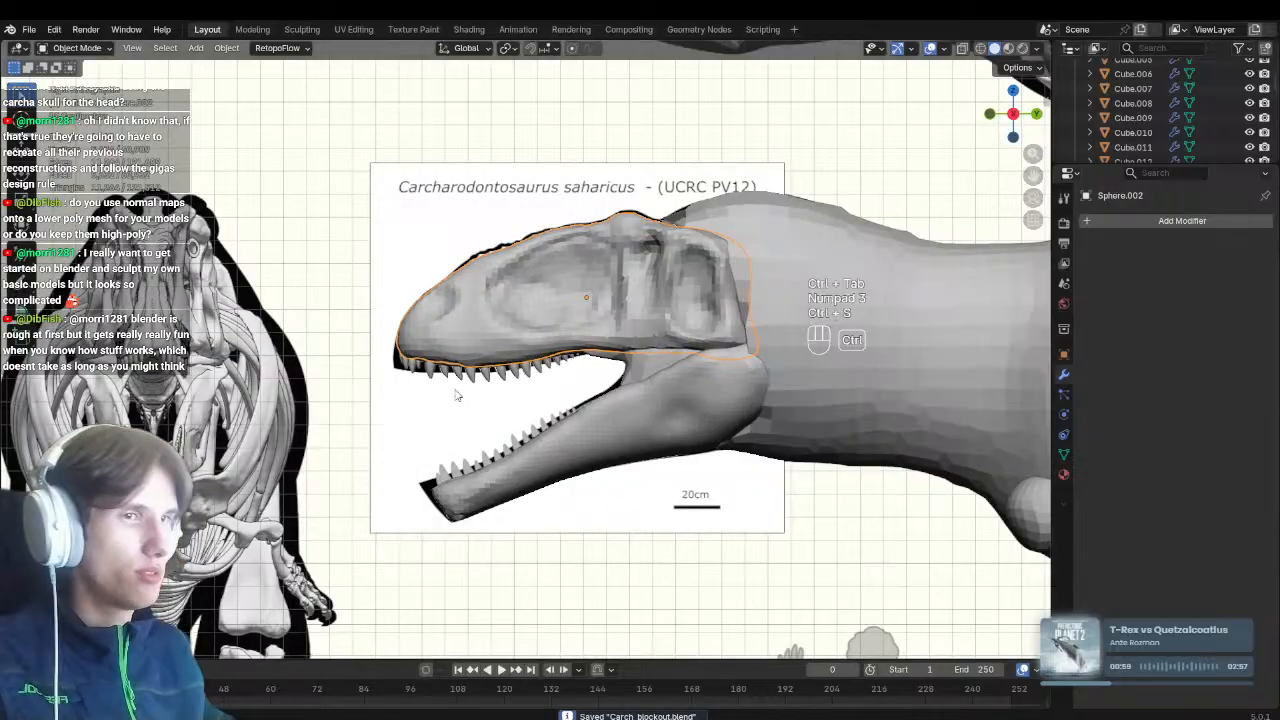
Hide the skull and gum meshes so that only the upper teeth remain over the reference
scroll(459, 396, up, 3)
scroll(623, 437, up, 5)
click(551, 290)
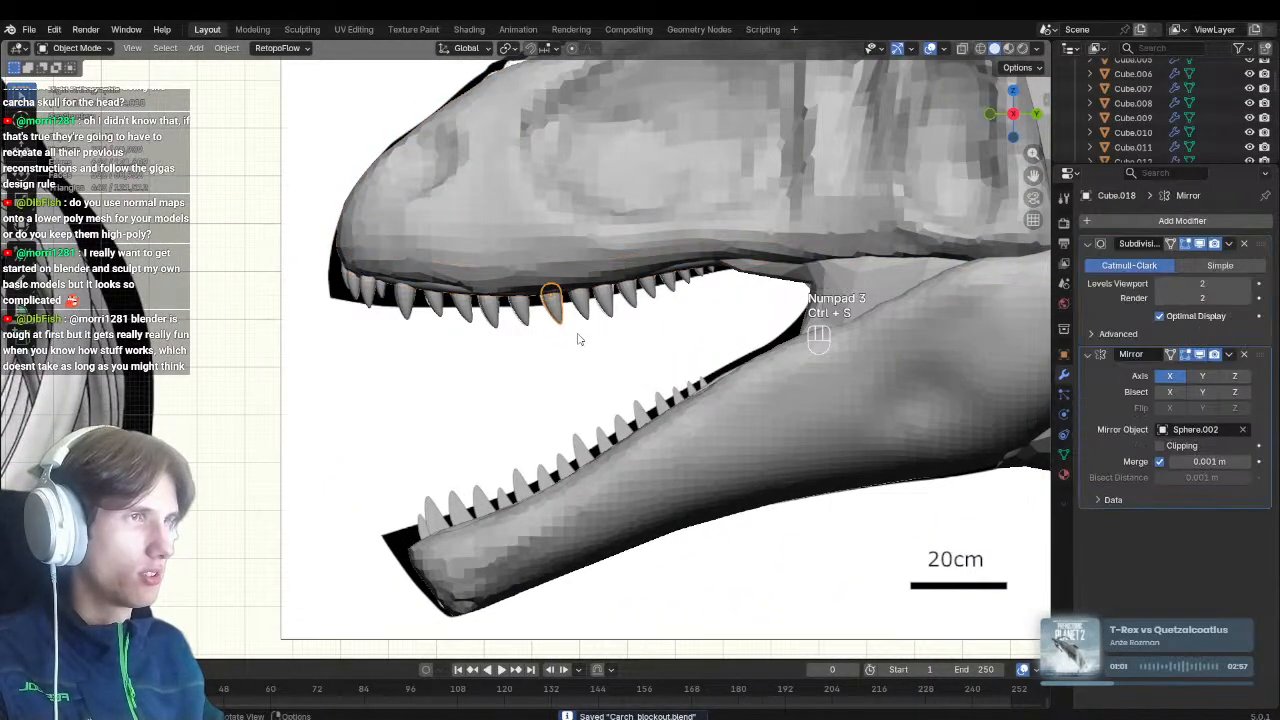
middle_drag(577, 337, 563, 288)
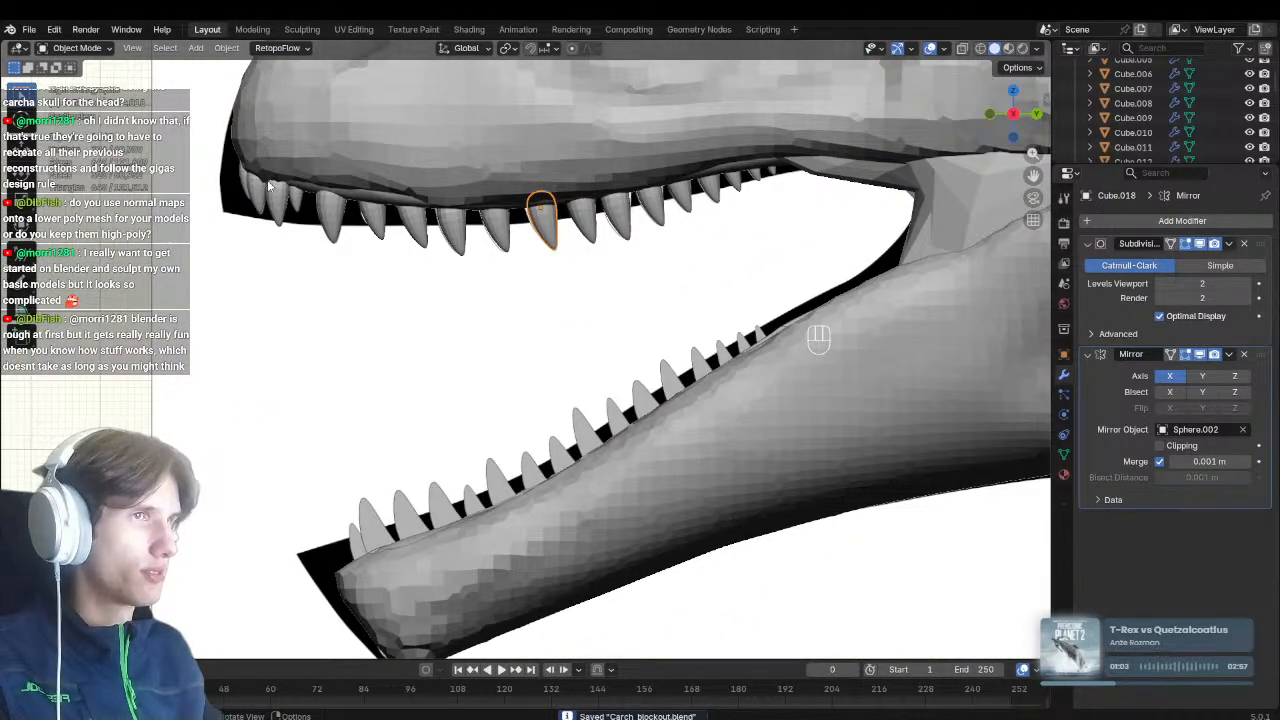
click(278, 112)
key(h)
click(338, 163)
key(h)
scroll(340, 214, down, 1)
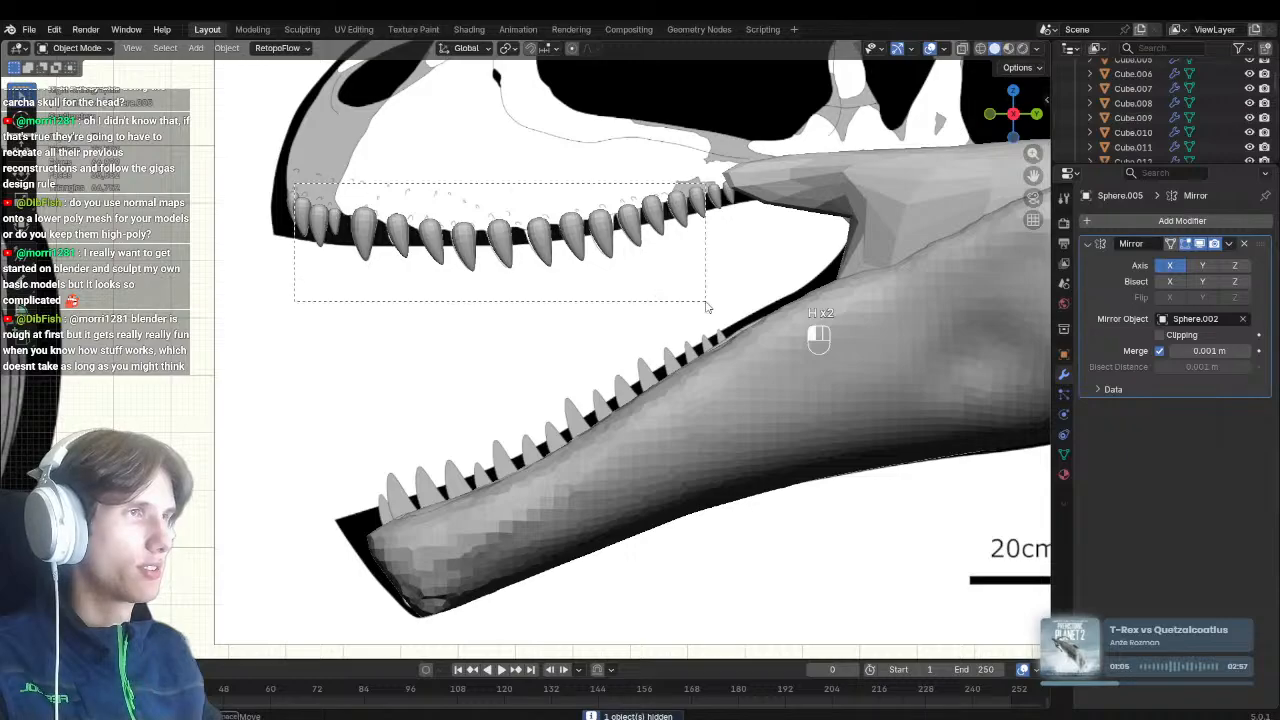
Join all the upper teeth into one object and unhide the skull and gum meshes
drag(706, 305, 706, 305)
scroll(820, 345, down, 2)
scroll(666, 339, down, 2)
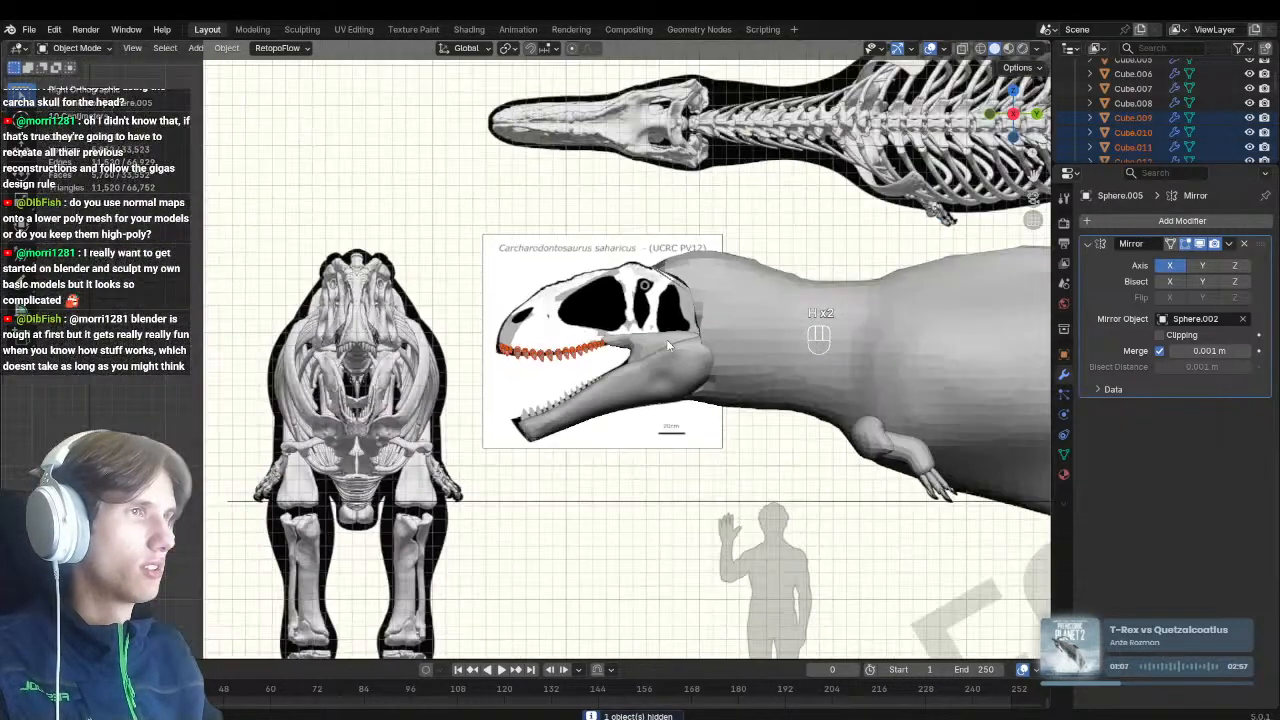
scroll(666, 341, down, 1)
scroll(585, 350, up, 10)
shift+click(607, 399)
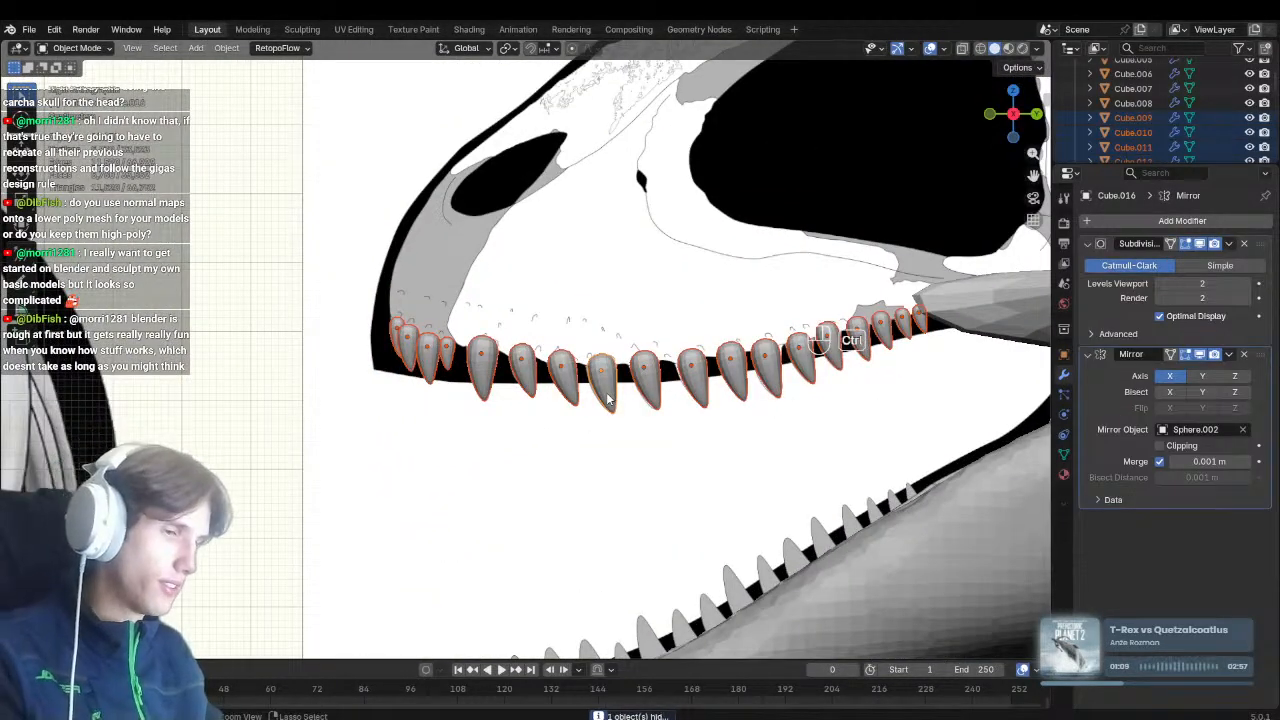
key(ctrl+j)
key(alt+h)
middle_drag(607, 399, 700, 390)
key(KP_3)
scroll(584, 330, up, 3)
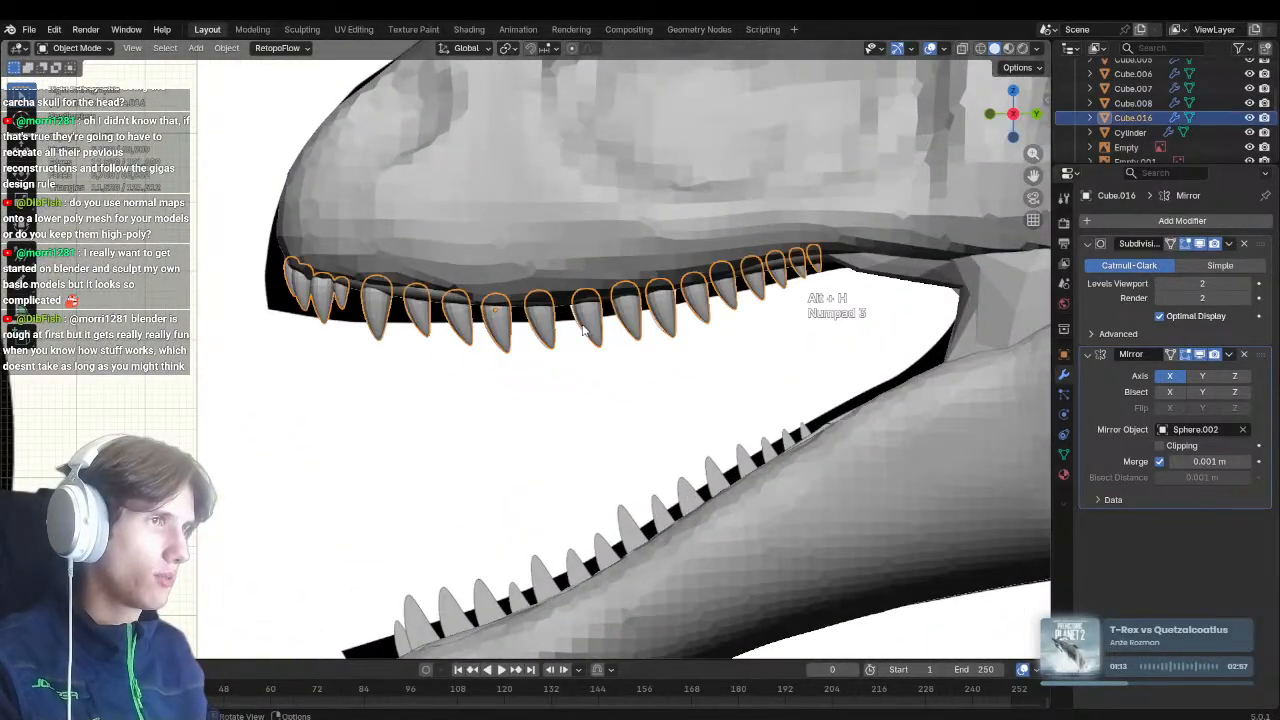
Duplicate one upper tooth down to the lower jaw and separate the copy into its own object
key(Tab)
shift+middle_drag(640, 455, 629, 391)
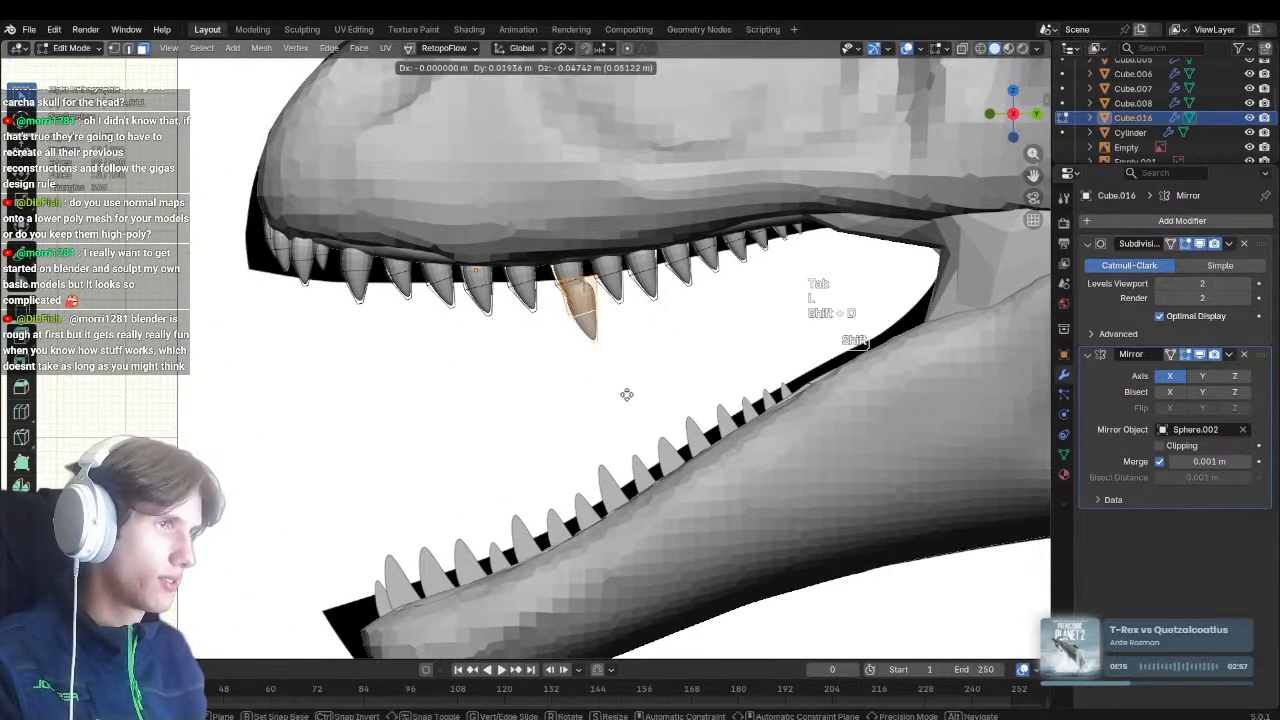
key(shift+d)
click(701, 486)
key(Tab)
click(600, 490)
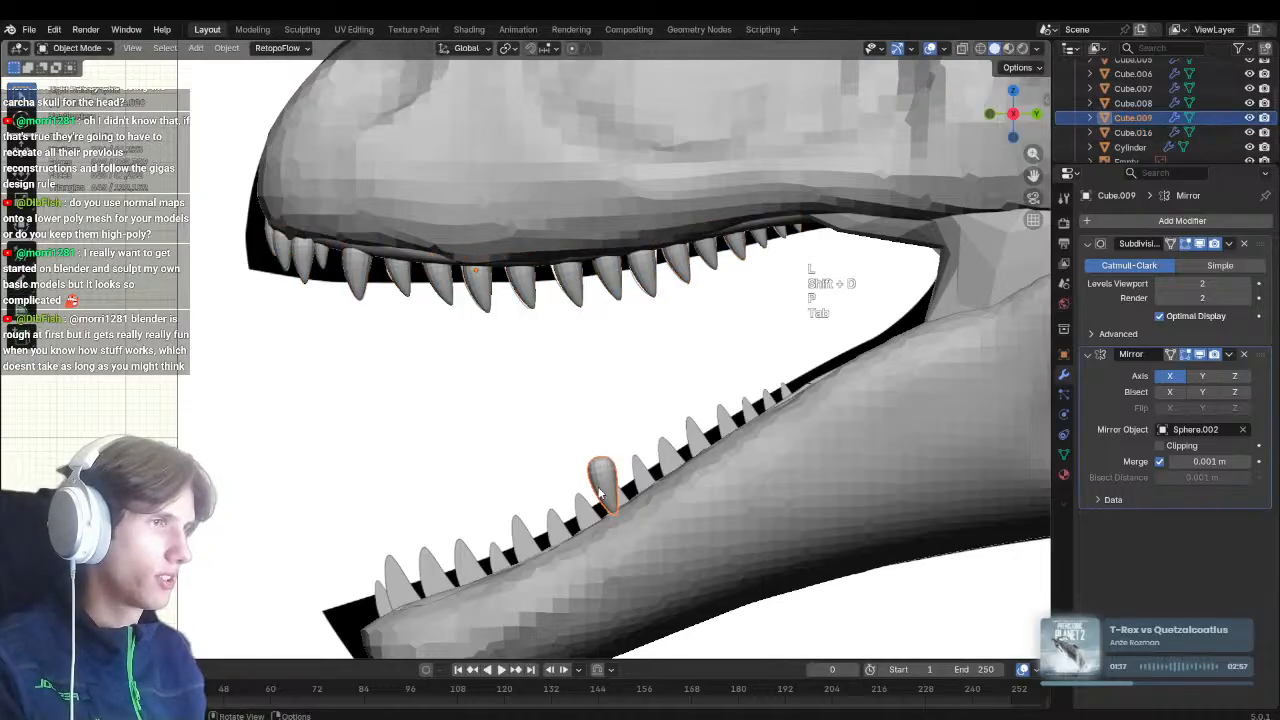
key(ctrl+m)
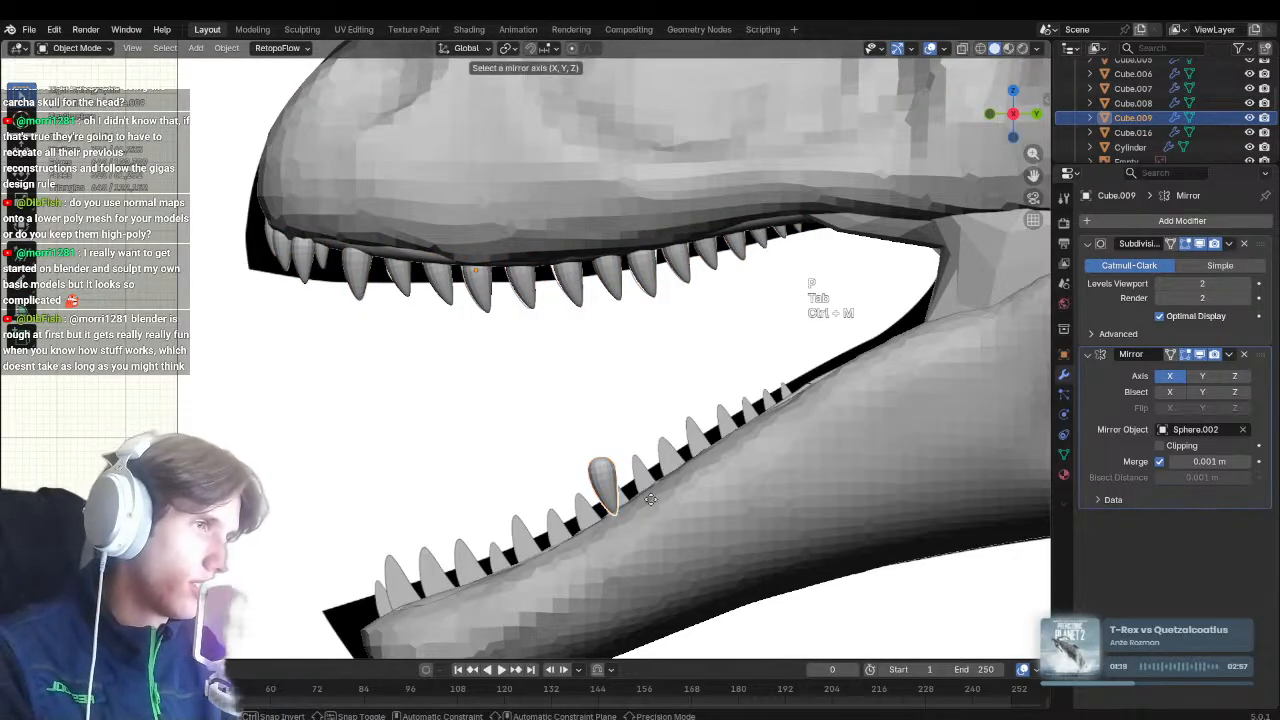
key(y)
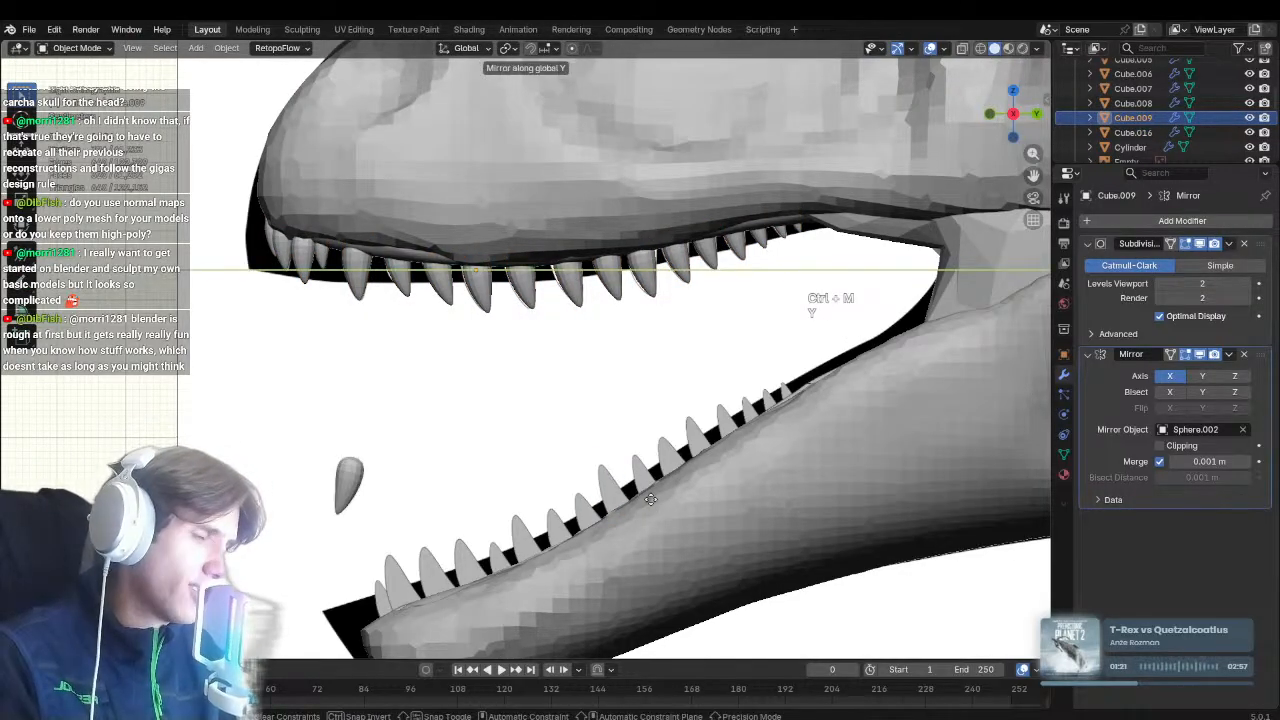
key(Escape)
key(ctrl+m)
key(Escape)
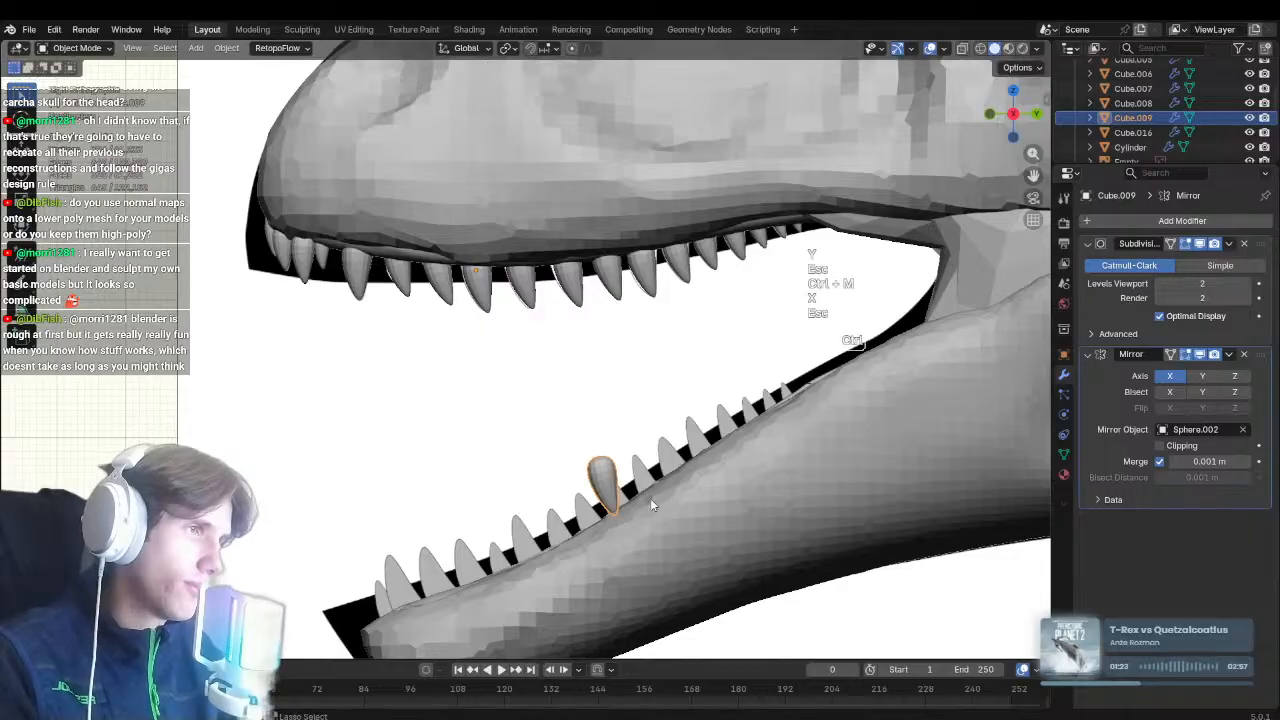
Mirror the separated tooth along Z, set its origin to its geometry and lower it back to the lower jaw
key(ctrl+m)
key(z)
key(Return)
right_click(591, 388)
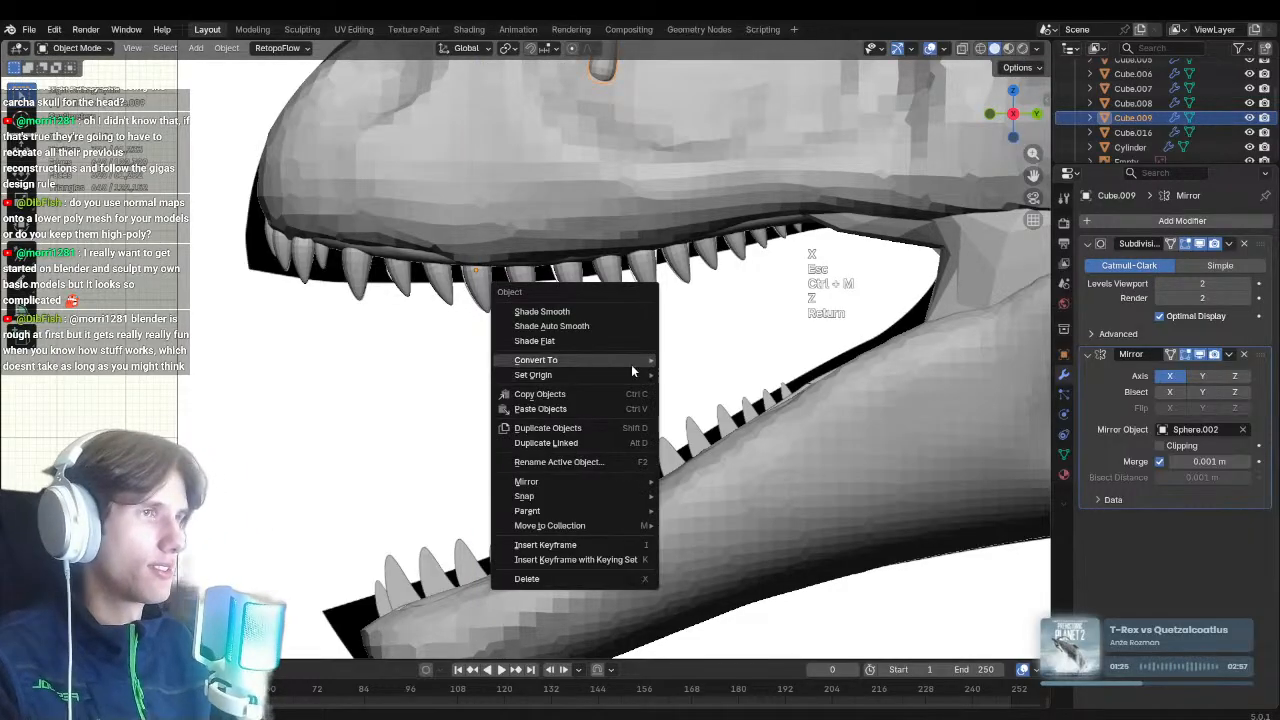
mouse_move(631, 364)
click(720, 385)
key(g)
key(z)
click(711, 57)
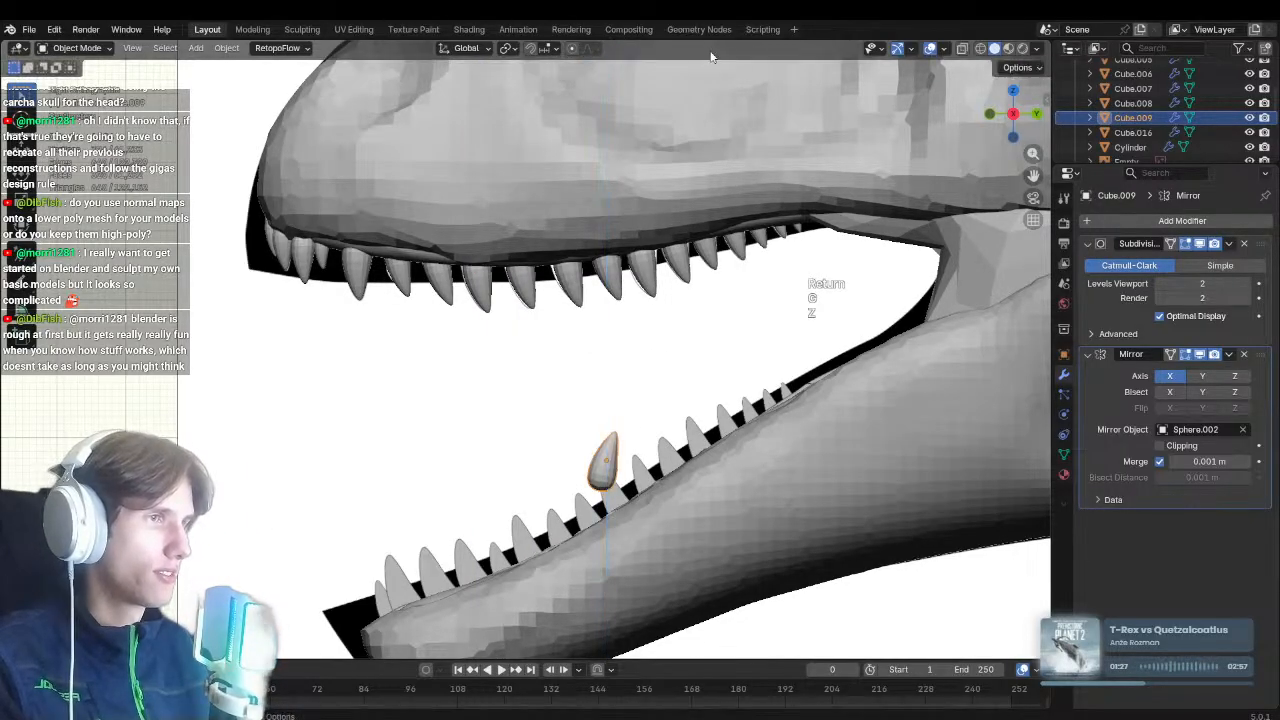
Rotate the flipped tooth and move it onto the matching reference tooth midway along the lower jaw
shift+middle_drag(537, 518, 525, 458)
scroll(525, 458, up, 3)
key(r)
click(748, 499)
key(g)
click(756, 561)
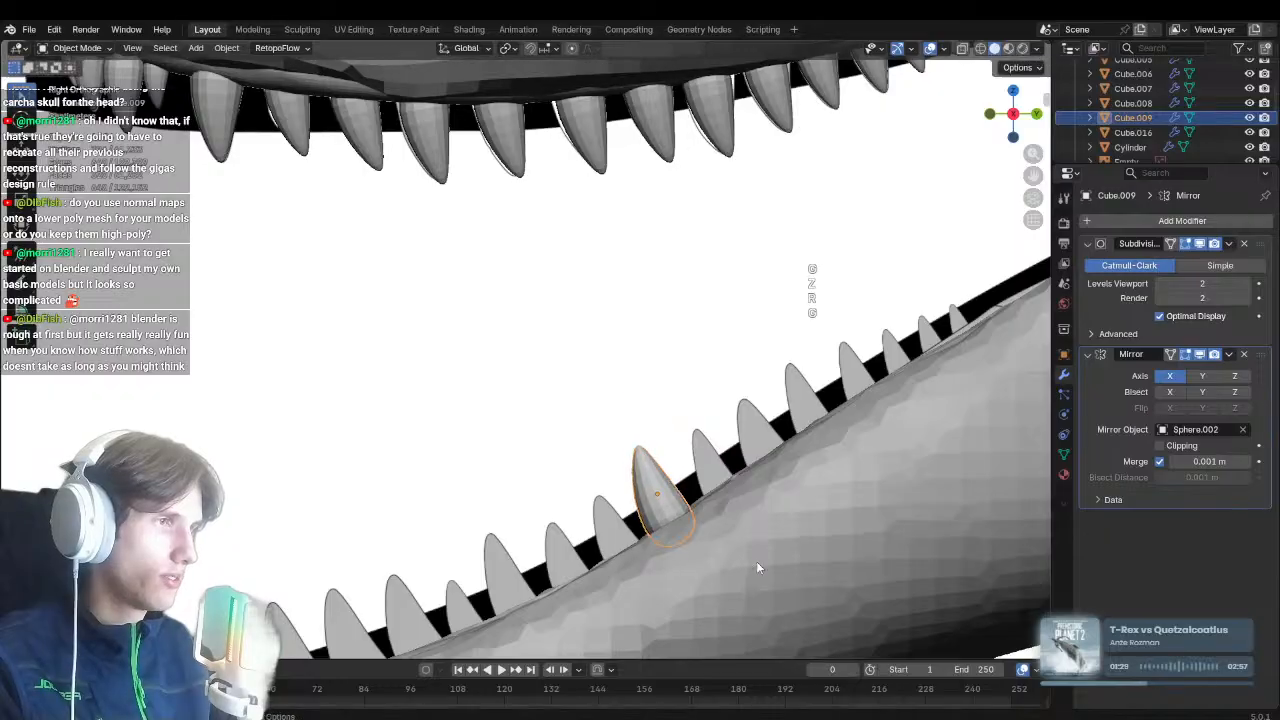
Align the tooth with the lower gum along X in front view, and refine its position in side view
key(KP_1)
key(alt+z)
key(alt+z)
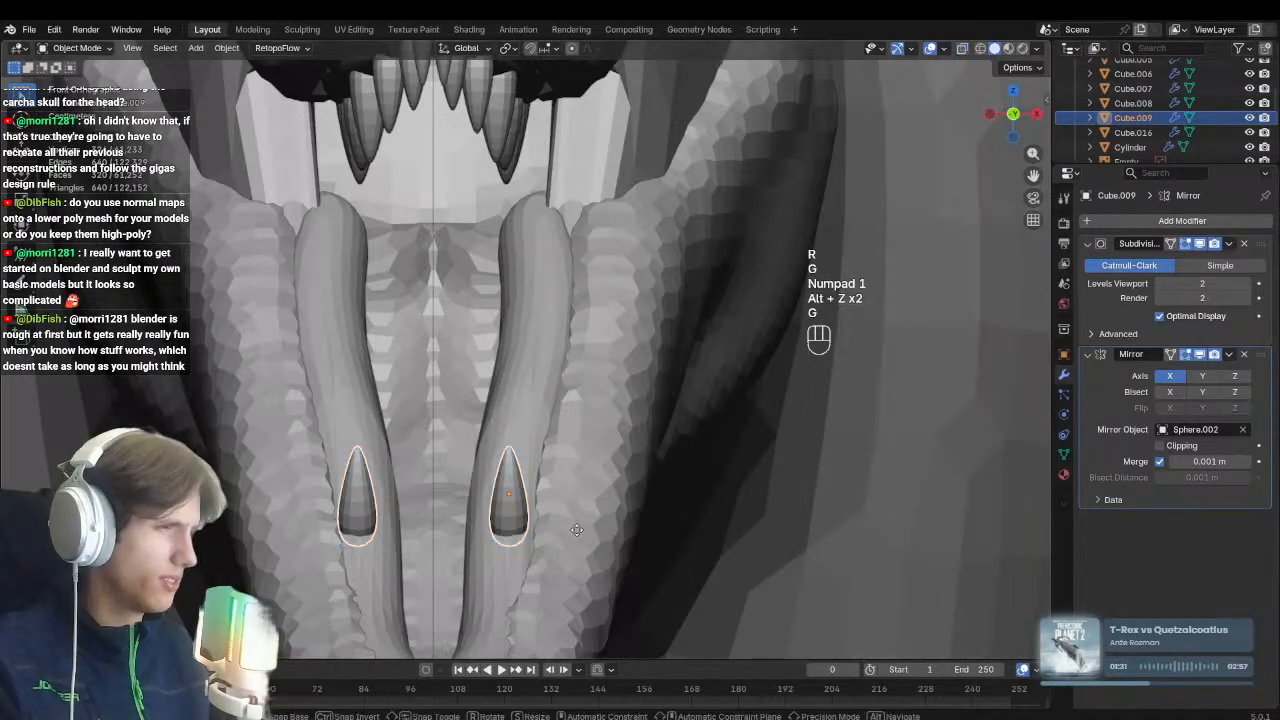
key(g)
key(x)
click(576, 535)
key(KP_3)
scroll(600, 480, up, 2)
key(g)
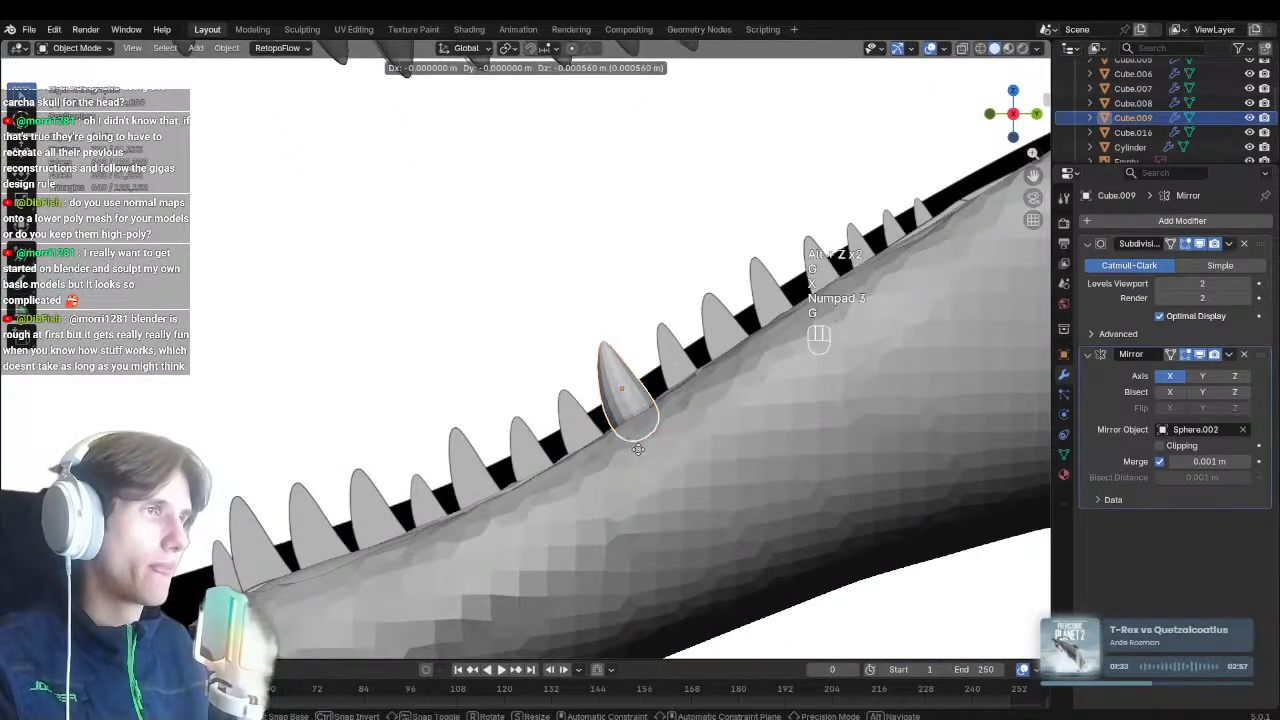
click(639, 449)
Duplicate the lower tooth onto the next three reference teeth toward the front of the jaw
key(shift+d)
click(672, 472)
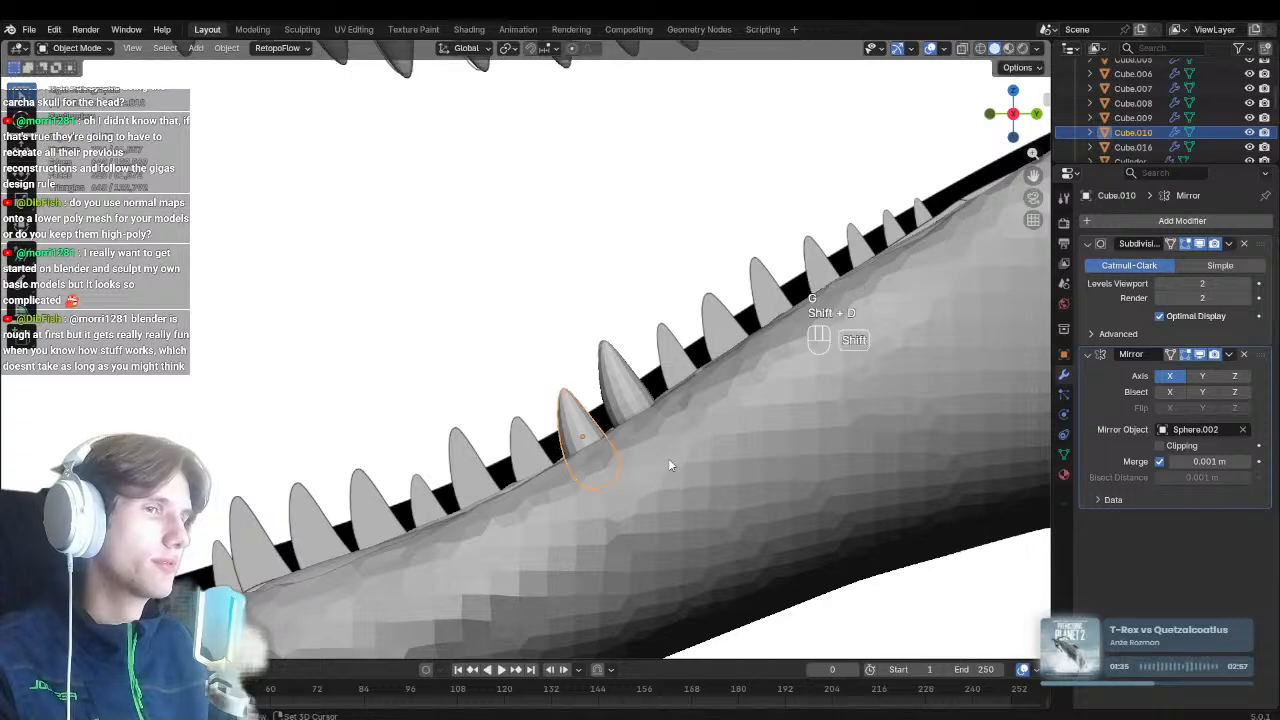
key(shift+d)
click(616, 510)
click(560, 545)
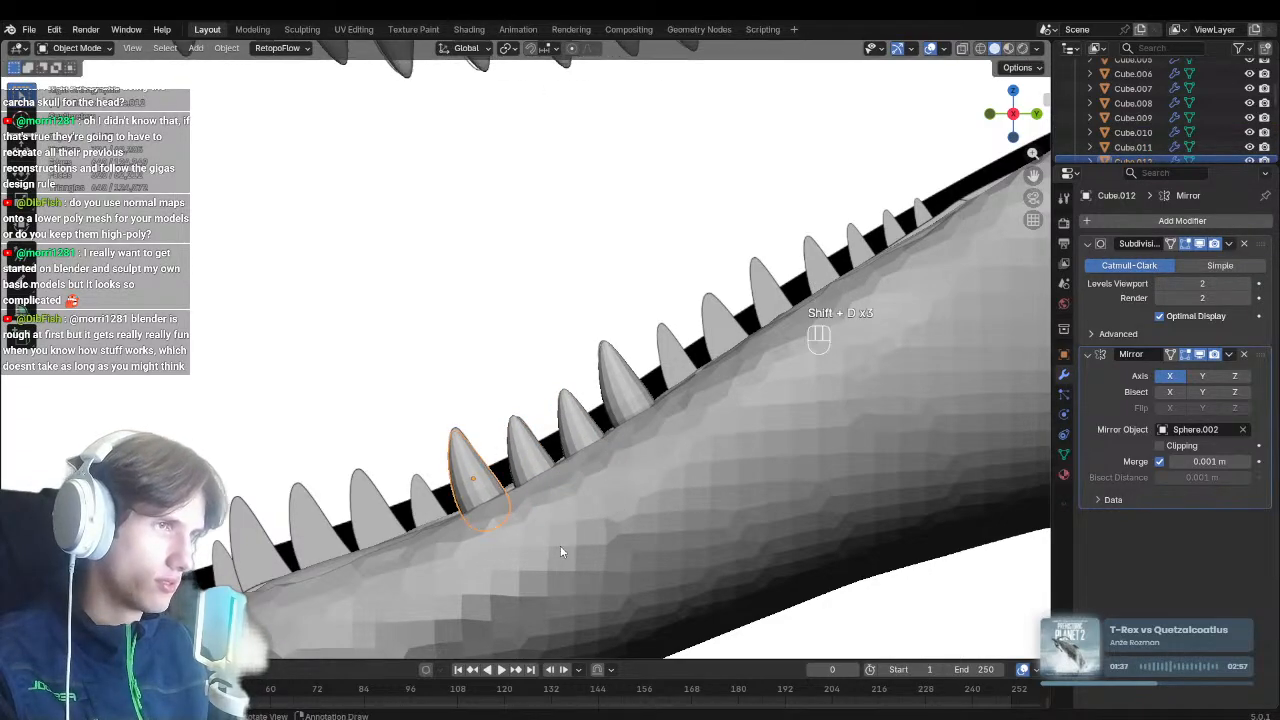
Rotate the foremost copy and scale it along Z and Y to match its reference tooth, using X-ray display
key(r)
click(563, 556)
key(s)
key(z)
click(567, 559)
shift+middle_drag(571, 490, 615, 459)
scroll(609, 465, up, 3)
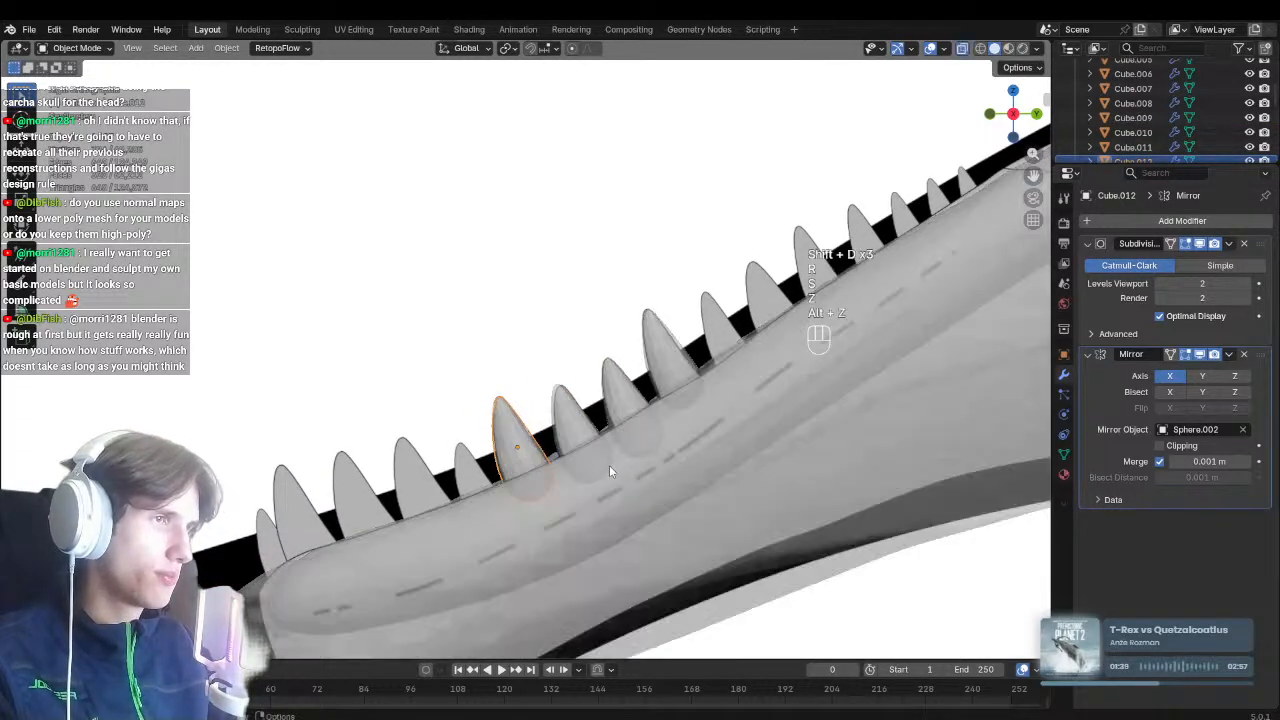
key(alt+z)
key(x)
key(y)
click(746, 487)
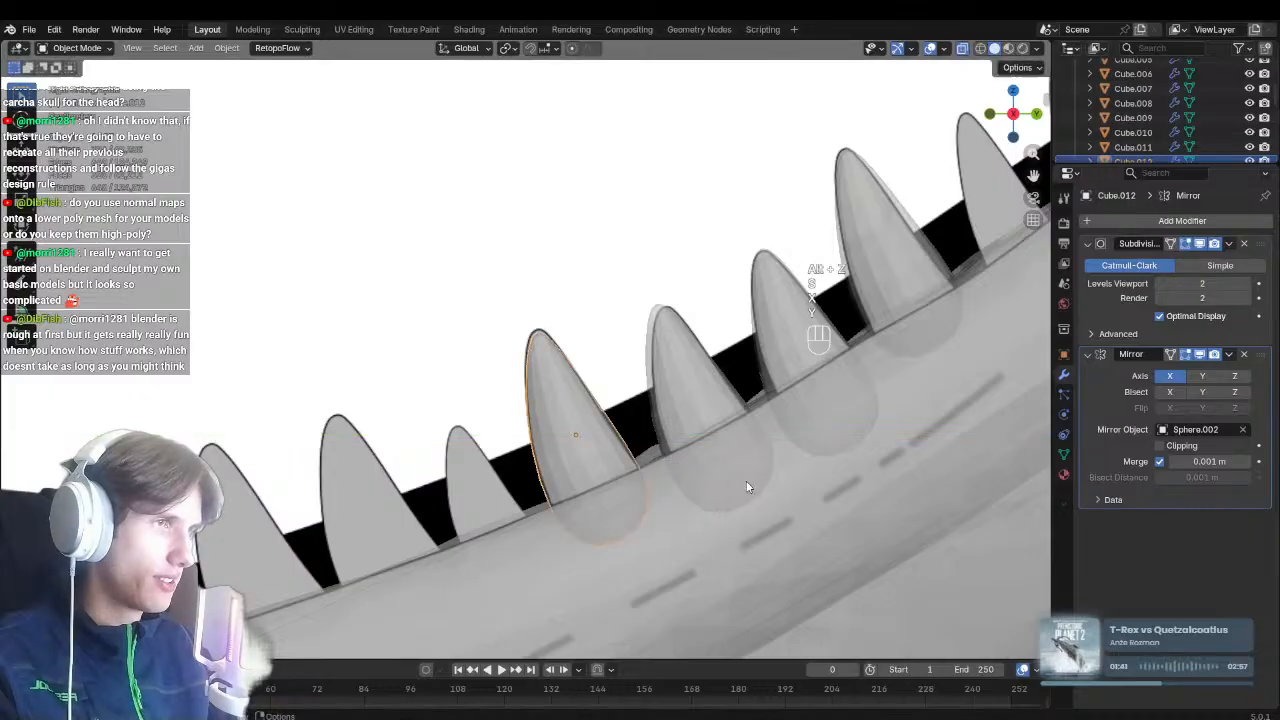
Move, rotate and Y-scale the copy directly behind it to fit its reference outline
click(754, 501)
key(g)
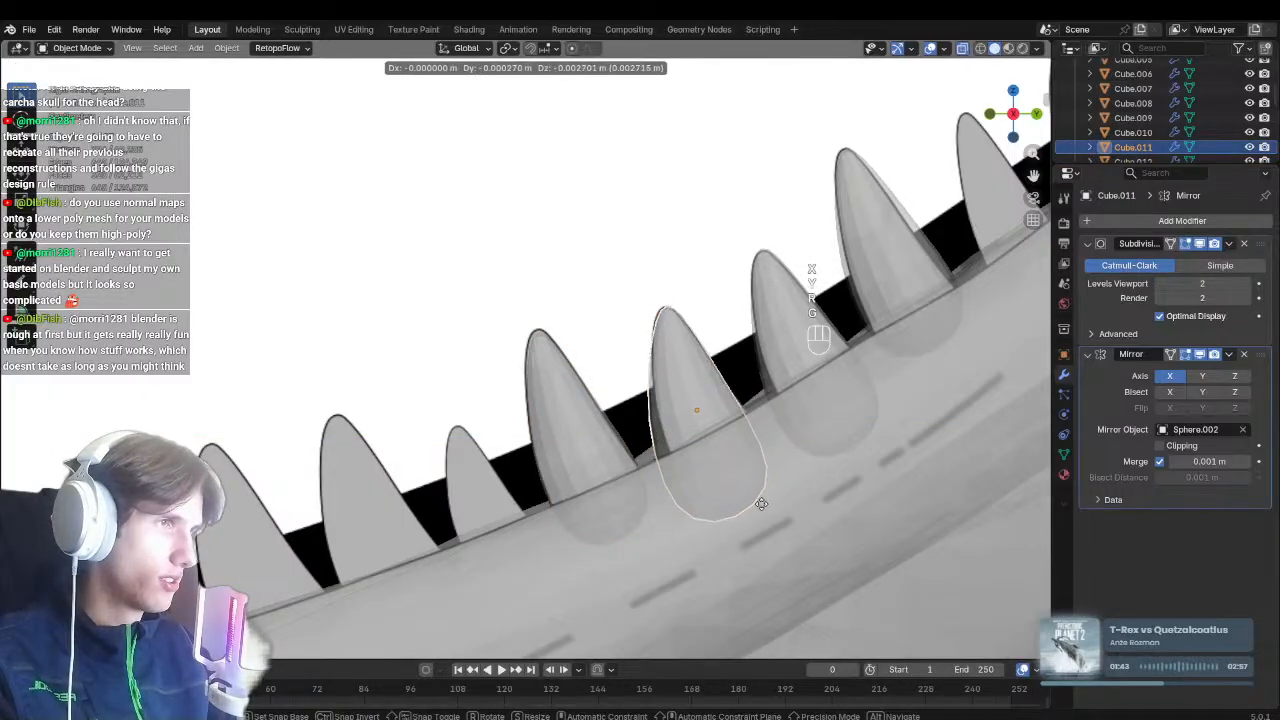
click(764, 506)
key(r)
click(782, 508)
key(s)
key(y)
click(777, 499)
key(g)
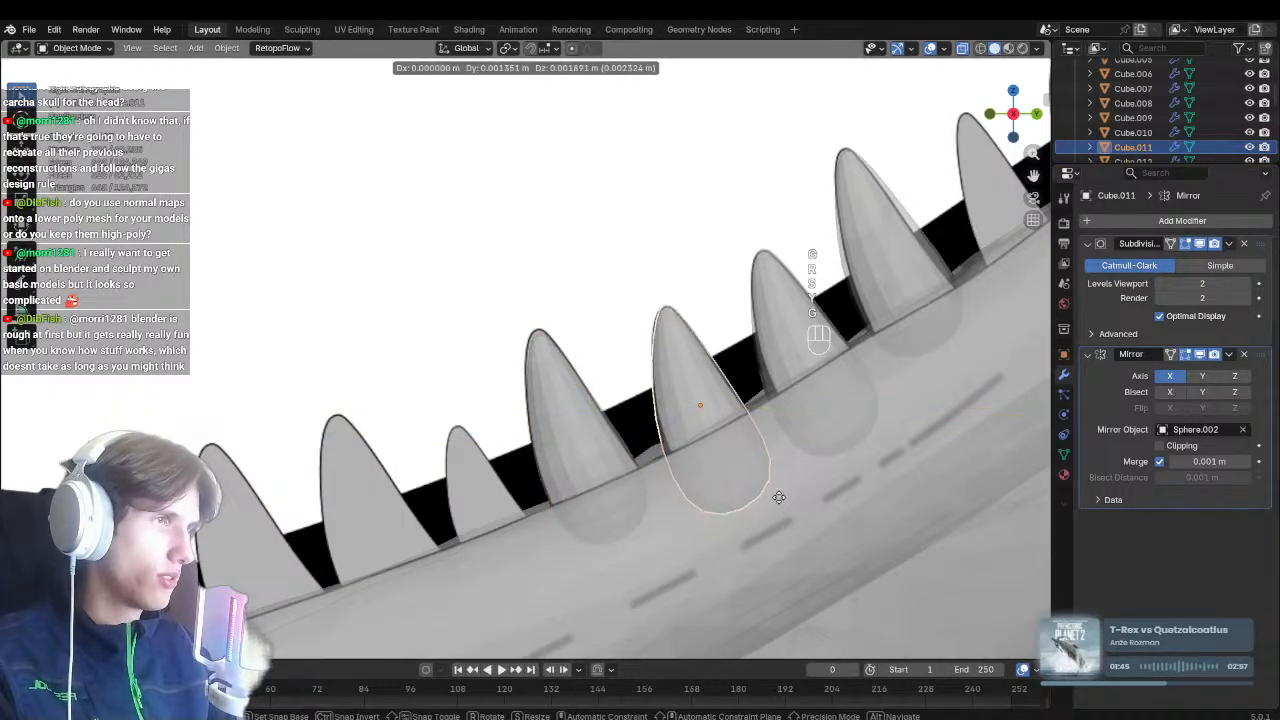
click(778, 498)
Duplicate the foremost fitted tooth onto the next small reference tooth and scale the copy down to match
shift+middle_drag(831, 350, 718, 441)
click(695, 421)
shift+middle_drag(462, 512, 643, 426)
click(627, 438)
shift+middle_drag(649, 532, 761, 408)
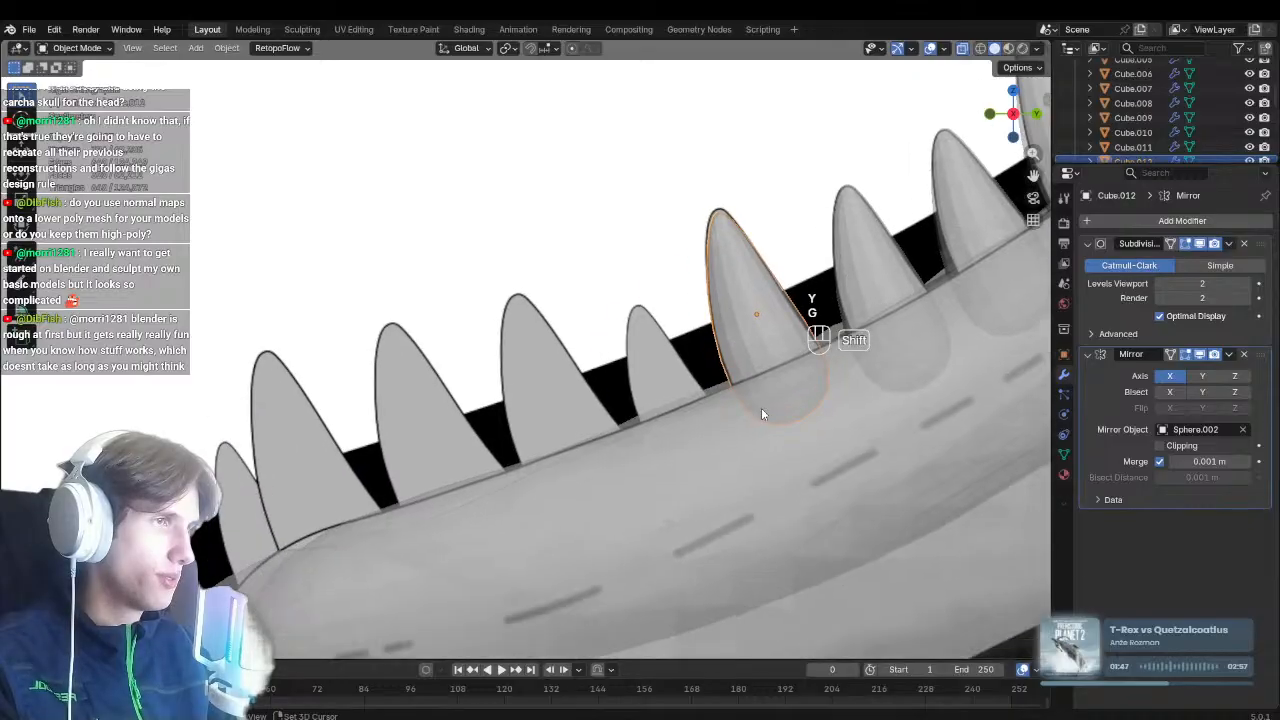
key(shift+d)
click(680, 501)
key(s)
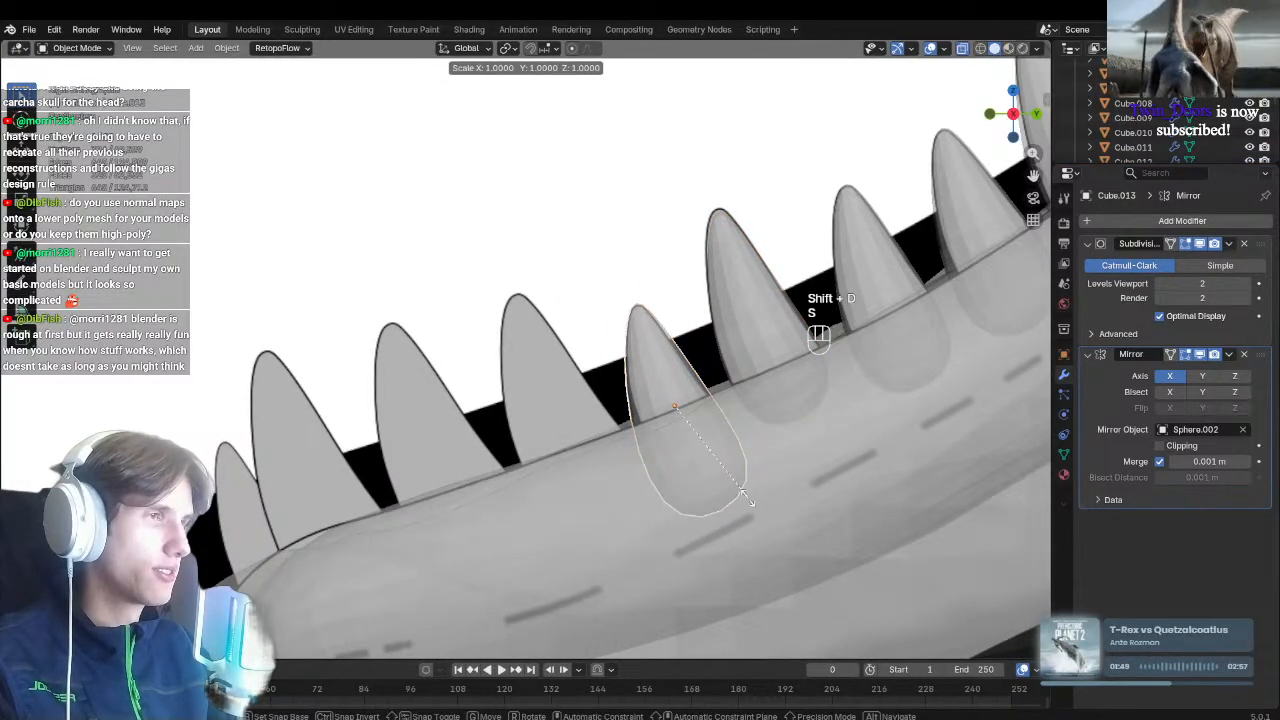
click(737, 475)
shift+middle_drag(550, 508, 531, 539)
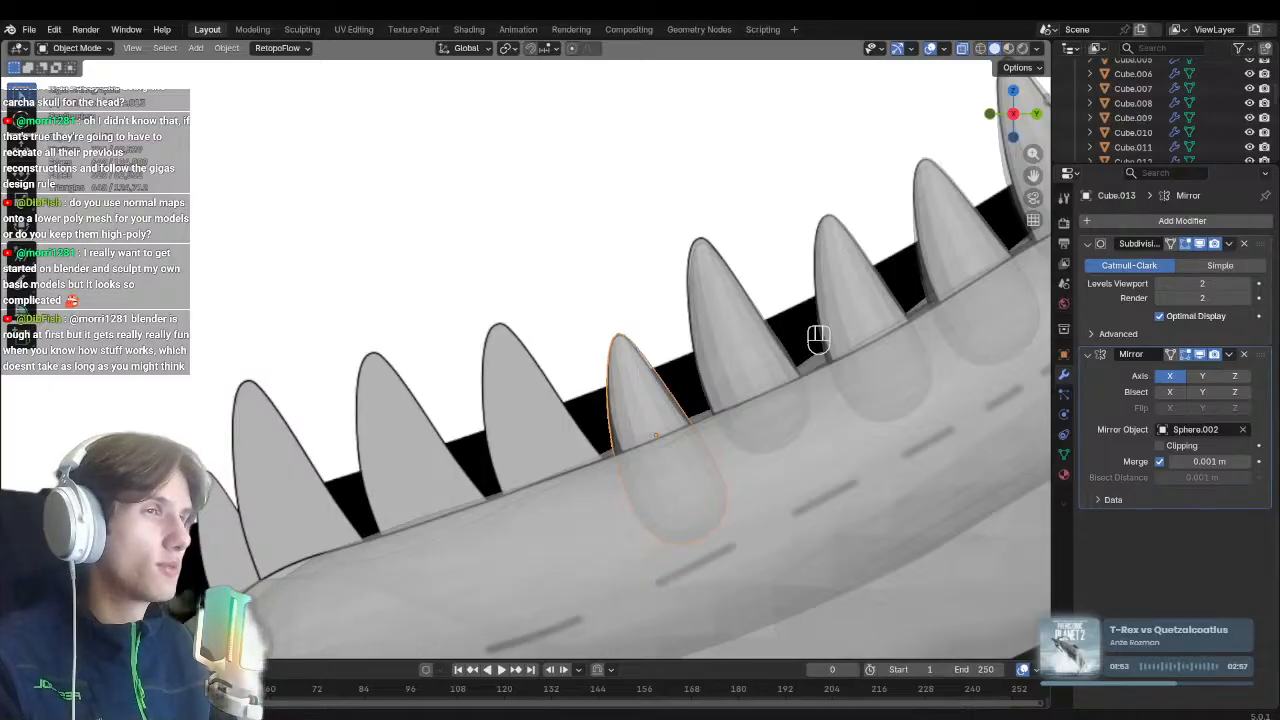
Add two more tooth copies on the next large reference teeth forward, scaling and rotating them to fit
shift+middle_drag(806, 612, 854, 640)
key(shift+d)
key(s)
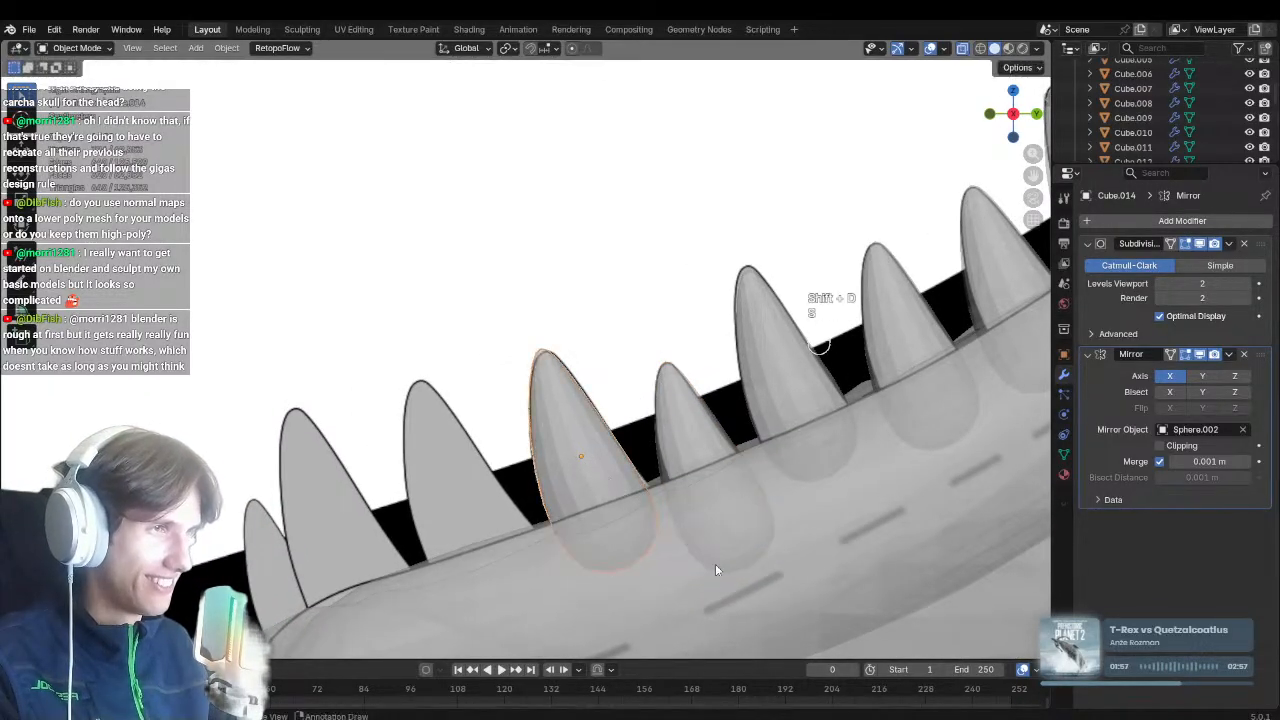
shift+middle_drag(715, 564, 772, 503)
key(shift+d)
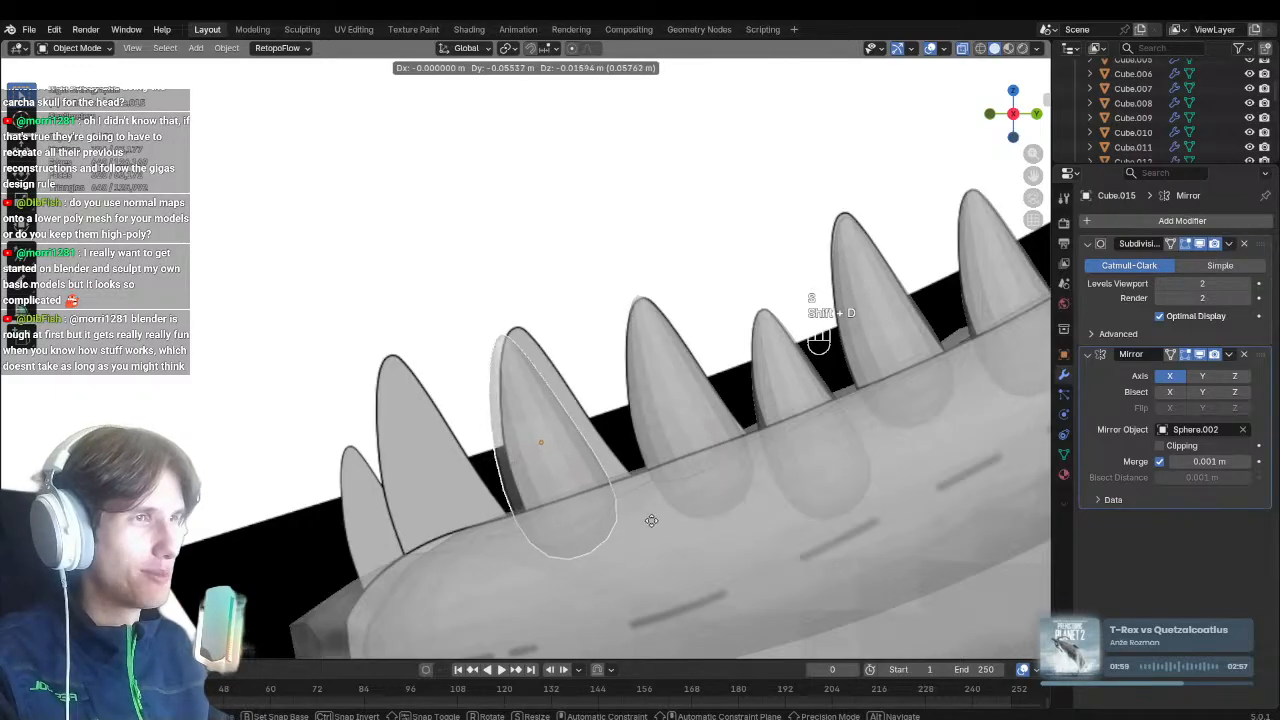
click(657, 558)
key(r)
key(g)
click(662, 555)
shift+middle_drag(634, 524, 751, 494)
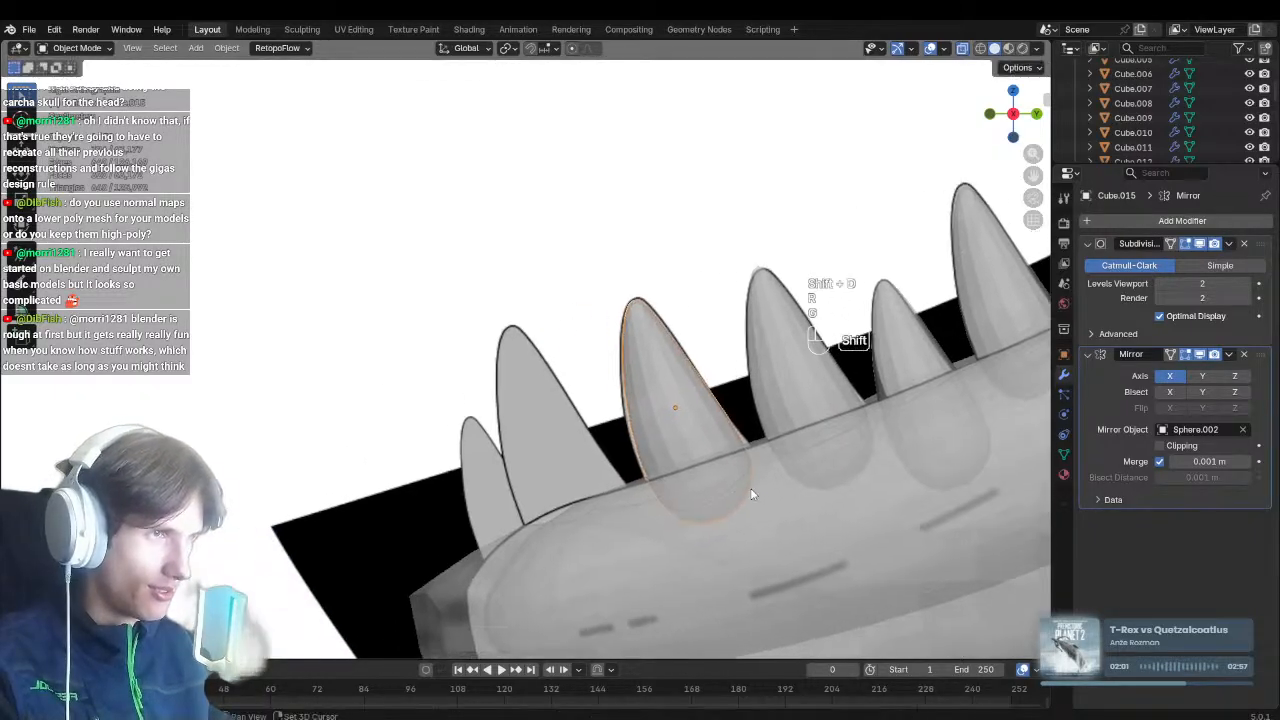
Duplicate the tooth onto the last large reference tooth and shift the copy inward along X in front view
key(shift+d)
click(630, 534)
key(KP_1)
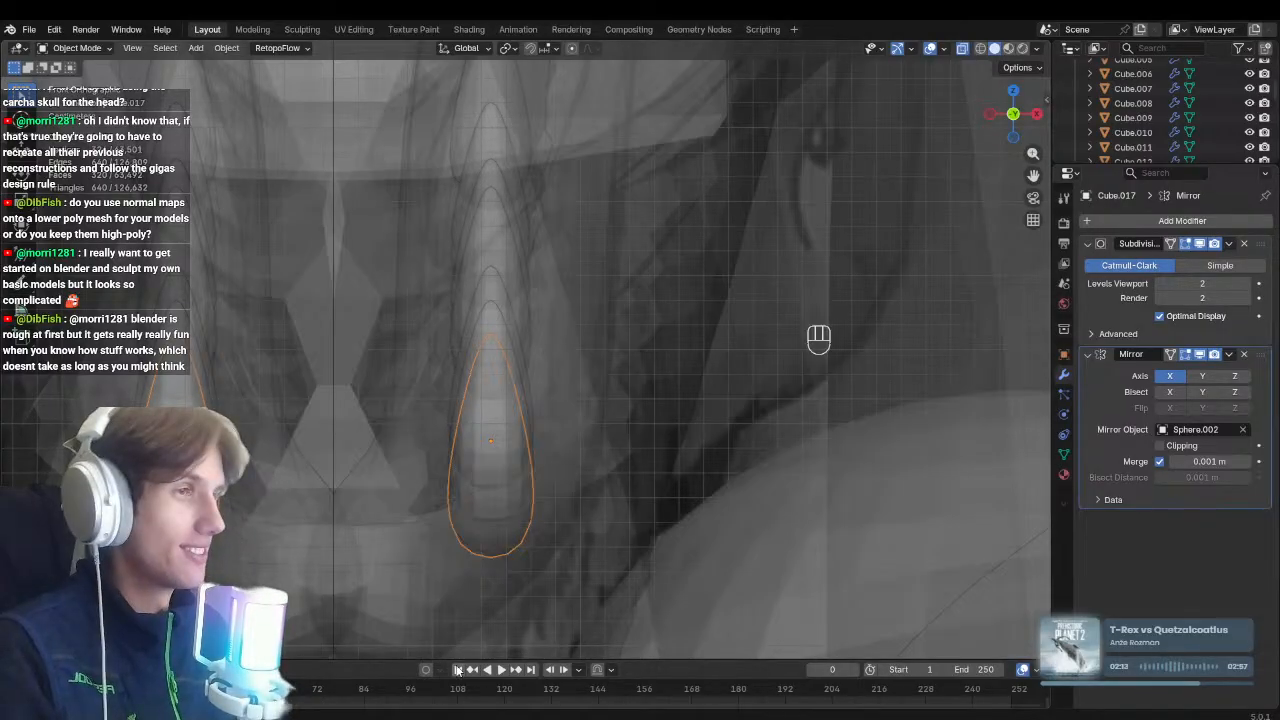
key(alt+z)
key(g)
key(x)
click(581, 540)
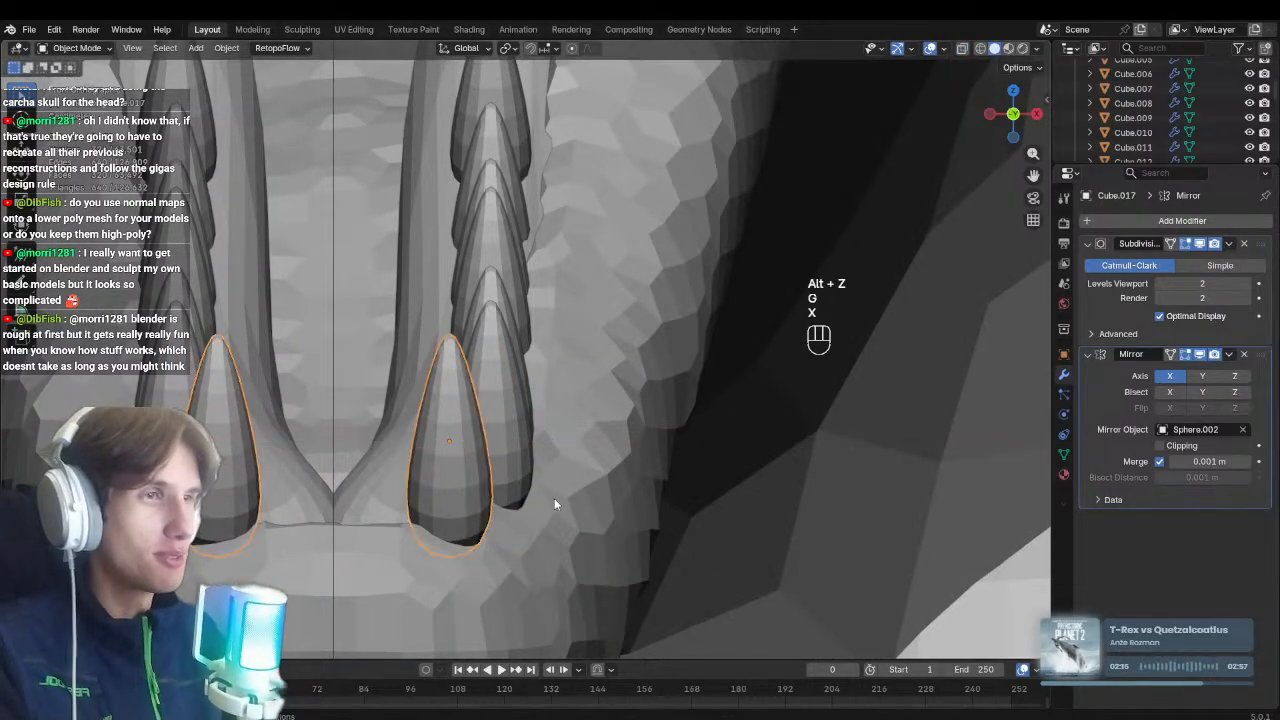
Shift the tooth just behind it inward along X to follow the jaw's curve
click(516, 462)
key(g)
key(x)
click(557, 545)
shift+middle_drag(500, 510, 597, 510)
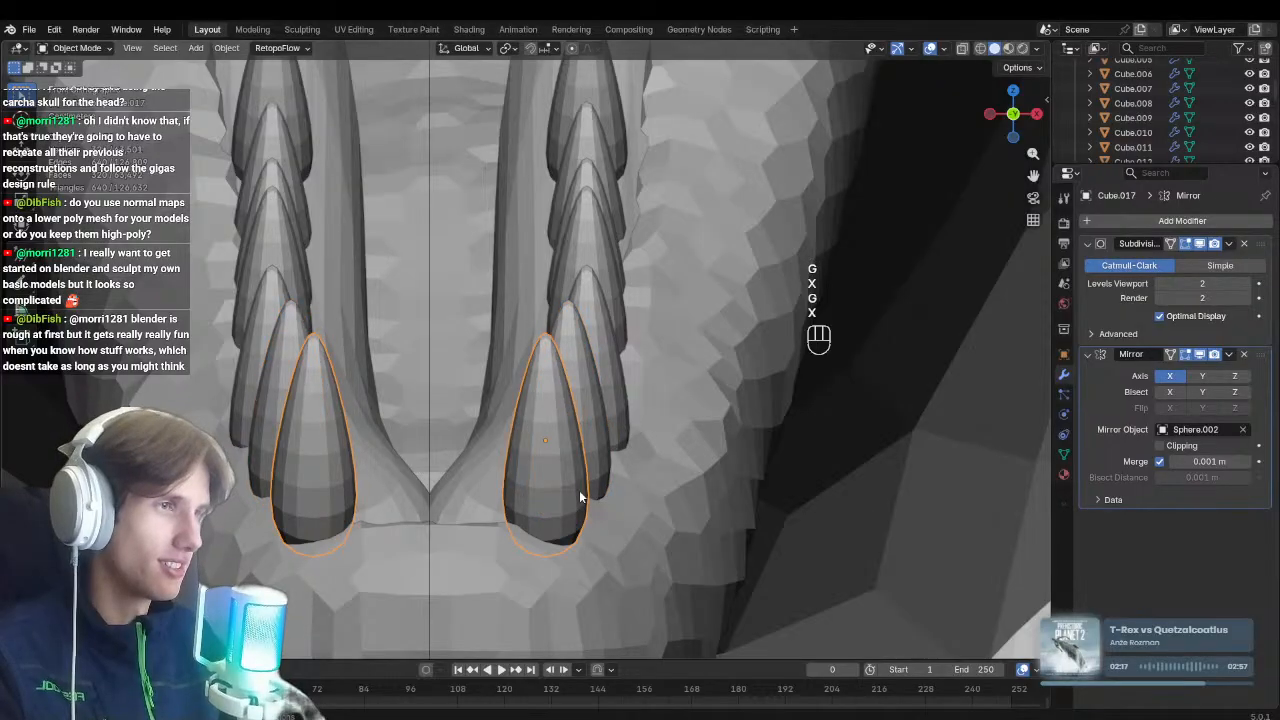
Duplicate the front tooth onto the small foremost reference tooth and scale the copy down to fit
key(KP_3)
key(alt+z)
key(alt+z)
key(shift+d)
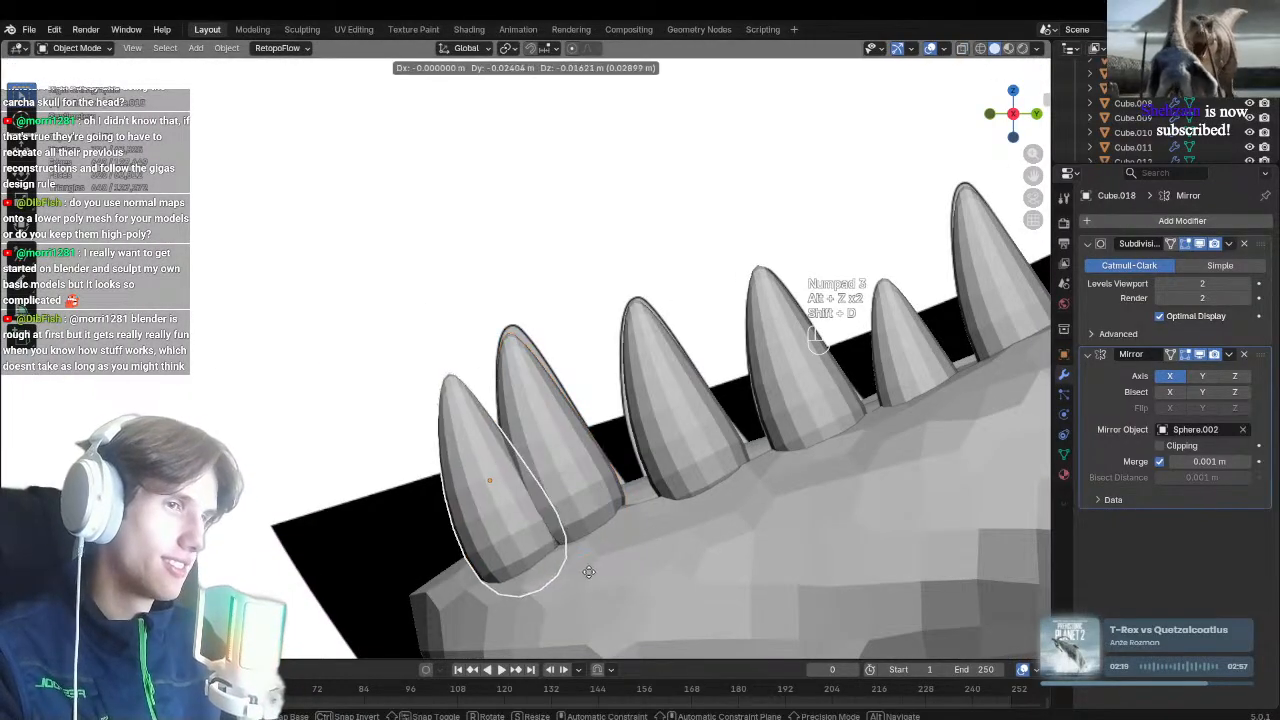
key(s)
key(s)
key(g)
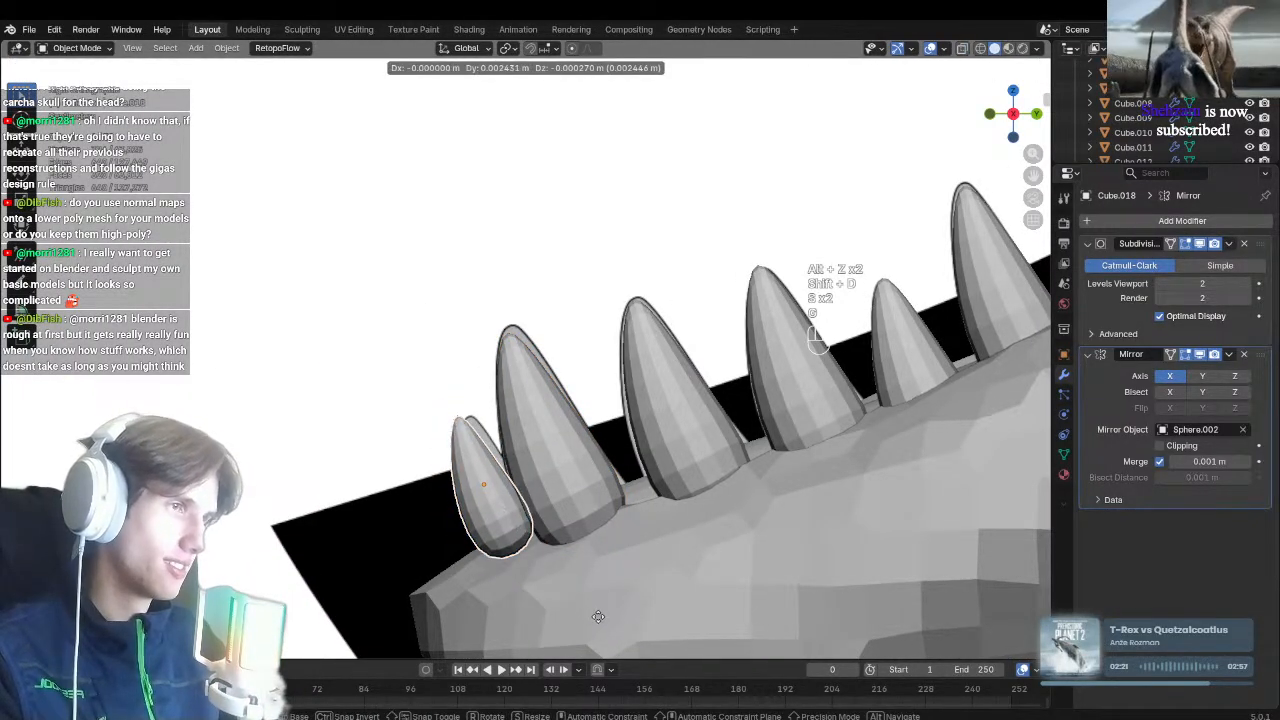
click(598, 617)
key(s)
click(620, 612)
Move the small foremost tooth inward along X beside the jaw's centre line in front view
key(KP_1)
key(alt+z)
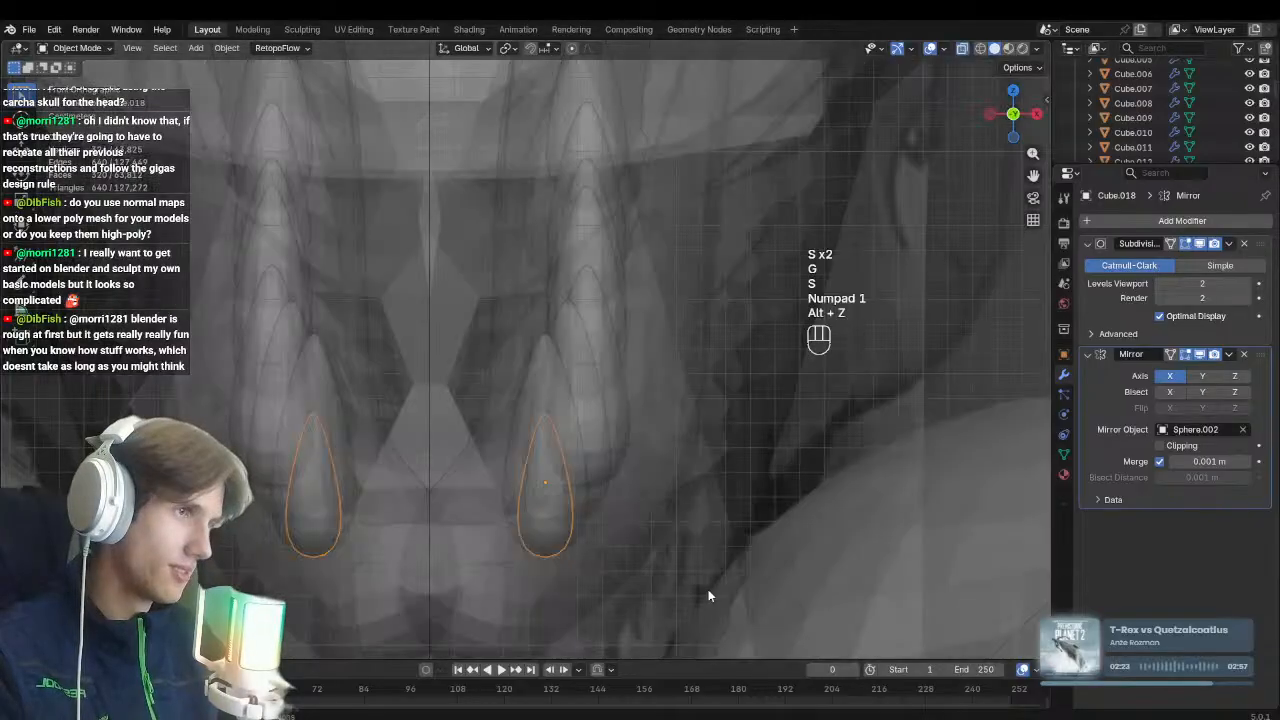
key(alt+z)
key(g)
key(x)
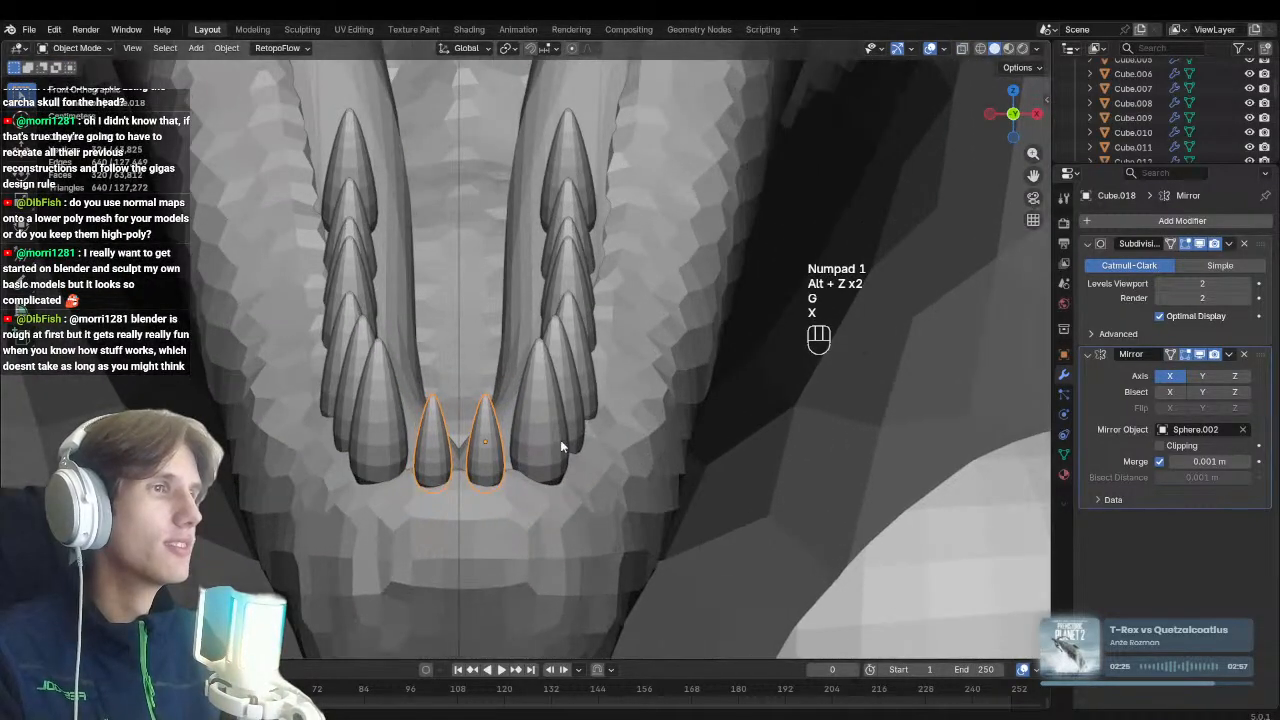
Shift the second tooth from the front inward along X and narrow it along X to about 0.94
key(g)
key(x)
click(622, 547)
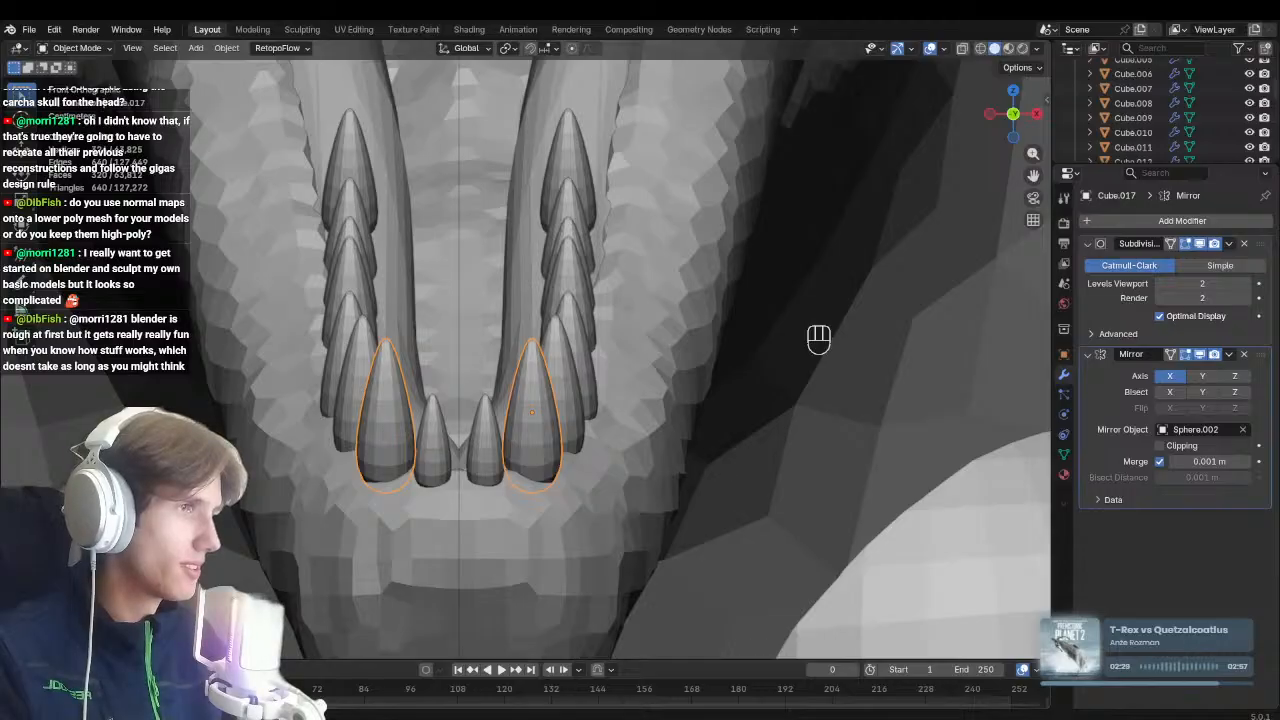
shift+middle_drag(465, 513, 494, 563)
key(s)
key(x)
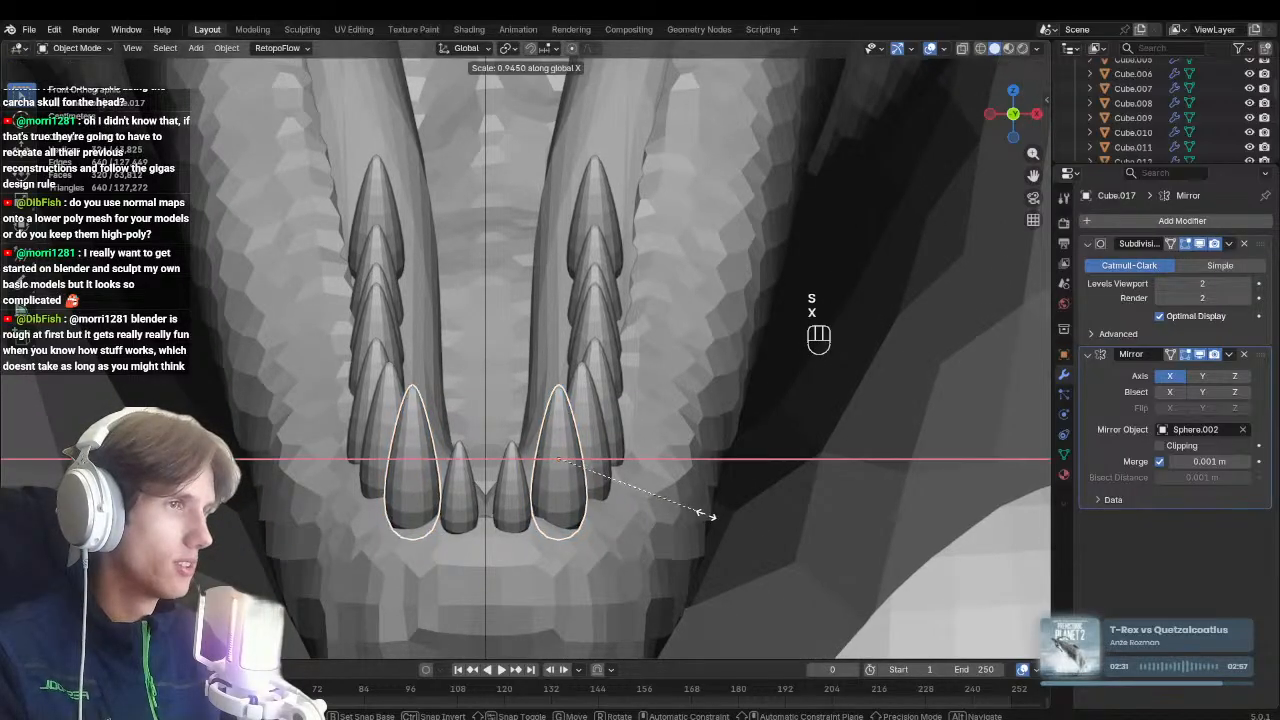
click(704, 514)
Select the body mesh and inspect the new lower teeth and whole model in perspective
click(774, 535)
middle_drag(774, 535, 853, 530)
scroll(853, 530, down, 4)
middle_drag(740, 443, 780, 392)
click(780, 392)
scroll(560, 386, down, 5)
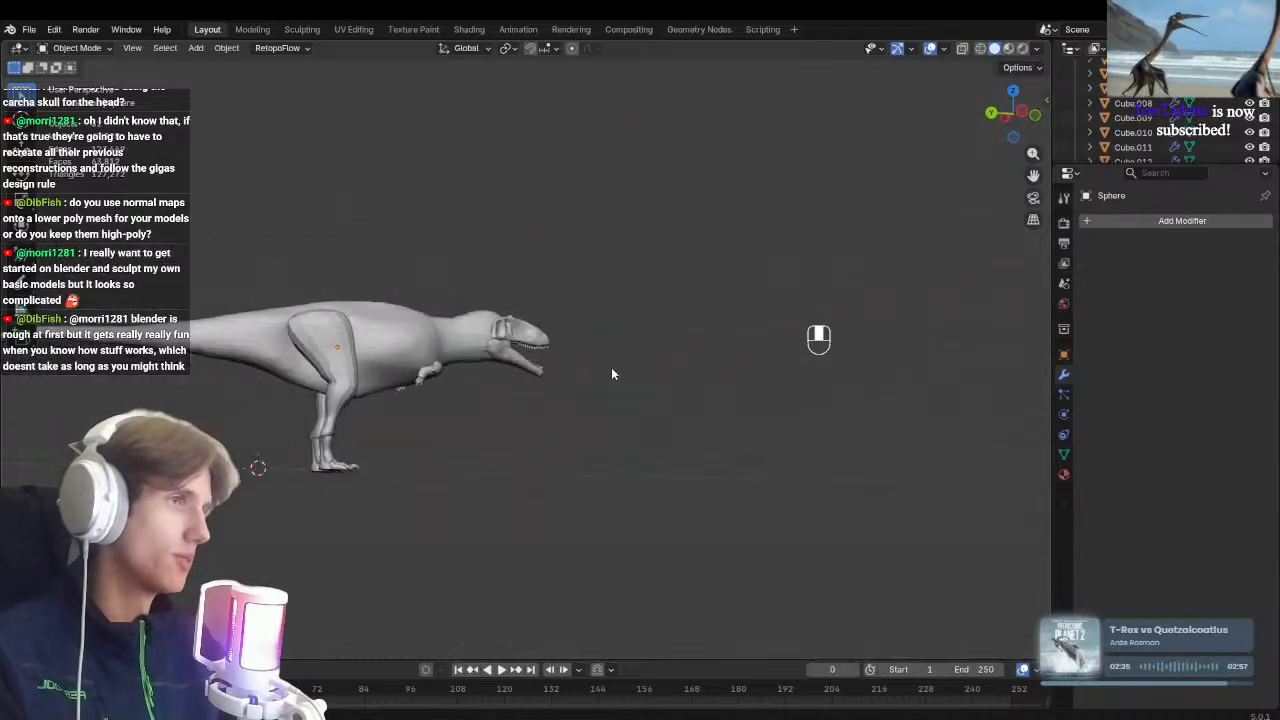
Duplicate the rearmost finished lower tooth onto the next reference tooth behind it and scale the copy down
middle_drag(611, 373, 348, 382)
scroll(490, 379, up, 4)
key(KP_2)
key(KP_3)
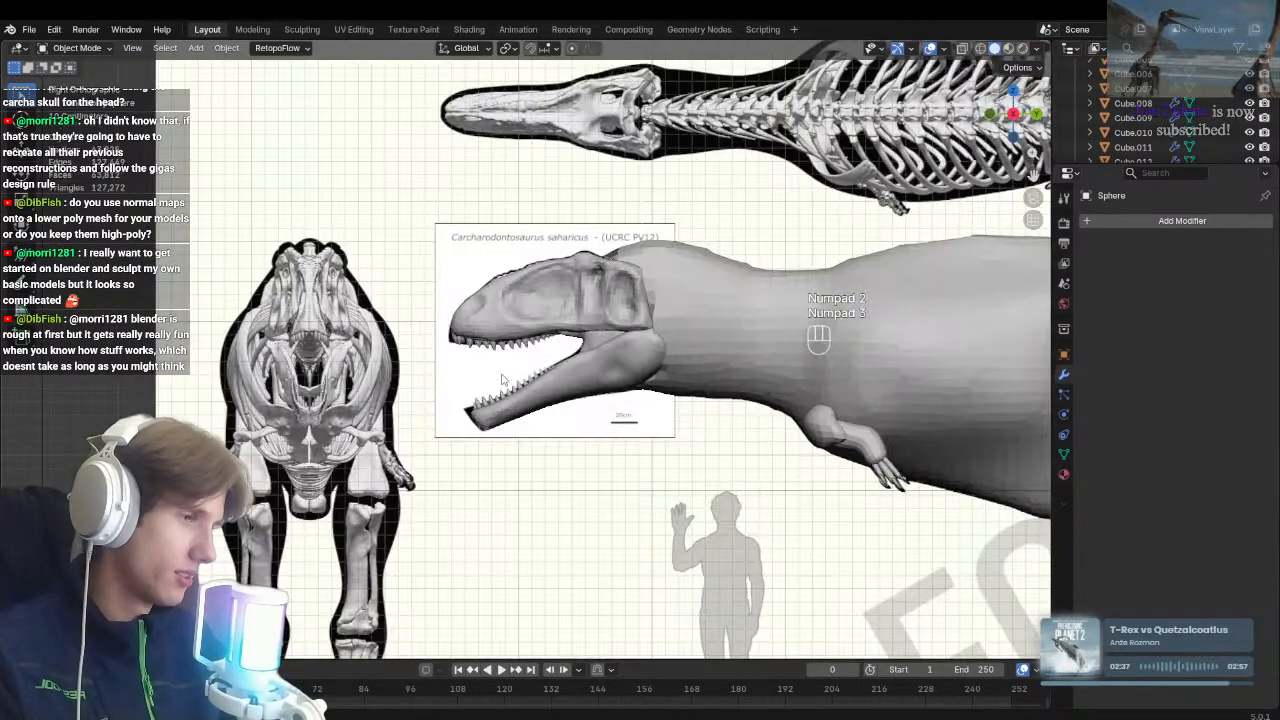
scroll(573, 432, up, 6)
scroll(545, 360, up, 3)
click(452, 463)
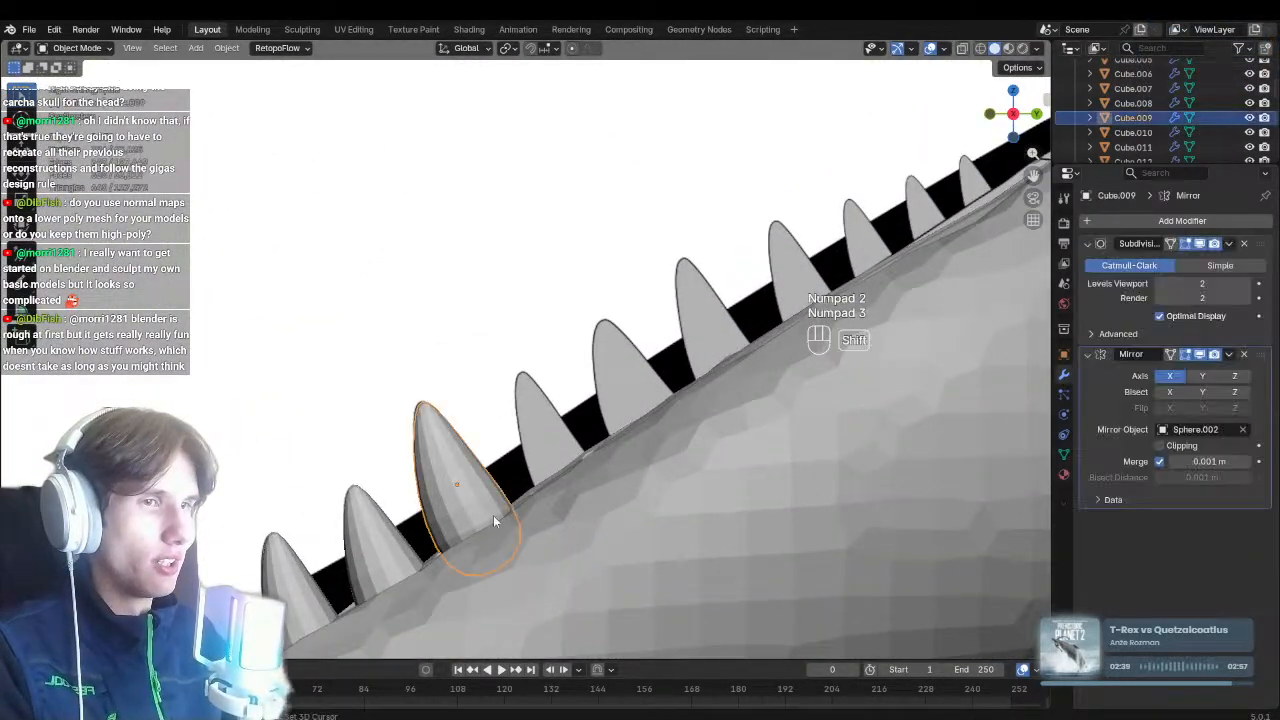
key(shift+d)
key(s)
click(625, 505)
key(alt+z)
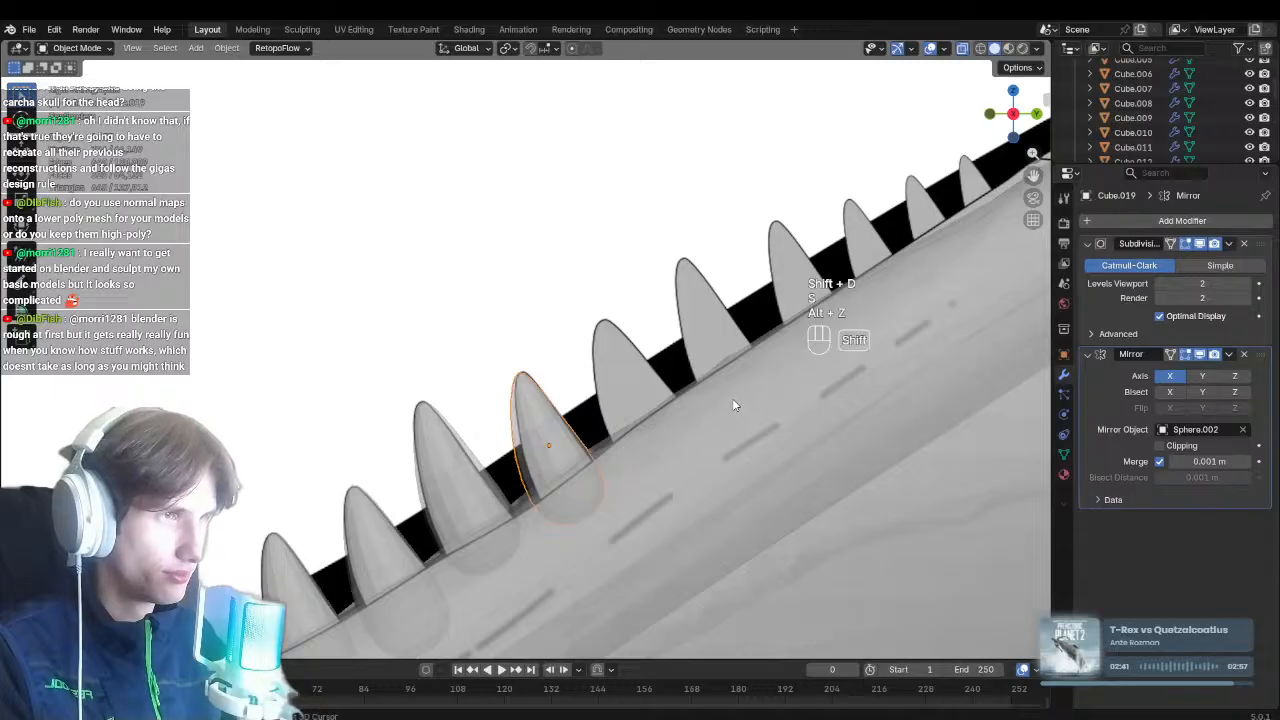
Align the new smaller tooth with its reference outline and narrow it along Y
shift+middle_drag(733, 399, 721, 413)
key(g)
click(676, 464)
key(s)
key(y)
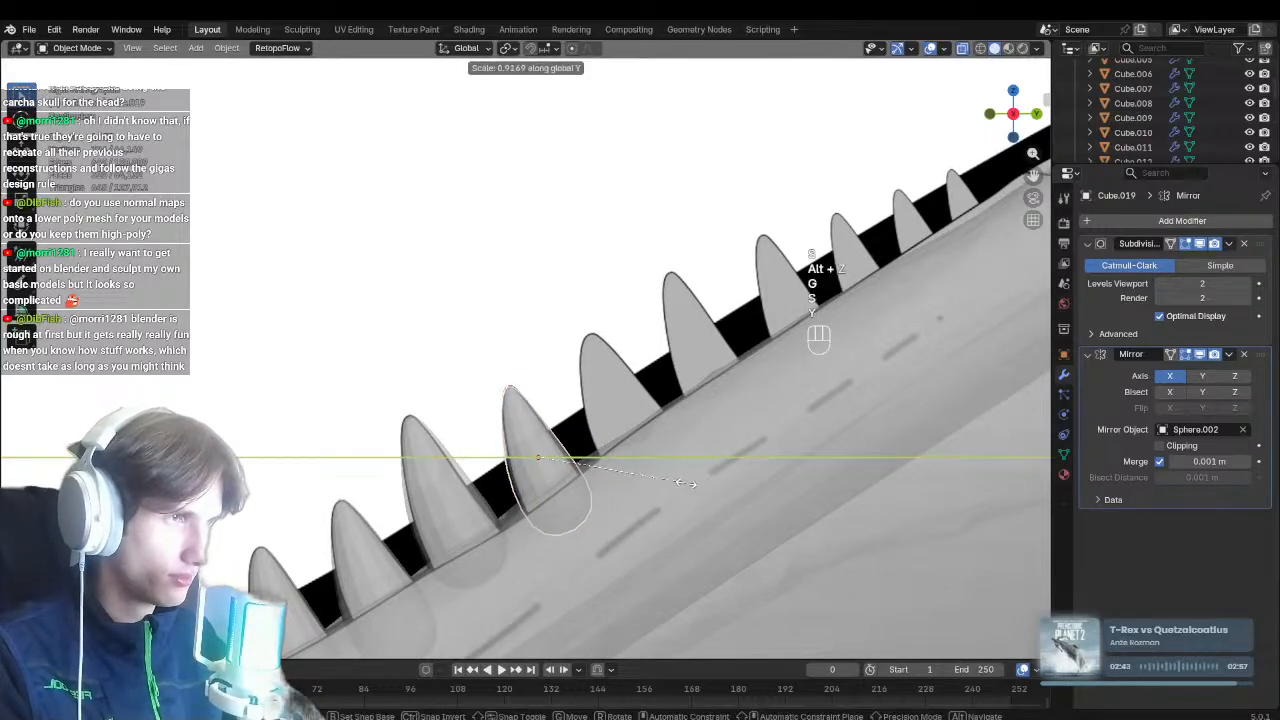
click(662, 496)
key(shift+d)
key(x)
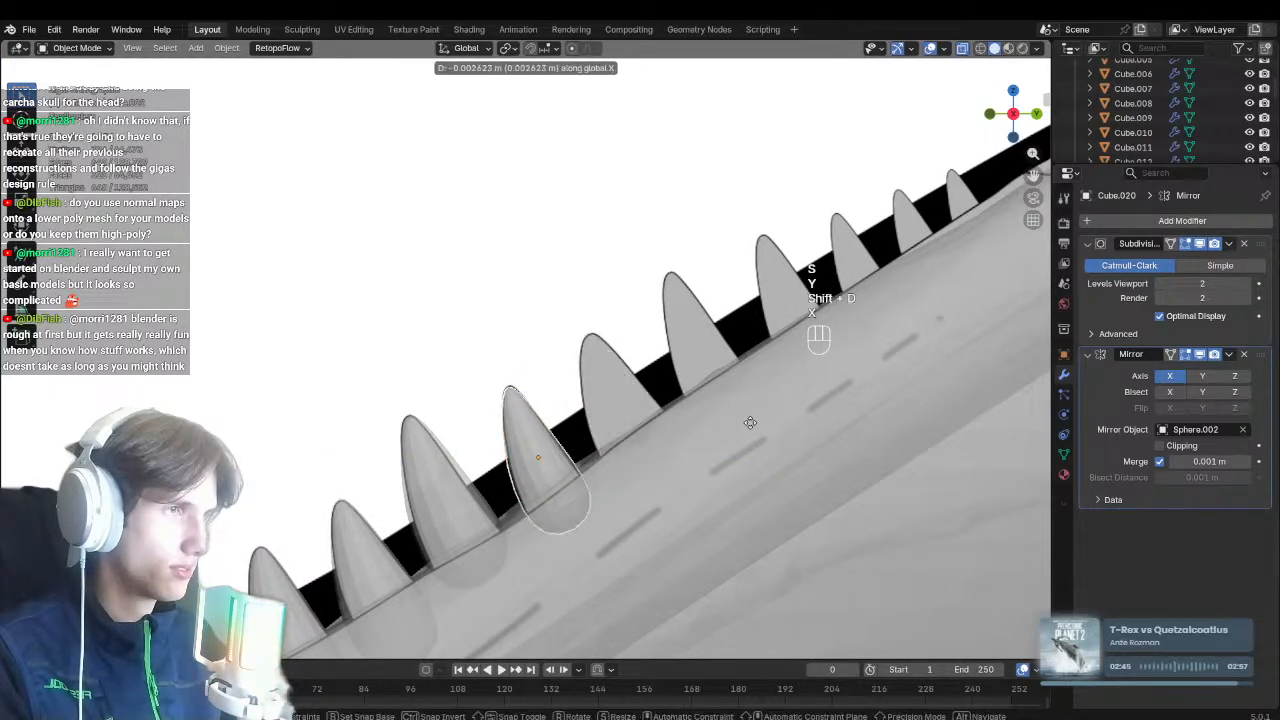
key(Escape)
key(x)
click(607, 466)
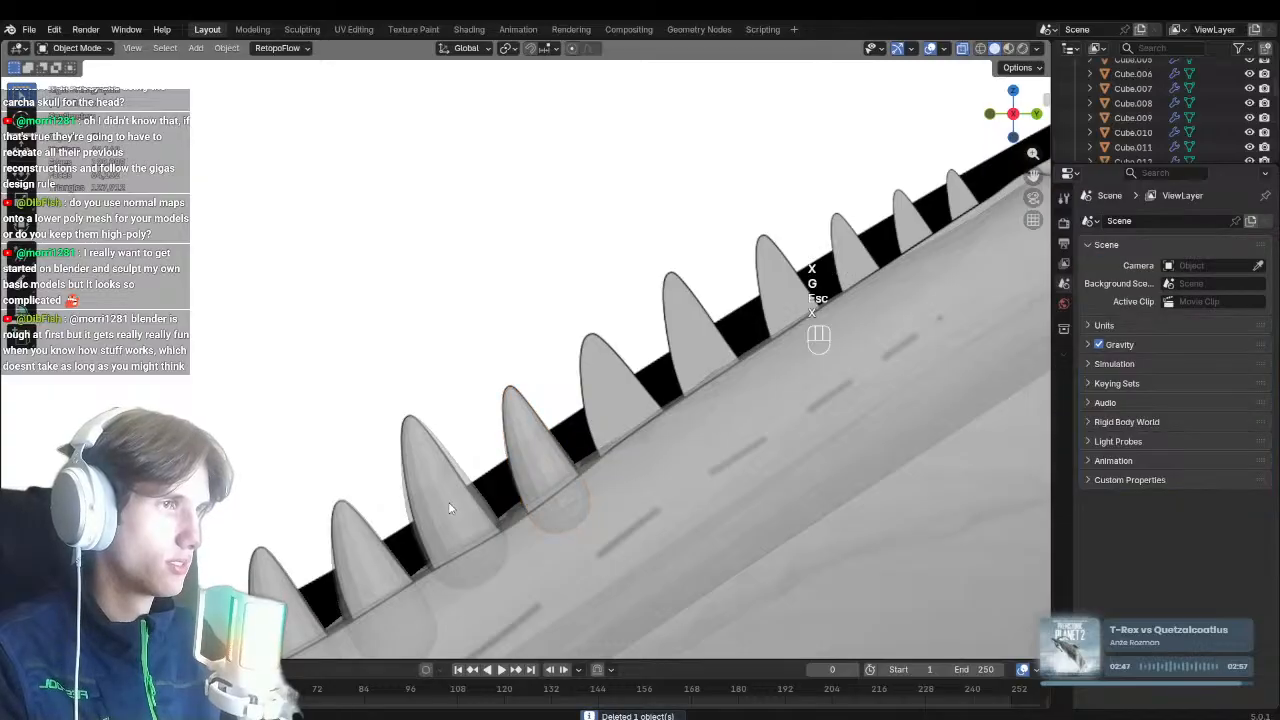
Duplicate the larger tooth in front of the new one onto the next empty reference tooth, then rotate and nudge it to fit
click(451, 511)
key(shift+d)
click(653, 450)
key(r)
click(680, 450)
key(g)
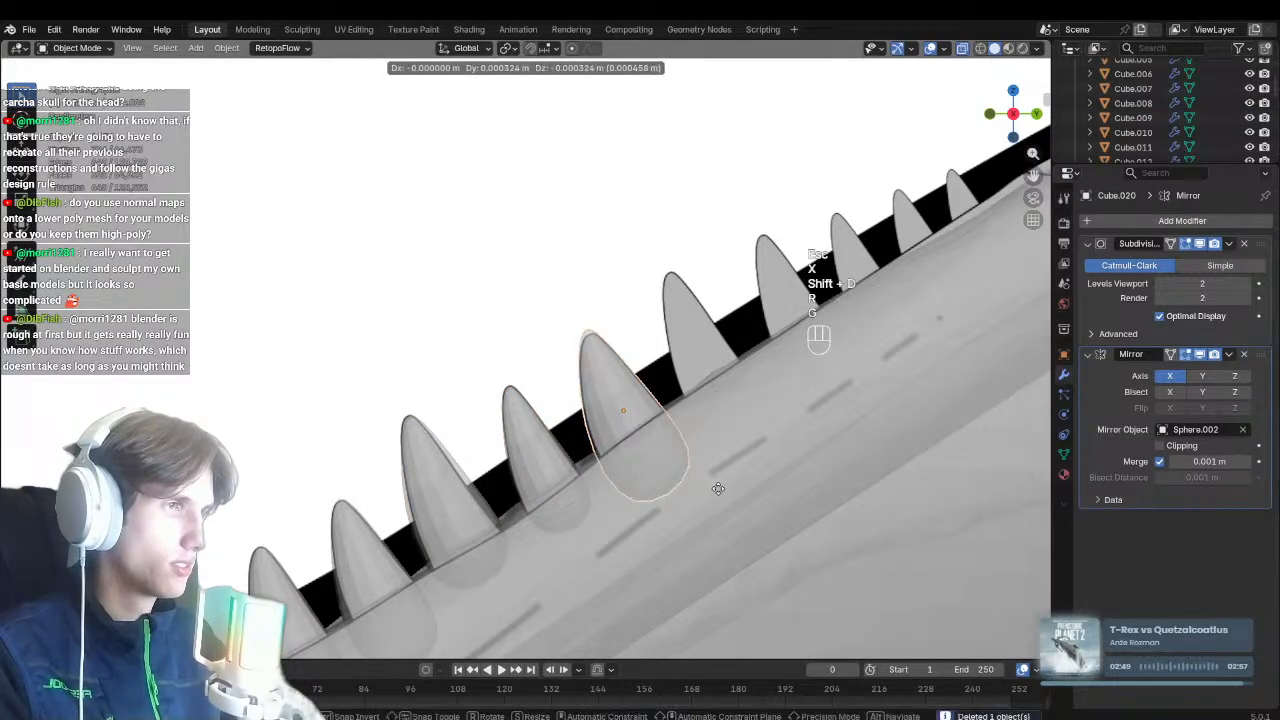
click(682, 450)
Duplicate that tooth onto the next reference tooth farther back and narrow the copy along global Y to about 0.83
key(alt+z)
shift+middle_drag(831, 369, 786, 473)
key(shift+d)
click(866, 411)
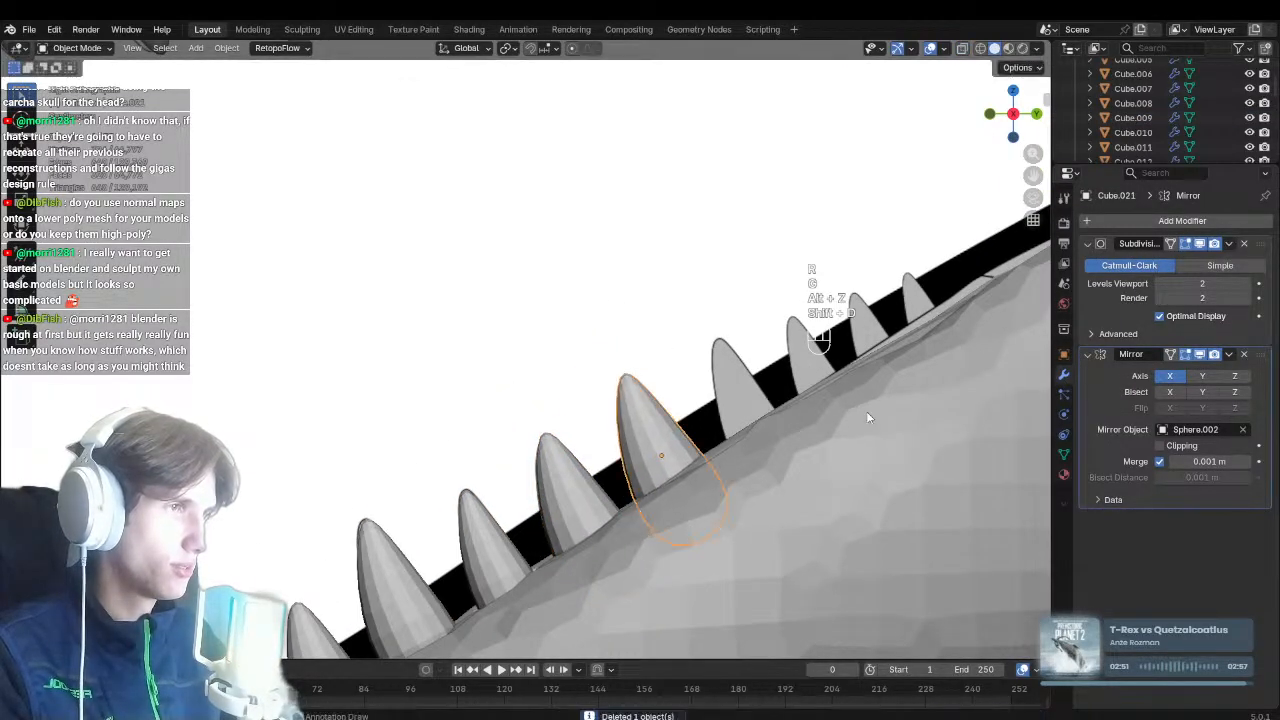
key(alt+z)
key(s)
key(x)
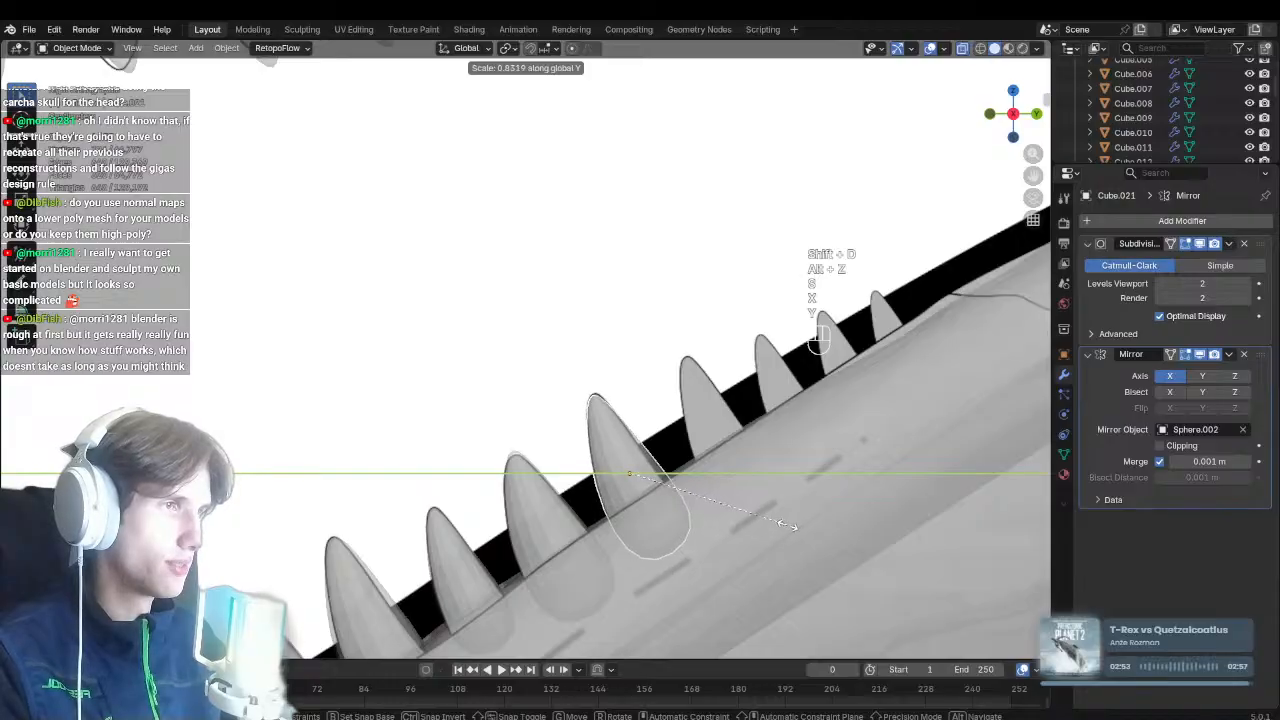
click(801, 526)
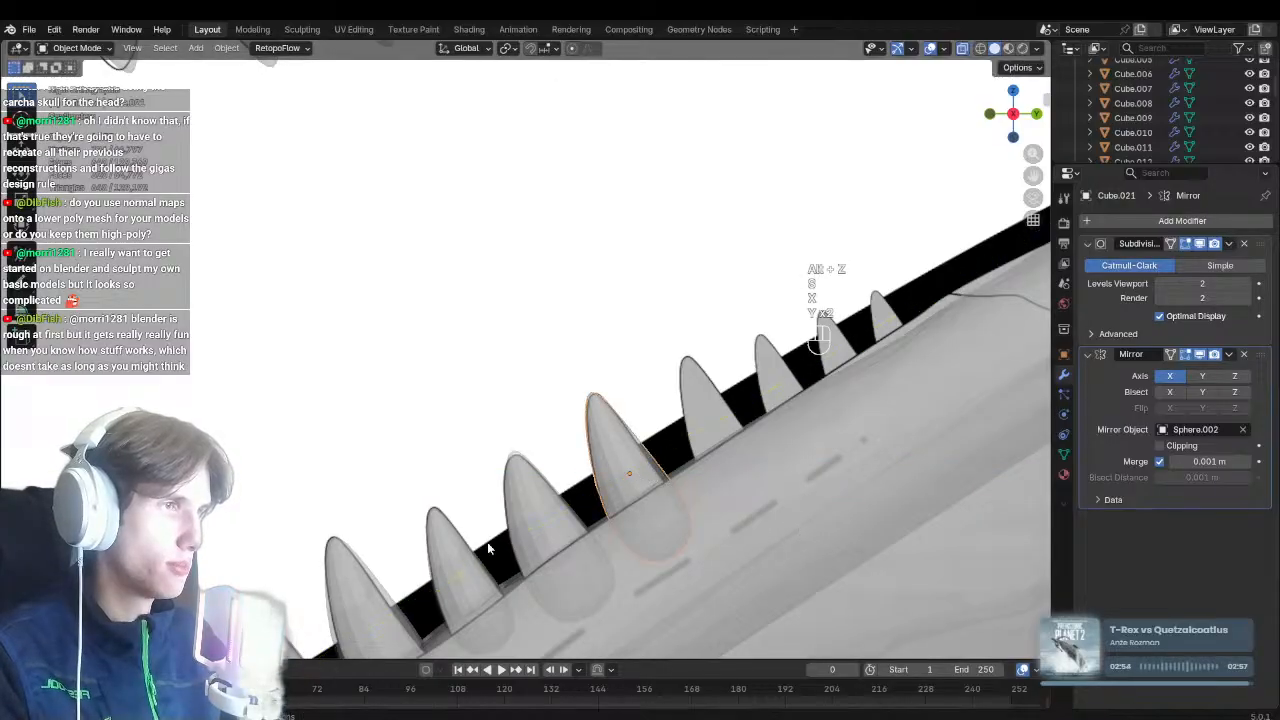
click(386, 618)
key(shift+d)
key(Escape)
key(s)
key(y)
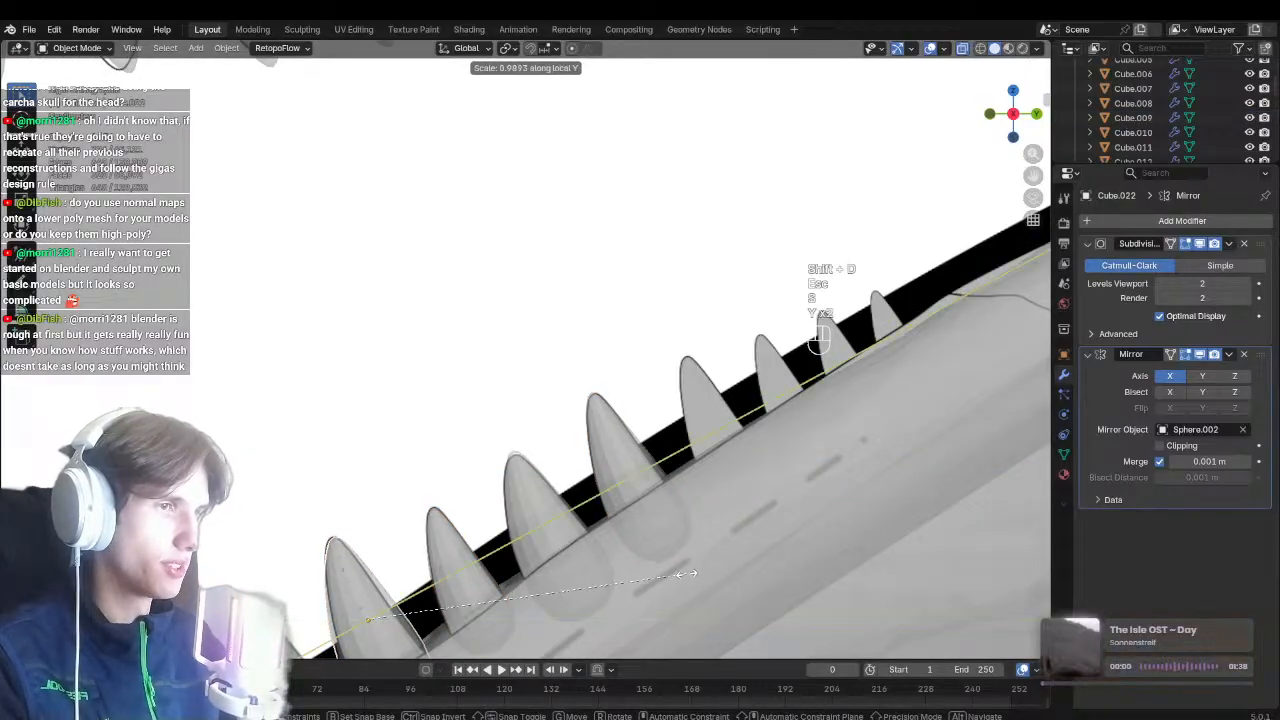
key(Escape)
shift+middle_drag(560, 591, 650, 498)
key(alt+z)
key(s)
key(y)
key(y)
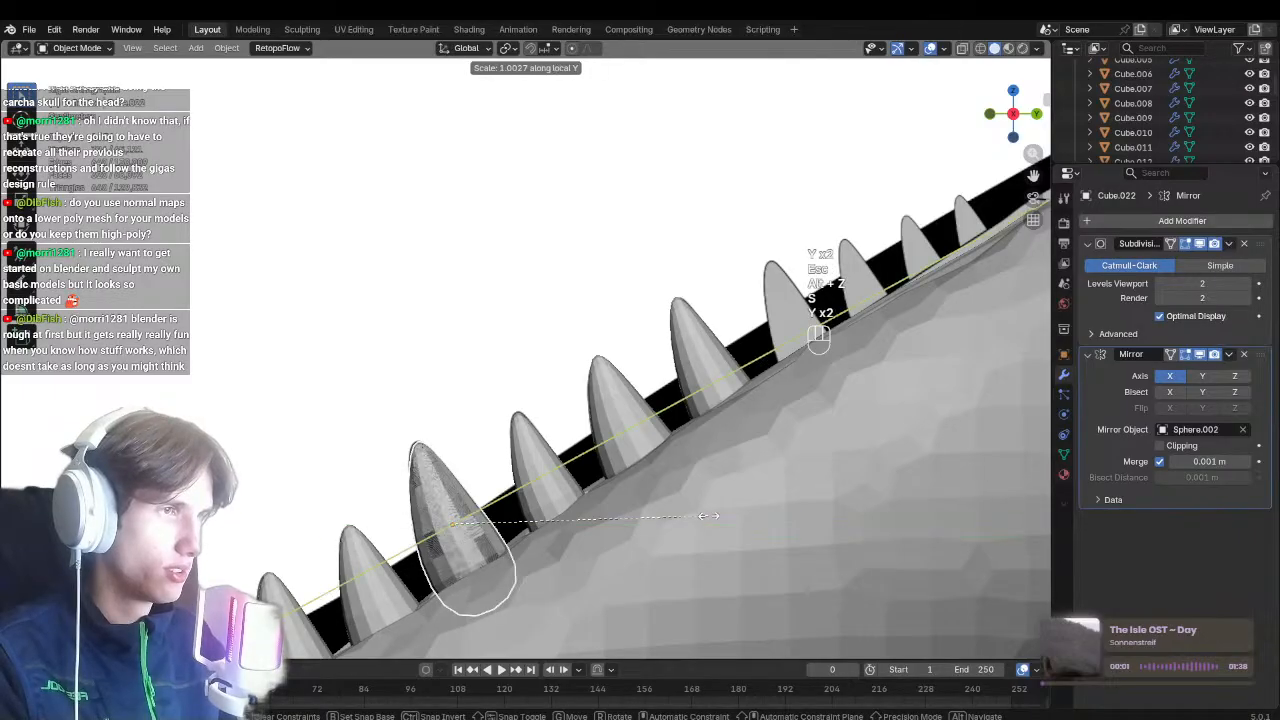
key(Escape)
middle_drag(488, 522, 511, 520)
key(g)
key(Escape)
key(x)
click(516, 524)
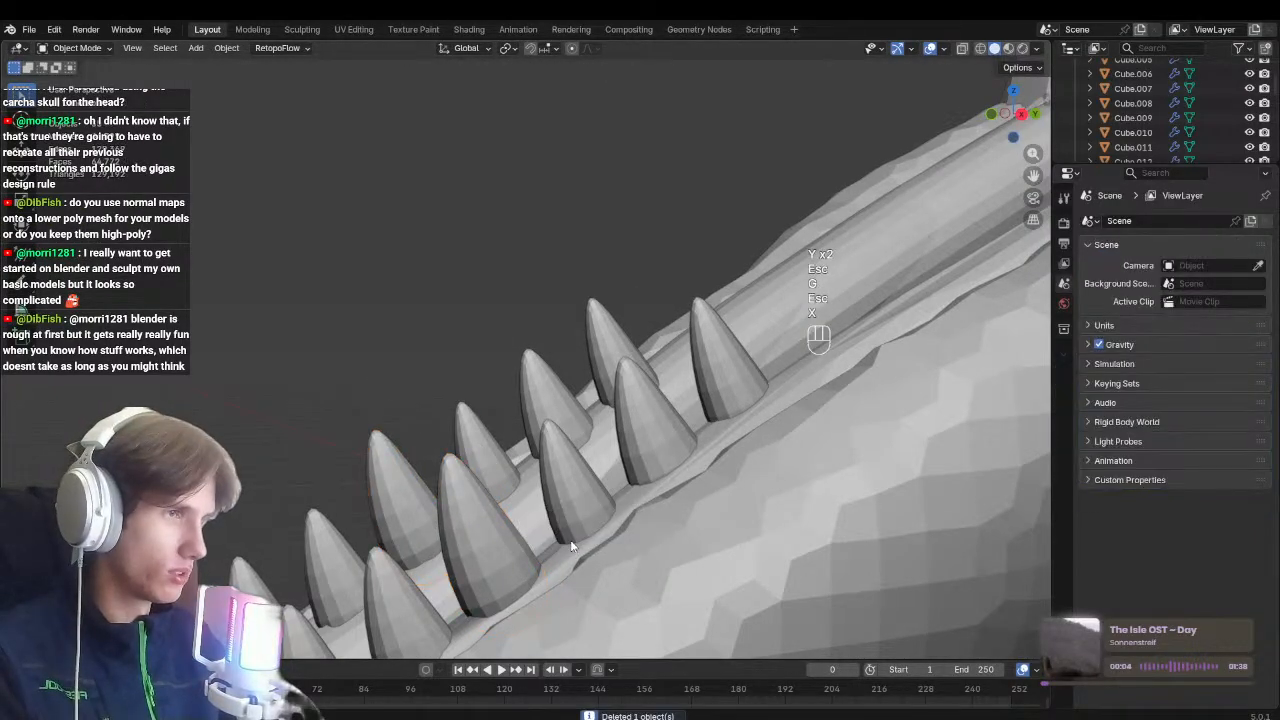
Narrow the large tooth in front of the three new lower teeth along its local Y to about 0.94
key(KP_3)
click(516, 528)
key(s)
key(y)
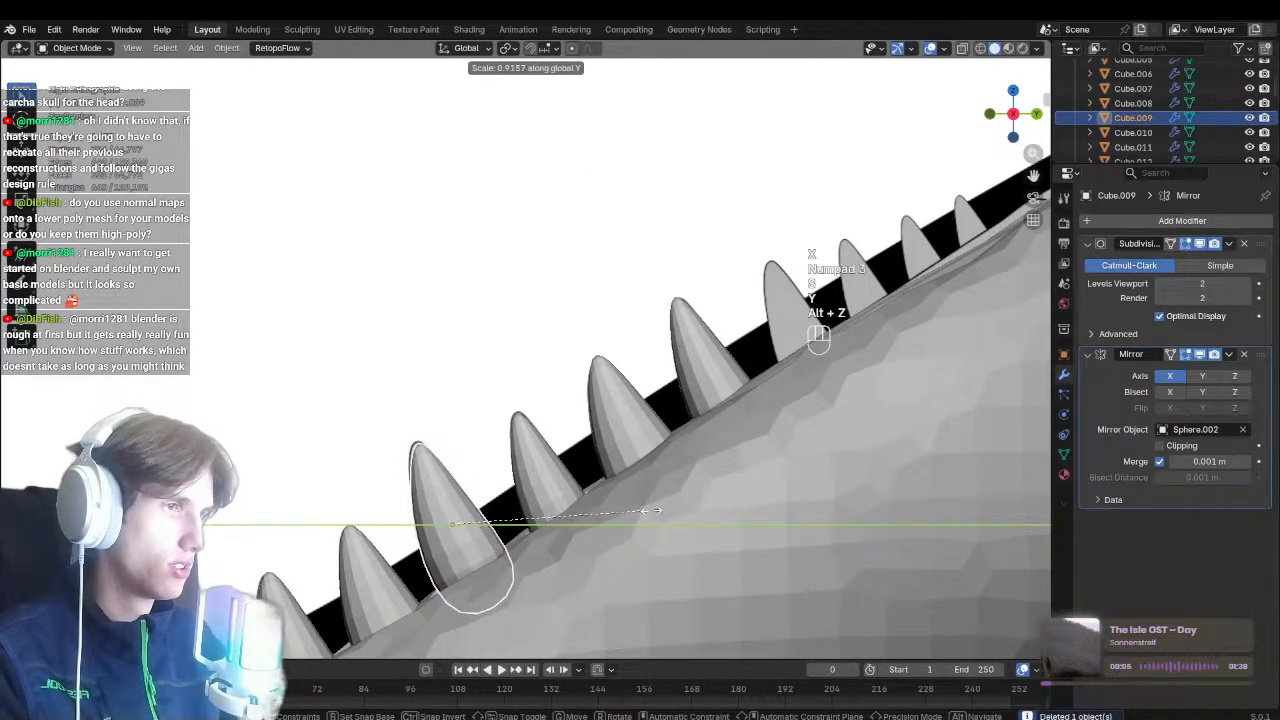
key(alt+z)
key(s)
key(y)
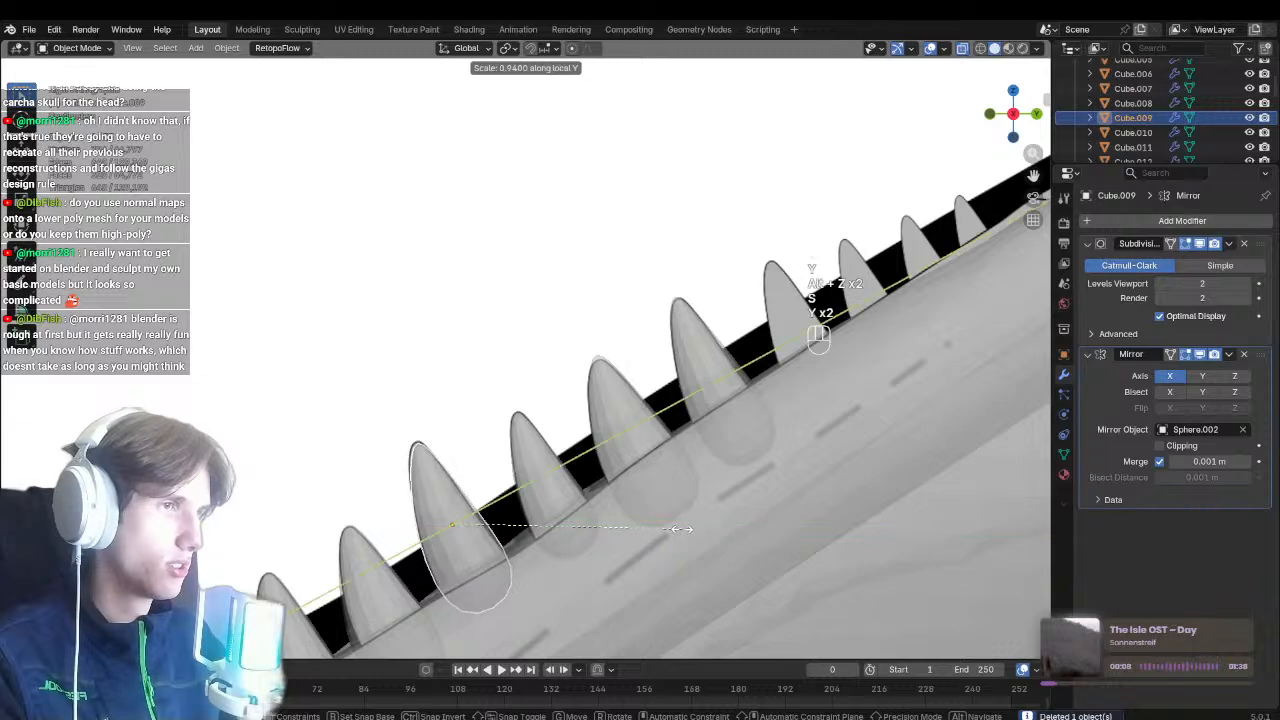
click(683, 528)
Duplicate the rearmost lower tooth onto the next reference tooth farther back along the jaw
shift+middle_drag(683, 528, 613, 607)
click(612, 430)
shift+middle_drag(682, 478, 551, 571)
key(shift+d)
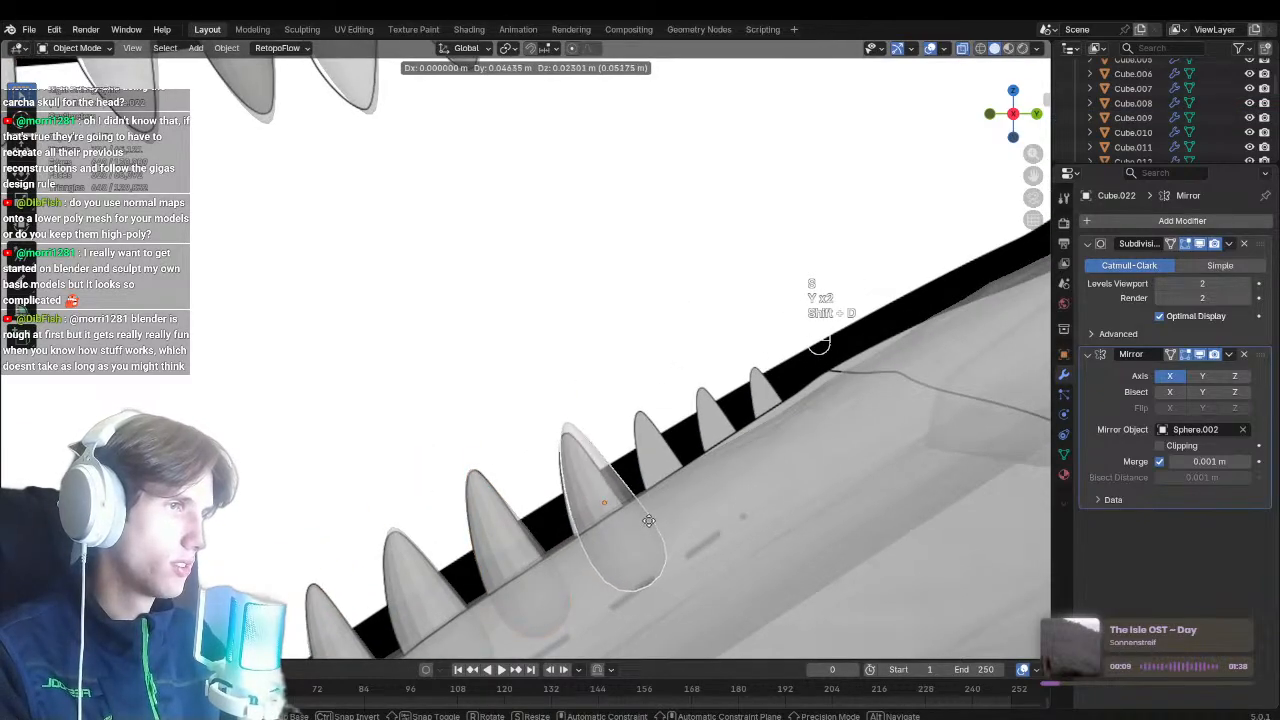
click(648, 532)
Duplicate the tooth once more onto the following reference tooth, then rotate, scale down and shift the copy to fit
key(shift+d)
key(r)
key(s)
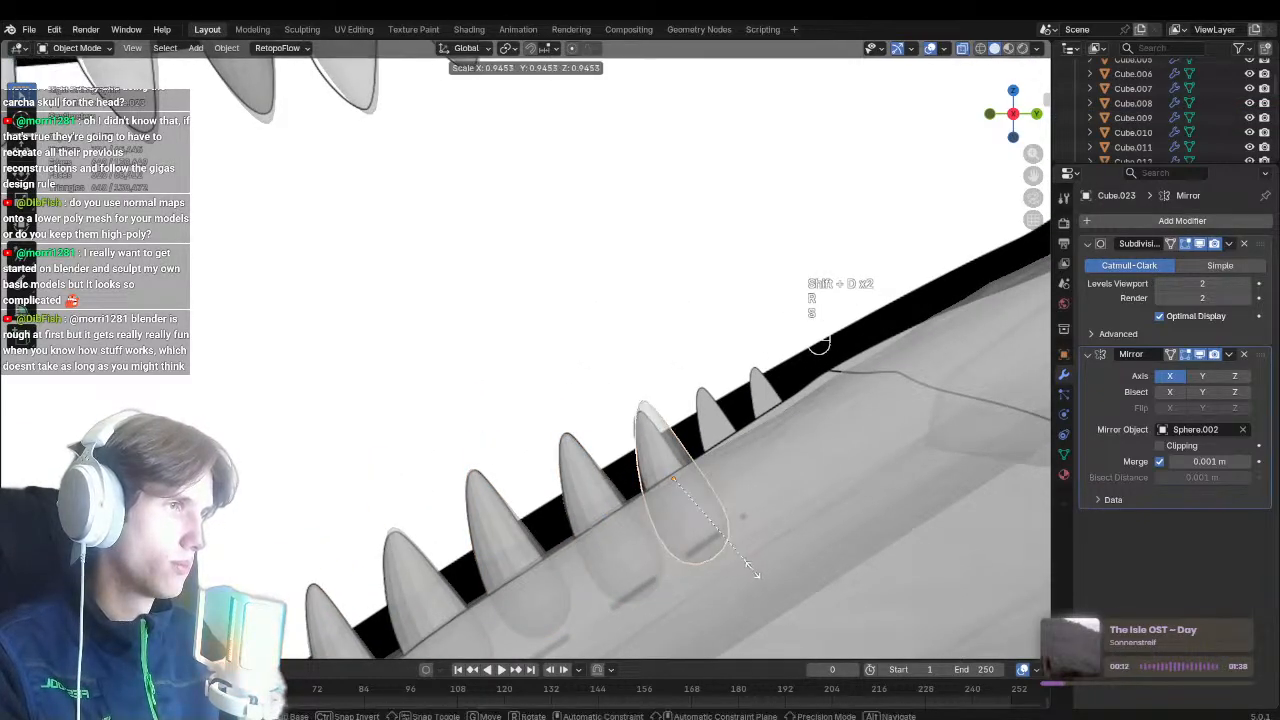
key(g)
key(s)
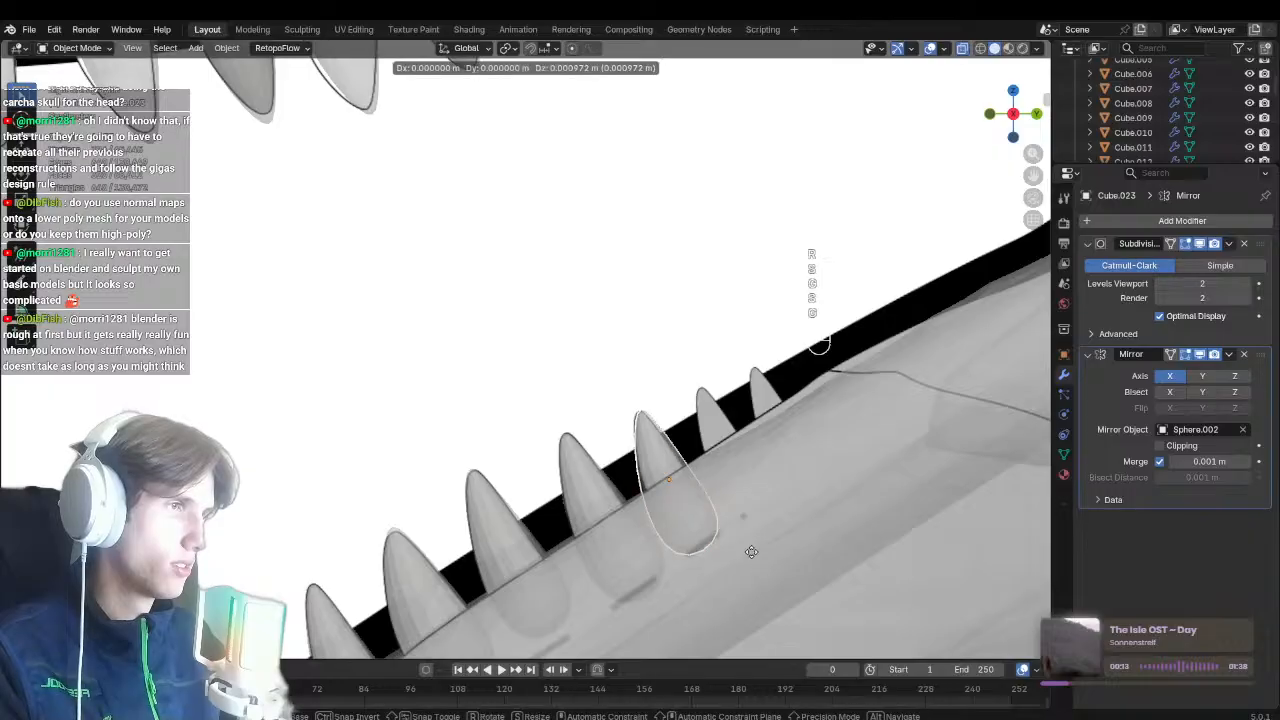
click(751, 551)
Duplicate teeth onto the last two reference teeth at the back of the lower jaw and shrink the rearmost one to fit
key(shift+d)
click(775, 530)
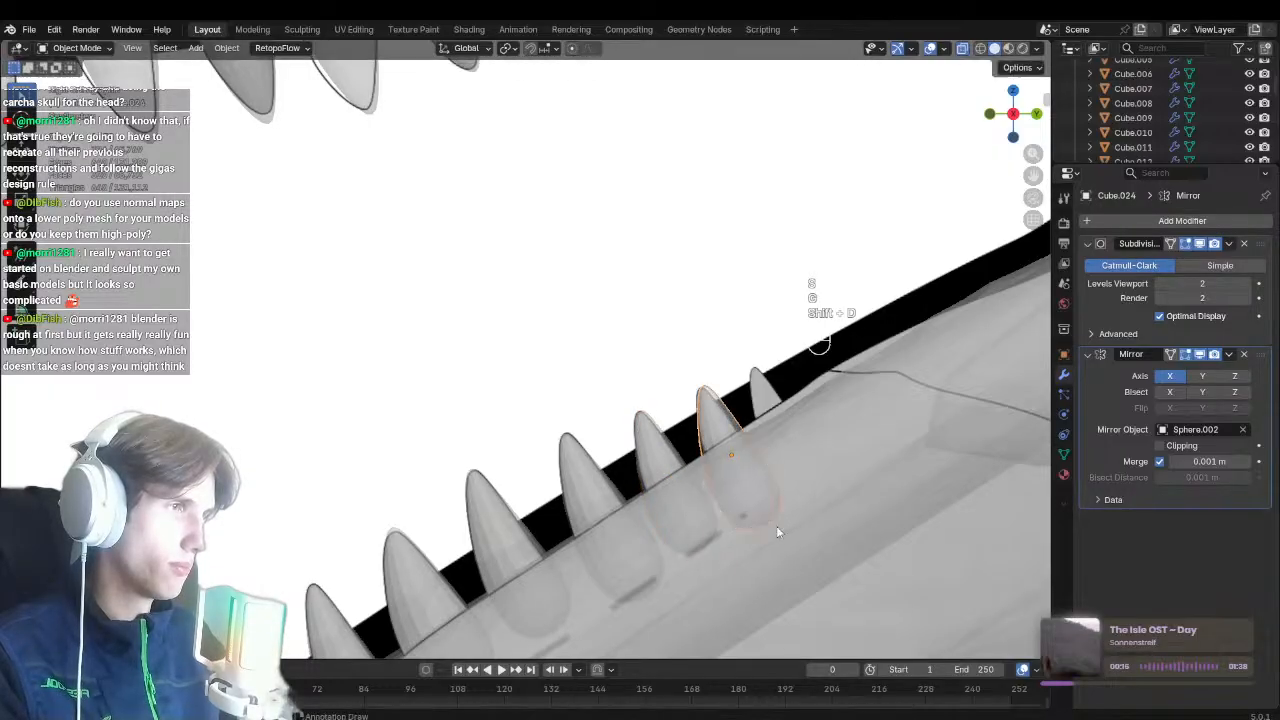
key(shift+d)
click(830, 511)
key(s)
click(861, 534)
key(g)
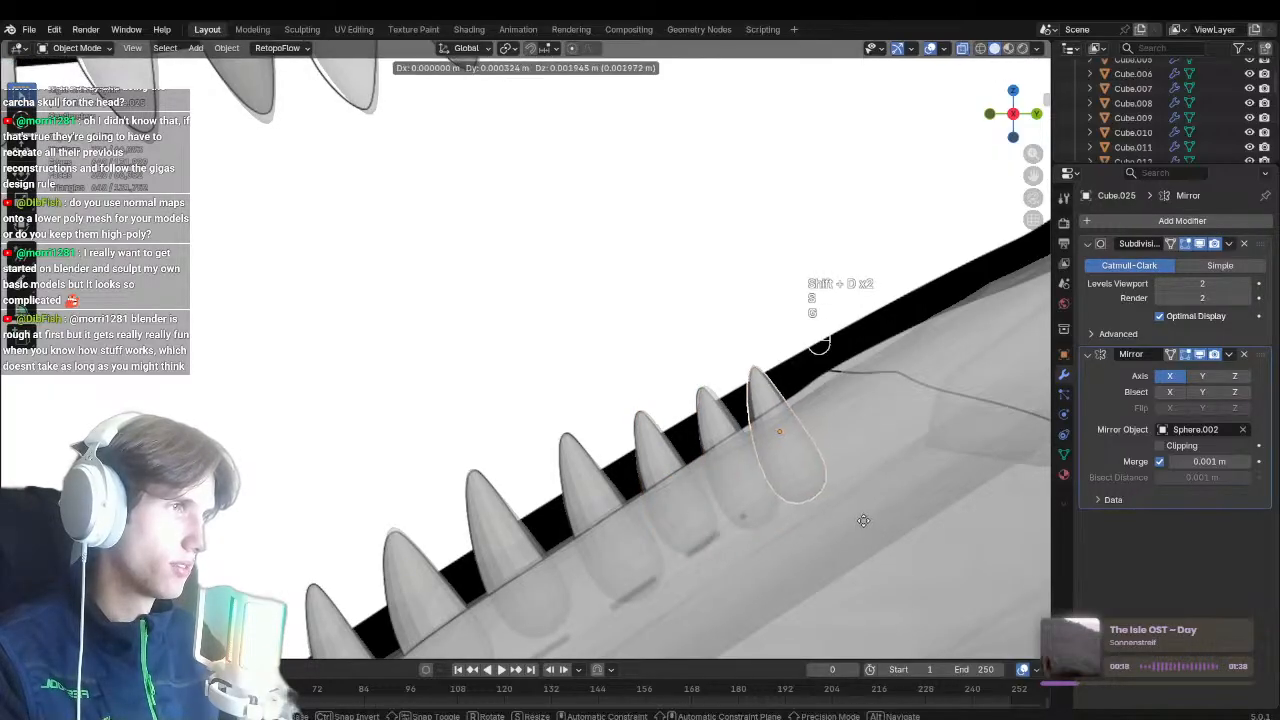
click(863, 521)
Move the two rearmost lower teeth outward along X onto the jaw ridge, working from a front perspective
key(alt+z)
scroll(748, 532, down, 5)
middle_drag(748, 532, 828, 481)
scroll(577, 347, up, 4)
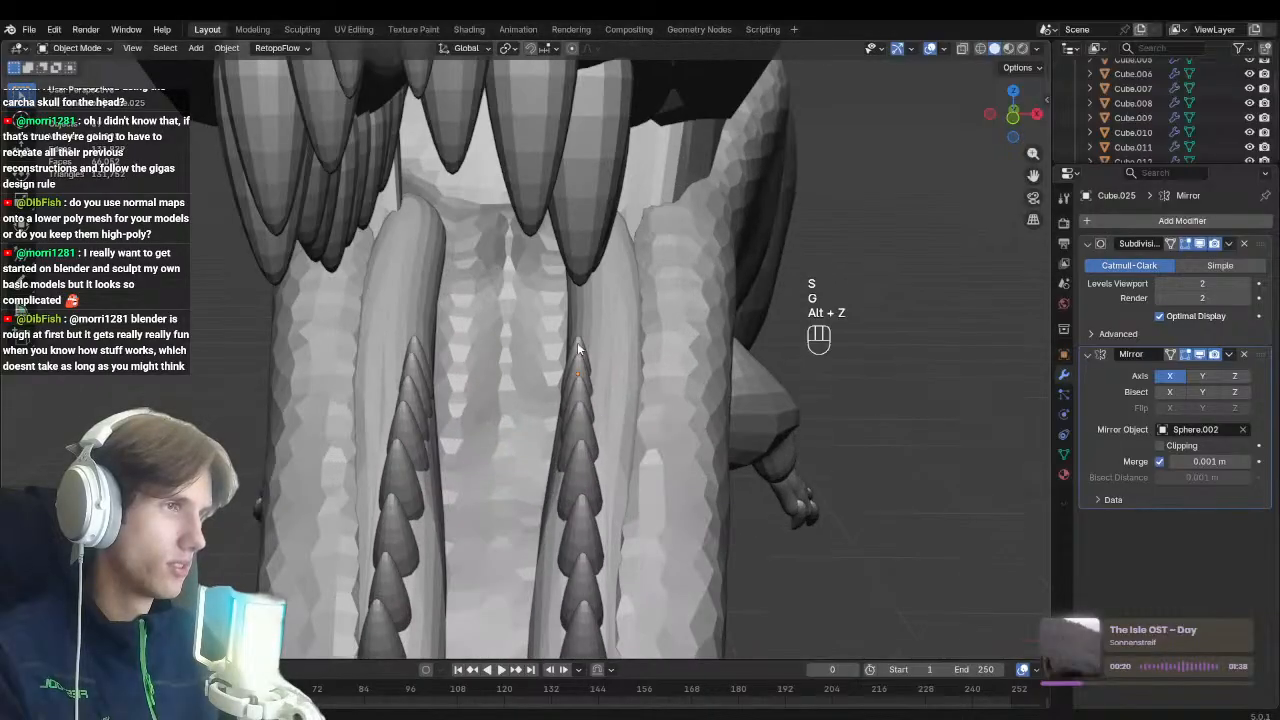
key(g)
key(x)
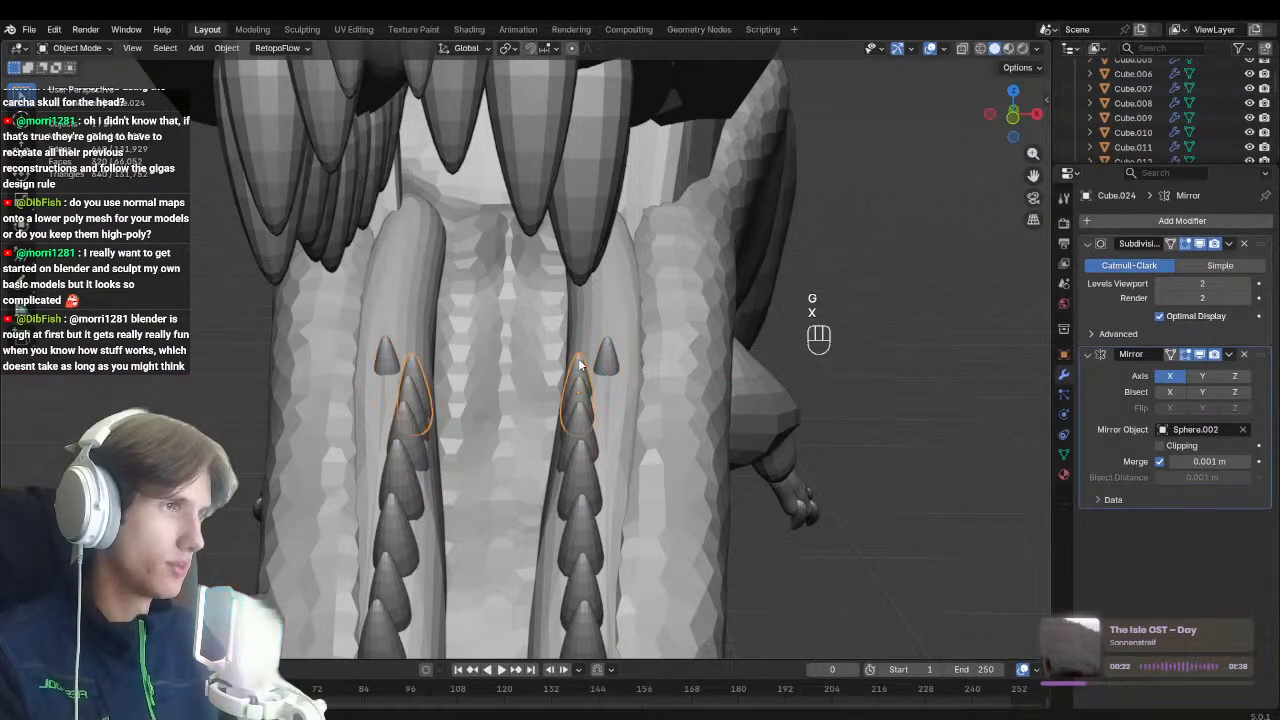
key(g)
key(x)
click(652, 439)
Shift the next three lower teeth forward of them outward along X by decreasing amounts to follow the jaw's curve
key(g)
key(x)
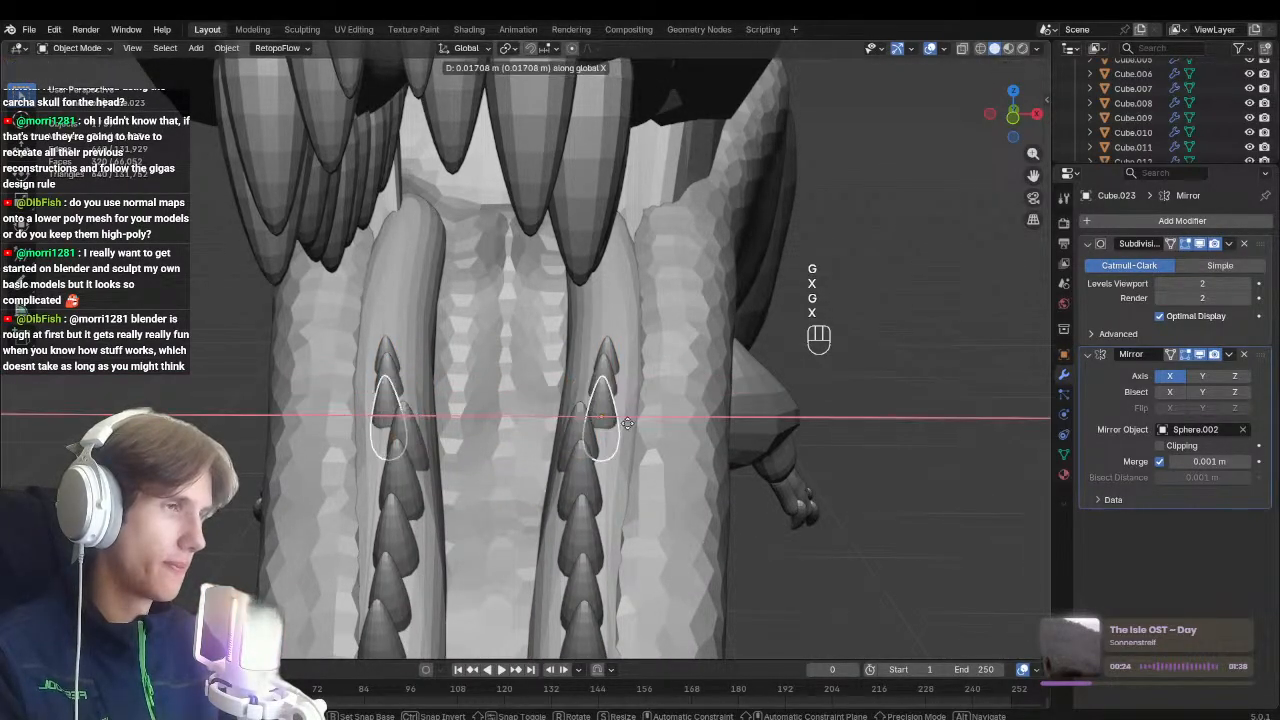
click(618, 415)
click(590, 431)
key(g)
key(x)
click(593, 427)
click(586, 466)
key(g)
key(x)
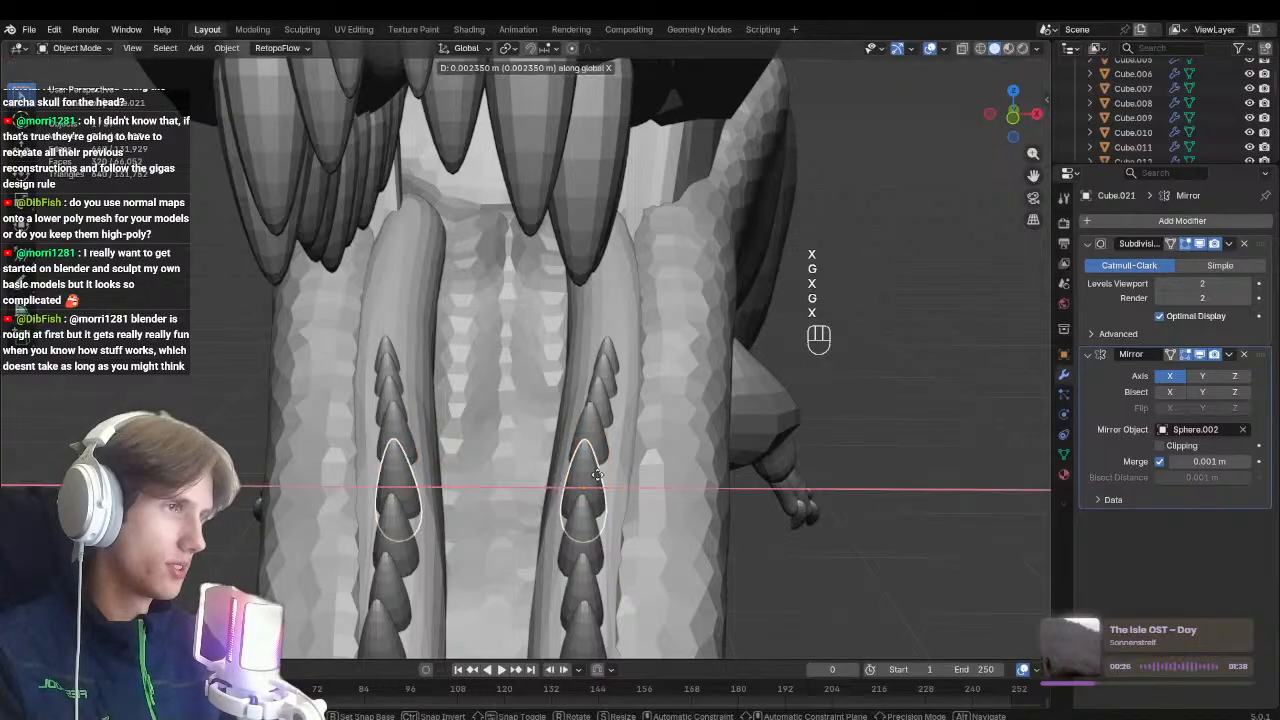
click(591, 468)
Select the lower jaw and touch up the area around its tooth row in Sculpt Mode with a resized brush
shift+middle_drag(632, 545, 593, 343)
scroll(604, 440, down, 2)
mouse_move(604, 446)
middle_down()
mouse_move(592, 538)
mouse_move(567, 496)
mouse_move(483, 478)
mouse_move(511, 517)
mouse_move(533, 373)
mouse_move(608, 505)
middle_up()
click(490, 481)
key(ctrl+Tab)
key(1)
key(f)
key(f)
key(f)
click(526, 519)
key(ctrl+Tab)
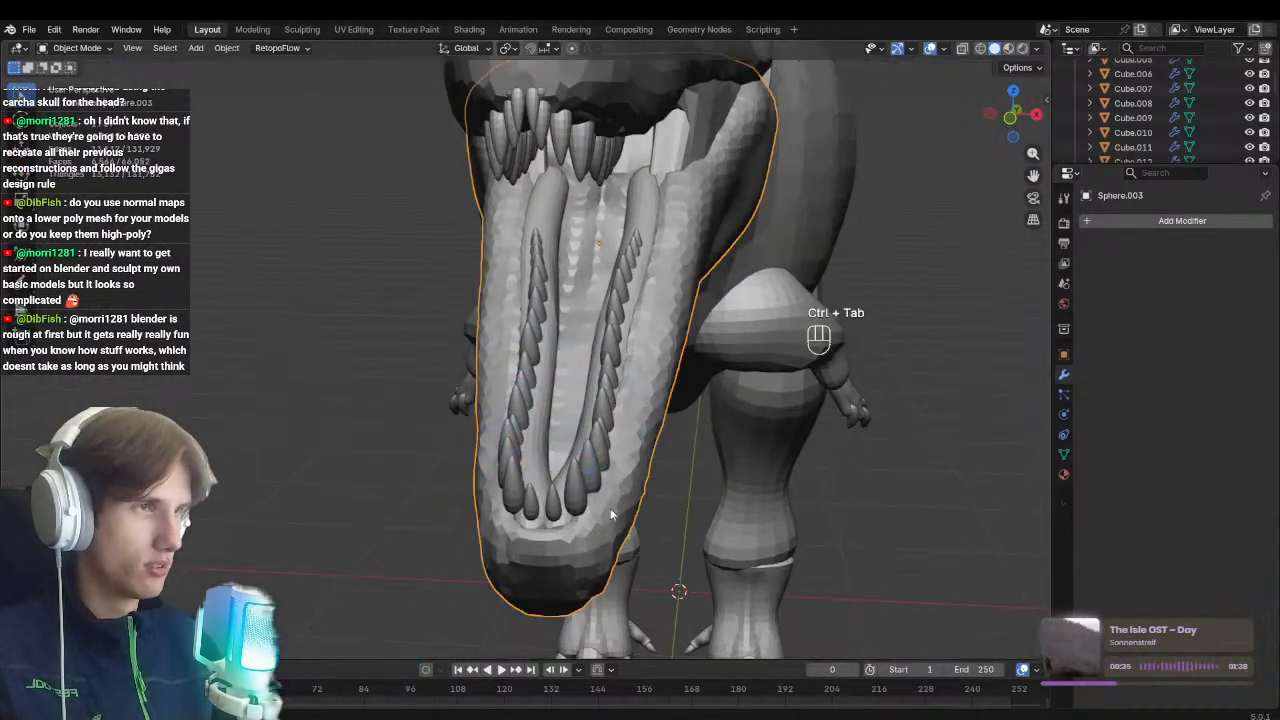
Work on the jaw beside the front lower teeth with the Draw Sharp brush at 138 px, and save the file
scroll(600, 470, up, 3)
click(589, 428)
mouse_move(589, 428)
middle_down()
mouse_move(614, 447)
mouse_move(588, 521)
middle_up()
key(ctrl+Tab)
key(1)
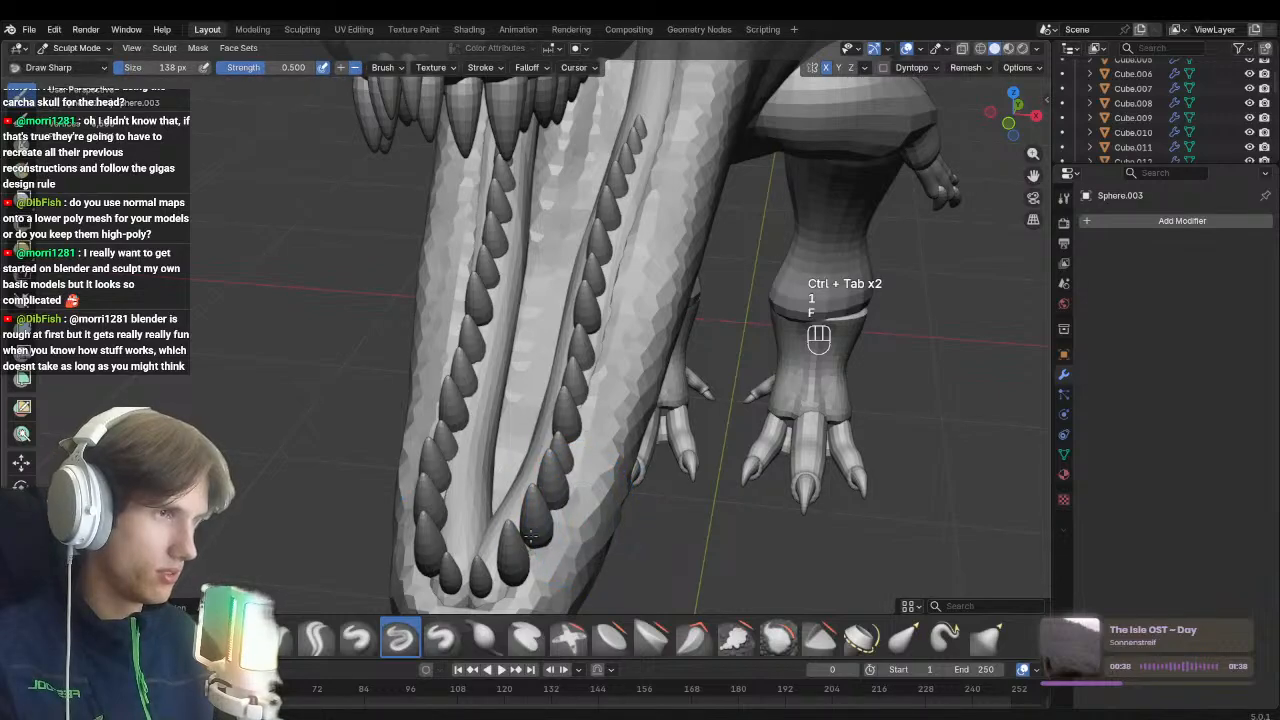
middle_drag(560, 465, 559, 452)
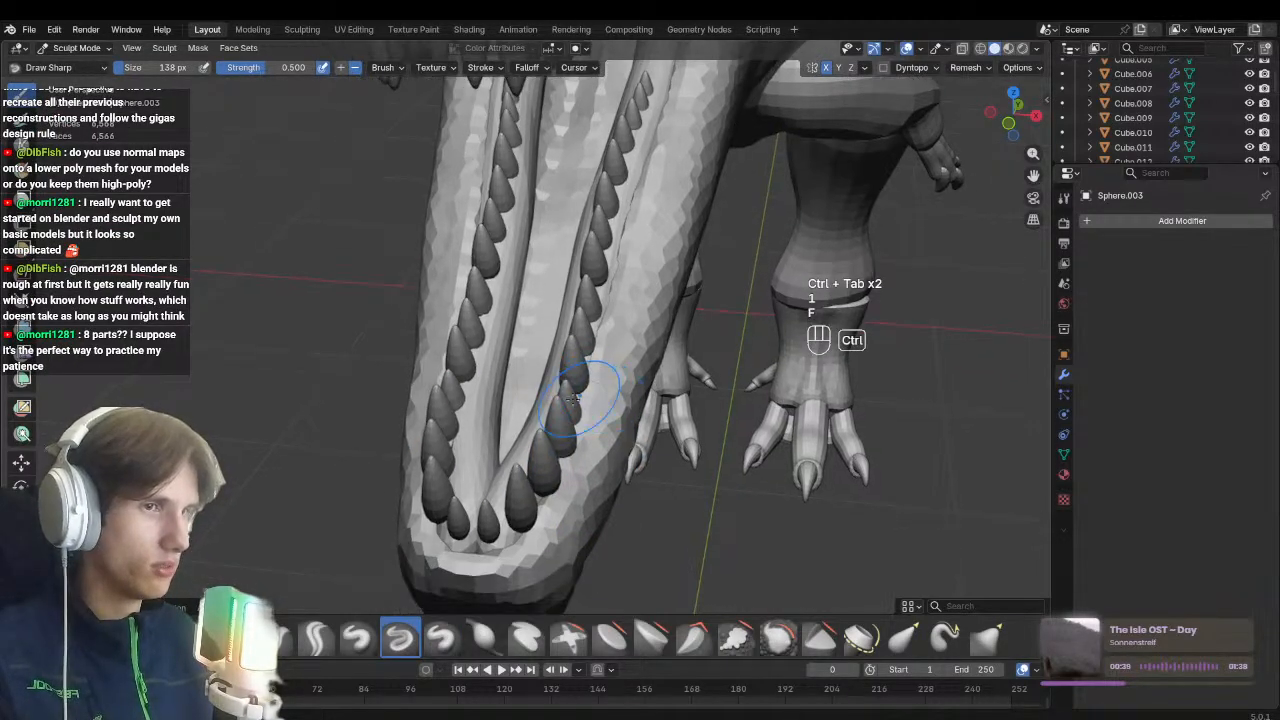
key(ctrl+Tab)
middle_drag(566, 405, 589, 506)
key(ctrl+s)
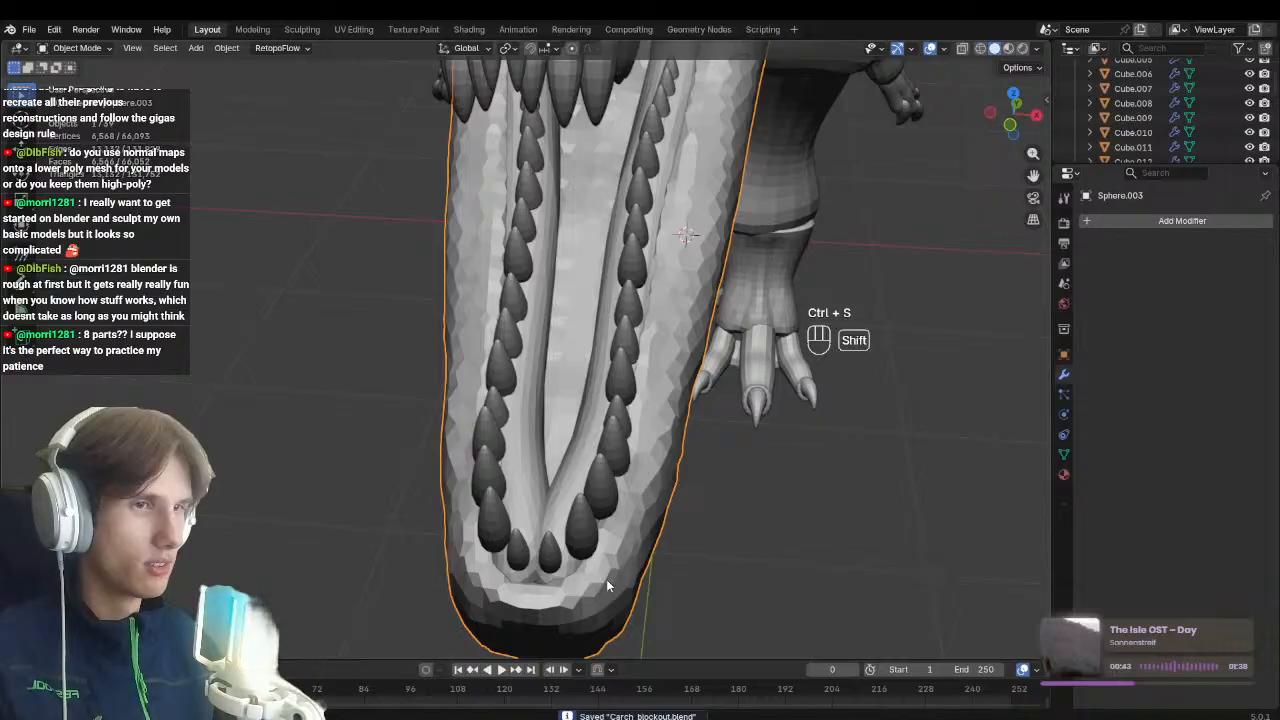
Move the second and third lower teeth from the front inward along X, the second by about 0.016 m
middle_drag(617, 573, 634, 551)
click(634, 552)
key(g)
key(x)
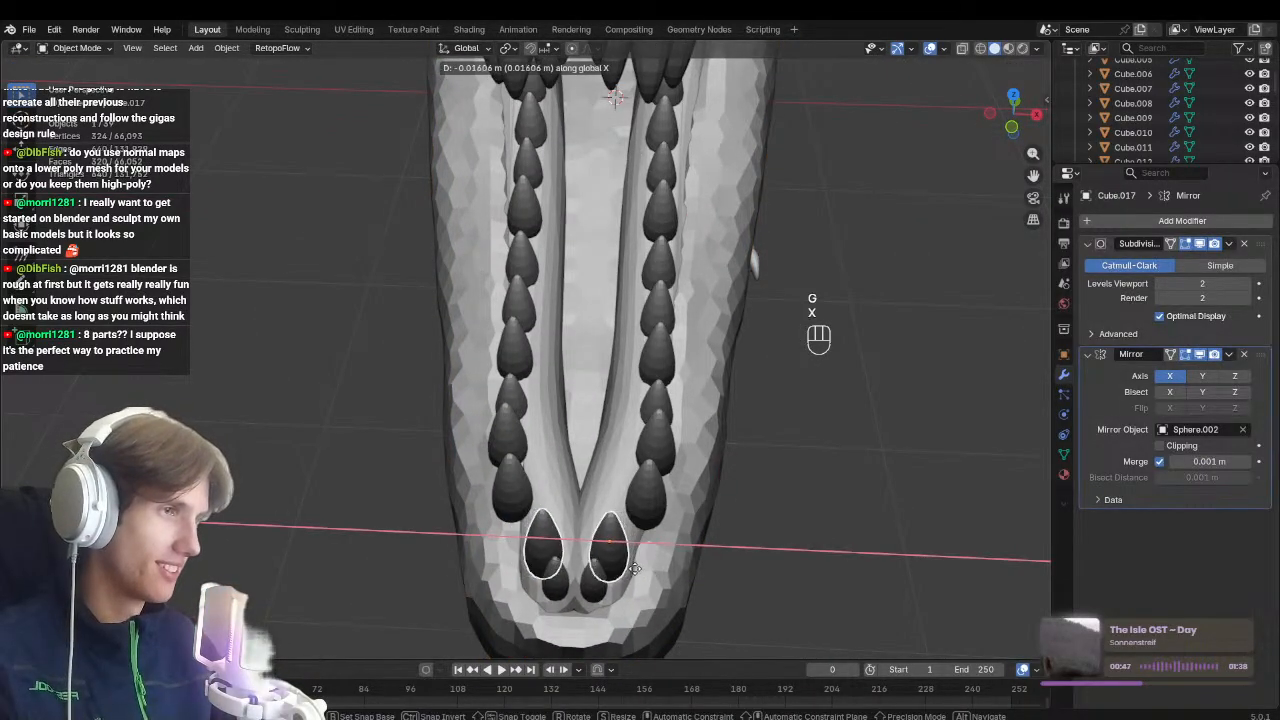
click(633, 565)
click(643, 512)
key(g)
key(x)
click(617, 506)
Shift the fourth and fifth lower teeth from the front inward along X to continue the tapering row
click(655, 461)
key(g)
key(x)
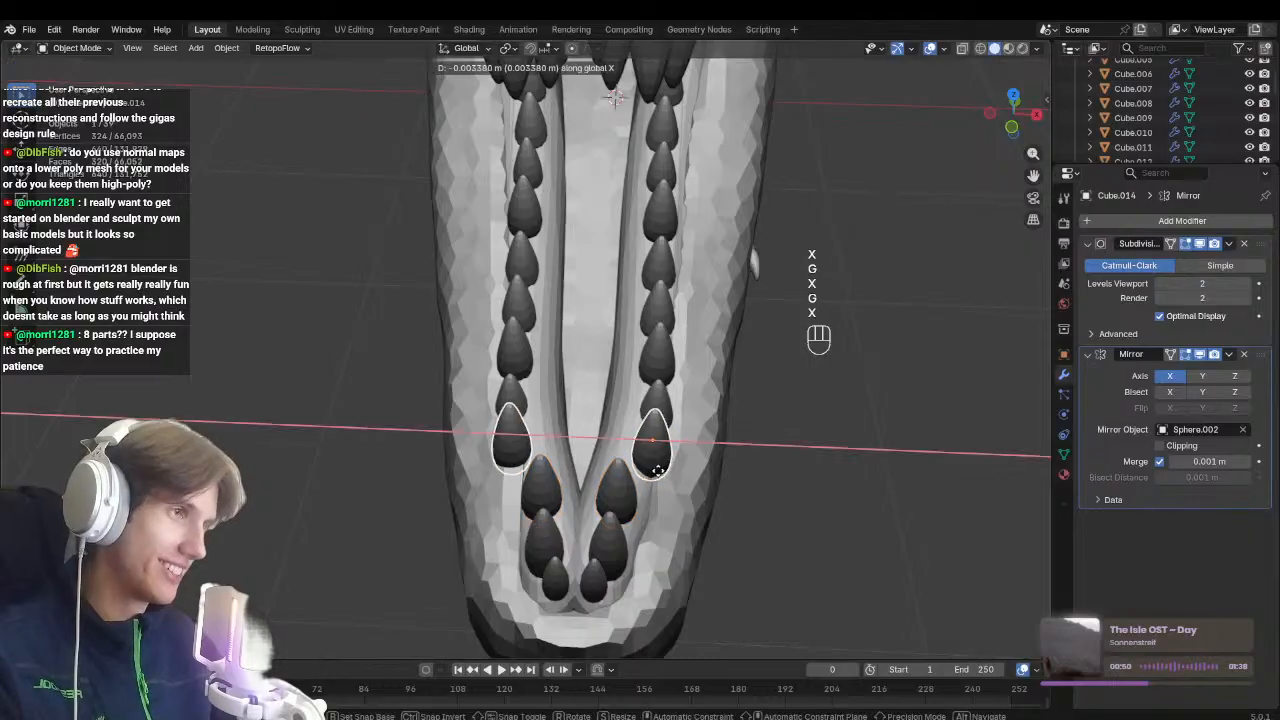
click(635, 460)
shift+middle_drag(635, 460, 614, 536)
click(638, 494)
key(g)
key(x)
click(638, 503)
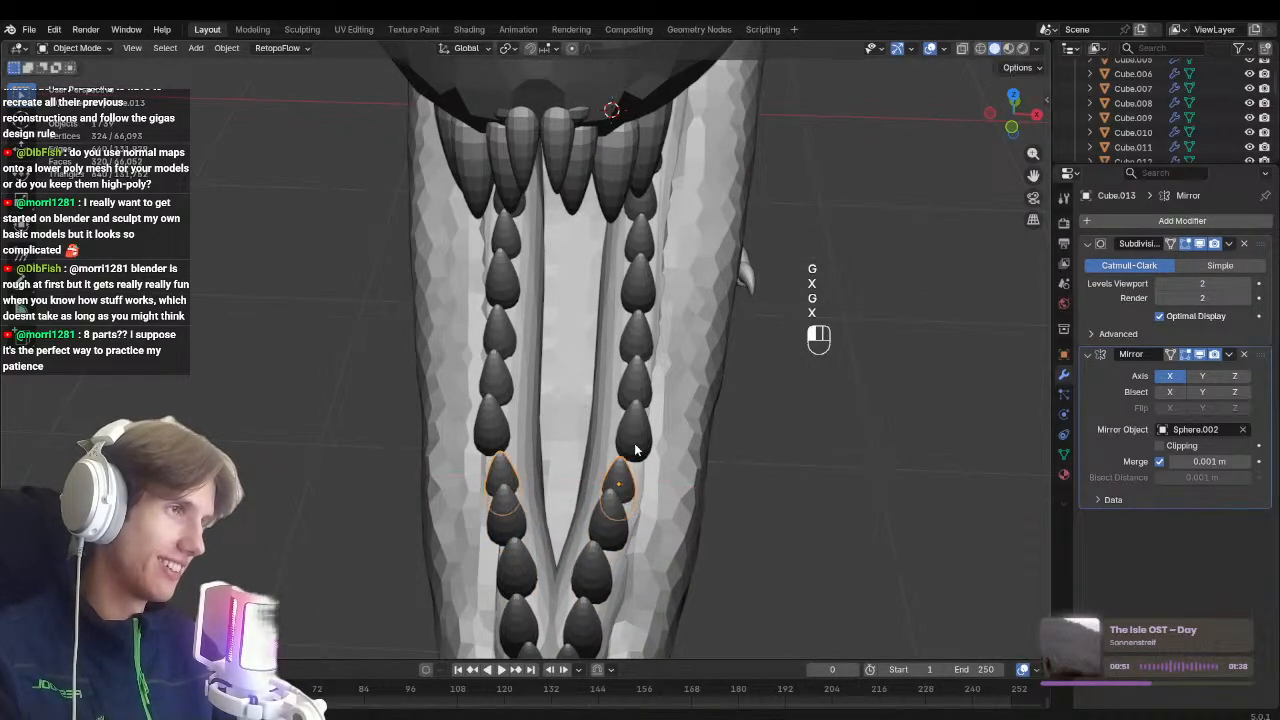
Nudge the next lower teeth behind them slightly inward along X, check the row from the side, and save the file
click(633, 432)
scroll(640, 480, down, 4)
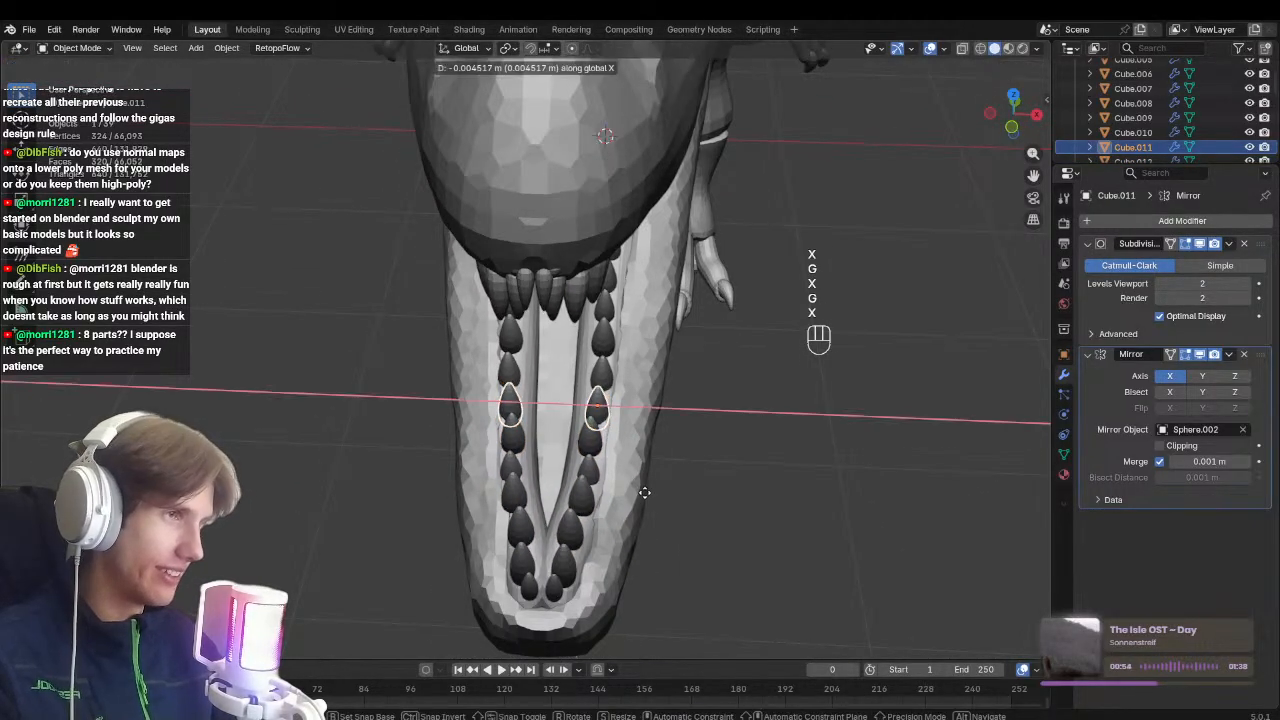
mouse_move(642, 478)
ctrl+middle_down()
mouse_move(609, 368)
mouse_move(645, 495)
ctrl+middle_up()
middle_drag(645, 495, 594, 621)
key(KP_3)
key(ctrl+s)
Put the skull mesh in Sculpt Mode and work on the snout tip against the side reference with the Grab brush at 486 px
shift+middle_drag(447, 396, 486, 431)
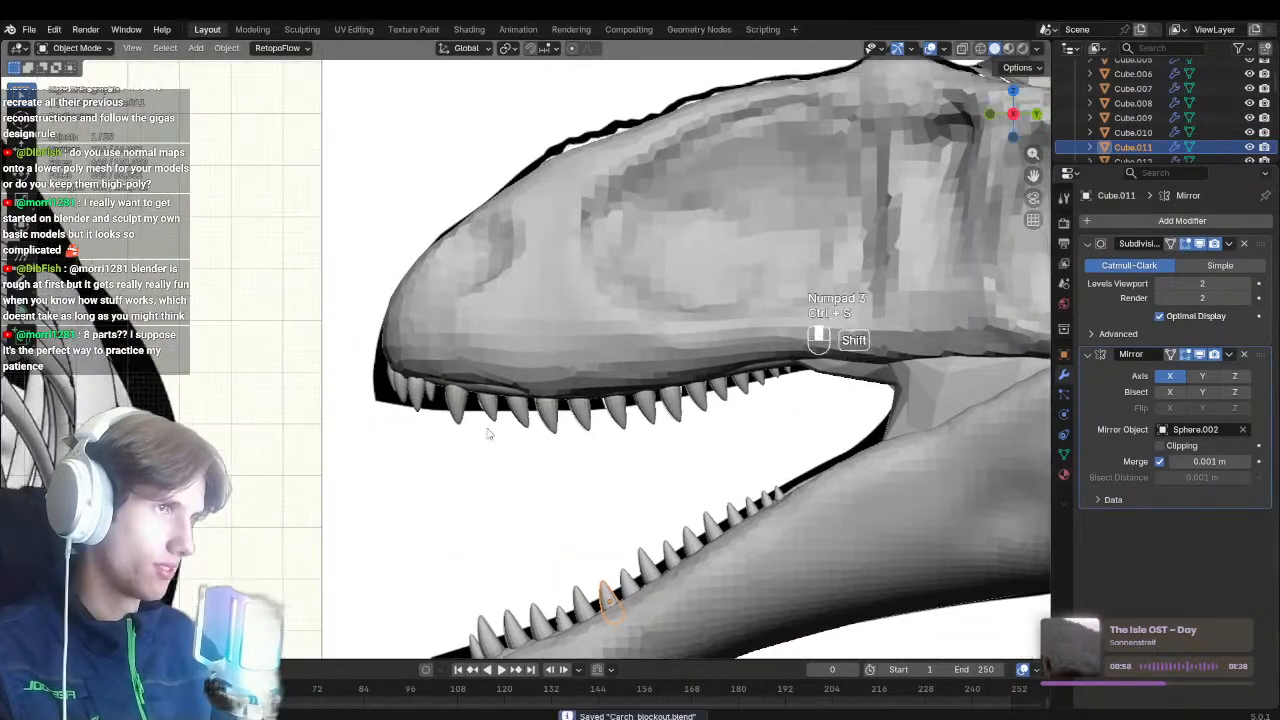
ctrl+middle_drag(535, 470, 506, 403)
click(505, 401)
key(ctrl+Tab)
key(g)
key(f)
key(alt+z)
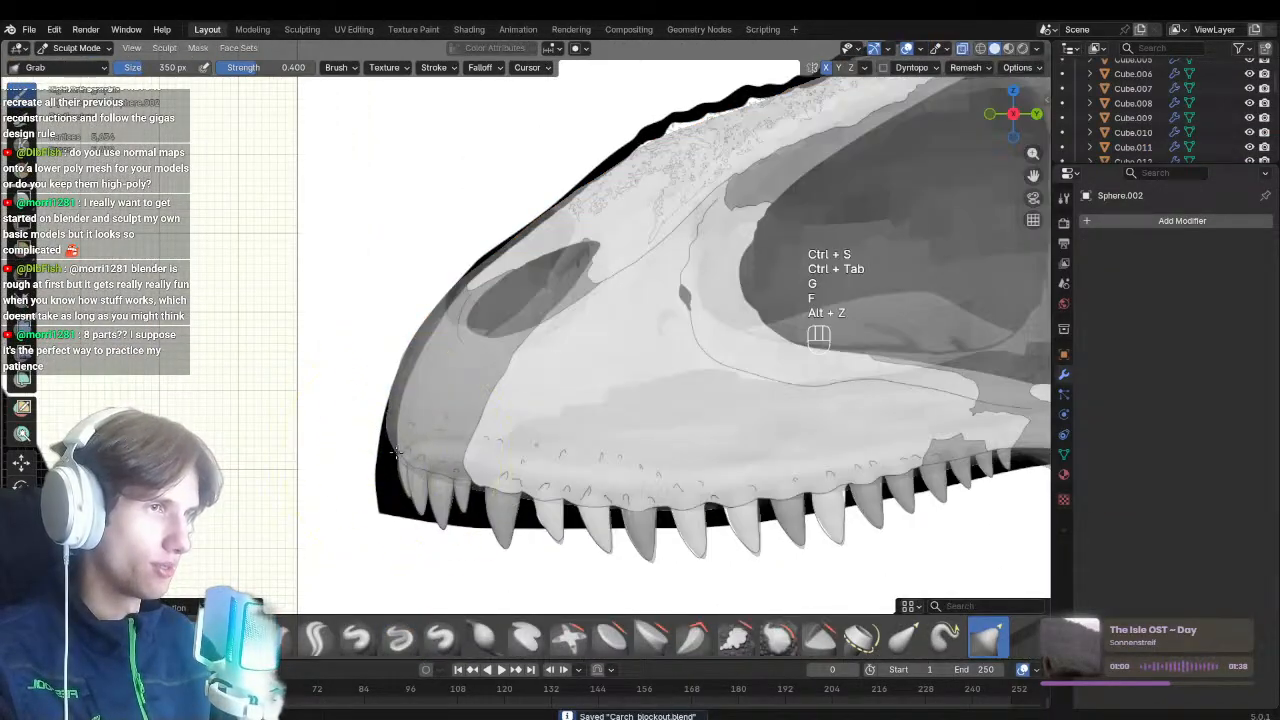
key(f)
click(401, 410)
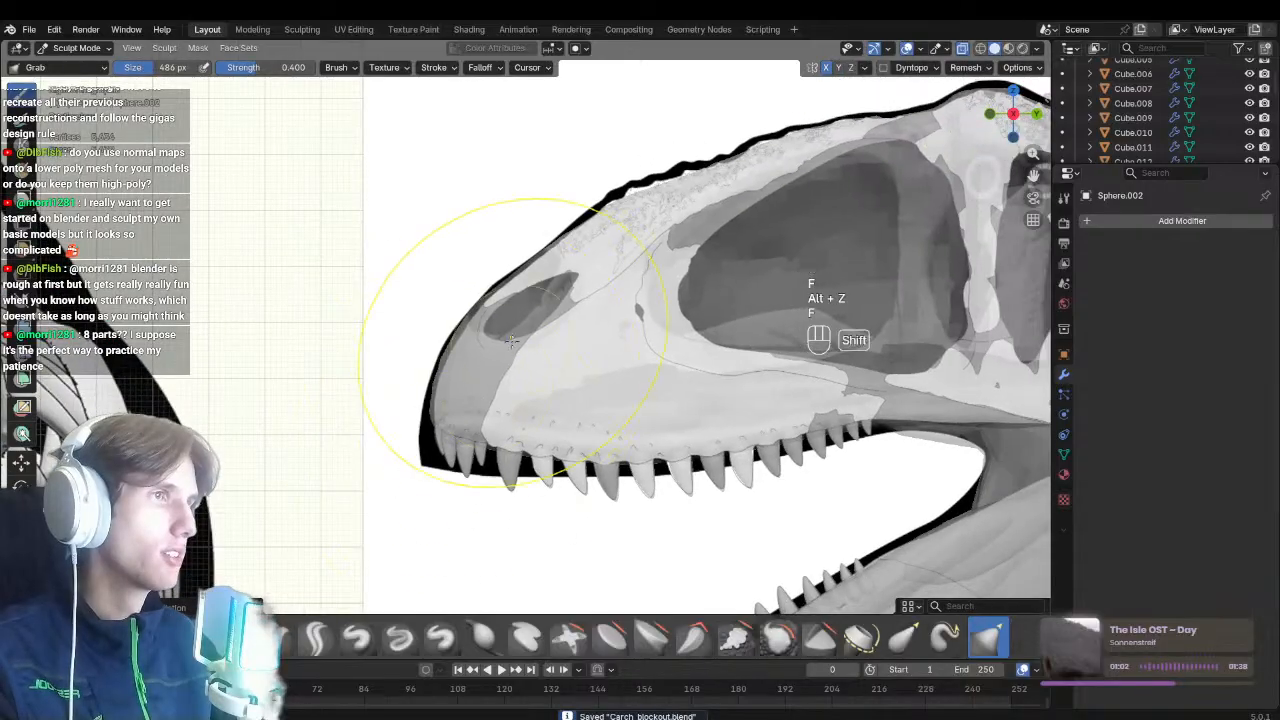
Work on the snout around the nostril with the Grab brush at 214 px, comparing it with the skull reference through X-ray
key(alt+z)
key(alt+z)
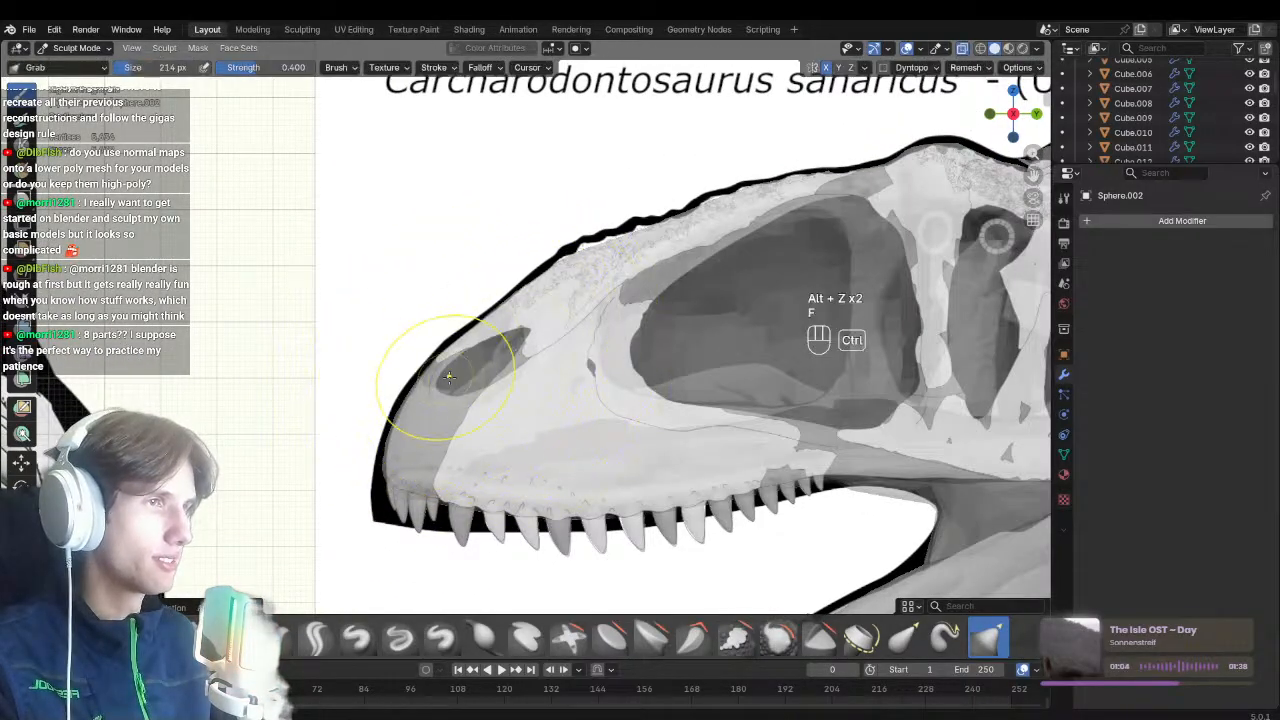
key(alt+z)
key(f)
click(468, 367)
Switch to the Draw Sharp brush at 114 px and examine the head from several angles and against the side skull reference
key(1)
middle_drag(468, 367, 640, 425)
scroll(518, 397, down, 5)
scroll(640, 425, down, 1)
scroll(650, 490, down, 2)
middle_drag(560, 440, 400, 441)
scroll(640, 510, down, 2)
key(KP_3)
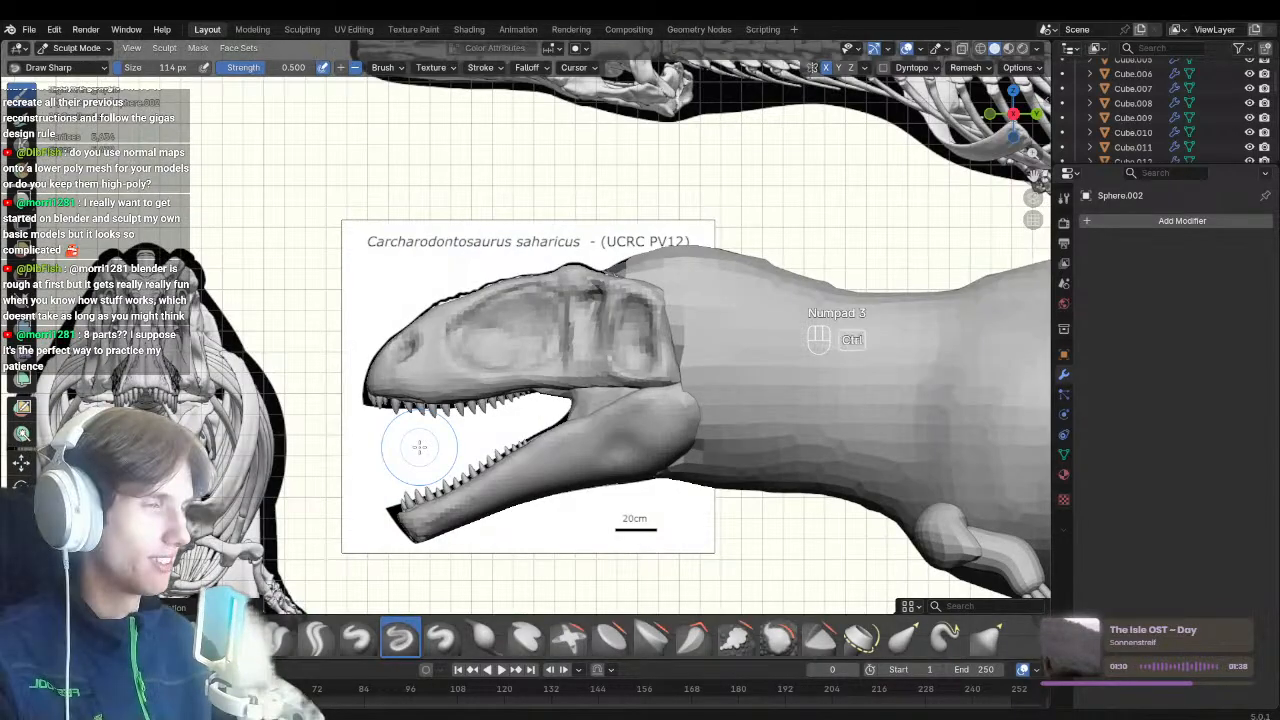
scroll(508, 380, up, 4)
key(alt+z)
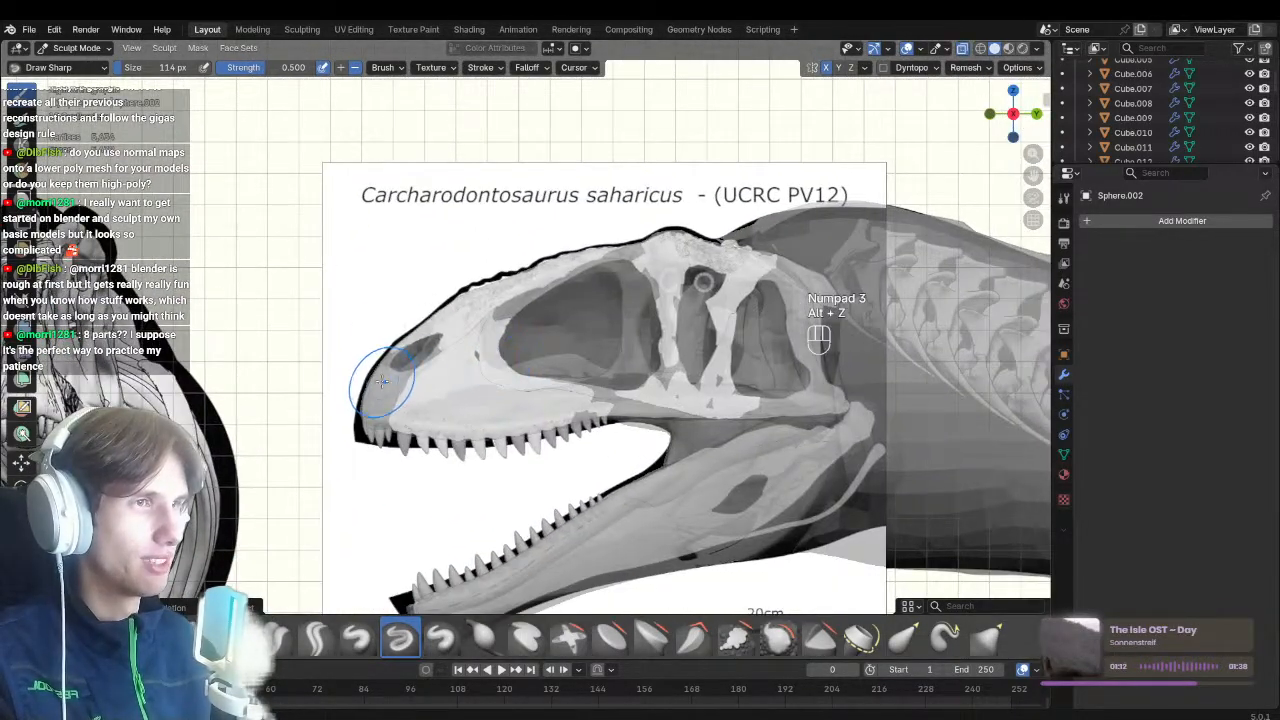
Refine the snout front and nostril area against the skull reference with the Grab brush at 340 px
scroll(382, 381, up, 3)
key(alt+z)
key(g)
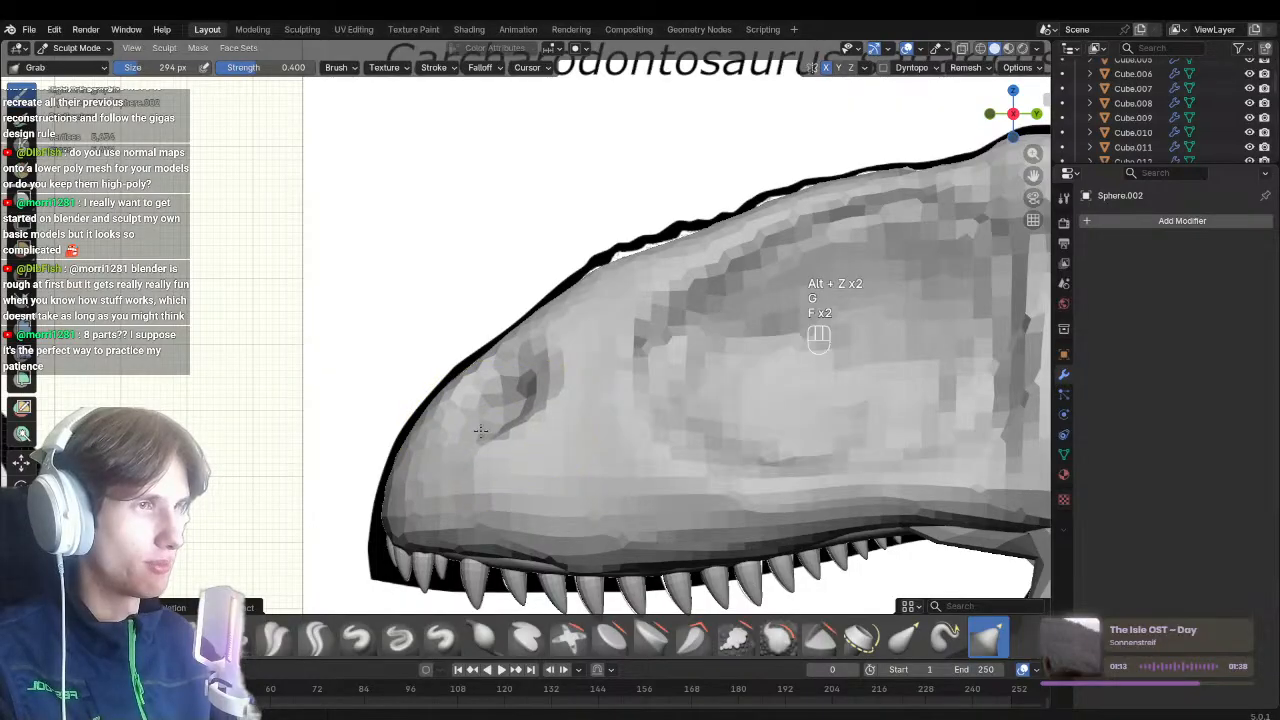
key(alt+z)
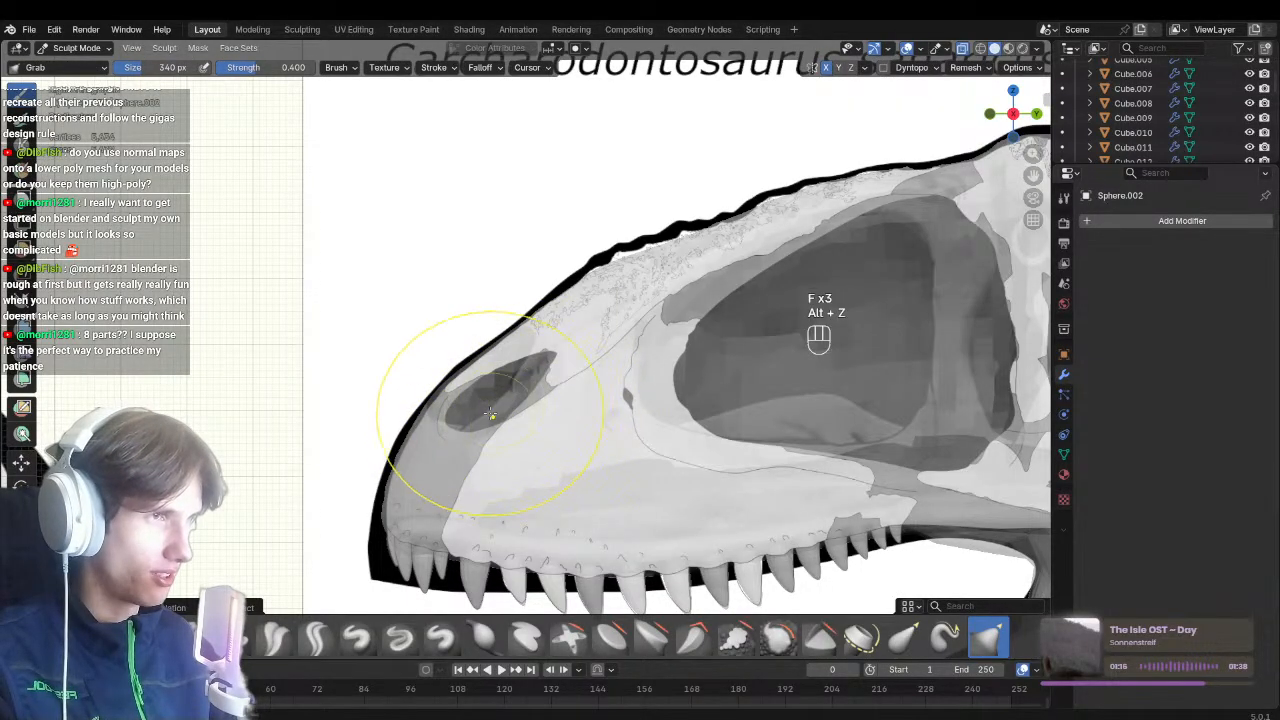
key(alt+z)
Work along the skull roof against the reference outline with the Grab brush at 260 px, and save the file
shift+middle_drag(603, 373, 552, 285)
shift+middle_drag(552, 285, 450, 283)
key(alt+z)
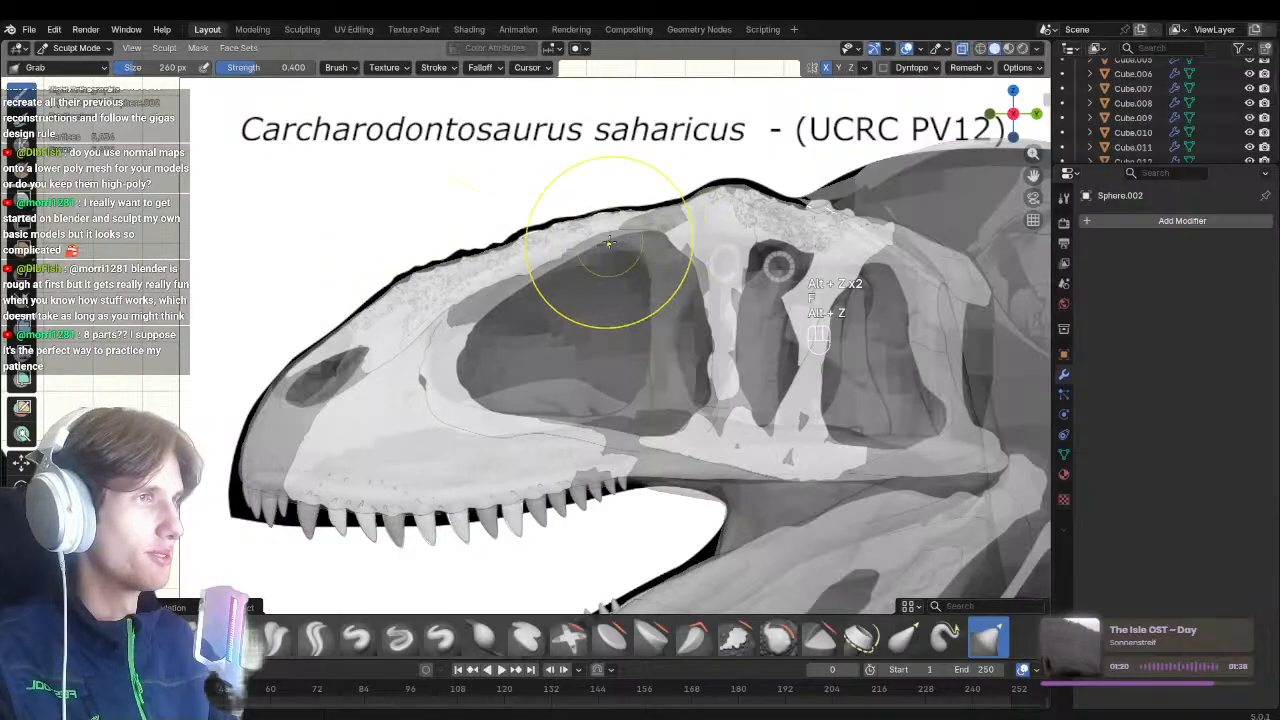
shift+middle_drag(643, 230, 573, 295)
key(alt+z)
ctrl+middle_drag(573, 295, 614, 271)
key(ctrl+s)
Work on the side of the snout from the front view with the Grab brush at 272 px
key(KP_1)
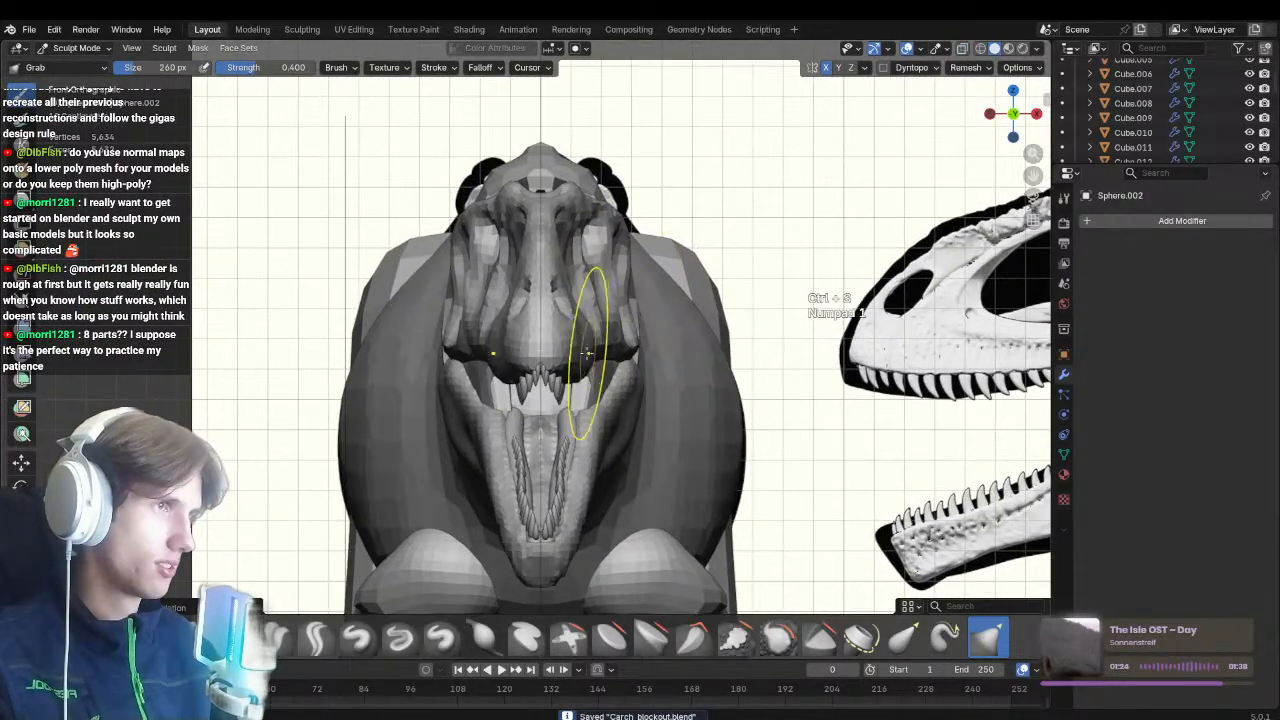
key(alt+q)
ctrl+middle_drag(595, 360, 670, 329)
key(f)
key(f)
click(682, 330)
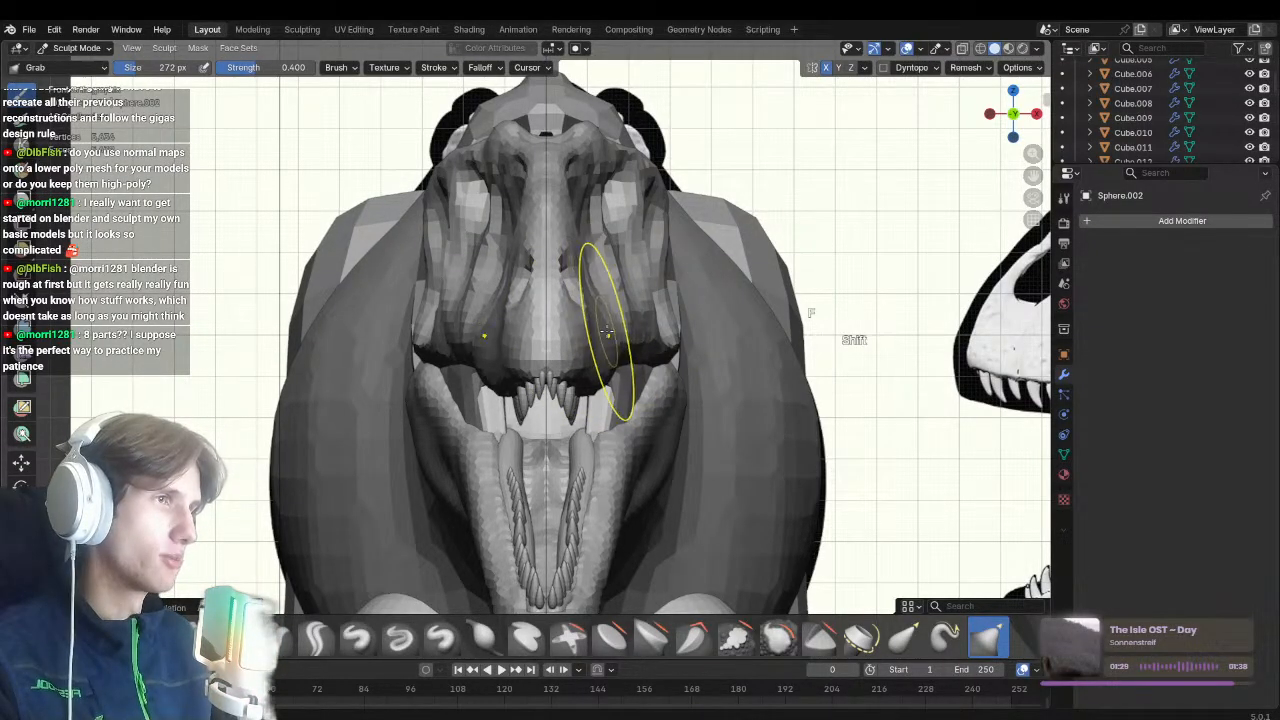
middle_drag(607, 333, 596, 494)
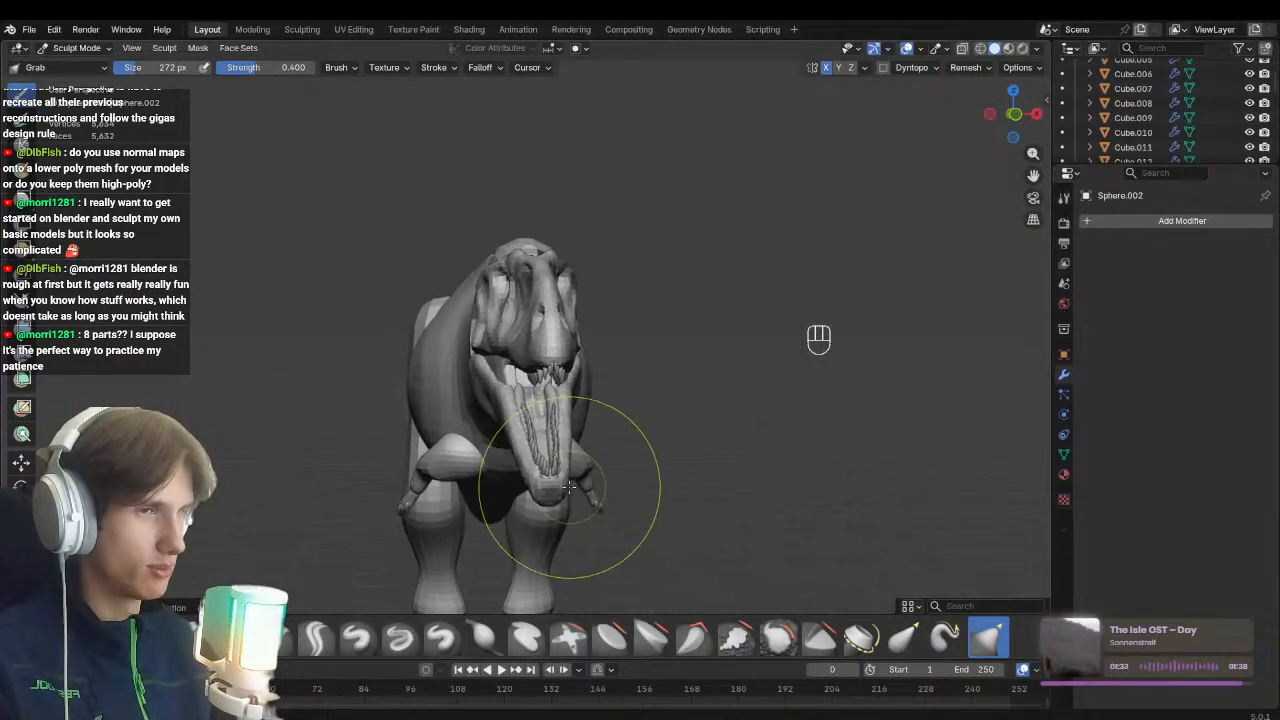
Switch sculpting to the lower jaw, compare its shape with the side skull reference, and save the file
key(KP_3)
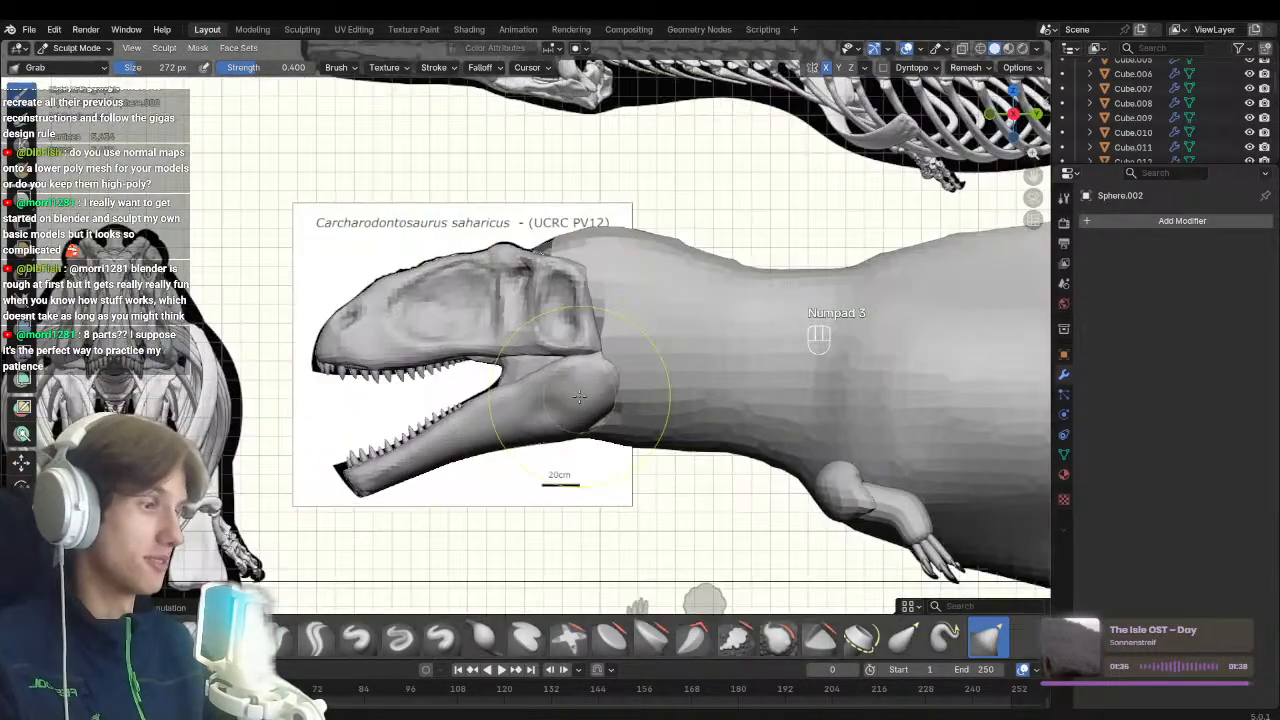
scroll(540, 390, up, 4)
key(alt+q)
key(alt+z)
scroll(527, 375, down, 1)
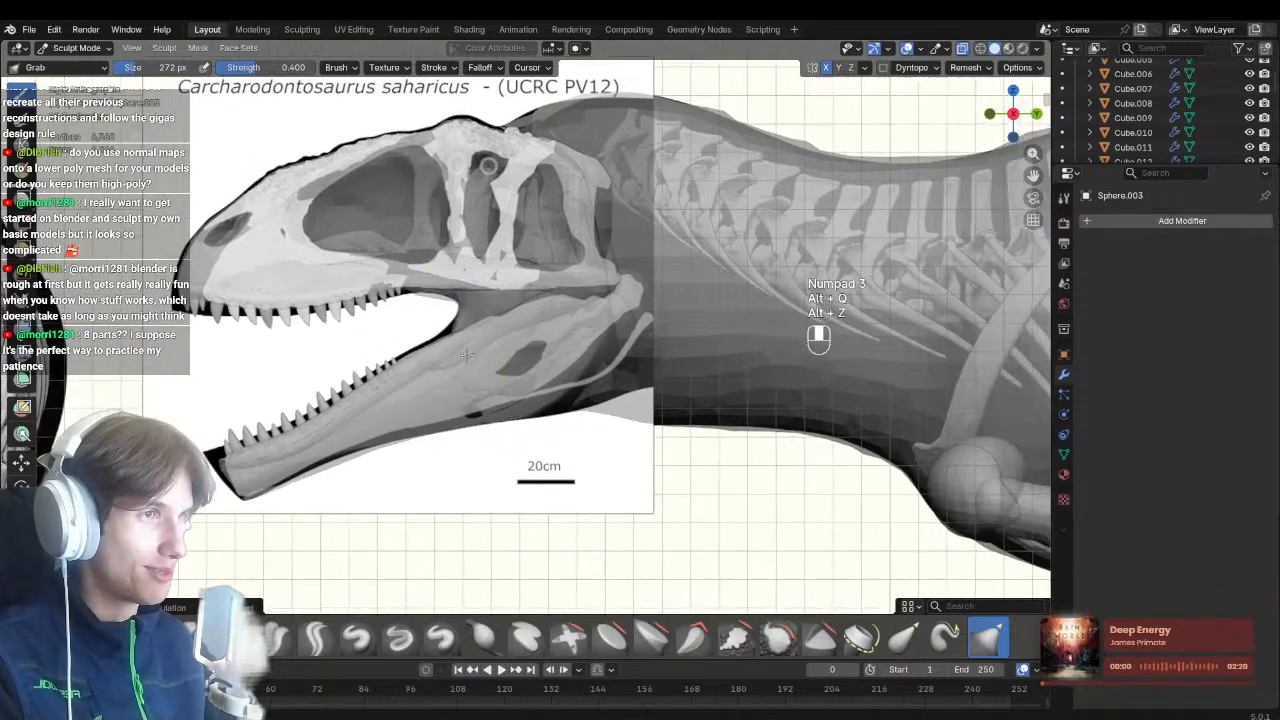
key(alt+z)
ctrl+middle_drag(590, 368, 583, 408)
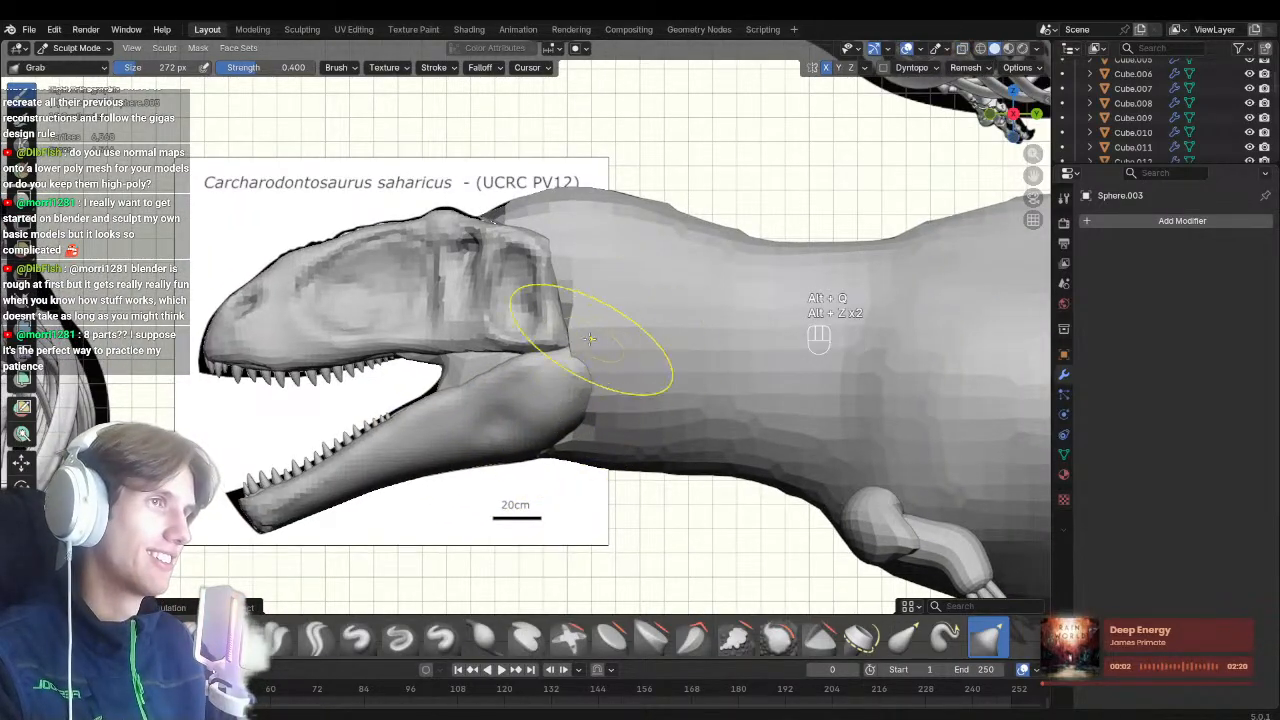
scroll(590, 339, down, 1)
ctrl+middle_drag(590, 339, 687, 386)
key(ctrl+s)
Examine the whole model's proportions from several angles and against the side skeletal reference
ctrl+middle_drag(640, 430, 674, 564)
scroll(530, 385, down, 2)
scroll(711, 486, down, 2)
scroll(692, 520, down, 2)
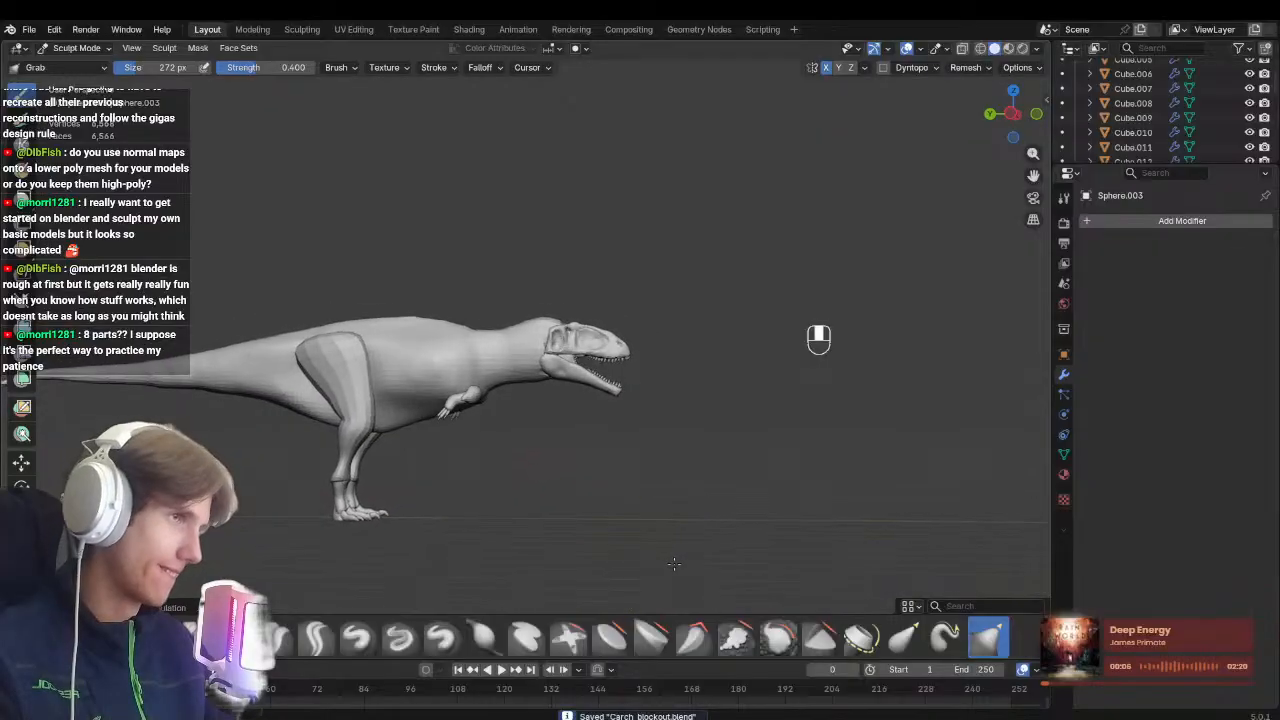
scroll(500, 452, up, 3)
key(KP_3)
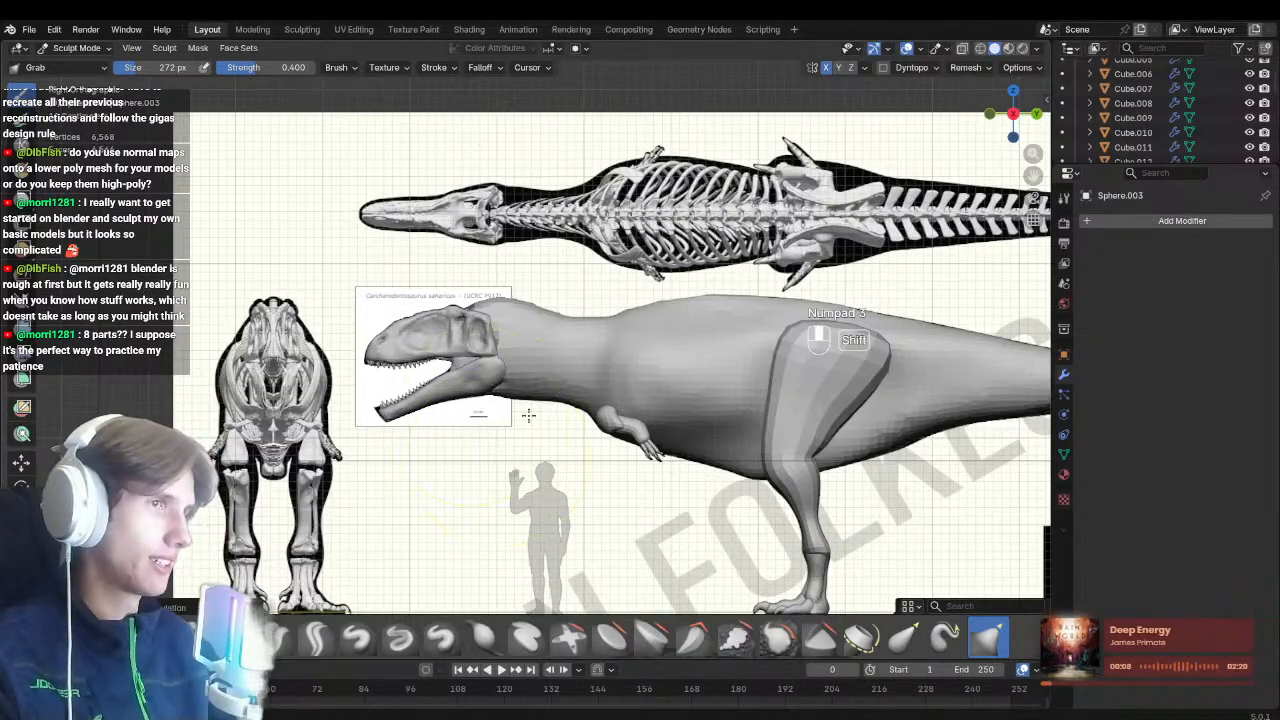
scroll(575, 377, up, 4)
shift+middle_drag(529, 415, 442, 340)
scroll(520, 400, down, 3)
shift+middle_drag(605, 448, 362, 340)
ctrl+middle_drag(580, 456, 583, 431)
middle_drag(616, 505, 643, 446)
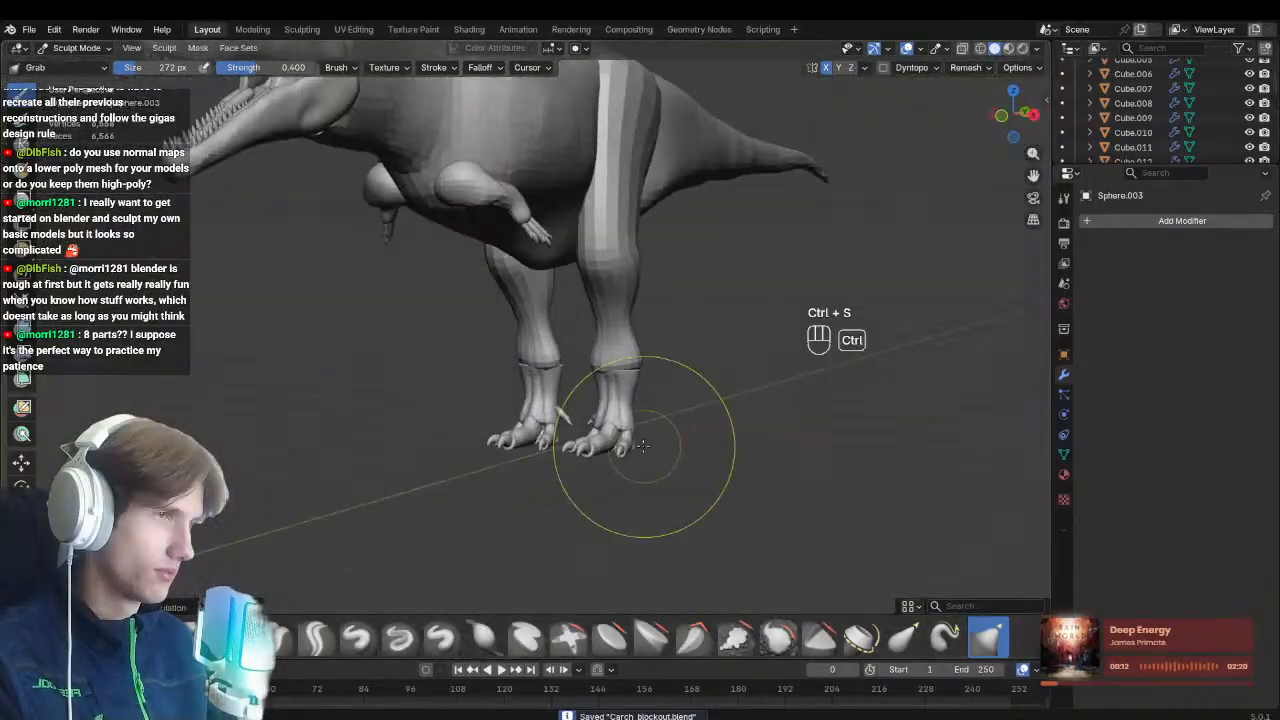
mouse_move(517, 349)
ctrl+middle_down()
mouse_move(562, 501)
mouse_move(617, 430)
ctrl+middle_up()
key(KP_3)
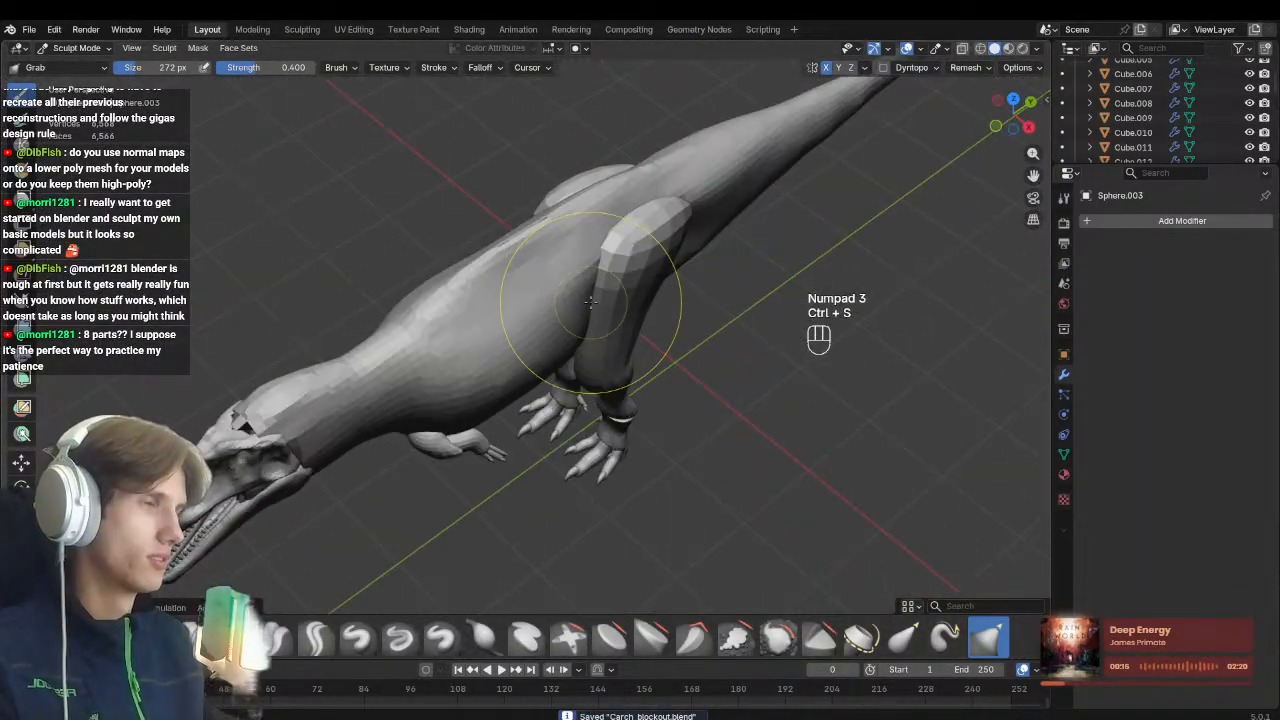
key(KP_3)
mouse_move(591, 301)
ctrl+middle_down()
mouse_move(560, 332)
mouse_move(547, 314)
ctrl+middle_up()
Switch sculpting to the body mesh in the side view and save the file
key(alt+q)
shift+middle_drag(632, 368, 536, 303)
key(KP_3)
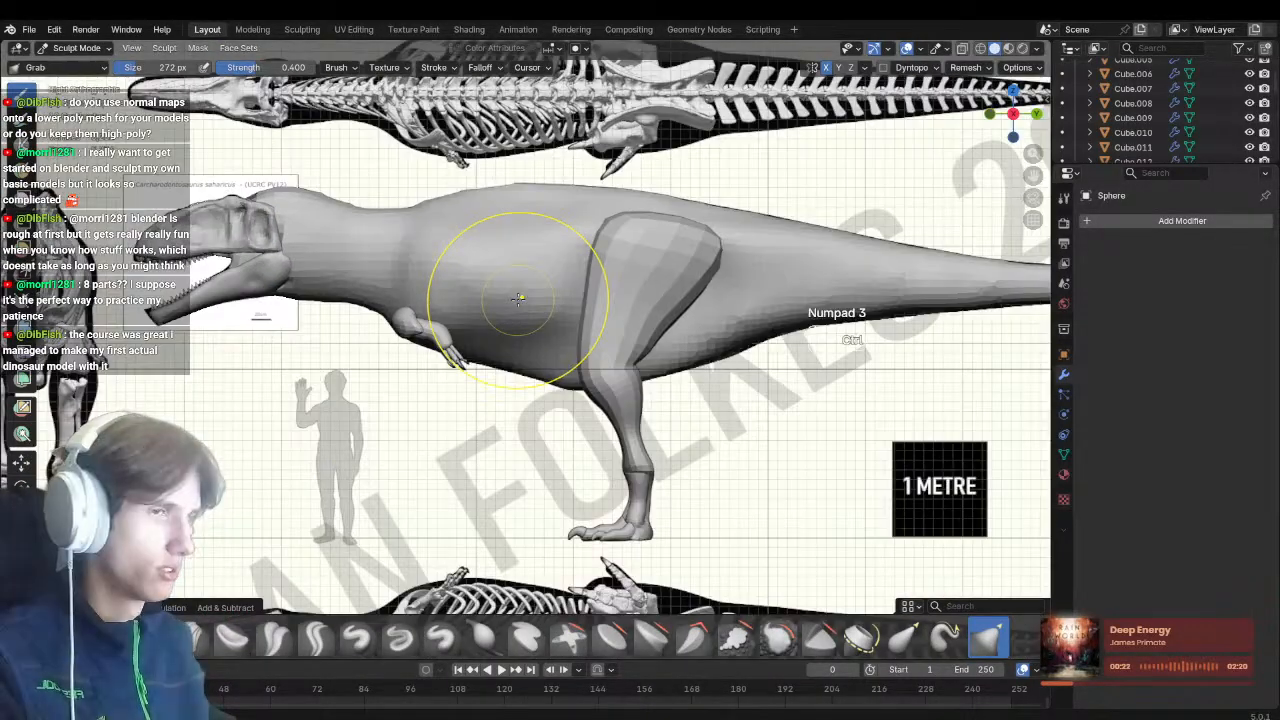
key(ctrl+s)
scroll(572, 404, up, 2)
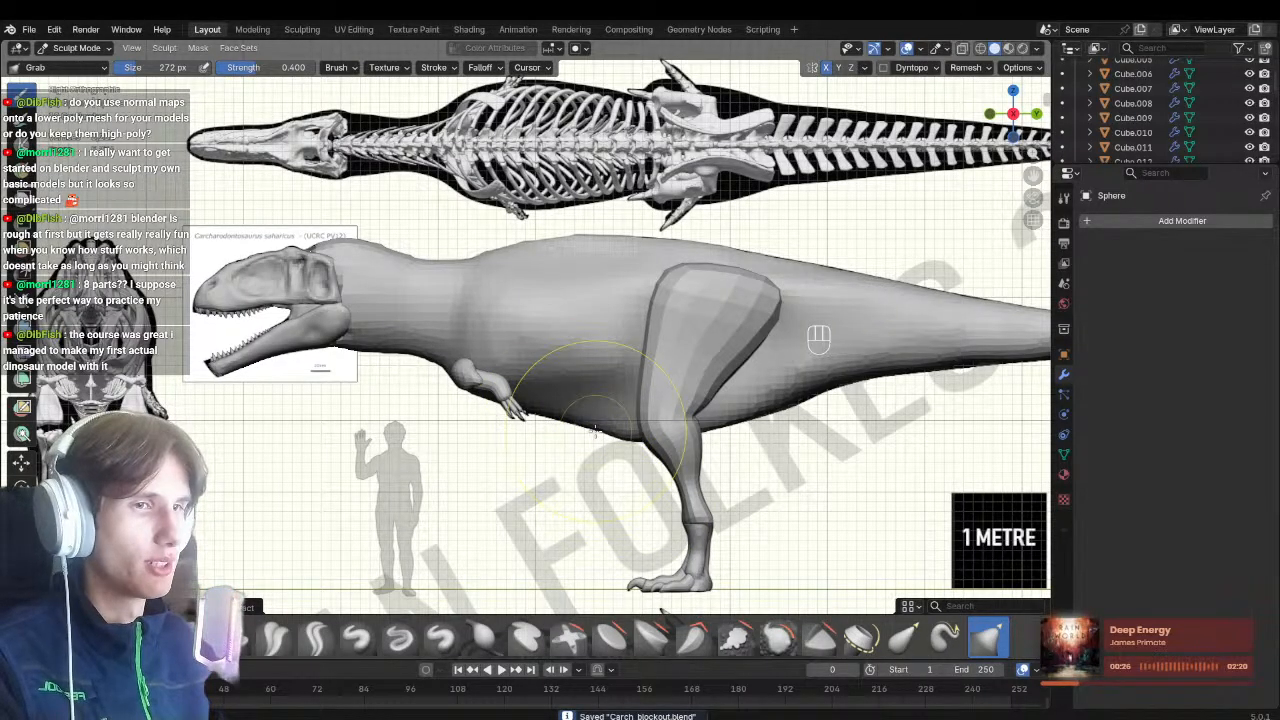
scroll(608, 405, up, 3)
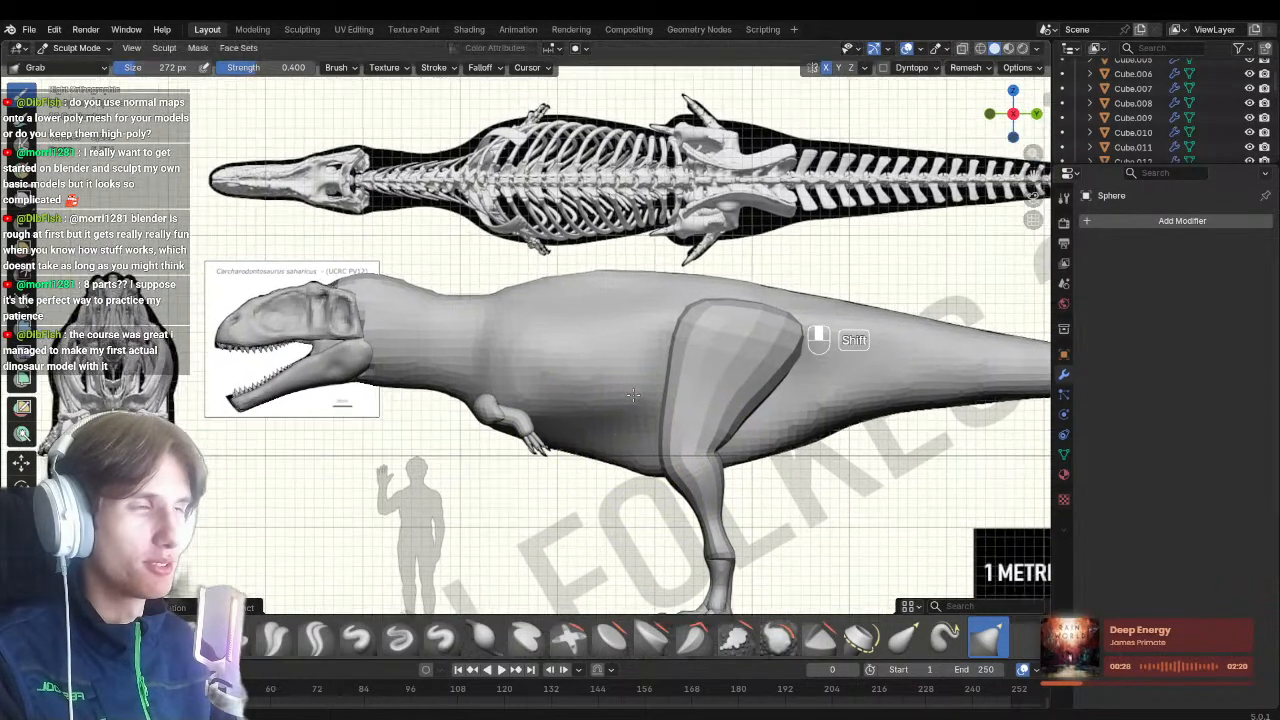
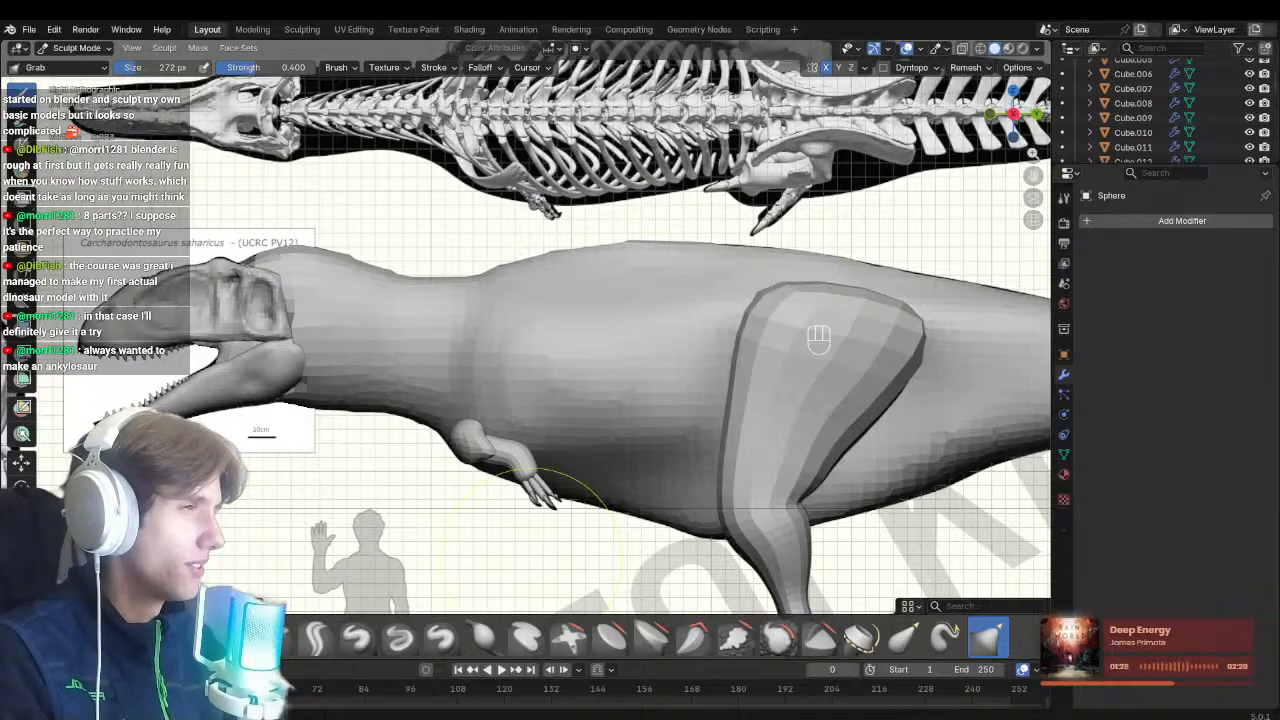
shift+middle_drag(616, 396, 586, 371)
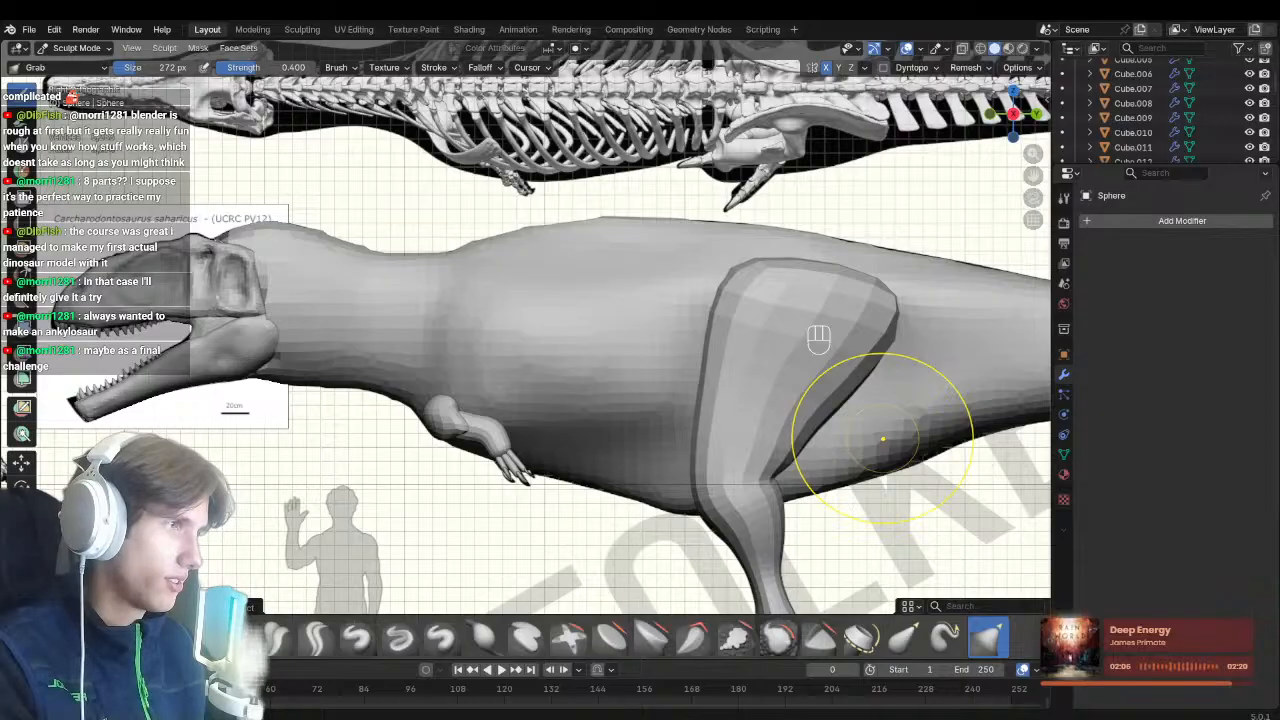
shift+middle_drag(340, 403, 443, 429)
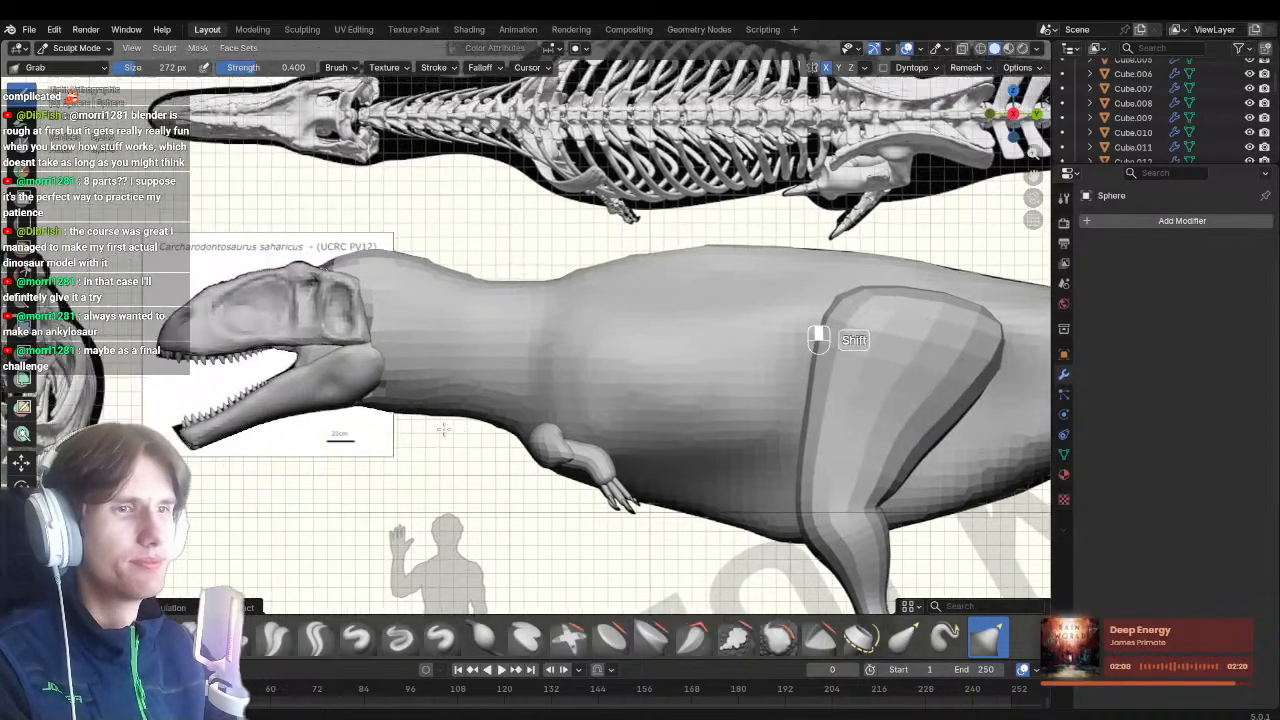
Compare the body's neck and chest outline with the side skeletal reference and save the file
scroll(460, 416, up, 2)
key(alt+q)
mouse_move(519, 405)
shift+middle_down()
mouse_move(557, 393)
mouse_move(544, 394)
shift+middle_up()
mouse_move(517, 455)
ctrl+middle_down()
mouse_move(517, 386)
mouse_move(535, 380)
ctrl+middle_up()
key(ctrl+s)
ctrl+middle_drag(535, 380, 523, 471)
mouse_move(536, 424)
shift+middle_down()
mouse_move(466, 380)
mouse_move(475, 412)
shift+middle_up()
shift+middle_drag(475, 412, 375, 394)
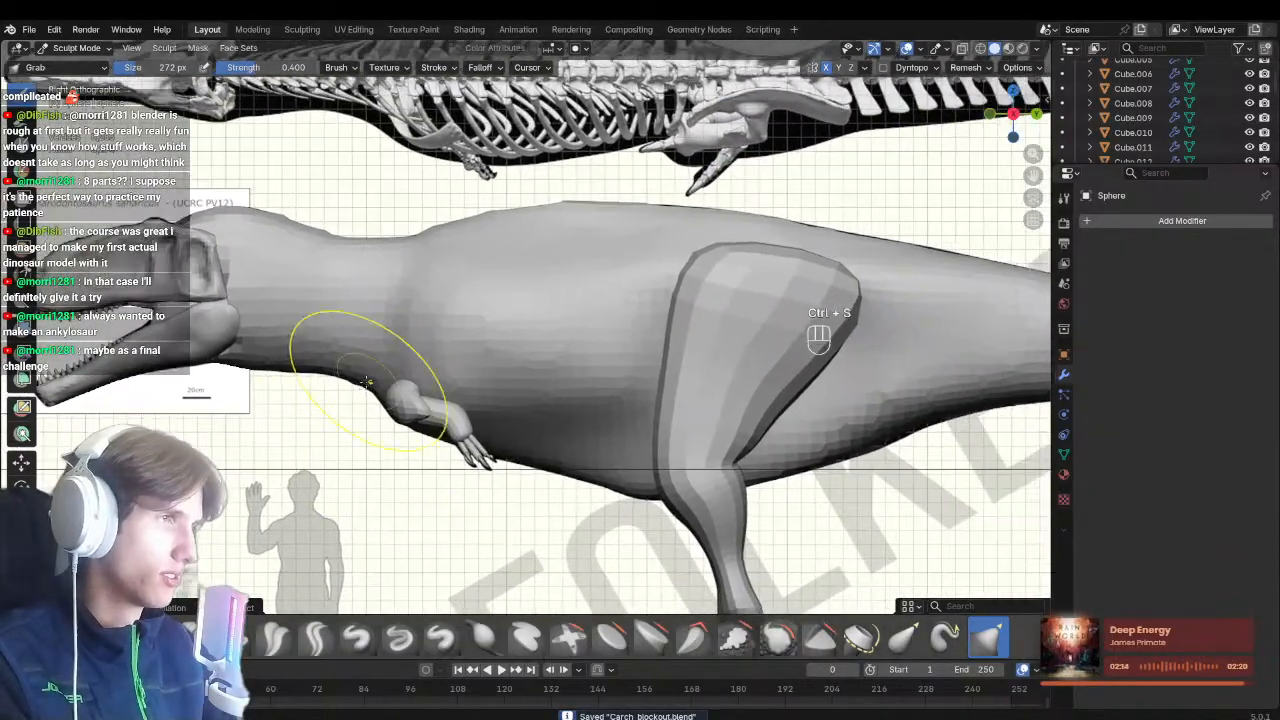
Set a finer voxel size for the body mesh and voxel remesh it
ctrl+middle_drag(545, 390, 553, 448)
shift+middle_drag(553, 448, 478, 474)
key(alt+q)
key(r)
click(548, 488)
mouse_move(478, 474)
ctrl+middle_down()
mouse_move(480, 490)
mouse_move(569, 489)
mouse_move(574, 503)
ctrl+middle_up()
key(r)
click(535, 495)
shift+middle_drag(517, 443, 519, 414)
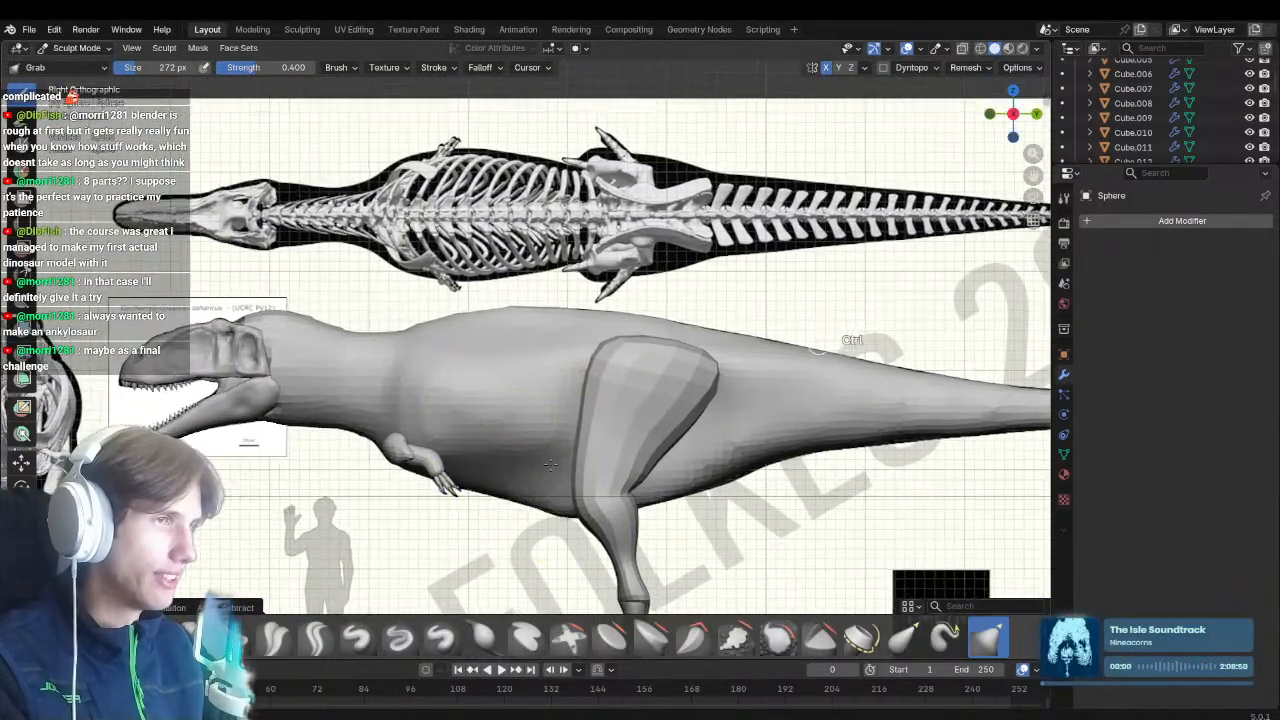
key(r)
click(557, 471)
mouse_move(557, 471)
ctrl+middle_down()
mouse_move(551, 436)
mouse_move(409, 429)
ctrl+middle_up()
key(ctrl+r)
Work along the remeshed body from chest to tail against the side reference with the Grab brush at 296 px
key(f)
click(519, 433)
scroll(409, 429, down, 1)
key(f)
click(418, 429)
shift+middle_drag(768, 409, 484, 401)
scroll(484, 401, down, 1)
mouse_move(702, 377)
shift+middle_down()
mouse_move(625, 353)
mouse_move(892, 370)
shift+middle_up()
shift+middle_drag(272, 410, 486, 429)
scroll(486, 429, up, 1)
shift+middle_drag(457, 335, 520, 371)
scroll(520, 371, up, 2)
shift+middle_drag(492, 300, 561, 310)
scroll(561, 310, up, 2)
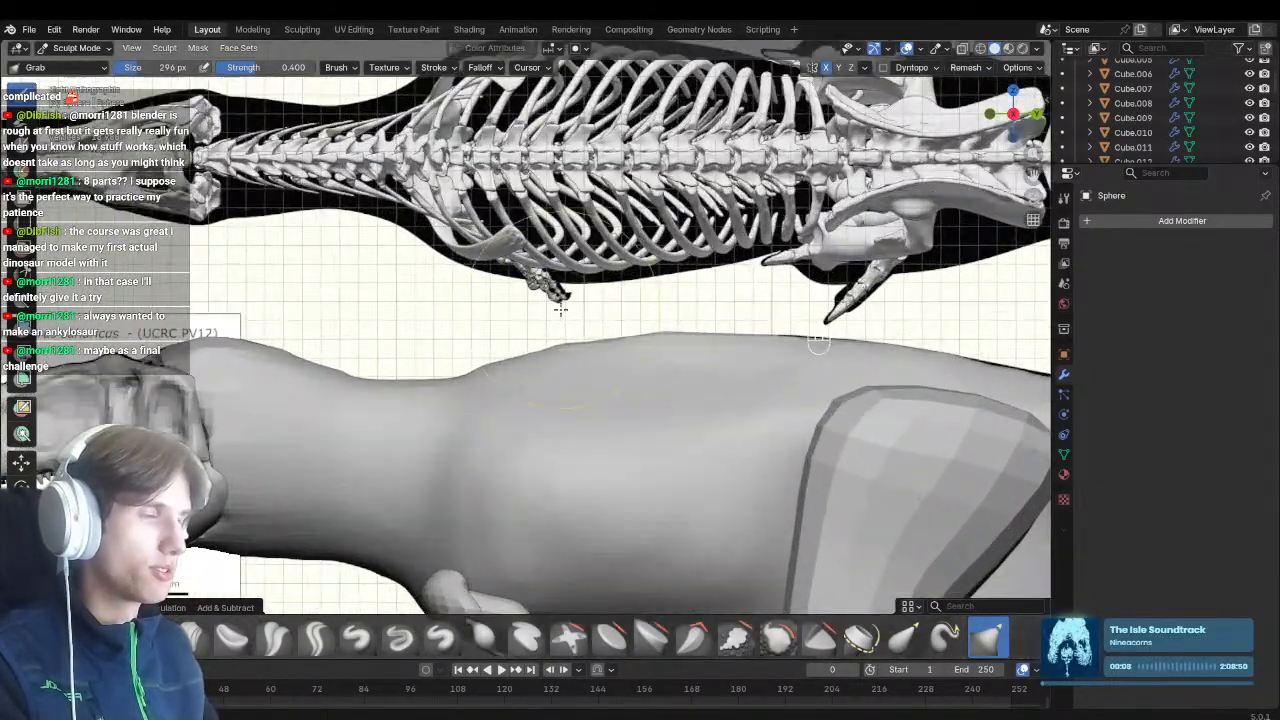
Fit the upper outline of the back and neck to the skeletal reference with the Grab brush at 234 and 272 px
key(alt+z)
key(f)
click(516, 365)
key(f)
click(439, 360)
shift+middle_drag(437, 360, 585, 355)
scroll(585, 355, up, 2)
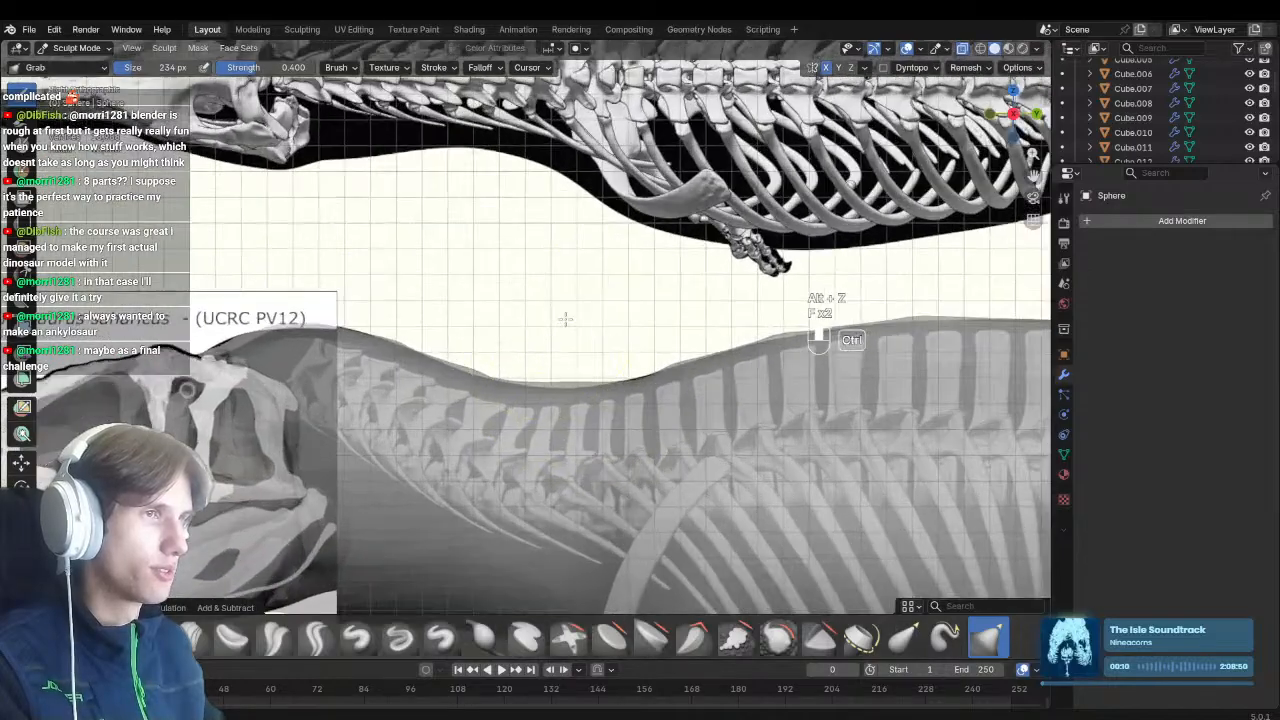
key(f)
click(551, 384)
shift+middle_drag(358, 327, 423, 343)
key(f)
click(300, 366)
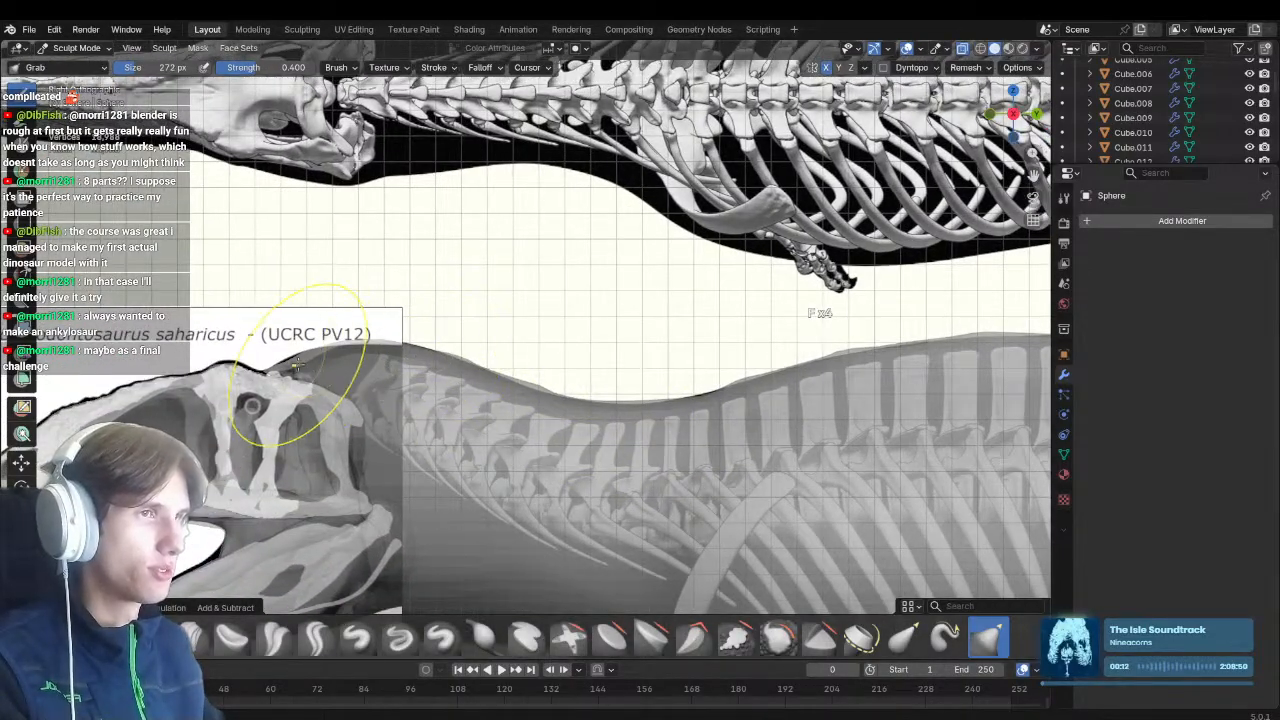
Check the throat, chest and belly outline of the body against the side reference
key(alt+z)
shift+middle_drag(477, 570, 337, 357)
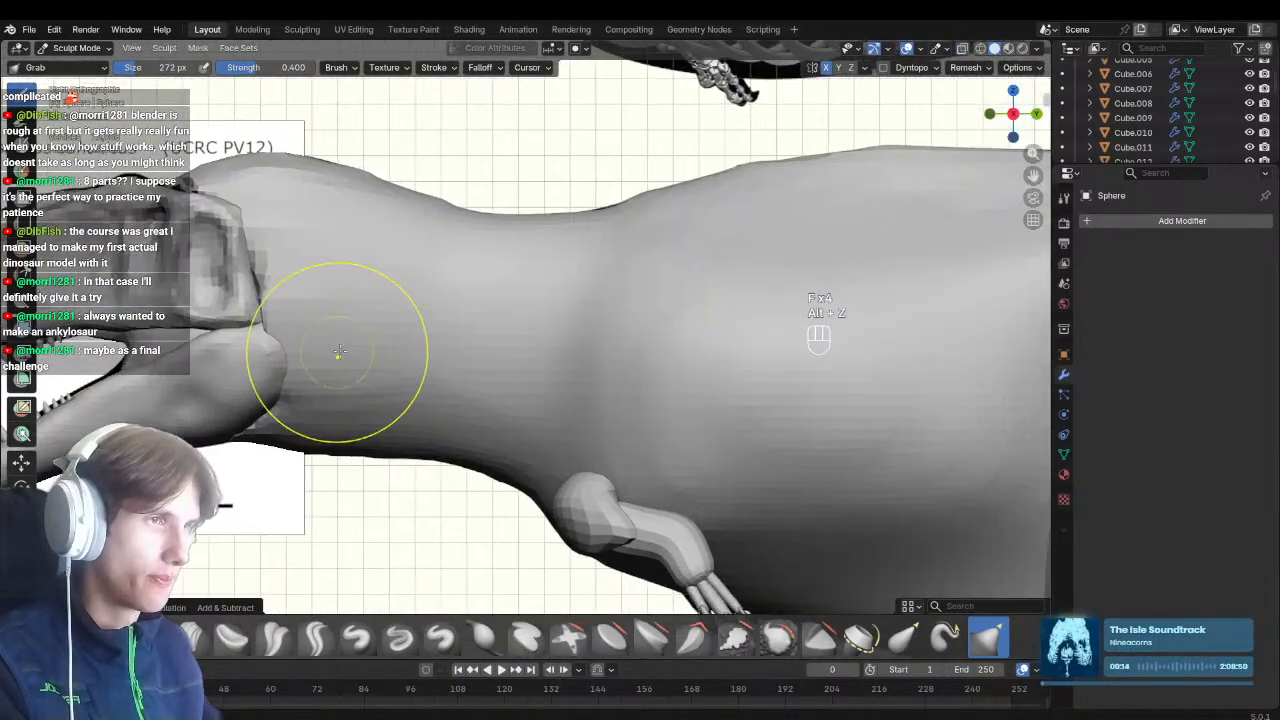
scroll(337, 357, down, 2)
shift+middle_drag(440, 409, 320, 409)
shift+middle_drag(535, 295, 450, 375)
scroll(455, 375, down, 2)
mouse_move(575, 440)
shift+middle_down()
mouse_move(474, 366)
mouse_move(511, 406)
shift+middle_up()
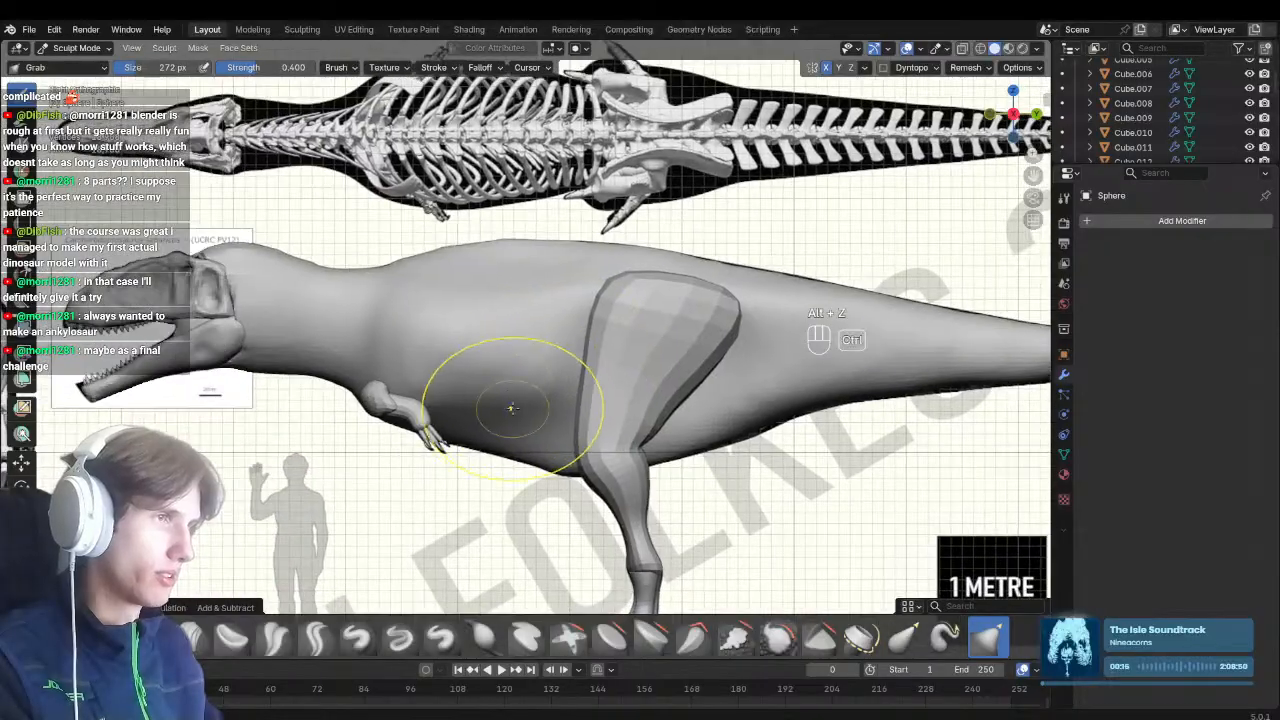
Set up the Draw Sharp brush at 64 px beside the shoulder and toggle stroke stabilization for it
scroll(505, 408, up, 1)
key(1)
key(f)
click(424, 420)
scroll(500, 350, up, 2)
shift+middle_drag(438, 382, 386, 447)
scroll(418, 396, down, 1)
key(f)
click(405, 428)
key(f)
click(408, 428)
key(alt+z)
key(alt+z)
key(shift+s)
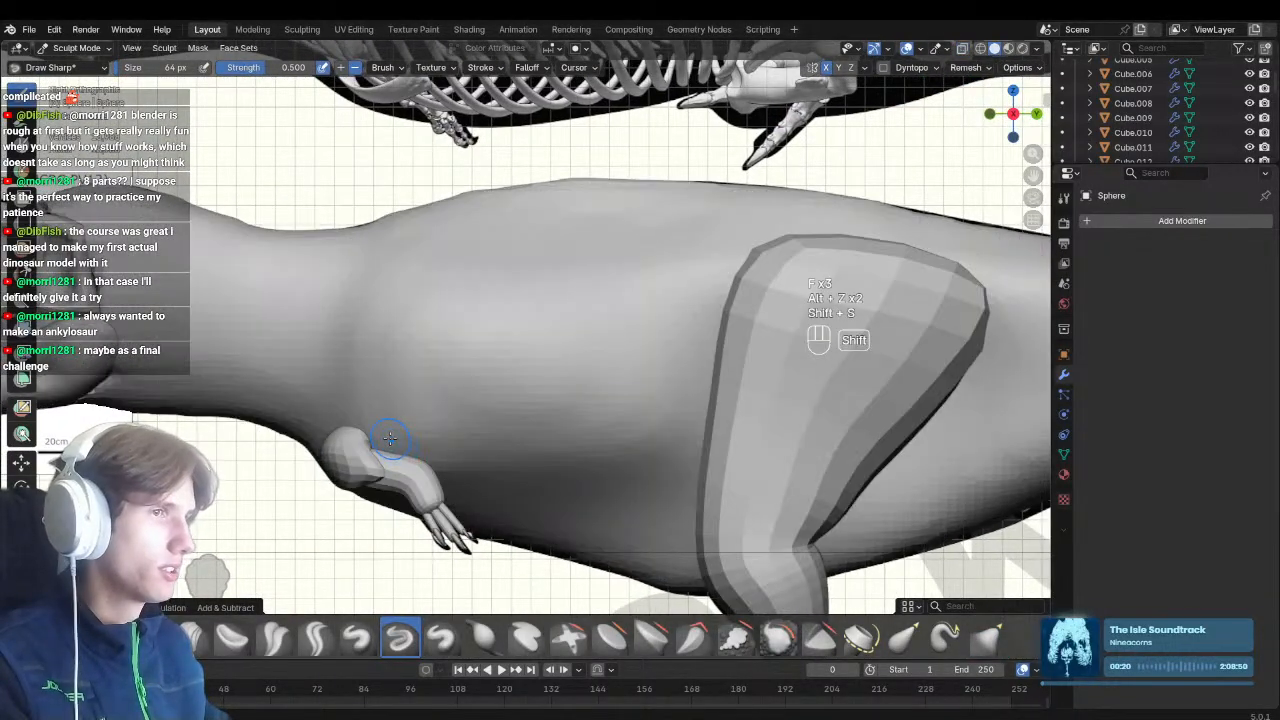
Carve a diagonal Draw Sharp crease from the shoulder up across the flank to the back, and set the brush size to 52 px
key(f)
key(f)
click(374, 463)
key(alt+z)
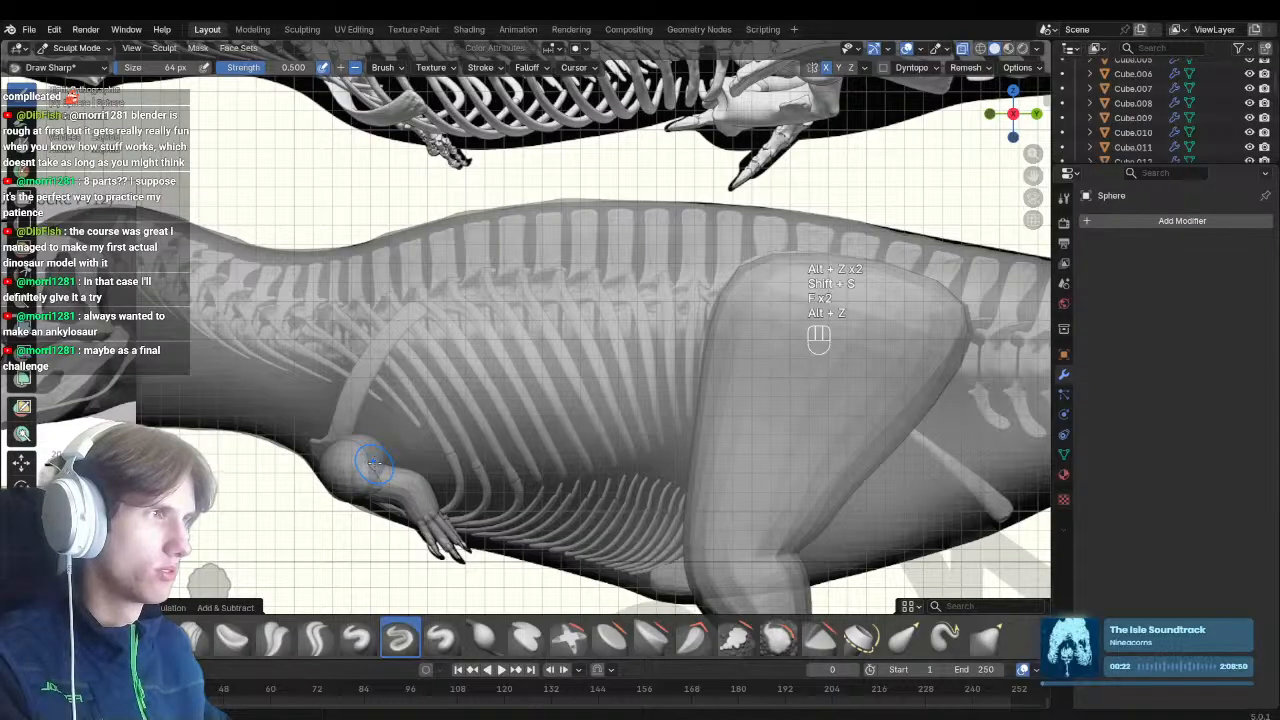
key(alt+z)
mouse_move(386, 452)
mouse_down()
mouse_move(590, 300)
mouse_move(748, 231)
mouse_move(791, 192)
mouse_up()
mouse_move(468, 386)
shift+middle_down()
mouse_move(645, 392)
mouse_move(663, 413)
shift+middle_up()
key(f)
click(554, 486)
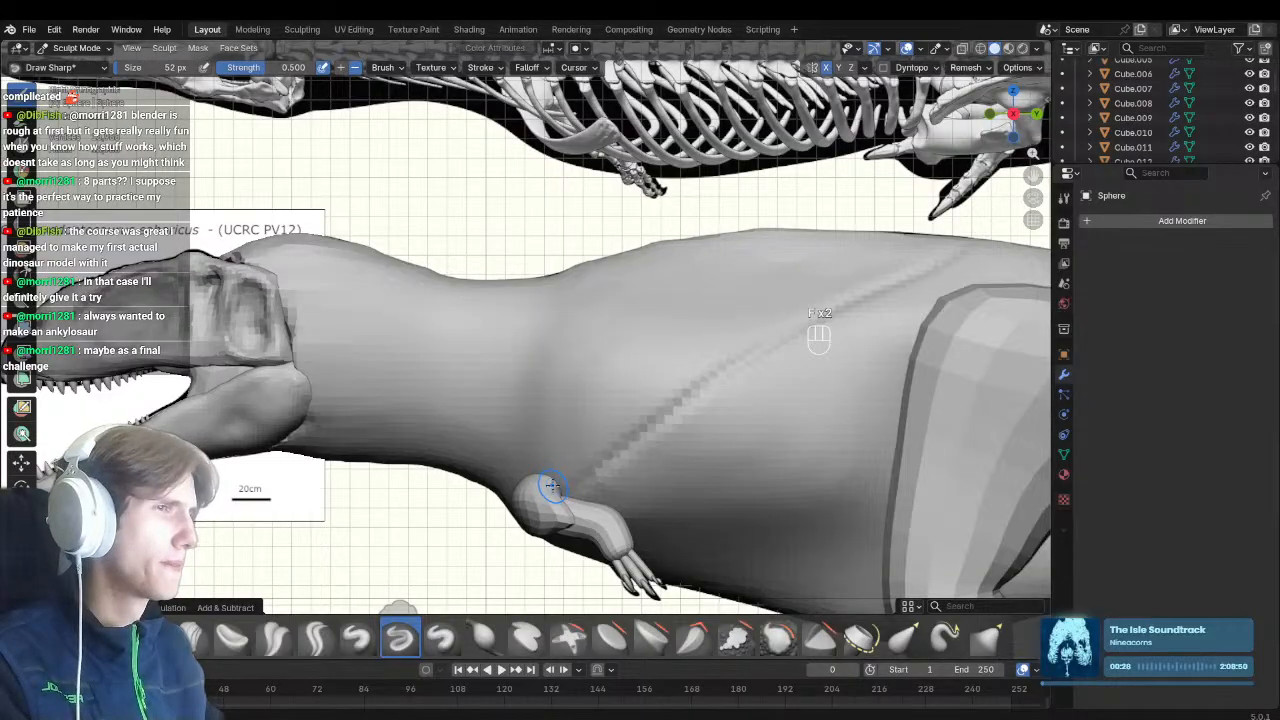
Carve a Draw Sharp crease at 52 px from the shoulder up across the base of the neck
shift+middle_drag(553, 486, 571, 502)
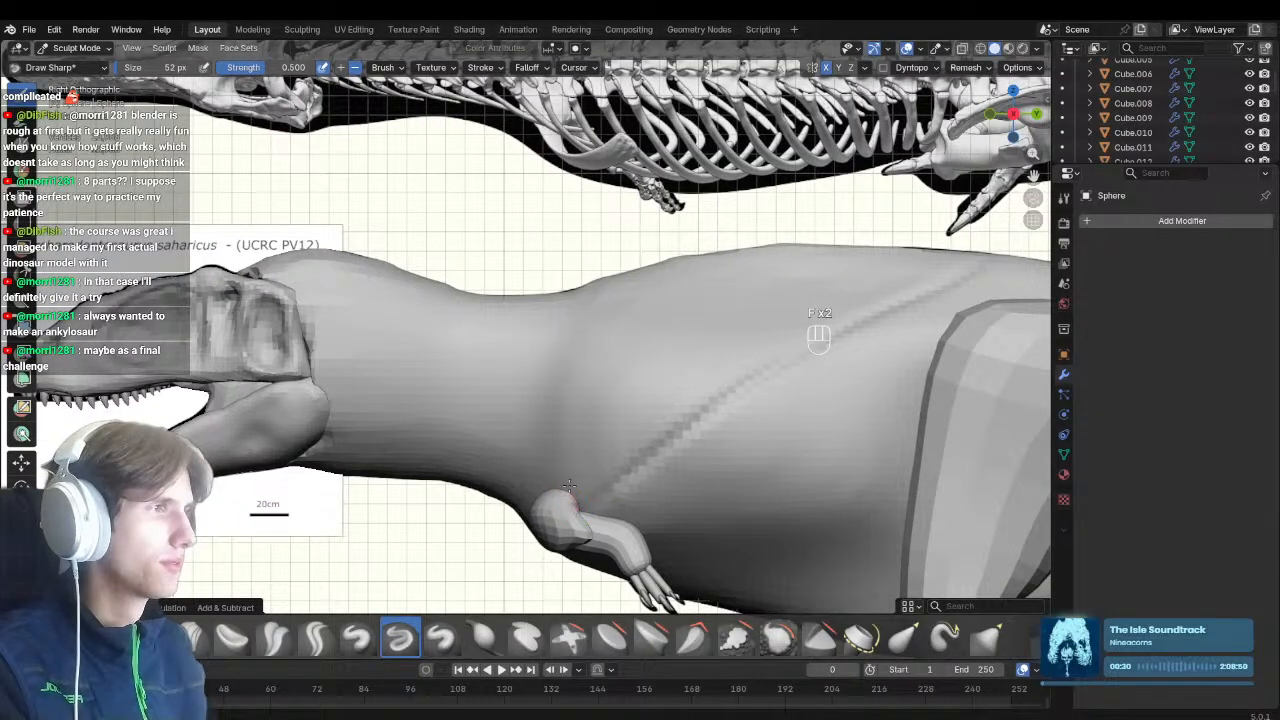
mouse_move(568, 486)
mouse_down()
mouse_move(522, 305)
mouse_move(469, 248)
mouse_up()
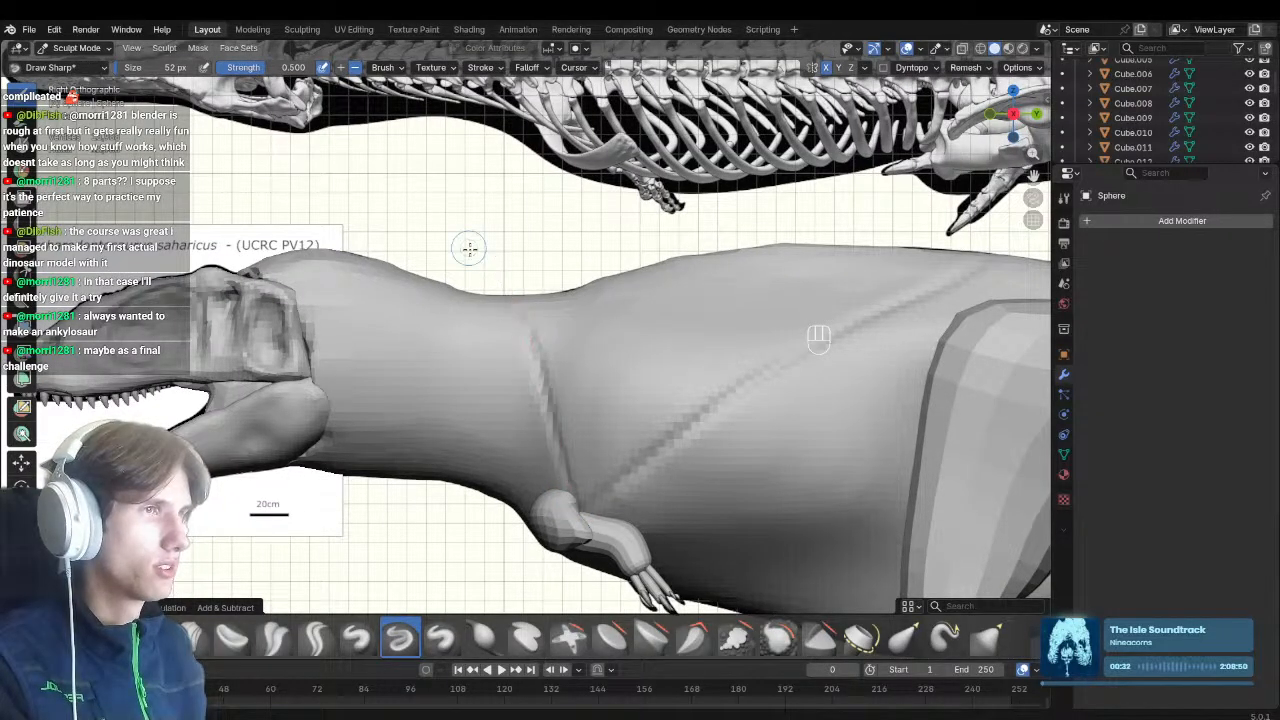
ctrl+middle_drag(560, 340, 564, 380)
shift+middle_drag(600, 416, 476, 368)
mouse_move(476, 390)
ctrl+middle_down()
mouse_move(478, 362)
mouse_move(432, 370)
ctrl+middle_up()
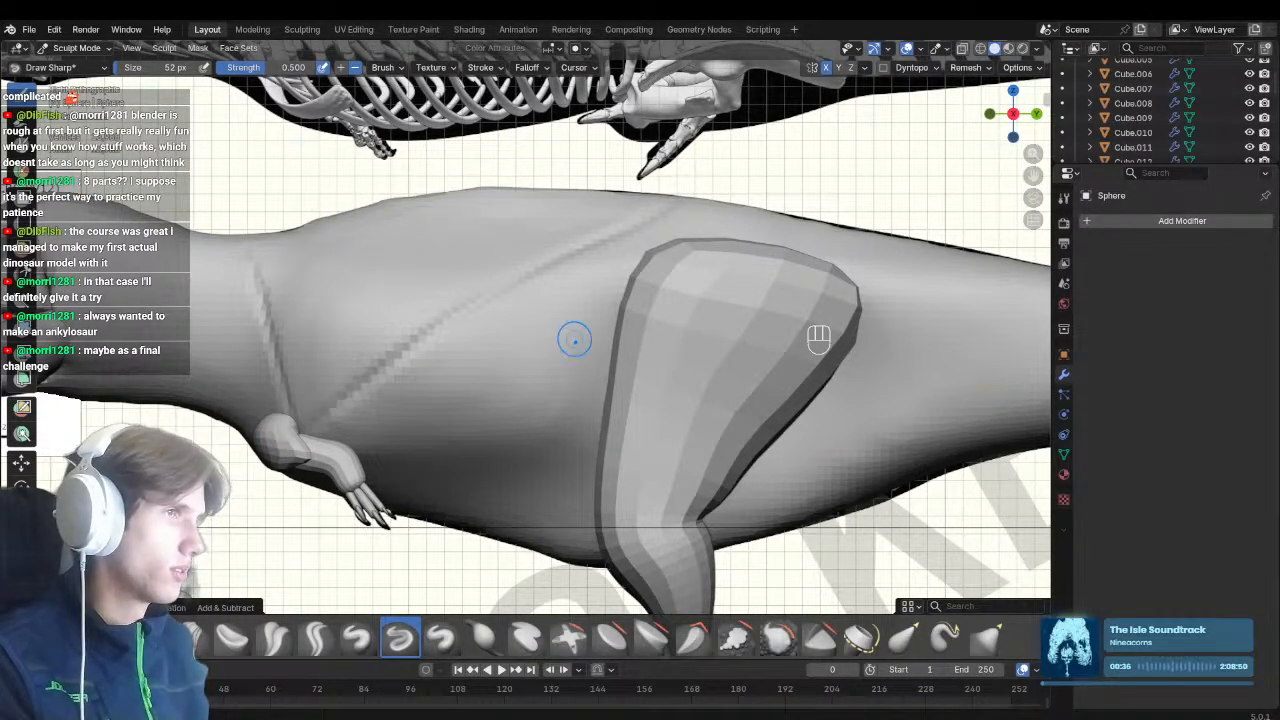
Check the pelvis and hip area through the body against the skeletal side reference
mouse_move(571, 337)
shift+middle_down()
mouse_move(514, 394)
mouse_move(566, 345)
mouse_move(558, 334)
mouse_move(500, 470)
mouse_move(470, 400)
shift+middle_up()
scroll(558, 334, down, 2)
key(z)
key(alt+z)
key(alt+z)
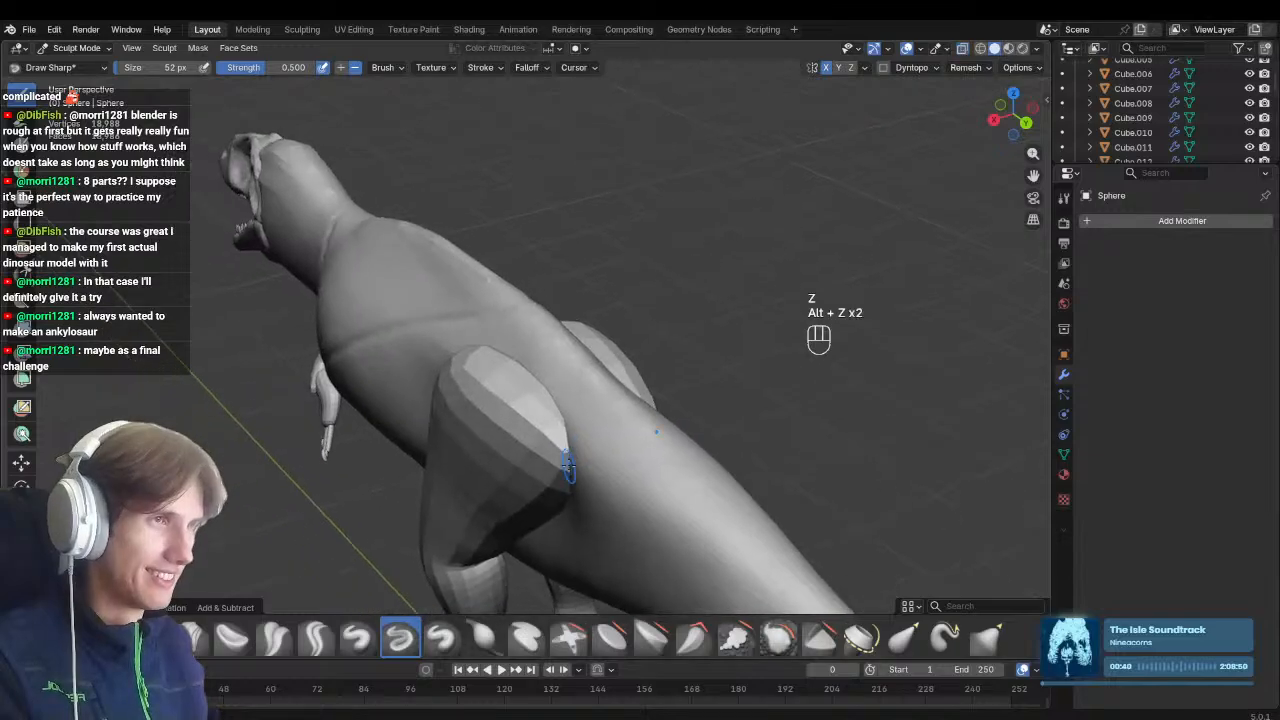
key(KP_3)
key(alt+z)
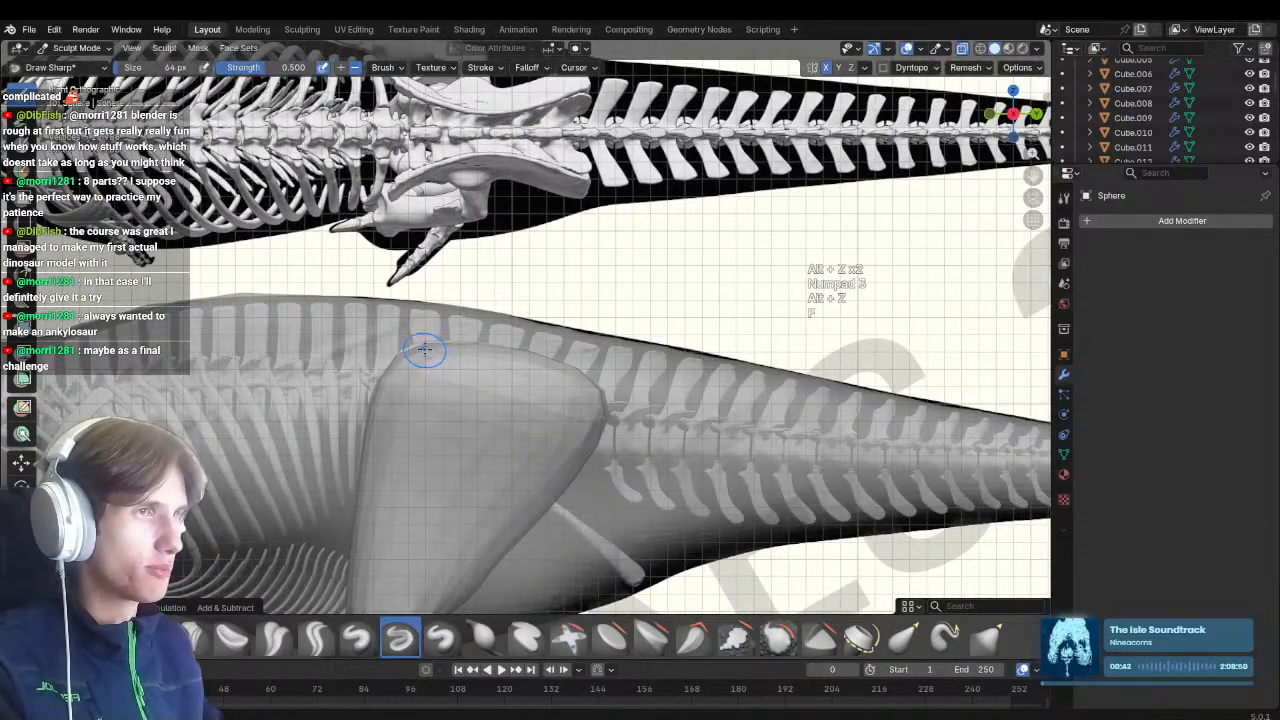
Carve a groove into the body along the upper edge of the thigh with the Draw brush at 52 px
key(f)
key(f)
key(v)
key(f)
click(412, 346)
key(alt+z)
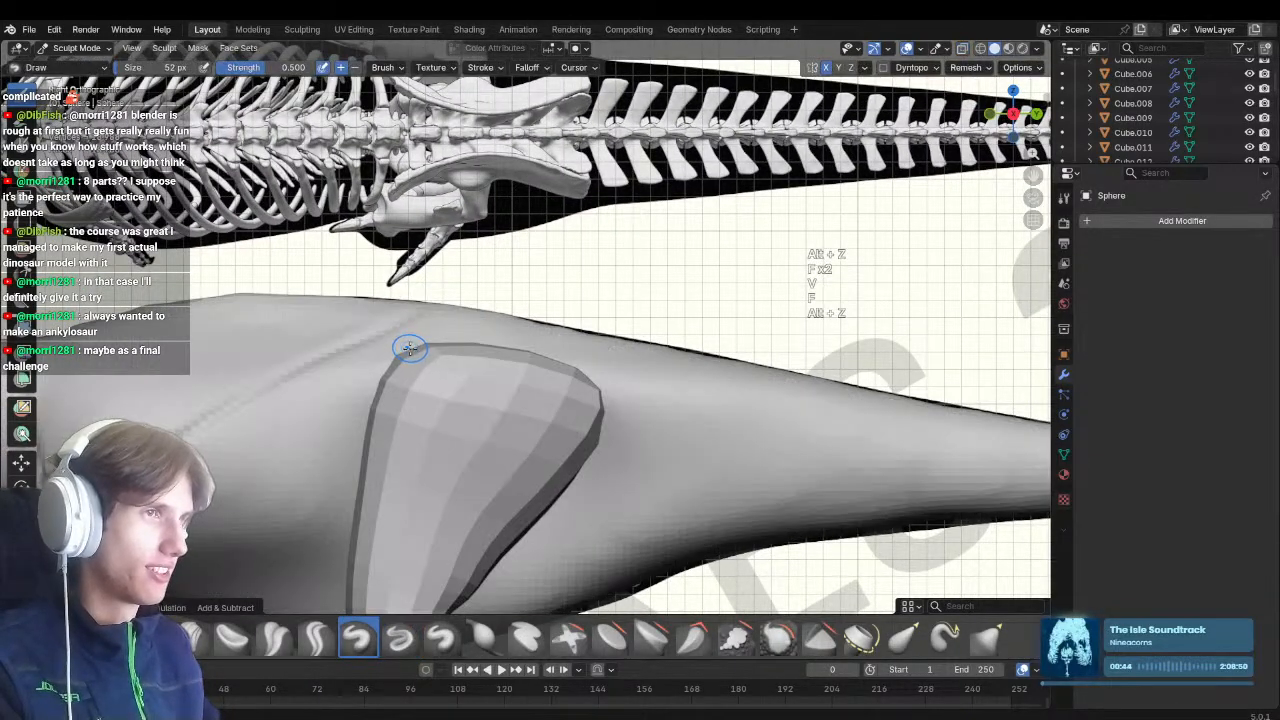
key(f)
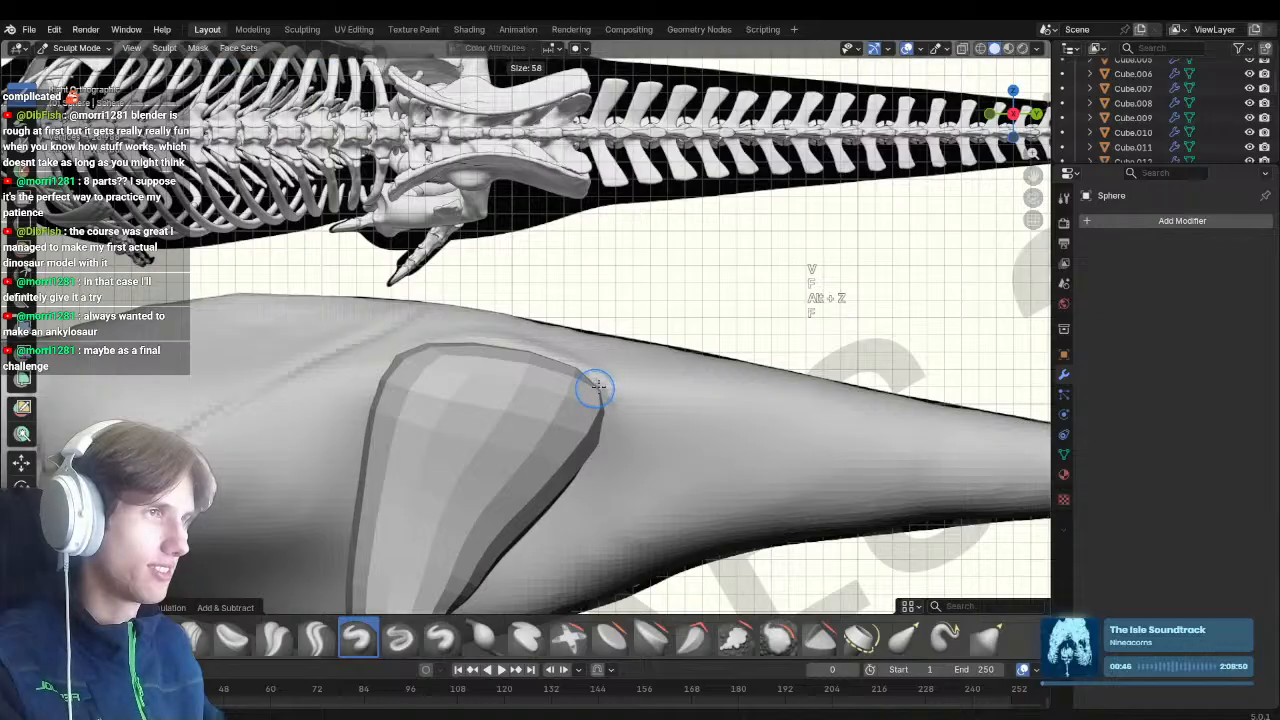
click(596, 382)
Carve inverted Draw strokes at 56 px between the spine and the thigh over the hips
mouse_move(394, 366)
middle_down()
mouse_move(433, 428)
mouse_move(405, 470)
middle_up()
key(f)
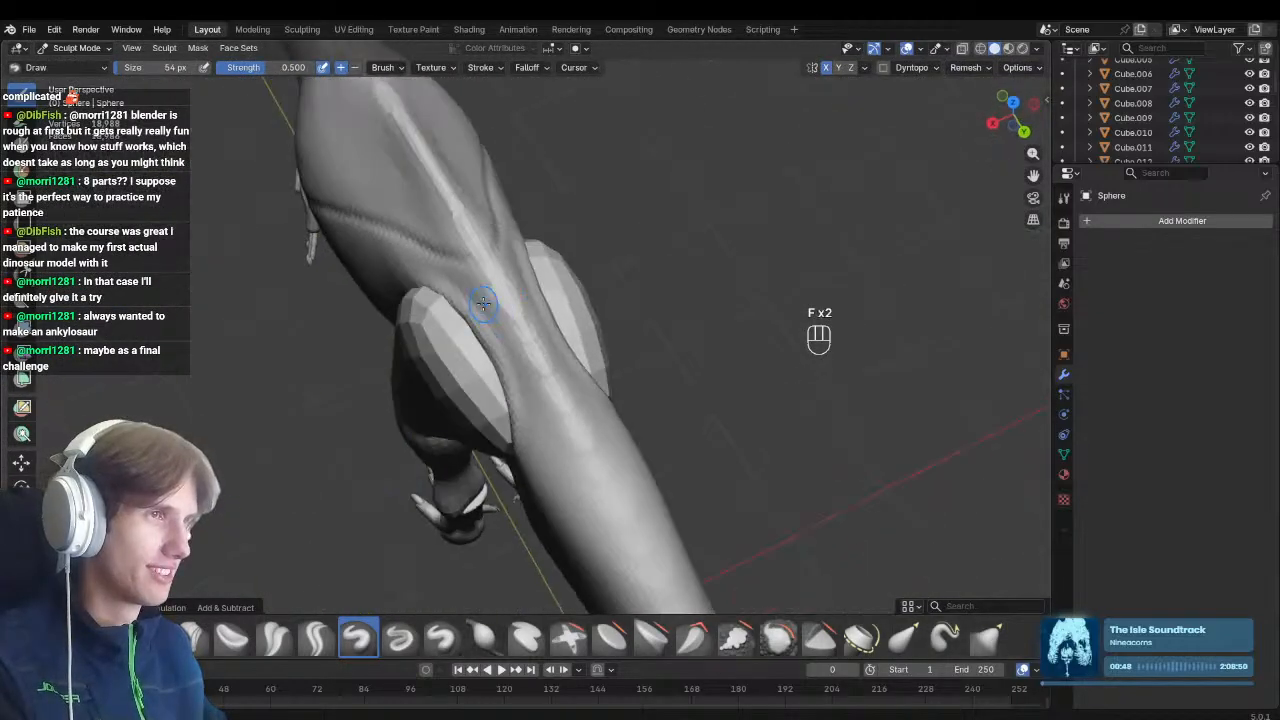
key(f)
click(470, 296)
ctrl+drag(466, 294, 532, 399)
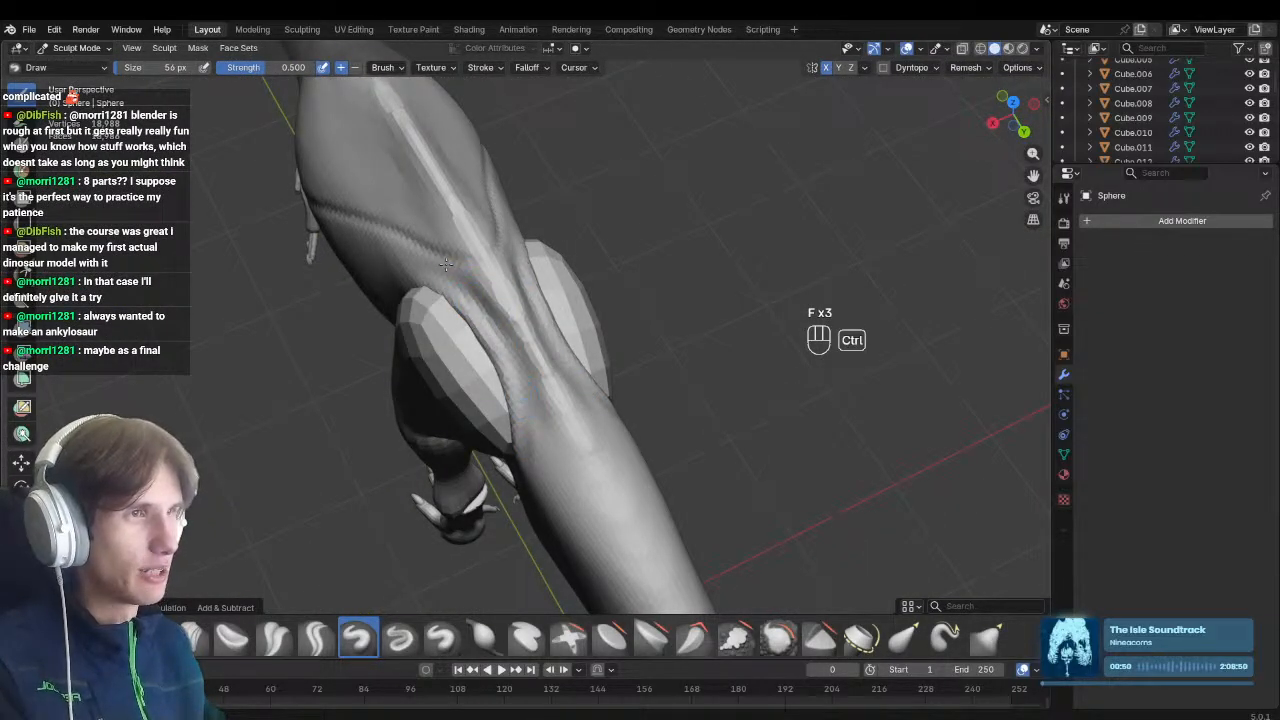
mouse_move(454, 282)
ctrl+mouse_down()
mouse_move(532, 398)
mouse_move(525, 338)
ctrl+mouse_up()
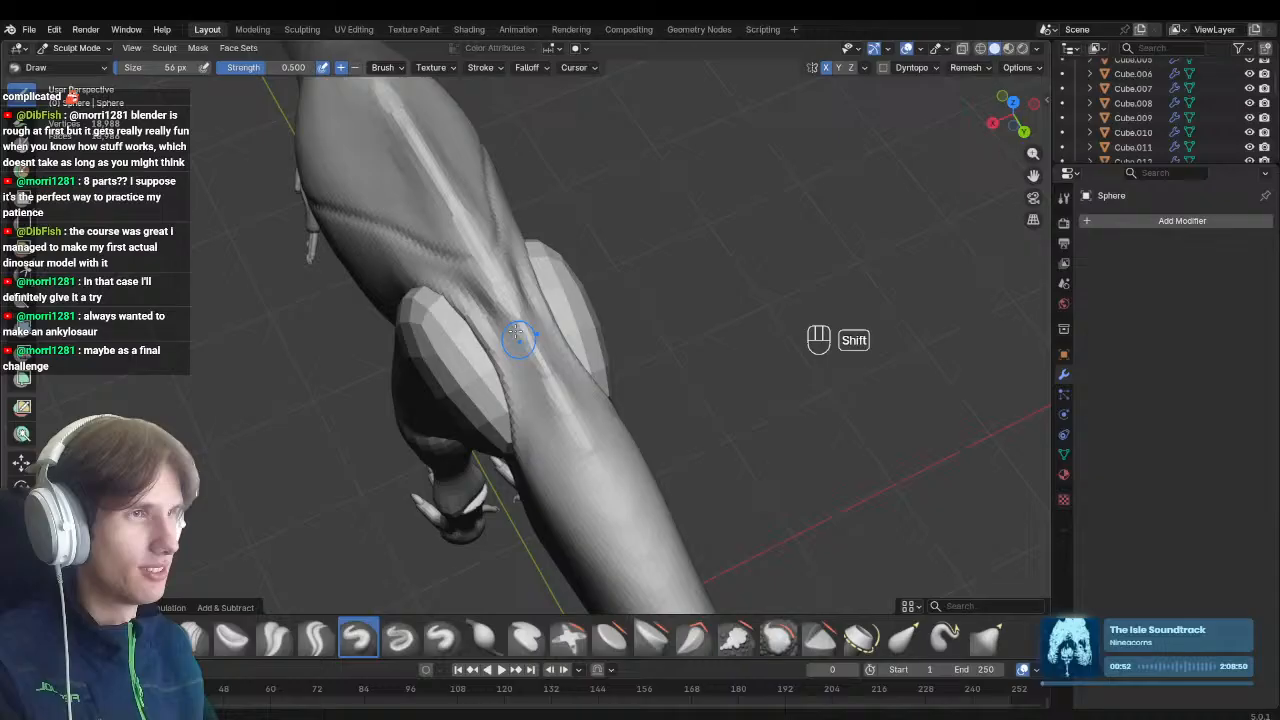
Smooth the new grooves over the hips and the tail base with the brush at 84 px
key(f)
click(470, 294)
middle_drag(537, 448, 566, 389)
key(f)
click(580, 392)
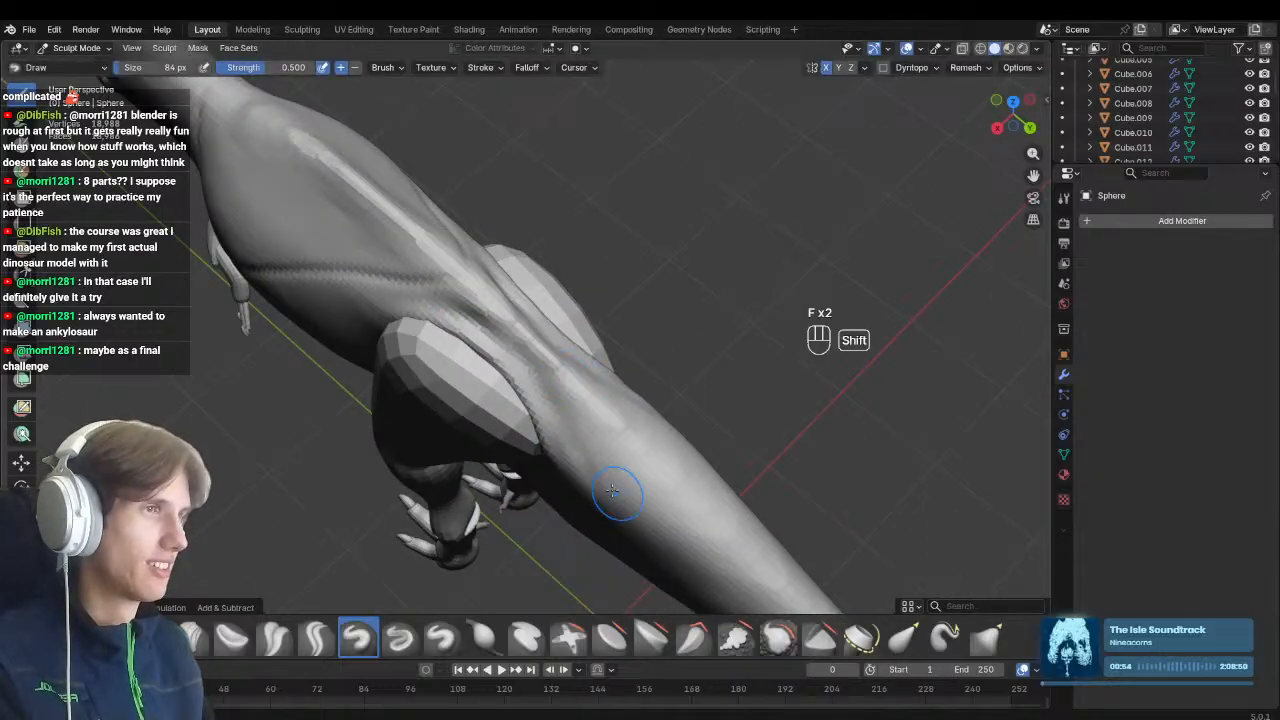
middle_drag(620, 494, 568, 332)
mouse_move(568, 332)
ctrl+middle_down()
mouse_move(571, 307)
mouse_move(558, 402)
ctrl+middle_up()
shift+drag(571, 406, 657, 429)
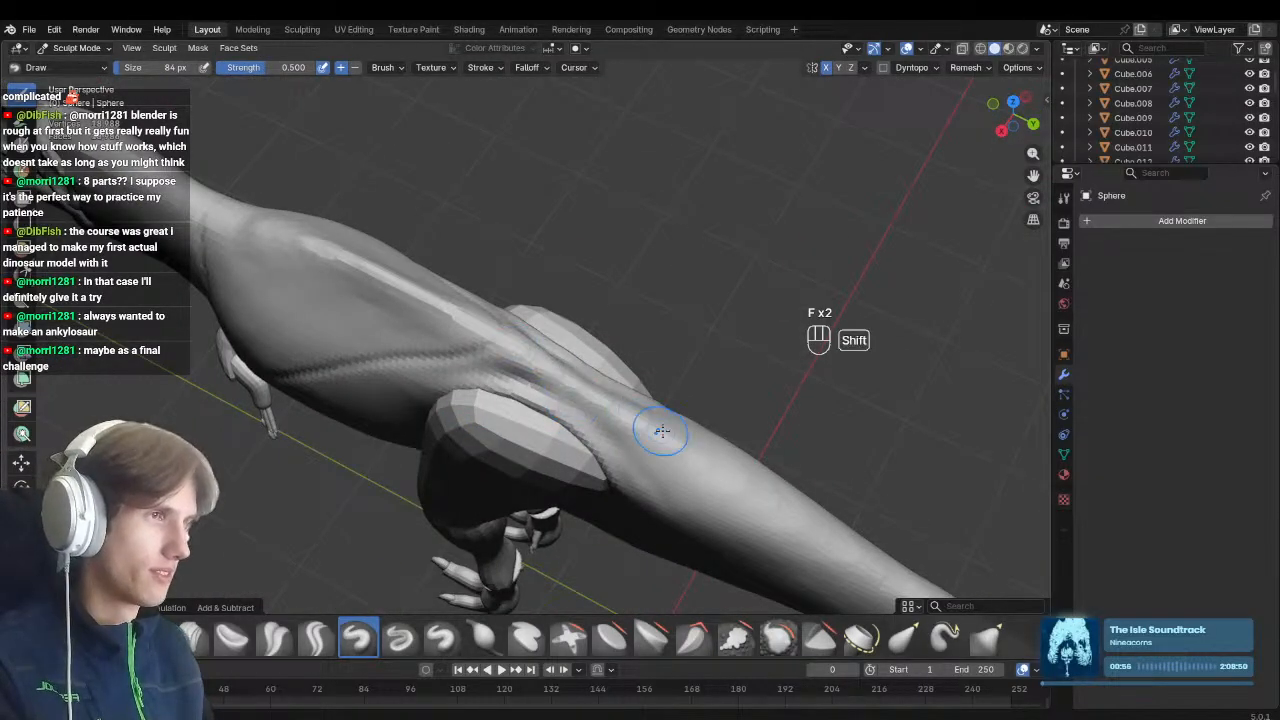
middle_drag(620, 430, 578, 346)
ctrl+middle_drag(578, 346, 571, 309)
Fit the back outline above the hip to the skeletal side reference with the Grab brush at 358 px
key(KP_3)
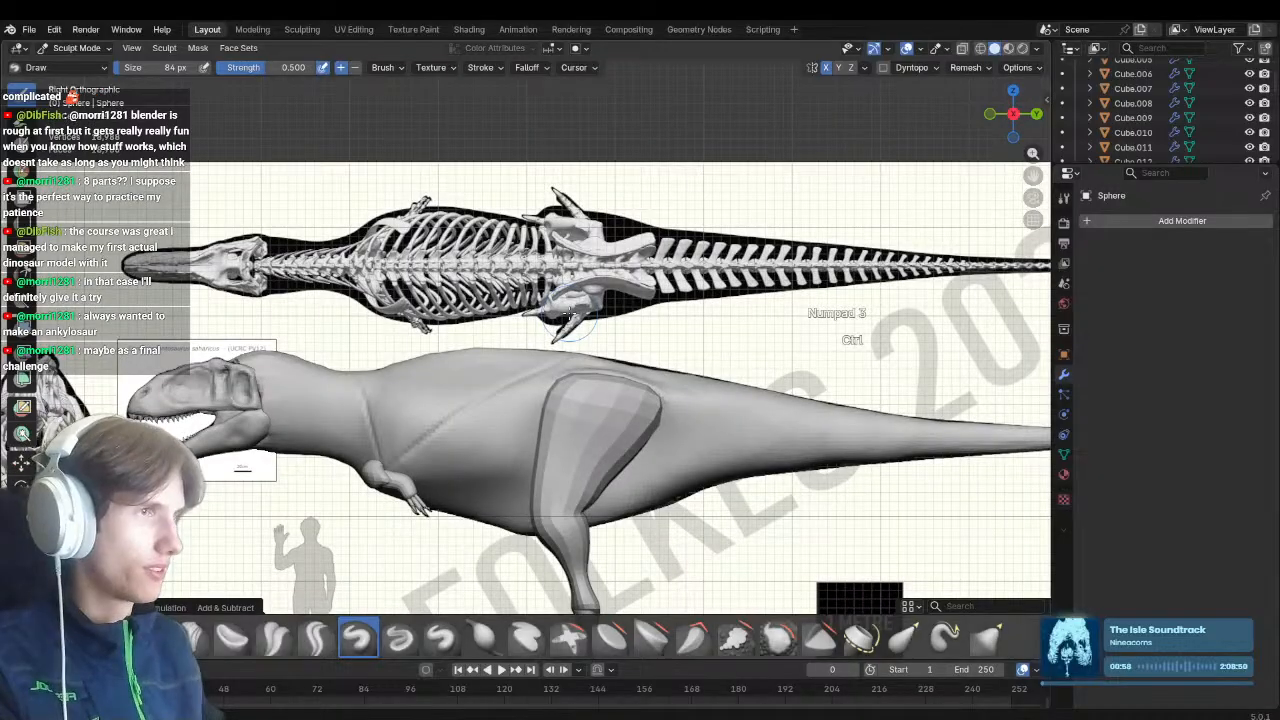
key(alt+z)
scroll(518, 421, up, 5)
key(alt+z)
key(g)
key(f)
key(f)
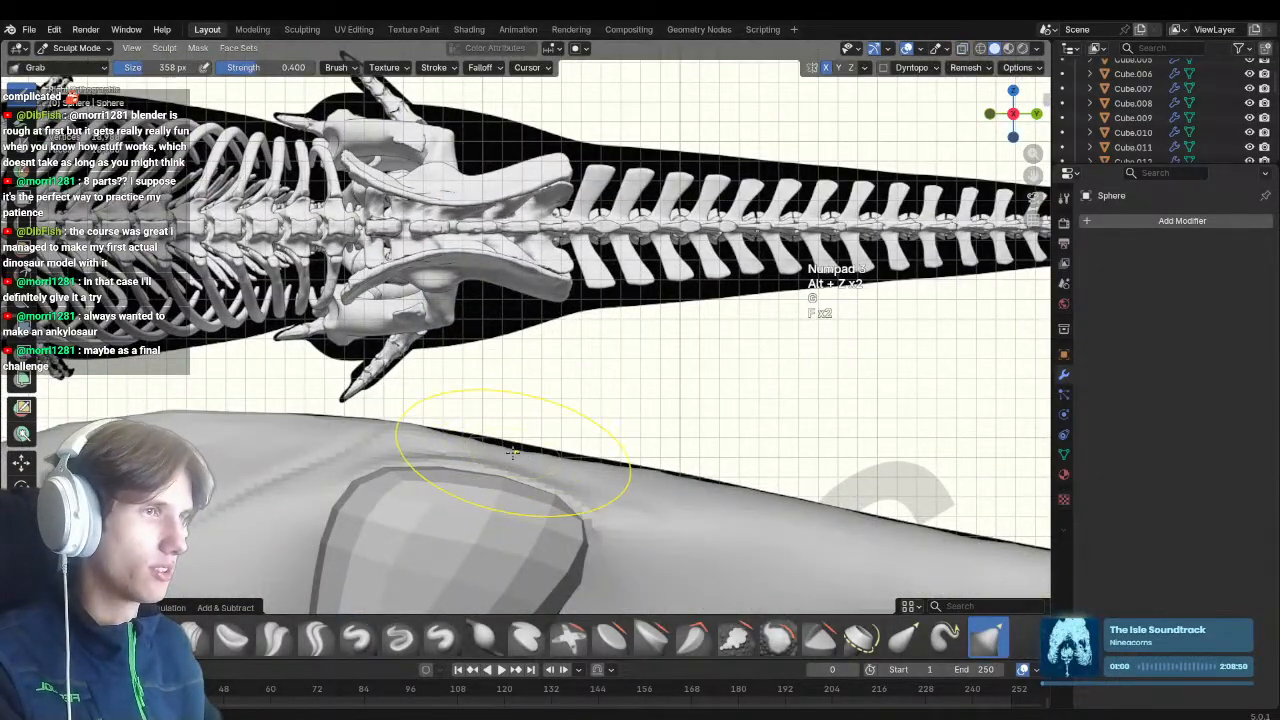
scroll(580, 465, down, 2)
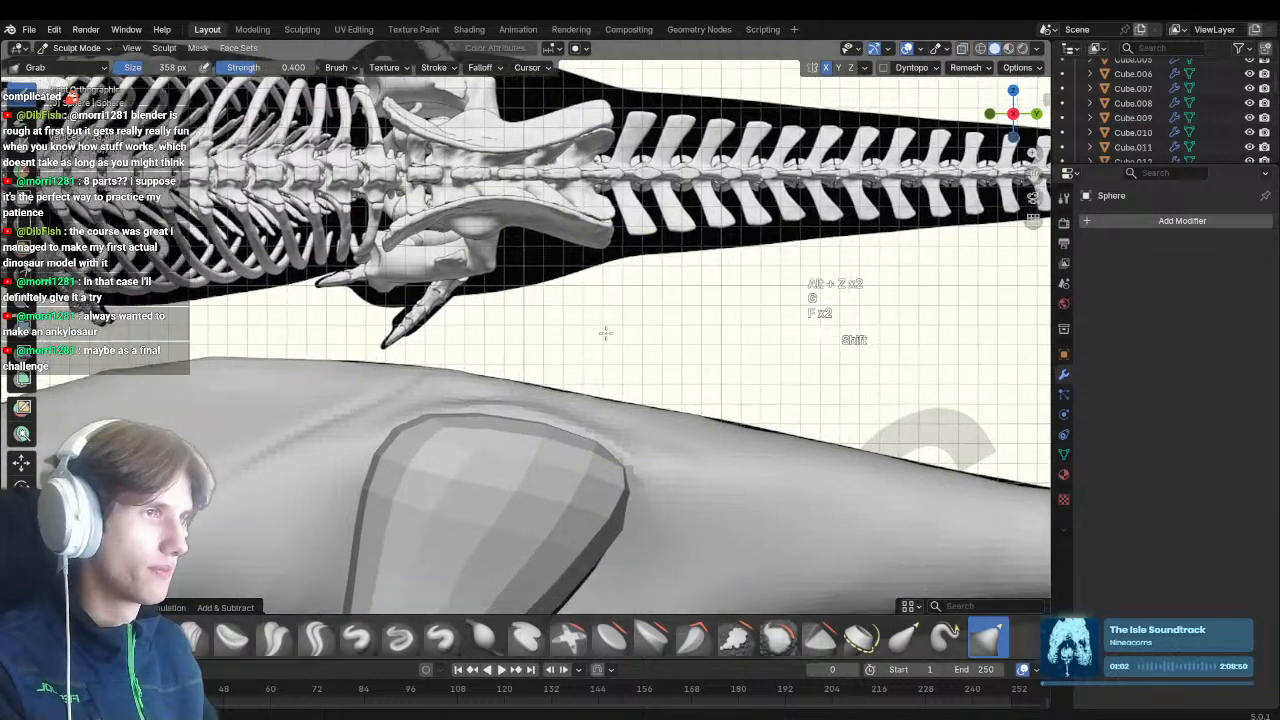
key(alt+z)
key(alt+z)
scroll(560, 465, up, 3)
scroll(540, 450, down, 3)
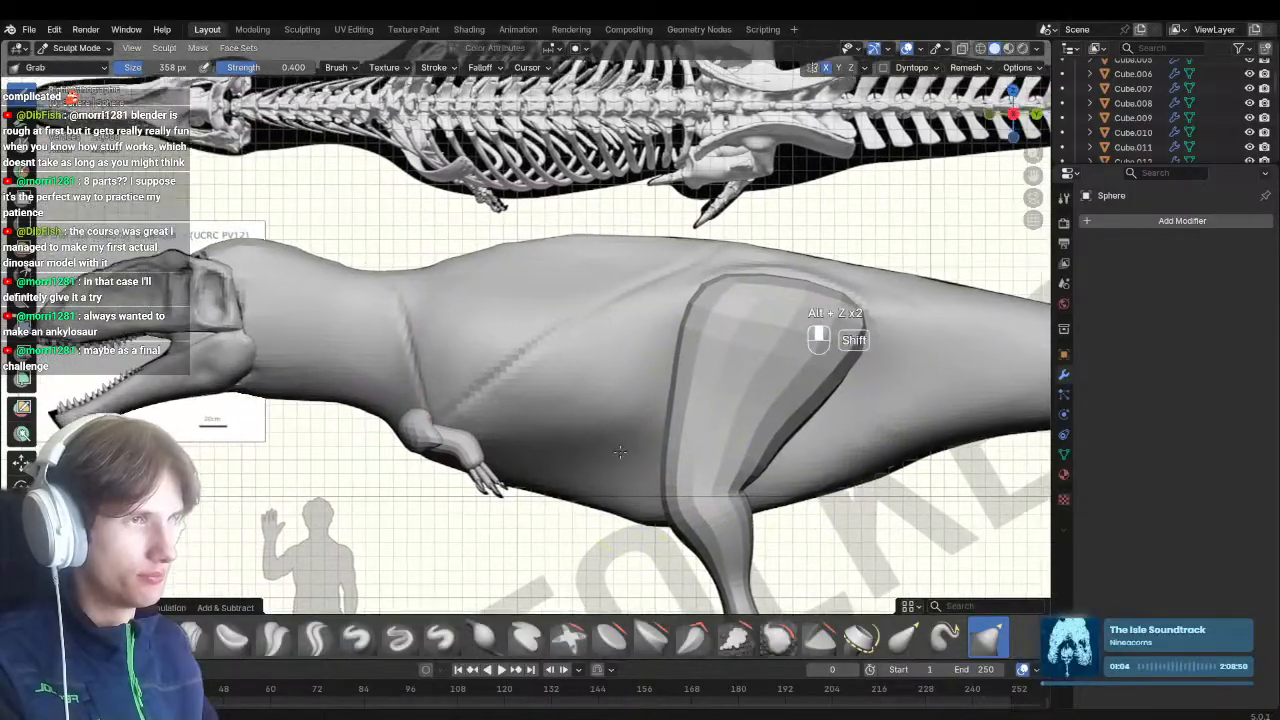
Check the hip and thigh area of the body against the skeletal side reference
scroll(590, 438, up, 4)
key(alt+z)
key(f)
click(512, 445)
mouse_move(527, 449)
shift+middle_down()
mouse_move(537, 427)
mouse_move(506, 434)
mouse_move(536, 452)
mouse_move(508, 550)
shift+middle_up()
key(alt+z)
scroll(542, 411, up, 1)
key(alt+q)
key(f)
click(556, 436)
Carve Draw Sharp creases on the flank in front of the thigh and around its upper edge, ending at 74 px
key(1)
key(f)
click(491, 429)
key(f)
click(690, 427)
mouse_move(686, 427)
shift+middle_down()
mouse_move(557, 428)
mouse_move(556, 469)
mouse_move(566, 464)
shift+middle_up()
key(f)
key(f)
click(553, 478)
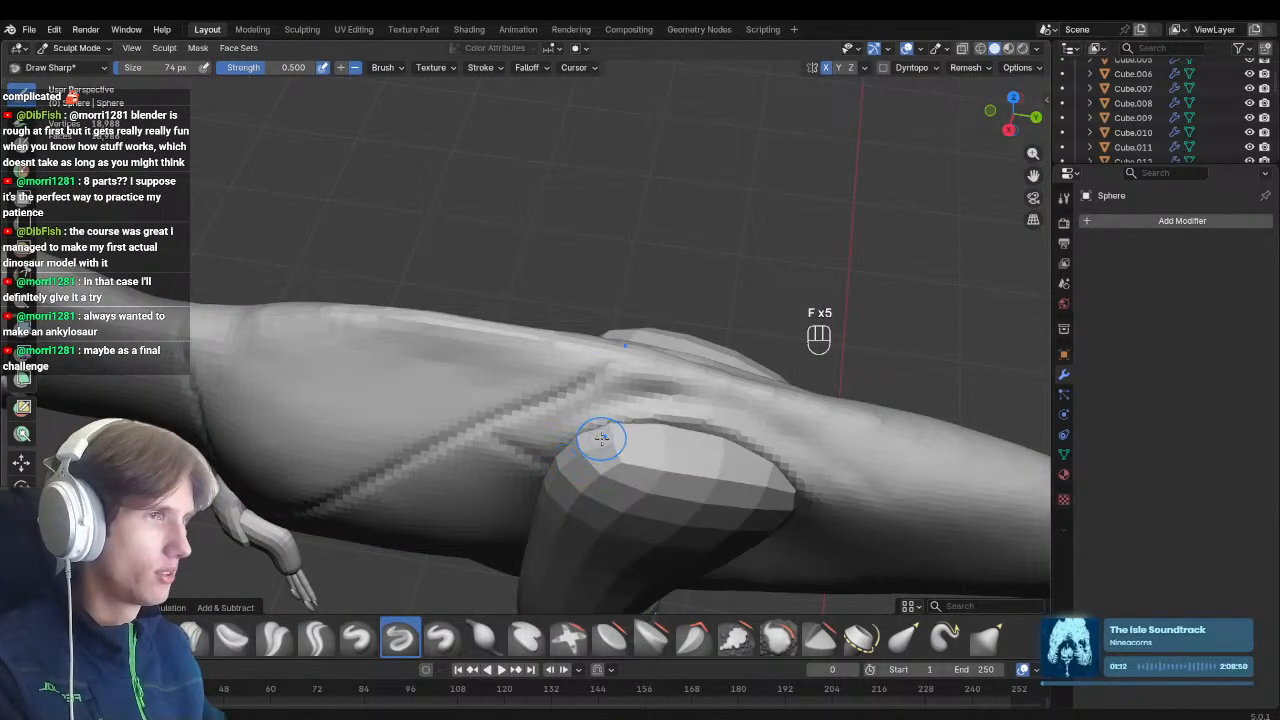
ctrl+middle_drag(498, 397, 502, 455)
middle_drag(502, 455, 510, 420)
shift+middle_drag(510, 420, 643, 411)
key(KP_3)
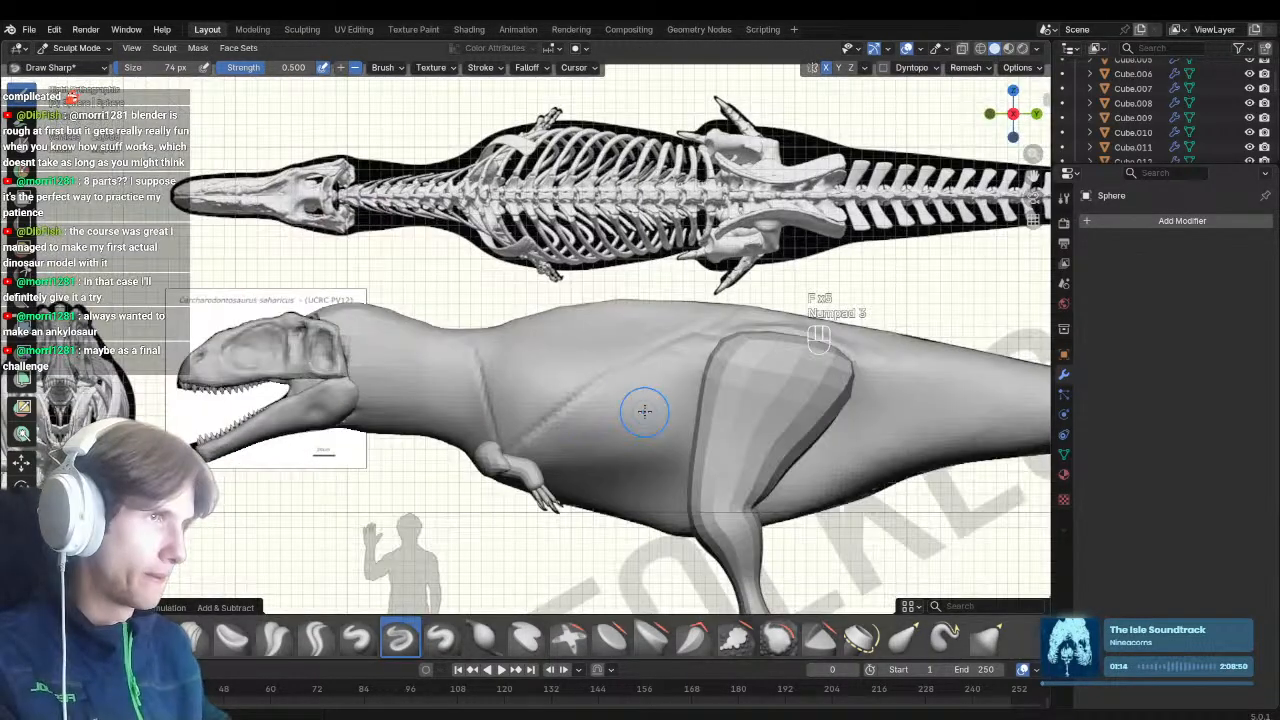
Carve a Draw Sharp crease down the side of the neck from behind the skull to the shoulder at 62 px
shift+middle_drag(563, 431, 647, 452)
ctrl+middle_drag(647, 452, 646, 418)
shift+middle_drag(540, 454, 569, 450)
ctrl+middle_drag(569, 450, 505, 380)
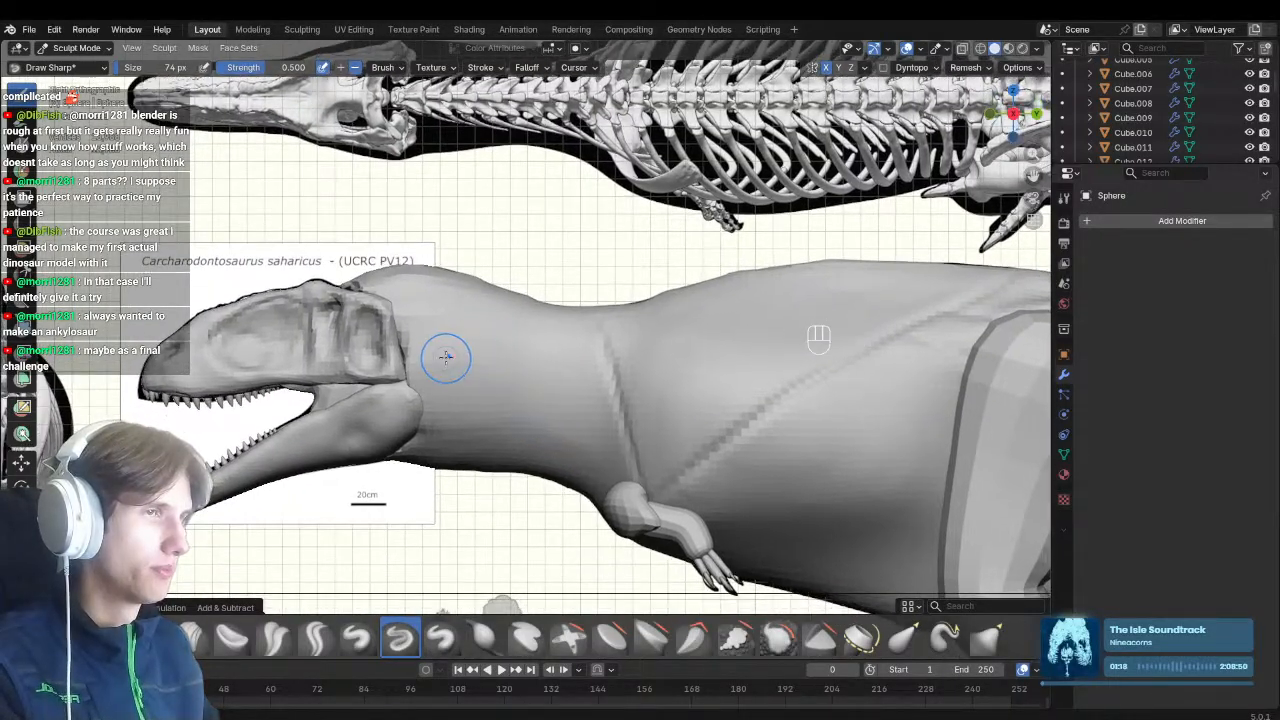
mouse_move(449, 332)
shift+middle_down()
mouse_move(480, 356)
mouse_move(414, 309)
shift+middle_up()
key(f)
key(f)
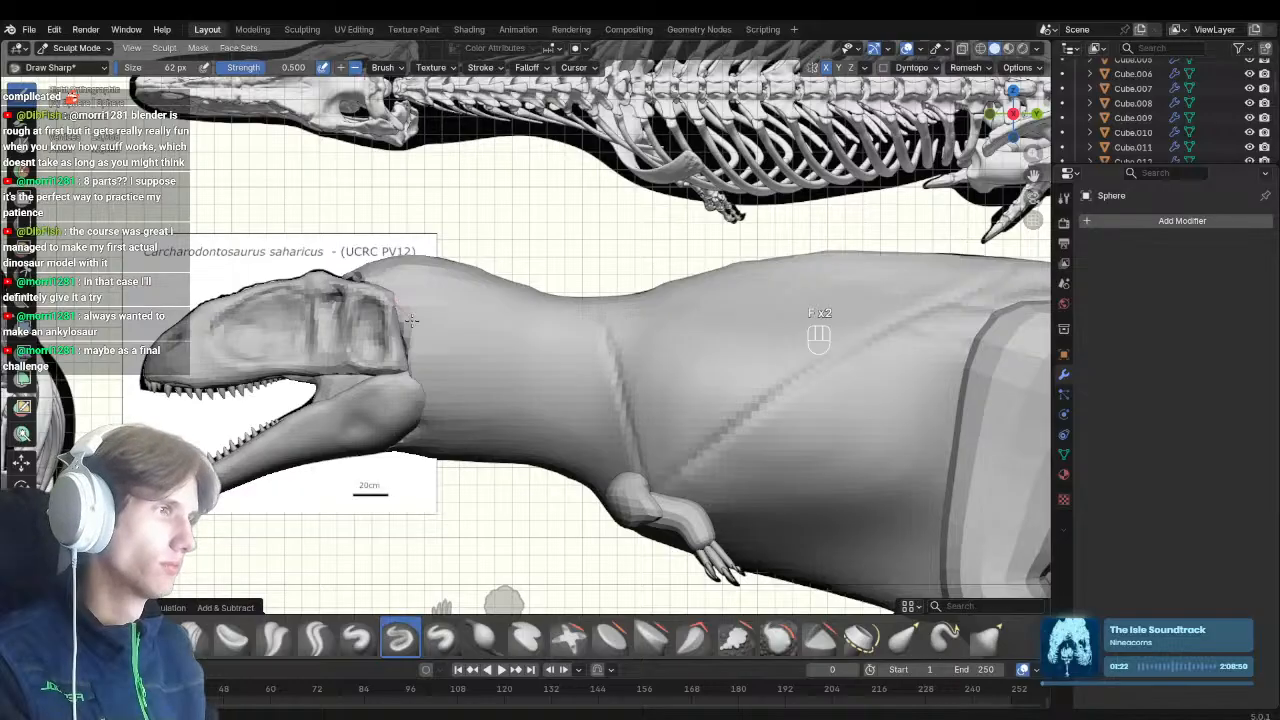
middle_drag(650, 505, 386, 232)
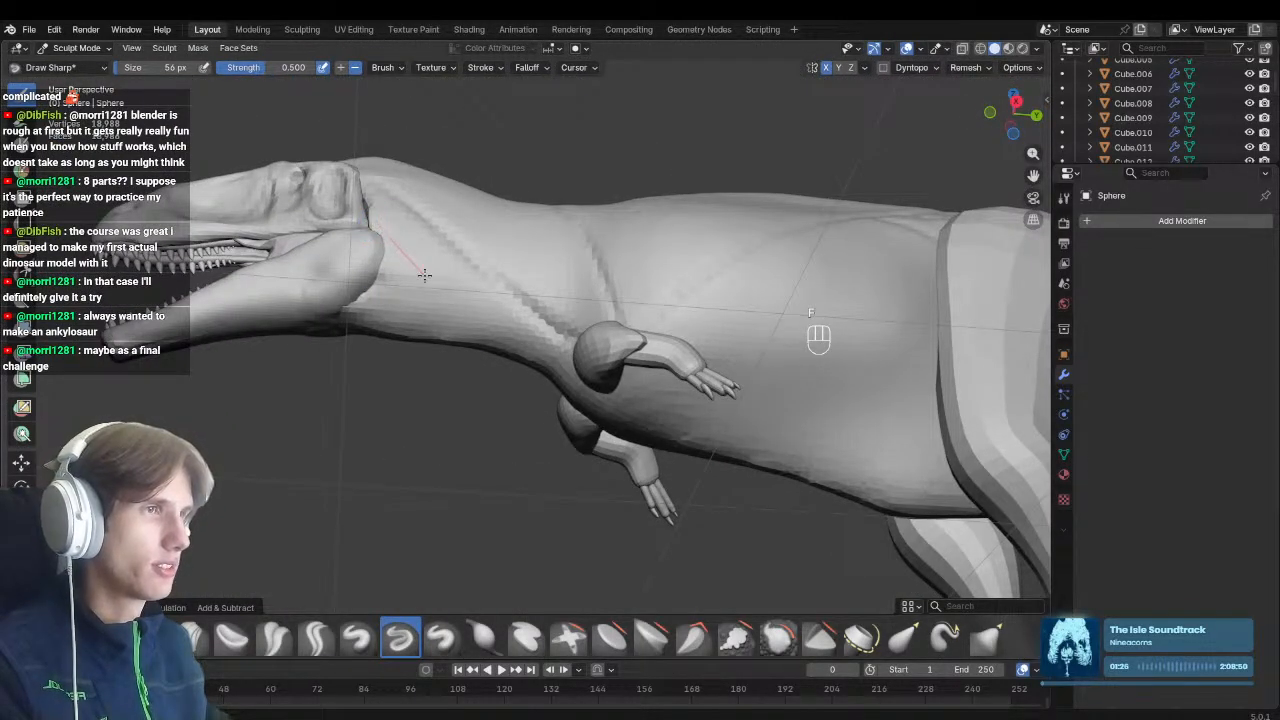
Add further Draw Sharp creases along the side of the neck behind the skull, reducing the brush to 48 and 46 px
middle_drag(515, 360, 655, 350)
ctrl+middle_drag(655, 350, 466, 437)
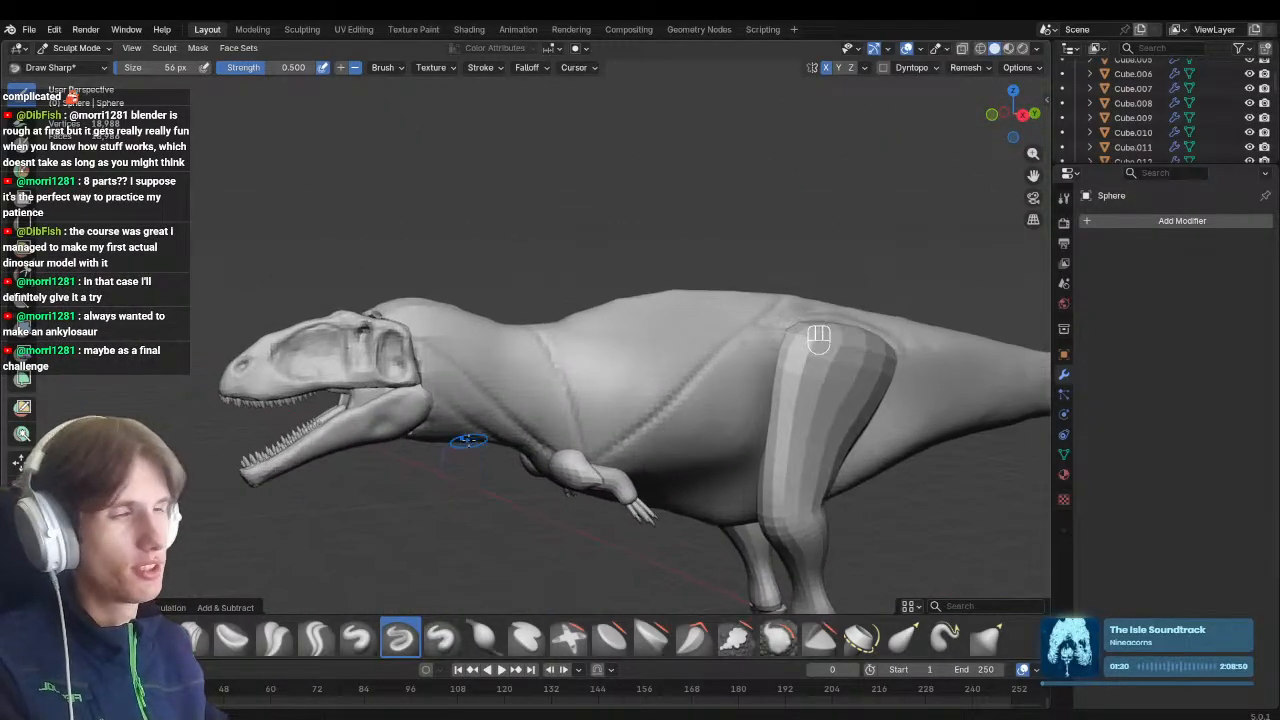
key(KP_3)
scroll(476, 388, up, 6)
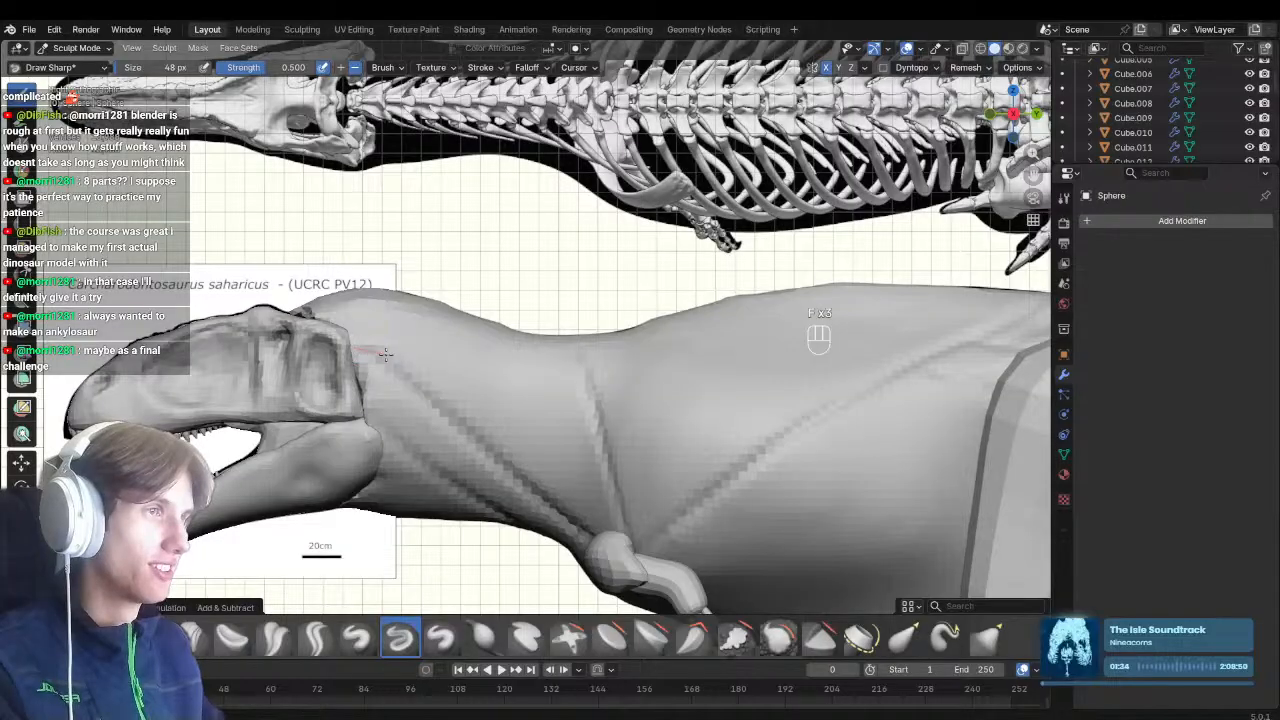
scroll(545, 478, down, 5)
middle_drag(540, 480, 709, 477)
ctrl+middle_drag(583, 442, 575, 404)
key(f)
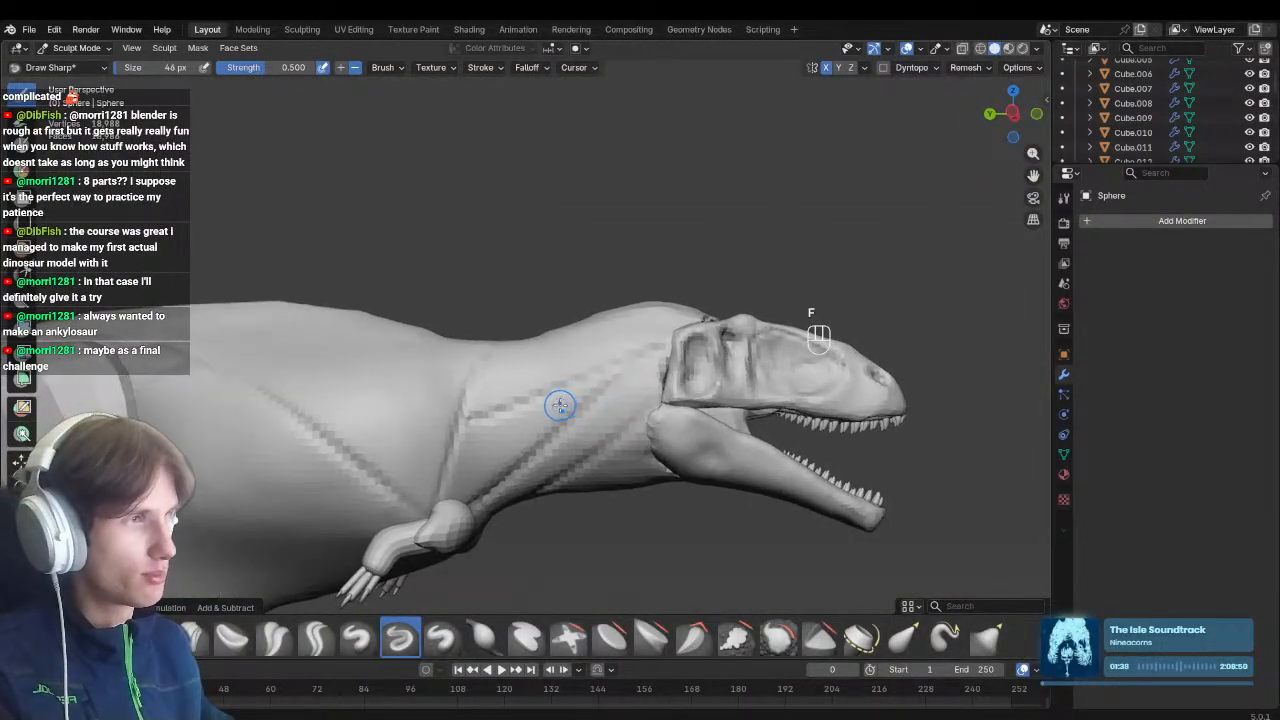
Review the neck creases on the whole body and save the blockout file
scroll(874, 497, down, 3)
middle_drag(874, 497, 410, 500)
scroll(410, 500, down, 1)
middle_drag(300, 500, 700, 505)
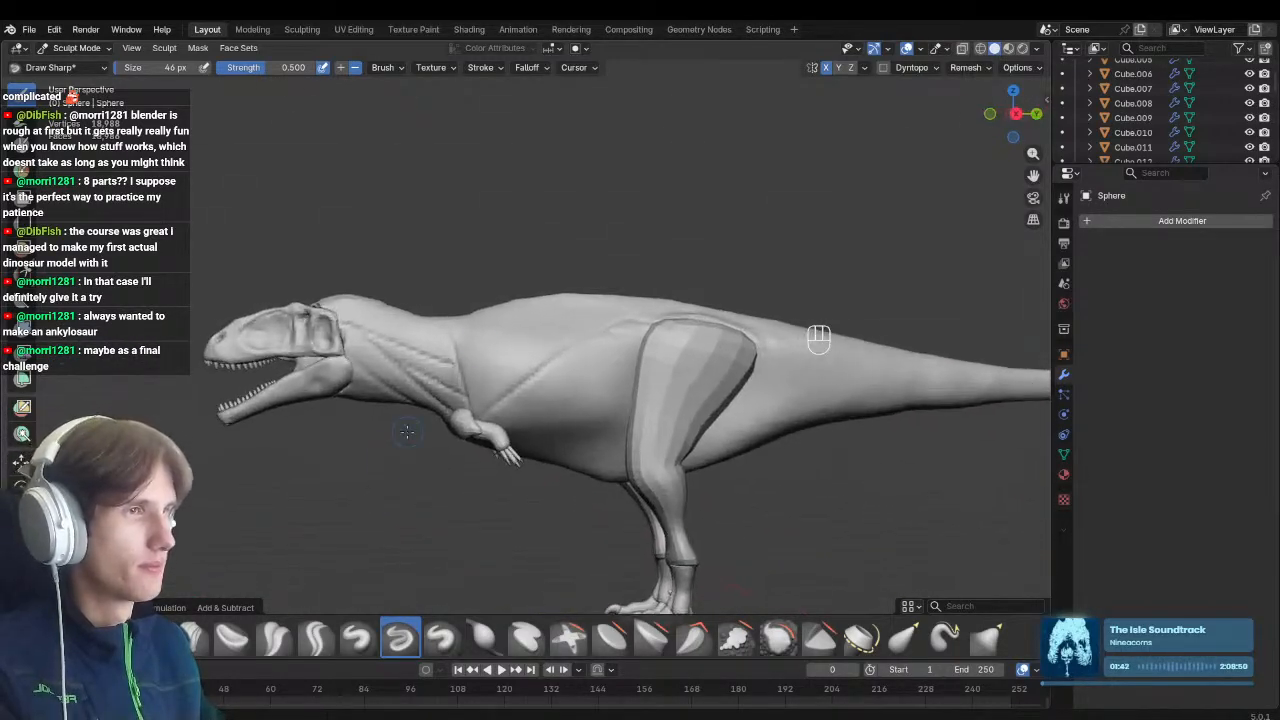
key(KP_3)
key(ctrl+s)
Carve mirrored V-shaped Draw Sharp creases and a midline crease on the underside of the chest at 54 px
scroll(510, 383, up, 4)
key(alt+q)
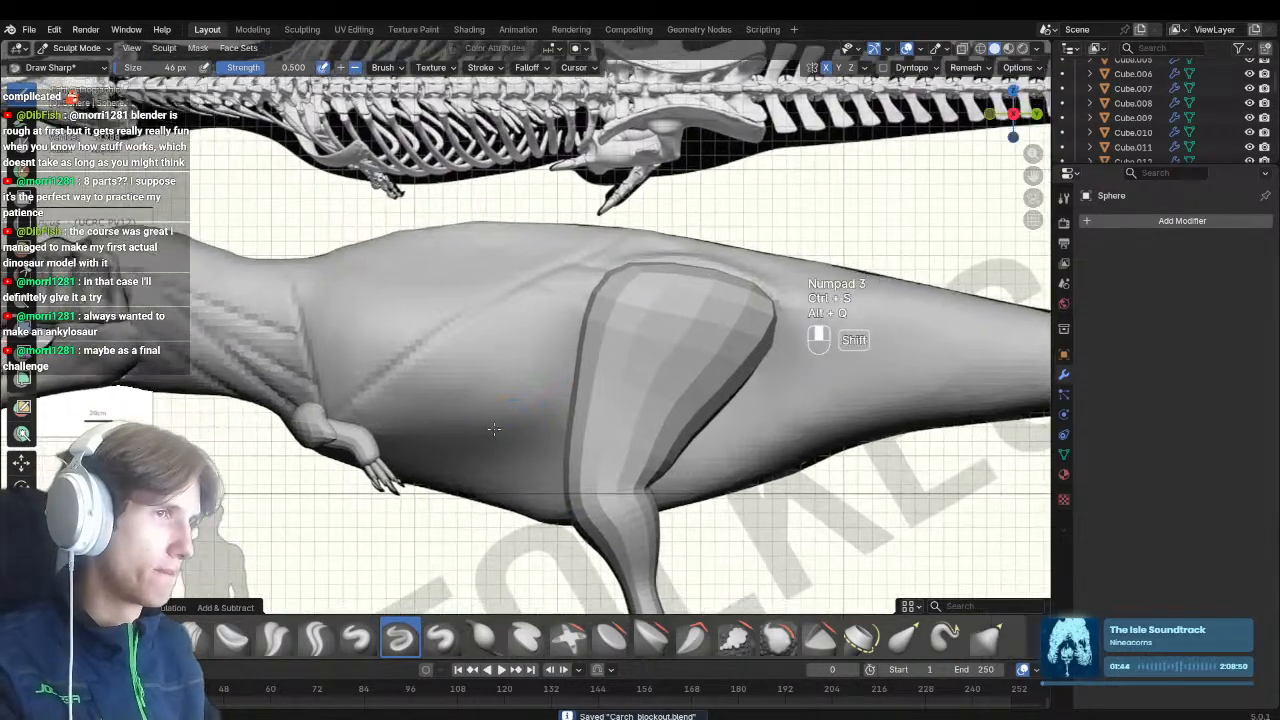
mouse_move(472, 448)
shift+middle_down()
mouse_move(475, 408)
mouse_move(586, 351)
shift+middle_up()
key(ctrl+KP_7)
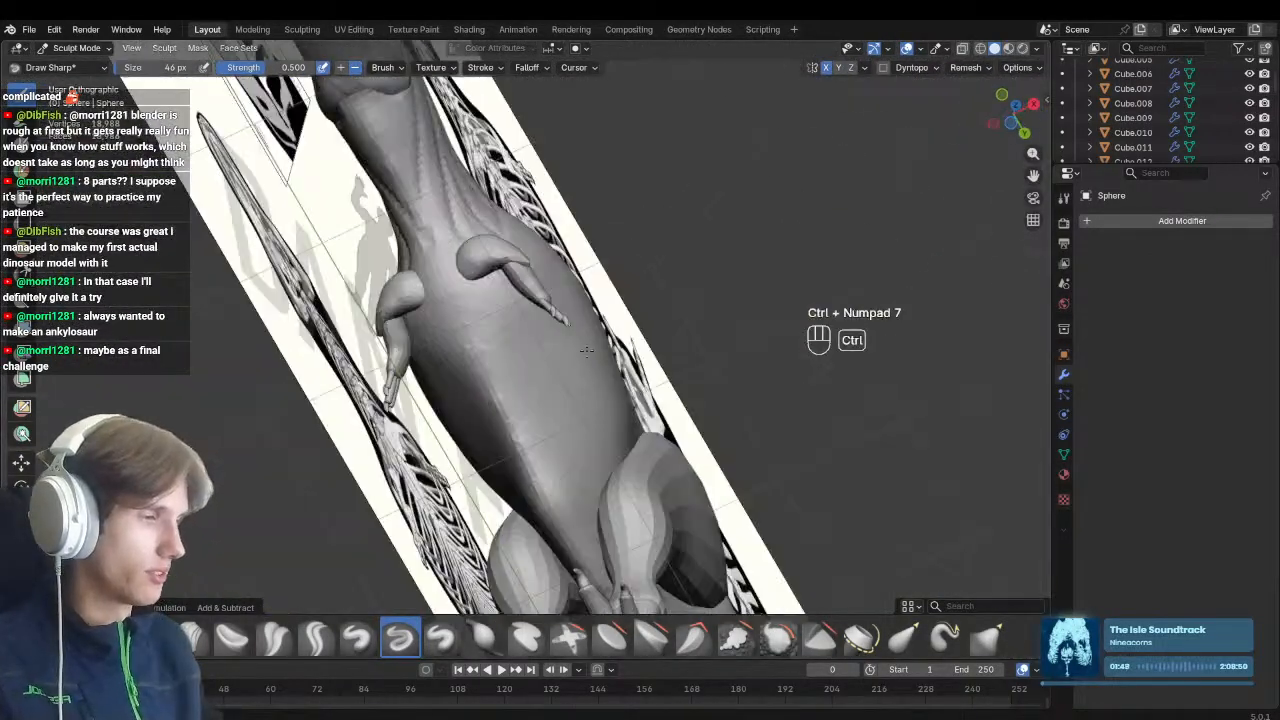
scroll(549, 314, up, 2)
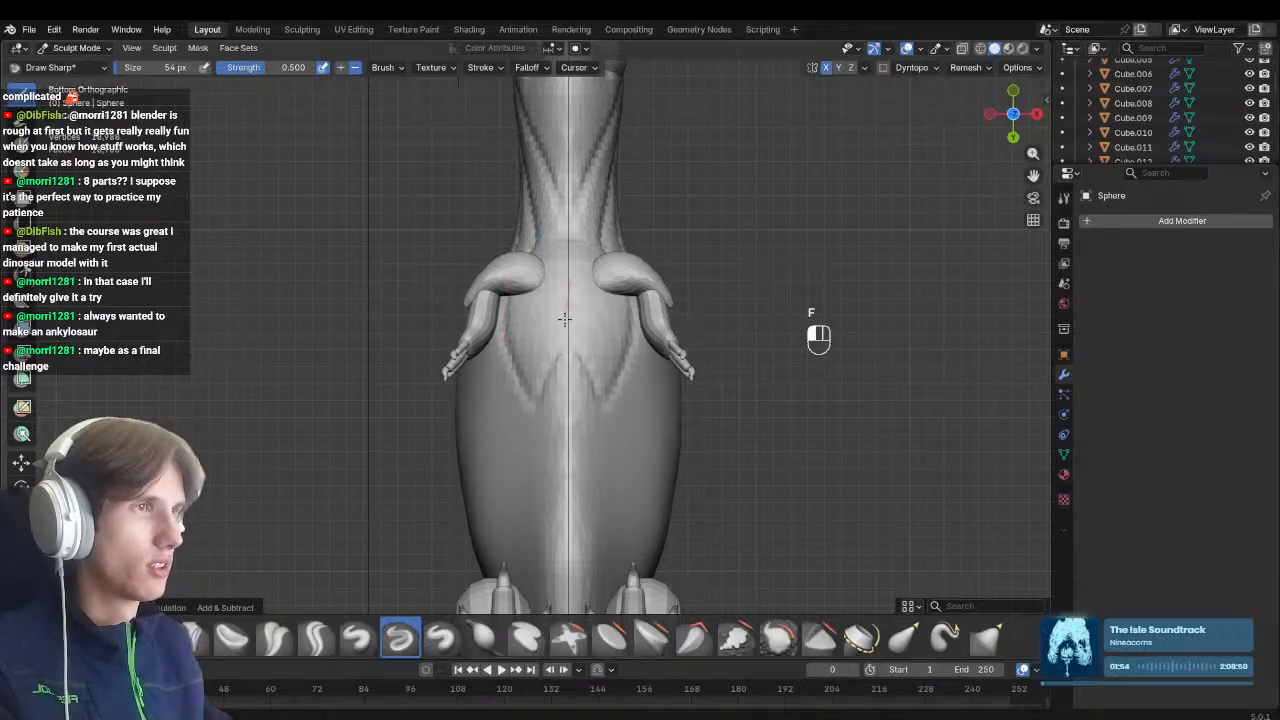
mouse_move(565, 318)
middle_down()
mouse_move(538, 311)
mouse_move(672, 372)
mouse_move(526, 403)
mouse_move(514, 335)
middle_up()
mouse_move(514, 335)
middle_down()
mouse_move(509, 254)
mouse_move(577, 290)
mouse_move(598, 244)
middle_up()
Pull the chest surface below the upper arms outward with the Grab brush from the underside
key(g)
key(f)
key(f)
key(f)
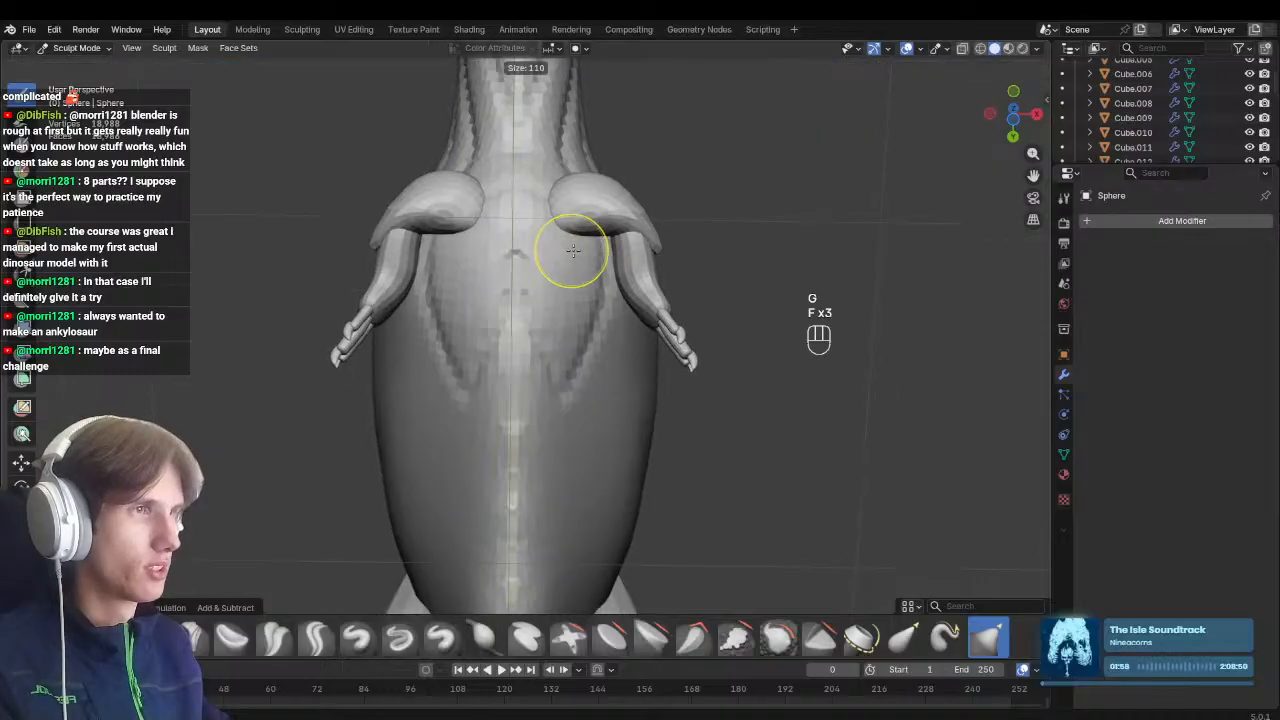
click(608, 245)
key(f)
click(624, 251)
drag(590, 255, 624, 230)
Refine the chest shape around the arms with the Grab brush at varying sizes, ending at 148 px
mouse_move(688, 207)
middle_down()
mouse_move(650, 271)
mouse_move(682, 255)
mouse_move(662, 375)
mouse_move(620, 325)
mouse_move(631, 229)
mouse_move(625, 340)
mouse_move(648, 372)
mouse_move(656, 340)
mouse_move(632, 291)
mouse_move(674, 334)
mouse_move(620, 297)
mouse_move(423, 443)
mouse_move(414, 514)
middle_up()
key(f)
key(f)
click(694, 386)
key(f)
key(f)
key(f)
key(f)
key(f)
click(648, 374)
key(f)
key(f)
click(571, 296)
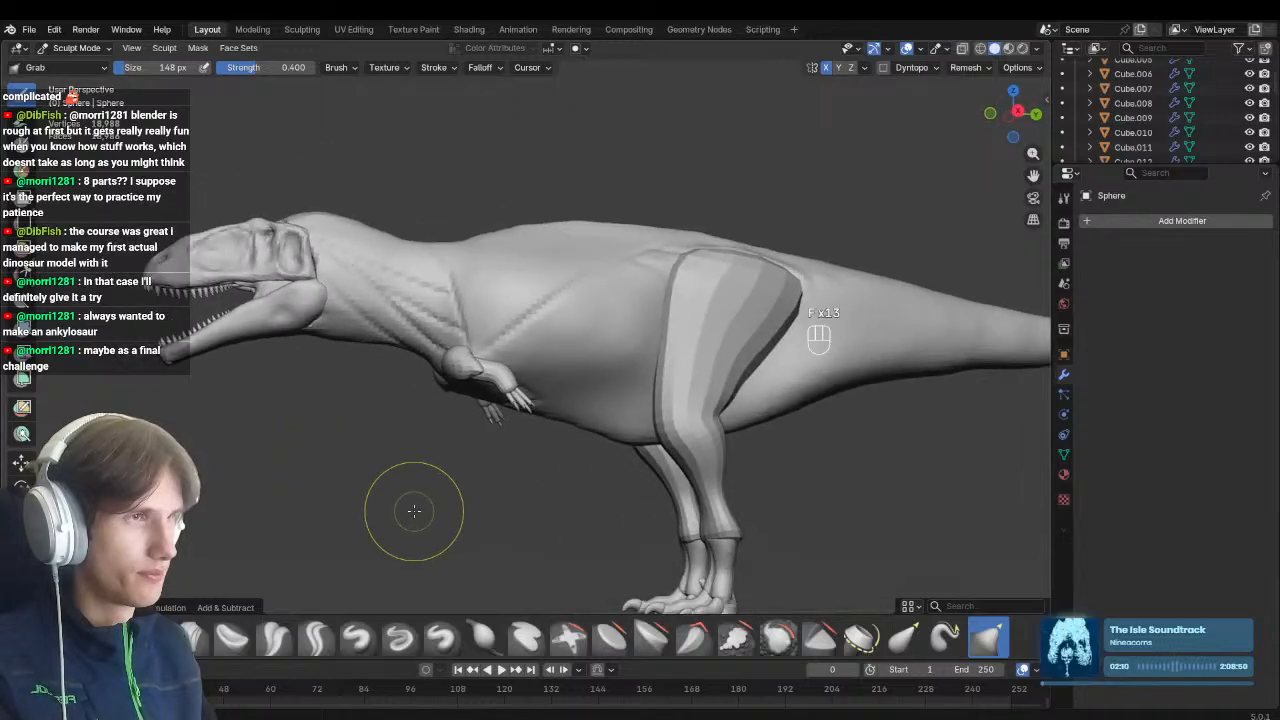
Save the blockout file and set the Grab brush to 116 px over the body in side view
key(KP_3)
key(KP_2)
key(KP_3)
key(ctrl+s)
mouse_move(614, 386)
shift+middle_down()
mouse_move(517, 420)
mouse_move(507, 378)
mouse_move(462, 391)
mouse_move(607, 406)
shift+middle_up()
scroll(517, 420, up, 2)
key(alt+q)
key(f)
click(540, 412)
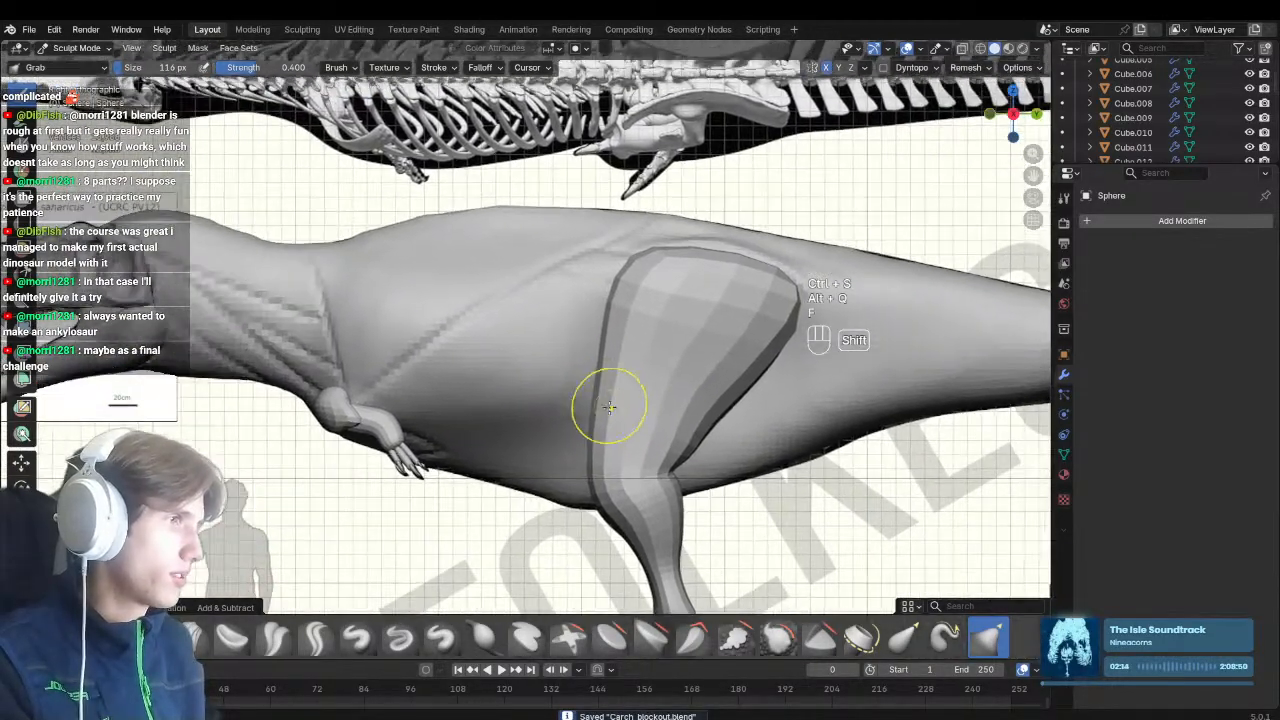
Carve mirrored Draw Sharp creases along both sides of the belly midline from the chest to the hips at 62 px
key(1)
key(f)
click(510, 416)
key(ctrl+KP_7)
key(1)
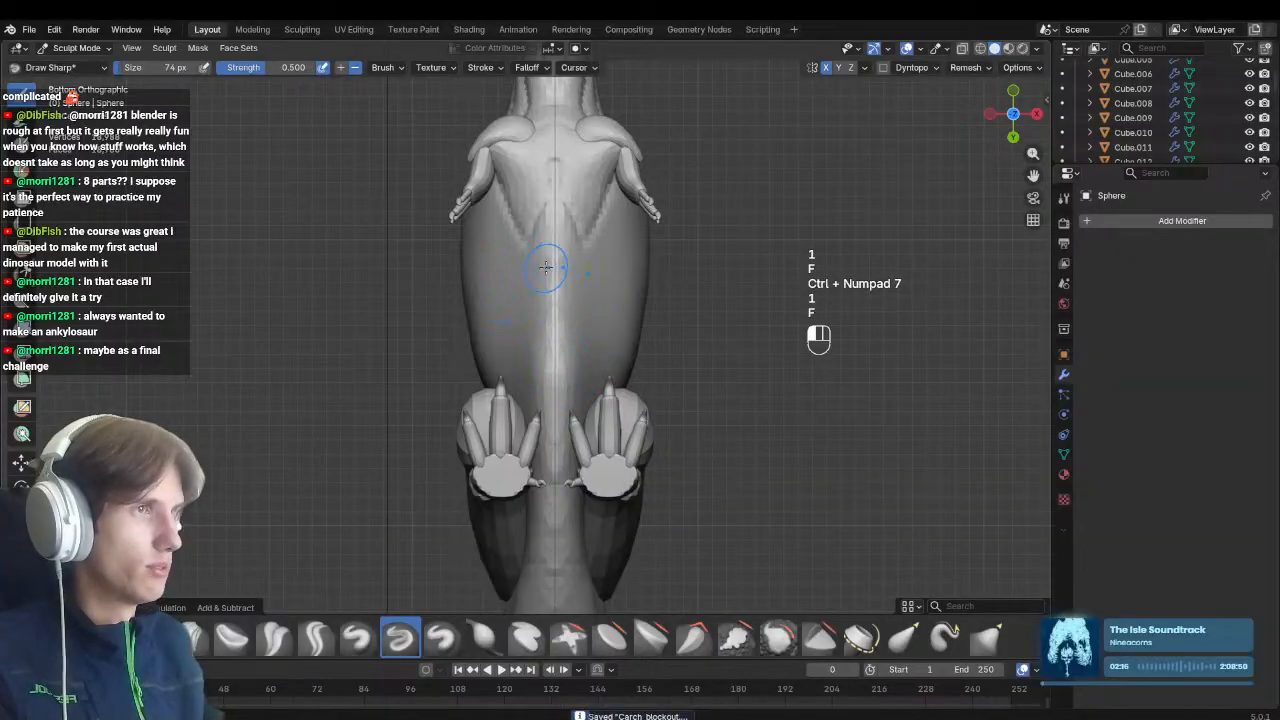
key(f)
key(f)
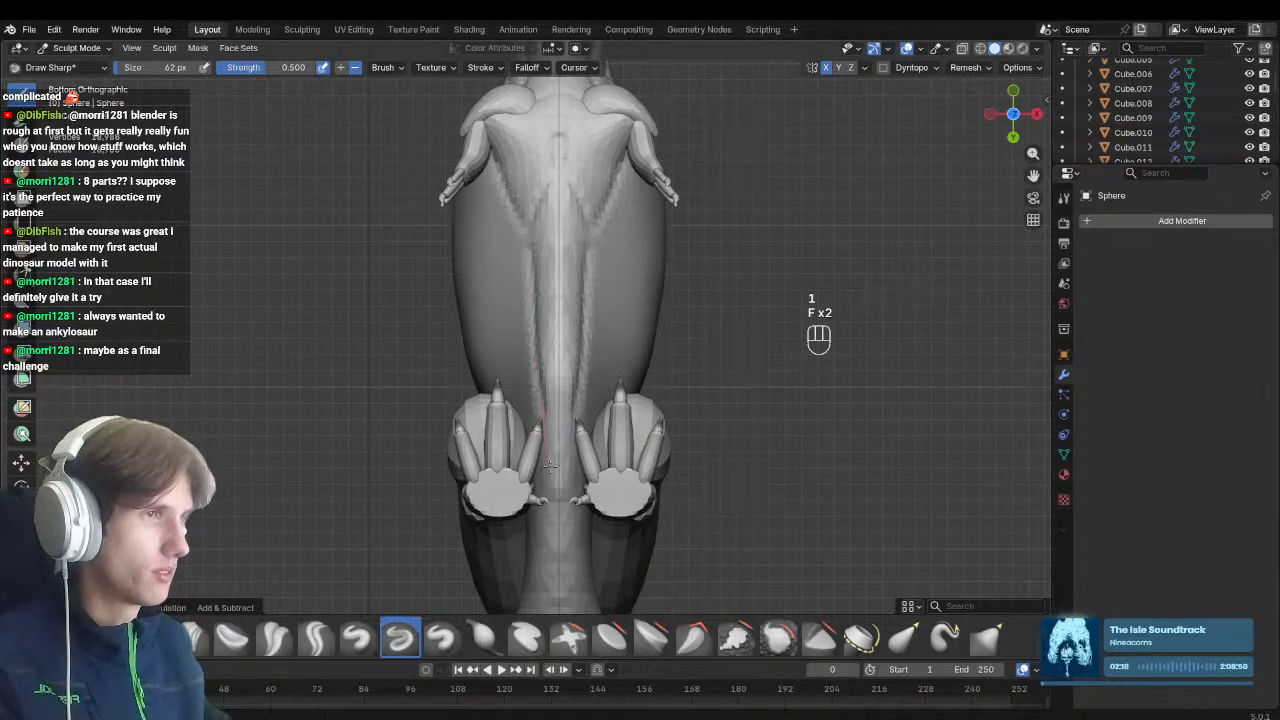
middle_drag(555, 472, 327, 552)
Set the Draw Sharp brush to 68 px over the body in side view and save the blockout file
key(KP_3)
scroll(462, 448, up, 2)
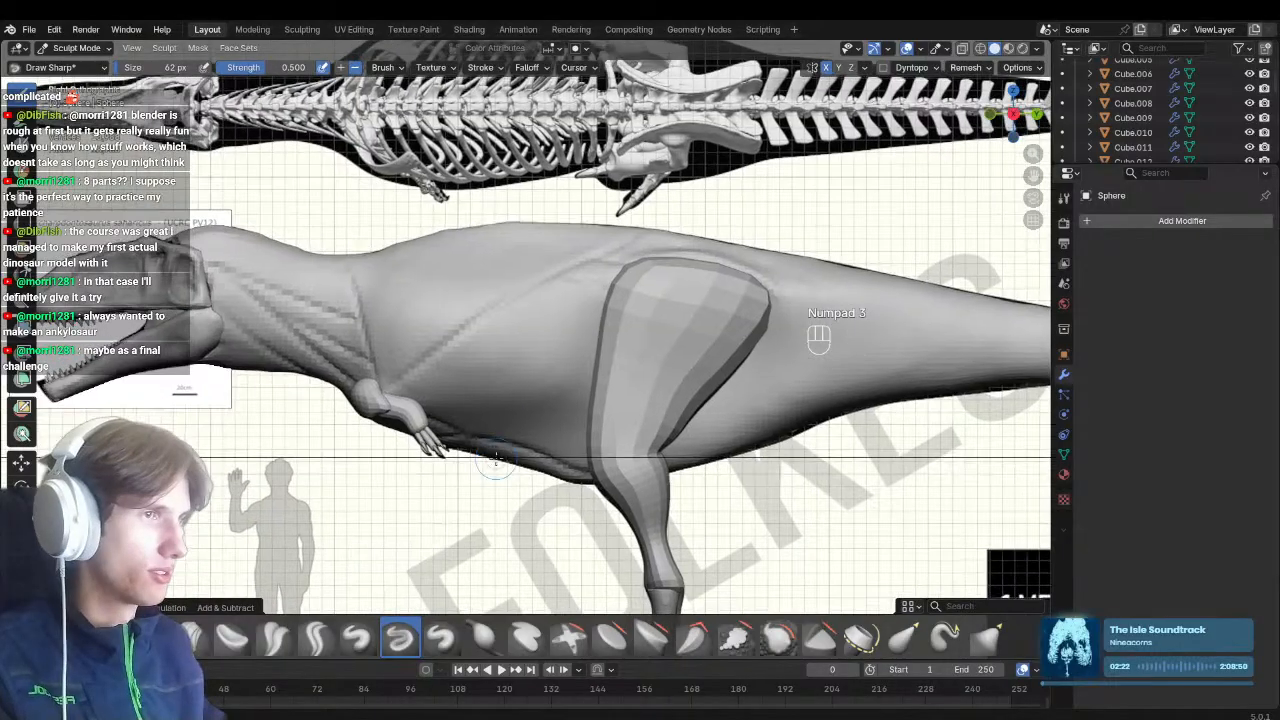
key(f)
key(f)
shift+middle_drag(519, 352, 451, 340)
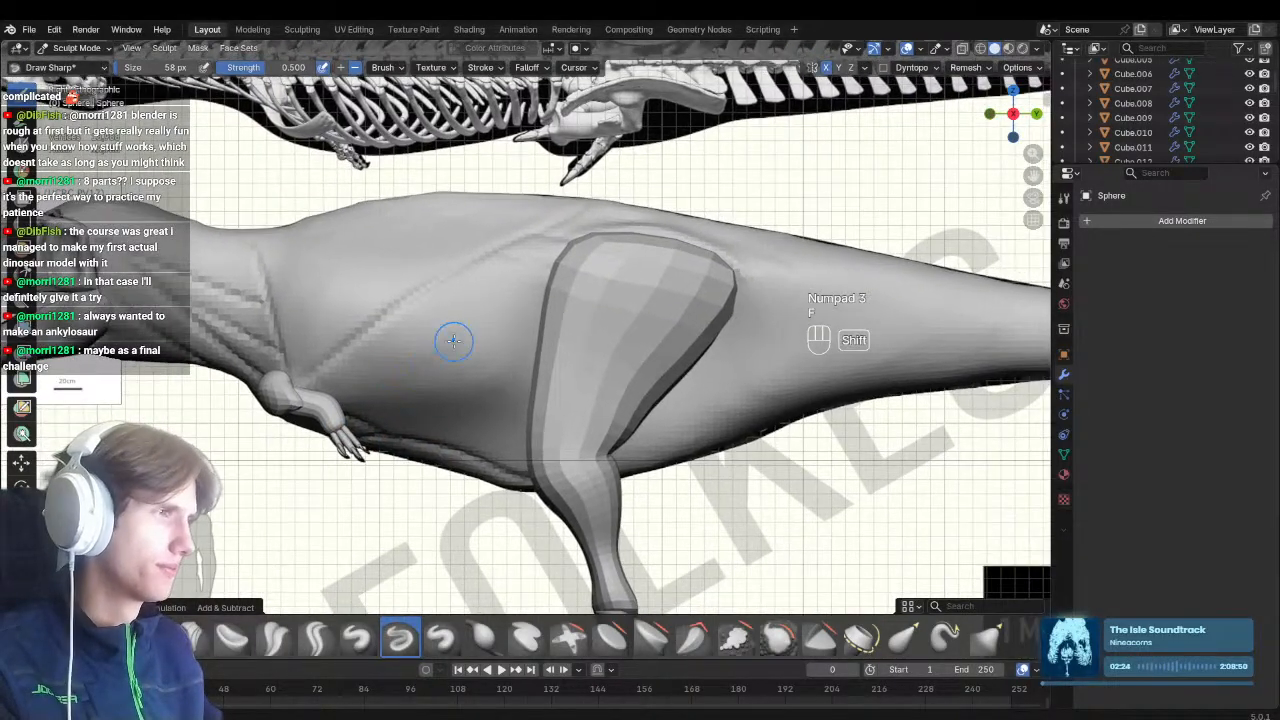
shift+middle_drag(433, 386, 431, 411)
shift+middle_drag(460, 366, 422, 356)
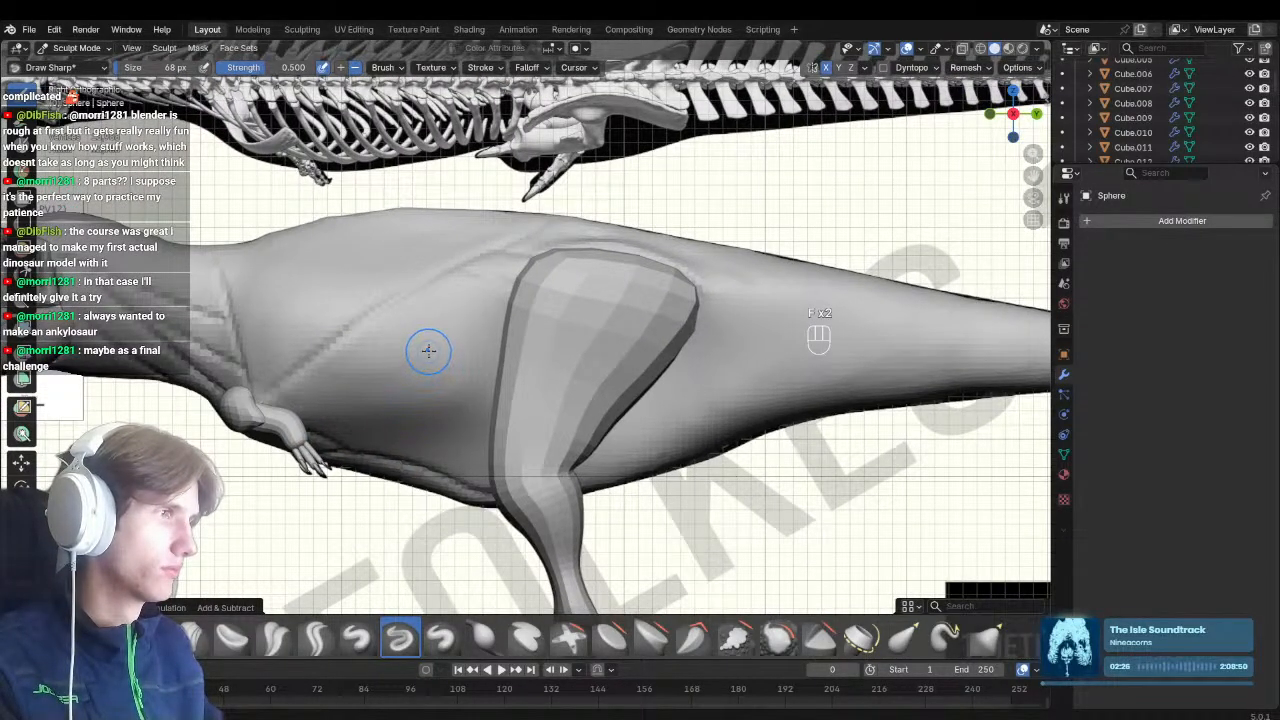
shift+middle_drag(645, 420, 469, 434)
scroll(520, 412, down, 2)
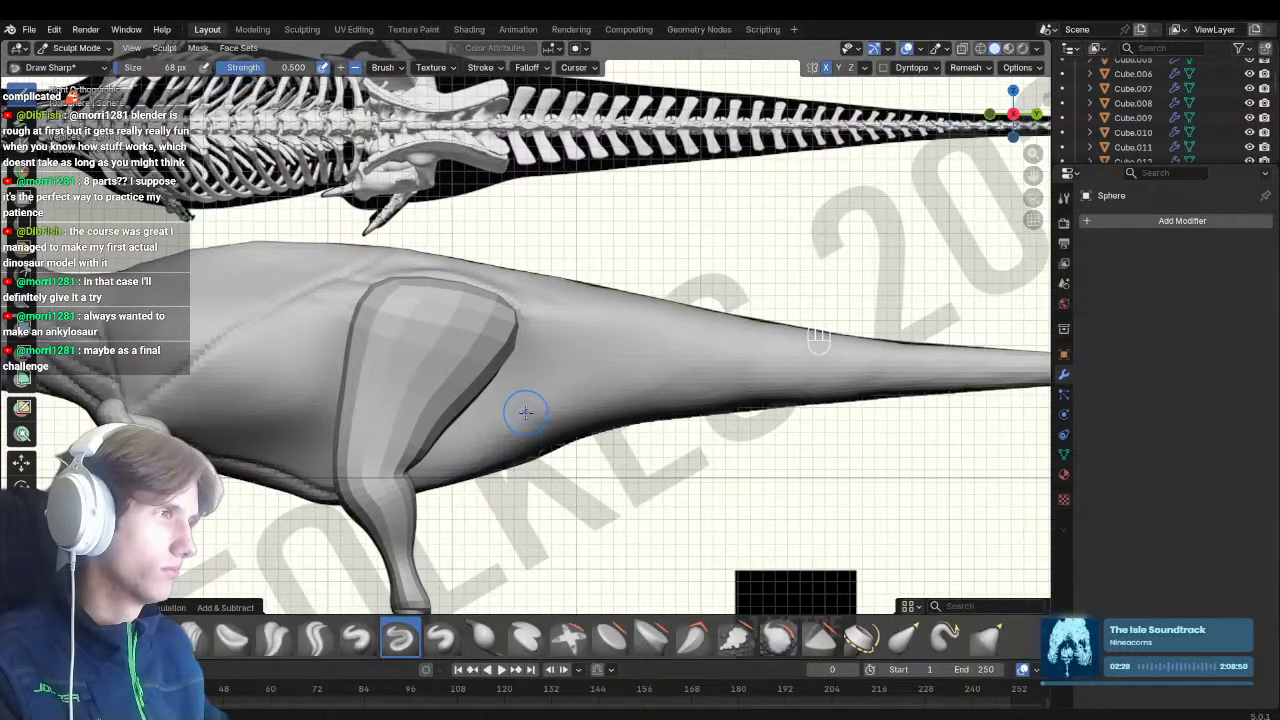
key(ctrl+s)
Smooth out the diagonal muscle creases across the side of the neck with the brush at 114 px
scroll(400, 400, up, 1)
shift+middle_drag(212, 364, 690, 474)
middle_drag(552, 386, 440, 494)
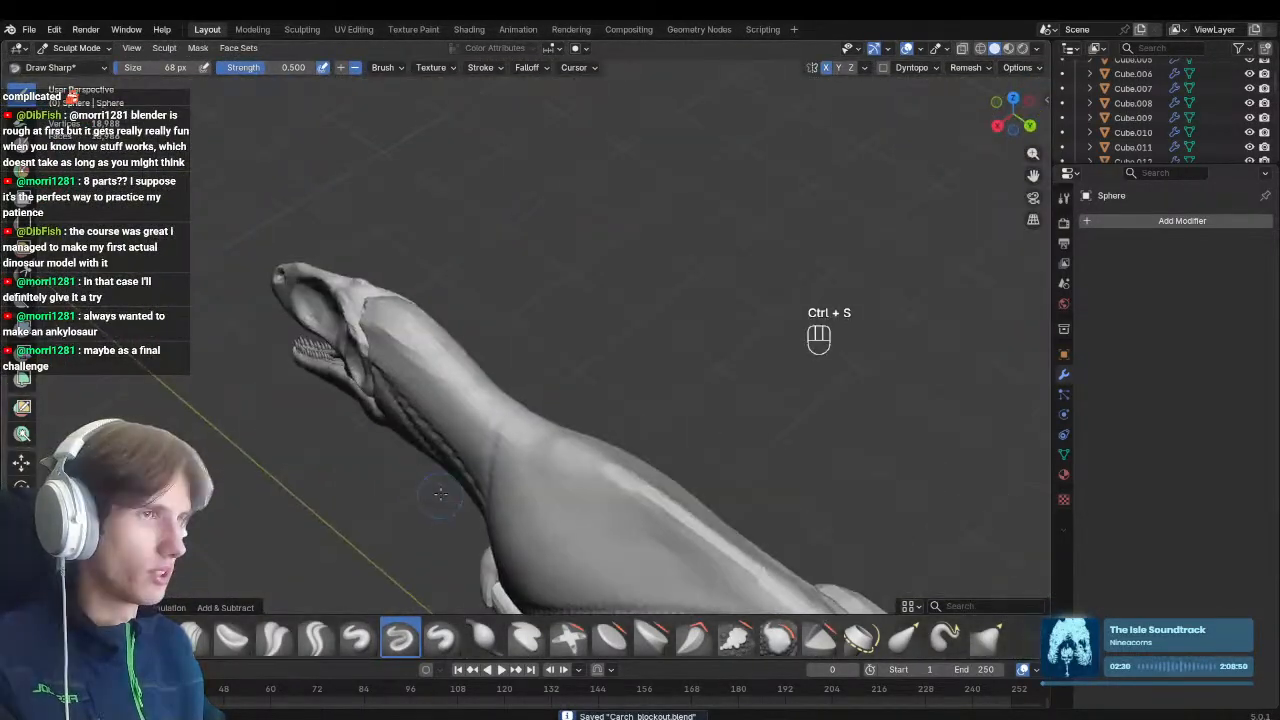
middle_drag(451, 413, 530, 362)
key(KP_3)
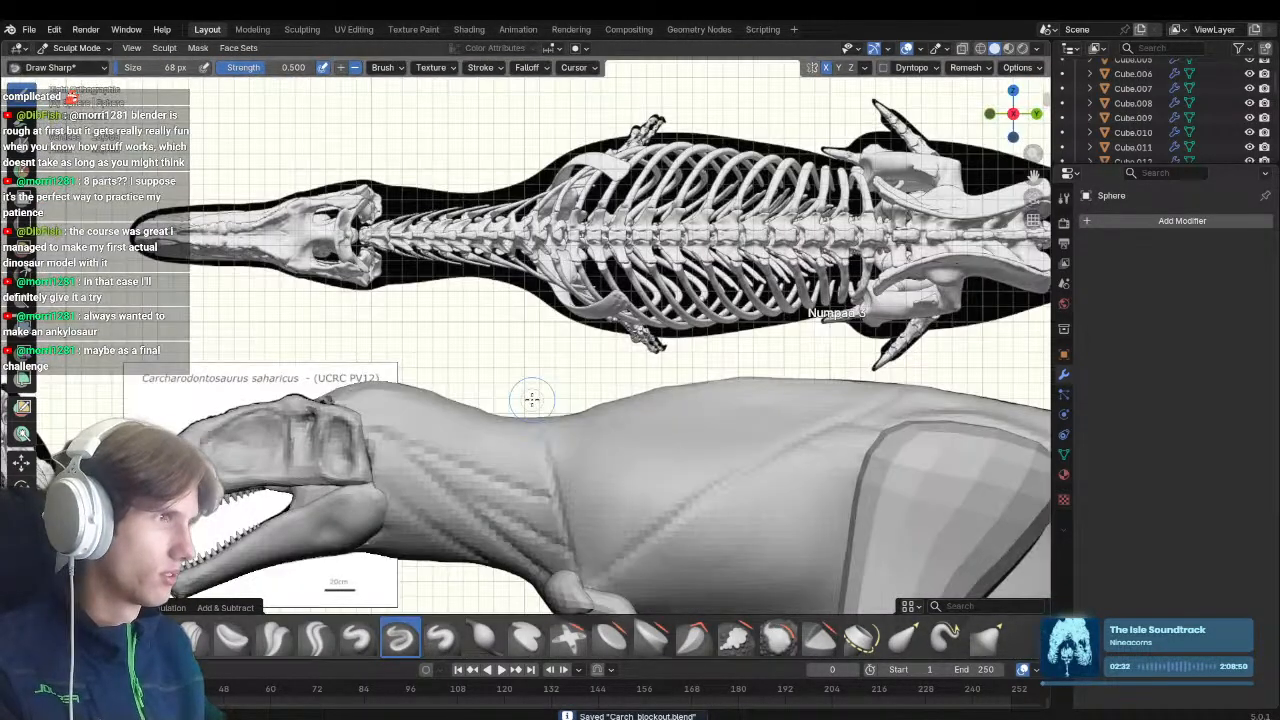
shift+middle_drag(504, 475, 499, 414)
key(f)
click(547, 459)
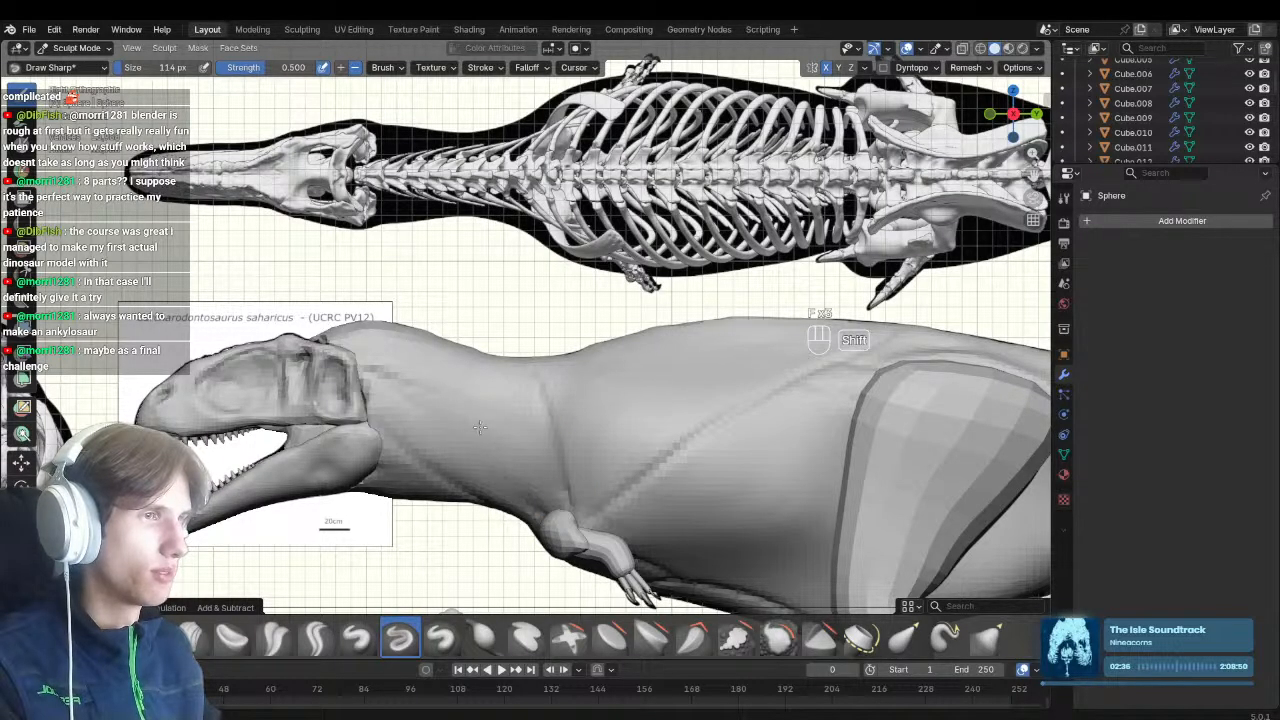
Try to carve a Draw Sharp crease along the upper neck from the skull toward the shoulder at 48 px
key(f)
click(523, 427)
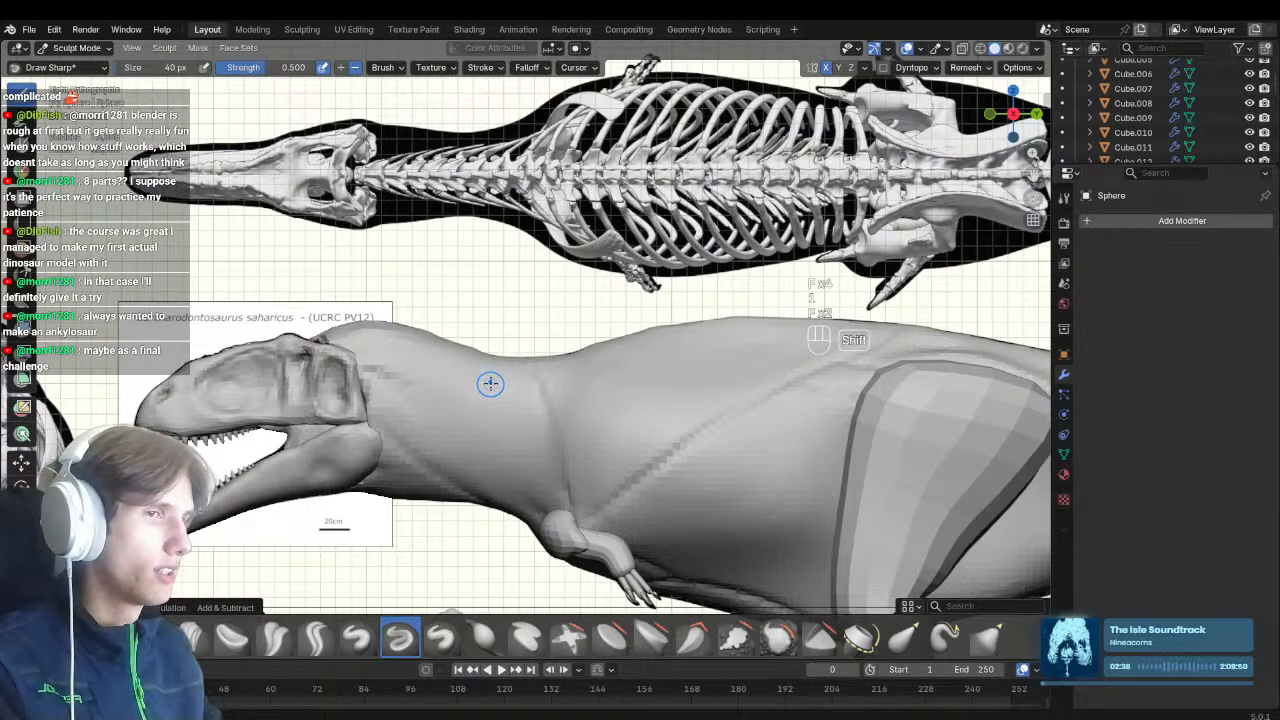
shift+middle_drag(490, 383, 401, 377)
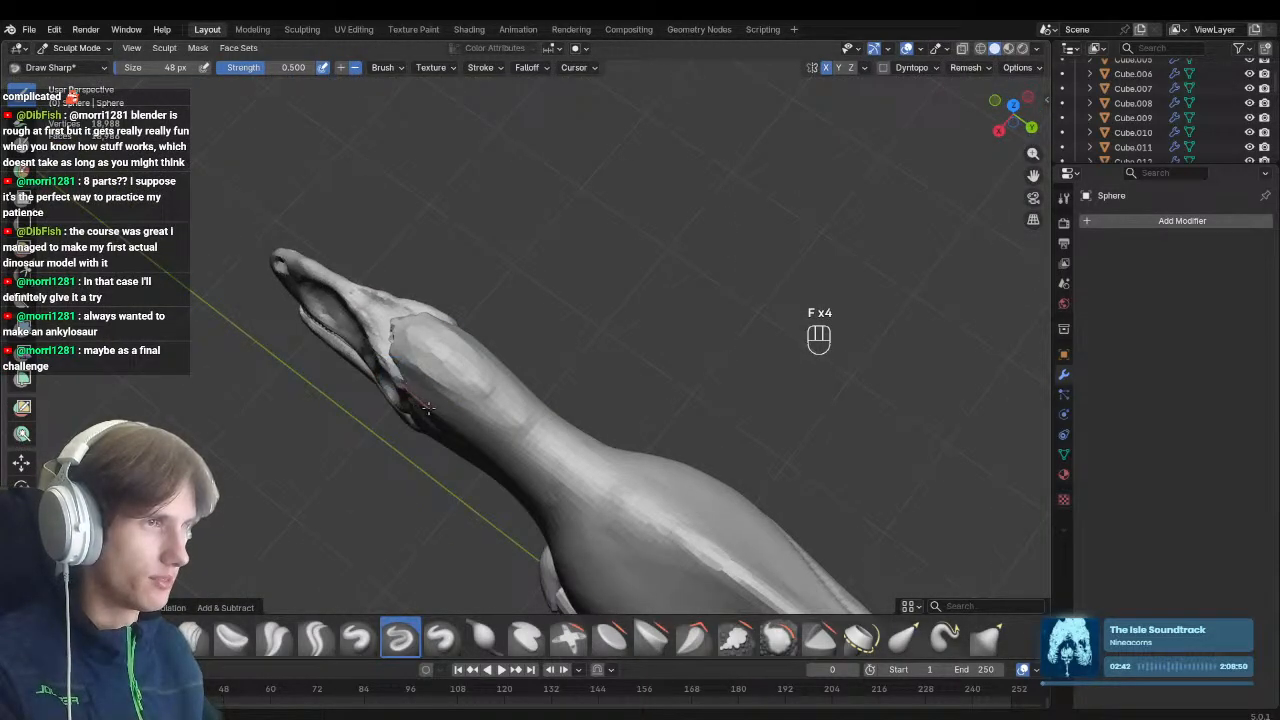
middle_drag(612, 529, 610, 415)
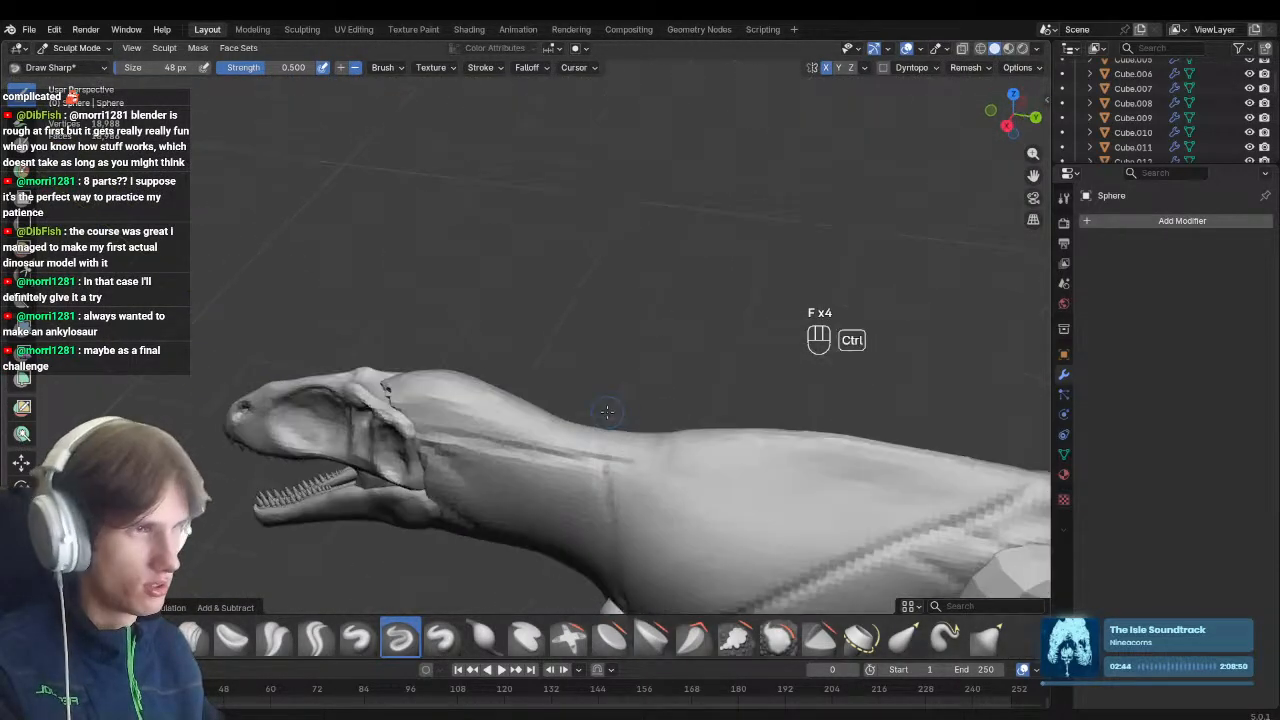
key(ctrl+z)
Carve a Draw Sharp crease along the upper neck and back toward the hips at 44 to 42 px, and save the file
mouse_move(540, 280)
middle_down()
mouse_move(440, 354)
mouse_move(456, 356)
middle_up()
key(f)
click(449, 371)
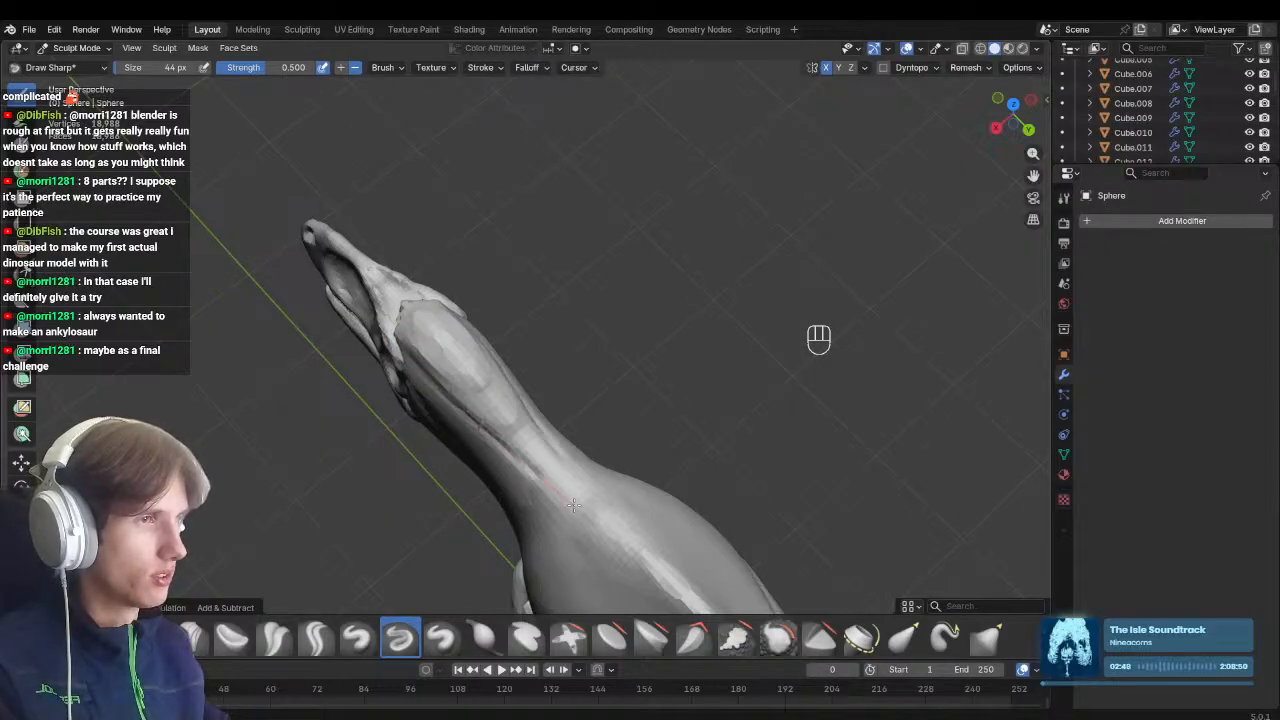
mouse_move(601, 538)
middle_down()
mouse_move(551, 406)
mouse_move(671, 414)
mouse_move(757, 354)
mouse_move(622, 470)
mouse_move(520, 418)
mouse_move(414, 398)
middle_up()
key(f)
key(f)
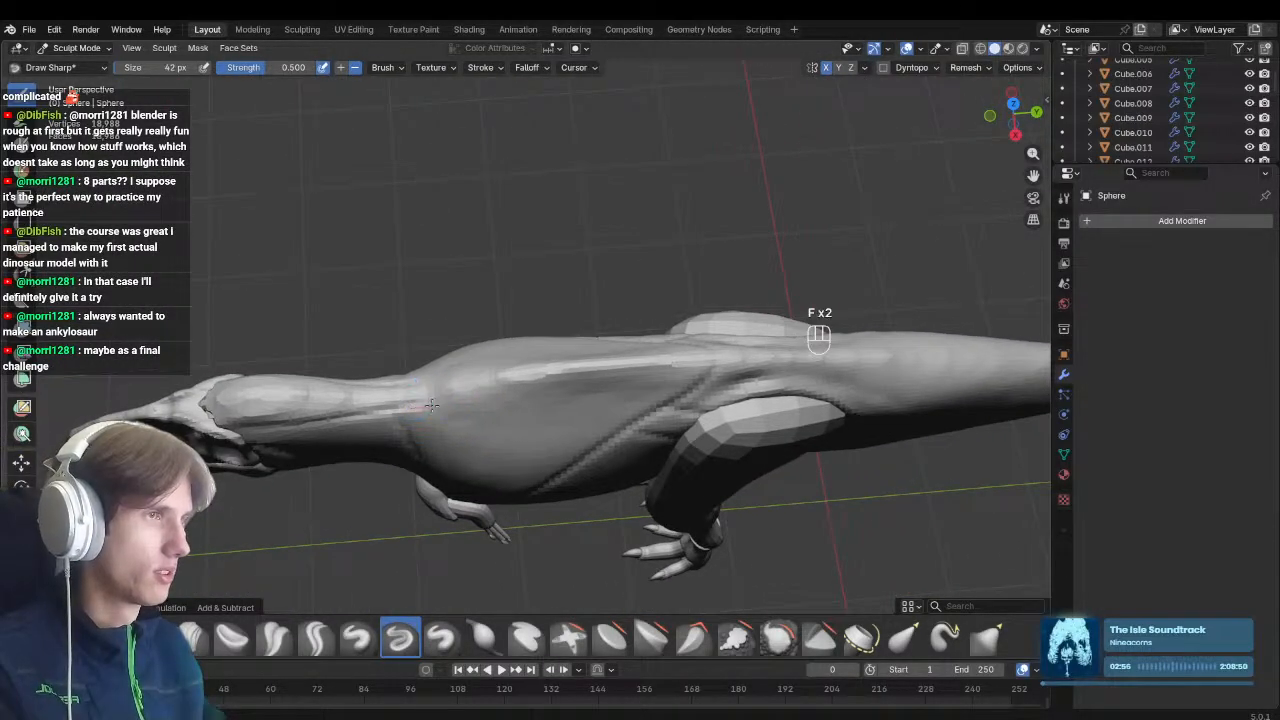
drag(432, 405, 738, 362)
middle_drag(593, 284, 560, 205)
ctrl+middle_drag(560, 205, 671, 448)
key(ctrl+s)
middle_drag(671, 448, 525, 348)
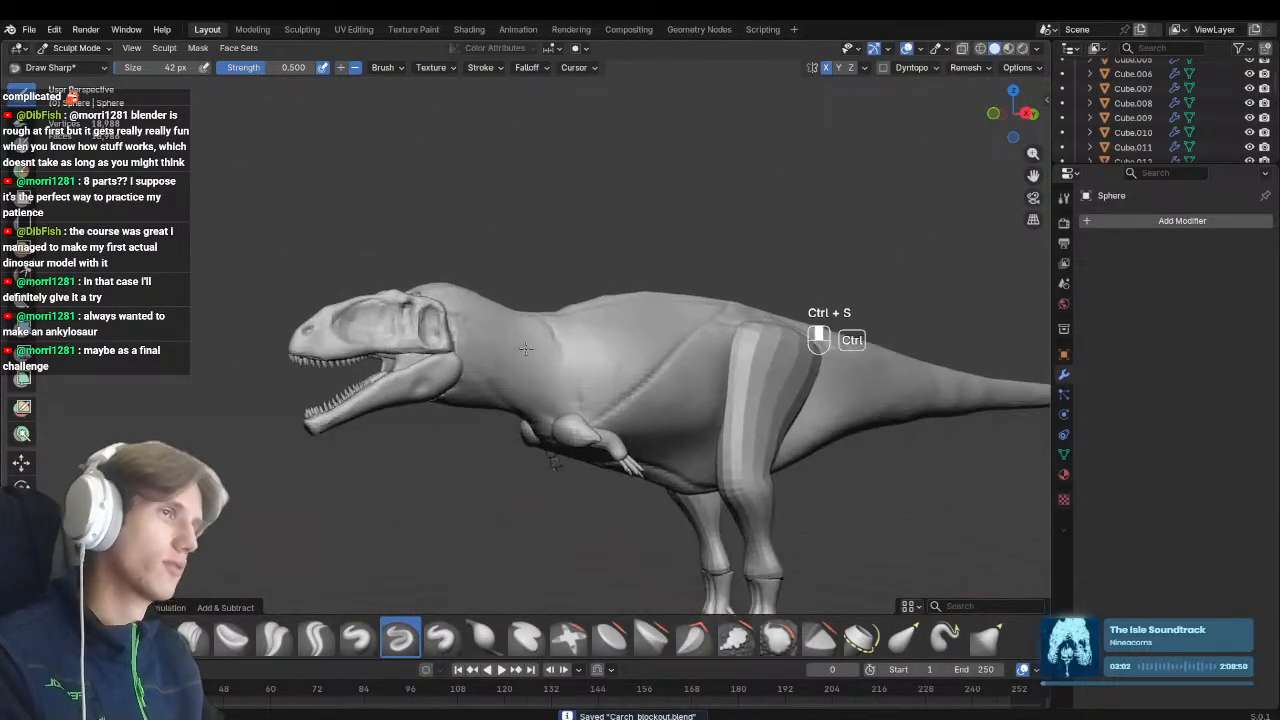
Carve Draw Sharp creases down the rear side of the neck toward the upper arm at 46 to 50 px
key(KP_3)
key(ctrl+s)
mouse_move(564, 439)
shift+middle_down()
mouse_move(600, 437)
mouse_move(528, 384)
shift+middle_up()
key(alt+q)
shift+middle_drag(528, 384, 546, 406)
key(f)
click(515, 369)
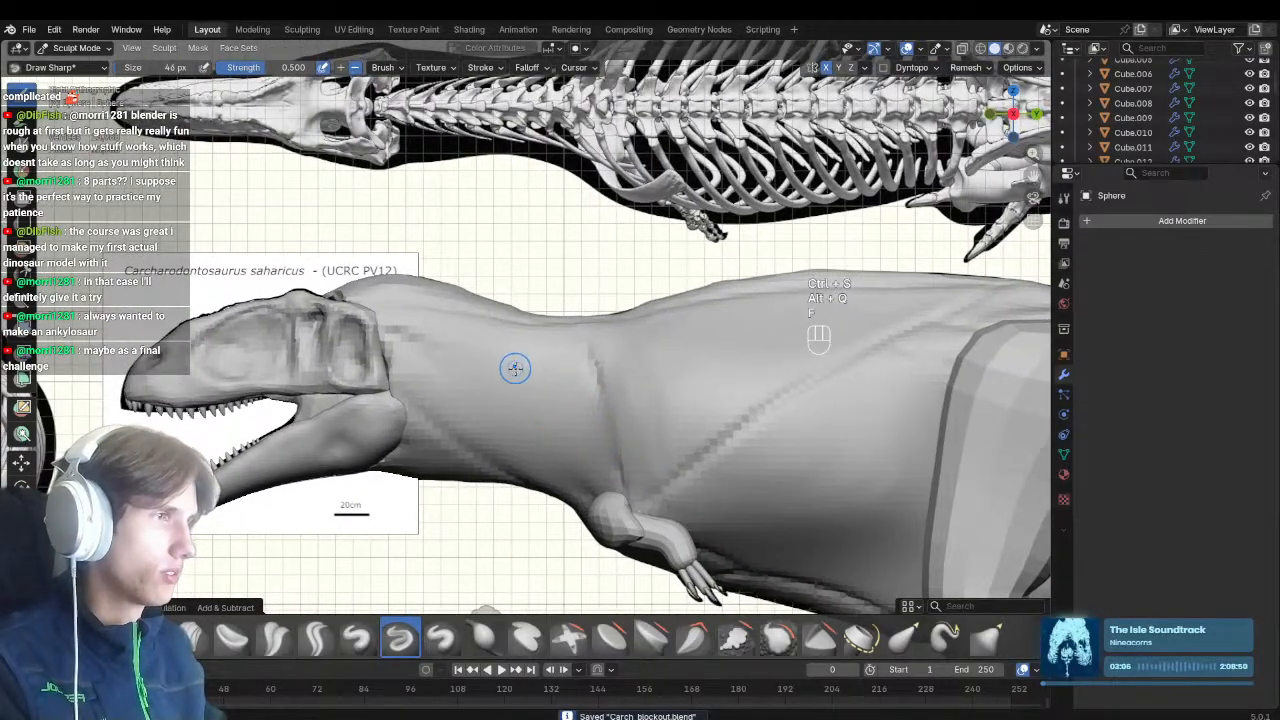
drag(484, 324, 513, 364)
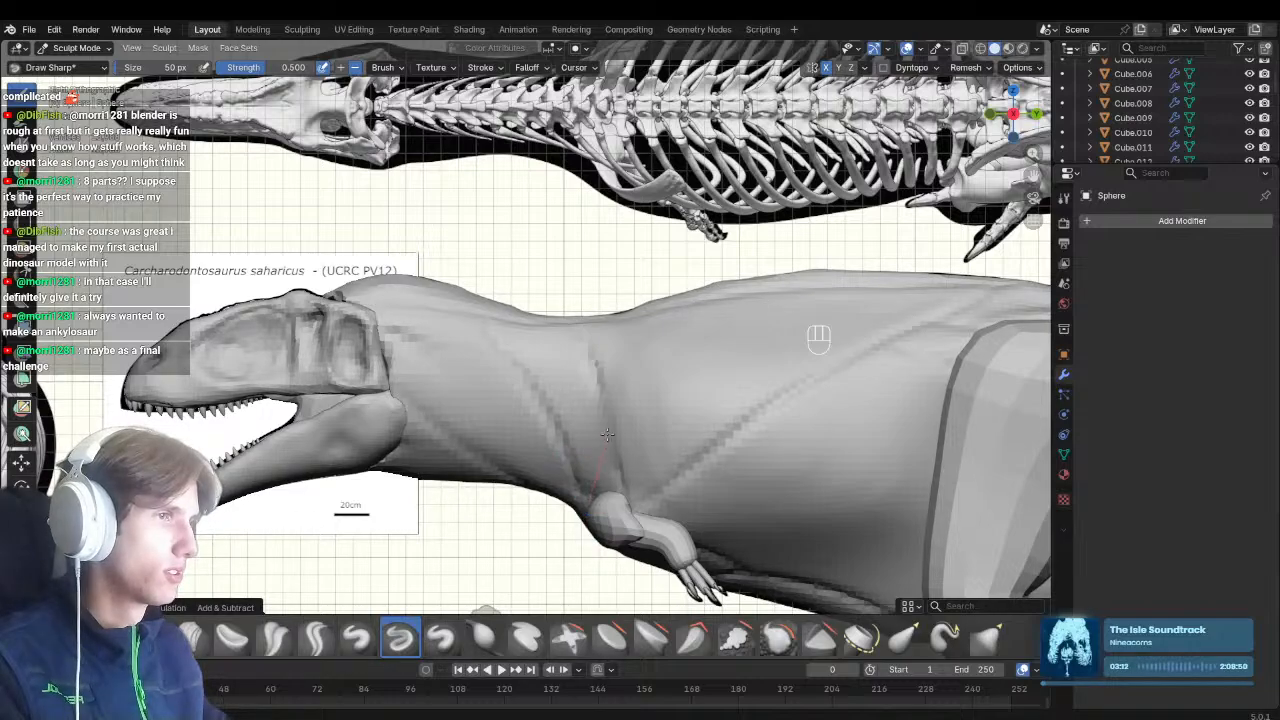
Build up the neck muscle around the new crease with the Clay Strips brush at 124 px
mouse_move(546, 351)
shift+middle_down()
mouse_move(574, 394)
mouse_move(550, 480)
mouse_move(496, 344)
shift+middle_up()
key(2)
key(f)
click(575, 481)
drag(504, 348, 514, 371)
ctrl+middle_drag(539, 431, 541, 476)
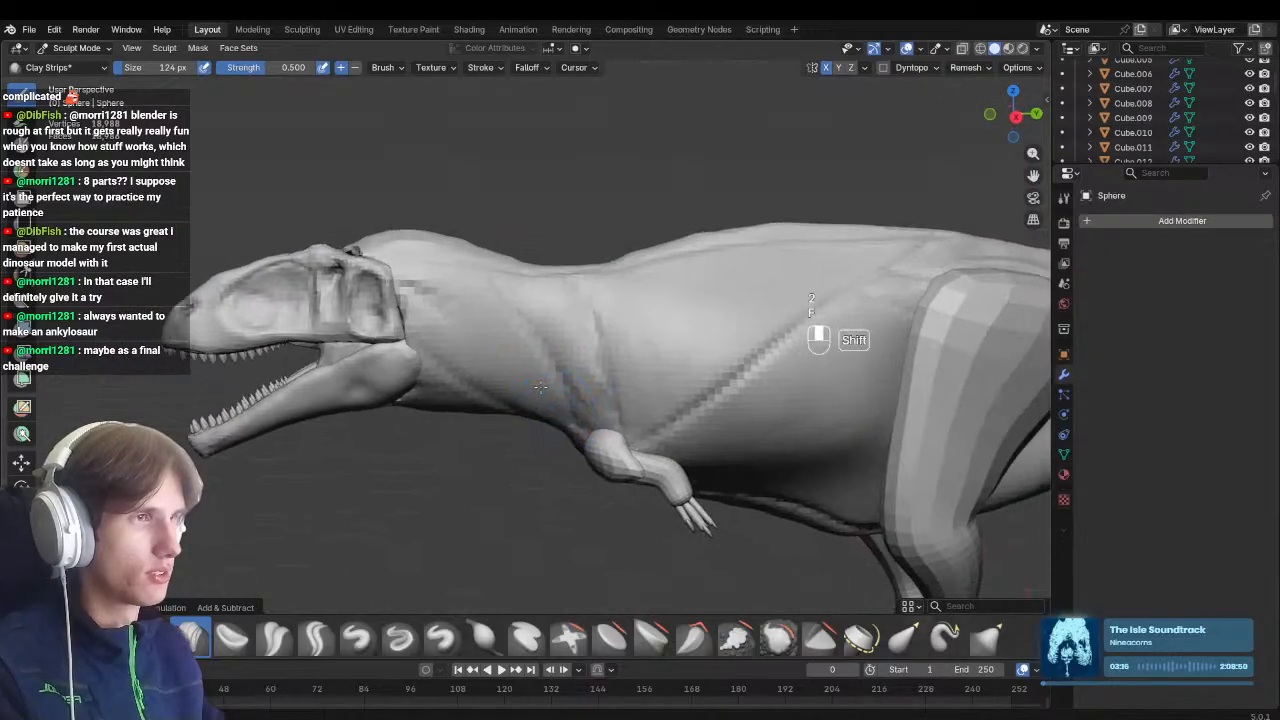
Adjust the body surface around the base of the arm with the Grab brush at 128 px
key(g)
mouse_move(600, 430)
shift+middle_down()
mouse_move(489, 420)
mouse_move(436, 462)
shift+middle_up()
key(f)
key(f)
key(f)
key(f)
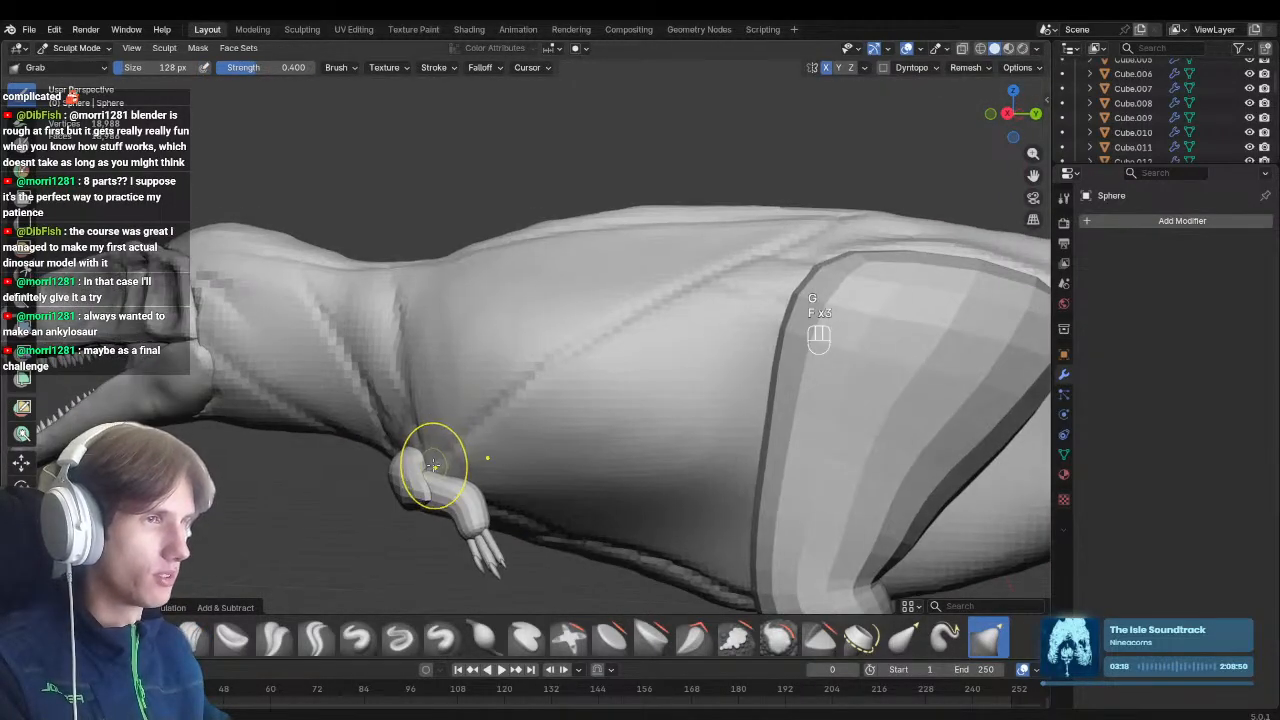
drag(434, 463, 437, 454)
middle_drag(437, 454, 530, 466)
Deepen the diagonal crease rising behind the arm with the Crease Polish brush at 64 px
key(5)
key(f)
click(574, 491)
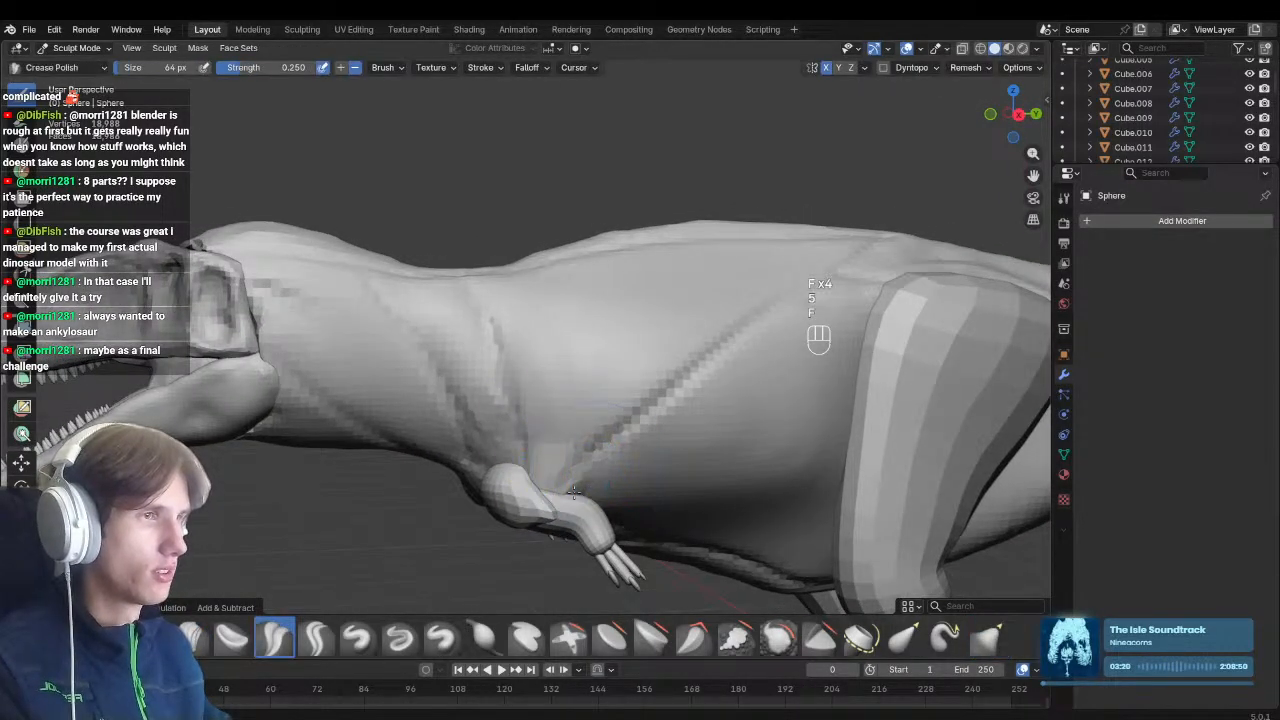
Refine the flank around the arm crease with the Grab brush at 130 px and save the blockout file
key(g)
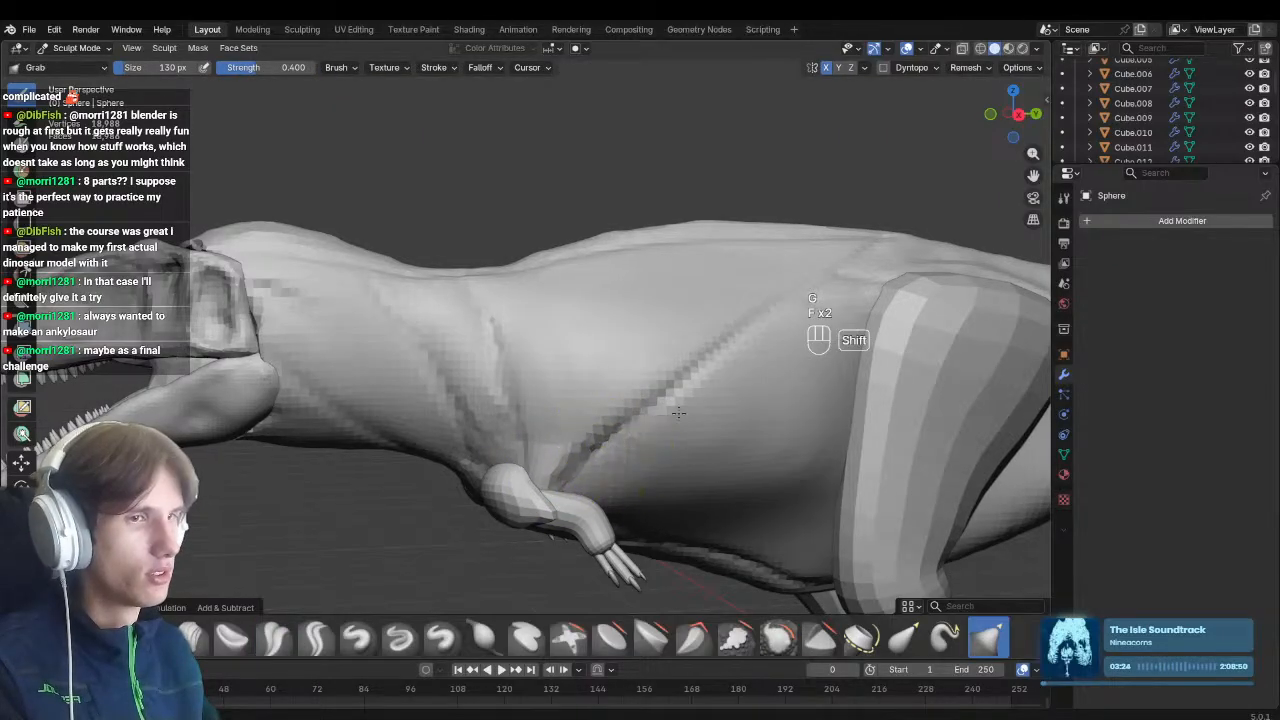
mouse_move(592, 445)
ctrl+middle_down()
mouse_move(563, 329)
mouse_move(575, 440)
ctrl+middle_up()
middle_drag(575, 440, 600, 385)
middle_drag(600, 385, 466, 417)
key(ctrl+s)
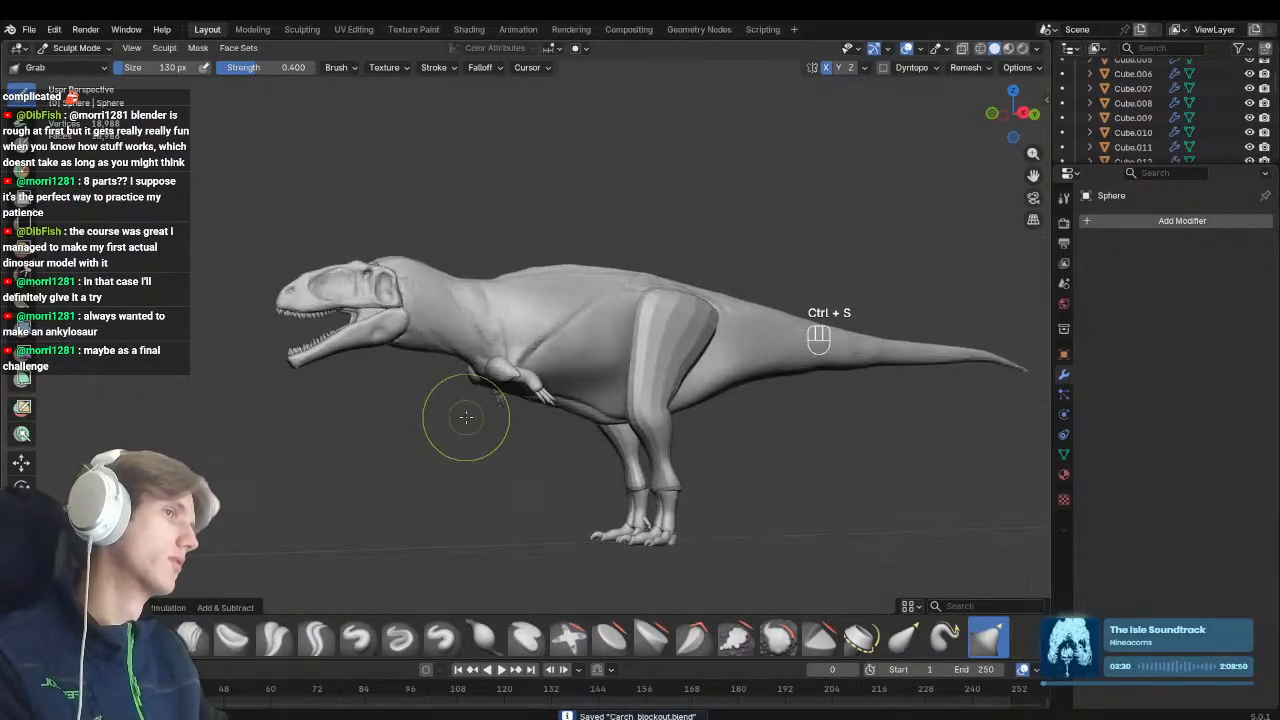
key(KP_3)
key(ctrl+s)
Carve a Draw Sharp crease from behind the skull down the side of the neck at 58 px, then set 62 px
ctrl+middle_drag(583, 360, 631, 354)
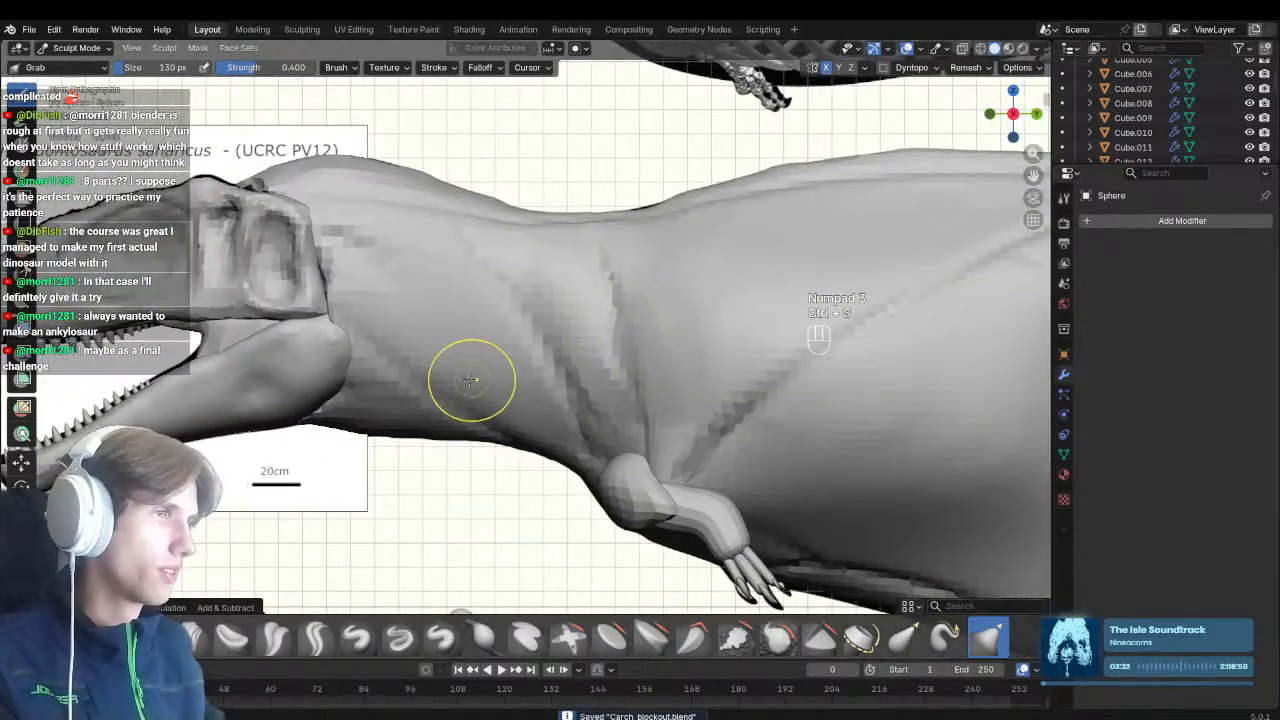
key(alt+q)
shift+middle_drag(474, 367, 509, 429)
key(1)
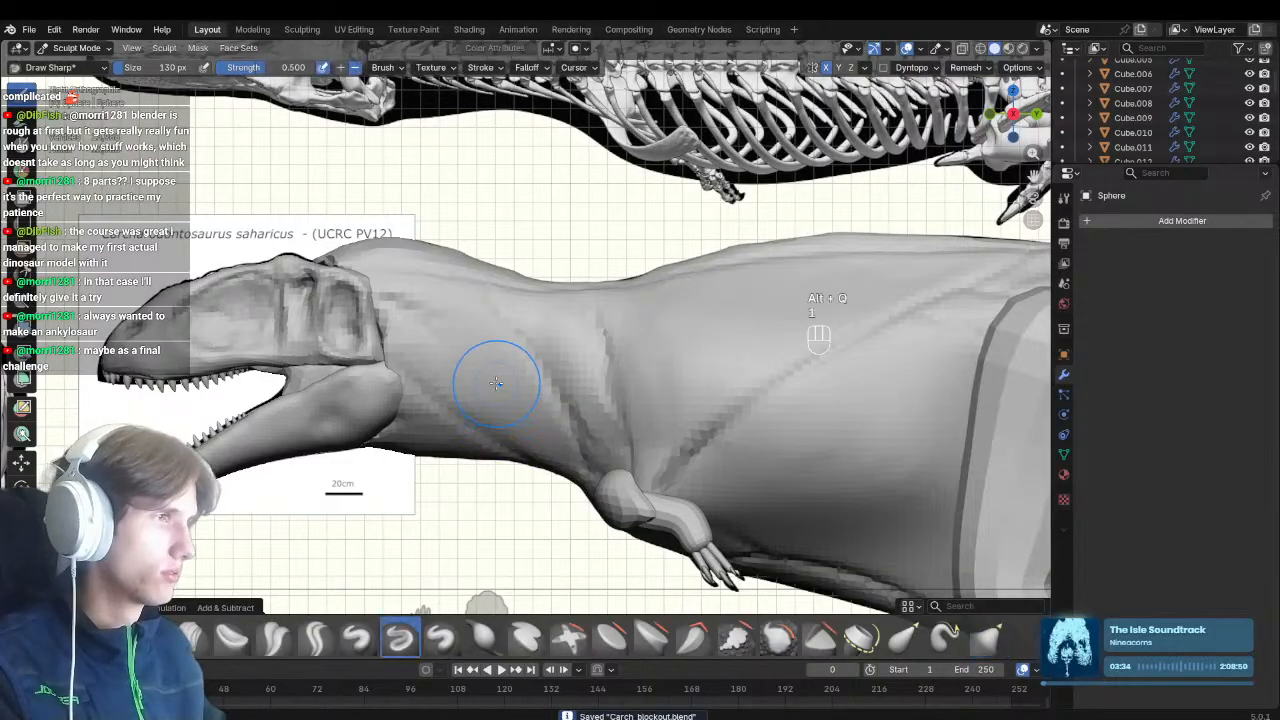
key(f)
click(409, 318)
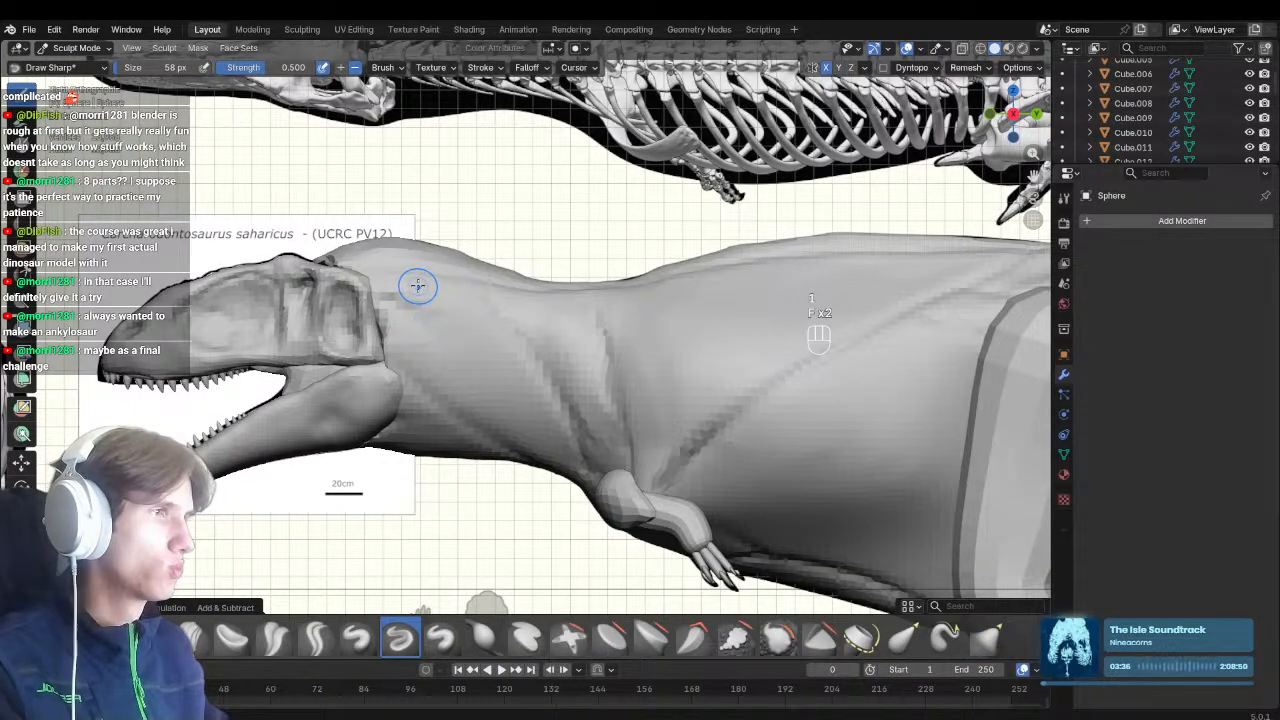
key(f)
click(430, 350)
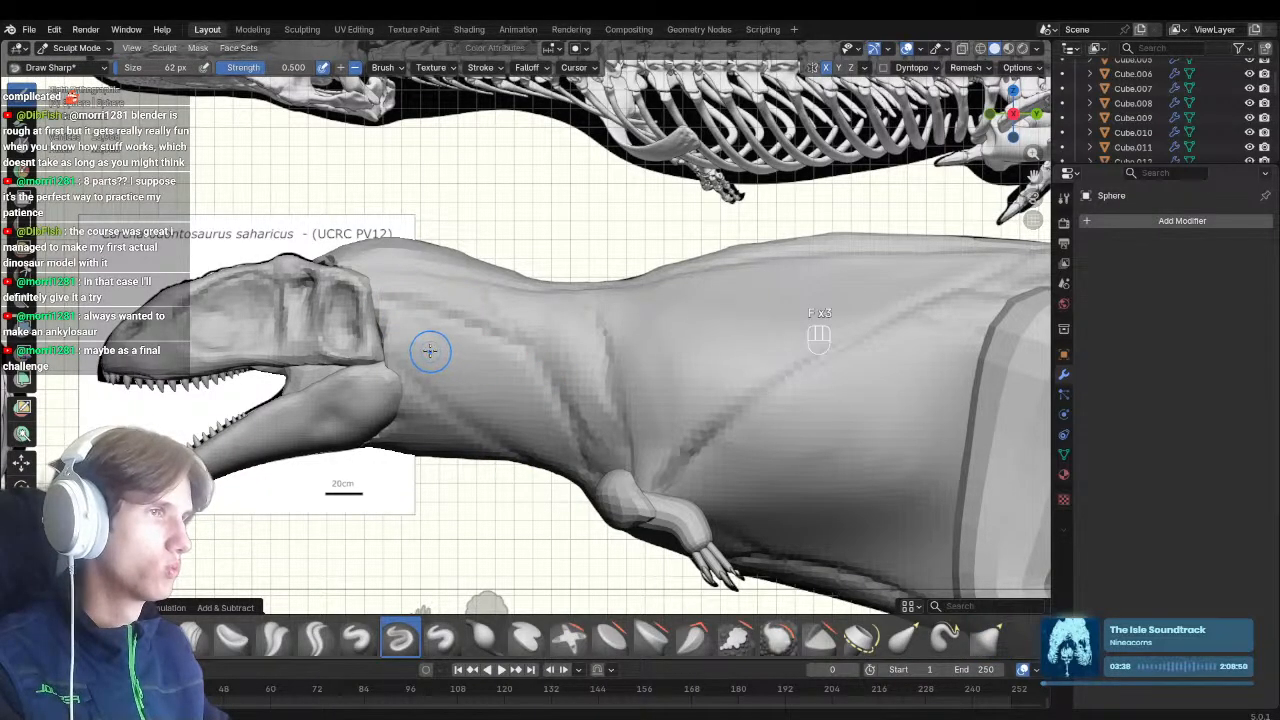
Check the neck creases from several angles and save the blockout file in side view
middle_drag(535, 440, 710, 440)
scroll(534, 486, down, 2)
middle_drag(534, 486, 467, 577)
key(KP_3)
key(ctrl+s)
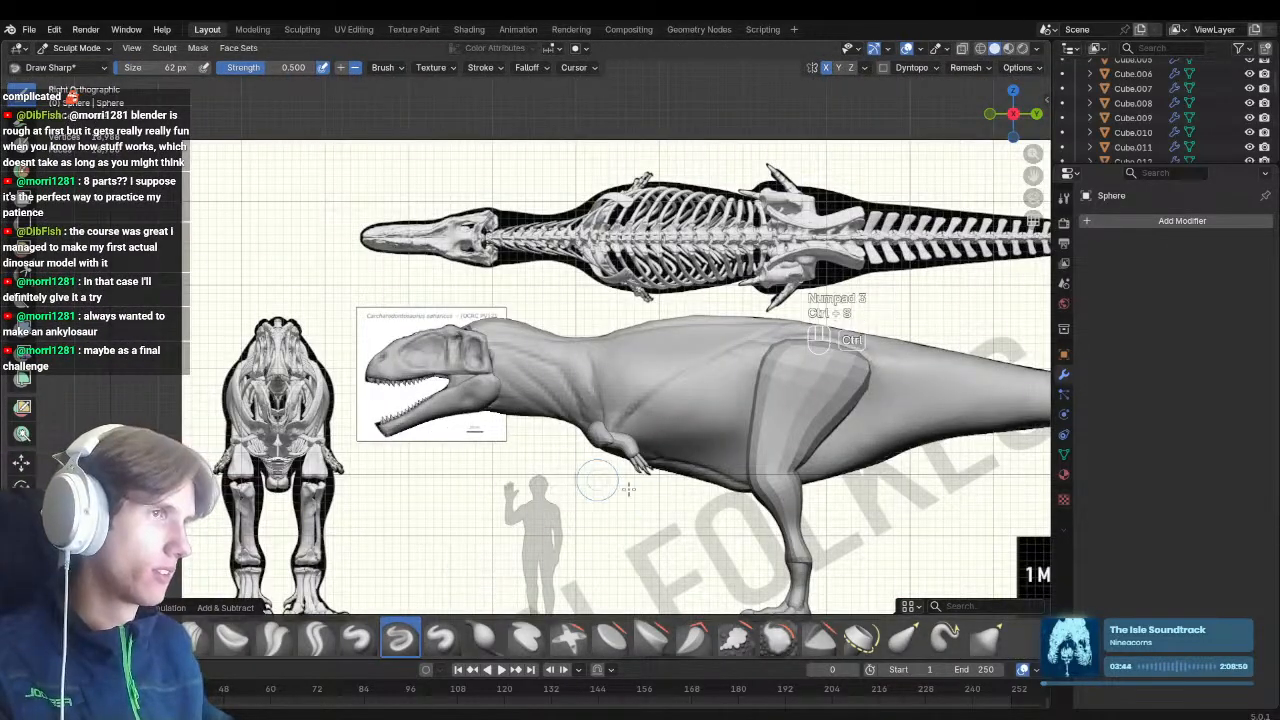
Carve mirrored Draw Sharp creases along both sides of the tail's upper midline in top view at 54 px
shift+middle_drag(645, 505, 484, 450)
key(alt+q)
ctrl+middle_drag(484, 450, 555, 408)
mouse_move(555, 408)
ctrl+middle_down()
mouse_move(556, 384)
mouse_move(540, 432)
mouse_move(446, 431)
mouse_move(462, 462)
ctrl+middle_up()
mouse_move(570, 385)
shift+middle_down()
mouse_move(458, 388)
mouse_move(490, 398)
mouse_move(529, 481)
shift+middle_up()
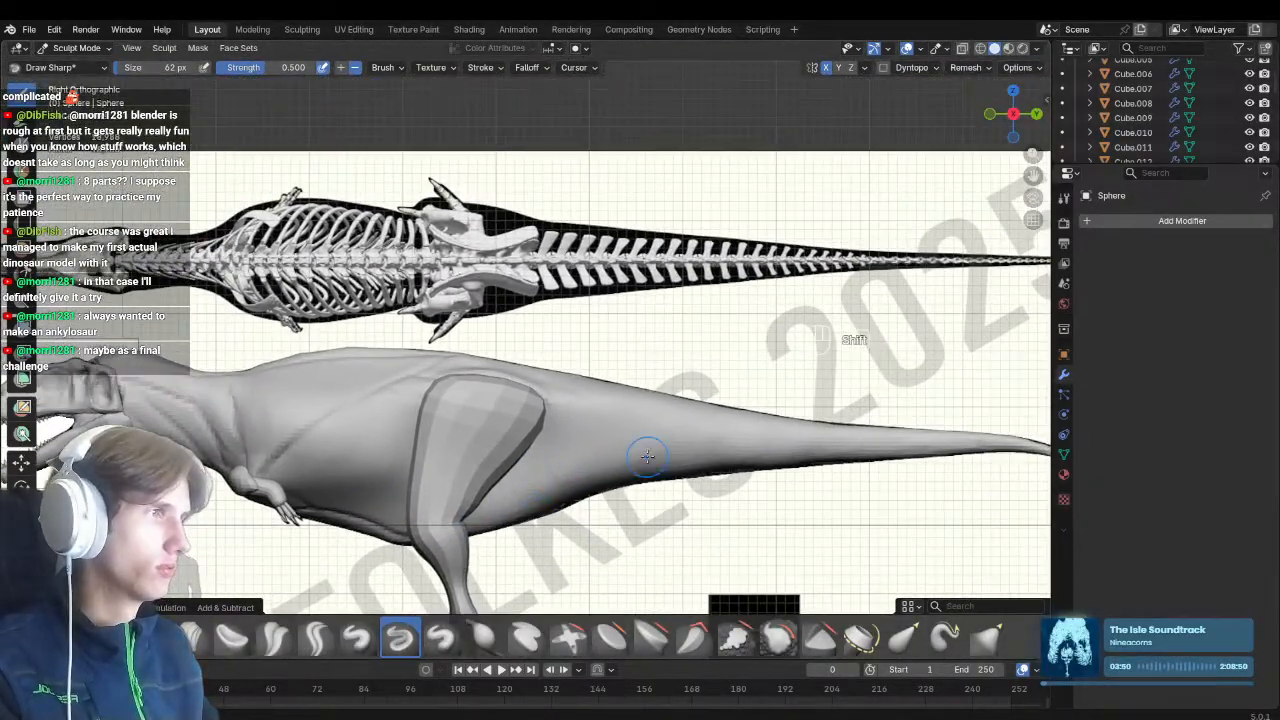
shift+middle_drag(645, 450, 561, 434)
key(KP_7)
shift+middle_drag(474, 485, 458, 517)
key(1)
key(f)
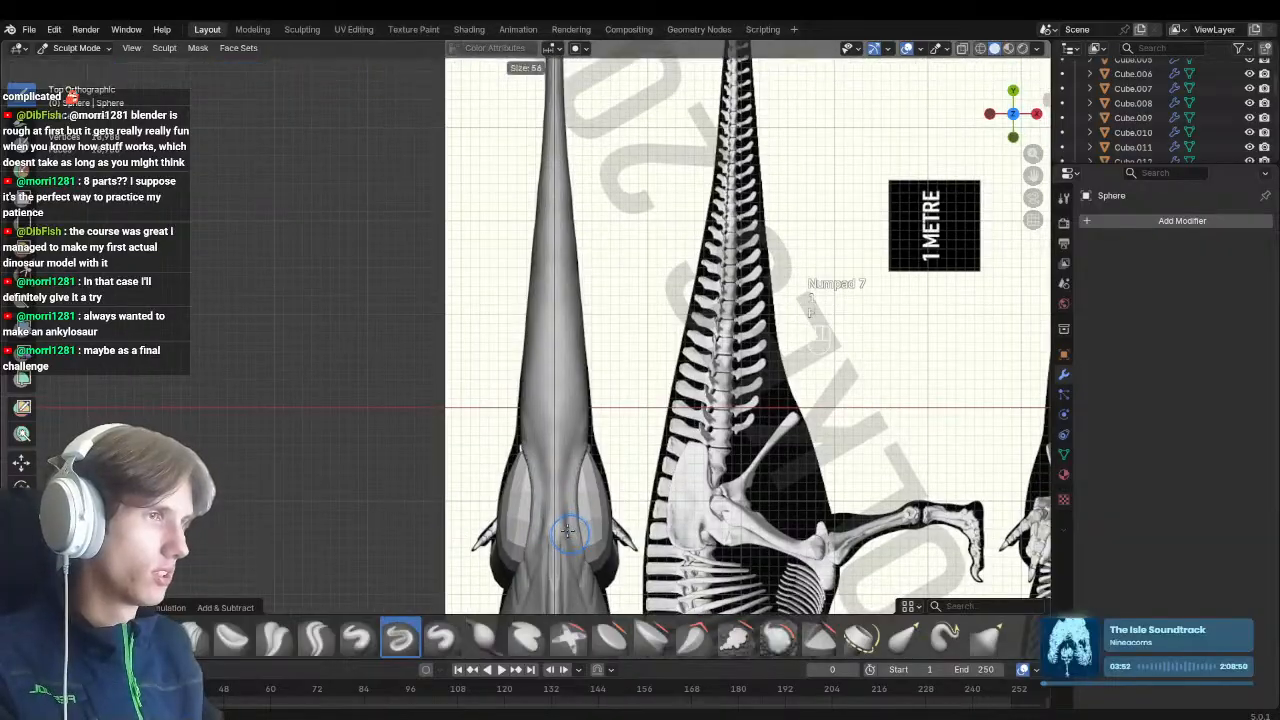
click(582, 531)
shift+middle_drag(556, 548, 545, 567)
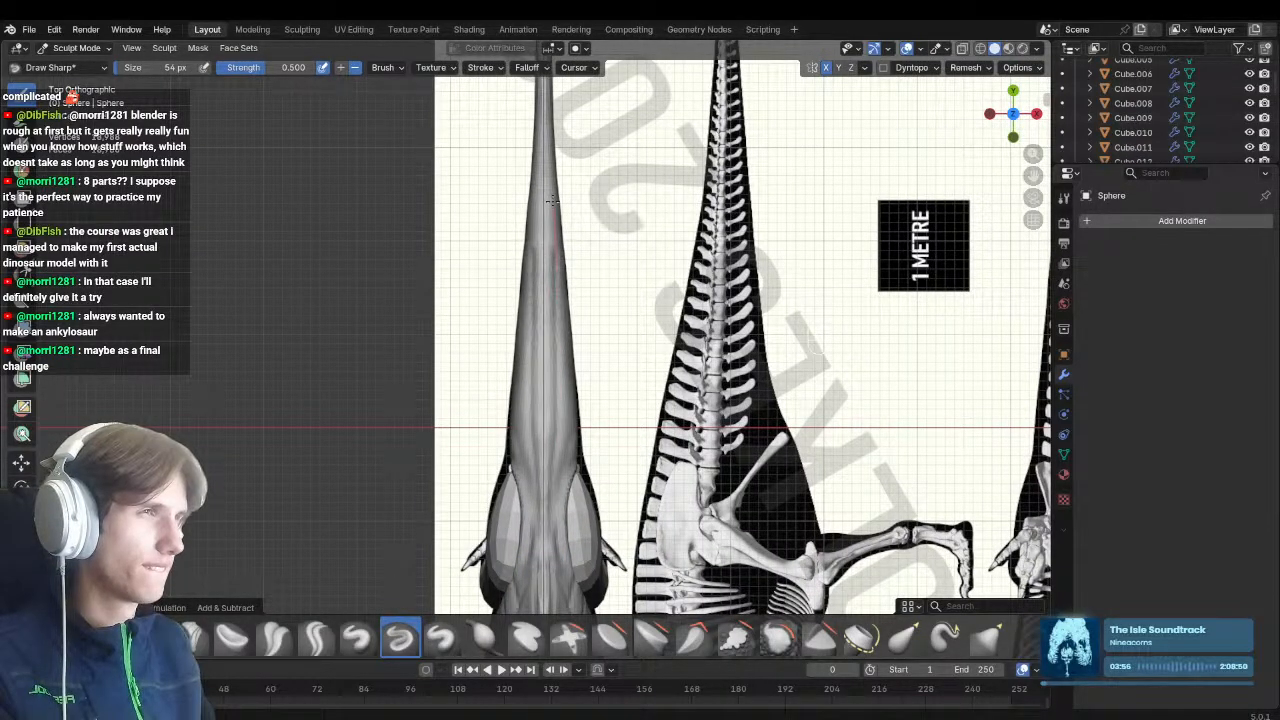
middle_drag(600, 420, 475, 310)
shift+middle_drag(475, 310, 588, 363)
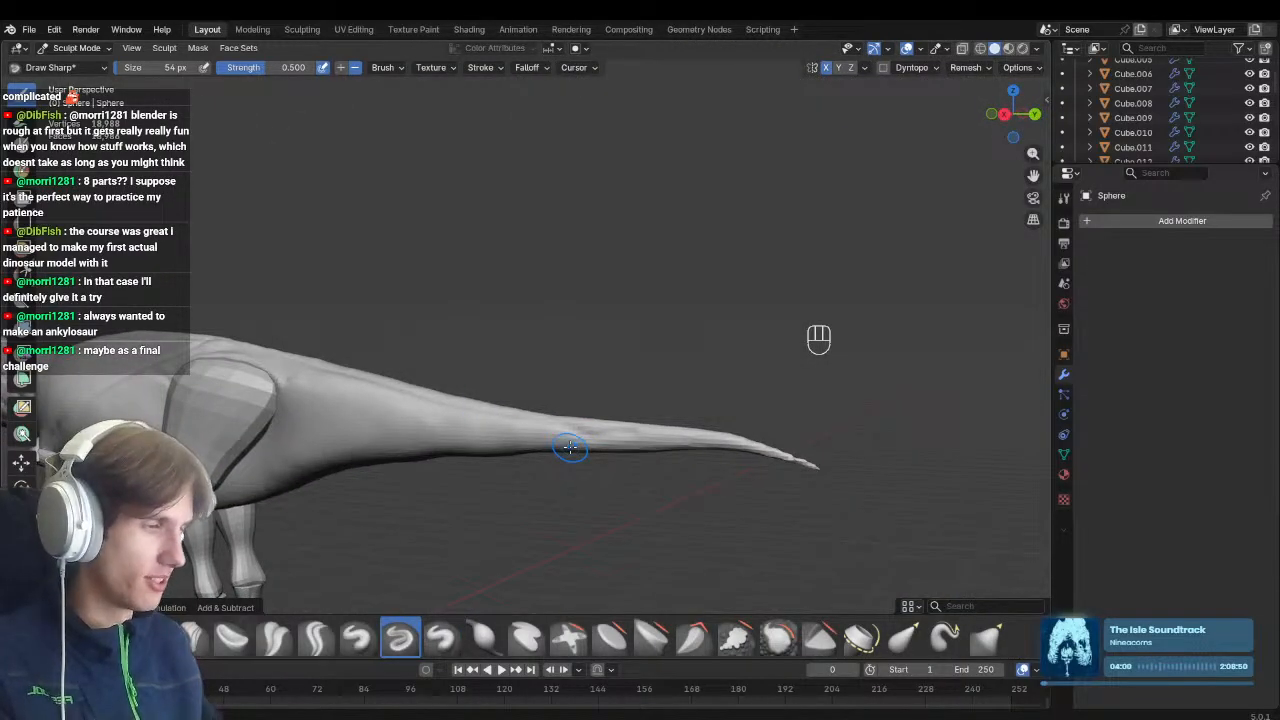
Try to carve a Draw Sharp crease along the side of the tail from behind the thigh at 48 px
key(KP_3)
scroll(500, 345, up, 4)
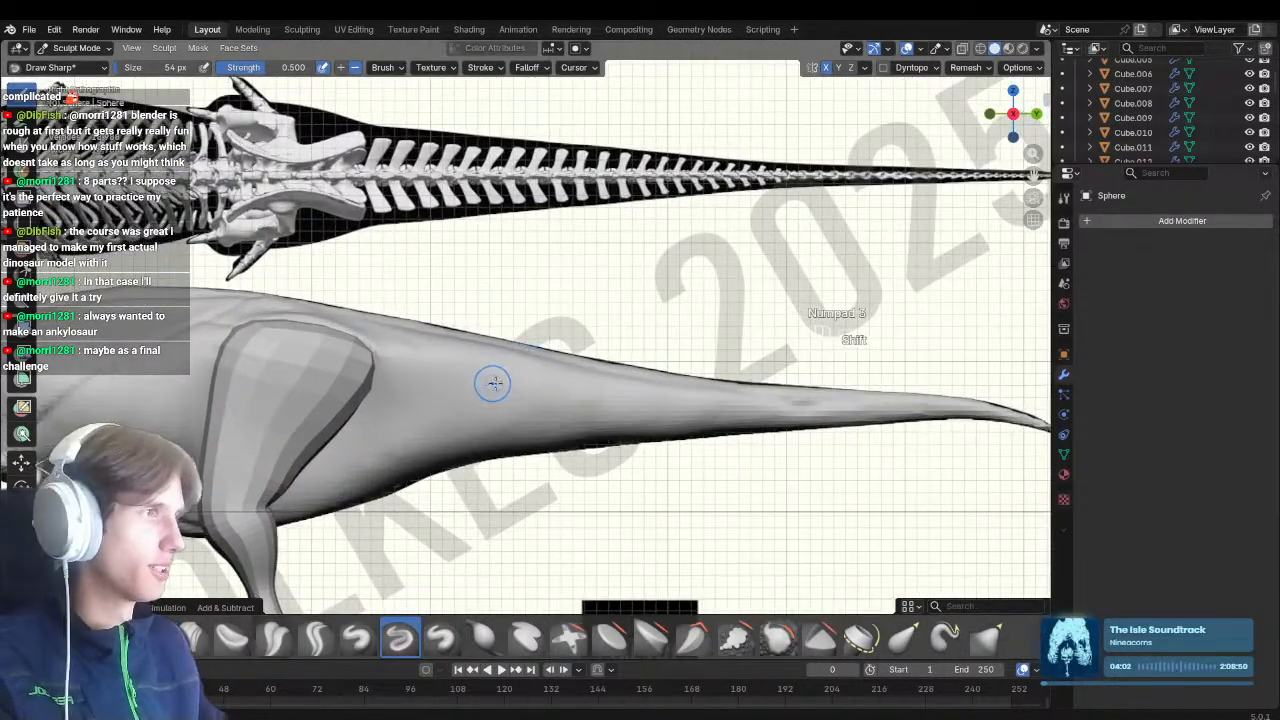
shift+middle_drag(580, 433, 574, 403)
scroll(570, 398, up, 2)
shift+middle_drag(458, 389, 406, 407)
scroll(406, 406, down, 6)
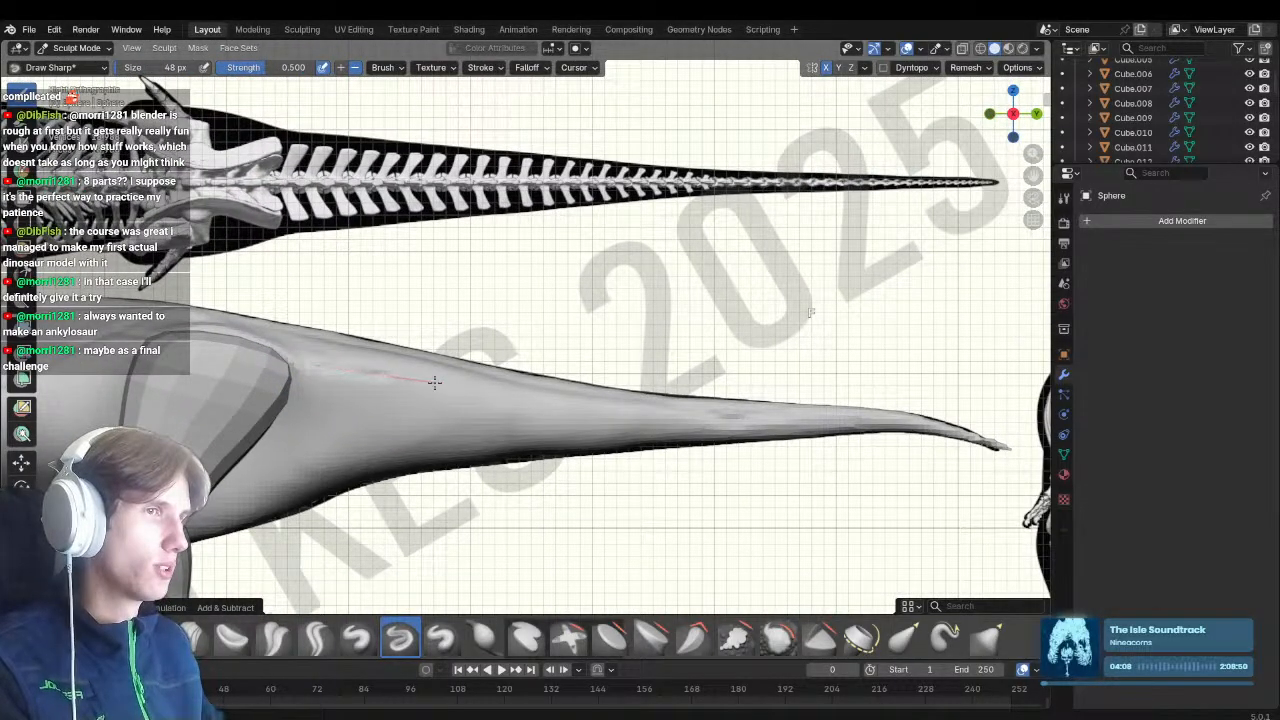
key(ctrl+z)
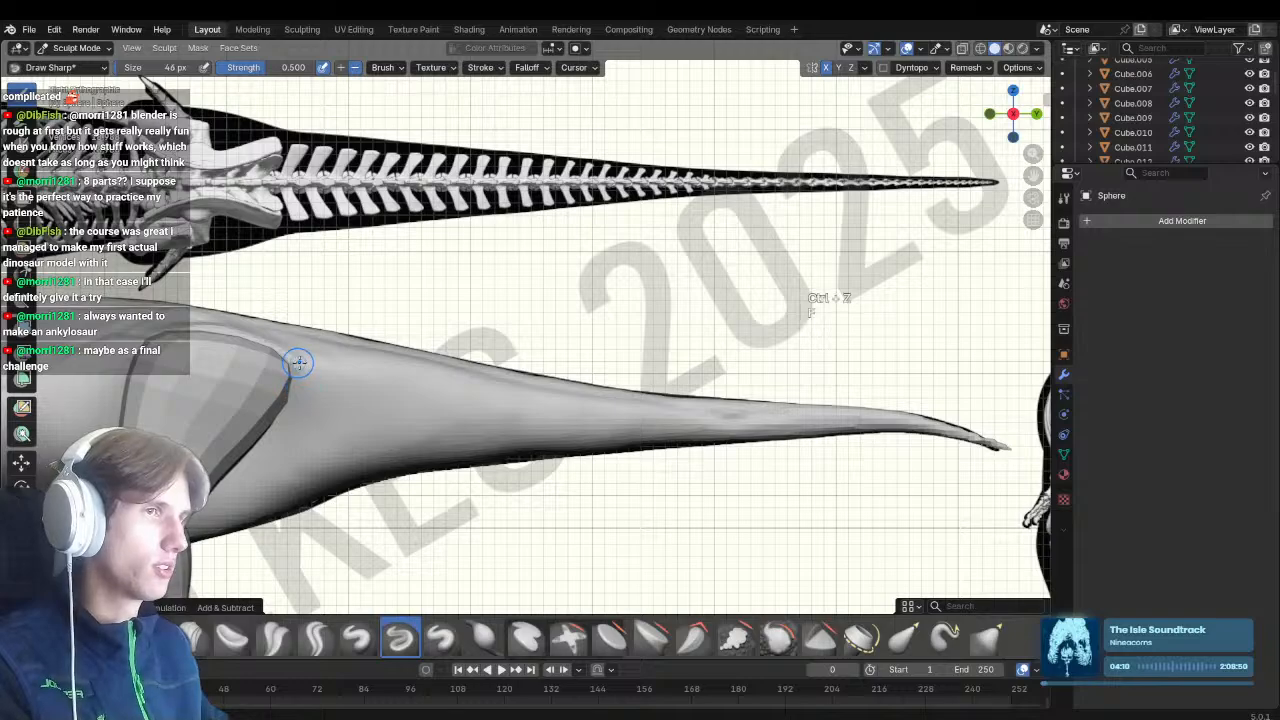
Carve curved Draw Sharp creases around the tail-base muscle behind the thigh at 46 px
shift+middle_drag(472, 472, 452, 376)
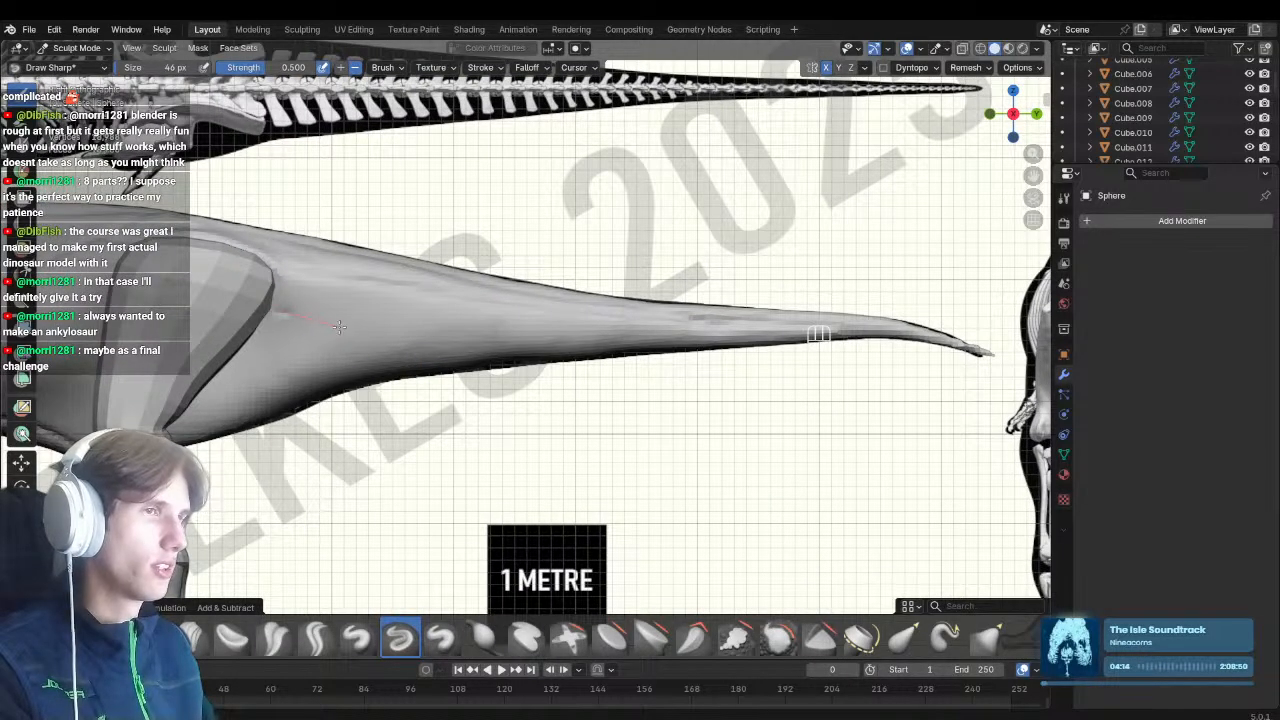
shift+middle_drag(366, 446, 551, 423)
scroll(489, 354, up, 1)
shift+middle_drag(422, 298, 462, 317)
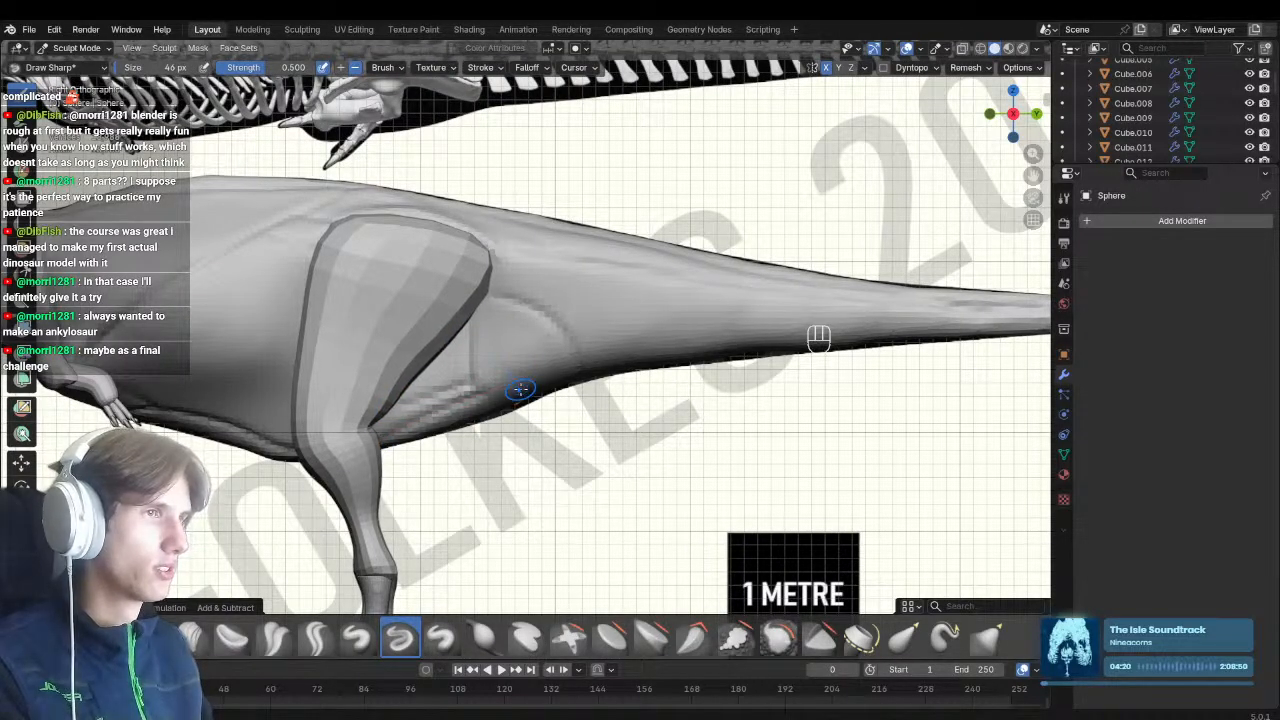
Build up the tail-base muscle behind the thigh with the Clay Strips brush at 186 px and save the blockout file
mouse_move(519, 461)
middle_down()
mouse_move(460, 378)
mouse_move(512, 398)
mouse_move(577, 545)
mouse_move(570, 598)
middle_up()
key(2)
key(f)
middle_drag(420, 390, 471, 496)
key(ctrl+s)
ctrl+middle_drag(471, 496, 417, 437)
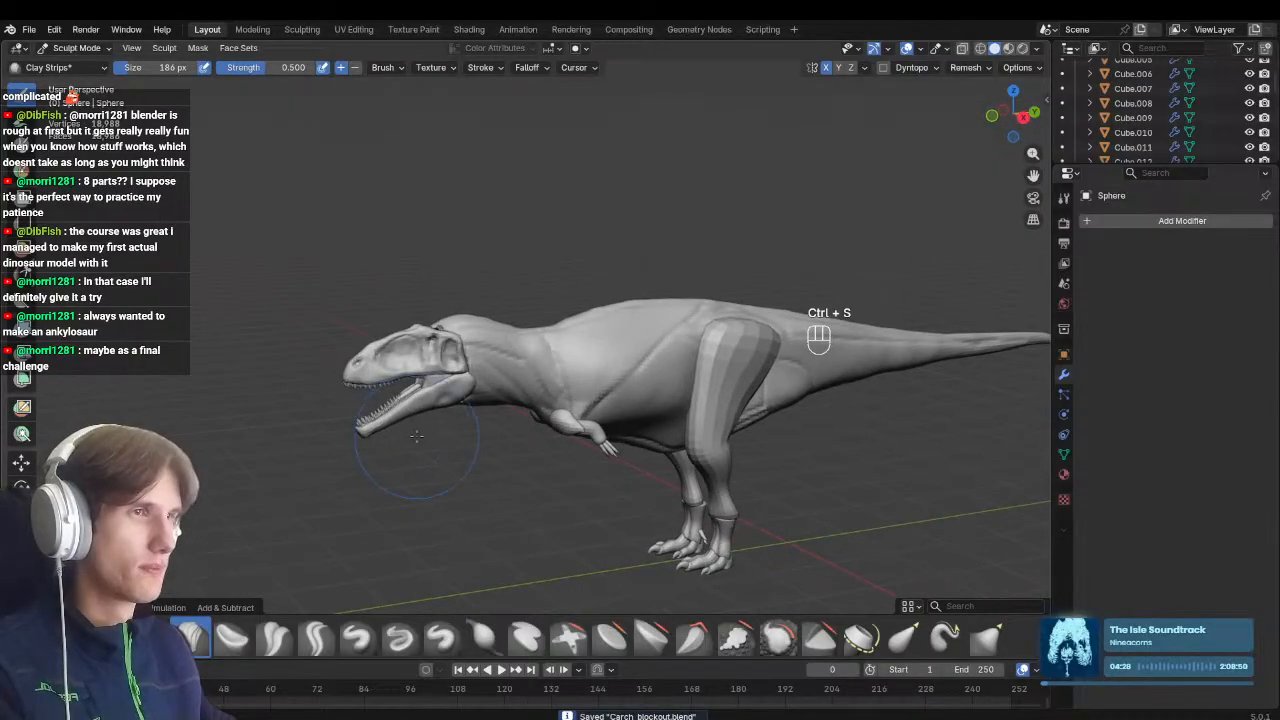
Build up the muscle volumes along the side of the body with the Clay Strips brush
key(KP_3)
shift+middle_drag(650, 432, 555, 345)
mouse_move(555, 345)
ctrl+middle_down()
mouse_move(559, 365)
mouse_move(627, 327)
mouse_move(568, 405)
ctrl+middle_up()
ctrl+middle_drag(568, 405, 584, 372)
key(f)
key(2)
key(f)
click(646, 392)
Build up the chest and shoulder between the neck base and the diagonal belly crease with Clay Strips at 180 px
ctrl+middle_drag(660, 380, 835, 430)
shift+middle_drag(678, 437, 644, 462)
mouse_move(644, 462)
ctrl+middle_down()
mouse_move(664, 368)
mouse_move(656, 325)
mouse_move(650, 345)
ctrl+middle_up()
mouse_move(620, 350)
middle_down()
mouse_move(493, 400)
mouse_move(420, 320)
middle_up()
key(f)
click(520, 398)
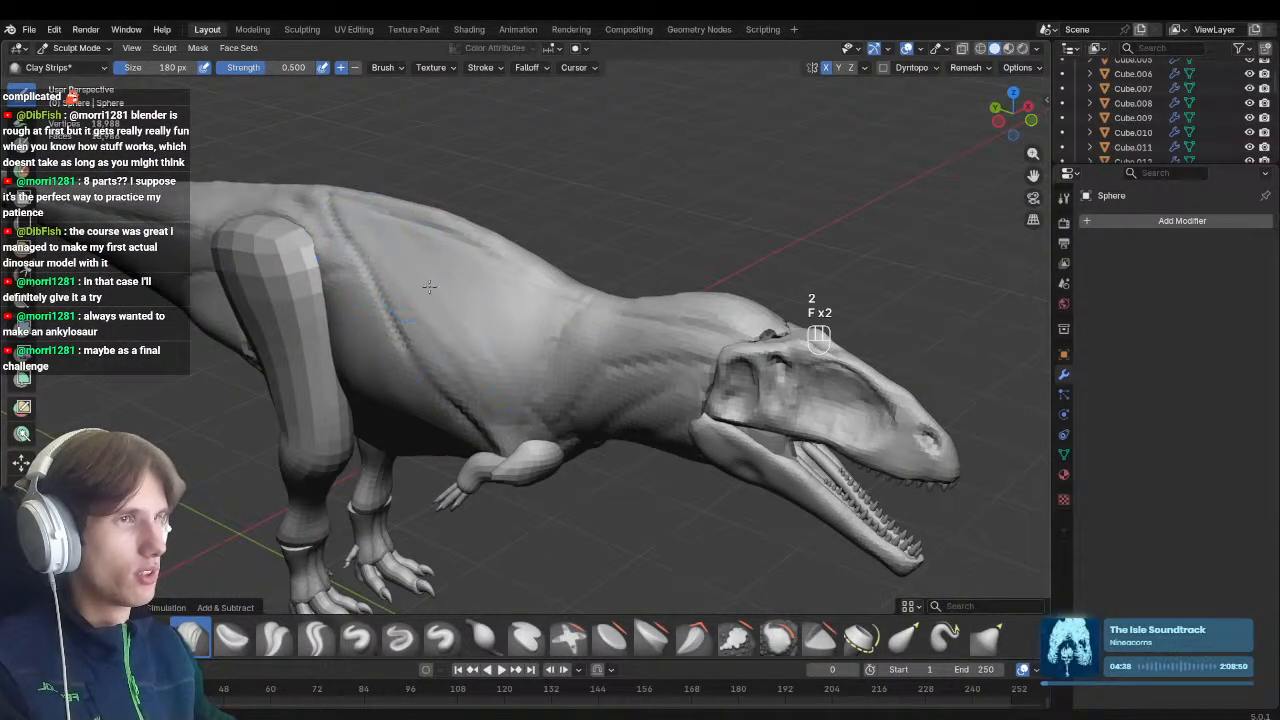
middle_drag(568, 349, 606, 349)
key(f)
click(608, 350)
Carve Draw Sharp creases where the neck meets the shoulder at 64 px and save the blockout file
key(1)
key(f)
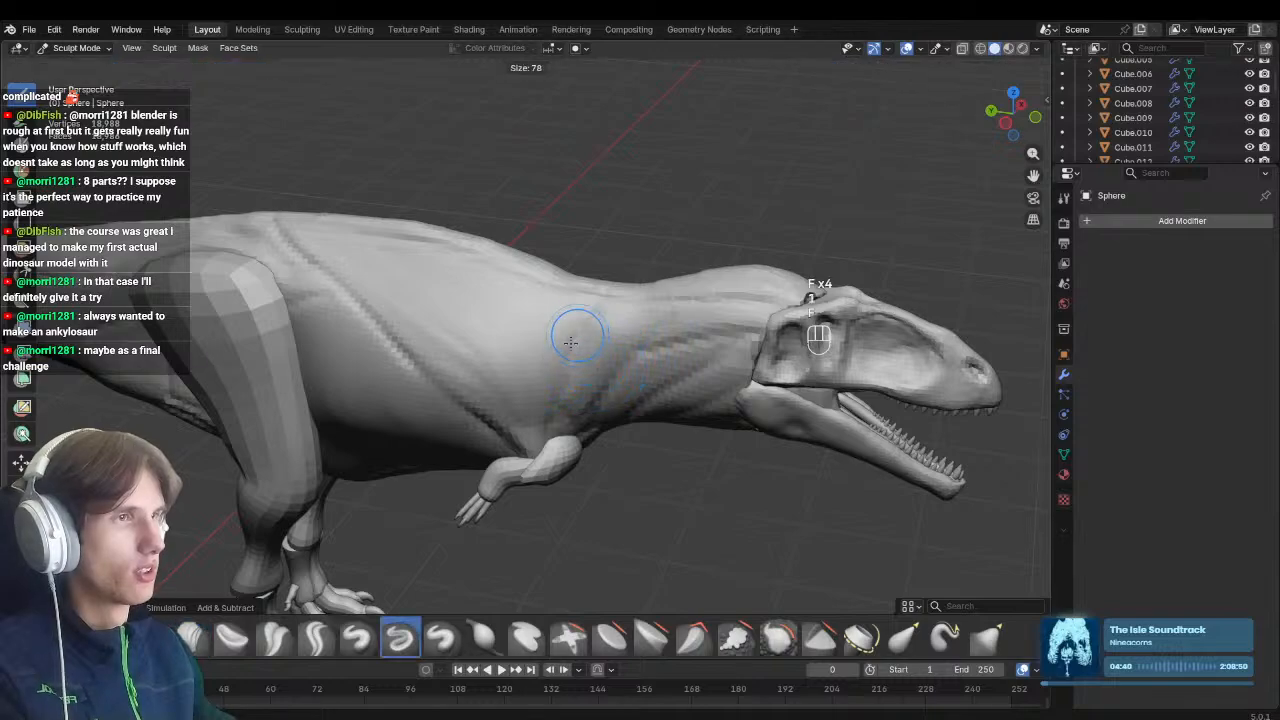
click(596, 338)
middle_drag(510, 420, 405, 461)
middle_drag(298, 519, 674, 400)
ctrl+middle_drag(674, 400, 691, 455)
key(ctrl+s)
key(KP_3)
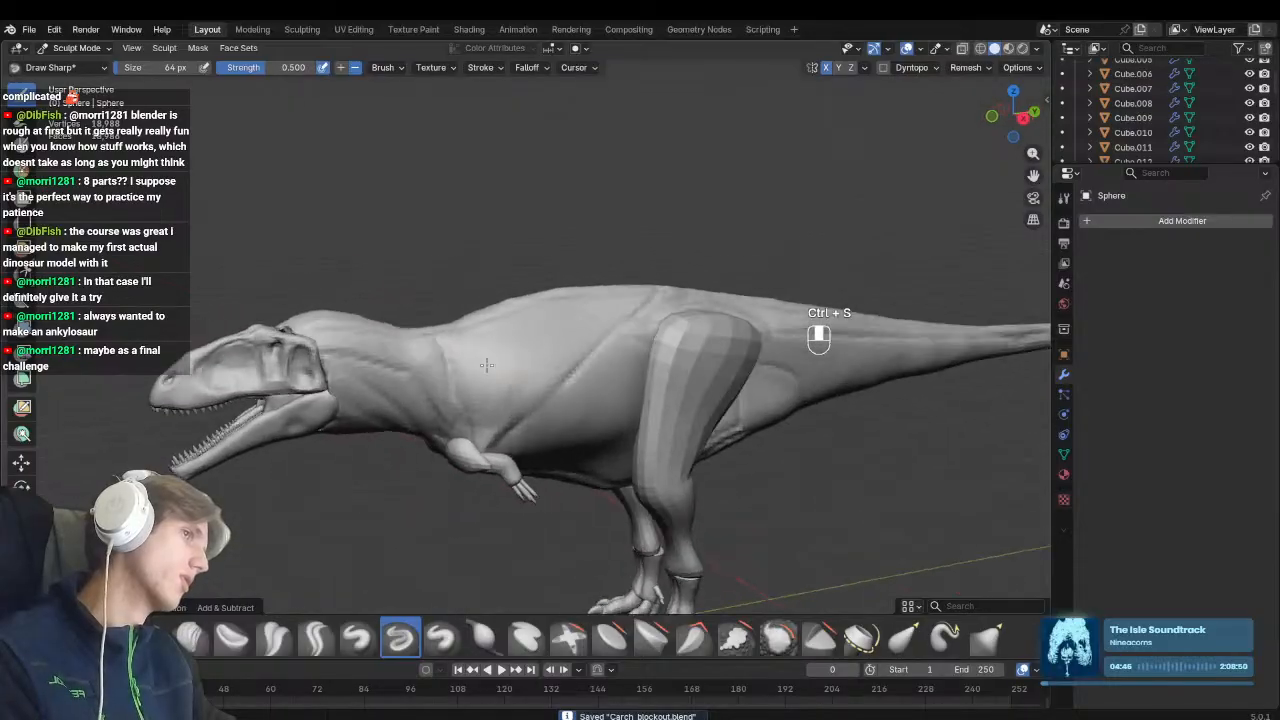
Switch sculpting to the leg and reshape the thigh's upper front edge with the Grab brush at 326 px
scroll(579, 293, up, 4)
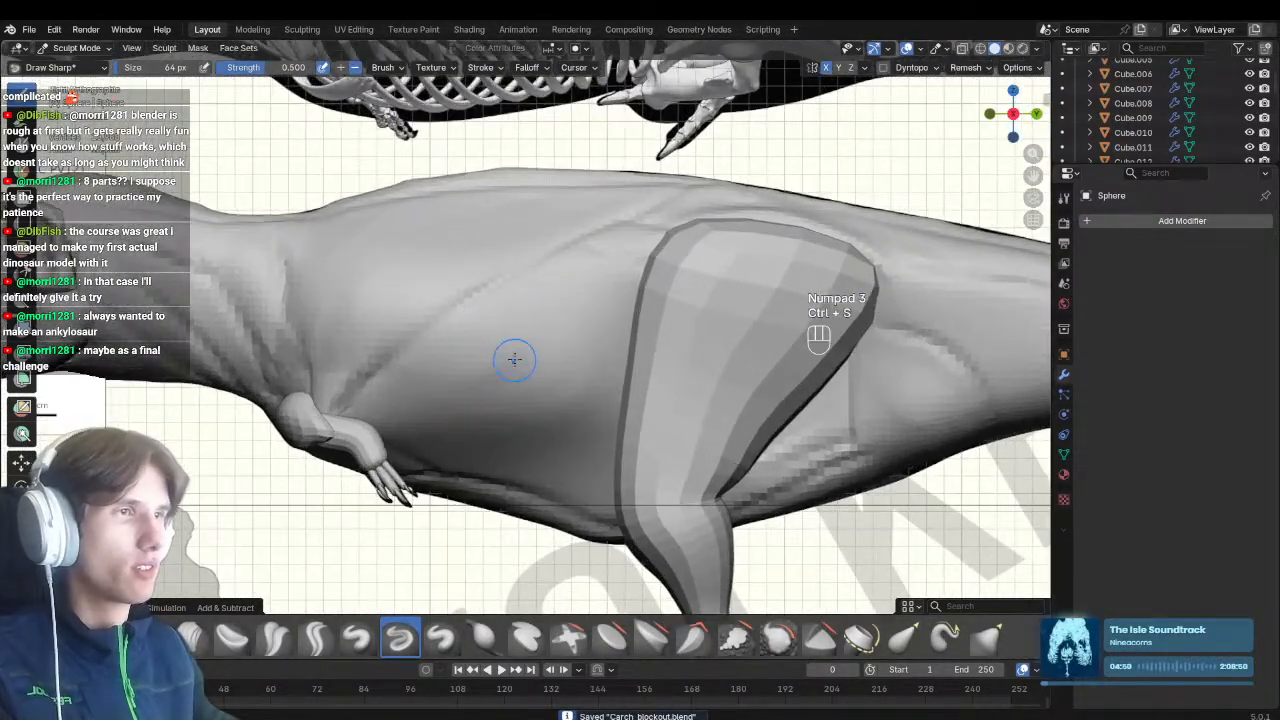
shift+middle_drag(515, 360, 416, 307)
key(alt+q)
key(g)
key(f)
key(f)
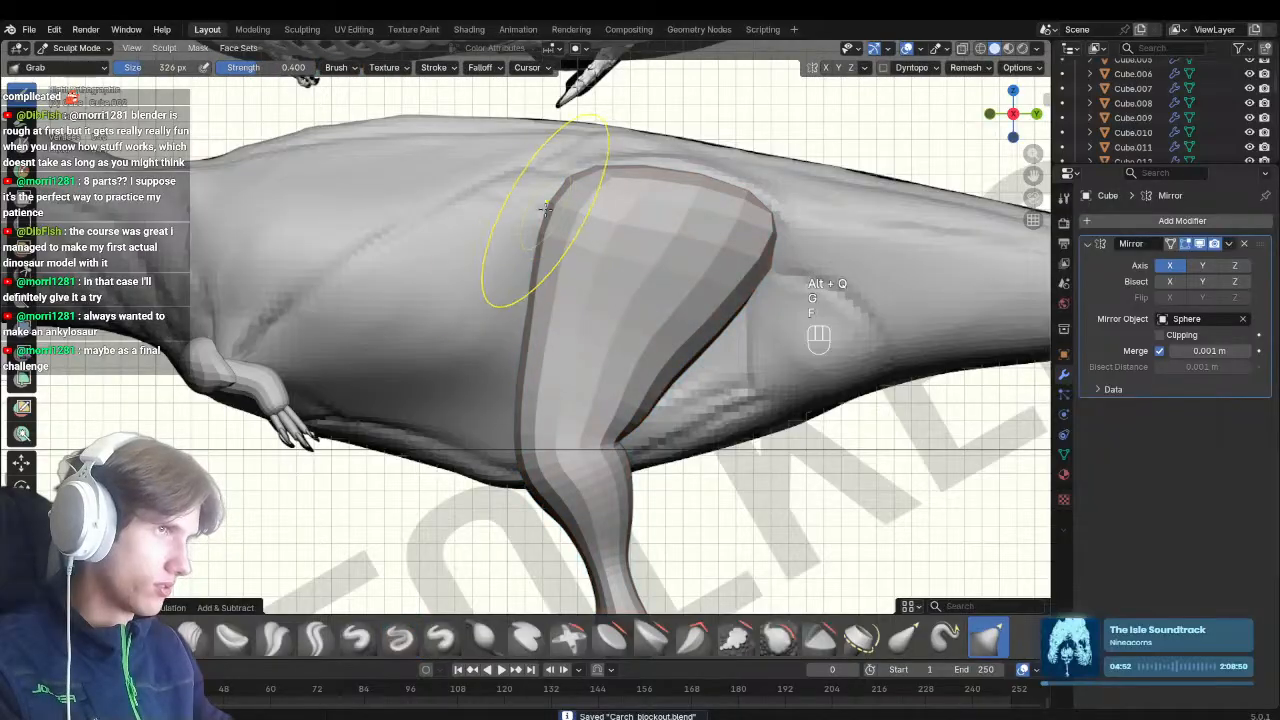
key(alt+z)
key(alt+z)
Refine the thigh's outline with resized Grab strokes and save the blockout file
mouse_move(633, 307)
shift+middle_down()
mouse_move(450, 262)
mouse_move(500, 328)
mouse_move(560, 345)
mouse_move(610, 321)
mouse_move(640, 345)
shift+middle_up()
key(f)
key(f)
key(f)
key(f)
scroll(610, 321, down, 5)
mouse_move(500, 335)
middle_down()
mouse_move(660, 338)
mouse_move(547, 338)
mouse_move(570, 238)
mouse_move(534, 166)
middle_up()
scroll(587, 345, up, 3)
key(ctrl+s)
Switch sculpting to the body, polish the creases on its underside with Crease Polish at 136 px, and save
scroll(557, 273, up, 3)
key(alt+q)
key(5)
key(f)
key(f)
click(591, 137)
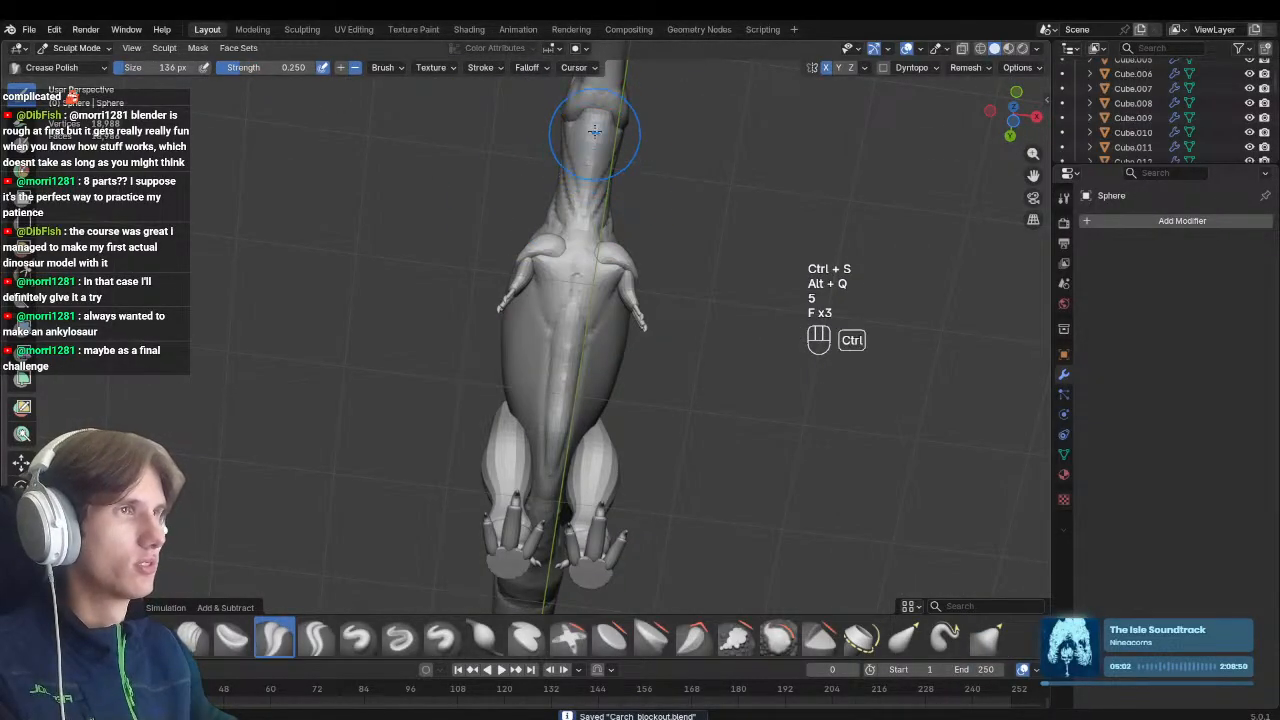
middle_drag(582, 243, 610, 415)
scroll(610, 415, down, 2)
middle_drag(690, 412, 621, 415)
key(KP_3)
key(ctrl+s)
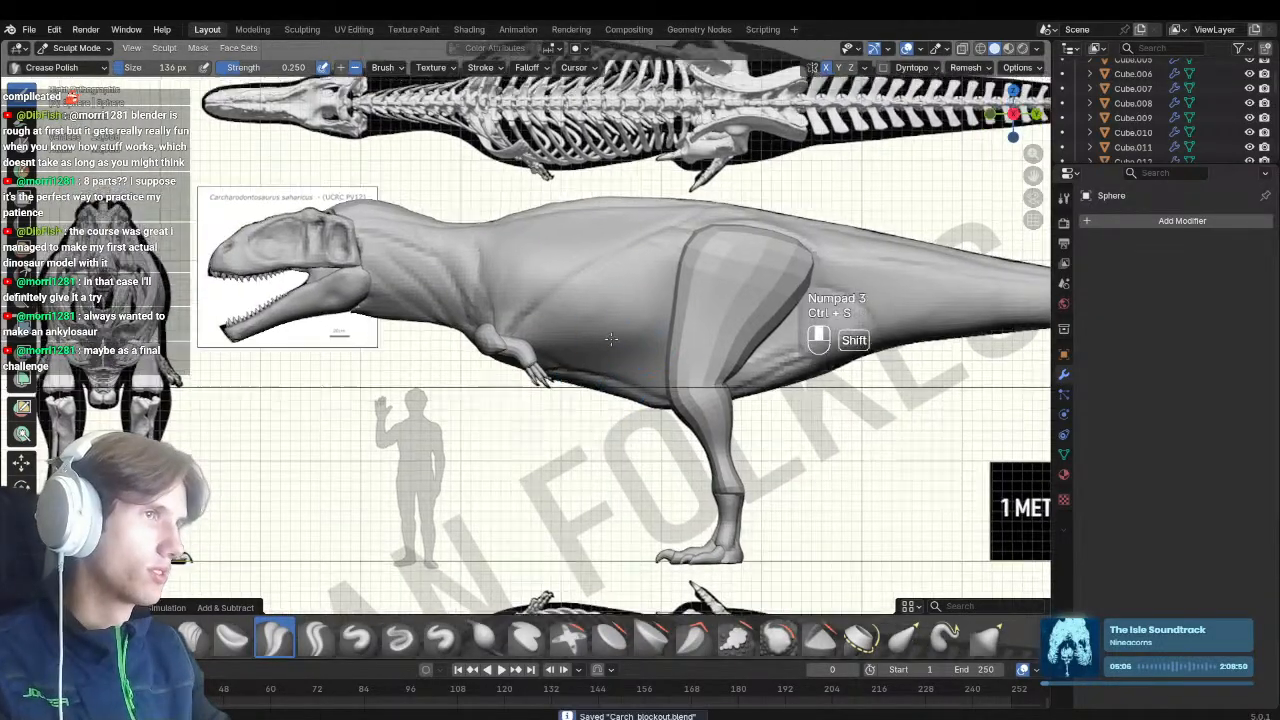
Adjust the body's shape around the shoulder in side view with the Grab brush at 308 px and save
scroll(443, 350, up, 4)
key(g)
key(f)
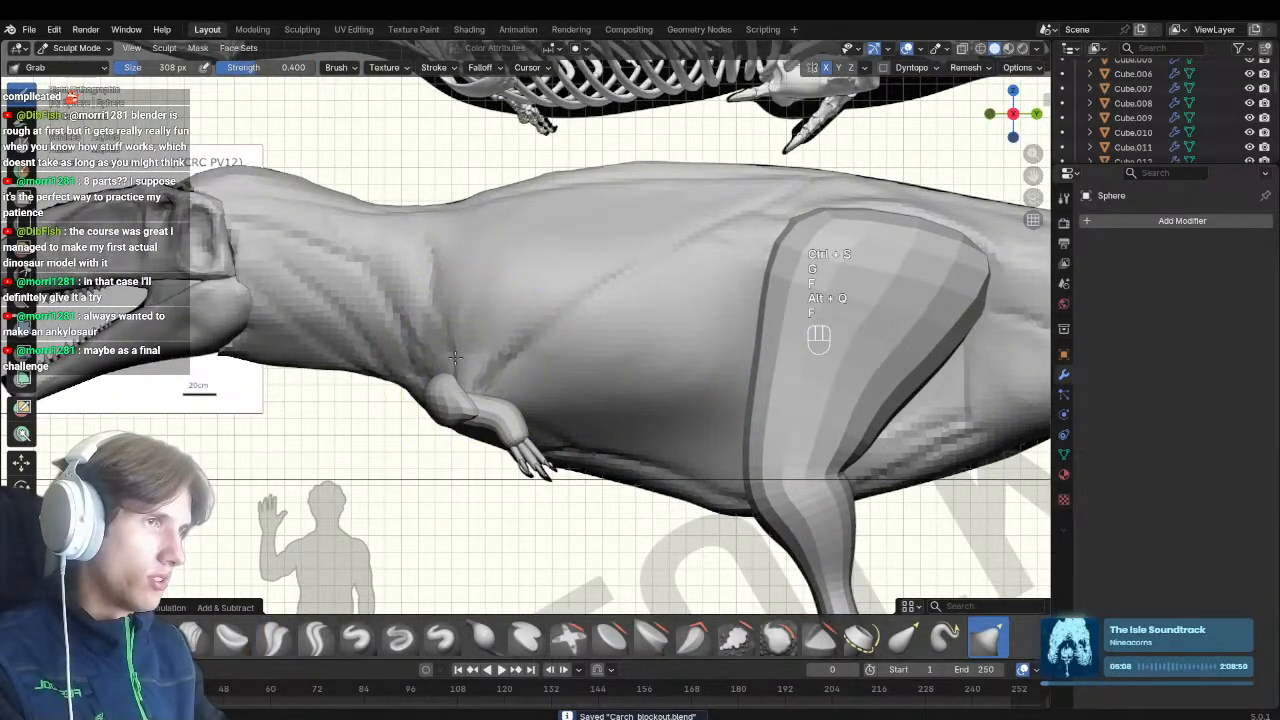
key(ctrl+s)
mouse_move(520, 300)
shift+middle_down()
mouse_move(560, 346)
mouse_move(651, 371)
mouse_move(514, 448)
mouse_move(610, 434)
shift+middle_up()
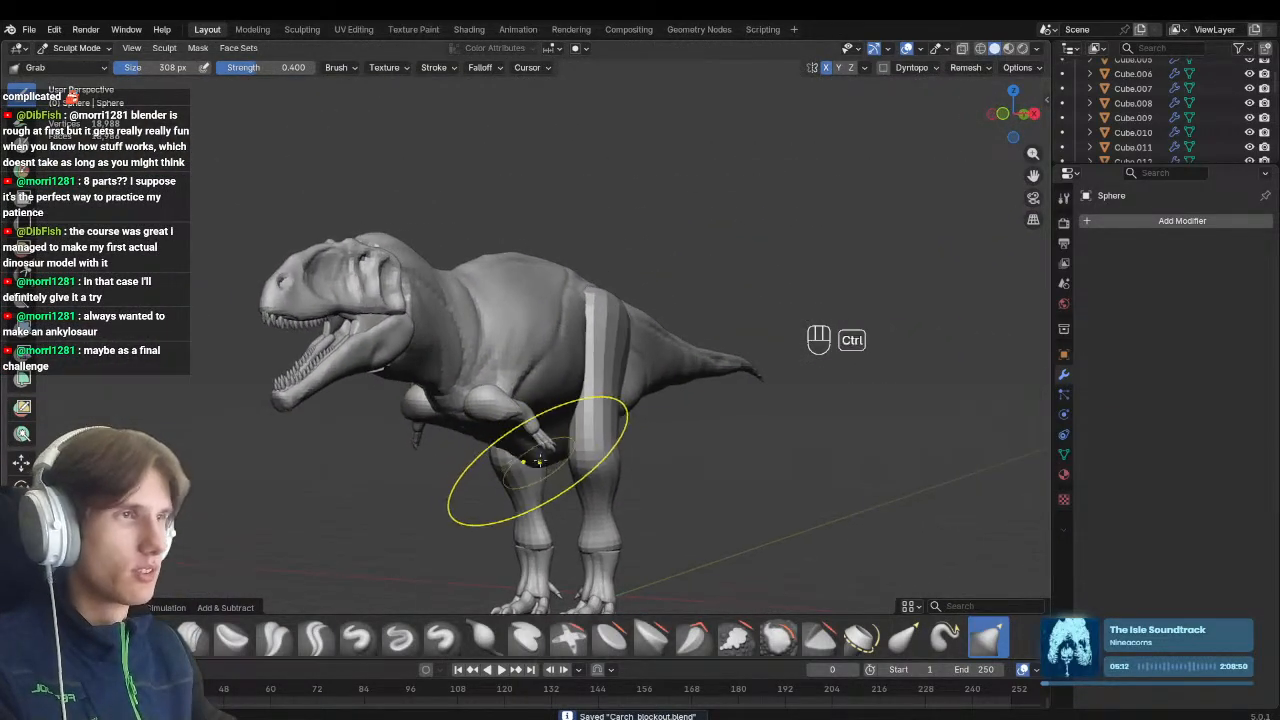
Adjust the mirrored shoulders and chest above the arms from the front with the Grab brush at 154 px and 188 px
middle_drag(540, 457, 640, 424)
key(f)
click(529, 418)
mouse_move(529, 418)
middle_down()
mouse_move(531, 363)
mouse_move(550, 375)
middle_up()
key(f)
click(572, 394)
ctrl+middle_drag(550, 375, 555, 388)
key(f)
click(554, 380)
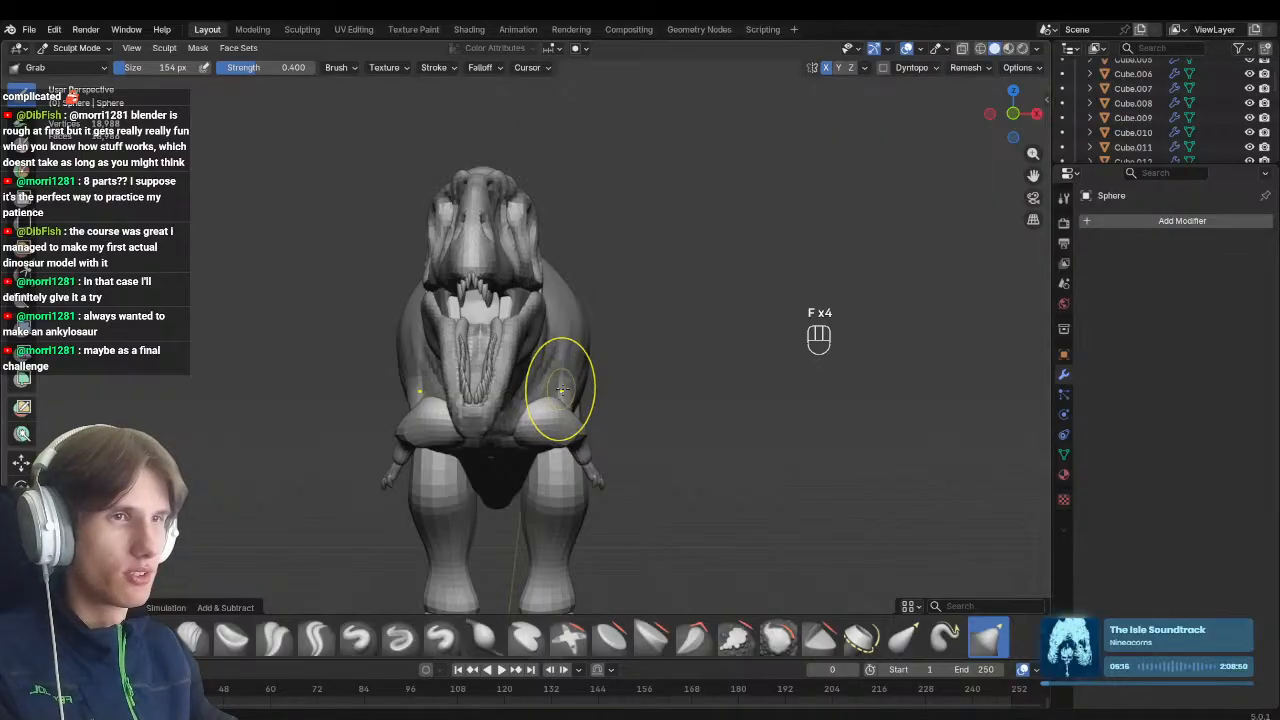
key(f)
click(578, 382)
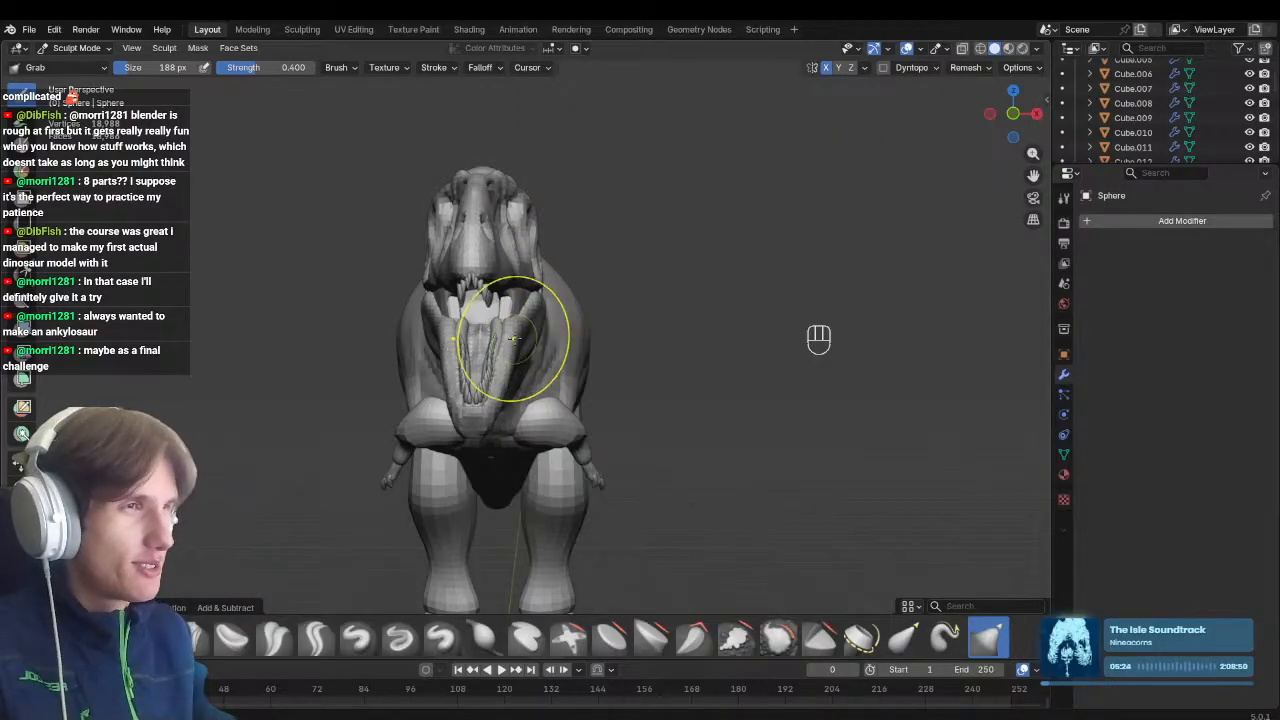
Reshape the throat outline behind the lower jaw against the side reference with the Grab brush at 364 px
mouse_move(514, 343)
middle_down()
mouse_move(522, 378)
mouse_move(400, 371)
mouse_move(571, 357)
middle_up()
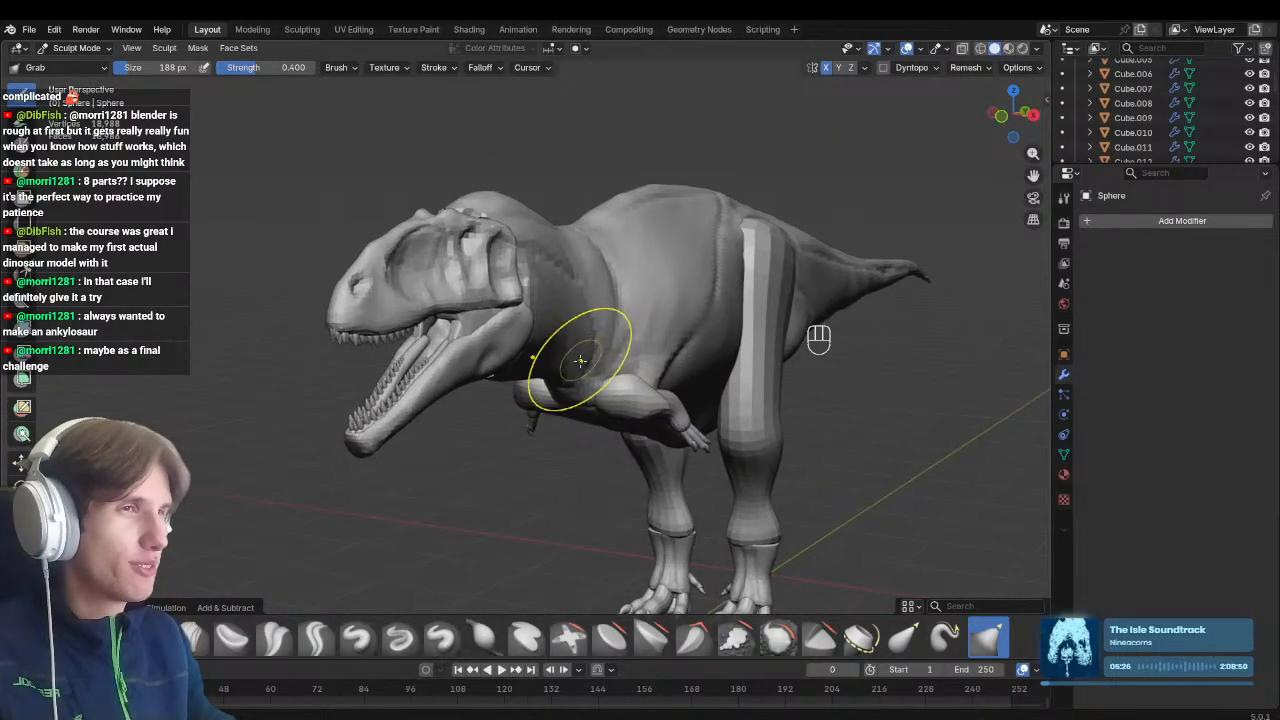
mouse_move(460, 367)
middle_down()
mouse_move(538, 381)
mouse_move(529, 314)
middle_up()
key(alt+q)
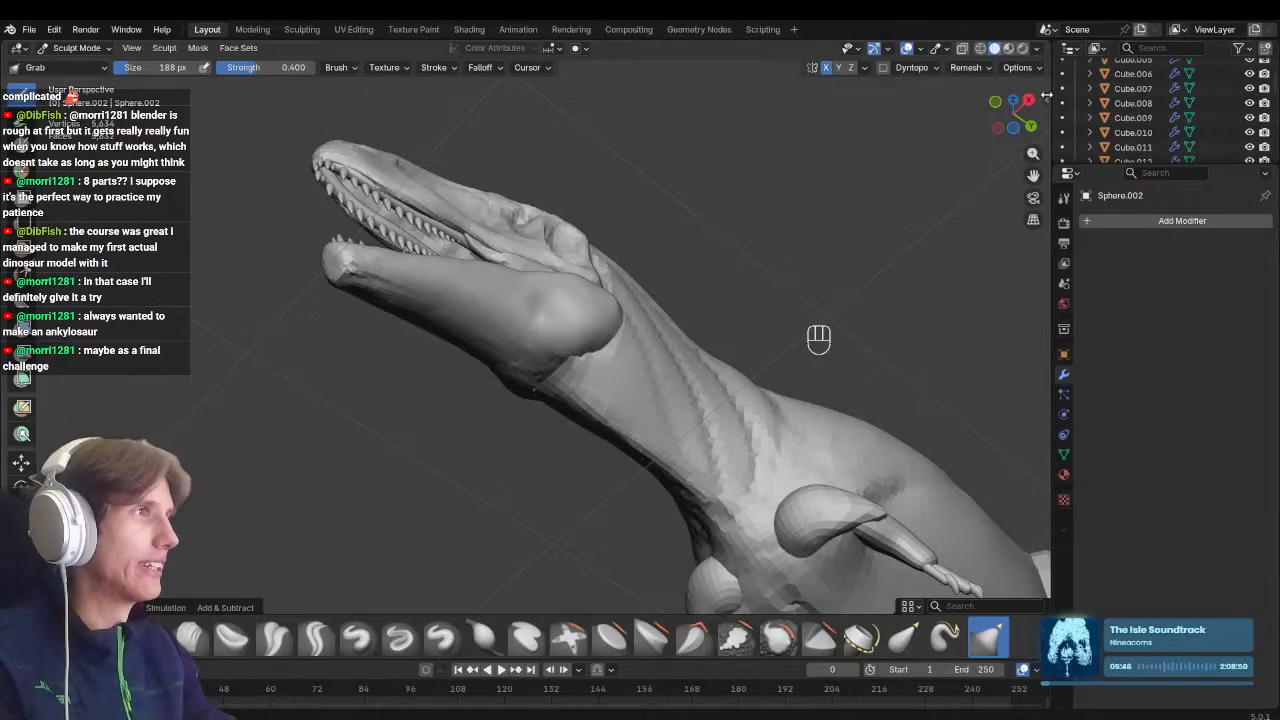
middle_drag(483, 270, 516, 358)
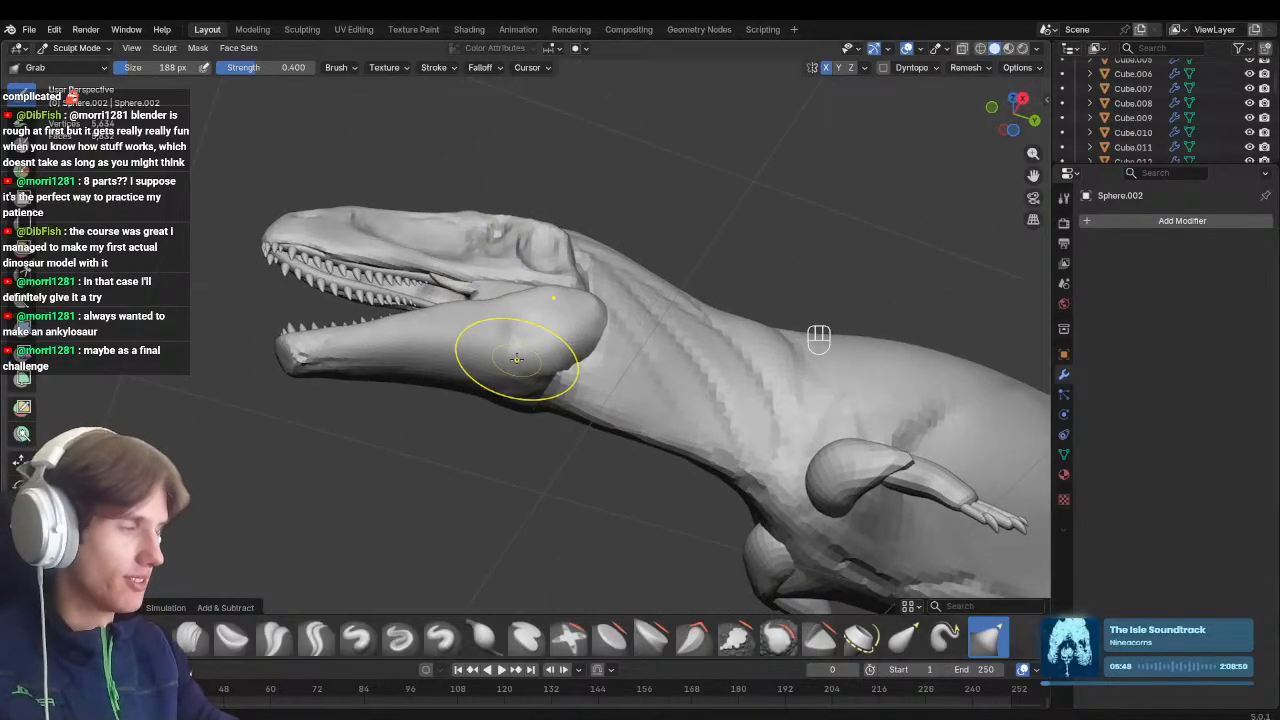
key(KP_3)
key(ctrl+s)
scroll(519, 432, up, 3)
key(alt+q)
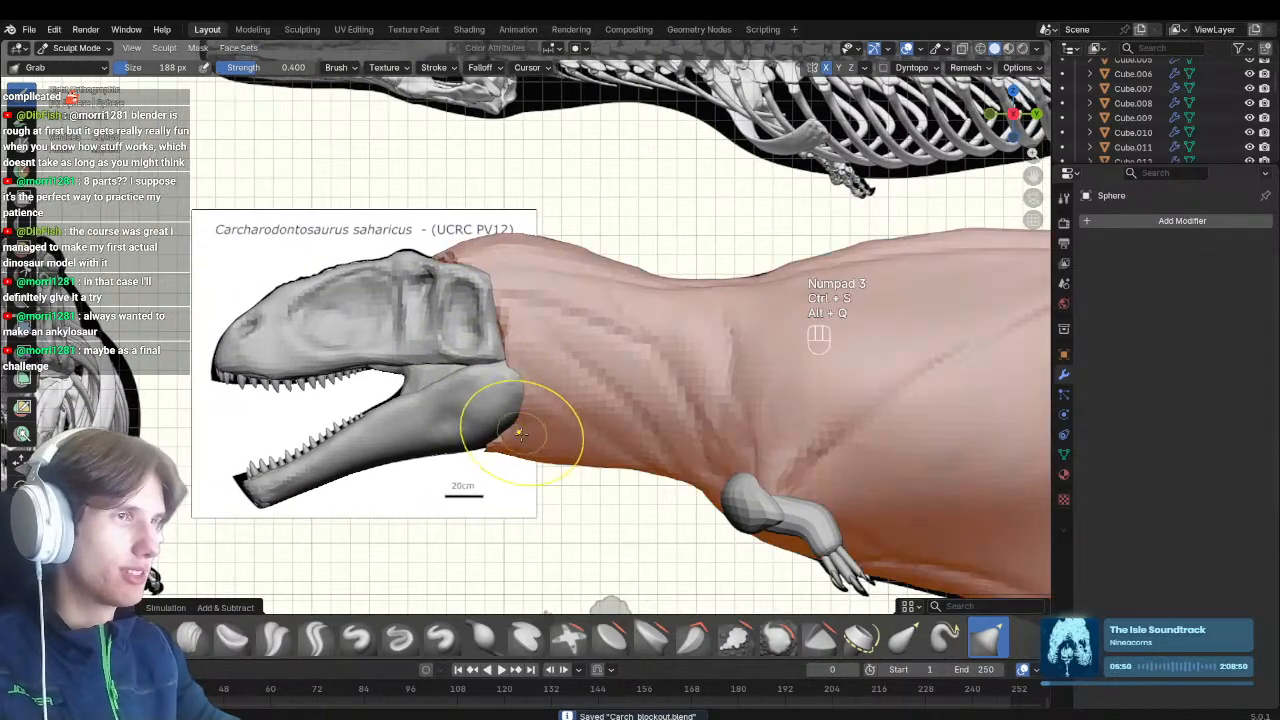
key(f)
key(f)
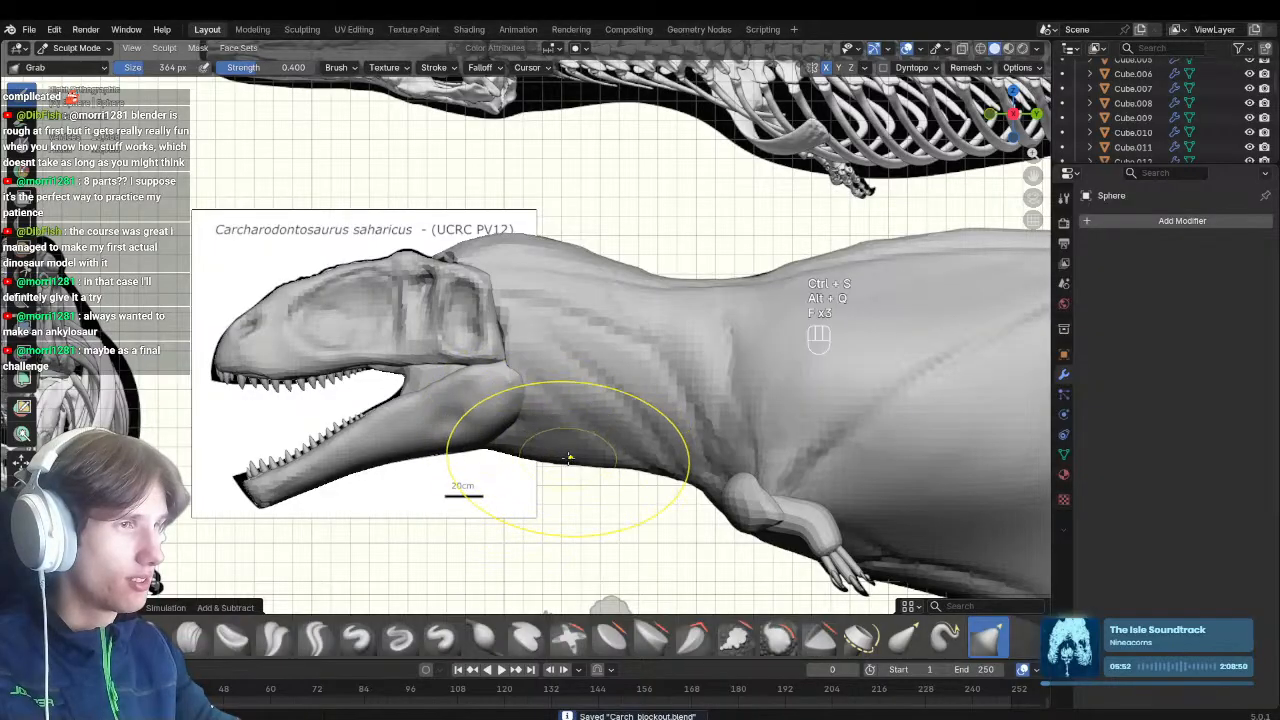
click(535, 440)
Refine the throat around the jaw's rear corner in X-ray with the Grab brush at 178 px and save
scroll(528, 405, up, 2)
key(ctrl+s)
key(alt+z)
key(f)
click(511, 399)
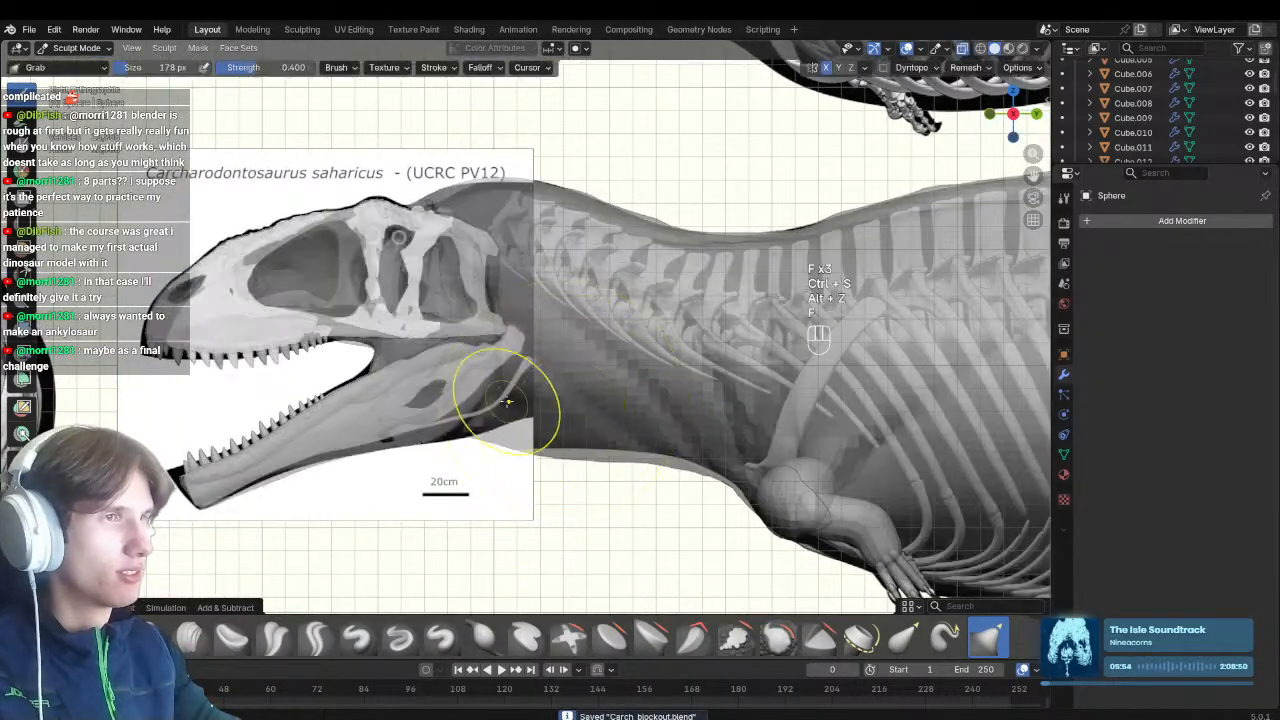
key(alt+z)
mouse_move(529, 389)
shift+middle_down()
mouse_move(476, 317)
mouse_move(629, 466)
mouse_move(589, 406)
mouse_move(389, 440)
shift+middle_up()
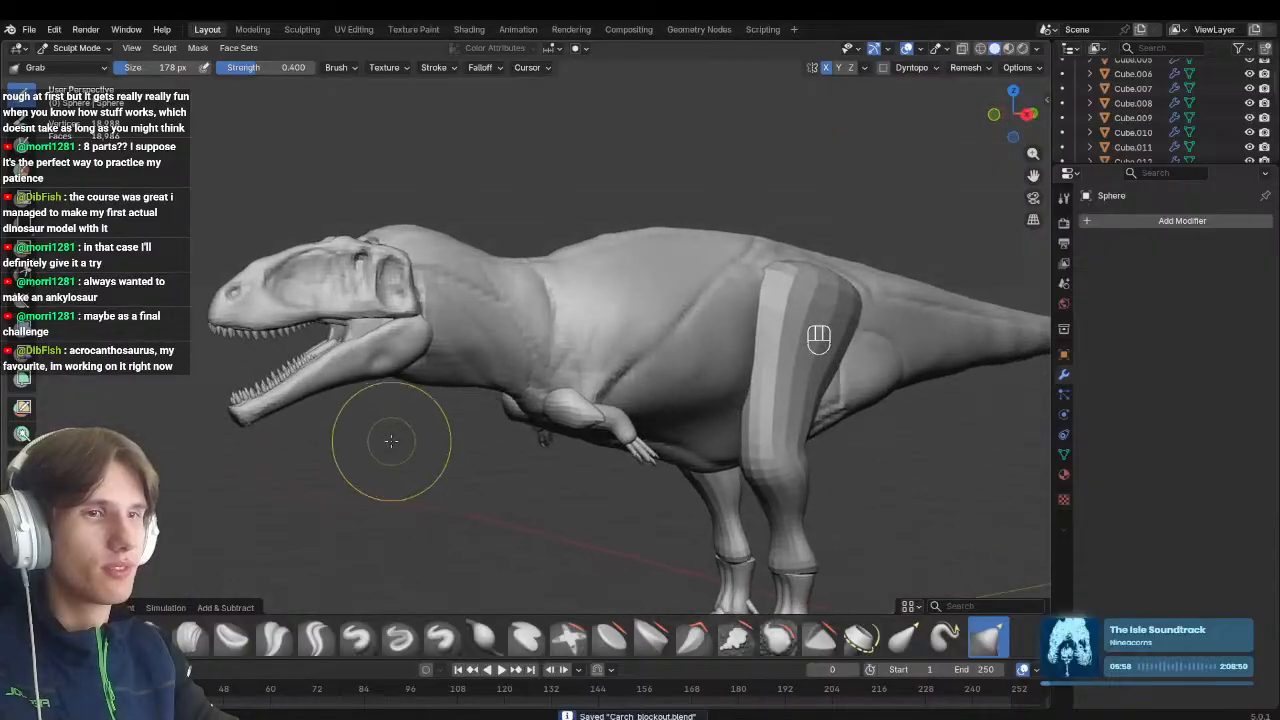
Fit the neck and upper back outline to the skeletal reference in X-ray with the Grab brush at 286 px and 262 px
key(KP_3)
key(ctrl+s)
shift+middle_drag(508, 314, 552, 334)
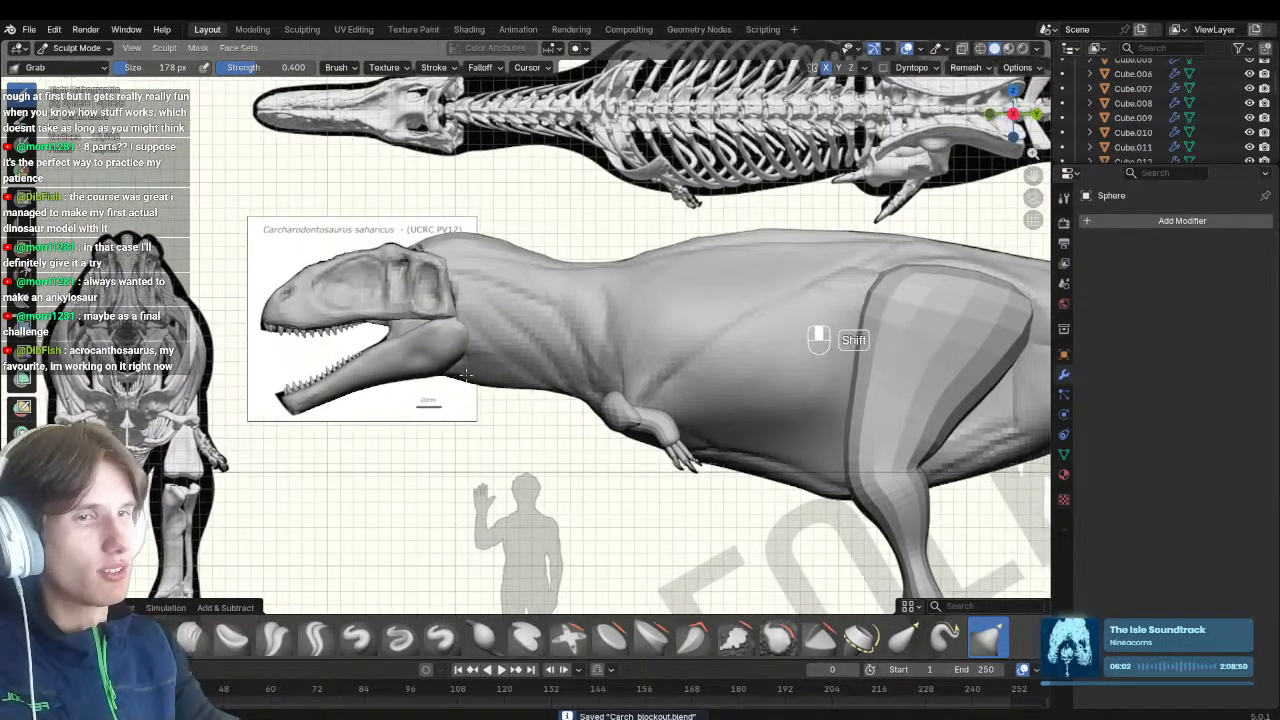
scroll(465, 378, up, 1)
key(f)
click(533, 393)
mouse_move(587, 279)
shift+middle_down()
mouse_move(566, 337)
mouse_move(487, 363)
shift+middle_up()
key(alt+z)
key(f)
click(541, 311)
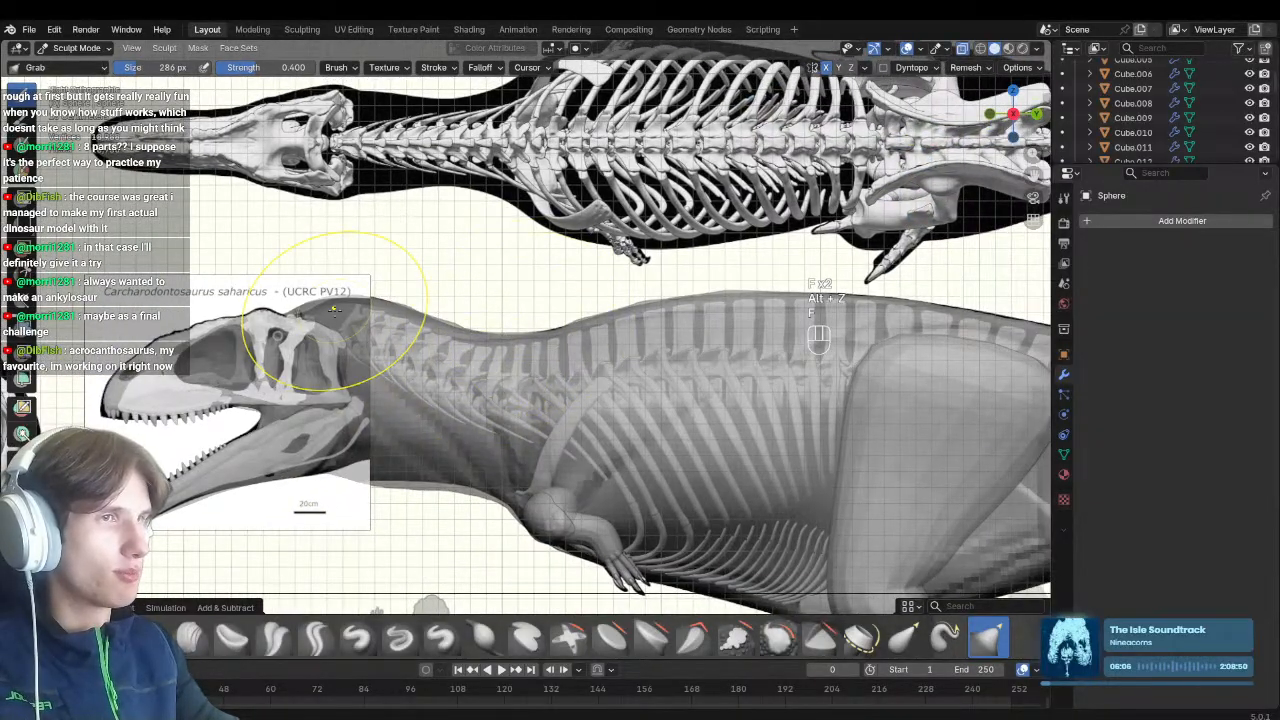
key(f)
click(300, 311)
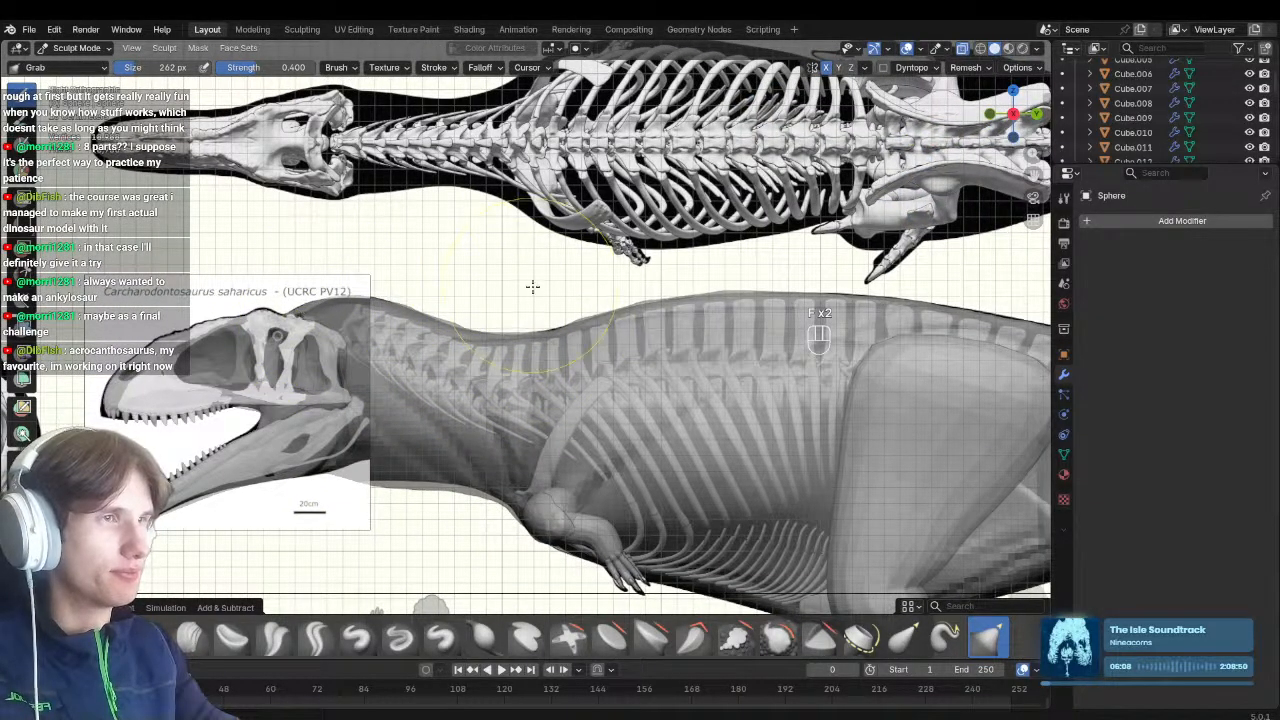
key(alt+z)
Fit the back, hip and upper tail outline to the side reference with the Grab brush
shift+middle_drag(560, 331, 434, 314)
shift+middle_drag(541, 278, 377, 286)
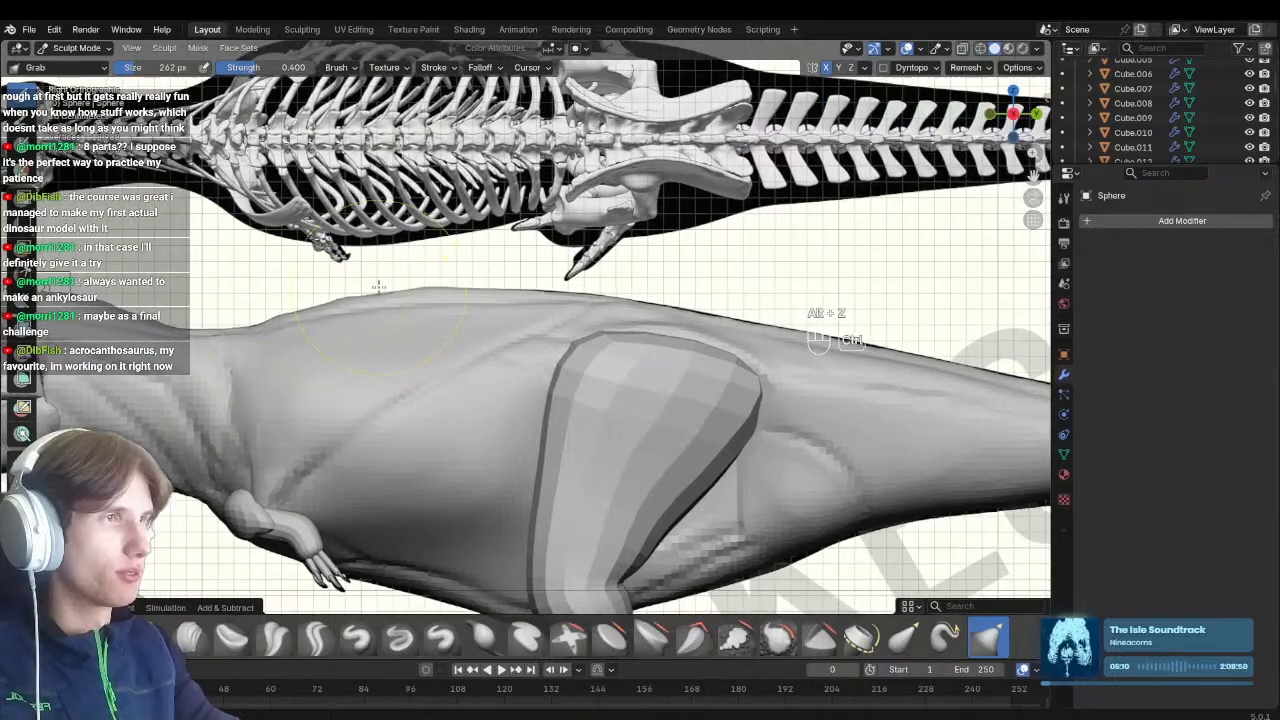
scroll(440, 288, down, 1)
key(f)
click(588, 303)
shift+middle_drag(667, 264, 491, 214)
key(alt+z)
shift+middle_drag(890, 362, 710, 334)
key(alt+z)
key(f)
click(493, 331)
Try to carve a Draw Sharp crease along the side of the tail at 68 px
key(1)
key(f)
click(436, 329)
shift+middle_drag(432, 331, 394, 351)
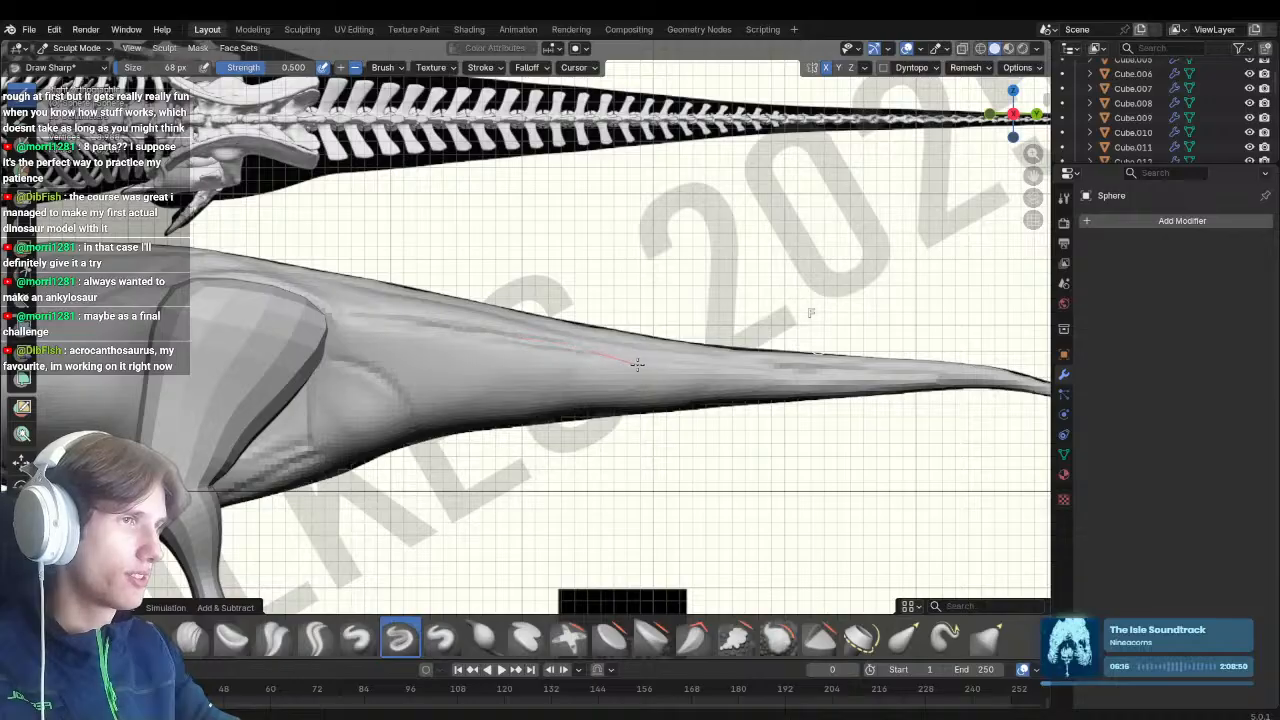
shift+middle_drag(695, 374, 484, 369)
ctrl+middle_drag(484, 369, 483, 431)
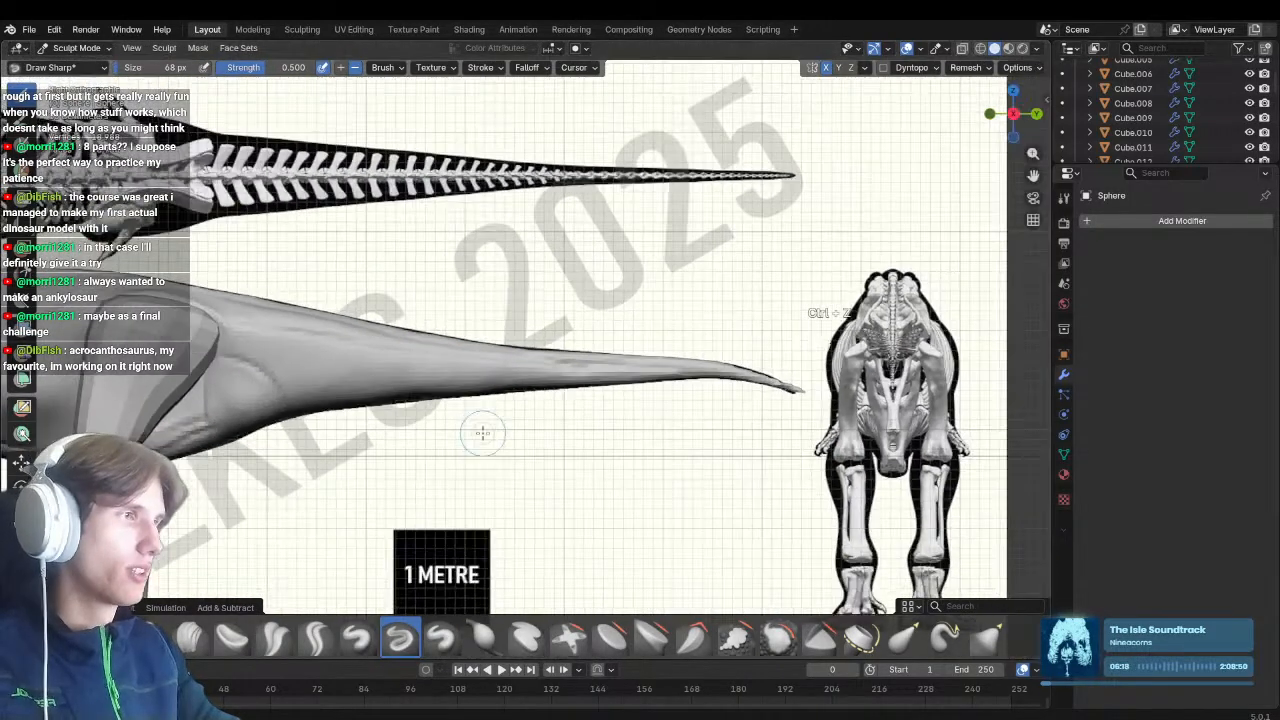
Carve a short downward Draw Sharp crease in the tail-base muscle behind the thigh at 72 px
shift+middle_drag(411, 354, 590, 334)
scroll(470, 370, up, 3)
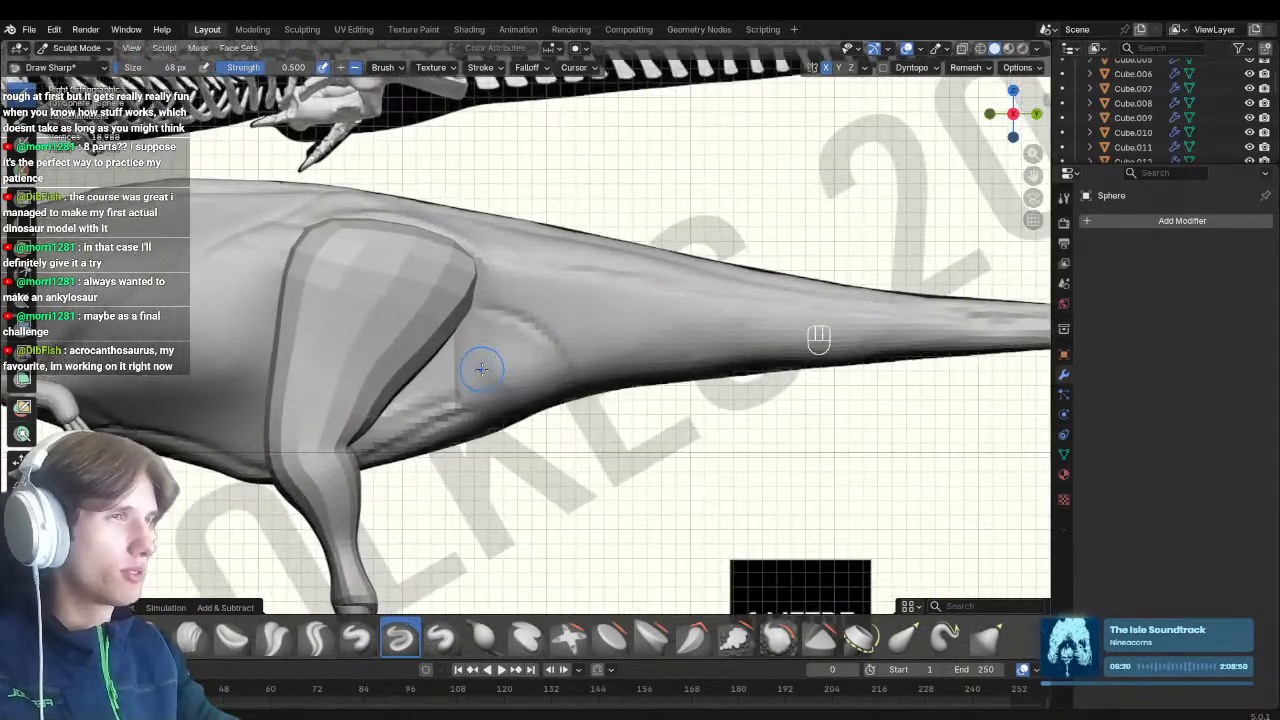
shift+middle_drag(485, 377, 543, 365)
key(f)
click(538, 370)
drag(505, 349, 521, 388)
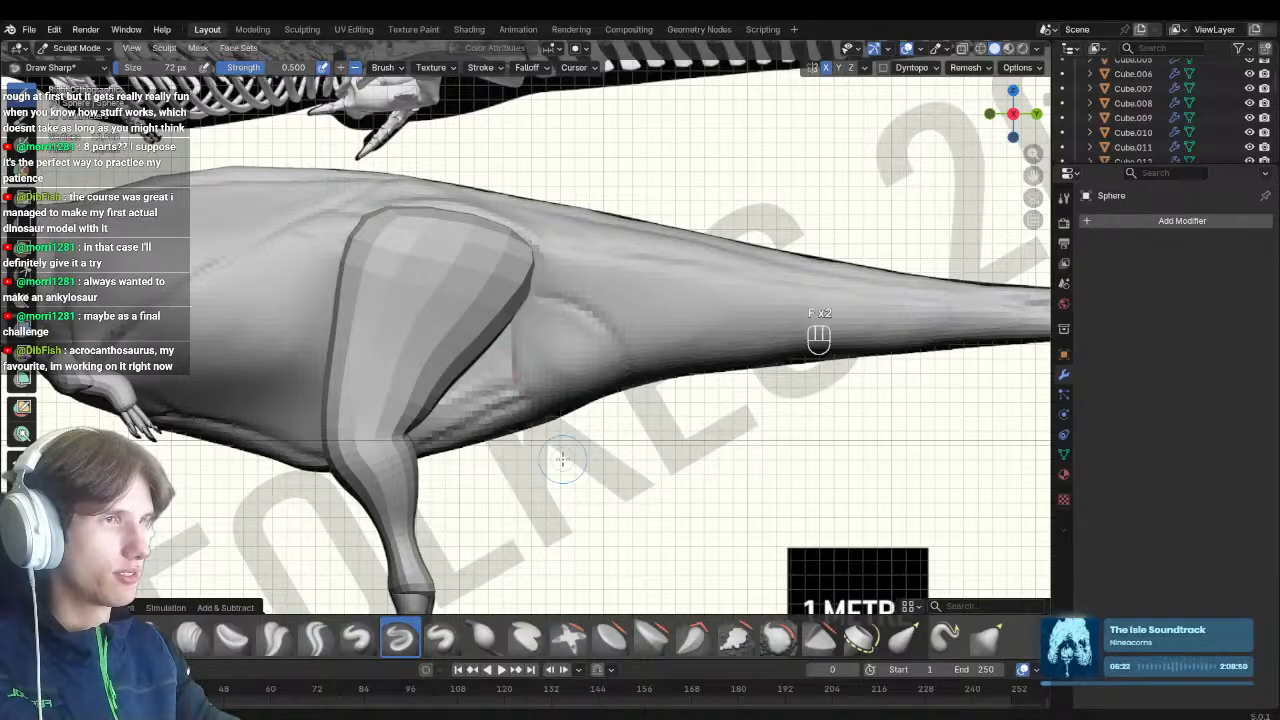
Adjust the tail-base muscle behind the thigh with the Grab brush and save the blockout file
mouse_move(562, 459)
middle_down()
mouse_move(550, 358)
mouse_move(637, 377)
mouse_move(641, 465)
mouse_move(583, 450)
mouse_move(557, 371)
mouse_move(634, 334)
middle_up()
key(g)
key(f)
key(f)
key(KP_3)
key(ctrl+s)
key(f)
click(551, 342)
Switch sculpting to the leg, reshape the rear of the thigh and knee with the Grab brush at 210 px, and save
shift+middle_drag(571, 374, 611, 350)
mouse_move(611, 350)
ctrl+middle_down()
mouse_move(636, 404)
mouse_move(560, 405)
ctrl+middle_up()
key(alt+q)
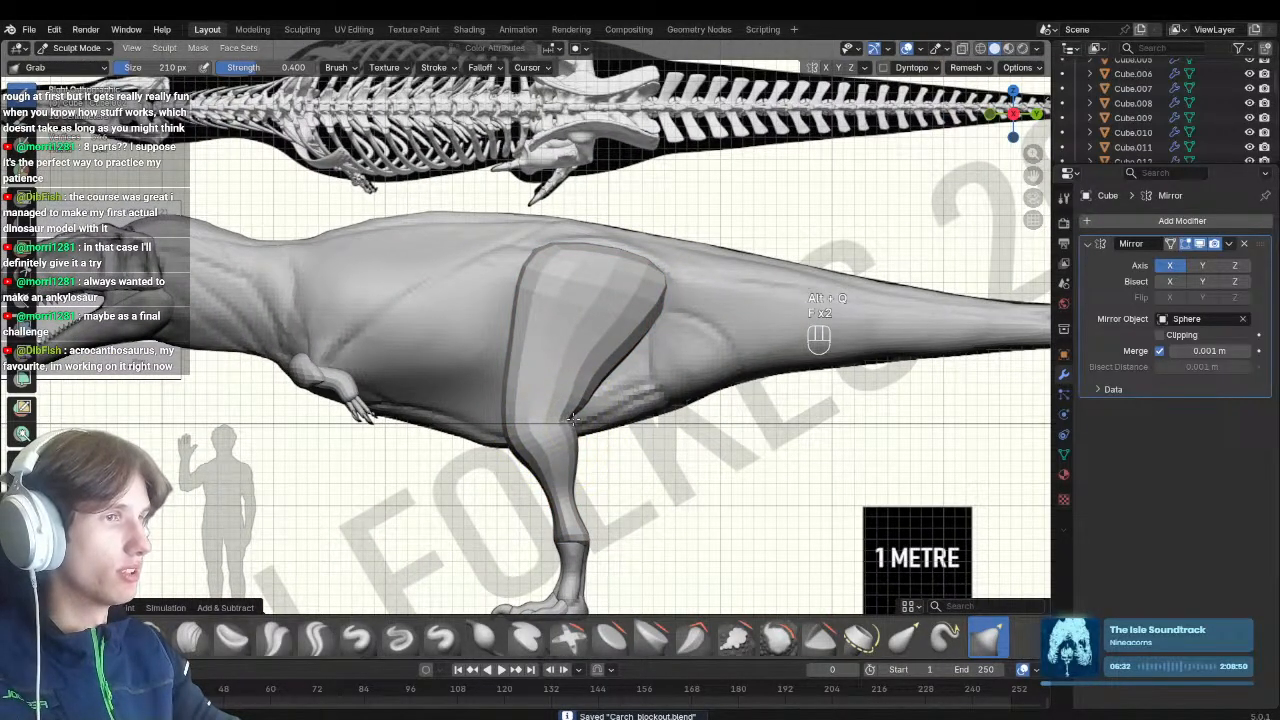
click(615, 372)
mouse_move(615, 381)
ctrl+middle_down()
mouse_move(612, 397)
mouse_move(512, 362)
mouse_move(618, 343)
ctrl+middle_up()
key(f)
click(558, 367)
key(ctrl+s)
Adjust the leg's overall shape in side view with the Grab brush at 454 px and save the blockout file
ctrl+middle_drag(600, 375, 640, 350)
key(f)
ctrl+middle_drag(590, 338, 578, 376)
ctrl+middle_drag(515, 328, 598, 408)
shift+middle_drag(715, 411, 545, 372)
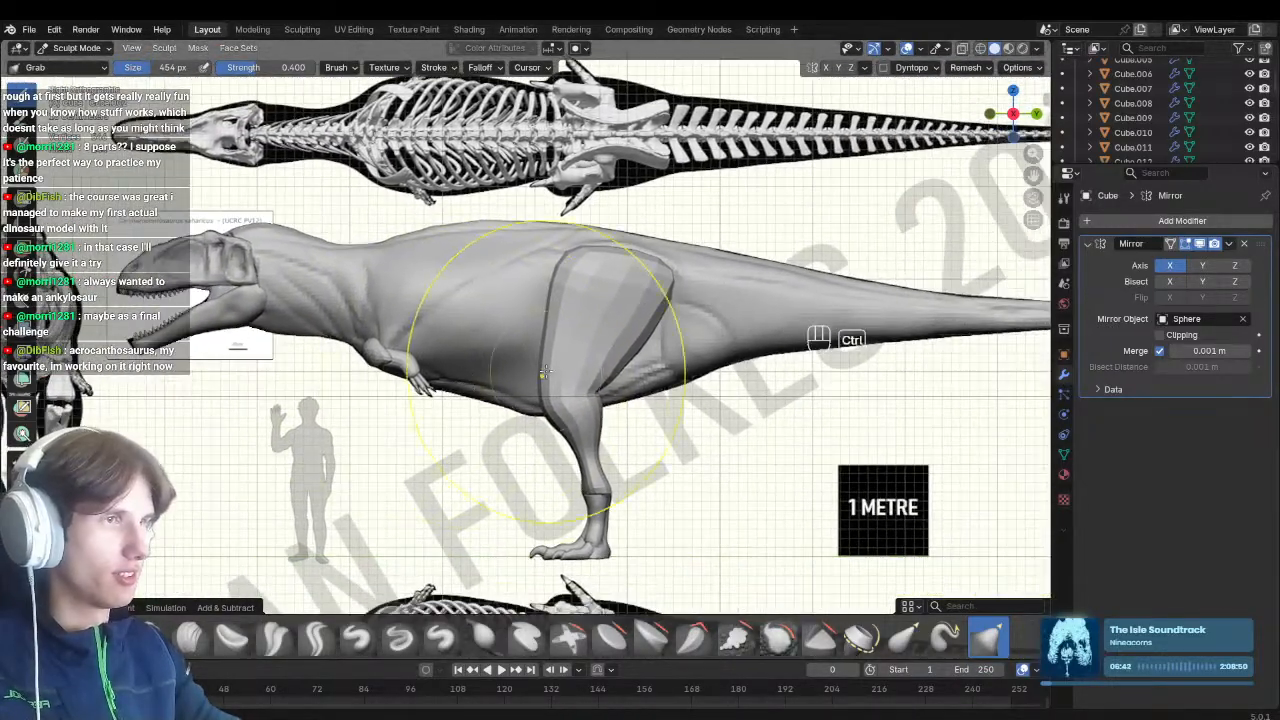
middle_drag(619, 467, 617, 505)
key(KP_3)
key(ctrl+s)
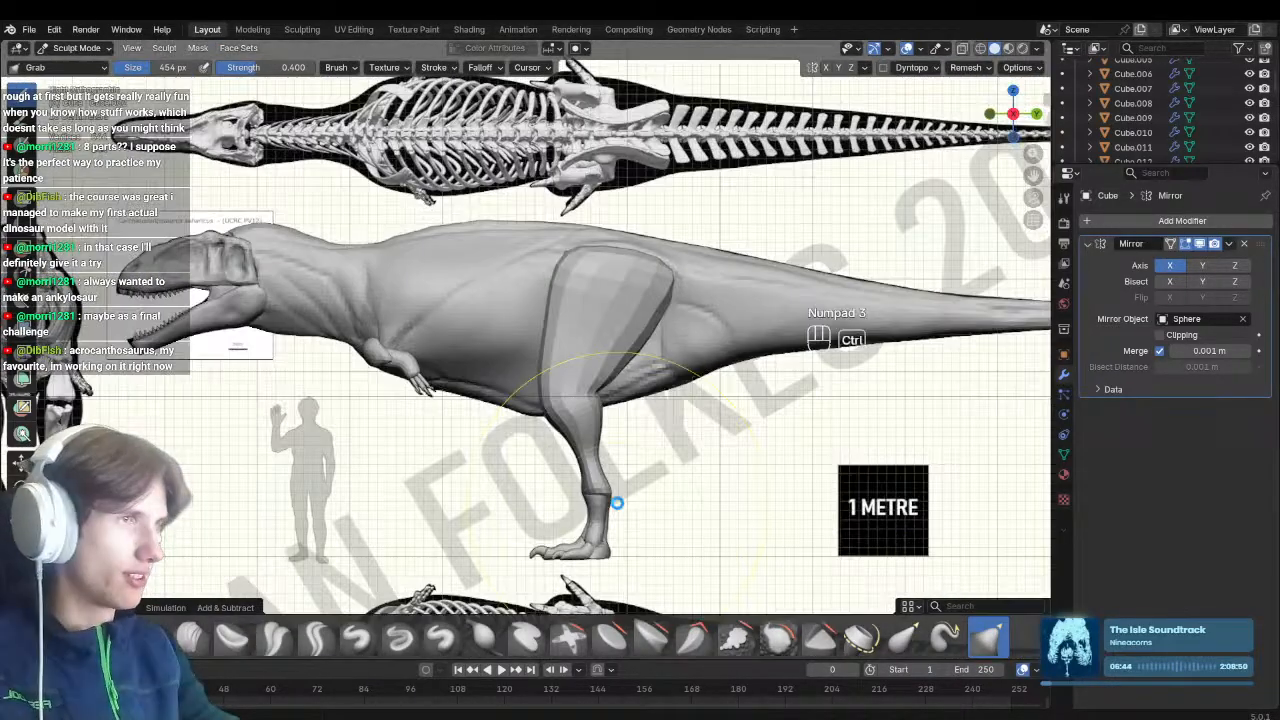
Adjust the leg's voxel size and voxel-remesh the leg
ctrl+middle_drag(590, 362, 543, 318)
shift+middle_drag(555, 375, 537, 319)
key(alt+q)
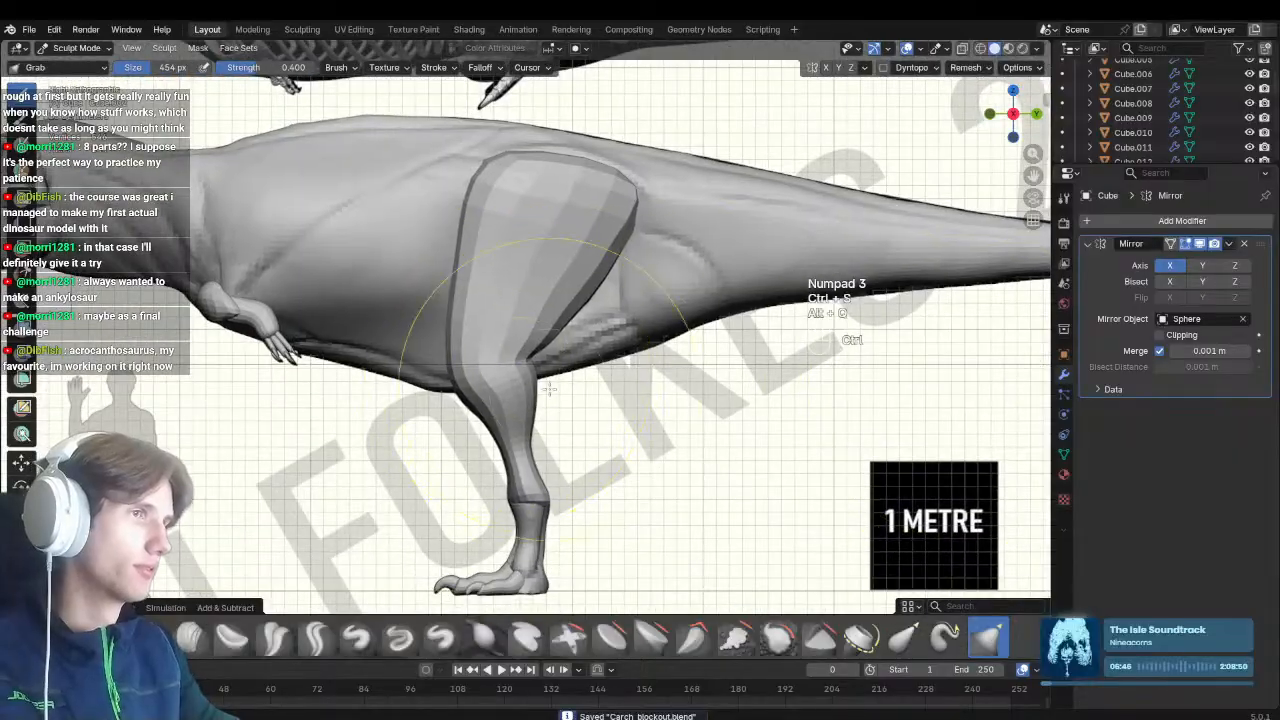
key(r)
click(615, 469)
shift+middle_drag(594, 459, 624, 460)
key(r)
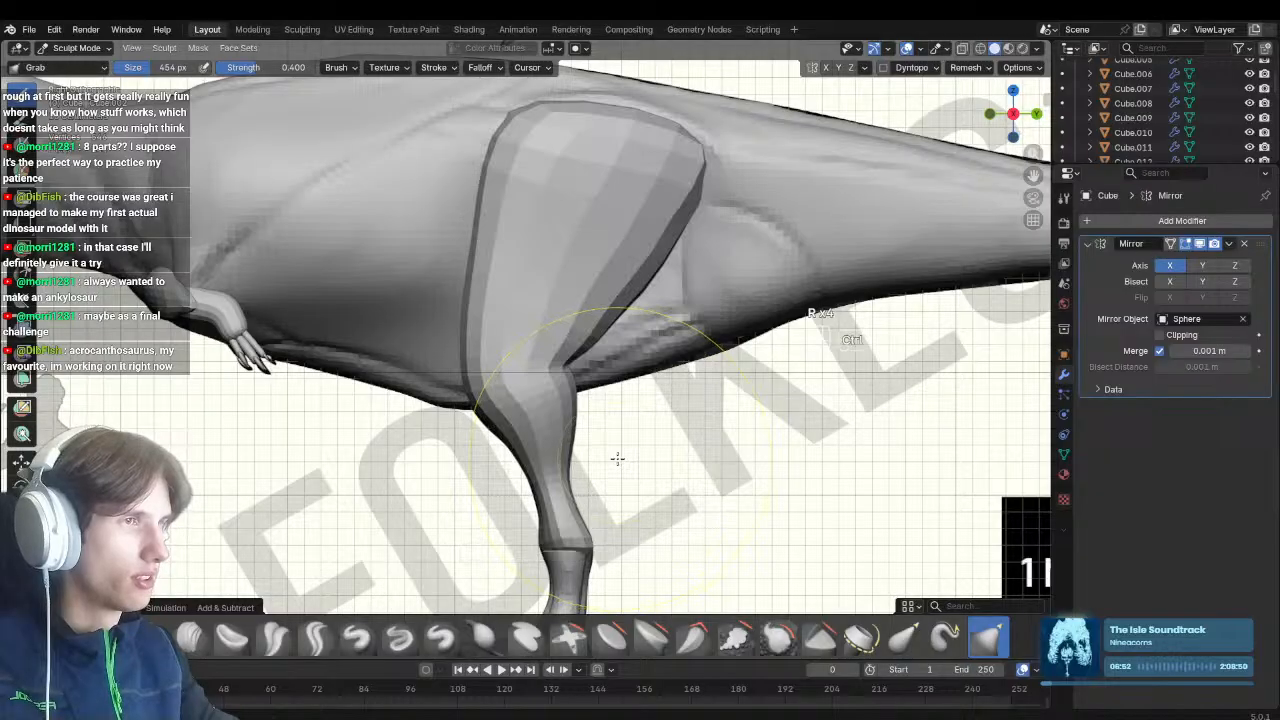
key(ctrl+r)
Set the Grab brush size to 324 px and refine the remeshed leg around the knee in side view
key(f)
click(677, 410)
key(f)
click(640, 420)
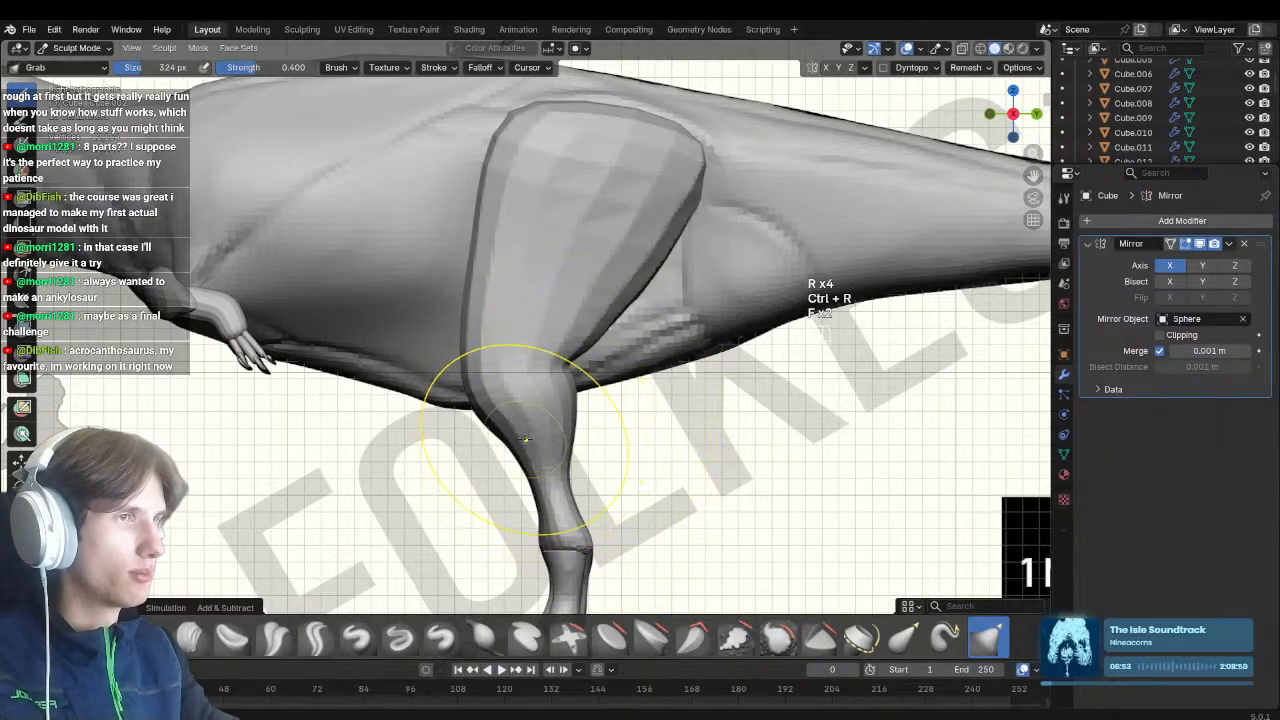
Refine the thigh and lower leg from several angles with the Grab brush at 276 px and save the blockout file
mouse_move(634, 286)
middle_down()
mouse_move(517, 307)
mouse_move(500, 251)
mouse_move(558, 225)
mouse_move(572, 243)
mouse_move(598, 215)
middle_up()
key(f)
click(560, 250)
key(f)
click(570, 241)
key(f)
click(543, 280)
middle_drag(494, 367, 585, 350)
ctrl+middle_drag(585, 350, 588, 395)
middle_drag(520, 350, 588, 340)
shift+middle_drag(588, 340, 545, 430)
key(ctrl+s)
Set the leg's voxel size to 0.0270 m in side view and voxel-remesh the leg
middle_drag(545, 430, 541, 348)
key(KP_3)
ctrl+middle_drag(566, 425, 552, 335)
ctrl+middle_drag(583, 246, 583, 298)
key(r)
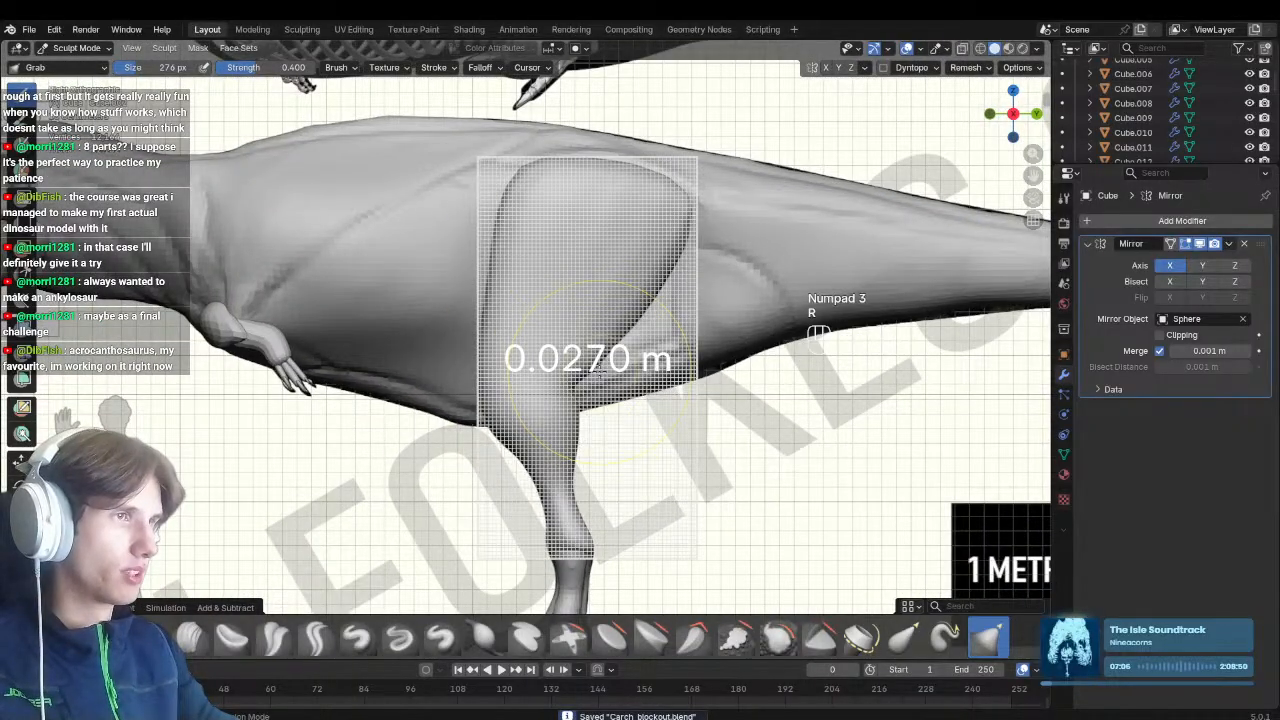
click(609, 345)
key(ctrl+r)
Switch to the Draw Sharp brush and set its size to 164 px for sculpting the thigh
ctrl+middle_drag(609, 350, 586, 331)
key(f)
click(638, 286)
key(1)
key(f)
click(652, 211)
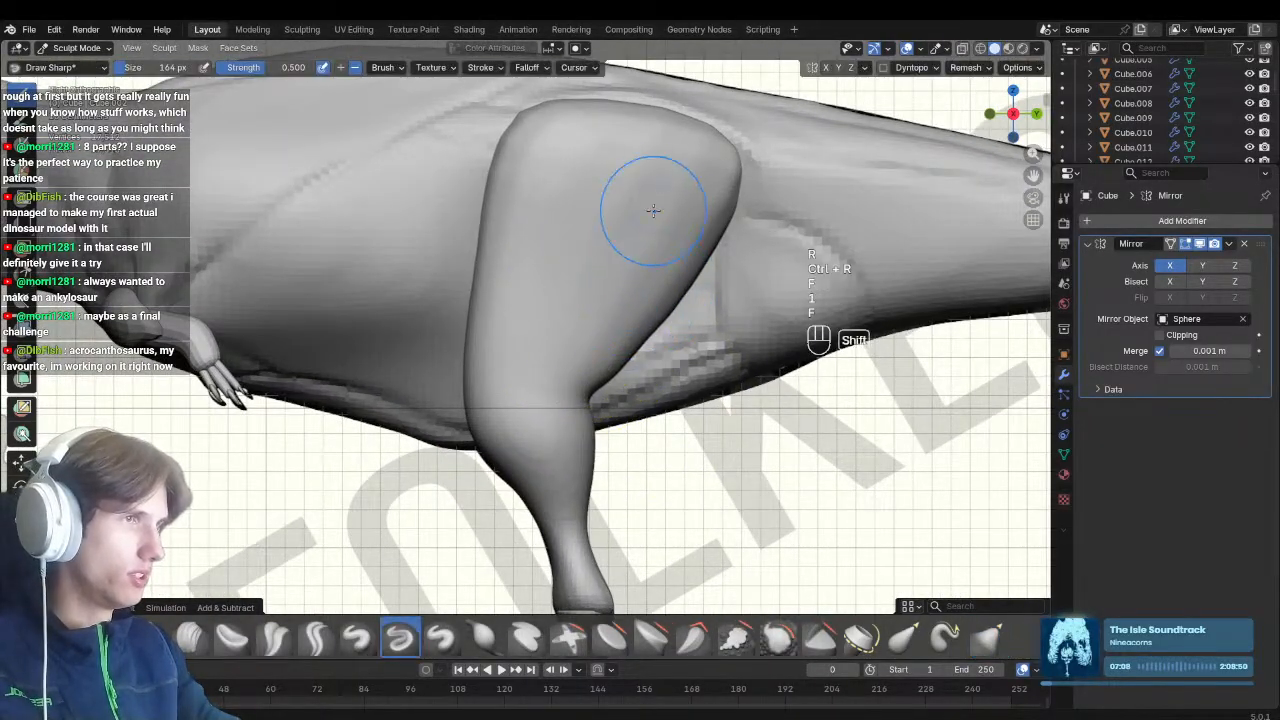
Carve a crease down the rear of the thigh from hip to knee with the Draw Sharp brush at 58 px
shift+middle_drag(652, 211, 646, 229)
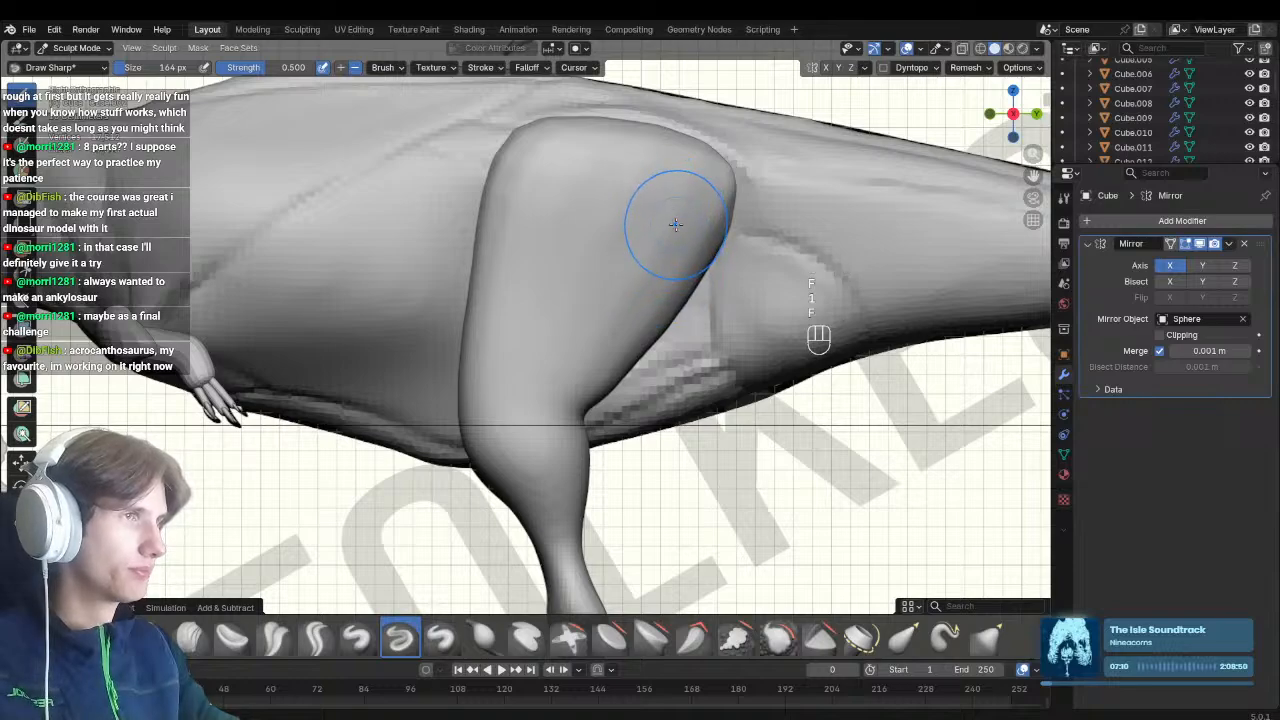
key(f)
click(687, 195)
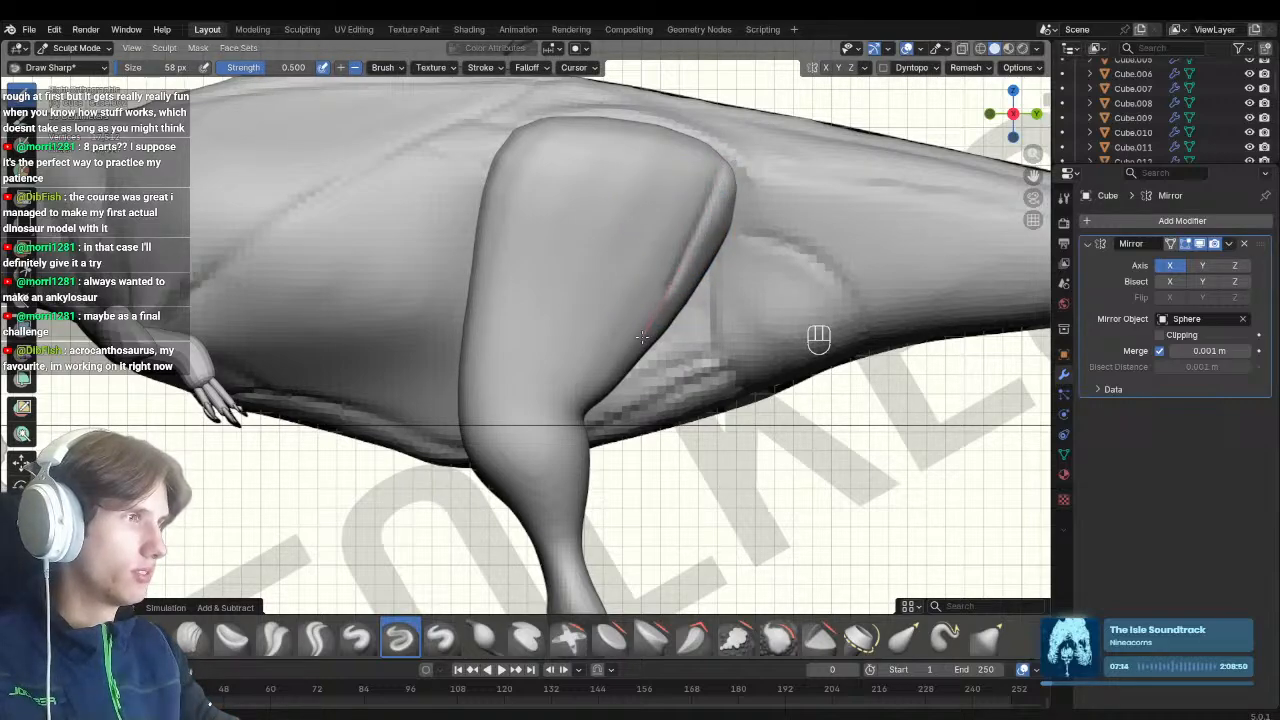
key(ctrl+z)
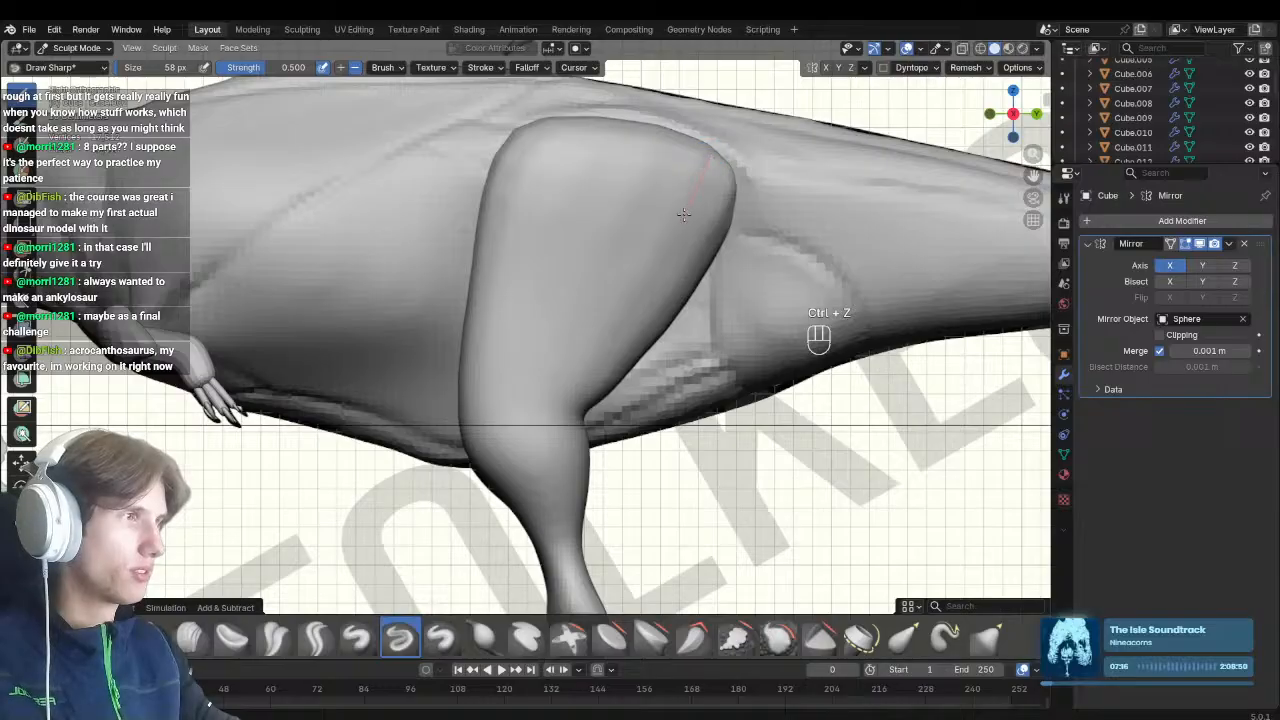
drag(684, 214, 610, 346)
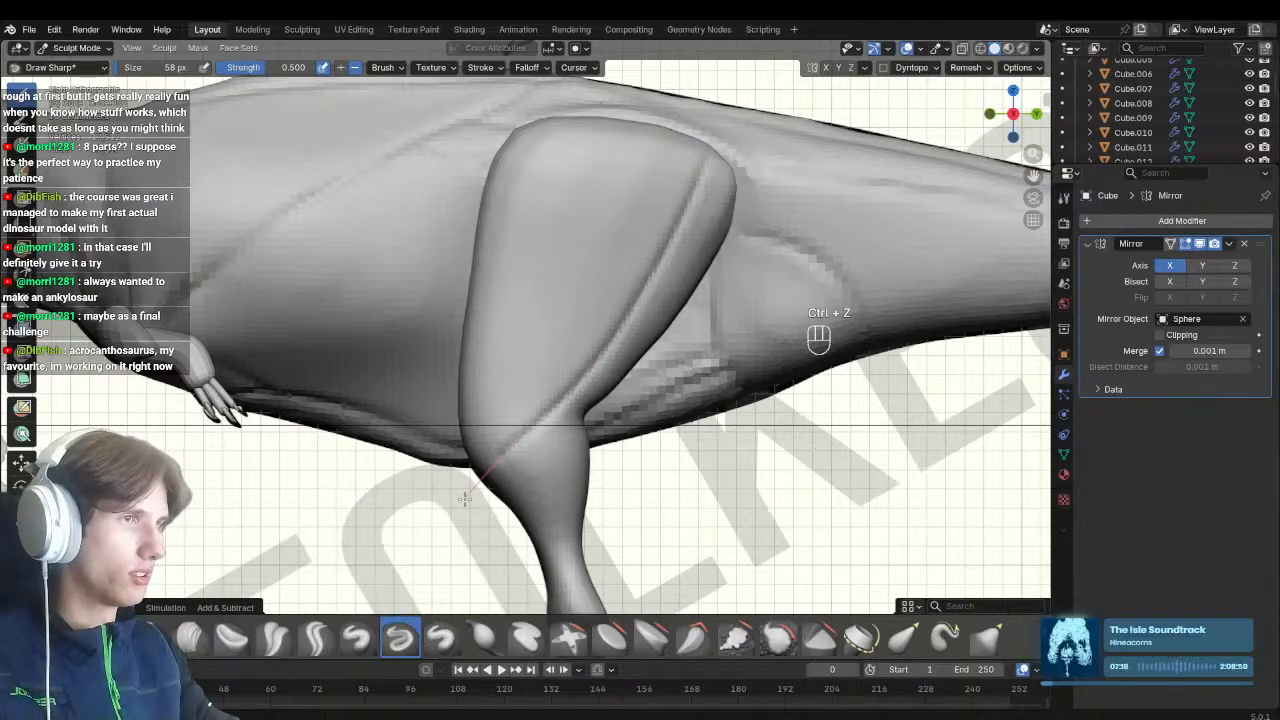
Carve a diagonal crease from the front of the knee across the shin toward the back of the ankle with Draw Sharp at about 64 px
mouse_move(465, 499)
middle_down()
mouse_move(623, 414)
mouse_move(594, 436)
mouse_move(490, 440)
middle_up()
key(f)
click(597, 427)
key(ctrl+z)
ctrl+middle_drag(490, 440, 470, 354)
key(KP_3)
mouse_move(514, 414)
ctrl+middle_down()
mouse_move(501, 373)
mouse_move(519, 285)
ctrl+middle_up()
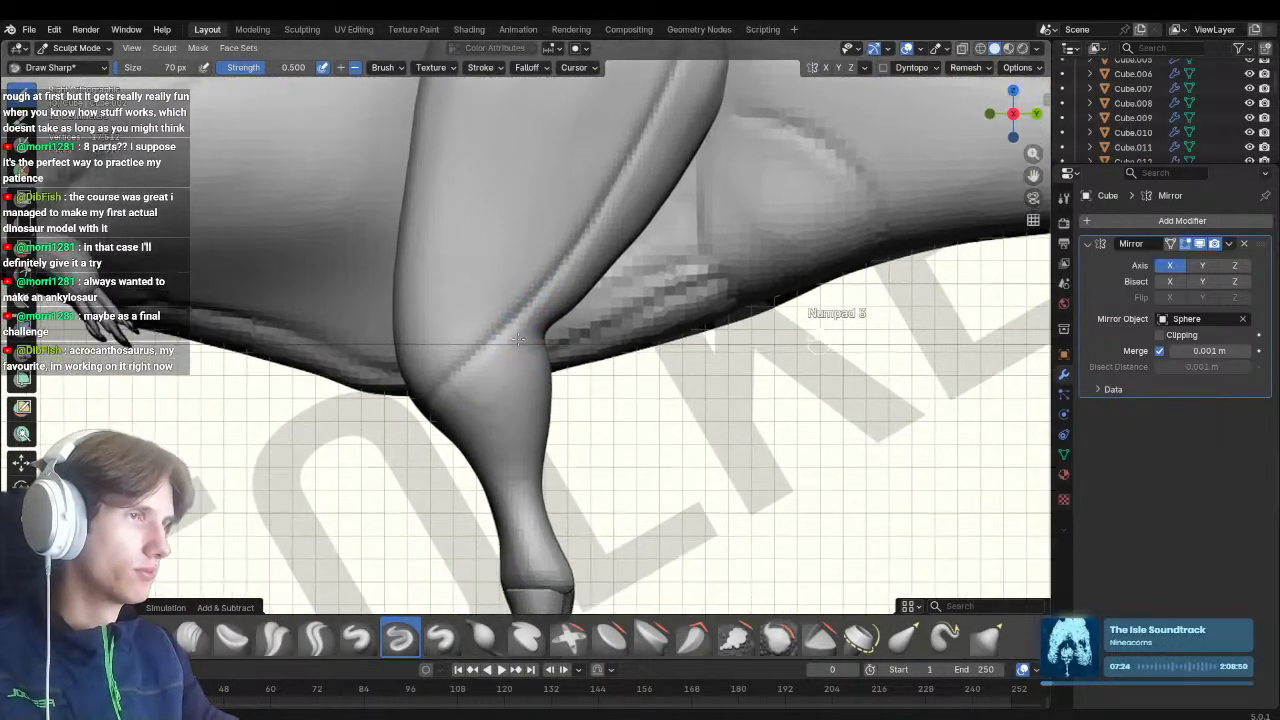
ctrl+middle_drag(514, 364, 506, 329)
key(f)
click(471, 339)
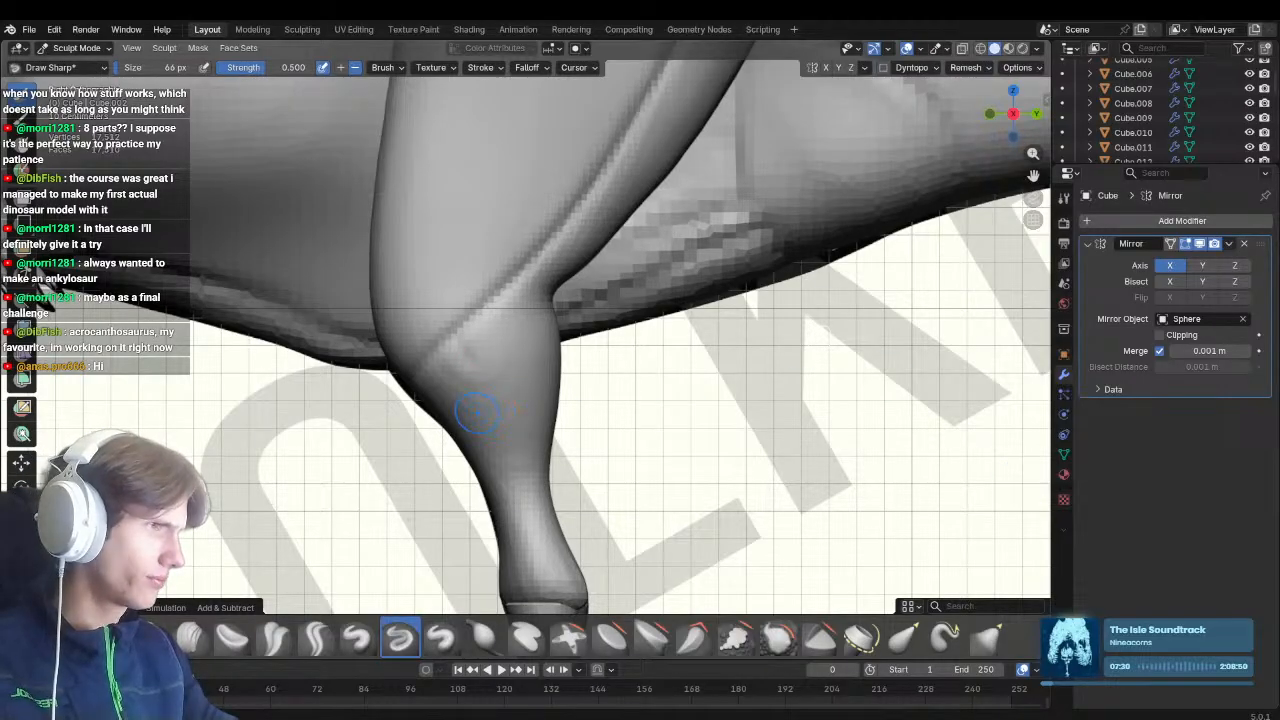
shift+middle_drag(478, 410, 466, 343)
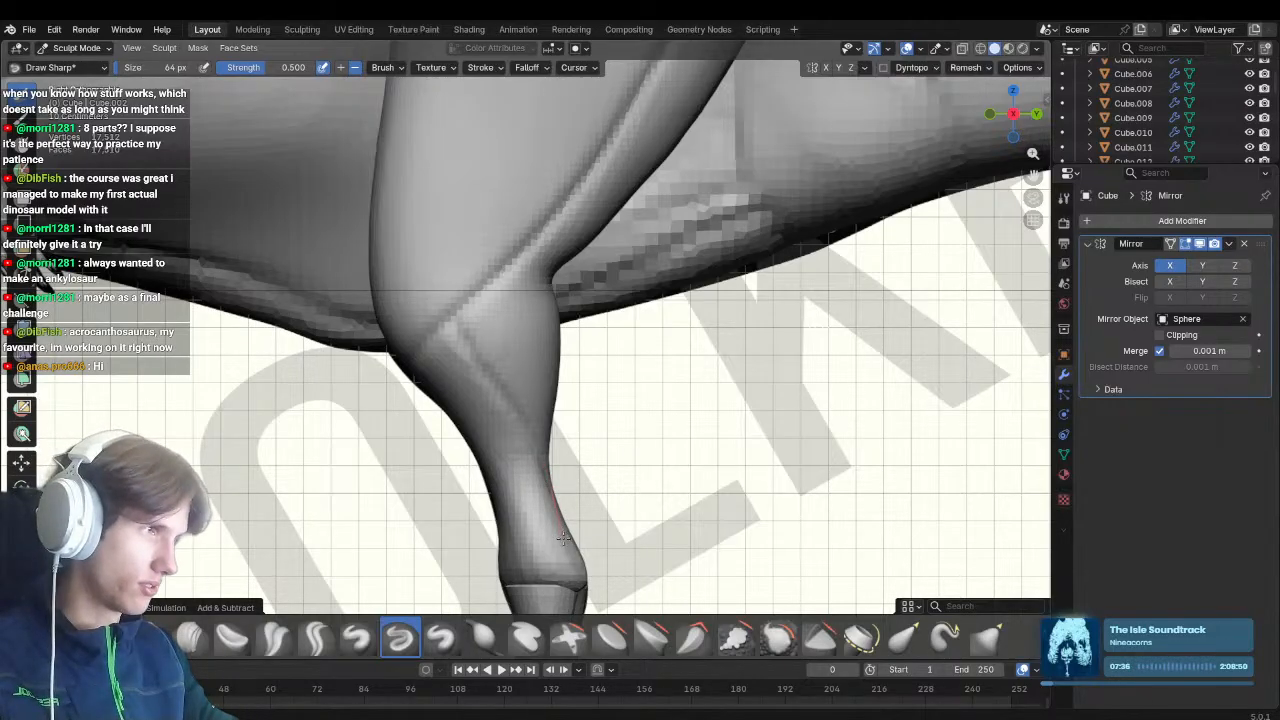
middle_drag(563, 537, 436, 420)
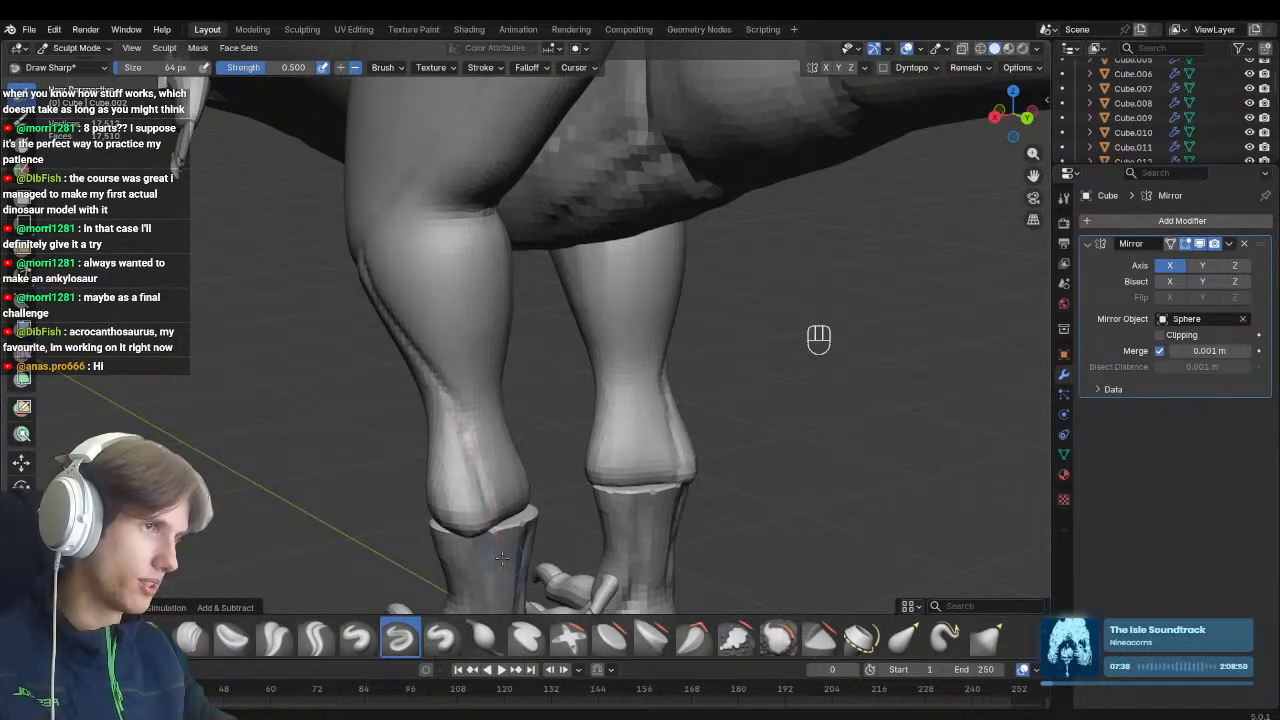
Reshape the ankle end of the lower leg over the foot joint with the Grab brush at 308 px
mouse_move(502, 559)
middle_down()
mouse_move(589, 300)
mouse_move(843, 597)
mouse_move(600, 490)
middle_up()
key(g)
key(f)
mouse_move(600, 490)
shift+middle_down()
mouse_move(482, 417)
mouse_move(540, 420)
shift+middle_up()
key(f)
key(f)
click(588, 421)
mouse_move(507, 427)
mouse_down()
mouse_move(500, 408)
mouse_move(450, 438)
mouse_up()
key(f)
click(453, 424)
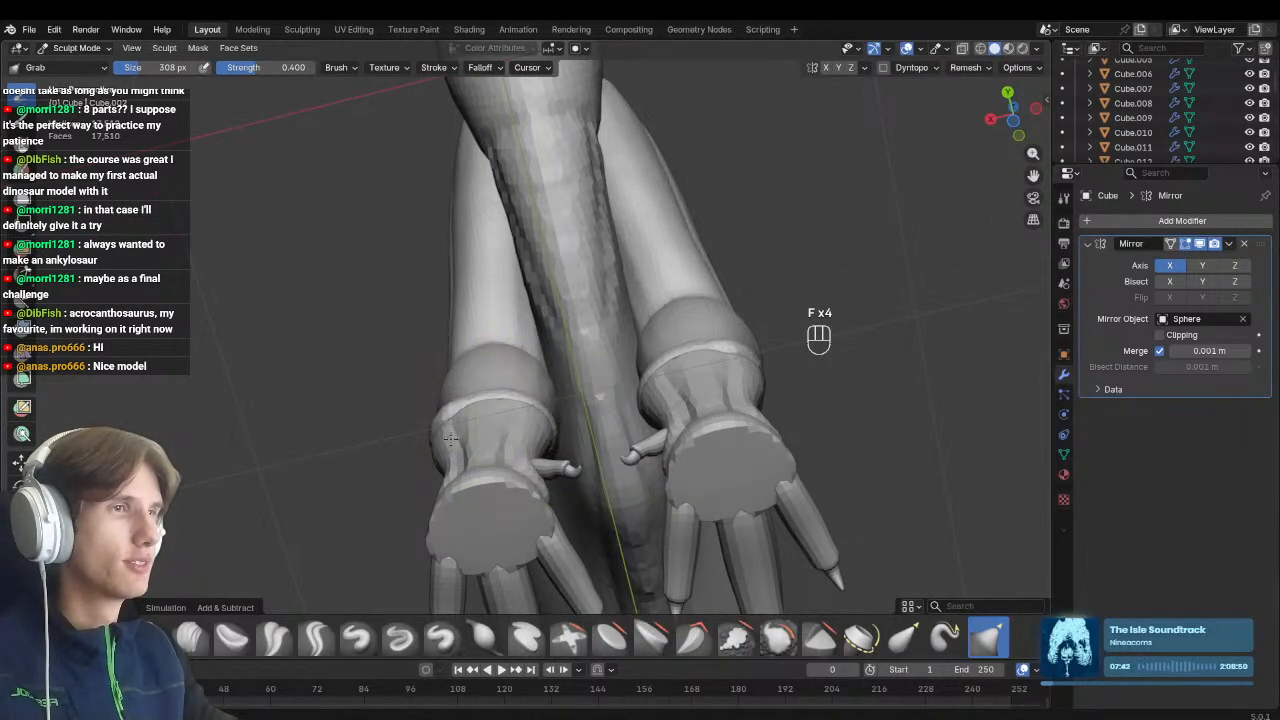
middle_drag(450, 437, 460, 515)
key(KP_3)
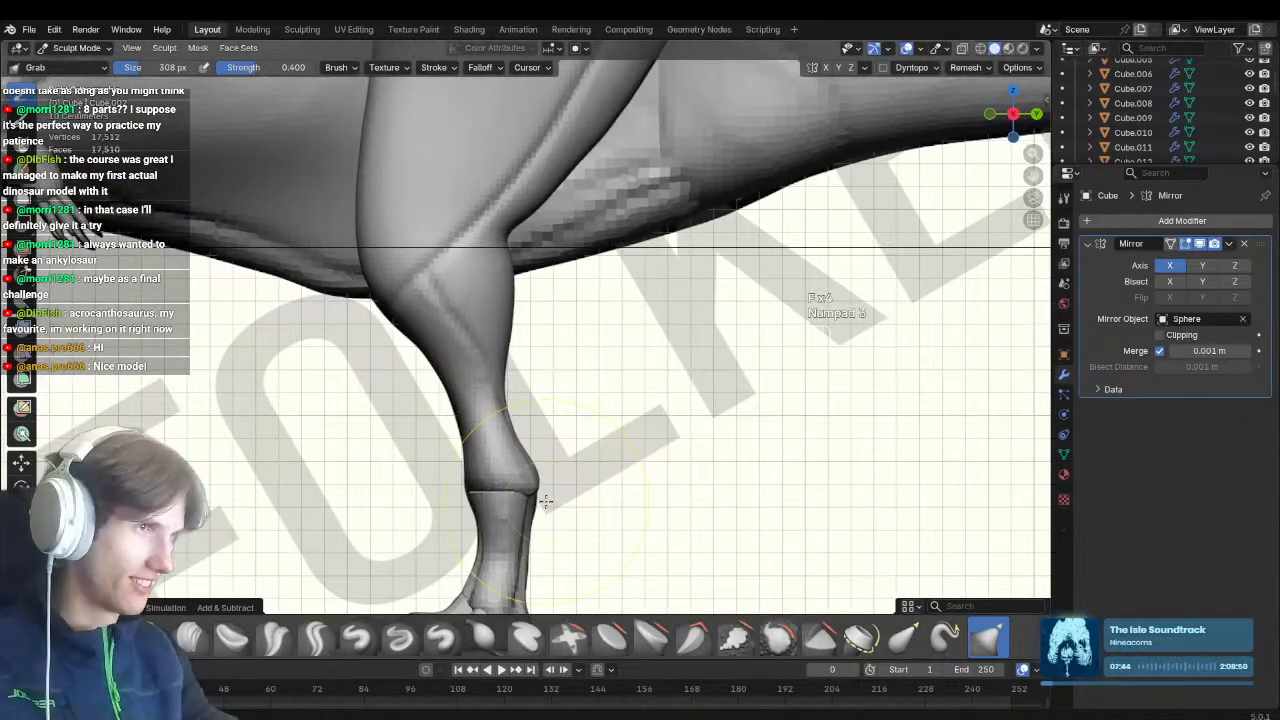
scroll(545, 502, down, 3)
key(ctrl+KP_1)
key(1)
key(f)
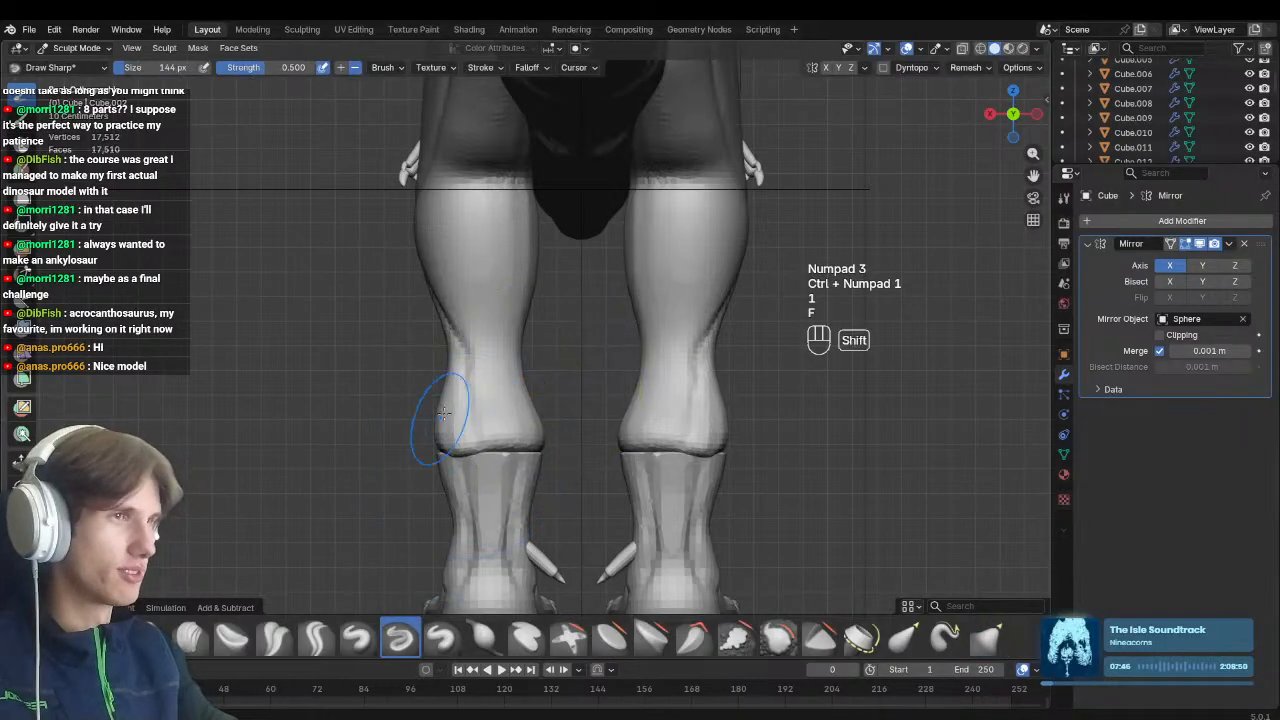
shift+middle_drag(443, 413, 448, 440)
scroll(470, 425, up, 2)
key(f)
click(500, 386)
shift+middle_drag(500, 386, 551, 347)
scroll(545, 360, down, 1)
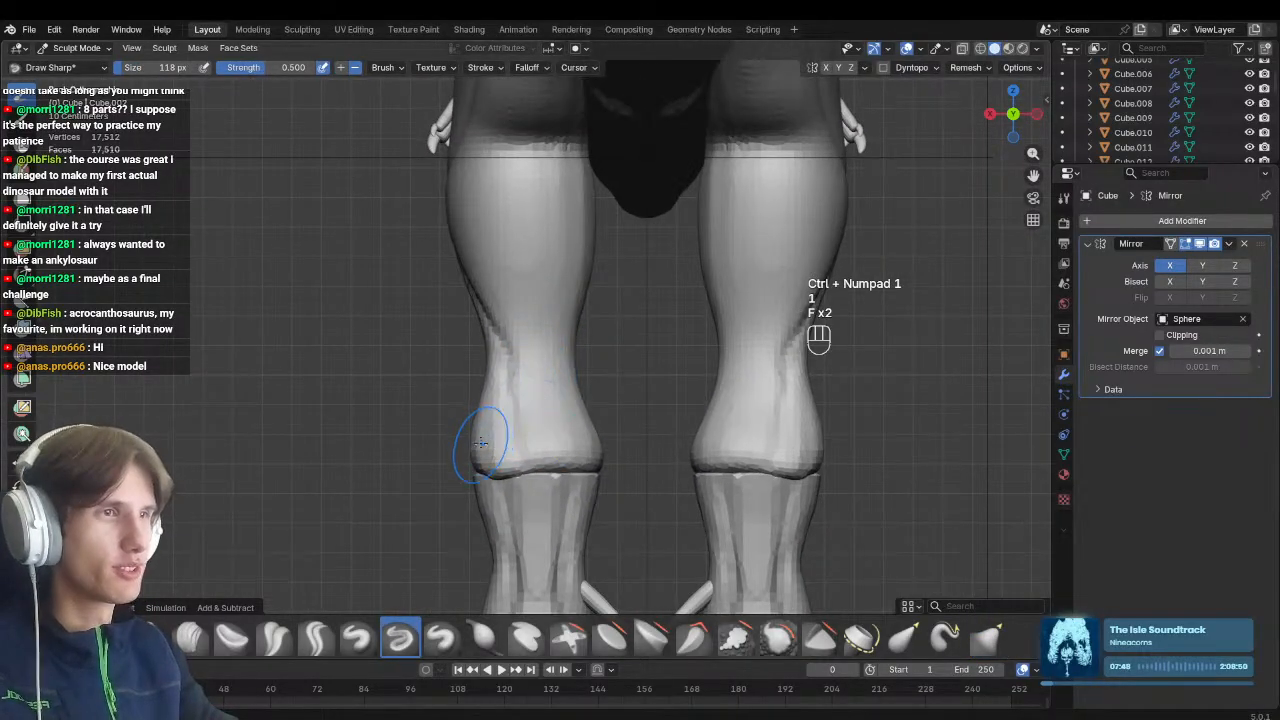
Even out the lower rim of the shin at the ankle from behind with the Grab brush at about 430 px
key(g)
key(f)
click(493, 478)
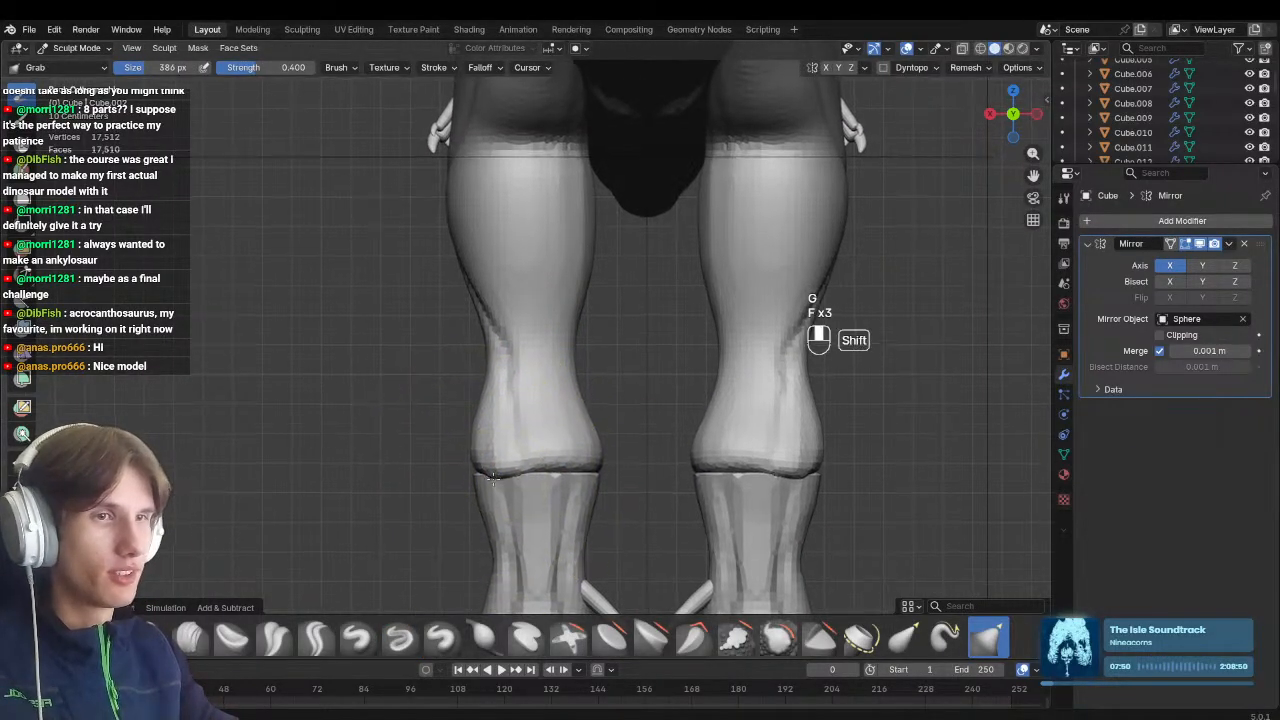
shift+middle_drag(493, 478, 489, 489)
scroll(490, 490, up, 1)
key(f)
click(497, 497)
drag(497, 499, 497, 488)
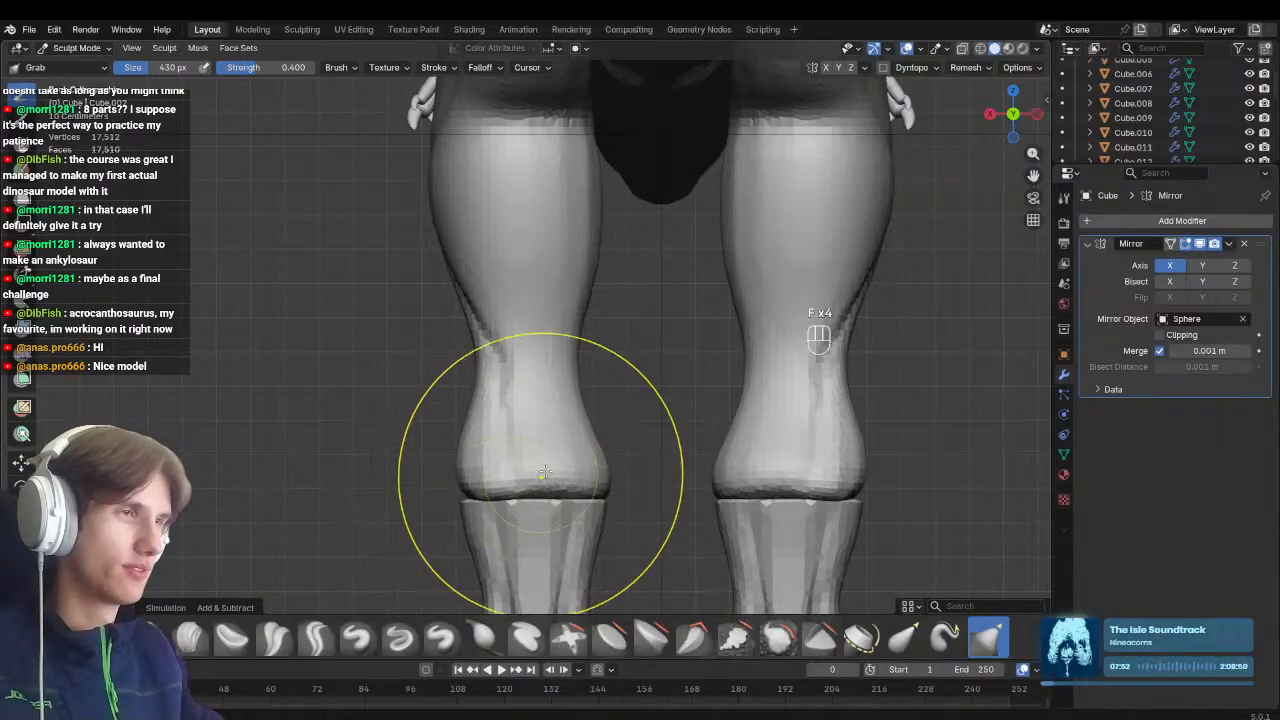
Carve a long vertical crease down the back of the calf to the ankle with Draw Sharp at 88 px
key(1)
key(f)
click(537, 380)
shift+middle_drag(545, 369, 542, 396)
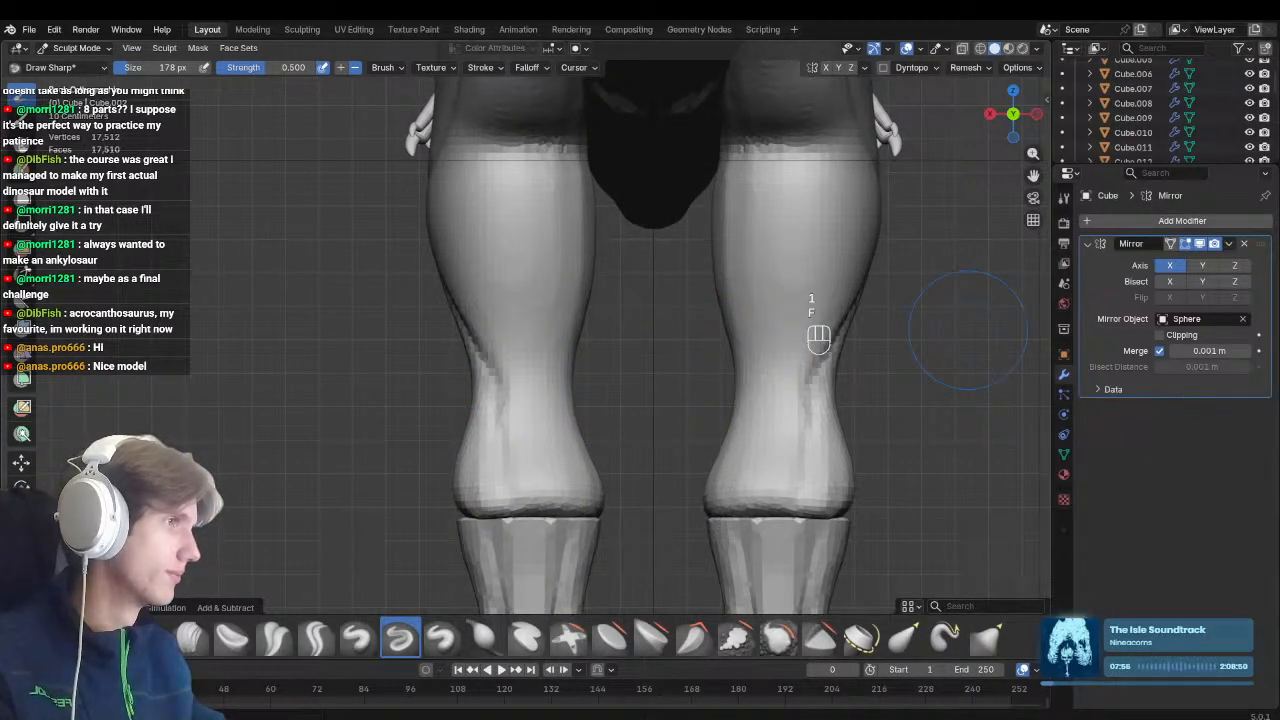
ctrl+middle_drag(515, 408, 508, 391)
key(1)
key(f)
click(532, 284)
shift+middle_drag(534, 283, 536, 334)
key(f)
click(486, 203)
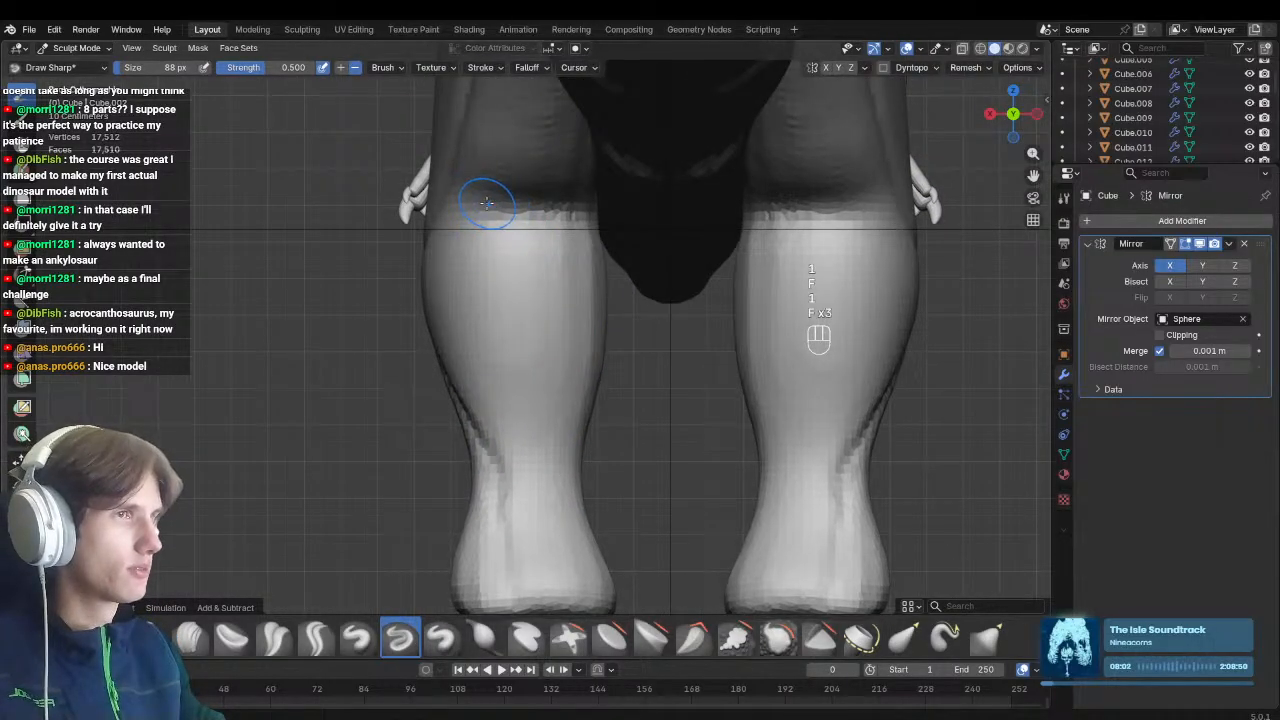
drag(544, 317, 545, 602)
ctrl+middle_drag(546, 409, 557, 315)
mouse_move(557, 315)
shift+middle_down()
mouse_move(523, 328)
mouse_move(524, 364)
shift+middle_up()
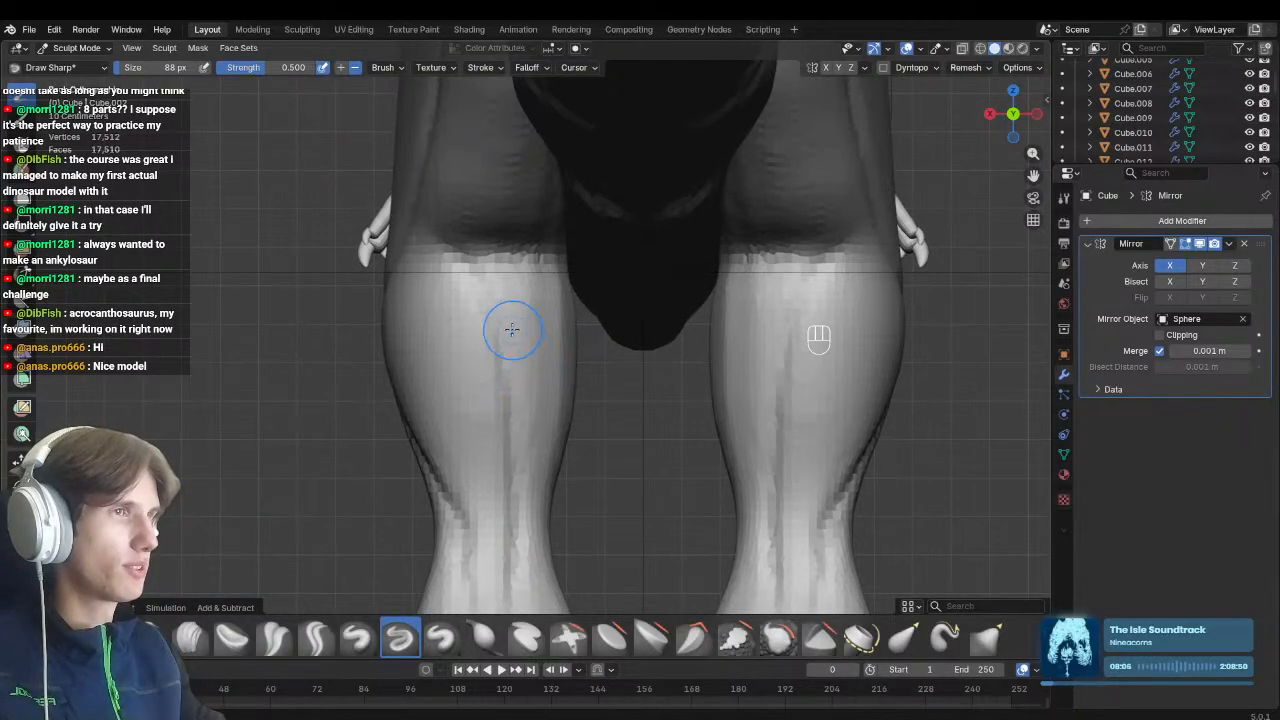
mouse_move(556, 278)
middle_down()
mouse_move(580, 285)
mouse_move(543, 277)
mouse_move(550, 295)
middle_up()
Carve a curved crease along the inner side of the calf and a groove running down to the ankle
middle_drag(651, 288, 492, 224)
mouse_move(521, 253)
mouse_down()
mouse_move(548, 350)
mouse_move(473, 502)
mouse_up()
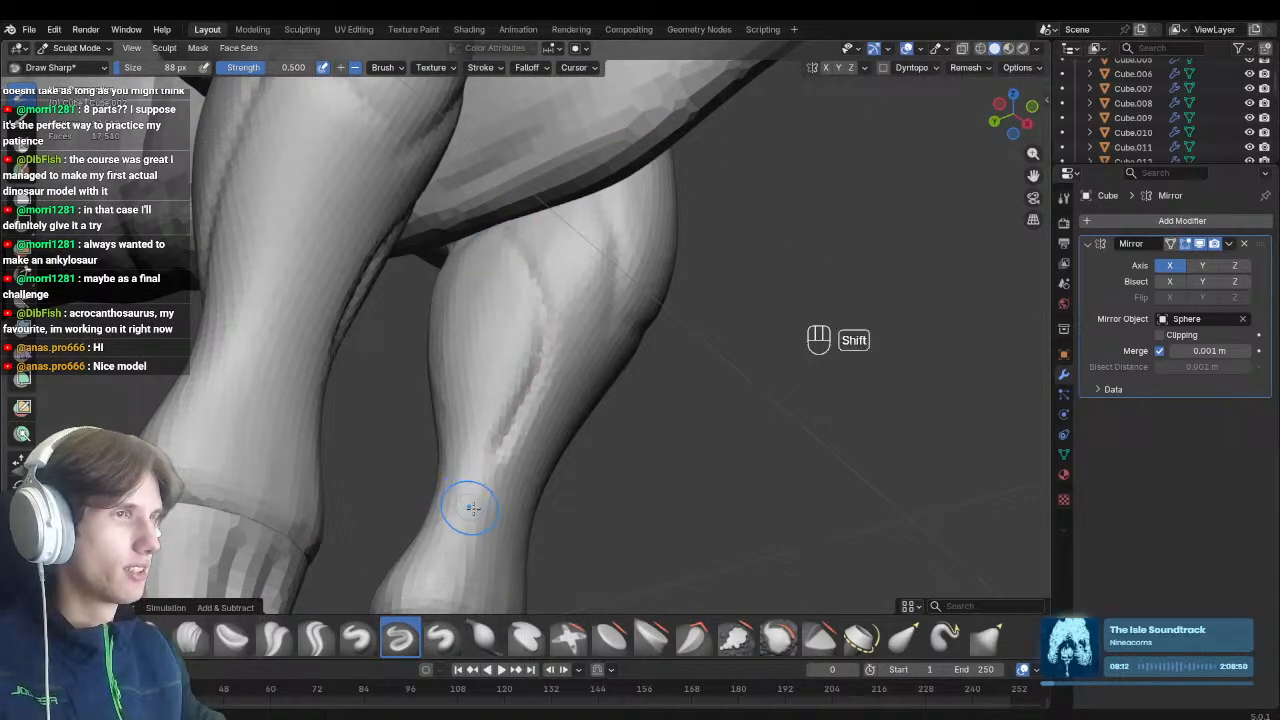
shift+middle_drag(471, 506, 532, 370)
middle_drag(532, 370, 565, 404)
middle_drag(523, 457, 570, 467)
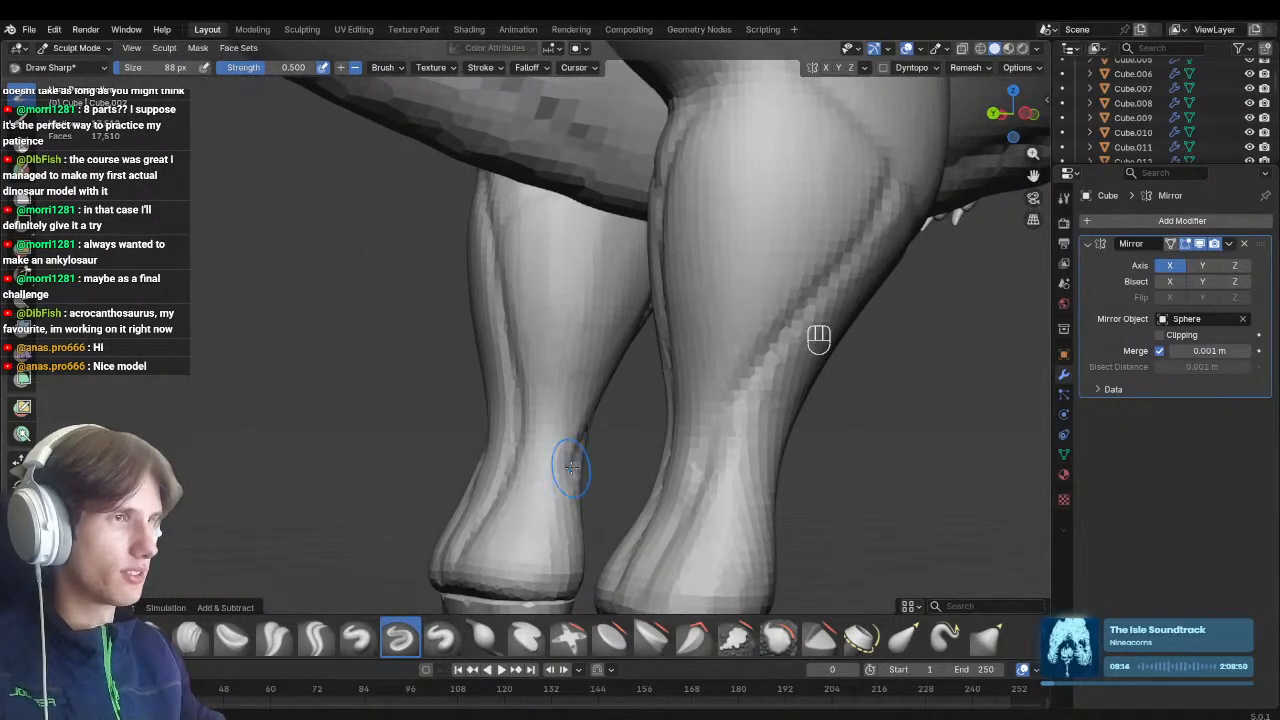
drag(547, 497, 515, 630)
middle_drag(525, 600, 710, 570)
scroll(700, 570, down, 4)
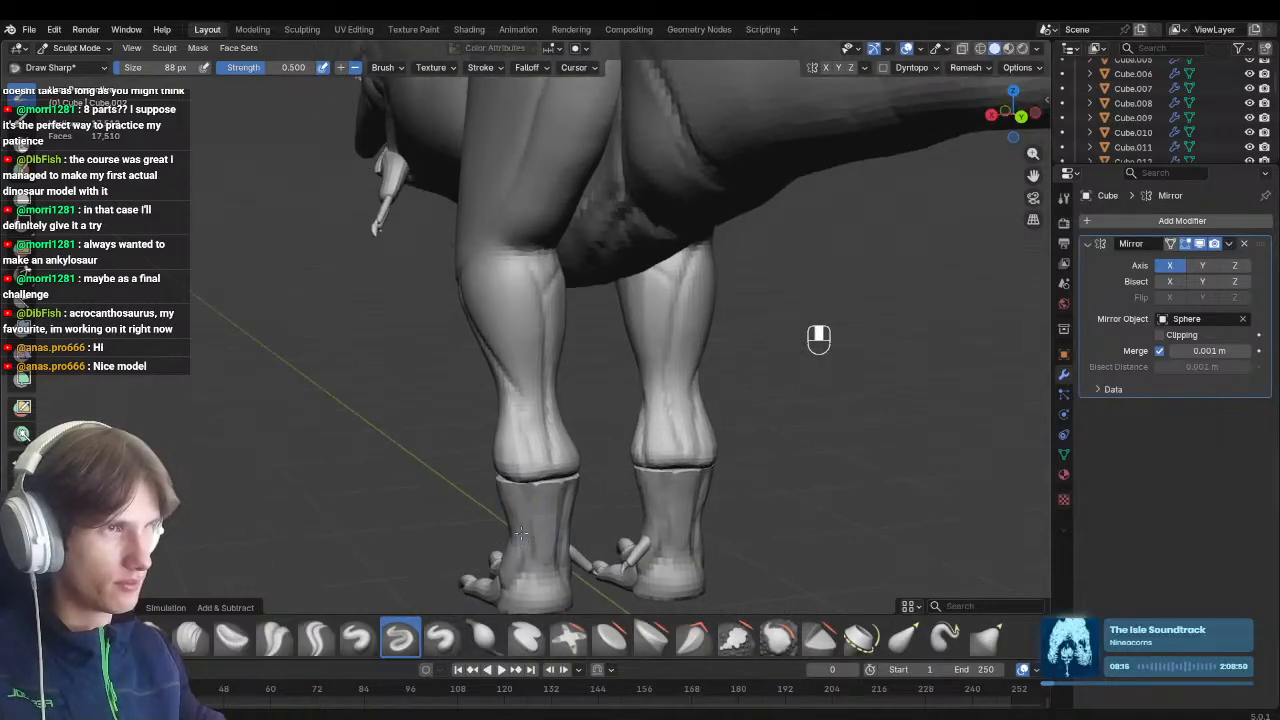
Refine the creases around the outer knee with Draw Sharp, reducing the brush size to 56 px and then 52 px
mouse_move(580, 555)
middle_down()
mouse_move(528, 537)
mouse_move(632, 533)
middle_up()
scroll(520, 400, up, 4)
key(f)
click(489, 442)
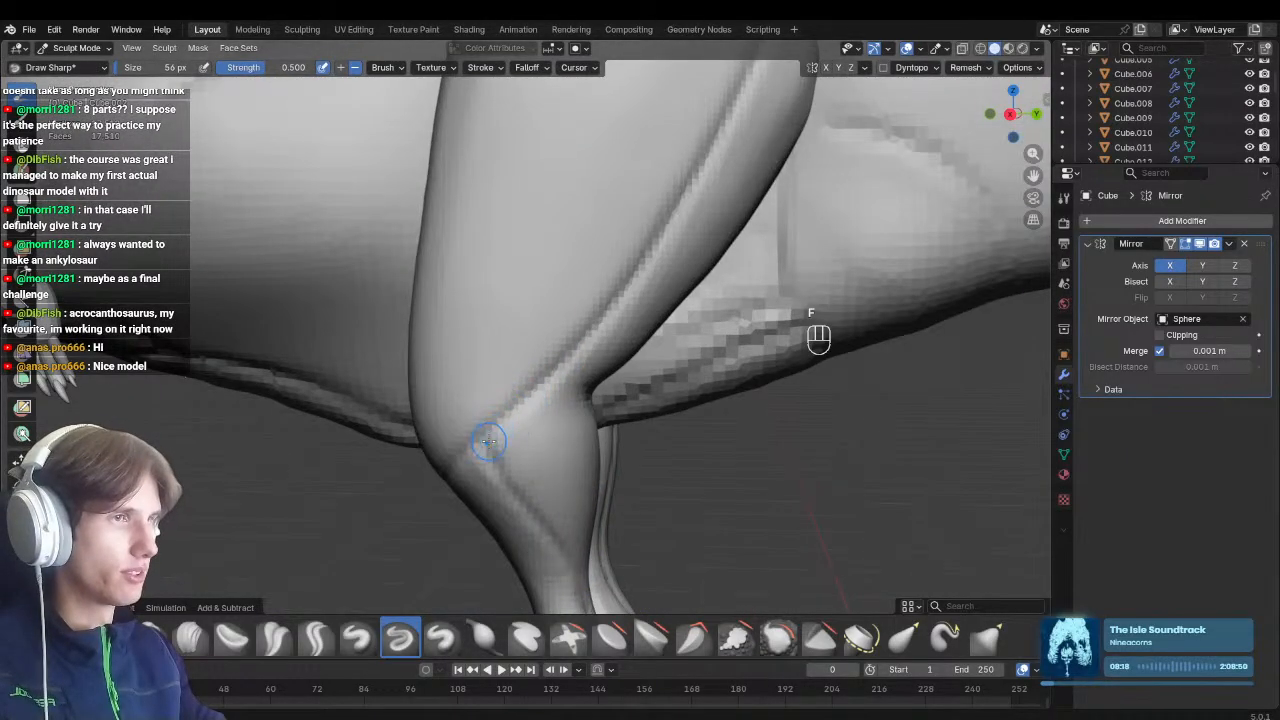
middle_drag(541, 377, 566, 345)
mouse_move(566, 450)
middle_down()
mouse_move(610, 454)
mouse_move(546, 436)
mouse_move(523, 457)
mouse_move(551, 468)
middle_up()
key(KP_3)
key(f)
click(549, 435)
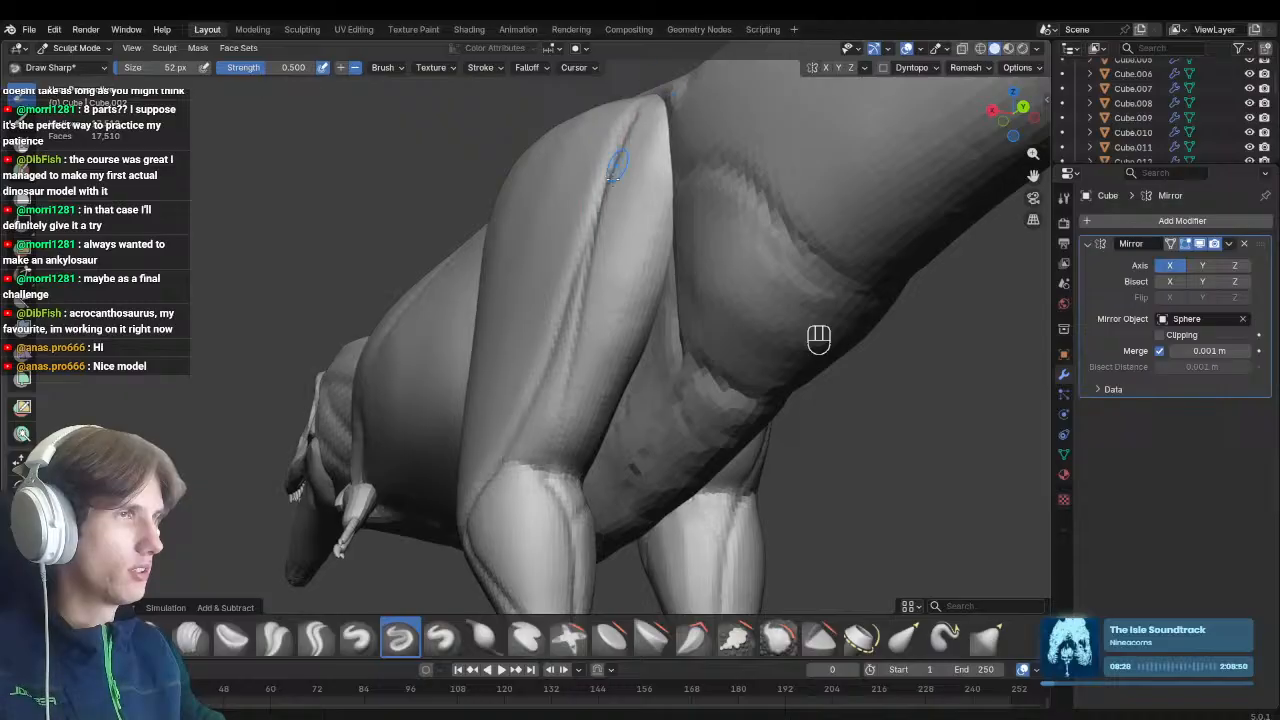
Carve a branching crease on the back of the thigh, just above the knee, with Draw Sharp at 52 px
middle_drag(612, 178, 682, 193)
middle_drag(600, 340, 520, 310)
ctrl+middle_drag(518, 360, 514, 334)
middle_drag(560, 400, 546, 462)
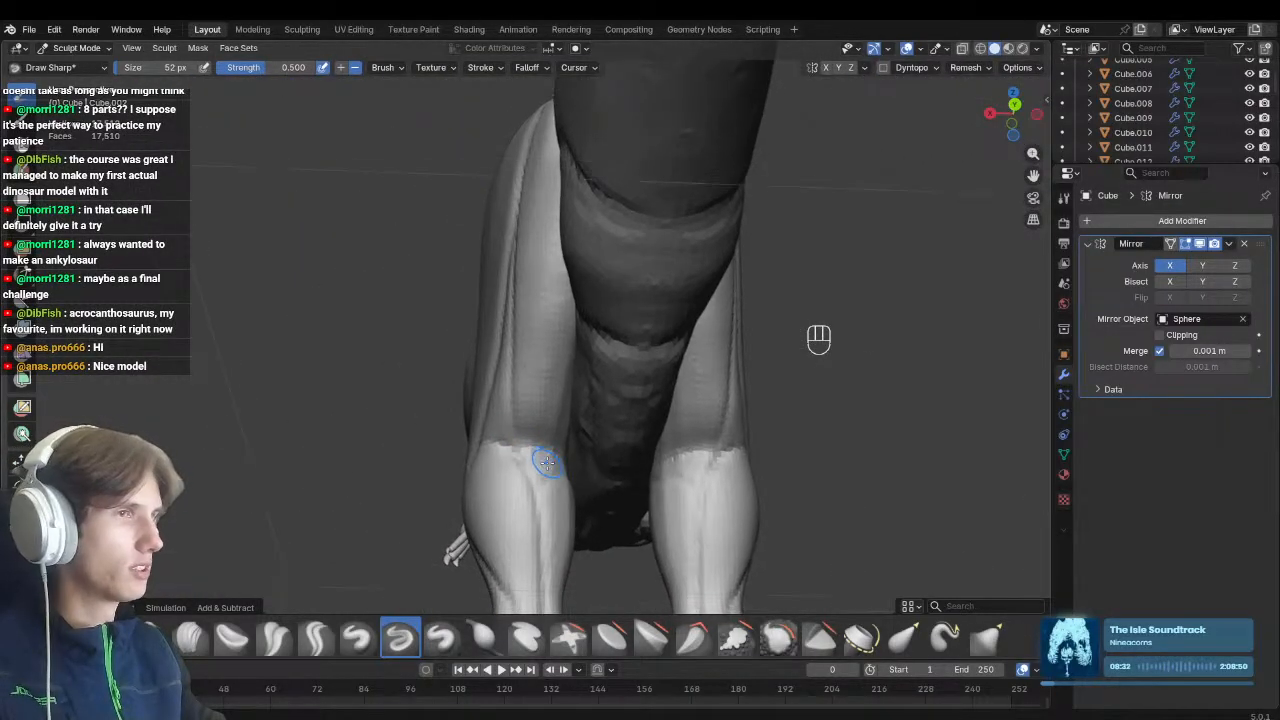
middle_drag(509, 288, 631, 325)
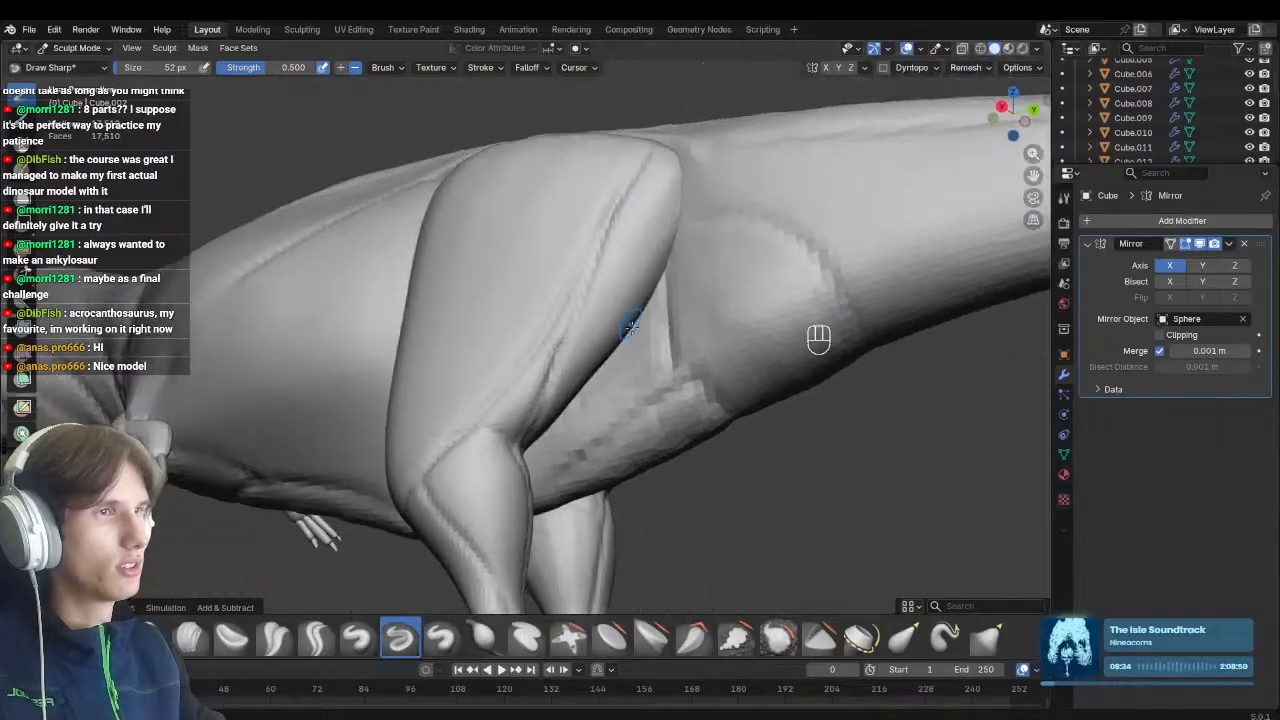
Add a second long muscle line along the rear edge of the thigh and save the file
middle_drag(704, 122, 559, 445)
middle_drag(545, 288, 577, 205)
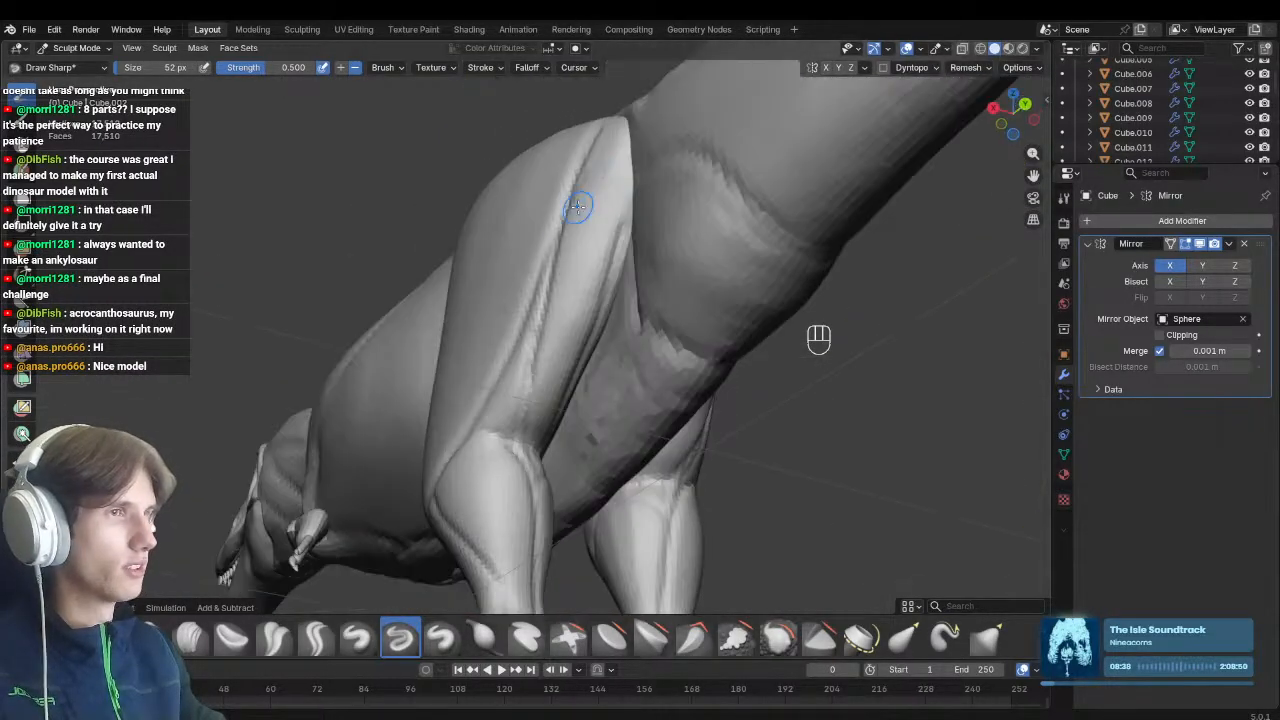
middle_drag(539, 490, 655, 255)
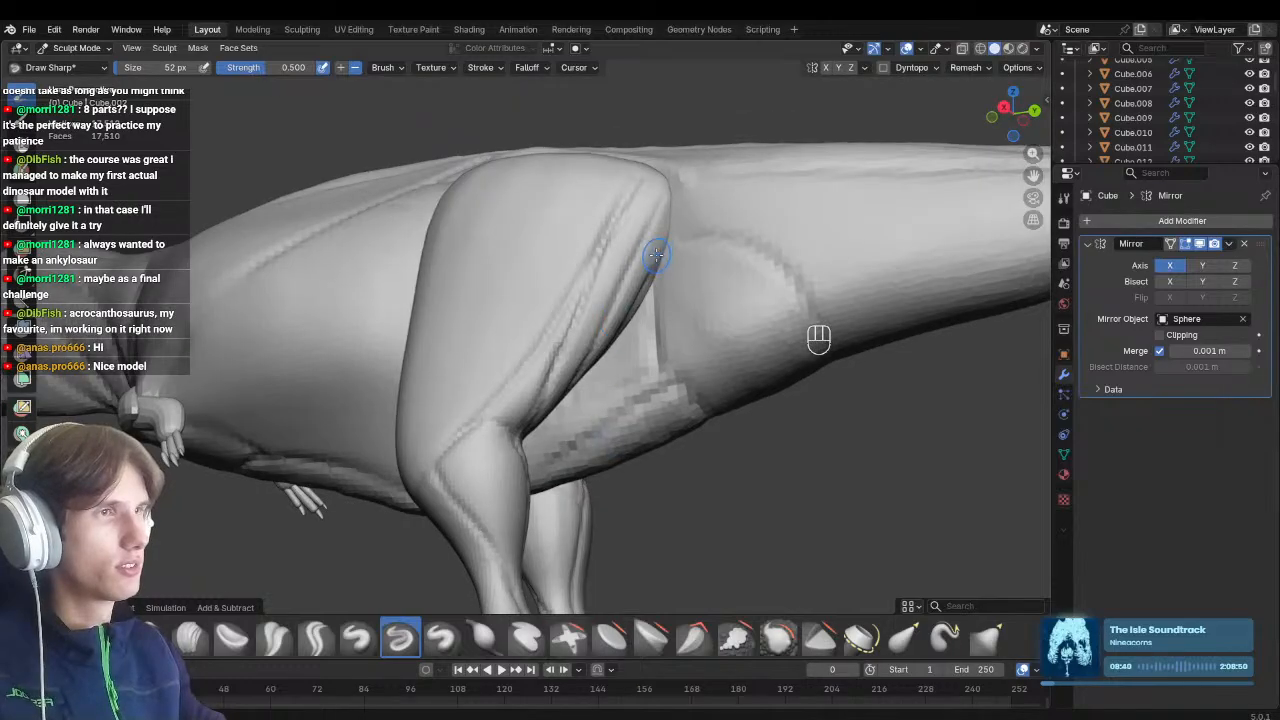
scroll(700, 140, down, 8)
key(ctrl+s)
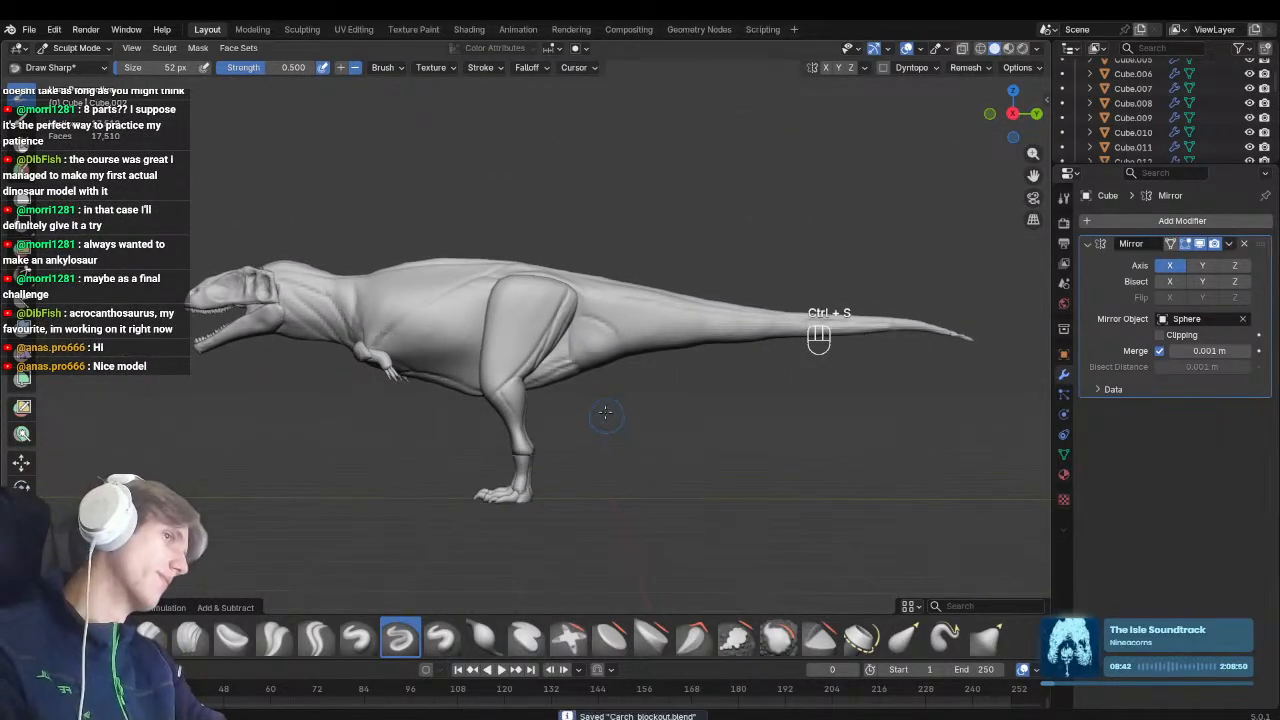
Sharpen the thigh creases toward the back of the knee with the Crease Polish brush
scroll(590, 260, up, 8)
mouse_move(590, 260)
middle_down()
mouse_move(520, 450)
mouse_move(604, 300)
middle_up()
mouse_move(604, 300)
ctrl+middle_down()
mouse_move(606, 386)
mouse_move(600, 310)
mouse_move(503, 485)
mouse_move(610, 430)
ctrl+middle_up()
key(5)
mouse_move(580, 410)
ctrl+middle_down()
mouse_move(534, 494)
mouse_move(551, 380)
mouse_move(505, 373)
mouse_move(543, 400)
mouse_move(587, 404)
ctrl+middle_up()
key(f)
click(540, 398)
Adjust the thigh muscle shapes just above the back of the knee with the Grab brush
key(g)
key(f)
key(f)
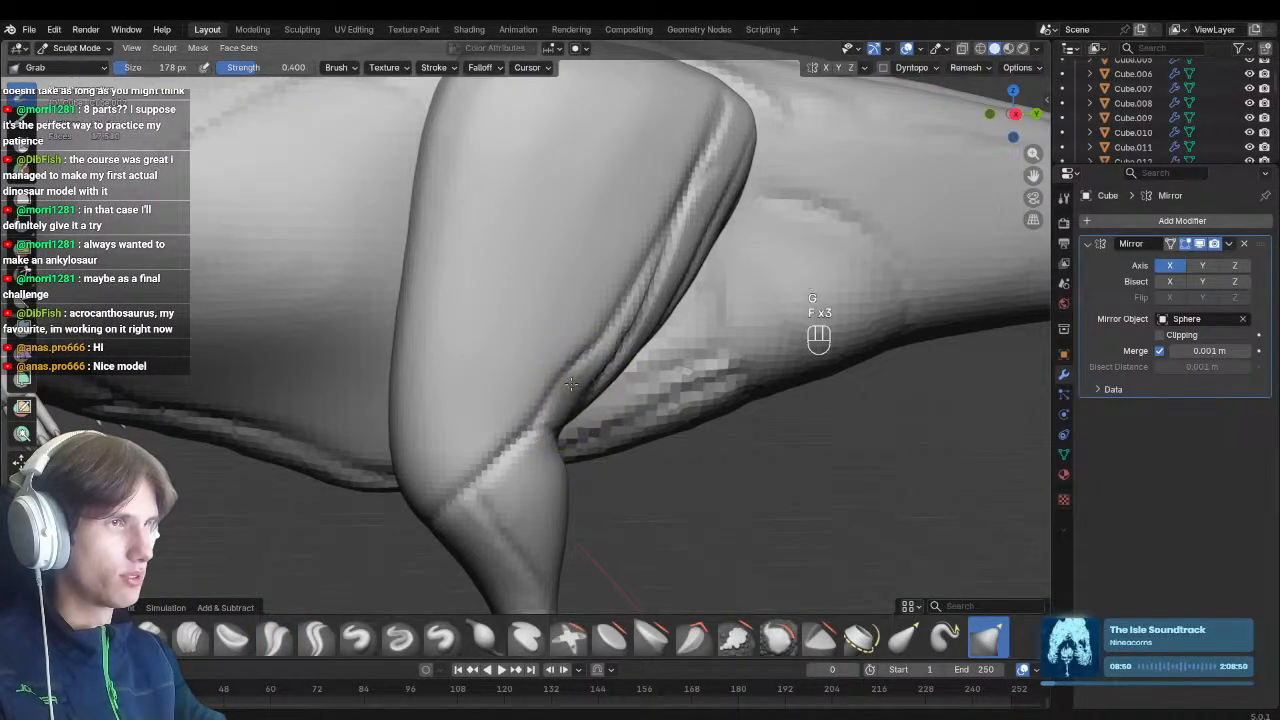
key(f)
click(612, 345)
mouse_move(614, 328)
middle_down()
mouse_move(569, 291)
mouse_move(600, 340)
mouse_move(585, 400)
mouse_move(537, 367)
mouse_move(560, 395)
middle_up()
key(f)
click(580, 412)
key(f)
click(580, 410)
Build up the muscle form above the back of the knee with the Clay Strips brush at about 92 px
key(2)
key(f)
click(560, 396)
key(f)
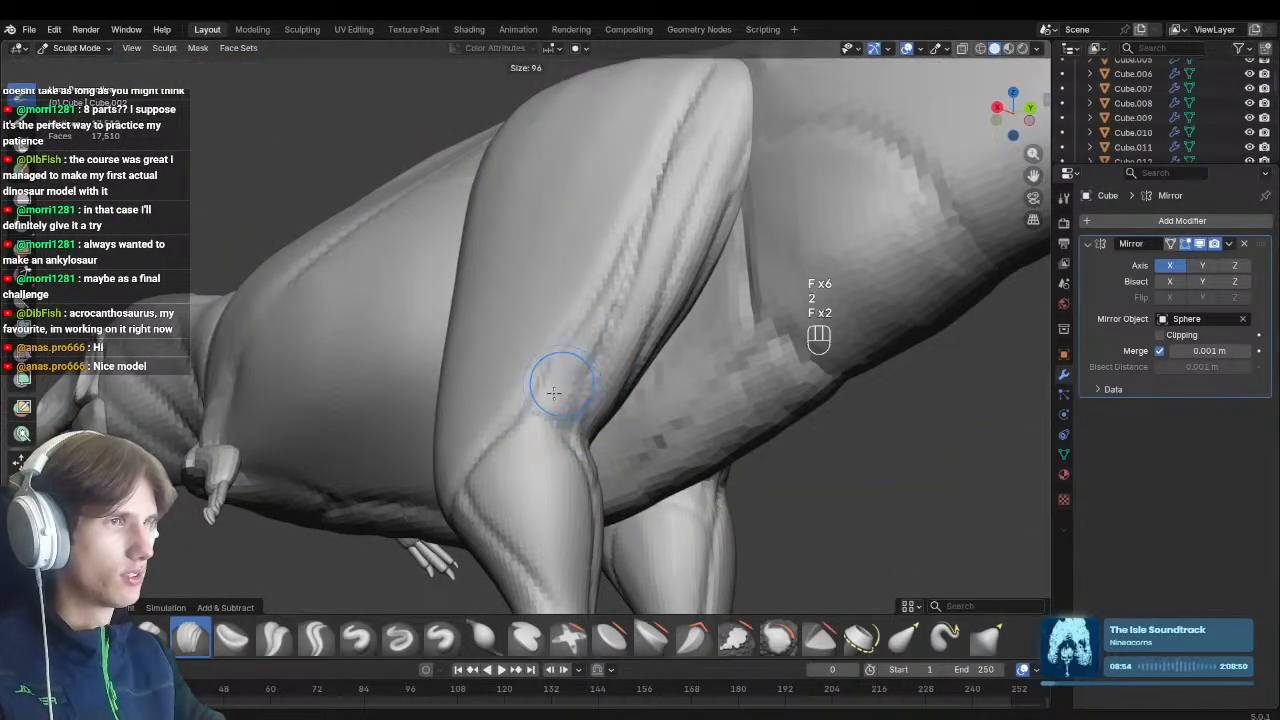
click(572, 382)
middle_drag(585, 345, 553, 383)
Define the muscle creases around the knee with the Crease Polish brush, reduced to 74 px
key(5)
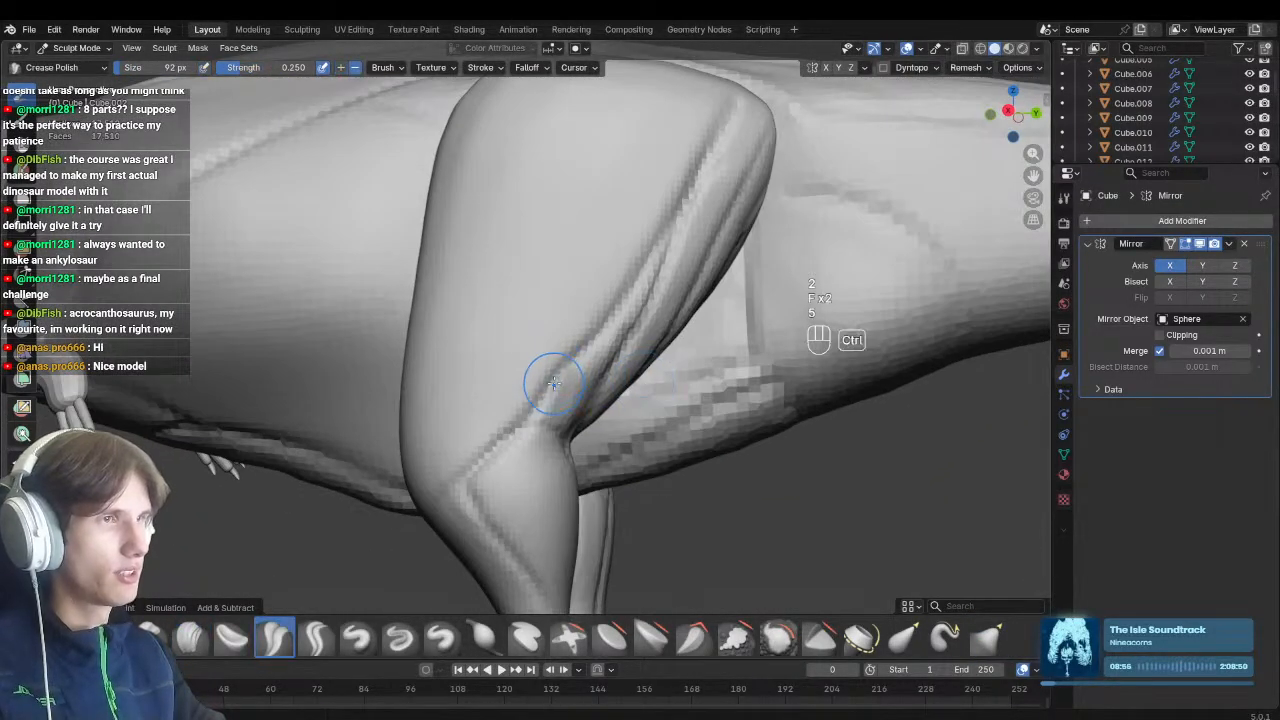
key(f)
mouse_move(610, 279)
middle_down()
mouse_move(590, 385)
mouse_move(625, 285)
mouse_move(585, 490)
mouse_move(563, 515)
mouse_move(568, 543)
mouse_move(565, 513)
middle_up()
click(587, 408)
middle_drag(546, 468, 549, 369)
key(KP_3)
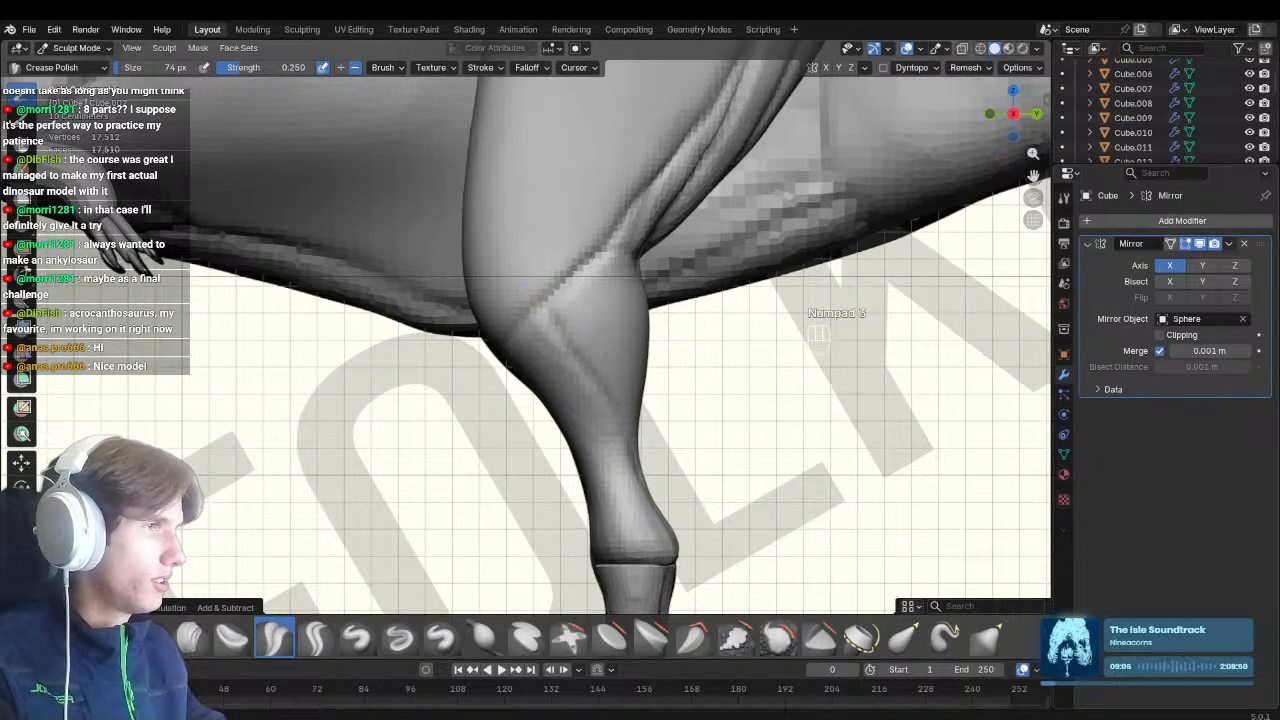
Carve short diagonal muscle creases on the outer shin below the knee with Draw Sharp at 58 px
mouse_move(486, 292)
shift+middle_down()
mouse_move(484, 264)
mouse_move(462, 268)
shift+middle_up()
key(1)
key(f)
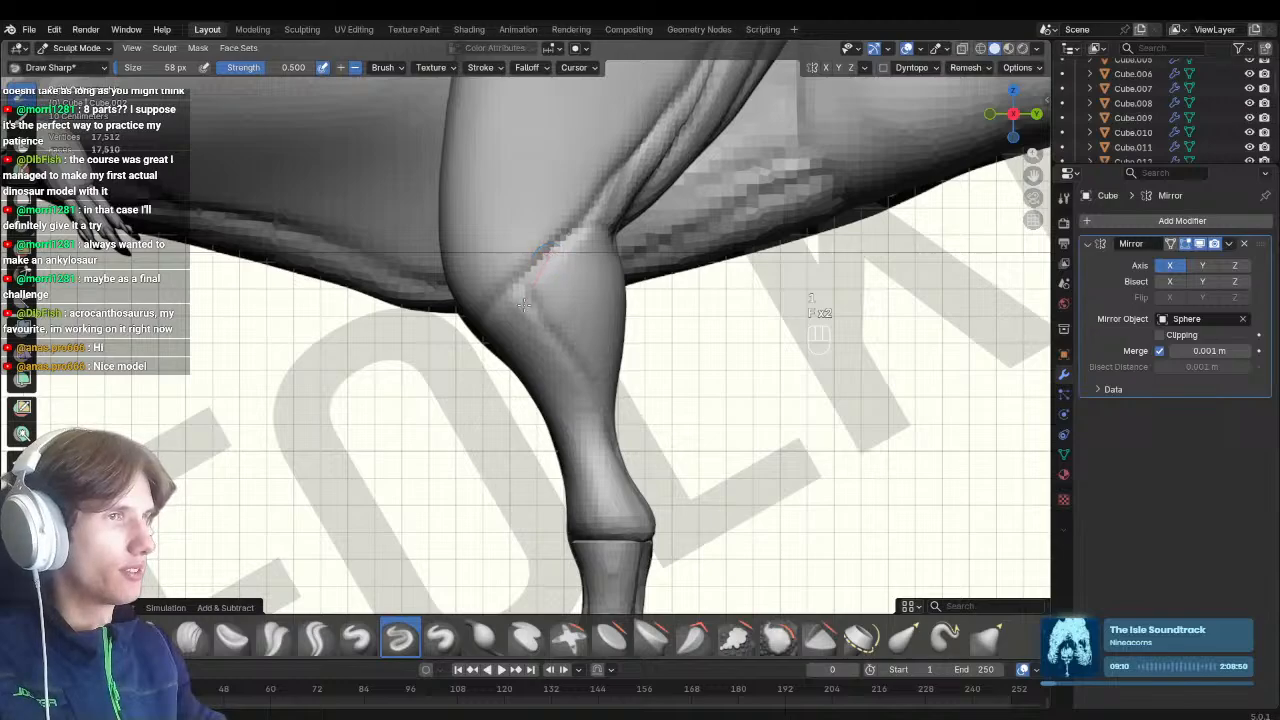
middle_drag(553, 296, 556, 358)
key(KP_3)
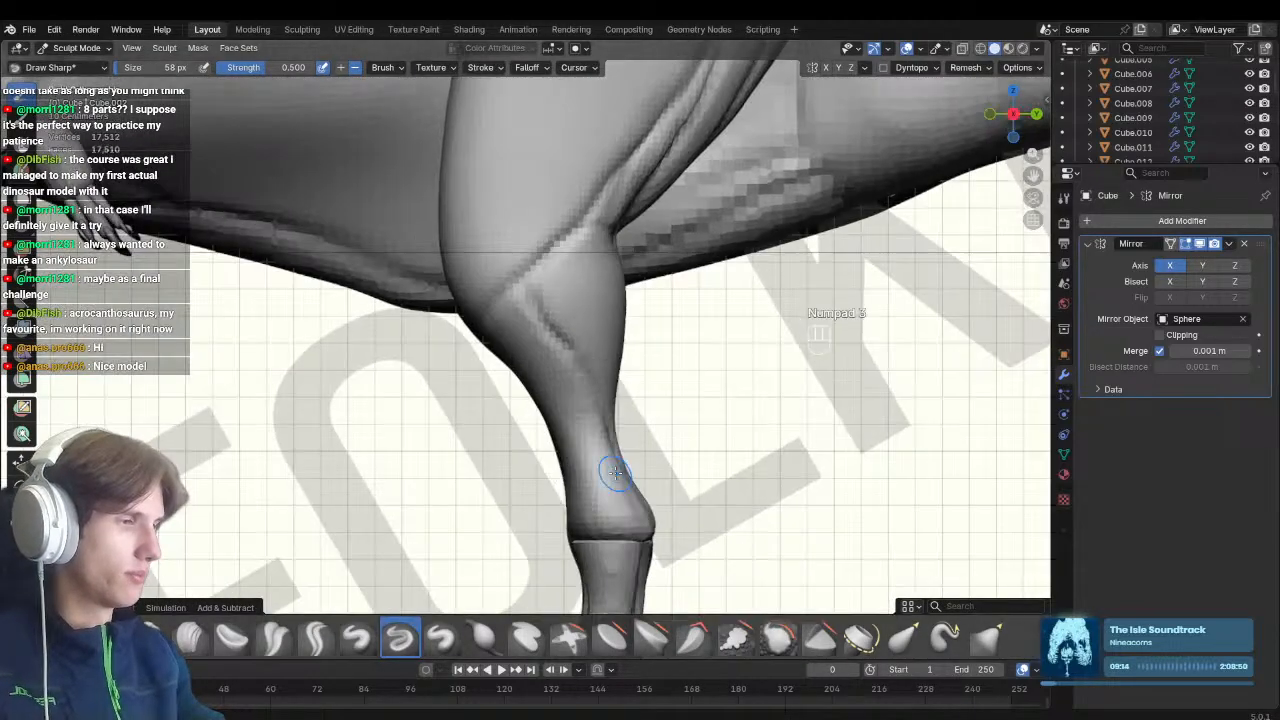
shift+middle_drag(512, 414, 553, 346)
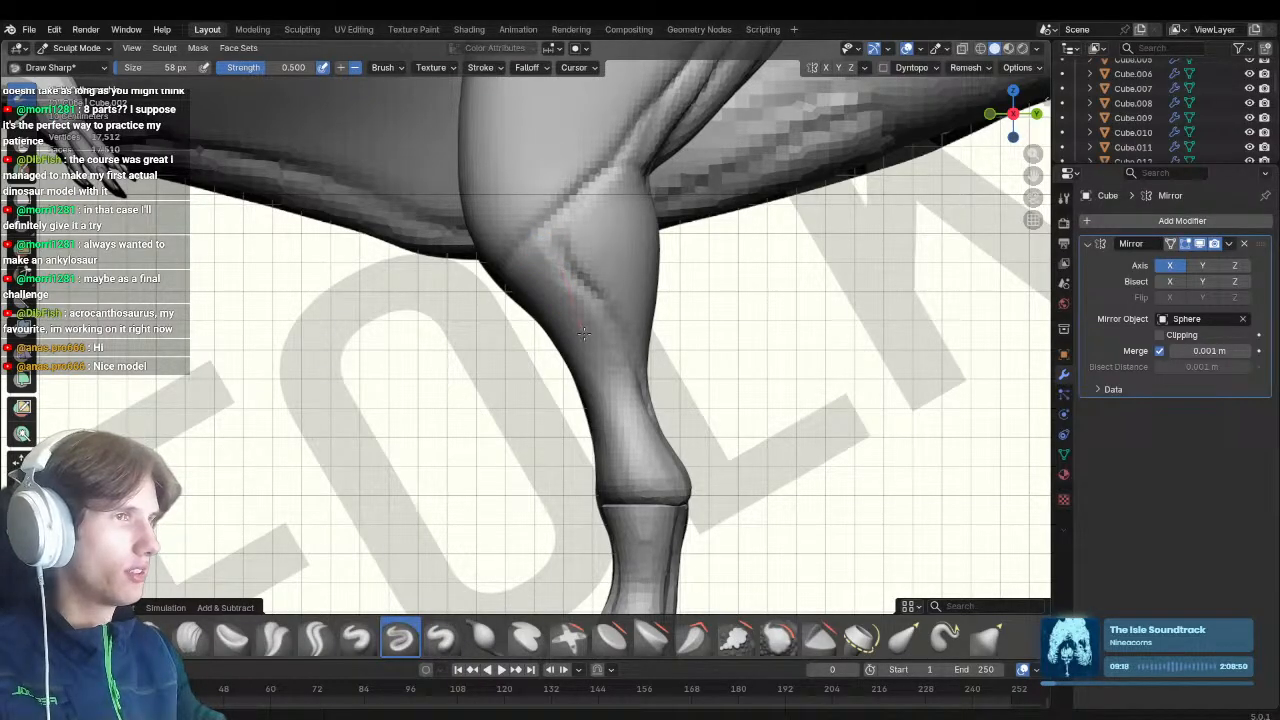
middle_drag(583, 333, 557, 350)
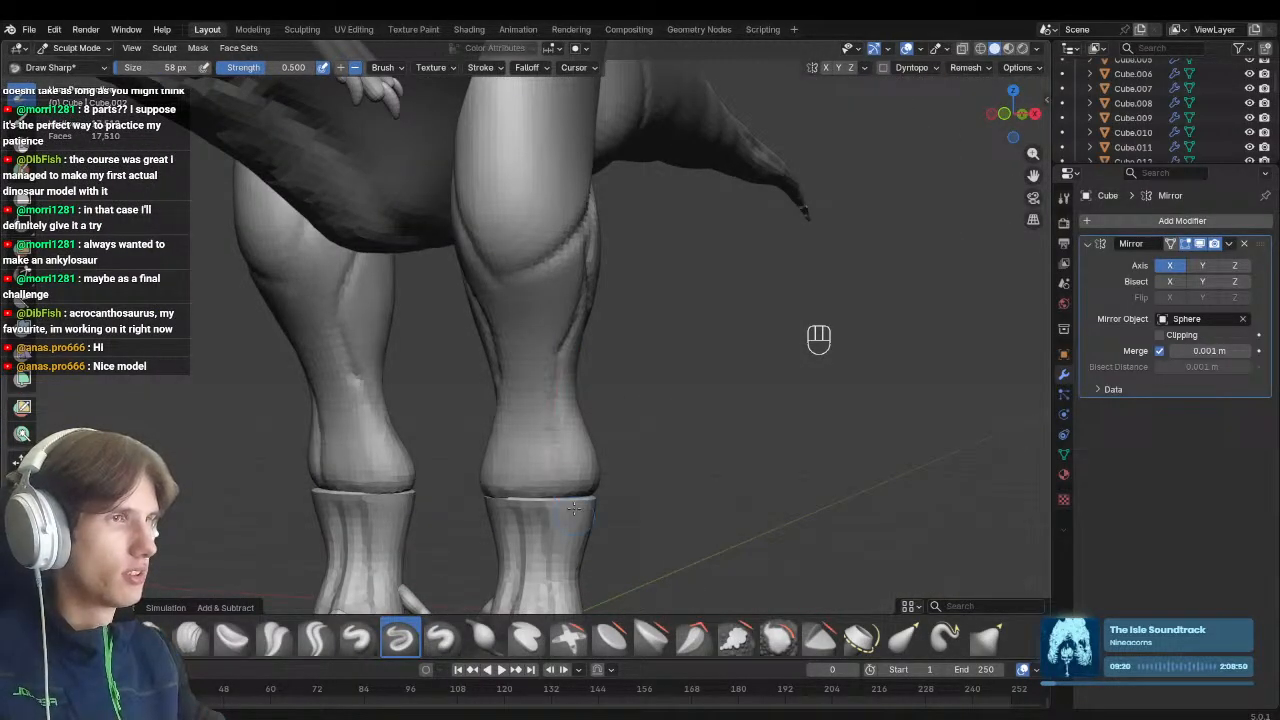
Carve a vertical crease down the outer front of the lower leg to the ankle with Draw Sharp at 56 px
key(f)
middle_drag(574, 509, 508, 362)
click(538, 415)
drag(582, 395, 588, 487)
mouse_move(522, 405)
middle_down()
mouse_move(597, 400)
mouse_move(585, 430)
middle_up()
mouse_move(585, 430)
shift+middle_down()
mouse_move(583, 443)
mouse_move(568, 358)
shift+middle_up()
mouse_move(568, 358)
middle_down()
mouse_move(592, 351)
mouse_move(606, 386)
mouse_move(598, 340)
middle_up()
middle_drag(598, 340, 508, 391)
key(KP_1)
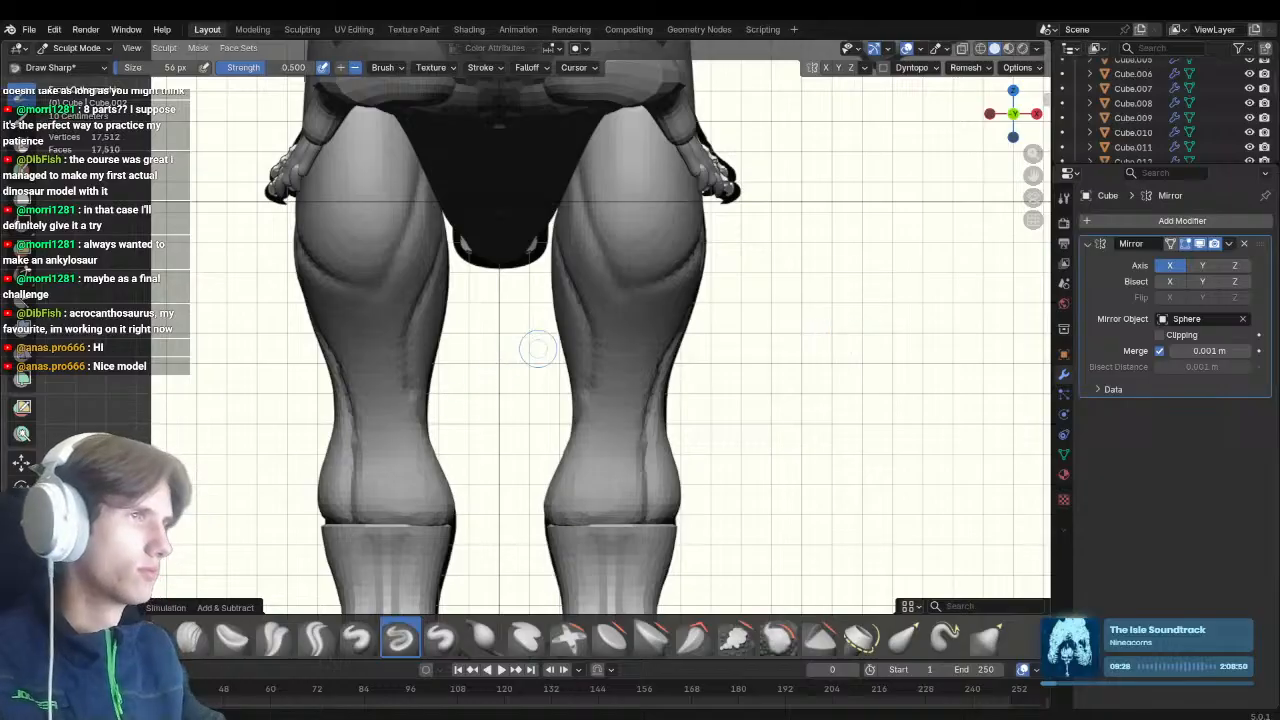
Carve creases on the inner front of the shin and below the knee with Draw Sharp at 60 px and 50 px, undoing a stray stroke
ctrl+middle_drag(538, 348, 508, 299)
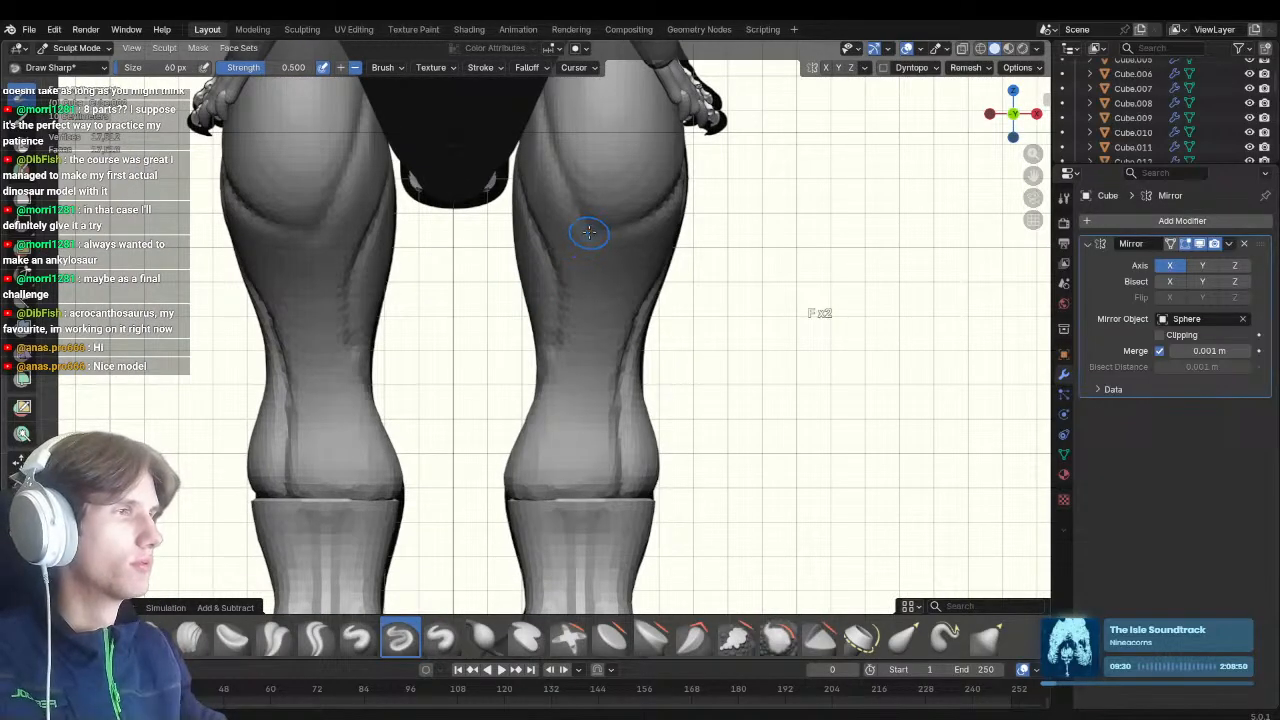
drag(553, 399, 548, 552)
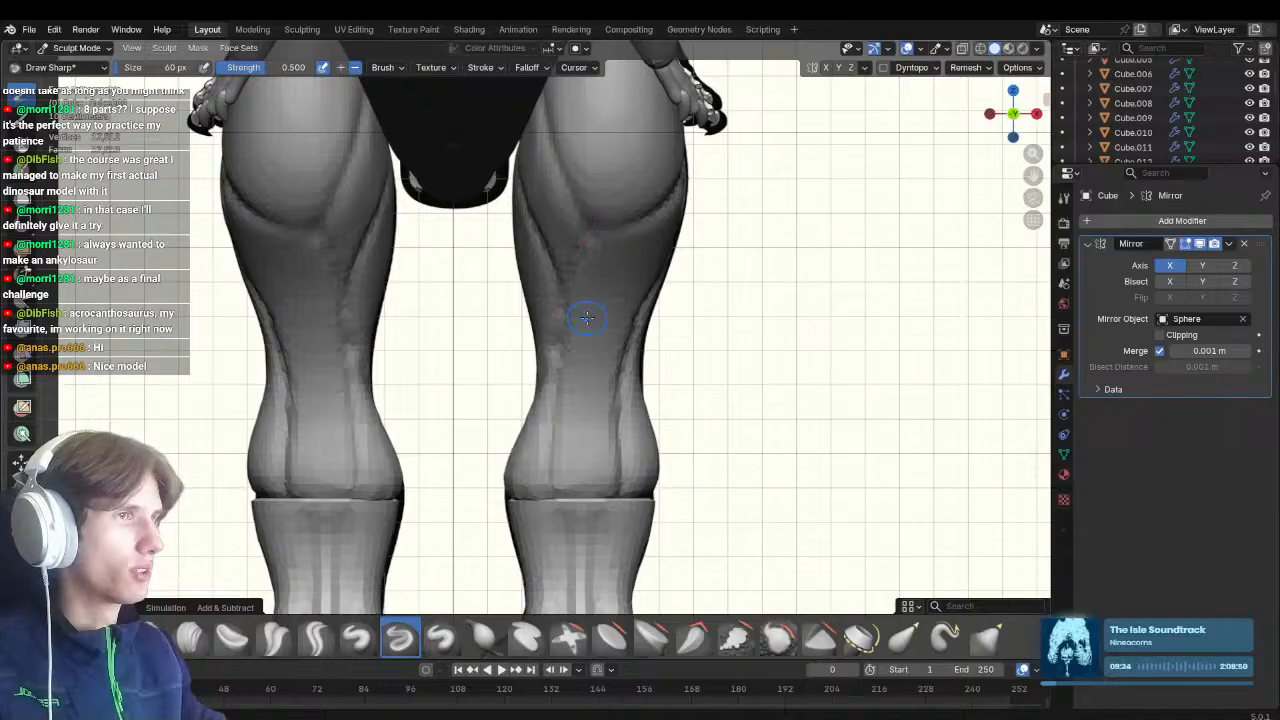
ctrl+middle_drag(571, 470, 573, 520)
key(ctrl+z)
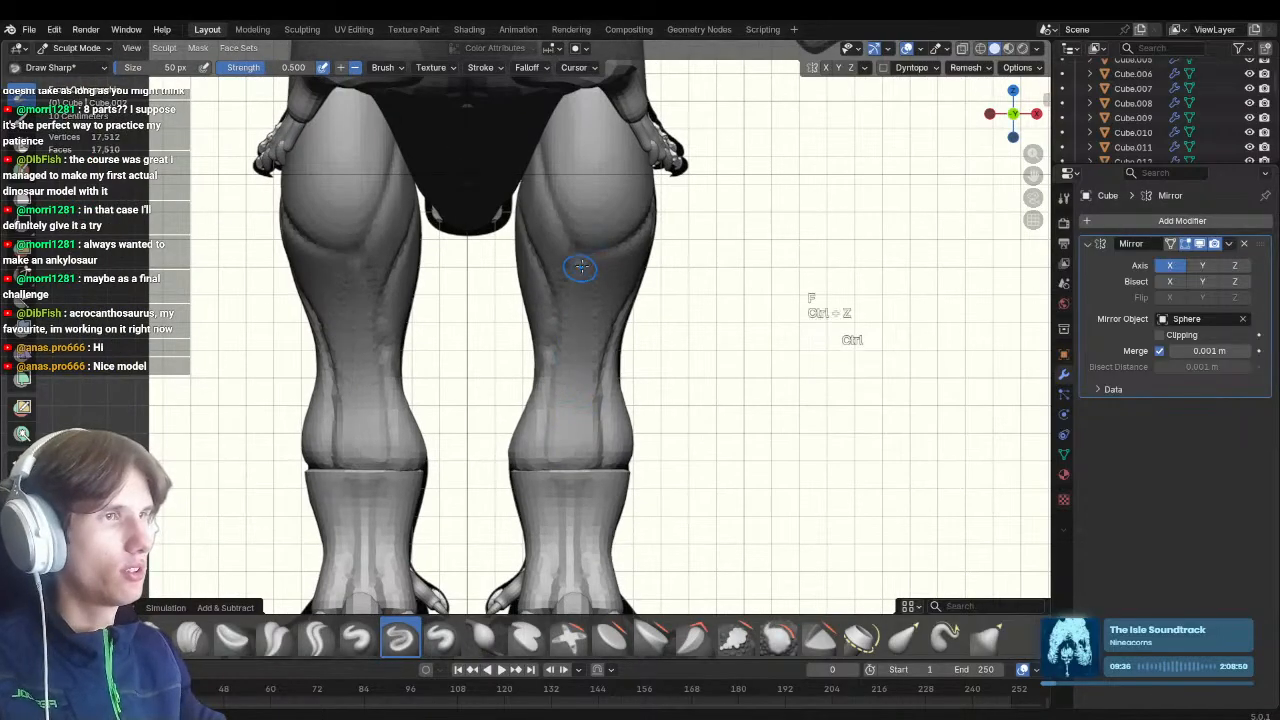
key(f)
click(602, 250)
drag(603, 246, 599, 264)
drag(567, 481, 566, 494)
Review the whole dinosaur from several angles and save the blockout file
middle_drag(567, 490, 675, 450)
scroll(604, 400, down, 3)
middle_drag(630, 388, 666, 464)
key(ctrl+s)
key(ctrl+s)
key(ctrl+s)
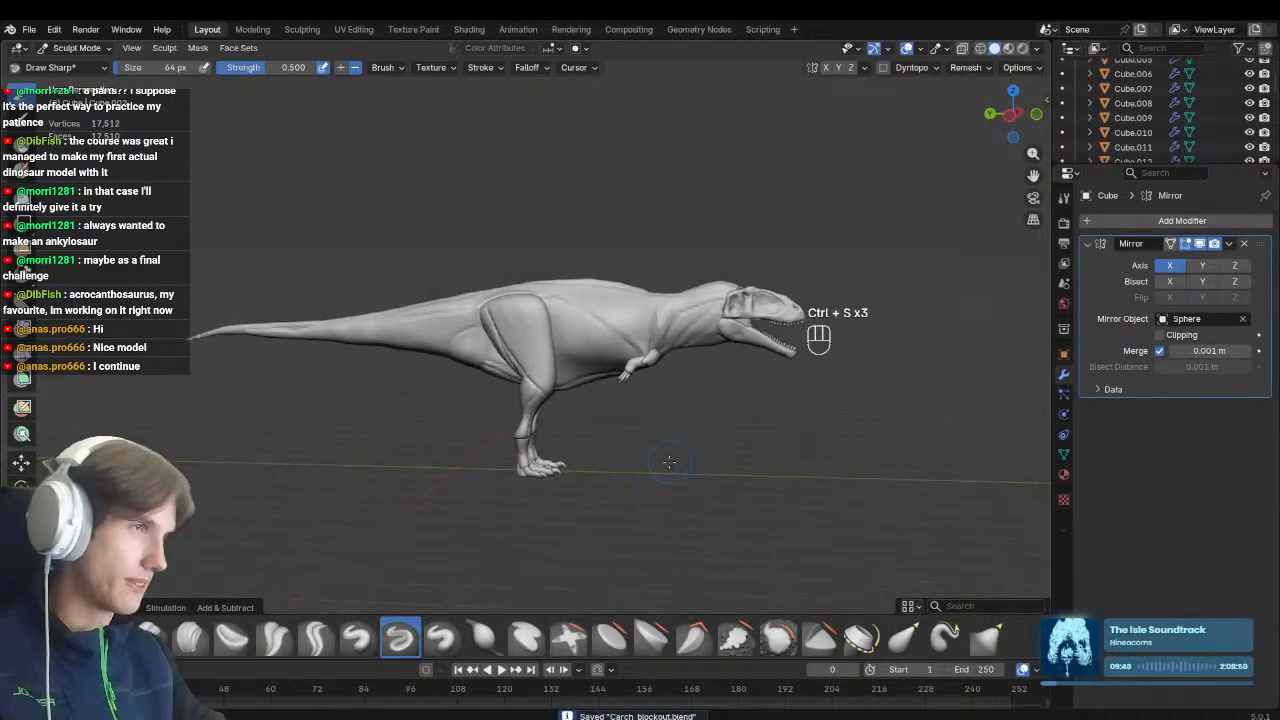
scroll(643, 408, down, 1)
shift+middle_drag(643, 408, 540, 402)
scroll(571, 537, down, 2)
scroll(571, 537, down, 1)
middle_drag(577, 471, 471, 326)
scroll(500, 430, up, 4)
scroll(471, 326, up, 3)
key(ctrl+s)
Switch sculpting to the body mesh in the right side view and set the Grab brush to 204 px, comparing it with the reference in X-ray
key(KP_3)
key(alt+q)
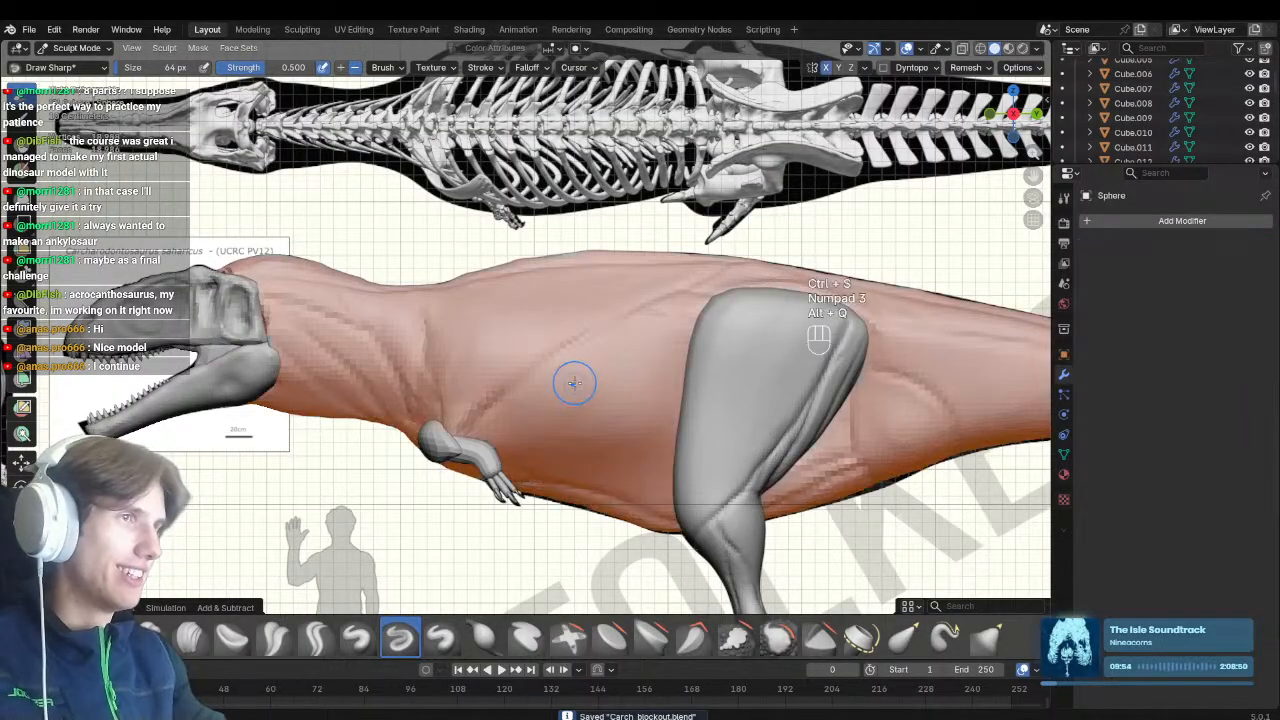
key(g)
key(f)
key(alt+z)
key(f)
click(307, 297)
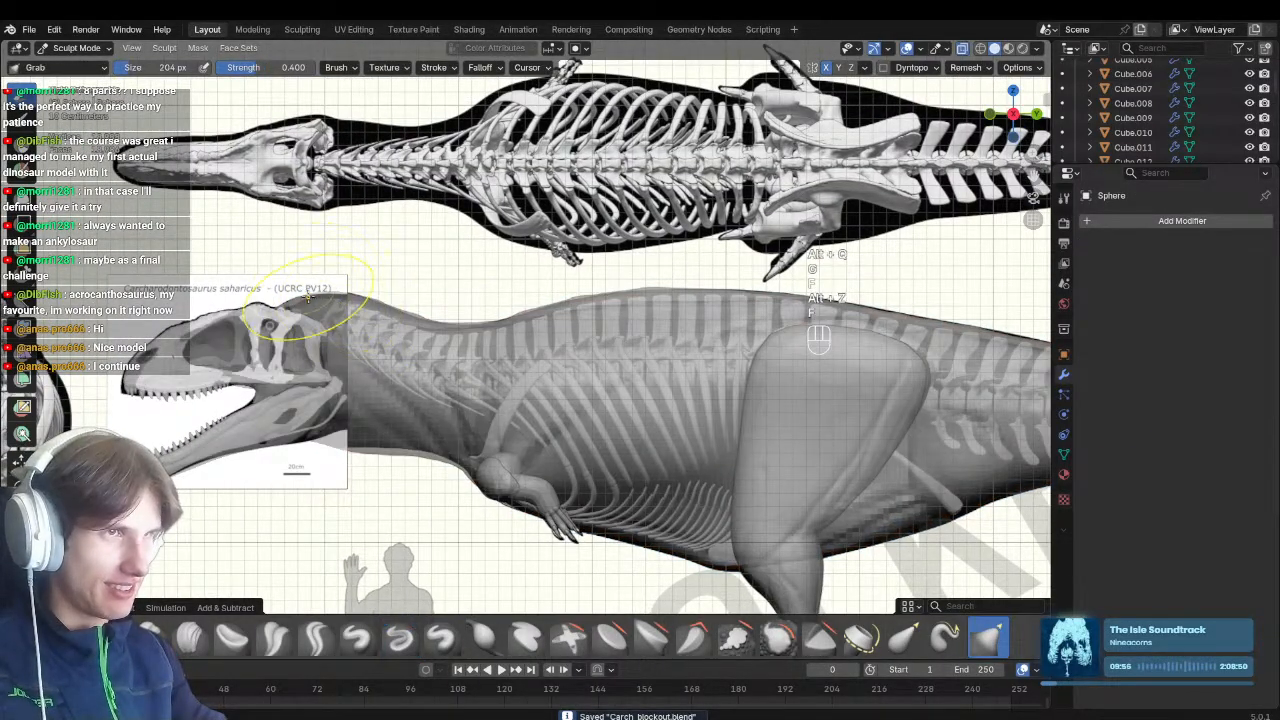
mouse_move(311, 297)
shift+middle_down()
mouse_move(334, 319)
mouse_move(391, 286)
mouse_move(450, 360)
shift+middle_up()
key(alt+z)
ctrl+middle_drag(430, 380, 390, 332)
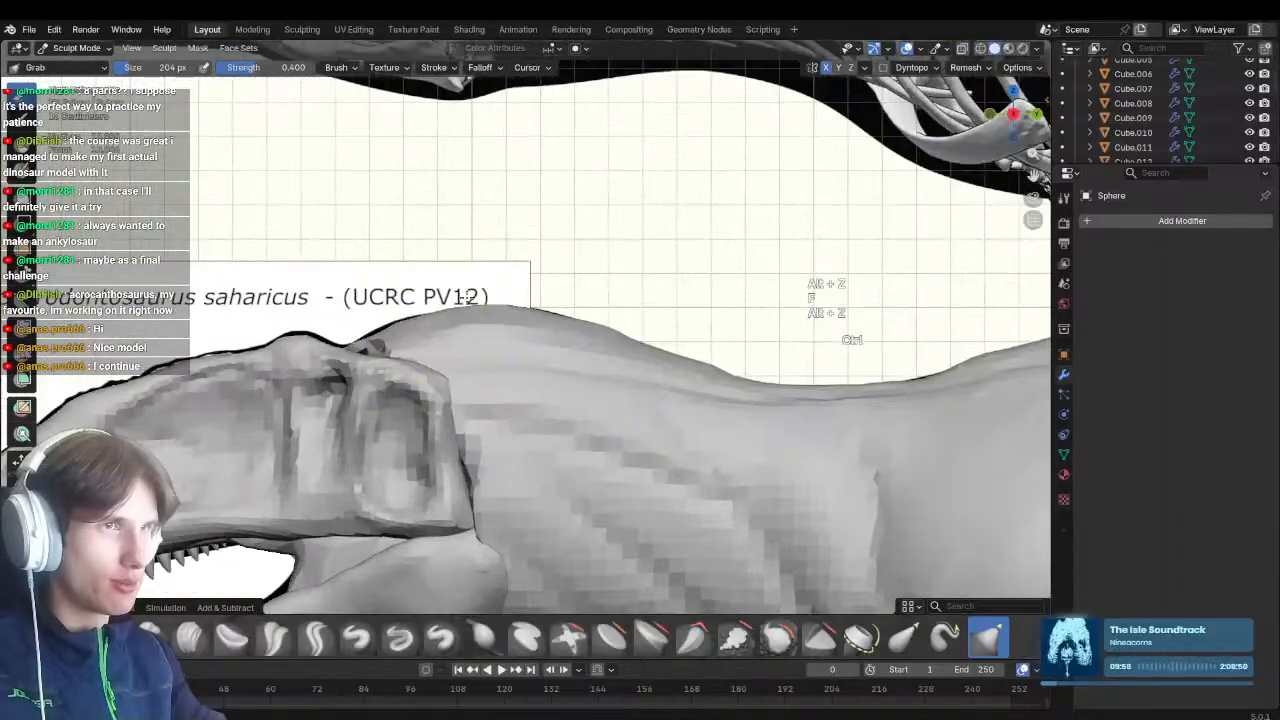
Fit the top of the neck behind the skull to the reference silhouette with the Grab brush at 344 px, and save
key(alt+z)
key(f)
click(400, 335)
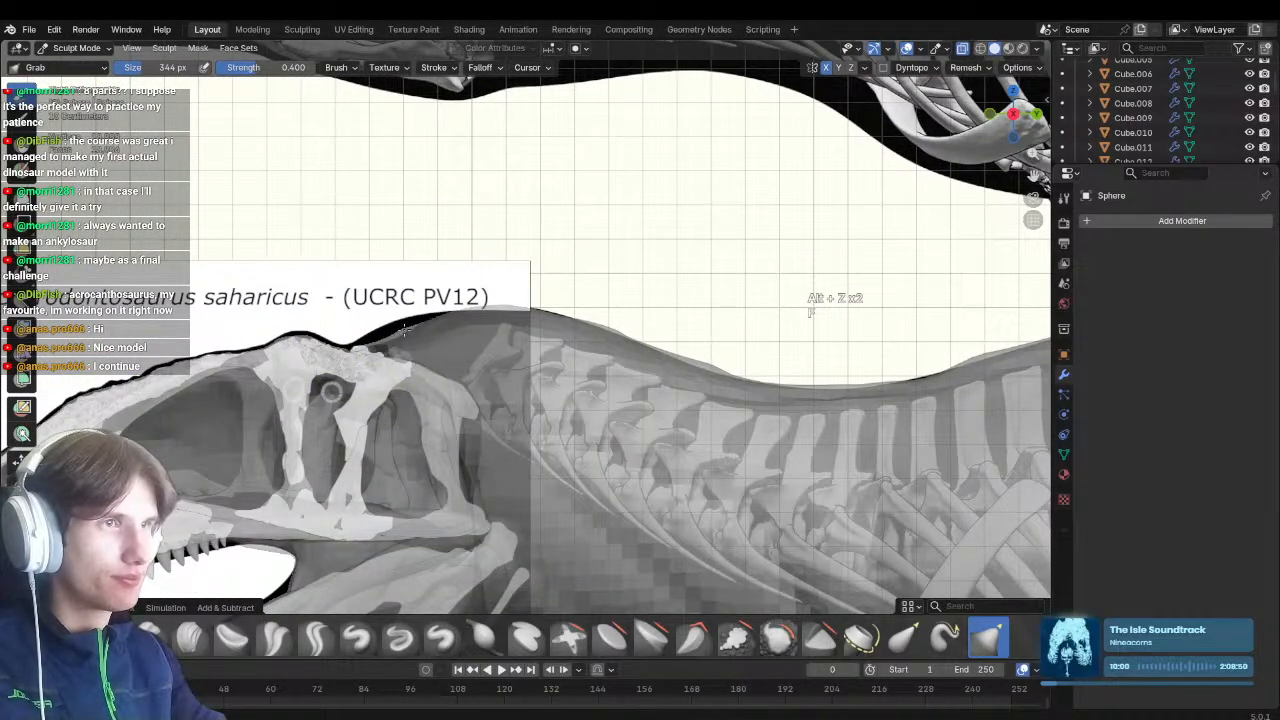
shift+middle_drag(391, 331, 408, 298)
ctrl+middle_drag(408, 298, 444, 257)
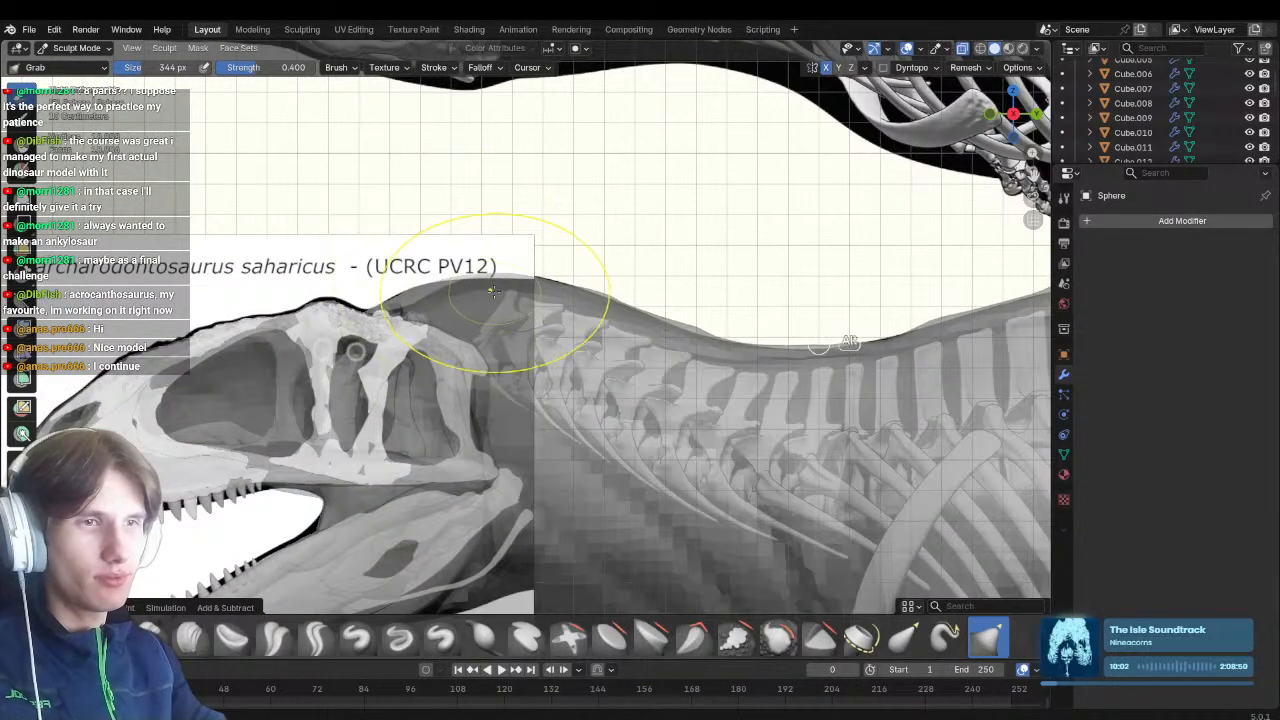
key(alt+z)
ctrl+middle_drag(493, 291, 470, 354)
key(ctrl+s)
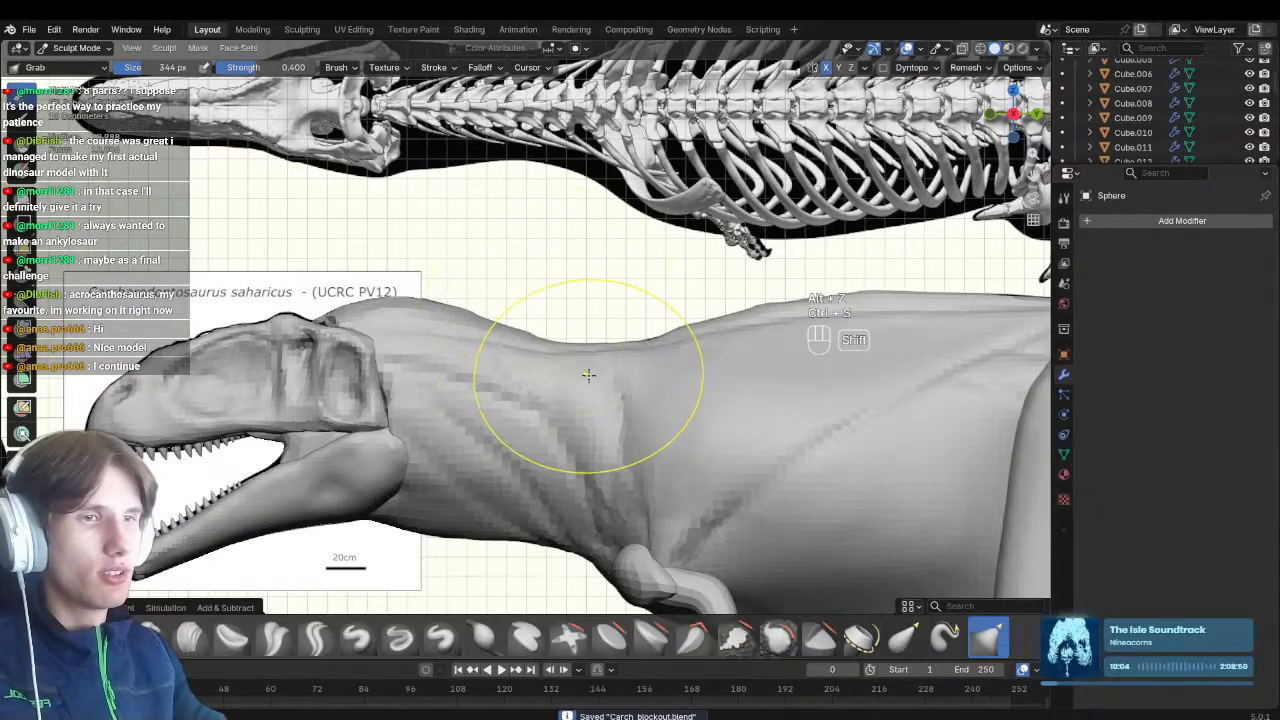
Adjust the throat and underside of the neck to the skeletal reference with the Grab brush at 432 px
key(alt+z)
mouse_move(588, 375)
shift+middle_down()
mouse_move(469, 381)
mouse_move(588, 240)
shift+middle_up()
key(f)
click(480, 370)
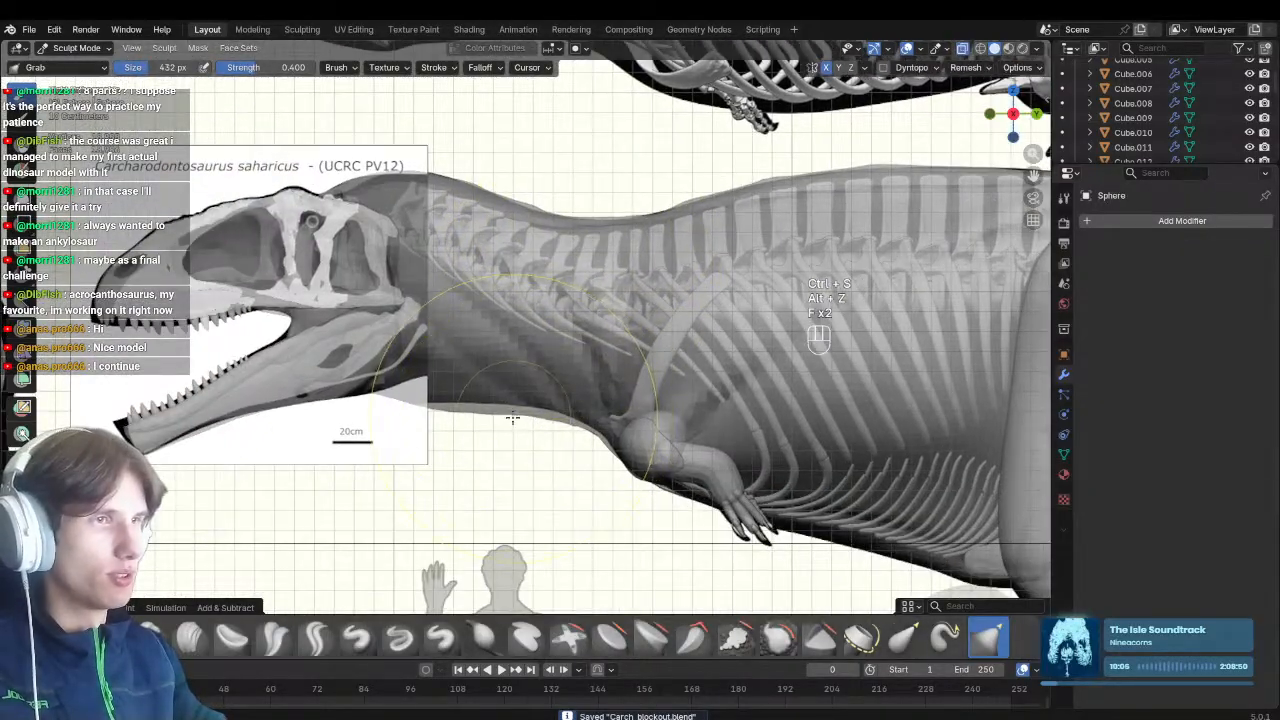
shift+middle_drag(528, 393, 451, 371)
key(alt+z)
Compare the torso and tail outline with the reference, save the file and set the Grab brush to 230 px
shift+middle_drag(655, 402, 430, 505)
key(alt+z)
key(alt+z)
mouse_move(691, 337)
shift+middle_down()
mouse_move(552, 365)
mouse_move(521, 343)
shift+middle_up()
key(ctrl+s)
key(f)
click(487, 367)
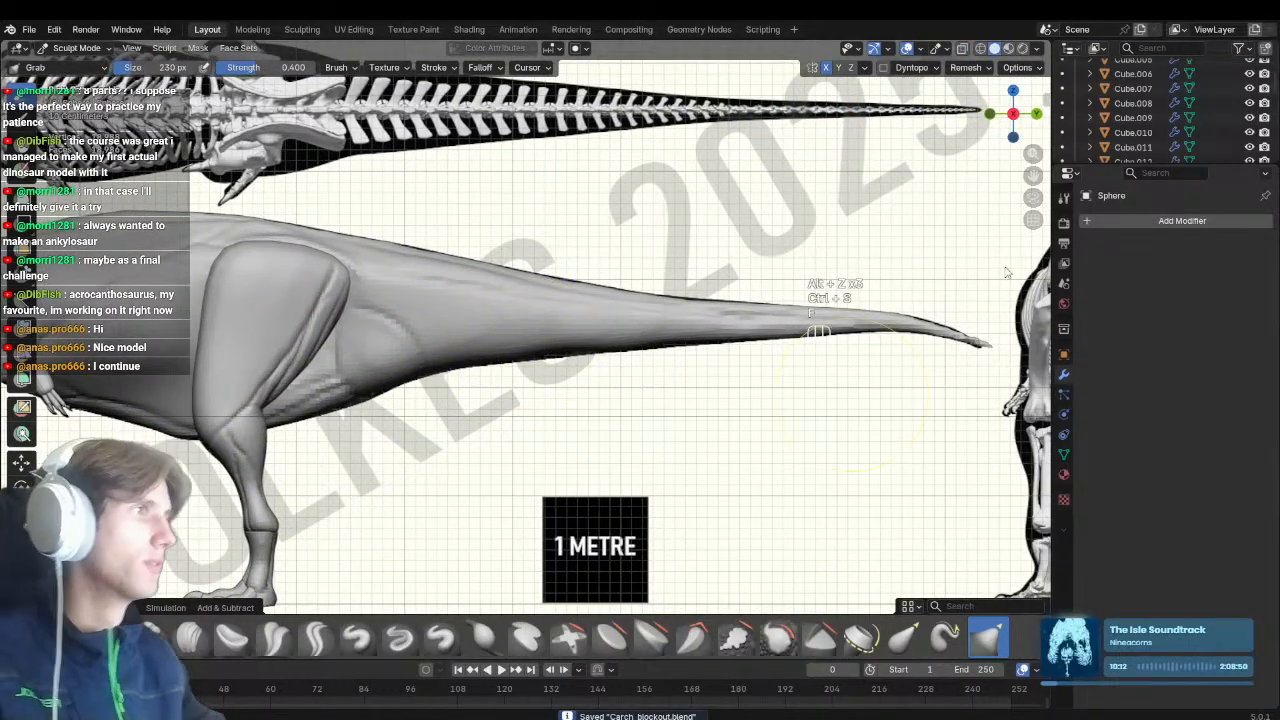
shift+middle_drag(393, 322, 579, 296)
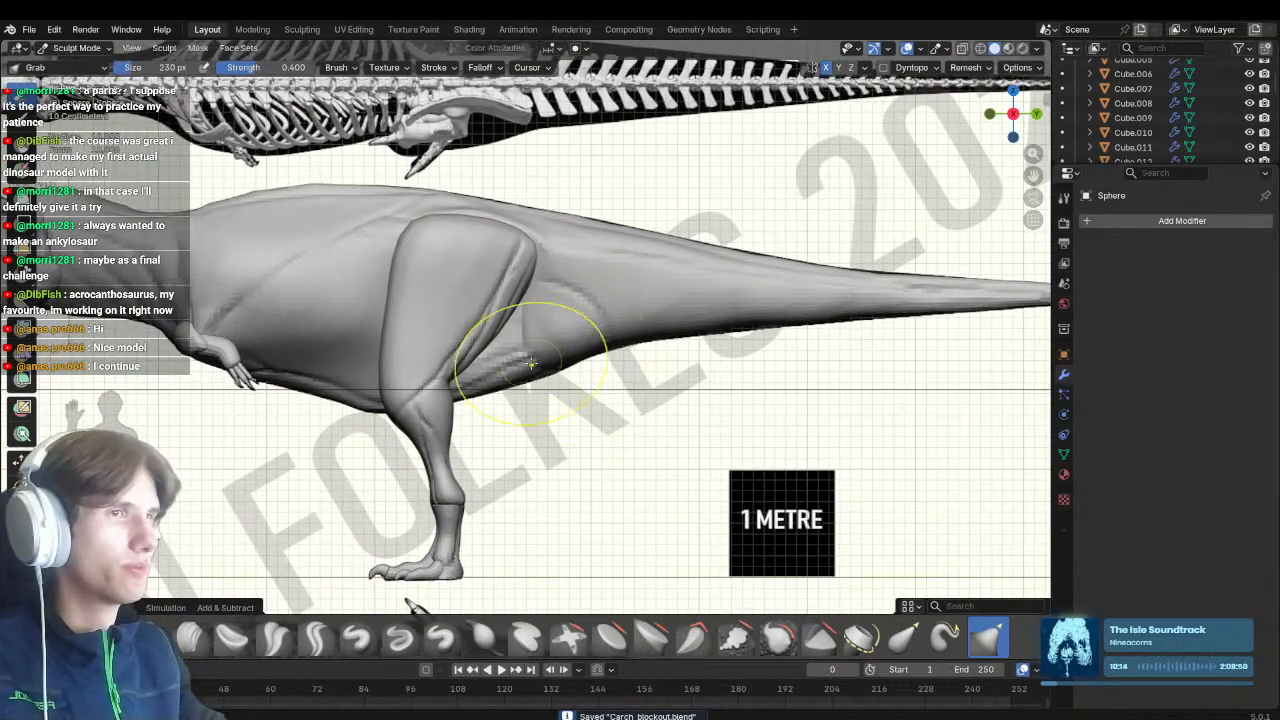
Switch sculpting to the hind leg and build up long muscle strands along the thigh with Clay Strips at 120 px and 178 px
shift+middle_drag(531, 357, 588, 380)
ctrl+middle_drag(588, 380, 553, 333)
key(alt+q)
key(f)
click(443, 343)
key(1)
key(f)
click(533, 270)
key(2)
key(f)
click(535, 285)
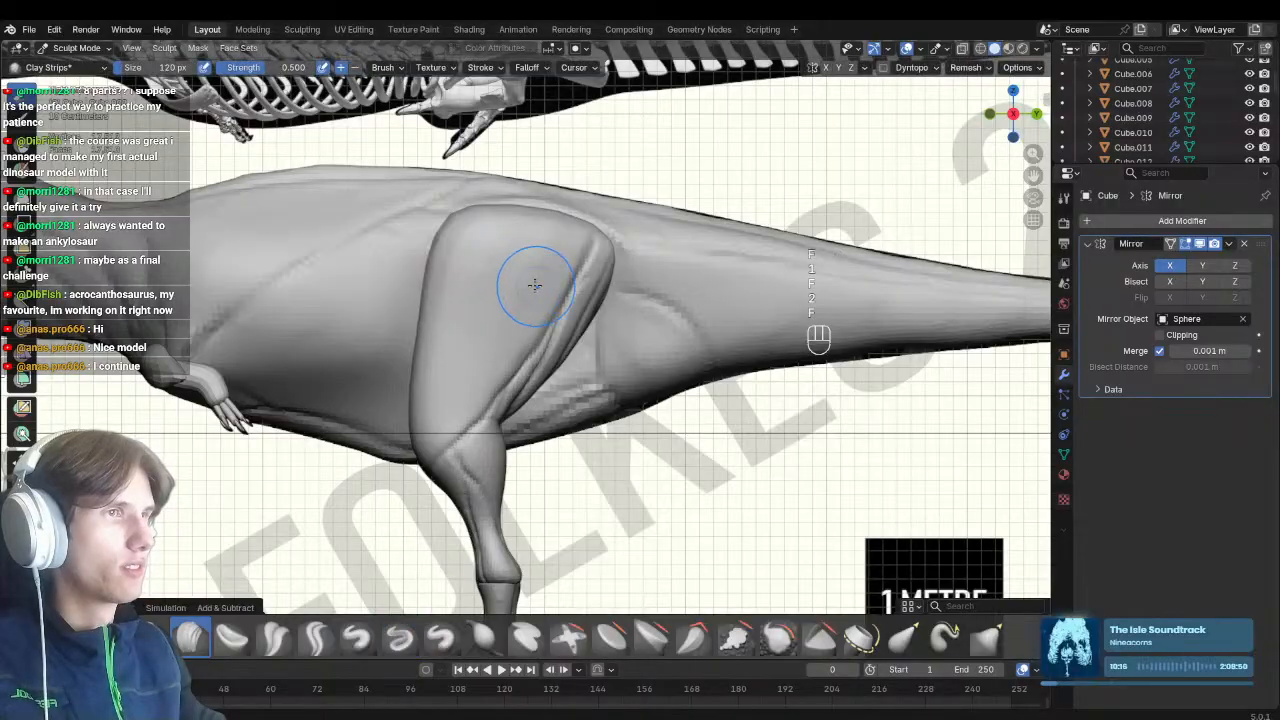
key(f)
click(558, 247)
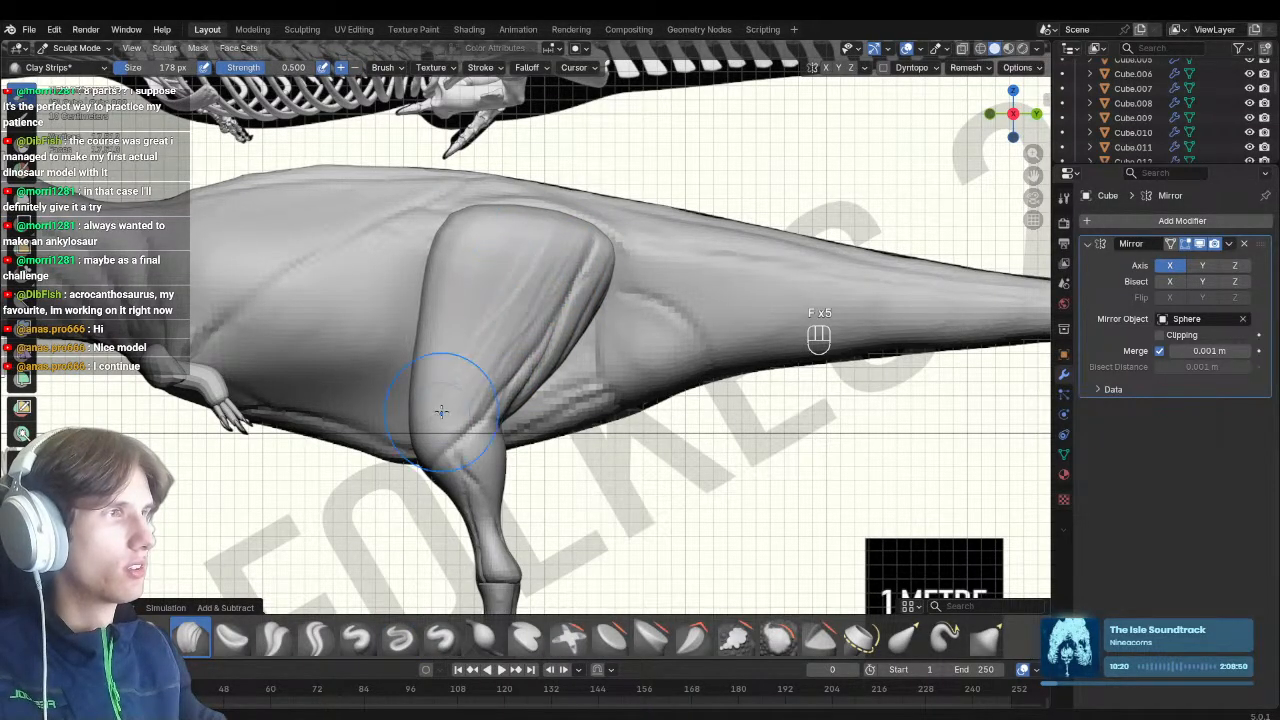
Build up and smooth the front and outer thigh with Clay Strips at 158 px and 210 px, and save the file
middle_drag(441, 411, 514, 309)
middle_drag(473, 451, 576, 376)
key(f)
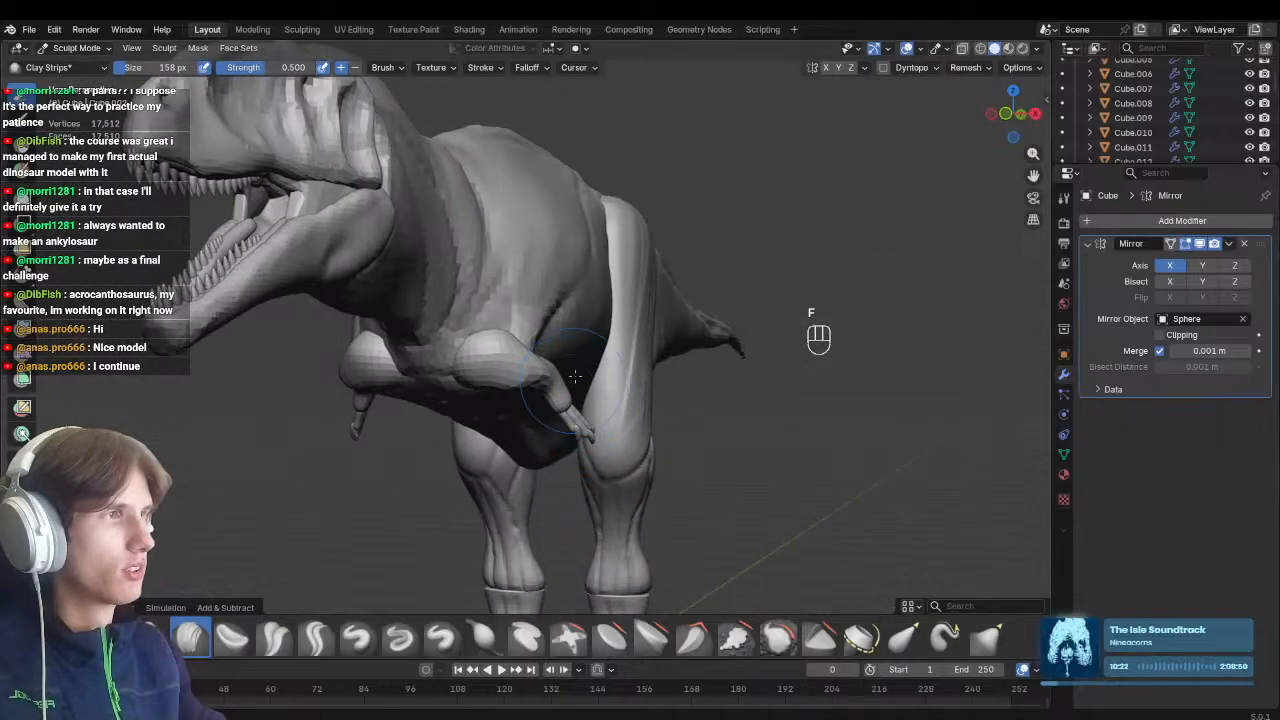
middle_drag(616, 220, 556, 237)
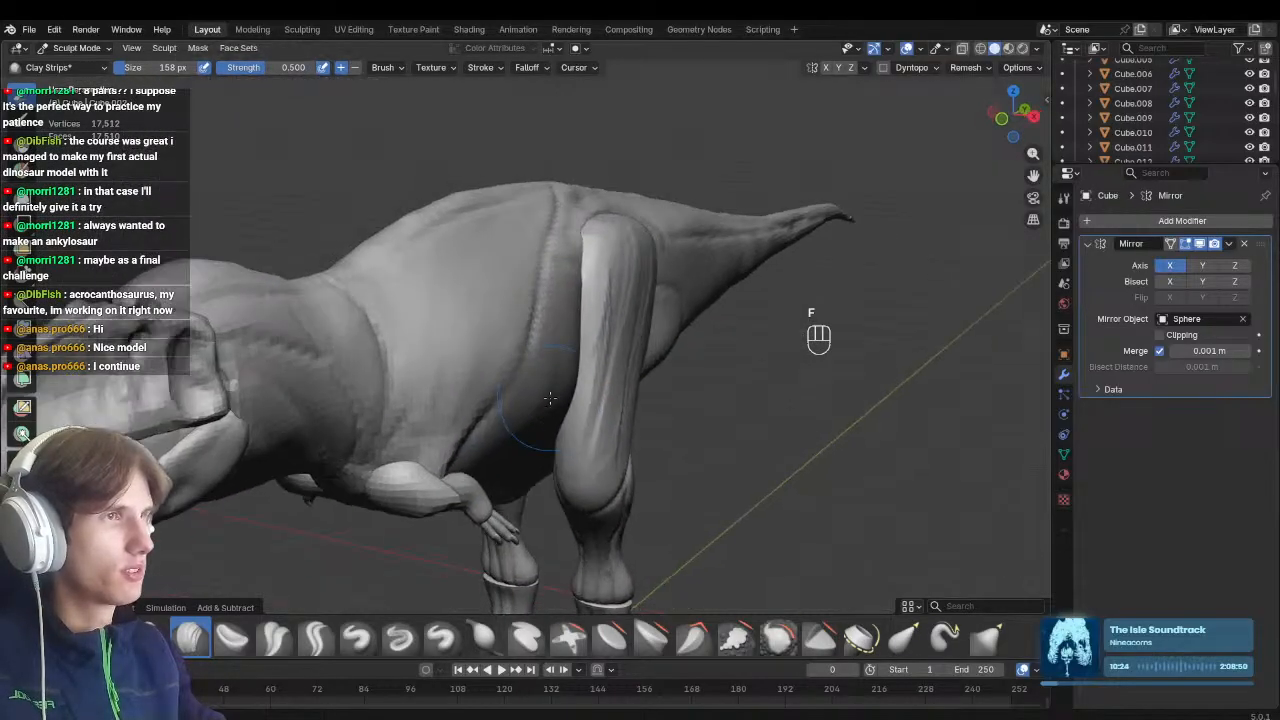
middle_drag(583, 438, 505, 400)
key(f)
shift+drag(533, 335, 588, 268)
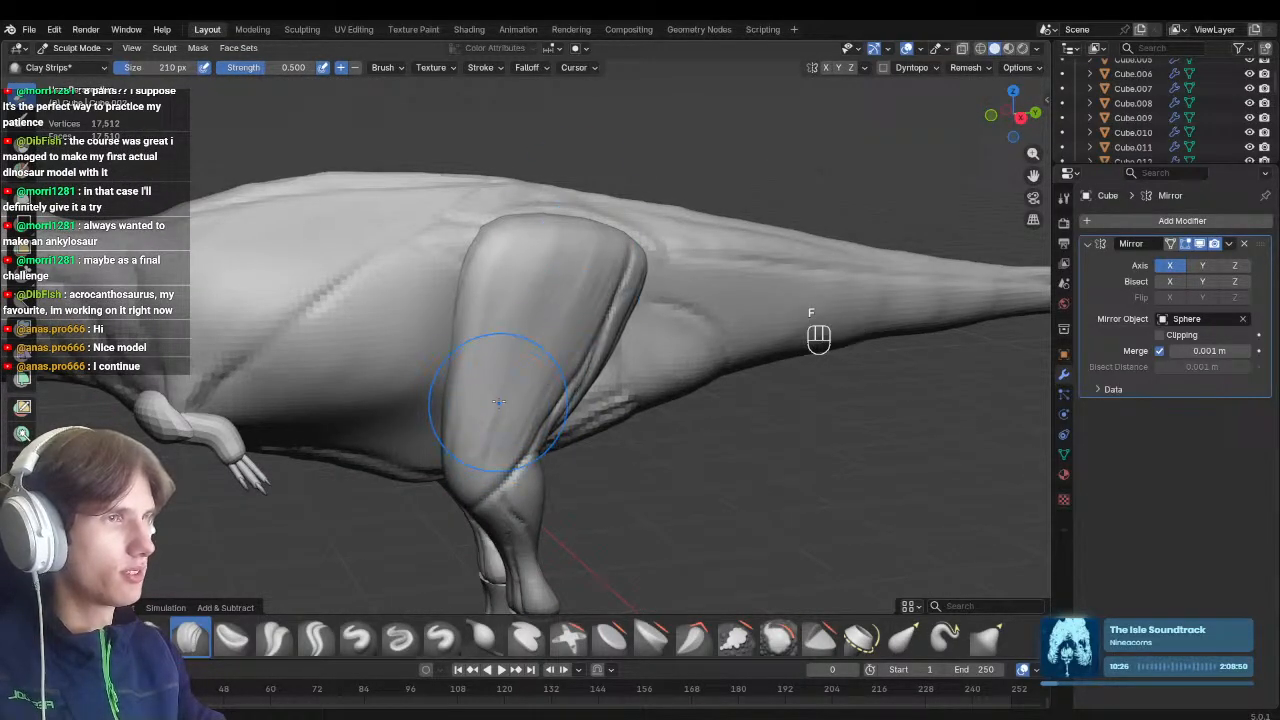
key(f)
click(470, 446)
scroll(467, 478, down, 4)
mouse_move(492, 466)
middle_down()
mouse_move(467, 475)
mouse_move(511, 403)
mouse_move(540, 440)
mouse_move(699, 392)
mouse_move(691, 409)
mouse_move(447, 419)
middle_up()
scroll(511, 403, up, 2)
key(ctrl+s)
Switch sculpting to the forearm mesh, framed in the right side view
key(KP_3)
shift+drag(447, 418, 525, 443)
scroll(525, 443, up, 4)
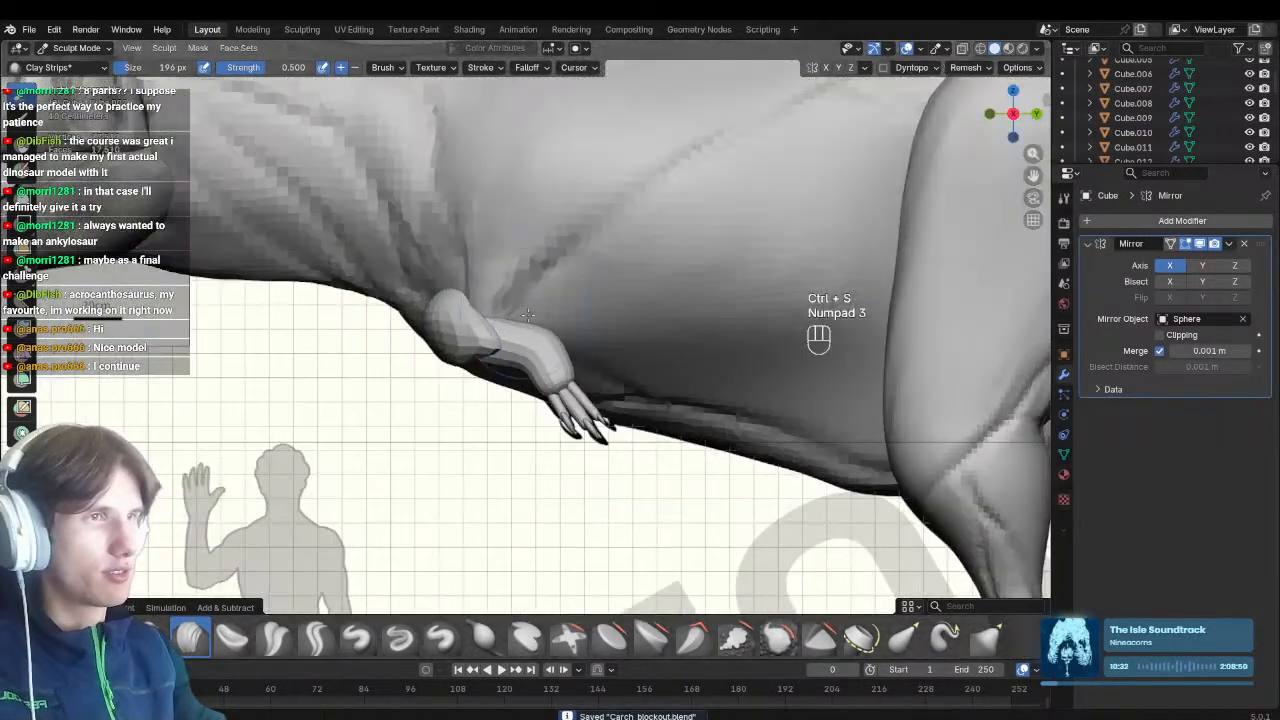
key(alt+q)
shift+middle_drag(535, 335, 558, 371)
scroll(559, 371, up, 1)
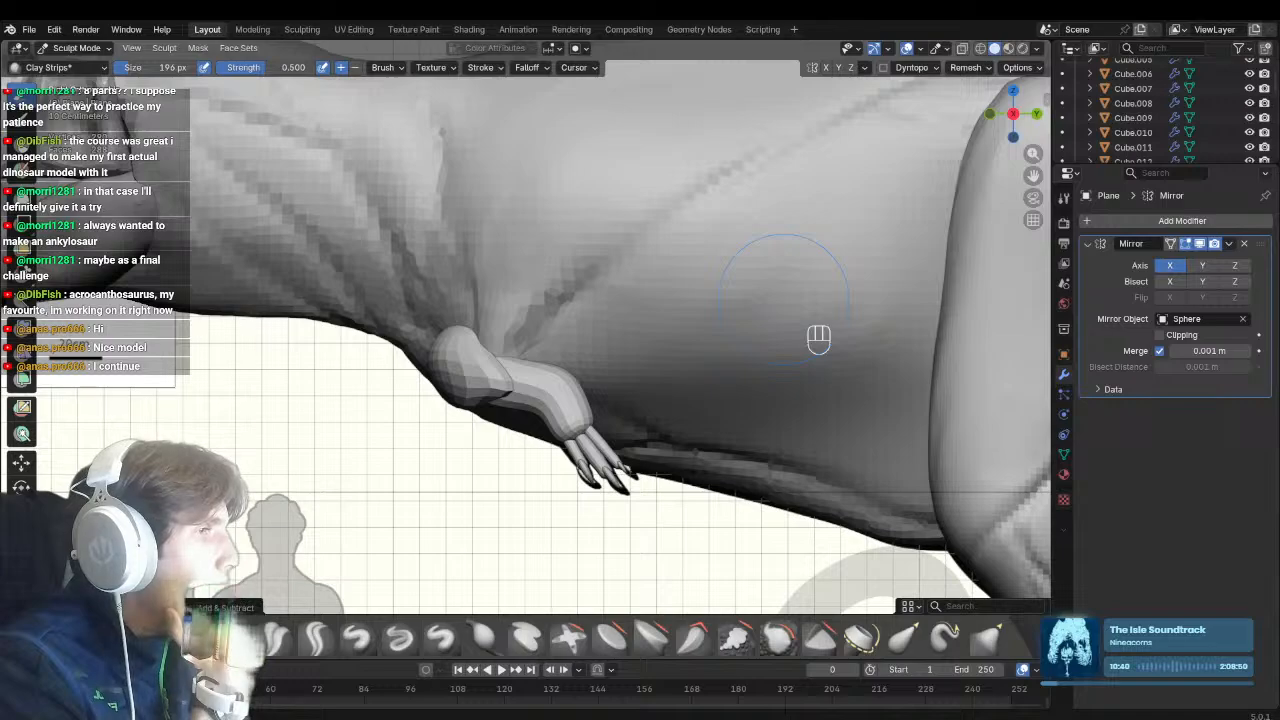
scroll(532, 457, up, 1)
scroll(594, 423, up, 2)
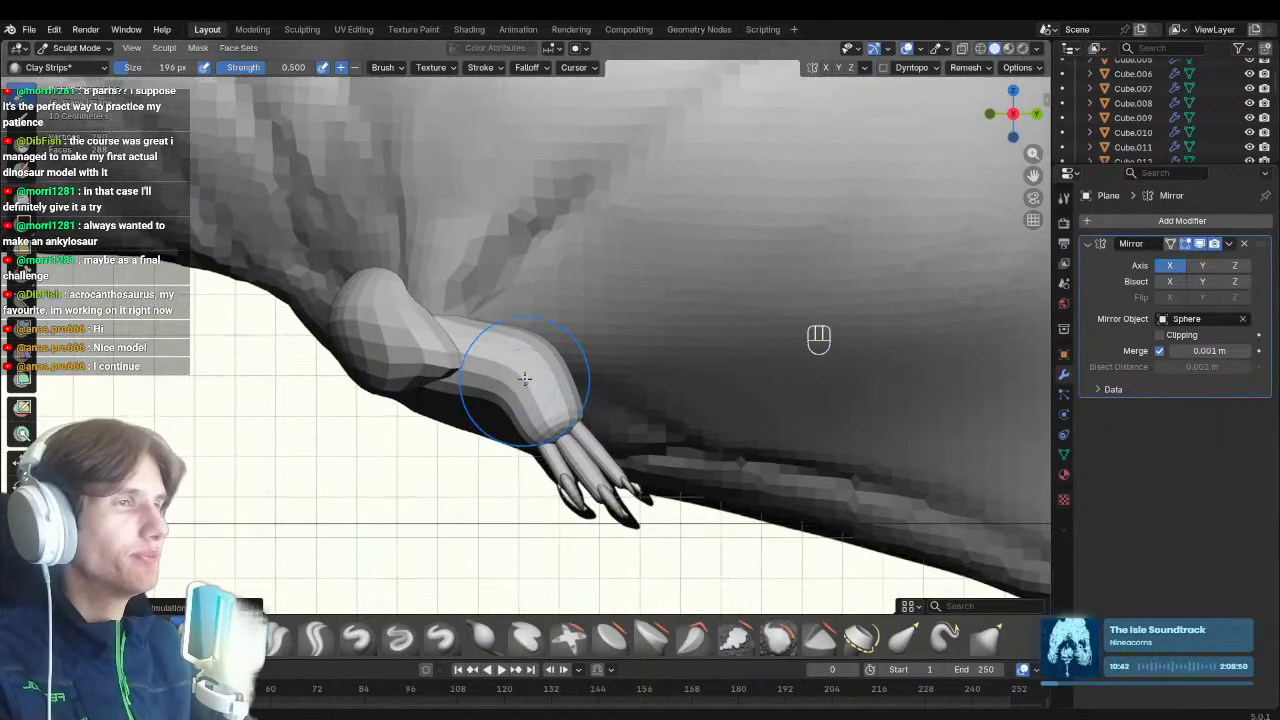
key(alt+q)
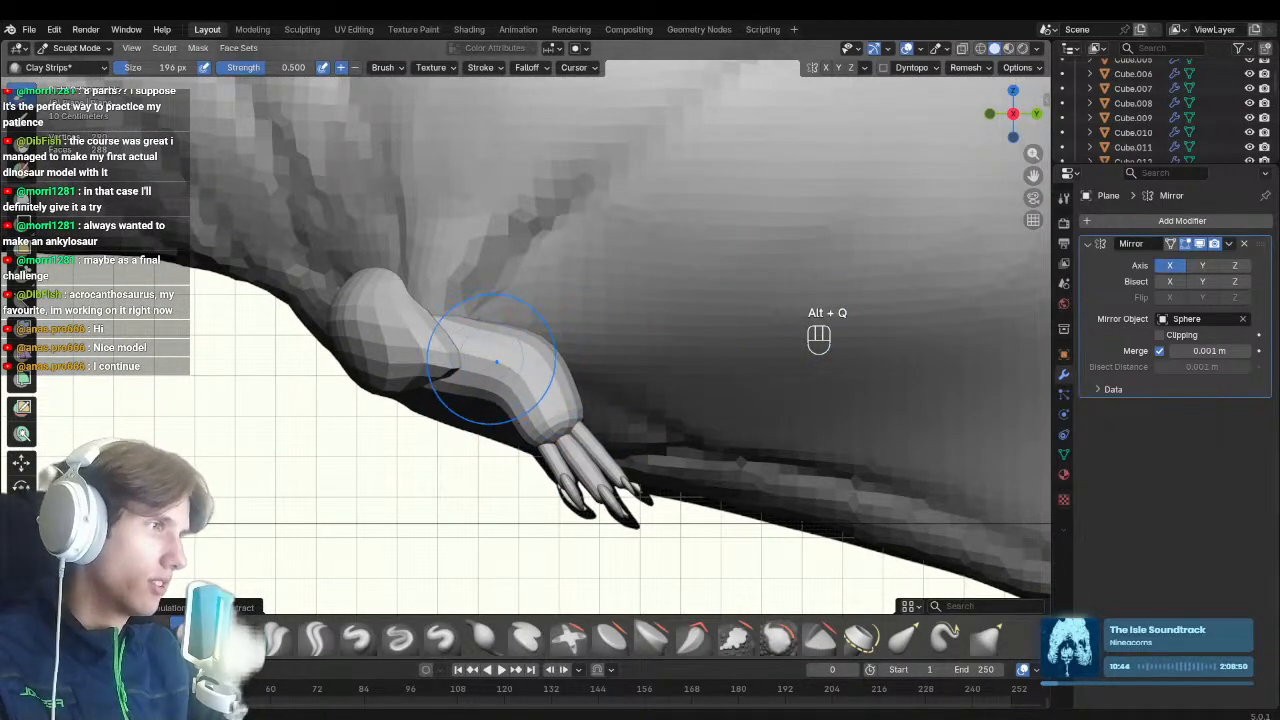
Adjust the upper edge of the forearm near the elbow with the Grab brush at 302 px
key(f)
key(g)
key(f)
mouse_move(451, 329)
mouse_down()
mouse_move(430, 312)
mouse_move(456, 331)
mouse_up()
key(f)
click(450, 321)
shift+middle_drag(477, 334, 453, 360)
Set a finer voxel size for the forearm and remesh it
key(r)
click(600, 490)
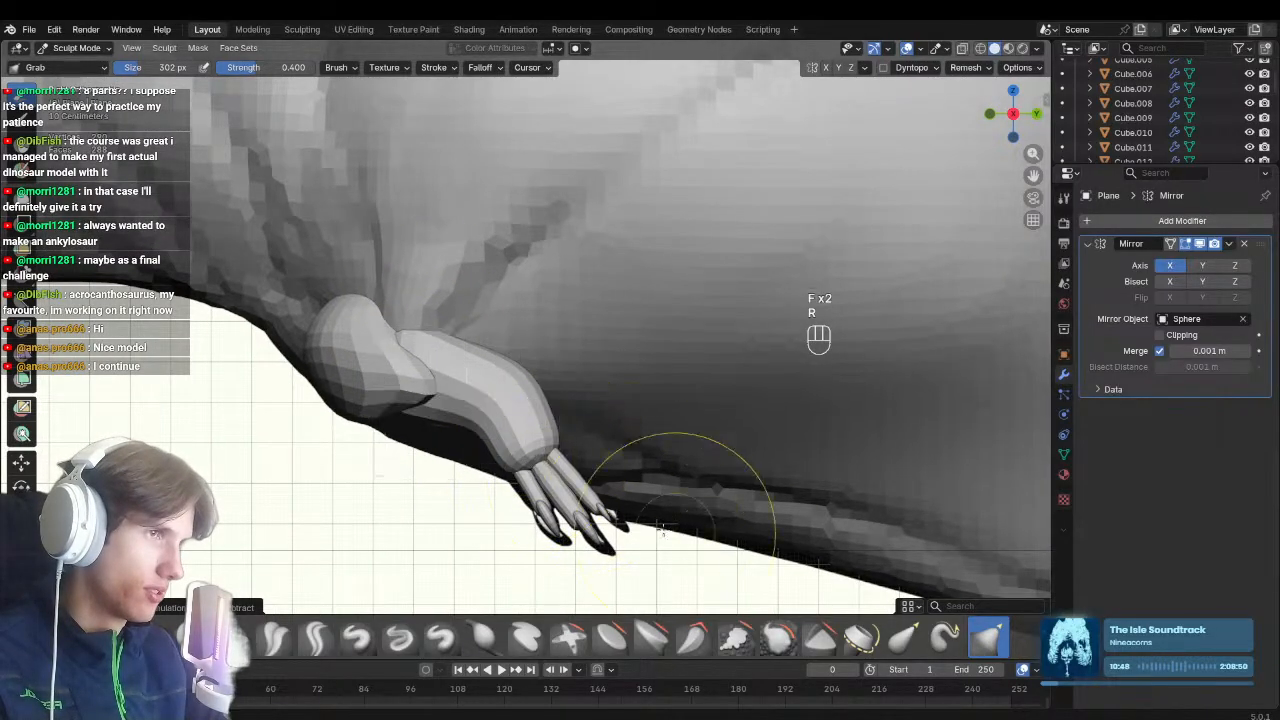
key(r)
click(602, 522)
key(r)
click(655, 538)
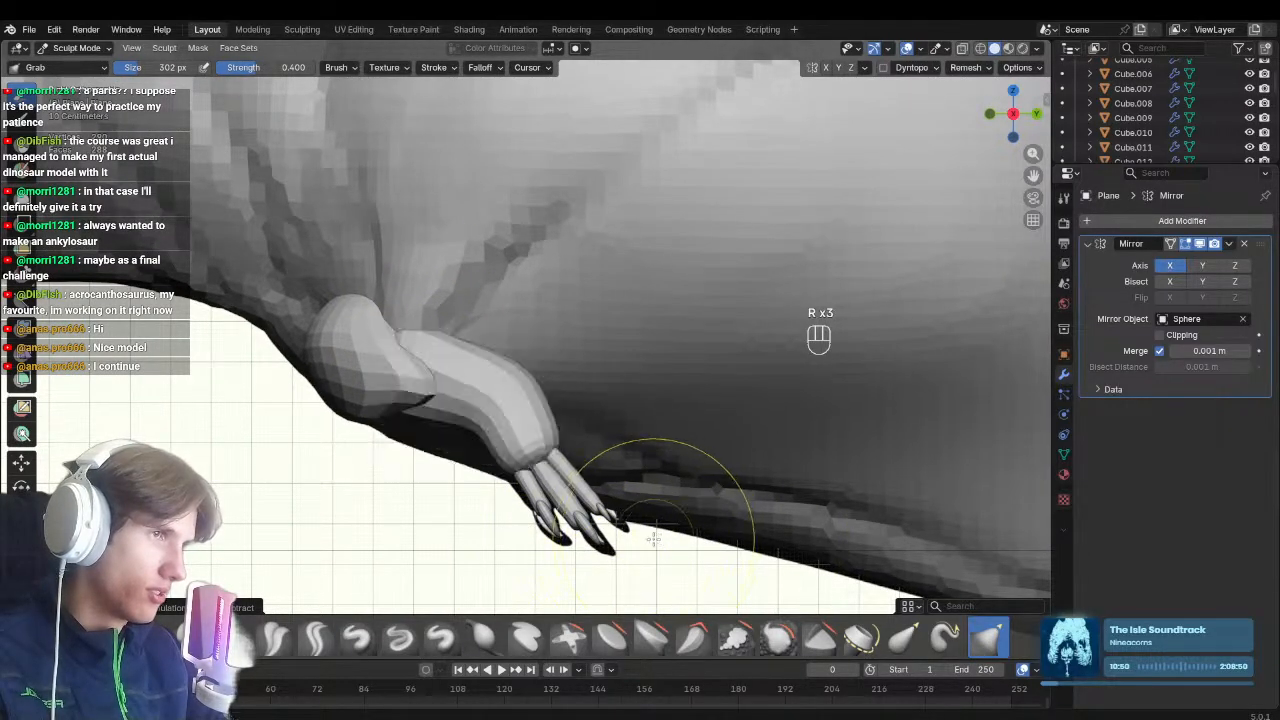
key(r)
click(500, 436)
key(ctrl+r)
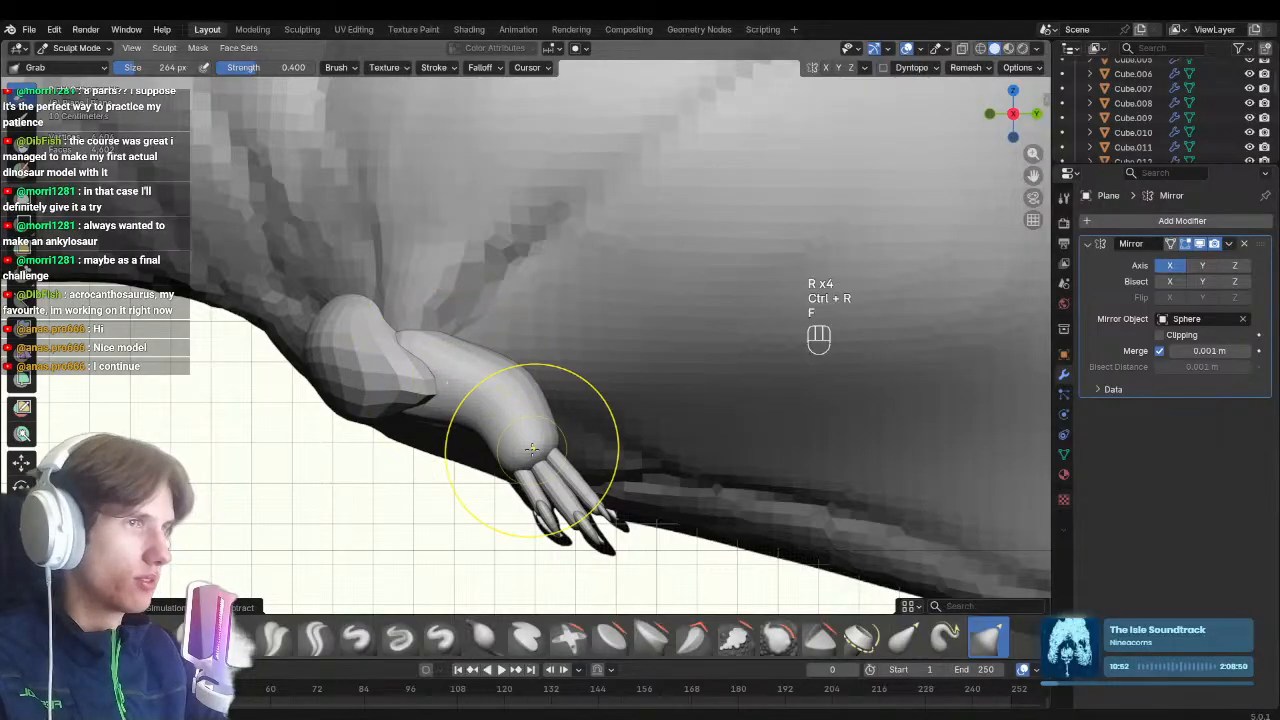
Reshape the upper contour and wrist of the forearm with the Grab brush at about 360 px
key(f)
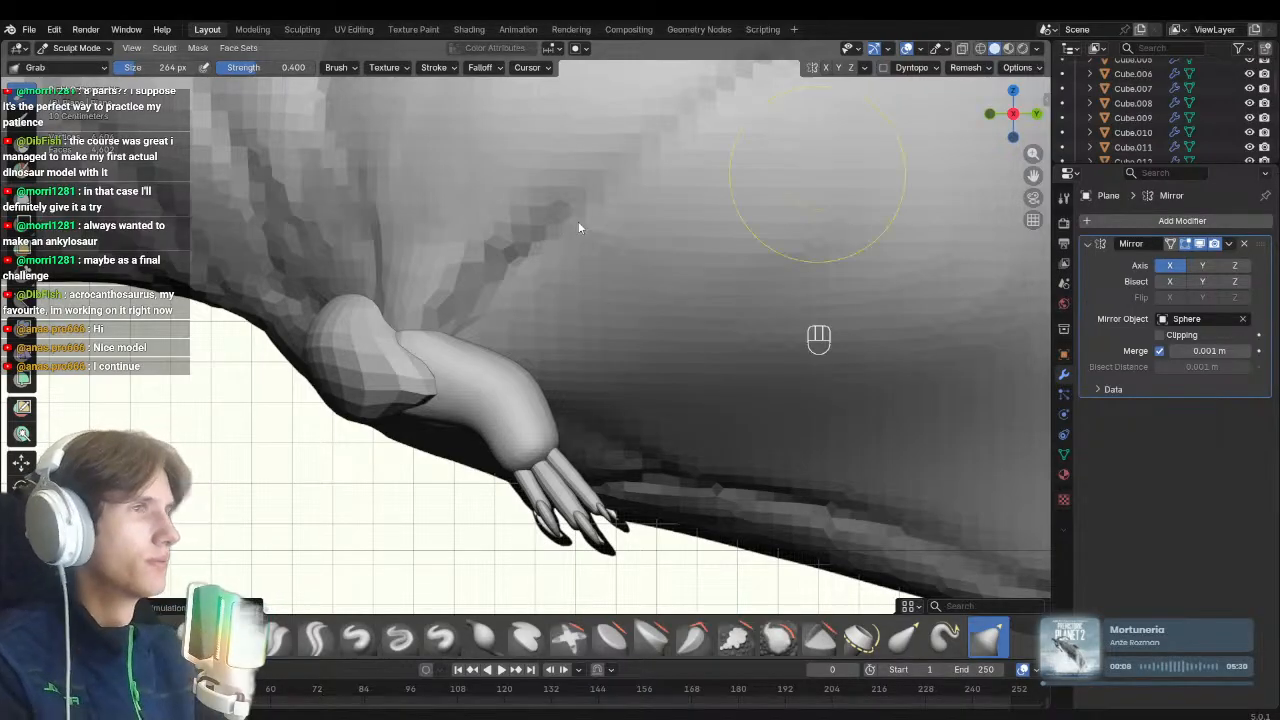
shift+middle_drag(516, 396, 545, 371)
scroll(547, 371, up, 1)
key(alt+q)
key(f)
click(531, 349)
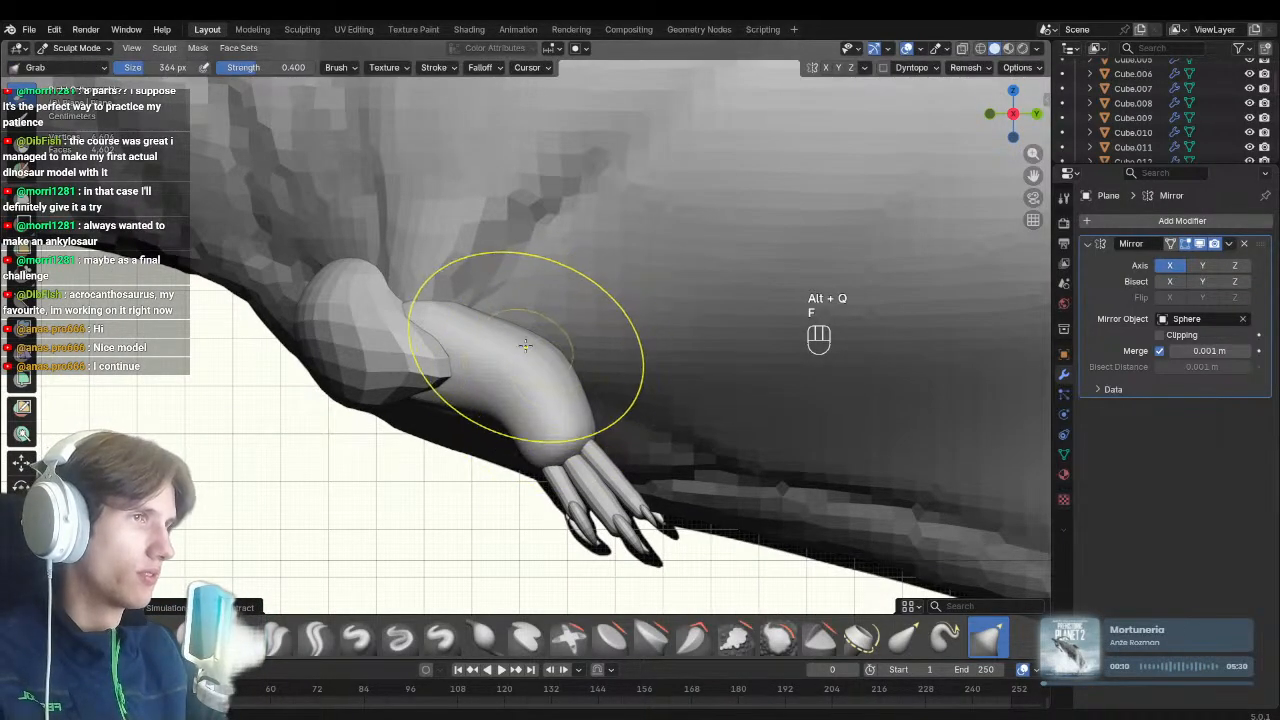
key(f)
click(558, 341)
drag(547, 350, 549, 344)
key(f)
click(581, 416)
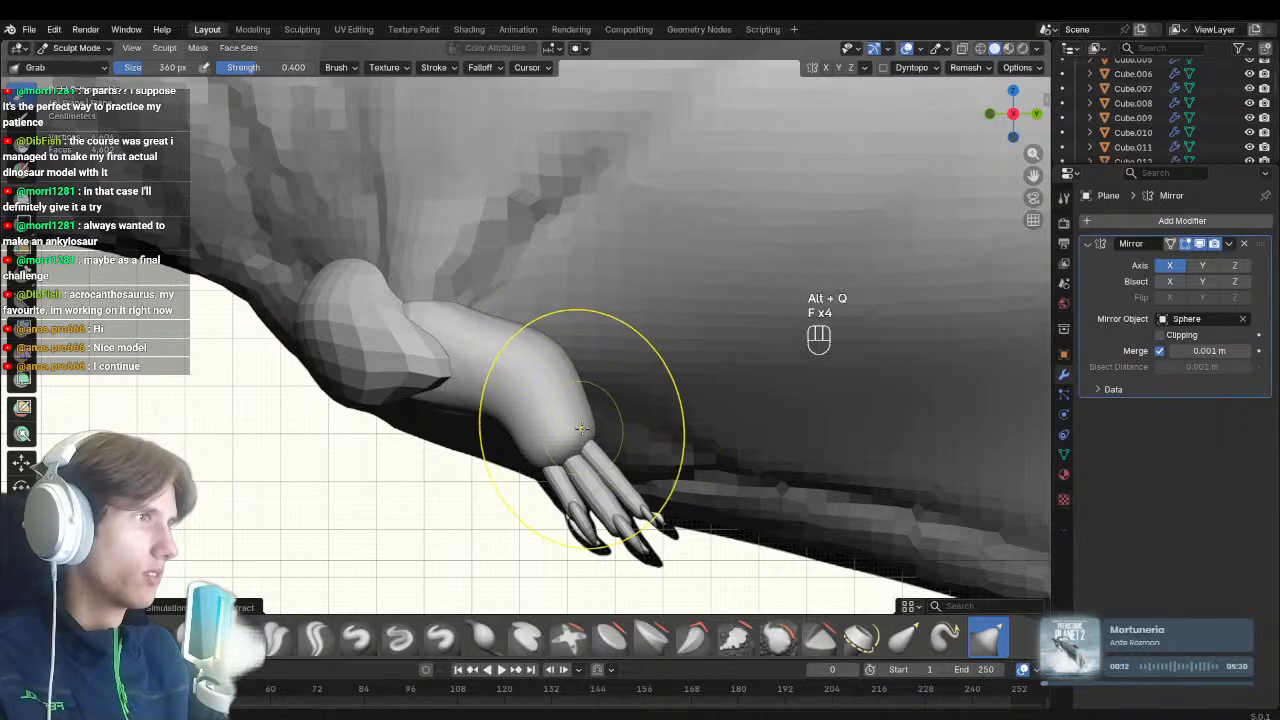
Refine the underside bend and wrist contours of the forearm with the Grab brush, starting at 282 px
shift+middle_drag(541, 464, 580, 474)
key(f)
click(537, 457)
drag(542, 456, 546, 448)
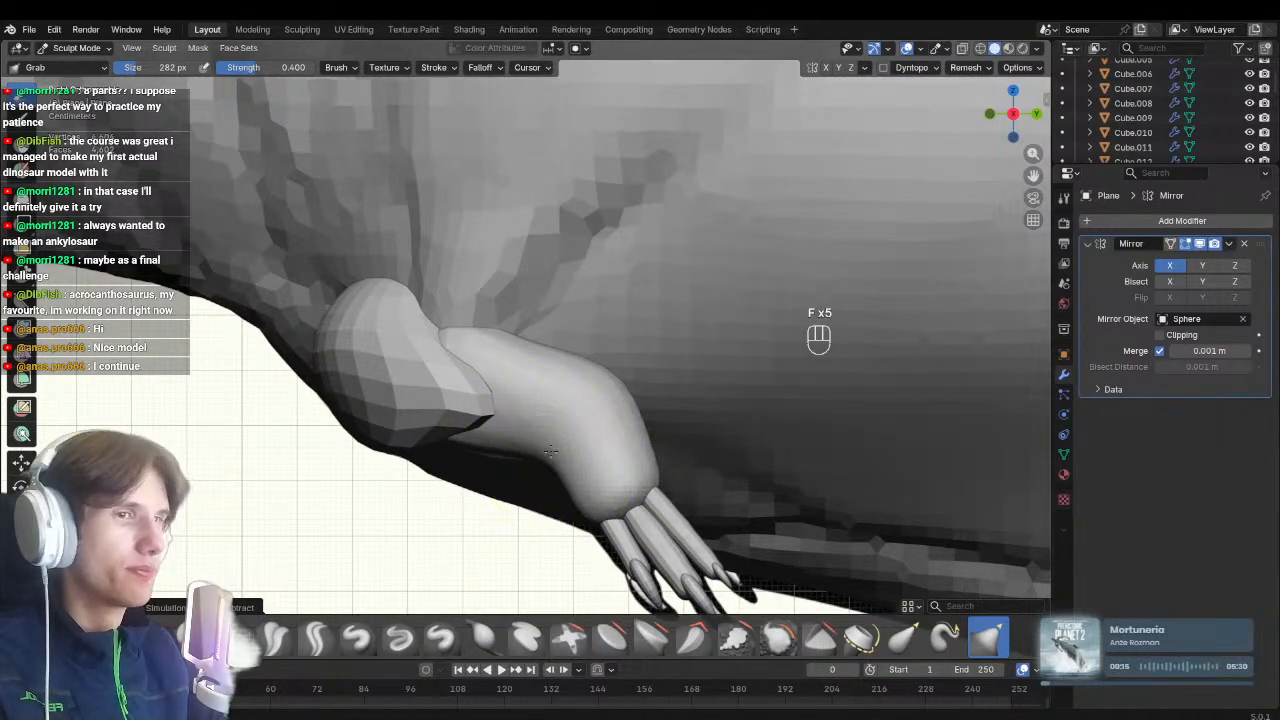
mouse_move(546, 448)
shift+middle_down()
mouse_move(508, 427)
mouse_move(640, 372)
mouse_move(500, 334)
mouse_move(540, 300)
mouse_move(613, 276)
shift+middle_up()
key(f)
click(668, 410)
key(f)
click(560, 290)
key(f)
click(651, 323)
mouse_move(651, 323)
middle_down()
mouse_move(614, 337)
mouse_move(585, 418)
mouse_move(572, 380)
mouse_move(628, 417)
mouse_move(556, 400)
mouse_move(600, 427)
middle_up()
Define the inner bend of the forearm lightly with Draw Sharp at 112 px and then 96 px
key(1)
key(f)
click(590, 417)
key(f)
click(534, 418)
key(f)
click(548, 400)
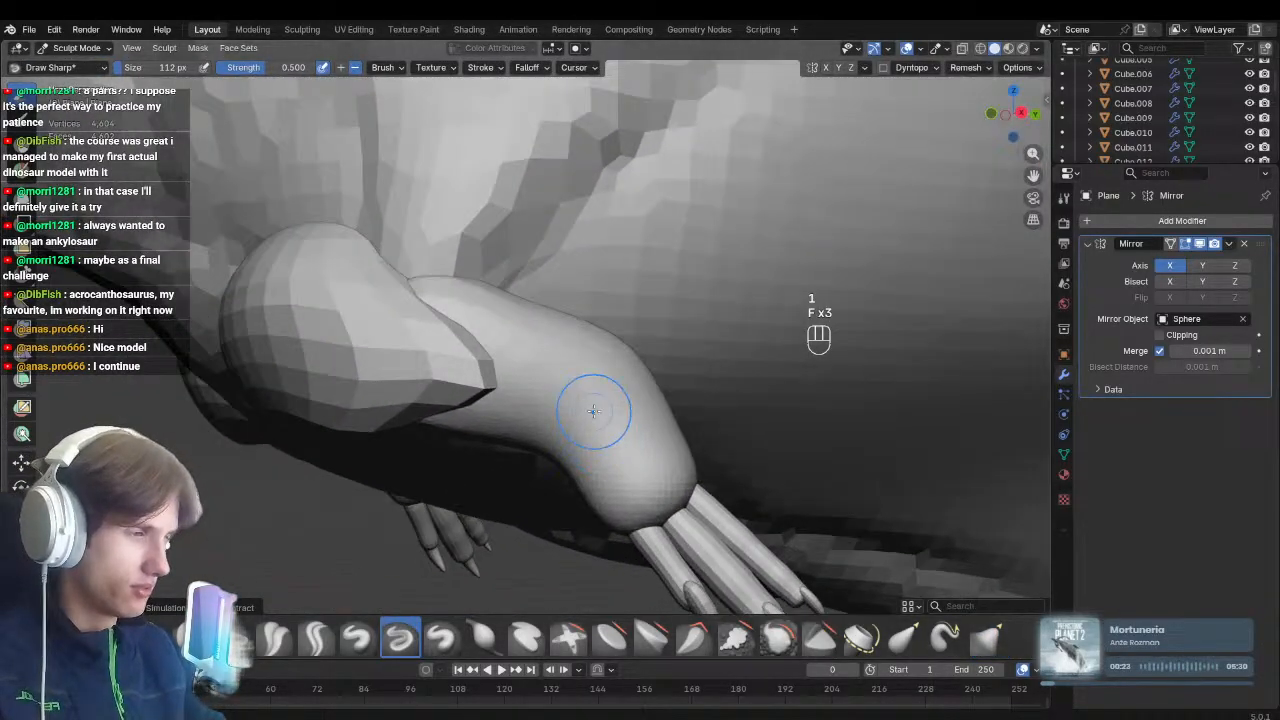
key(KP_3)
key(f)
click(557, 427)
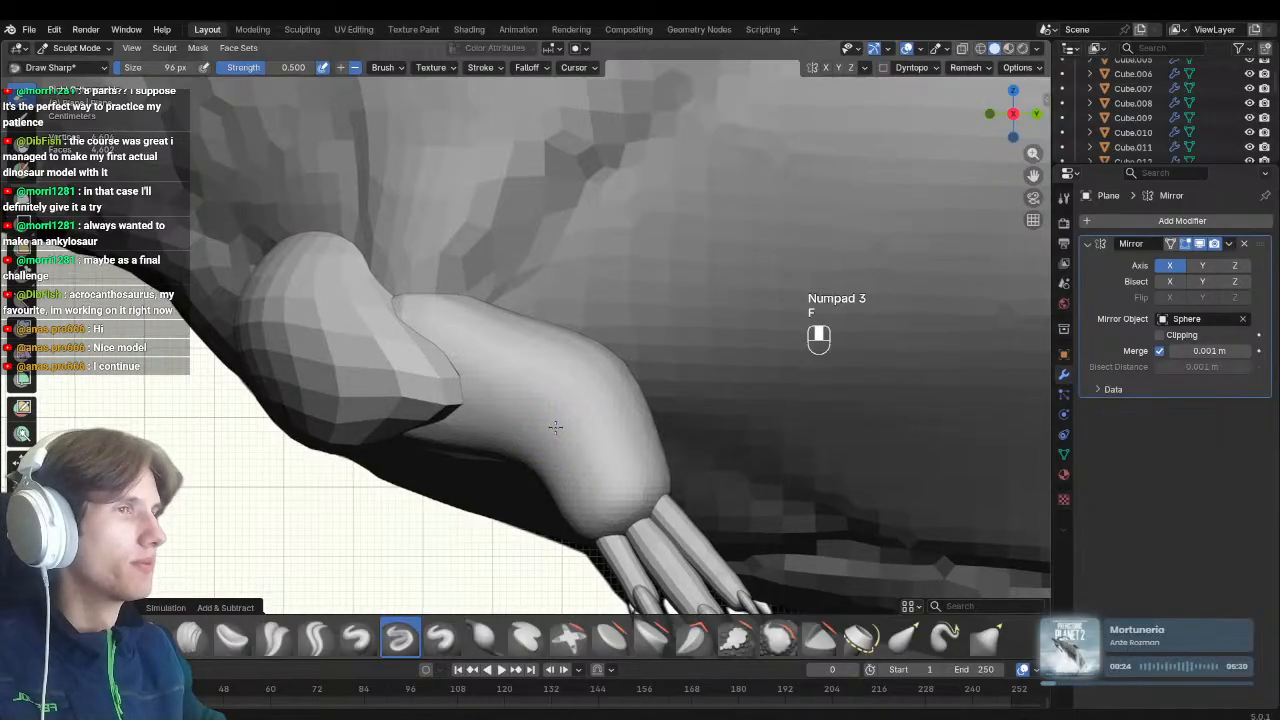
key(f)
click(533, 445)
Adjust the upper elbow contour of the forearm with the Grab brush at about 340 px
mouse_move(518, 447)
shift+middle_down()
mouse_move(550, 485)
mouse_move(590, 500)
shift+middle_up()
shift+middle_drag(590, 500, 563, 454)
shift+middle_drag(398, 331, 466, 397)
key(g)
key(f)
click(480, 388)
key(f)
click(545, 387)
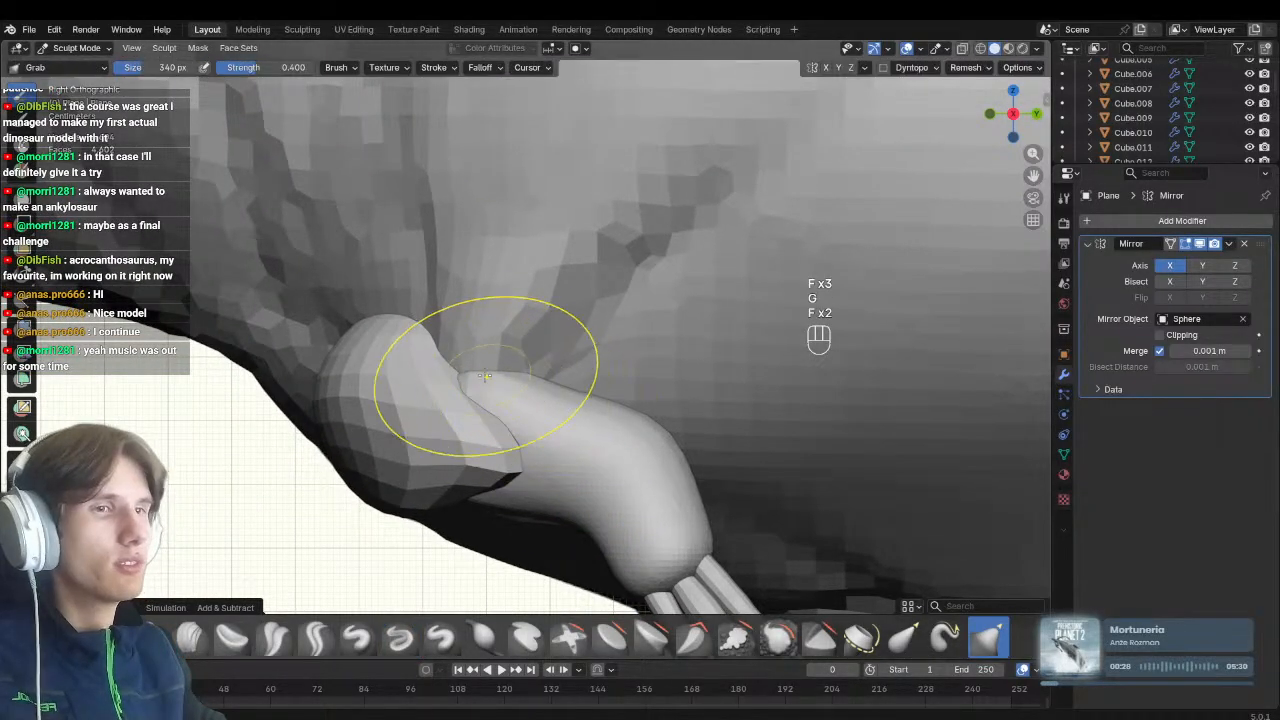
Pull the elbow end of the forearm toward the upper arm with the Grab brush at 372 px, finishing at 342 px
key(f)
click(540, 380)
key(f)
click(501, 370)
key(f)
click(502, 370)
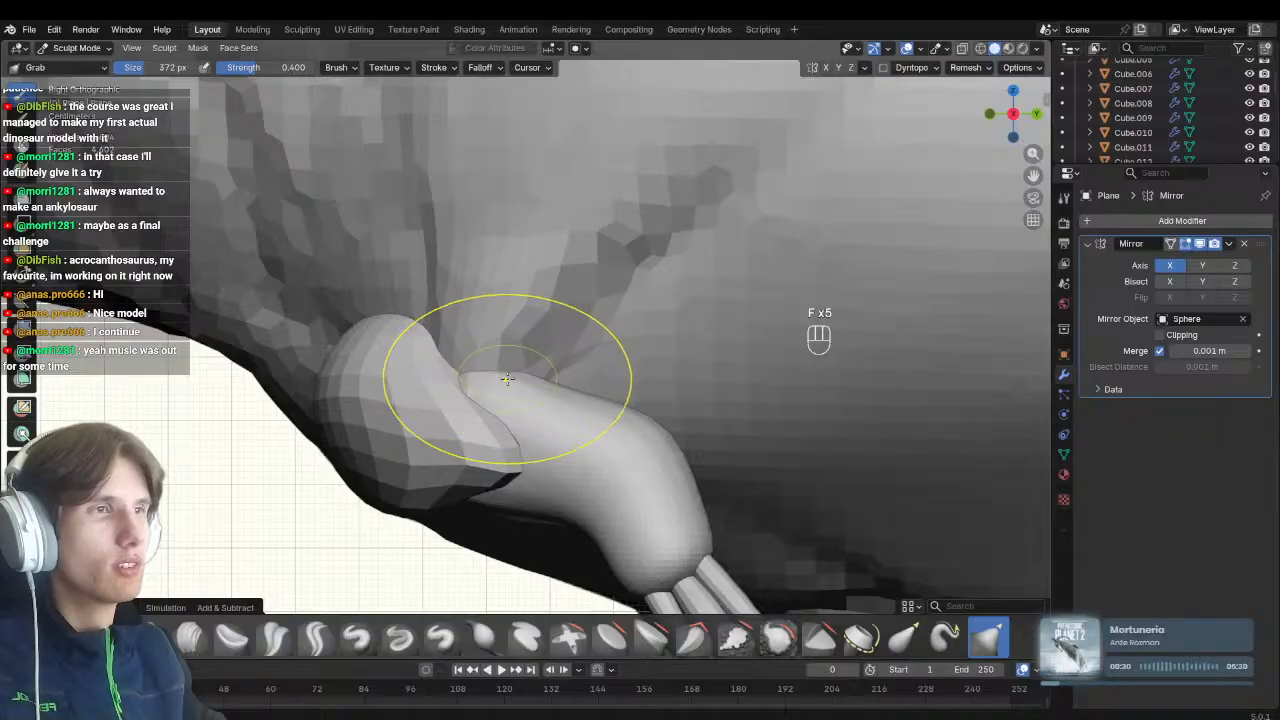
drag(507, 379, 482, 371)
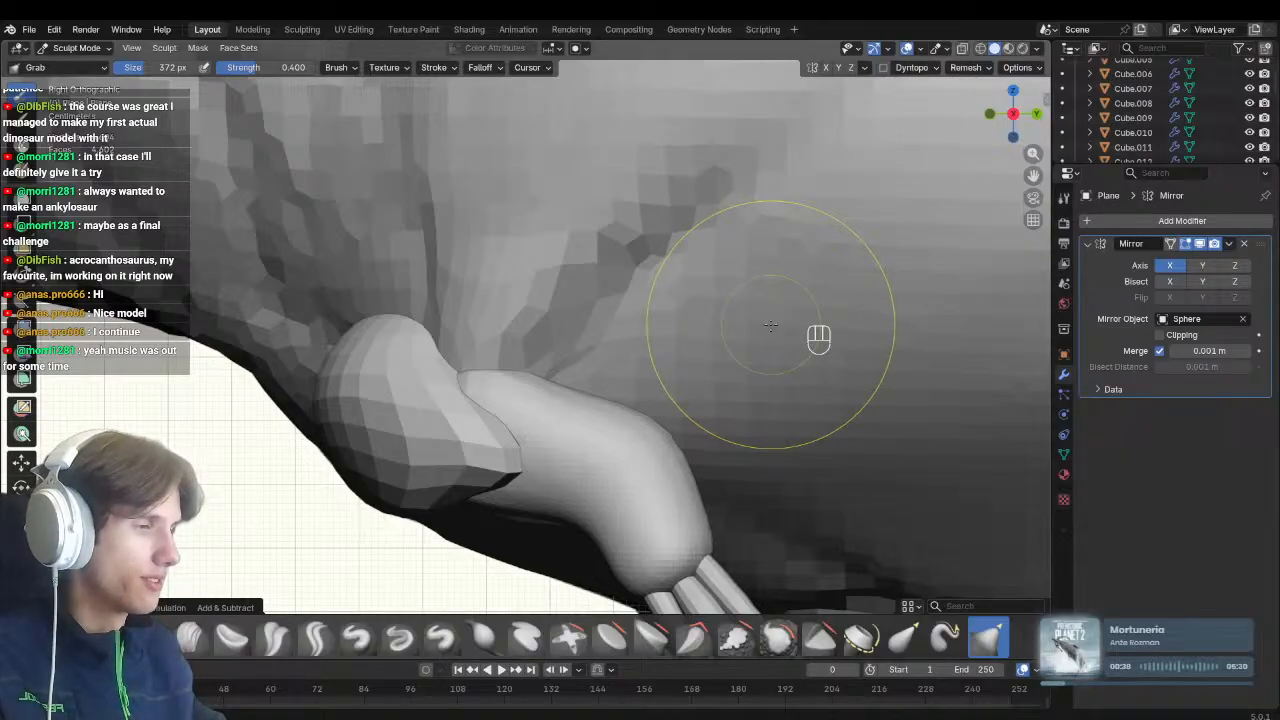
shift+middle_drag(515, 416, 544, 403)
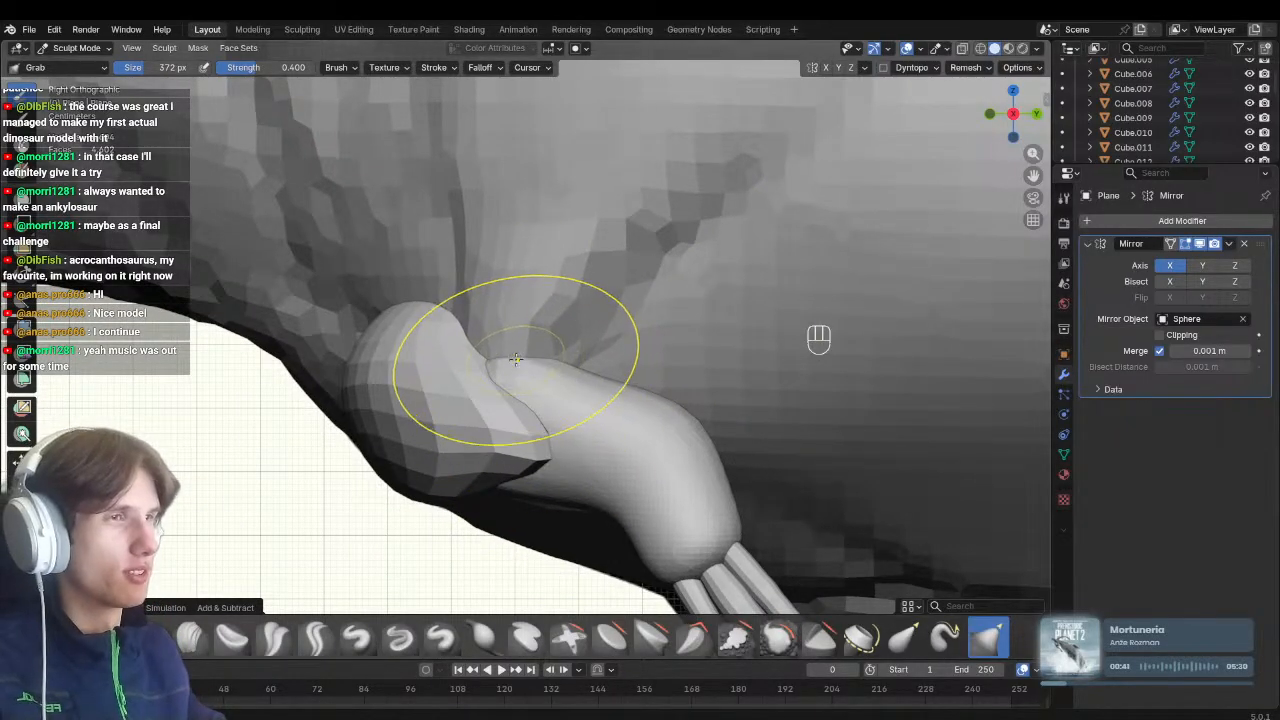
key(f)
click(511, 364)
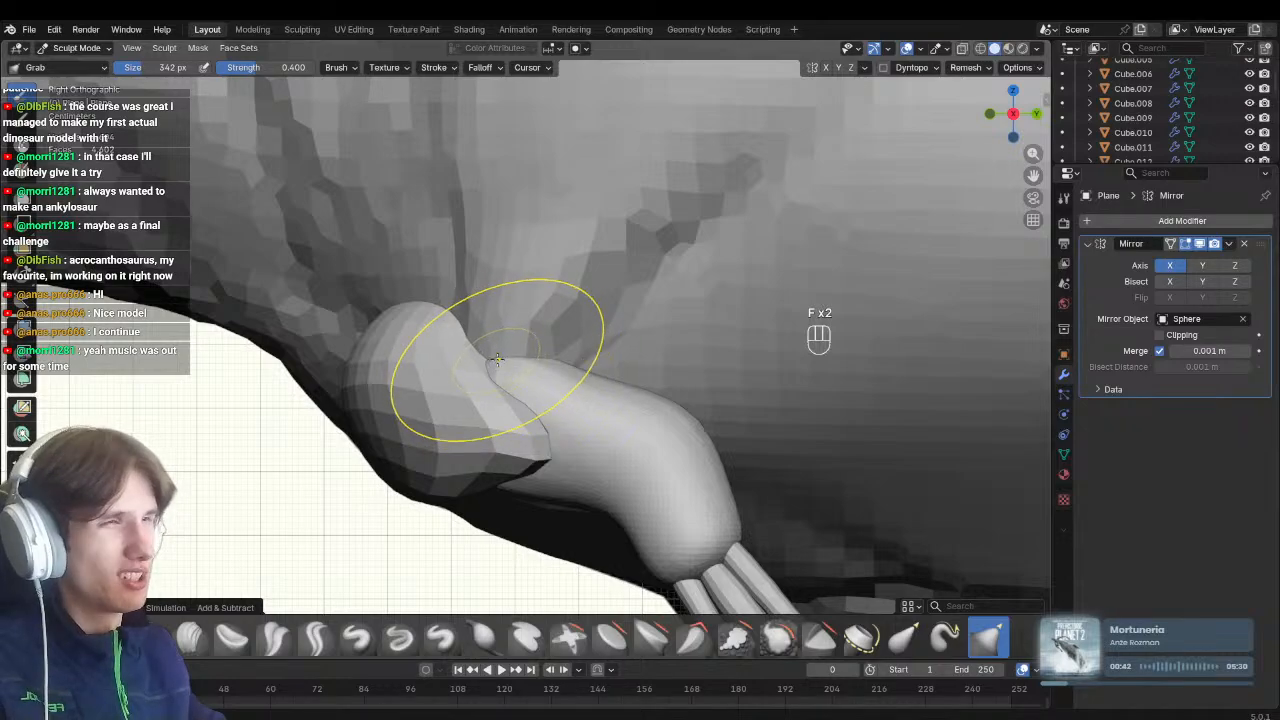
Reposition the elbow end against the body from an angled front view with the Grab brush at 452 px
mouse_move(498, 359)
middle_down()
mouse_move(430, 469)
mouse_move(404, 438)
middle_up()
key(f)
click(406, 440)
key(f)
click(400, 428)
drag(400, 428, 409, 414)
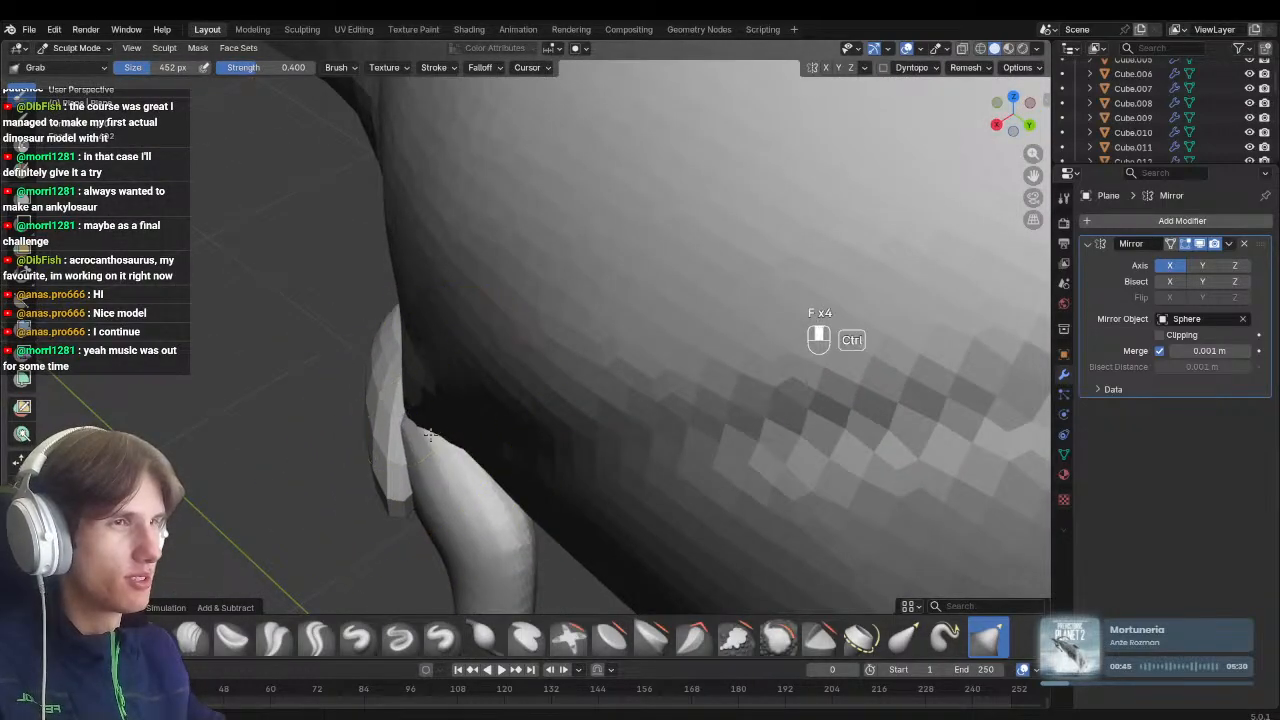
ctrl+middle_drag(428, 433, 505, 415)
key(alt+q)
key(KP_3)
shift+middle_drag(509, 329, 486, 314)
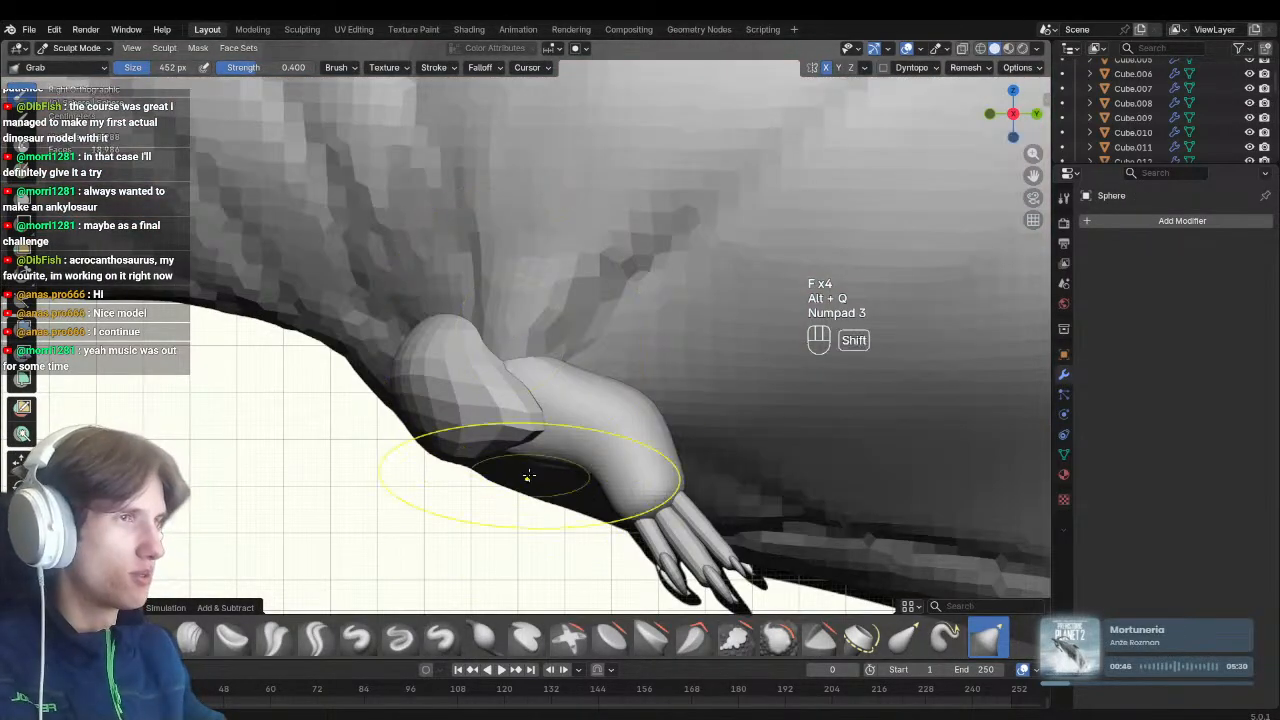
shift+middle_drag(551, 388, 564, 346)
key(alt+q)
Refine the underside and outer curve of the forearm in side view with the Grab brush at 308 px and 296 px
key(f)
click(533, 441)
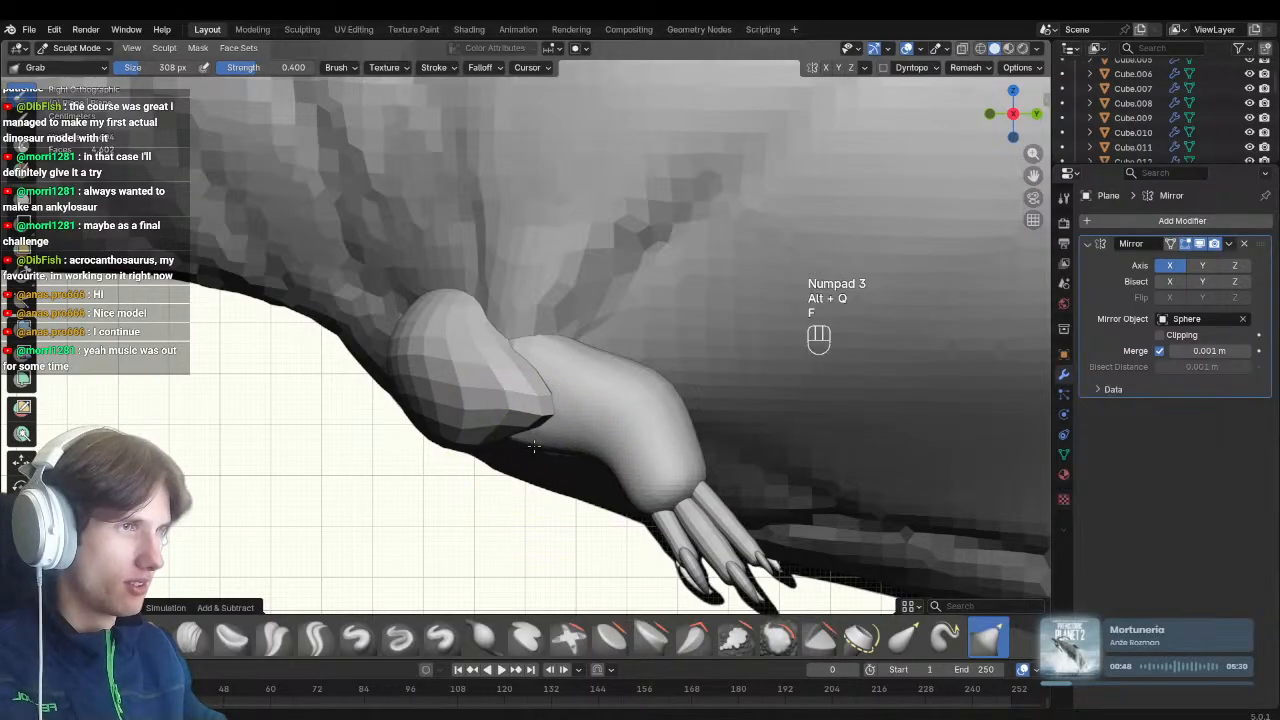
shift+middle_drag(572, 429, 510, 415)
key(f)
click(472, 420)
key(f)
click(622, 393)
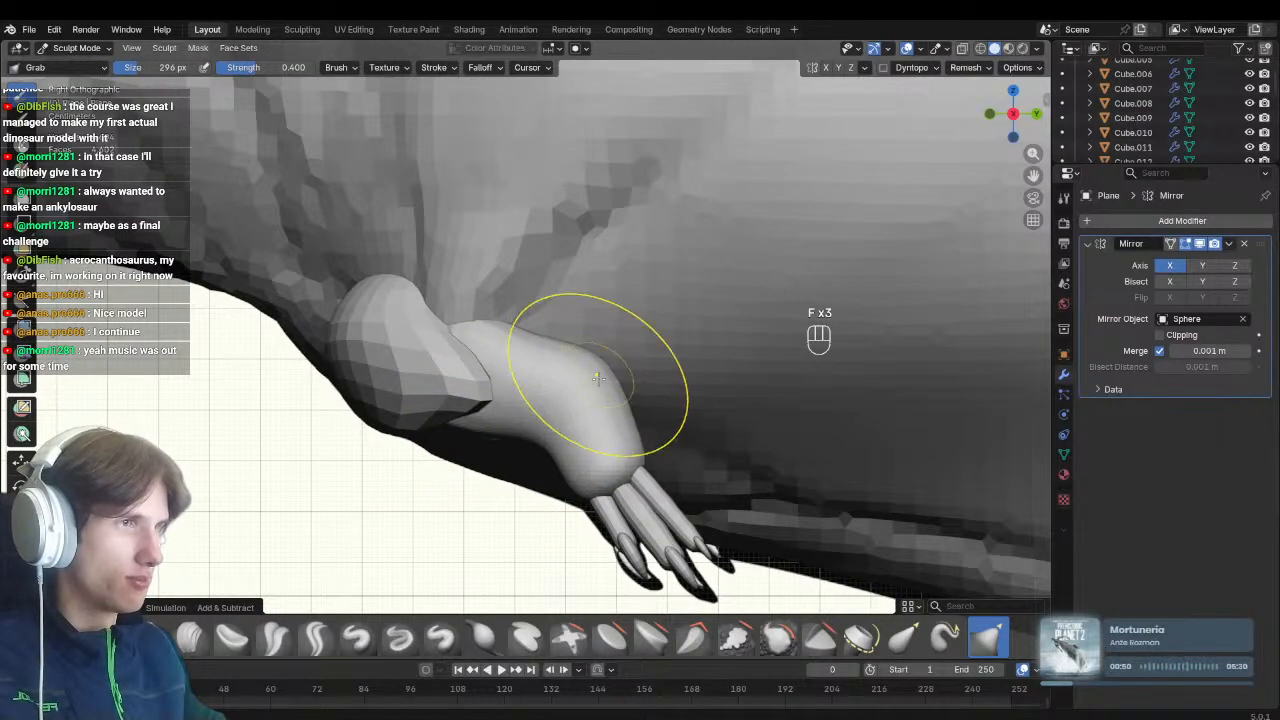
Pull the wrist inward with the Grab brush at 368 px and refine the contour near the elbow
key(f)
click(626, 441)
drag(624, 442, 612, 443)
ctrl+middle_drag(612, 441, 608, 449)
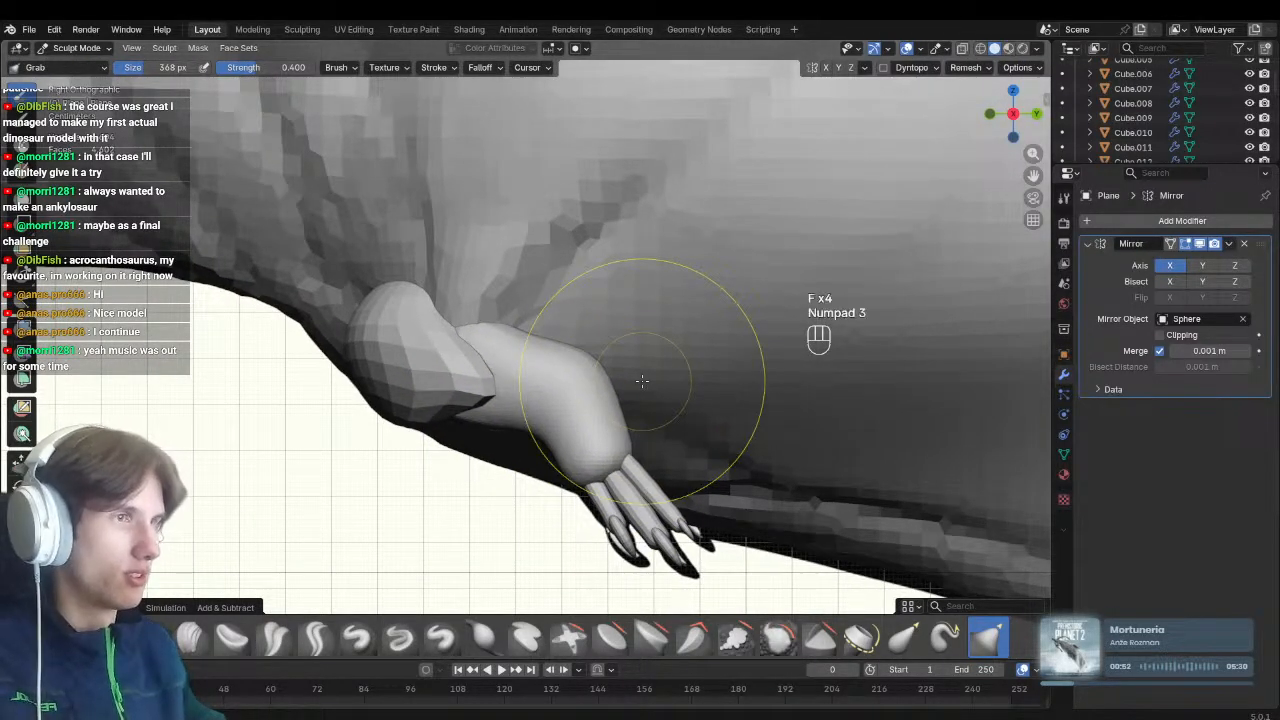
ctrl+middle_drag(642, 381, 636, 366)
key(f)
click(466, 331)
key(f)
click(427, 330)
Build up muscle volume on the upper forearm with Clay Strips at about 114 px and smooth the transitions
mouse_move(427, 330)
middle_down()
mouse_move(344, 369)
mouse_move(385, 372)
mouse_move(428, 402)
middle_up()
key(2)
key(f)
click(389, 374)
key(f)
click(443, 411)
mouse_move(448, 409)
shift+mouse_down()
mouse_move(456, 398)
mouse_move(487, 441)
shift+mouse_up()
middle_drag(467, 402, 478, 415)
key(f)
click(486, 424)
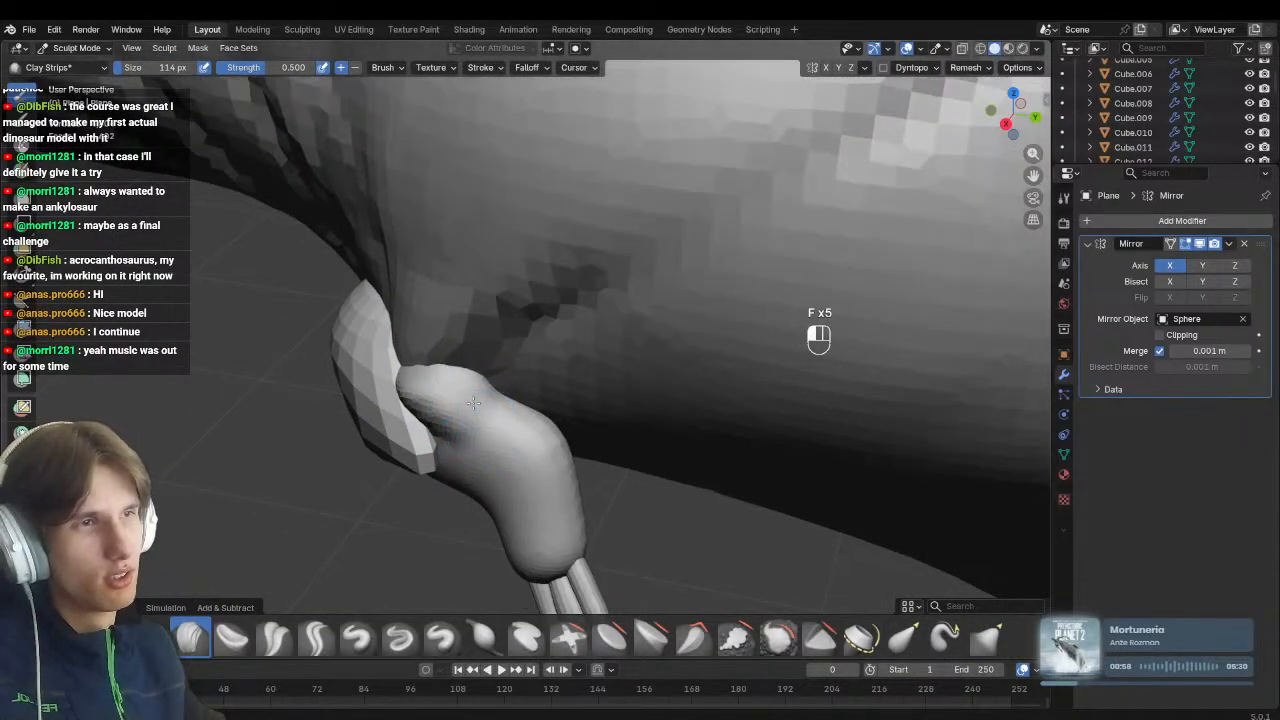
drag(487, 425, 517, 438)
middle_drag(517, 438, 456, 440)
shift+drag(456, 440, 460, 448)
mouse_move(460, 448)
middle_down()
mouse_move(515, 474)
mouse_move(506, 397)
mouse_move(434, 371)
middle_up()
Leave sculpting and hide the body and upper arm so the forearms are isolated
key(1)
key(f)
click(497, 395)
key(ctrl+Tab)
click(553, 381)
key(h)
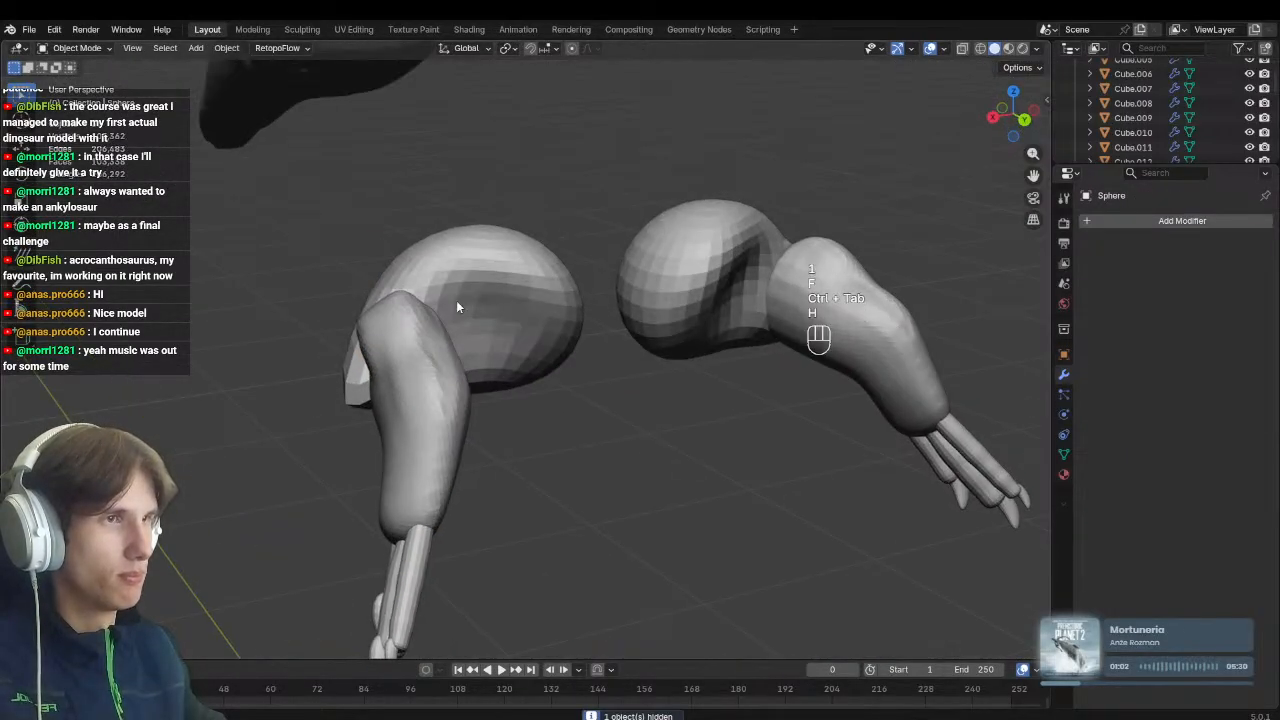
click(457, 303)
key(h)
Resume sculpting the forearm and carve muscle grooves along its outer side with Draw Sharp at 62 px and 64 px
middle_drag(457, 303, 421, 344)
click(421, 345)
key(ctrl+Tab)
key(2)
key(f)
key(f)
key(1)
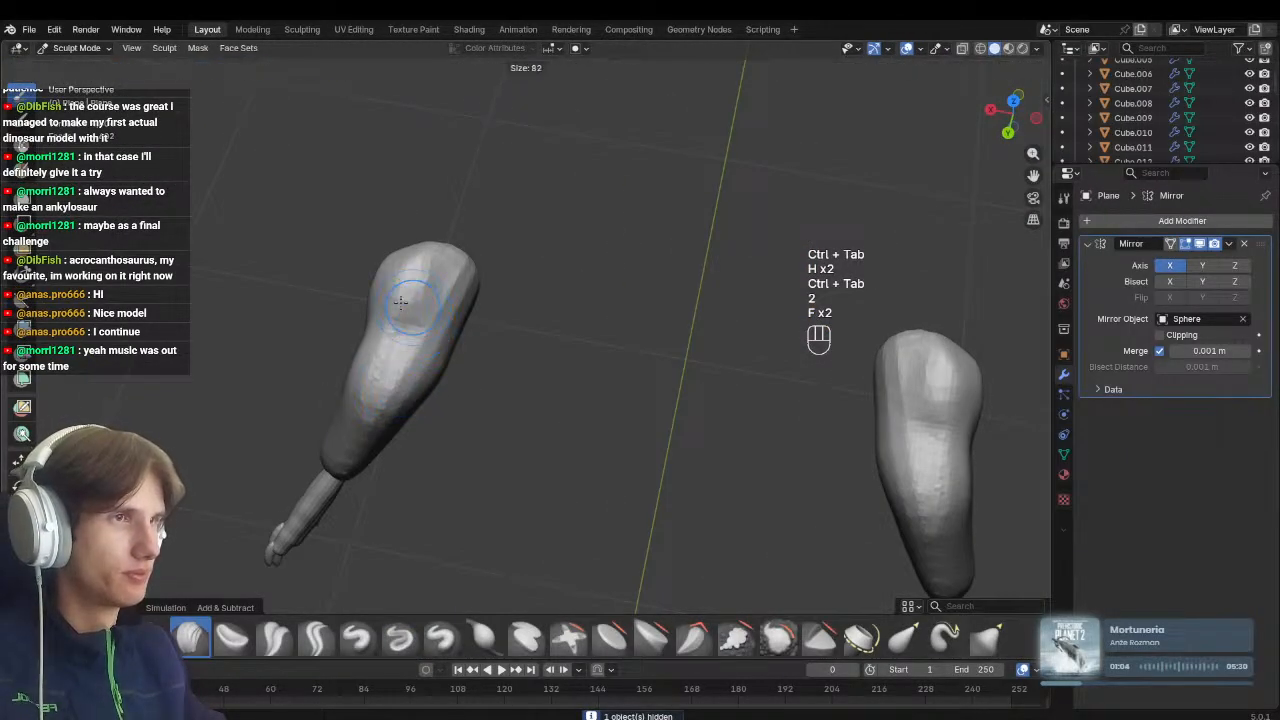
middle_drag(414, 286, 422, 306)
key(f)
middle_drag(395, 398, 439, 418)
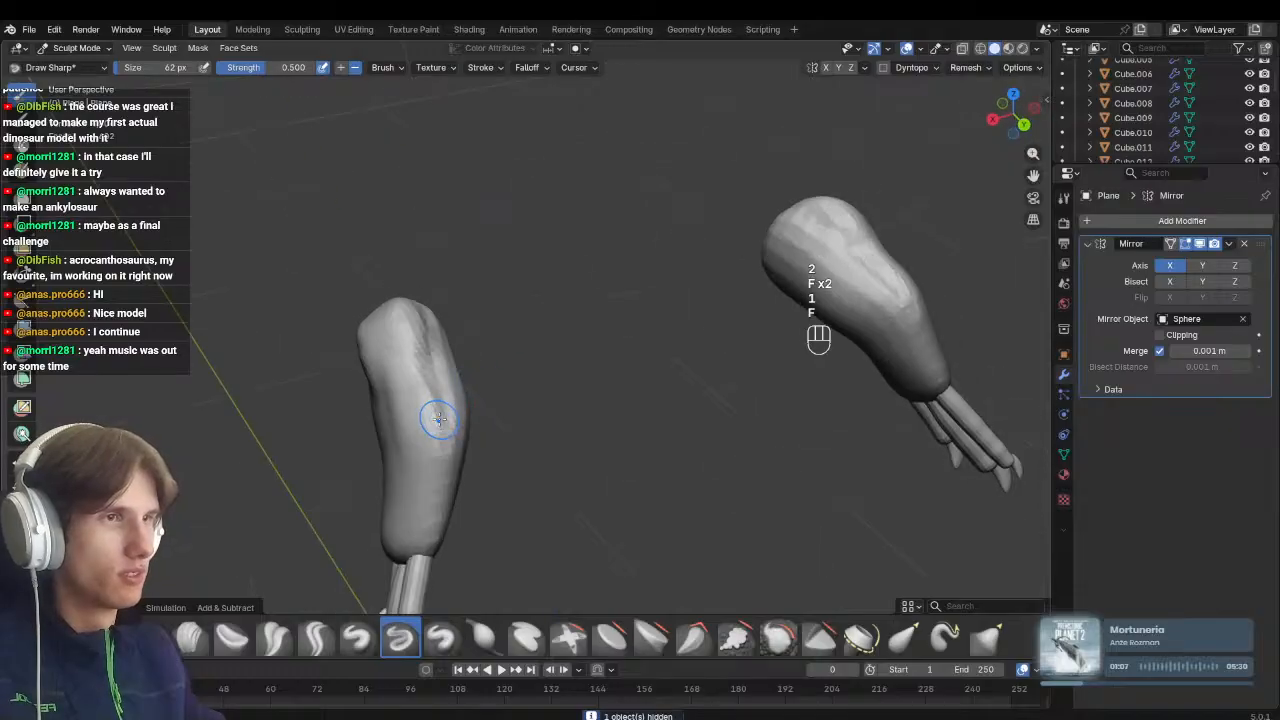
middle_drag(430, 565, 444, 407)
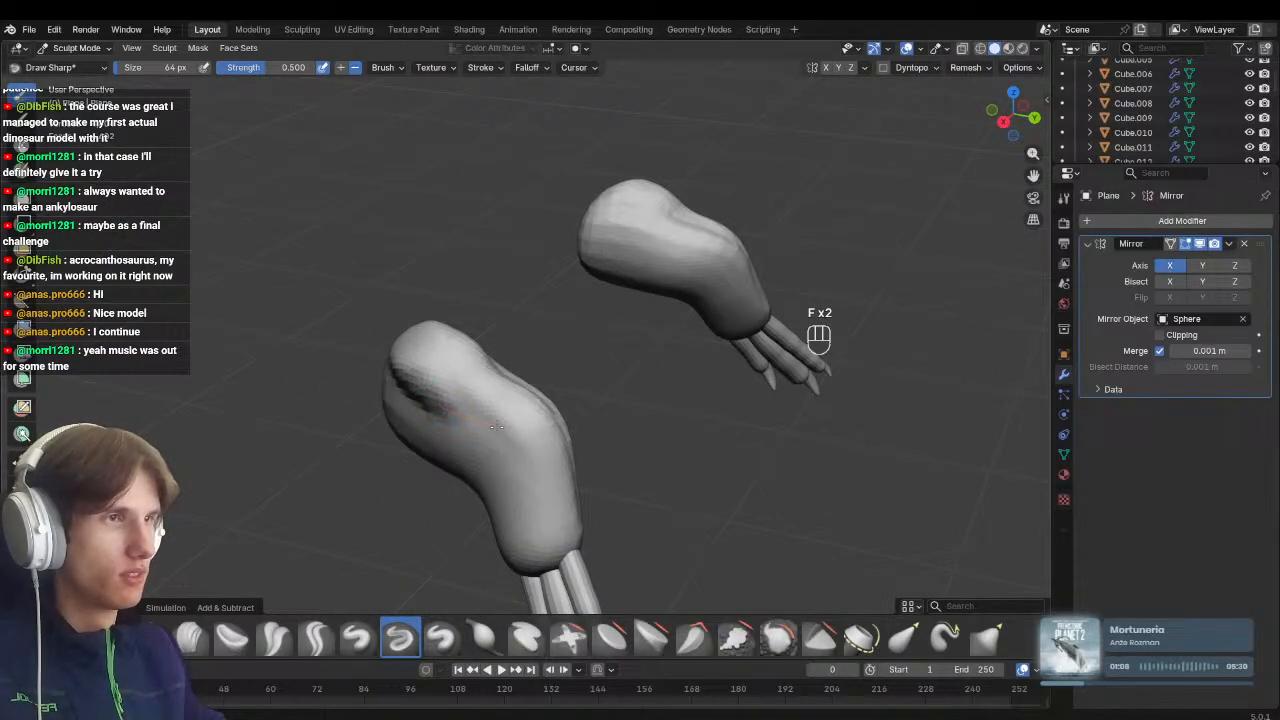
Carve diagonal muscle grooves across the inner side of the forearm with Draw Sharp at 64 px
middle_drag(573, 469, 413, 432)
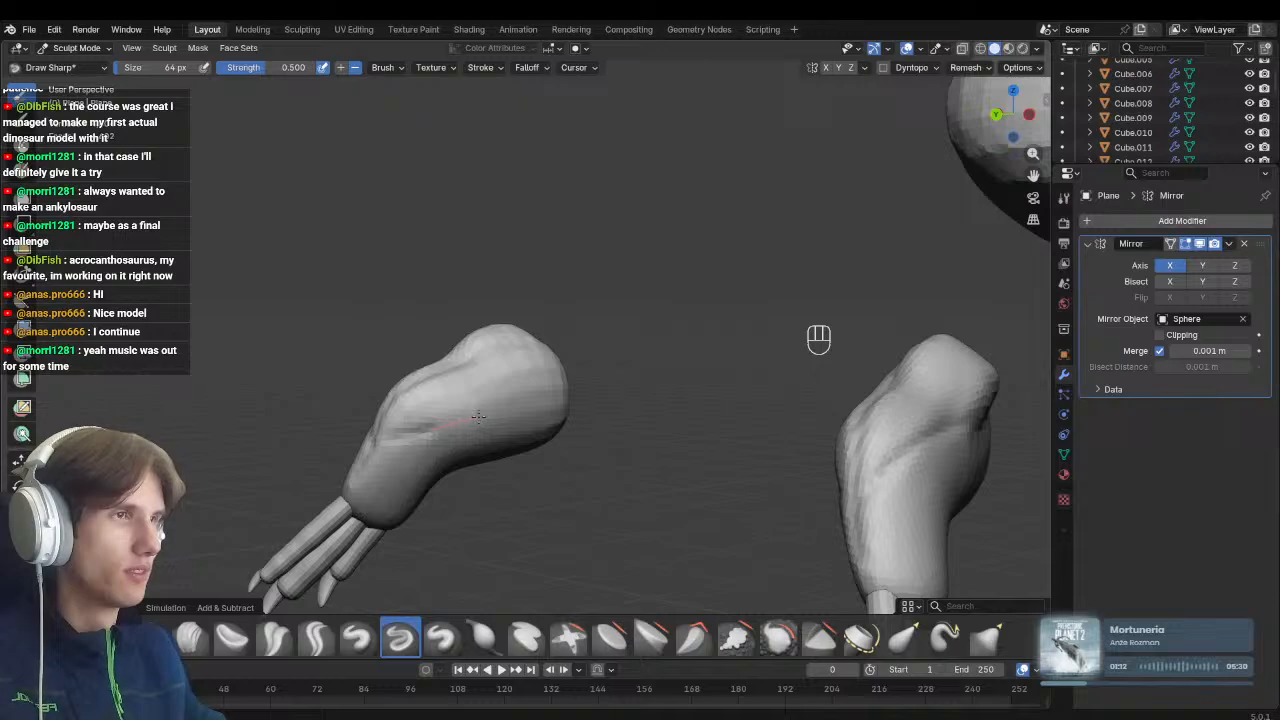
middle_drag(519, 409, 503, 394)
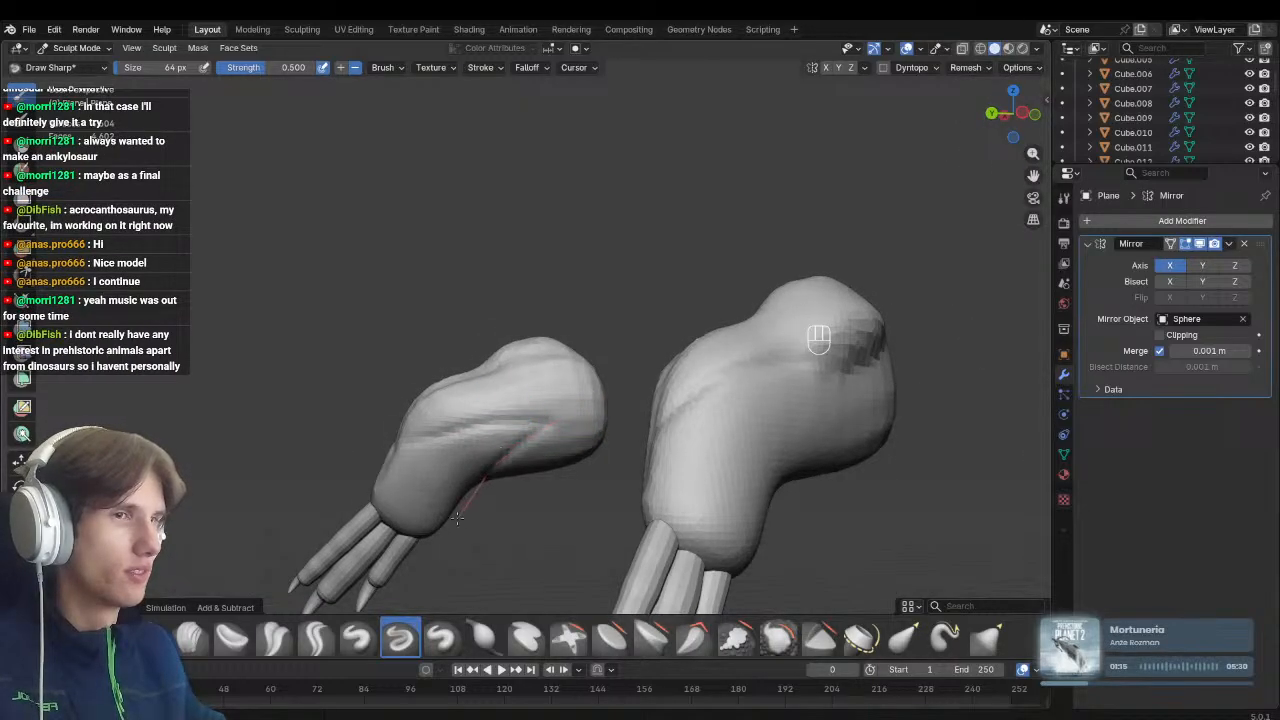
mouse_move(457, 517)
middle_down()
mouse_move(523, 494)
mouse_move(532, 451)
middle_up()
Add muscle volume between the forearm grooves with Clay Strips
key(2)
mouse_move(540, 400)
middle_down()
mouse_move(524, 377)
mouse_move(512, 418)
mouse_move(400, 430)
middle_up()
key(f)
click(484, 376)
drag(506, 377, 440, 434)
mouse_move(425, 451)
middle_down()
mouse_move(586, 500)
mouse_move(491, 417)
middle_up()
Reshape the upper muscle bulge near the elbow with the Grab brush, starting at 160 px and enlarging it to 228 px
key(g)
key(f)
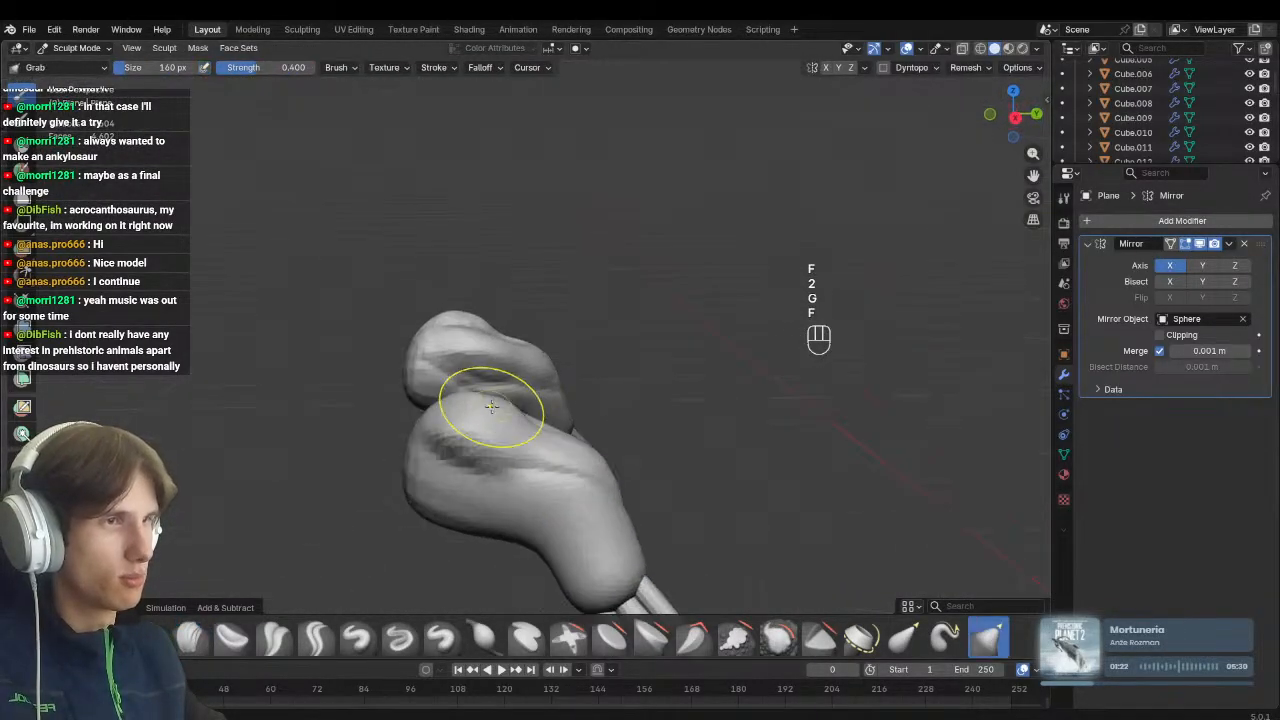
key(f)
click(501, 409)
drag(501, 409, 491, 417)
mouse_move(491, 427)
middle_down()
mouse_move(449, 363)
mouse_move(361, 380)
middle_up()
key(f)
click(560, 396)
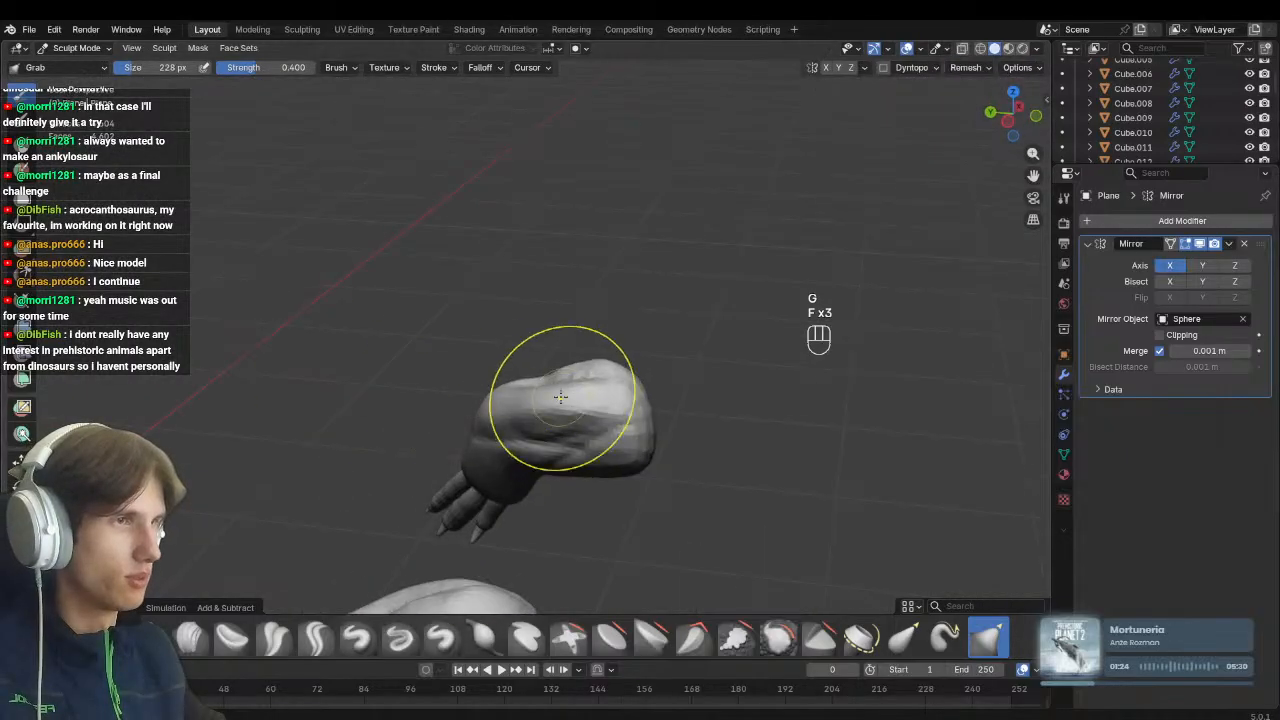
Adjust the forearm's muscle profile from several angles with the Grab brush at 216 px
middle_drag(560, 396, 549, 414)
key(f)
click(534, 417)
drag(532, 417, 529, 399)
mouse_move(529, 399)
middle_down()
mouse_move(514, 337)
mouse_move(556, 344)
mouse_move(510, 308)
middle_up()
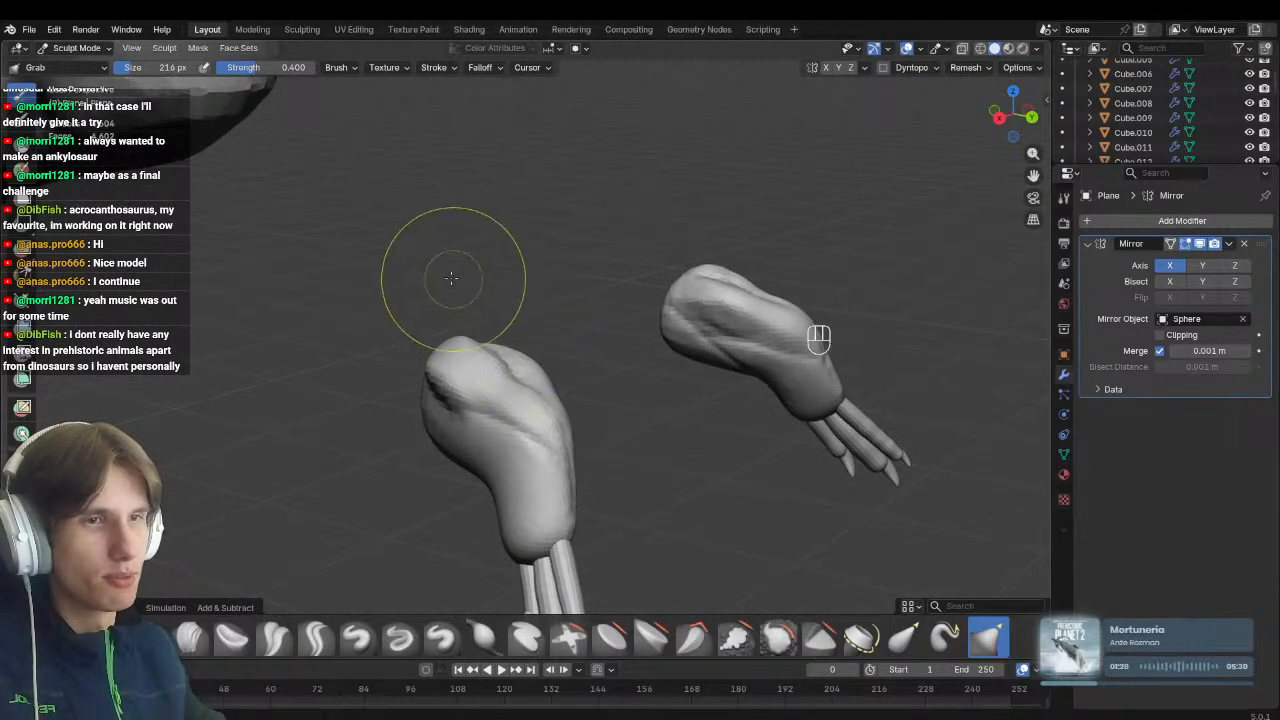
mouse_move(443, 286)
middle_down()
mouse_move(500, 357)
mouse_move(509, 423)
middle_up()
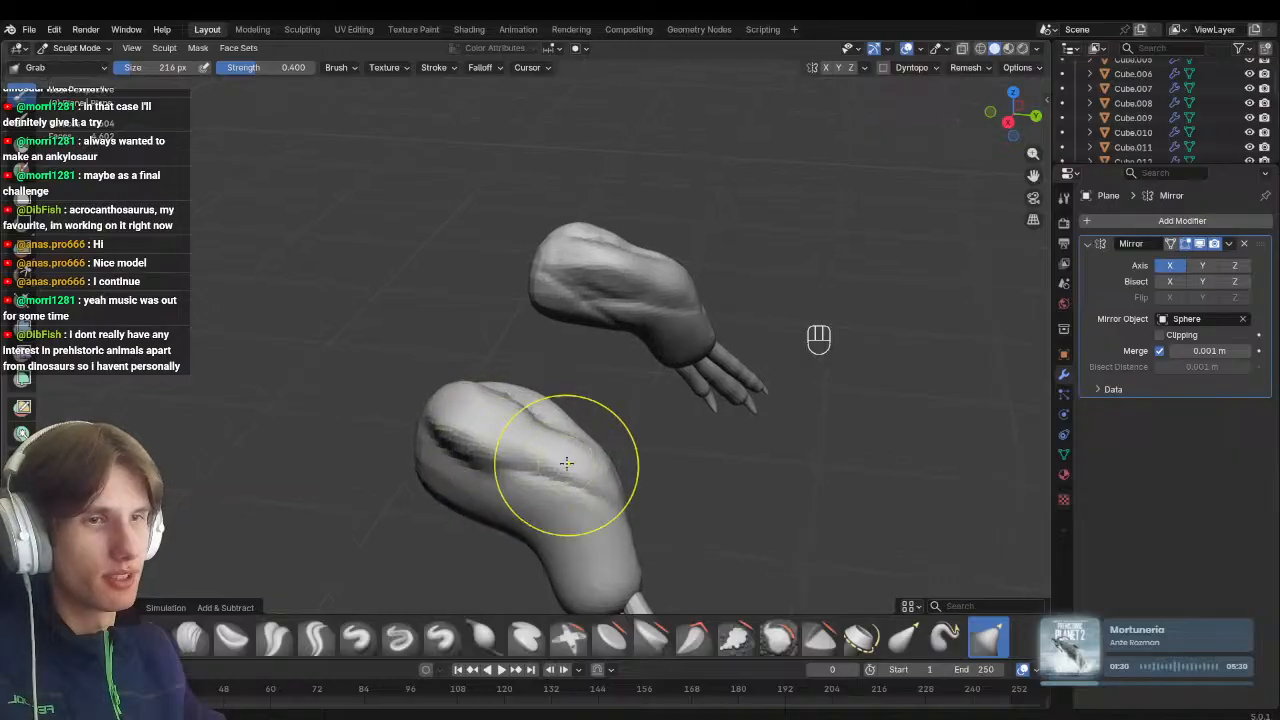
Unhide the body and upper arm in side view and resume sculpting the forearm
mouse_move(471, 371)
middle_down()
mouse_move(518, 405)
mouse_move(600, 414)
middle_up()
key(ctrl+Tab)
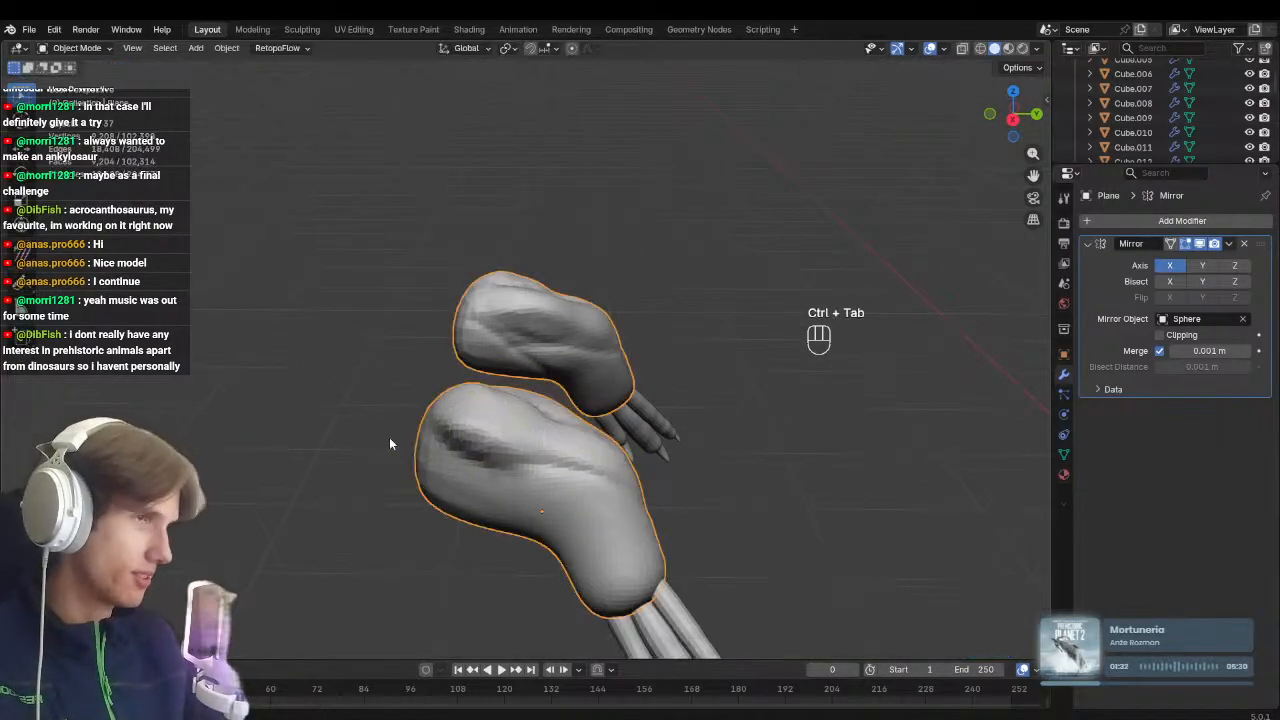
key(KP_3)
key(alt+h)
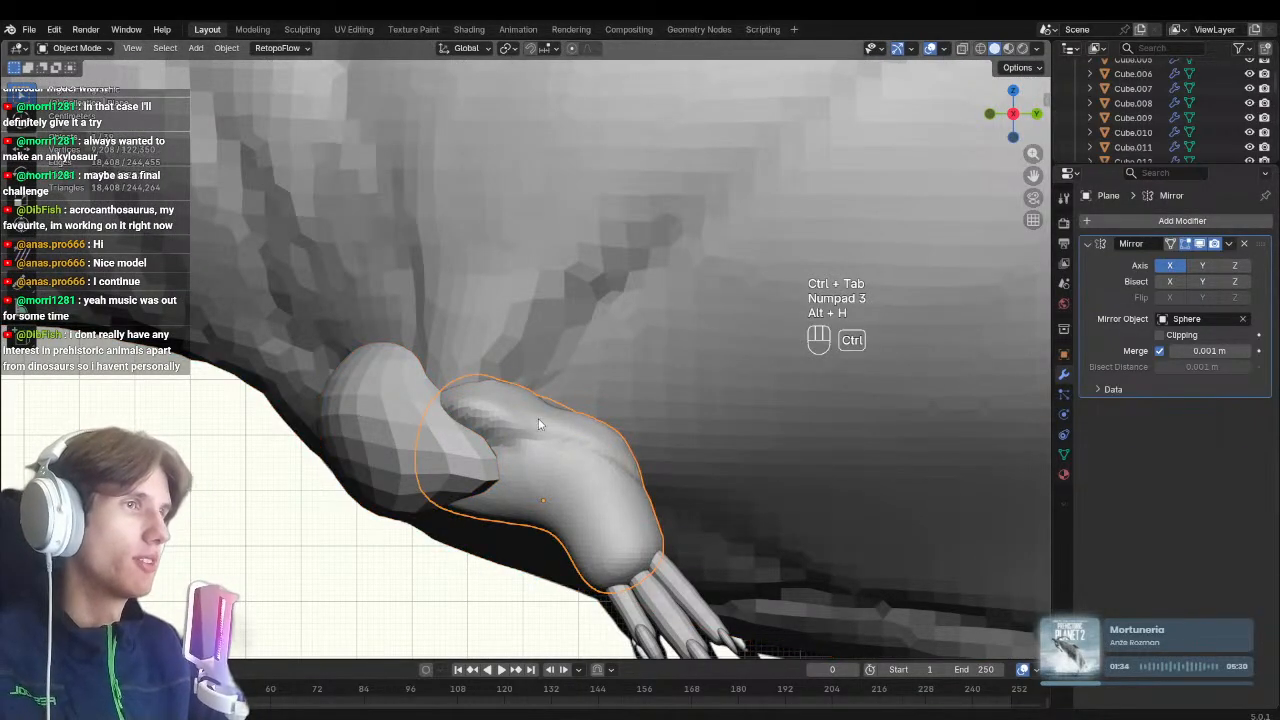
key(ctrl+Tab)
Compare the forearm with the reference through X-ray and adjust its upper contour with the Grab brush at 252 px and 292 px
key(f)
shift+middle_drag(538, 467, 442, 370)
key(f)
click(515, 350)
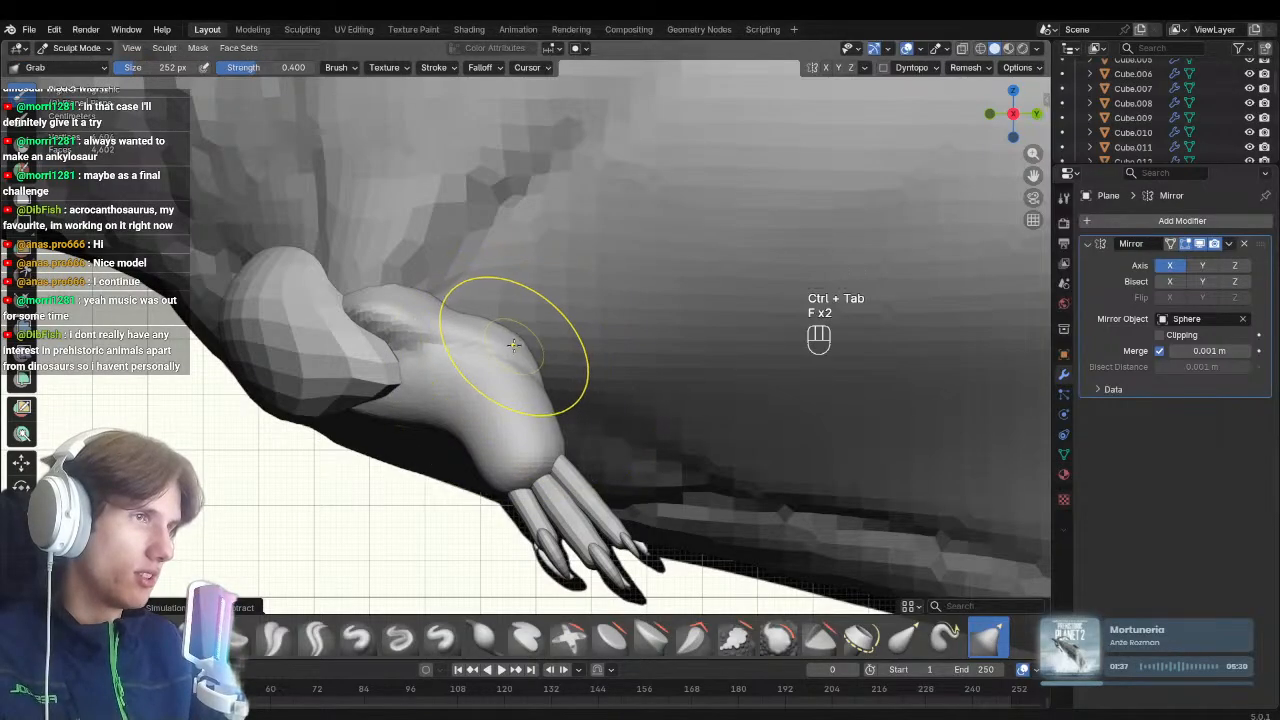
key(alt+z)
key(alt+z)
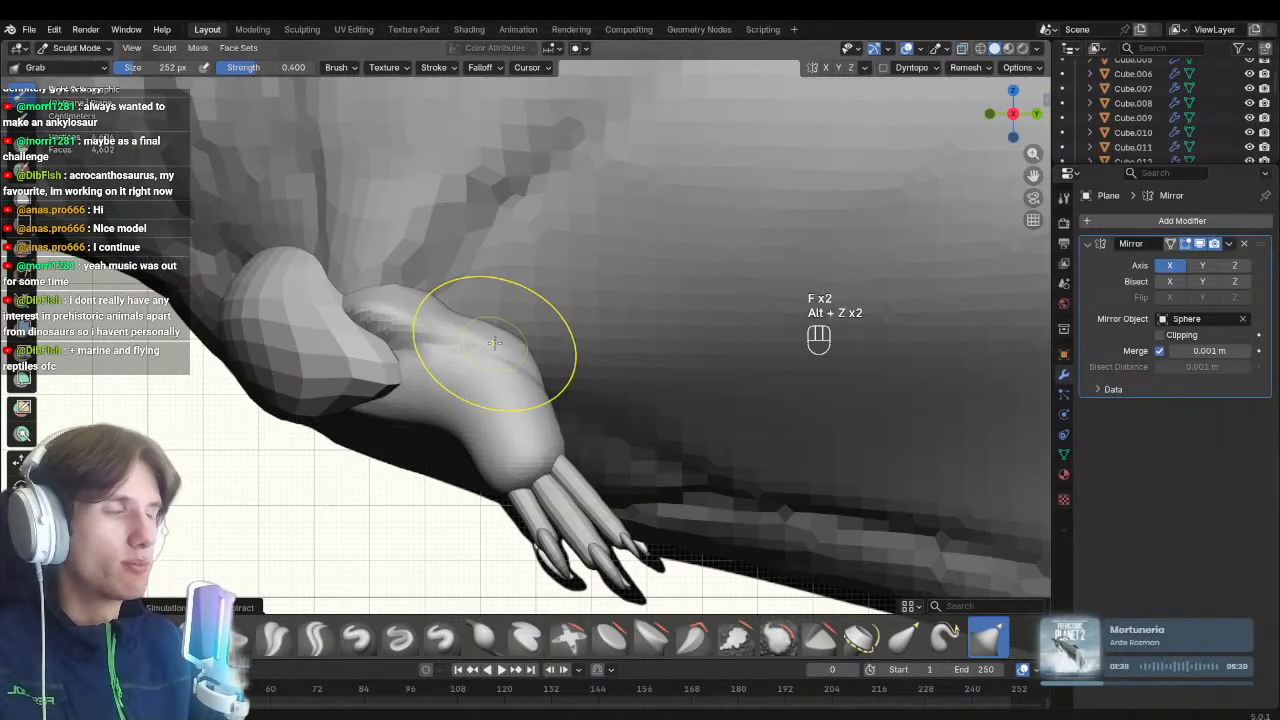
key(f)
click(543, 386)
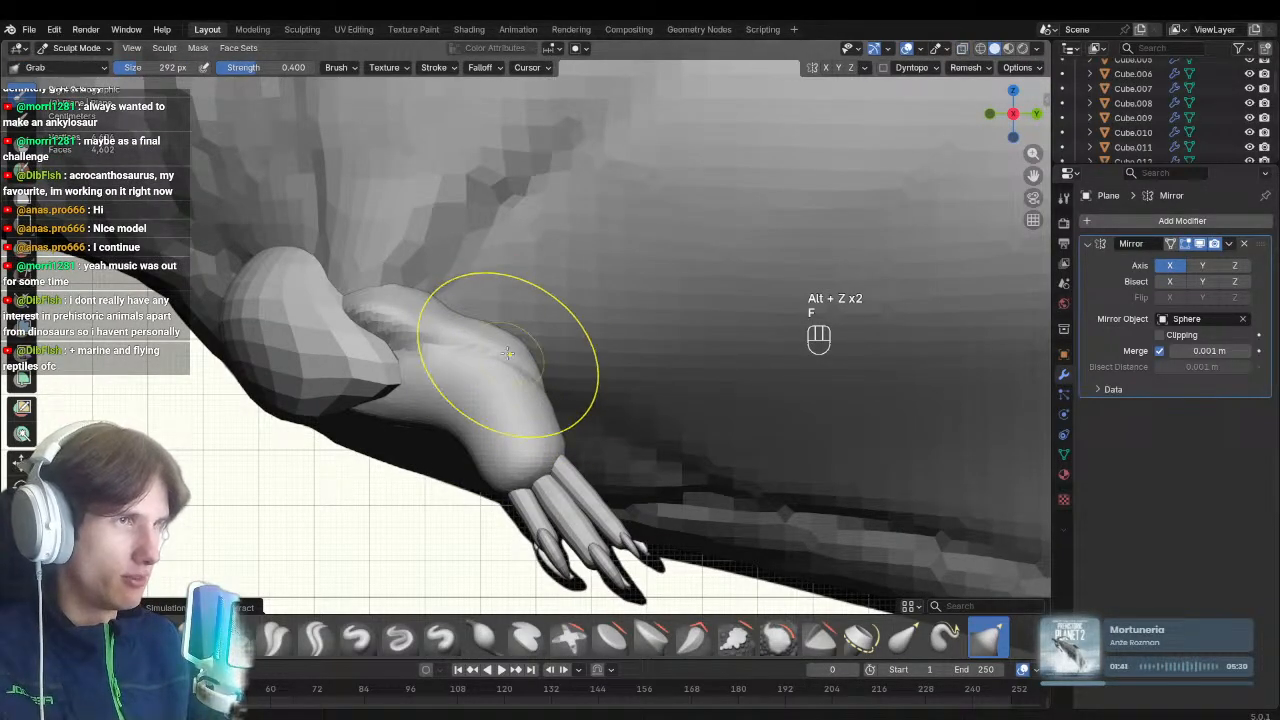
Match the forearm's upper edge and underside bend to the reference with the Grab brush at 268 px and 360 px
key(alt+z)
key(f)
click(503, 340)
key(alt+z)
key(f)
click(478, 405)
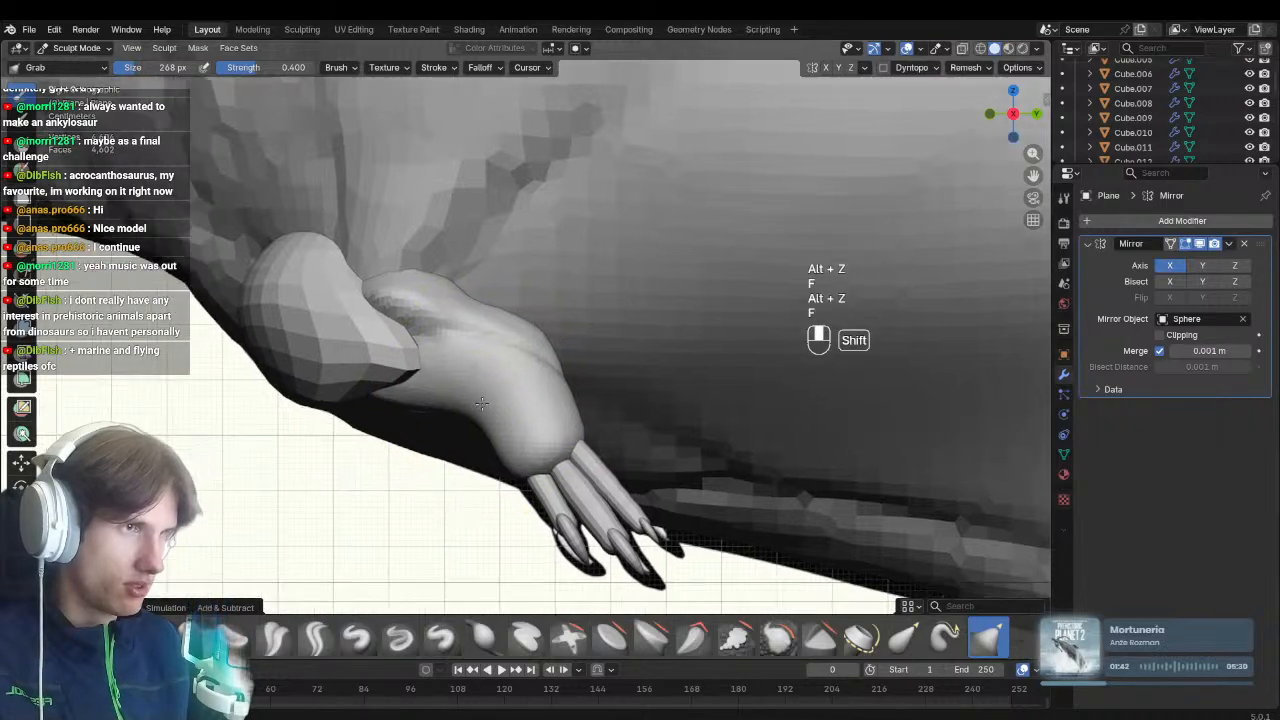
key(f)
click(480, 418)
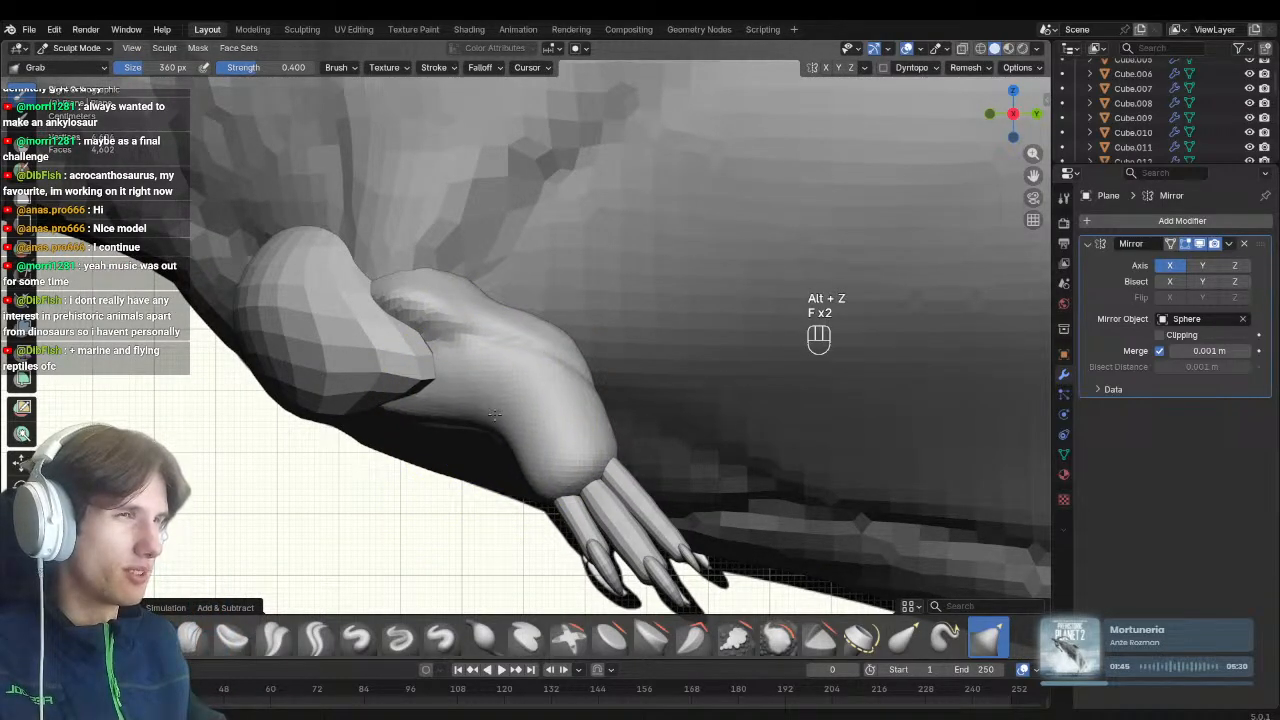
Check the elbow underside against the reference through X-ray and refine it with the Grab brush at 312 px
key(alt+z)
key(f)
click(364, 404)
key(alt+z)
scroll(500, 380, down, 1)
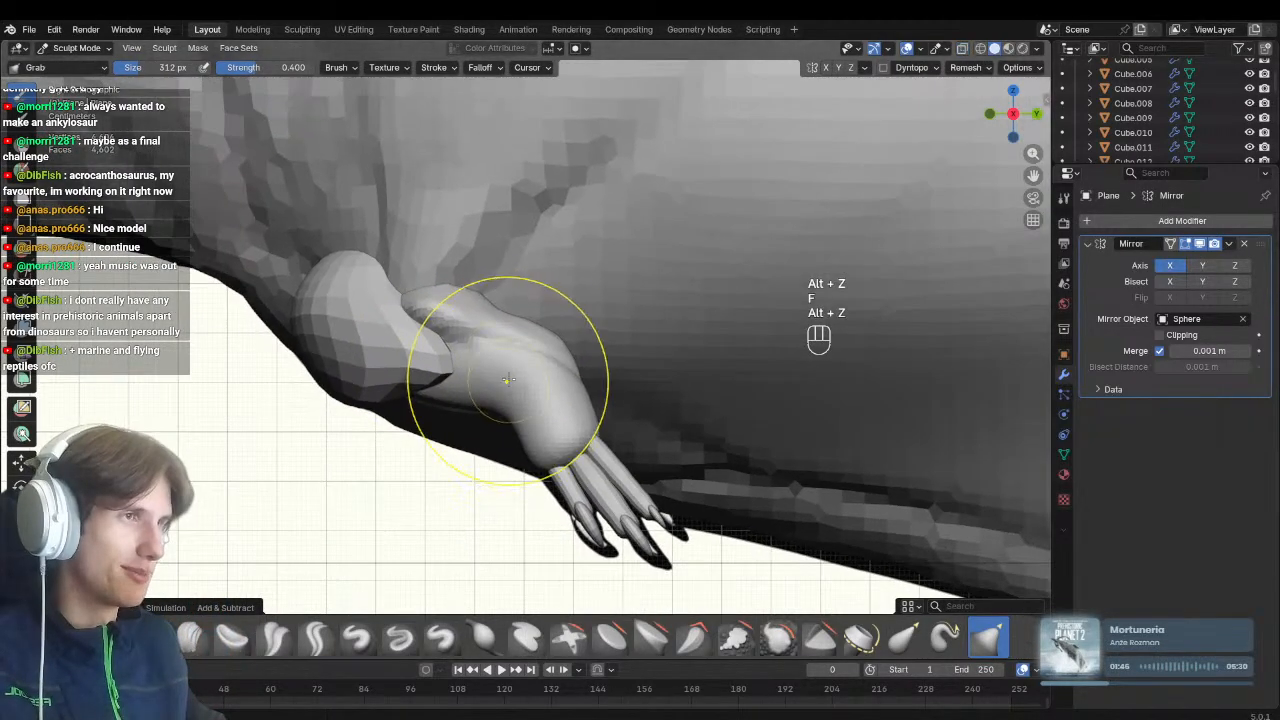
key(f)
click(460, 380)
Sharpen the muscle groove along the forearm with Draw Sharp at about 70 px
mouse_move(460, 380)
middle_down()
mouse_move(426, 457)
mouse_move(484, 442)
mouse_move(485, 430)
middle_up()
key(1)
key(f)
key(f)
click(484, 444)
key(f)
click(487, 432)
key(f)
middle_drag(471, 546, 571, 523)
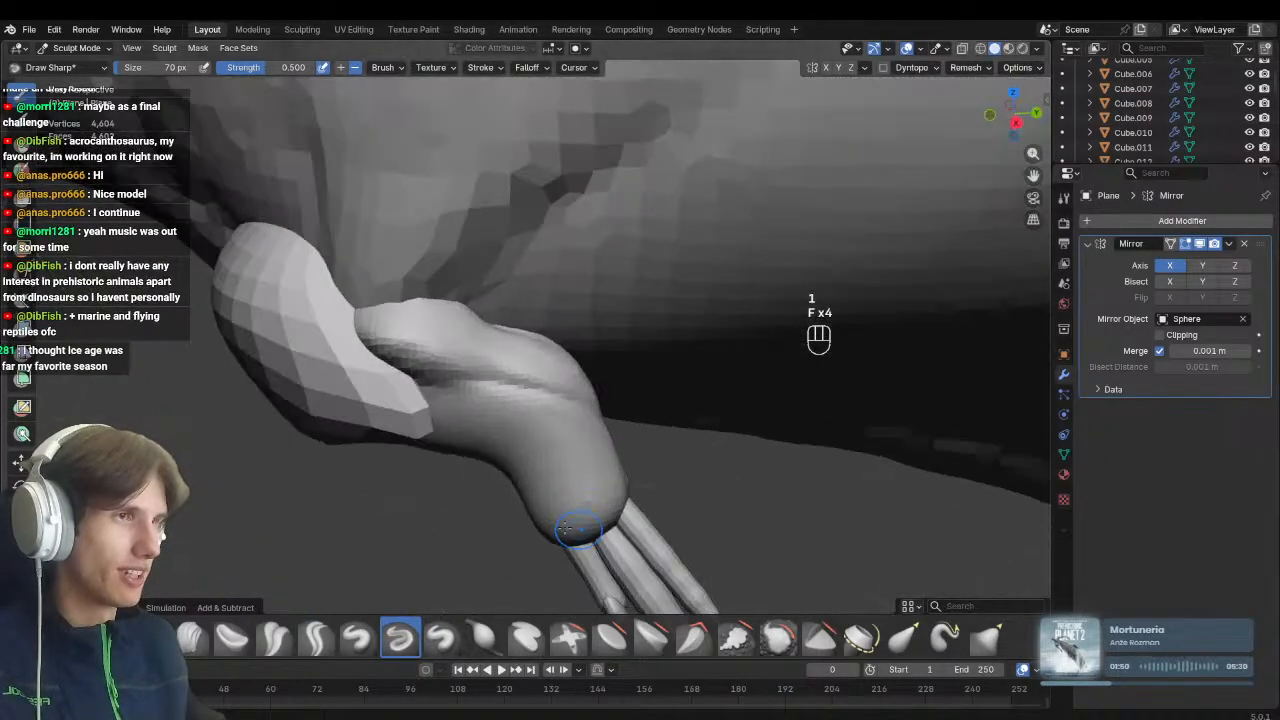
Refine the forearm's outer profile from side and rear angles with the Grab brush at about 208 px
key(KP_3)
mouse_move(490, 455)
shift+middle_down()
mouse_move(516, 425)
mouse_move(510, 402)
mouse_move(571, 352)
mouse_move(548, 372)
mouse_move(520, 340)
mouse_move(430, 330)
shift+middle_up()
scroll(498, 359, up, 1)
key(f)
key(f)
key(g)
key(f)
mouse_move(525, 345)
middle_down()
mouse_move(468, 357)
mouse_move(500, 376)
middle_up()
key(f)
click(525, 380)
key(f)
click(474, 380)
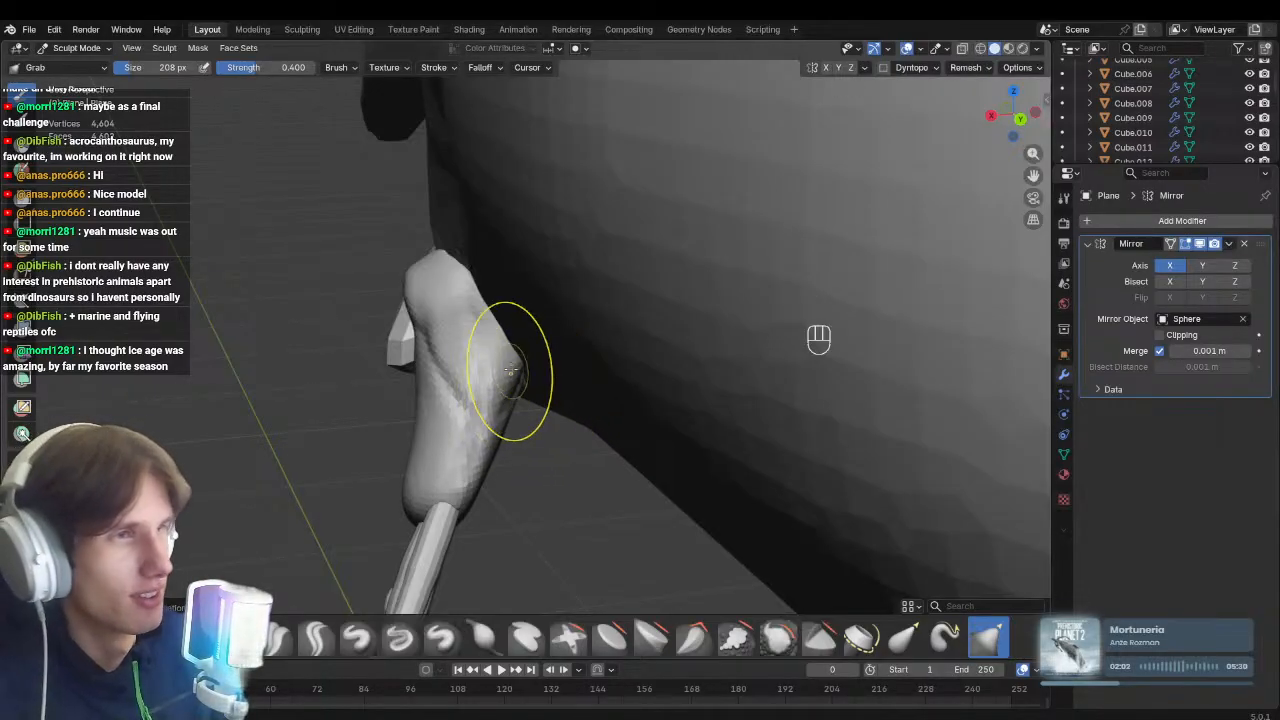
Refine the forearm and elbow outline from a rear angle with the Grab brush, resizing it between strokes
mouse_move(553, 407)
middle_down()
mouse_move(506, 374)
mouse_move(489, 340)
mouse_move(450, 367)
mouse_move(457, 395)
mouse_move(440, 389)
mouse_move(590, 330)
mouse_move(555, 285)
mouse_move(547, 375)
middle_up()
key(f)
click(464, 348)
key(f)
click(455, 370)
key(f)
click(457, 396)
key(f)
click(438, 389)
Carve the muscle groove across the forearm with Draw Sharp at about 62 px and 72 px
key(f)
key(1)
key(f)
key(f)
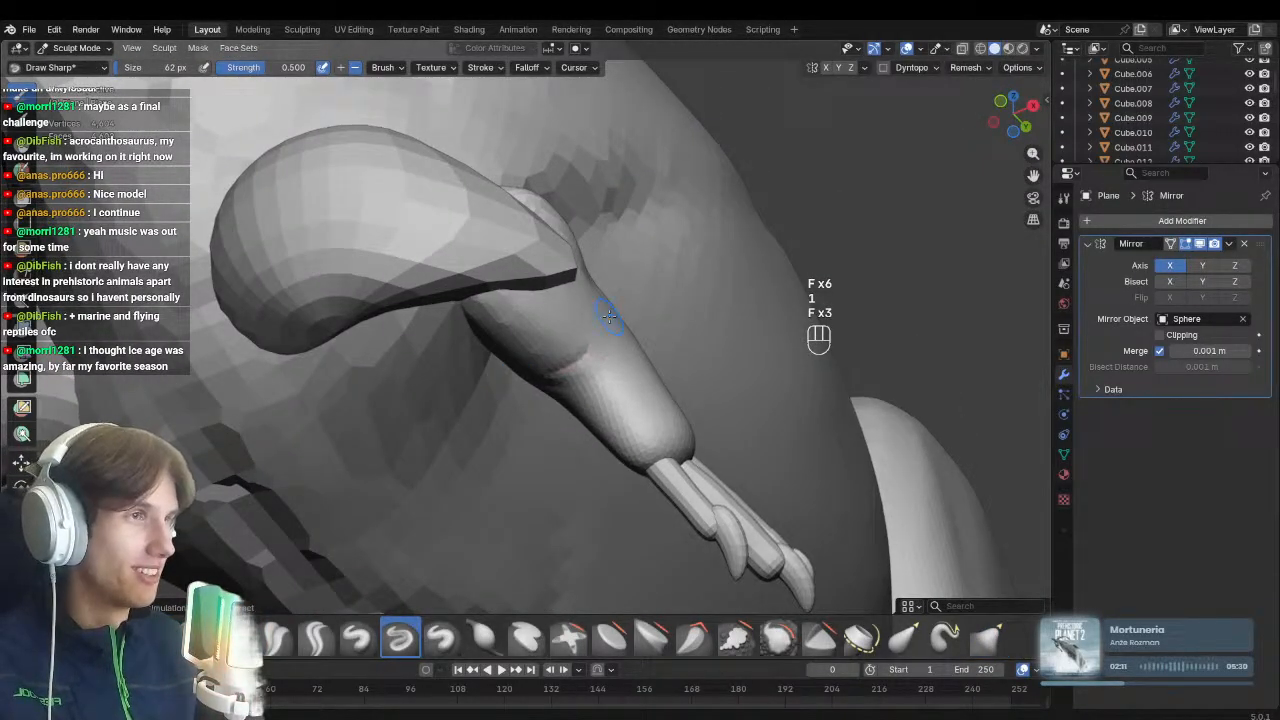
middle_drag(608, 315, 550, 377)
mouse_move(471, 303)
middle_down()
mouse_move(457, 423)
mouse_move(480, 377)
mouse_move(526, 351)
middle_up()
scroll(480, 377, up, 1)
key(KP_6)
key(KP_3)
key(1)
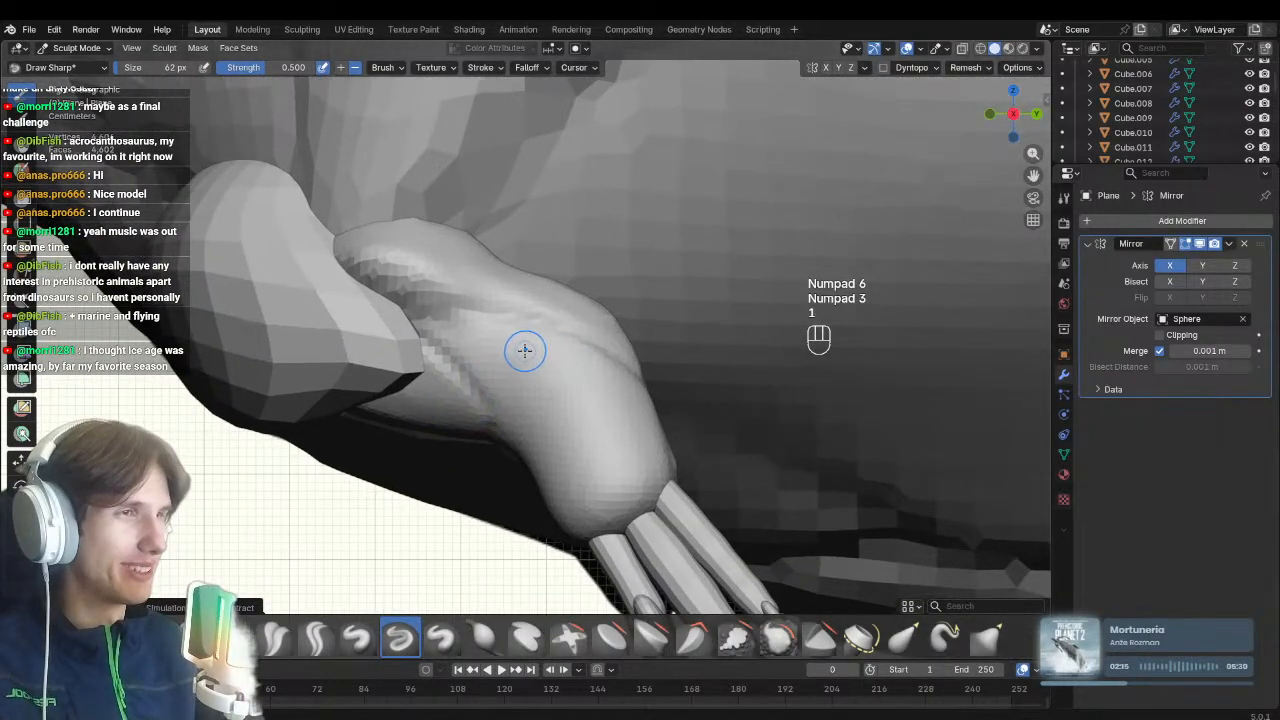
key(f)
click(531, 376)
scroll(531, 369, down, 1)
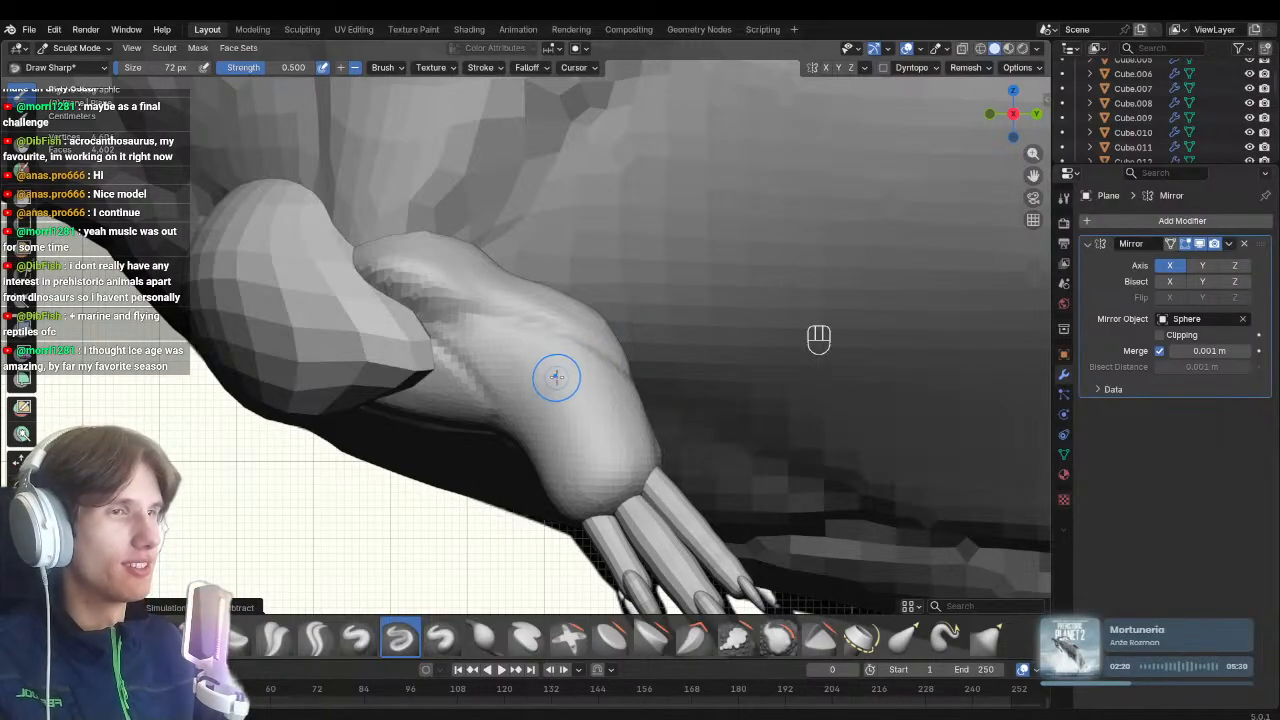
Save the file and deepen the groove below the elbow with Draw Sharp at about 60 to 66 px
scroll(556, 376, up, 1)
key(ctrl+s)
key(f)
click(540, 335)
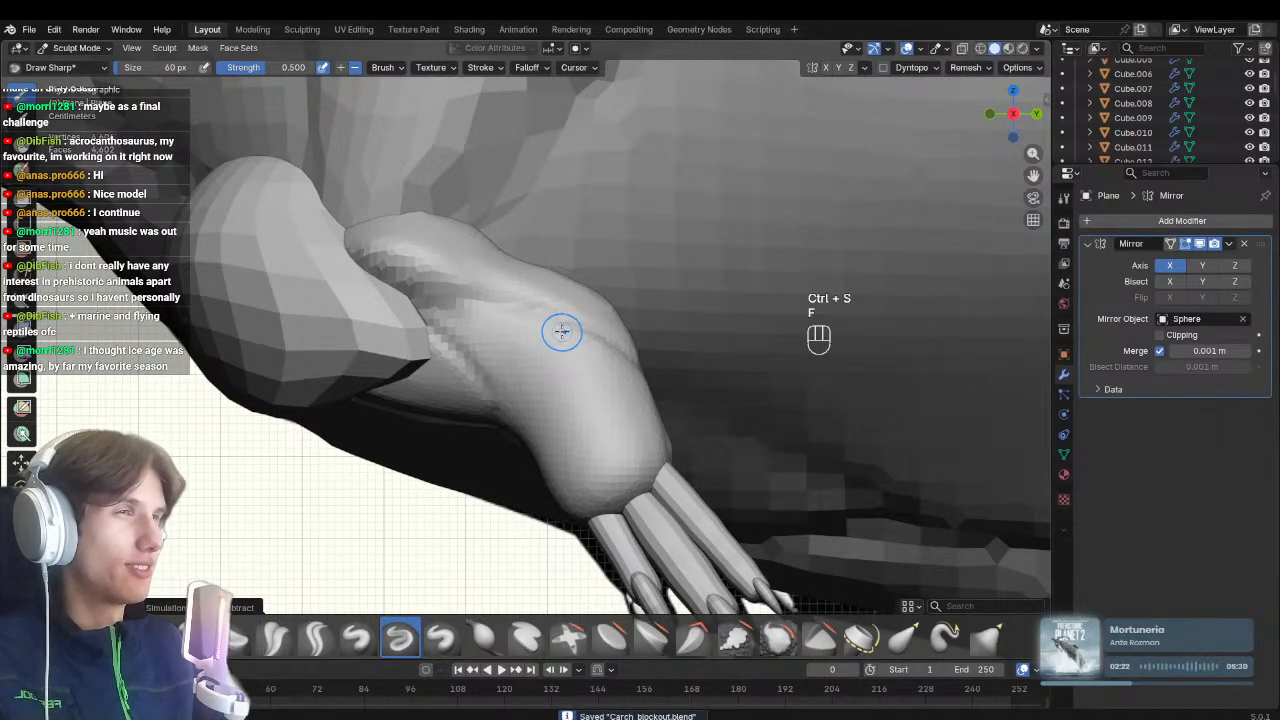
key(f)
click(564, 331)
shift+middle_drag(491, 323, 555, 381)
key(f)
click(511, 364)
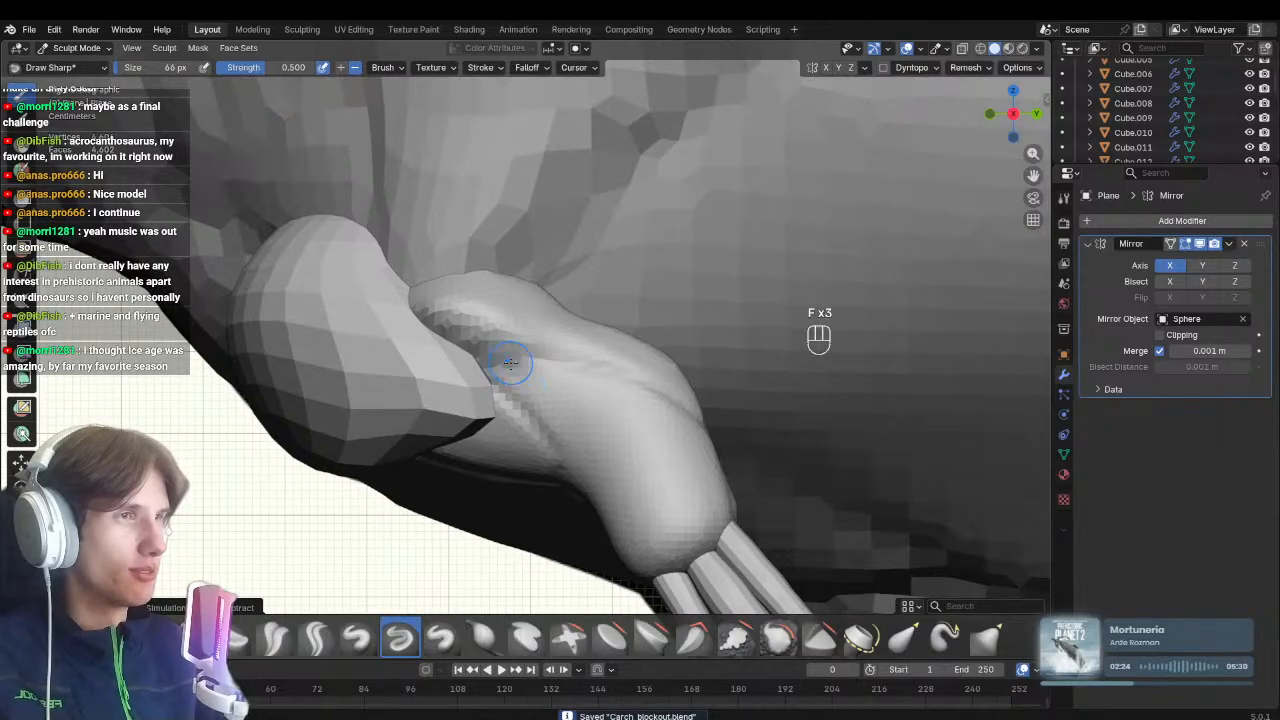
drag(545, 355, 600, 365)
scroll(557, 441, down, 2)
scroll(557, 441, up, 1)
shift+middle_drag(559, 430, 523, 374)
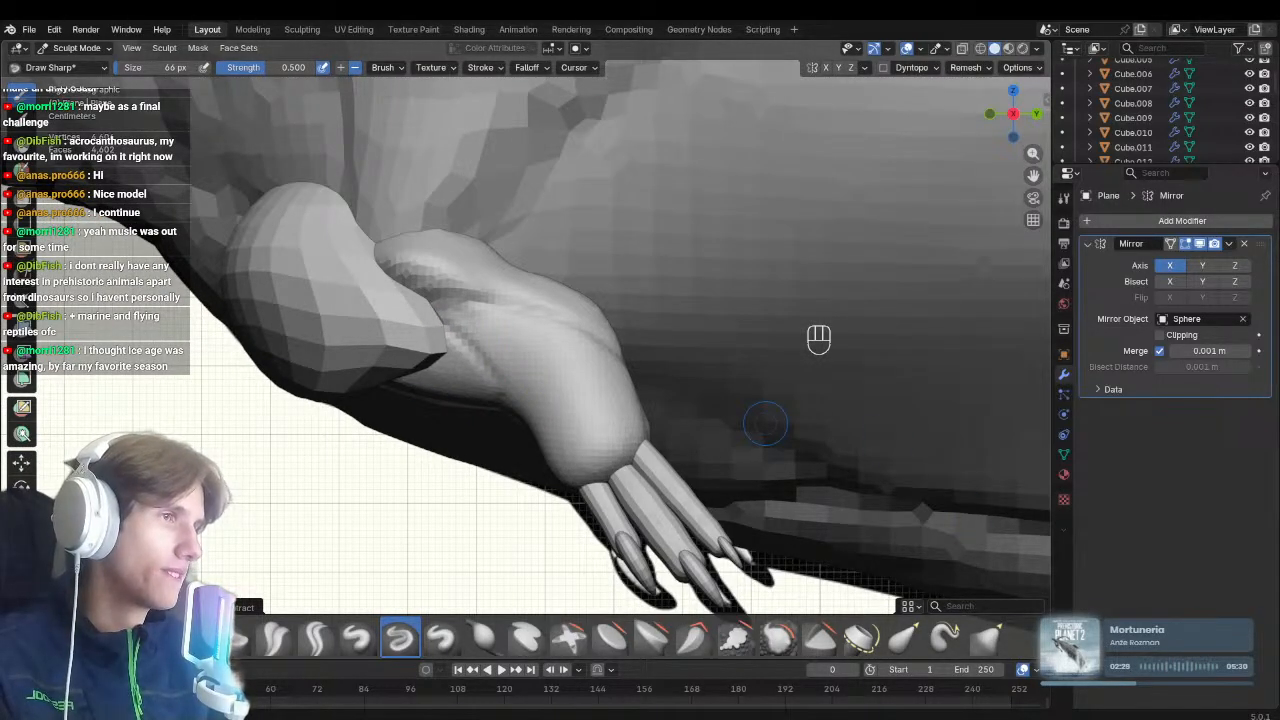
Extend the forearm creases with Draw Sharp at 64 px and check the arm from below and against the whole body
ctrl+middle_drag(500, 330, 457, 375)
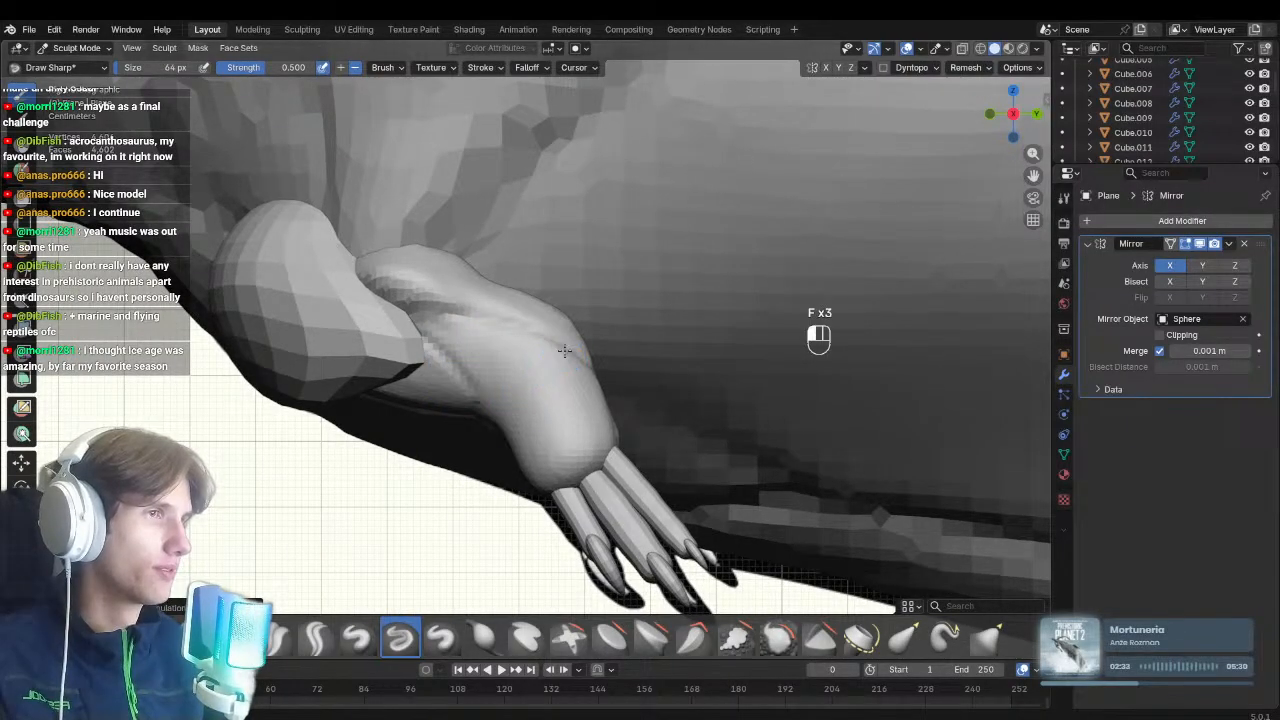
middle_drag(463, 437, 569, 357)
middle_drag(619, 423, 476, 357)
middle_drag(369, 493, 458, 379)
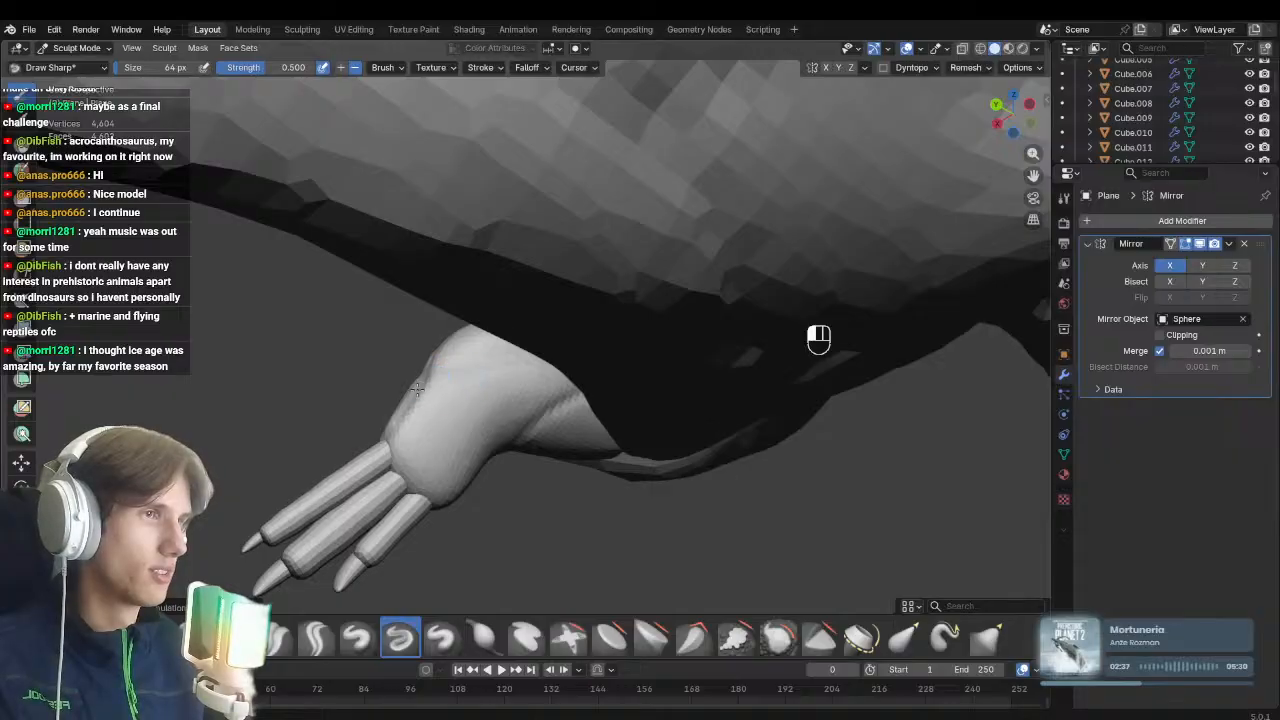
middle_drag(510, 491, 583, 387)
middle_drag(574, 493, 446, 600)
middle_drag(420, 345, 440, 560)
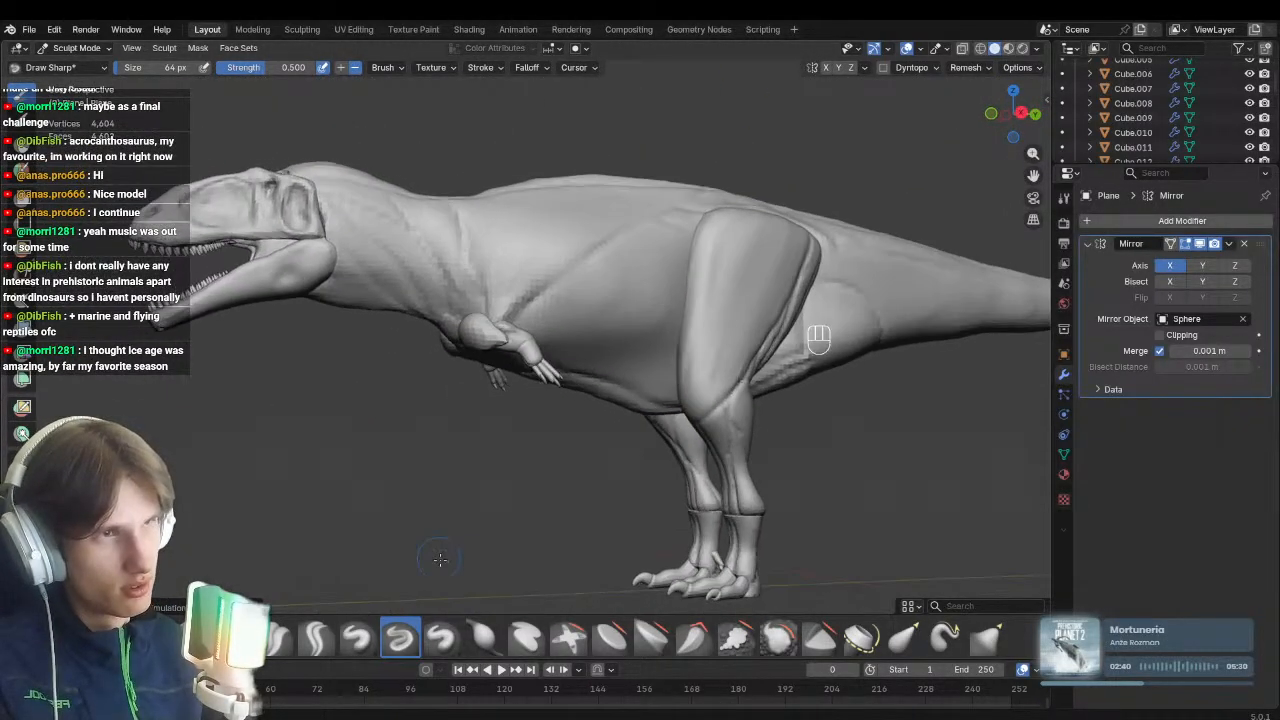
Adjust the wrist with the Grab brush at 160 px and flatten it above the fingers with Flatten/Contrast at 92 px
scroll(500, 330, up, 8)
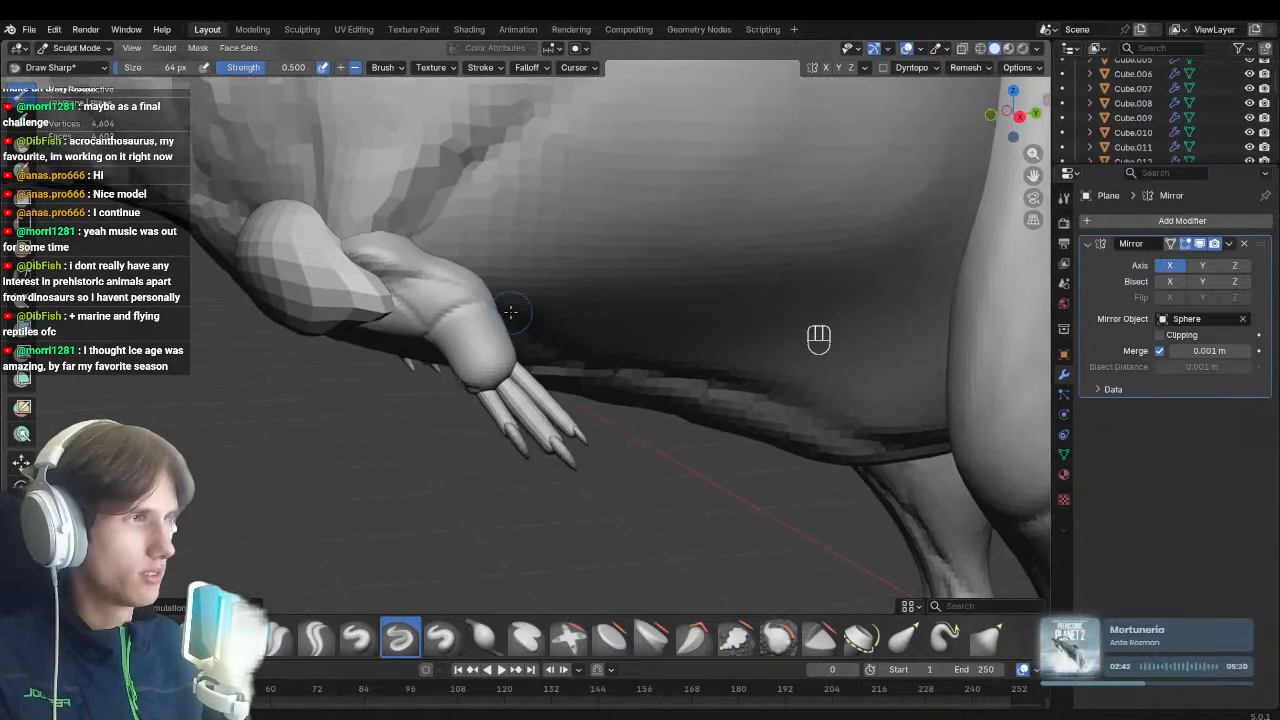
key(KP_3)
key(g)
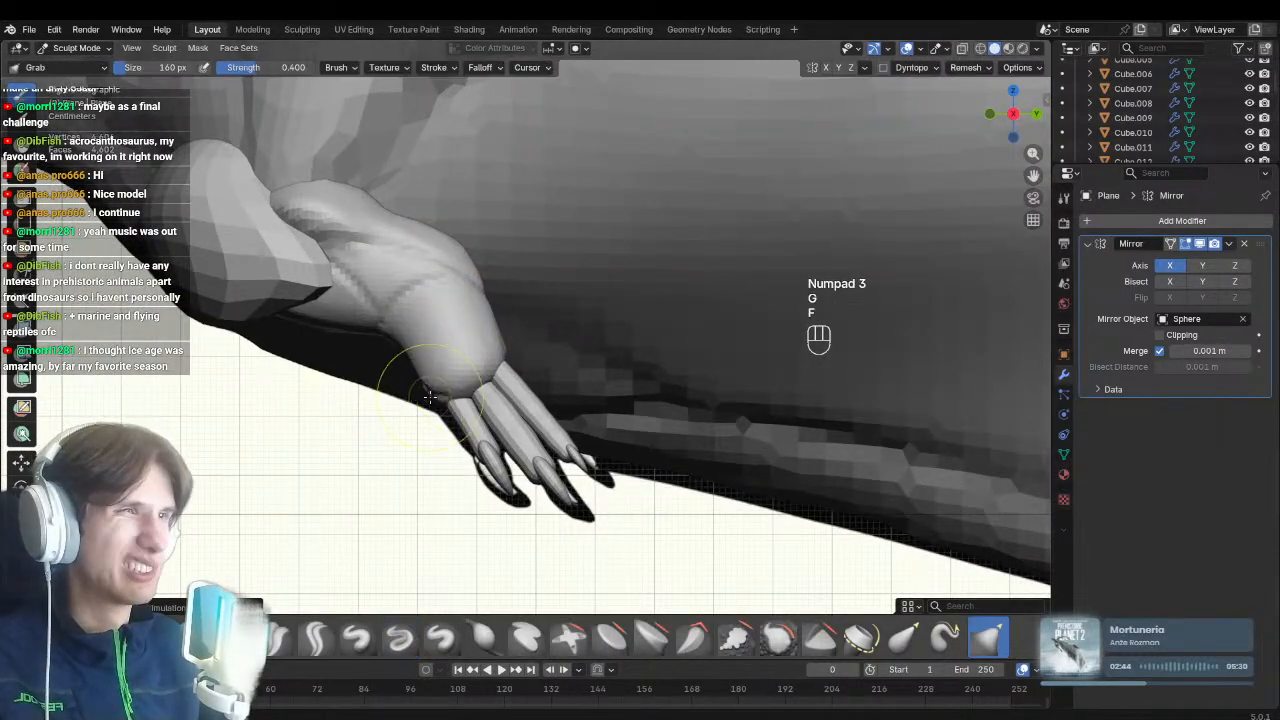
mouse_move(437, 400)
middle_down()
mouse_move(452, 385)
mouse_move(471, 400)
mouse_move(464, 387)
mouse_move(530, 347)
middle_up()
key(3)
key(f)
click(471, 391)
key(KP_3)
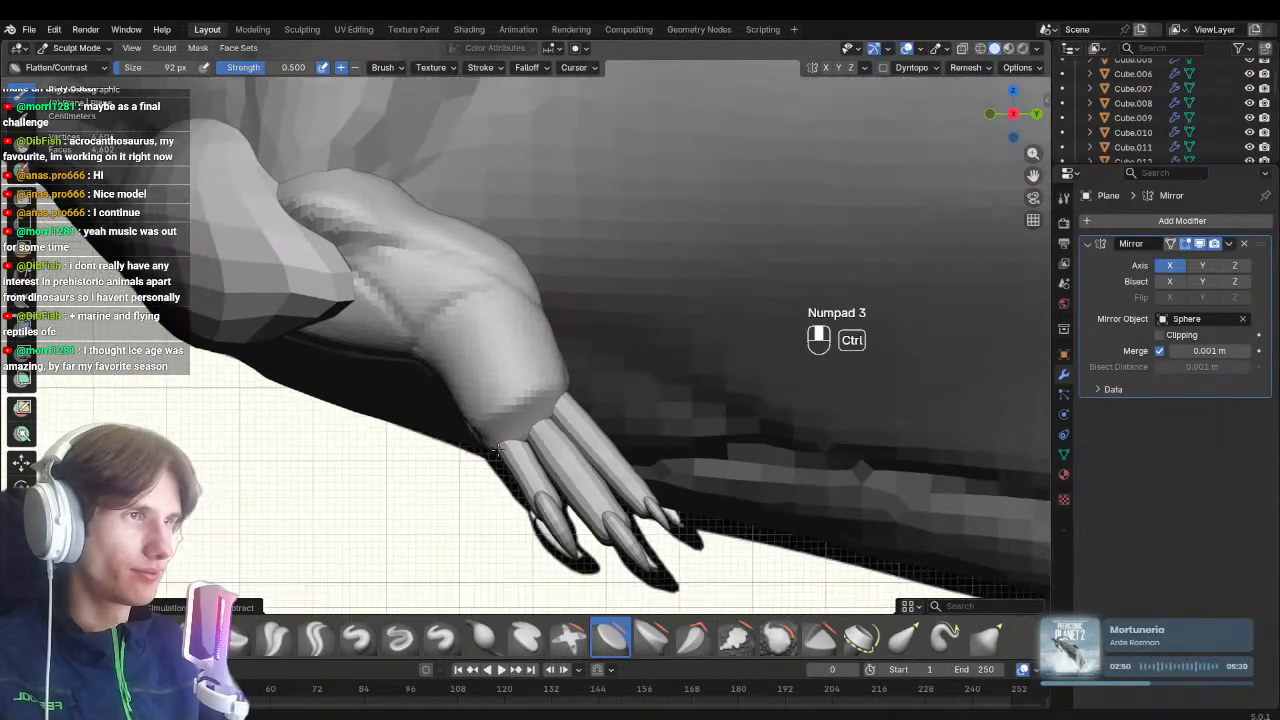
Reshape the wrist and forearm silhouette from several angles with the Grab brush, varying the brush size
key(g)
mouse_move(591, 423)
middle_down()
mouse_move(522, 355)
mouse_move(490, 358)
mouse_move(486, 372)
mouse_move(453, 356)
middle_up()
key(f)
click(485, 359)
key(f)
click(484, 355)
key(f)
mouse_move(557, 445)
middle_down()
mouse_move(630, 394)
mouse_move(530, 374)
mouse_move(614, 365)
mouse_move(500, 397)
mouse_move(557, 320)
mouse_move(512, 374)
mouse_move(603, 420)
mouse_move(557, 329)
mouse_move(523, 351)
mouse_move(535, 512)
mouse_move(622, 430)
mouse_move(597, 500)
mouse_move(606, 451)
mouse_move(440, 436)
middle_up()
click(618, 393)
key(f)
click(527, 372)
key(f)
click(528, 377)
key(f)
click(622, 364)
key(f)
click(496, 396)
Build up the forearm muscle with Clay Strips, compare the arm with the body from the side, and save the file
key(2)
key(f)
click(546, 322)
scroll(523, 351, down, 7)
ctrl+middle_drag(440, 436, 502, 392)
shift+middle_drag(502, 392, 538, 305)
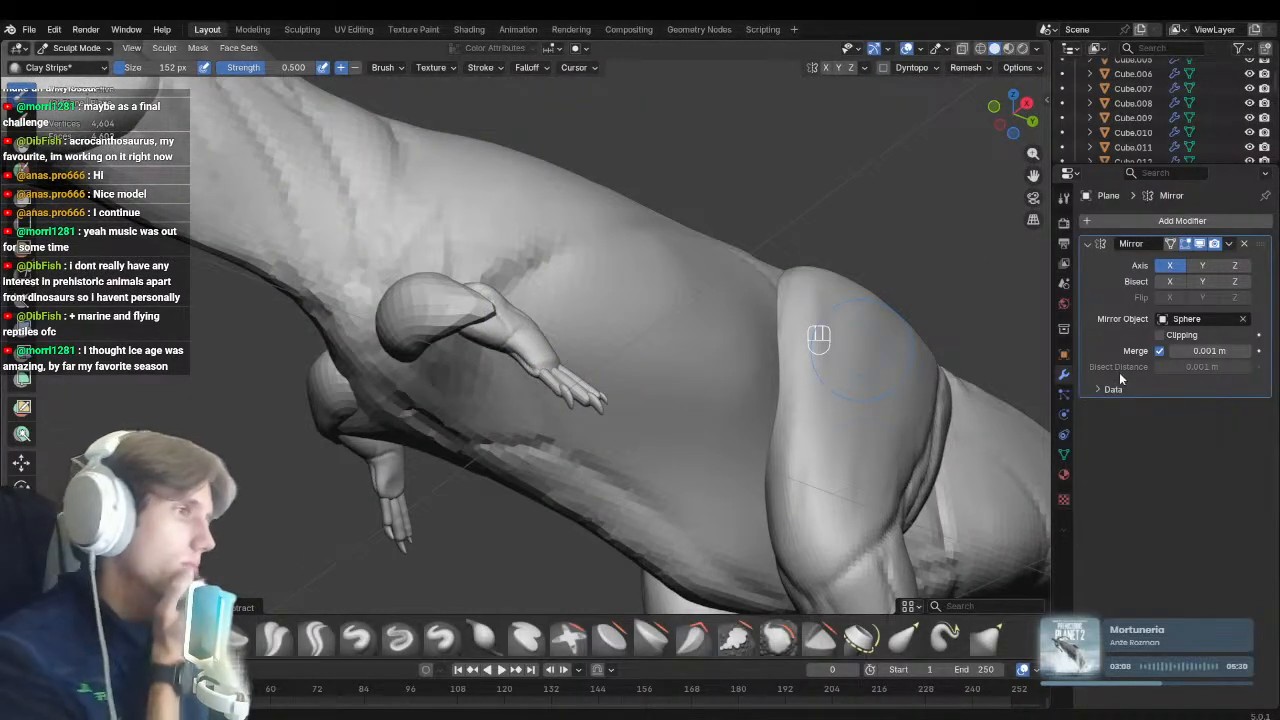
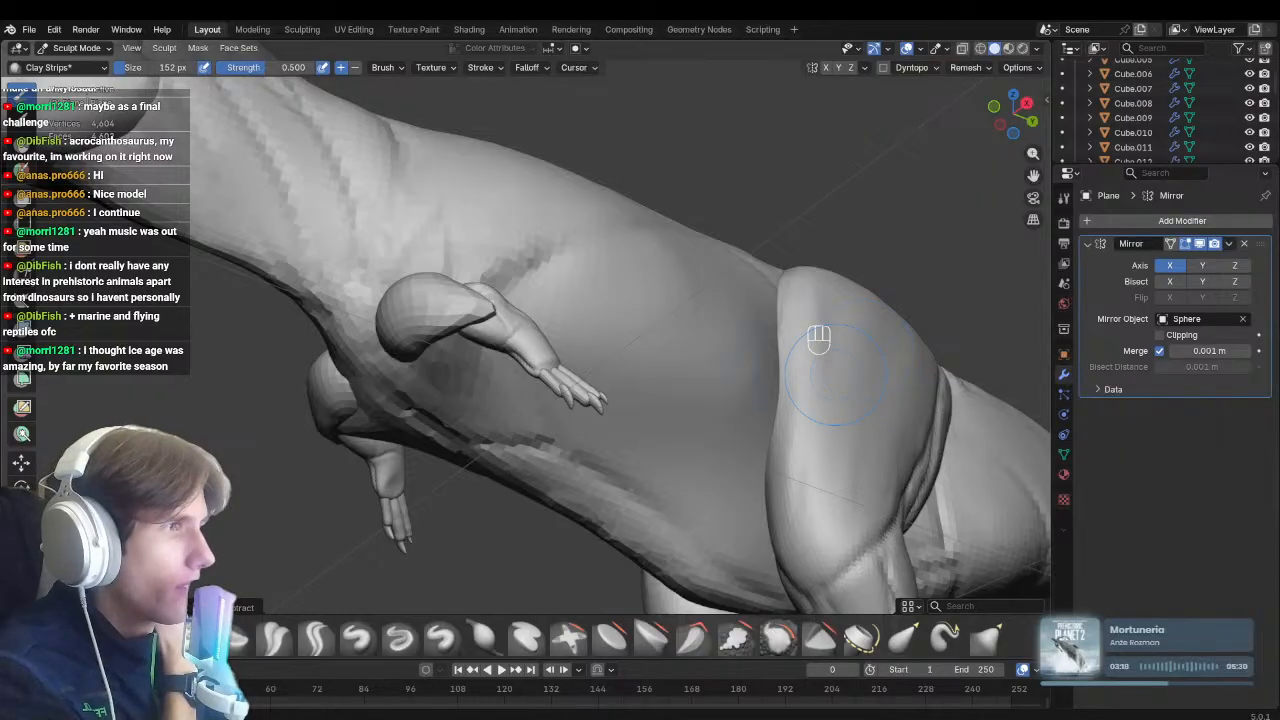
mouse_move(838, 378)
middle_down()
mouse_move(663, 366)
mouse_move(511, 428)
mouse_move(525, 450)
middle_up()
key(KP_3)
key(ctrl+s)
mouse_move(525, 450)
ctrl+middle_down()
mouse_move(543, 445)
mouse_move(523, 440)
mouse_move(526, 465)
mouse_move(566, 406)
ctrl+middle_up()
Crease the muscle boundary near the elbow with Crease Polish at 66 px and save the file
key(alt+q)
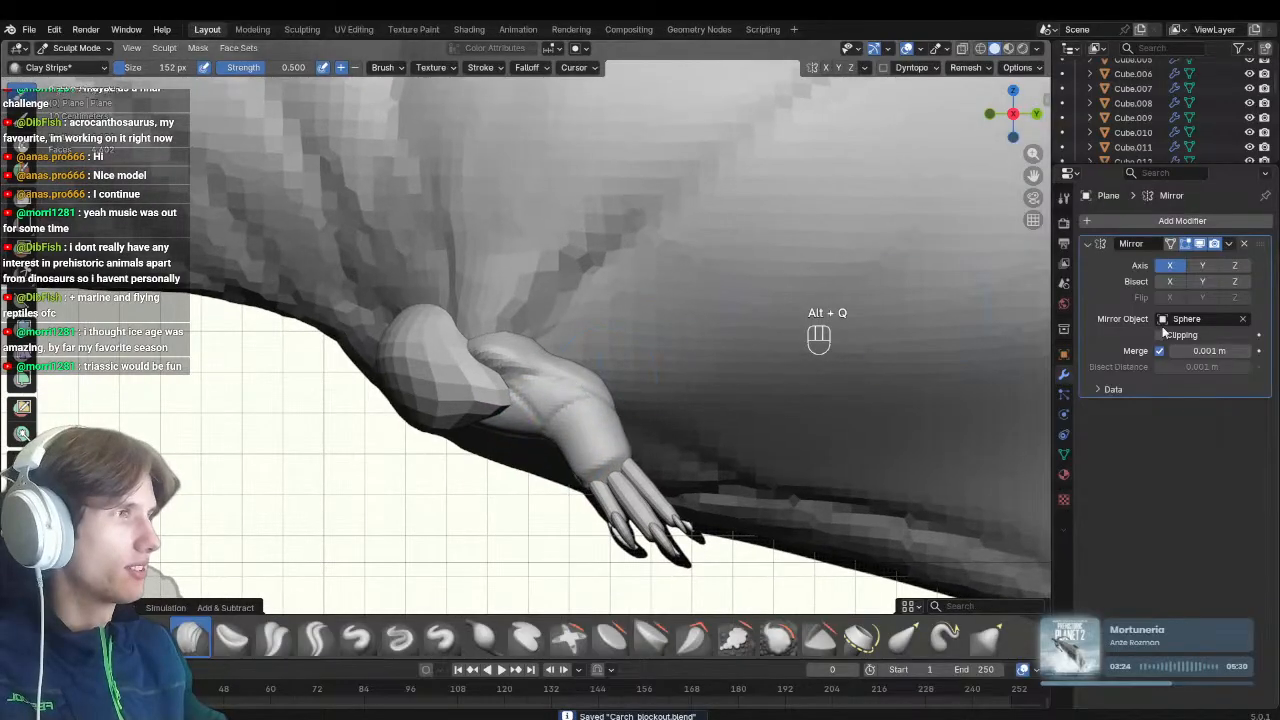
shift+middle_drag(560, 450, 567, 421)
mouse_move(567, 435)
ctrl+middle_down()
mouse_move(545, 365)
mouse_move(530, 365)
ctrl+middle_up()
key(f)
key(f)
click(540, 362)
key(5)
key(f)
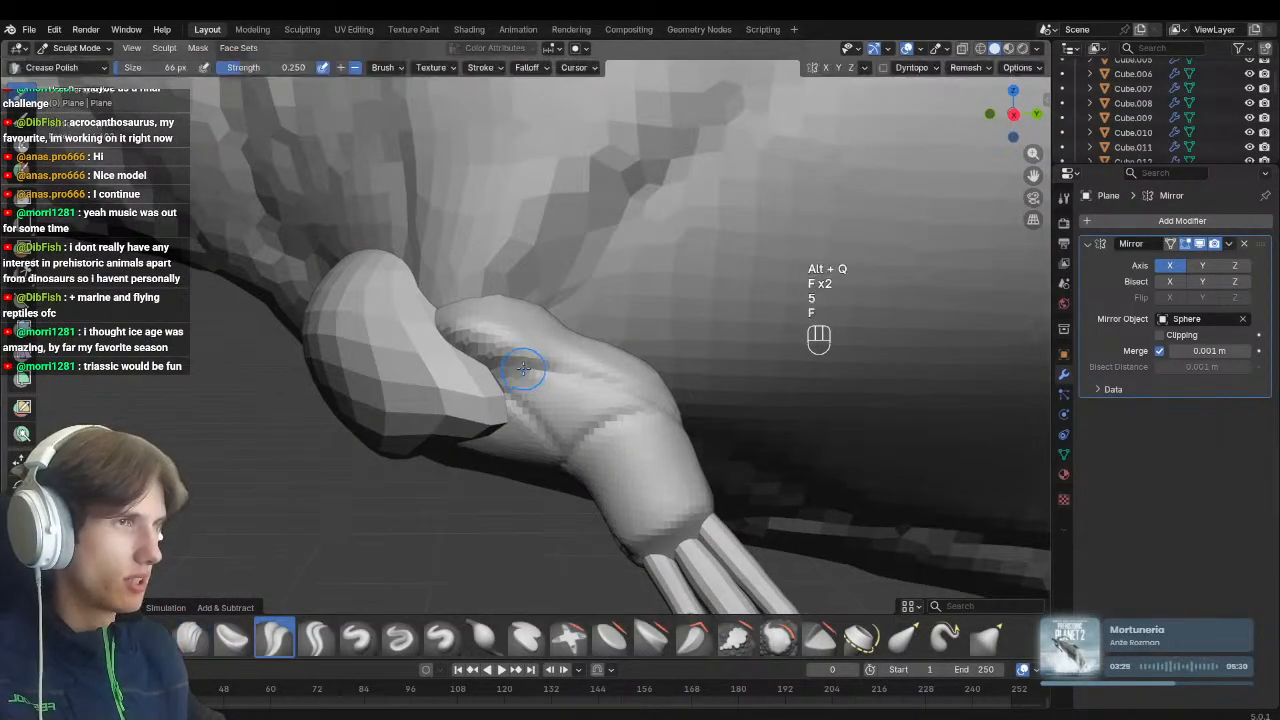
key(KP_3)
key(ctrl+s)
key(5)
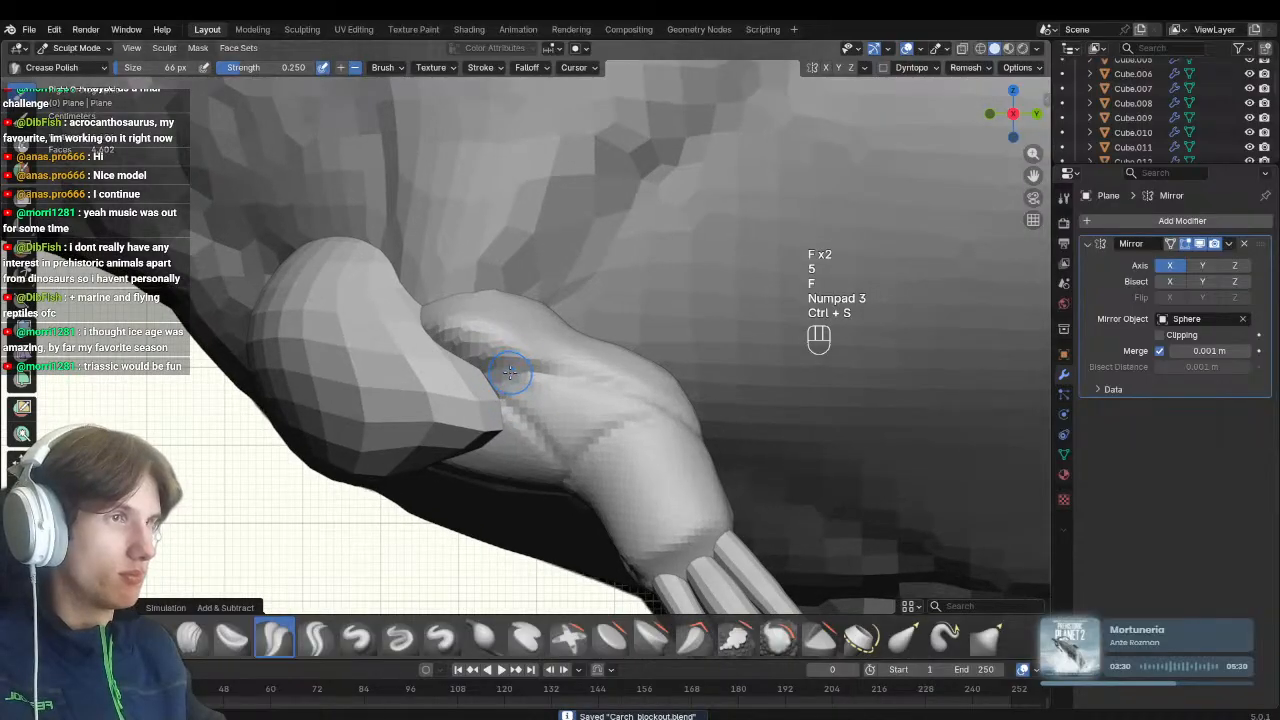
Add volume to the upper forearm beside the elbow with Clay Strips at about 98 px
key(f)
key(f)
middle_drag(451, 358, 509, 360)
key(KP_2)
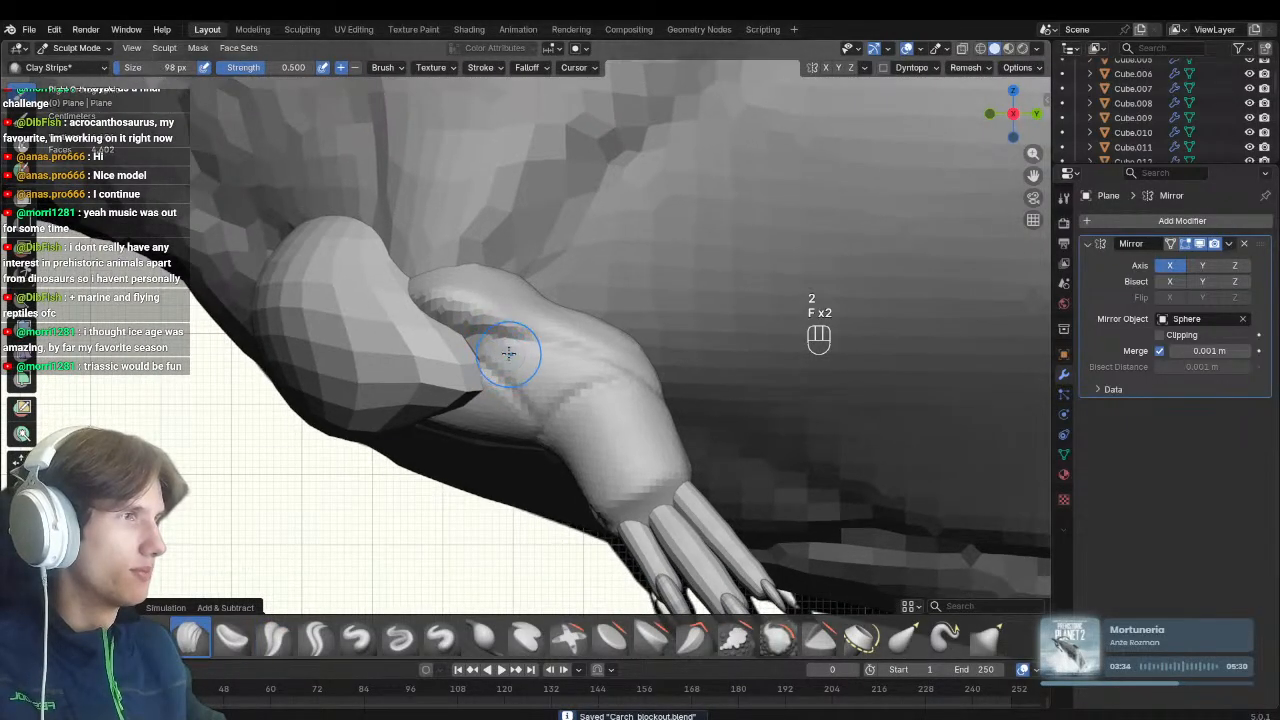
mouse_move(480, 342)
middle_down()
mouse_move(534, 398)
mouse_move(500, 408)
middle_up()
Sharpen the forearm and wrist creases with Draw Sharp at 52 px
key(1)
key(f)
key(f)
middle_drag(597, 462, 556, 482)
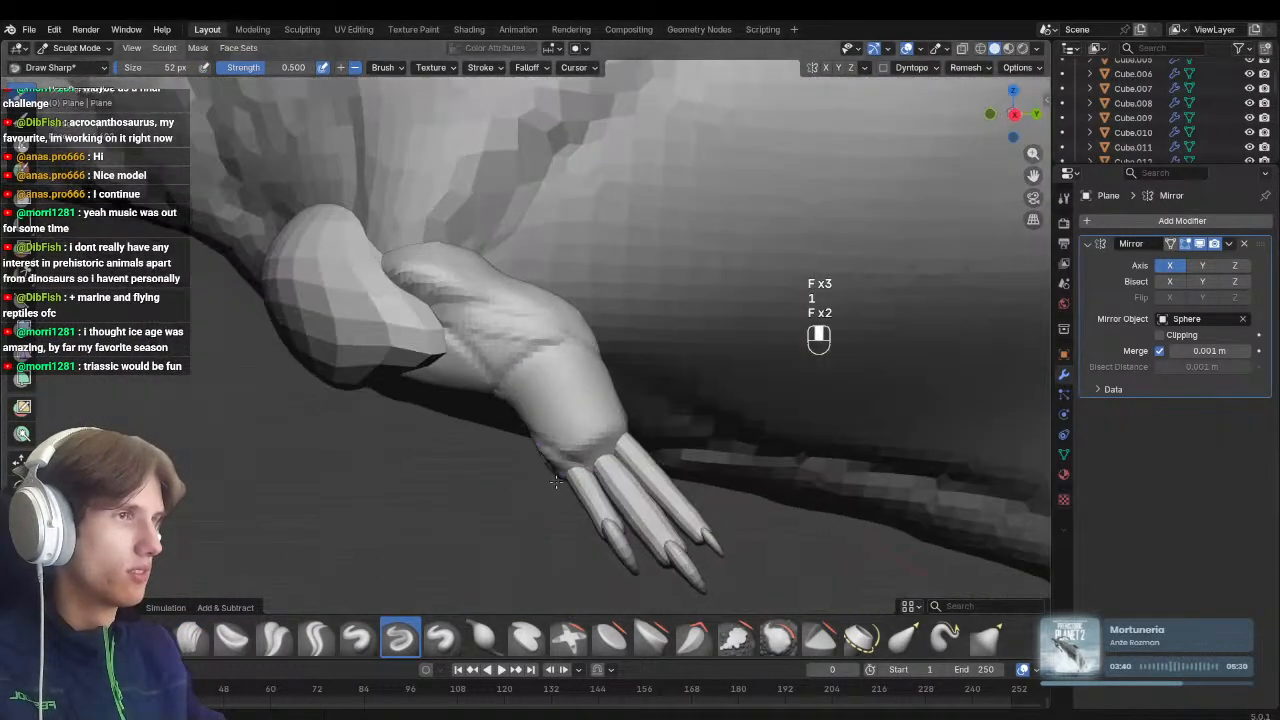
Adjust the forearm shape with the Grab brush at 132 px and 156 px, then save the file
key(g)
key(f)
key(f)
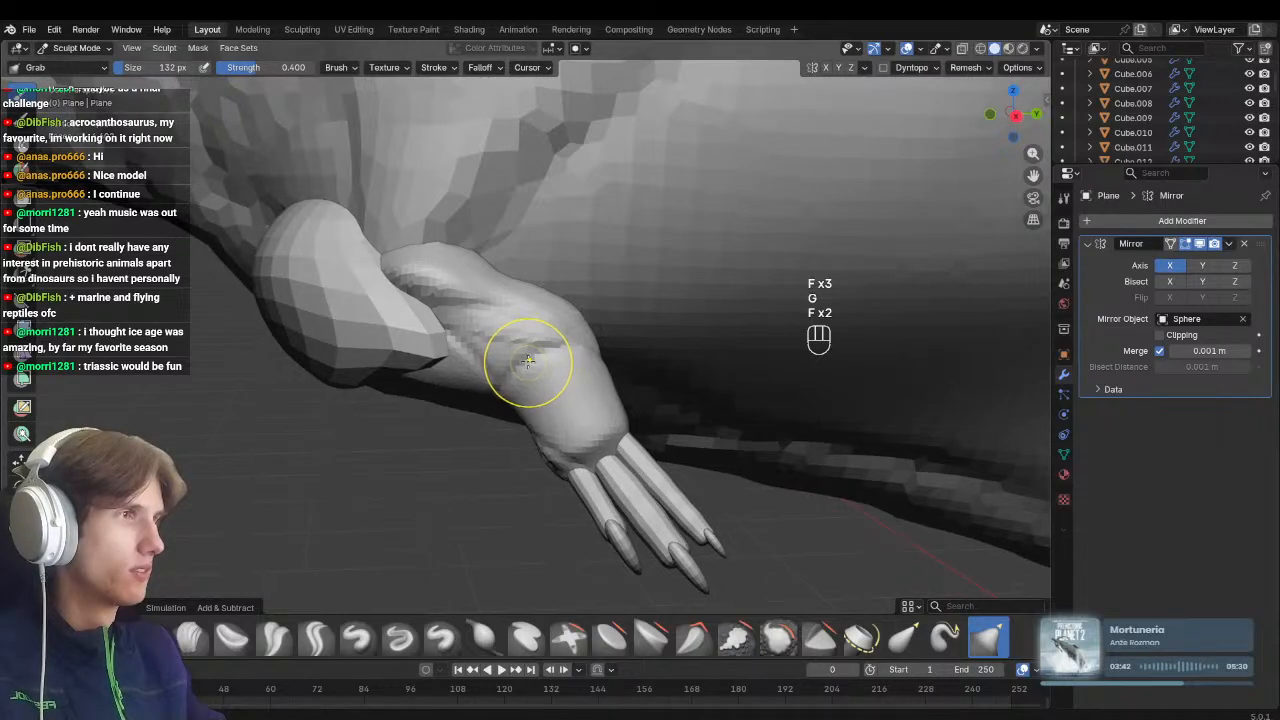
click(557, 359)
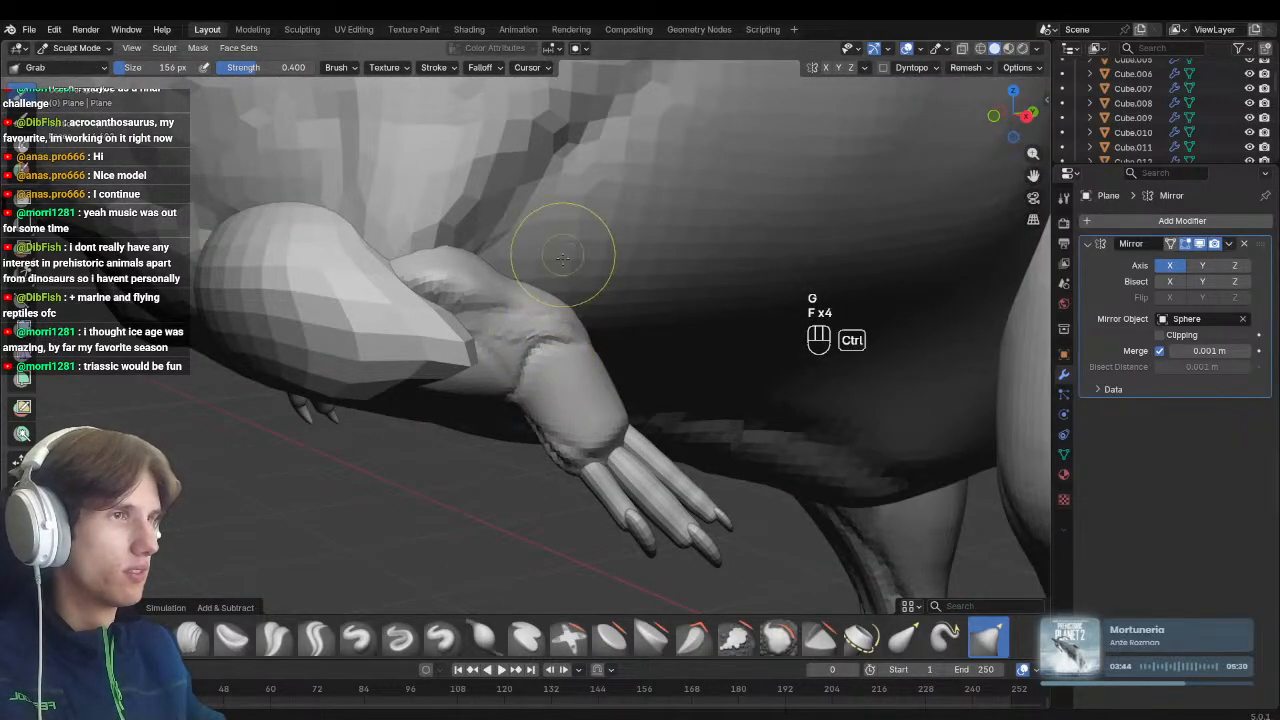
ctrl+middle_drag(566, 256, 572, 385)
middle_drag(480, 370, 660, 352)
mouse_move(655, 352)
ctrl+middle_down()
mouse_move(573, 426)
mouse_move(571, 369)
mouse_move(250, 362)
mouse_move(272, 366)
ctrl+middle_up()
key(ctrl+s)
Switch sculpting to the body mesh and crease the diagonal flank line behind the arm with Crease Polish at 60 px
mouse_move(290, 440)
ctrl+middle_down()
mouse_move(295, 372)
mouse_move(590, 402)
mouse_move(563, 363)
mouse_move(500, 340)
mouse_move(546, 322)
mouse_move(534, 369)
mouse_move(515, 340)
ctrl+middle_up()
key(alt+q)
key(f)
key(5)
key(f)
key(f)
click(514, 330)
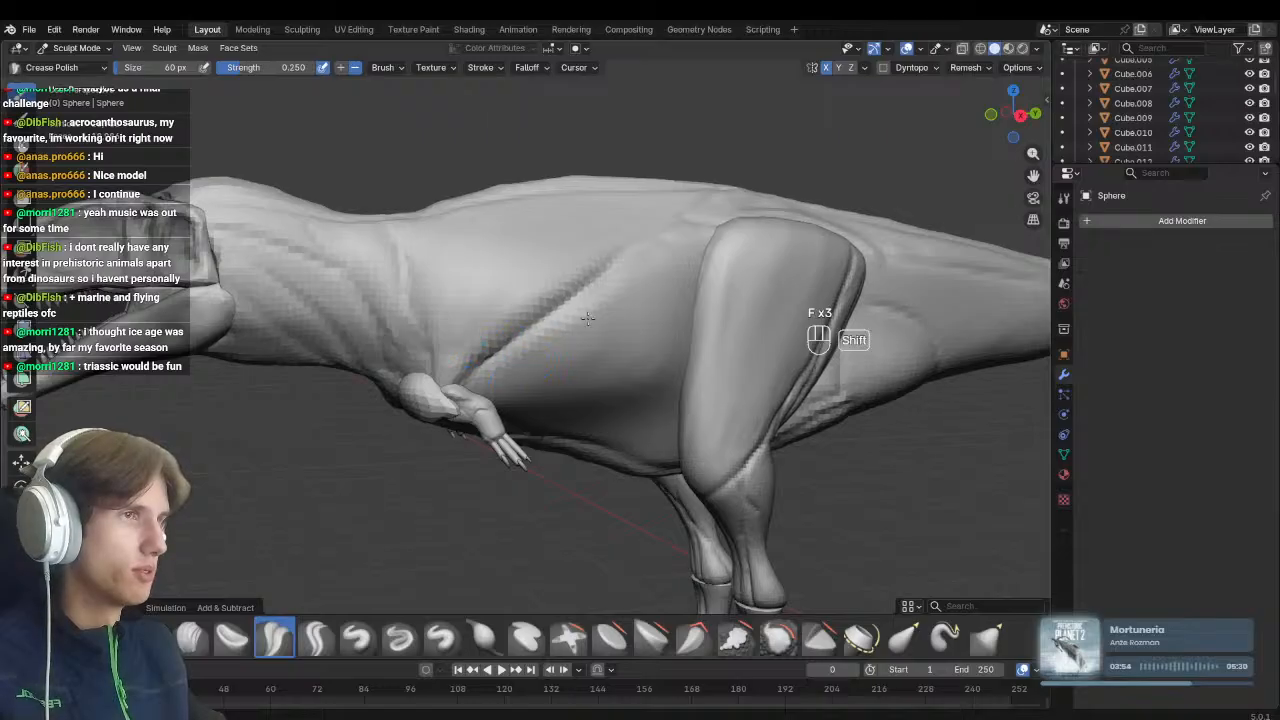
Define the diagonal flank groove from the arm toward the hip with Draw Sharp, starting at 60 px
middle_drag(588, 318, 516, 404)
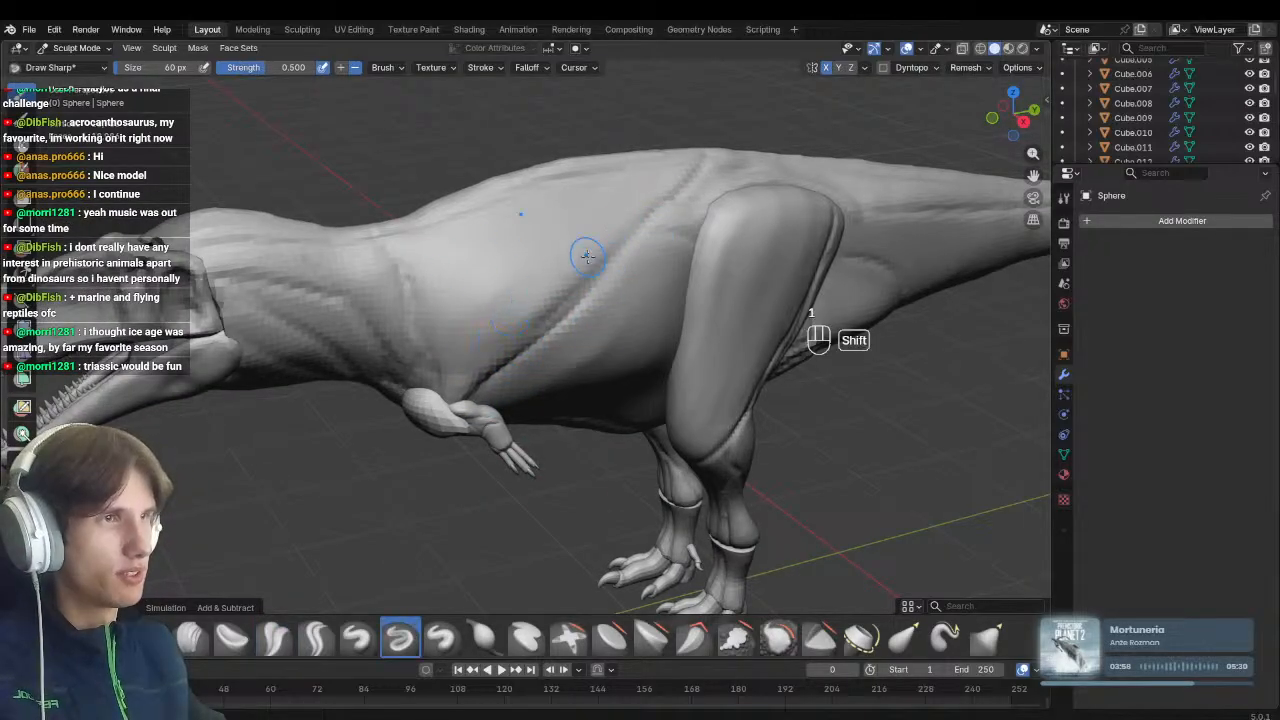
middle_drag(596, 345, 800, 310)
ctrl+middle_drag(610, 390, 600, 463)
key(f)
click(425, 334)
ctrl+middle_drag(530, 350, 546, 449)
middle_drag(615, 475, 409, 502)
ctrl+middle_drag(428, 402, 440, 350)
mouse_move(440, 350)
middle_down()
mouse_move(671, 380)
mouse_move(490, 385)
middle_up()
mouse_move(490, 385)
ctrl+middle_down()
mouse_move(503, 291)
mouse_move(492, 349)
ctrl+middle_up()
Build up the flank surface around the diagonal groove with Clay Strips at 110 px and save the file
key(2)
key(f)
click(517, 293)
ctrl+drag(492, 349, 580, 260)
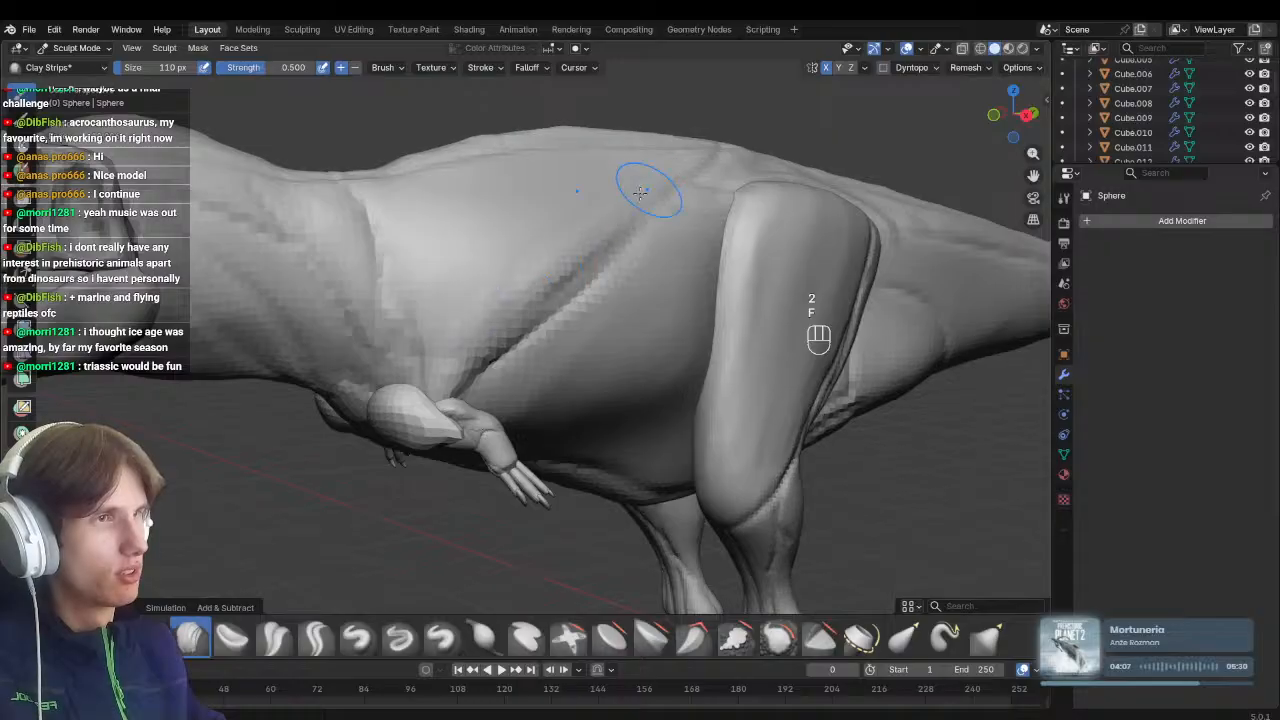
ctrl+middle_drag(665, 185, 785, 355)
middle_drag(785, 355, 550, 380)
ctrl+middle_drag(550, 380, 438, 300)
ctrl+middle_drag(438, 300, 502, 428)
key(2)
ctrl+middle_drag(502, 428, 480, 177)
key(ctrl+s)
Return to Object Mode, select the foot's middle toe, and view it from below
key(KP_3)
ctrl+middle_drag(543, 449, 550, 350)
shift+middle_drag(600, 490, 590, 430)
ctrl+middle_drag(590, 430, 597, 288)
key(ctrl+Tab)
click(545, 438)
mouse_move(545, 438)
shift+middle_down()
mouse_move(494, 401)
mouse_move(510, 350)
shift+middle_up()
mouse_move(510, 350)
middle_down()
mouse_move(593, 330)
mouse_move(469, 481)
middle_up()
key(ctrl+KP_7)
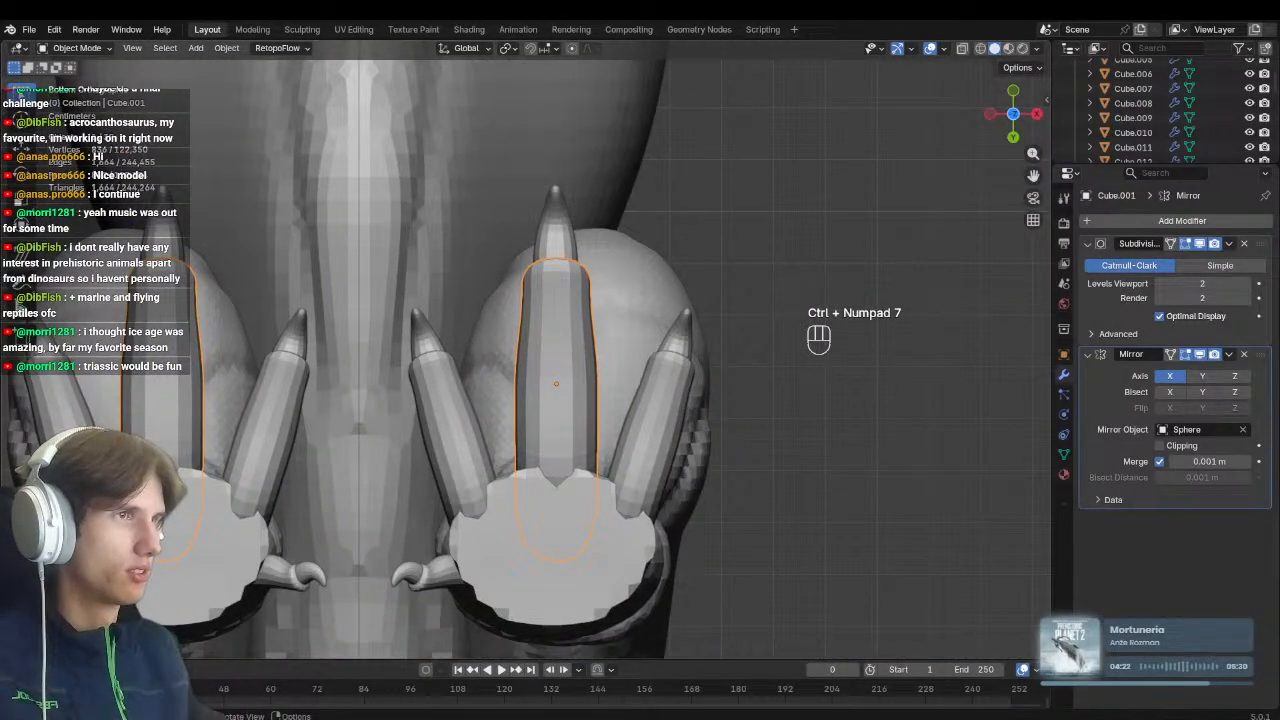
Apply the middle toe's transform in Object Mode and set its origin to its geometry
key(ctrl+Tab)
key(ctrl+Tab)
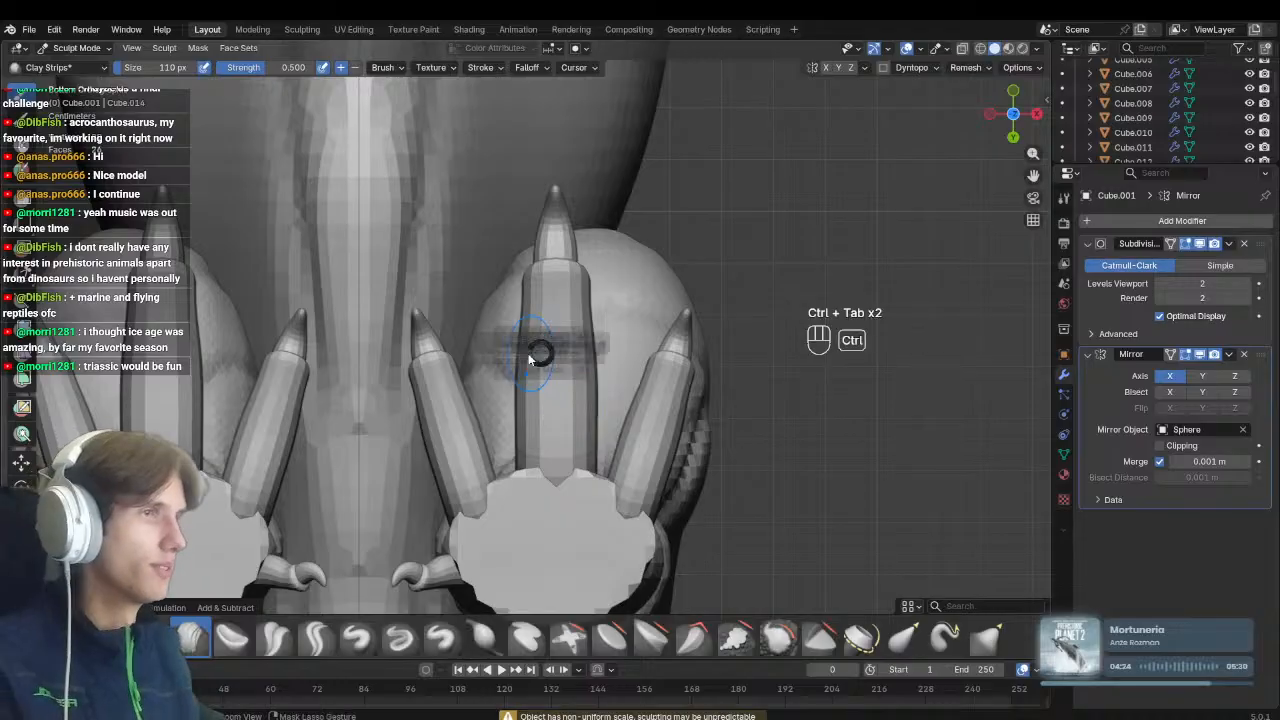
key(ctrl+a)
click(467, 367)
right_click(467, 367)
mouse_move(449, 369)
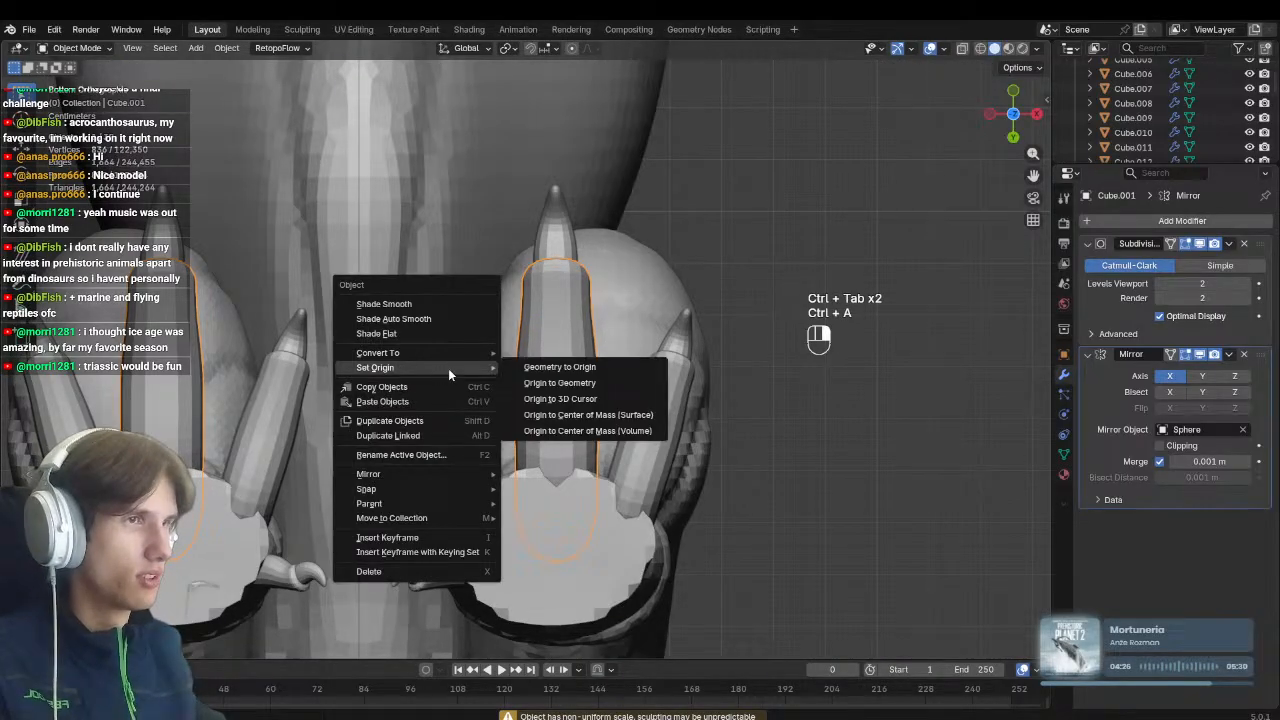
click(545, 382)
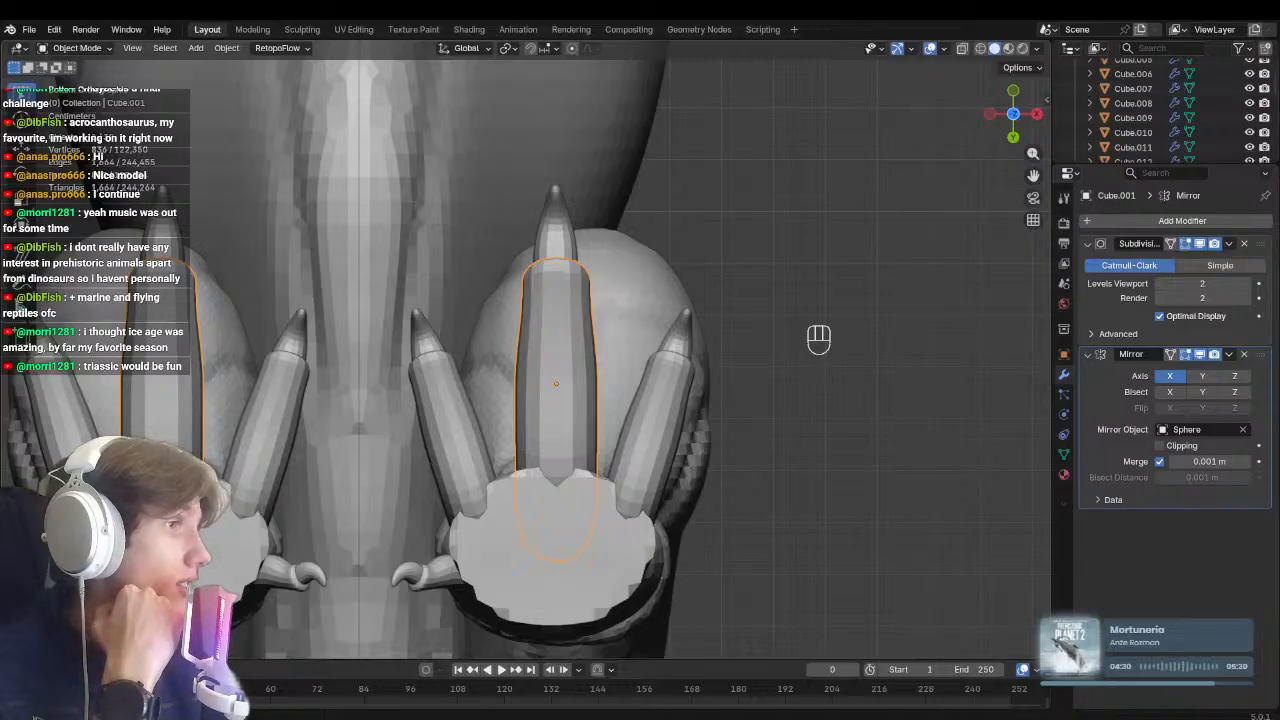
Centre the middle toe and its claw on the foot along the global X axis and check the alignment from below
key(KP_1)
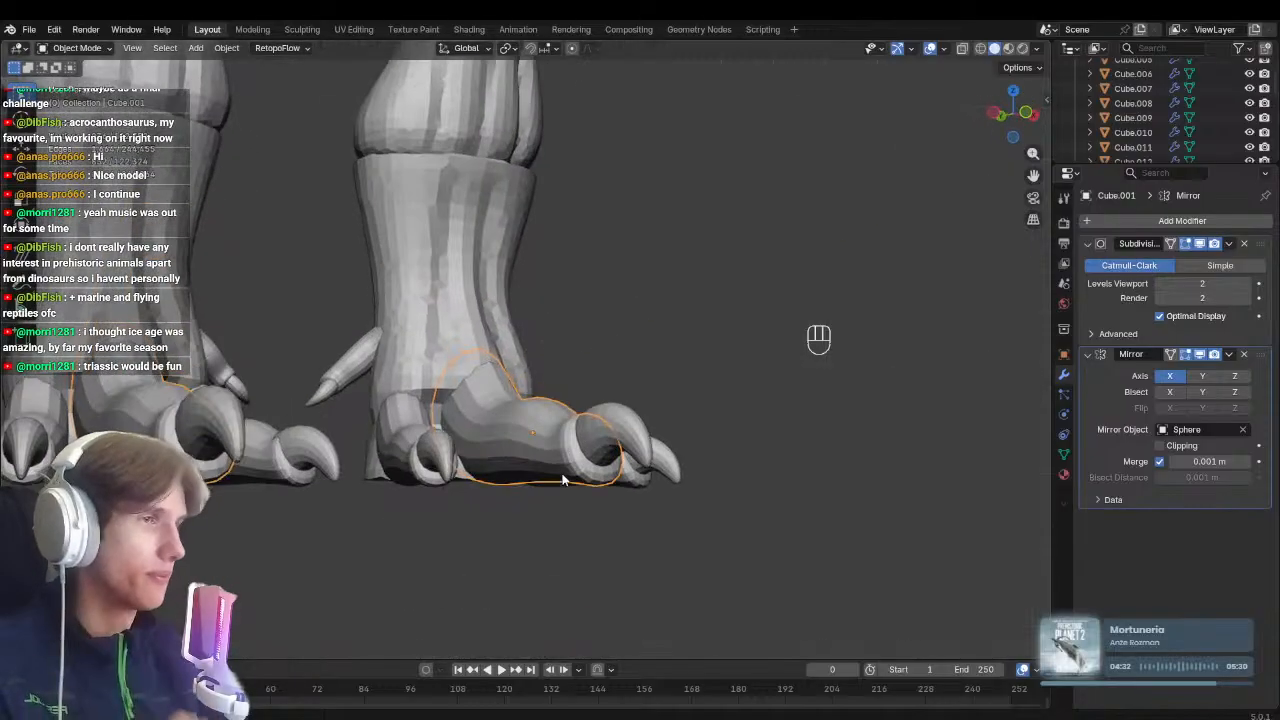
scroll(595, 468, up, 3)
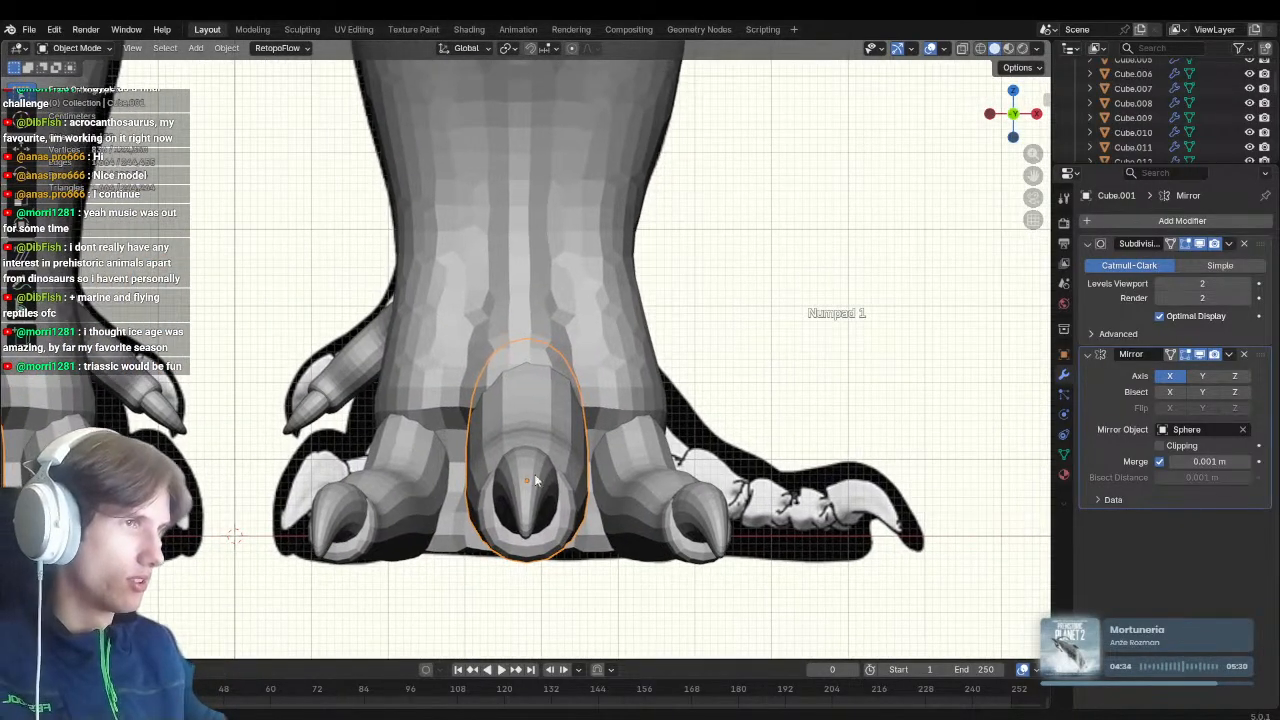
click(544, 509)
shift+click(560, 512)
key(g)
key(x)
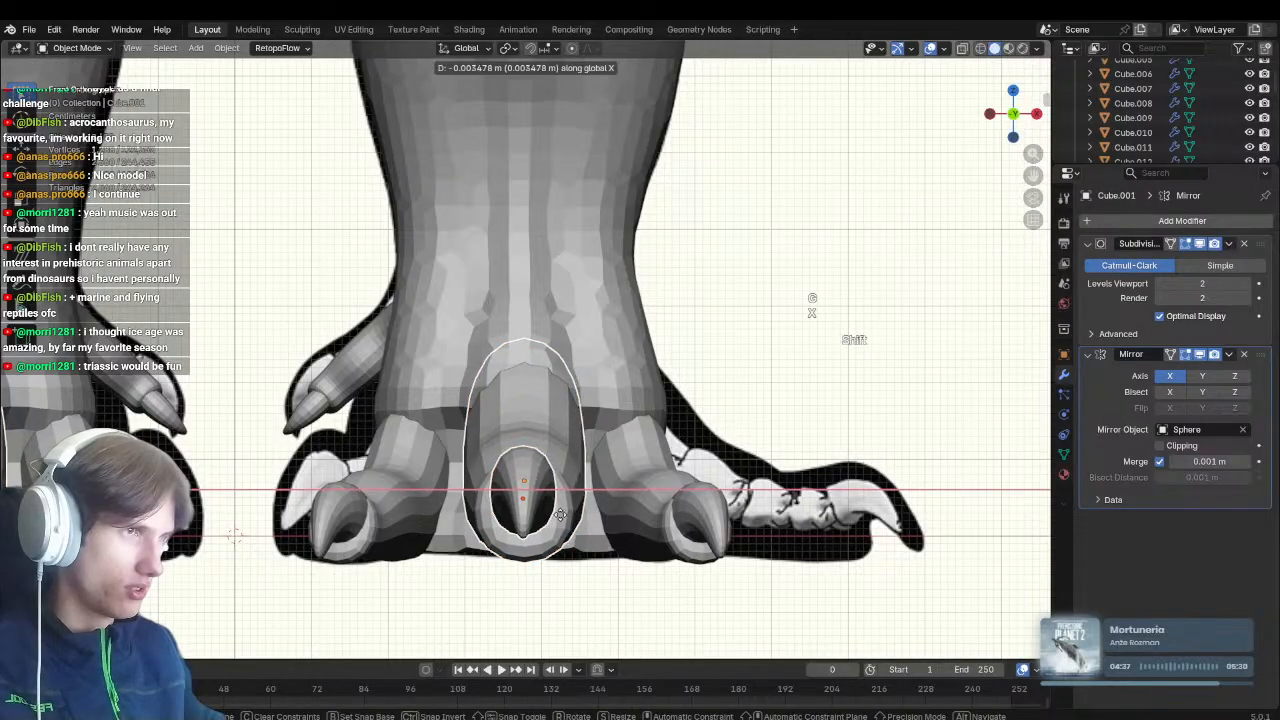
click(536, 507)
scroll(549, 476, up, 1)
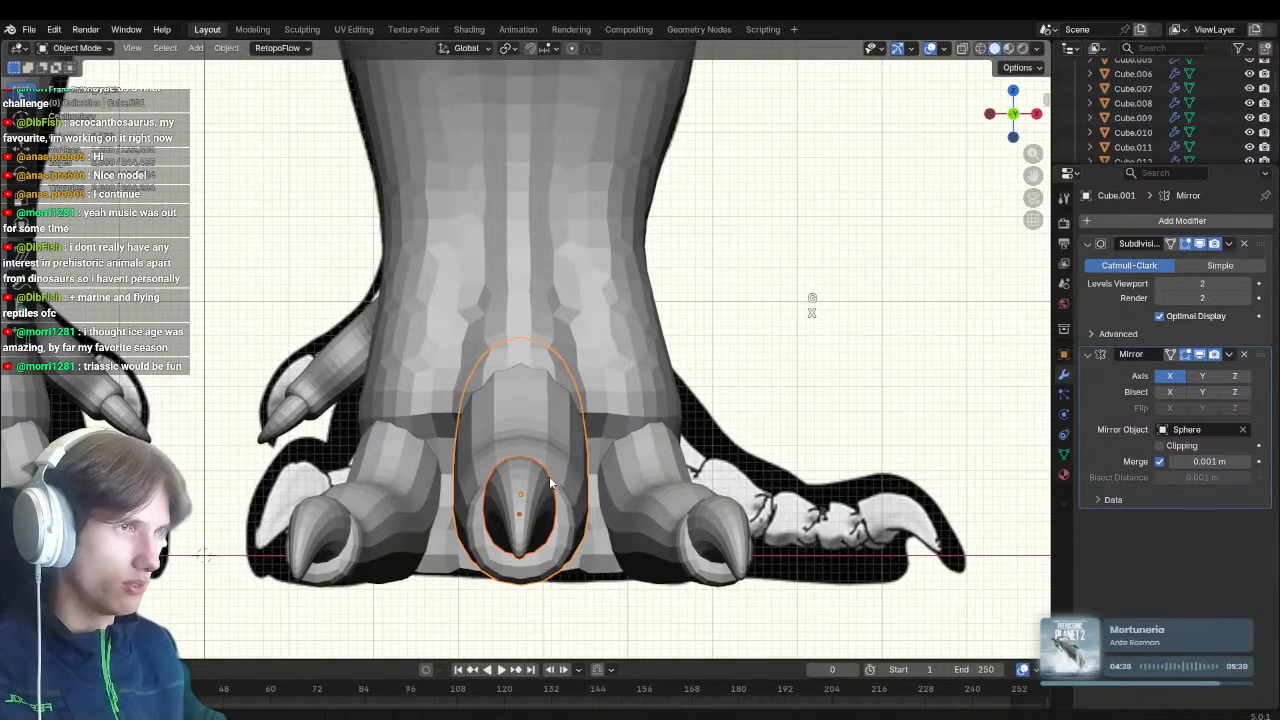
key(ctrl+KP_7)
shift+middle_drag(489, 431, 487, 459)
ctrl+middle_drag(509, 352, 523, 383)
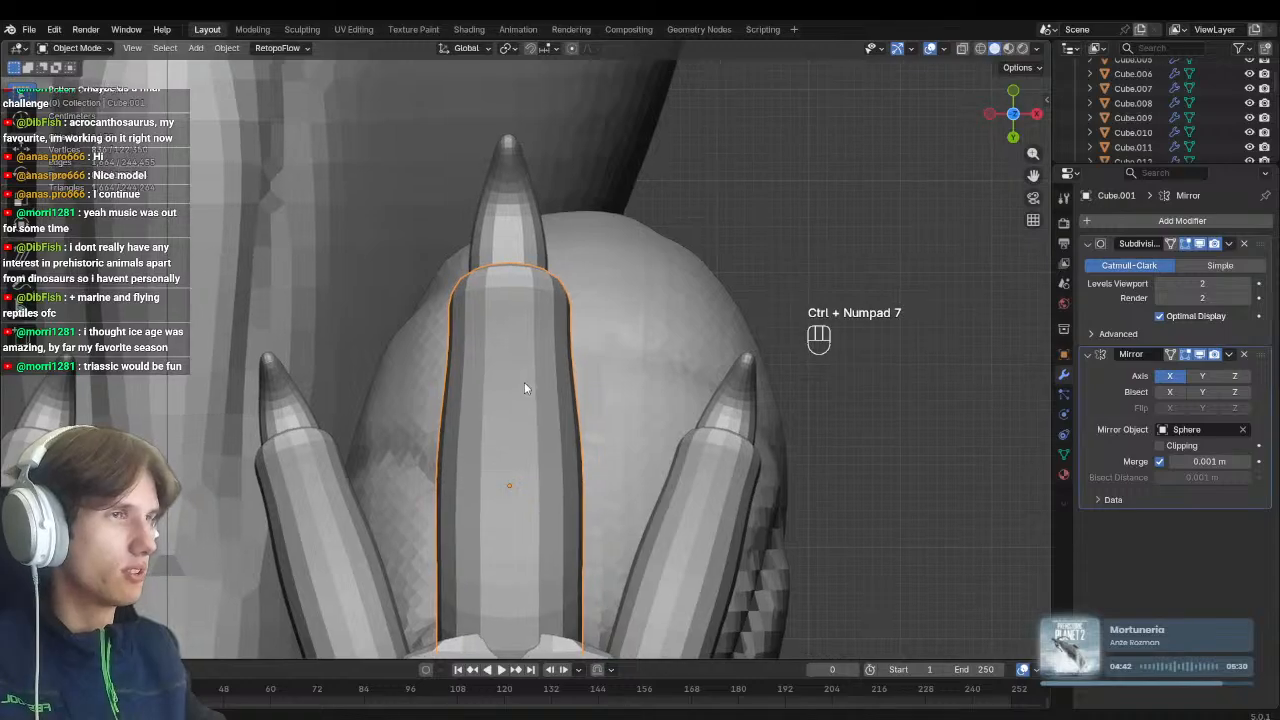
Compare the middle toe's alignment in the front, top and bottom views and save the file
key(KP_1)
key(KP_7)
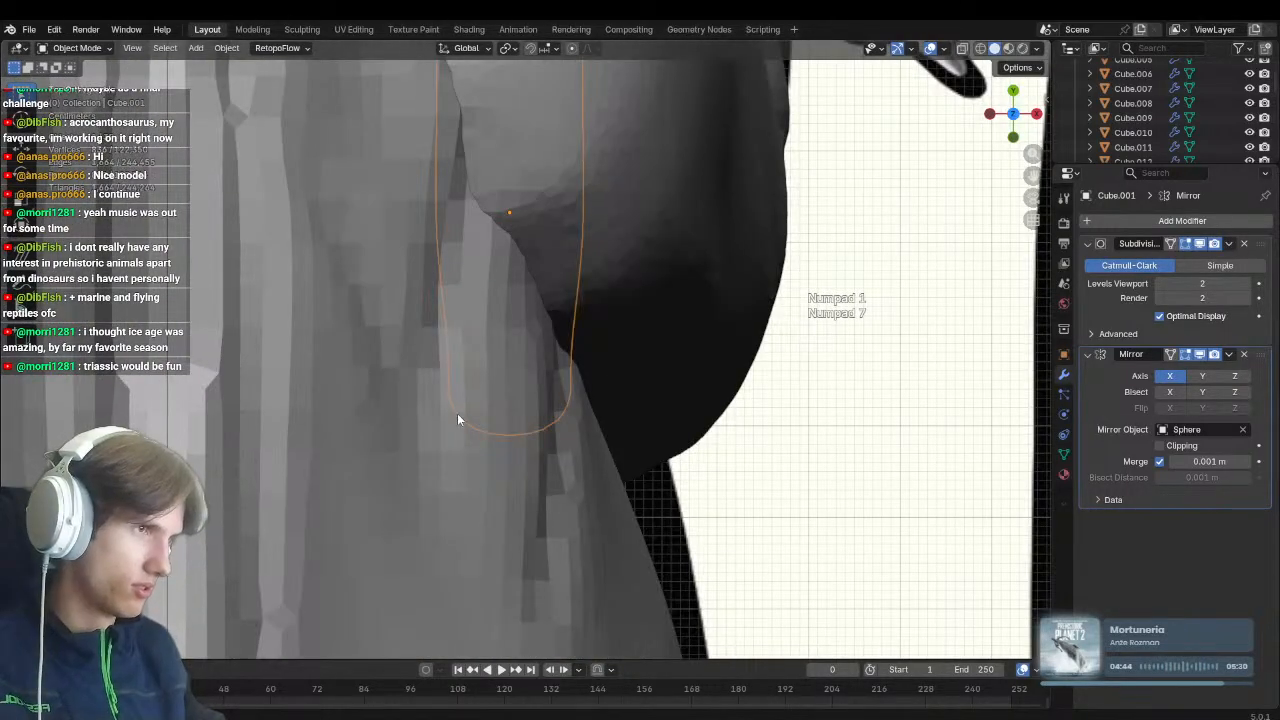
key(ctrl+KP_7)
ctrl+middle_drag(499, 302, 504, 333)
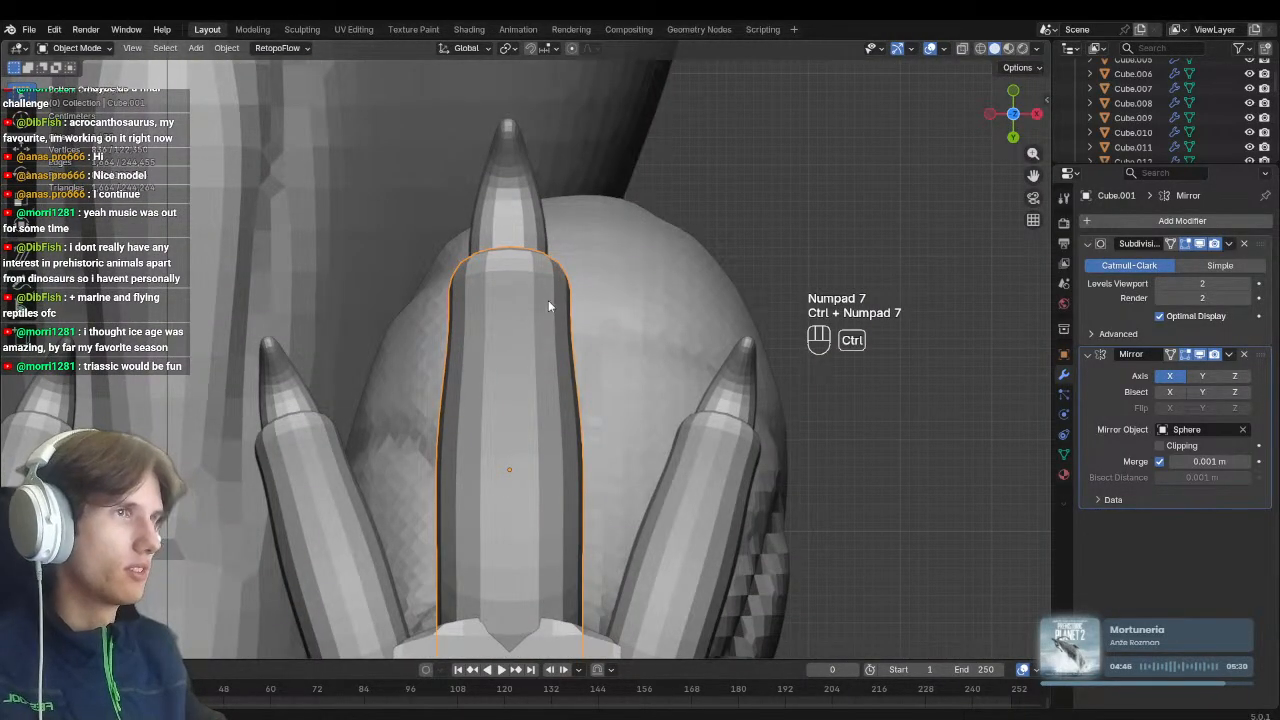
key(ctrl+s)
ctrl+scroll(563, 316, down, 1)
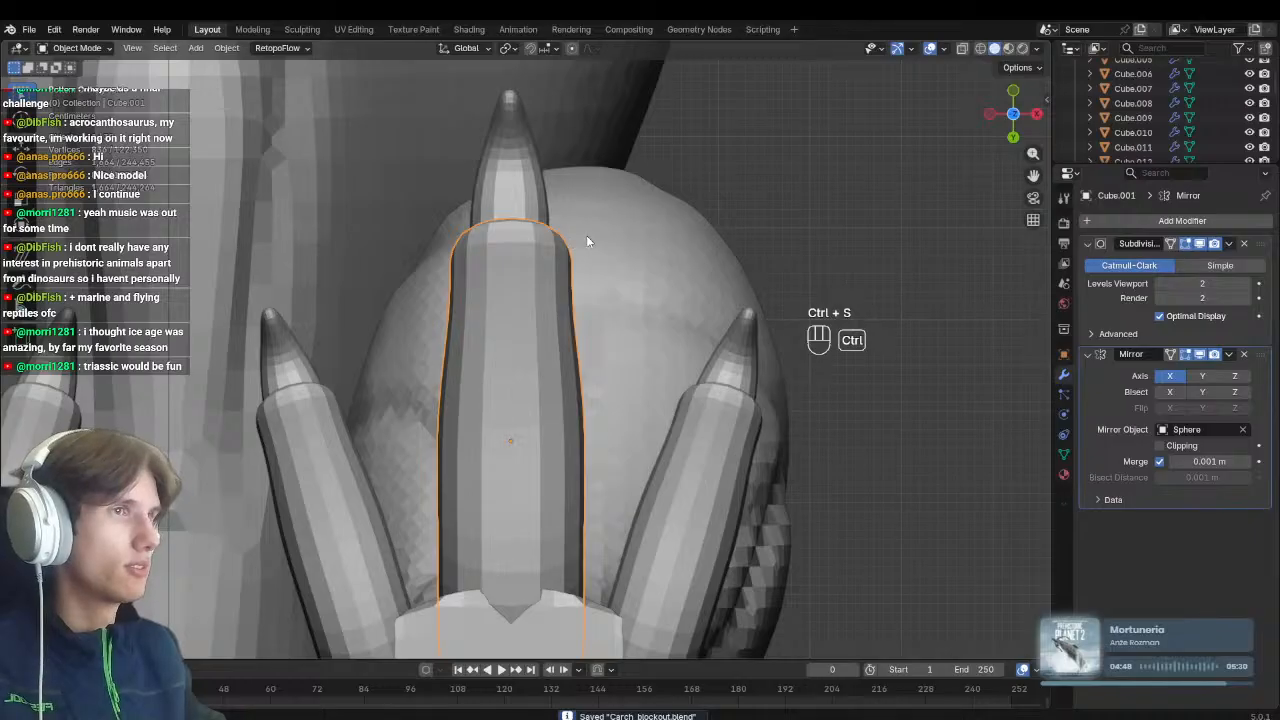
Turn on X symmetry for the middle toe in Sculpt Mode, return to Object Mode and save the file
key(ctrl+Tab)
scroll(620, 220, down, 1)
key(g)
key(f)
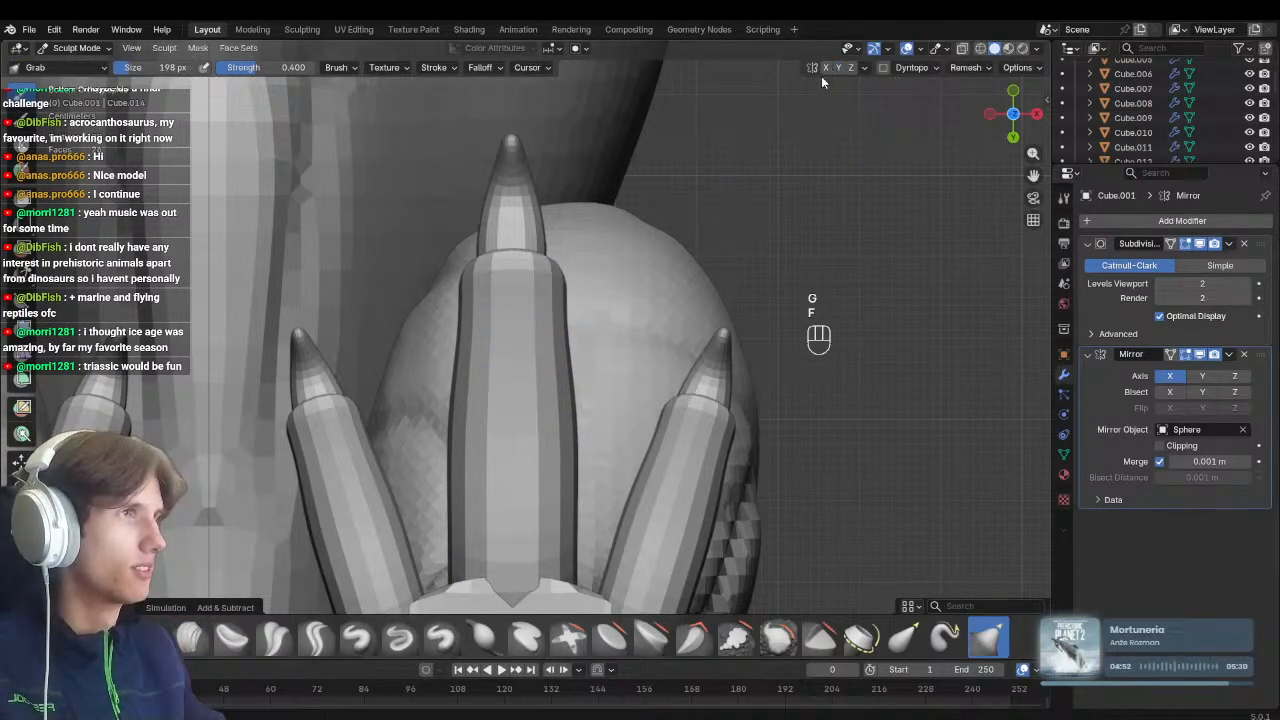
key(ctrl+Tab)
key(ctrl+s)
scroll(655, 328, up, 1)
scroll(655, 329, down, 1)
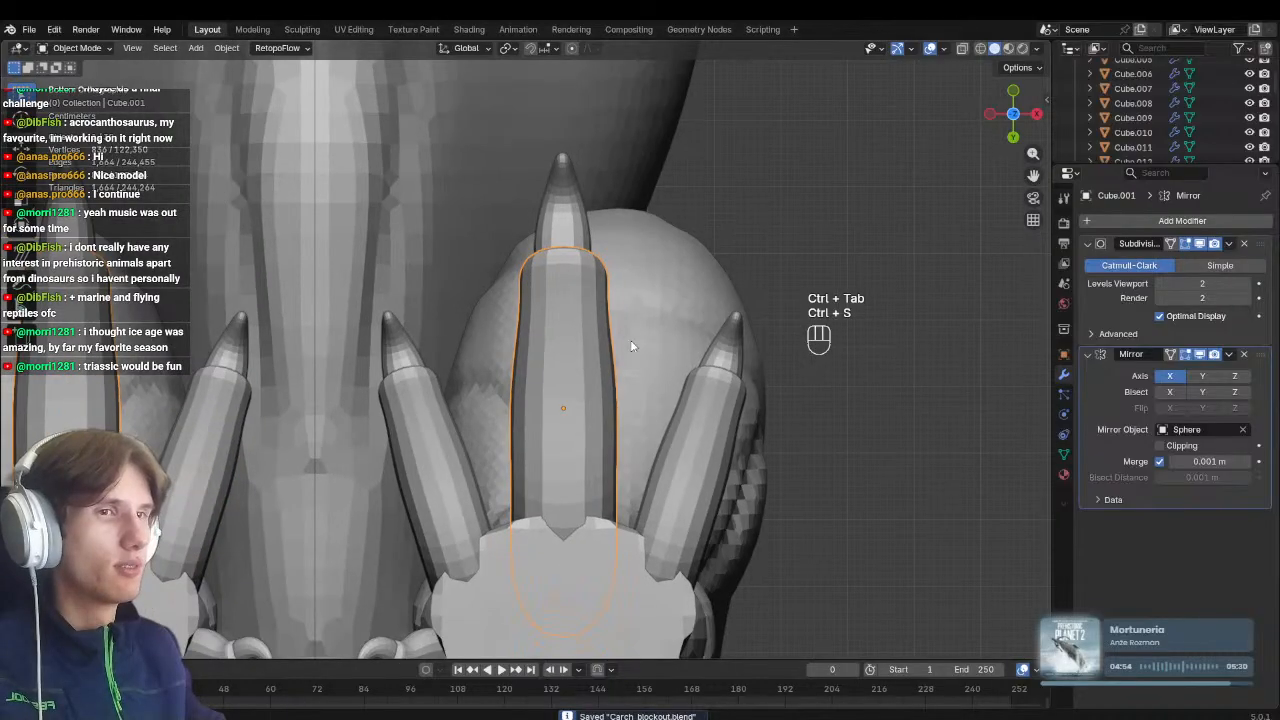
Nudge the middle toe and its claw along the global X axis in the front view and save the file
shift+middle_drag(631, 344, 611, 328)
middle_drag(647, 261, 481, 497)
key(KP_1)
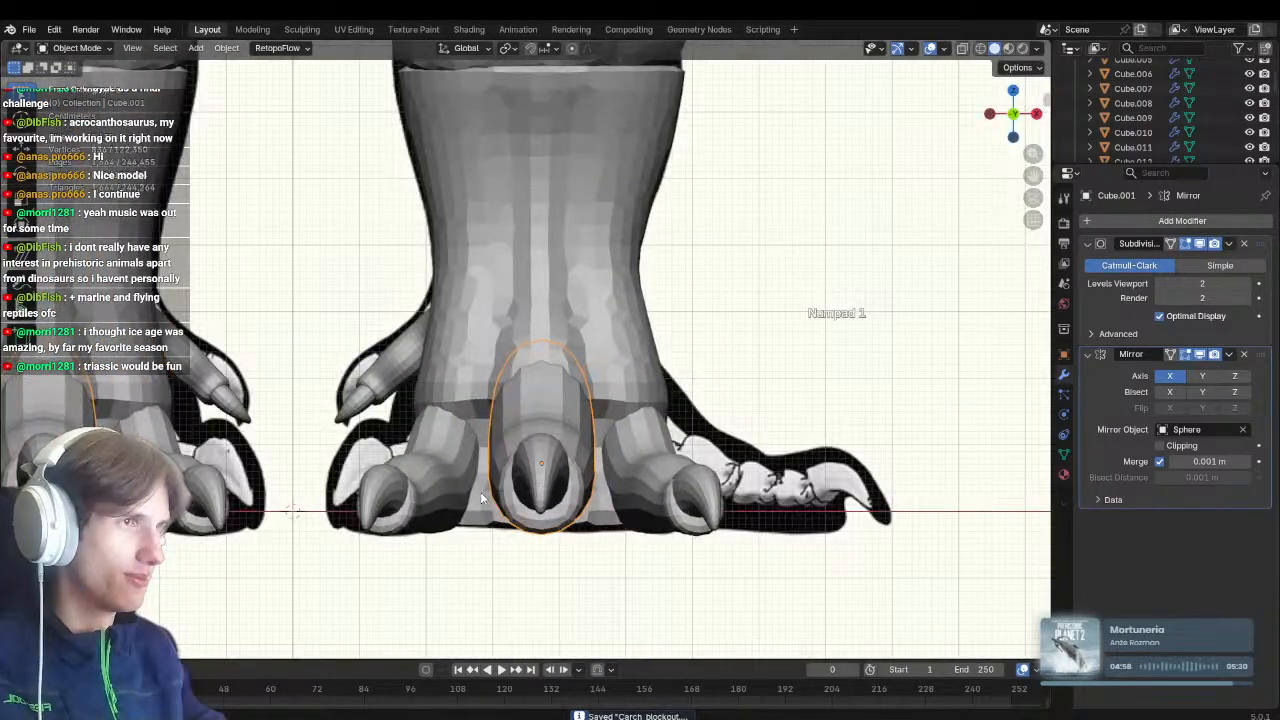
scroll(548, 407, up, 2)
shift+click(595, 514)
key(g)
key(x)
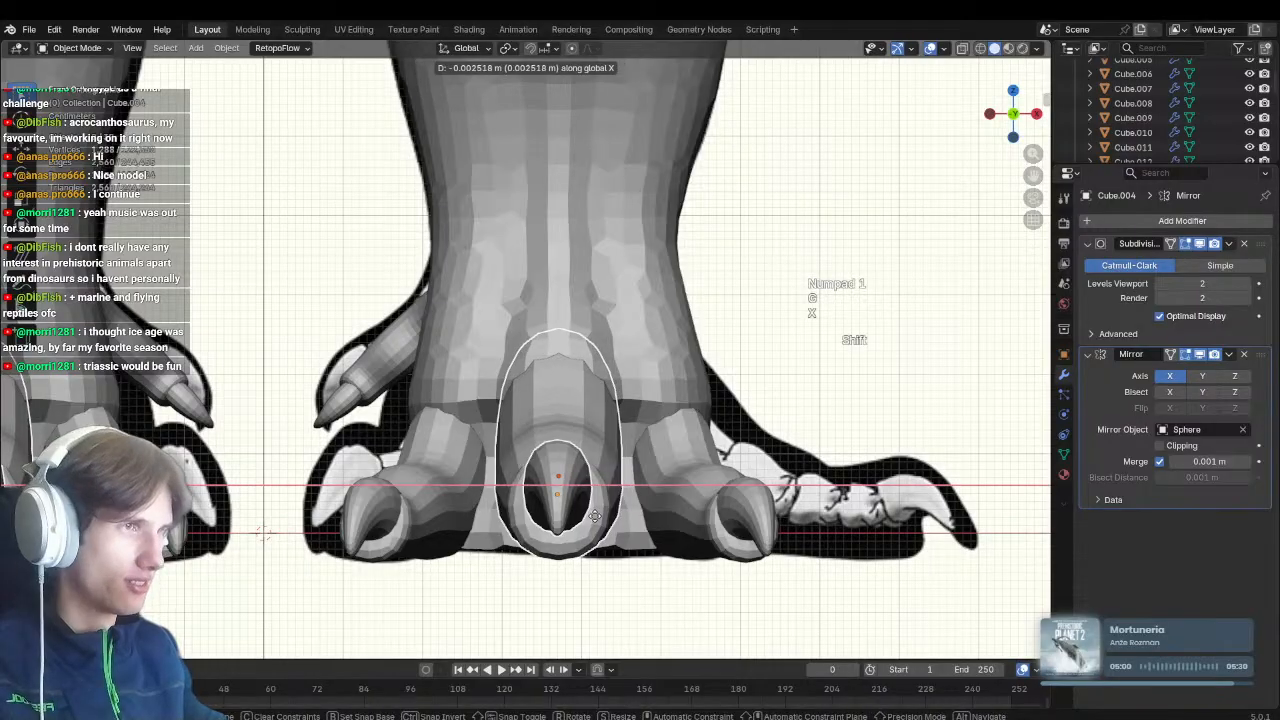
click(596, 508)
key(ctrl+s)
shift+middle_drag(603, 503, 579, 481)
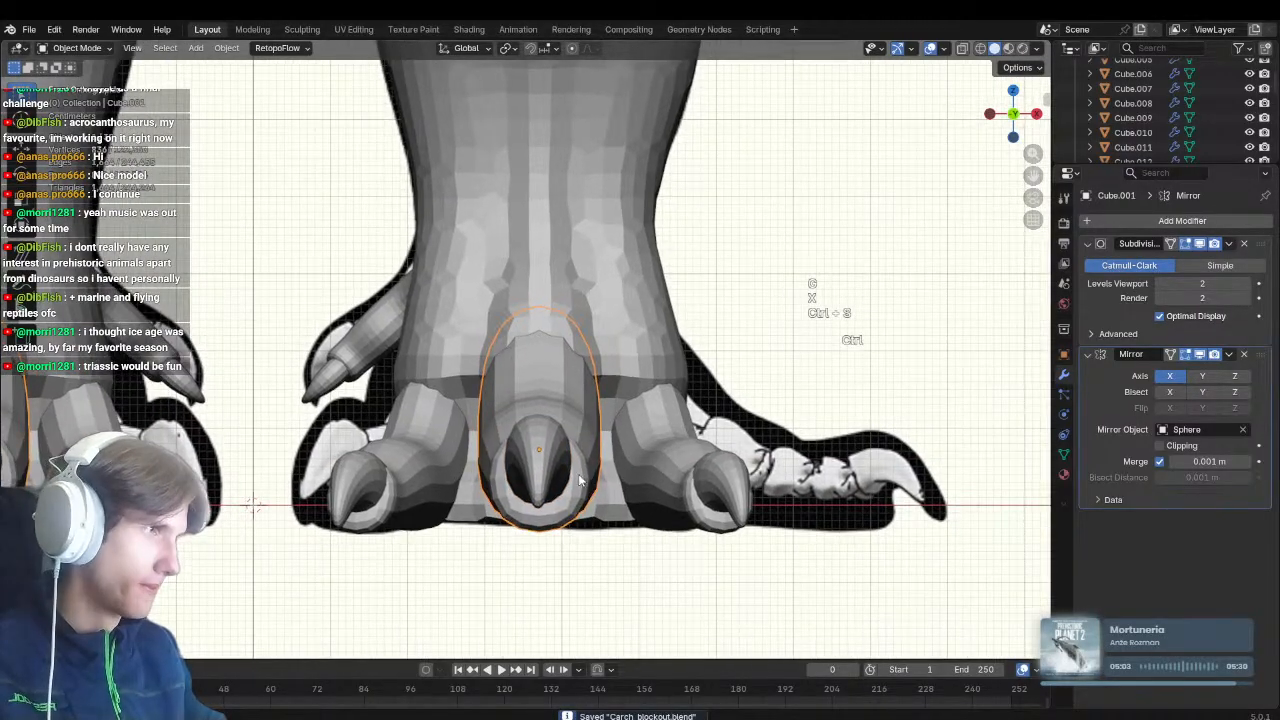
Switch the middle toe to Sculpt Mode and reduce its remesh voxel size from the front view to about 0.02 m
key(ctrl+Tab)
key(r)
click(581, 507)
key(r)
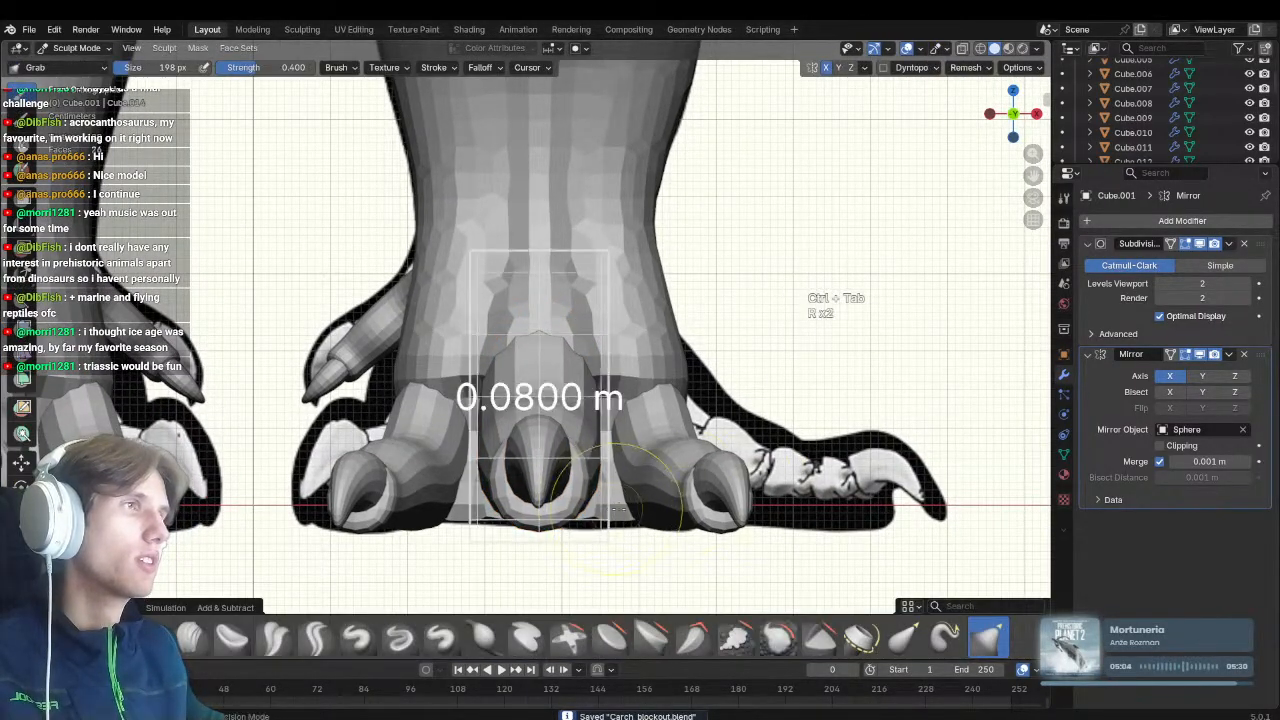
click(581, 507)
key(r)
click(590, 505)
key(r)
click(605, 503)
key(r)
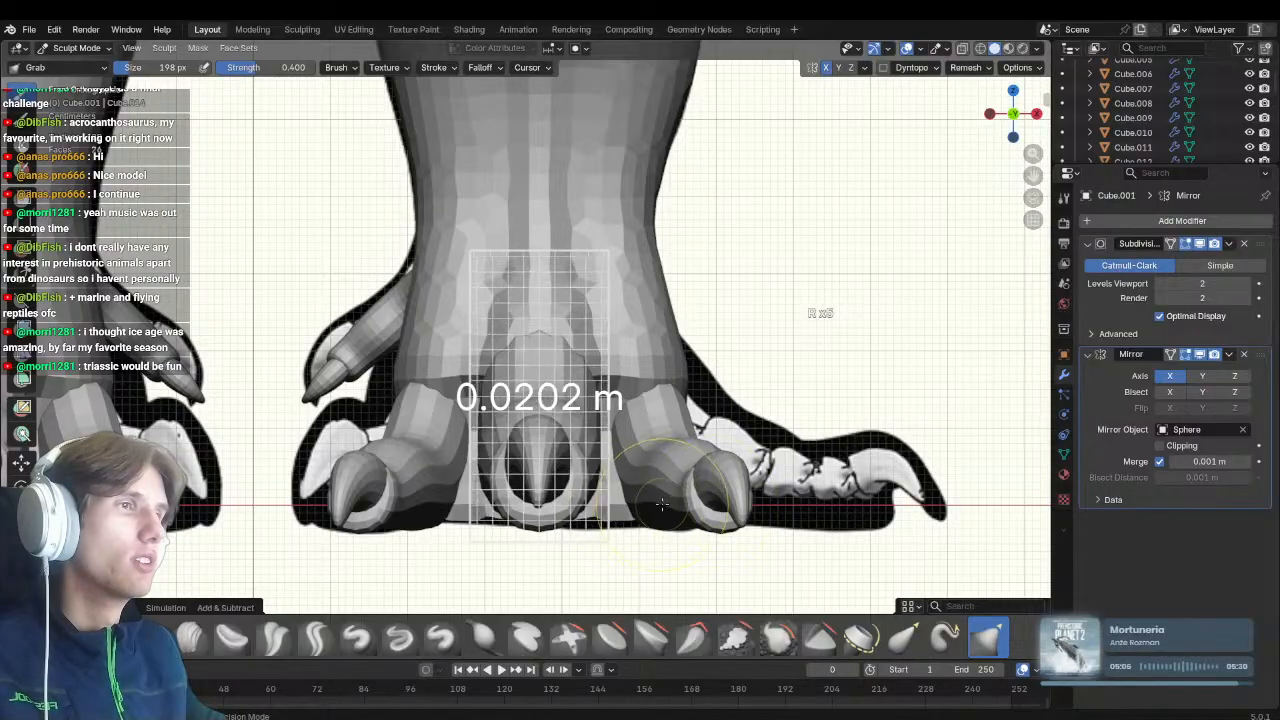
click(700, 496)
Try a voxel remesh of the middle toe at about 0.01 m and undo it
scroll(634, 450, up, 1)
key(r)
middle_drag(620, 436, 590, 466)
click(634, 517)
key(r)
click(625, 492)
key(r)
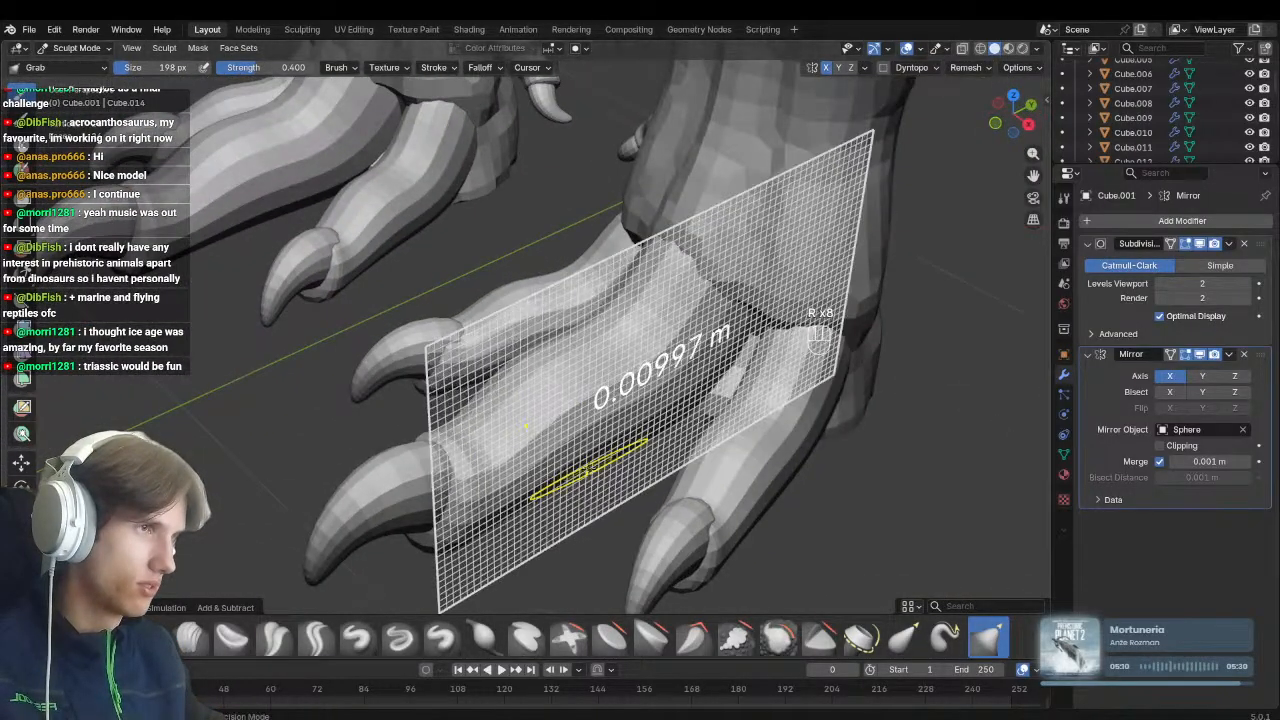
click(577, 457)
key(ctrl+r)
key(f)
click(623, 490)
key(ctrl+z)
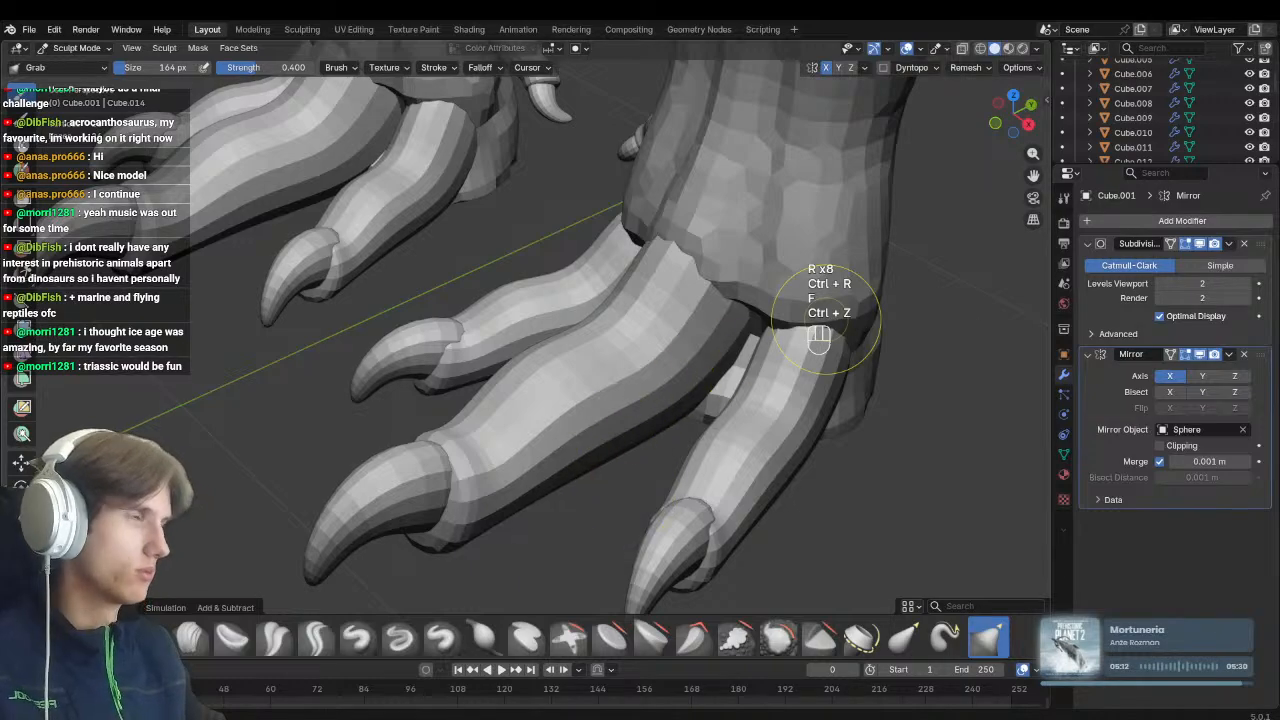
Apply the middle toe's Subdivision modifier, readjust the voxel size and remesh the toe
key(ctrl+a)
key(r)
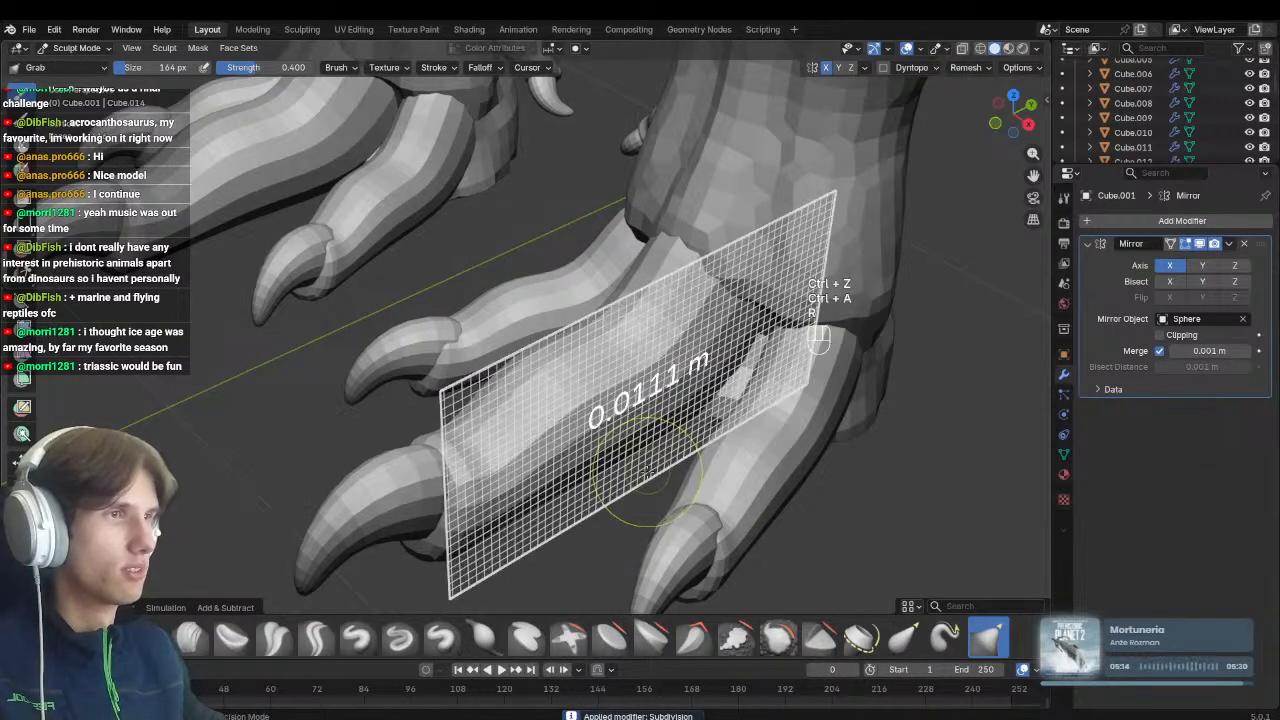
click(640, 471)
key(r)
click(635, 452)
key(ctrl+r)
Smooth the stepped surface along the side of the remeshed middle toe with an enlarged brush
key(f)
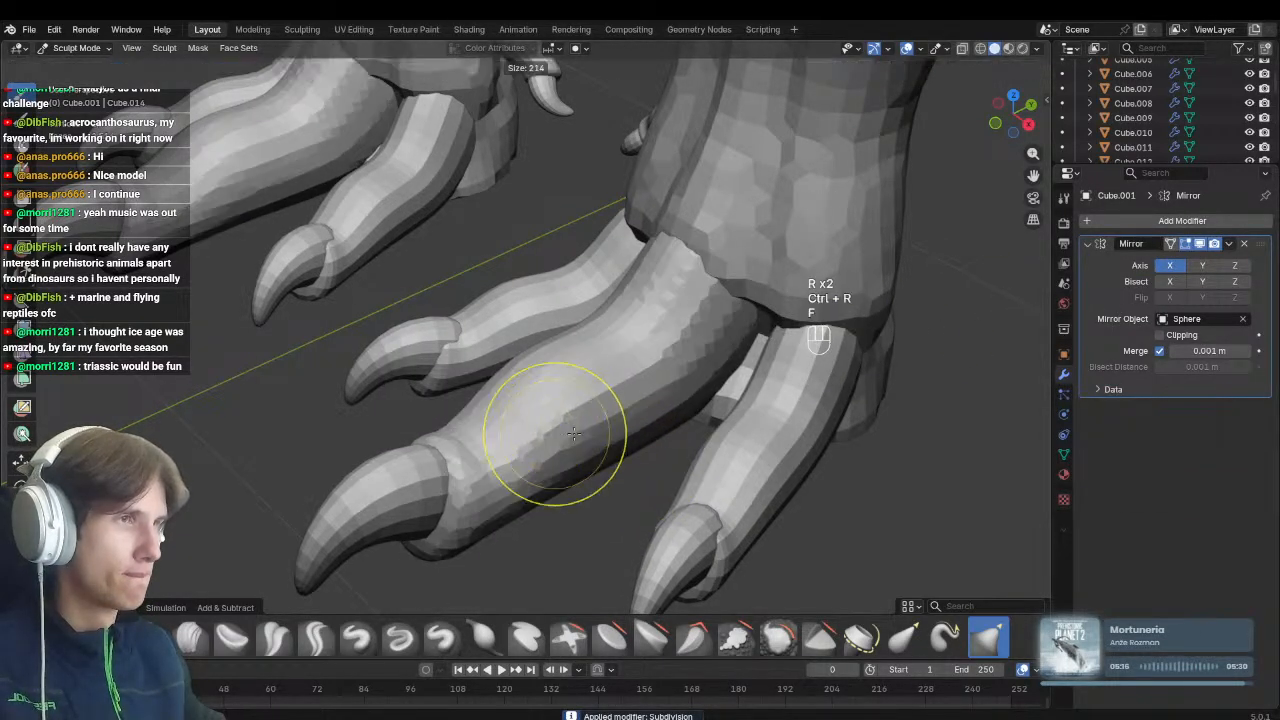
click(624, 430)
mouse_move(588, 445)
shift+mouse_down()
mouse_move(693, 300)
mouse_move(510, 466)
shift+mouse_up()
mouse_move(510, 466)
middle_down()
mouse_move(520, 480)
mouse_move(509, 449)
mouse_move(500, 496)
middle_up()
Carve a hollow along the middle toe's side with inverted Clay Strips at 102 px
key(2)
key(f)
key(f)
click(507, 450)
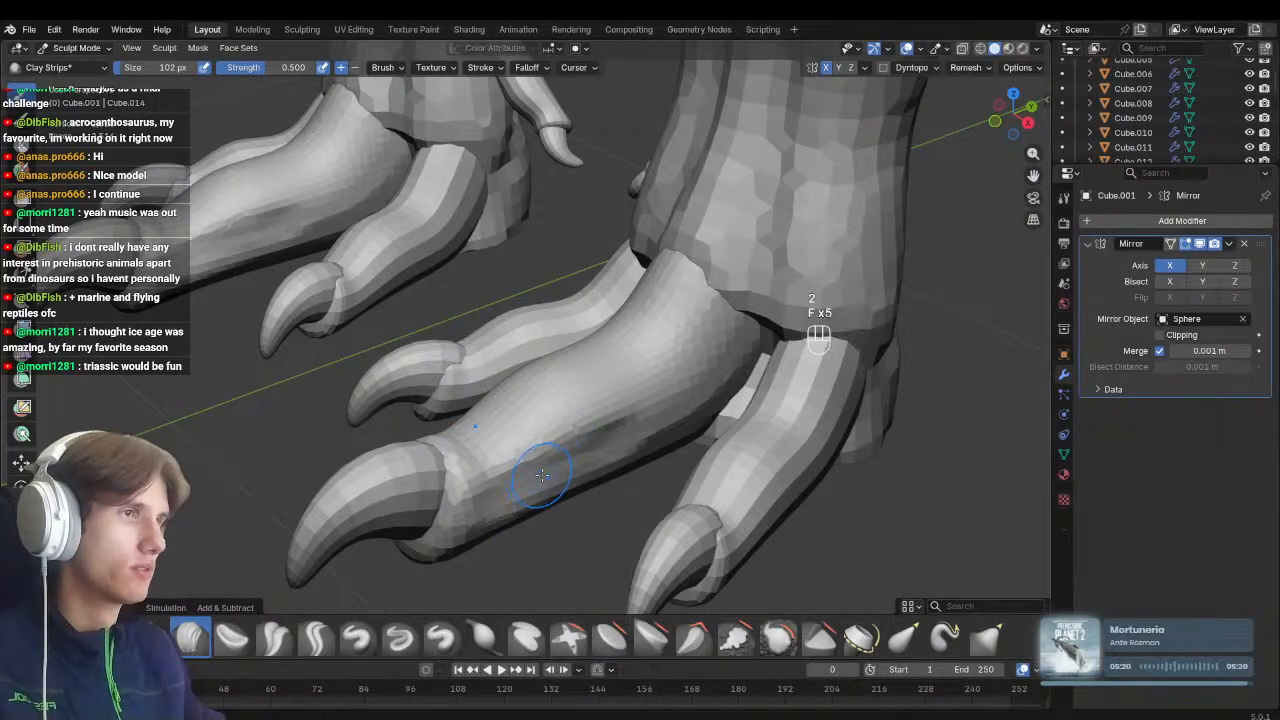
mouse_move(542, 475)
ctrl+mouse_down()
mouse_move(712, 385)
mouse_move(738, 352)
mouse_move(483, 517)
ctrl+mouse_up()
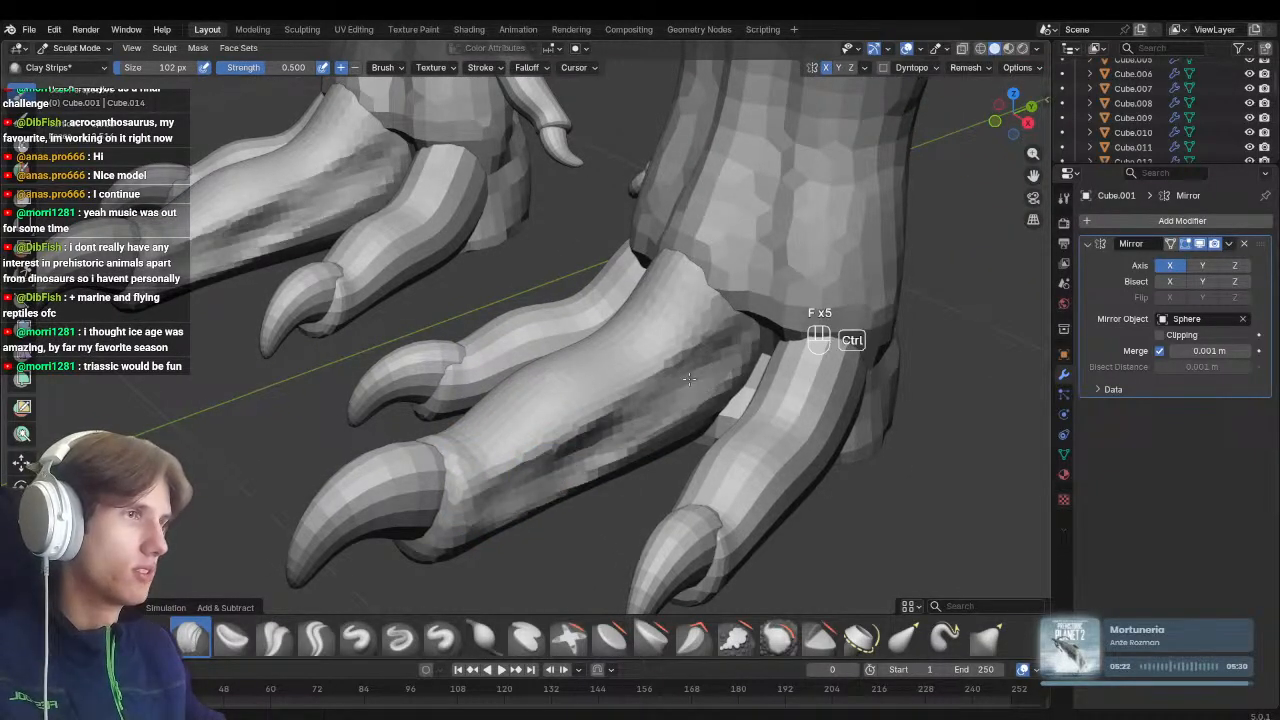
mouse_move(689, 378)
ctrl+mouse_down()
mouse_move(567, 480)
mouse_move(500, 486)
ctrl+mouse_up()
middle_drag(500, 486, 676, 416)
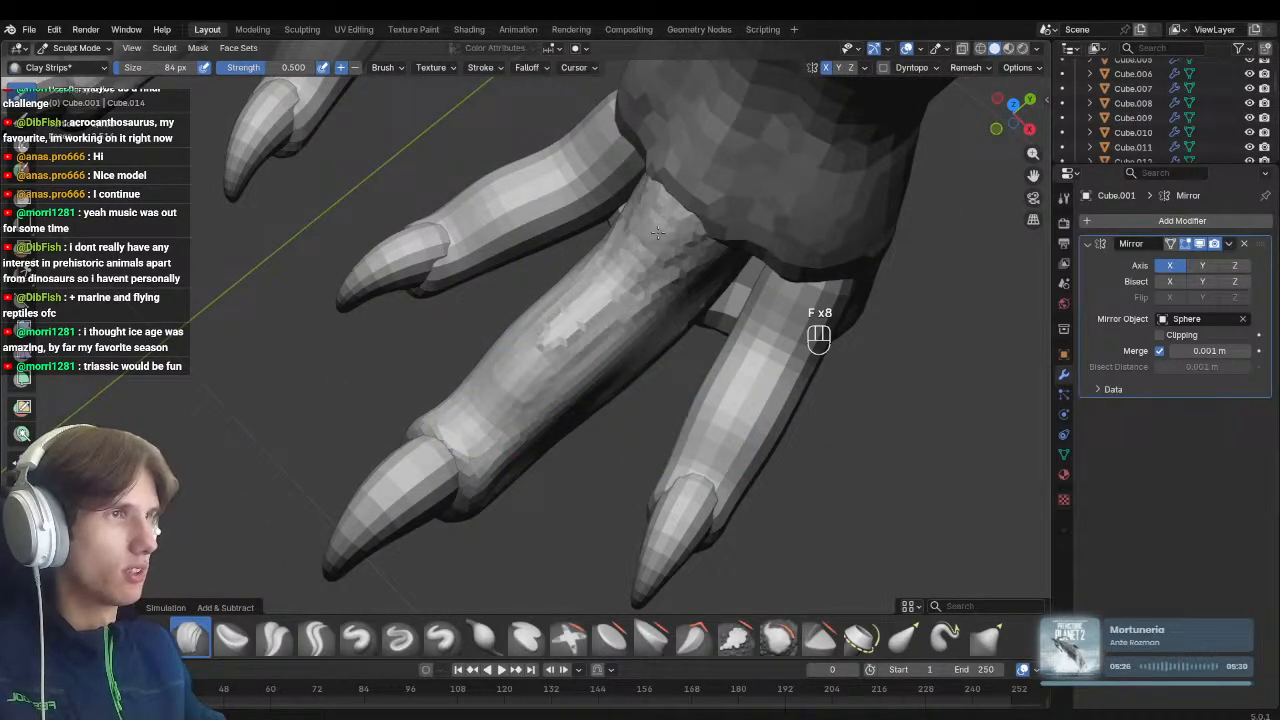
Smooth the Clay Strips marks along the top of the middle toe with a larger 268 px brush
key(f)
click(690, 262)
mouse_move(680, 252)
shift+mouse_down()
mouse_move(645, 262)
mouse_move(560, 340)
shift+mouse_up()
middle_drag(515, 365, 606, 256)
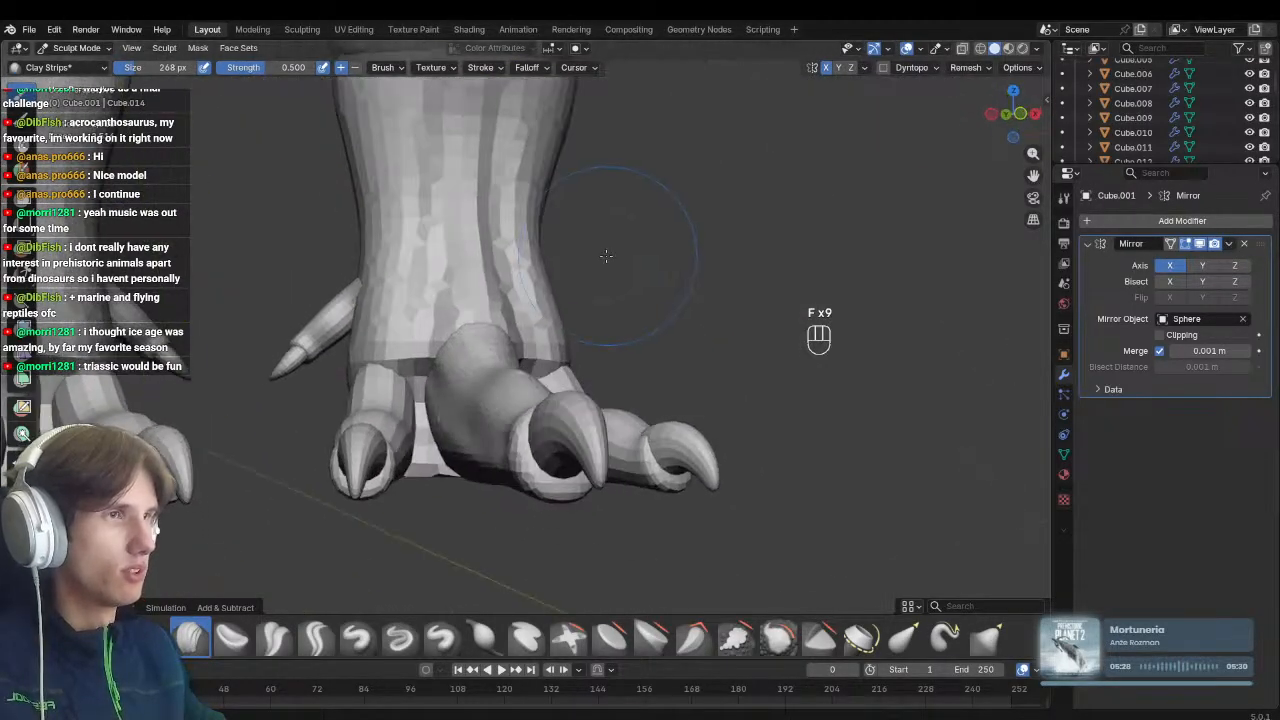
Crease the underside of the middle toe crosswise between its pads with Draw Sharp at 72 px
key(ctrl+KP_7)
key(1)
key(f)
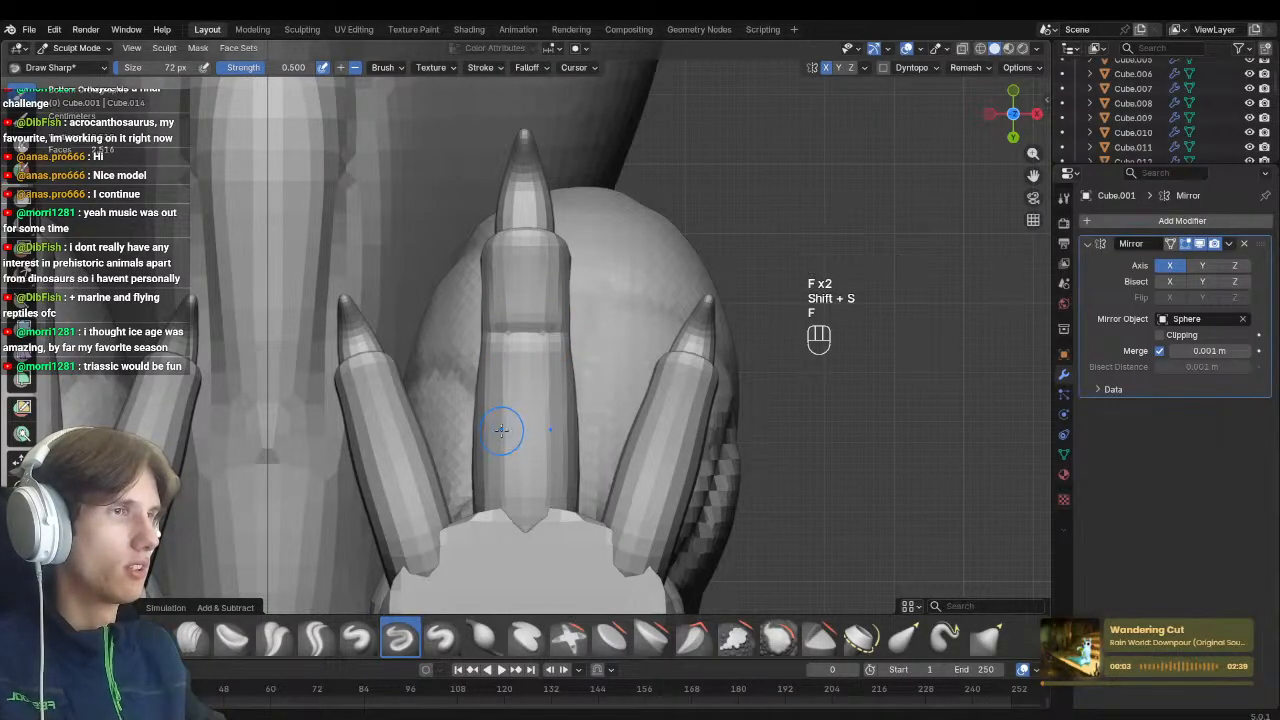
shift+middle_drag(576, 445, 588, 461)
Reduce the voxel size to about 0.006 m and remesh the middle toe
key(r)
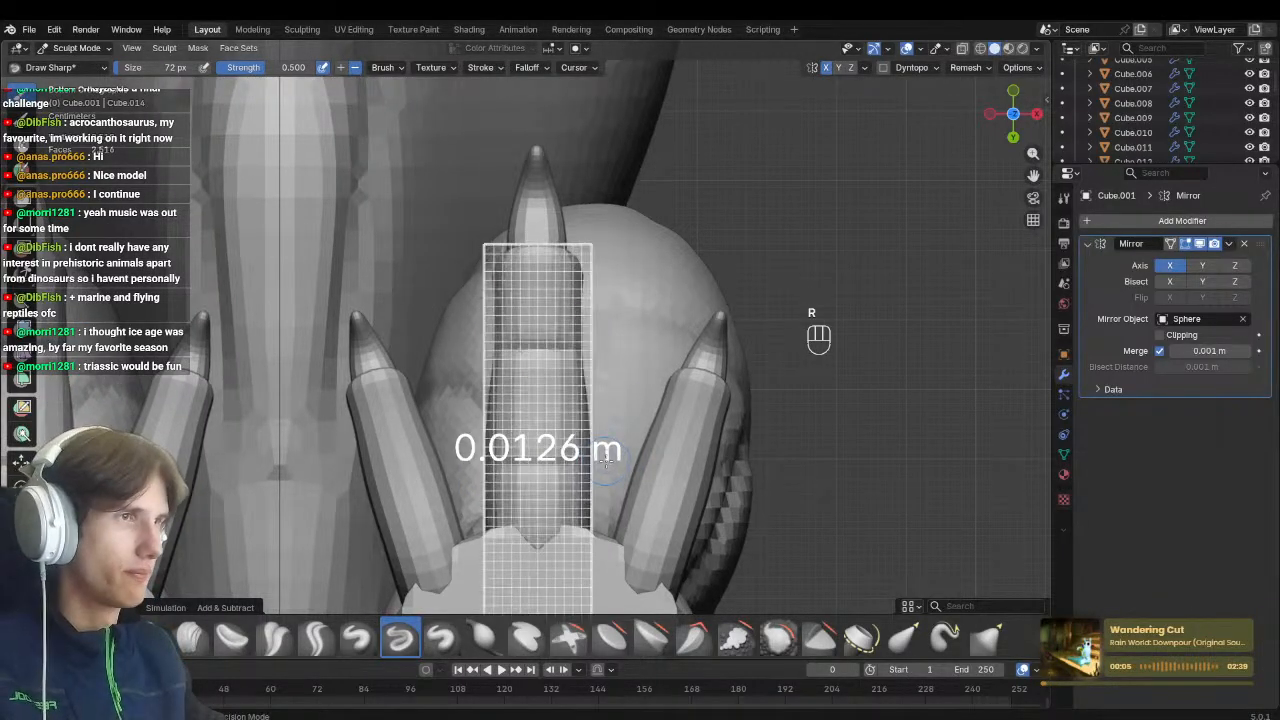
click(623, 463)
key(r)
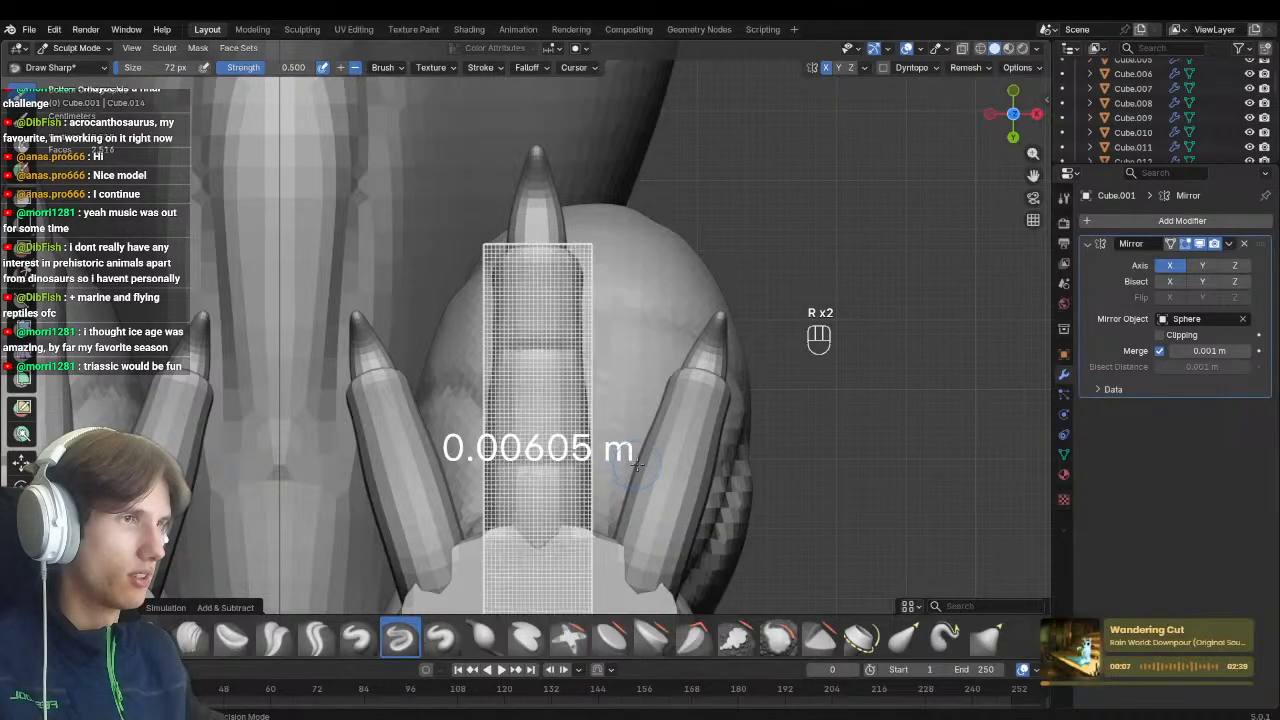
click(645, 465)
key(ctrl+r)
Pull the middle toe's sides outward into rounded pads with Grab at about 256 to 266 px and save the file
key(g)
key(f)
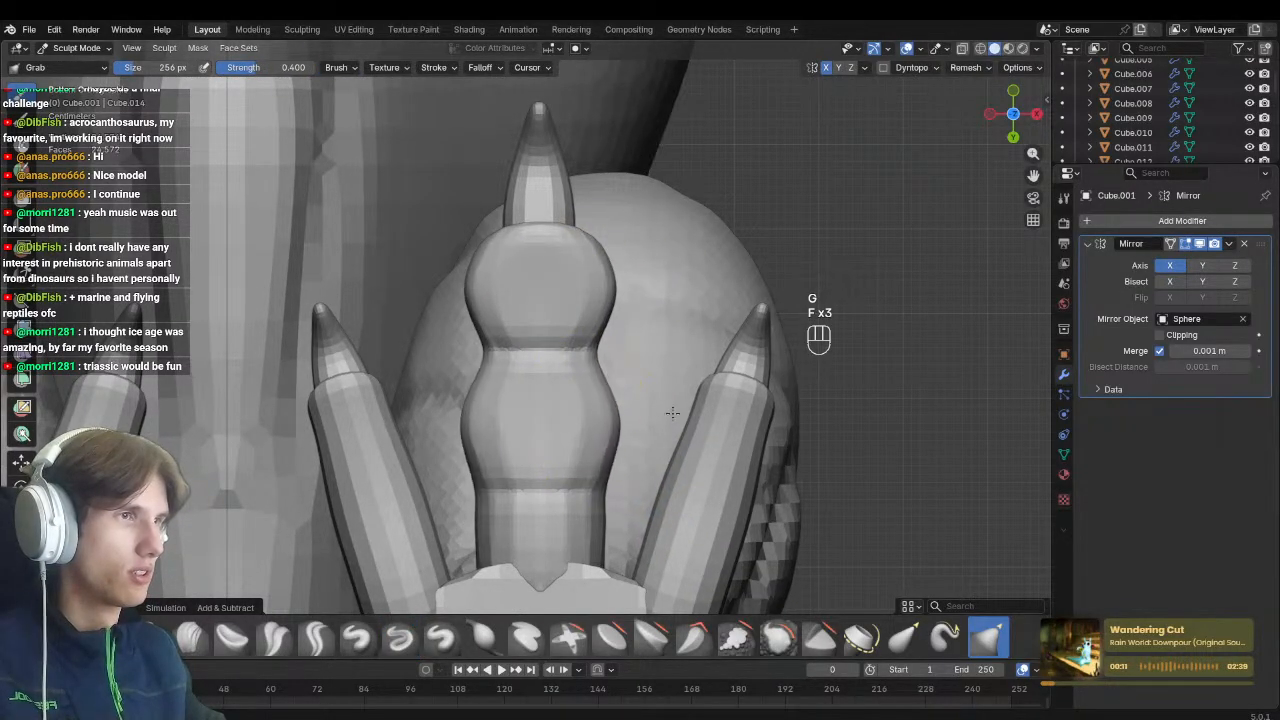
key(f)
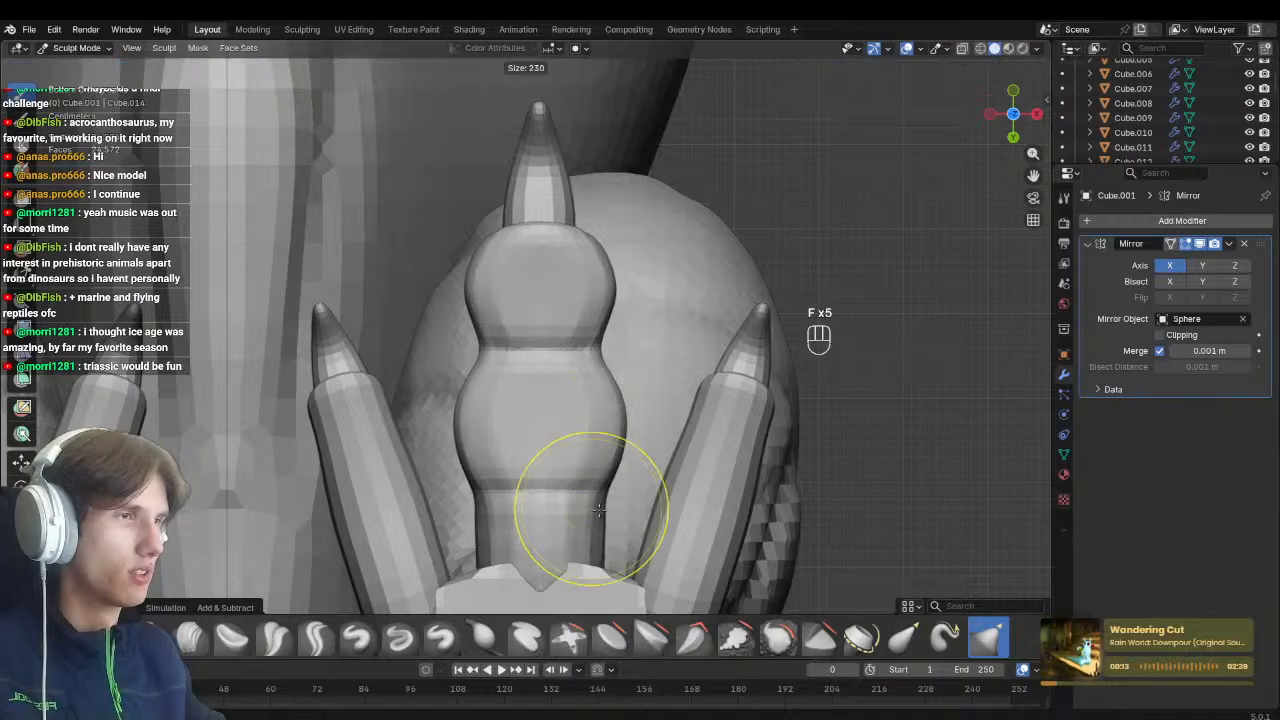
click(655, 505)
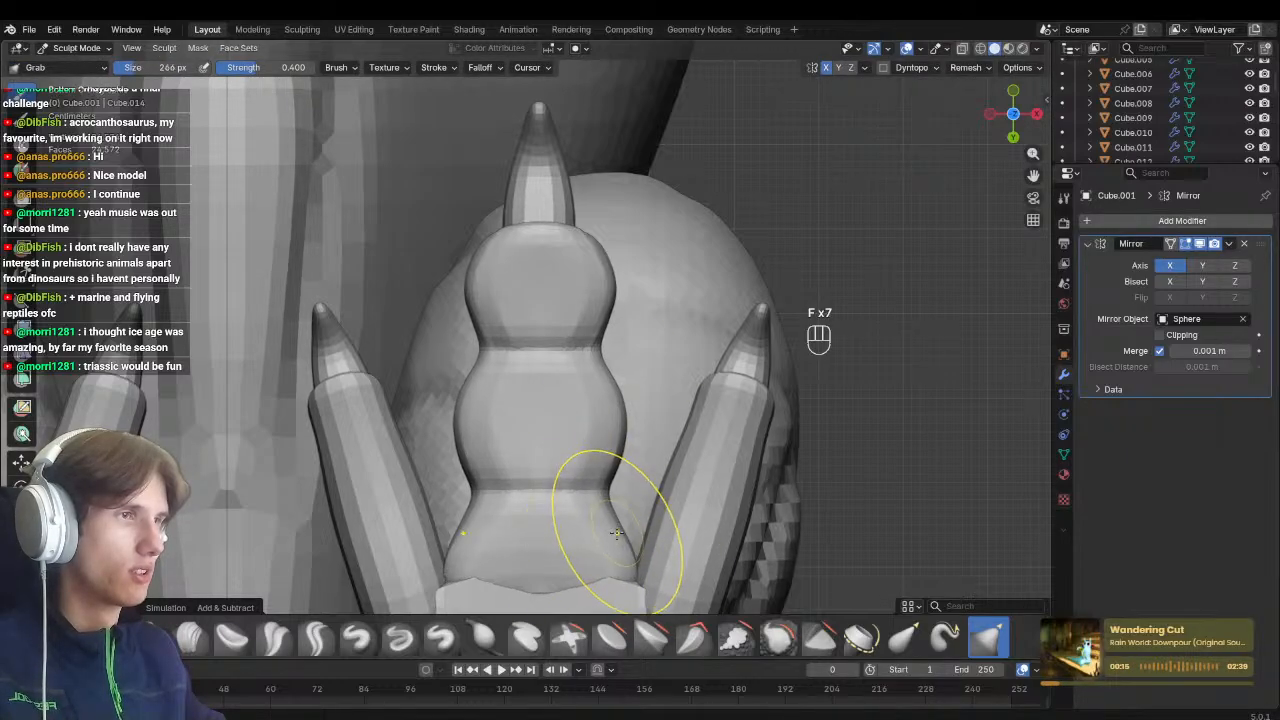
middle_drag(648, 527, 606, 352)
ctrl+middle_drag(606, 352, 608, 485)
middle_drag(608, 485, 460, 455)
ctrl+middle_drag(460, 455, 520, 470)
ctrl+middle_drag(520, 470, 575, 510)
ctrl+middle_drag(575, 510, 543, 357)
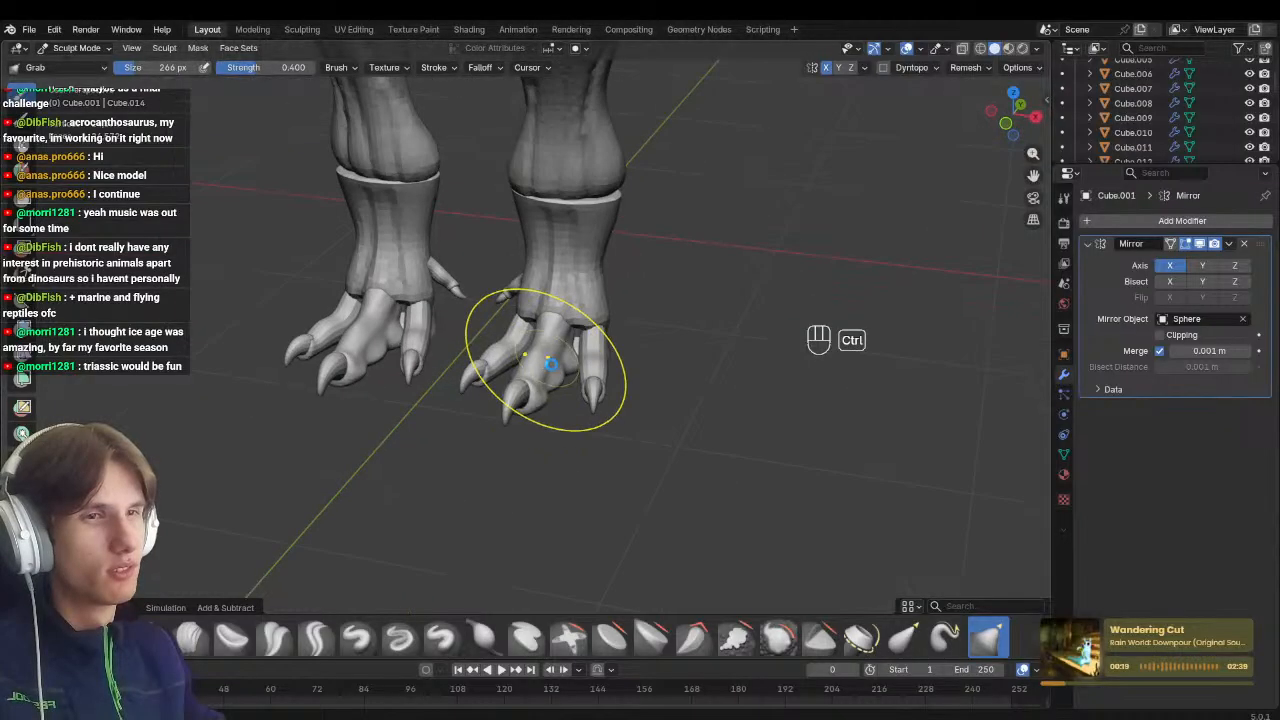
key(ctrl+s)
Adjust the middle toe's profile in the side view with Grab at 280 px
middle_drag(640, 400, 600, 430)
mouse_move(600, 430)
ctrl+middle_down()
mouse_move(601, 343)
mouse_move(571, 251)
ctrl+middle_up()
key(KP_3)
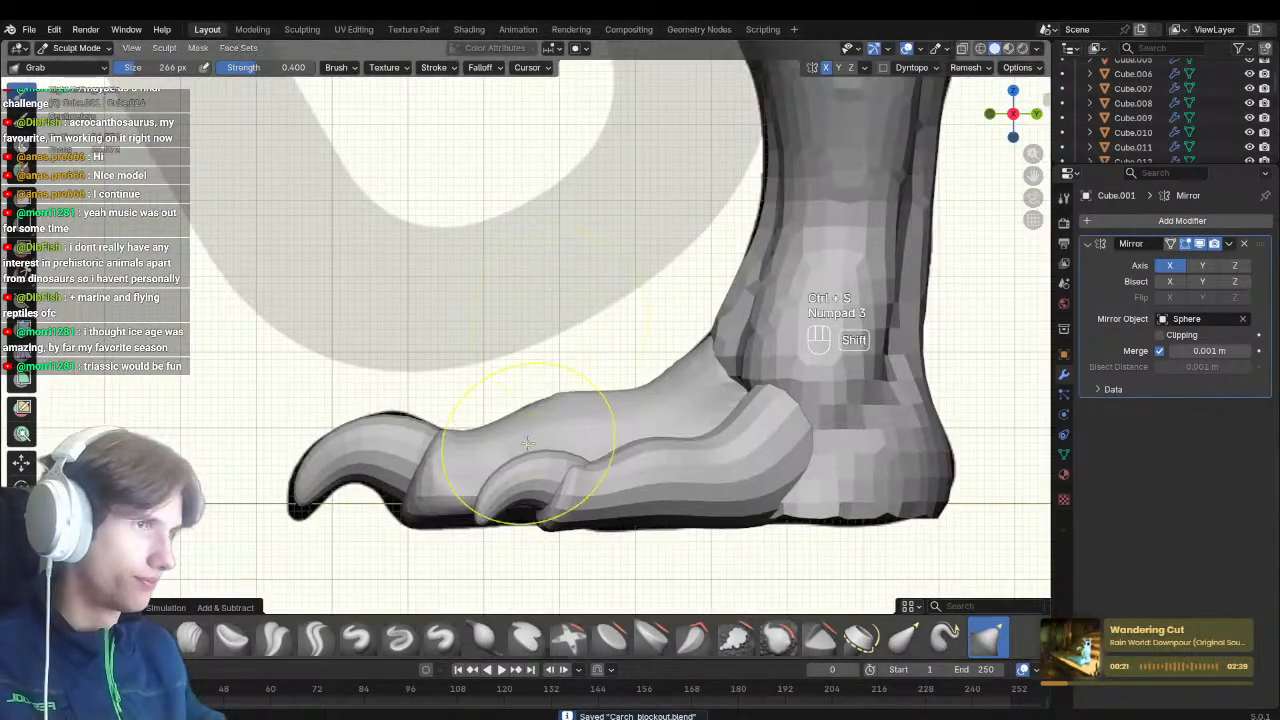
key(f)
click(470, 487)
Widen the middle toe's pads near the ground in the front view with Grab at about 262 to 288 px
key(KP_1)
ctrl+middle_drag(470, 490, 475, 457)
shift+middle_drag(475, 457, 635, 460)
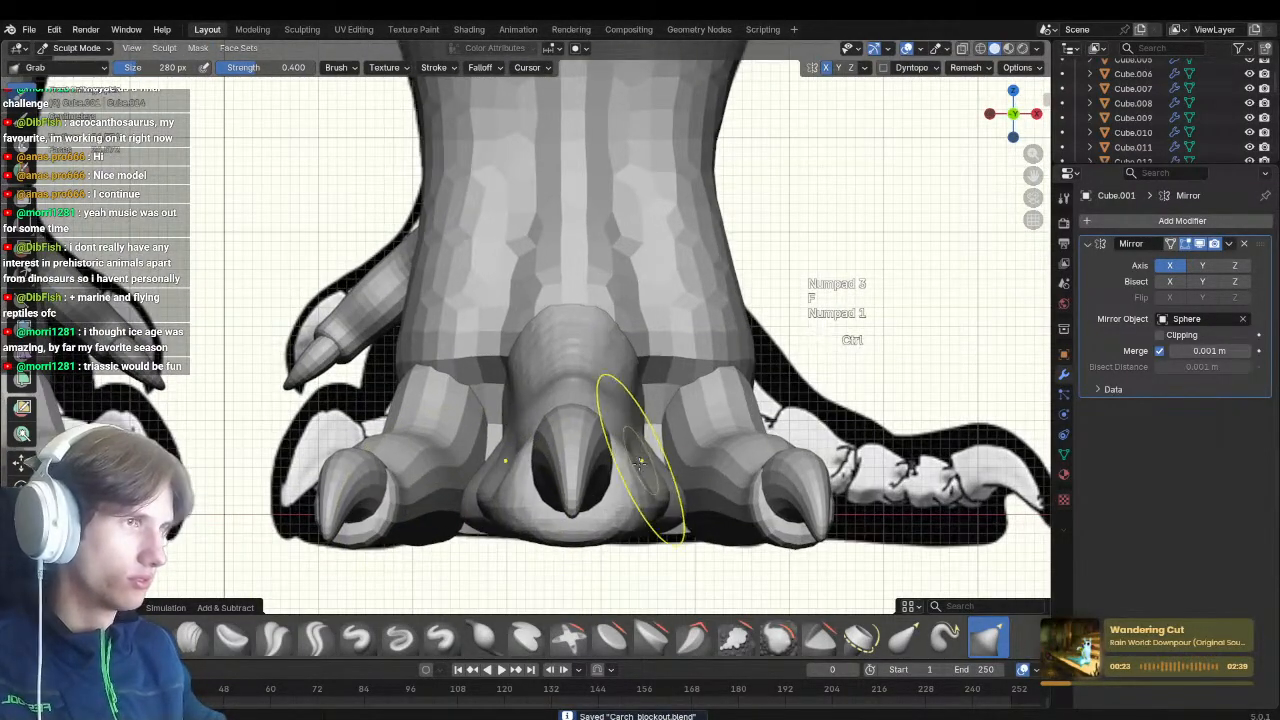
key(f)
key(f)
click(647, 515)
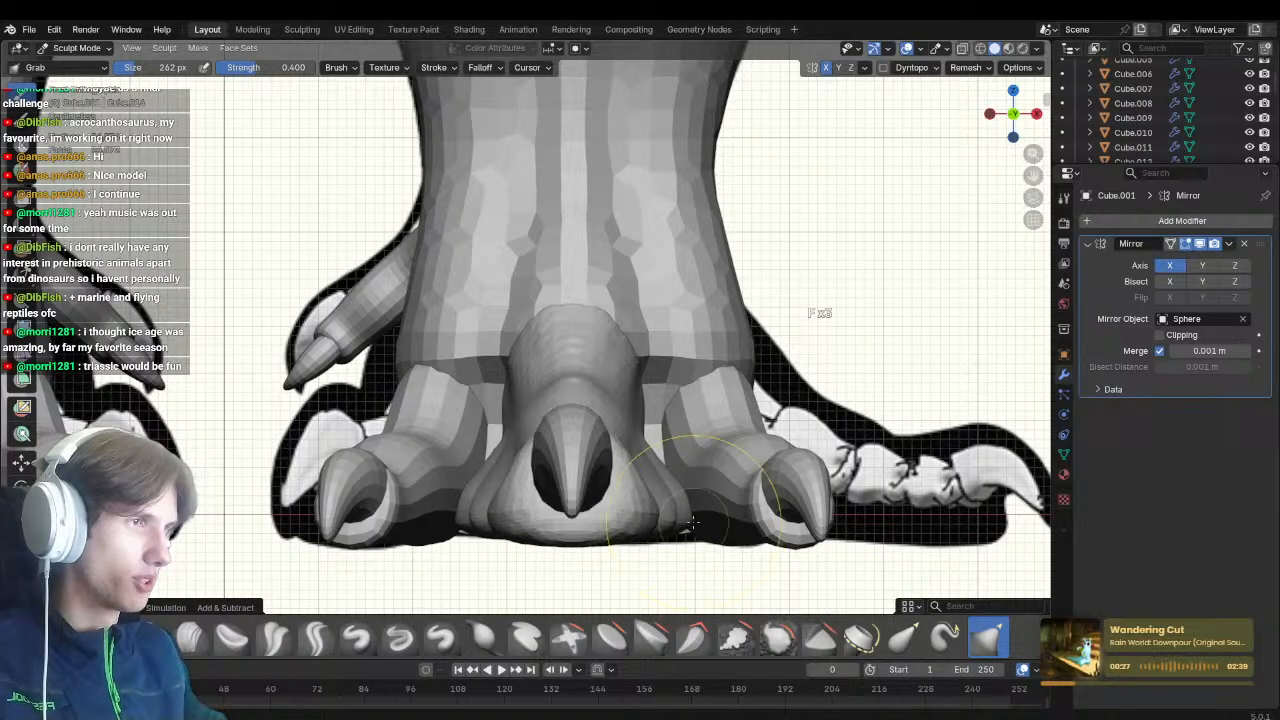
shift+middle_drag(693, 522, 691, 532)
key(f)
click(757, 486)
drag(664, 479, 654, 474)
middle_drag(657, 497, 537, 591)
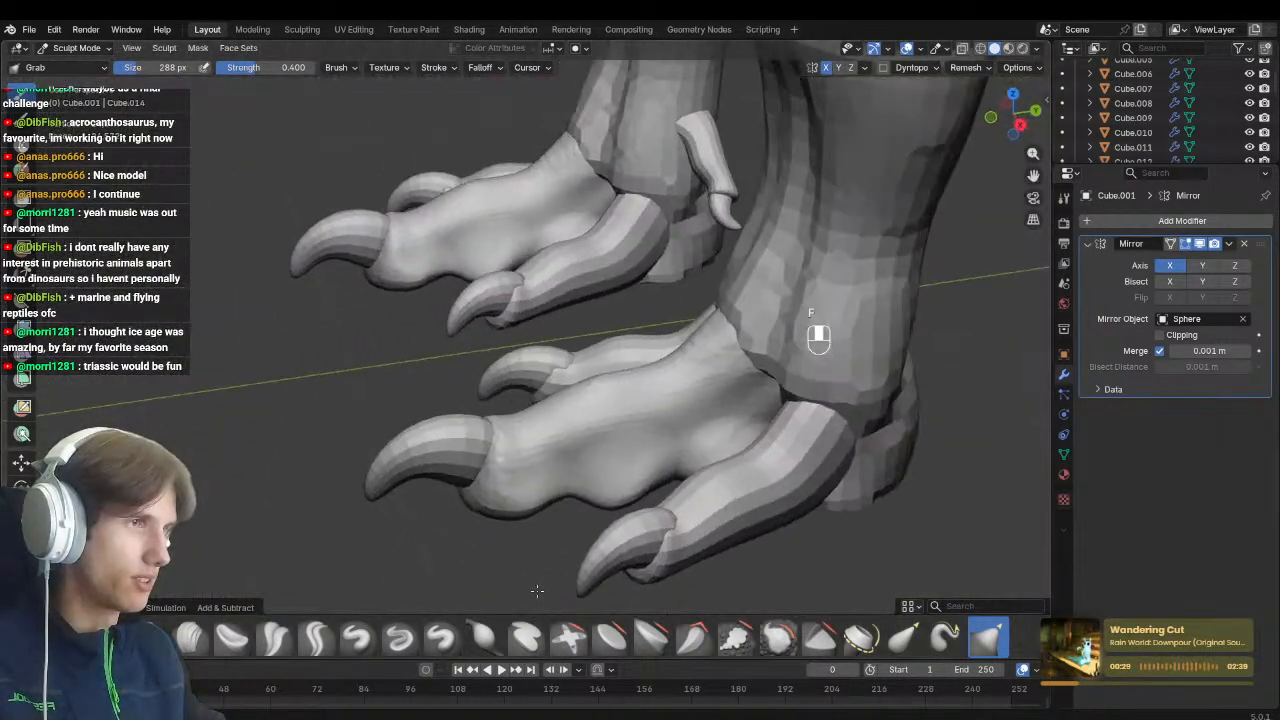
Carve creases around the upper edges of the middle toe's pads with Draw Sharp at 98 px
middle_drag(560, 443, 588, 455)
click(400, 637)
middle_drag(462, 500, 521, 489)
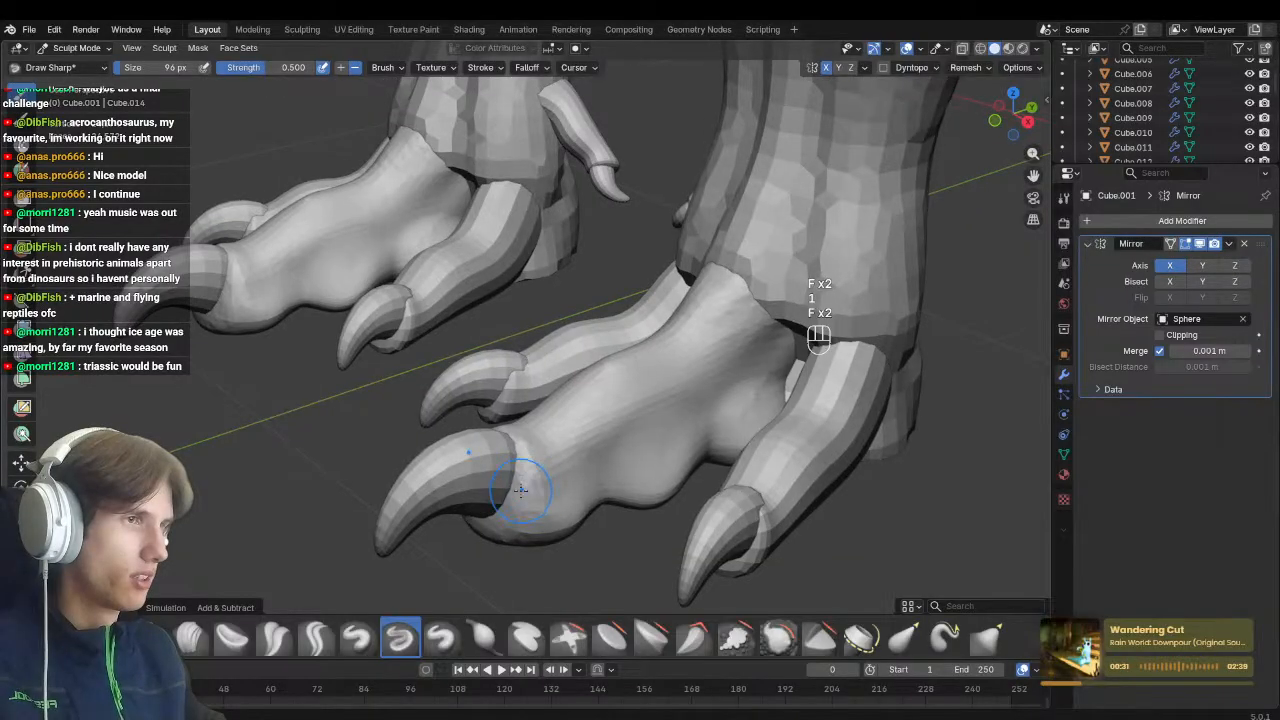
key(ctrl+z)
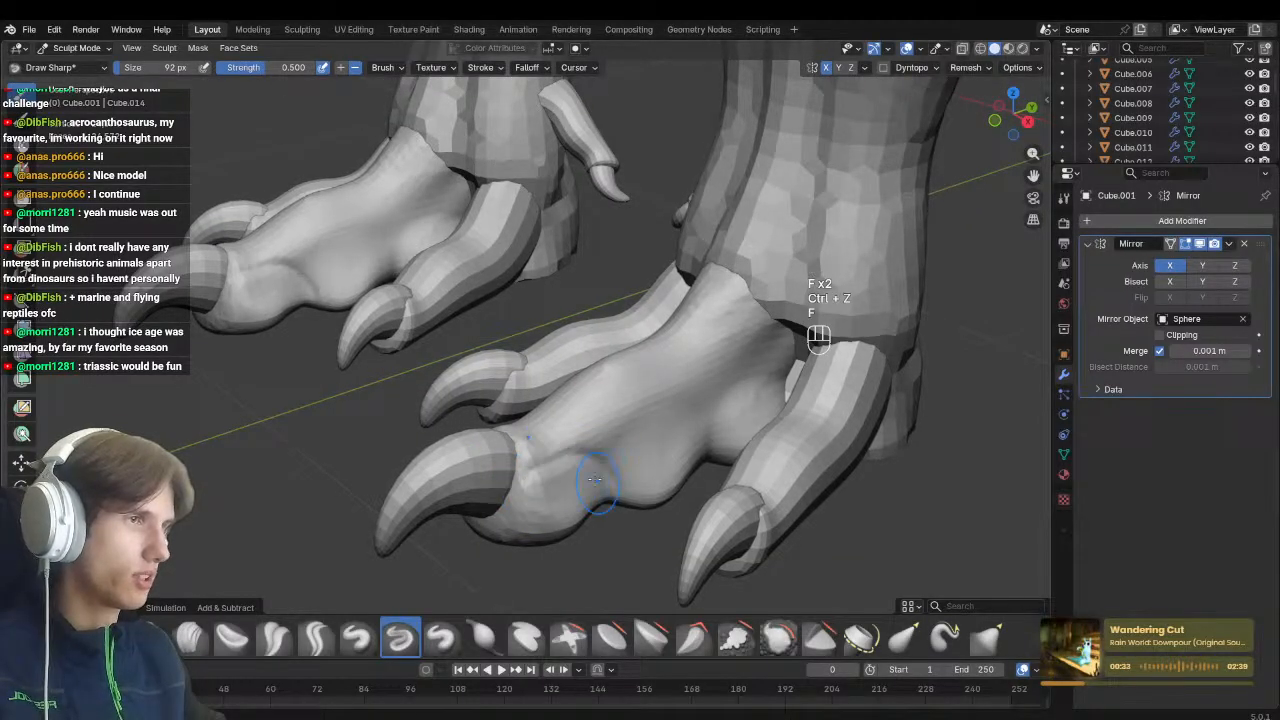
key(ctrl+z)
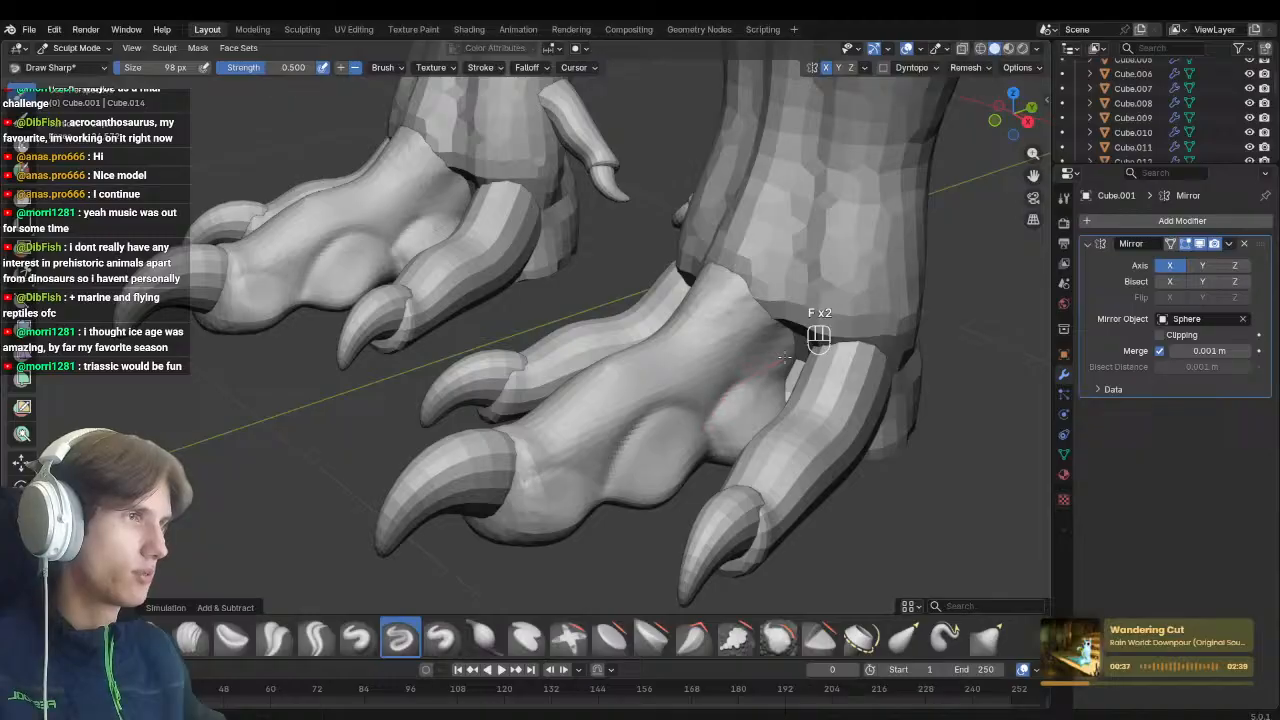
mouse_move(786, 356)
middle_down()
mouse_move(645, 388)
mouse_move(591, 352)
middle_up()
Refine the creases between the middle toe's pads and its top with Draw Sharp and inspect the foot from the front
key(f)
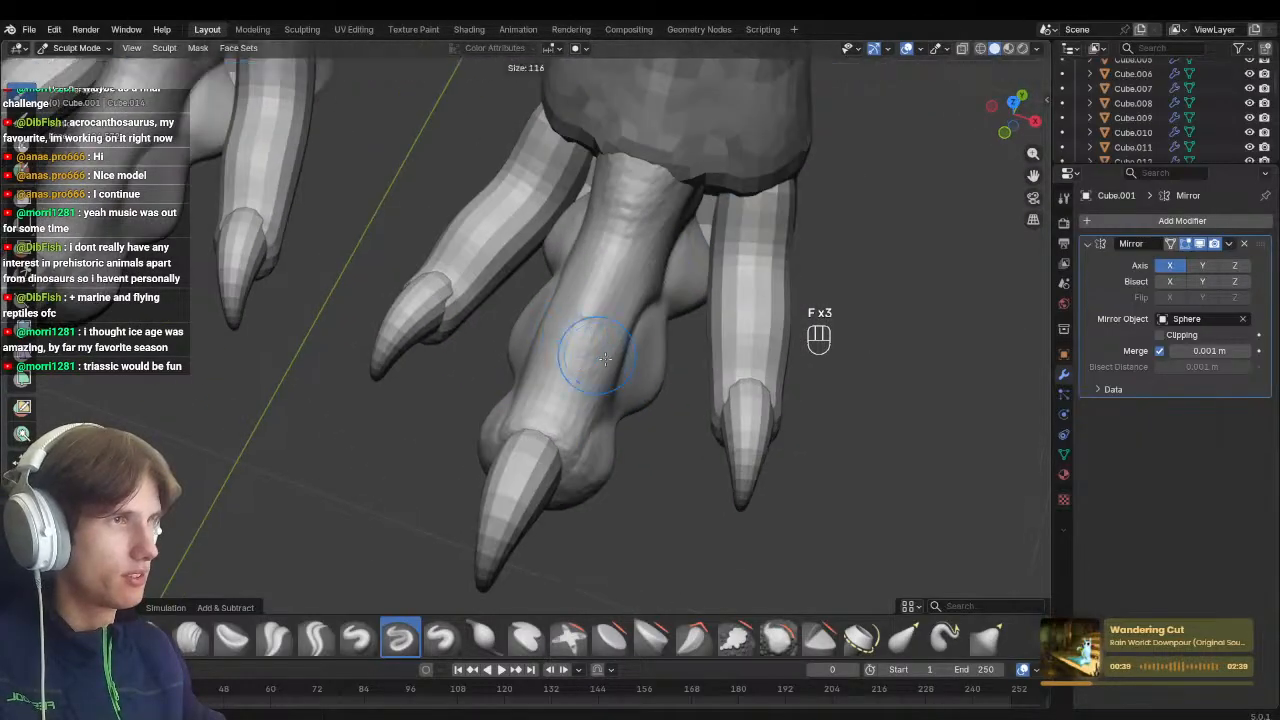
click(591, 352)
mouse_move(560, 440)
middle_down()
mouse_move(640, 385)
mouse_move(715, 364)
mouse_move(457, 531)
mouse_move(690, 410)
middle_up()
key(f)
click(699, 363)
scroll(457, 531, down, 3)
scroll(690, 410, down, 3)
scroll(600, 440, up, 2)
scroll(700, 470, down, 2)
middle_drag(760, 480, 520, 470)
ctrl+middle_drag(520, 470, 620, 400)
mouse_move(620, 400)
ctrl+middle_down()
mouse_move(625, 347)
mouse_move(626, 449)
ctrl+middle_up()
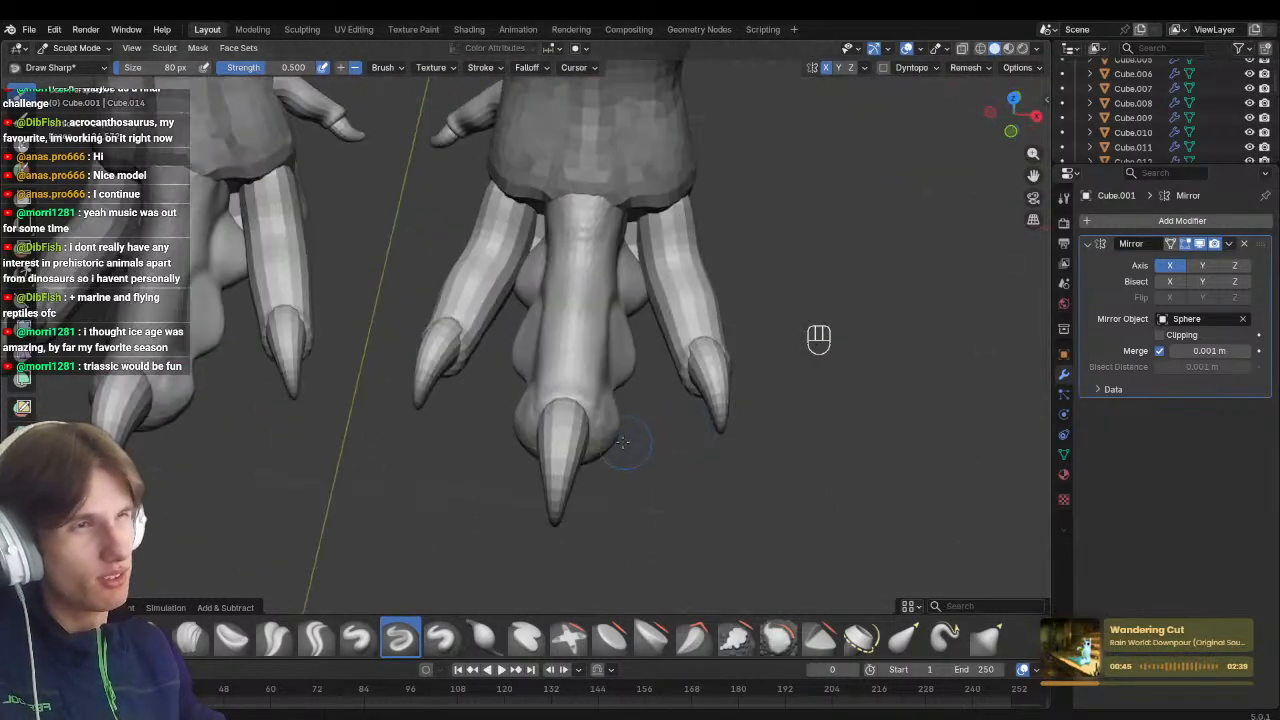
Scale the middle toe's claw along the X axis in Object Mode and select the side toes' claws
key(ctrl+Tab)
click(563, 480)
key(s)
key(x)
click(630, 503)
click(705, 415)
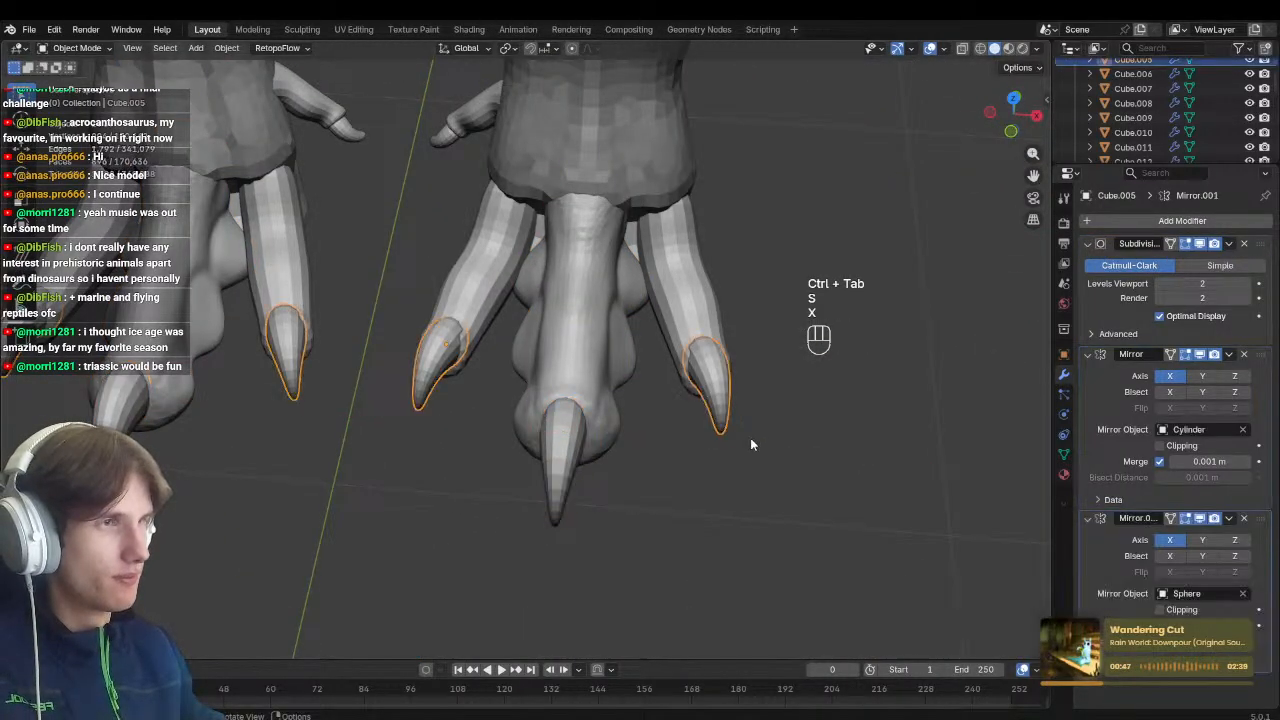
Scale the side toes' claws along their local X axis to about 0.91
key(s)
key(x)
key(x)
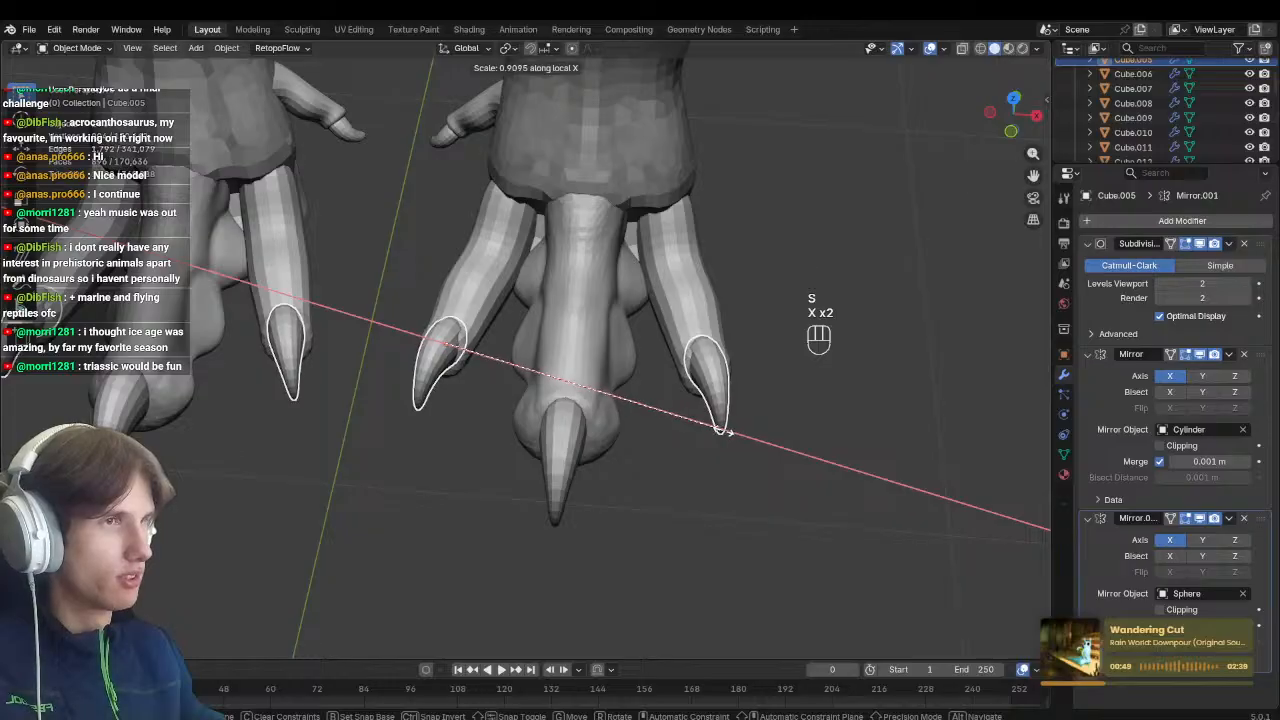
click(716, 428)
Select the side toe's mesh and put it into Sculpt Mode
click(702, 299)
middle_drag(702, 299, 584, 288)
key(ctrl+Tab)
shift+middle_drag(700, 470, 625, 500)
ctrl+middle_drag(625, 500, 663, 453)
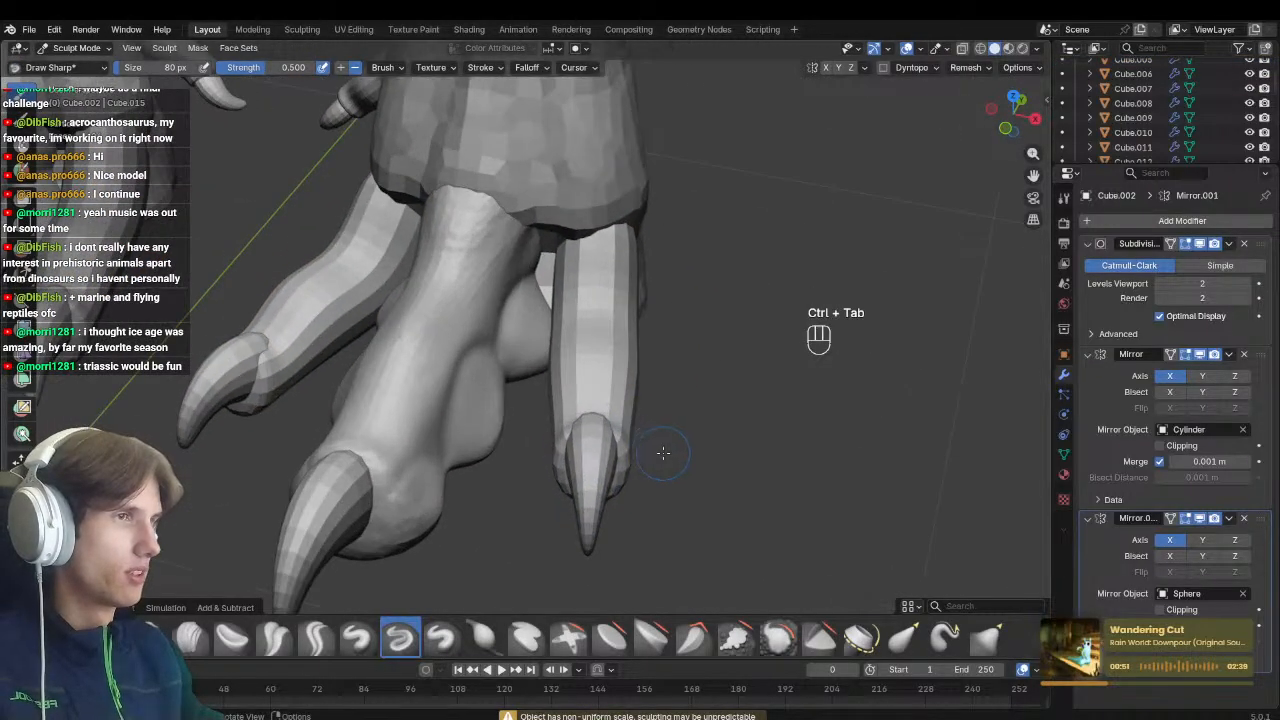
Apply the side toe's Subdivision modifier, adjust the voxel size and remesh the toe
key(r)
key(Escape)
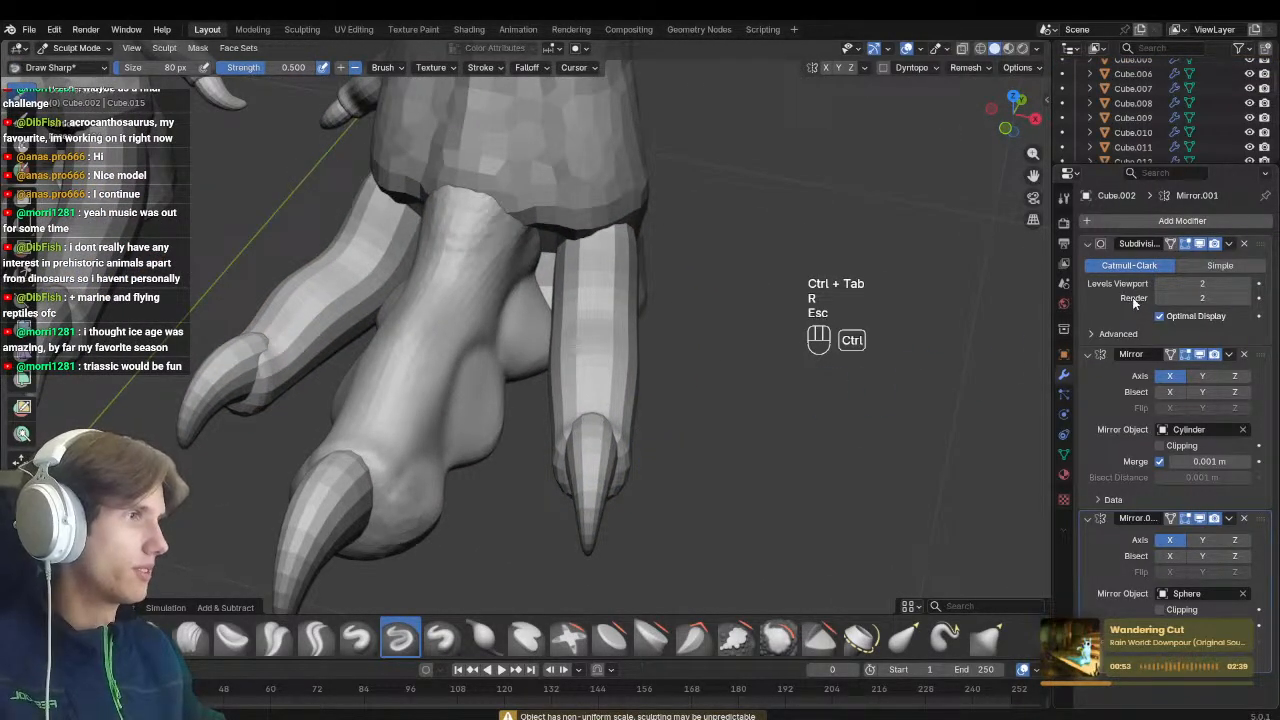
key(ctrl+a)
key(r)
click(673, 433)
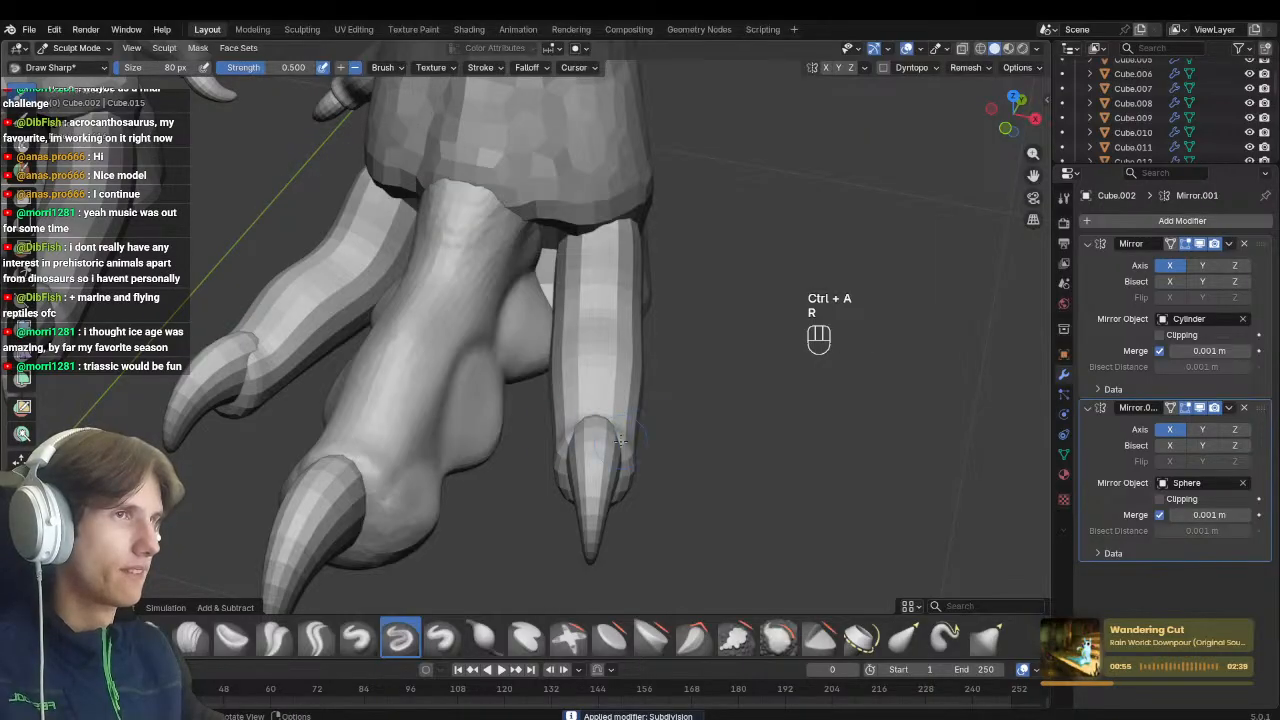
middle_drag(673, 433, 770, 428)
mouse_move(625, 470)
ctrl+middle_down()
mouse_move(606, 424)
mouse_move(462, 392)
ctrl+middle_up()
key(ctrl+r)
Carve into the inner flank of the side toe with Clay Strips at 130 px
key(f)
click(608, 422)
key(2)
key(2)
ctrl+middle_drag(545, 396, 556, 430)
key(f)
click(614, 403)
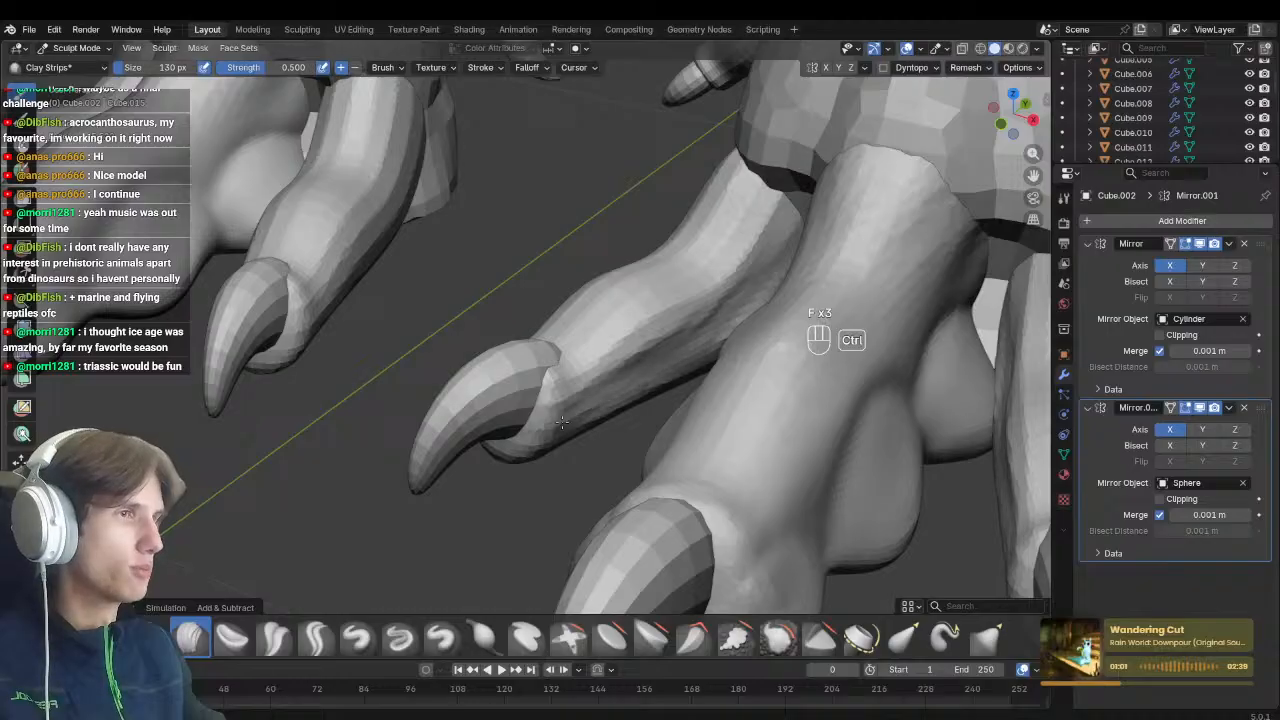
middle_drag(562, 422, 575, 388)
ctrl+drag(605, 368, 725, 295)
Reshape the side toe's end around the claw with Grab at about 352 px
mouse_move(560, 325)
middle_down()
mouse_move(528, 377)
mouse_move(543, 420)
mouse_move(560, 377)
middle_up()
key(g)
key(f)
click(612, 432)
key(f)
click(654, 437)
drag(544, 428, 539, 411)
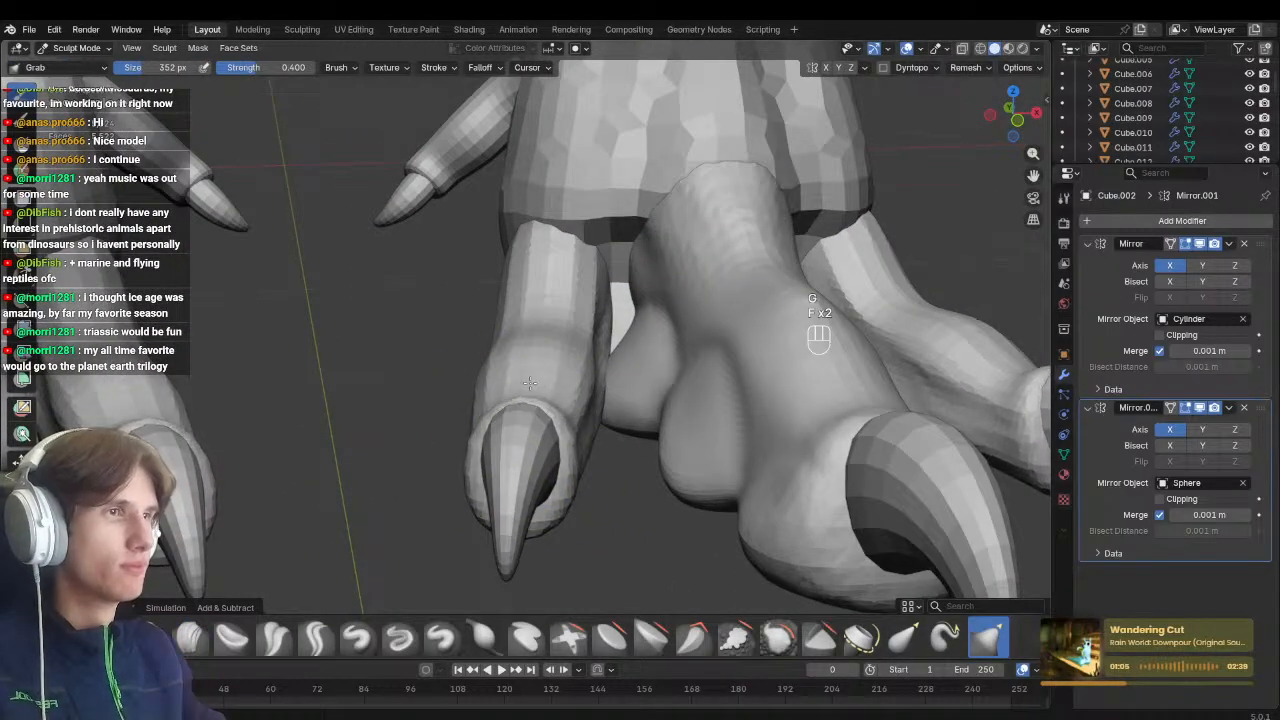
Refine the side toe's top and inner flank with Clay Strips at 130 px
mouse_move(530, 383)
middle_down()
mouse_move(462, 410)
mouse_move(550, 440)
mouse_move(544, 505)
middle_up()
key(f)
key(1)
key(f)
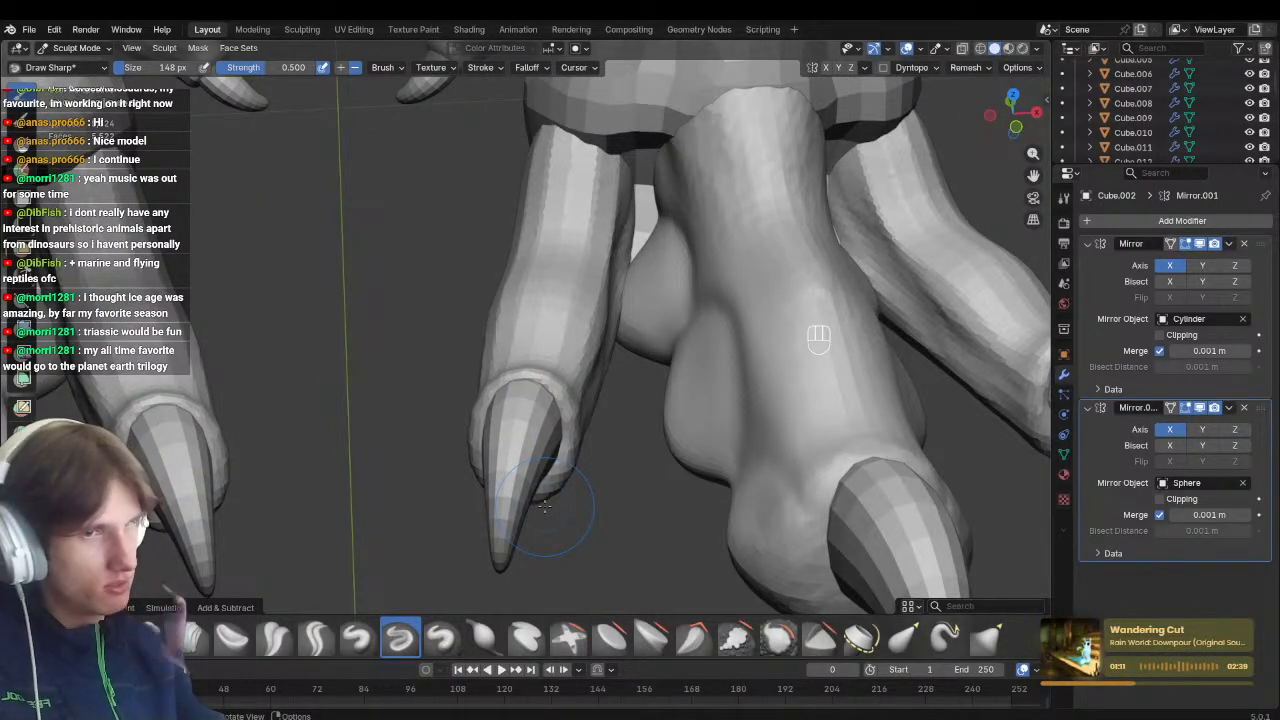
mouse_move(659, 378)
middle_down()
mouse_move(643, 428)
mouse_move(626, 406)
middle_up()
key(2)
key(f)
click(626, 406)
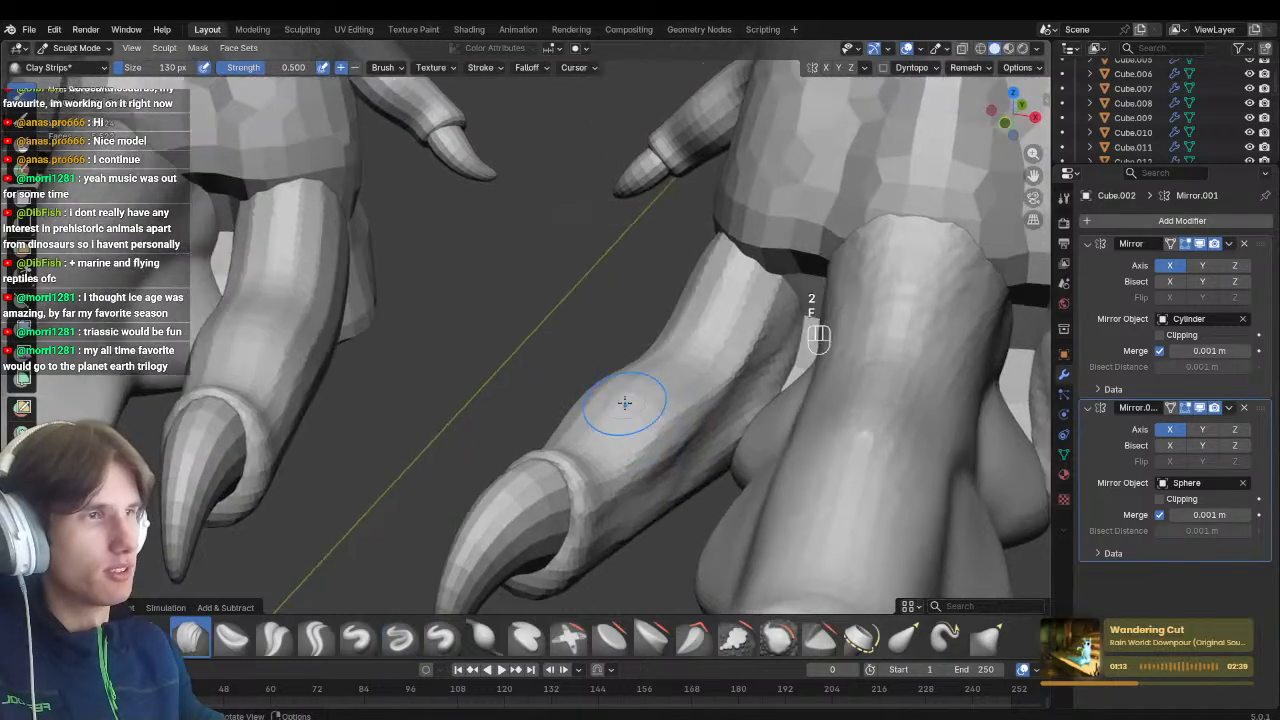
key(f)
click(624, 412)
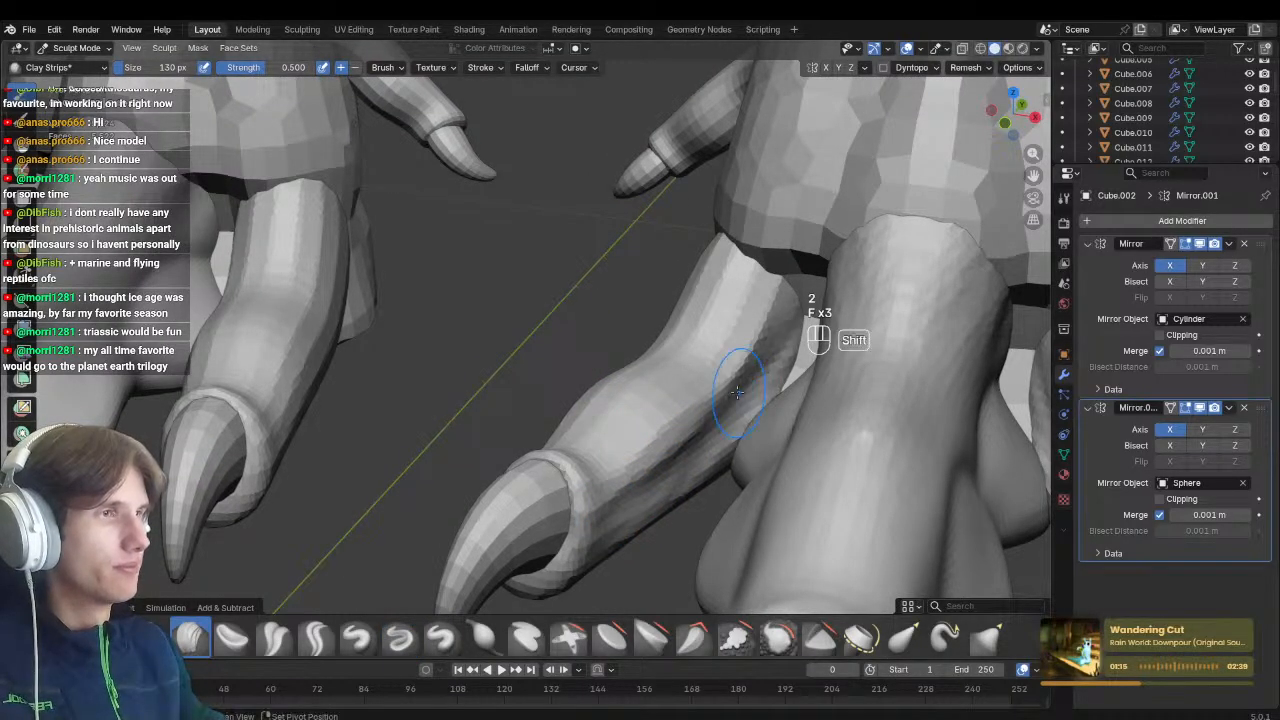
Run lengthwise strokes along the side toe's top from base to claw with Clay Strips at about 124 to 154 px
mouse_move(737, 392)
middle_down()
mouse_move(614, 480)
mouse_move(566, 377)
mouse_move(586, 454)
middle_up()
key(f)
click(563, 377)
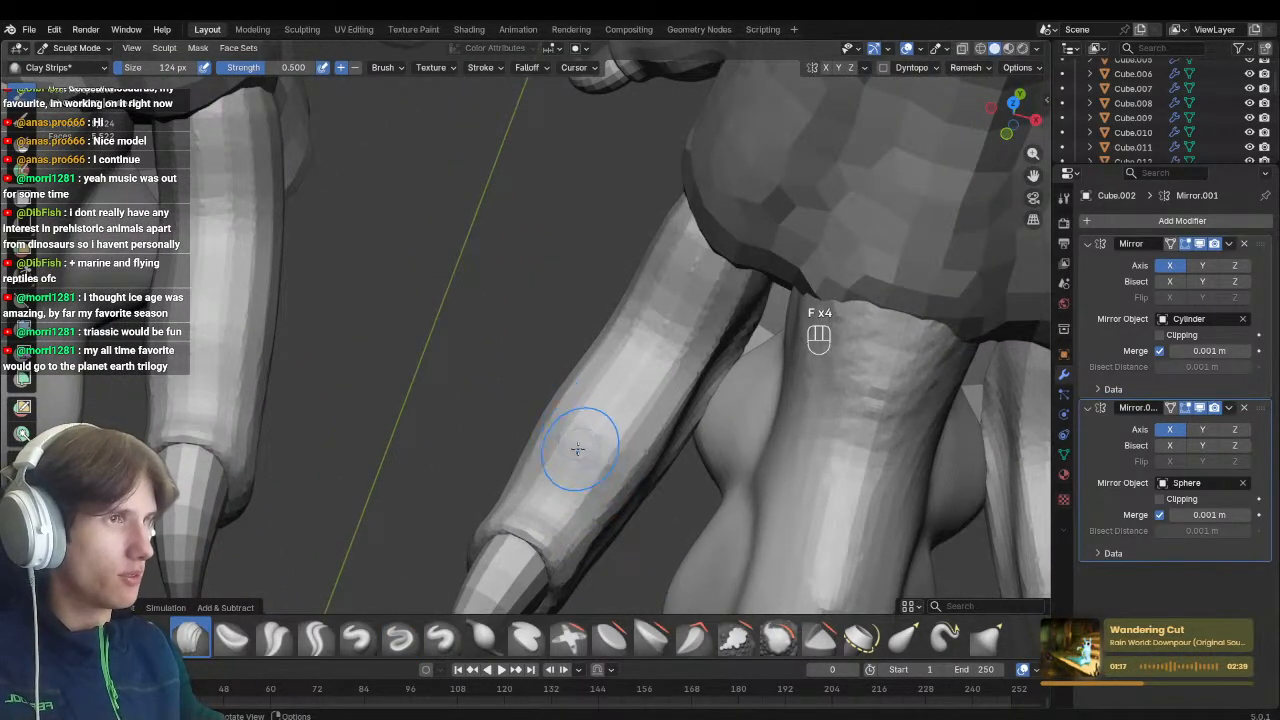
drag(696, 311, 598, 424)
drag(709, 268, 632, 397)
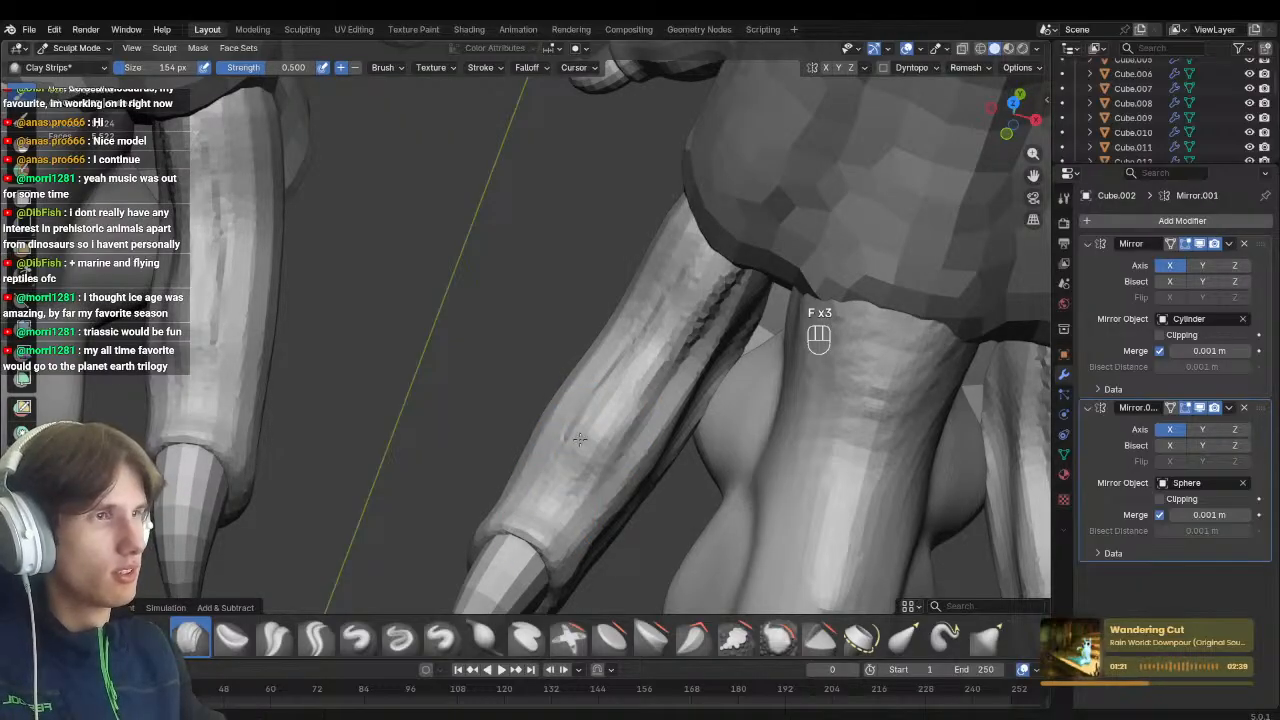
mouse_move(728, 268)
mouse_down()
mouse_move(668, 368)
mouse_move(590, 455)
mouse_up()
Try further strokes on the side toe's upper surface with Clay Strips at 172 px and undo the last two
key(f)
click(622, 409)
drag(650, 365, 737, 240)
scroll(735, 250, down, 3)
middle_drag(720, 280, 650, 385)
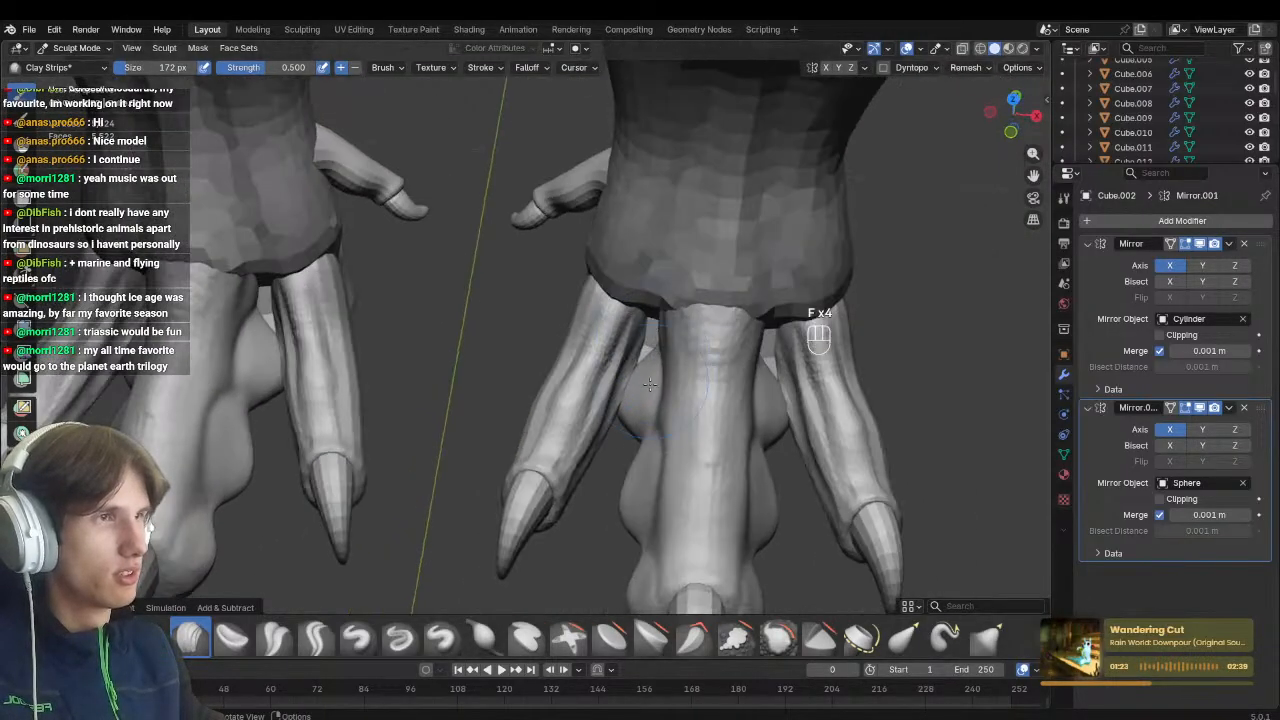
scroll(650, 385, up, 2)
key(ctrl+z)
key(ctrl+z)
Build up the side toe's top with broad lengthwise Clay Strips strokes at 242 px
key(f)
click(610, 395)
drag(645, 300, 591, 409)
drag(630, 340, 570, 469)
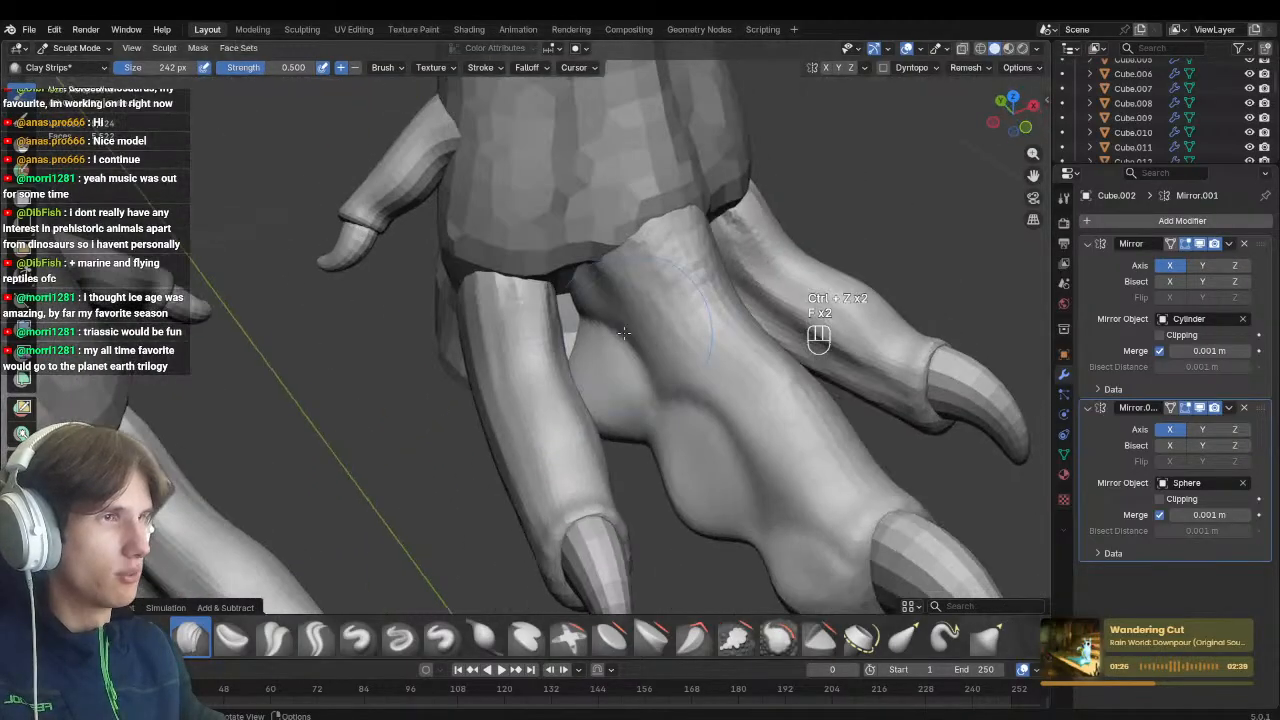
middle_drag(570, 469, 588, 319)
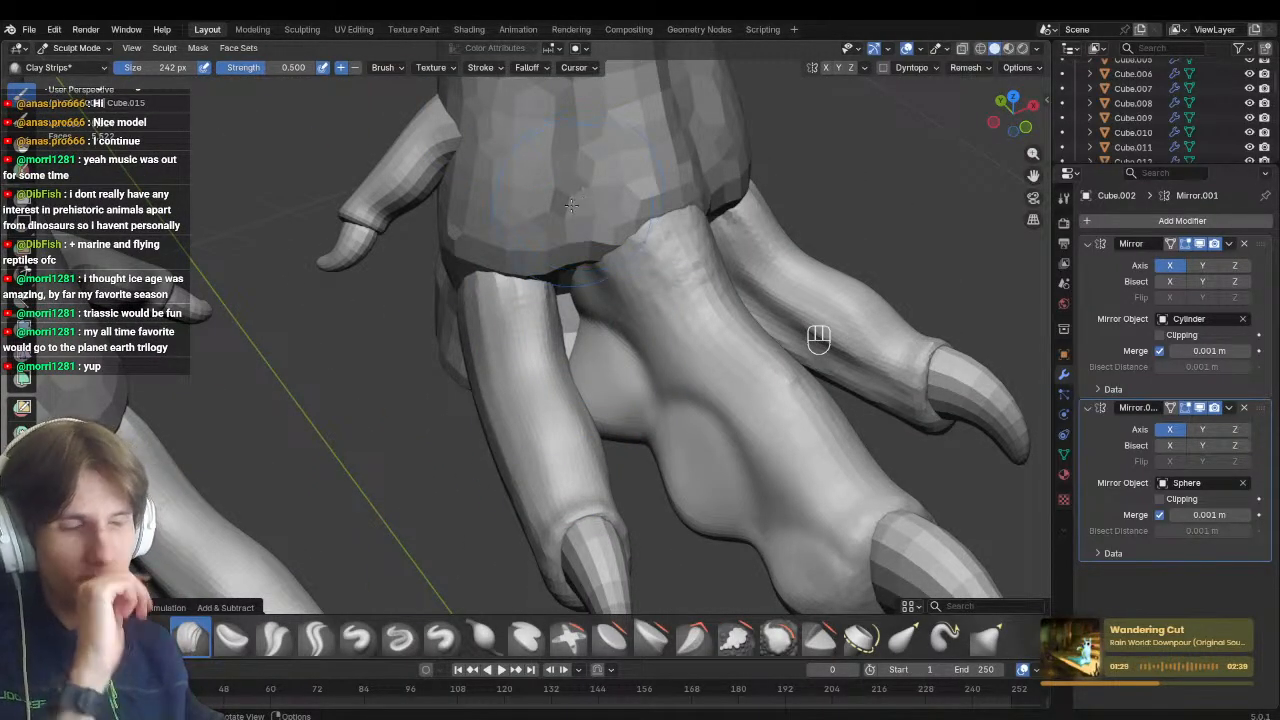
Carve two creases across the side toe's underside with Draw Sharp at 82 px in the bottom view
middle_drag(571, 205, 520, 290)
mouse_move(340, 370)
shift+middle_down()
mouse_move(451, 403)
mouse_move(547, 329)
mouse_move(460, 373)
shift+middle_up()
key(ctrl+KP_7)
key(1)
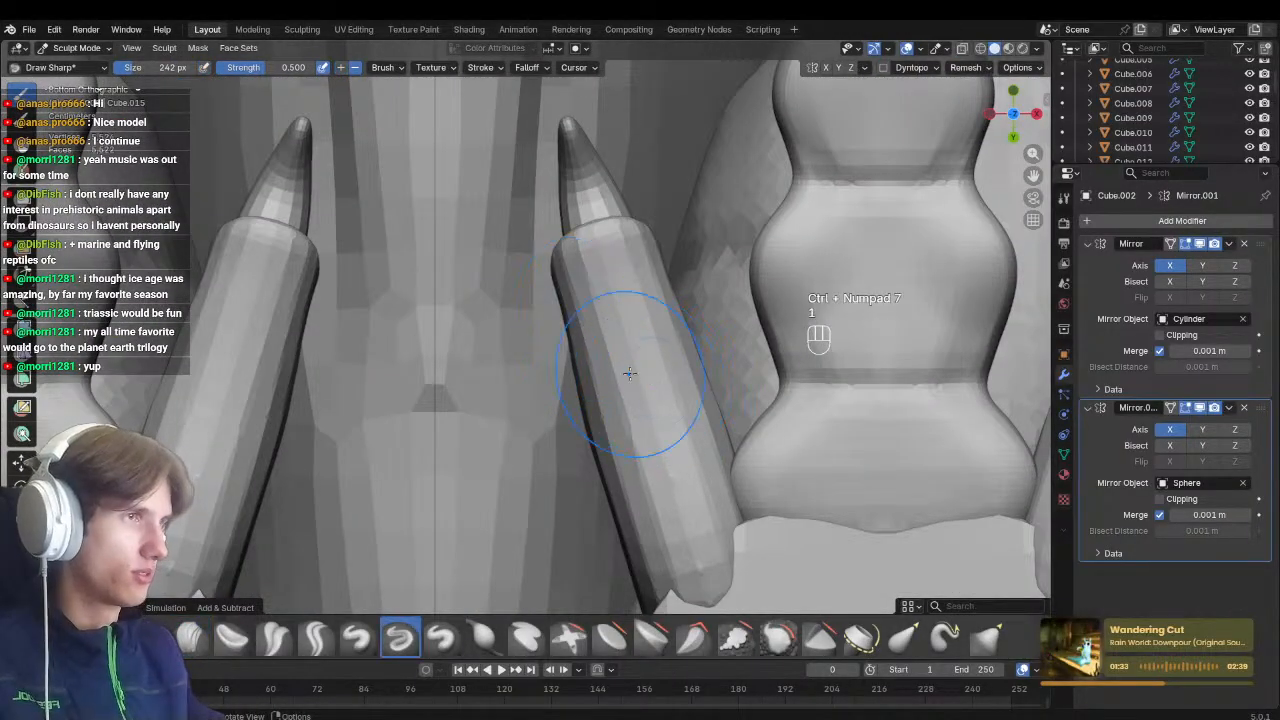
key(f)
click(570, 369)
key(f)
key(f)
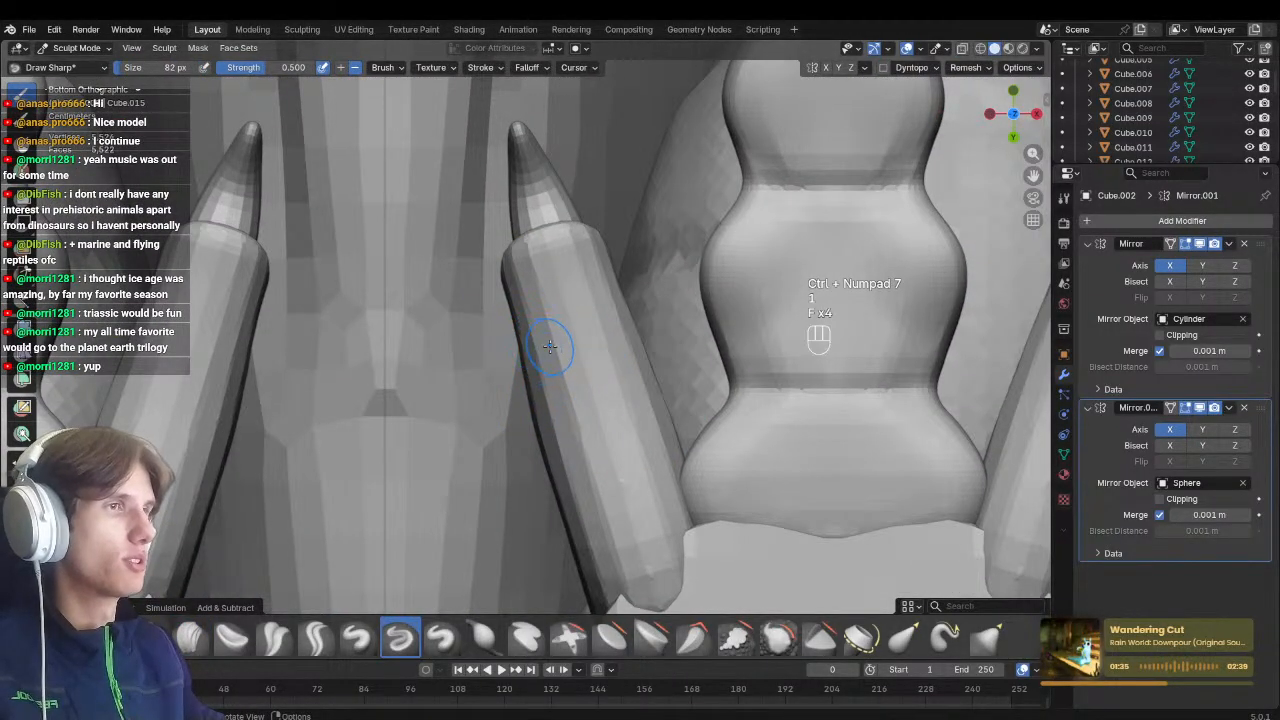
click(521, 347)
drag(570, 516, 688, 487)
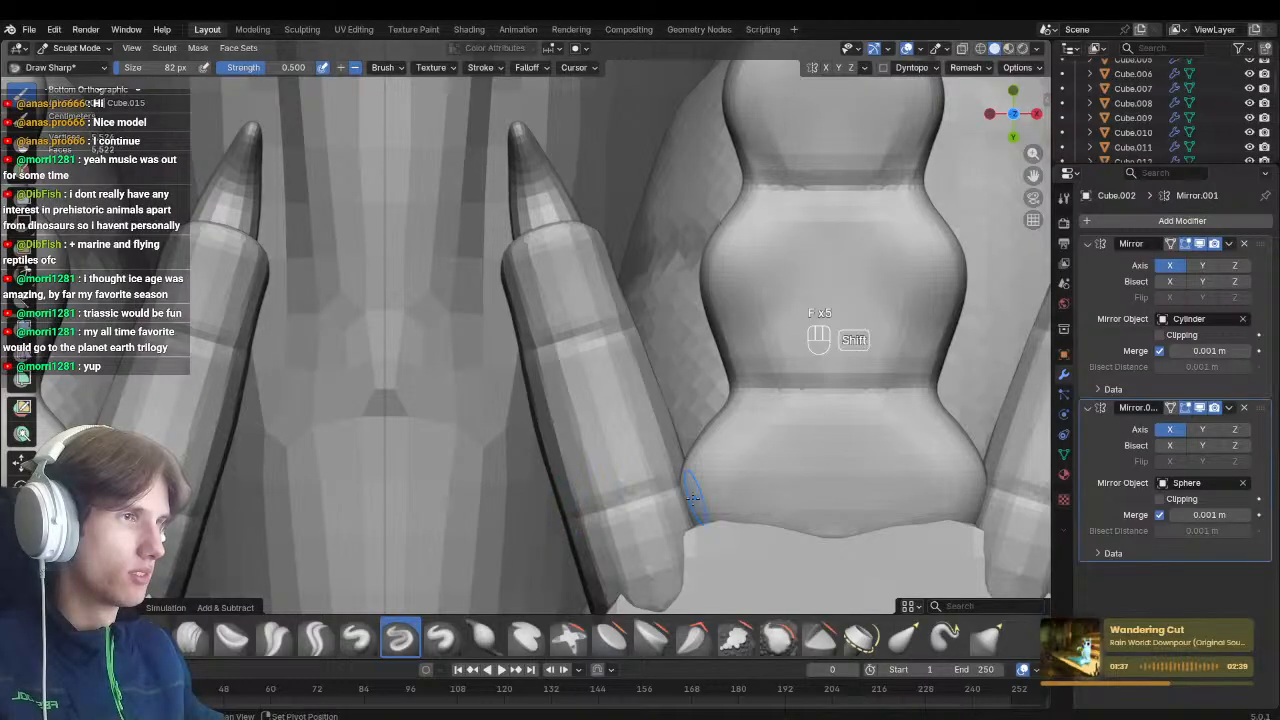
Set the Grab brush to 148 px and turn on X mirror symmetry for sculpting the side toe
ctrl+middle_drag(694, 500, 690, 530)
mouse_move(690, 530)
shift+middle_down()
mouse_move(615, 434)
mouse_move(584, 500)
mouse_move(562, 316)
mouse_move(562, 374)
mouse_move(580, 330)
shift+middle_up()
key(g)
key(f)
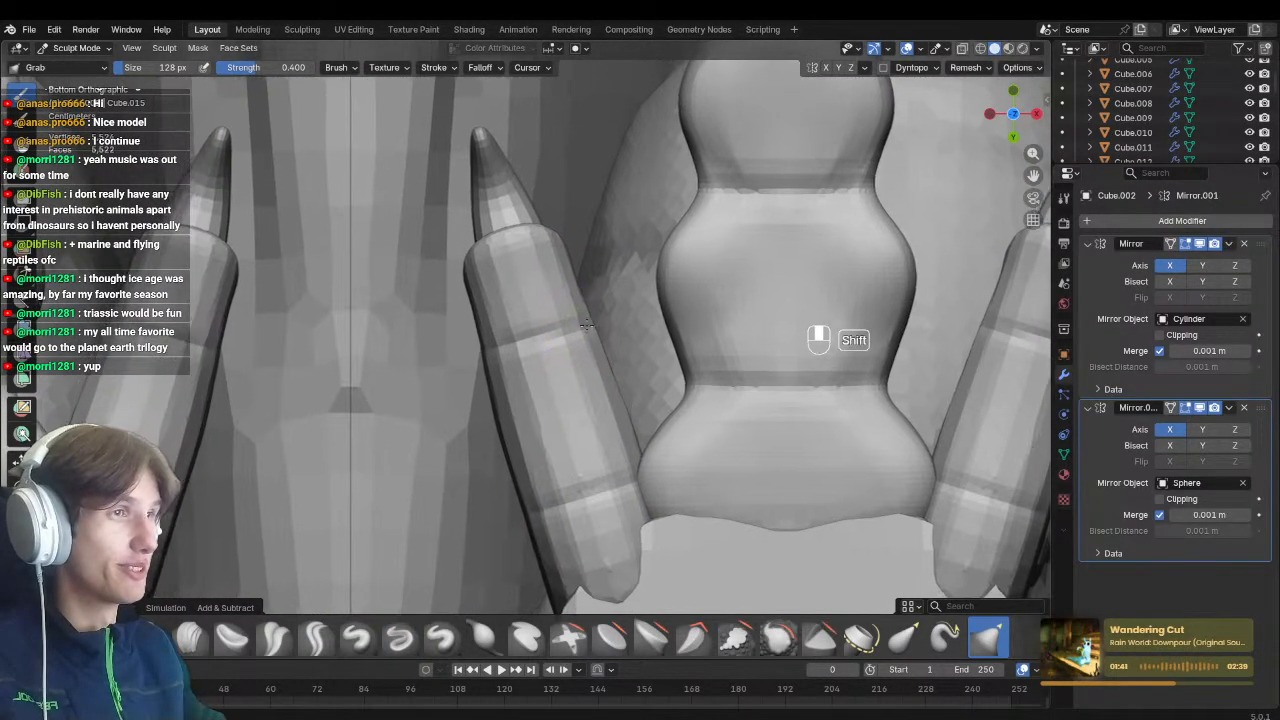
key(f)
click(587, 322)
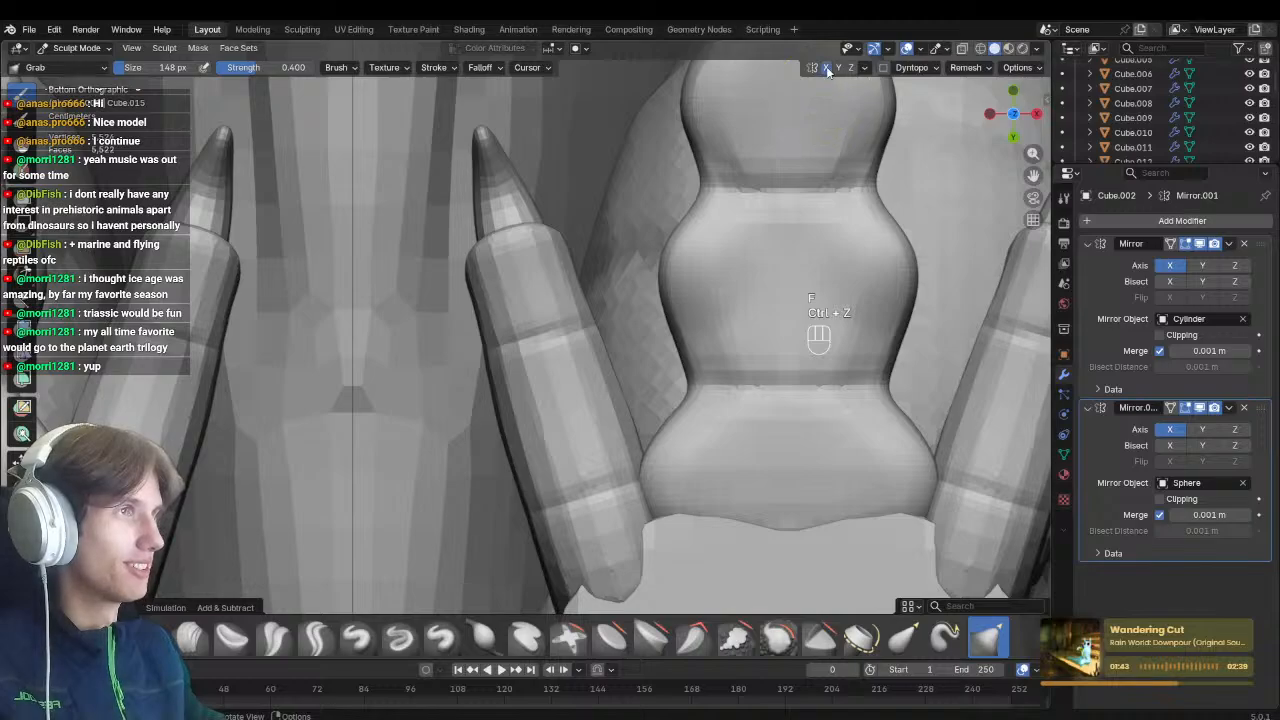
middle_drag(690, 310, 648, 370)
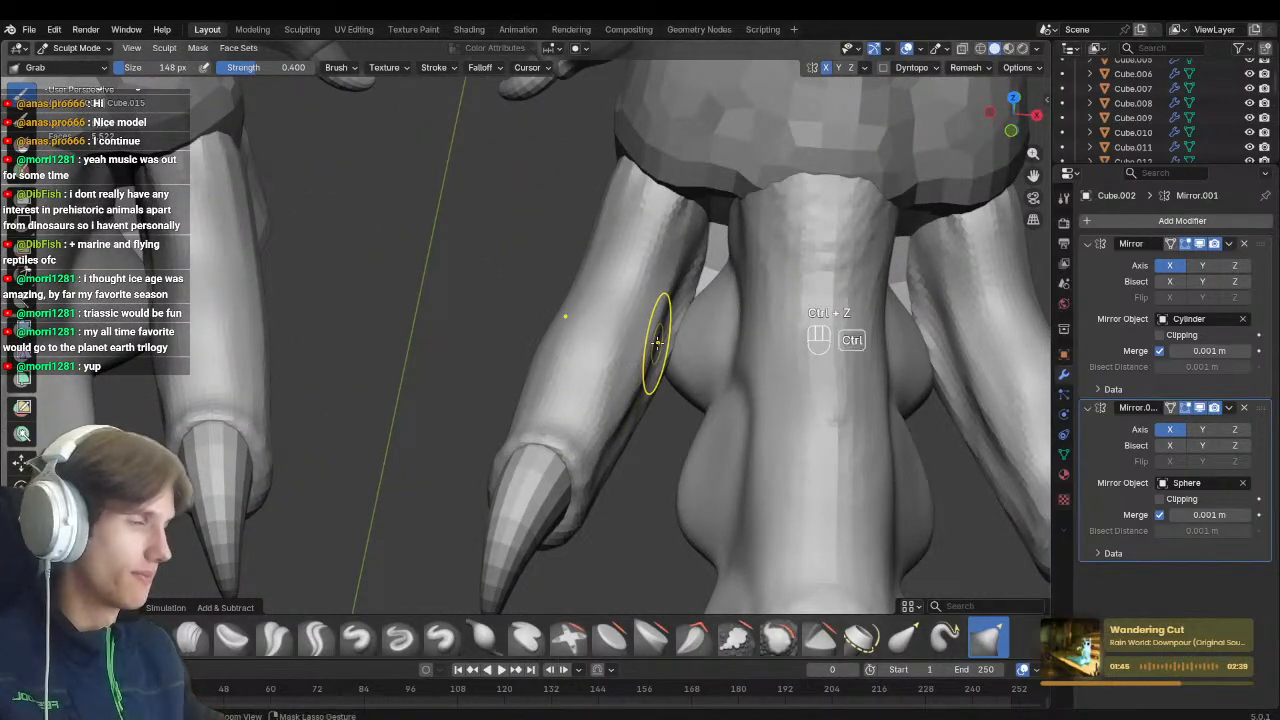
Try to symmetrize the side toe from -X to +X and undo it
click(865, 68)
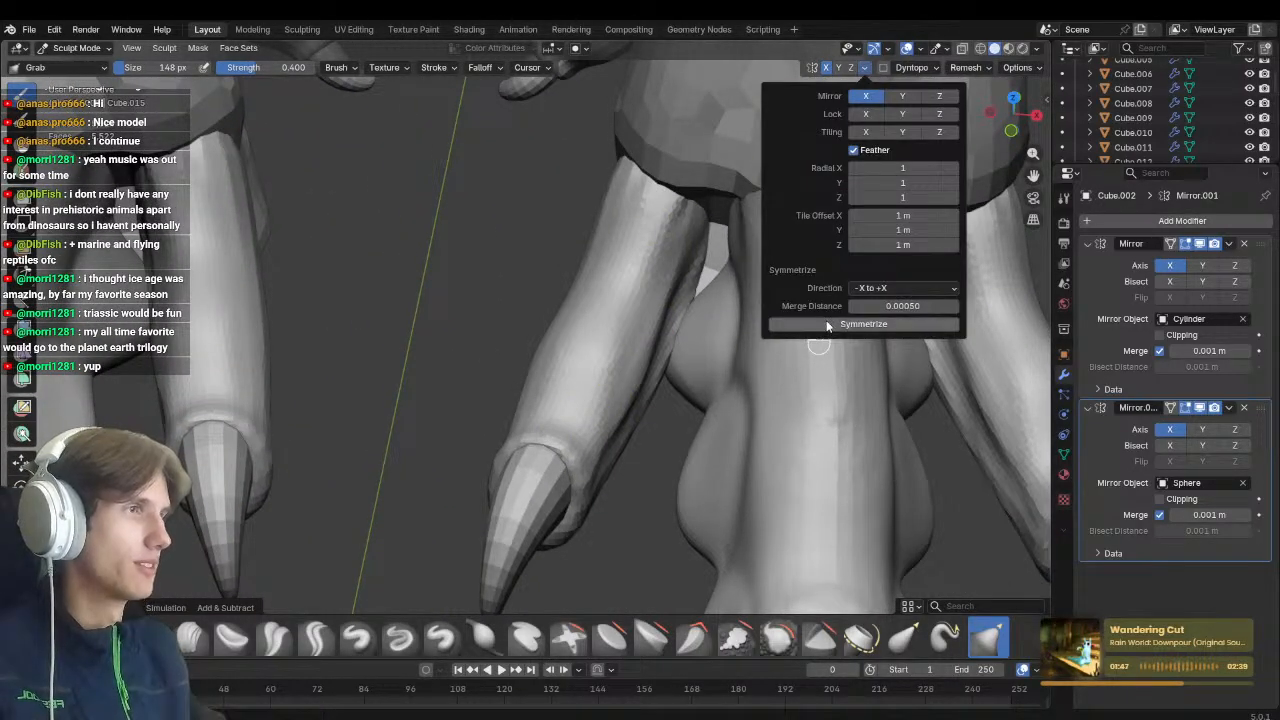
click(829, 327)
key(ctrl+z)
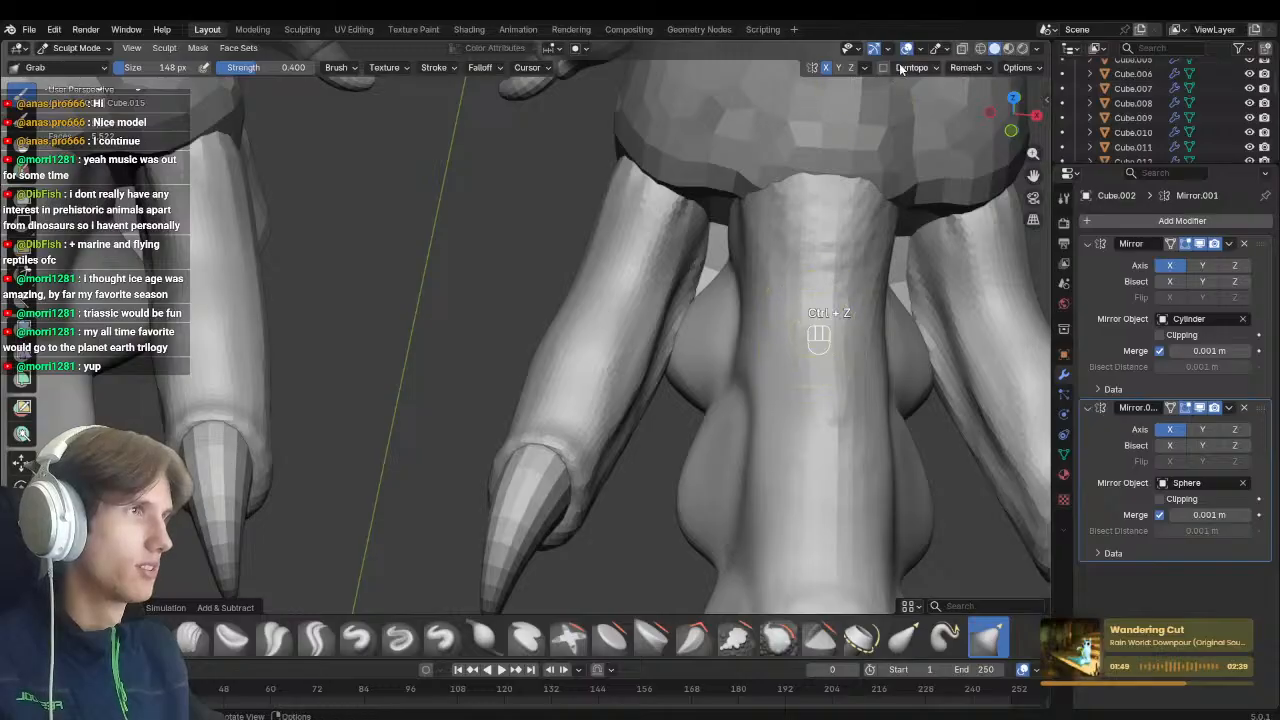
Symmetrize the side toe with the direction set to +X to -X
click(865, 68)
click(880, 288)
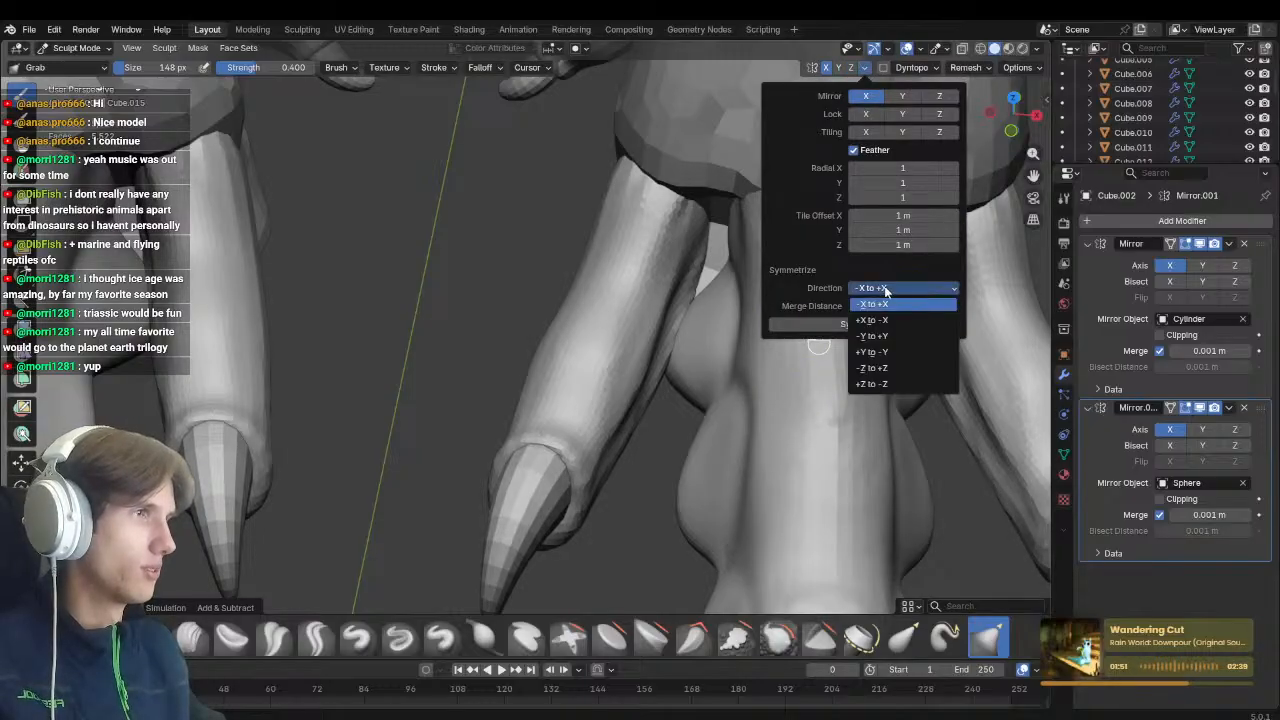
click(885, 290)
click(870, 324)
Build up the top of the side toe with Clay Strips at 132 px
middle_drag(548, 420, 592, 398)
key(2)
key(f)
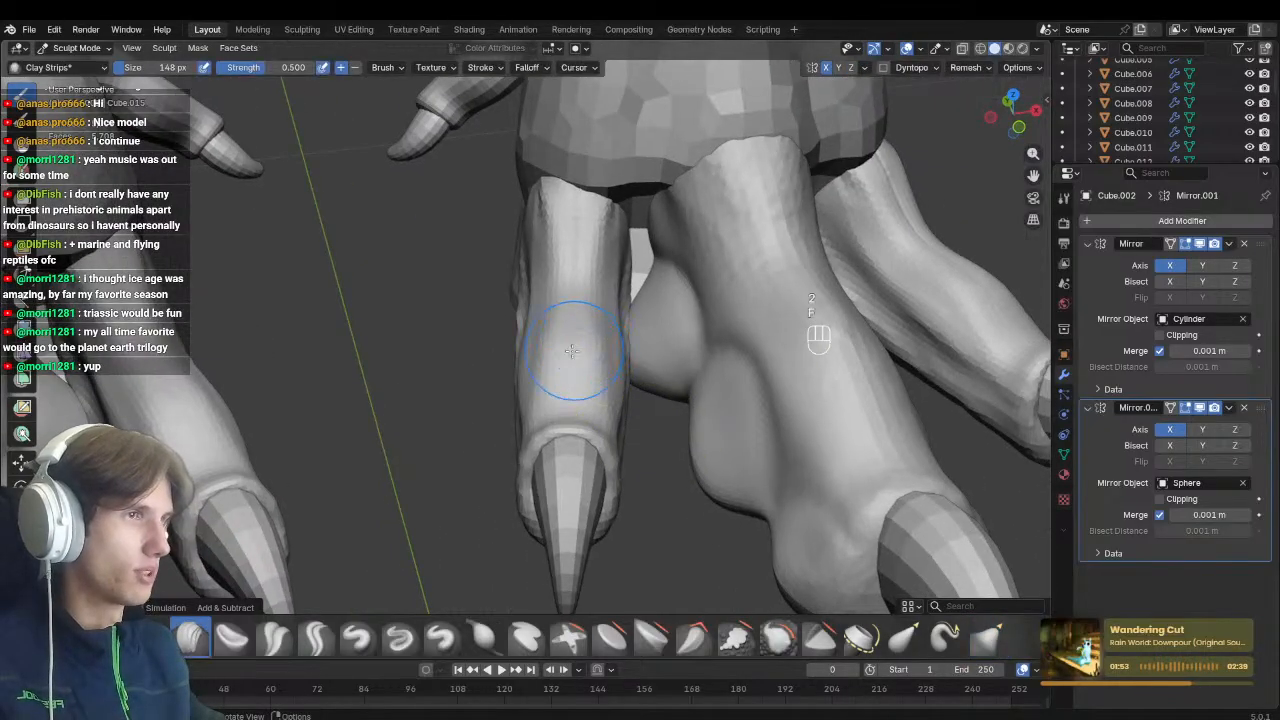
drag(559, 299, 567, 317)
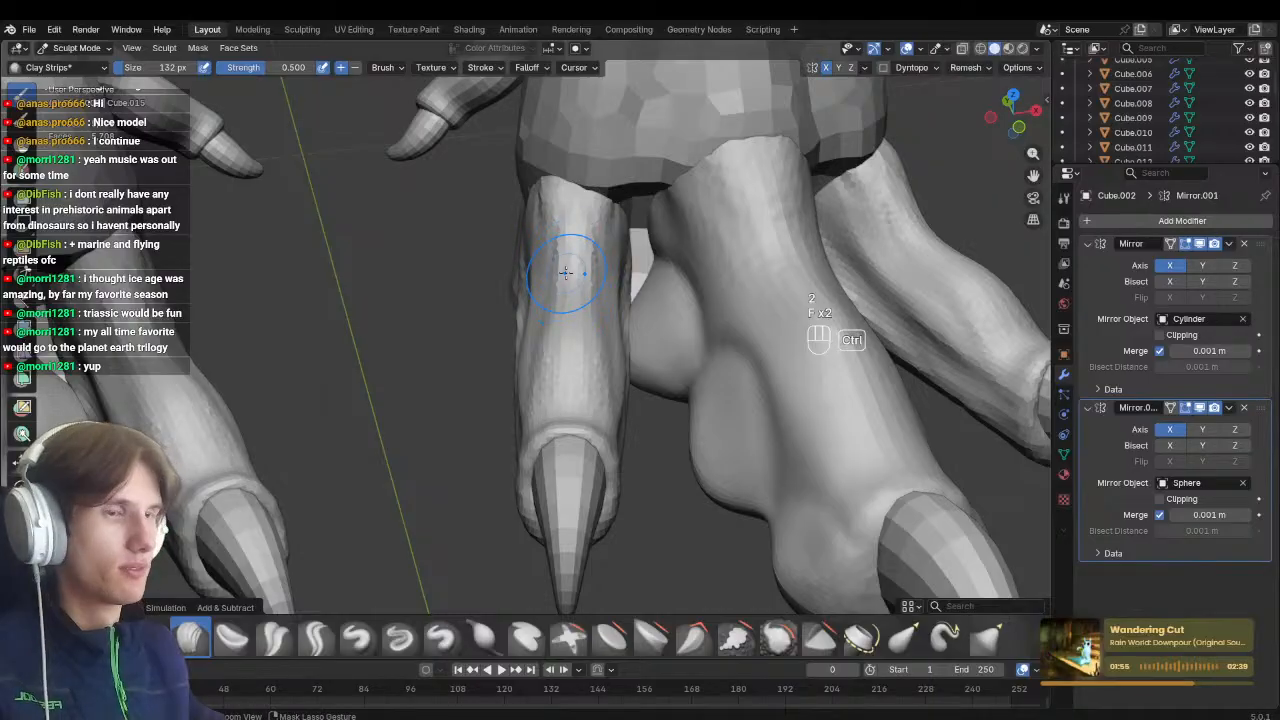
Set a finer voxel size and remesh the side toe from the bottom view
key(ctrl+KP_7)
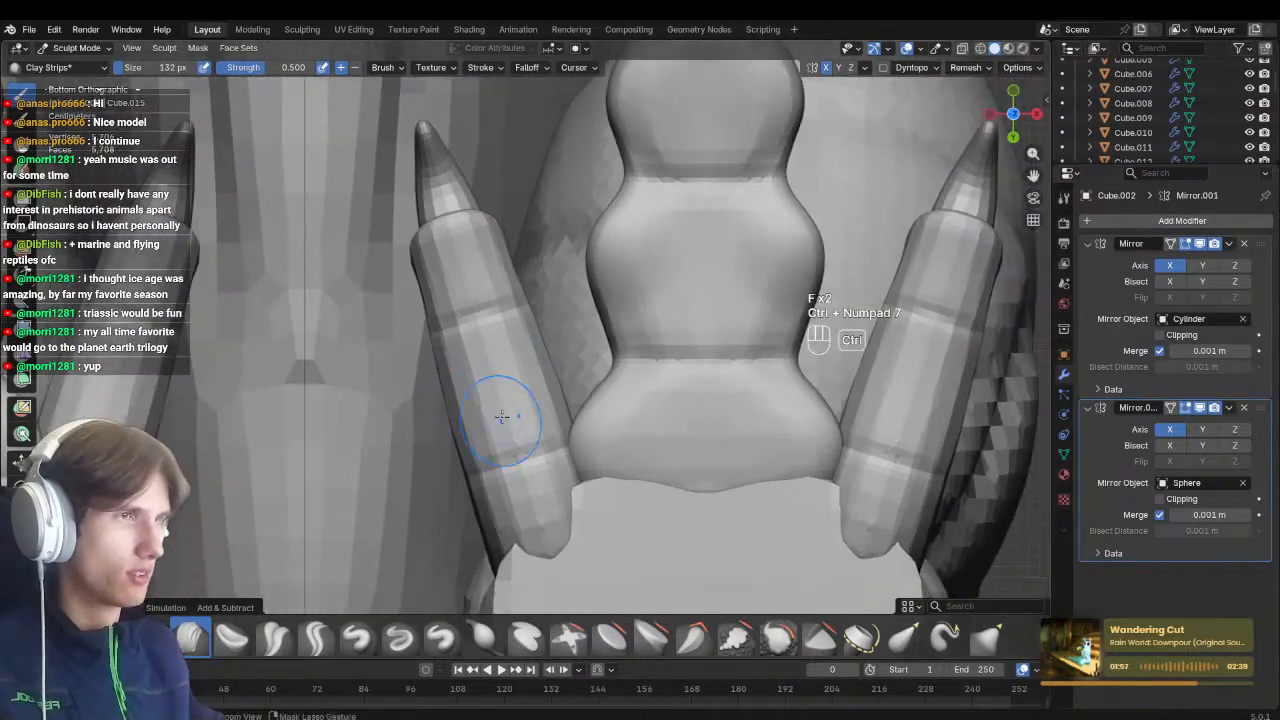
key(r)
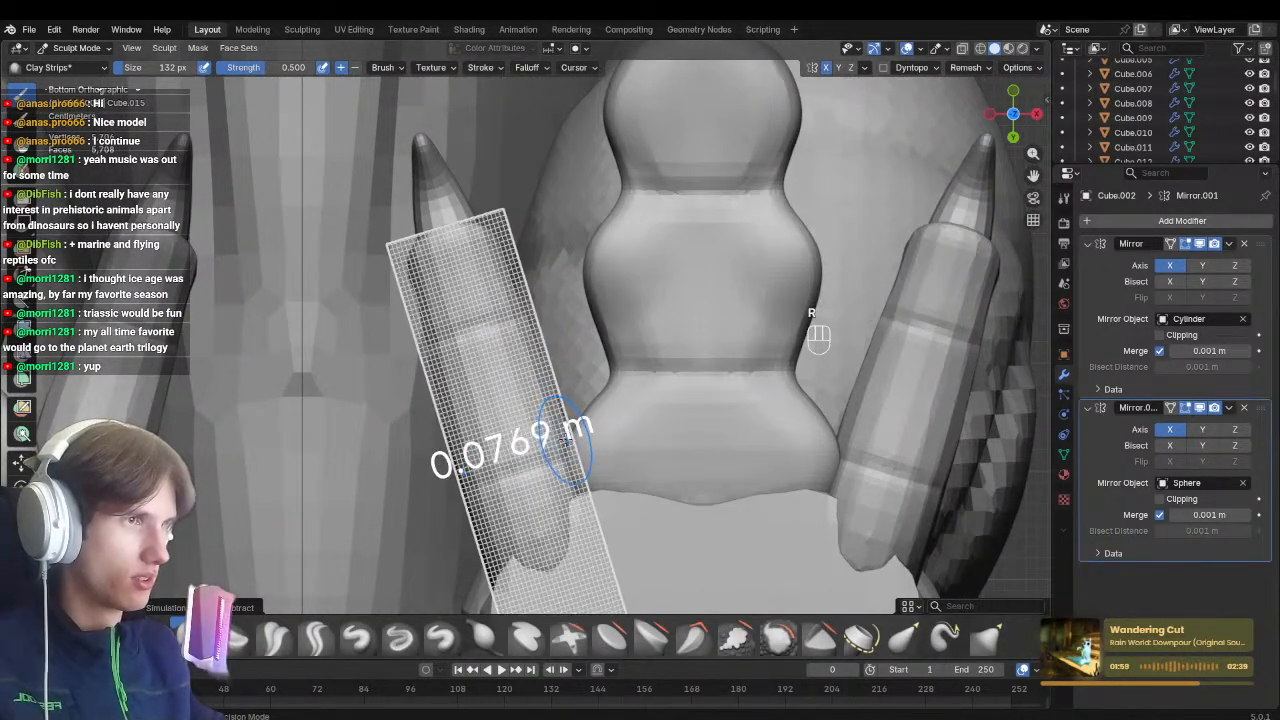
click(499, 369)
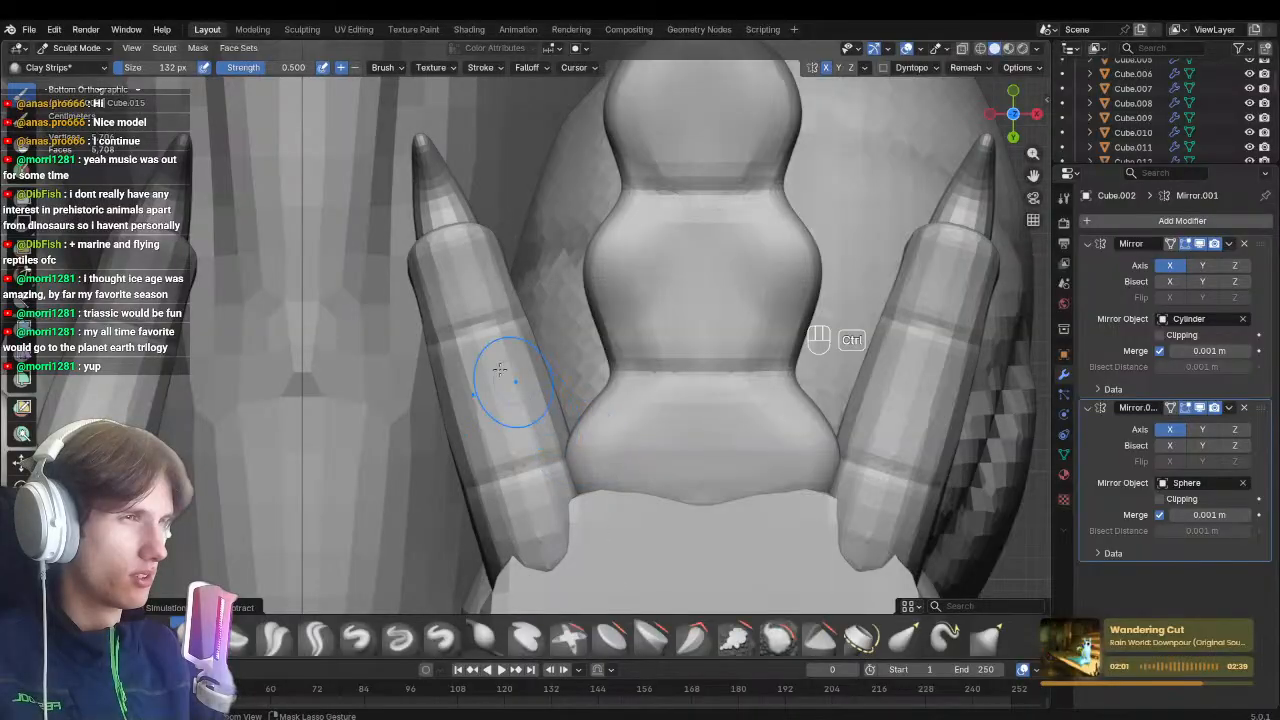
Bulge the side toe's three underside pads outward between the creases with Grab at about 250 to 310 px
key(g)
key(f)
drag(502, 275, 576, 252)
drag(537, 384, 619, 358)
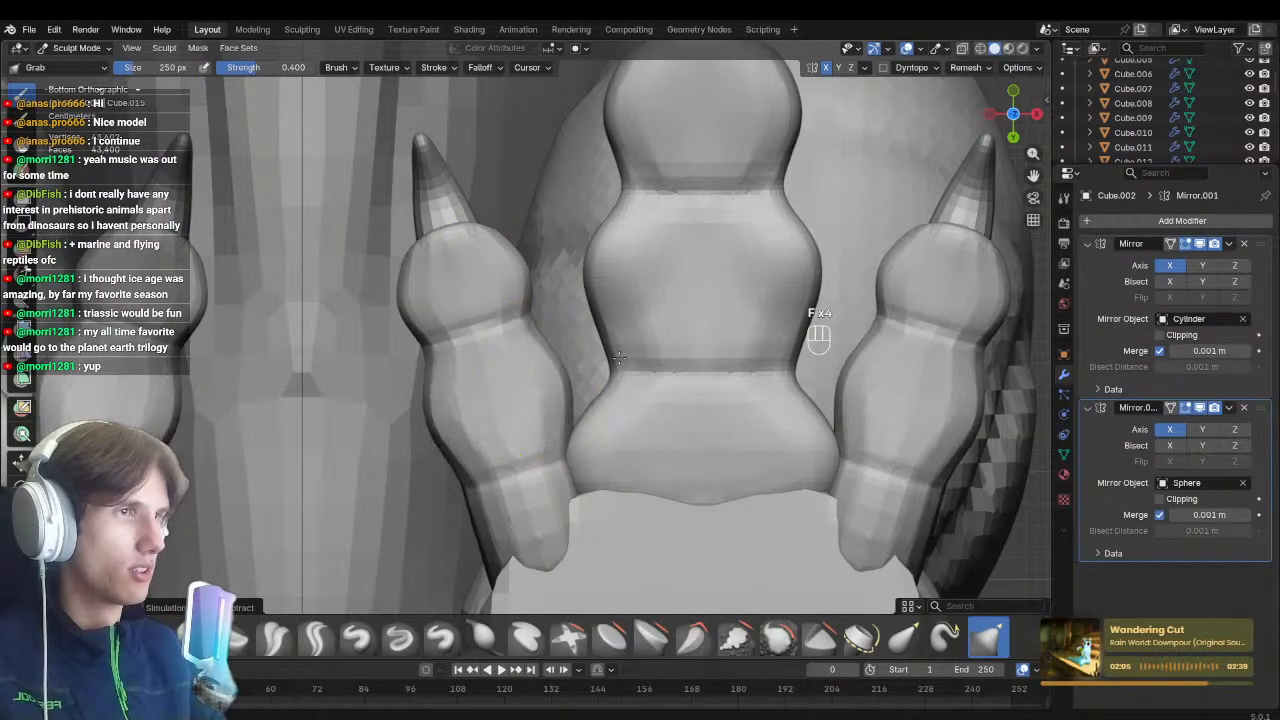
key(f)
mouse_move(562, 430)
mouse_down()
mouse_move(630, 505)
mouse_move(660, 517)
mouse_move(700, 508)
mouse_up()
click(656, 518)
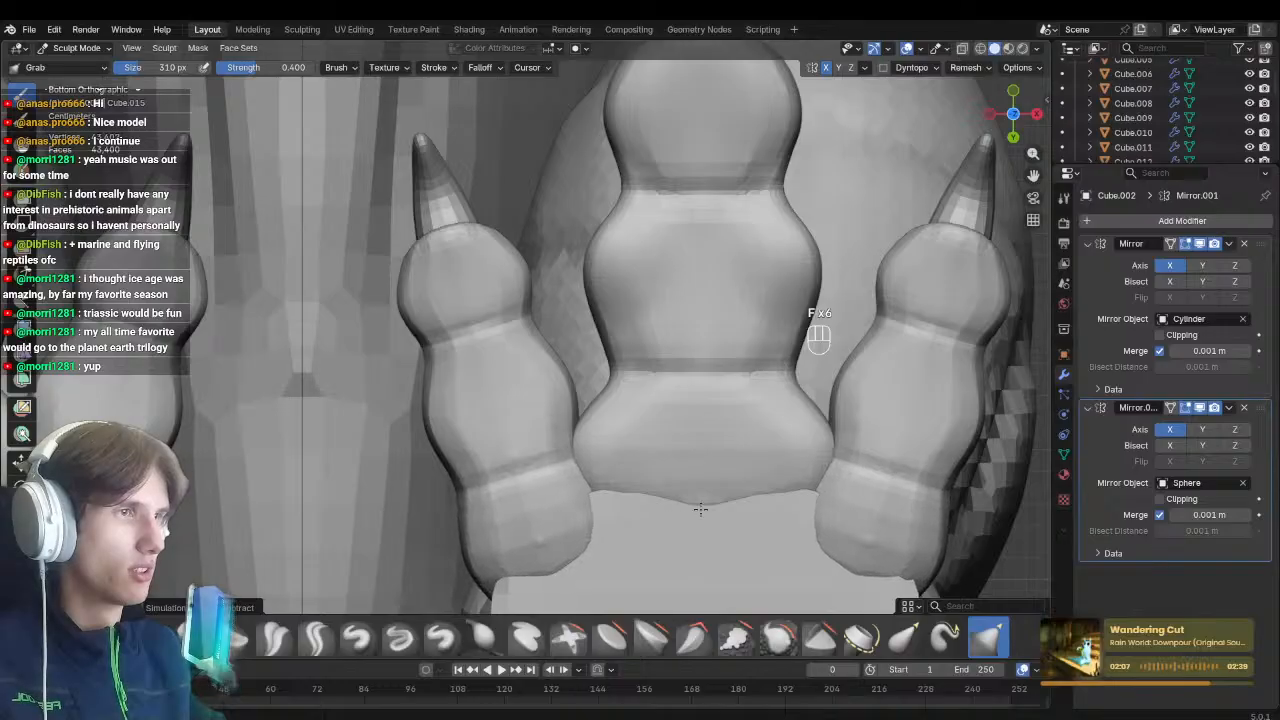
Refine the outlines of the side toe's pads and pinch the creases with Grab at about 190 to 248 px
key(f)
click(702, 505)
drag(580, 455, 557, 465)
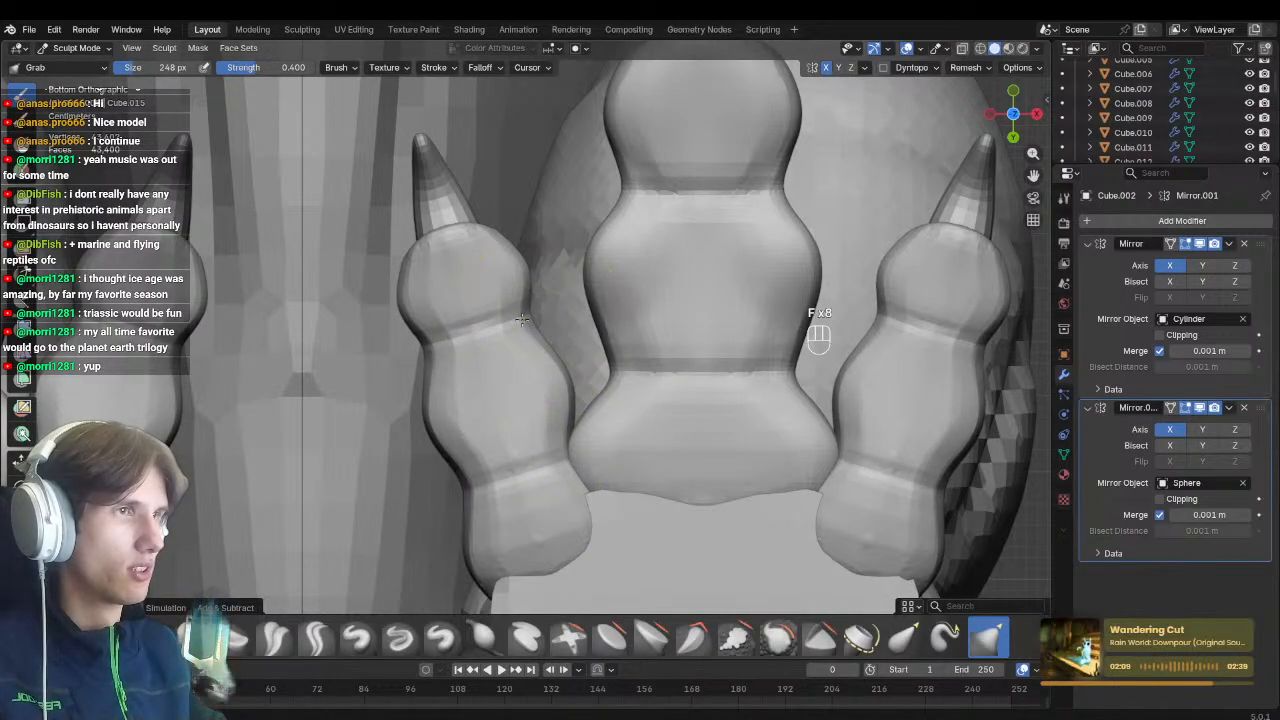
key(f)
click(578, 532)
drag(578, 535, 597, 520)
key(f)
click(544, 353)
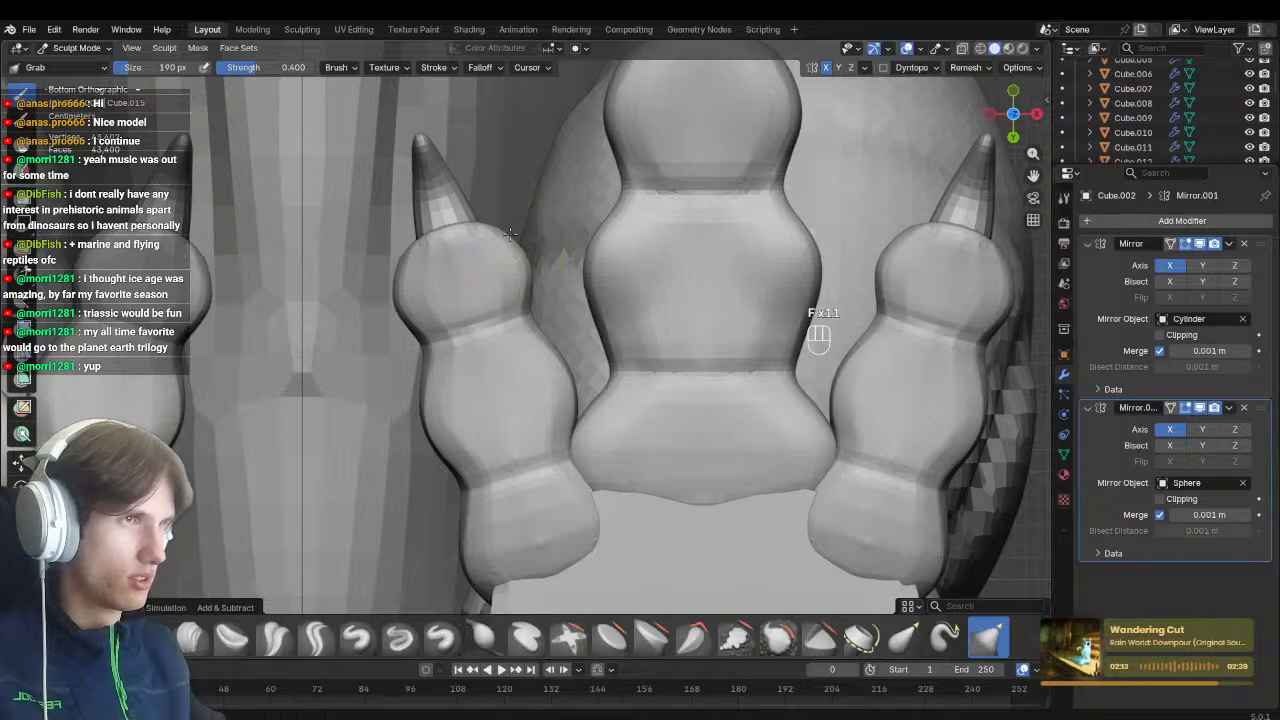
Carve creases between the side toe's pads and its top with Draw Sharp at about 102 to 126 px
middle_drag(476, 245, 498, 470)
mouse_move(498, 470)
middle_down()
mouse_move(560, 410)
mouse_move(525, 480)
mouse_move(544, 397)
mouse_move(614, 370)
mouse_move(515, 485)
middle_up()
key(f)
click(522, 365)
ctrl+middle_drag(515, 485, 511, 441)
key(1)
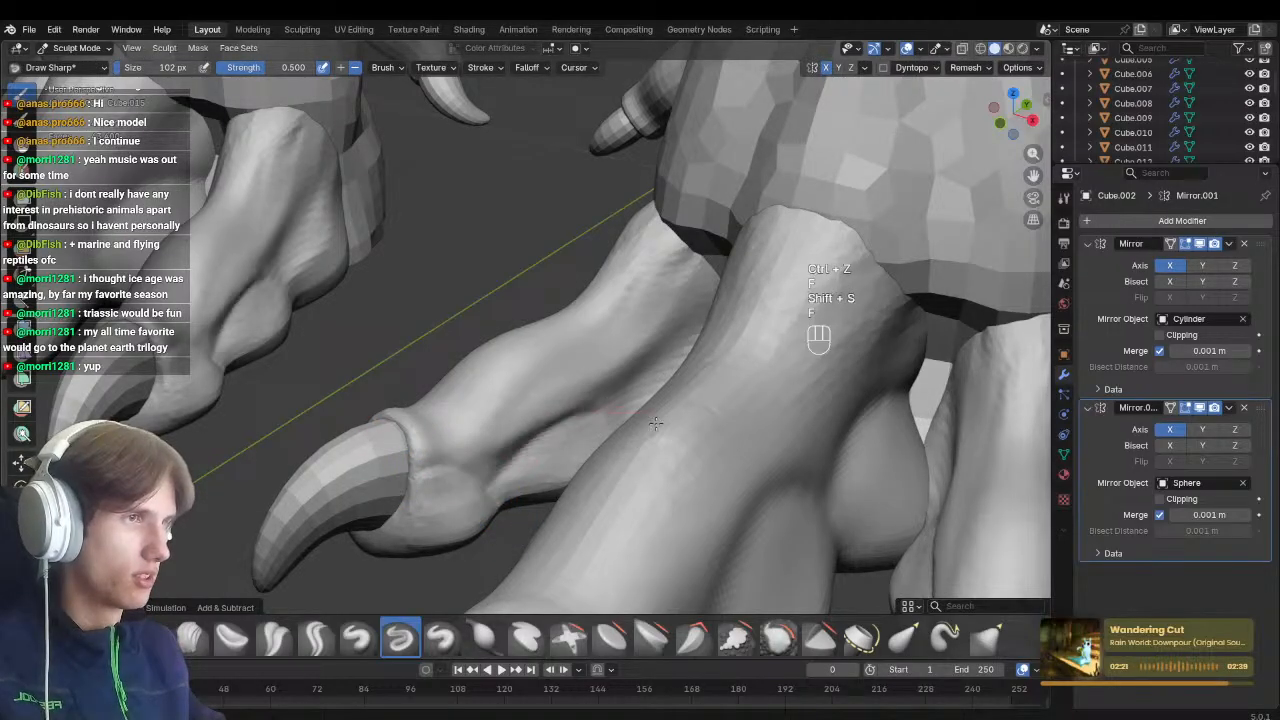
ctrl+middle_drag(540, 333, 500, 408)
key(f)
click(505, 407)
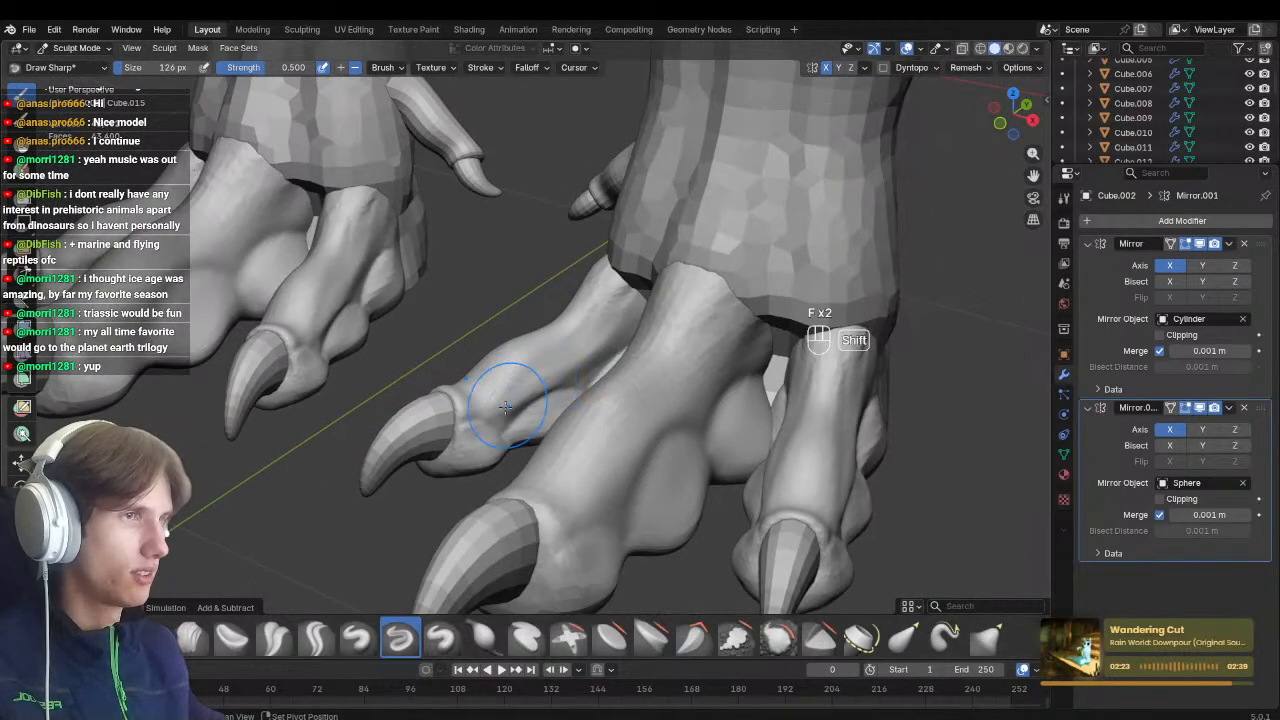
Inspect the finished toes, leave sculpting of the foot, and save the blockout file from the side view
mouse_move(665, 299)
middle_down()
mouse_move(770, 305)
mouse_move(690, 300)
middle_up()
ctrl+middle_drag(690, 300, 433, 410)
ctrl+middle_drag(433, 410, 342, 308)
mouse_move(826, 407)
ctrl+middle_down()
mouse_move(640, 387)
mouse_move(663, 406)
ctrl+middle_up()
key(ctrl+Tab)
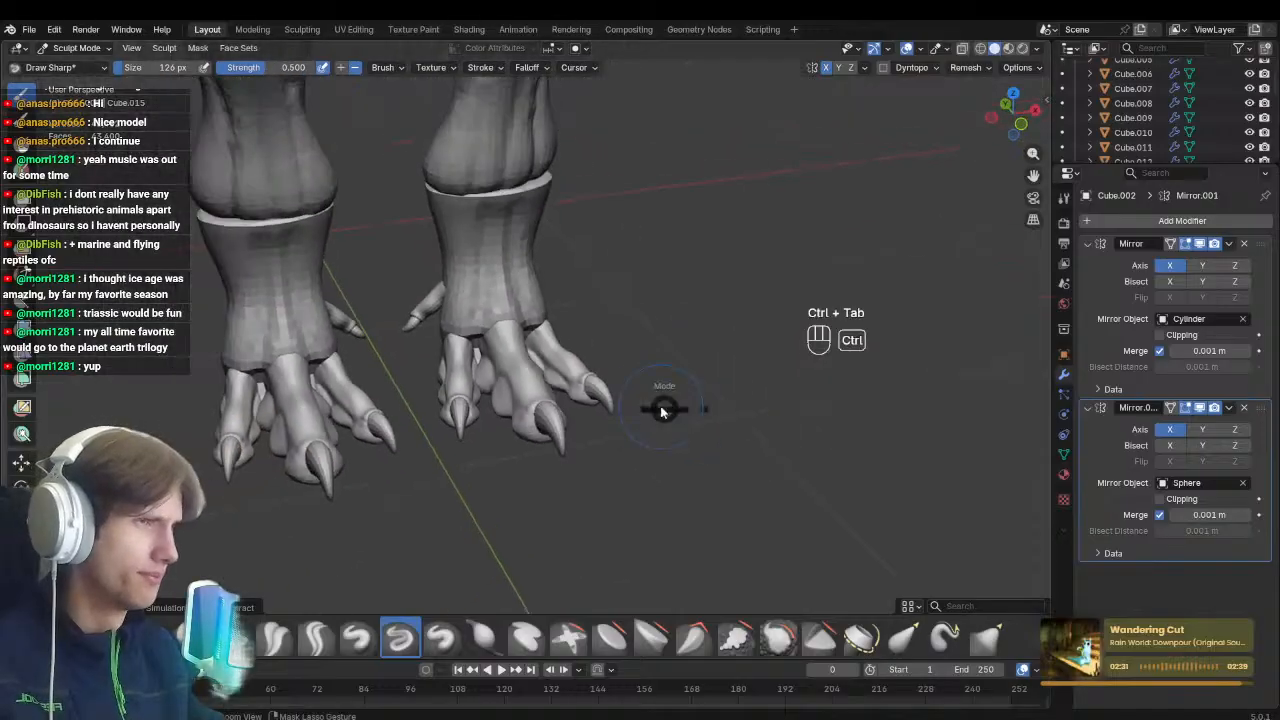
mouse_move(643, 459)
middle_down()
mouse_move(722, 413)
mouse_move(584, 415)
mouse_move(620, 500)
mouse_move(644, 521)
mouse_move(724, 473)
mouse_move(700, 520)
mouse_move(683, 514)
mouse_move(717, 486)
mouse_move(716, 561)
mouse_move(523, 514)
mouse_move(625, 438)
mouse_move(811, 440)
mouse_move(506, 420)
mouse_move(546, 386)
mouse_move(631, 471)
mouse_move(625, 515)
mouse_move(560, 440)
middle_up()
key(KP_3)
key(ctrl+s)
mouse_move(412, 366)
shift+middle_down()
mouse_move(509, 421)
mouse_move(556, 335)
shift+middle_up()
Select the upper arm, start sculpting it, set a new voxel size and remesh it
click(509, 425)
key(ctrl+Tab)
mouse_move(537, 465)
middle_down()
mouse_move(597, 470)
mouse_move(498, 453)
middle_up()
key(r)
click(612, 480)
key(ctrl+r)
key(f)
click(523, 409)
middle_drag(521, 408, 547, 370)
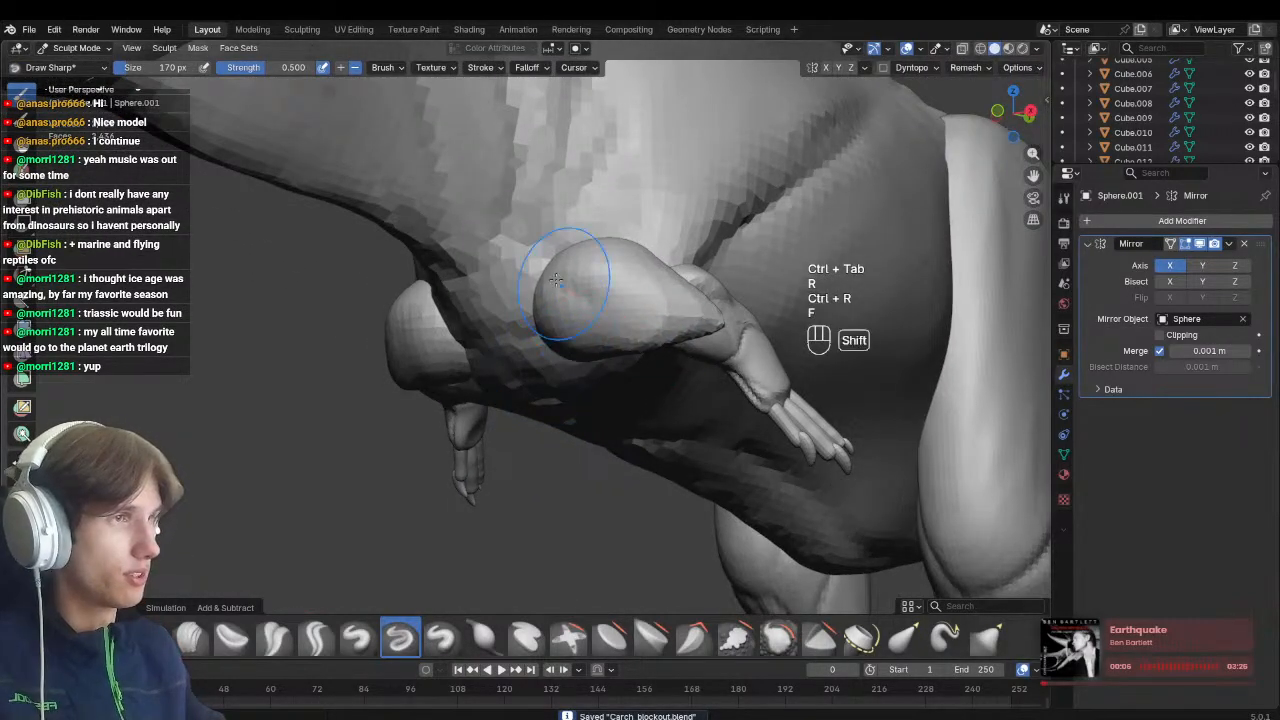
Try to build up the underside of the upper arm with Clay Strips at about 144 px
key(ctrl+z)
key(f)
click(652, 318)
key(2)
mouse_move(650, 318)
middle_down()
mouse_move(671, 280)
mouse_move(668, 245)
middle_up()
key(f)
click(660, 290)
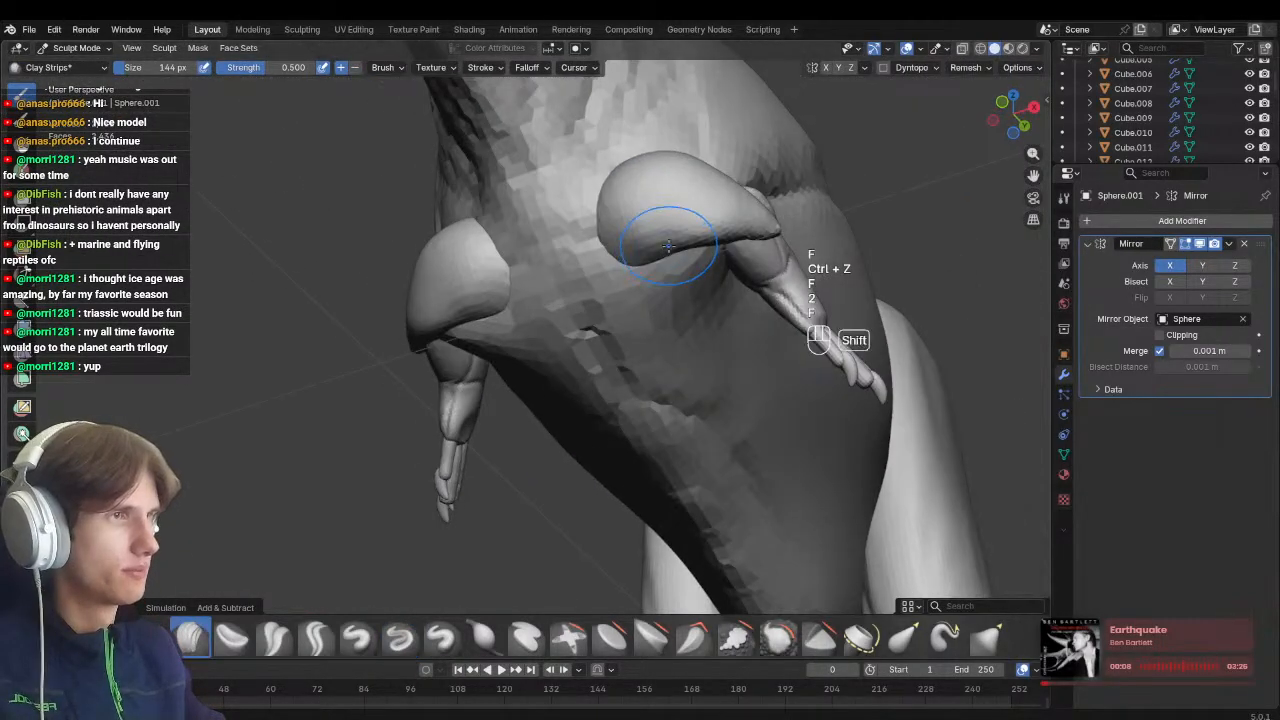
drag(675, 233, 715, 224)
middle_drag(680, 235, 622, 300)
key(ctrl+z)
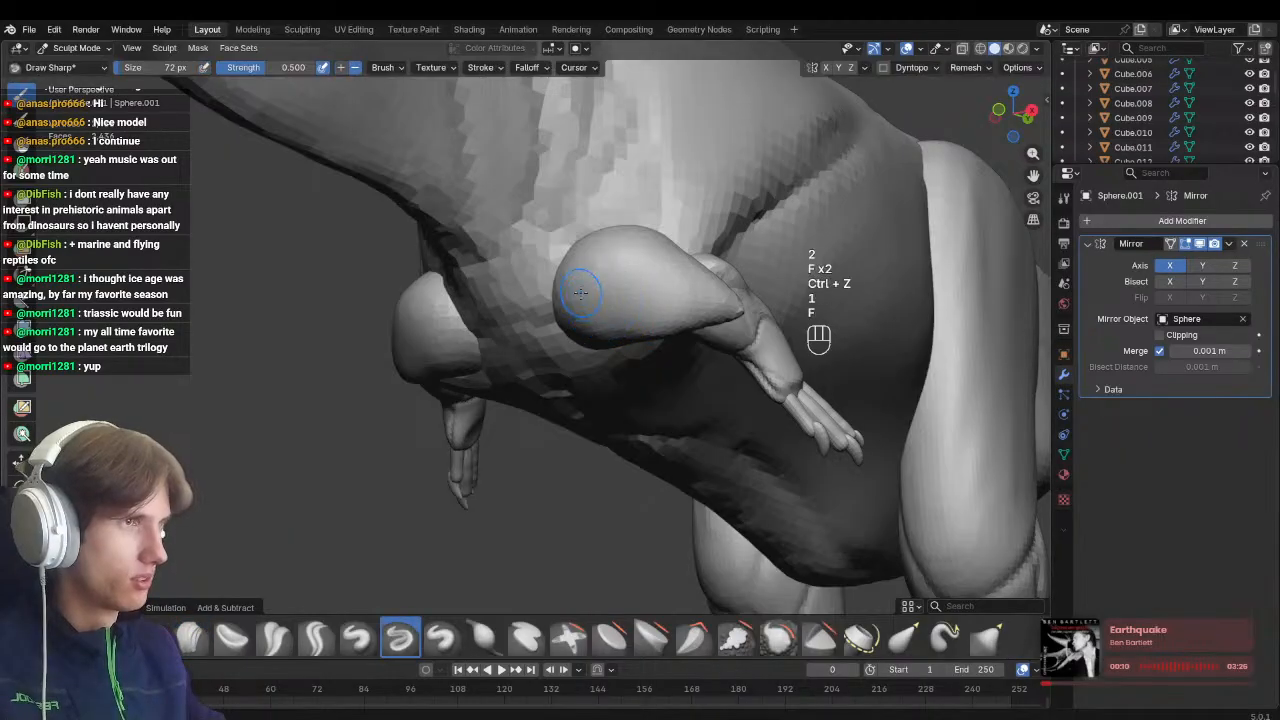
Carve long muscle creases along the upper arm with Draw Sharp at 72 px
middle_drag(762, 313, 641, 405)
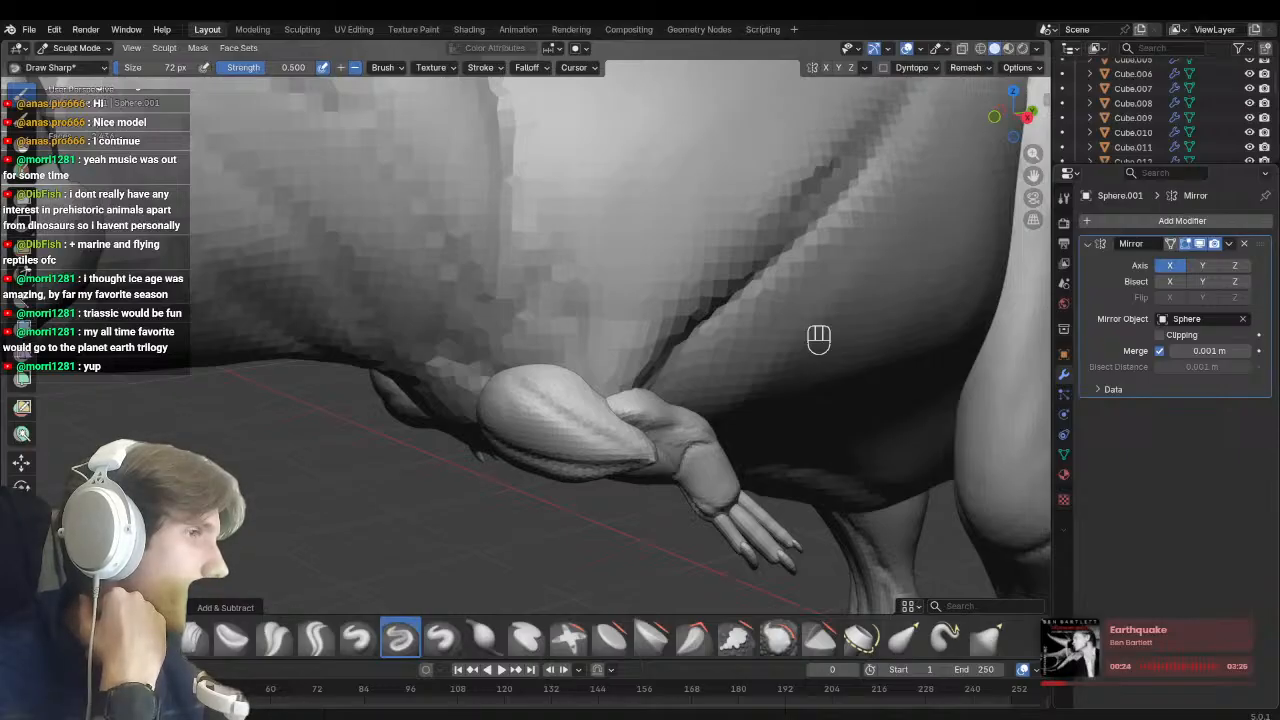
mouse_move(528, 386)
middle_down()
mouse_move(650, 345)
mouse_move(636, 318)
middle_up()
mouse_move(636, 318)
shift+middle_down()
mouse_move(604, 340)
mouse_move(580, 332)
mouse_move(627, 273)
shift+middle_up()
Pull the upper arm's inner end toward the chest midline and reshape its outline with Grab at about 214 to 252 px
key(g)
key(f)
click(645, 330)
key(f)
click(629, 314)
key(f)
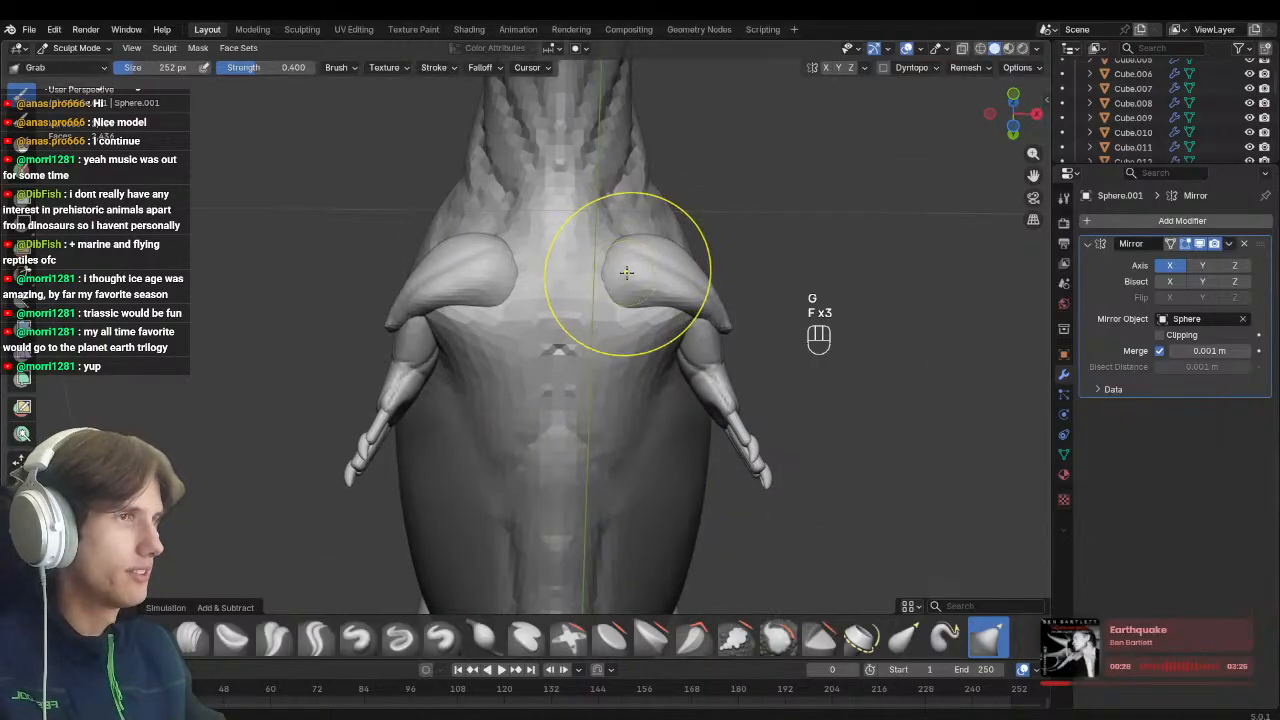
drag(601, 284, 592, 289)
mouse_move(592, 289)
middle_down()
mouse_move(510, 350)
mouse_move(527, 409)
mouse_move(585, 372)
mouse_move(595, 330)
middle_up()
key(f)
key(f)
key(f)
key(f)
key(f)
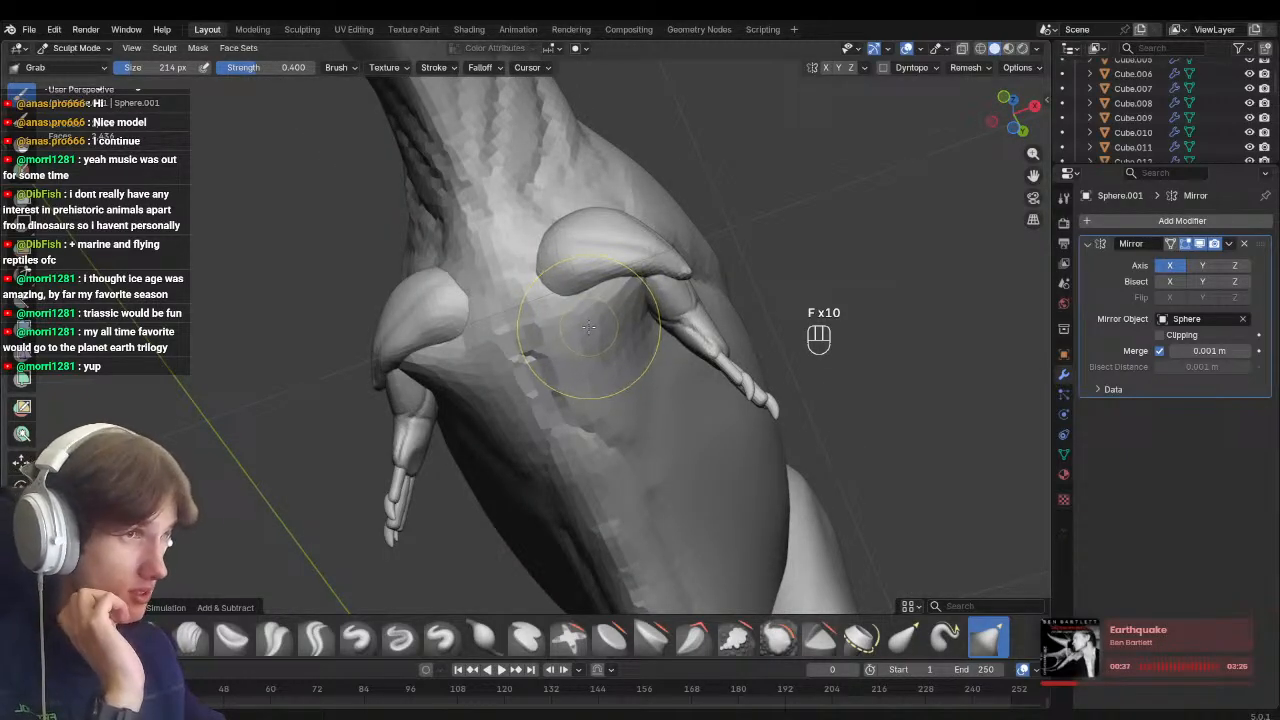
Reshape the elbow and shoulder ends of the upper arm with Grab at about 212 to 332 px
middle_drag(591, 343, 703, 284)
key(f)
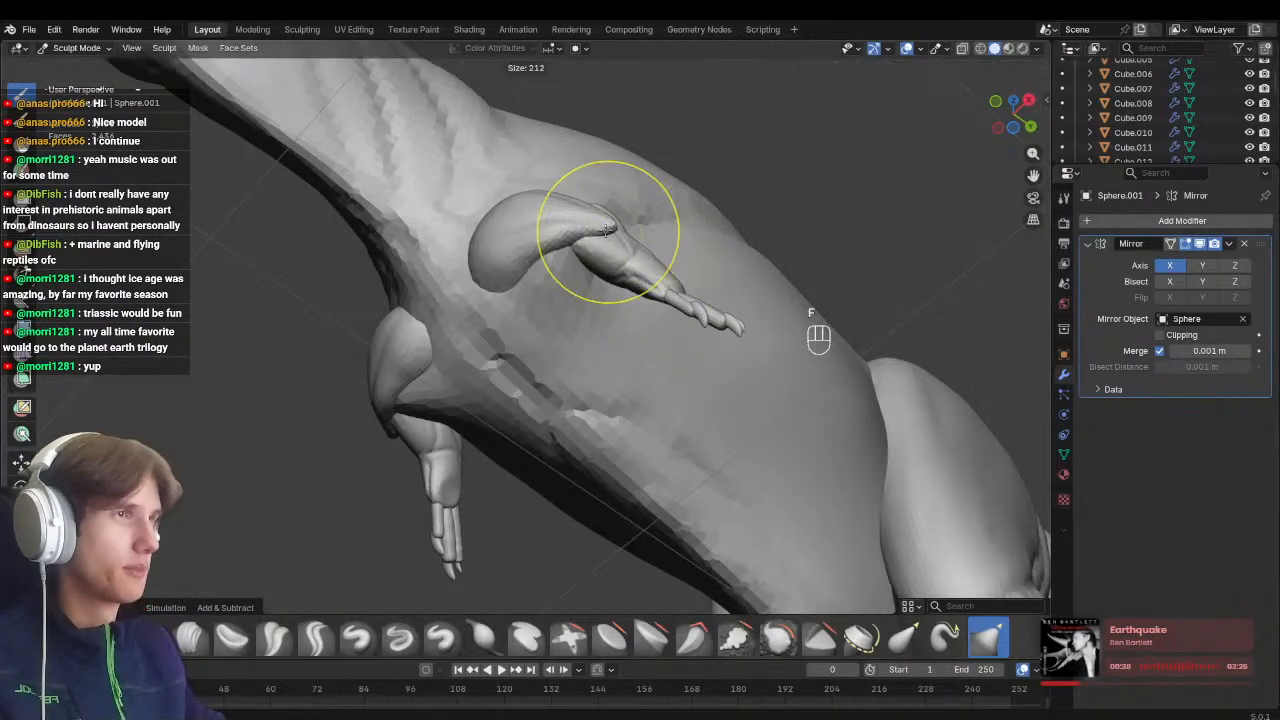
click(677, 229)
mouse_move(677, 229)
middle_down()
mouse_move(608, 273)
mouse_move(600, 290)
mouse_move(611, 290)
mouse_move(600, 257)
middle_up()
key(f)
key(f)
key(f)
click(620, 257)
middle_drag(500, 257, 457, 360)
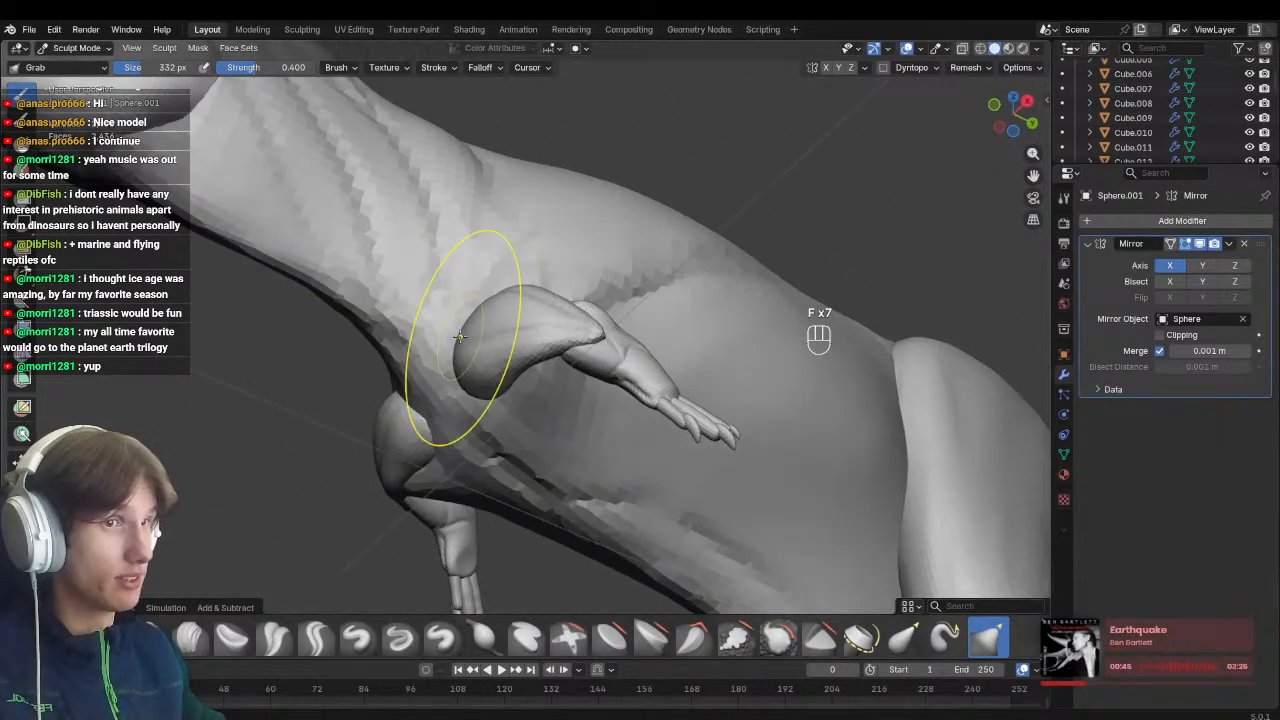
Refine the upper arm's side profile with Grab at several brush sizes
key(KP_3)
scroll(482, 434, up, 3)
mouse_move(482, 434)
middle_down()
mouse_move(540, 388)
mouse_move(452, 473)
mouse_move(500, 415)
mouse_move(660, 331)
mouse_move(555, 369)
mouse_move(598, 385)
mouse_move(560, 440)
mouse_move(594, 394)
mouse_move(571, 331)
middle_up()
key(f)
click(543, 380)
key(f)
click(520, 400)
key(f)
click(665, 331)
Switch sculpting to the body, adjust the chest around the arm with Grab at 426 px, and save the file
key(alt+q)
key(f)
scroll(608, 344, down, 4)
scroll(571, 331, down, 5)
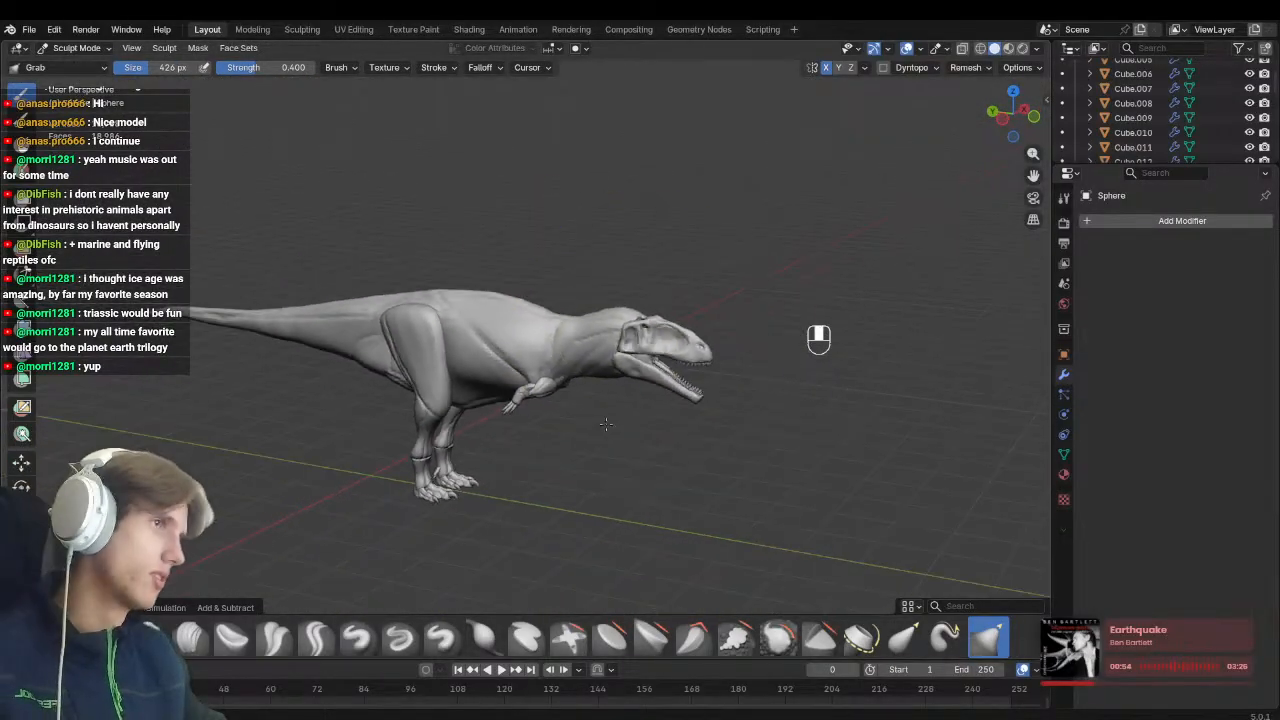
key(ctrl+s)
middle_drag(606, 409, 488, 346)
scroll(488, 346, up, 4)
scroll(488, 346, up, 5)
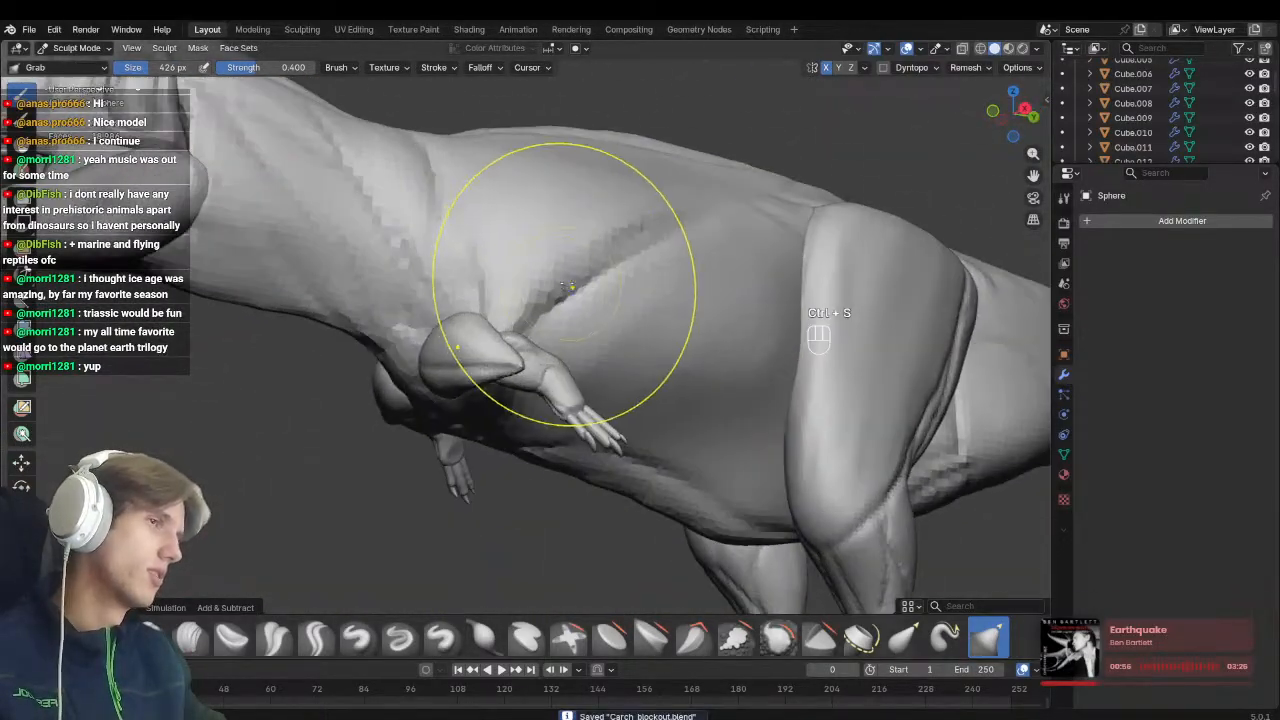
Switch sculpting back to the upper arm and adjust its form with a resized Grab brush
key(alt+q)
key(alt+q)
scroll(514, 400, up, 2)
key(f)
key(f)
click(531, 457)
mouse_move(534, 382)
middle_down()
mouse_move(585, 450)
mouse_move(550, 408)
middle_up()
middle_drag(550, 408, 534, 400)
Sharpen the upper arm's muscle creases with Crease Polish at 66 px
key(5)
key(f)
click(551, 434)
middle_drag(626, 449, 574, 478)
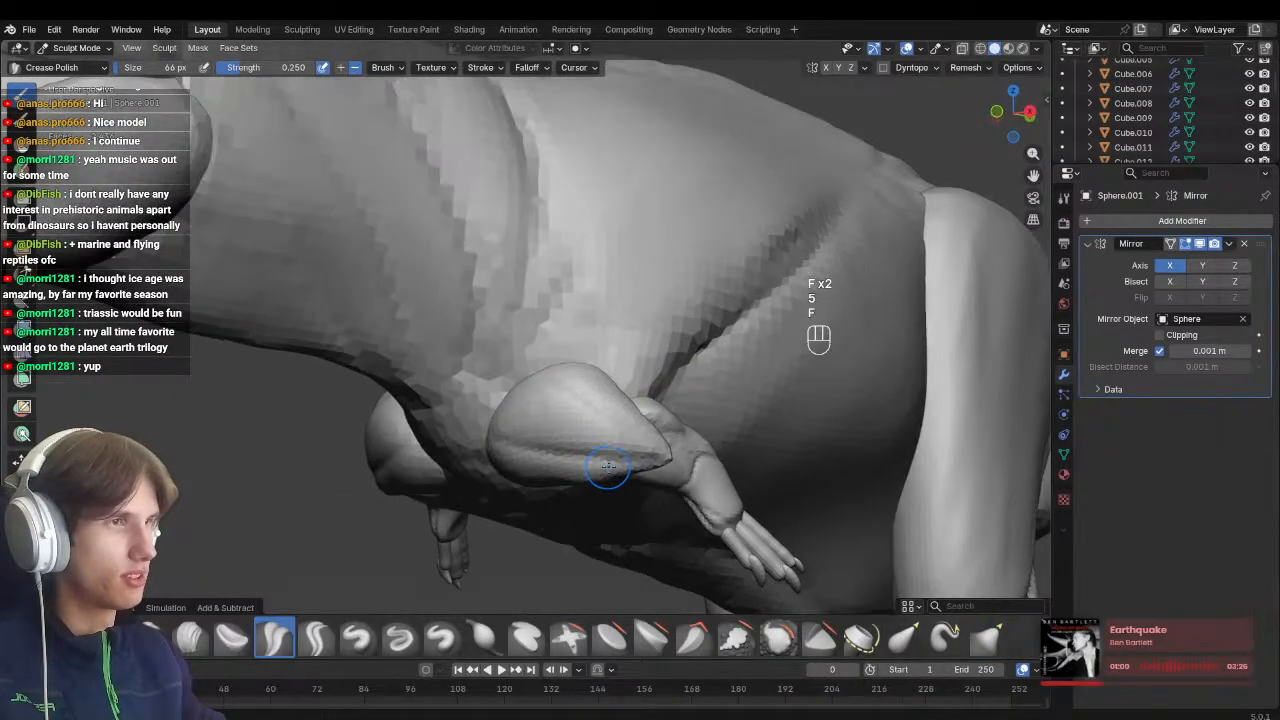
key(f)
click(574, 478)
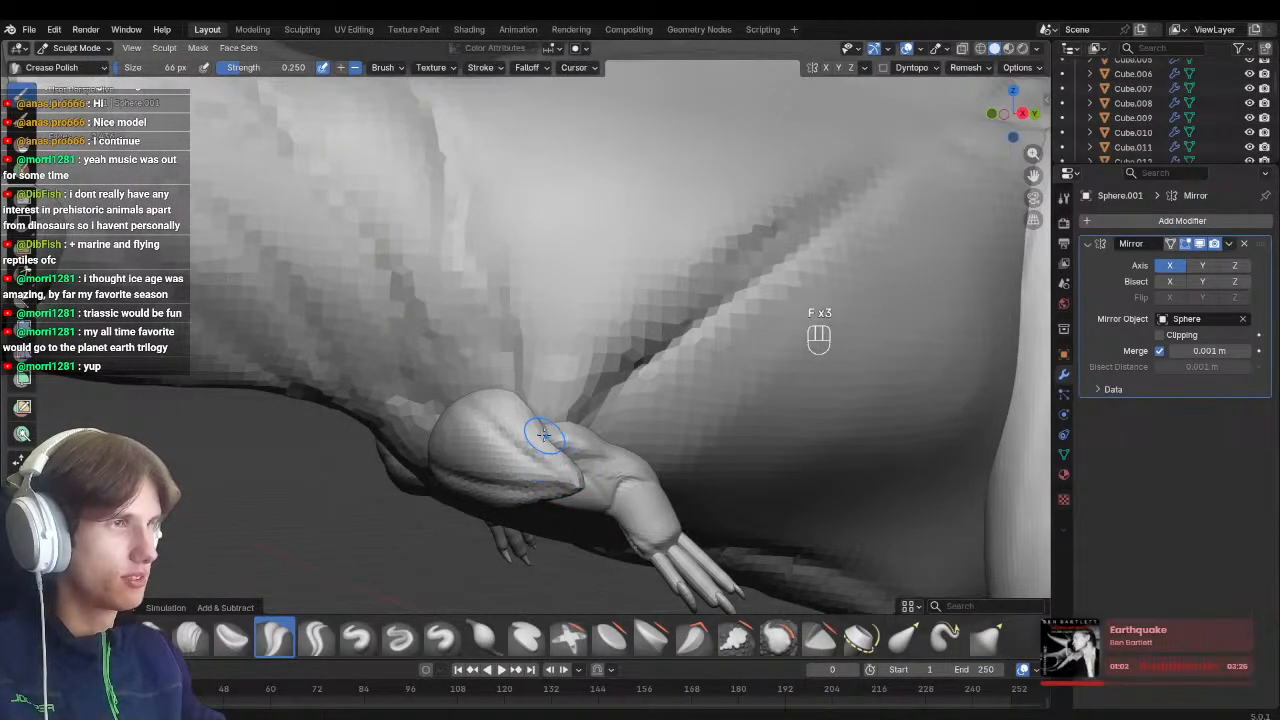
Adjust the shoulder area and the upper arm's volume with Grab from several angles
mouse_move(544, 434)
middle_down()
mouse_move(639, 358)
mouse_move(655, 325)
mouse_move(697, 343)
mouse_move(700, 420)
middle_up()
key(g)
key(f)
click(686, 313)
middle_drag(700, 420, 690, 385)
middle_drag(690, 385, 366, 414)
mouse_move(515, 455)
ctrl+middle_down()
mouse_move(550, 380)
mouse_move(580, 398)
mouse_move(569, 374)
mouse_move(591, 426)
mouse_move(552, 453)
ctrl+middle_up()
key(alt+q)
key(f)
click(534, 380)
key(f)
click(588, 427)
Deepen the creases between the upper arm's muscles with Draw Sharp at about 66 to 104 px
key(1)
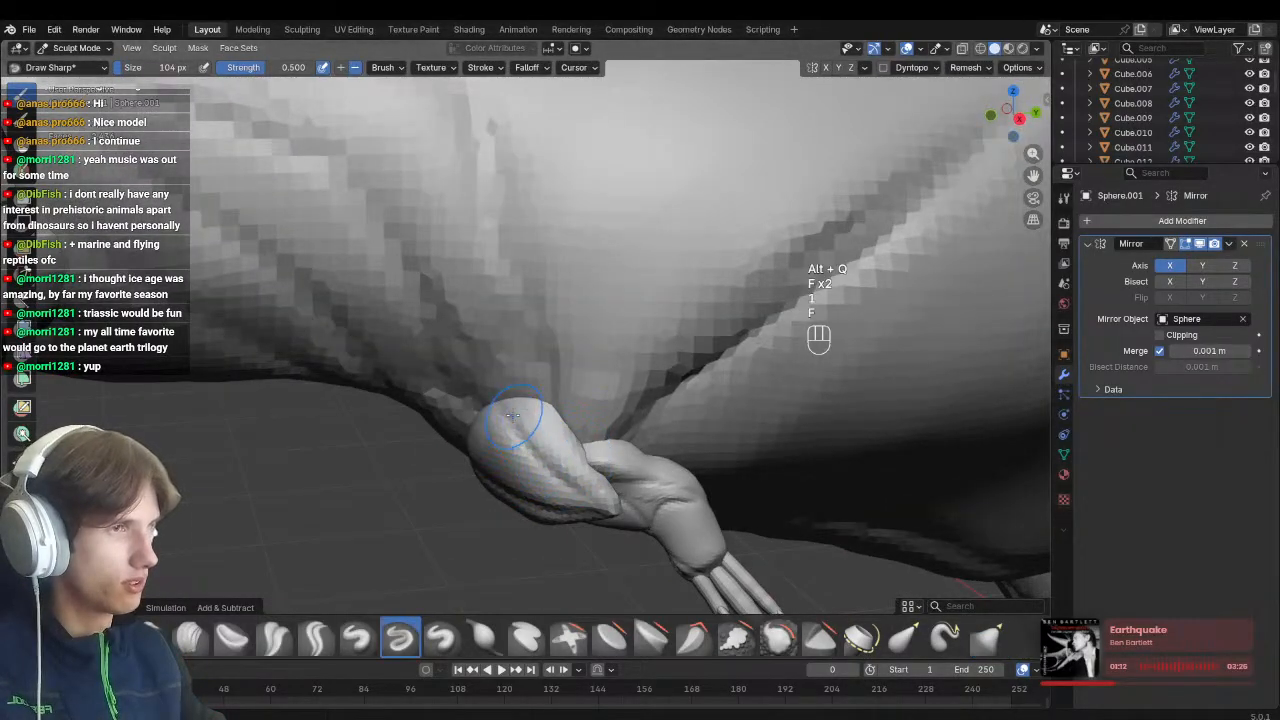
middle_drag(596, 515, 645, 459)
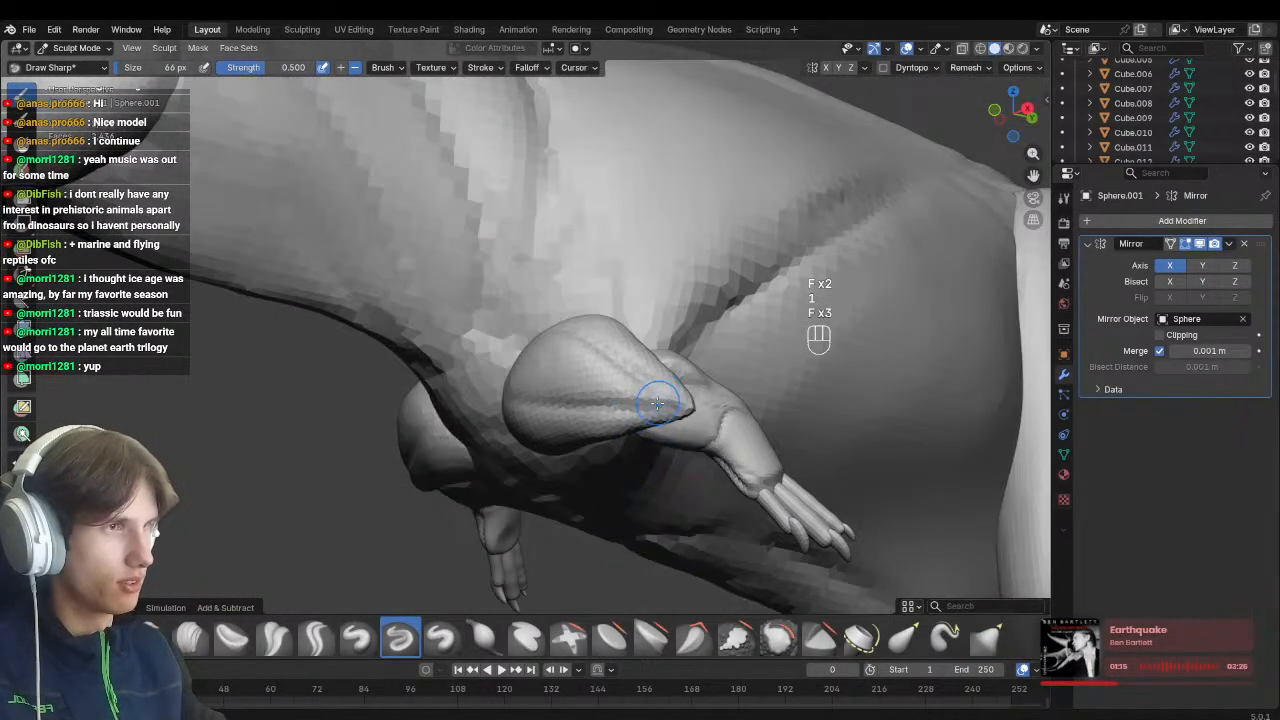
middle_drag(489, 408, 580, 395)
mouse_move(580, 395)
ctrl+middle_down()
mouse_move(570, 440)
mouse_move(610, 400)
mouse_move(631, 411)
mouse_move(589, 380)
mouse_move(645, 310)
mouse_move(580, 360)
mouse_move(560, 322)
mouse_move(603, 387)
mouse_move(592, 392)
ctrl+middle_up()
Bulge the top of the upper arm toward the shoulder with Grab at about 210 to 214 px
key(g)
key(f)
key(f)
key(f)
key(f)
click(545, 321)
key(f)
click(576, 378)
key(f)
key(f)
key(f)
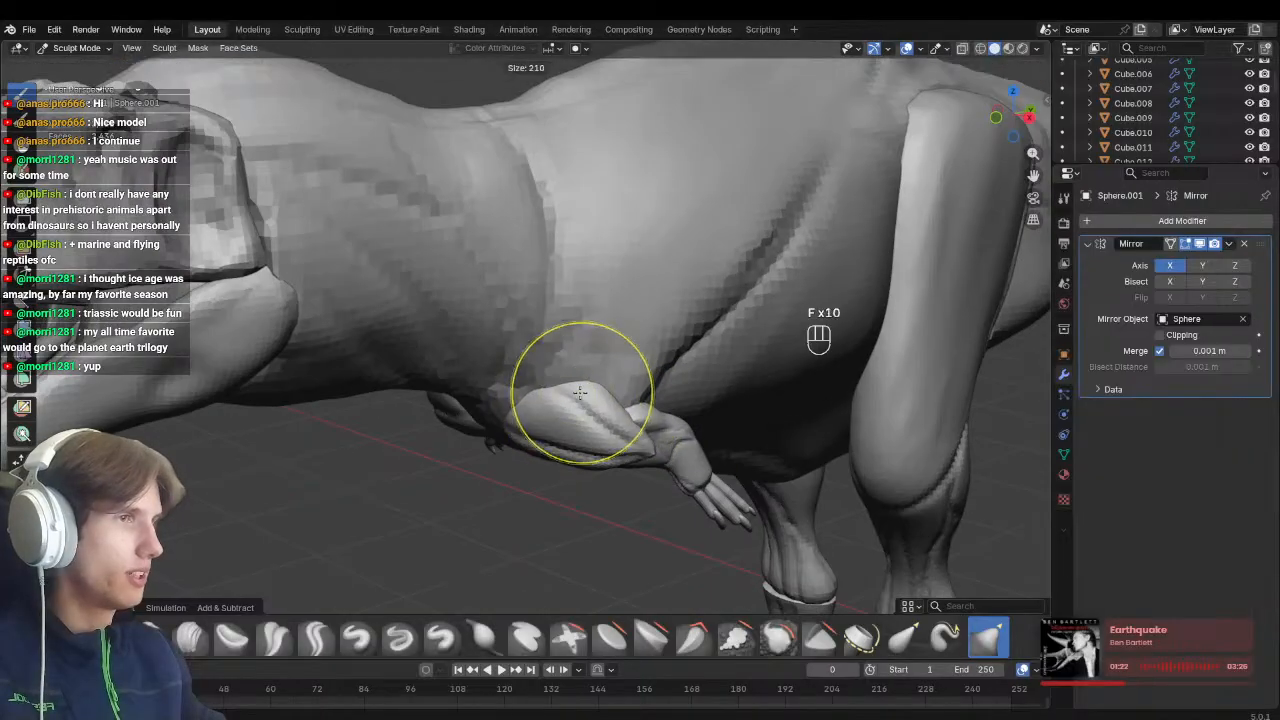
key(f)
click(589, 386)
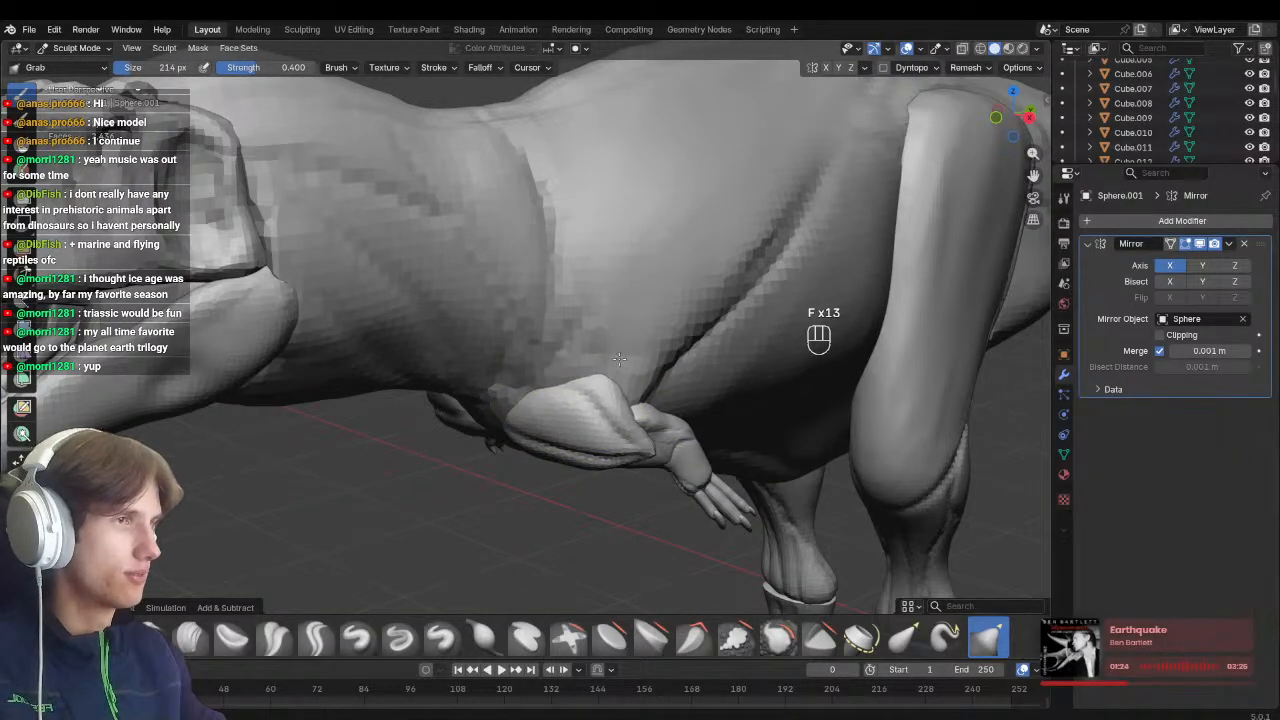
Pull the upper arm's upper edge further up against the body with Grab
drag(619, 359, 612, 364)
middle_drag(612, 364, 632, 398)
key(f)
click(640, 400)
drag(600, 402, 604, 365)
mouse_move(604, 365)
middle_down()
mouse_move(536, 396)
mouse_move(558, 402)
mouse_move(556, 450)
middle_up()
middle_drag(556, 440, 622, 480)
Save the blockout, return to Object Mode, and show the whole model in the right orthographic view
key(ctrl+s)
mouse_move(614, 483)
ctrl+middle_down()
mouse_move(591, 509)
mouse_move(597, 534)
mouse_move(631, 526)
mouse_move(386, 500)
mouse_move(443, 520)
ctrl+middle_up()
key(ctrl+Tab)
click(326, 448)
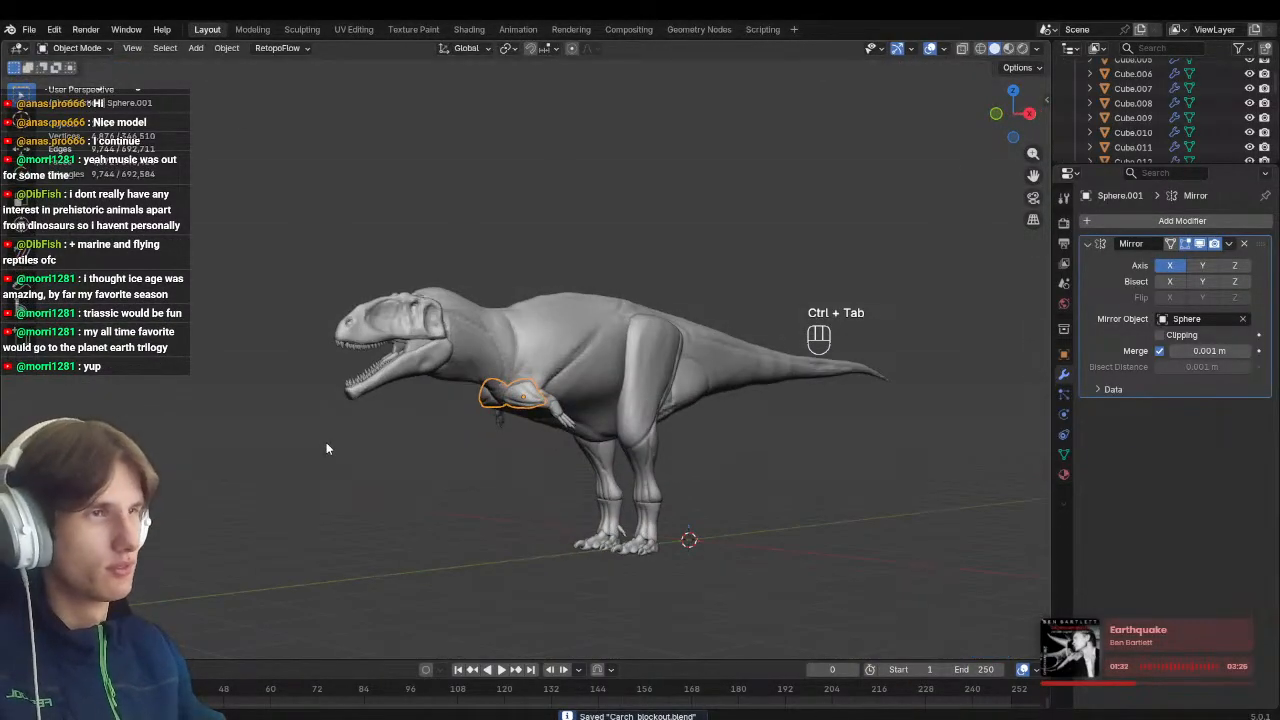
key(KP_3)
key(ctrl+5)
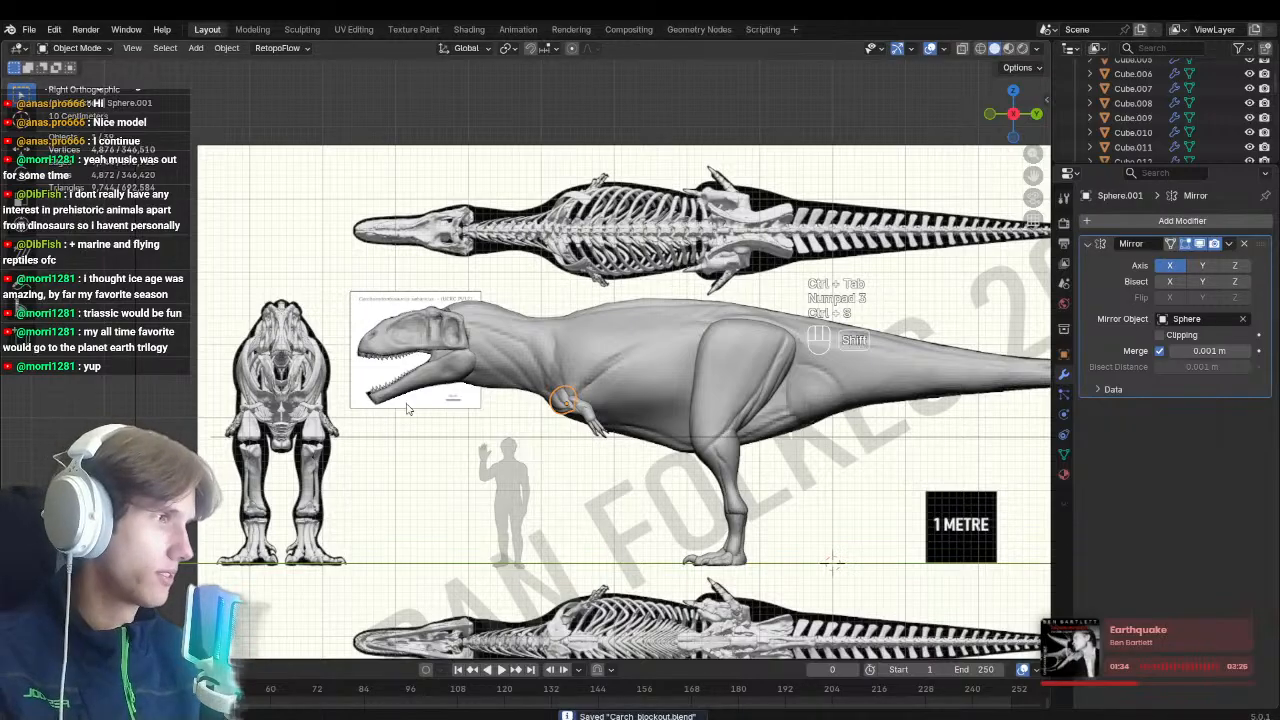
Add a cube with a level 2 Subdivision modifier and move it to the dinosaur's head
scroll(407, 408, up, 4)
key(shift+a)
mouse_move(535, 401)
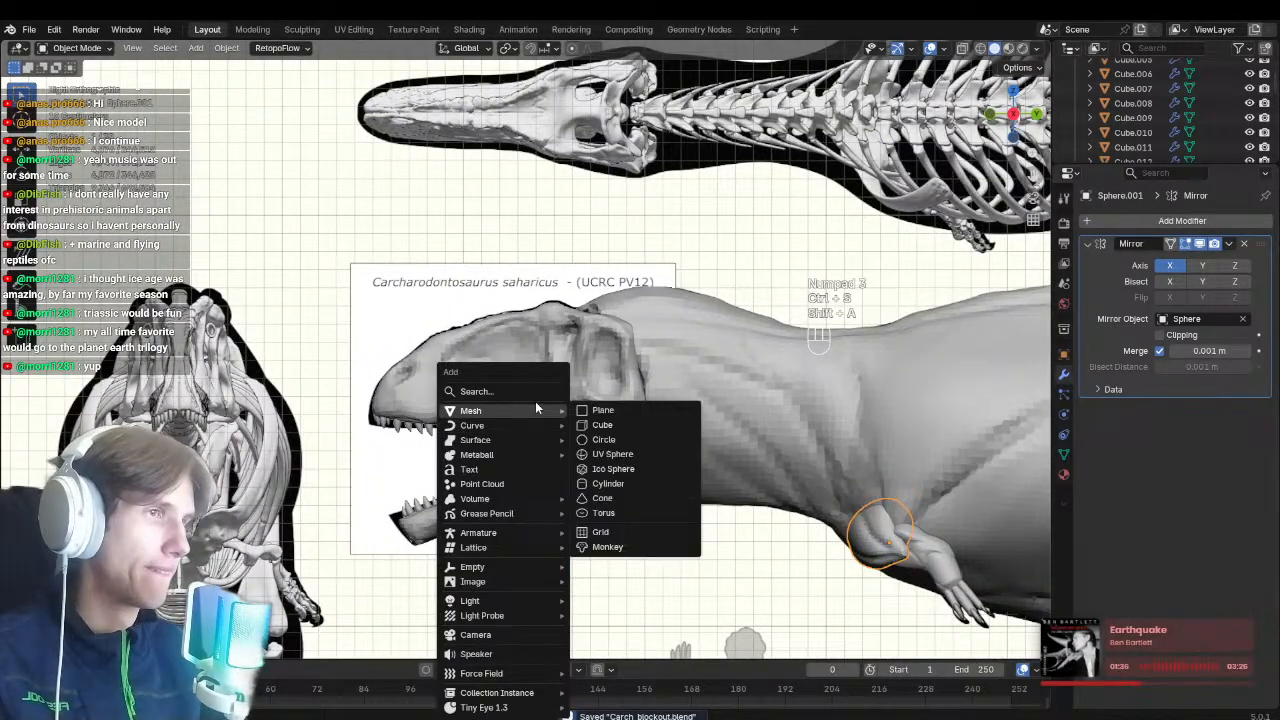
click(601, 424)
key(ctrl+2)
scroll(595, 422, down, 5)
key(g)
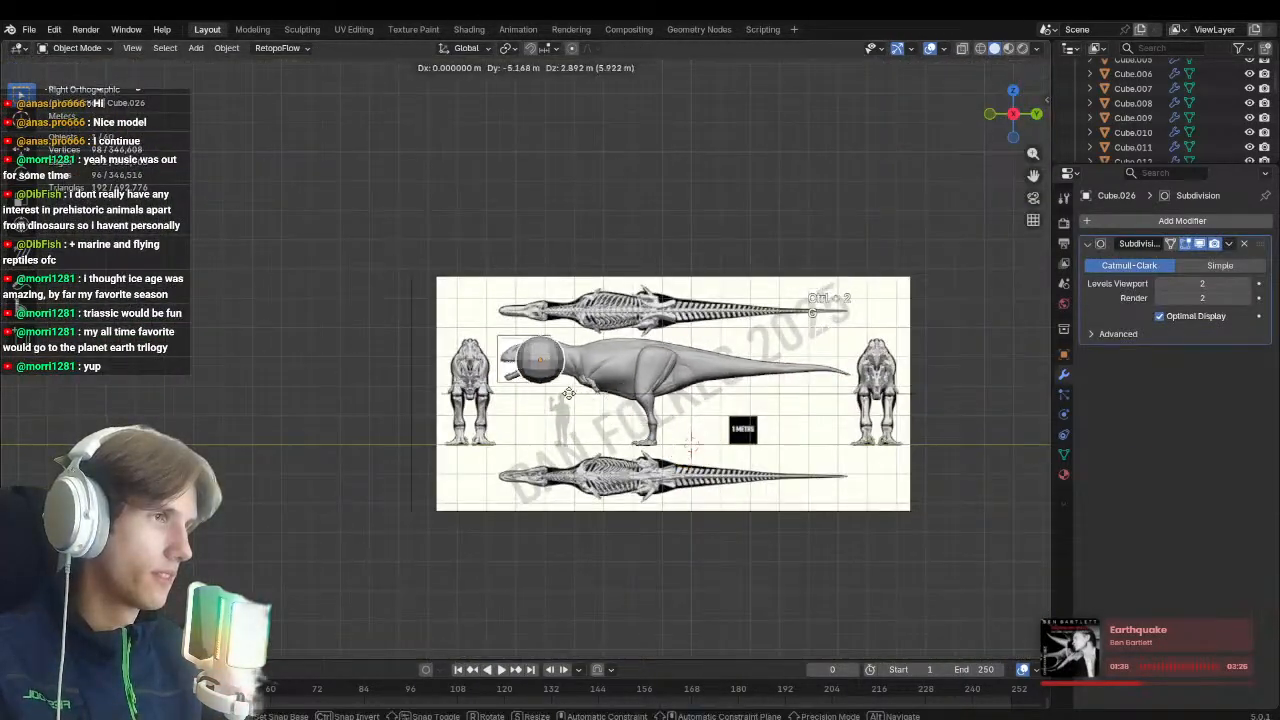
Shrink the subdivided cube, flatten it along Z, and rotate it to lie in the mouth along the lower jaw
scroll(568, 393, up, 8)
key(s)
key(z)
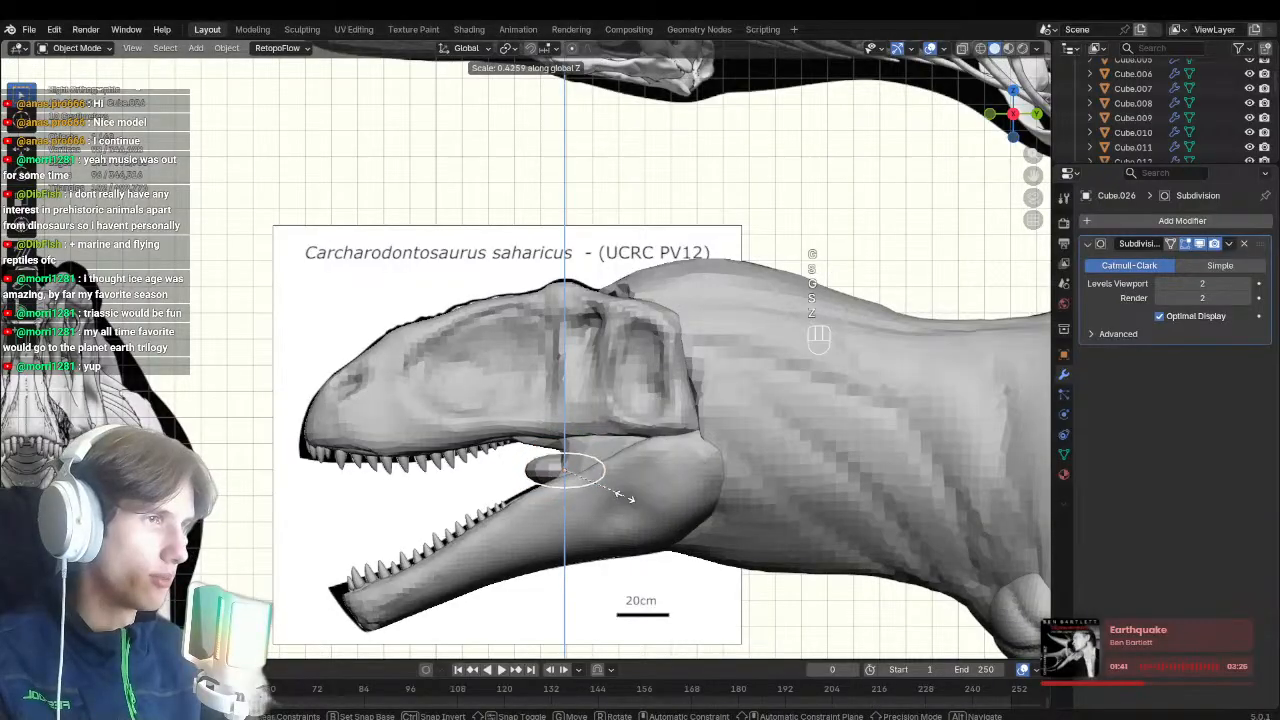
click(625, 497)
key(g)
key(r)
click(638, 502)
Narrow the flattened tongue piece along X to about 0.68 so it fits between the lower jaw's sides
middle_drag(638, 502, 778, 501)
key(s)
key(x)
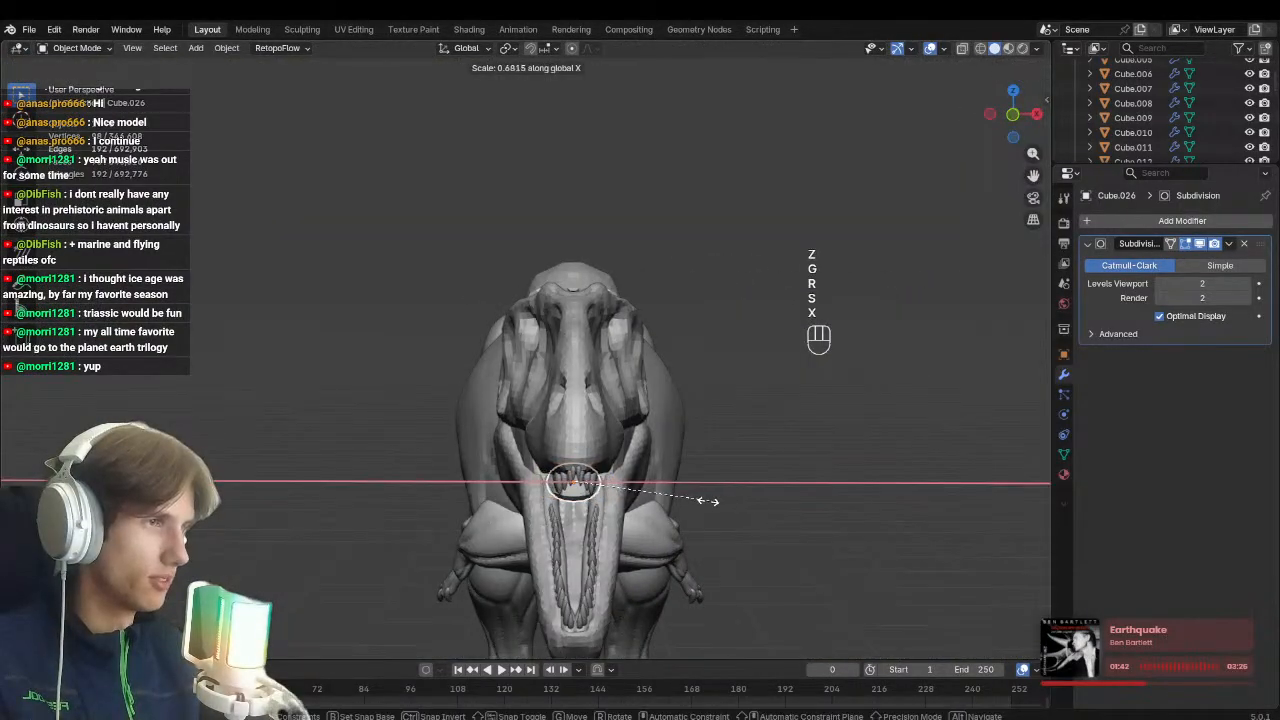
click(705, 495)
Extrude the tongue's front face about 0.2 m along the lower jaw using X-ray, then rotate and scale the new end
key(KP_3)
scroll(633, 445, up, 5)
key(Tab)
key(3)
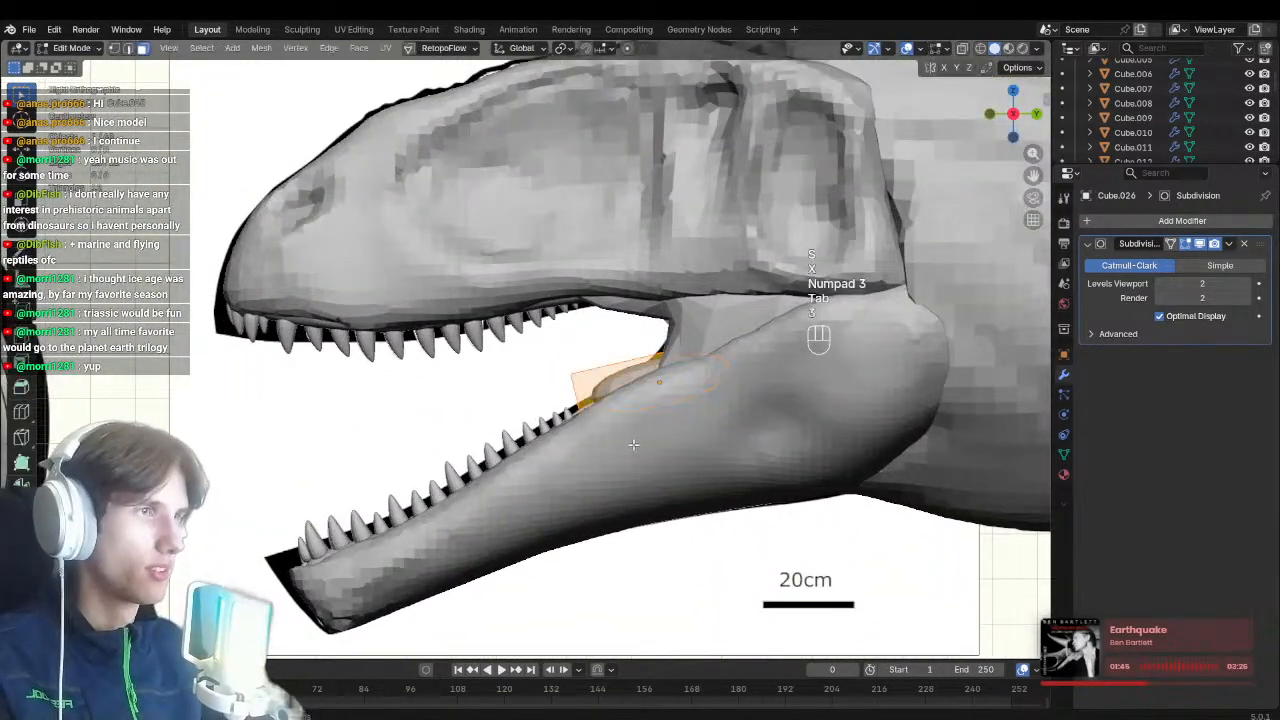
key(alt+z)
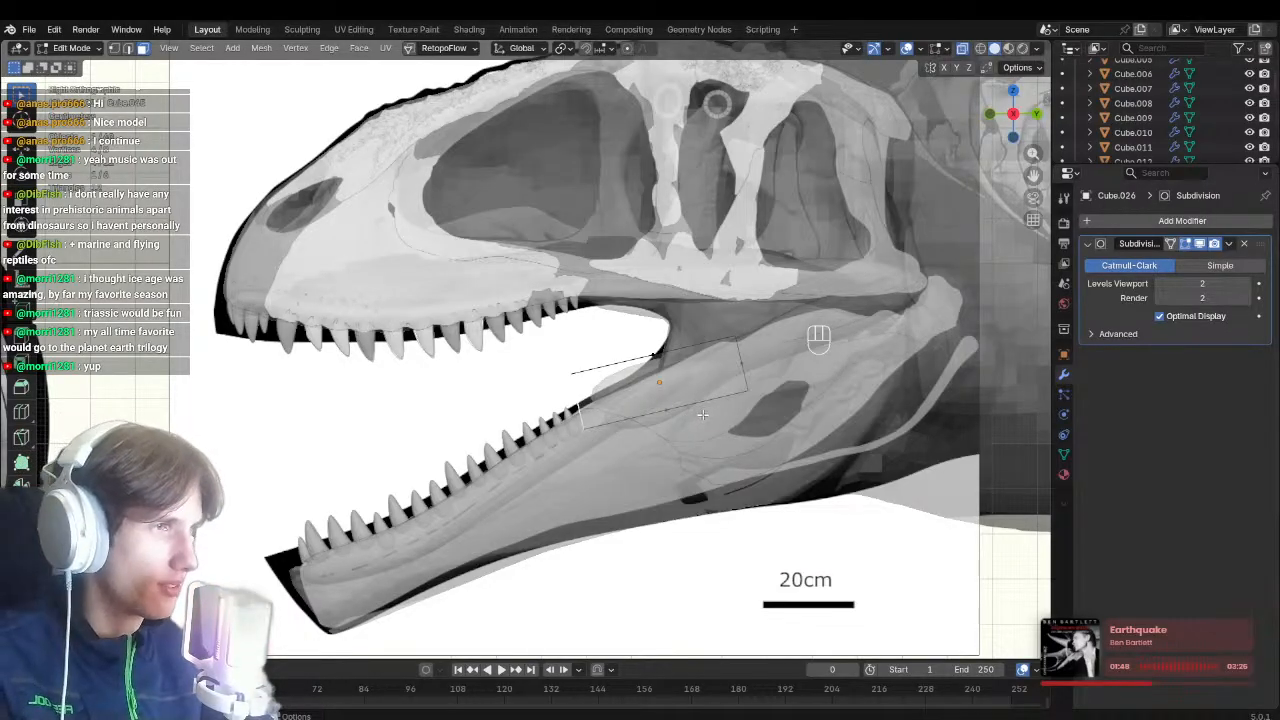
key(e)
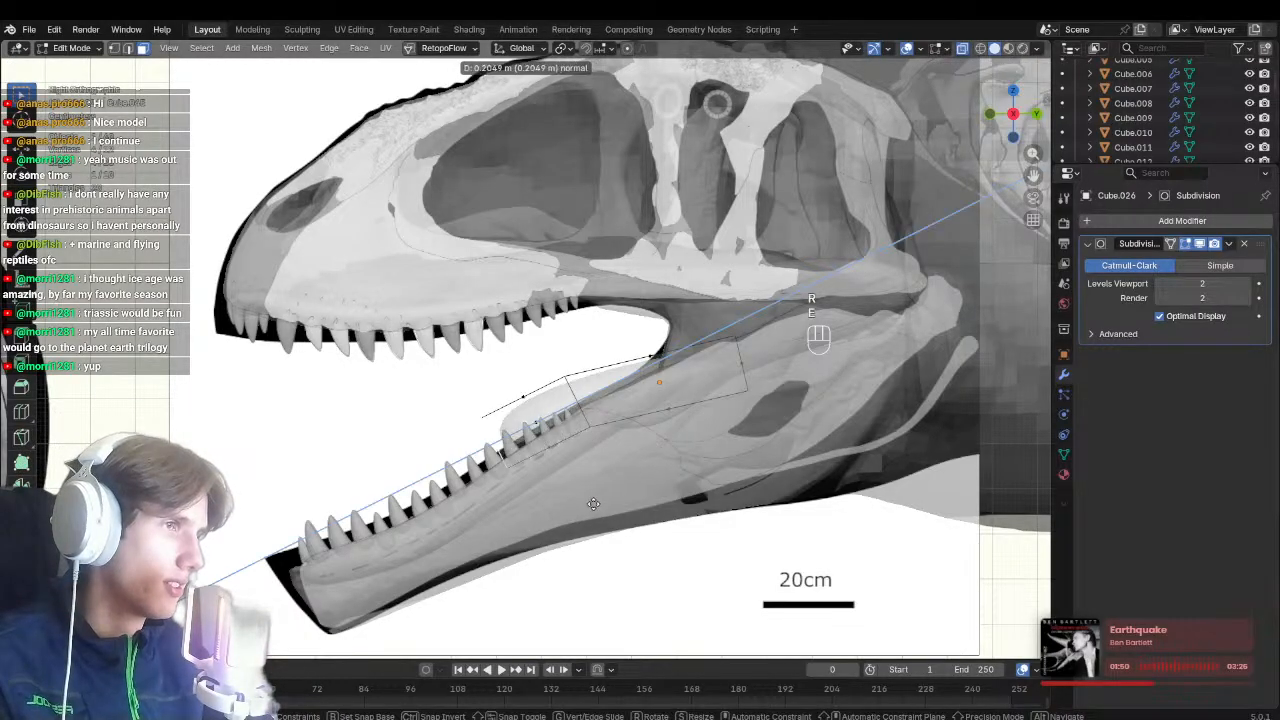
click(593, 504)
key(r)
click(593, 538)
key(s)
click(586, 554)
Extrude the tongue forward by about another 0.23 m, scale its tip, and return to Object Mode with X-ray off
key(e)
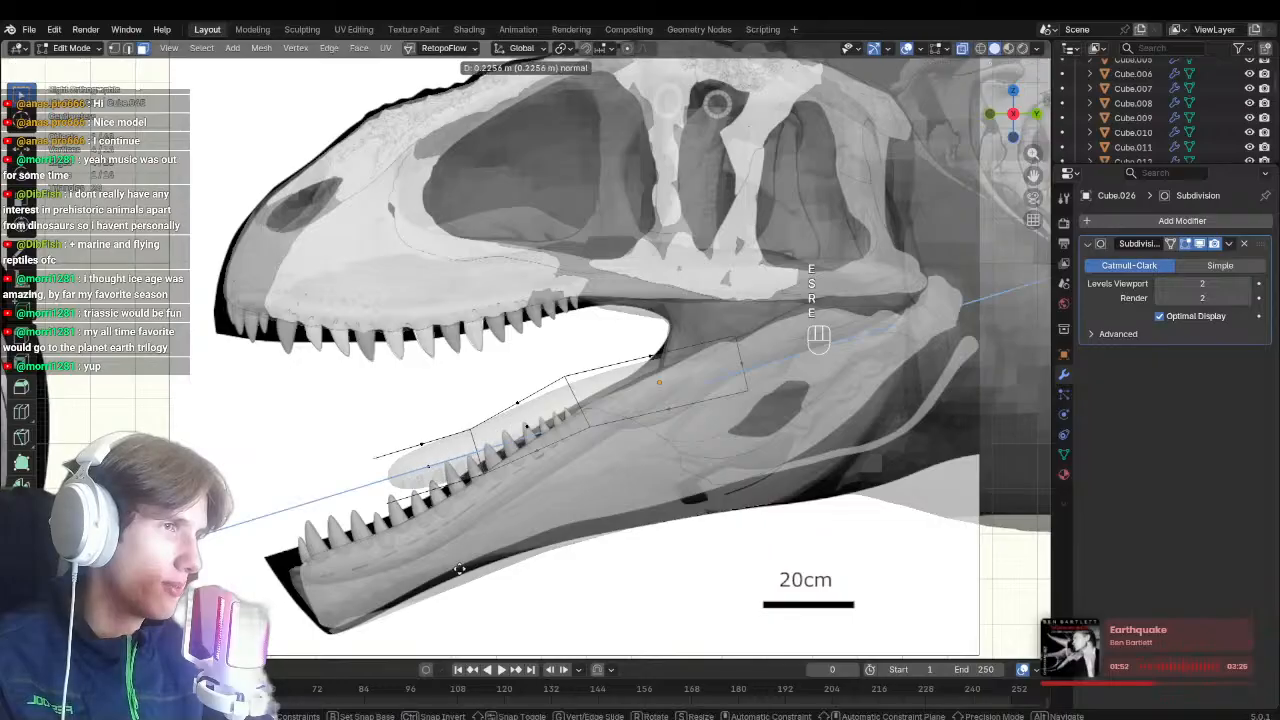
click(459, 568)
key(Tab)
key(alt+z)
middle_drag(459, 568, 805, 510)
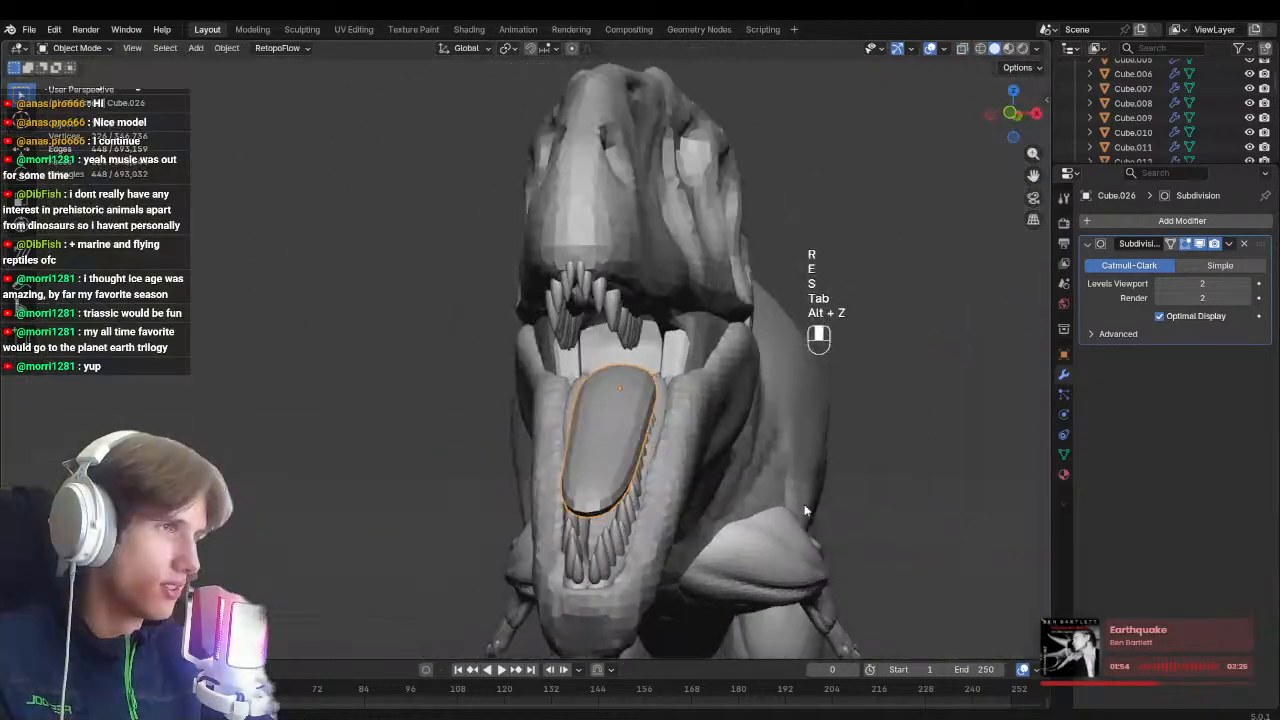
Thin the tongue to about 0.69 along its local Z, then rotate it about -7° in side view to follow the lower jaw
key(s)
key(z)
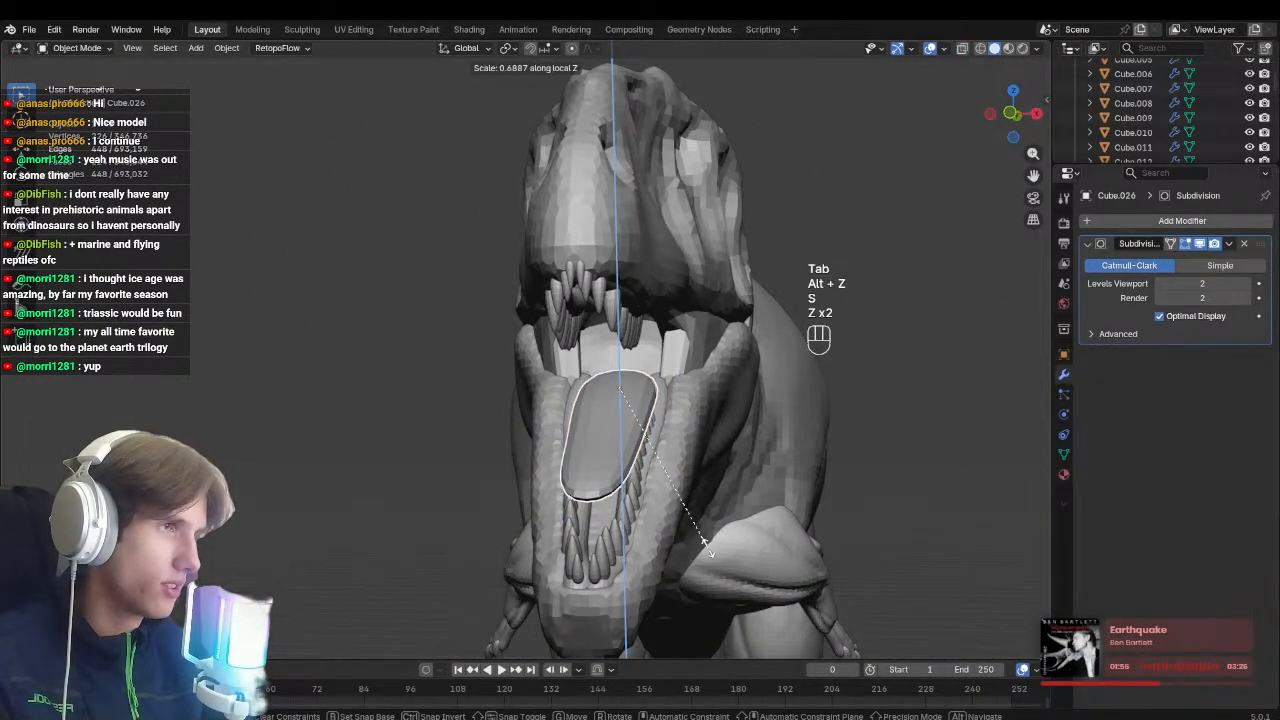
key(z)
click(653, 518)
key(KP_3)
scroll(568, 508, up, 1)
key(r)
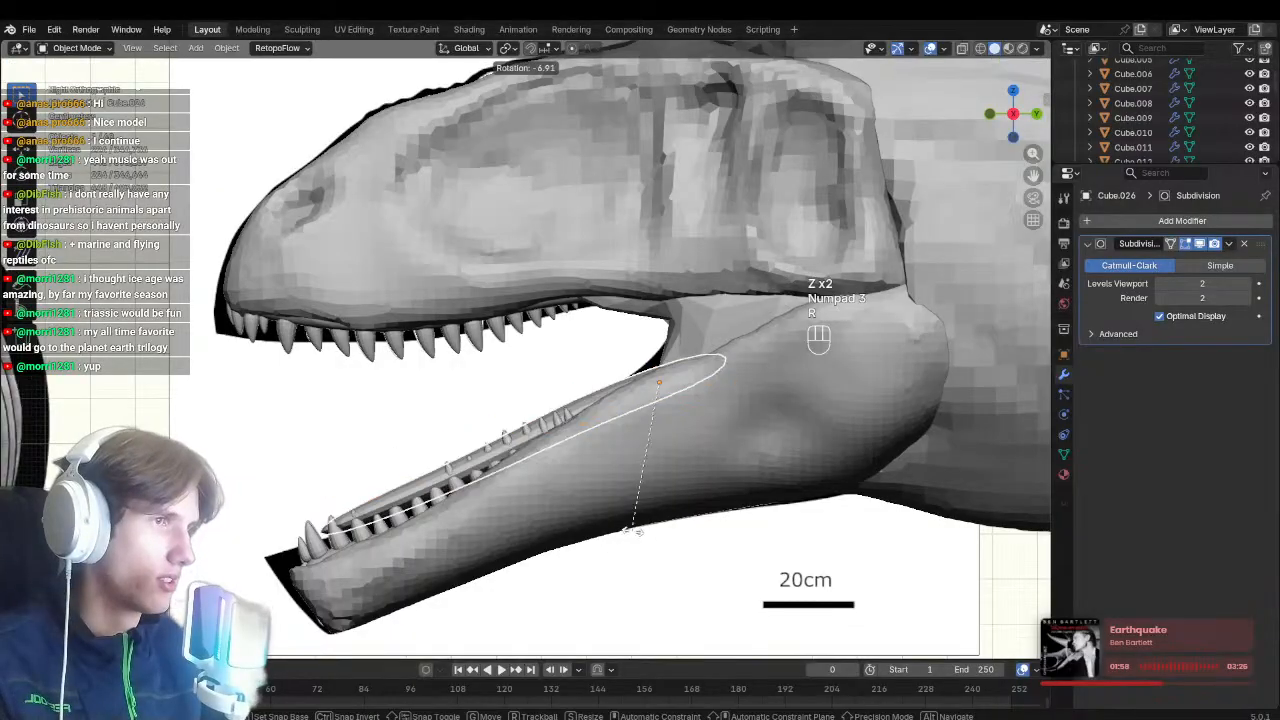
click(625, 528)
Narrow the tongue along X to about 0.8, shorten it along its local Y, and save the file
middle_drag(530, 495, 735, 566)
key(s)
key(x)
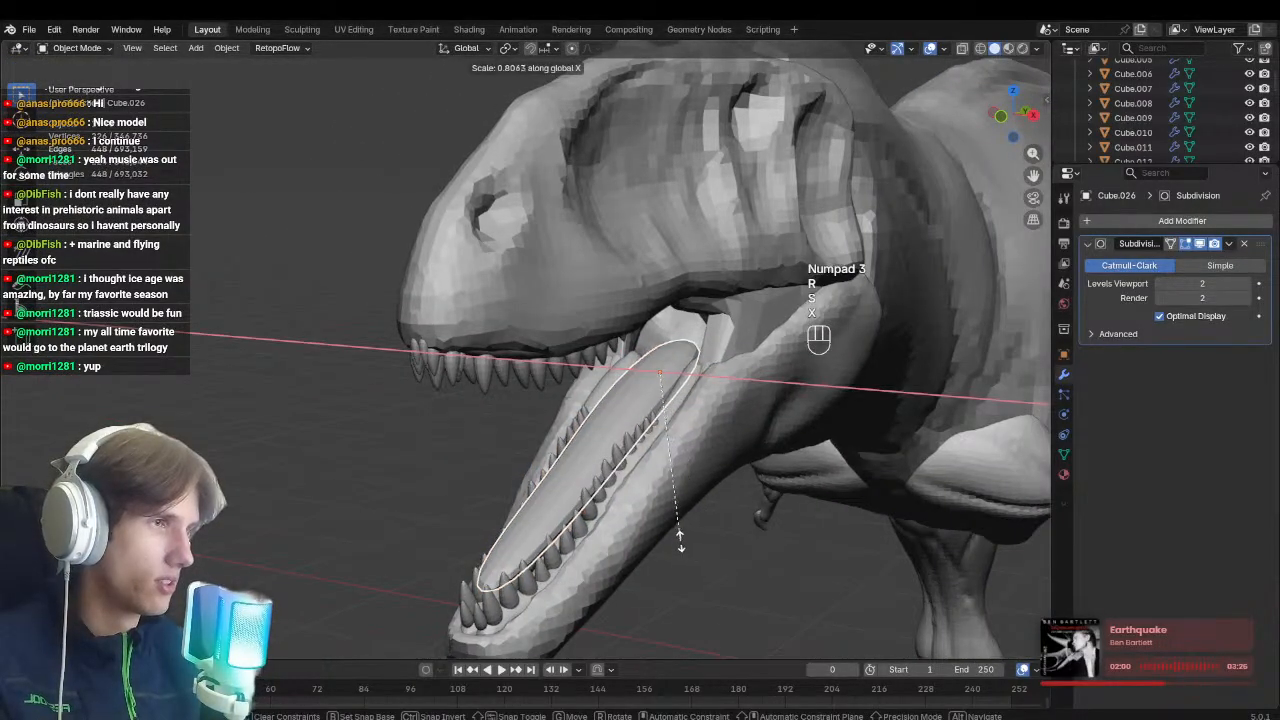
key(z)
key(z)
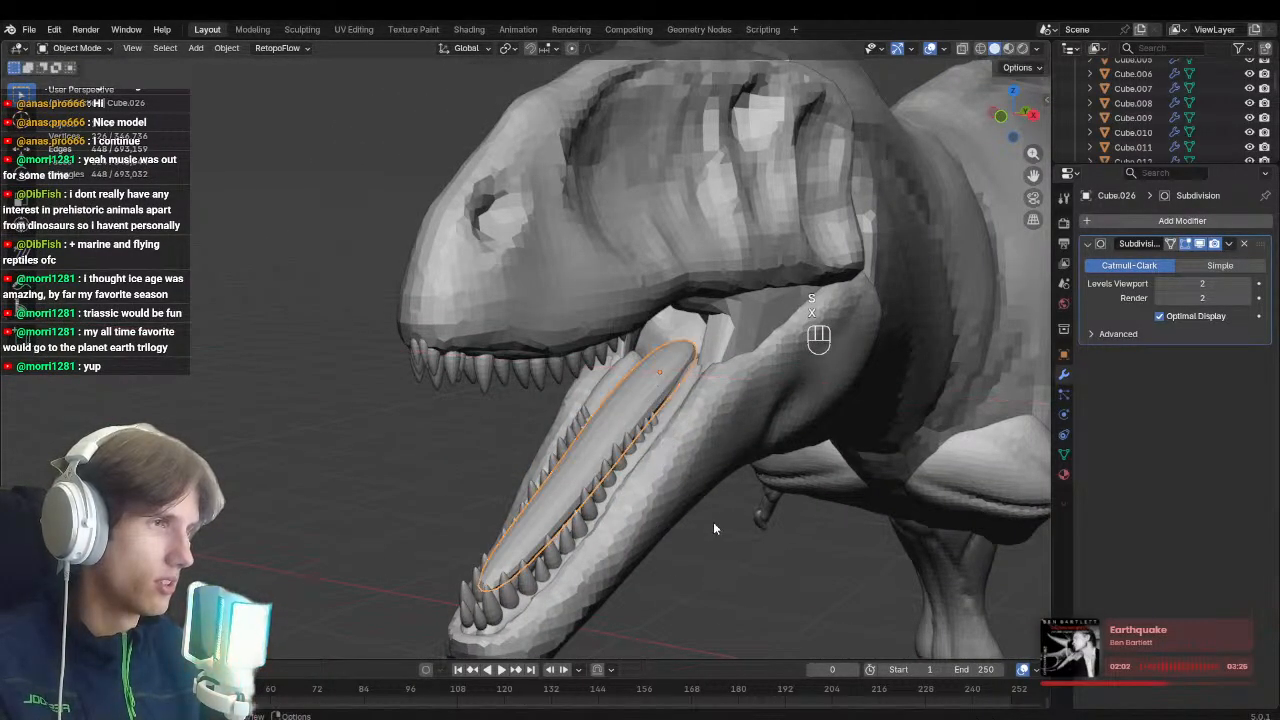
key(y)
key(y)
click(640, 560)
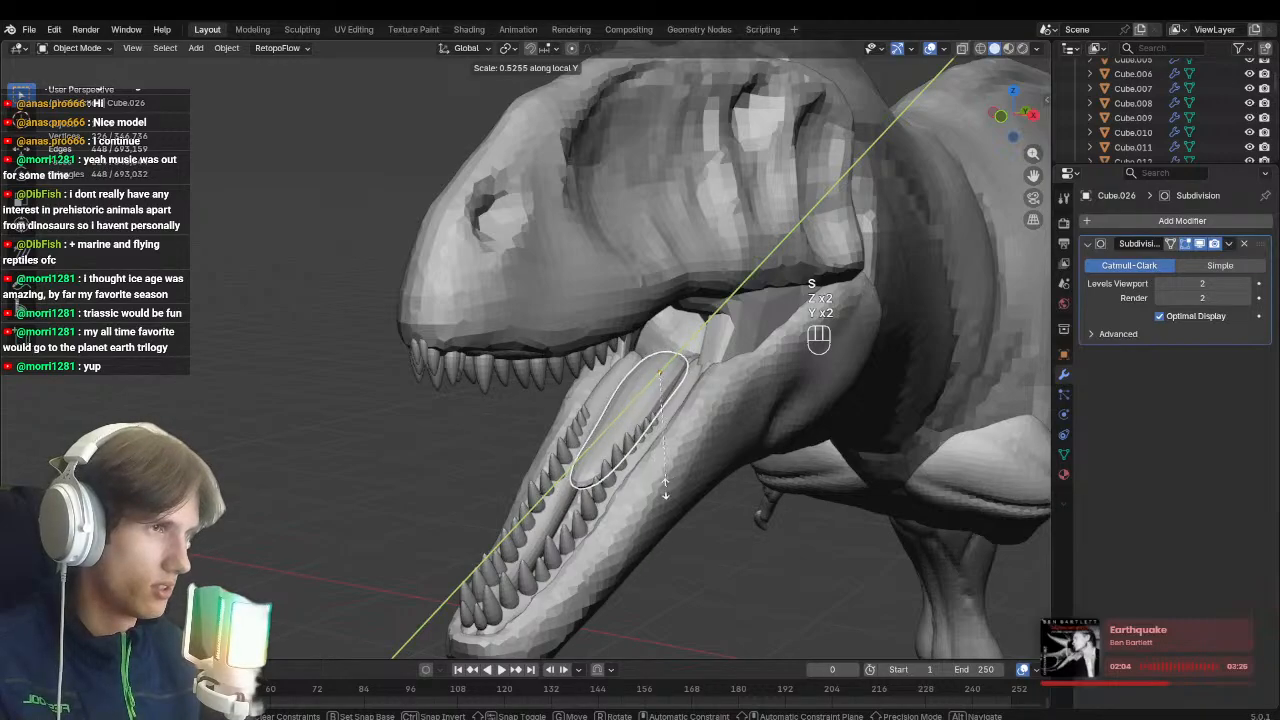
key(ctrl+s)
Select the upper skull, enter Sculpt Mode, and set up a 150 px Grab brush facing the palate
middle_drag(640, 560, 564, 402)
click(563, 401)
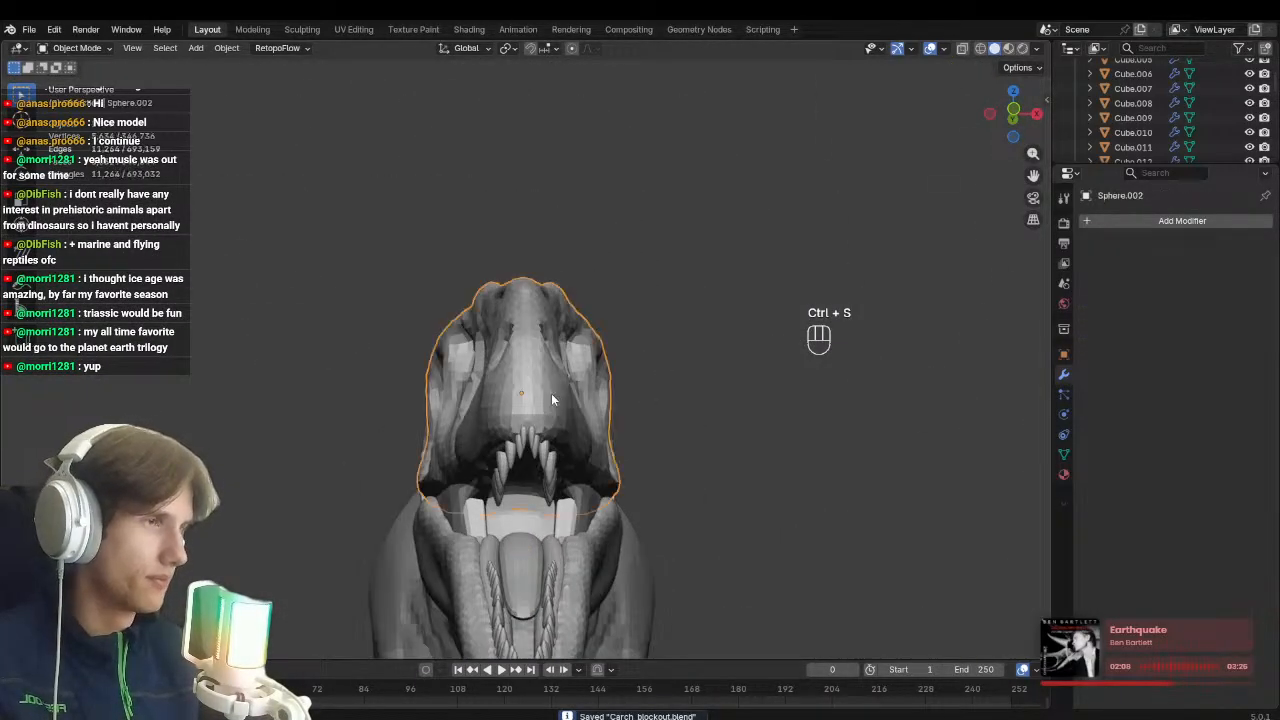
key(KP_1)
key(ctrl+Tab)
mouse_move(521, 472)
middle_down()
mouse_move(563, 290)
mouse_move(613, 237)
mouse_move(584, 335)
middle_up()
key(f)
scroll(586, 314, up, 3)
key(alt+q)
key(f)
click(523, 327)
scroll(570, 385, up, 2)
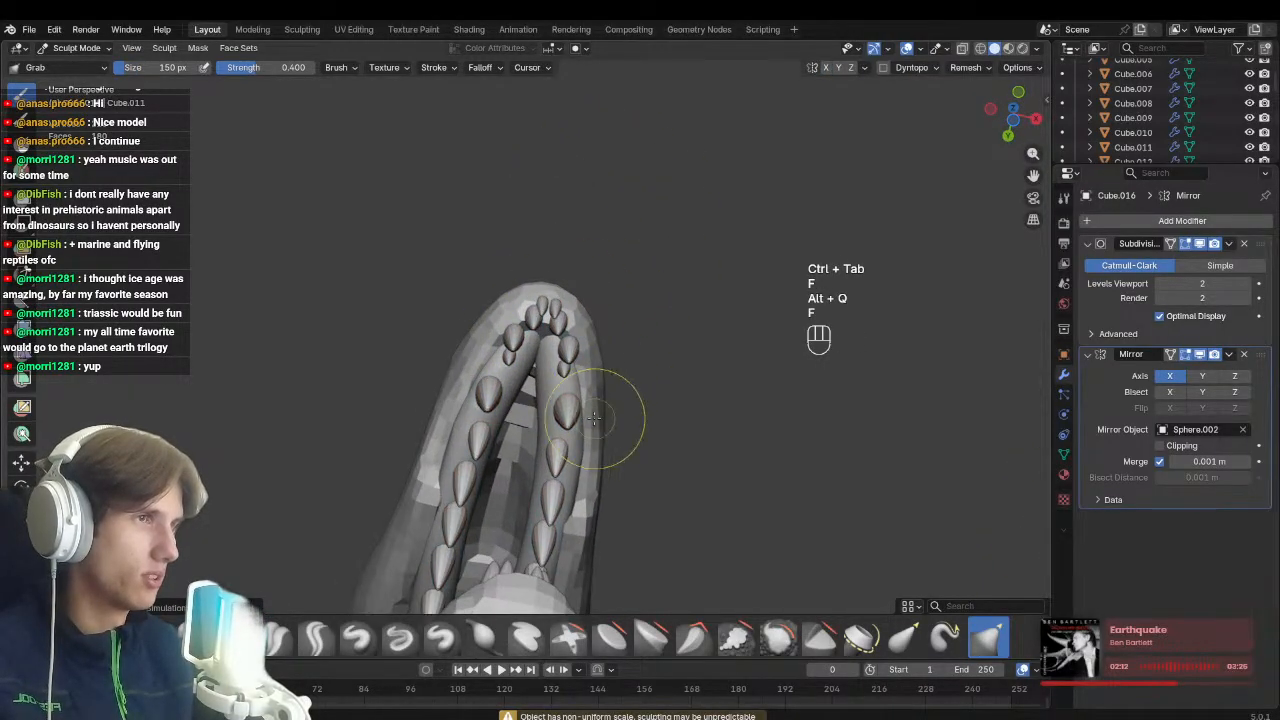
Sculpt the skull between the front upper teeth with the Draw Sharp brush at 130 px
key(alt+q)
key(1)
key(f)
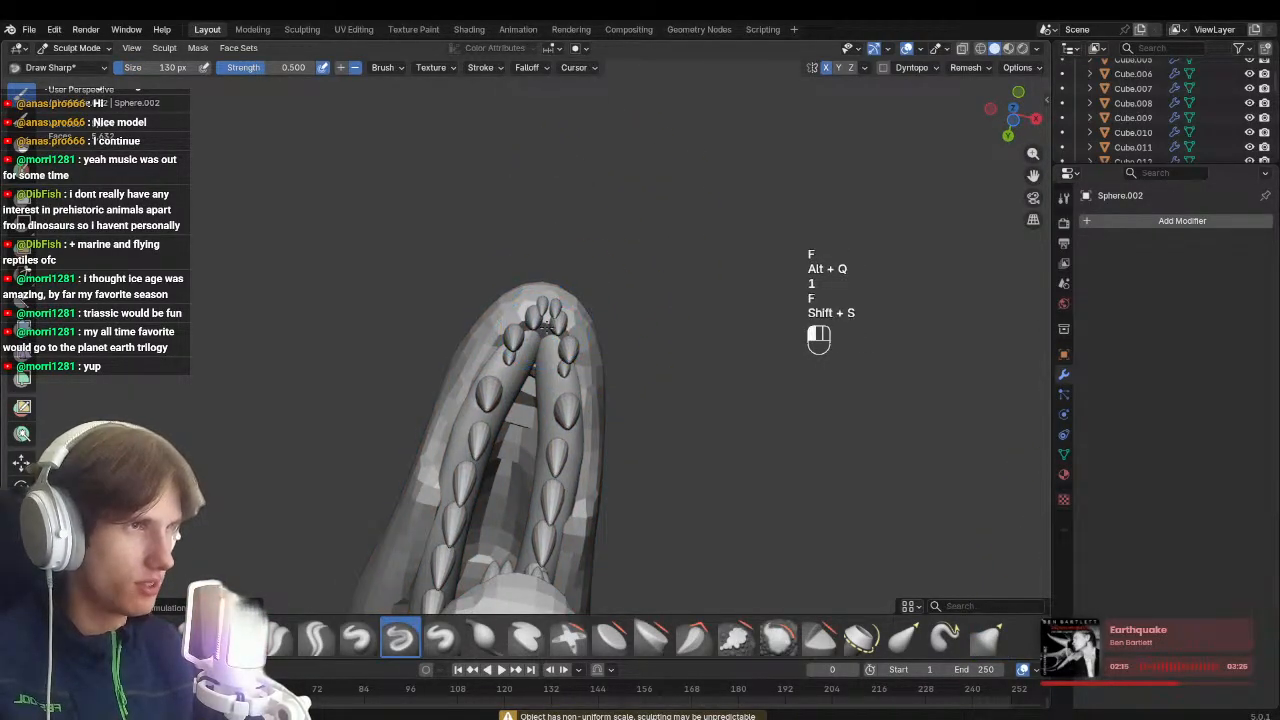
middle_drag(545, 313, 570, 257)
Pull the snout's tip forward with the Grab brush at 226 px
key(g)
middle_drag(543, 271, 533, 256)
key(f)
click(549, 250)
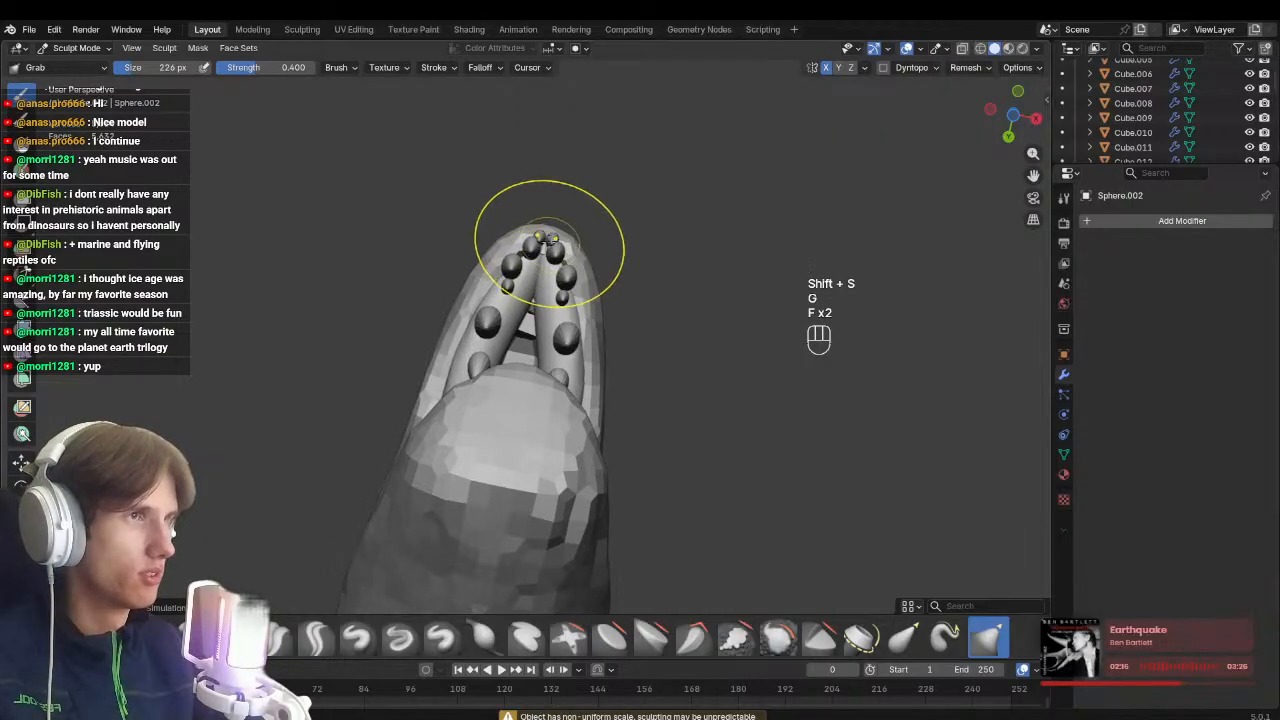
drag(549, 250, 547, 234)
Adjust the upper jaw's lip line against the skull reference in side view with the Grab brush enlarged to 448 px
middle_drag(547, 234, 614, 318)
shift+middle_drag(613, 493, 280, 513)
ctrl+middle_drag(391, 523, 500, 448)
key(KP_3)
key(KP_3)
scroll(513, 437, up, 6)
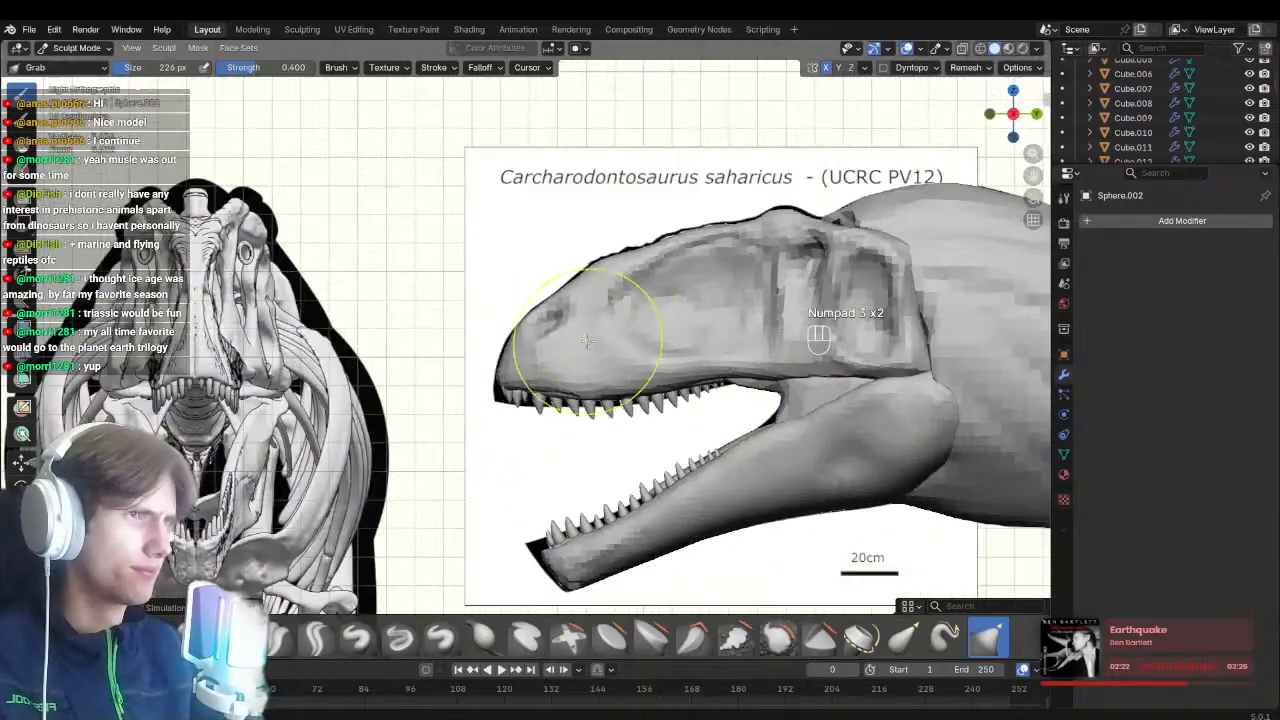
key(alt+q)
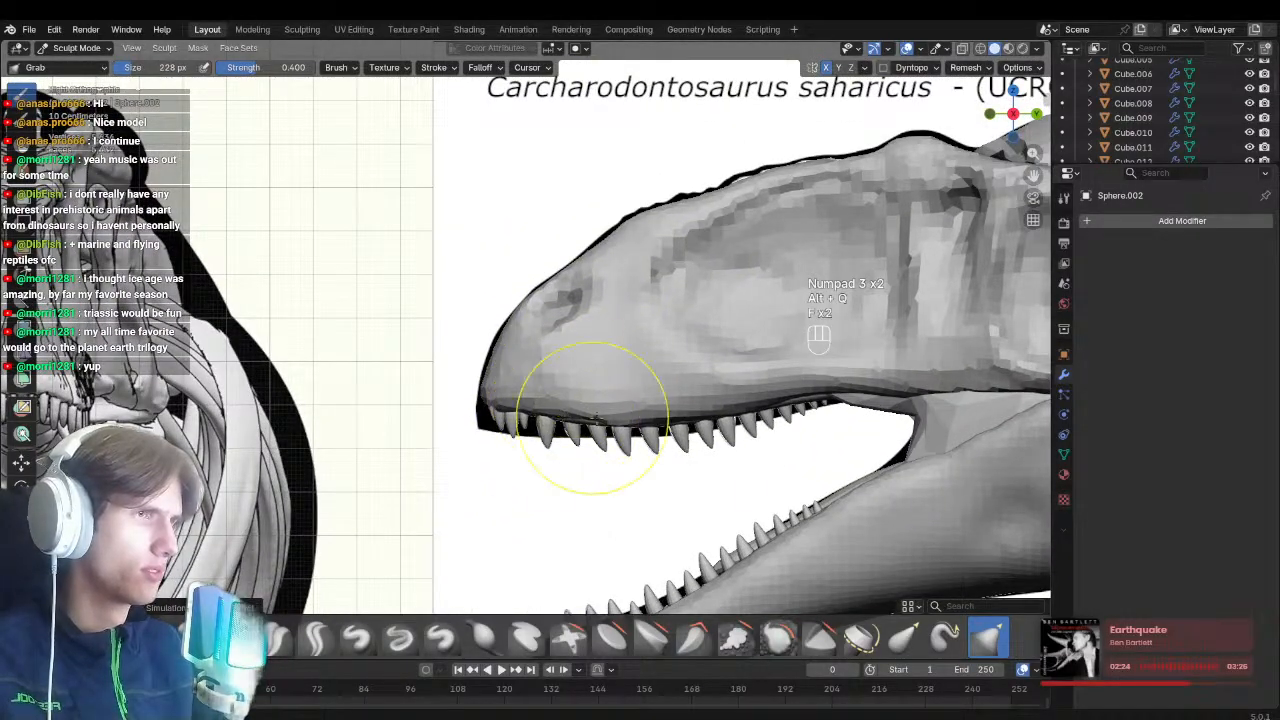
shift+middle_drag(640, 415, 518, 385)
key(f)
click(732, 397)
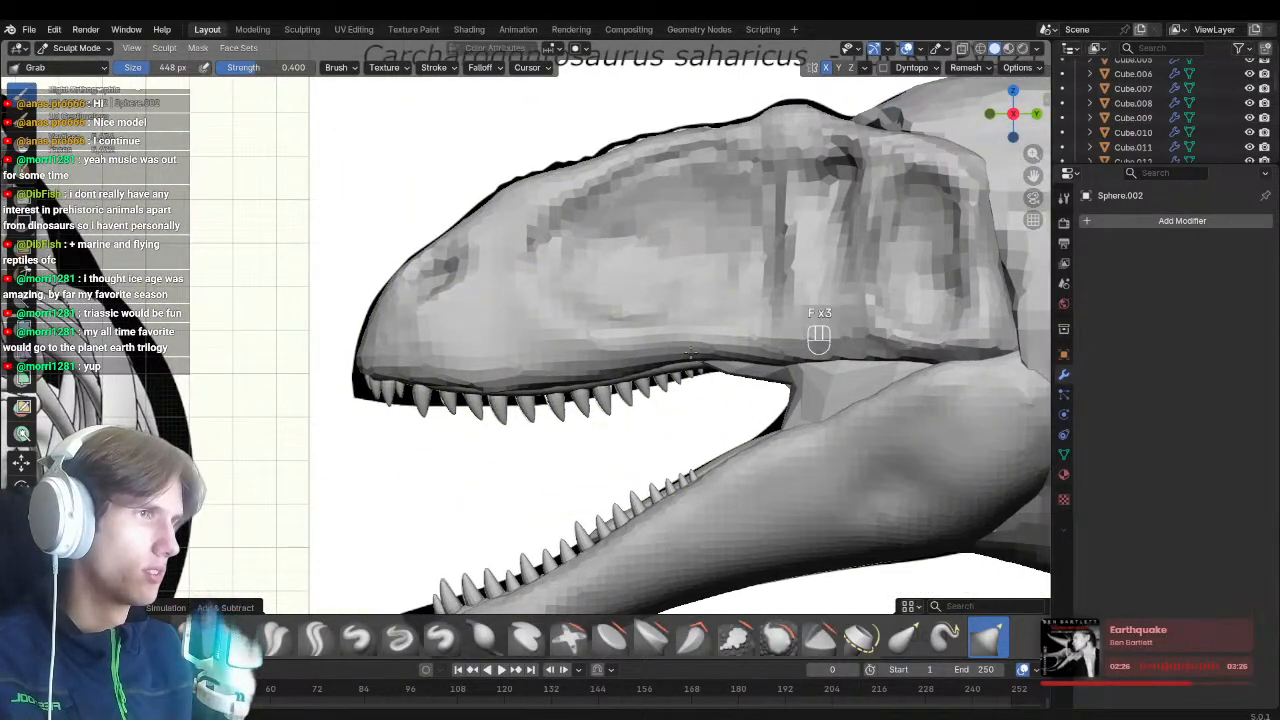
Switch sculpting to the mouth-corner piece between the jaws, adjust its voxel size, and remesh it
mouse_move(776, 362)
shift+middle_down()
mouse_move(751, 287)
mouse_move(651, 342)
shift+middle_up()
key(alt+q)
key(f)
click(750, 345)
key(r)
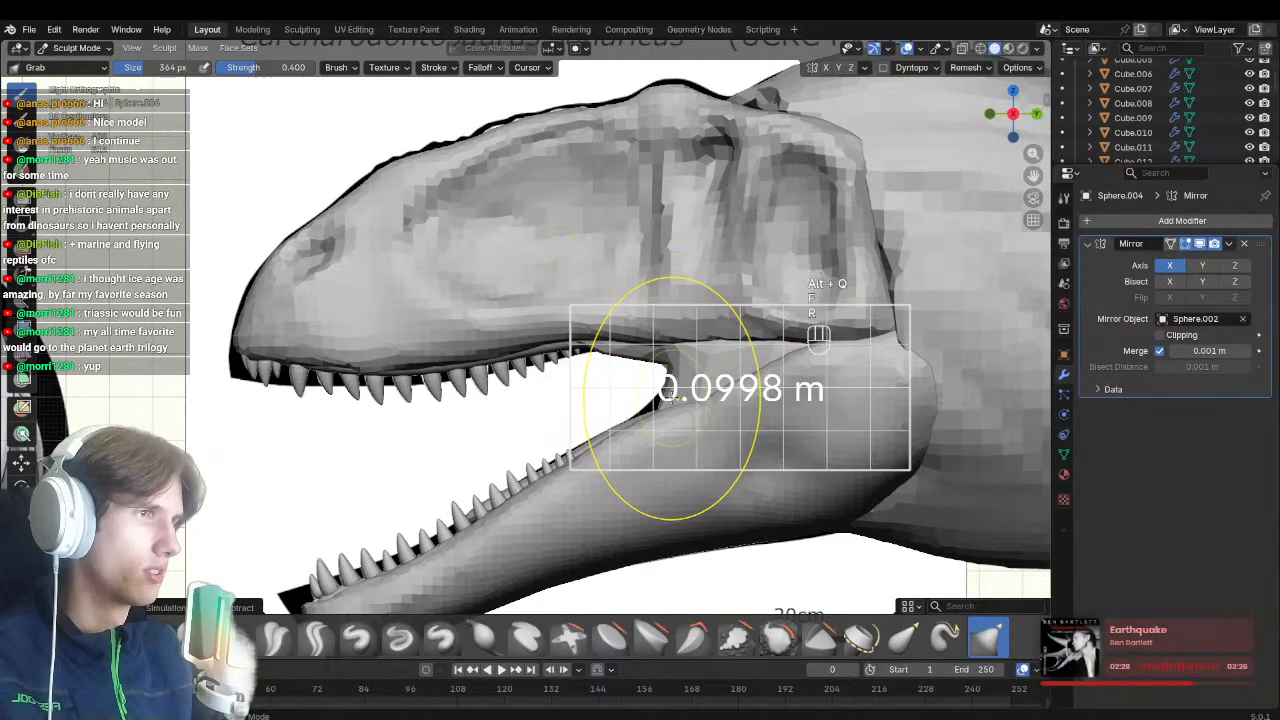
click(645, 450)
key(ctrl+r)
Shape the mouth-corner piece to the skull reference with the Grab brush, using X-ray to compare them
key(f)
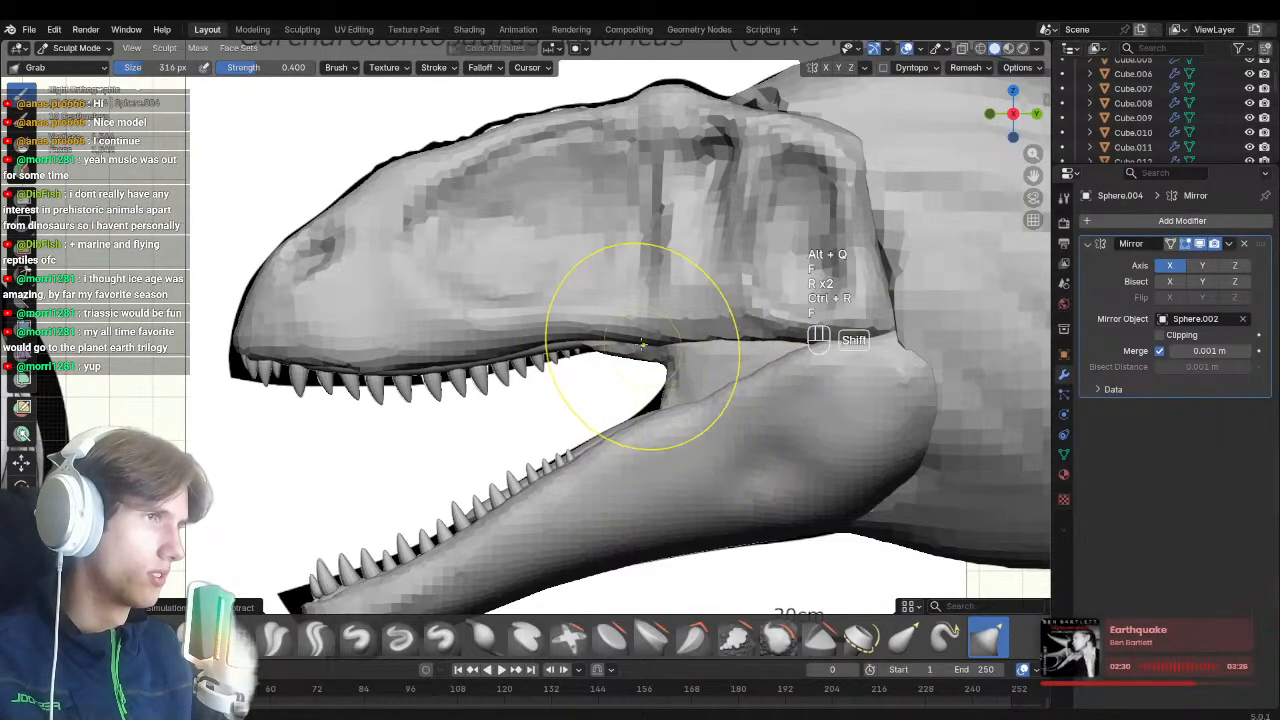
click(742, 350)
key(alt+z)
key(f)
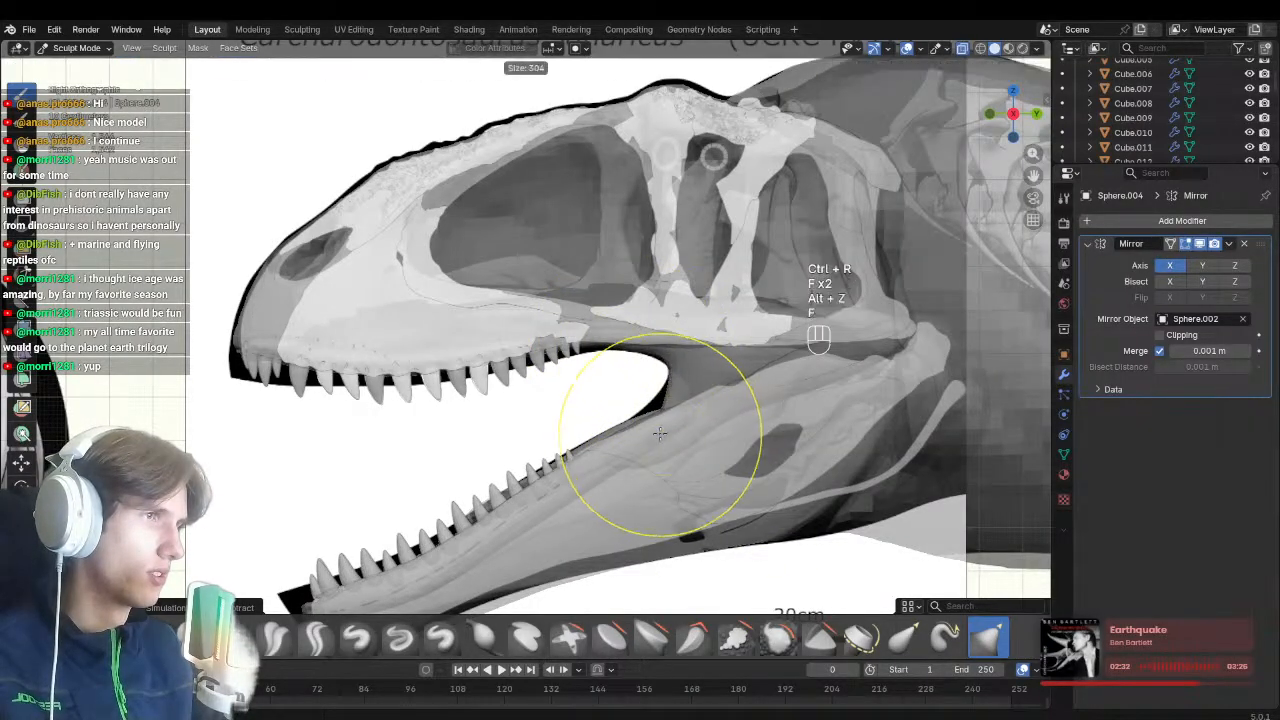
click(663, 378)
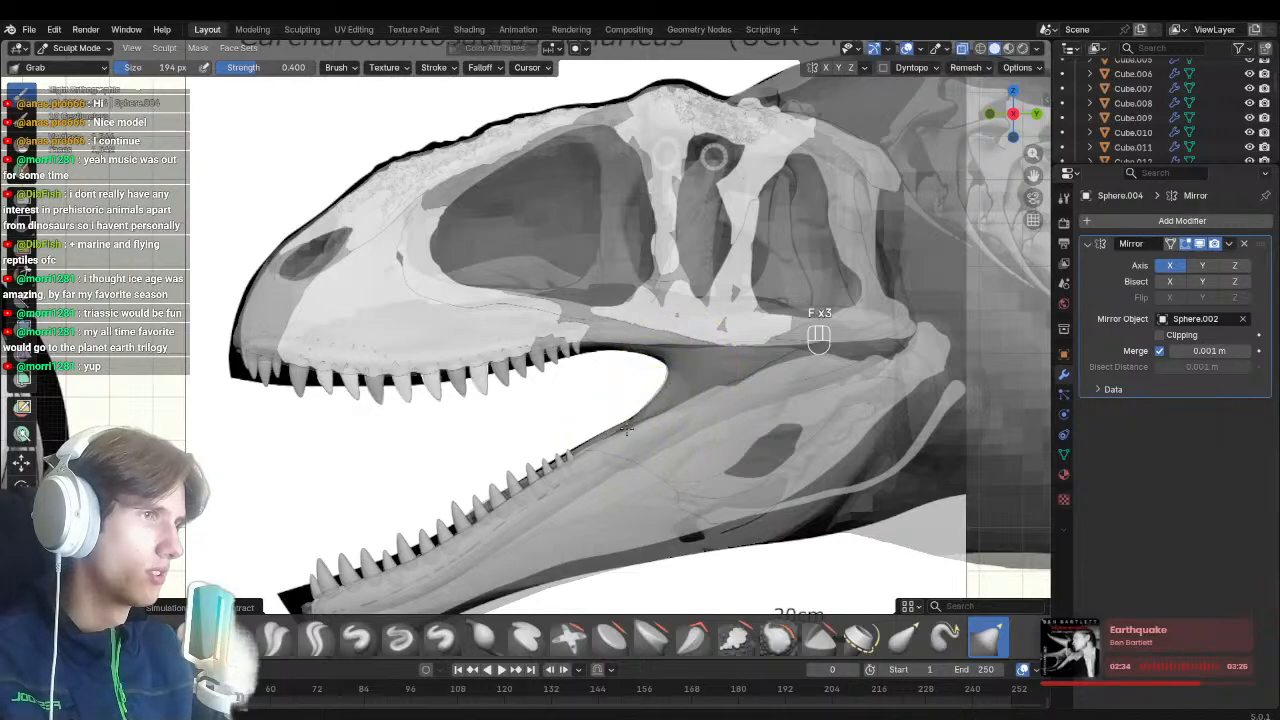
key(f)
click(498, 390)
key(alt+z)
Save the blockout file and check the mouth and the whole dinosaur from several angles
middle_drag(483, 362, 690, 372)
ctrl+middle_drag(690, 372, 664, 455)
key(ctrl+s)
middle_drag(664, 455, 570, 482)
mouse_move(570, 482)
middle_down()
mouse_move(601, 484)
mouse_move(634, 440)
mouse_move(626, 427)
mouse_move(526, 480)
mouse_move(410, 500)
mouse_move(471, 500)
mouse_move(549, 437)
mouse_move(694, 457)
mouse_move(575, 470)
mouse_move(604, 385)
middle_up()
key(ctrl+s)
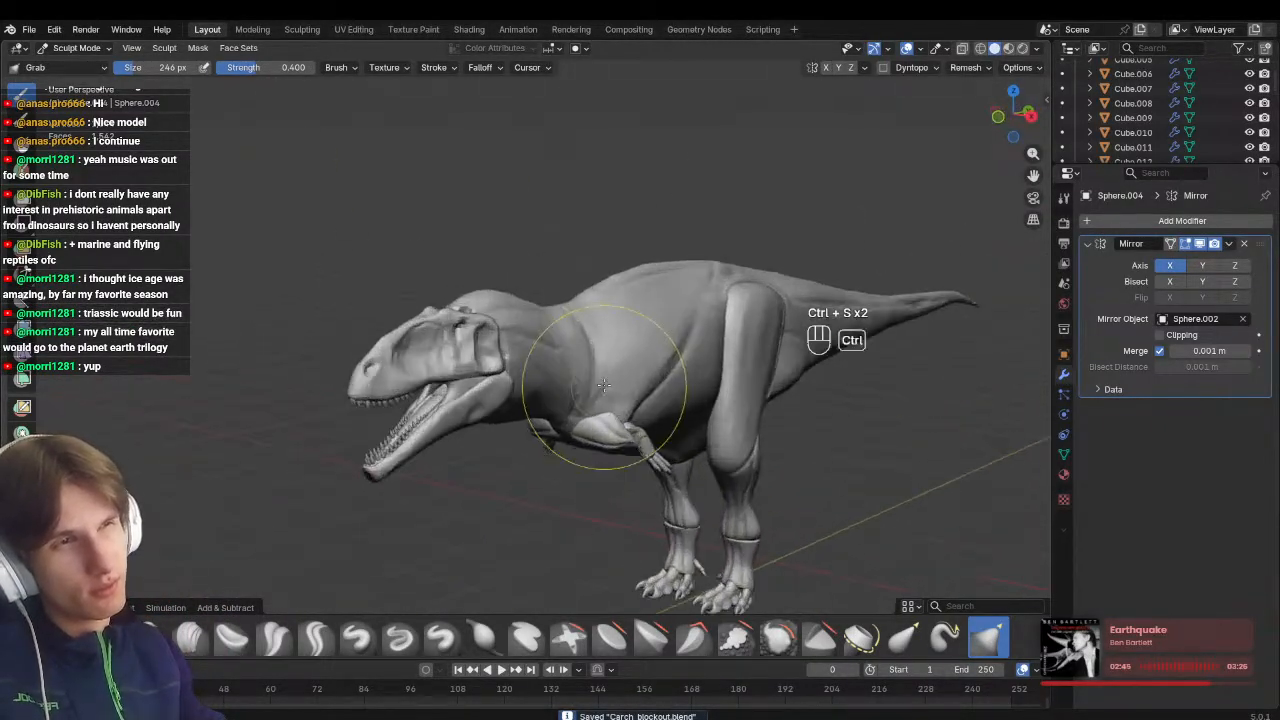
Compare the head with the reference through X-ray, switch to the skull, refine it with the Grab brush at 206 px, and save
key(KP_3)
key(KP_3)
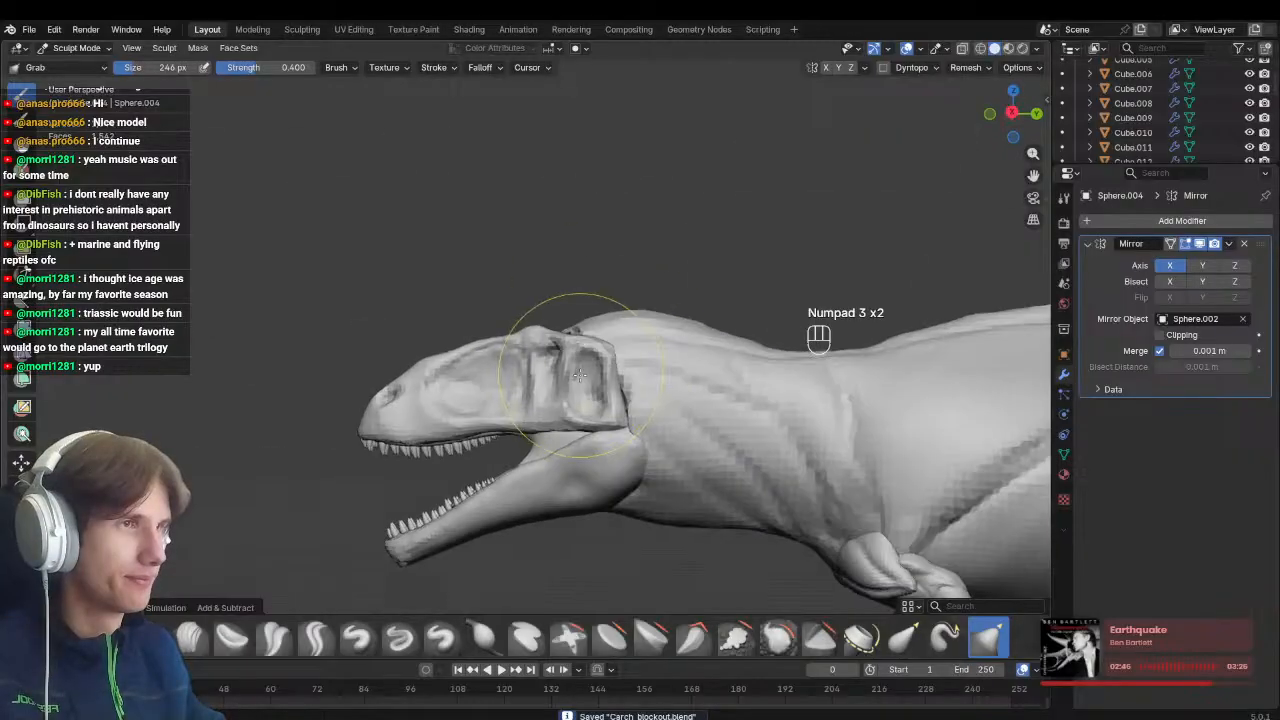
key(KP_3)
key(alt+z)
shift+middle_drag(619, 334, 659, 350)
key(alt+z)
key(g)
key(f)
key(alt+q)
key(f)
key(f)
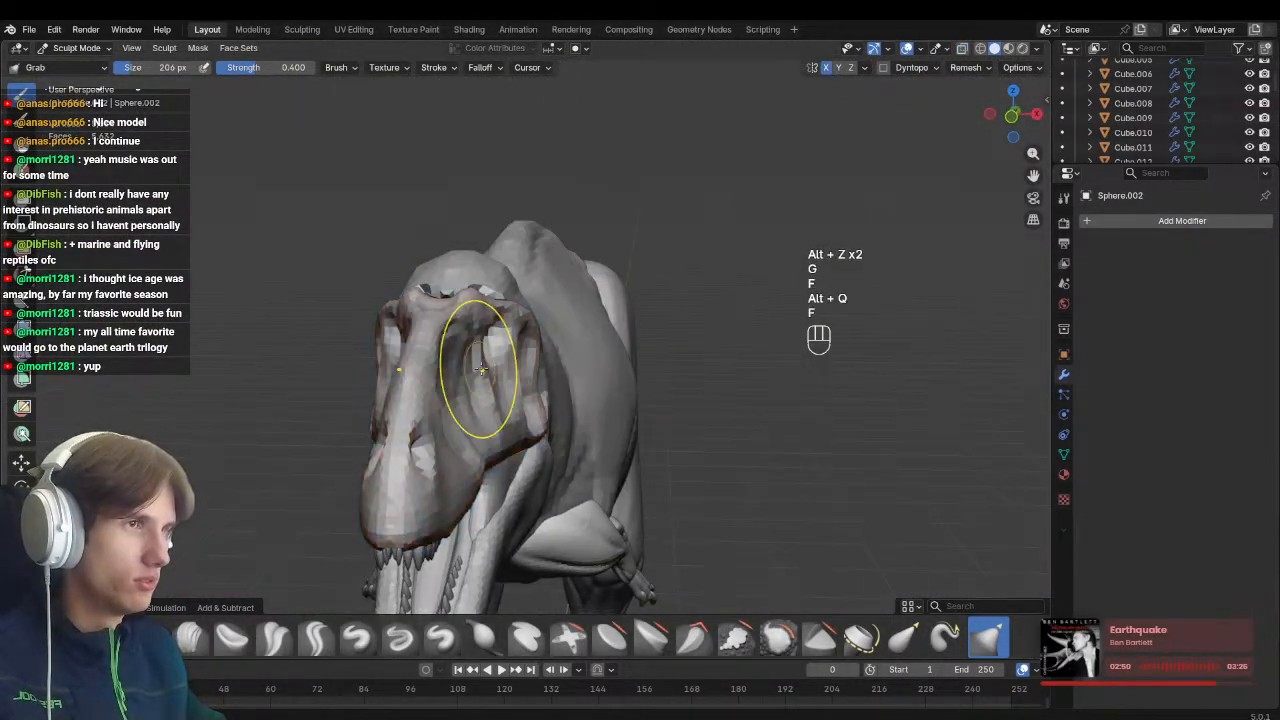
middle_drag(510, 363, 488, 447)
key(ctrl+s)
Reshape the skull's rear edge beside the neck in side view with a Grab brush of about 230 px, then save
key(KP_3)
scroll(521, 362, up, 2)
key(alt+q)
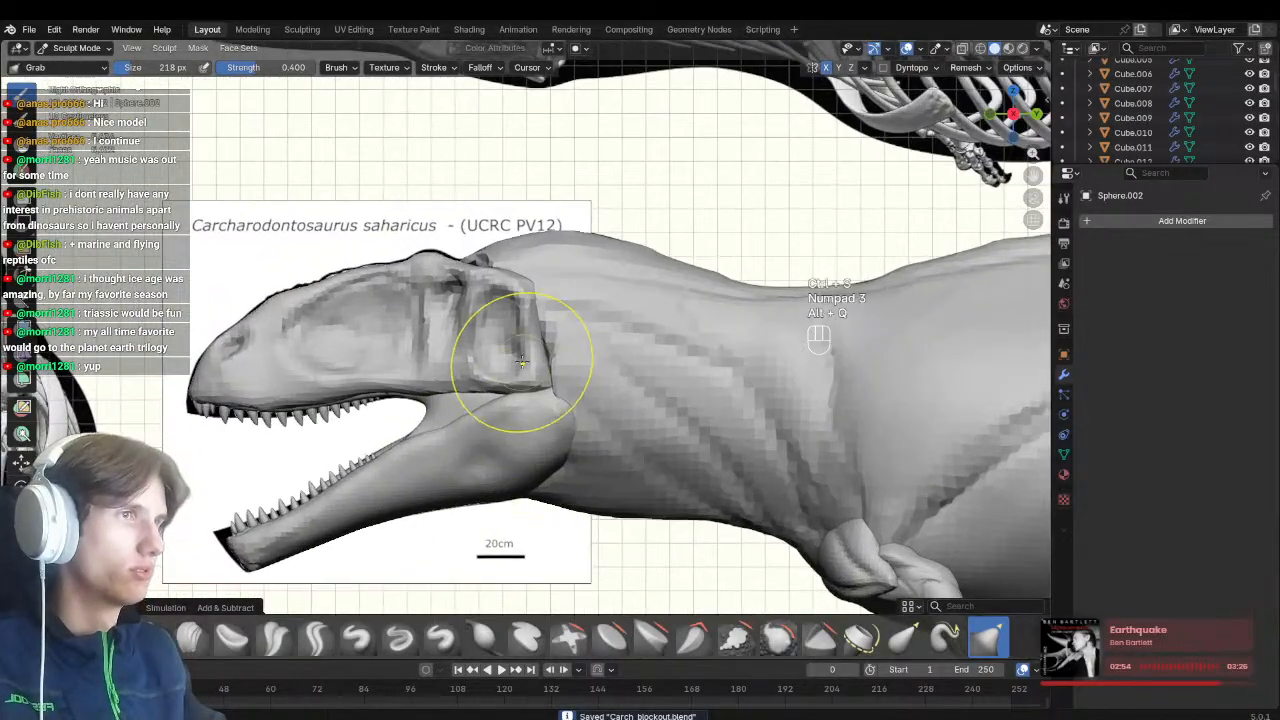
shift+middle_drag(526, 379, 551, 425)
scroll(555, 420, up, 1)
key(f)
key(f)
click(571, 396)
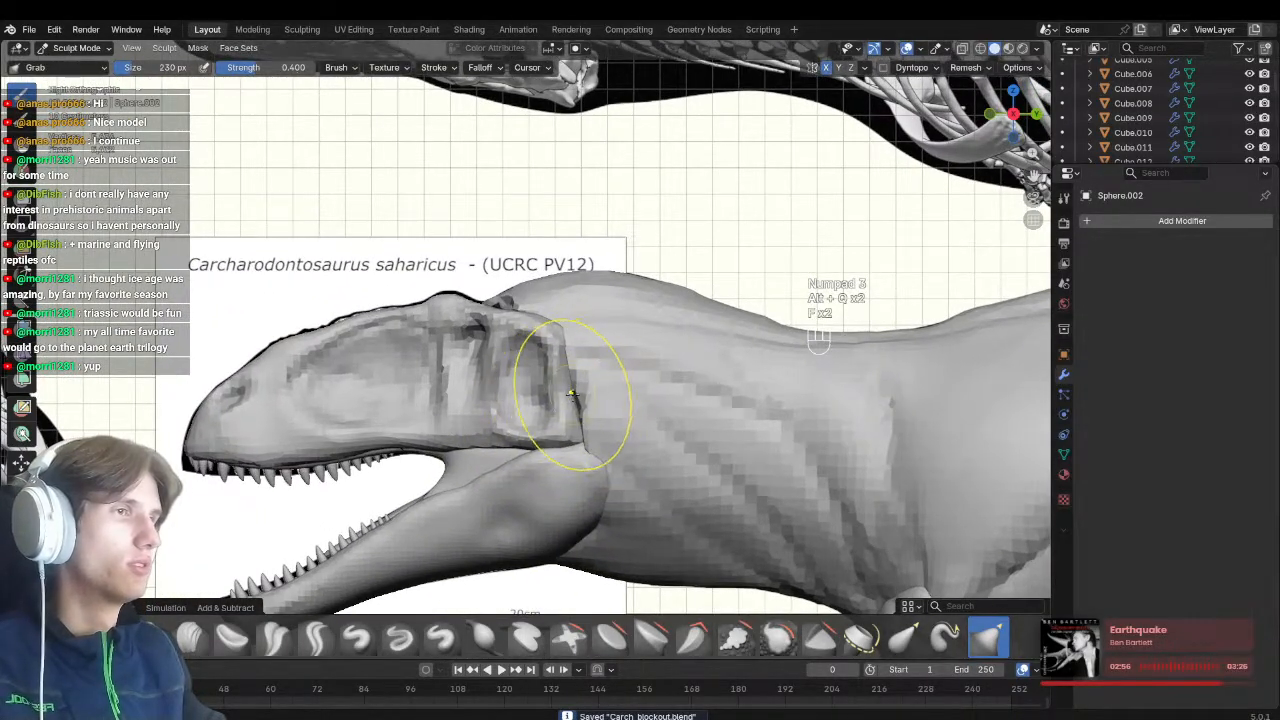
key(f)
click(592, 423)
scroll(543, 470, down, 2)
key(ctrl+s)
Examine the head, neck and whole body from the side and from below
shift+middle_drag(541, 474, 568, 456)
middle_drag(545, 450, 493, 437)
drag(493, 437, 563, 449)
scroll(563, 449, down, 4)
middle_drag(563, 449, 660, 448)
mouse_move(578, 503)
shift+middle_down()
mouse_move(604, 426)
mouse_move(539, 430)
mouse_move(625, 472)
shift+middle_up()
scroll(625, 465, up, 2)
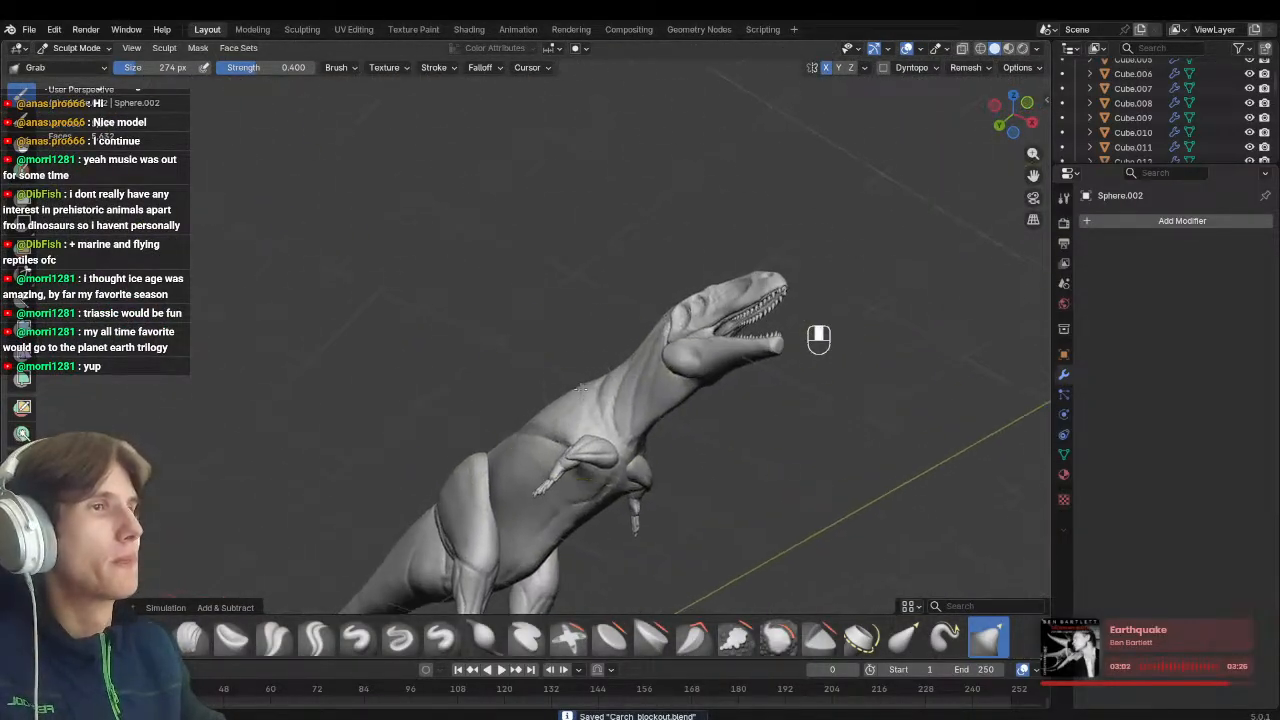
Switch sculpting to the body, adjust its form with the Grab brush, and save the file
key(alt+q)
key(f)
click(584, 413)
mouse_move(584, 413)
middle_down()
mouse_move(466, 380)
mouse_move(470, 362)
middle_up()
mouse_move(470, 375)
middle_down()
mouse_move(623, 477)
mouse_move(612, 505)
mouse_move(380, 431)
middle_up()
key(f)
click(609, 478)
key(KP_3)
key(ctrl+s)
Refine the body's surface in side view with the Crease Polish brush at 66 px and 100 px, then save
scroll(686, 409, up, 1)
mouse_move(670, 400)
shift+middle_down()
mouse_move(540, 375)
mouse_move(522, 312)
shift+middle_up()
key(5)
key(f)
click(541, 384)
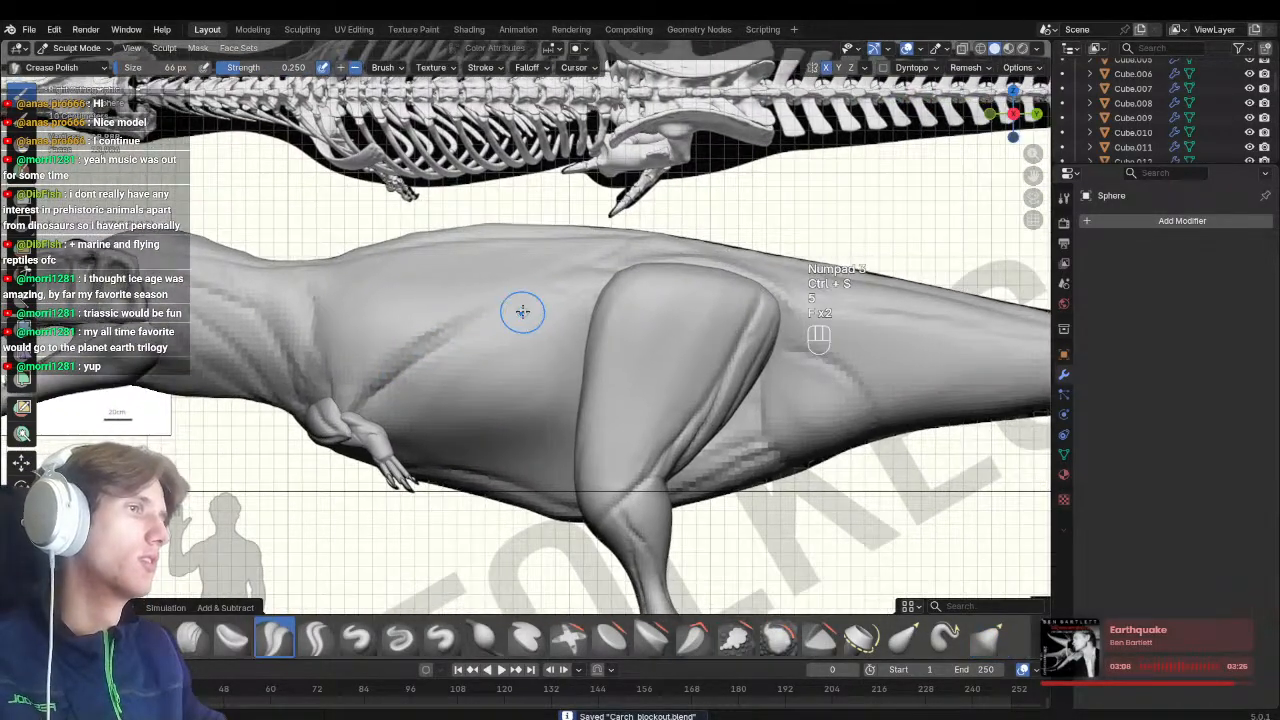
key(f)
click(528, 399)
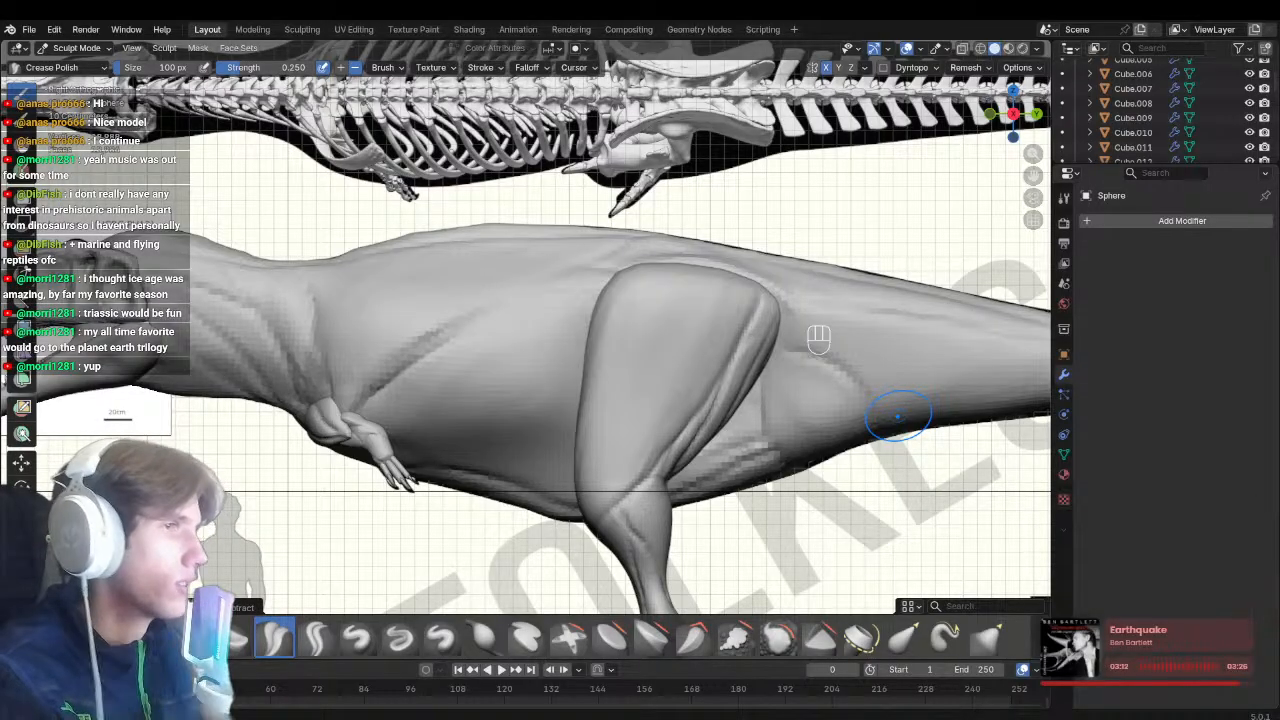
shift+middle_drag(559, 536, 511, 483)
key(ctrl+s)
Switch sculpting to the leg and rework its surface with a resized brush
scroll(580, 428, up, 1)
key(alt+q)
mouse_move(628, 512)
shift+middle_down()
mouse_move(580, 428)
mouse_move(527, 461)
mouse_move(366, 480)
mouse_move(480, 425)
shift+middle_up()
key(2)
mouse_move(480, 425)
middle_down()
mouse_move(451, 414)
mouse_move(404, 430)
mouse_move(491, 491)
mouse_move(471, 529)
mouse_move(411, 508)
middle_up()
key(f)
click(453, 430)
Adjust the lower leg's outline in front view with the Grab brush at 150 px and save
key(KP_1)
mouse_move(550, 482)
shift+middle_down()
mouse_move(517, 434)
mouse_move(495, 436)
shift+middle_up()
key(g)
key(f)
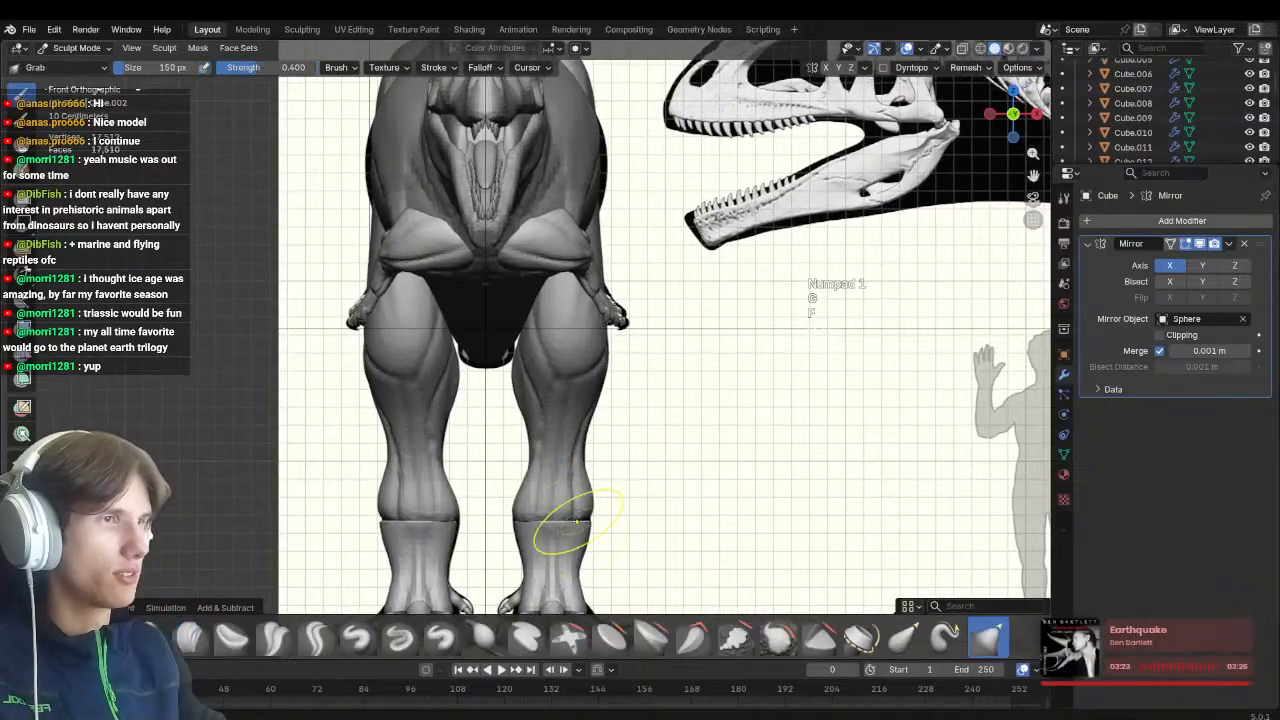
key(ctrl+s)
Examine the lower leg and foot in perspective and side view, keeping the file saved
shift+middle_drag(566, 502, 490, 421)
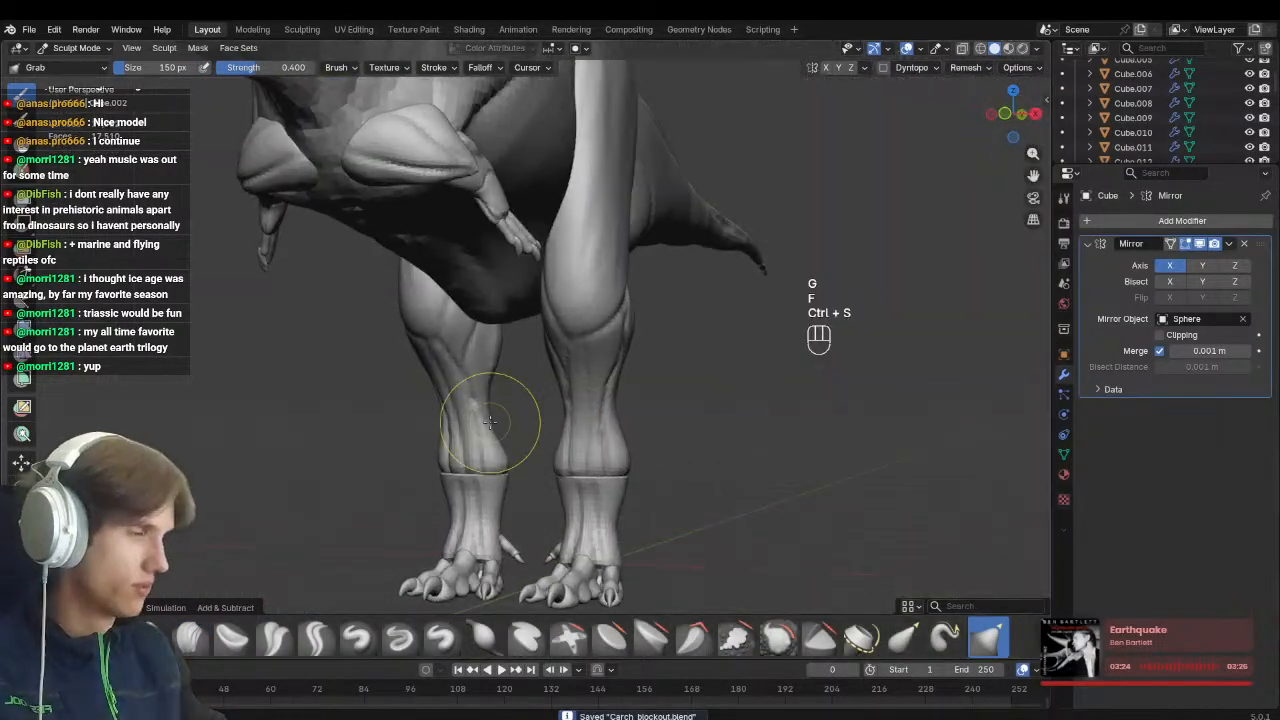
key(KP_3)
shift+middle_drag(654, 554, 614, 401)
key(ctrl+s)
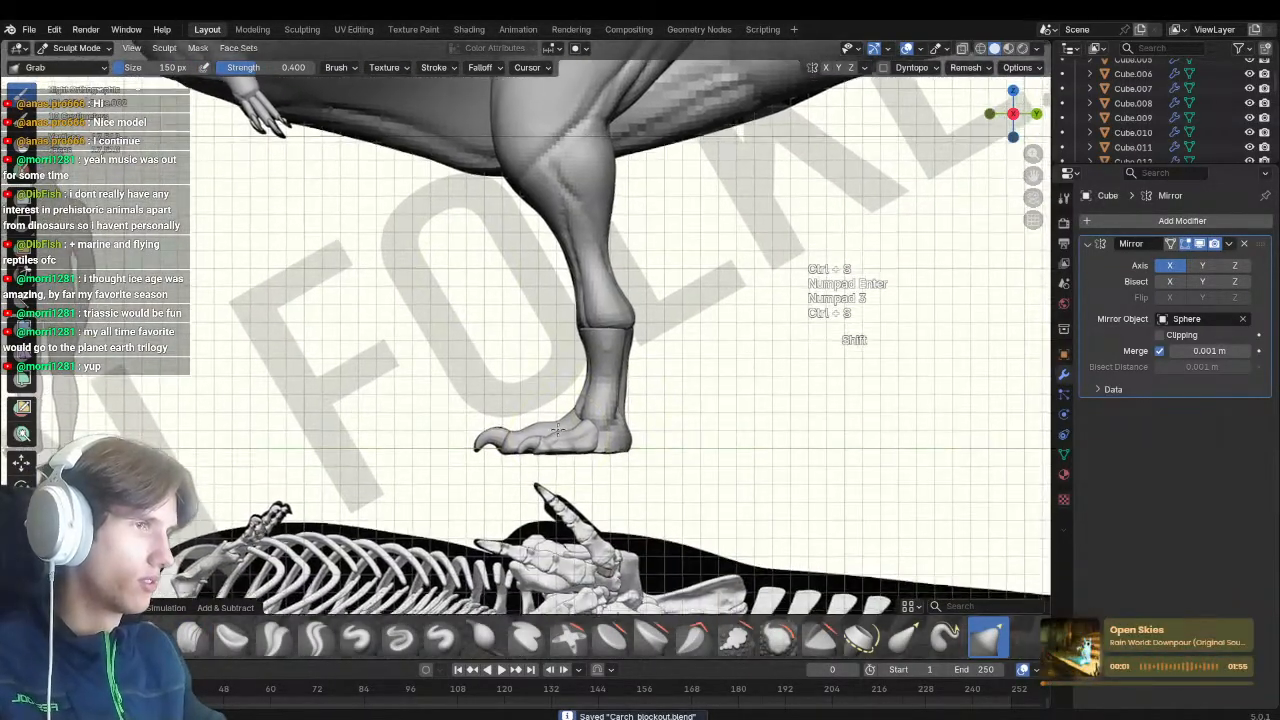
scroll(506, 450, up, 2)
shift+middle_drag(506, 450, 557, 423)
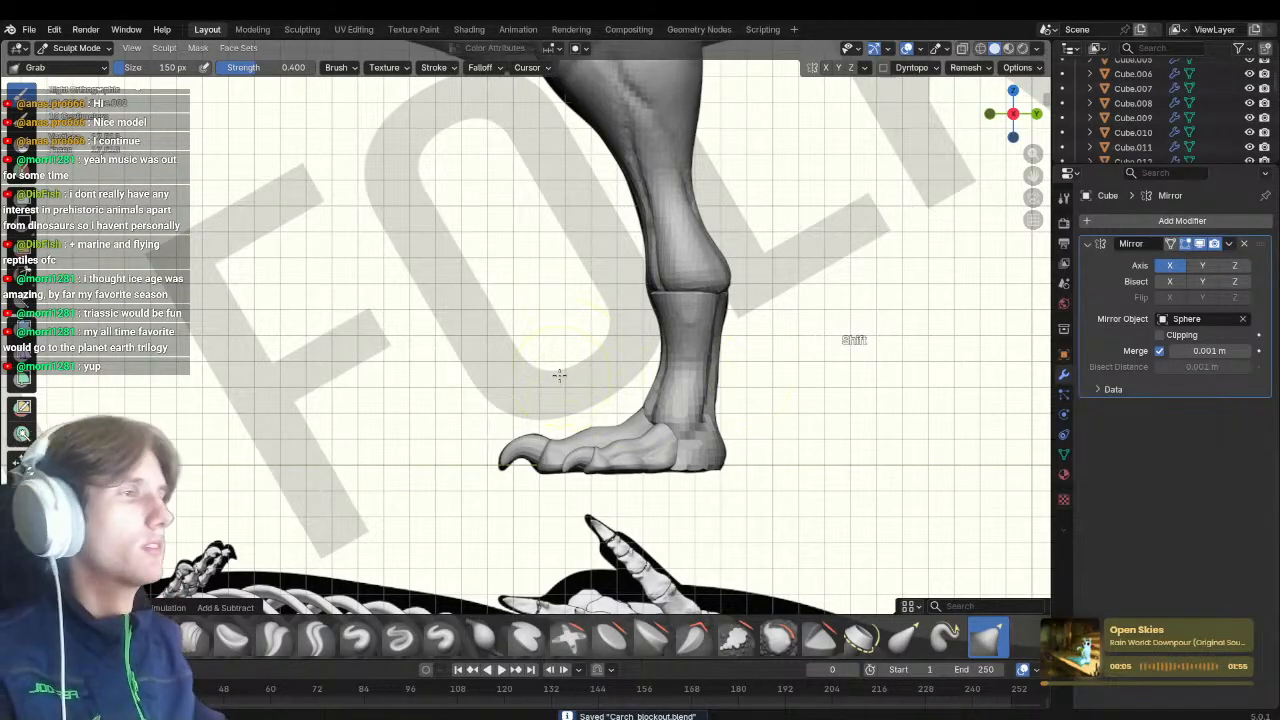
shift+middle_drag(559, 376, 532, 425)
scroll(545, 428, down, 1)
key(ctrl+s)
Adjust the ankle's outline in side view with the Grab brush at 186 px and 232 px
shift+middle_drag(603, 397, 507, 456)
key(alt+q)
key(f)
click(526, 407)
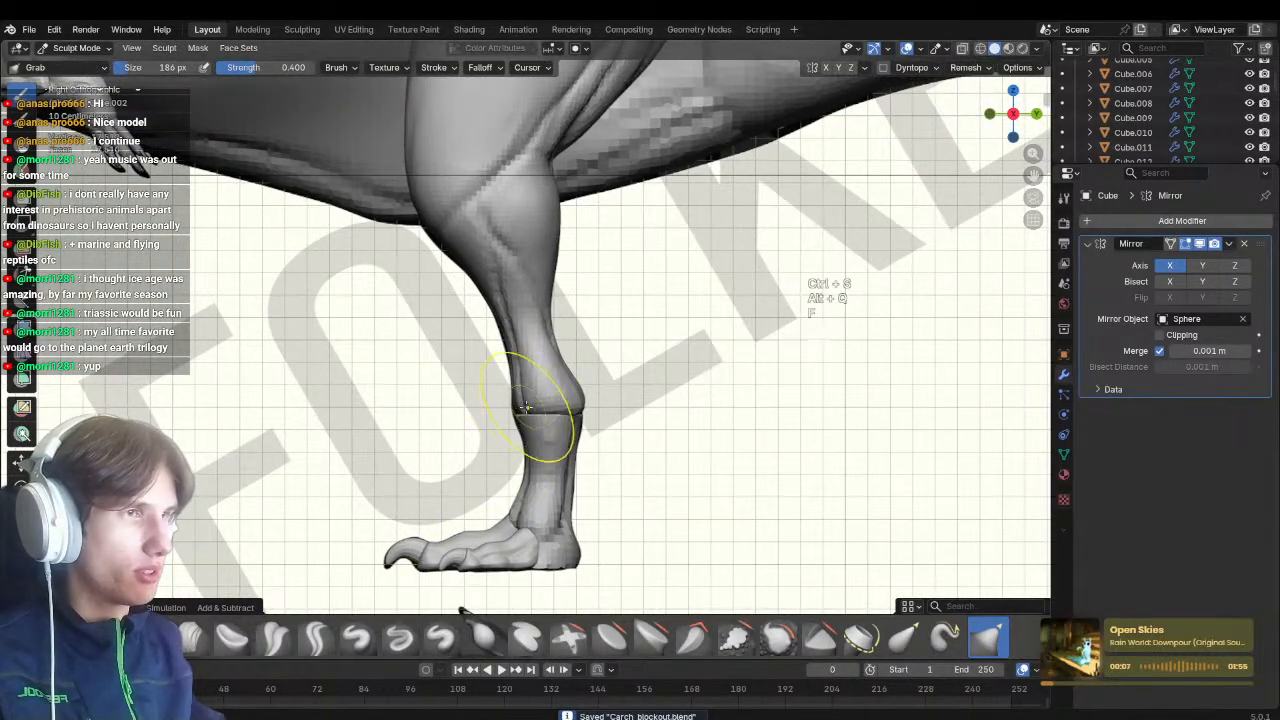
key(f)
key(f)
click(579, 397)
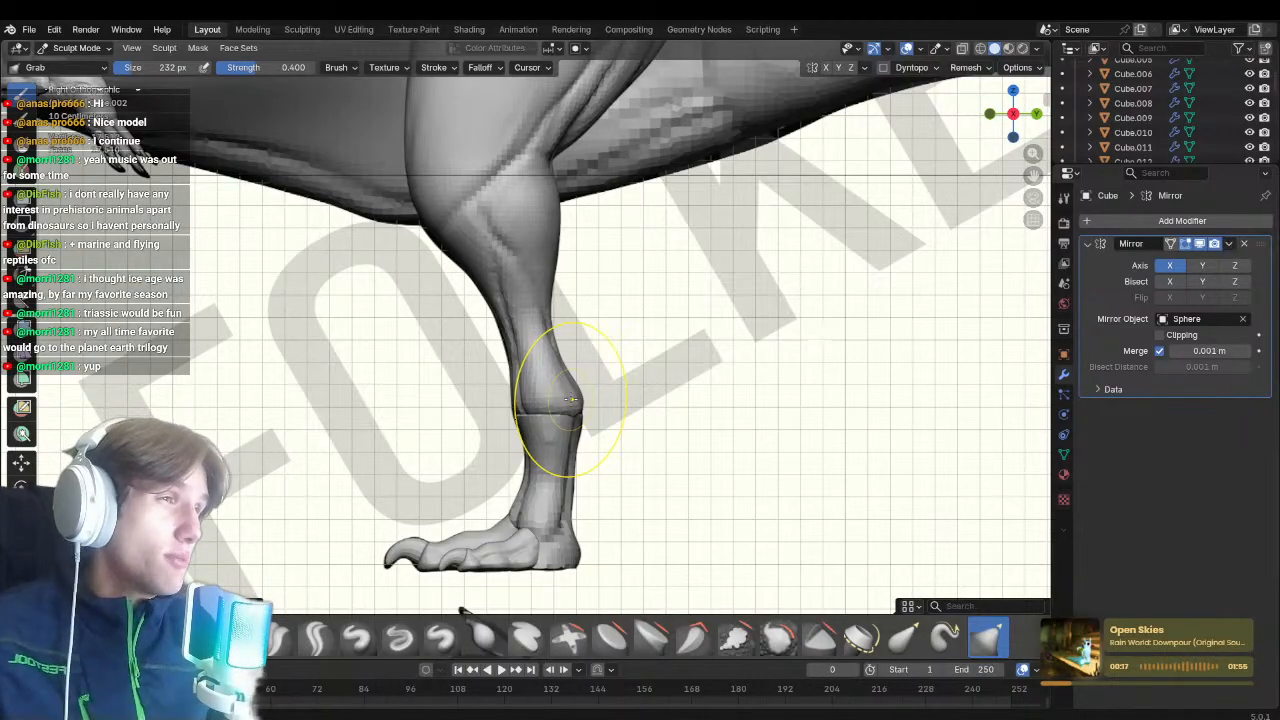
Sculpt V-shaped muscle creases on the back of the upper calf with the Crease Polish brush at 80 px
mouse_move(555, 379)
middle_down()
mouse_move(446, 417)
mouse_move(460, 560)
middle_up()
mouse_move(460, 560)
ctrl+middle_down()
mouse_move(529, 354)
mouse_move(466, 396)
mouse_move(485, 410)
ctrl+middle_up()
key(5)
key(f)
click(475, 393)
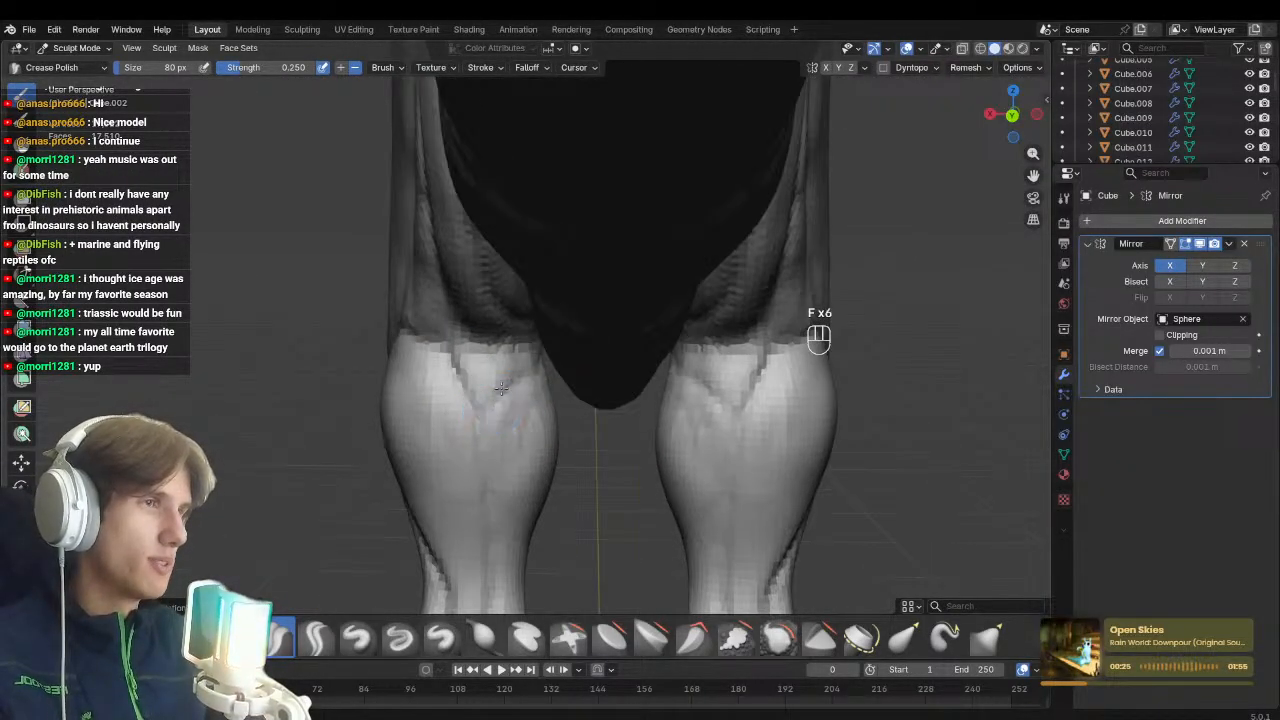
drag(500, 388, 509, 379)
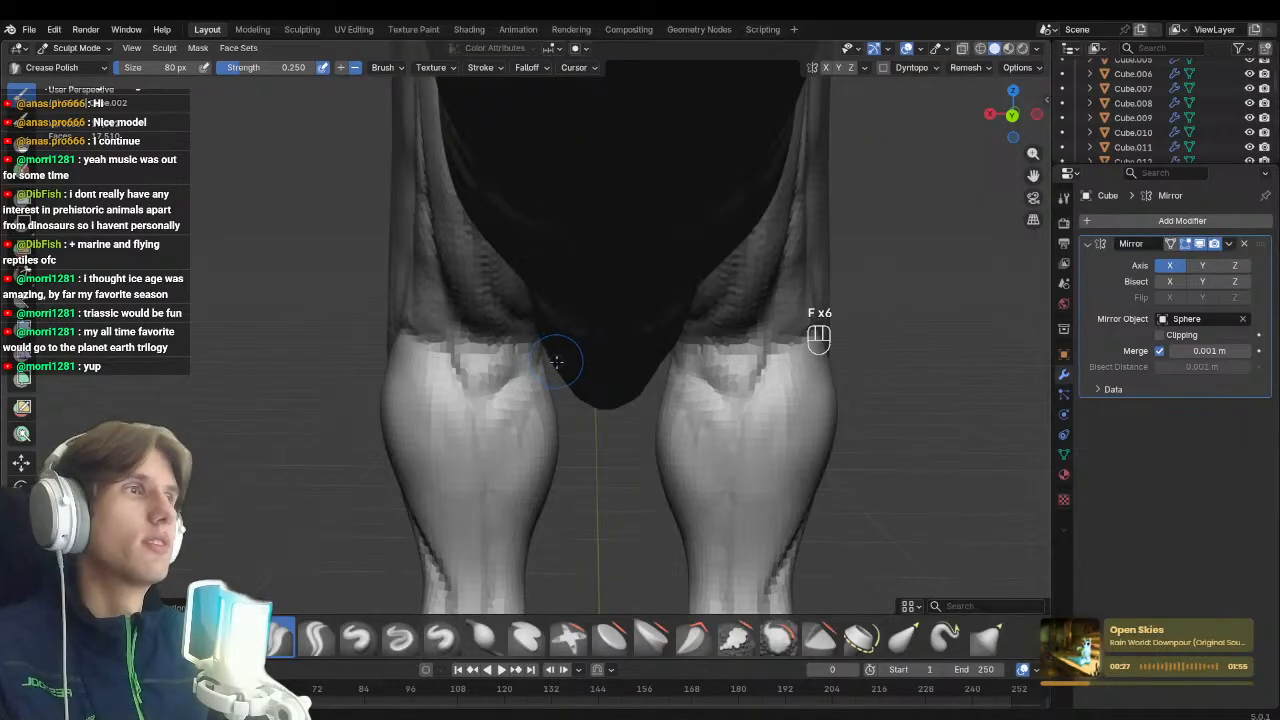
Crease the muscle fold at the back of the knee with the Crease Polish brush at 74 px
mouse_move(502, 356)
shift+middle_down()
mouse_move(520, 394)
mouse_move(549, 360)
mouse_move(560, 384)
shift+middle_up()
key(f)
click(541, 409)
key(2)
key(5)
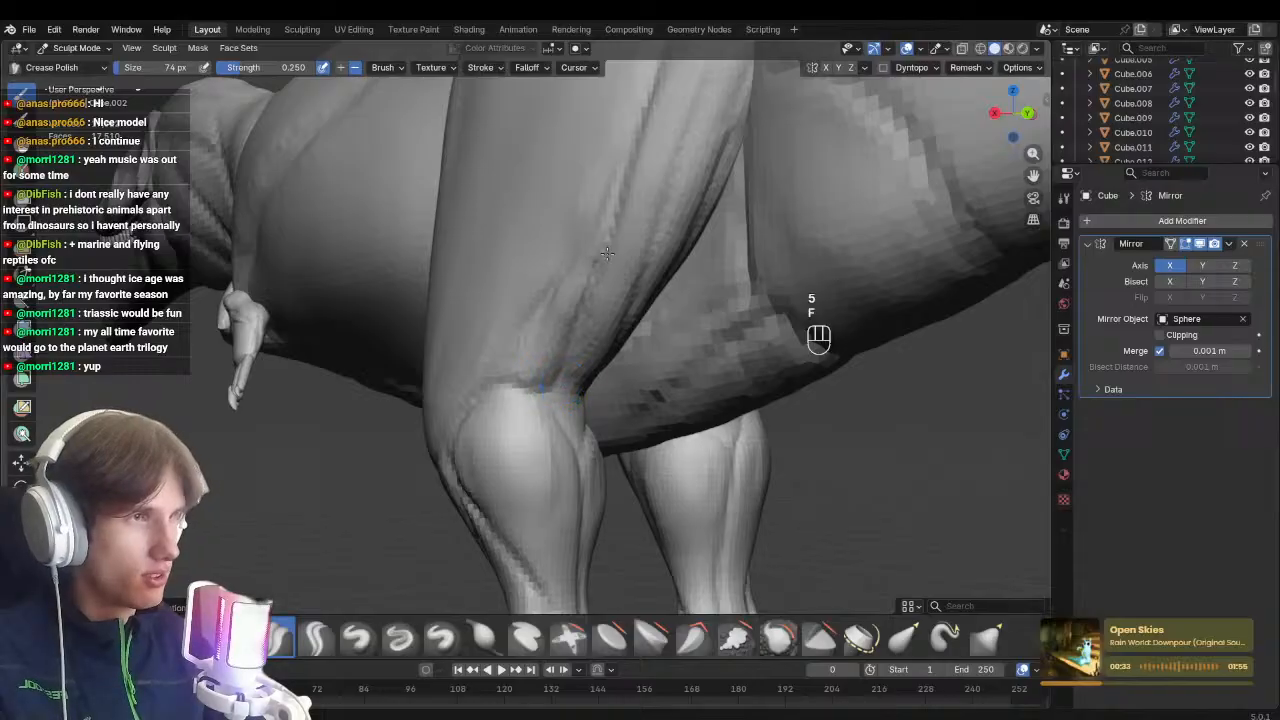
middle_drag(607, 253, 556, 230)
mouse_move(549, 345)
middle_down()
mouse_move(520, 408)
mouse_move(550, 362)
mouse_move(622, 350)
mouse_move(659, 314)
middle_up()
Sharpen the muscle creases around the upper calf and knee with the Crease Polish brush at 58 px
key(f)
click(537, 365)
key(f)
click(524, 410)
key(f)
click(558, 360)
key(f)
click(618, 342)
middle_drag(584, 474, 555, 447)
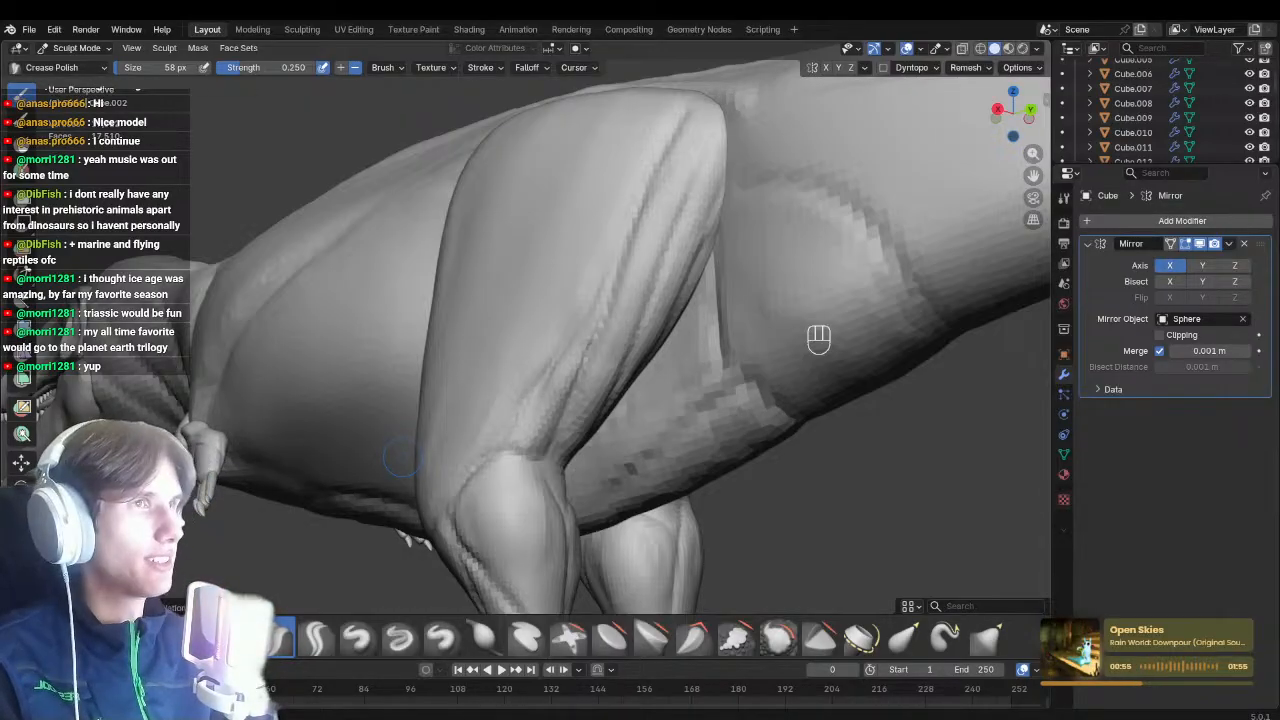
Switch sculpting to the thigh and carve a diagonal crease along its lower rear in side view with Crease Polish at 50 px
mouse_move(607, 361)
middle_down()
mouse_move(676, 340)
mouse_move(578, 378)
middle_up()
key(KP_3)
key(shift+s)
key(alt+q)
key(5)
key(f)
click(501, 459)
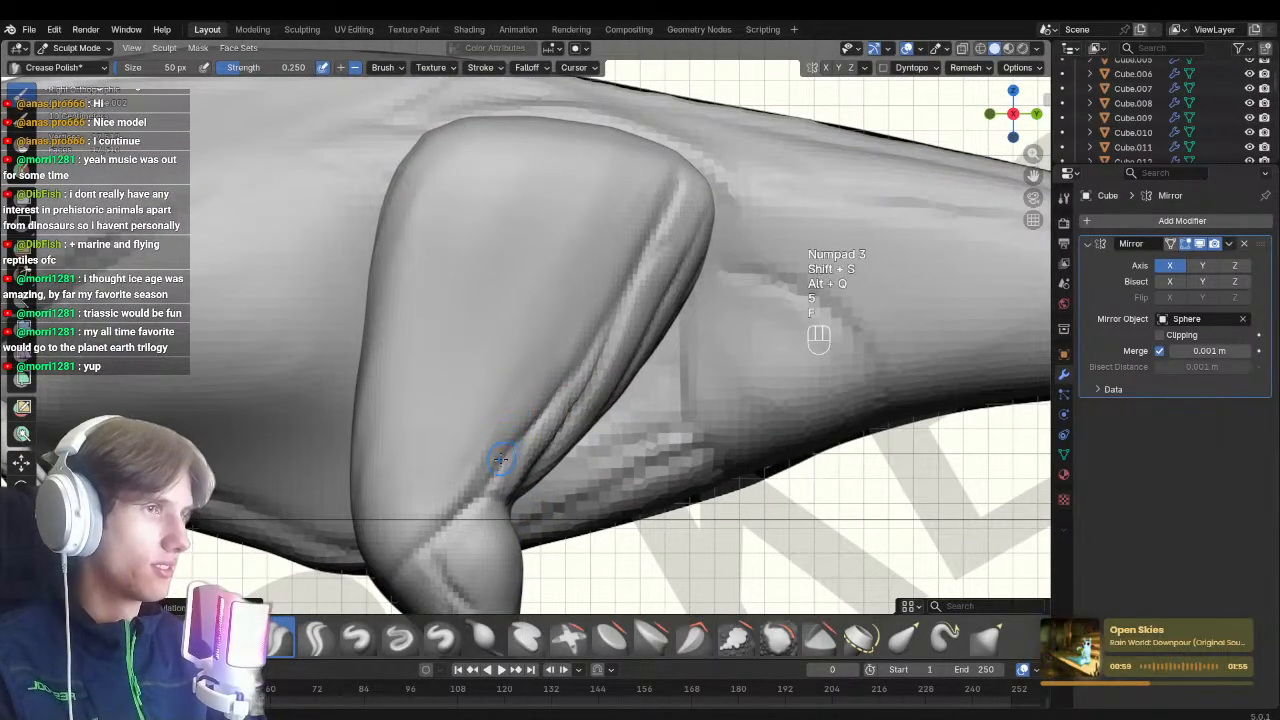
key(shift+s)
drag(488, 478, 576, 376)
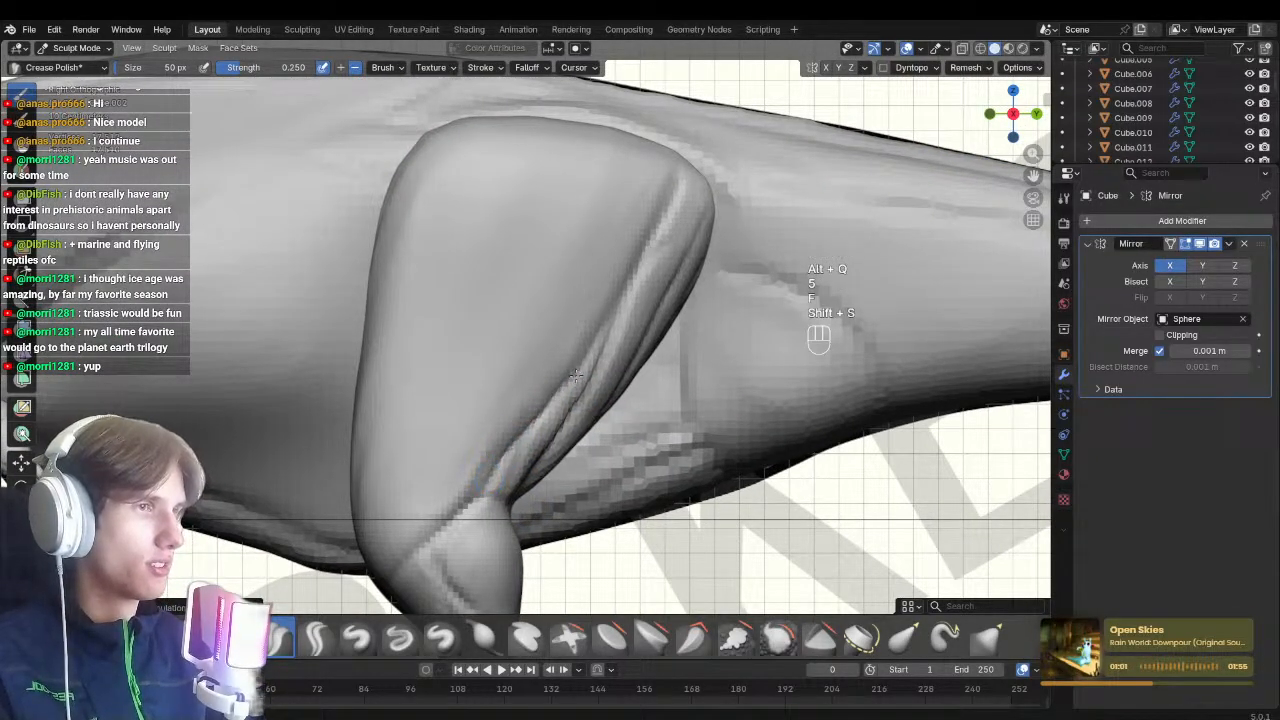
Refine the rear thigh crease with the Crease Polish brush at 60 px and save the file
mouse_move(672, 207)
middle_down()
mouse_move(630, 270)
mouse_move(570, 300)
mouse_move(626, 336)
middle_up()
key(f)
key(f)
click(646, 325)
middle_drag(623, 381, 730, 500)
scroll(600, 560, down, 3)
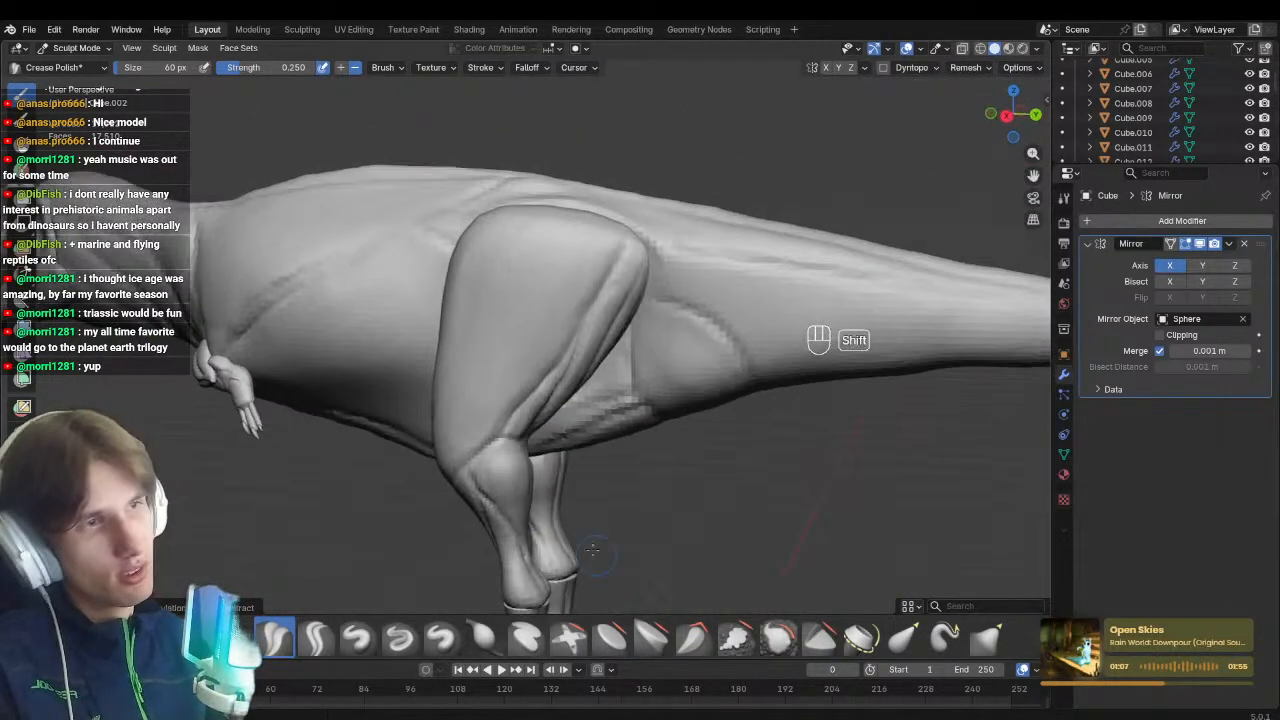
shift+middle_drag(565, 598, 575, 555)
scroll(575, 555, down, 2)
middle_drag(600, 545, 636, 525)
key(ctrl+s)
scroll(620, 316, up, 3)
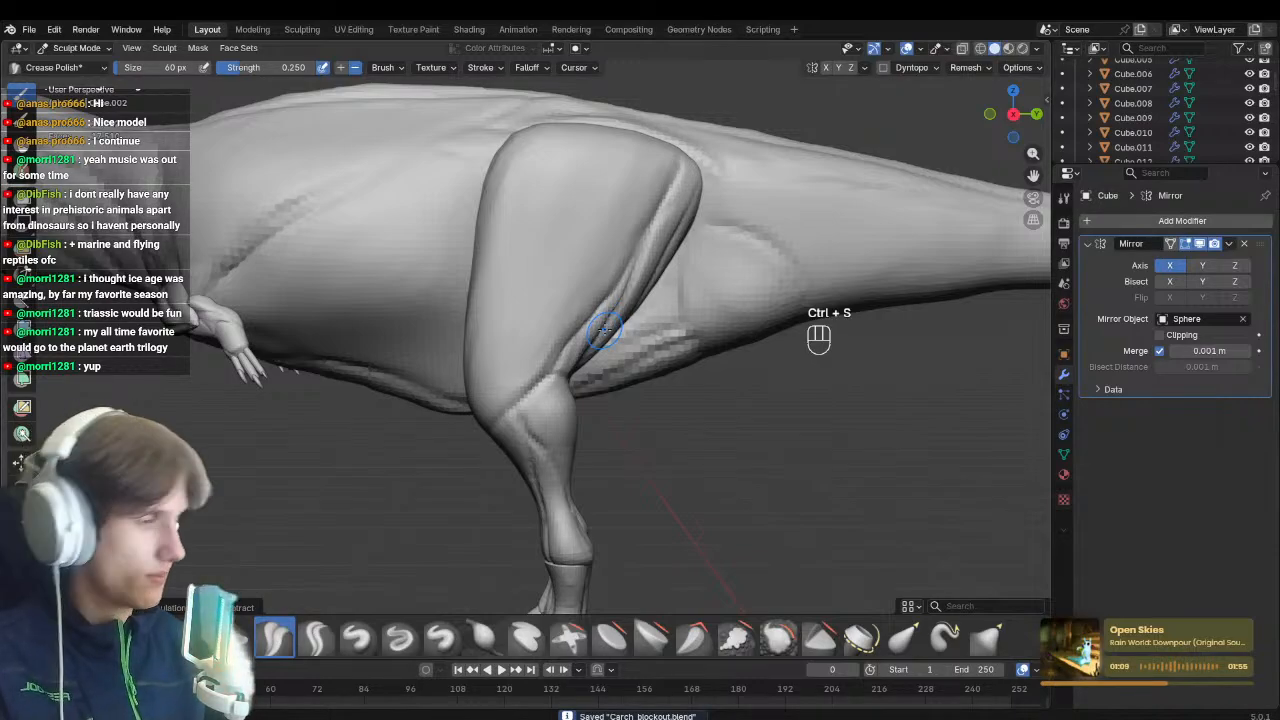
Adjust the rear outline of the thigh in side view with the Grab brush, starting at 270 px
key(KP_3)
key(KP_3)
key(g)
key(f)
key(f)
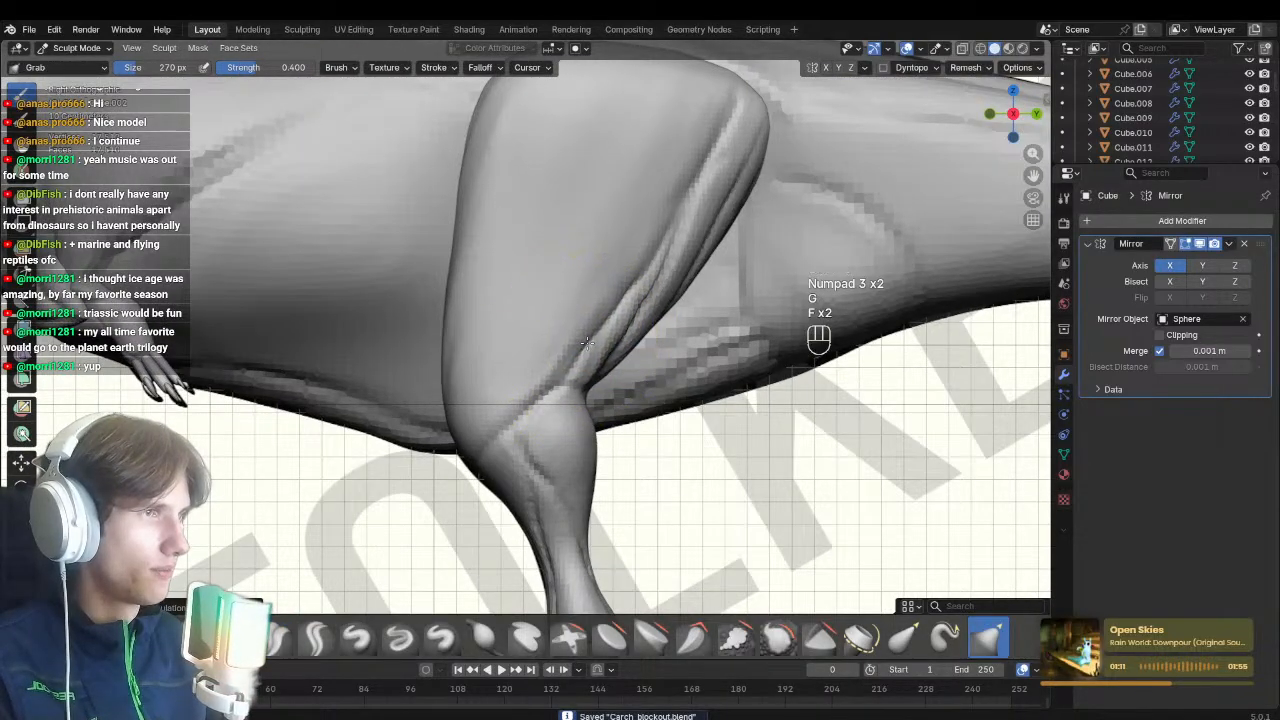
drag(656, 246, 692, 186)
key(f)
click(686, 196)
key(f)
mouse_move(745, 112)
shift+middle_down()
mouse_move(632, 352)
mouse_move(532, 468)
shift+middle_up()
click(639, 247)
Switch sculpting to the lower leg and crease the outer edge of the calf with Crease Polish at 40 px
key(2)
mouse_move(532, 474)
shift+middle_down()
mouse_move(593, 425)
mouse_move(536, 398)
shift+middle_up()
mouse_move(536, 398)
ctrl+middle_down()
mouse_move(530, 304)
mouse_move(525, 350)
mouse_move(548, 400)
ctrl+middle_up()
key(alt+q)
key(5)
key(f)
click(481, 333)
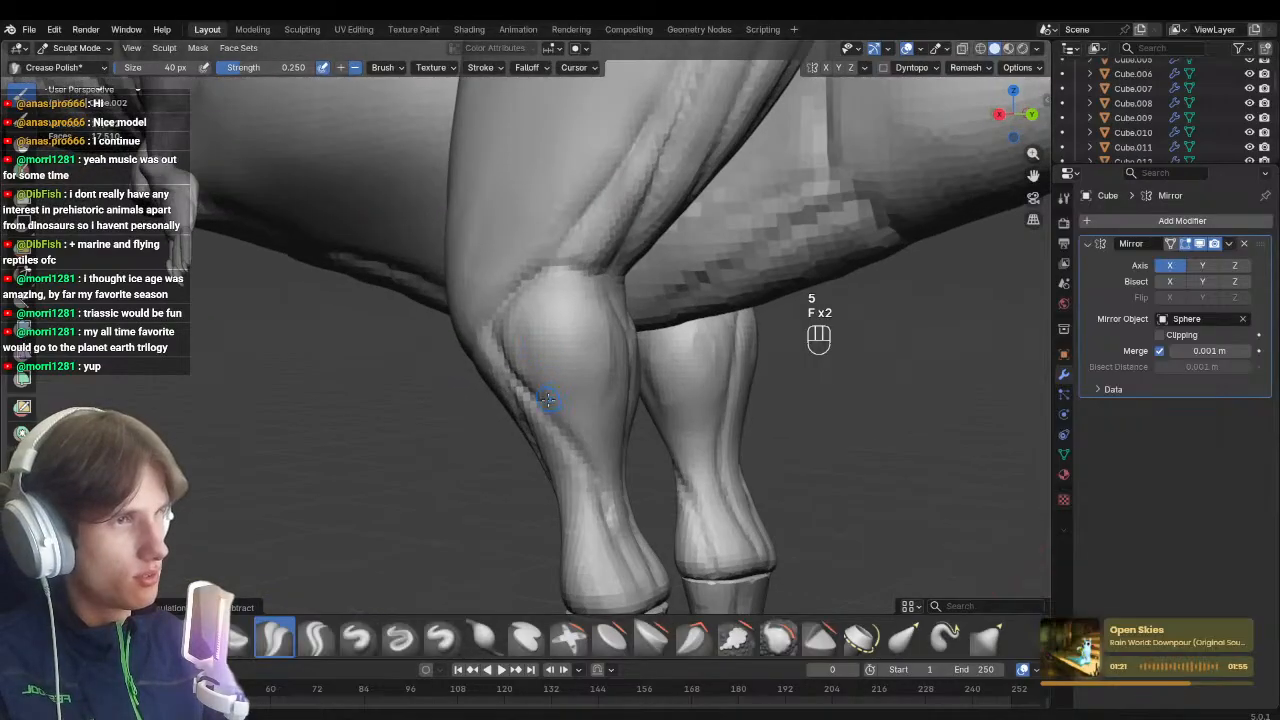
Carve tendon and muscle creases around the back of the lower leg with Crease Polish at 66 px and 60 px
middle_drag(735, 325, 549, 314)
key(f)
click(549, 315)
shift+middle_drag(541, 467, 547, 363)
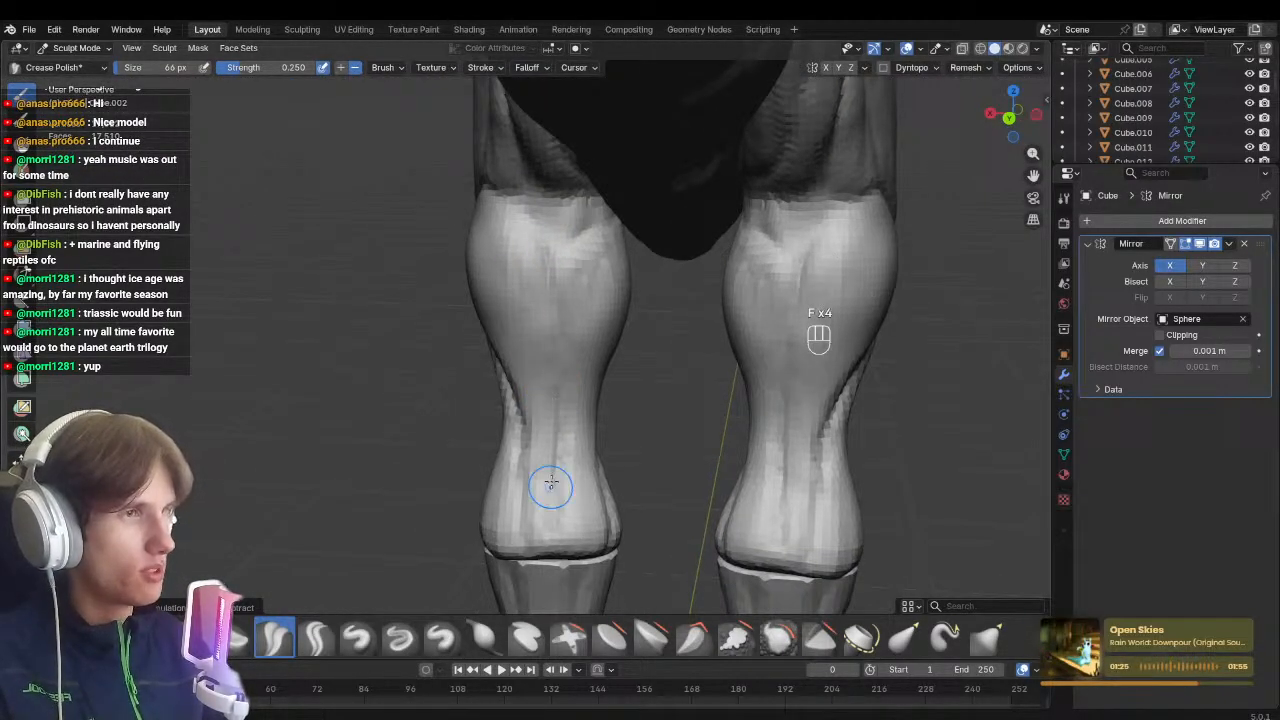
middle_drag(551, 485, 481, 420)
key(f)
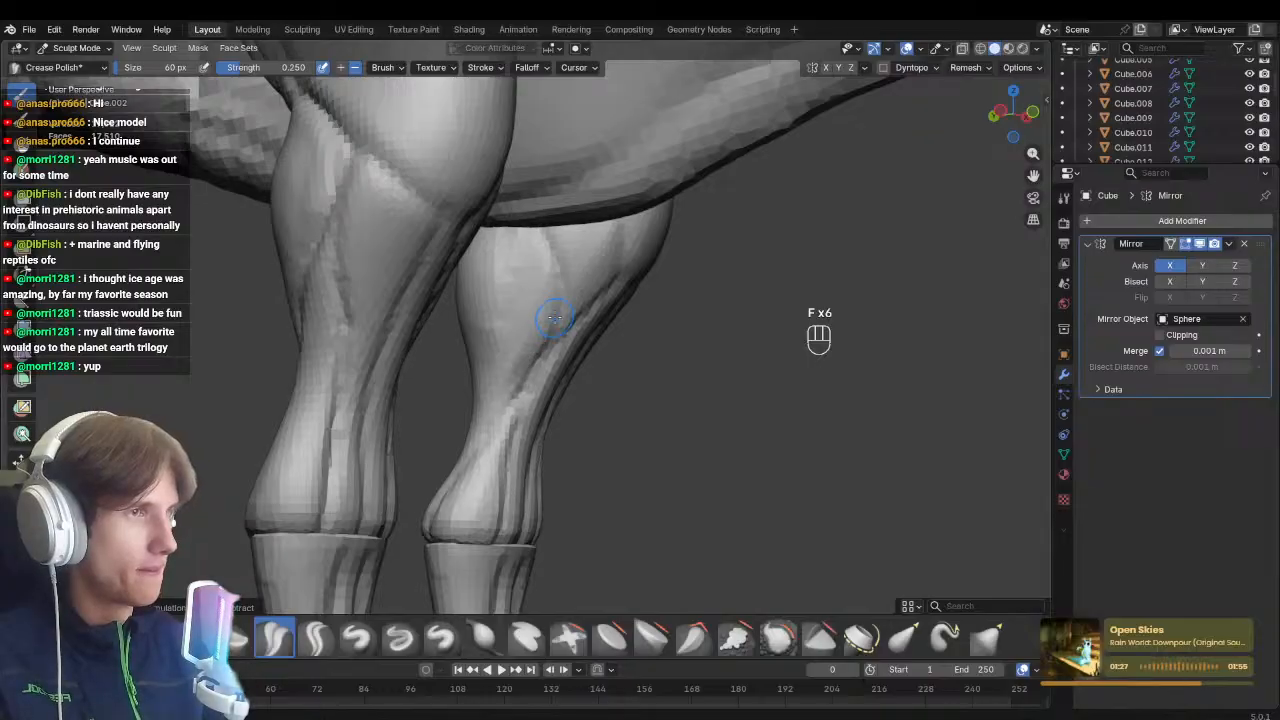
Crease the shin muscles below the knee with Crease Polish at 52 px and 50 px, and build up volume with Clay Strips at 114 px
mouse_move(450, 335)
middle_down()
mouse_move(486, 349)
mouse_move(538, 325)
middle_up()
key(f)
click(534, 321)
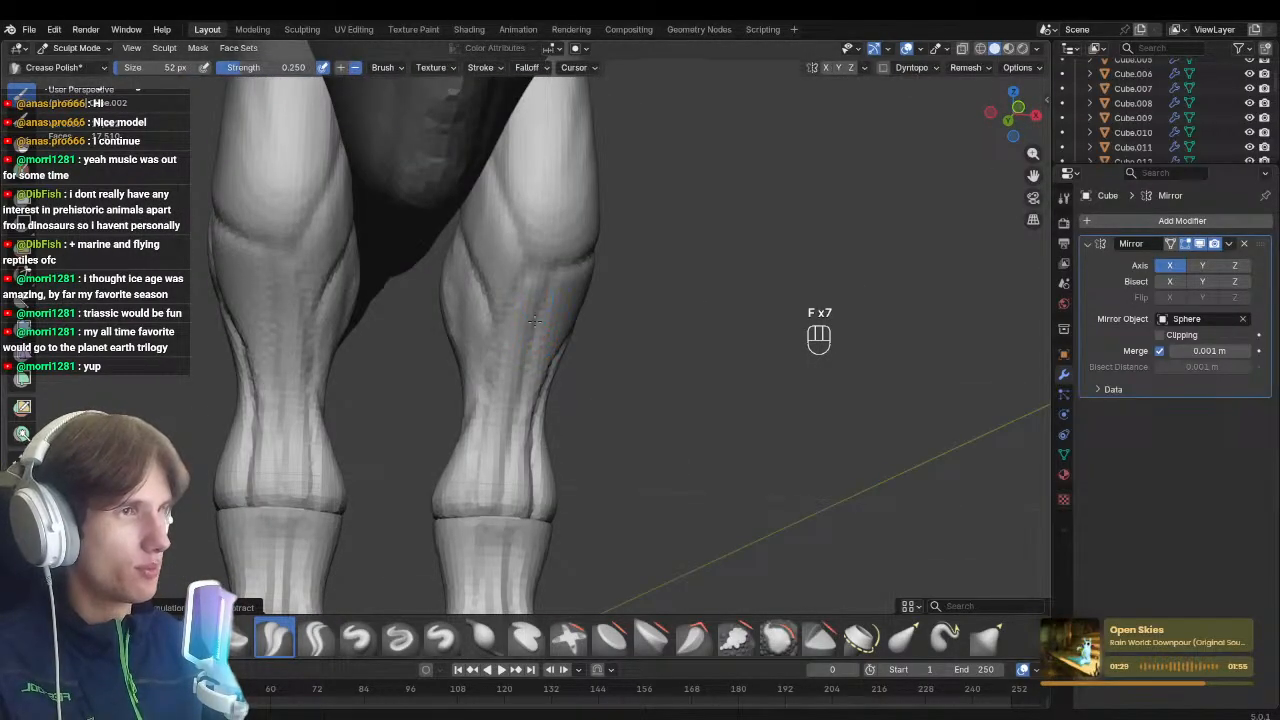
shift+middle_drag(523, 281, 510, 366)
key(f)
click(510, 366)
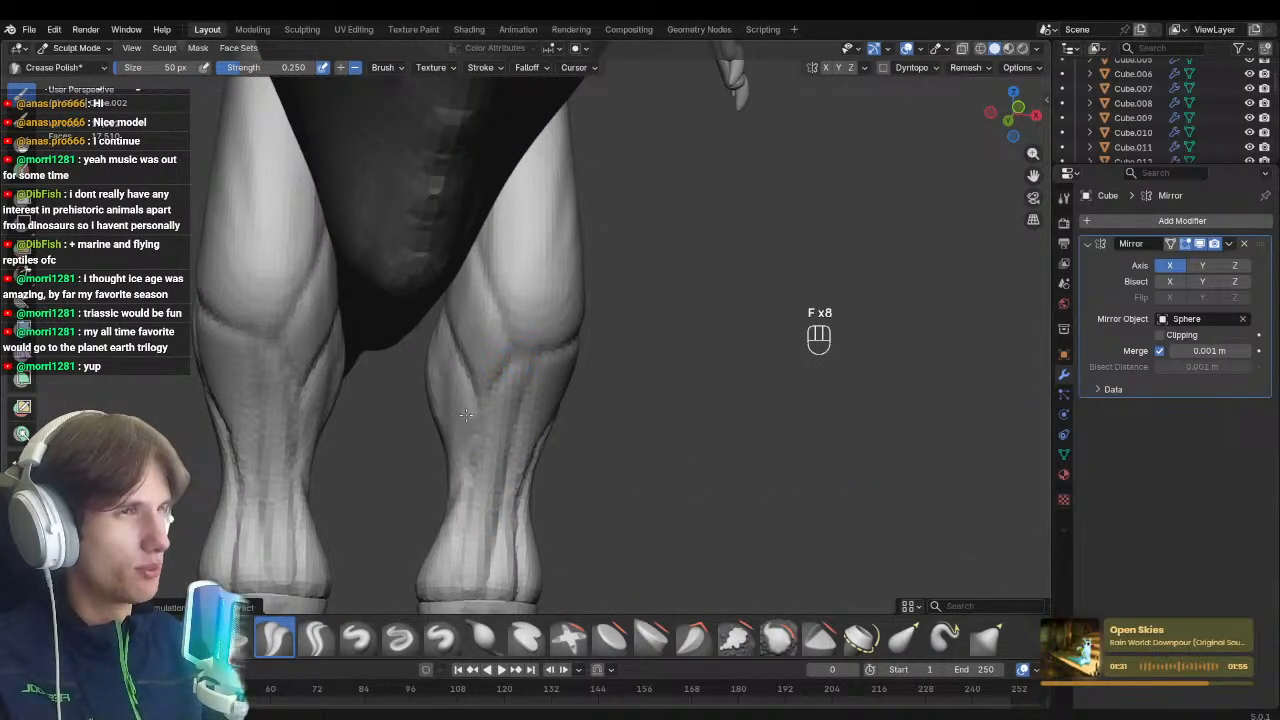
mouse_move(466, 415)
middle_down()
mouse_move(526, 429)
mouse_move(431, 426)
mouse_move(443, 514)
mouse_move(494, 383)
mouse_move(523, 414)
mouse_move(504, 387)
middle_up()
key(2)
key(f)
click(483, 417)
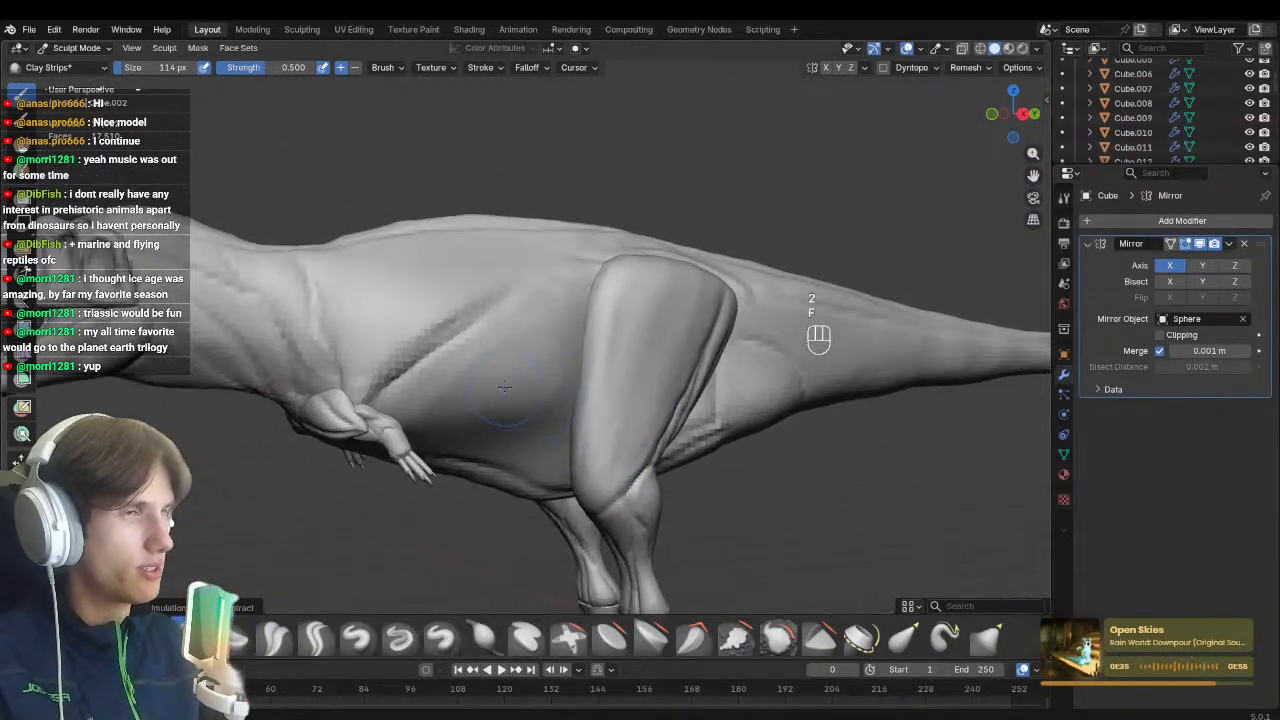
Adjust the upper leg's outline from behind with the Grab brush and save the file
mouse_move(522, 216)
middle_down()
mouse_move(501, 333)
mouse_move(449, 343)
mouse_move(509, 297)
middle_up()
key(g)
key(f)
key(f)
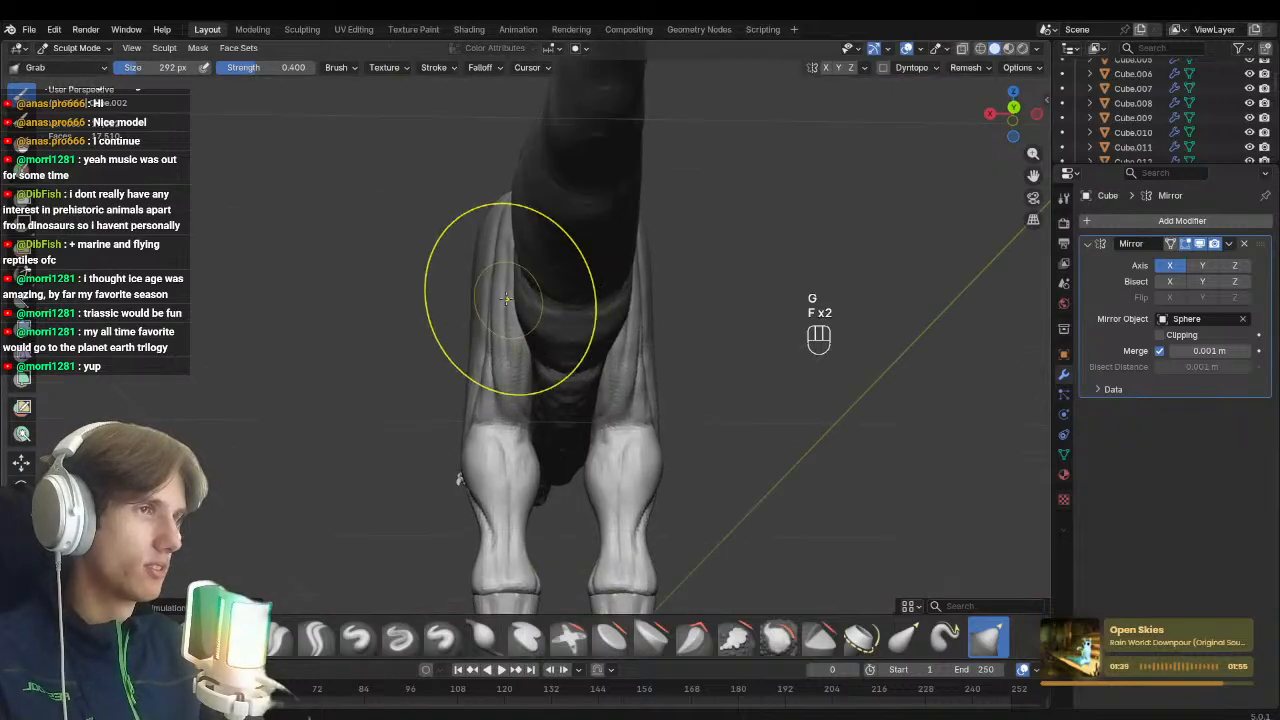
key(f)
click(511, 277)
drag(511, 277, 503, 280)
middle_drag(503, 280, 580, 290)
mouse_move(580, 290)
ctrl+middle_down()
mouse_move(585, 370)
mouse_move(603, 397)
mouse_move(717, 370)
ctrl+middle_up()
middle_drag(660, 435, 505, 408)
ctrl+middle_drag(515, 440, 458, 386)
key(ctrl+s)
Save the file, switch sculpting to the body and adjust the neck in side view with the Grab brush at 308 px
ctrl+middle_drag(458, 386, 533, 450)
key(KP_3)
ctrl+middle_drag(570, 410, 692, 359)
key(ctrl+s)
ctrl+middle_drag(550, 480, 491, 364)
key(alt+q)
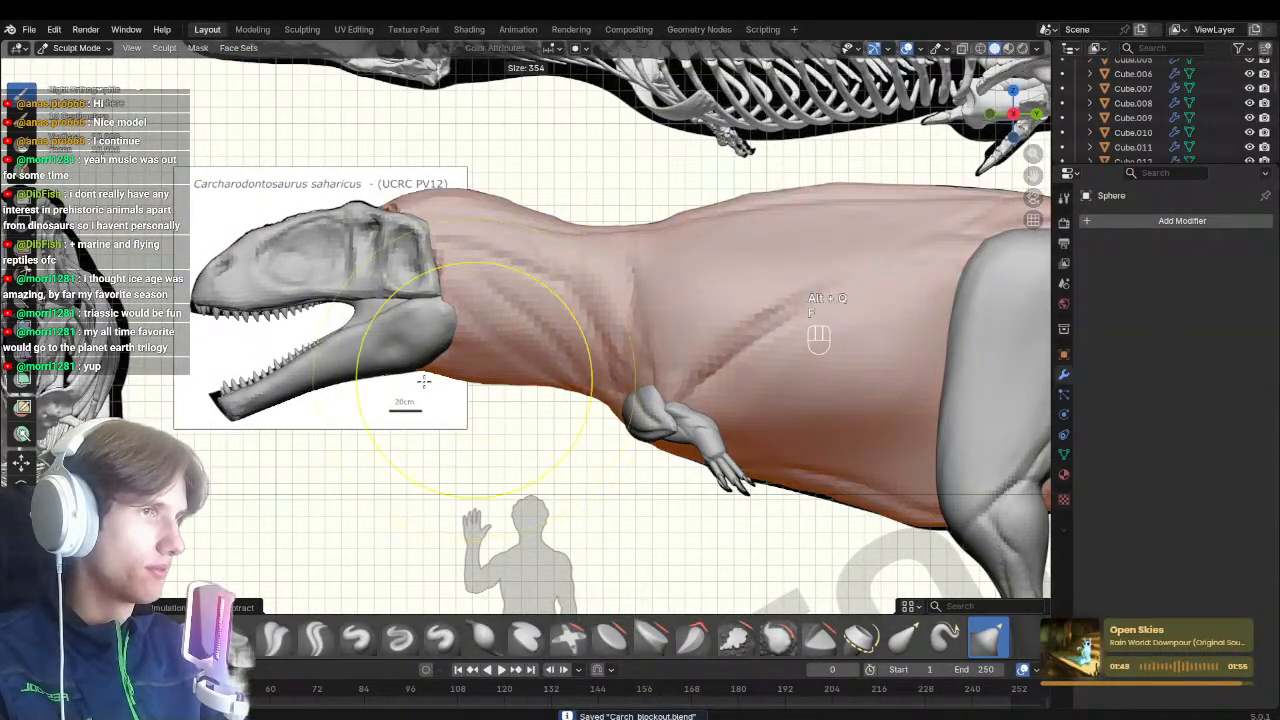
key(f)
key(f)
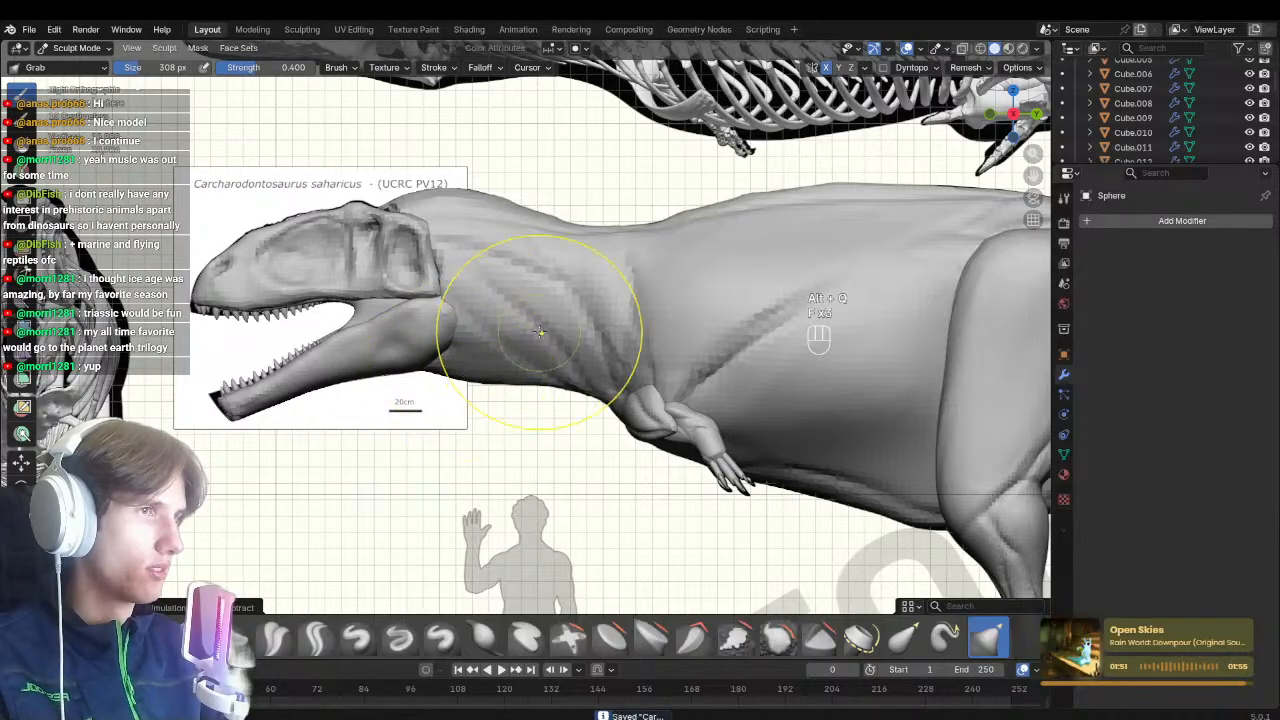
Build up the muscles on the lower side of the neck with Clay Strips at 112 px and save the file
key(2)
key(f)
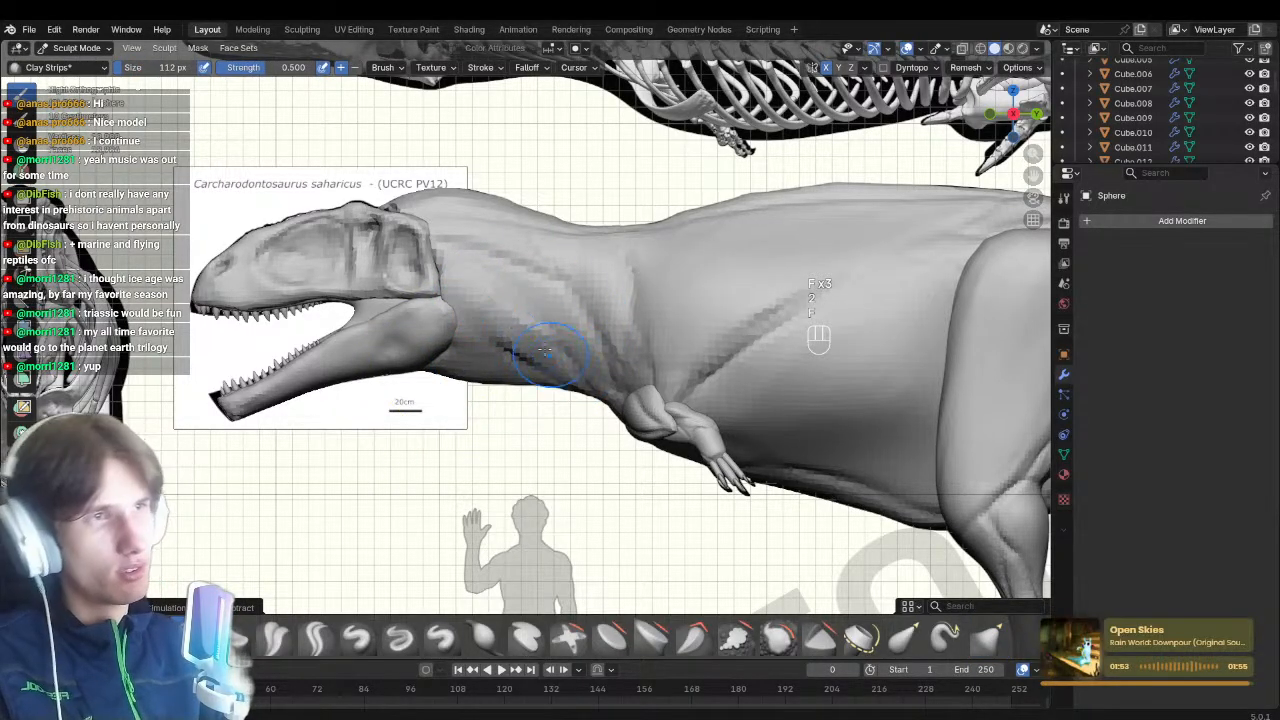
mouse_move(545, 352)
middle_down()
mouse_move(689, 426)
mouse_move(805, 415)
middle_up()
key(1)
middle_drag(480, 420, 520, 431)
key(f)
click(594, 329)
middle_drag(556, 325, 570, 358)
mouse_move(500, 386)
middle_down()
mouse_move(515, 389)
mouse_move(506, 366)
mouse_move(545, 322)
mouse_move(590, 390)
mouse_move(652, 432)
middle_up()
key(ctrl+s)
Carve creases between the neck and throat muscles with the Crease Polish brush, starting at 66 px
scroll(506, 366, up, 3)
key(5)
key(f)
scroll(525, 342, down, 5)
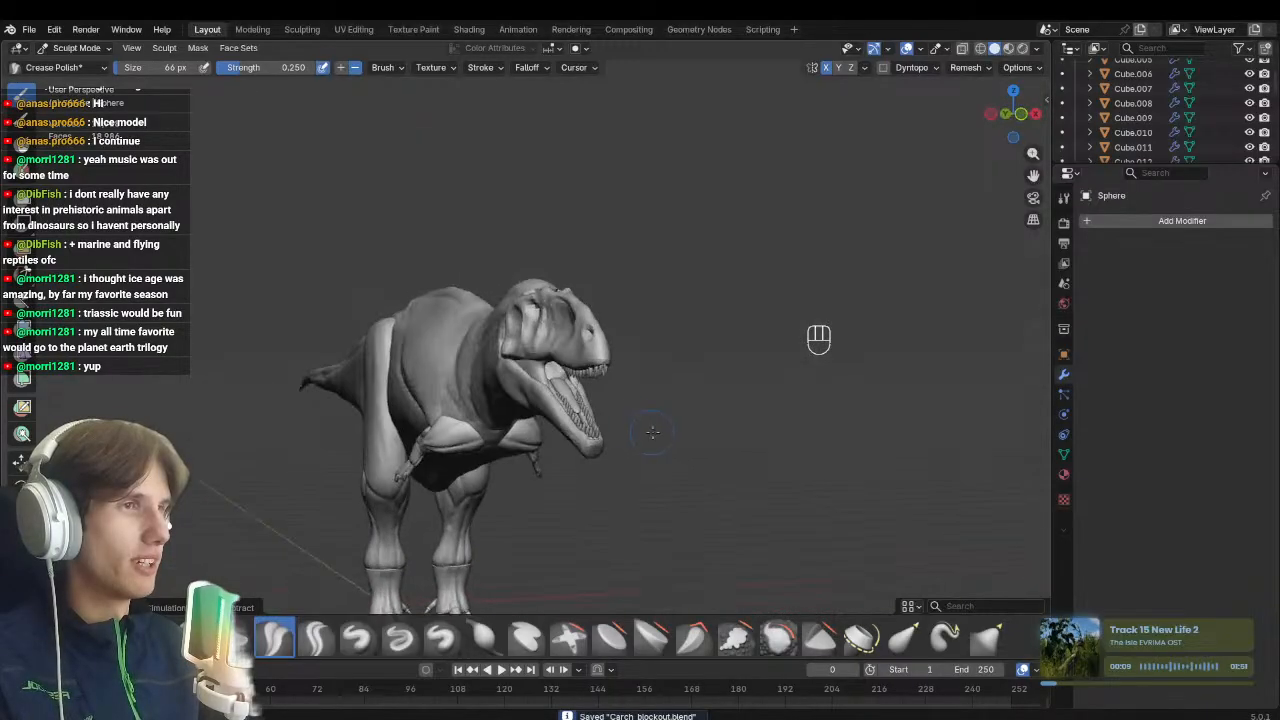
middle_drag(540, 428, 506, 488)
shift+middle_drag(506, 488, 503, 443)
middle_drag(535, 402, 435, 398)
shift+middle_drag(450, 398, 500, 418)
mouse_move(505, 420)
middle_down()
mouse_move(566, 427)
mouse_move(543, 425)
mouse_move(580, 390)
mouse_move(634, 391)
middle_up()
key(f)
click(564, 384)
Refine the body's muscle creases with the Crease Polish brush at 80 px, undoing one unwanted stroke
ctrl+middle_drag(655, 361, 658, 398)
shift+middle_drag(658, 398, 529, 456)
mouse_move(529, 456)
shift+middle_down()
mouse_move(440, 399)
mouse_move(436, 414)
mouse_move(514, 457)
mouse_move(700, 285)
shift+middle_up()
key(5)
key(f)
click(535, 469)
key(f)
click(680, 290)
middle_drag(600, 310, 655, 285)
key(ctrl+z)
key(f)
click(587, 358)
mouse_move(587, 358)
middle_down()
mouse_move(581, 317)
mouse_move(603, 294)
middle_up()
Examine the whole model in perspective and against the side-view reference, keeping the file saved
scroll(600, 400, down, 4)
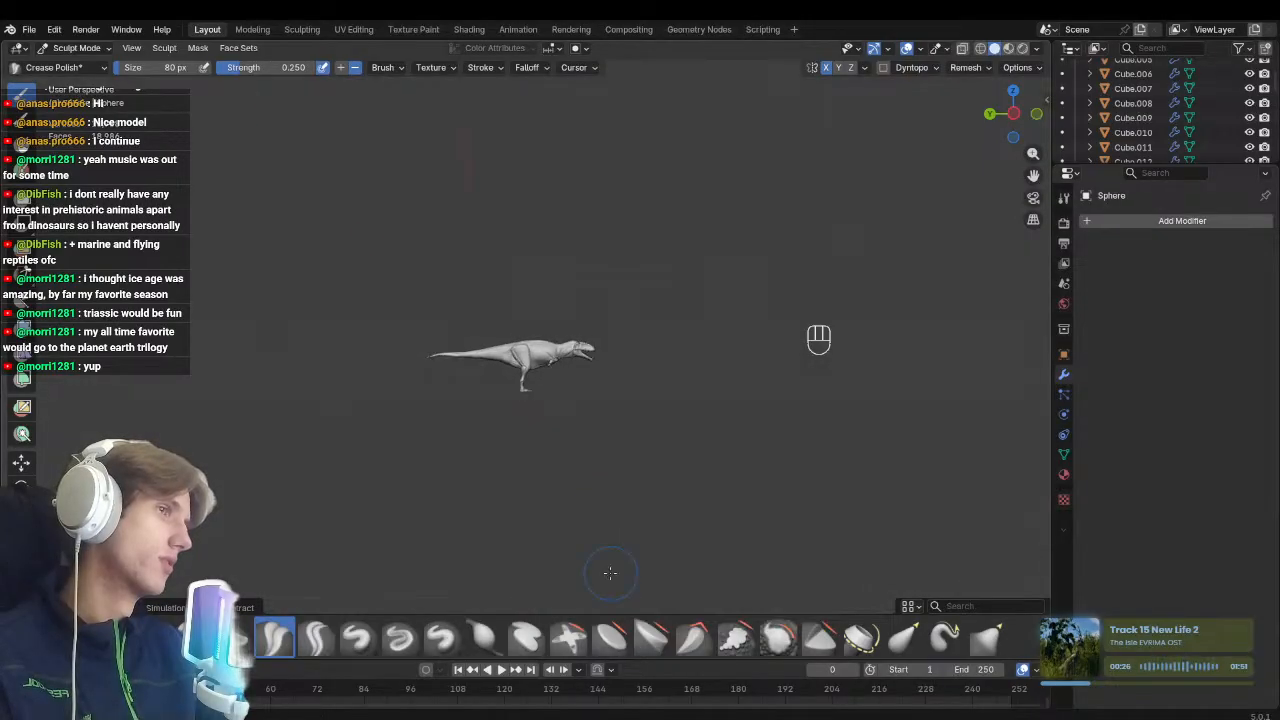
scroll(543, 328, up, 4)
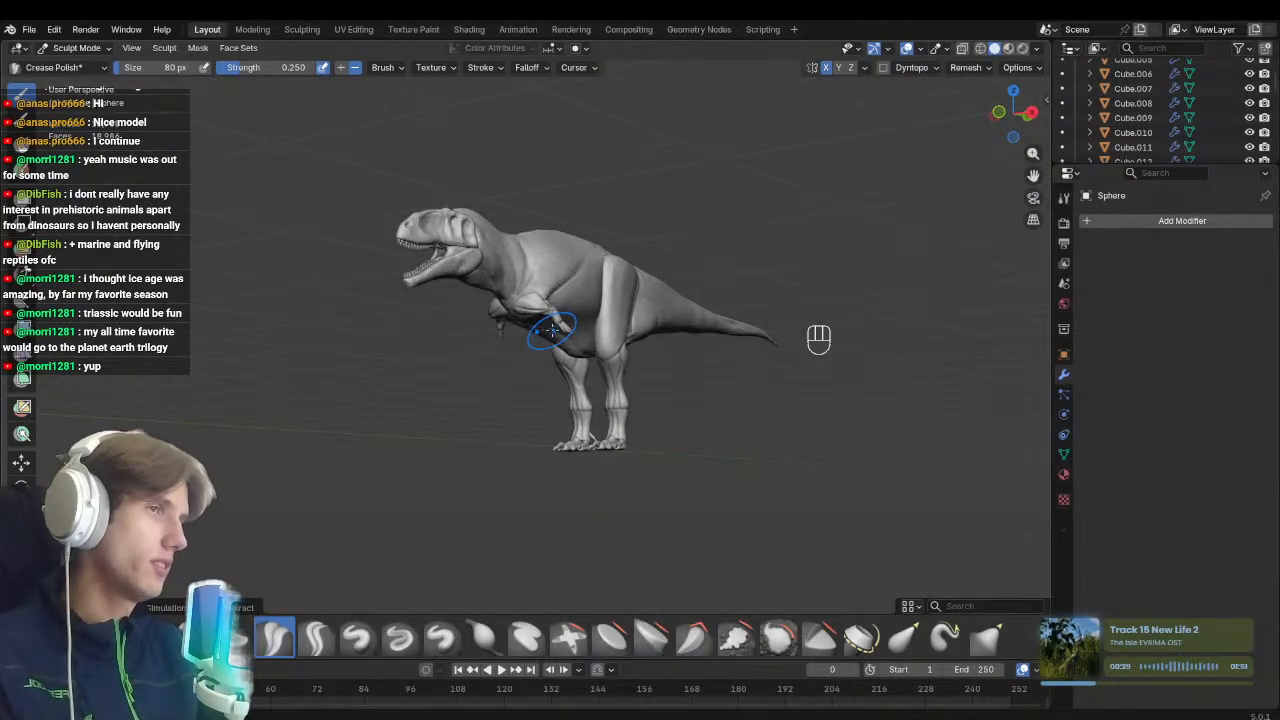
key(KP_3)
shift+middle_drag(612, 438, 603, 406)
scroll(603, 406, up, 2)
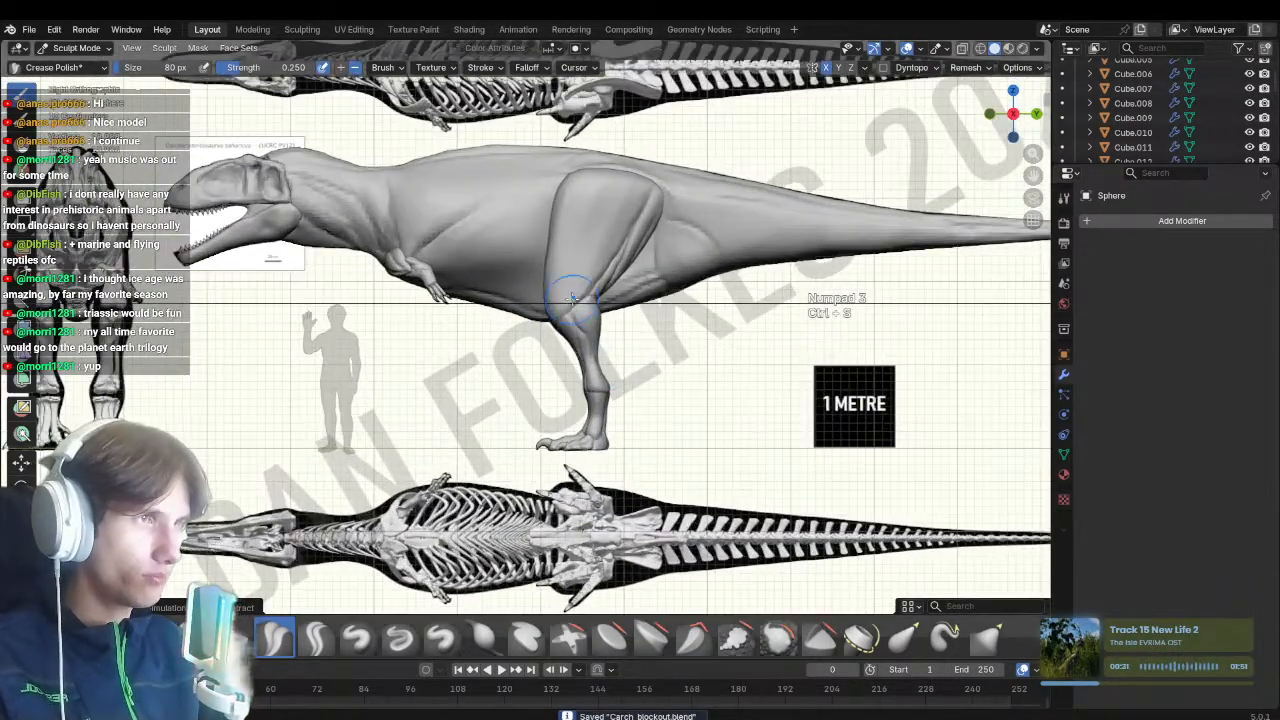
shift+middle_drag(482, 293, 608, 391)
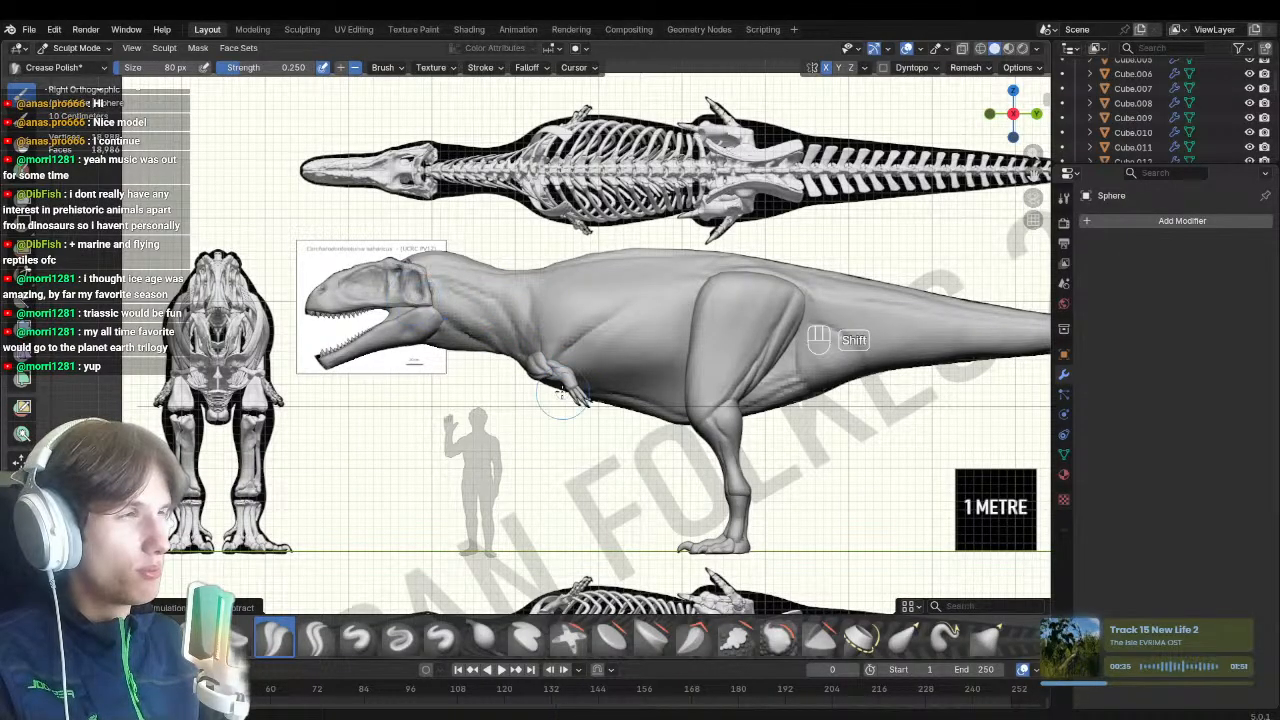
scroll(443, 295, up, 4)
Return to Object Mode and add a UV sphere for the eye in front view
key(ctrl+Tab)
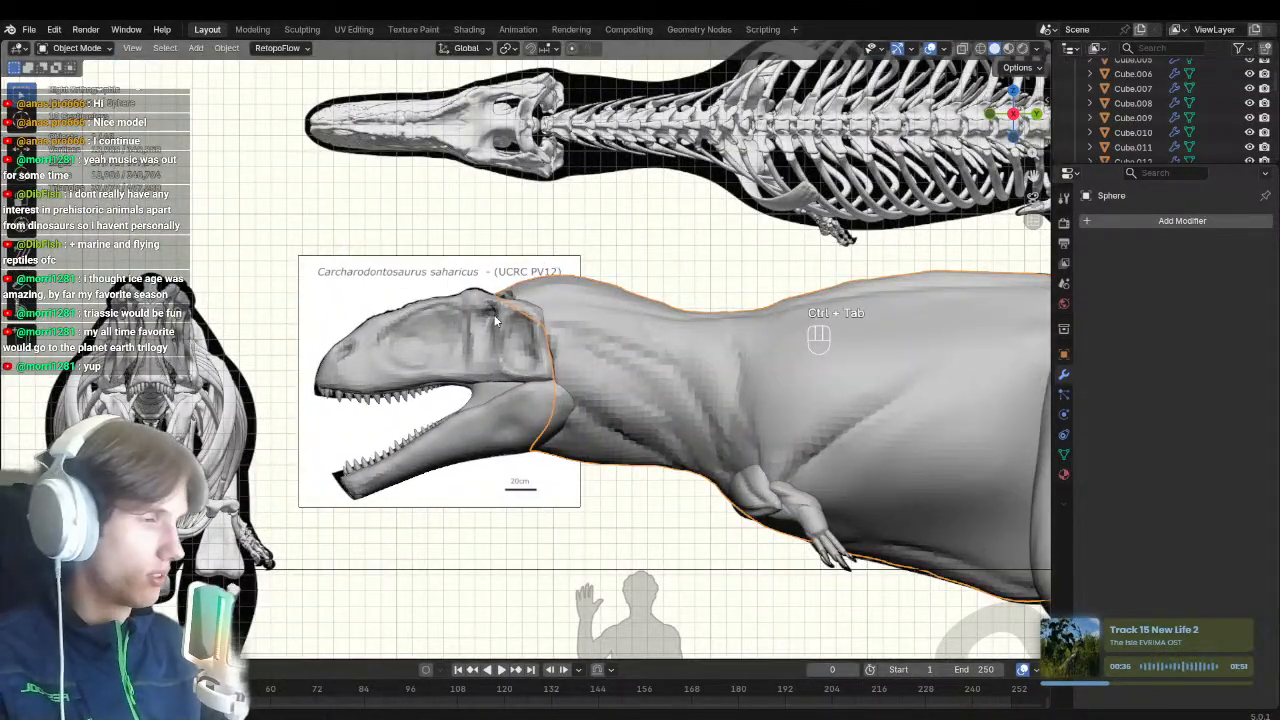
key(KP_1)
key(shift+a)
mouse_move(494, 316)
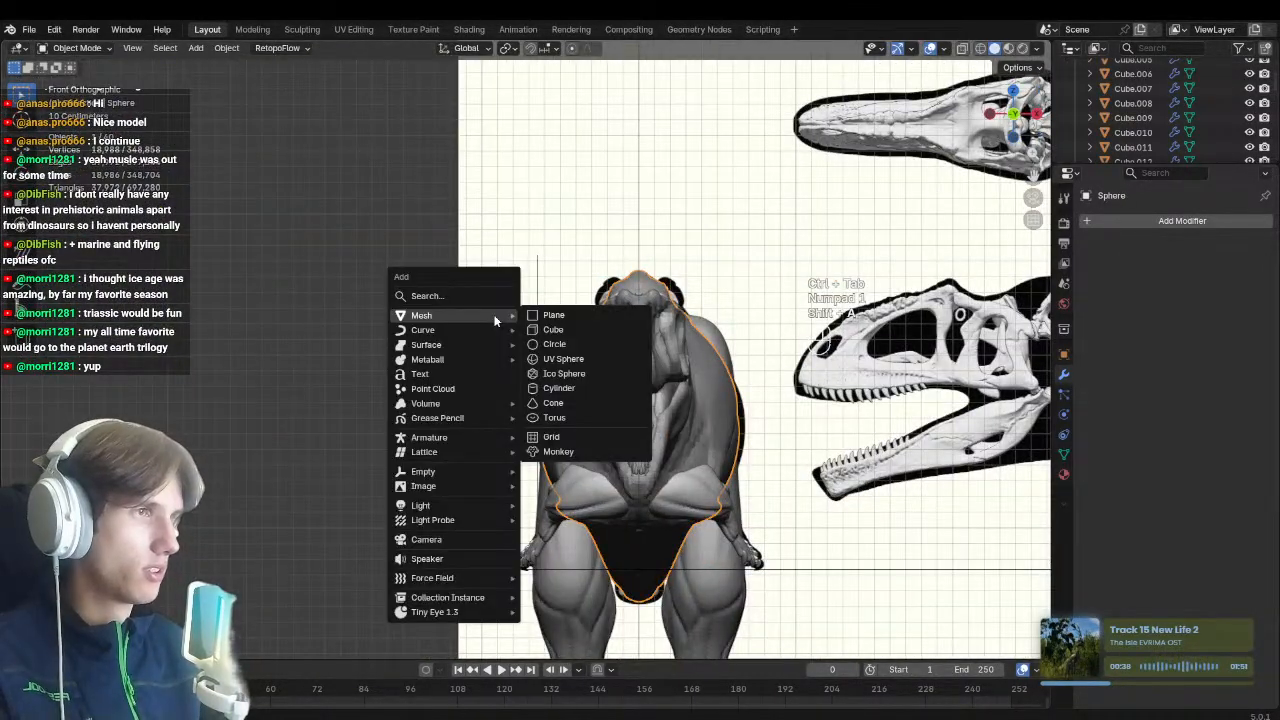
click(560, 364)
scroll(650, 386, down, 5)
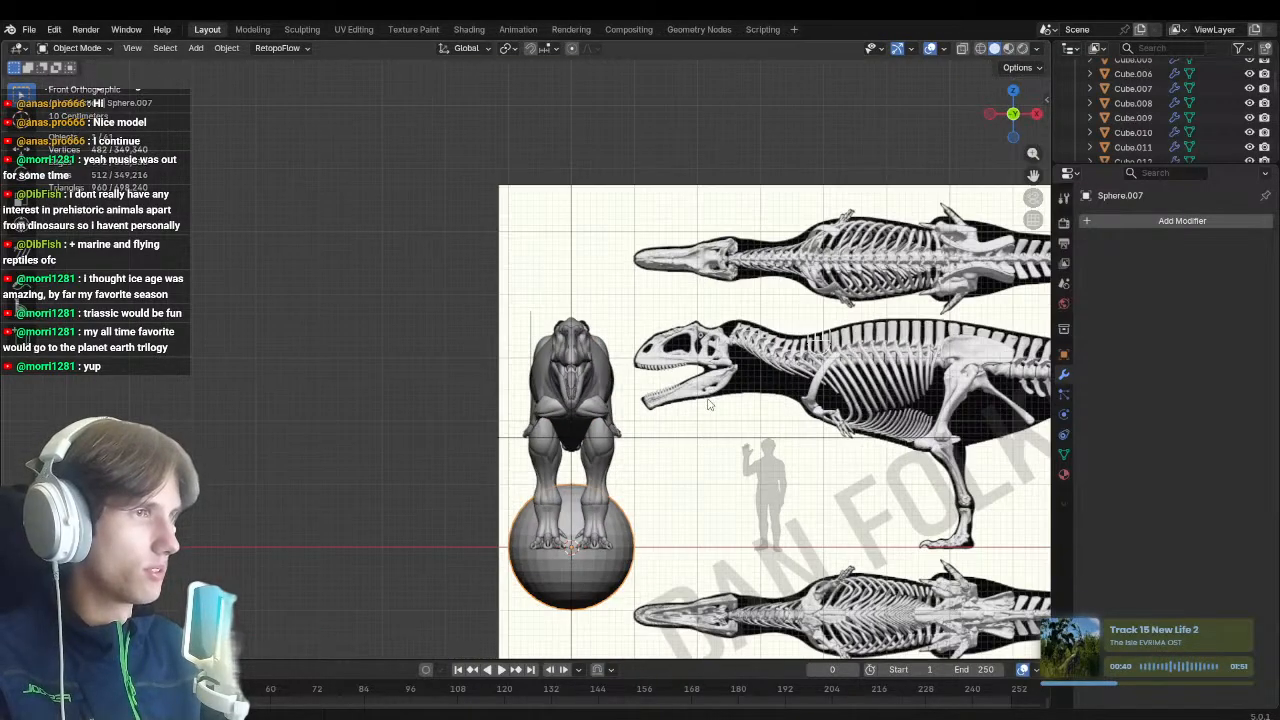
Shrink the new sphere to eye size and move it onto one eye area of the head in front view
key(g)
click(801, 376)
key(s)
click(638, 367)
scroll(640, 369, up, 6)
key(s)
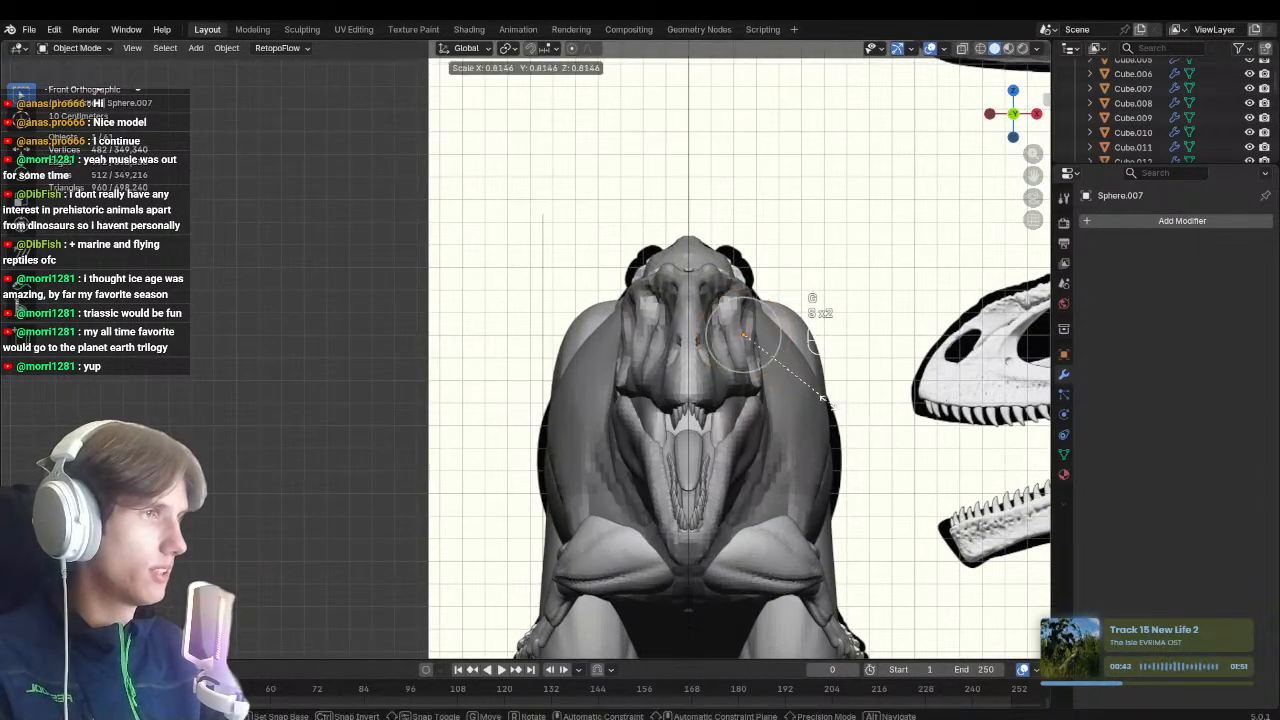
click(745, 337)
scroll(703, 405, up, 4)
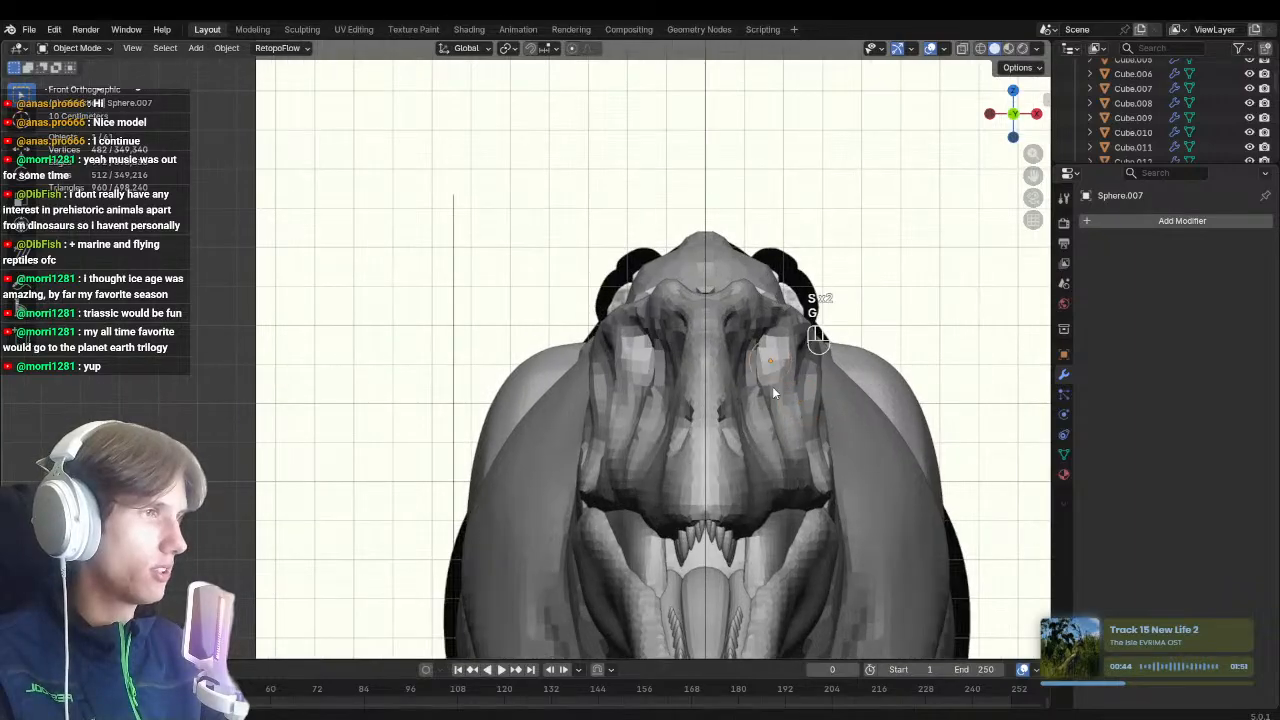
Turn on X-ray in side view and move the eye sphere into the orbit of the reference skull
key(KP_3)
key(alt+z)
key(g)
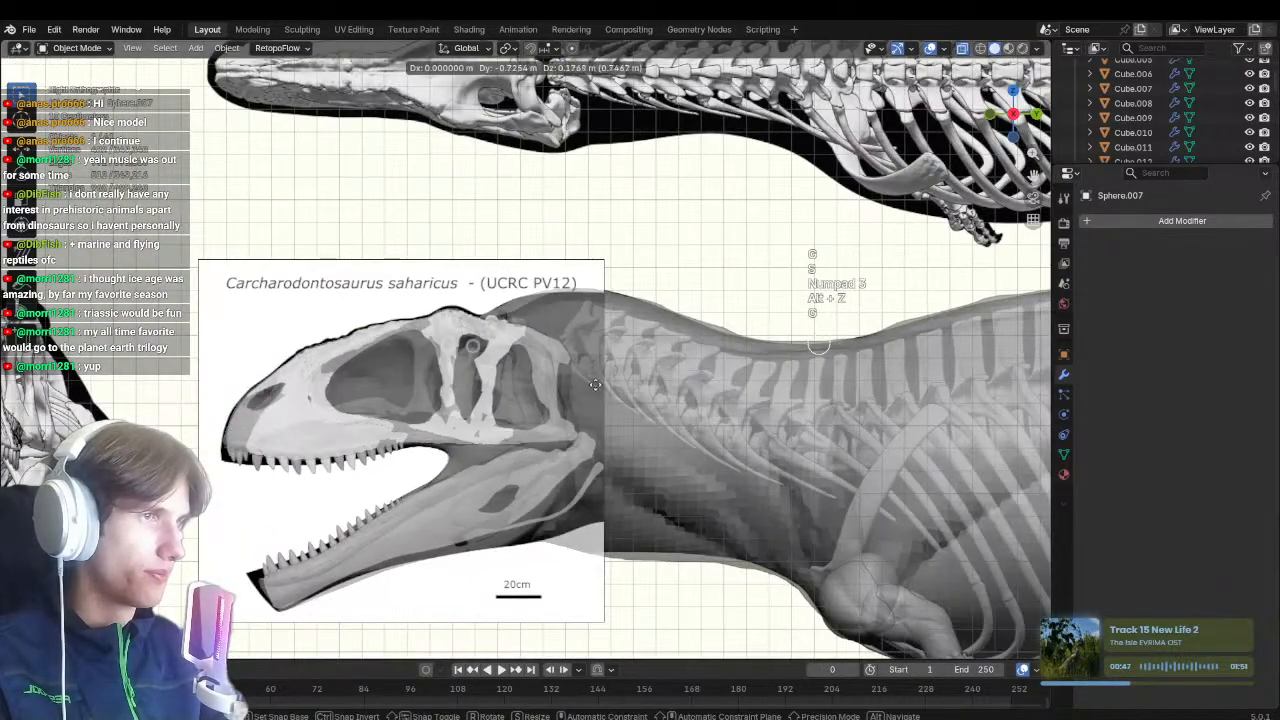
click(598, 415)
scroll(598, 415, up, 6)
key(g)
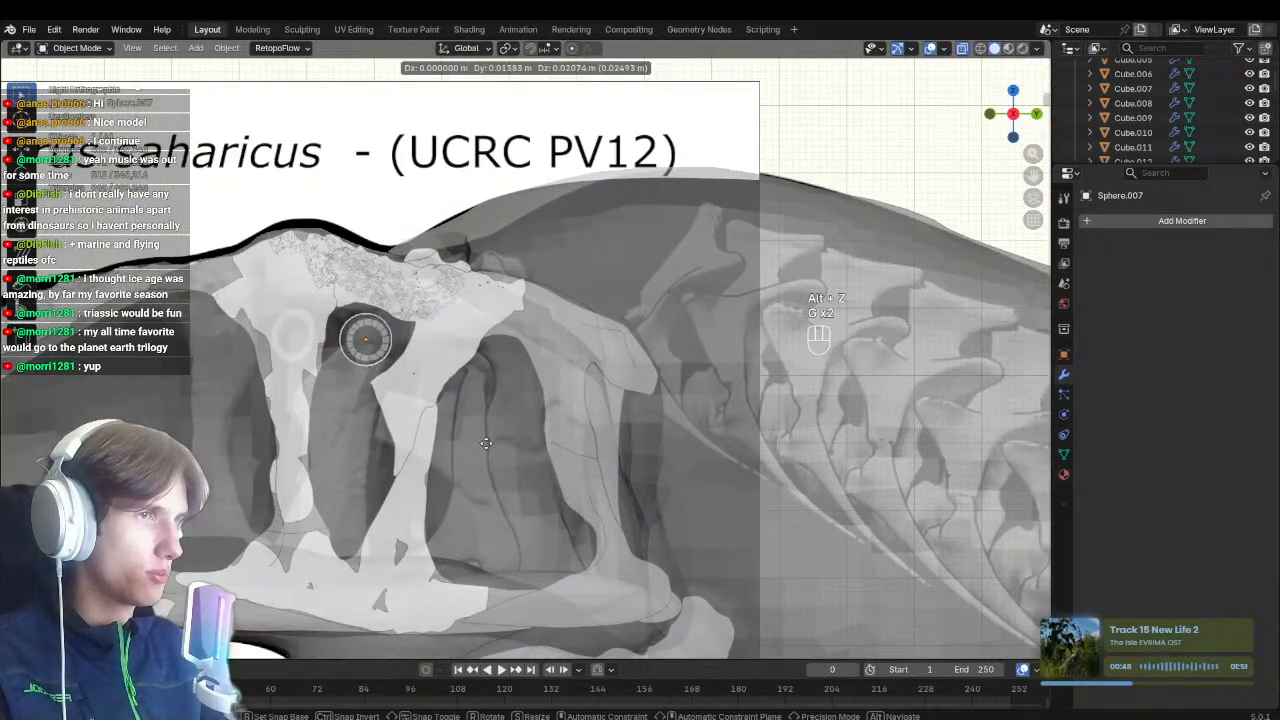
click(483, 440)
Resize the eye sphere in side view and center it in the upper part of the skull's orbit
shift+middle_drag(483, 440, 720, 455)
scroll(854, 467, up, 5)
key(s)
click(832, 455)
key(g)
click(848, 457)
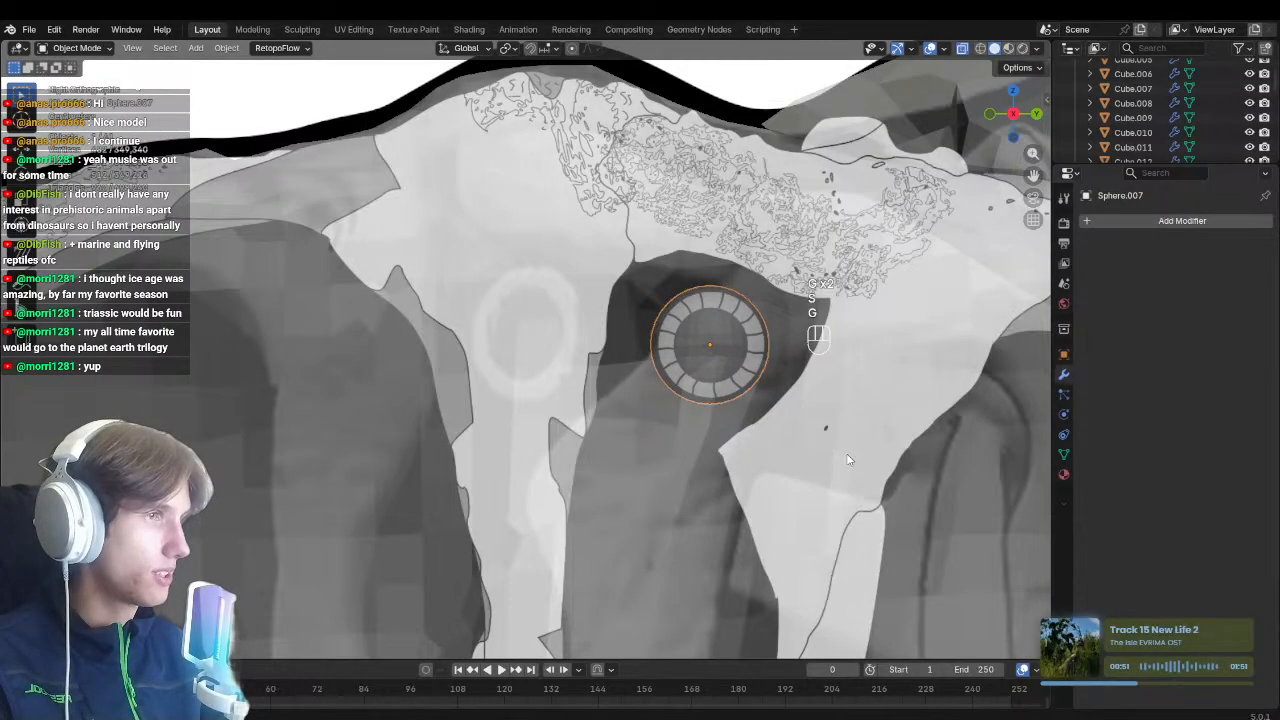
Fine-tune the eye sphere's size and position inside the reference skull's orbit in side view
key(s)
click(834, 460)
key(g)
click(832, 456)
Turn off X-ray in front view and move the eye sphere along the X axis into the head's eye socket
key(KP_1)
key(alt+z)
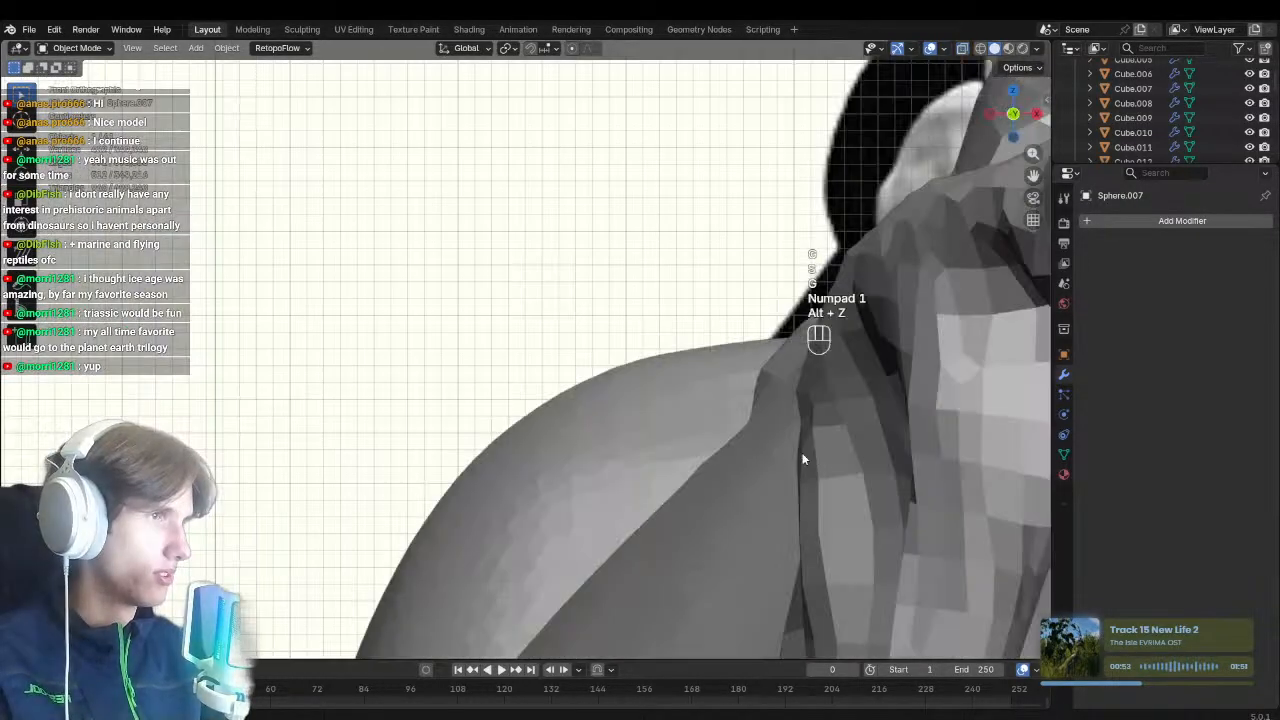
key(g)
key(x)
click(416, 483)
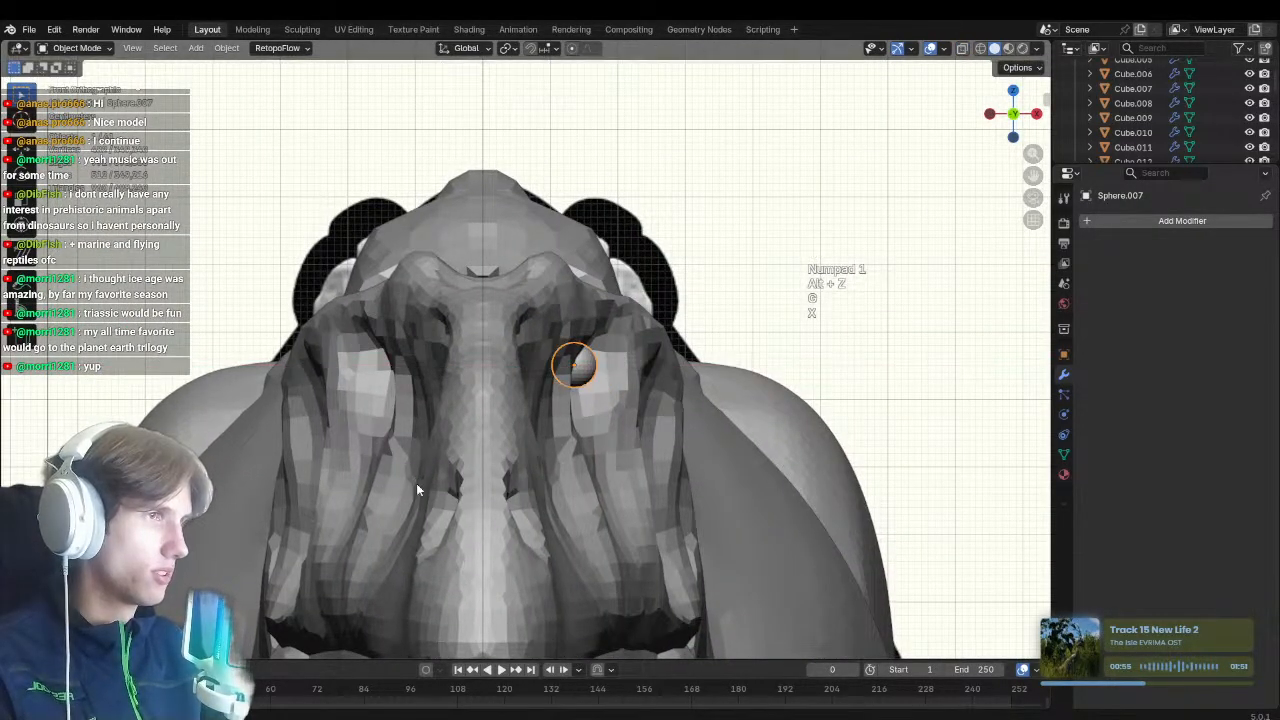
Mirror the eye sphere across the X axis with a Mirror modifier using Sphere.002 as the mirror object, then select the lower jaw
middle_drag(416, 483, 555, 419)
key(alt+m)
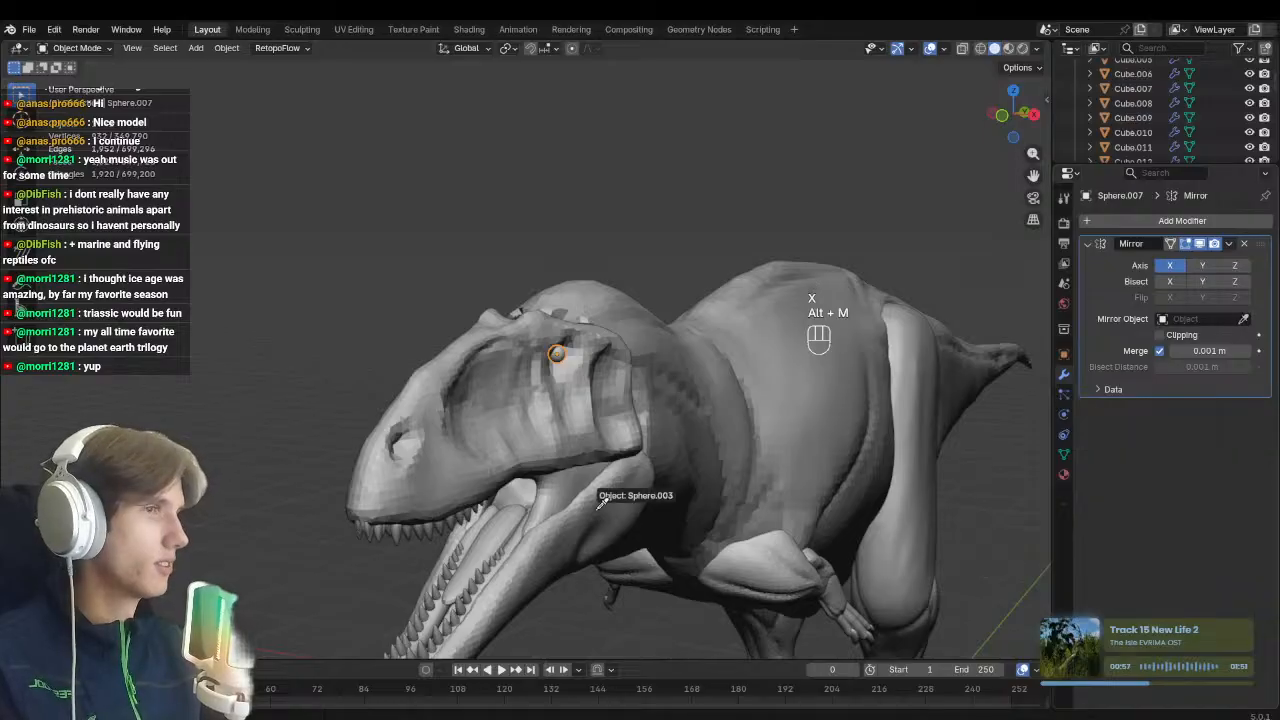
middle_drag(497, 175, 669, 399)
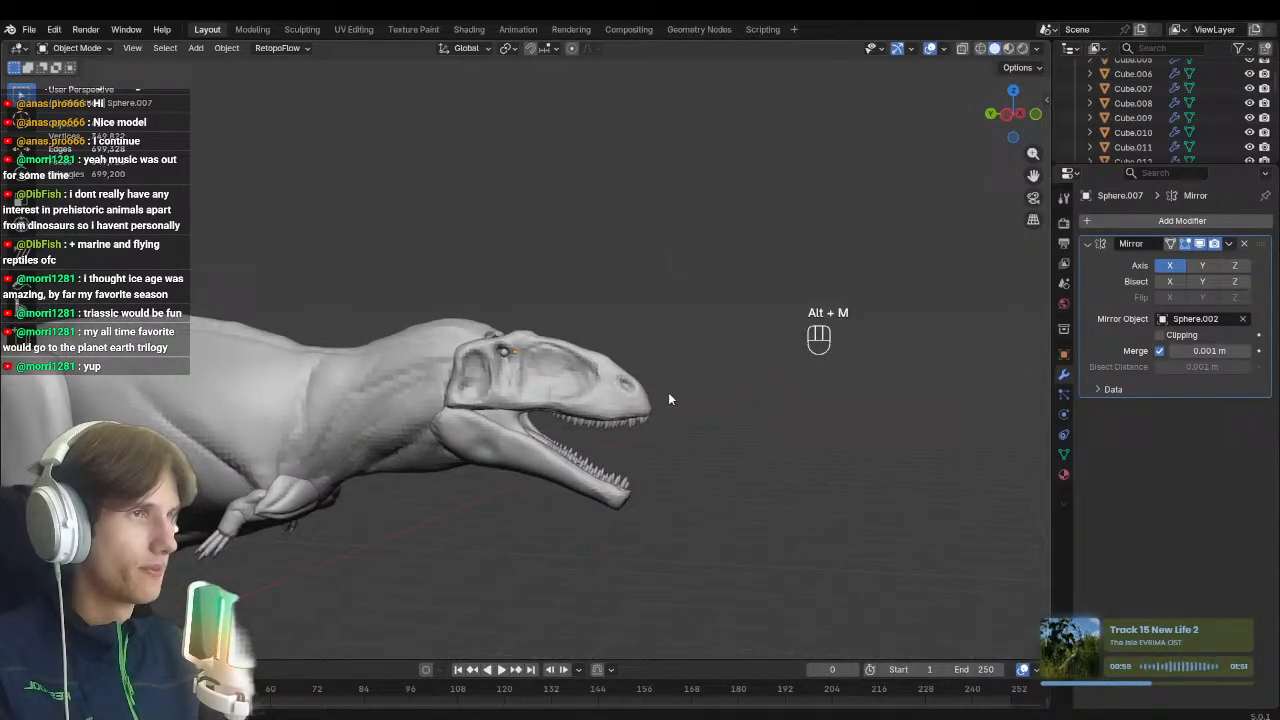
shift+middle_drag(586, 520, 628, 533)
click(613, 495)
click(588, 514)
Check the mirrored eyes on the head and save Carch_blockout.blend
middle_drag(555, 512, 260, 498)
scroll(529, 443, down, 2)
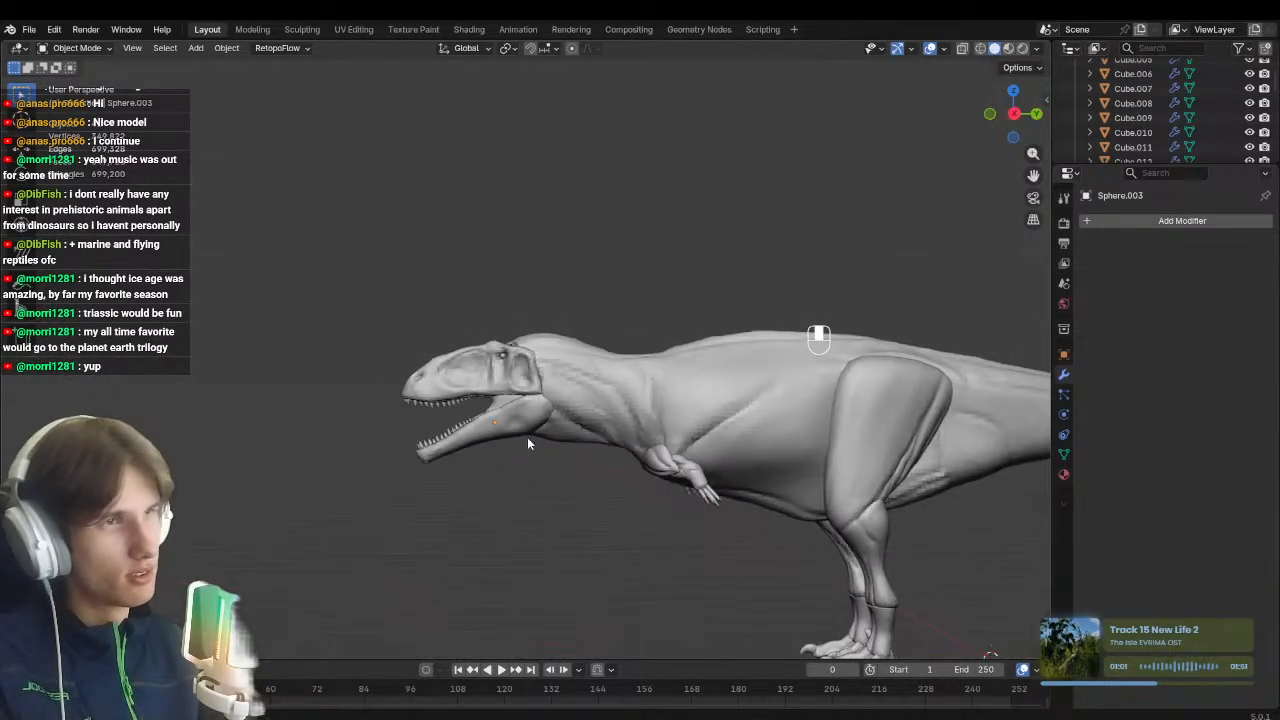
middle_drag(527, 437, 350, 388)
scroll(590, 415, up, 3)
key(ctrl+s)
Examine the whole dinosaur from both sides and the front, including the hind legs and tail
middle_drag(645, 428, 743, 423)
scroll(485, 425, down, 3)
scroll(752, 418, up, 6)
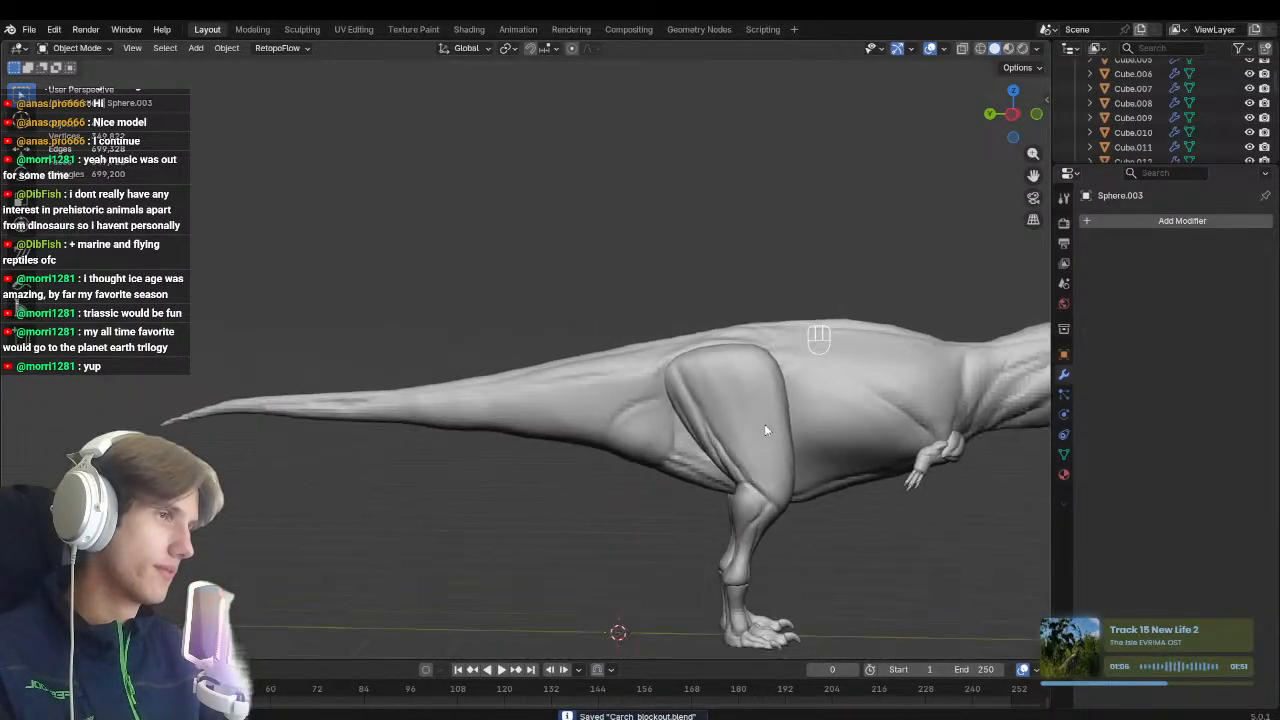
scroll(765, 430, down, 5)
middle_drag(866, 401, 975, 405)
shift+middle_drag(375, 435, 866, 339)
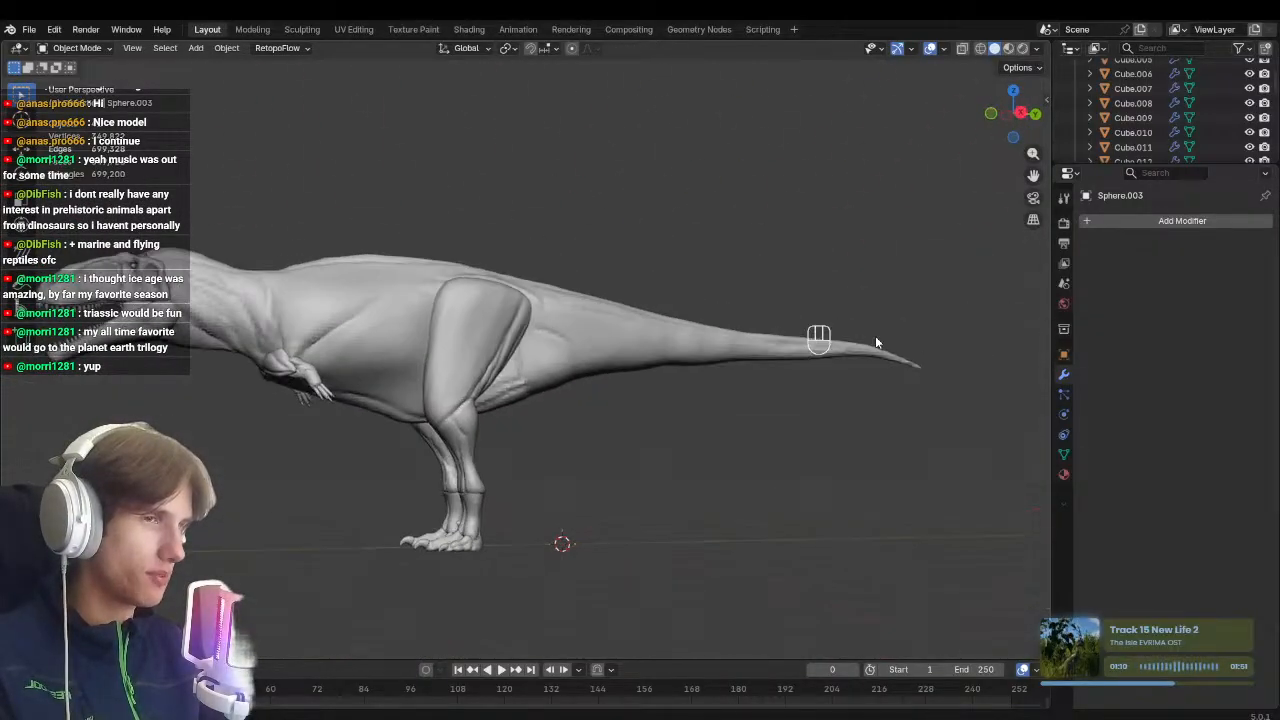
shift+middle_drag(583, 469, 775, 431)
middle_drag(659, 425, 808, 432)
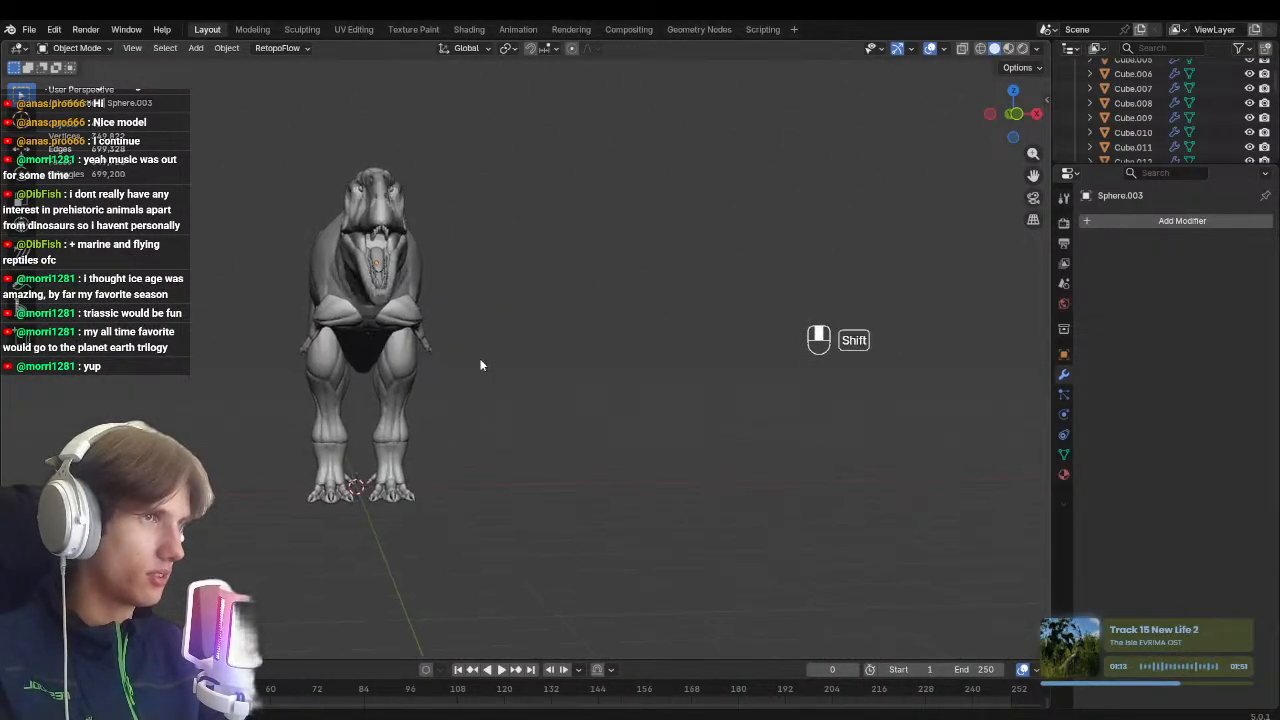
shift+middle_drag(480, 363, 490, 398)
mouse_move(488, 378)
middle_down()
mouse_move(637, 361)
mouse_move(451, 363)
mouse_move(549, 368)
mouse_move(470, 412)
mouse_move(755, 384)
mouse_move(467, 386)
middle_up()
Compare the model with the skeletal reference in side view, check the neck muscles up close, and save the blockout file
key(KP_3)
key(ctrl+s)
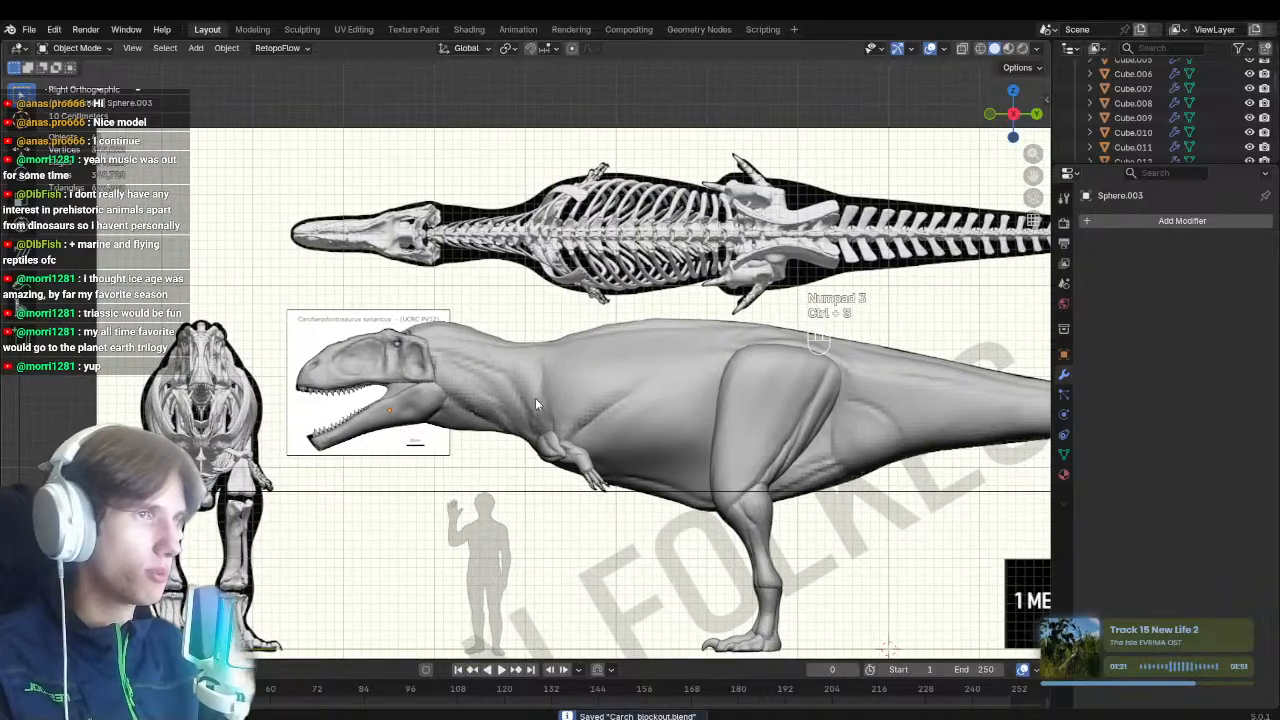
scroll(540, 396, up, 3)
scroll(403, 326, up, 6)
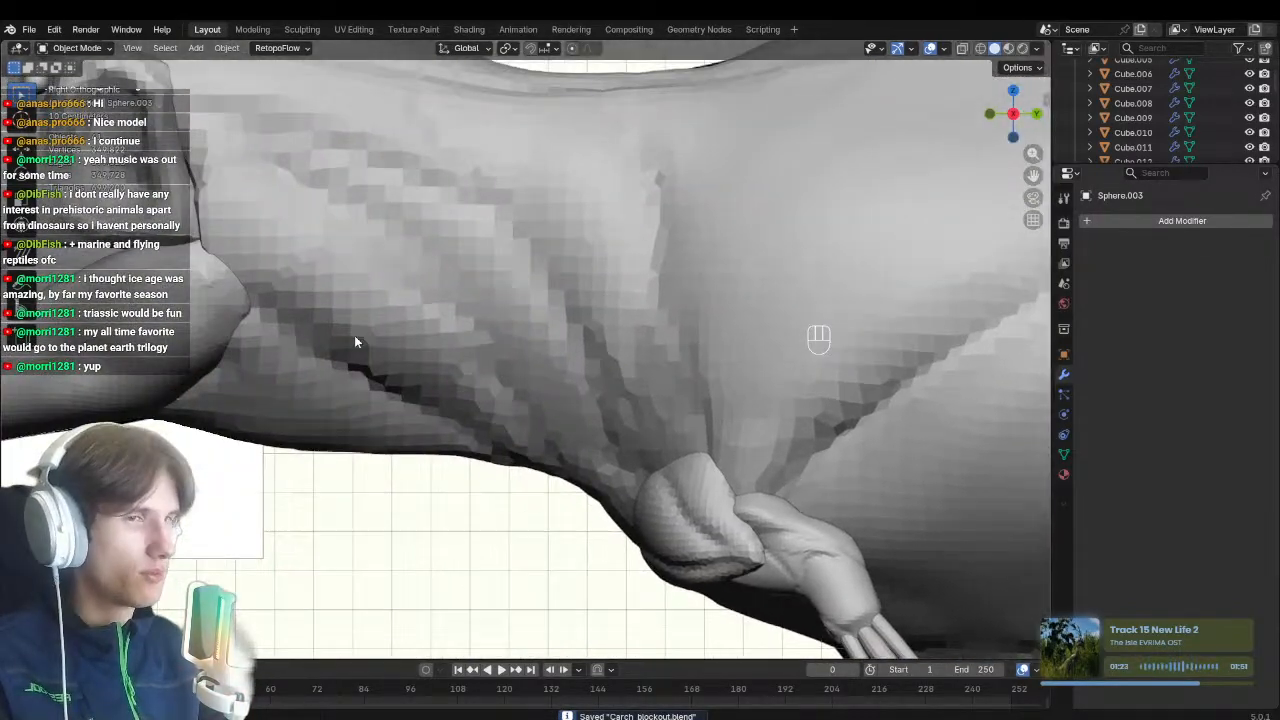
scroll(354, 342, down, 8)
middle_drag(504, 412, 851, 433)
key(ctrl+s)
Show the viewport full screen, turn off the Screencast Keys display, and frame the whole dinosaur in a three-quarter front view
key(ctrl+alt+space)
scroll(742, 444, up, 2)
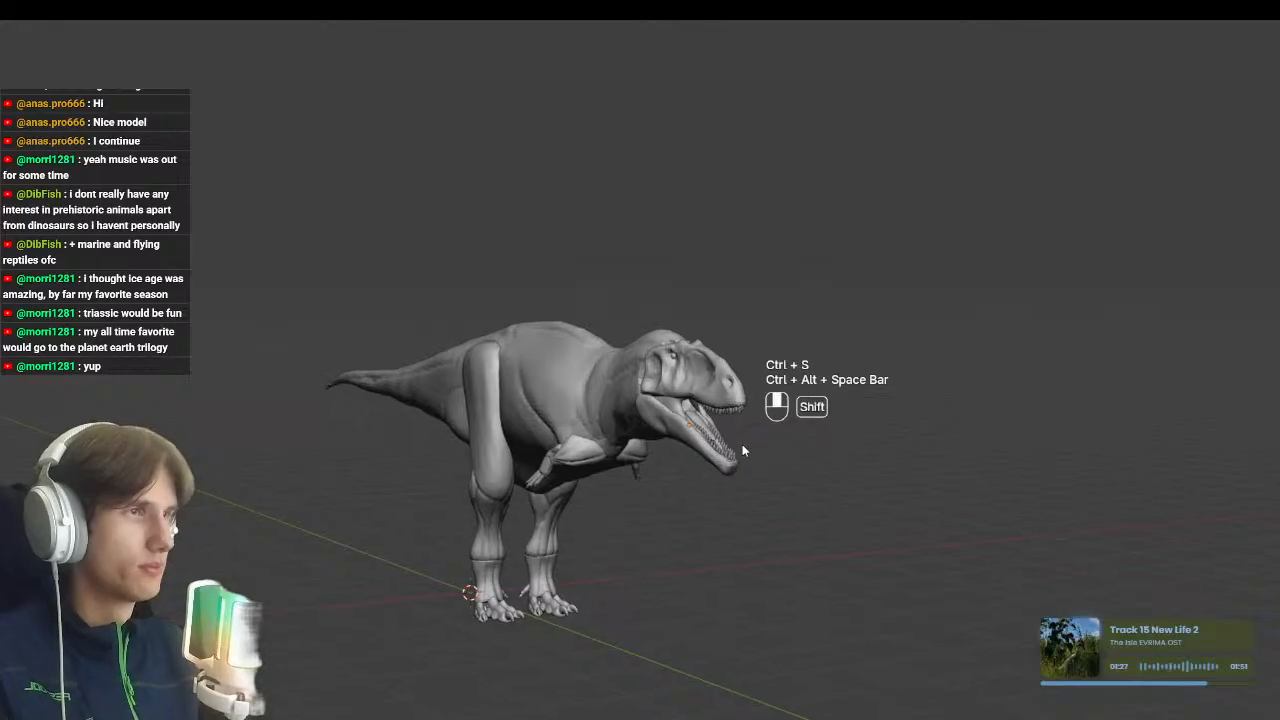
middle_drag(713, 449, 685, 452)
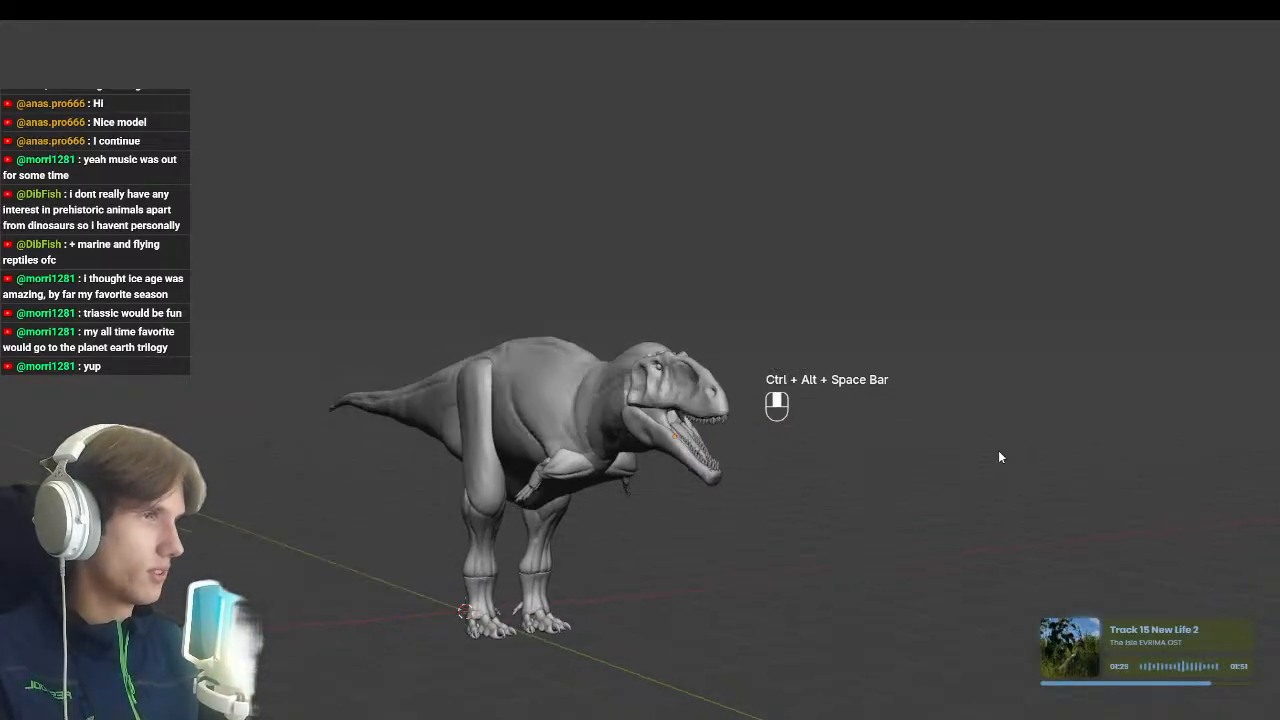
middle_drag(998, 450, 844, 450)
key(n)
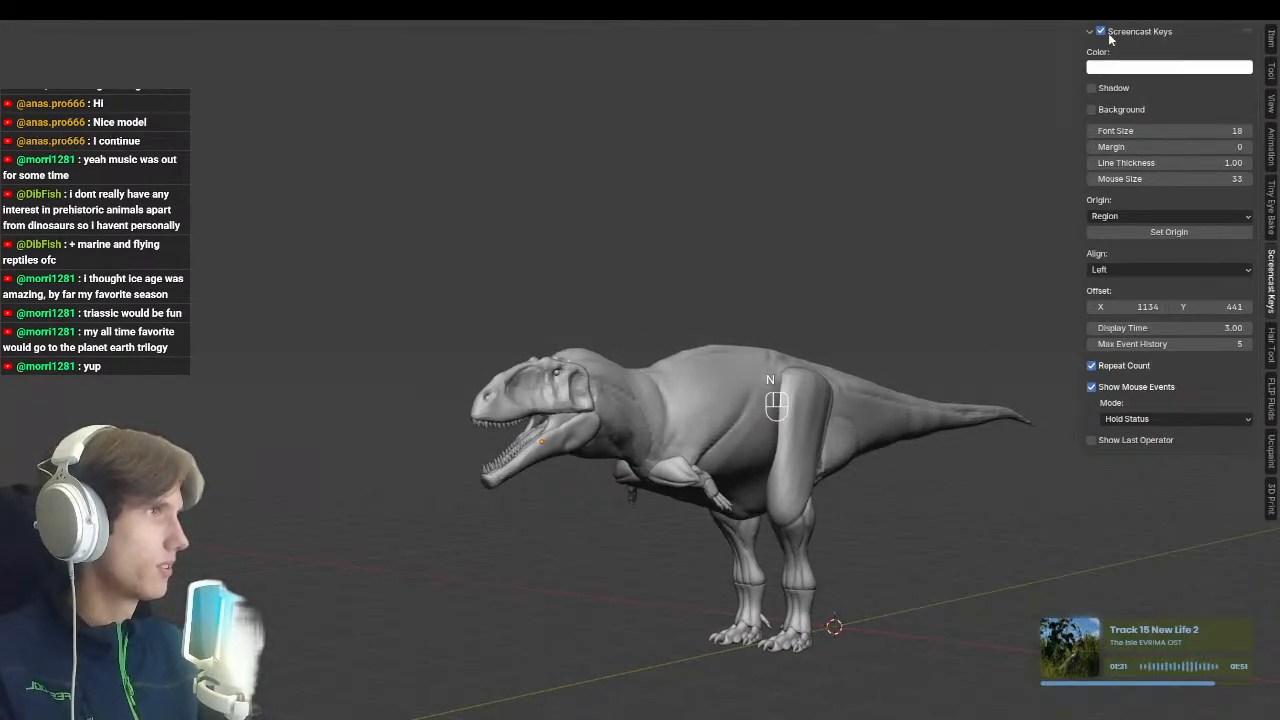
key(n)
scroll(364, 377, up, 2)
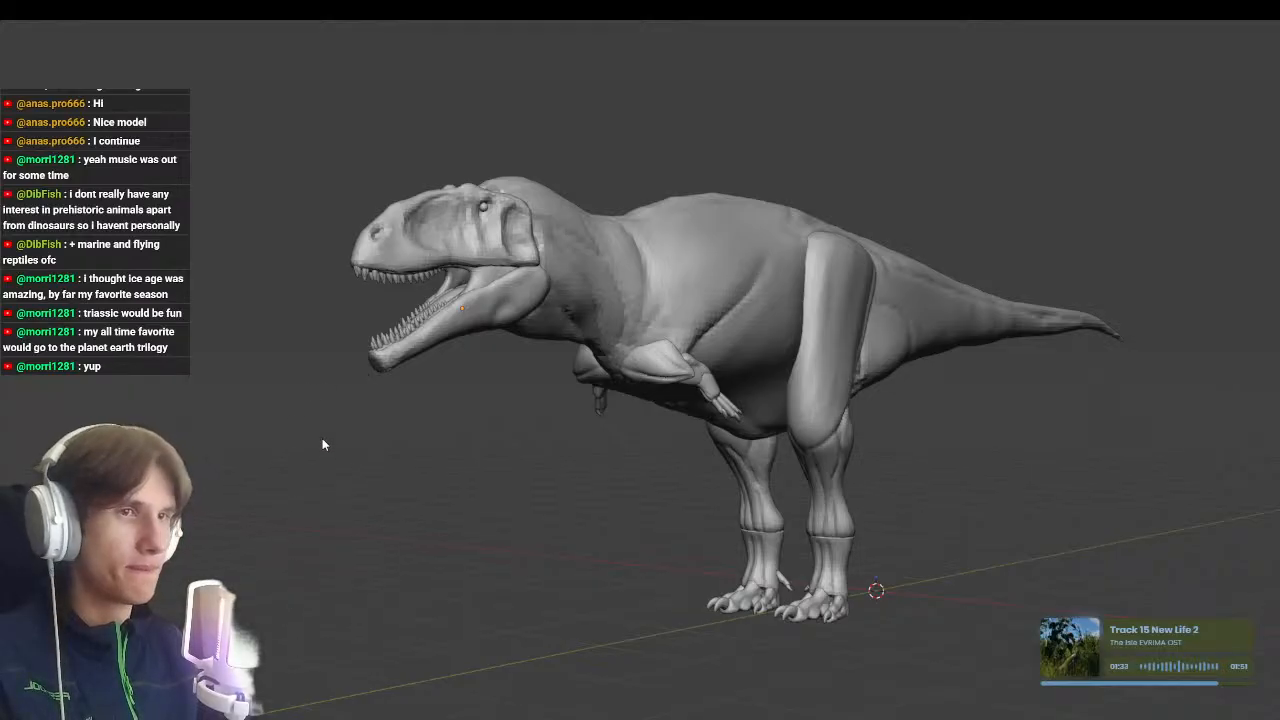
shift+middle_drag(544, 411, 569, 437)
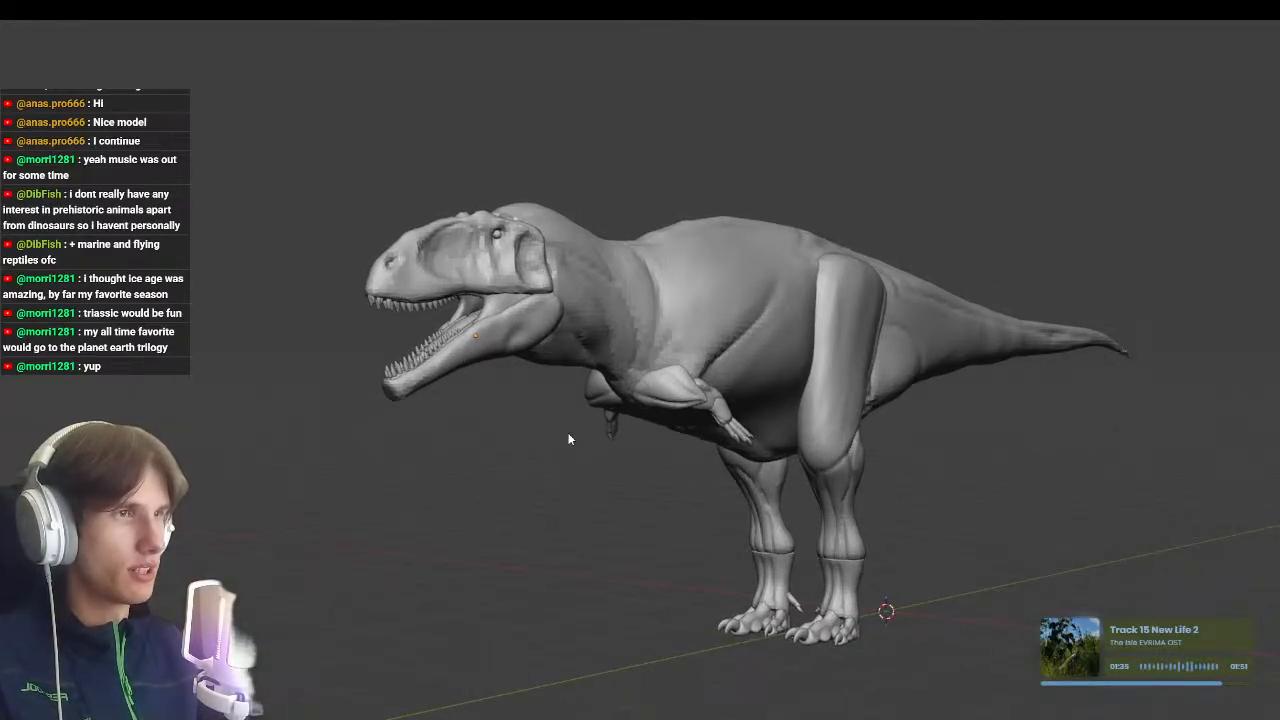